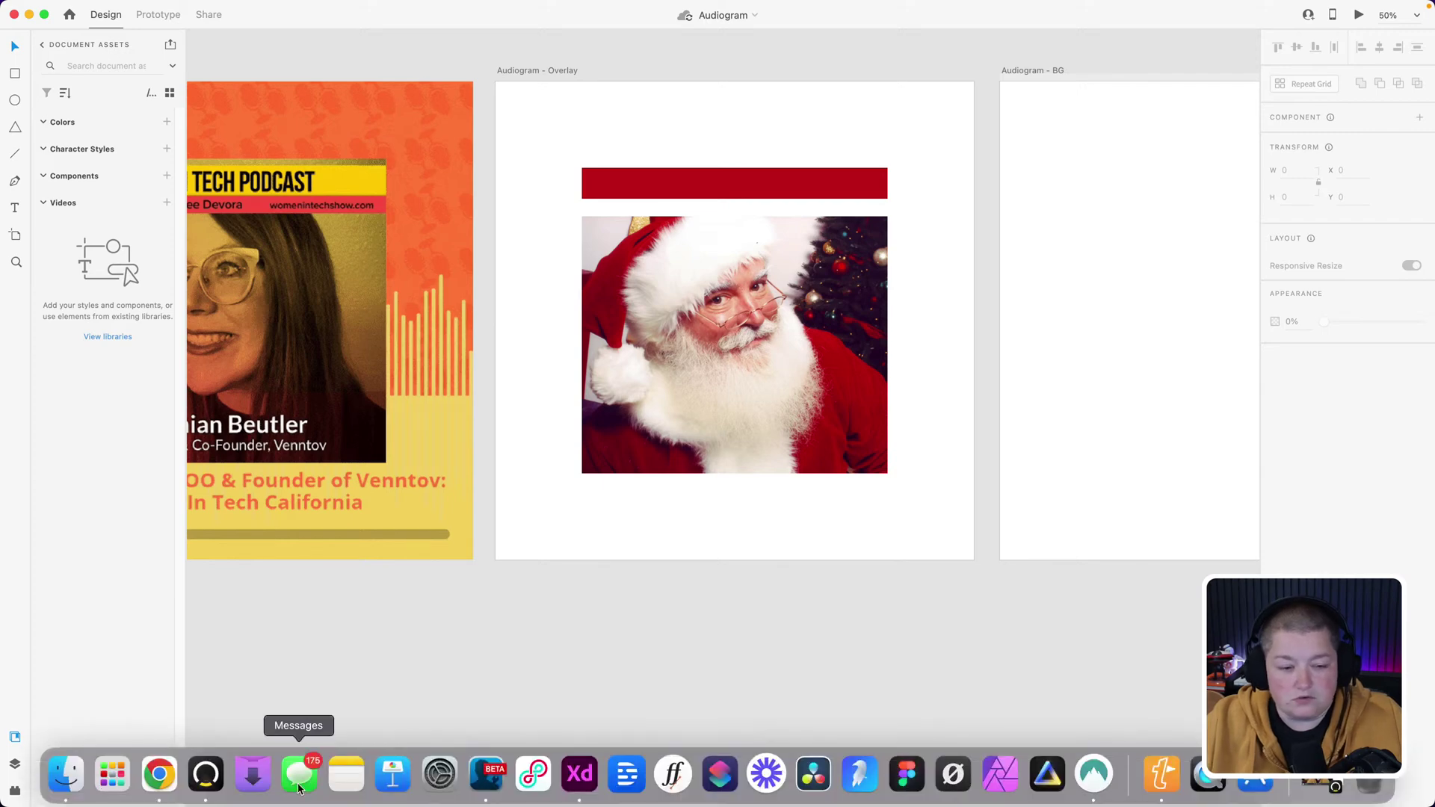
# - Switch to Chrome, search the web for "santa colour scheme" and open the Holiday Cheer palette image from Pinterest
pyautogui.click(157, 774)
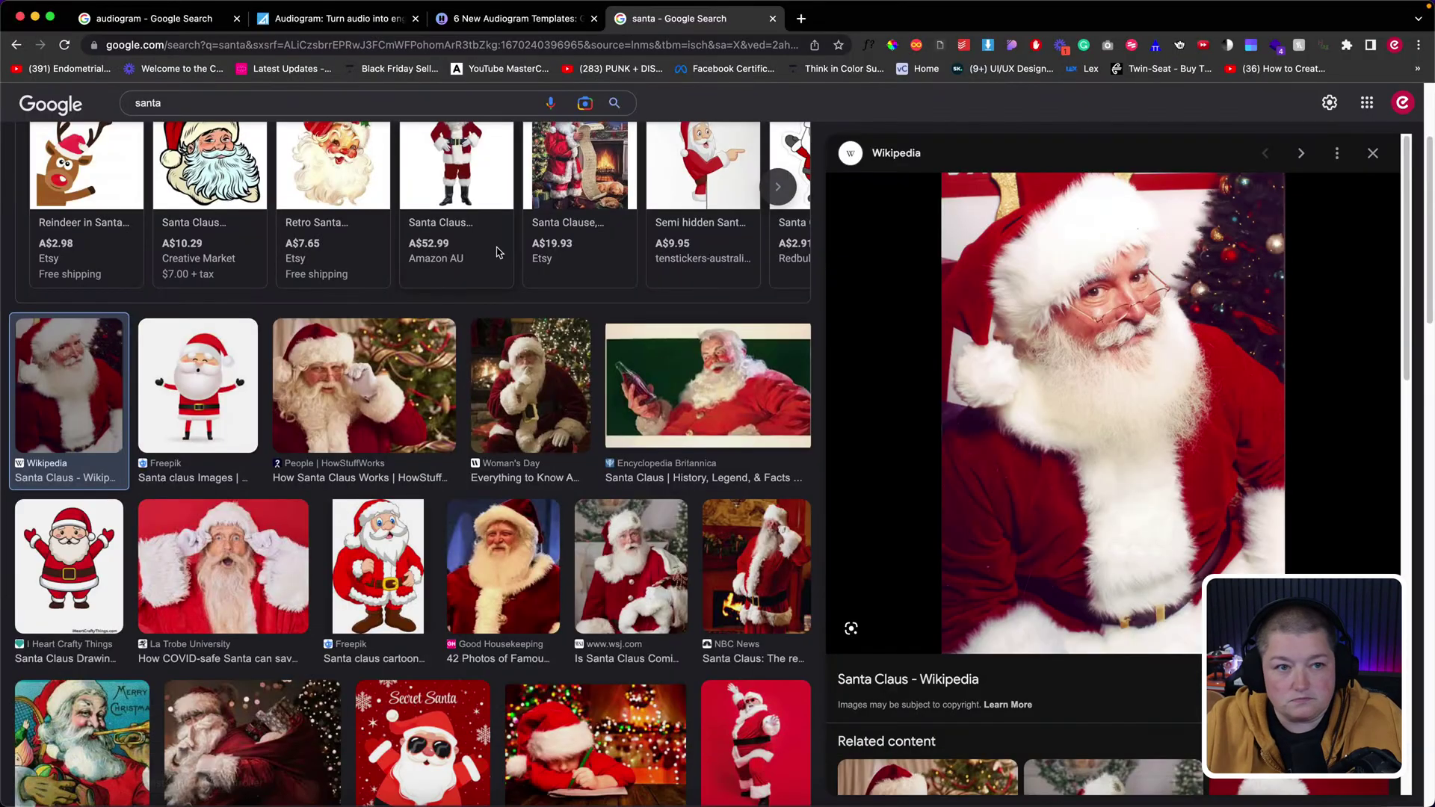
pyautogui.click(803, 19)
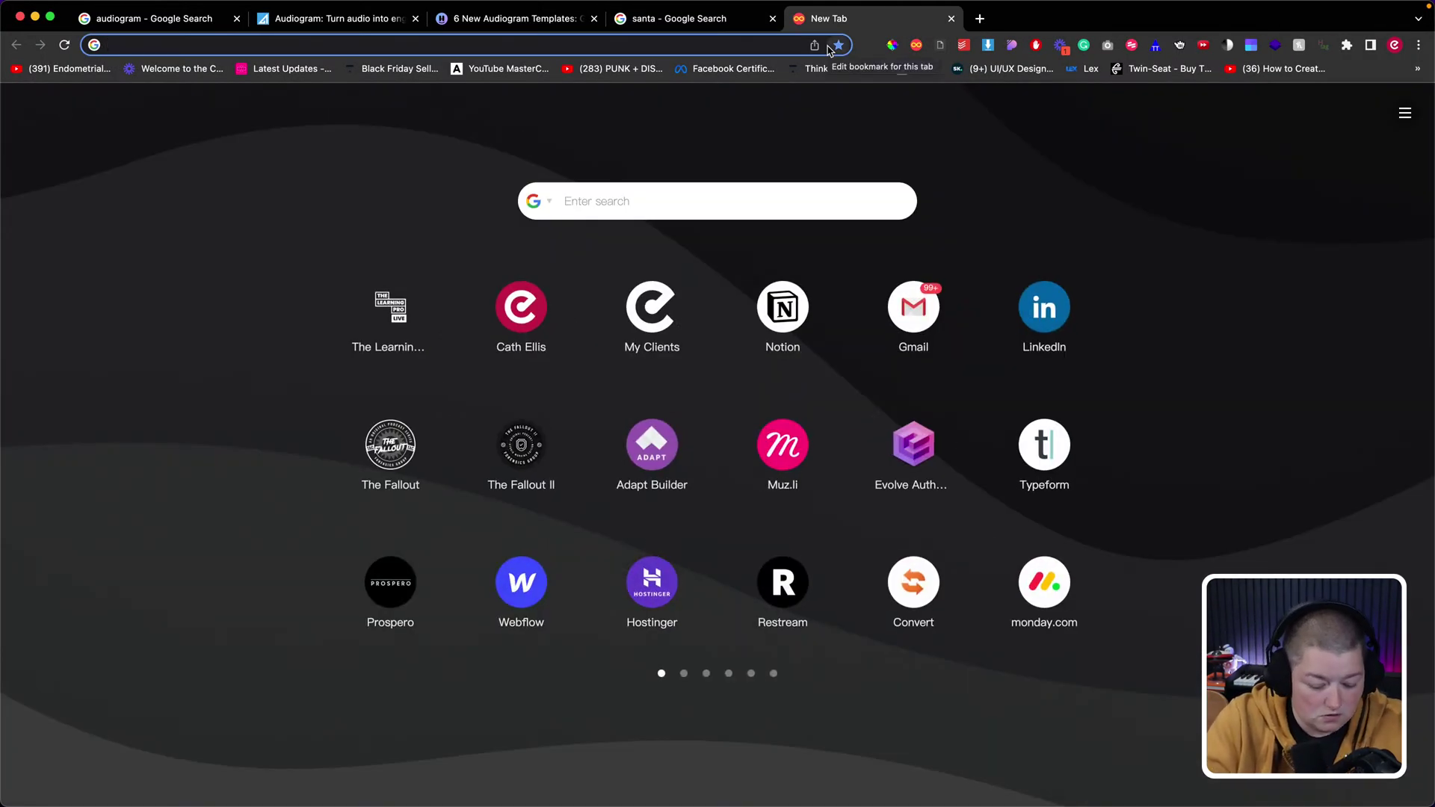
pyautogui.write('santa ')
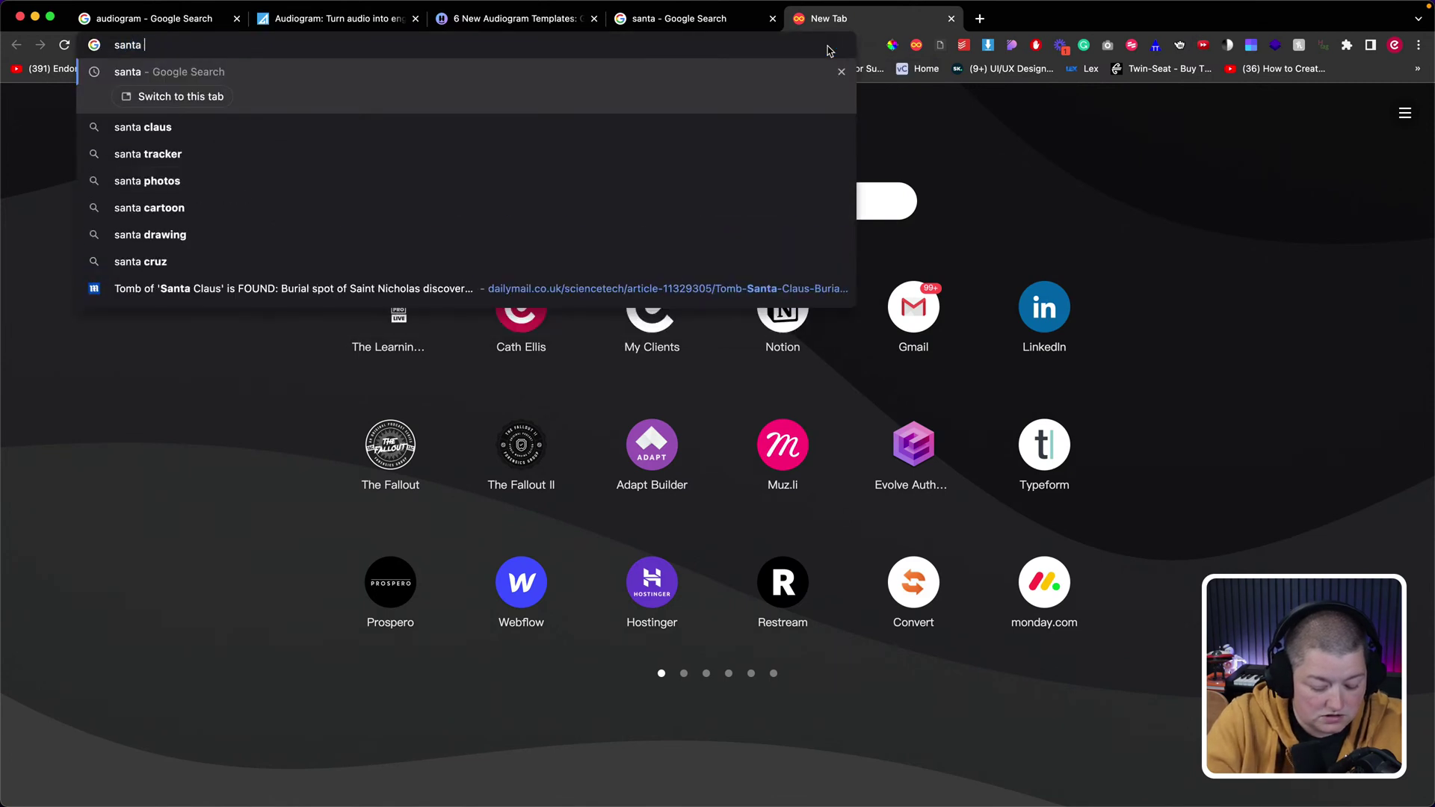
pyautogui.write('colour sch')
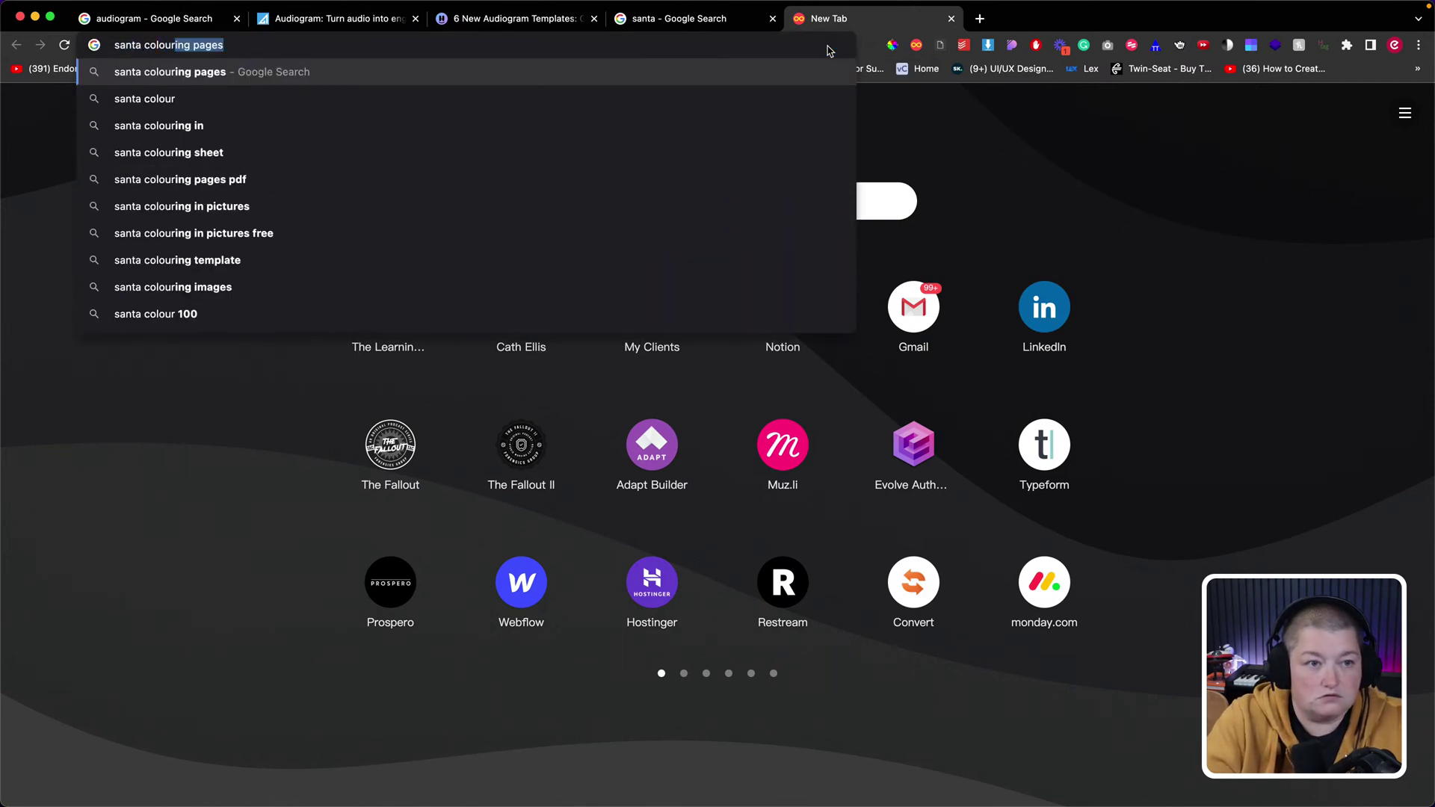
pyautogui.write('eme')
pyautogui.press('Return')
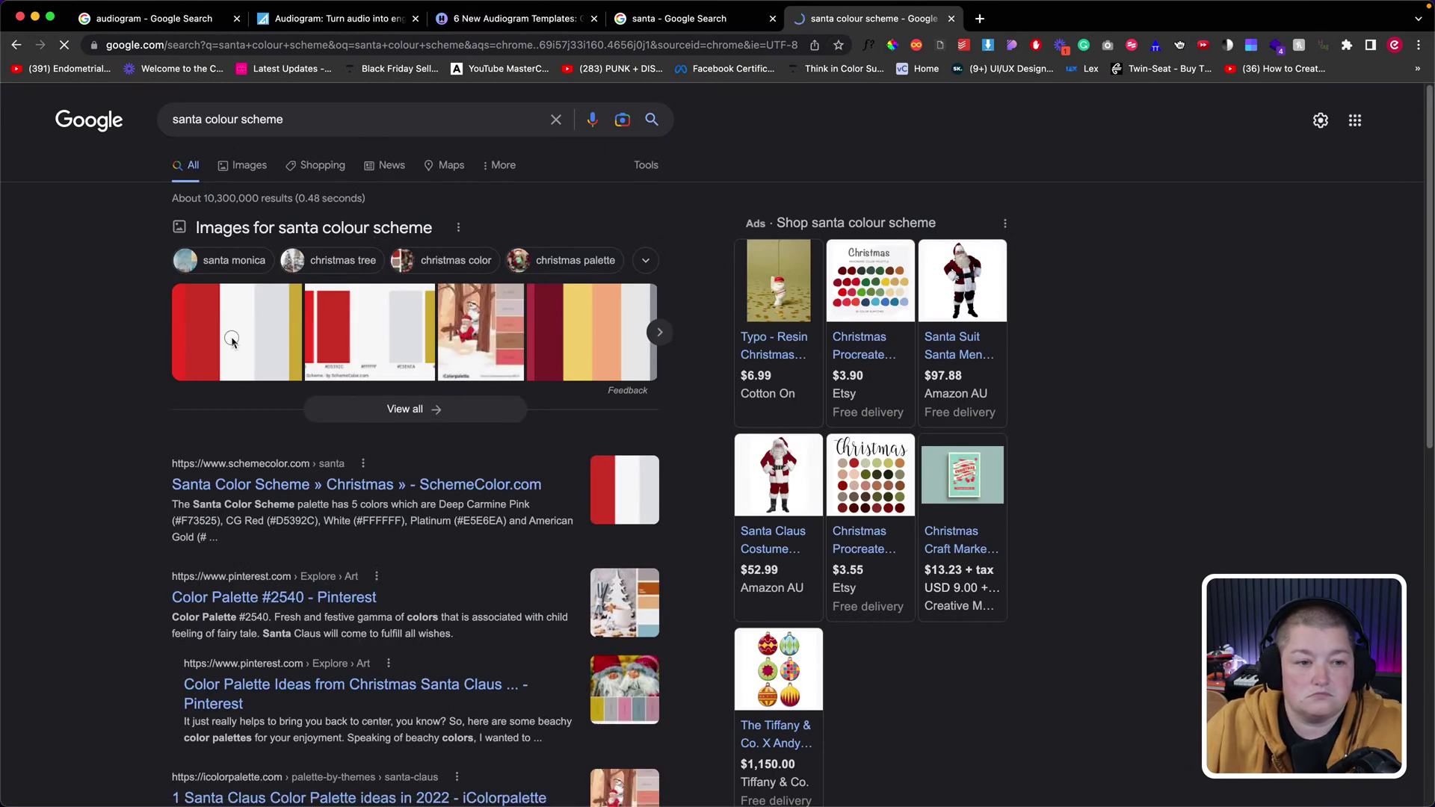
pyautogui.click(382, 338)
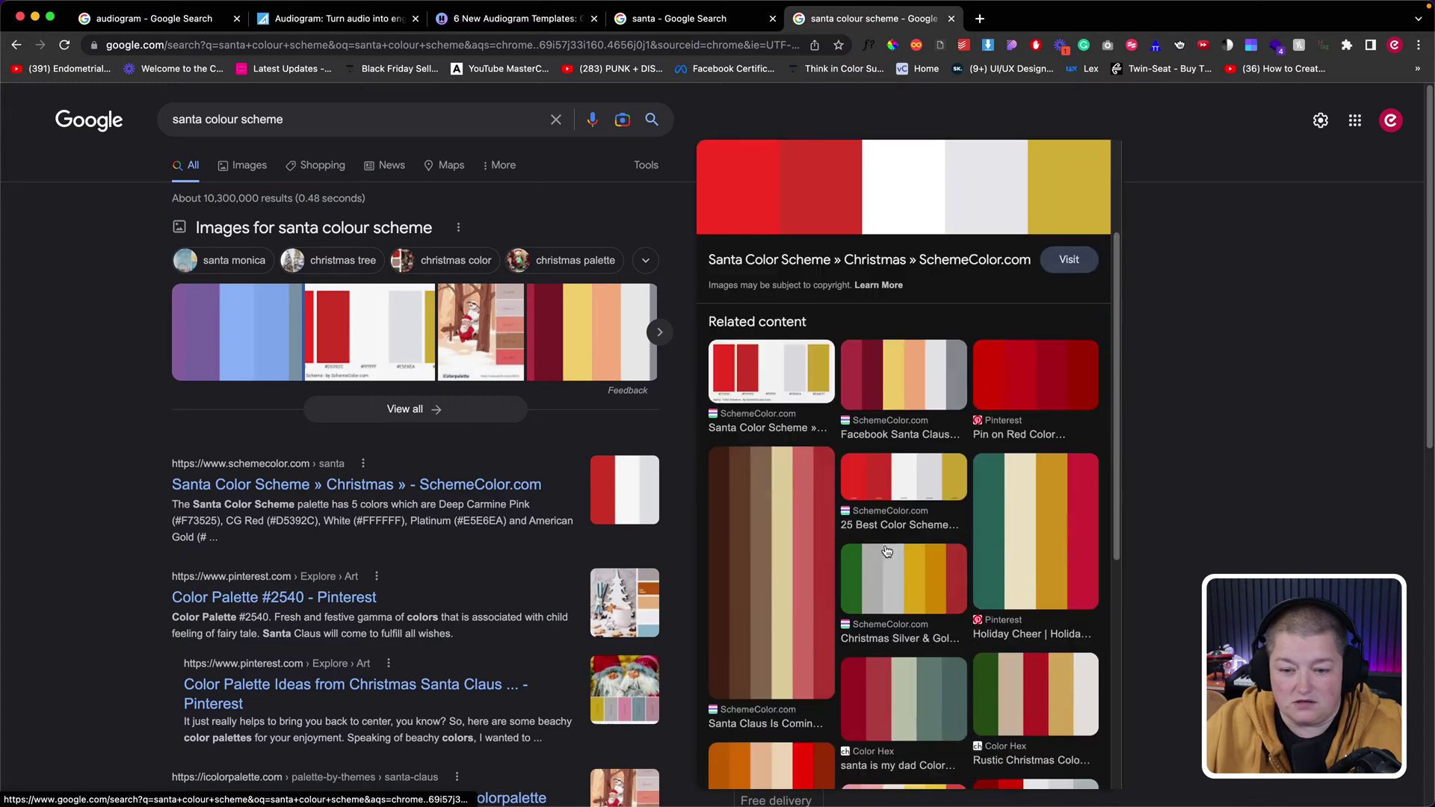
pyautogui.click(1011, 551)
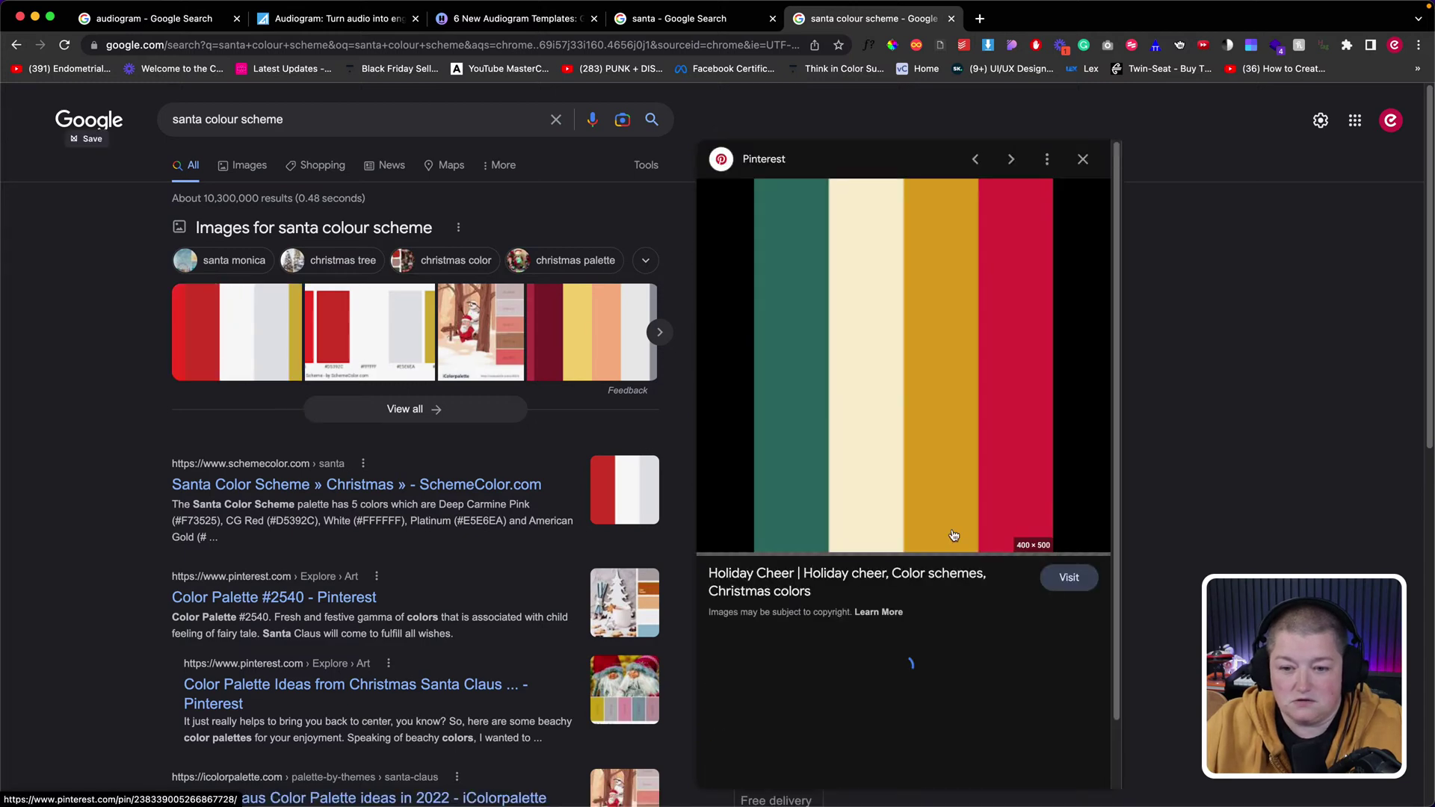
# - Try to bring the Holiday Cheer palette into the Audiogram document in Adobe XD, and undo the pasted text
pyautogui.rightClick(835, 329)
pyautogui.click(852, 433)
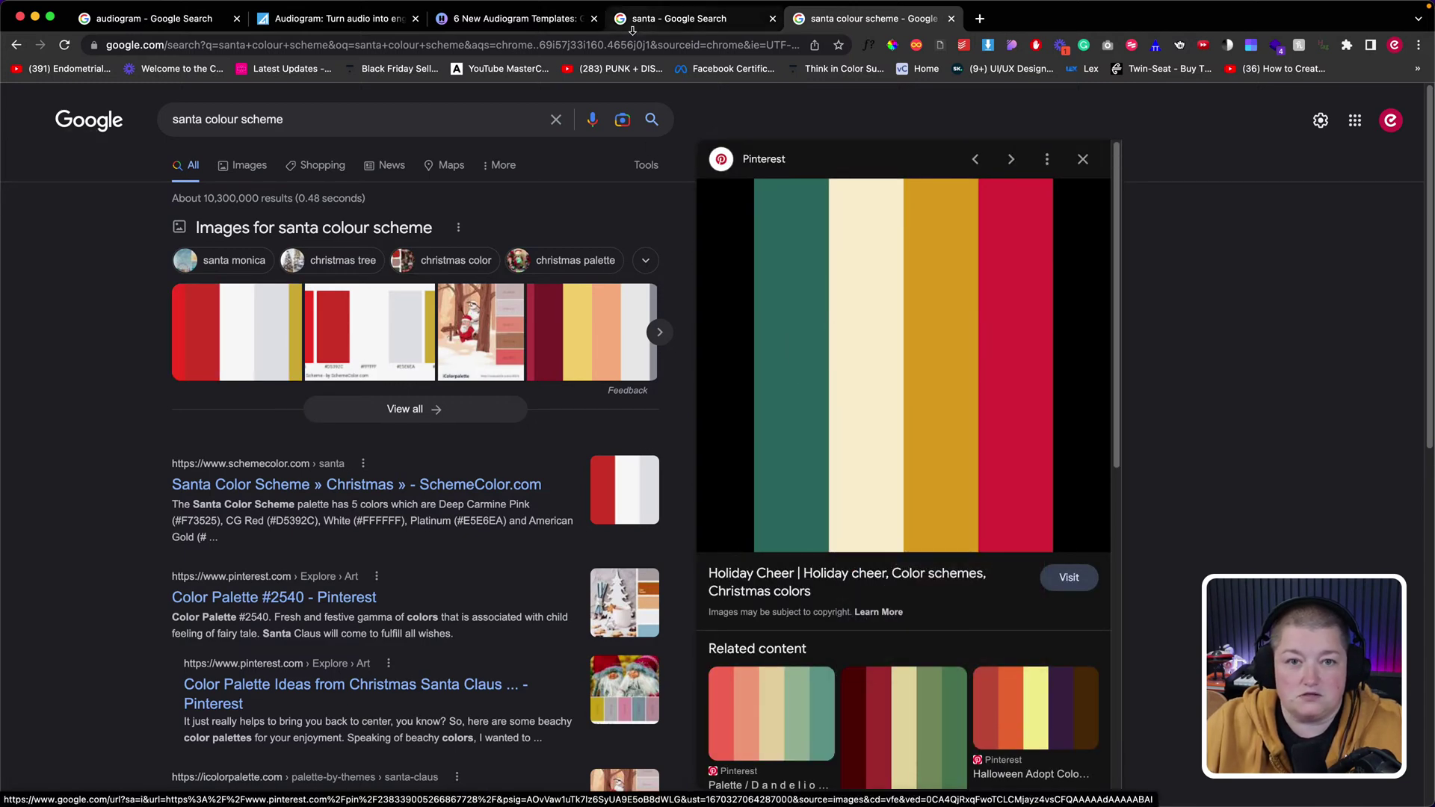
pyautogui.moveTo(640, 781)
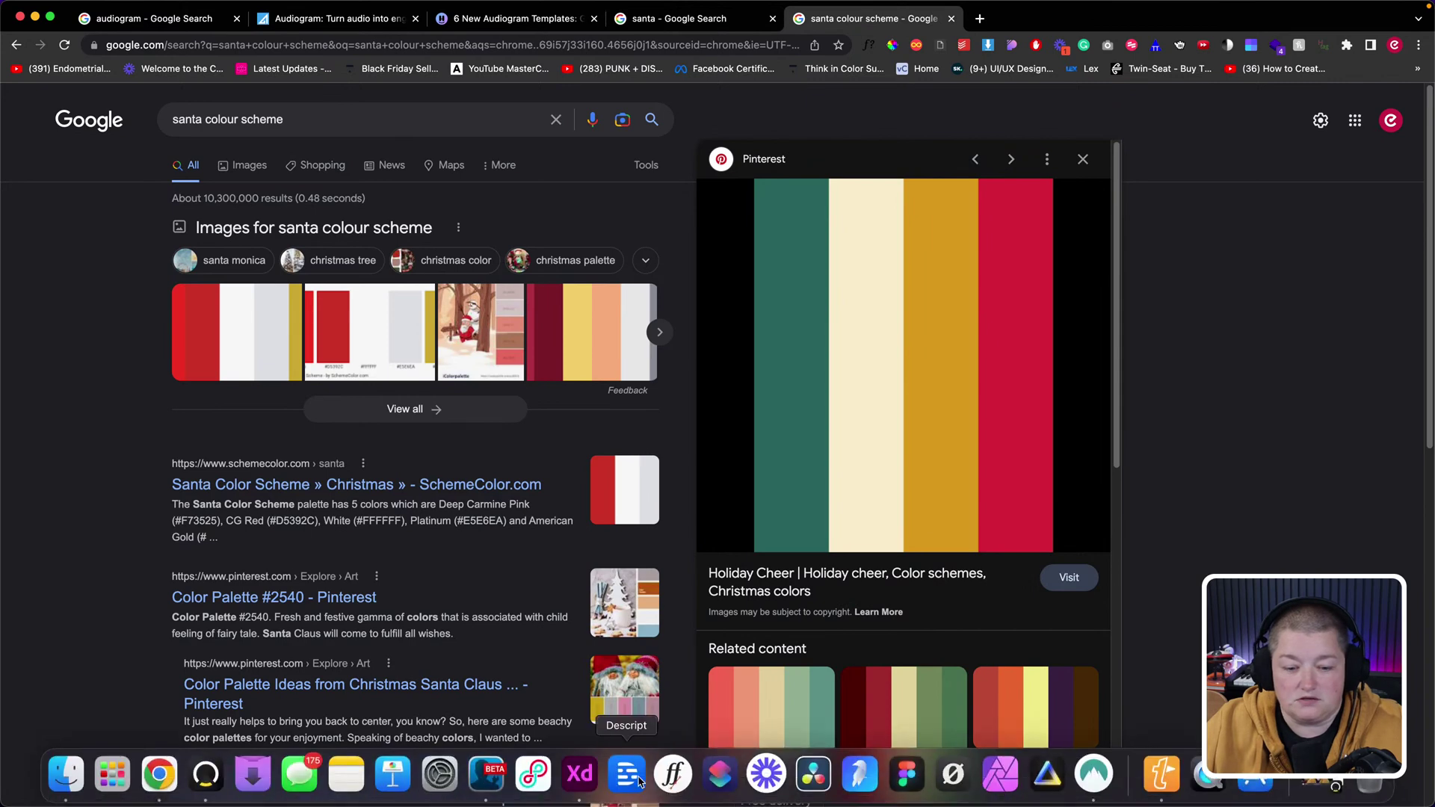
pyautogui.click(580, 776)
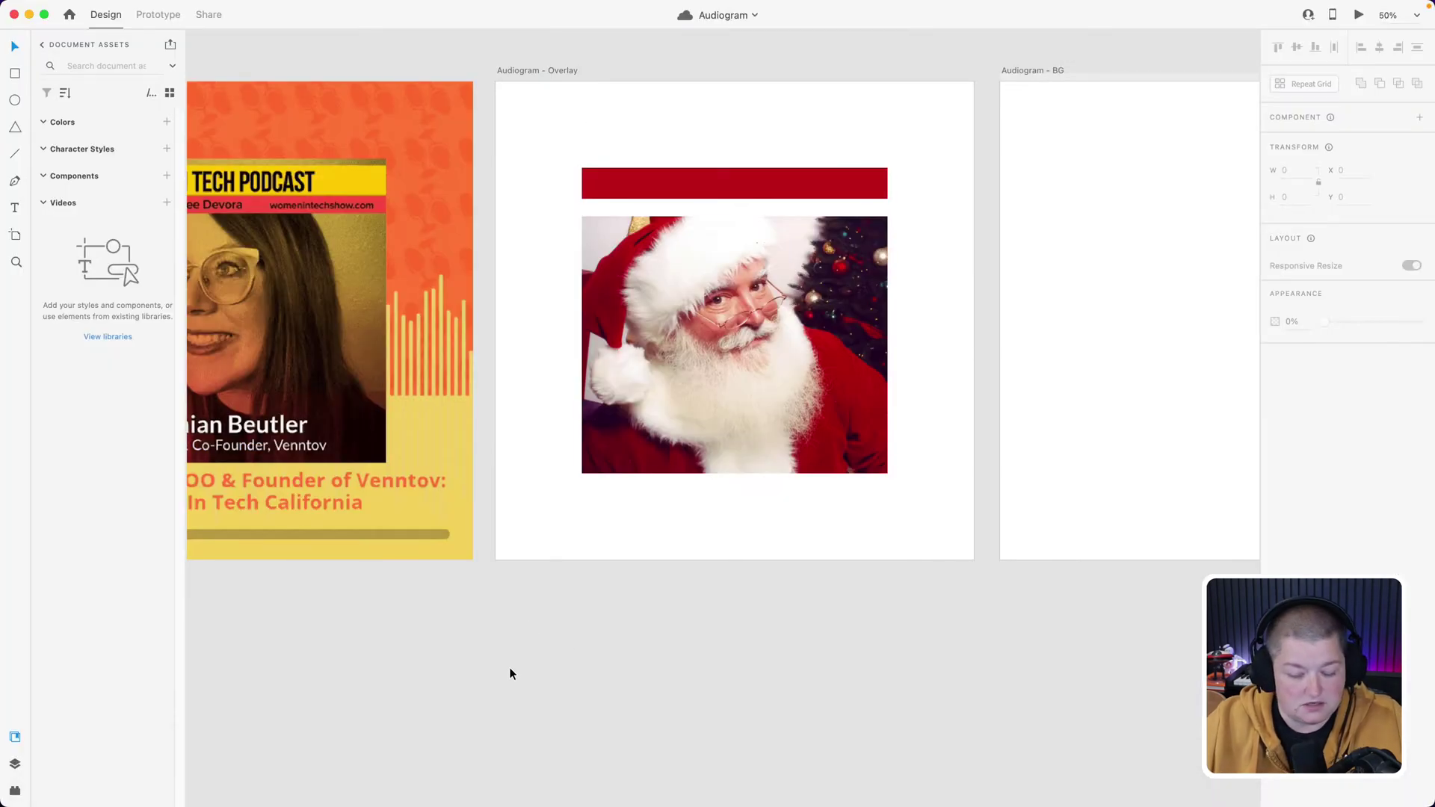
pyautogui.press('super+v')
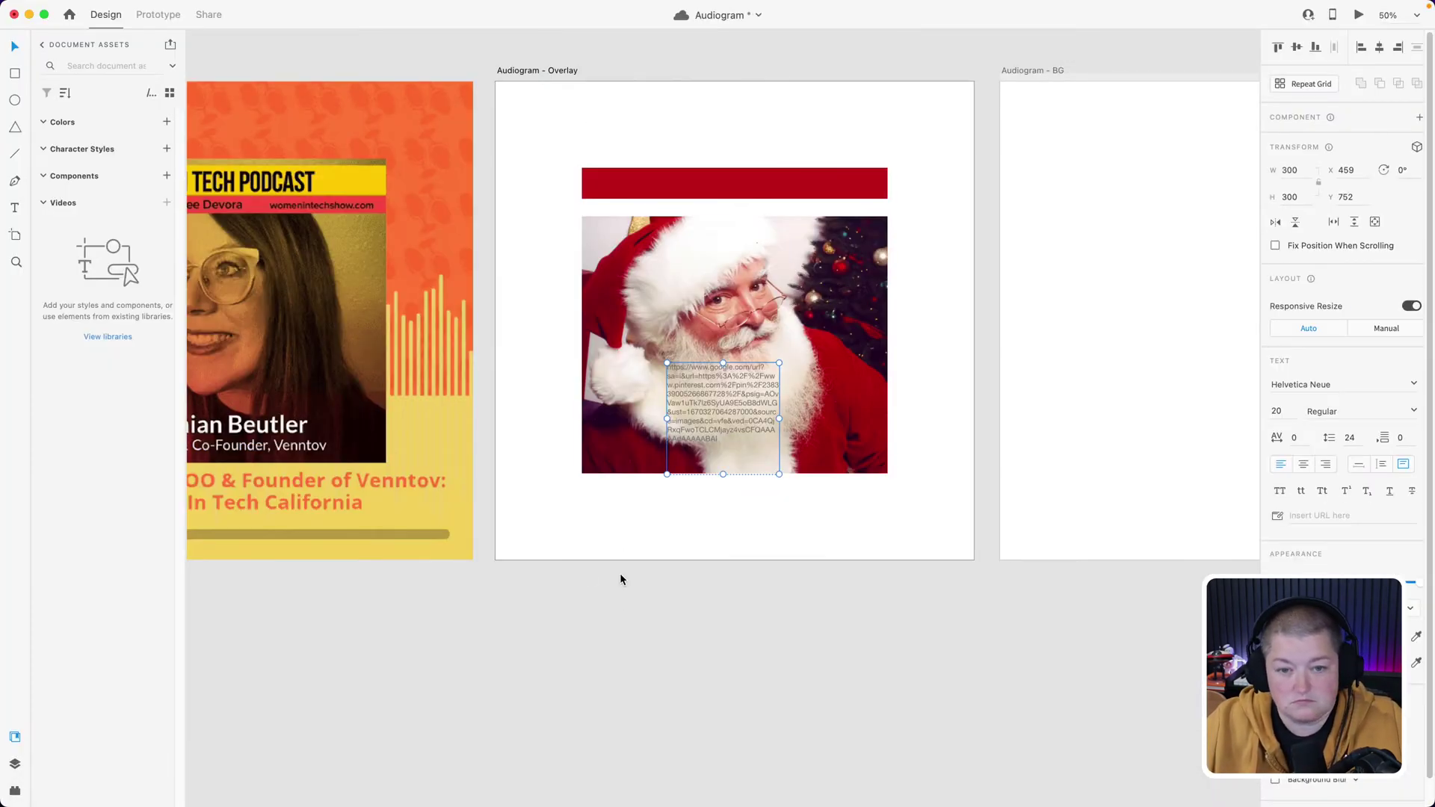
pyautogui.click(614, 607)
pyautogui.press('super+z')
# - Switch to Chrome, copy the Holiday Cheer palette as an image and open its source page on schemecolor.com
pyautogui.moveTo(1002, 802)
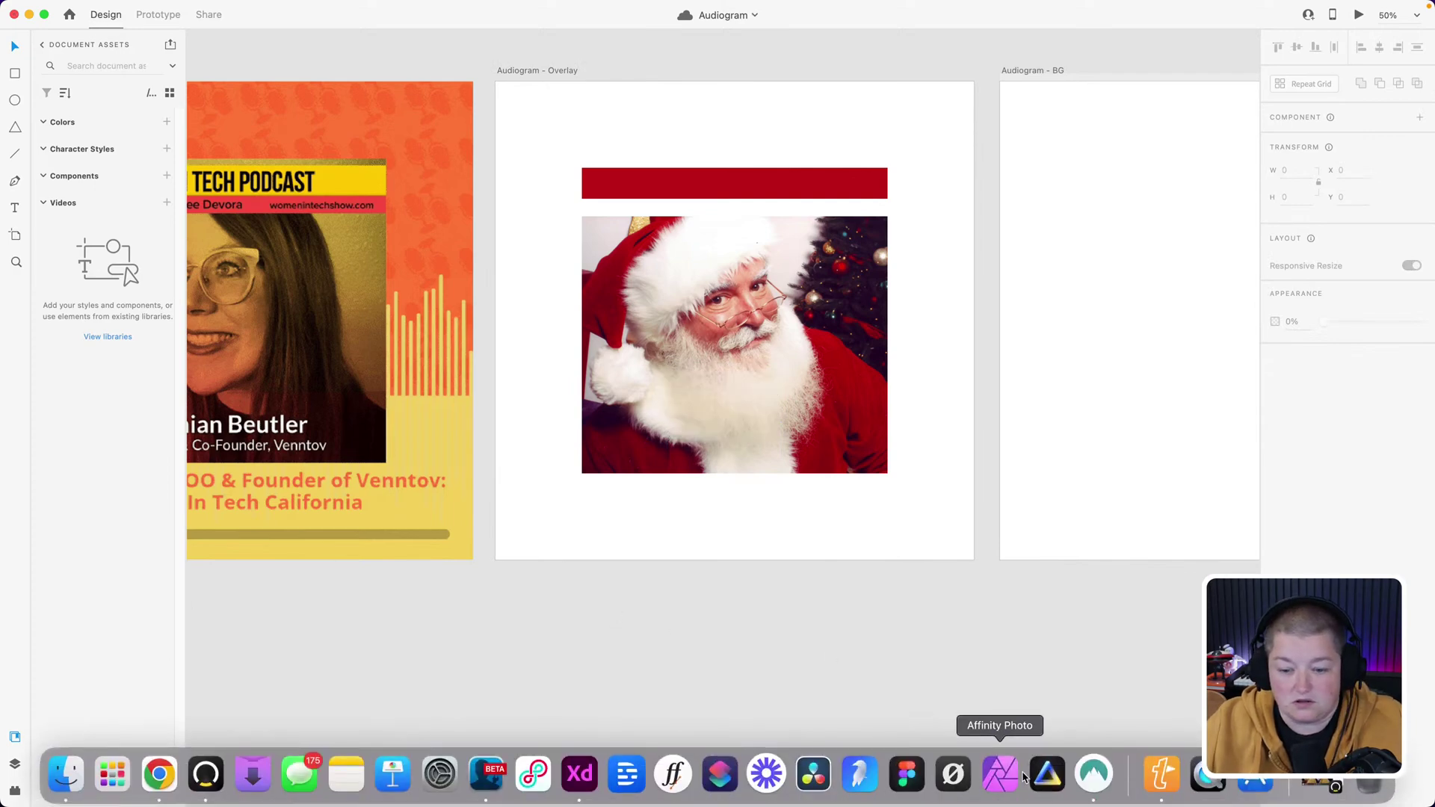
pyautogui.click(159, 774)
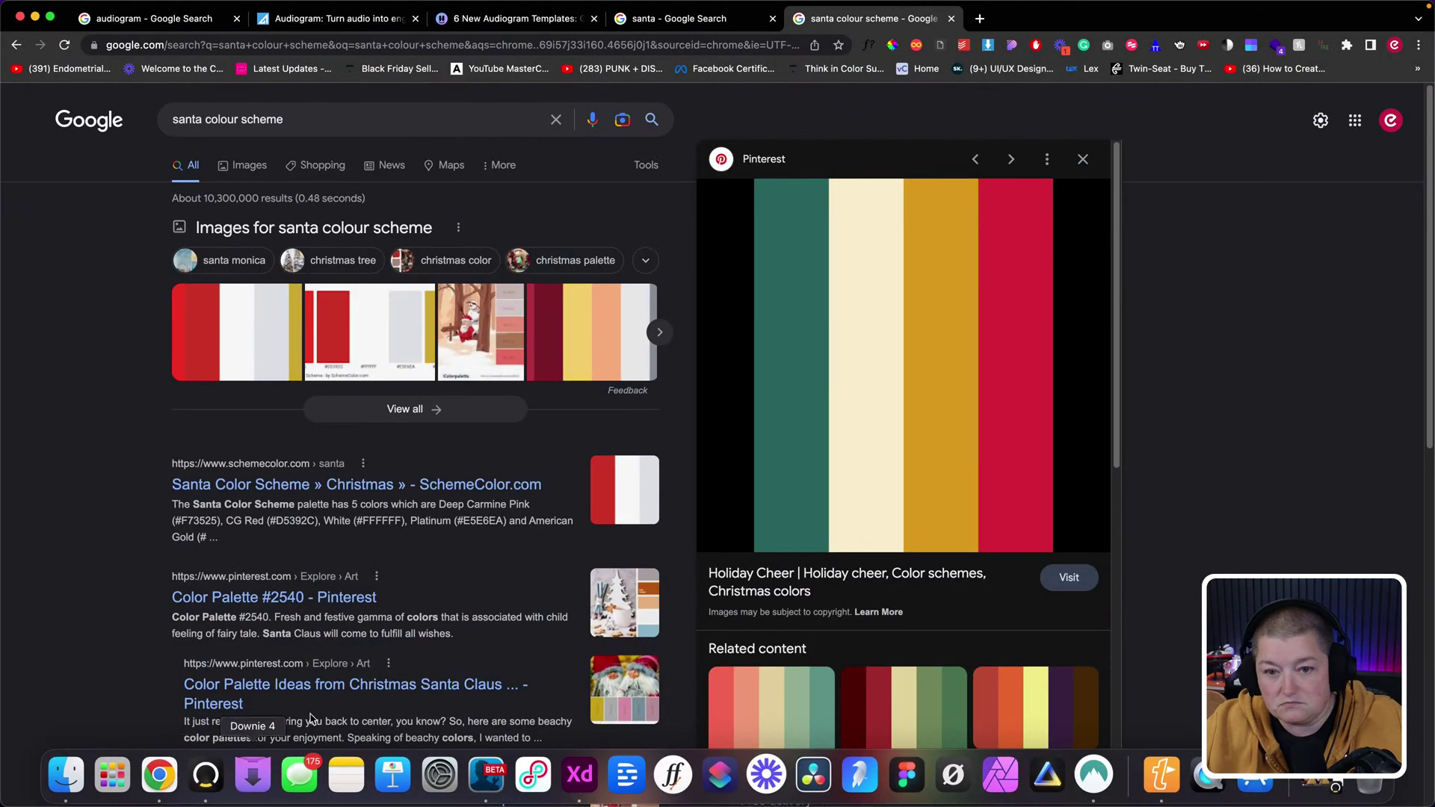
pyautogui.rightClick(840, 303)
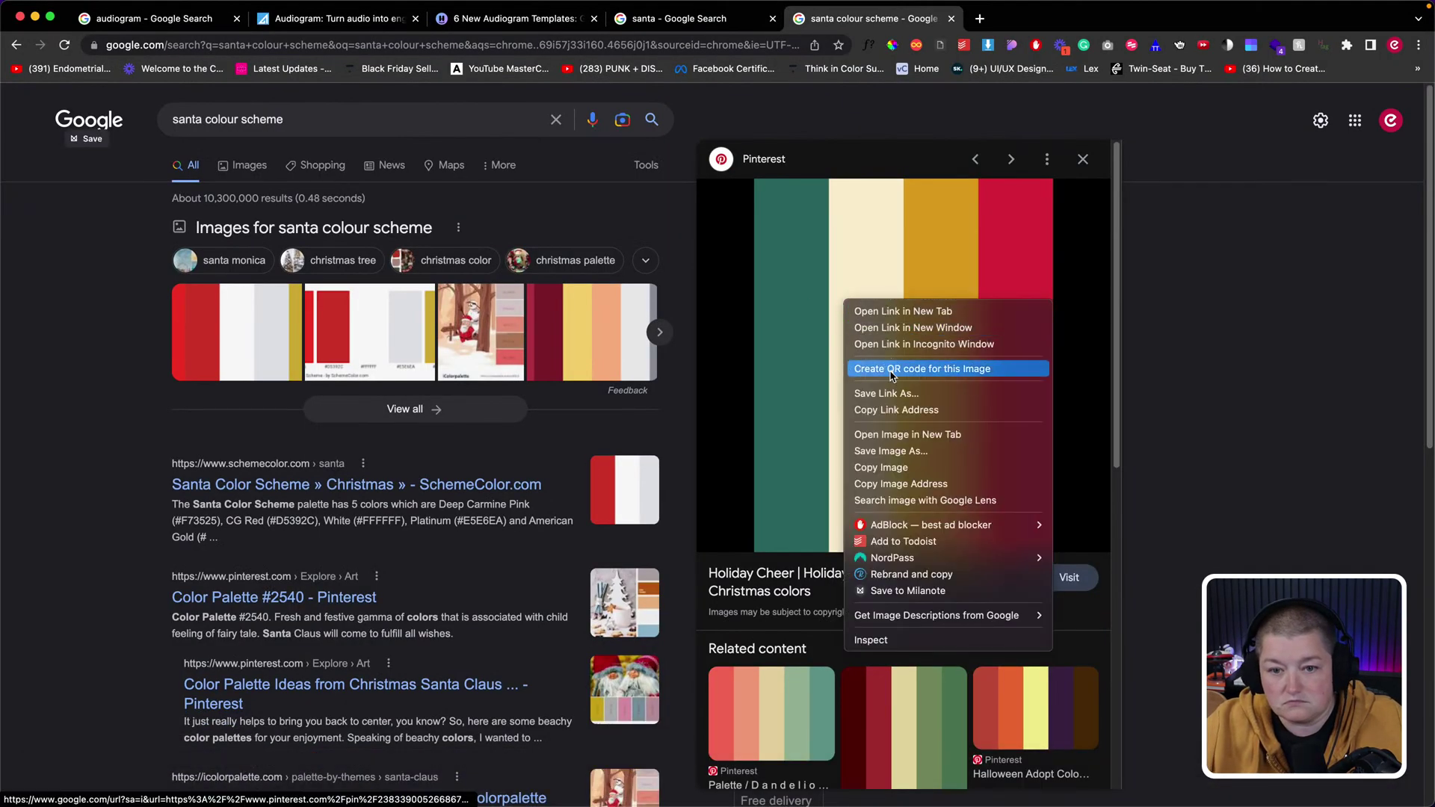
pyautogui.click(881, 467)
pyautogui.click(820, 446)
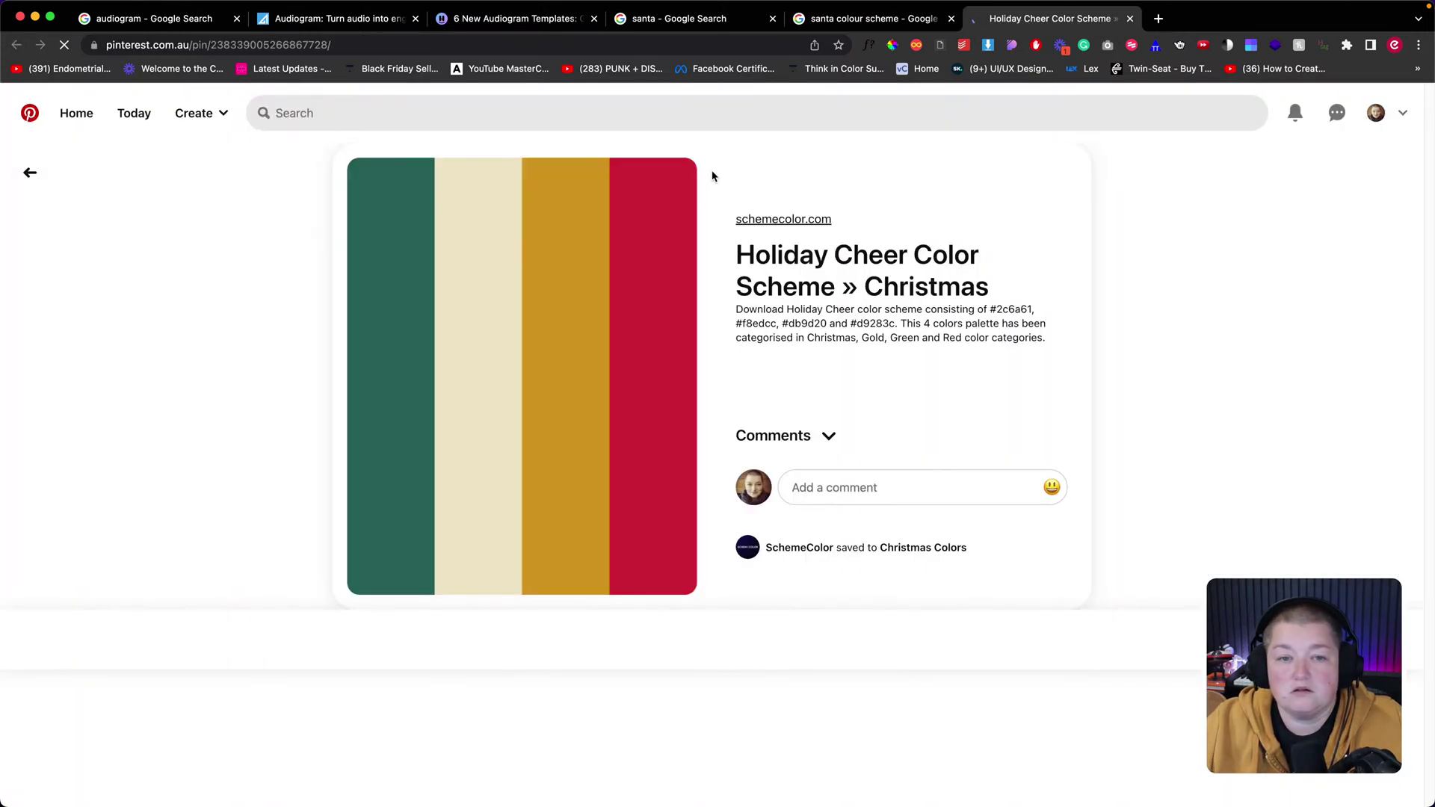
pyautogui.click(783, 275)
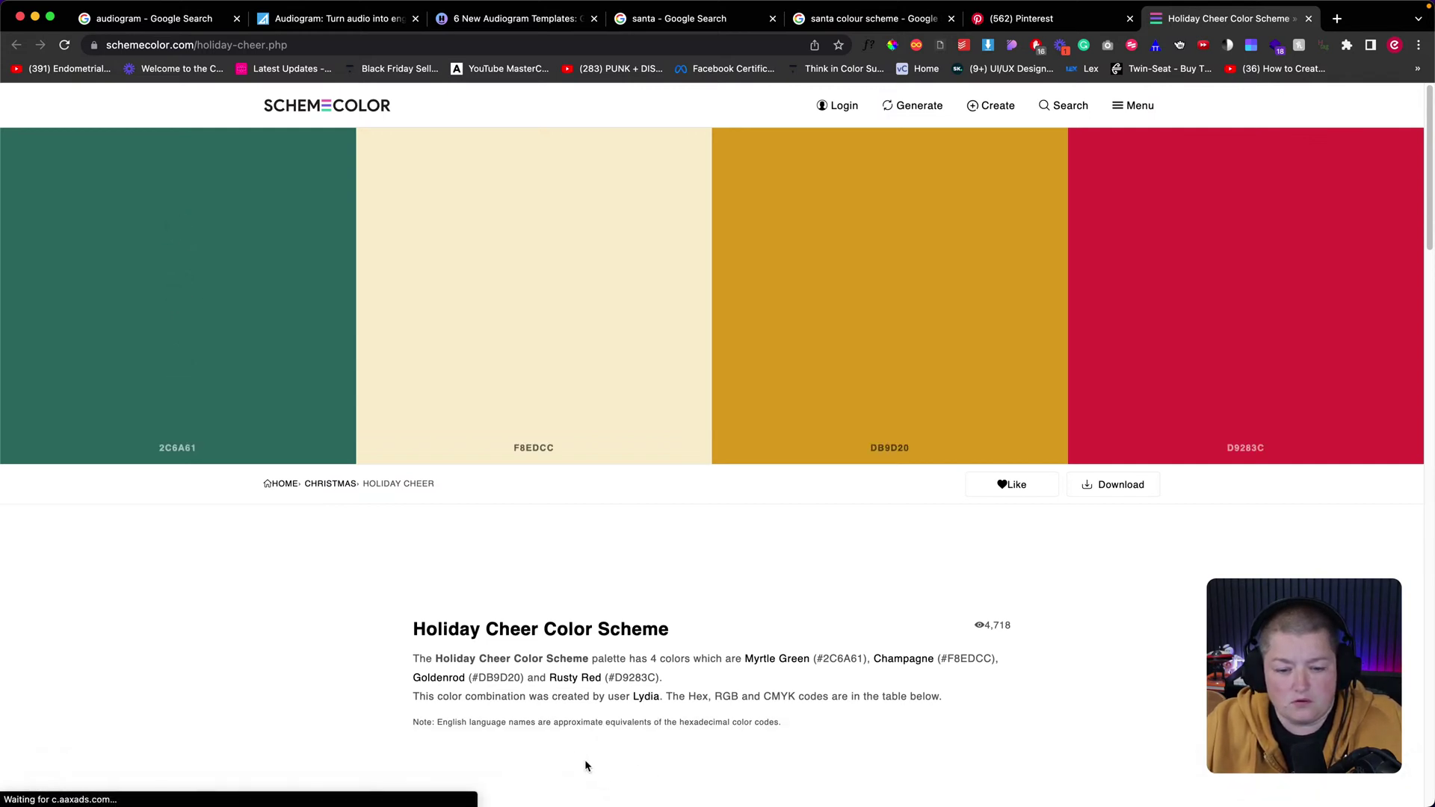
# - Switch to Adobe XD, paste the palette image and place it just below the Audiogram - Overlay artboard, aligned with its left edge
pyautogui.moveTo(648, 783)
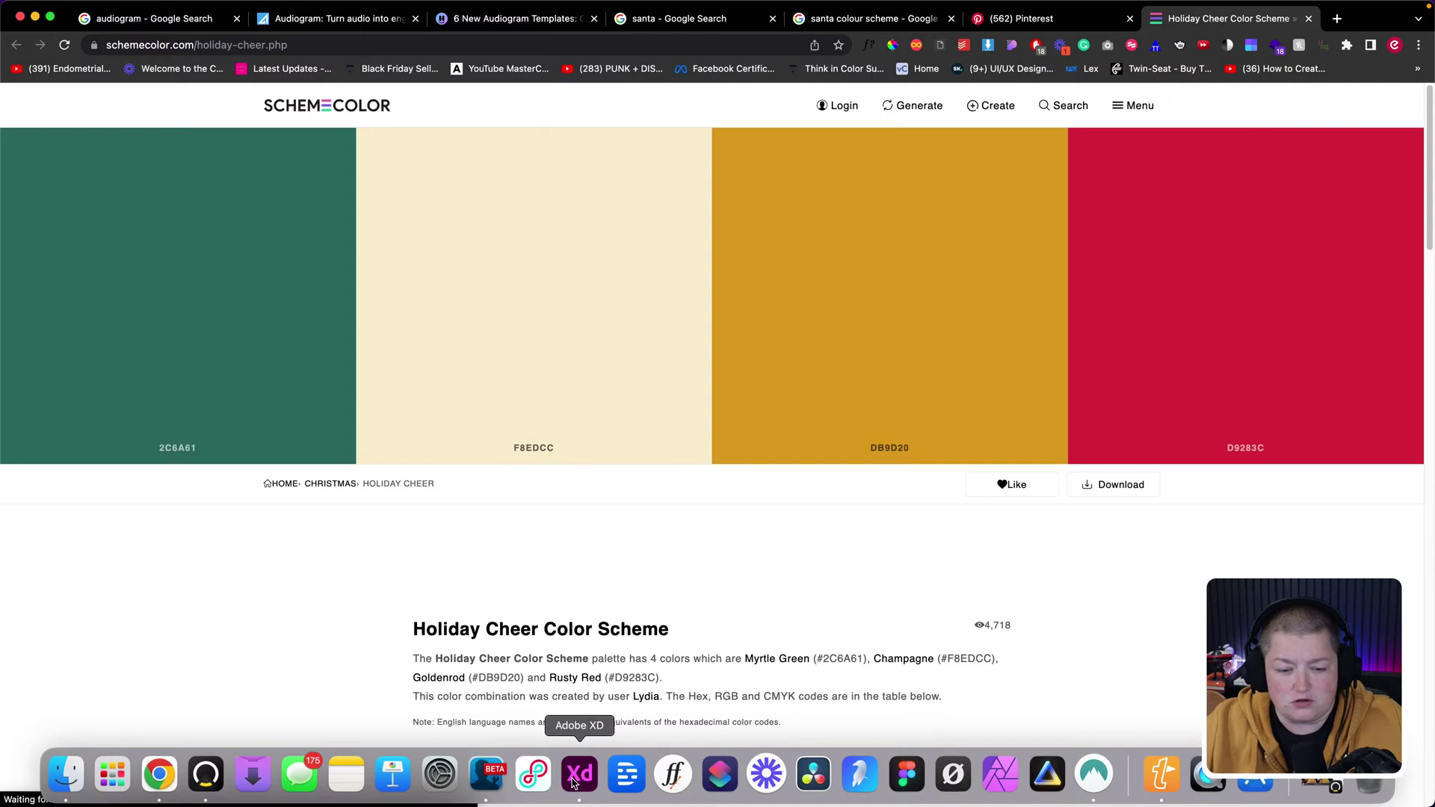
pyautogui.click(574, 781)
pyautogui.rightClick(526, 651)
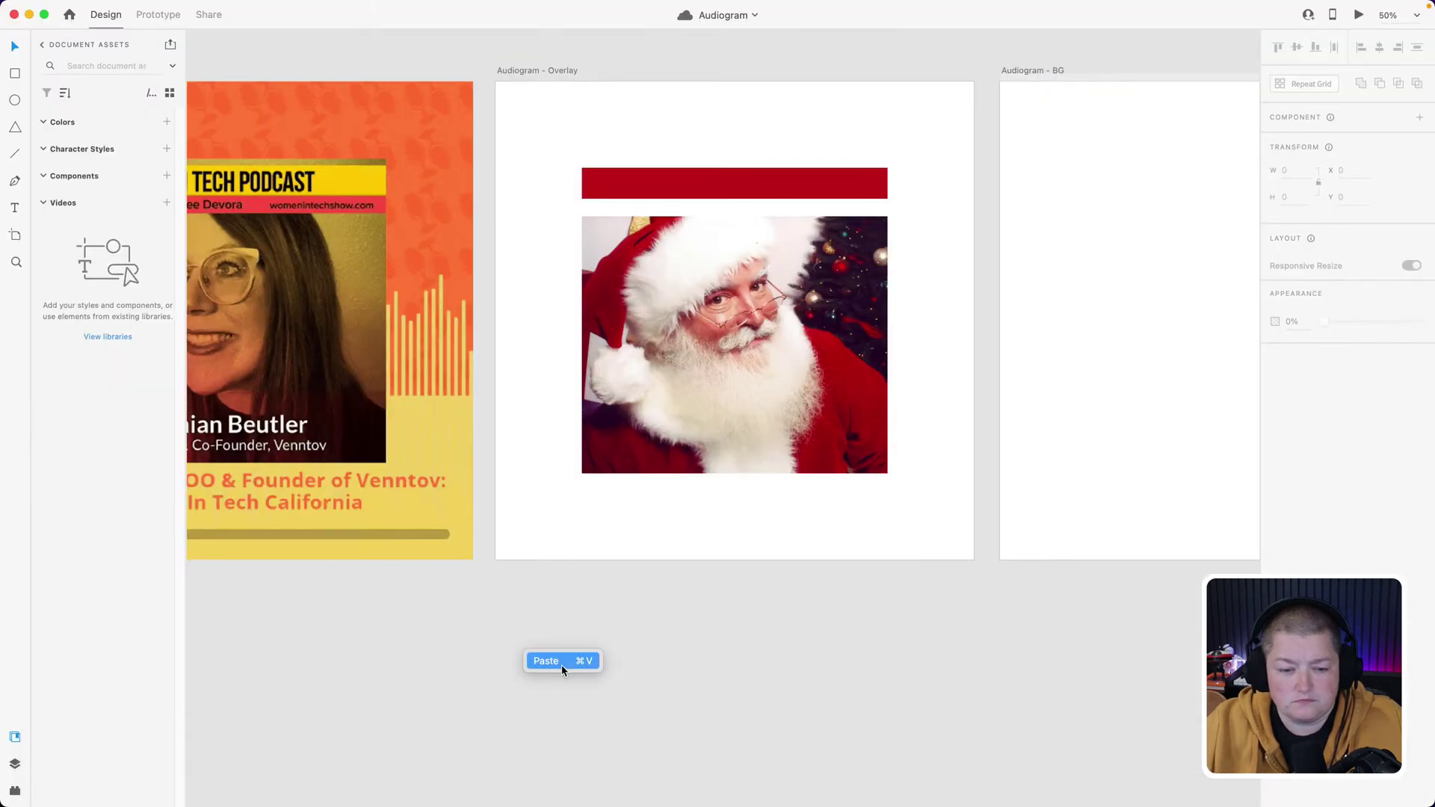
pyautogui.click(547, 662)
pyautogui.moveTo(720, 380); pyautogui.dragTo(567, 637)
pyautogui.click(742, 653)
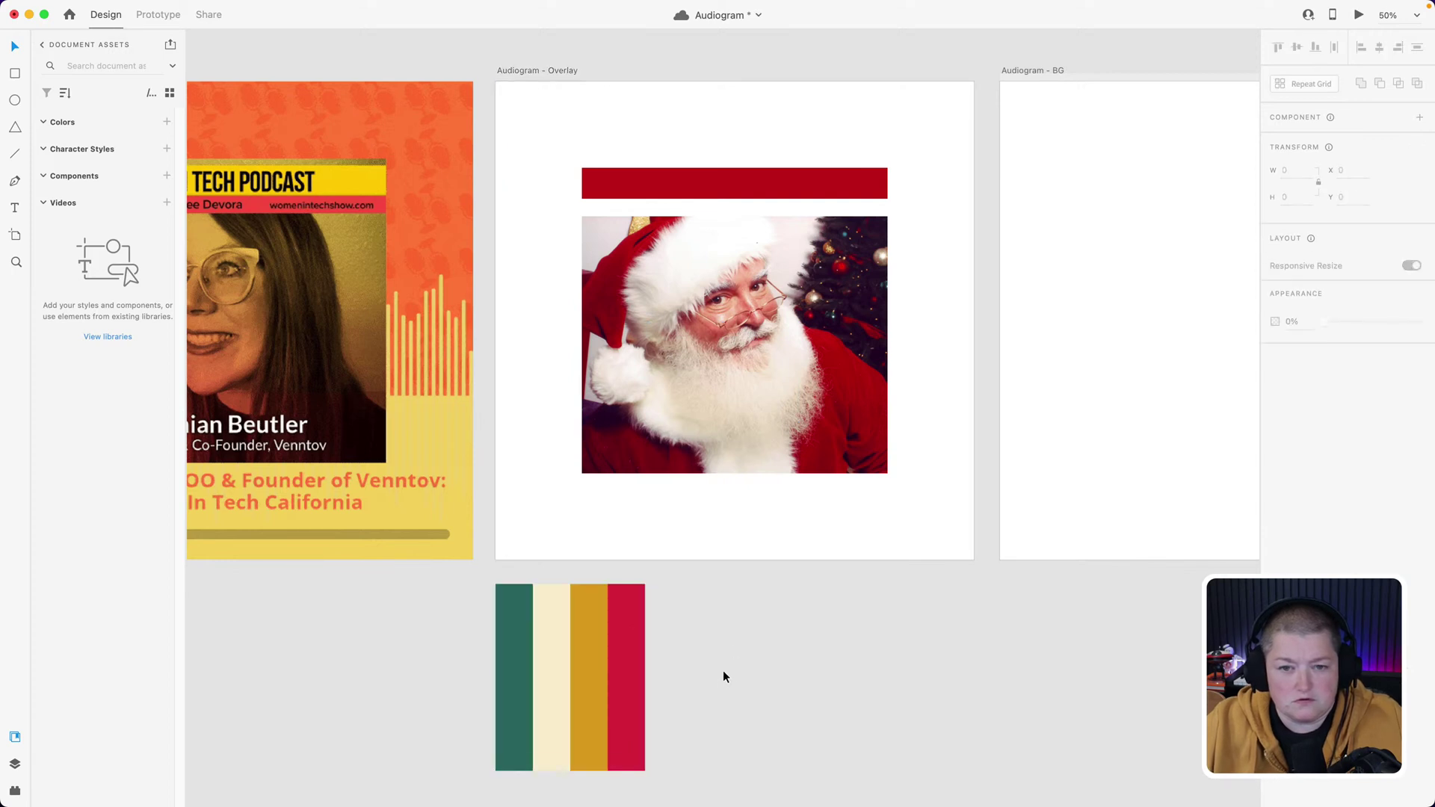
# - Draw a full-width rectangle of about 1280 × 438 along the bottom of the Audiogram - Overlay artboard and remove its border
pyautogui.moveTo(724, 677); pyautogui.dragTo(955, 609)
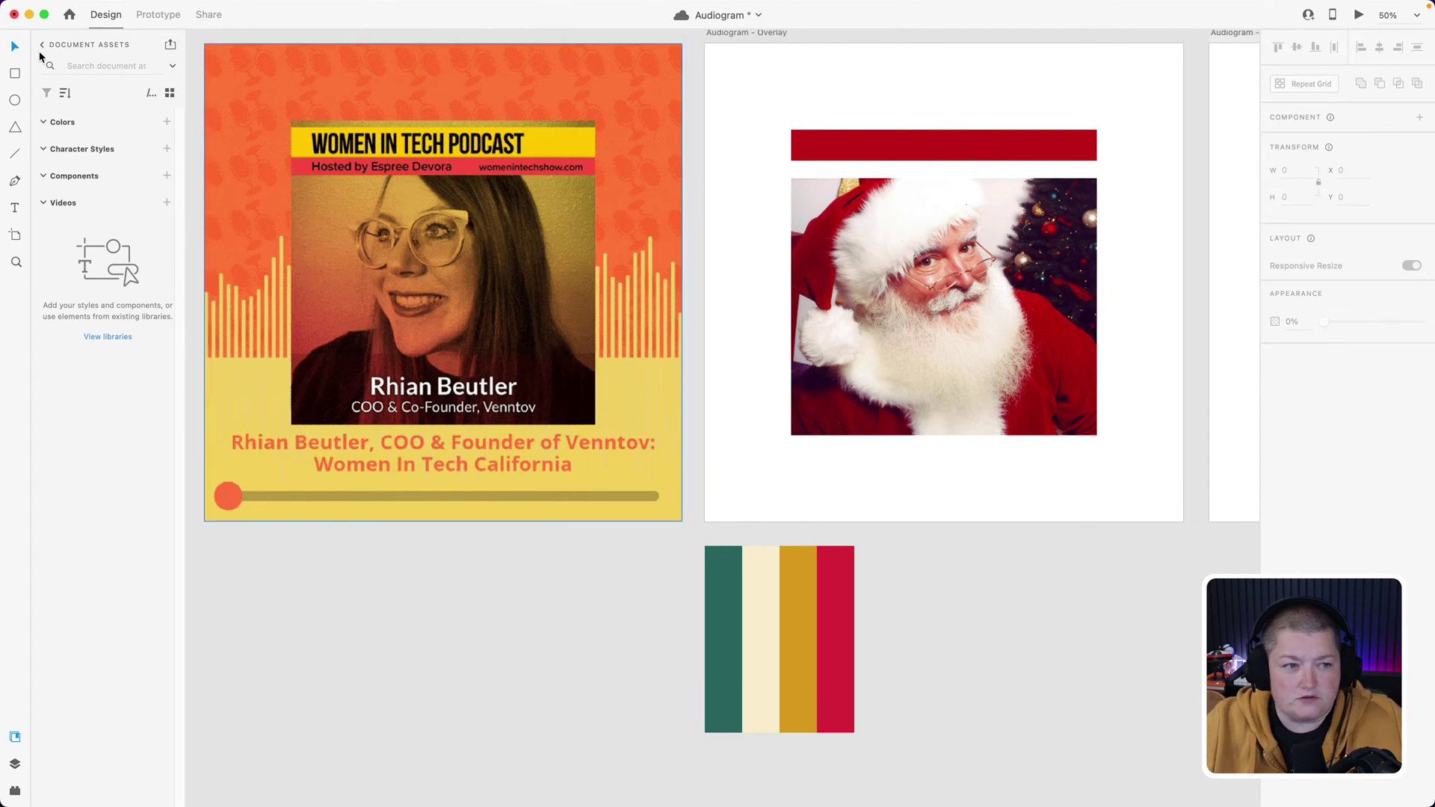
pyautogui.click(16, 75)
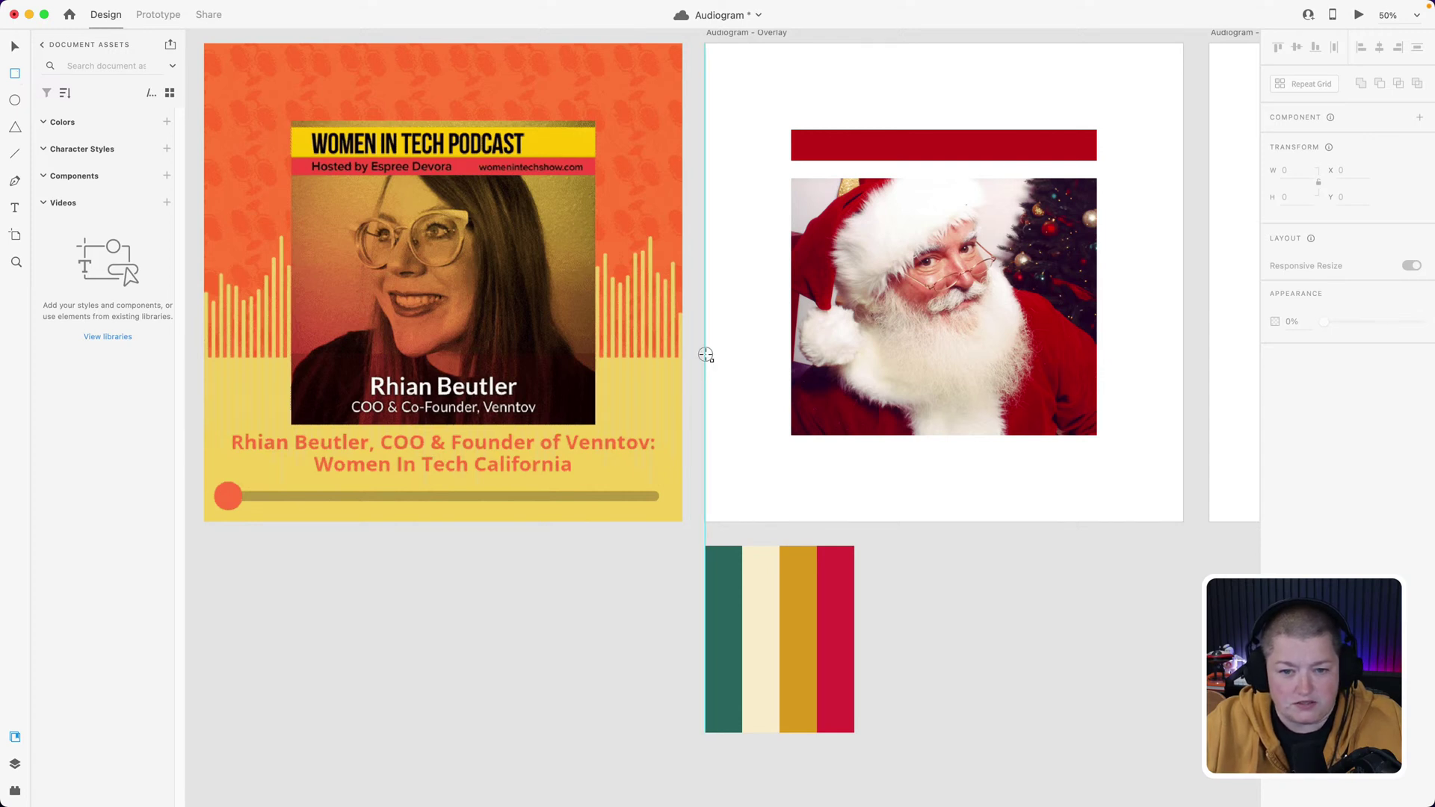
pyautogui.moveTo(705, 355)
pyautogui.mouseDown()
pyautogui.moveTo(890, 426)
pyautogui.moveTo(1099, 451)
pyautogui.moveTo(1183, 521)
pyautogui.mouseUp()
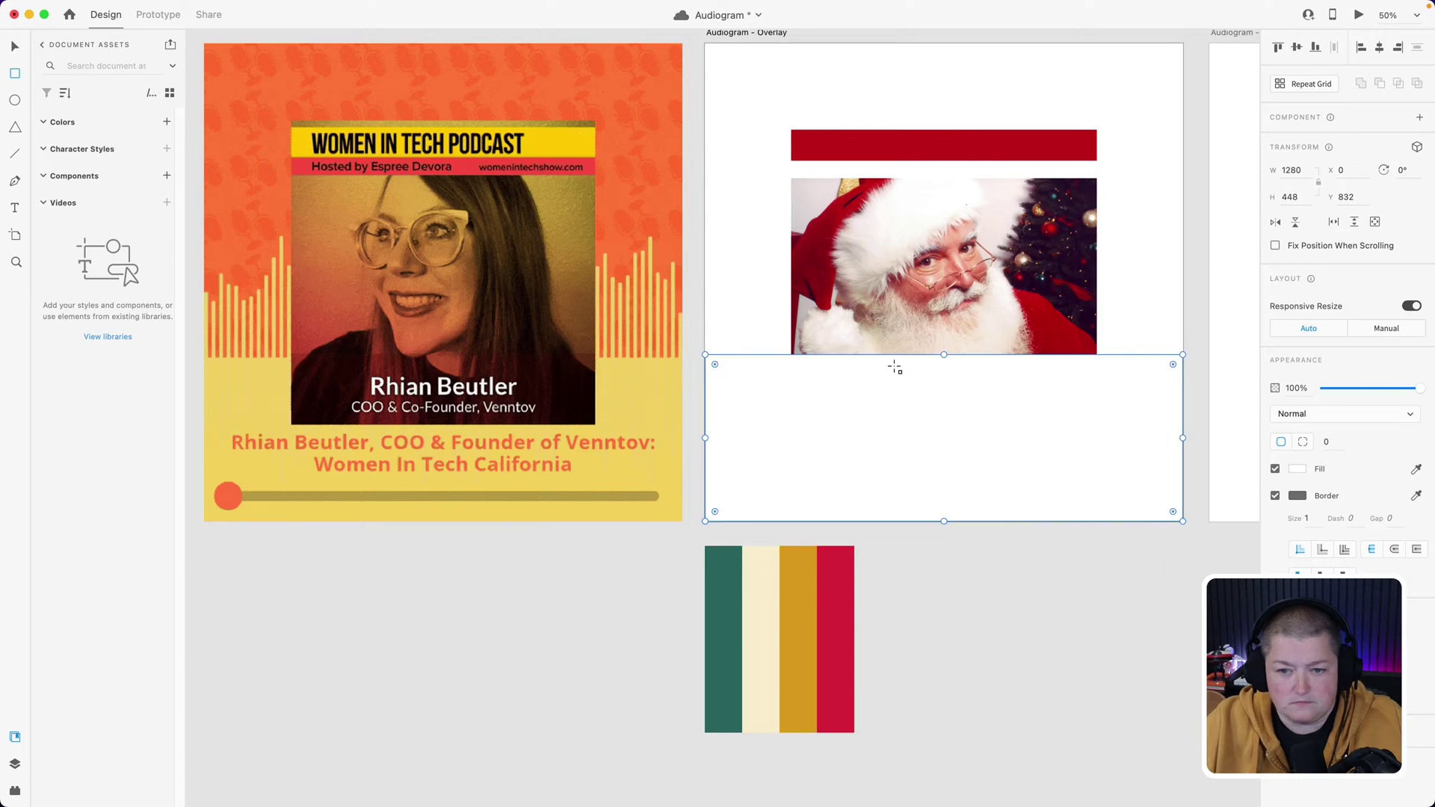
pyautogui.click(15, 44)
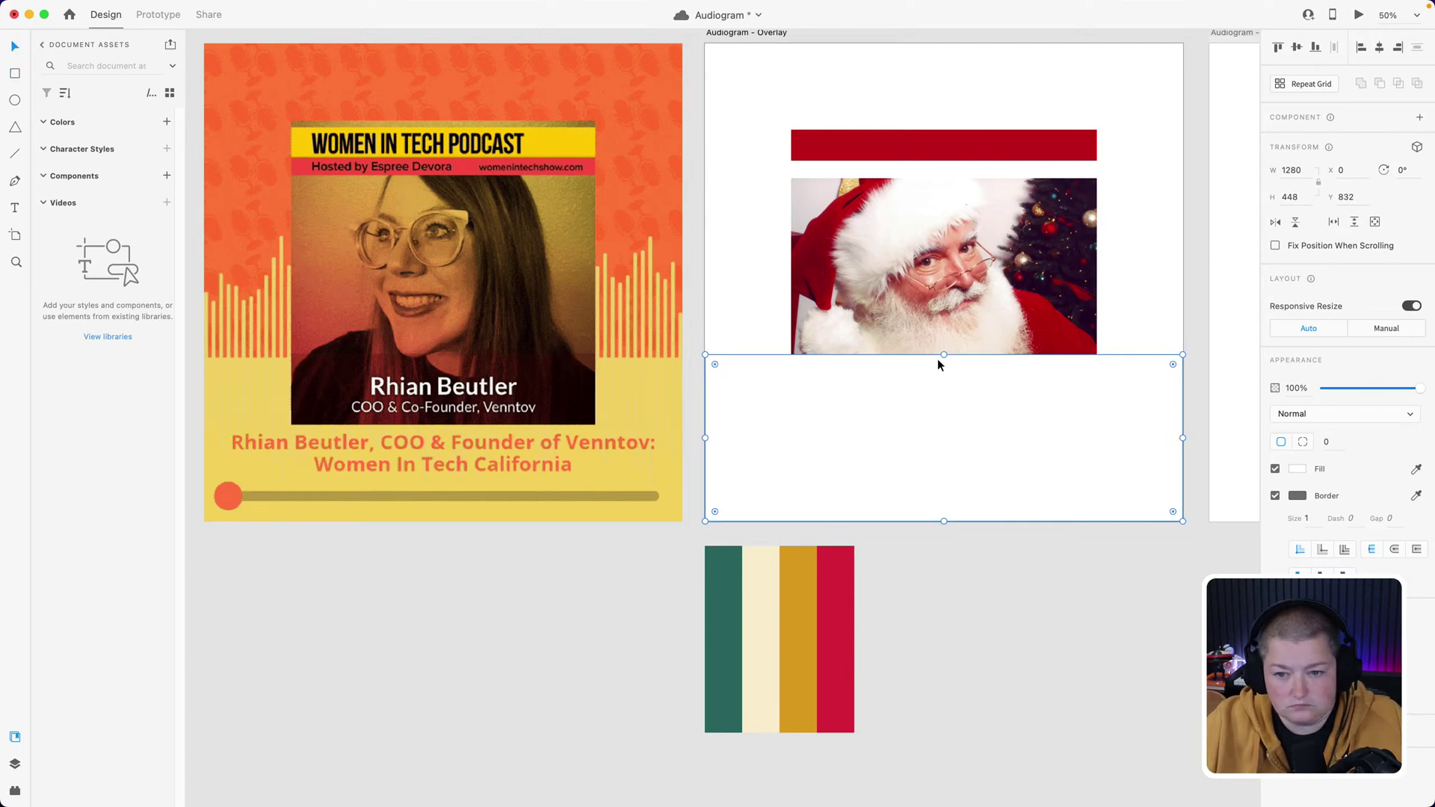
pyautogui.moveTo(943, 356); pyautogui.dragTo(945, 360)
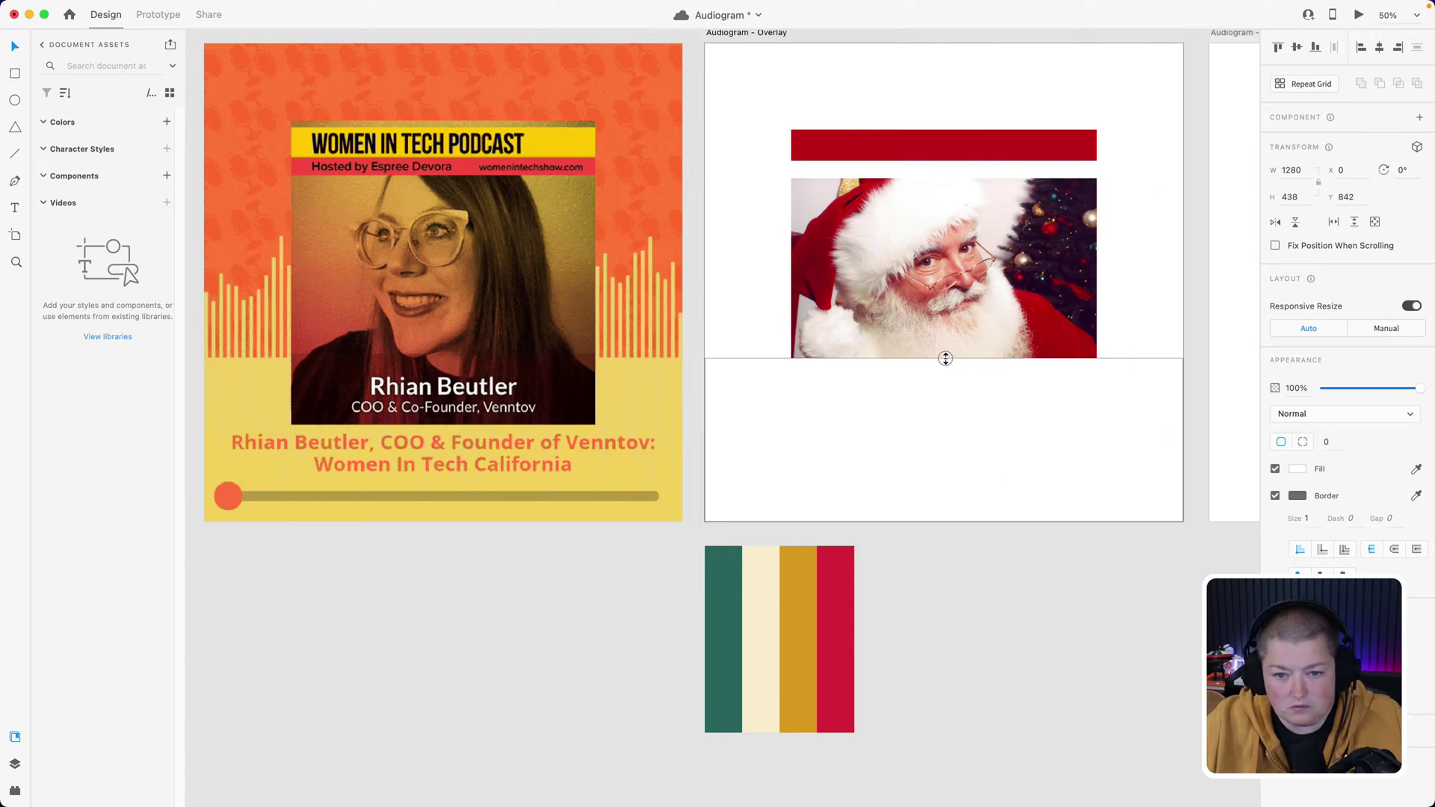
pyautogui.click(1276, 497)
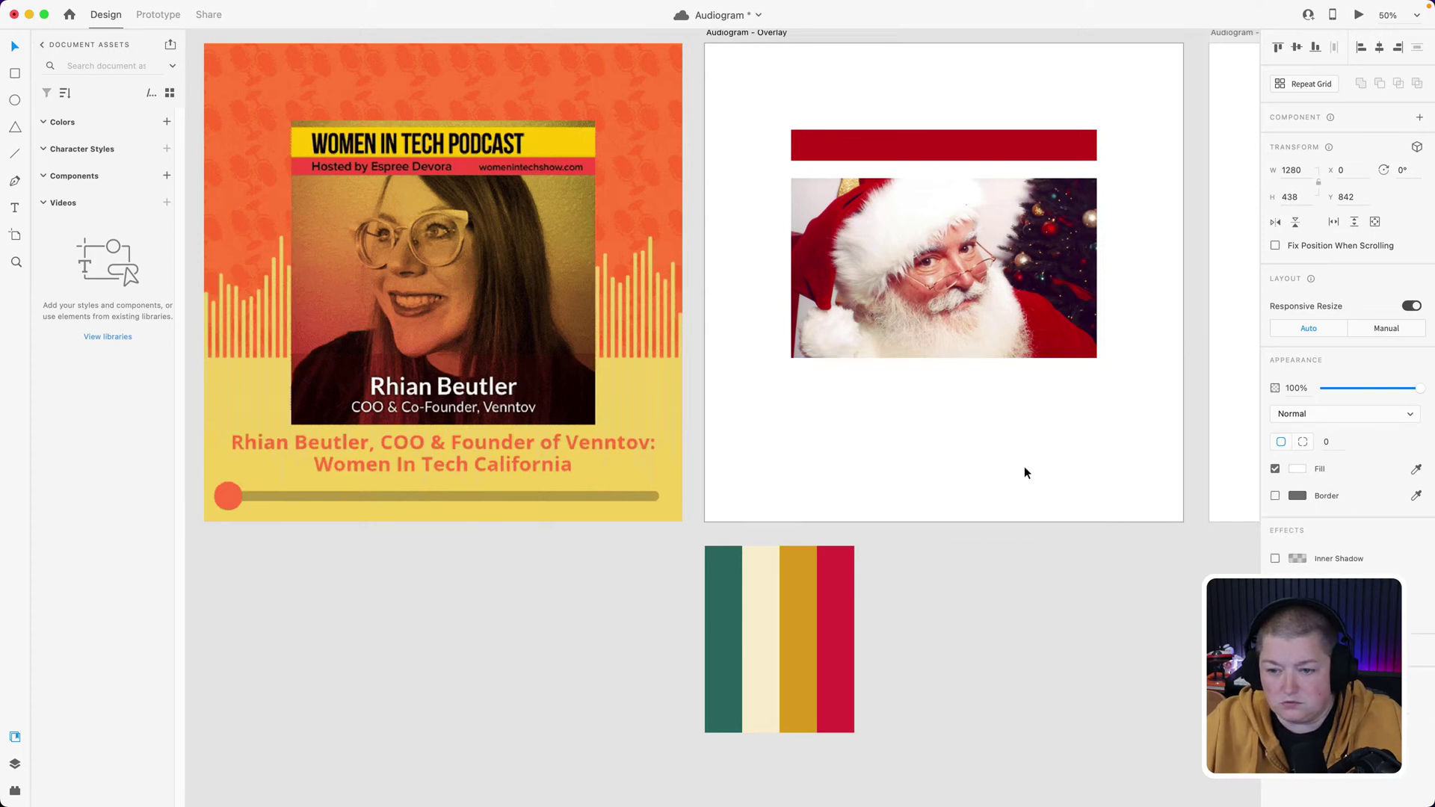
# - Send the new full-width rectangle to the back, behind the Santa photo
pyautogui.rightClick(1024, 467)
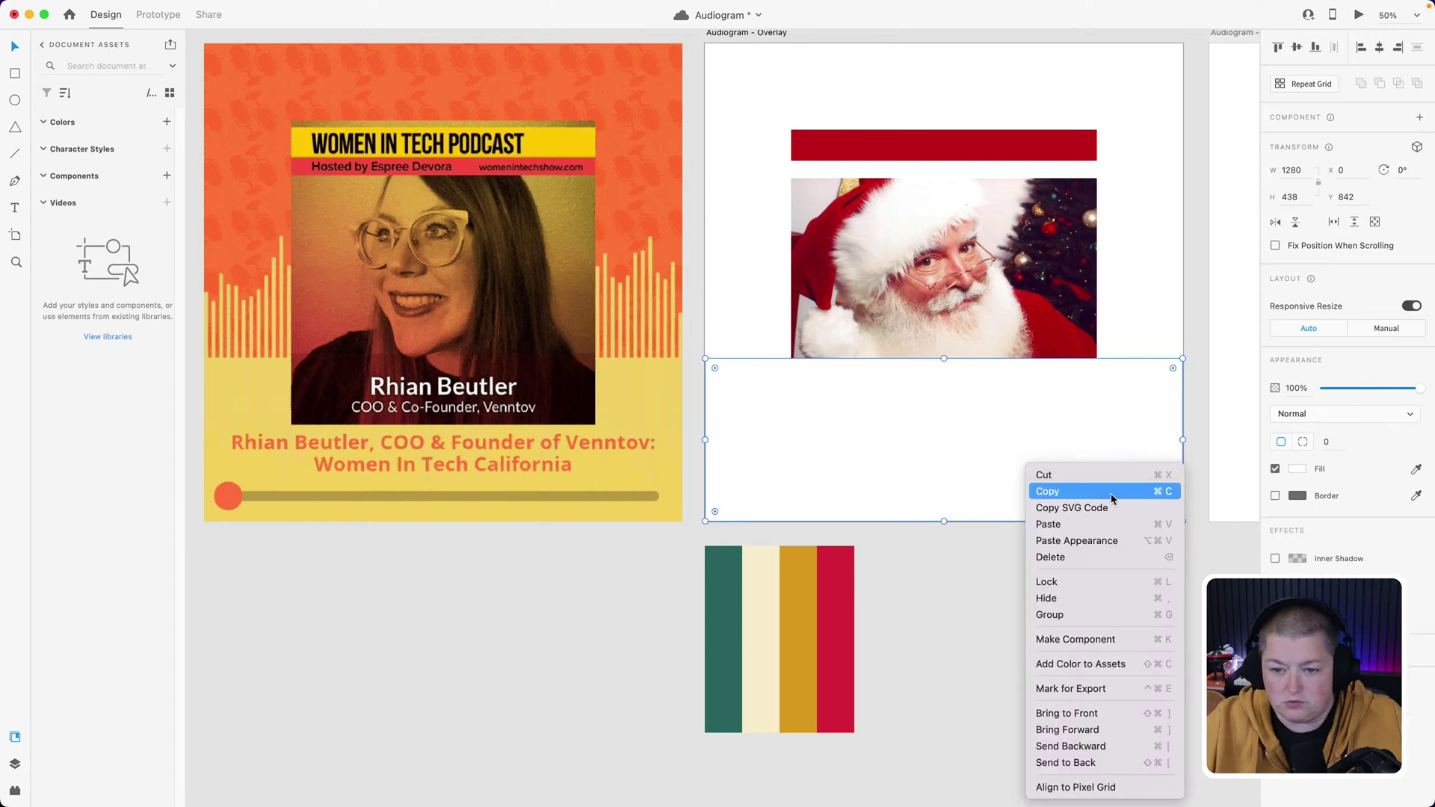
pyautogui.click(1088, 762)
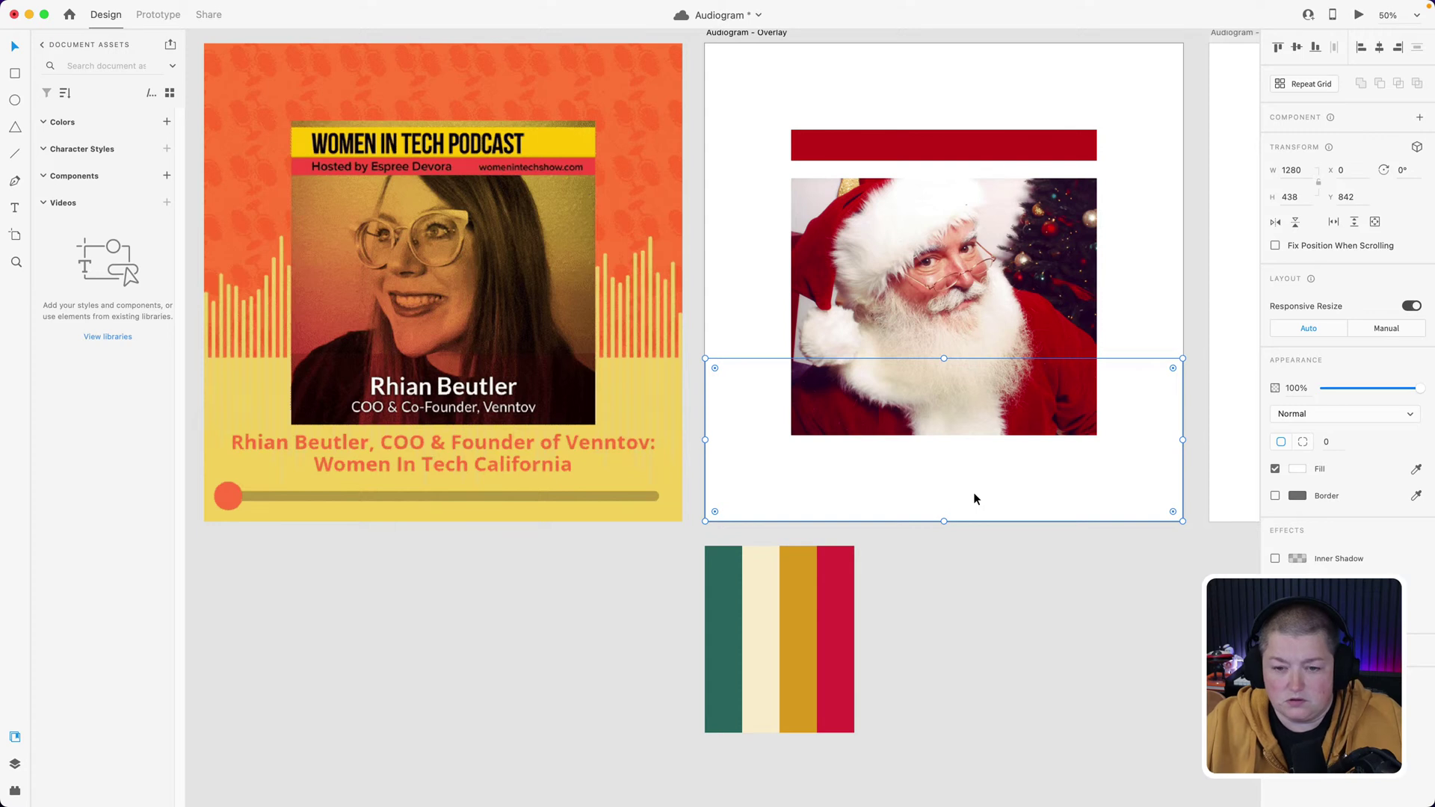
pyautogui.click(1056, 586)
# - Fill the full-width rectangle with the gold colour sampled from the palette image
pyautogui.moveTo(1057, 586); pyautogui.dragTo(964, 615)
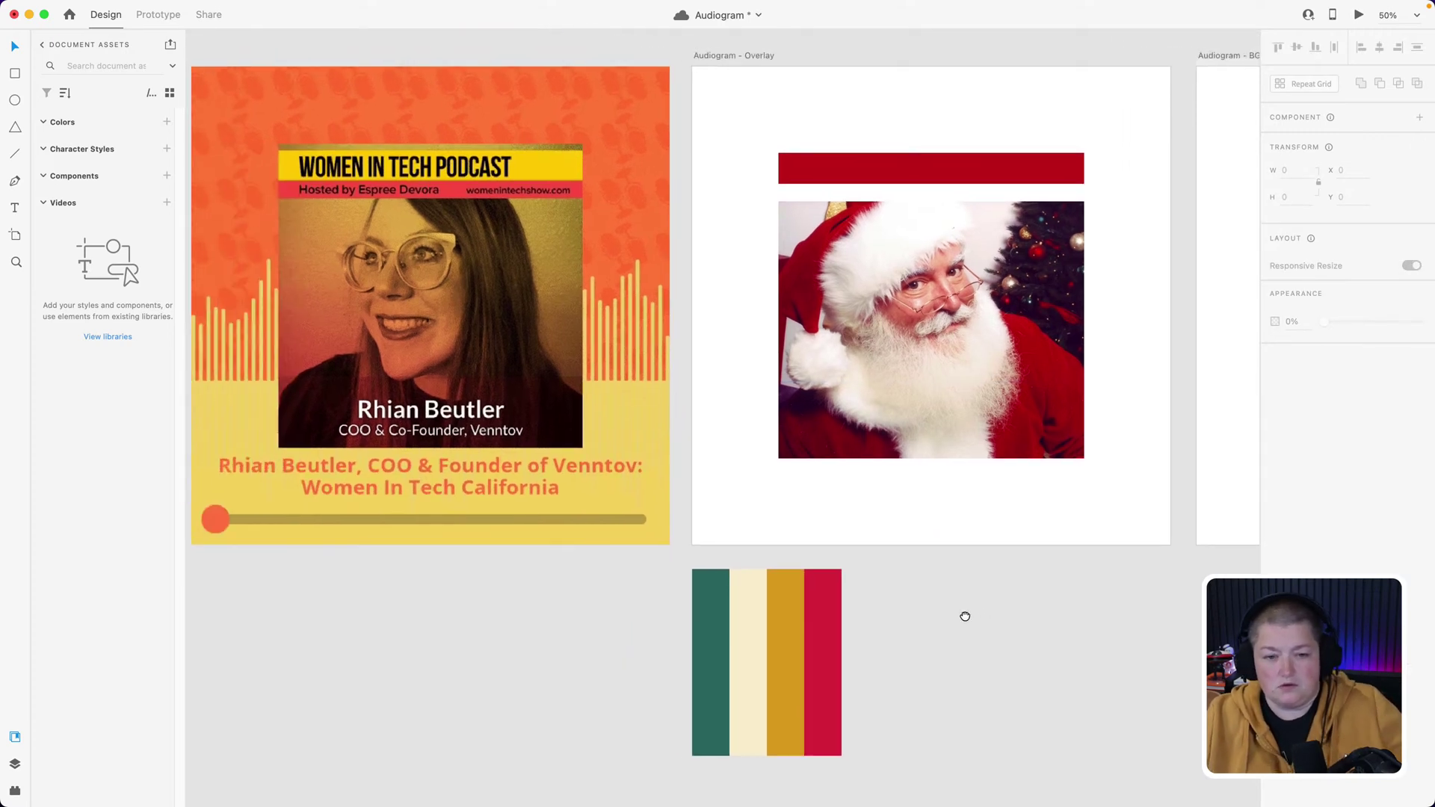
pyautogui.click(910, 524)
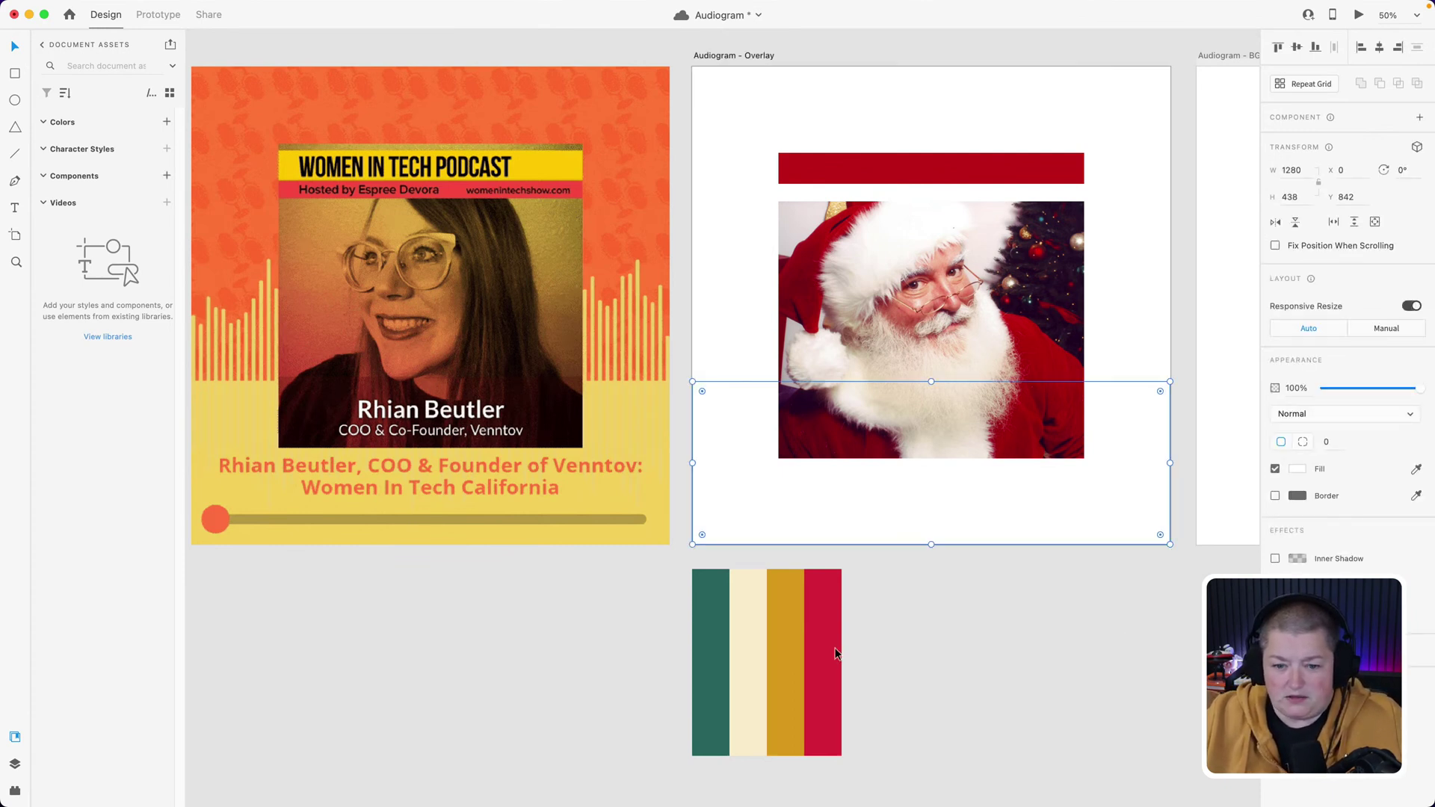
pyautogui.click(1414, 471)
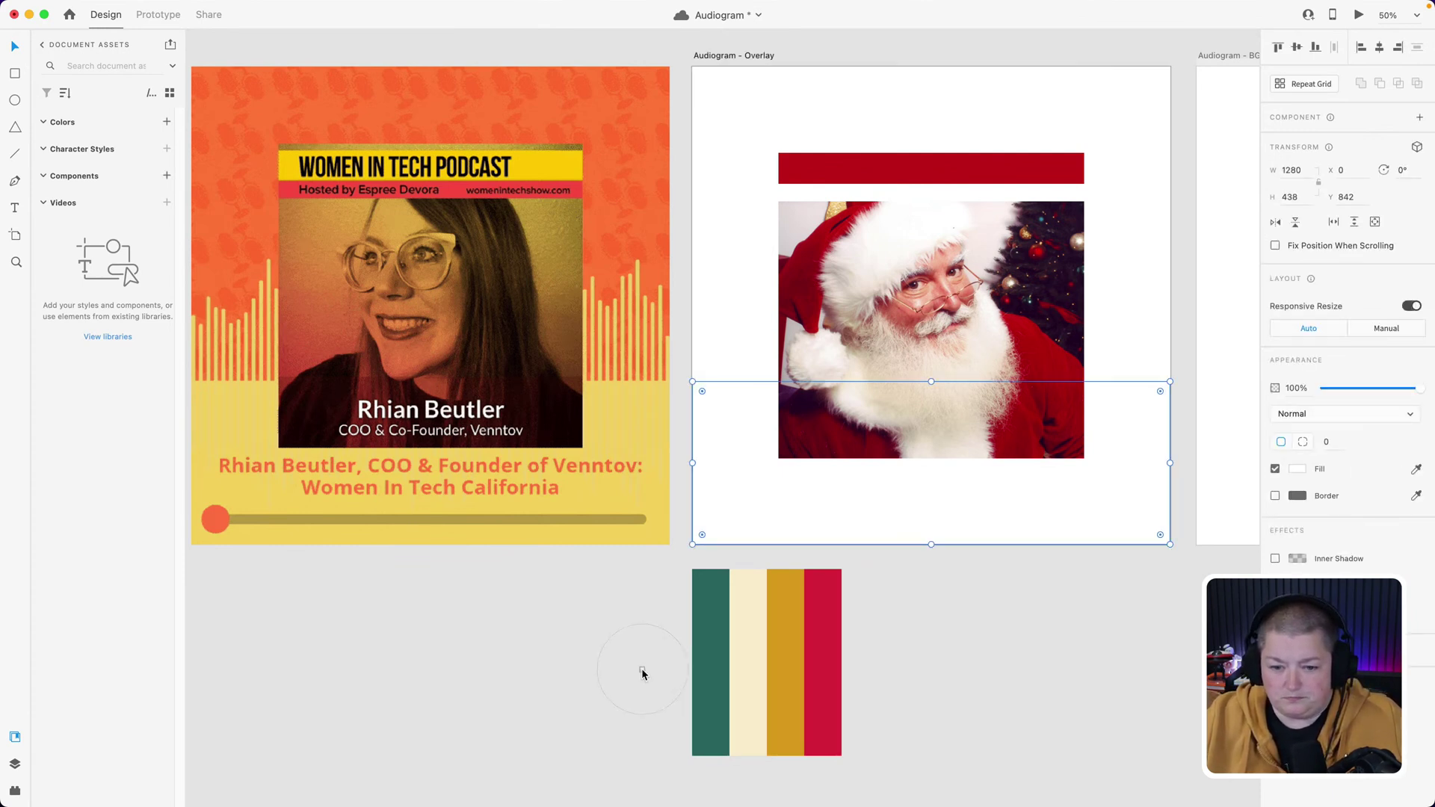
pyautogui.click(777, 620)
pyautogui.click(934, 718)
# - Fill the red banner above the Santa photo with the gold colour sampled from the full-width rectangle
pyautogui.hscroll(3, 935, 717)
pyautogui.scroll(2, 935, 717)
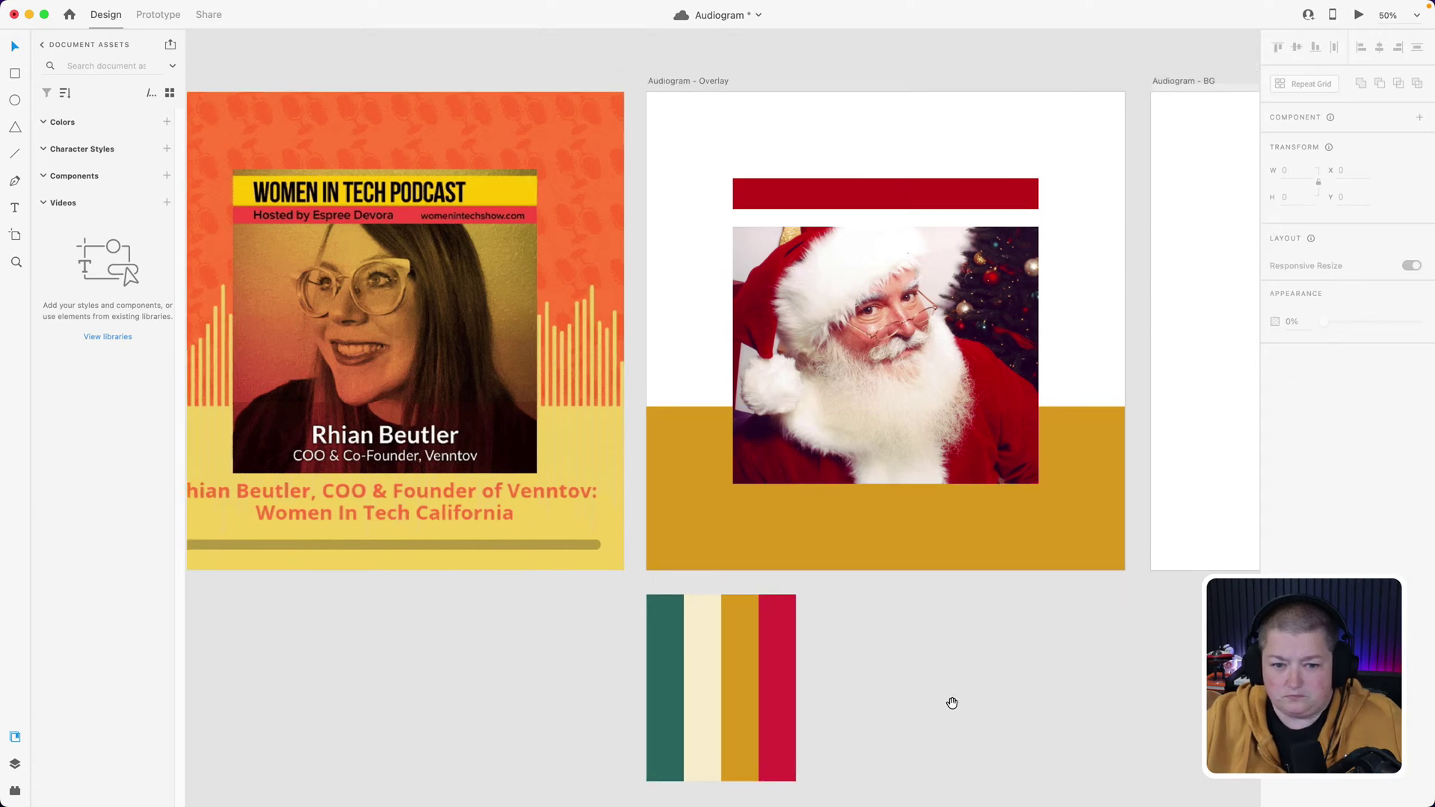
pyautogui.click(1001, 195)
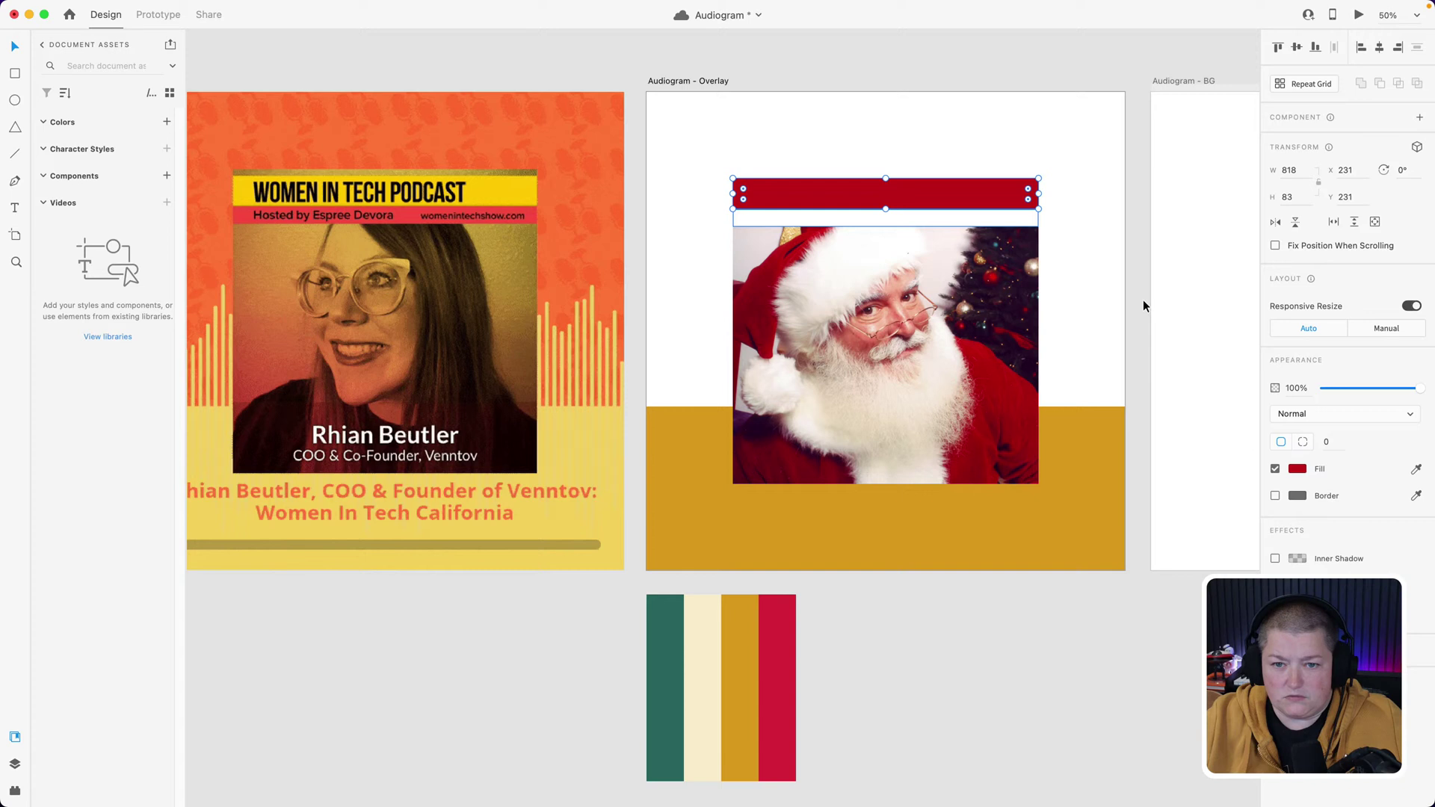
pyautogui.click(1416, 473)
pyautogui.click(1116, 524)
pyautogui.click(974, 660)
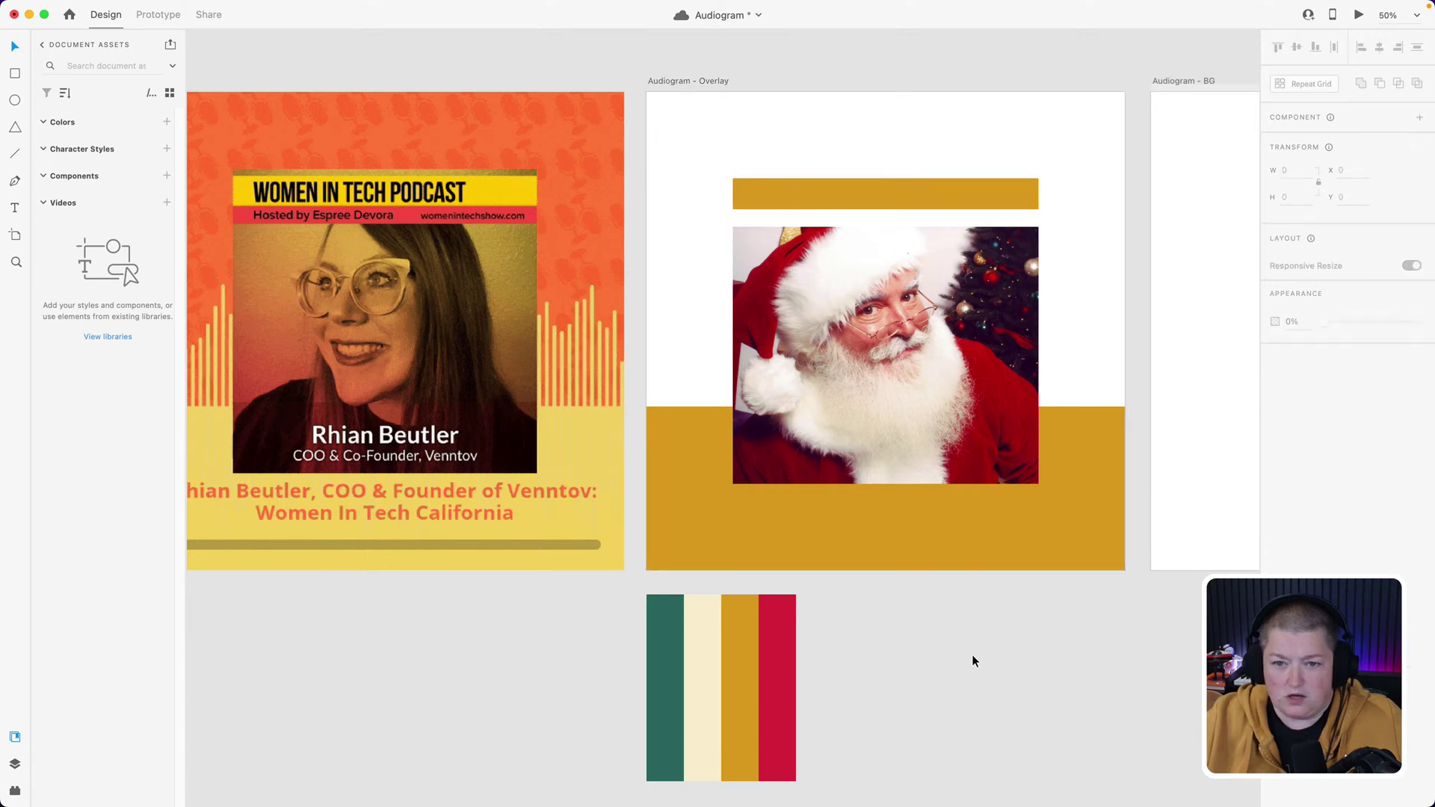
# - Fill the thin strip between the gold banner and the Santa photo with the green sampled from the palette image
pyautogui.moveTo(974, 660); pyautogui.dragTo(830, 637)
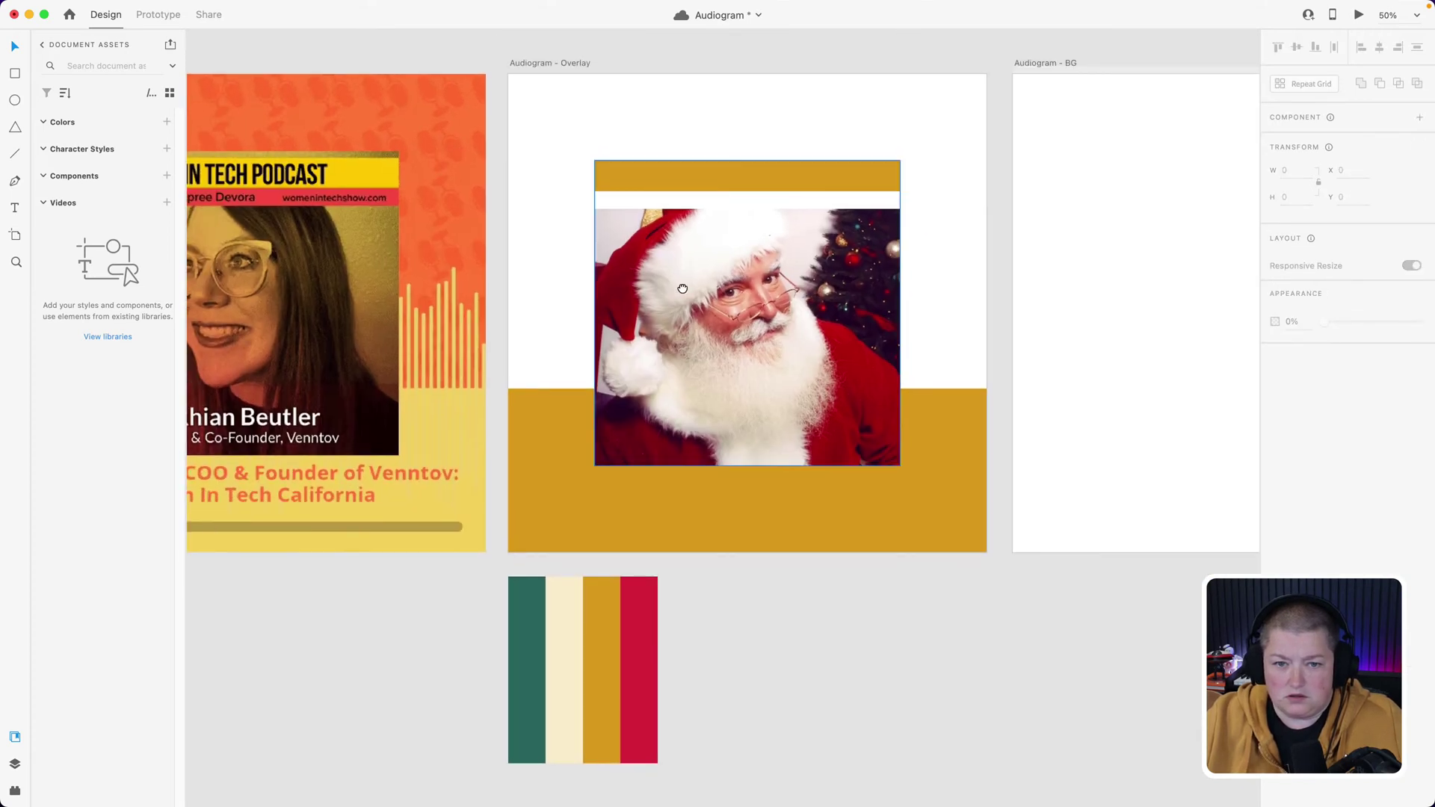
pyautogui.click(676, 205)
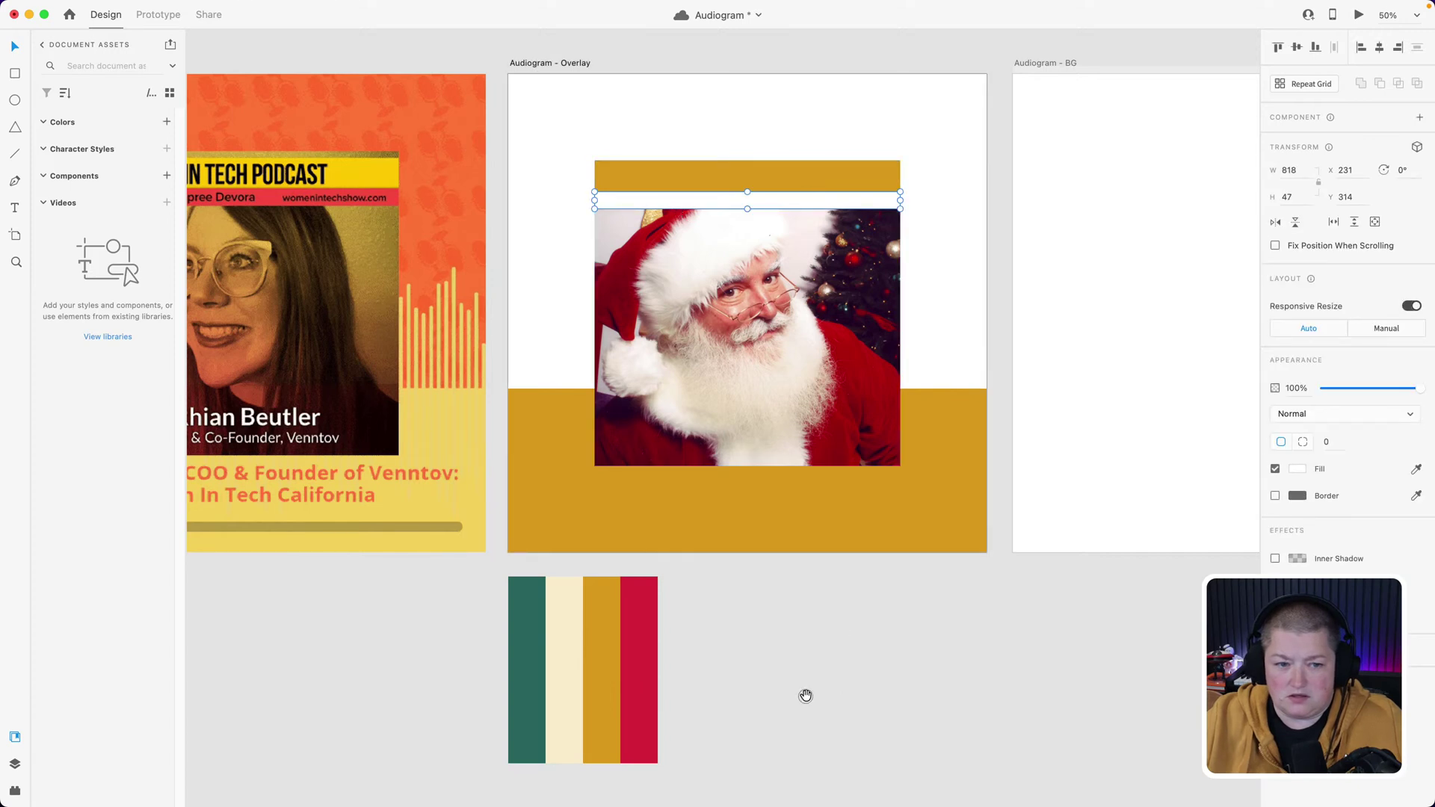
pyautogui.moveTo(805, 696); pyautogui.dragTo(920, 674)
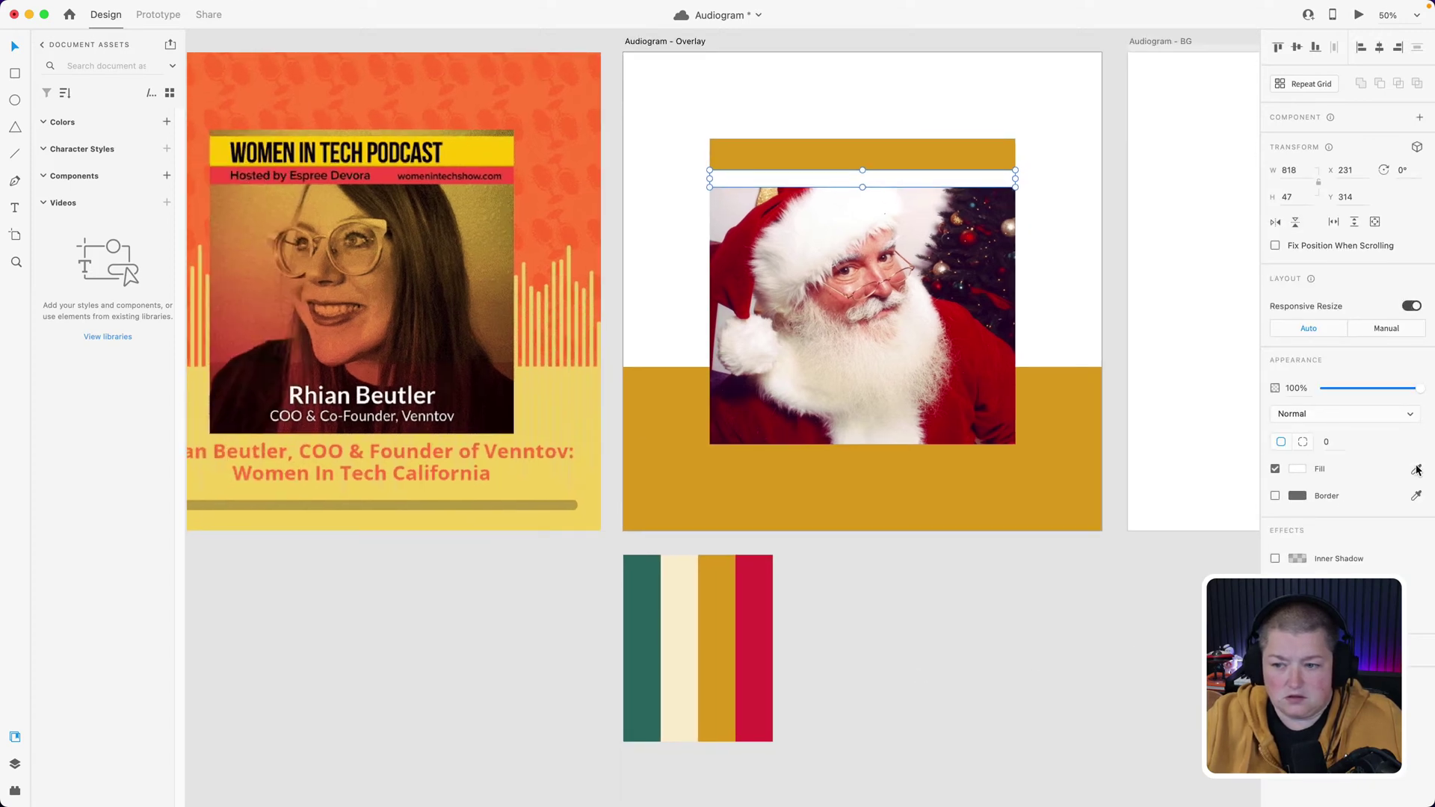
pyautogui.click(649, 632)
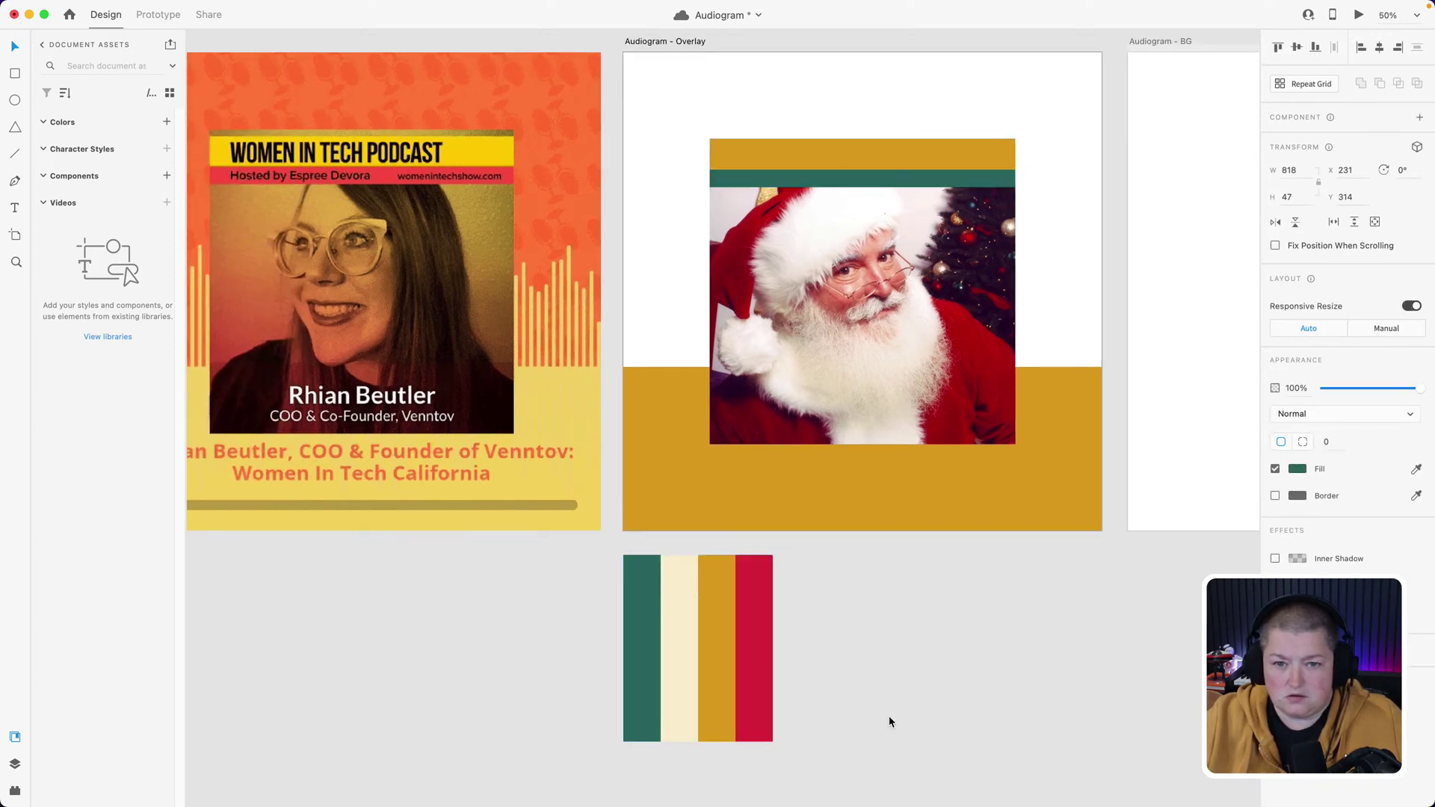
pyautogui.click(904, 719)
pyautogui.moveTo(904, 719)
pyautogui.mouseDown()
pyautogui.moveTo(1034, 685)
pyautogui.moveTo(993, 730)
pyautogui.moveTo(1015, 720)
pyautogui.moveTo(887, 712)
pyautogui.mouseUp()
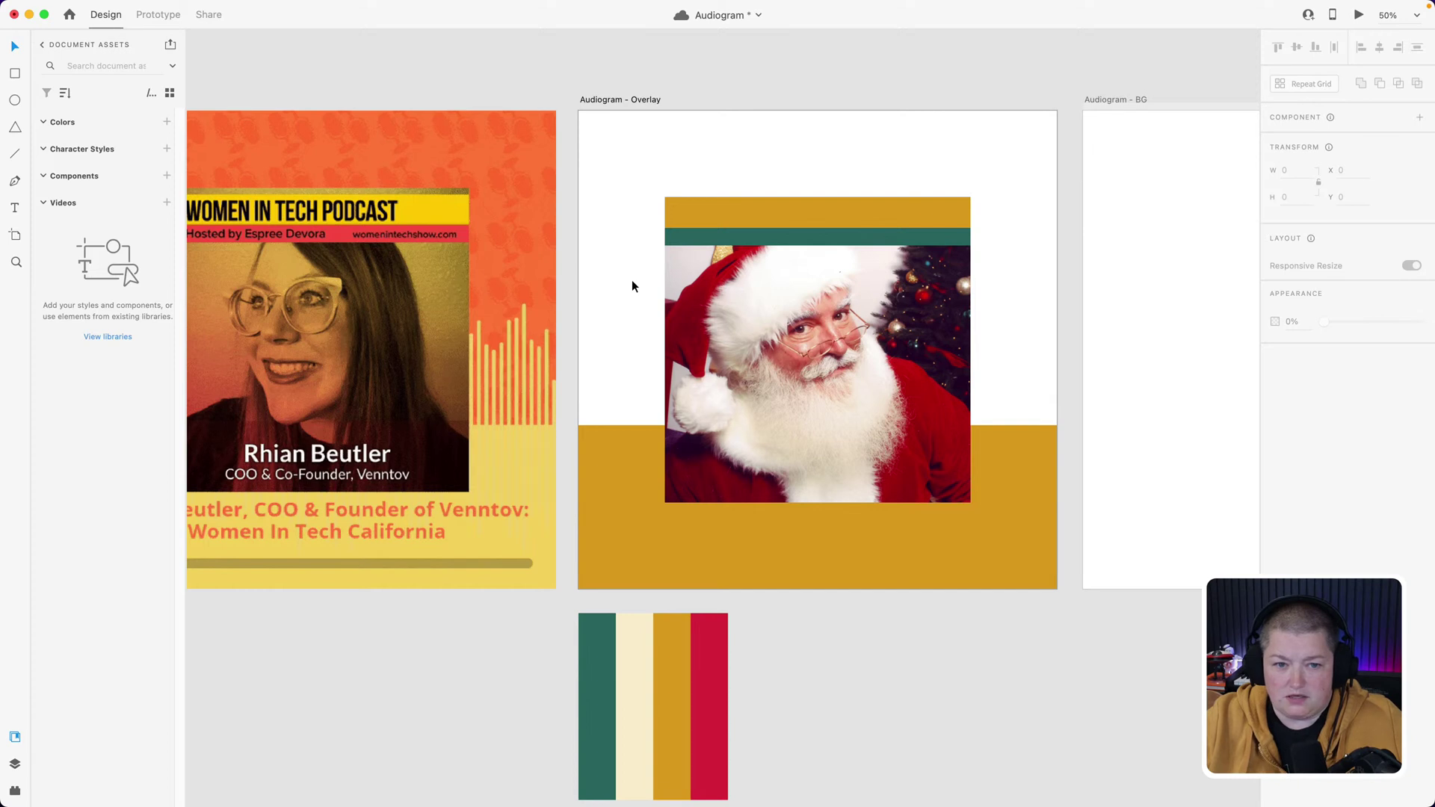
# - Fill the Audiogram - BG artboard with the green colour sampled from the palette image
pyautogui.moveTo(1024, 705); pyautogui.dragTo(691, 702)
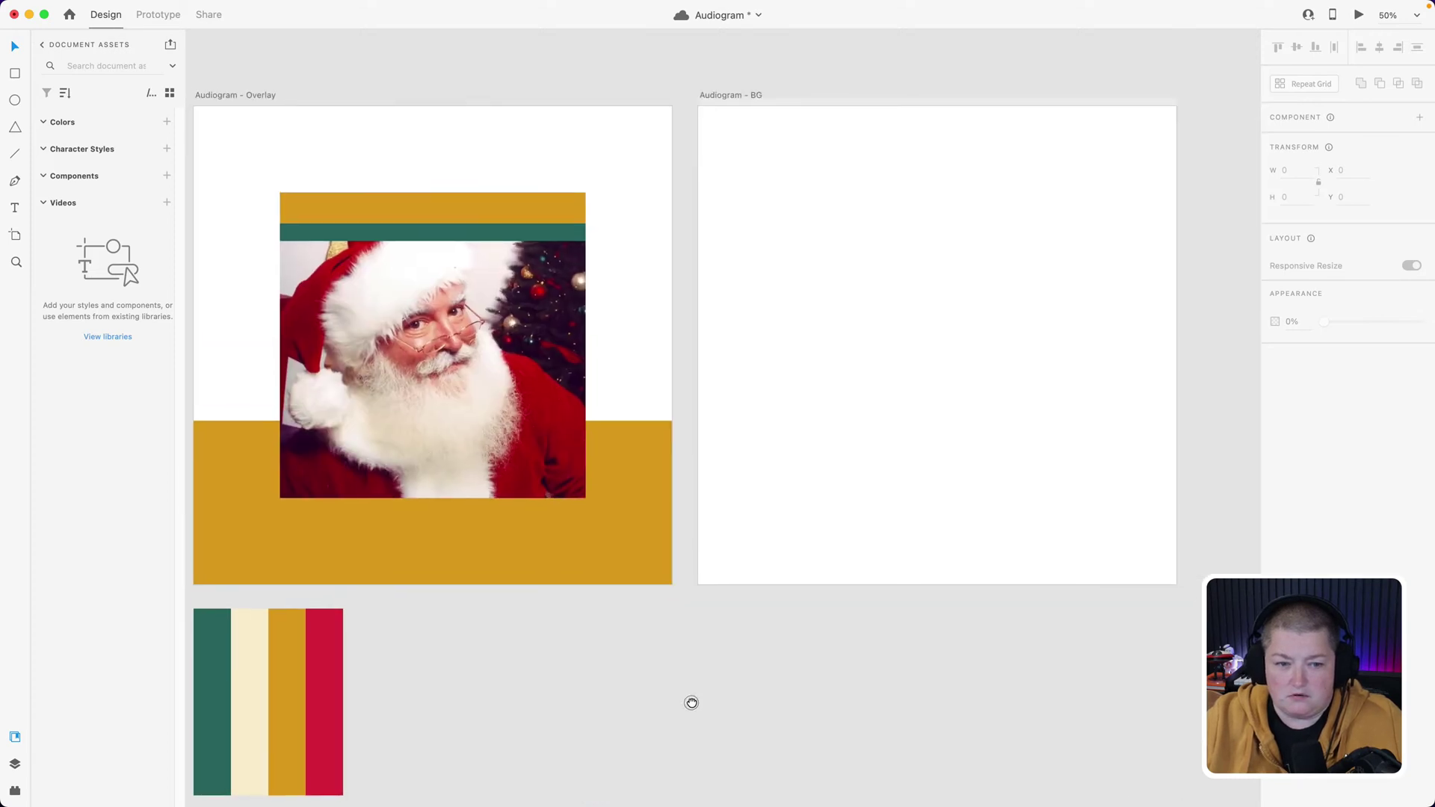
pyautogui.hscroll(-3, 692, 702)
pyautogui.click(846, 403)
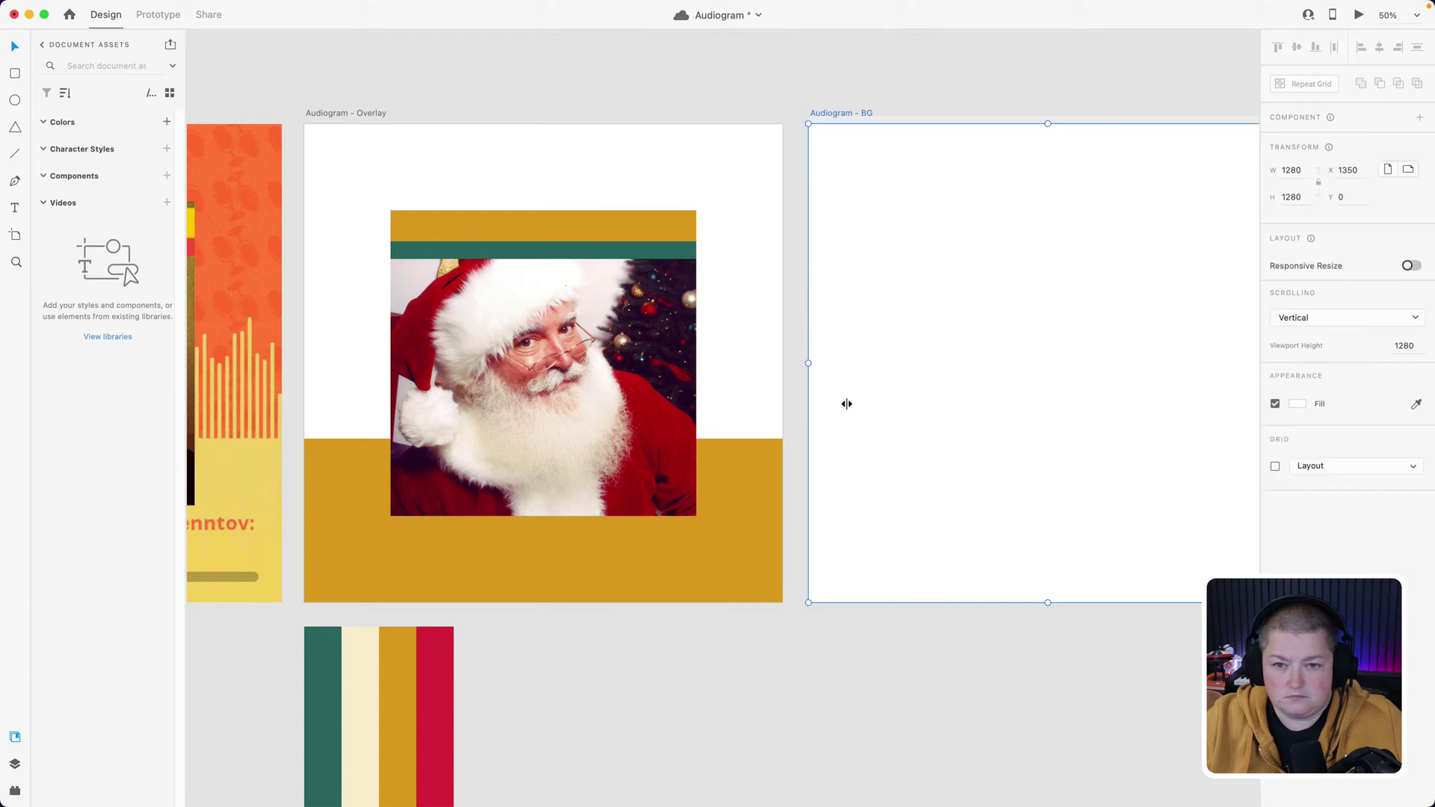
pyautogui.click(1414, 404)
pyautogui.click(314, 665)
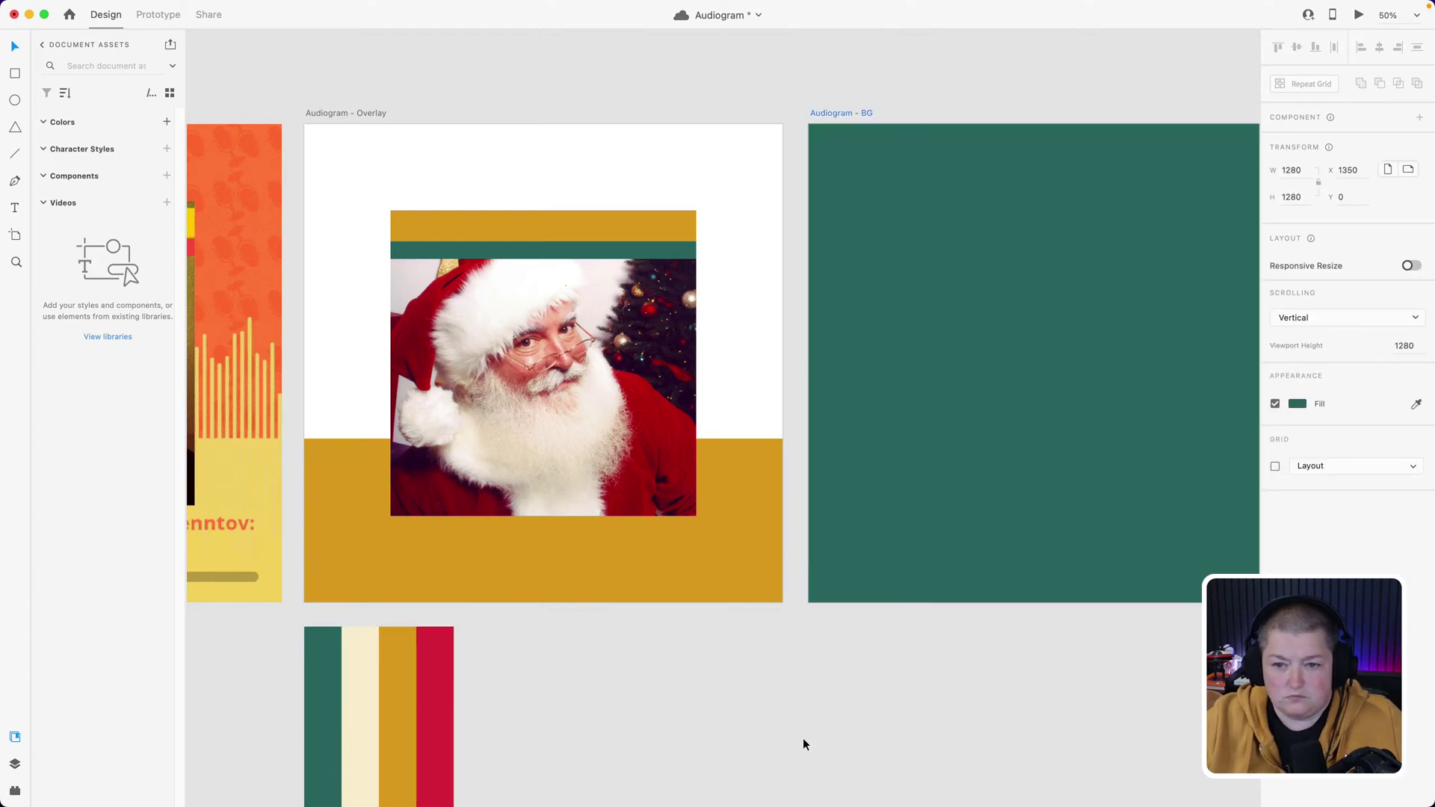
pyautogui.click(822, 742)
pyautogui.hscroll(3, 830, 736)
pyautogui.moveTo(673, 747); pyautogui.dragTo(766, 716)
pyautogui.hscroll(-2, 766, 716)
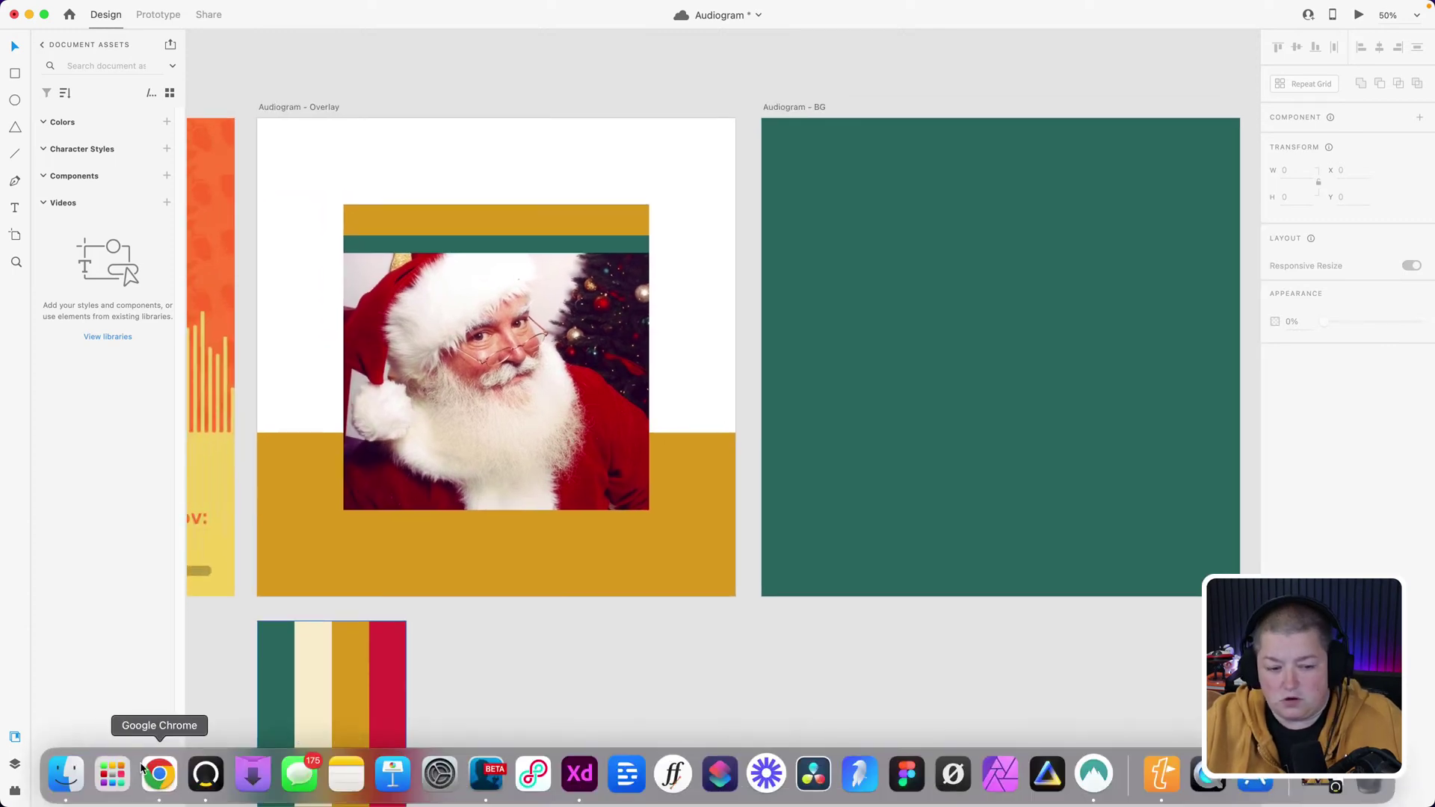
# - Switch to Google Chrome and search Google for "holly svg", reusing the Pinterest palette page's tab
pyautogui.click(159, 774)
pyautogui.click(1021, 19)
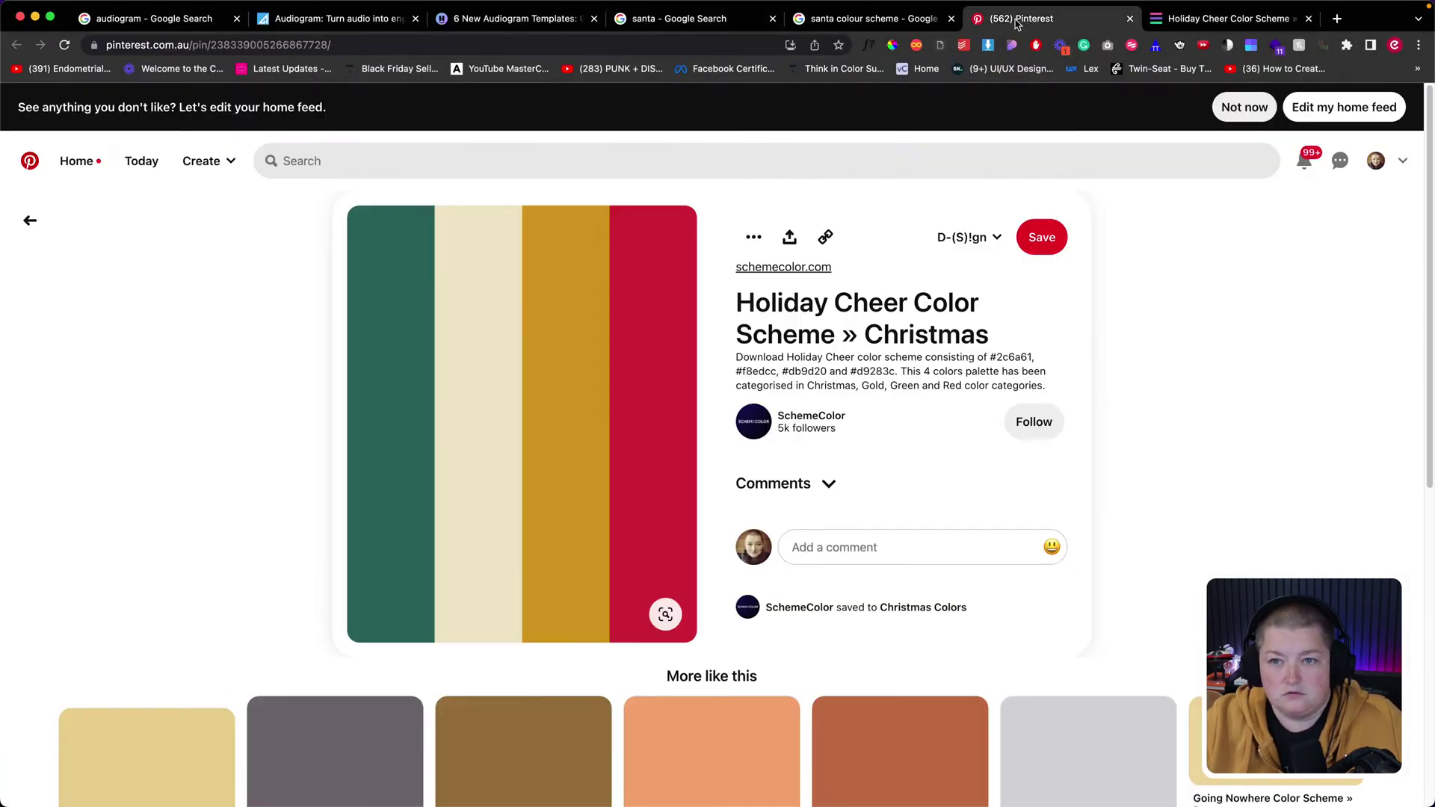
pyautogui.click(459, 45)
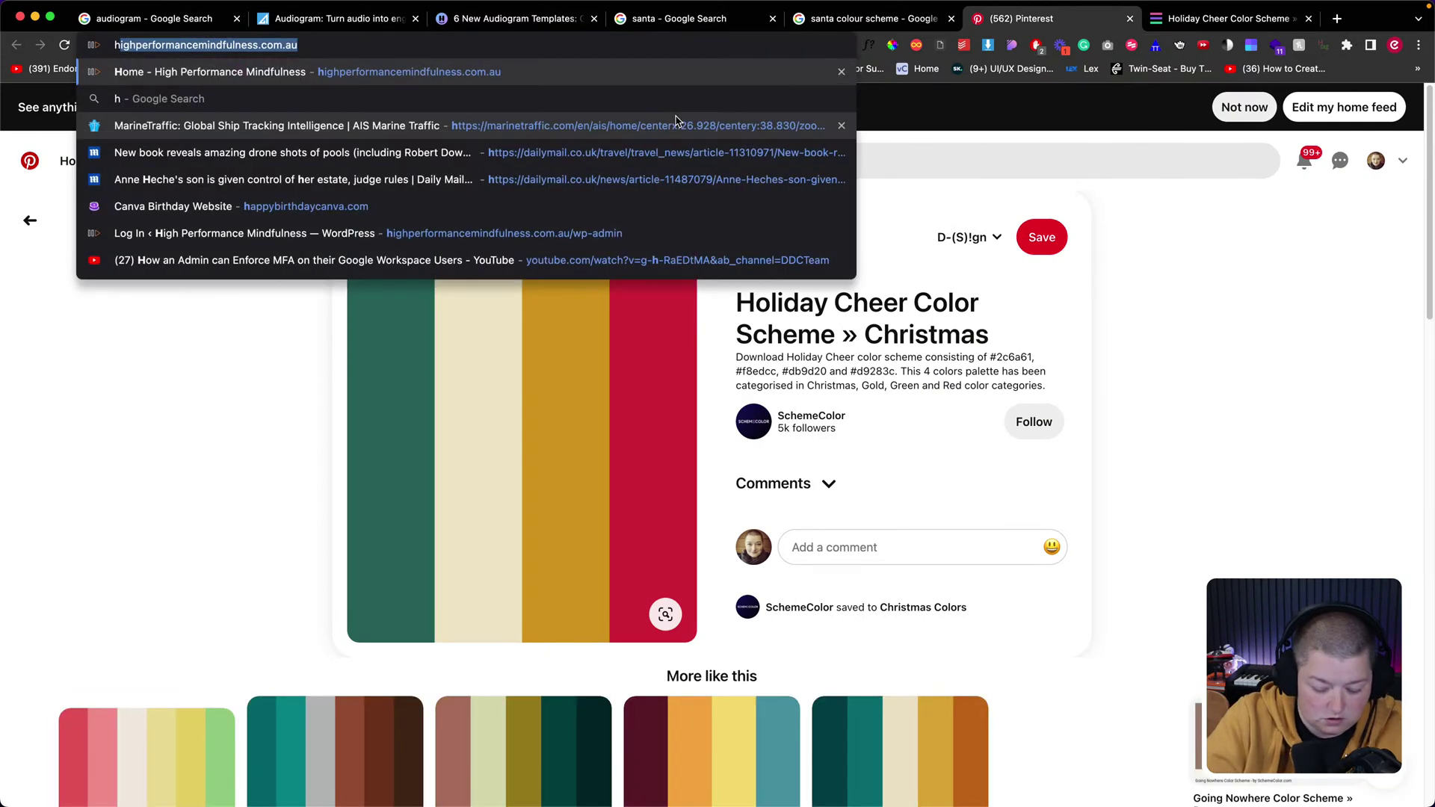
pyautogui.write('holly s')
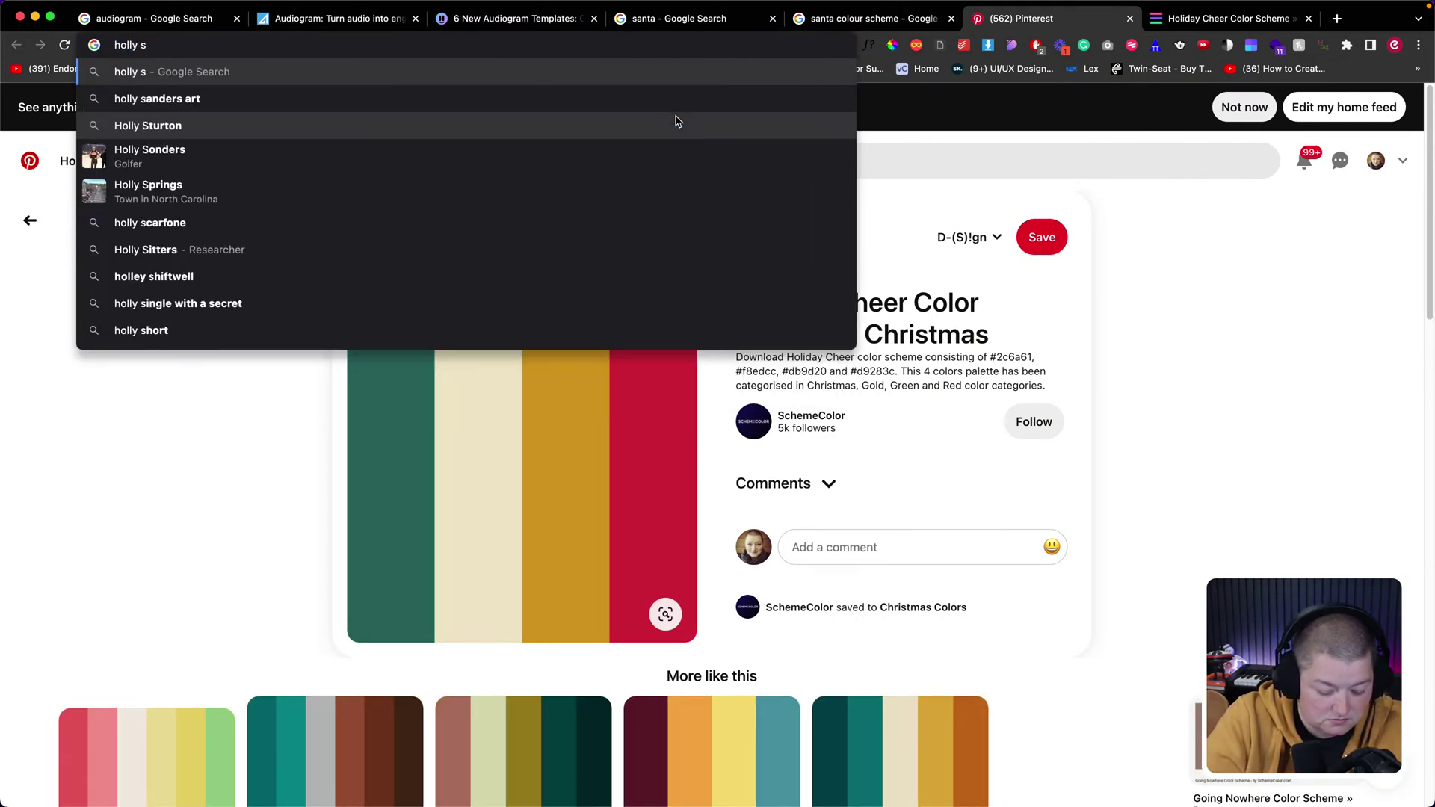
pyautogui.write('vg')
pyautogui.press('Return')
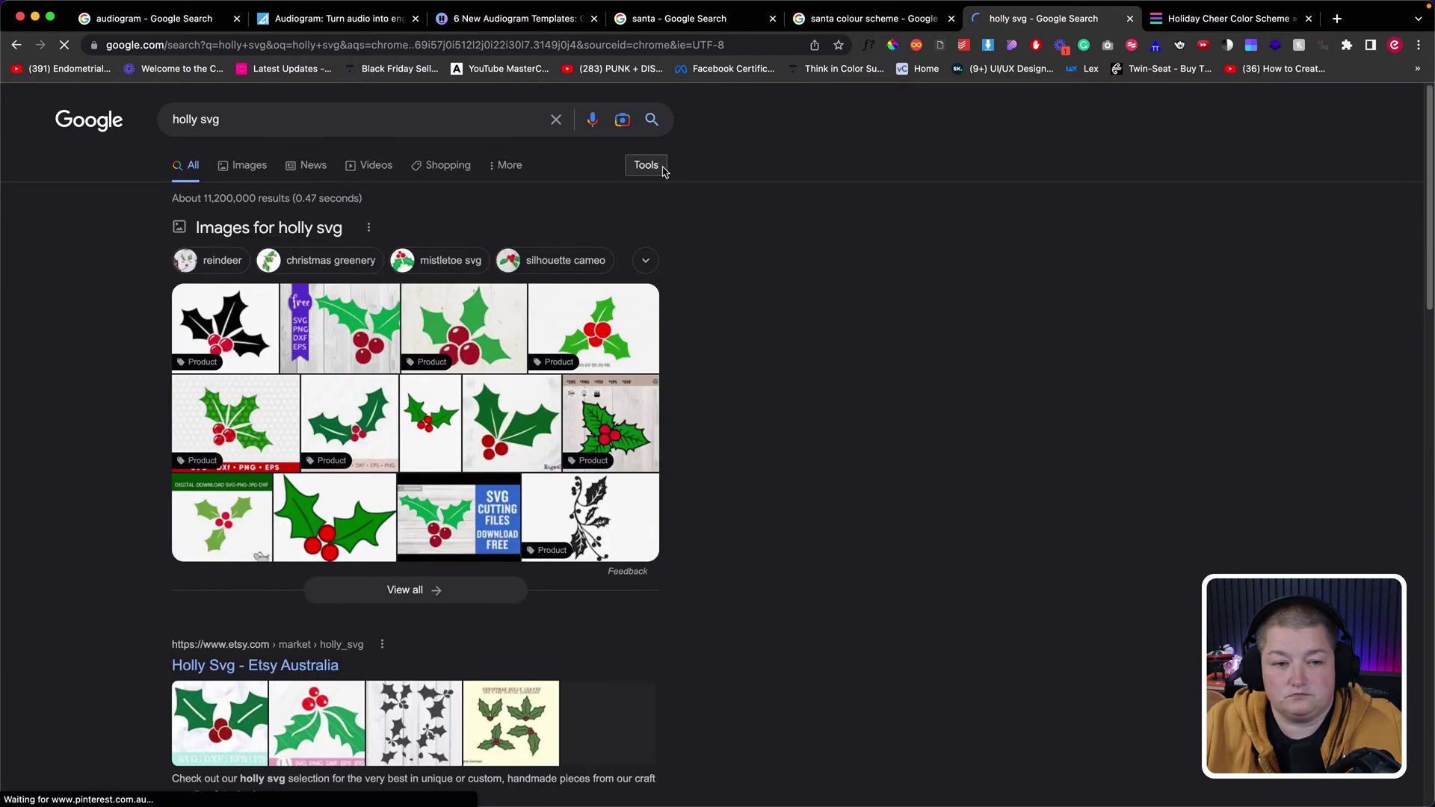
# - Browse the holly svg image results and open the PngFind page of the holly with two green leaves and three berries
pyautogui.scroll(-5, 480, 355)
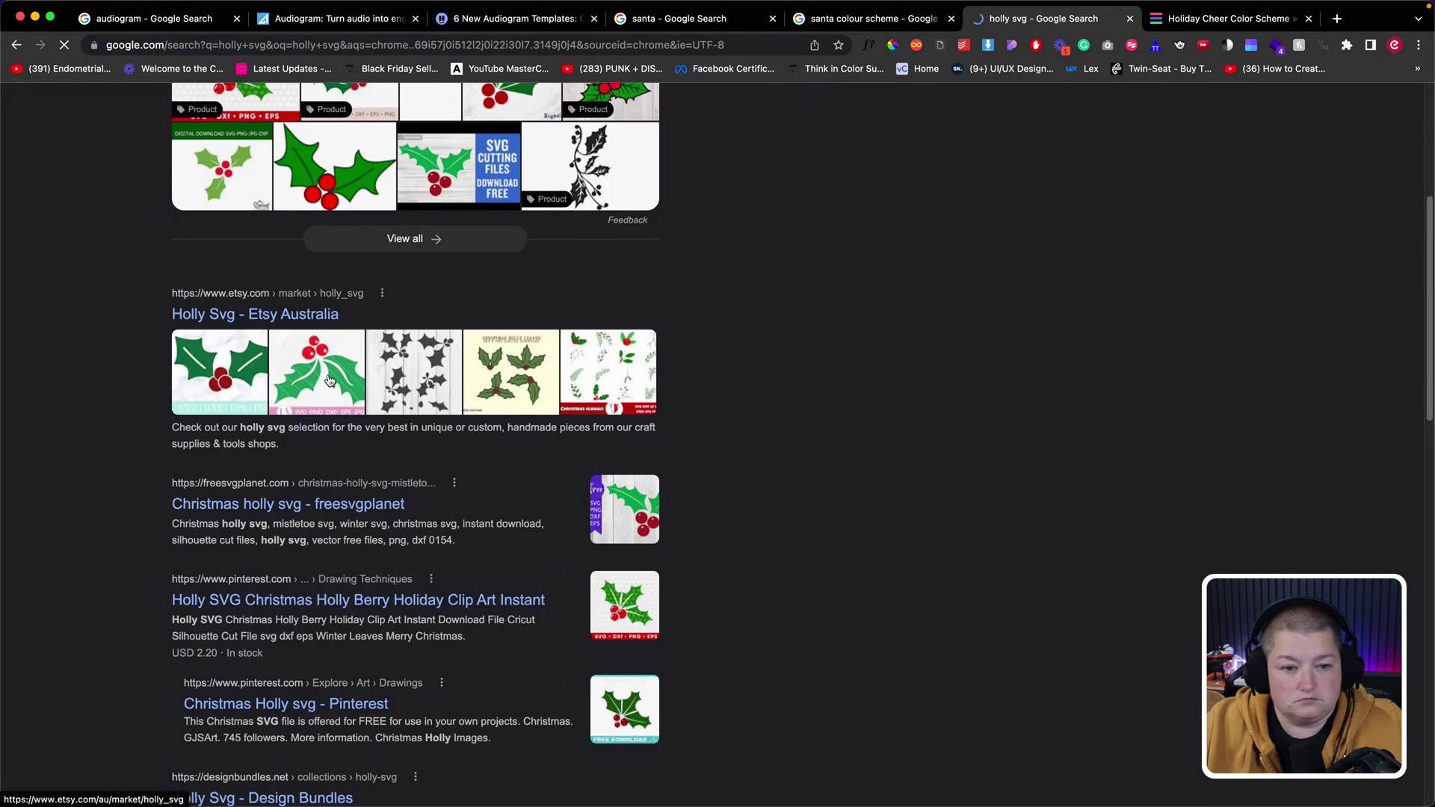
pyautogui.scroll(-6, 559, 376)
pyautogui.scroll(5, 560, 377)
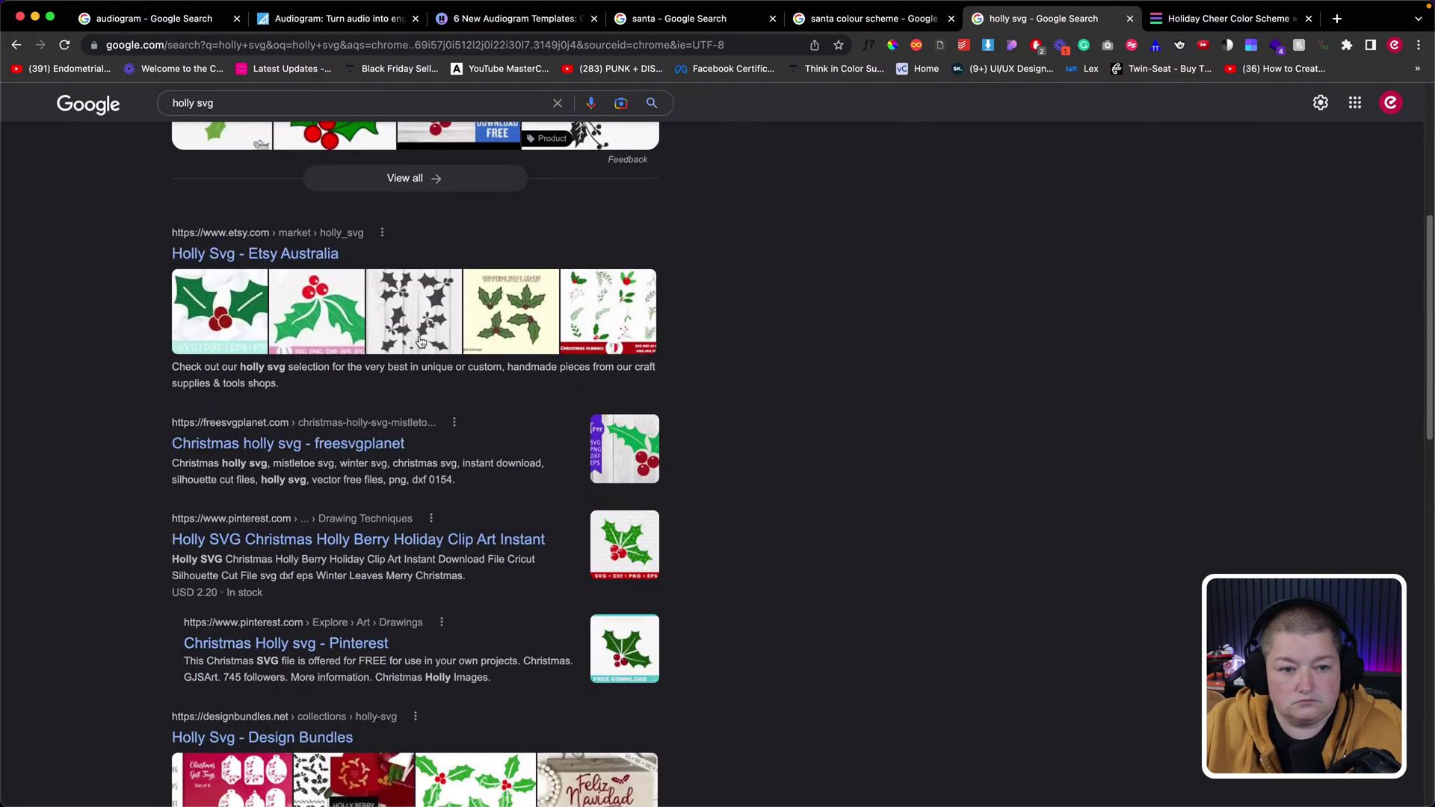
pyautogui.scroll(10, 429, 323)
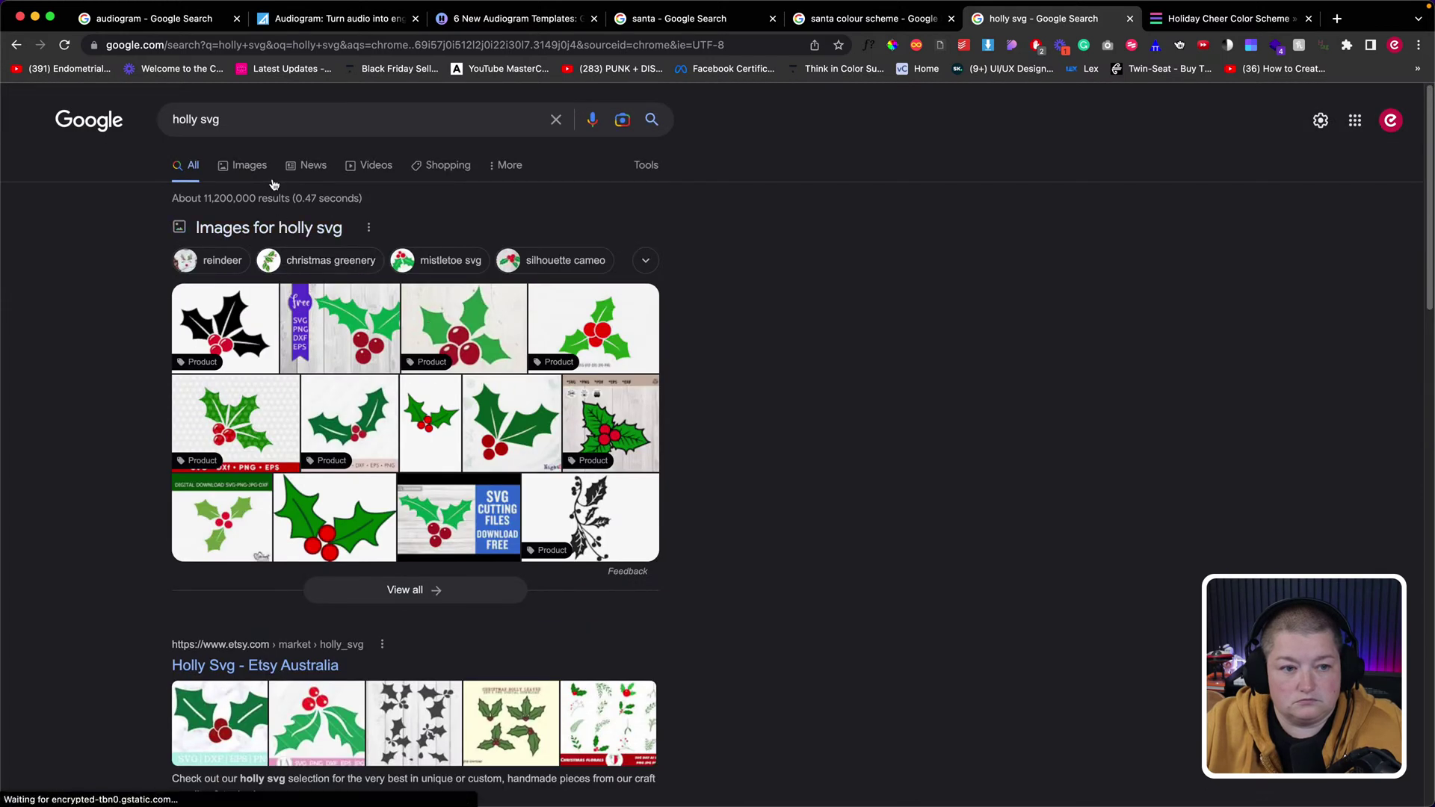
pyautogui.click(254, 161)
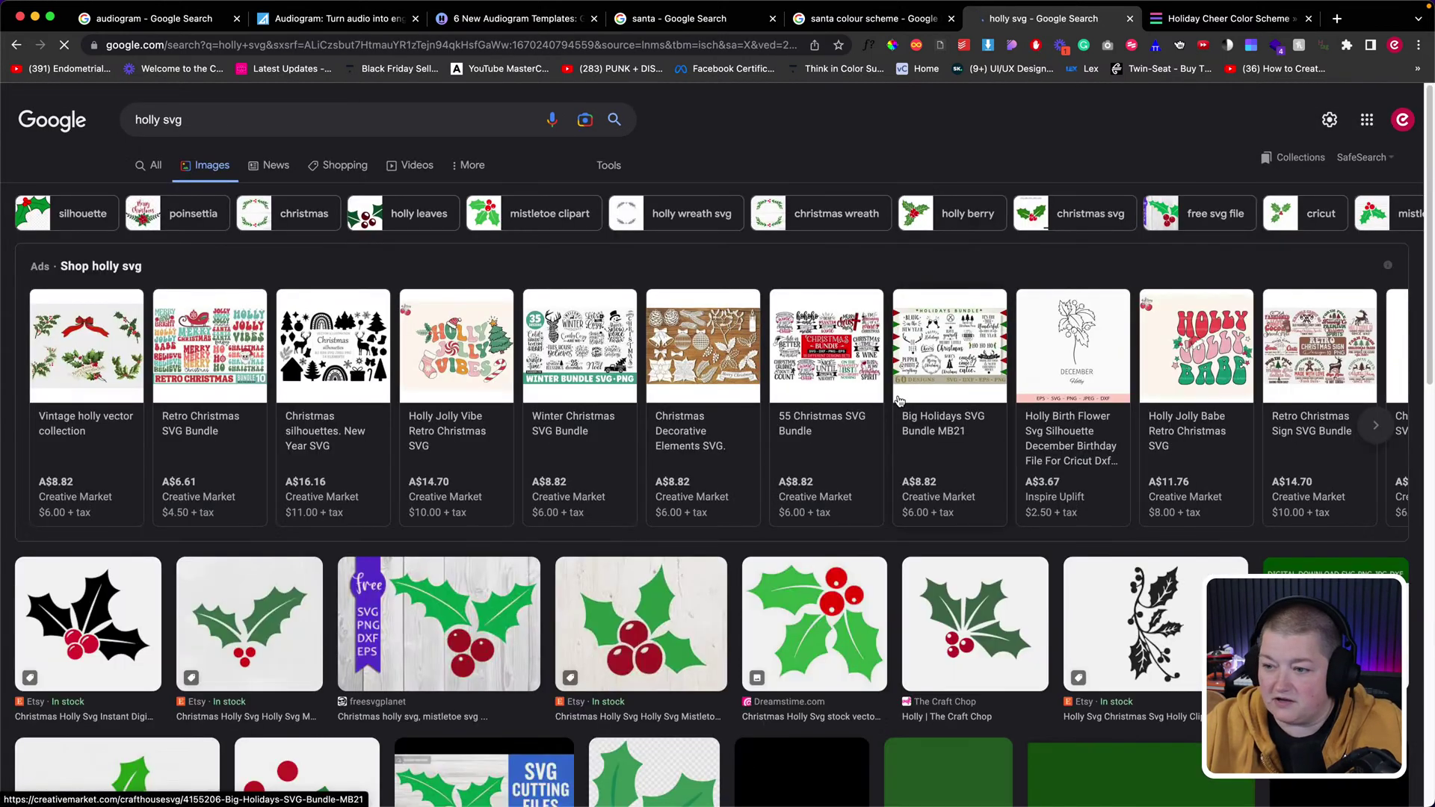
pyautogui.scroll(-3, 953, 599)
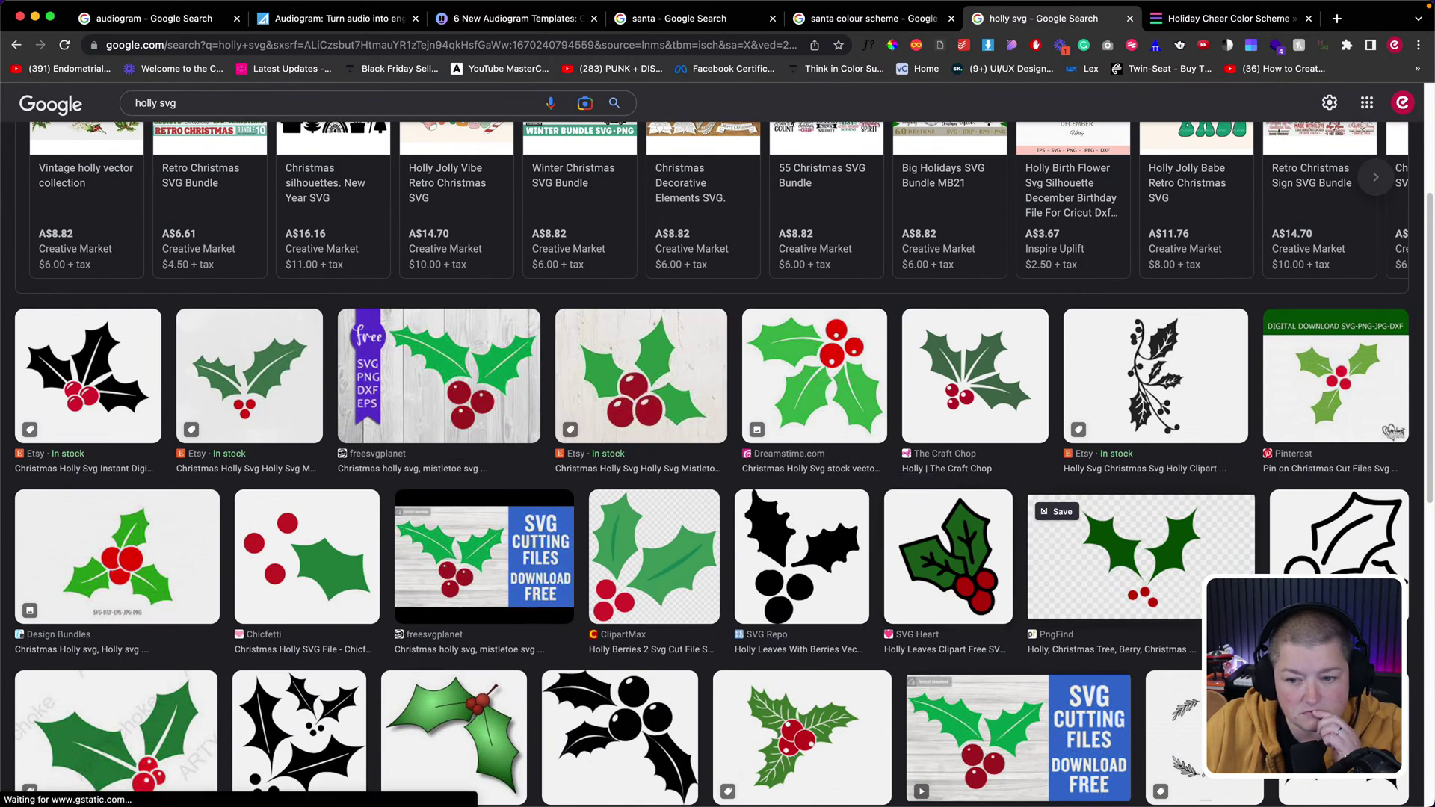
pyautogui.click(1188, 573)
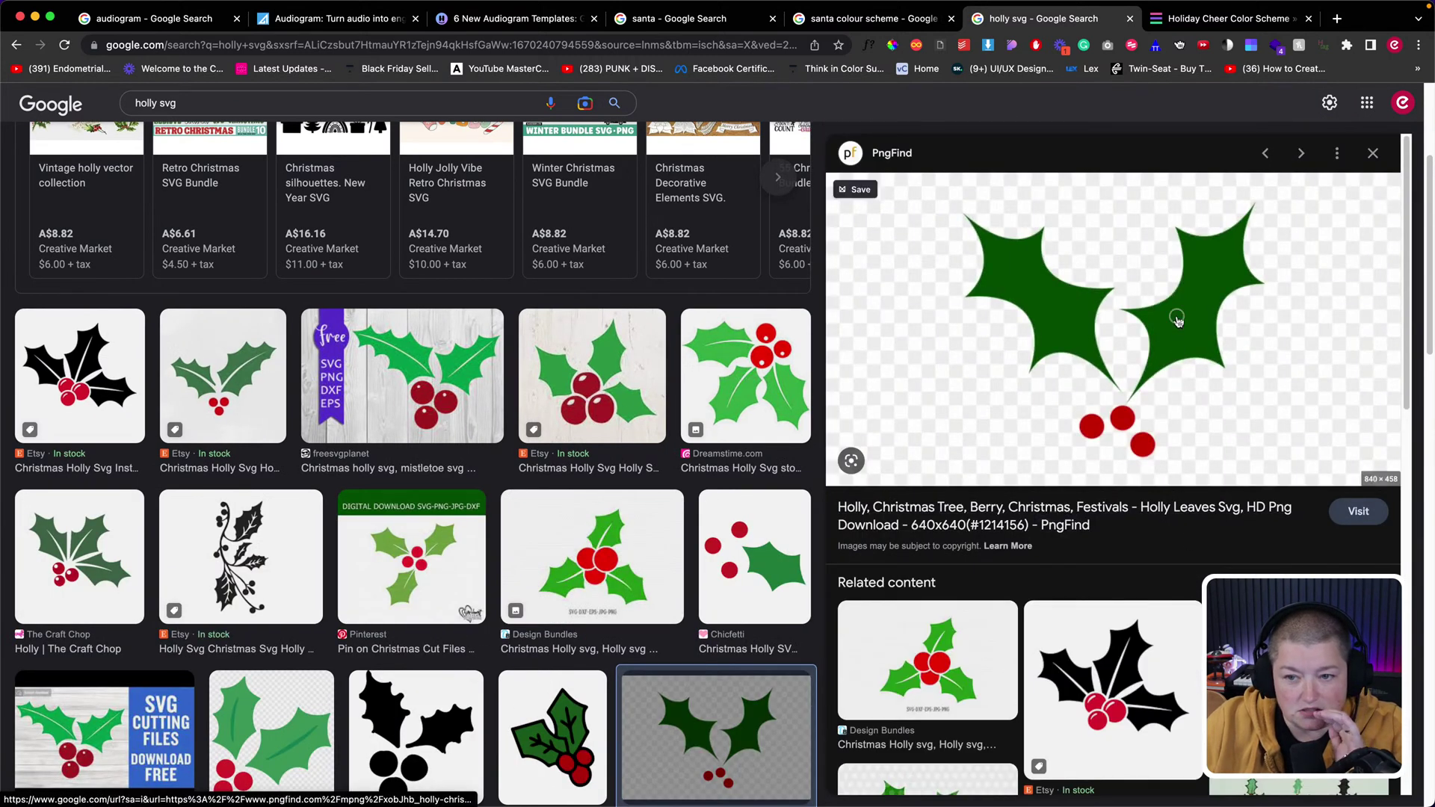
pyautogui.click(1175, 321)
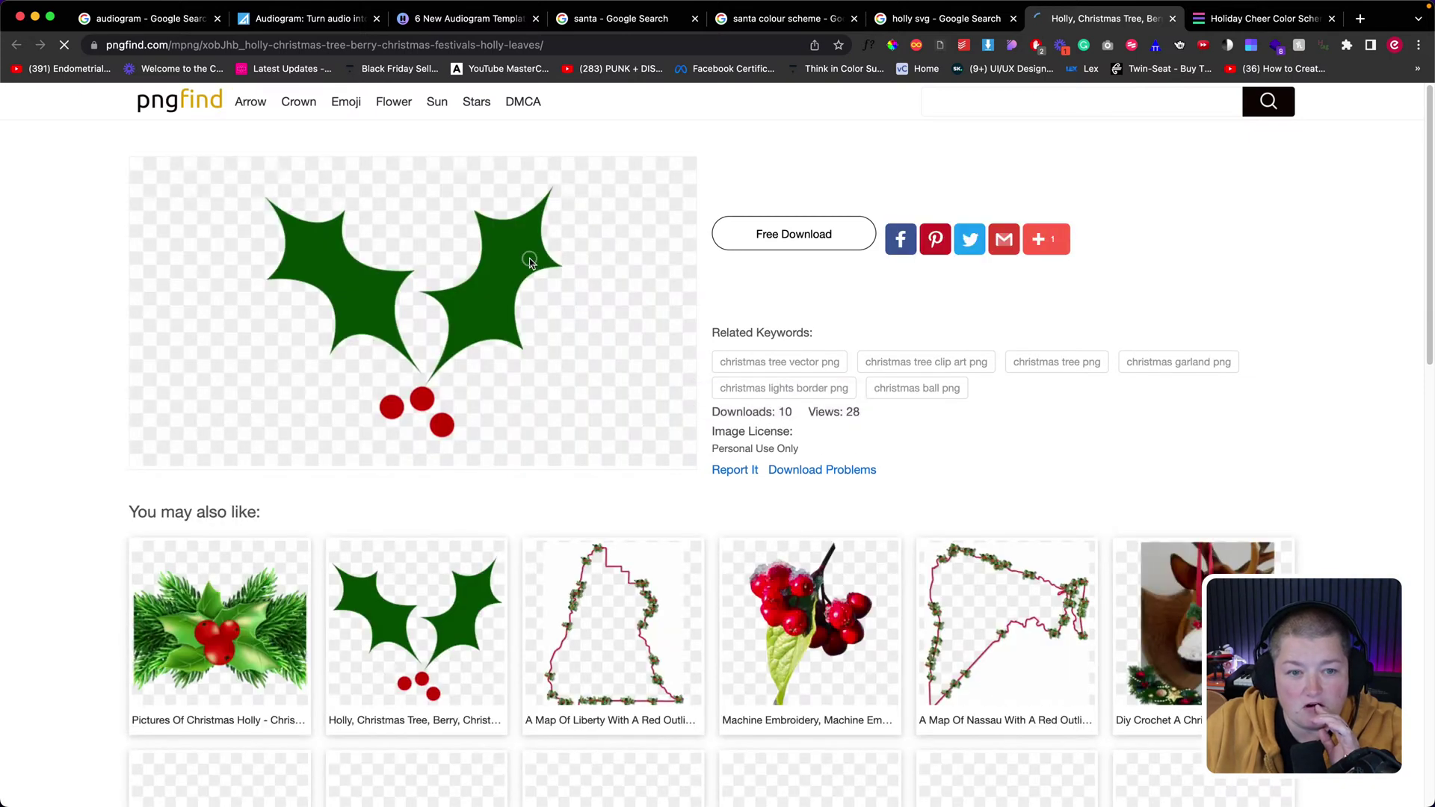
# - Try to download the 640x640 holly PNG from its PngFind page
pyautogui.click(835, 239)
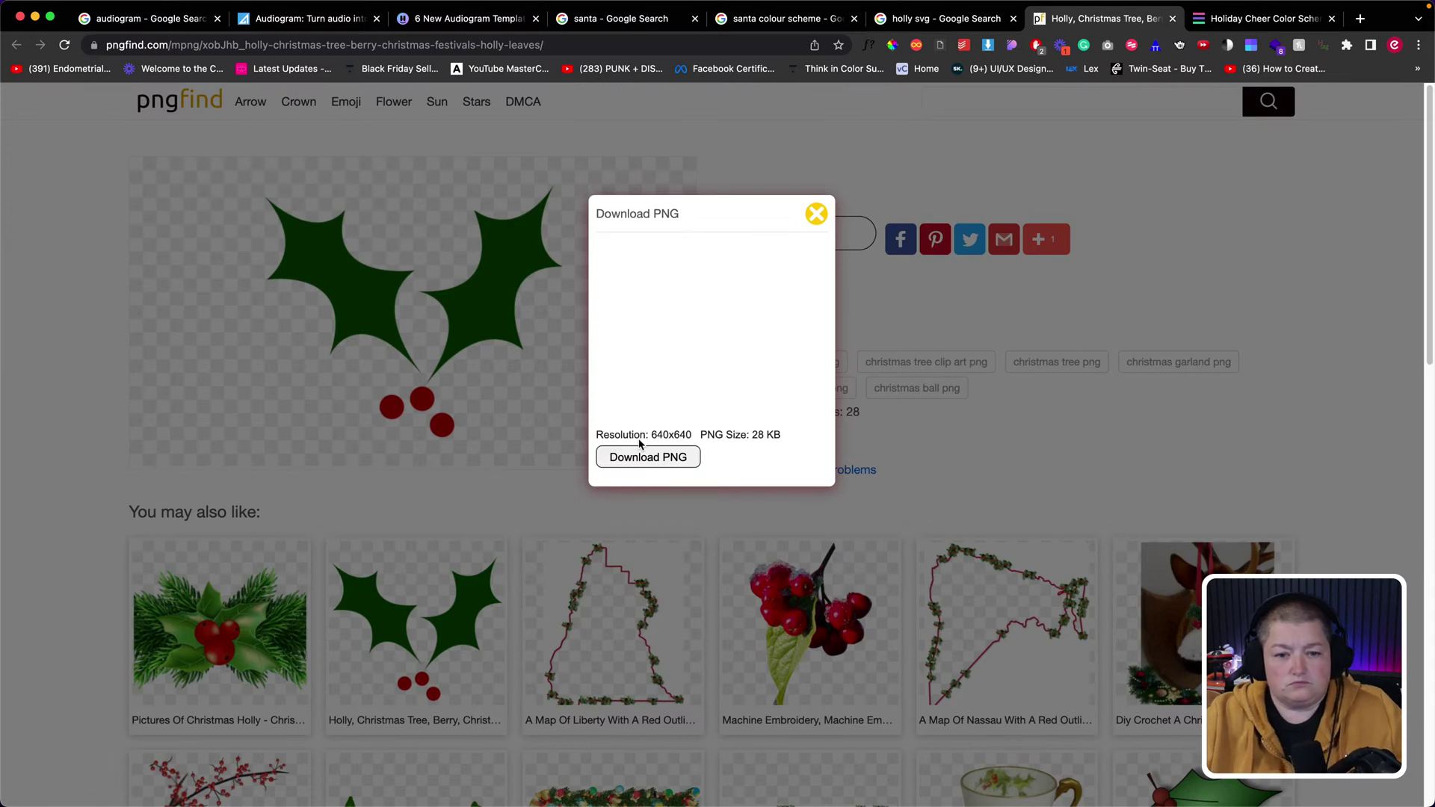
pyautogui.click(641, 457)
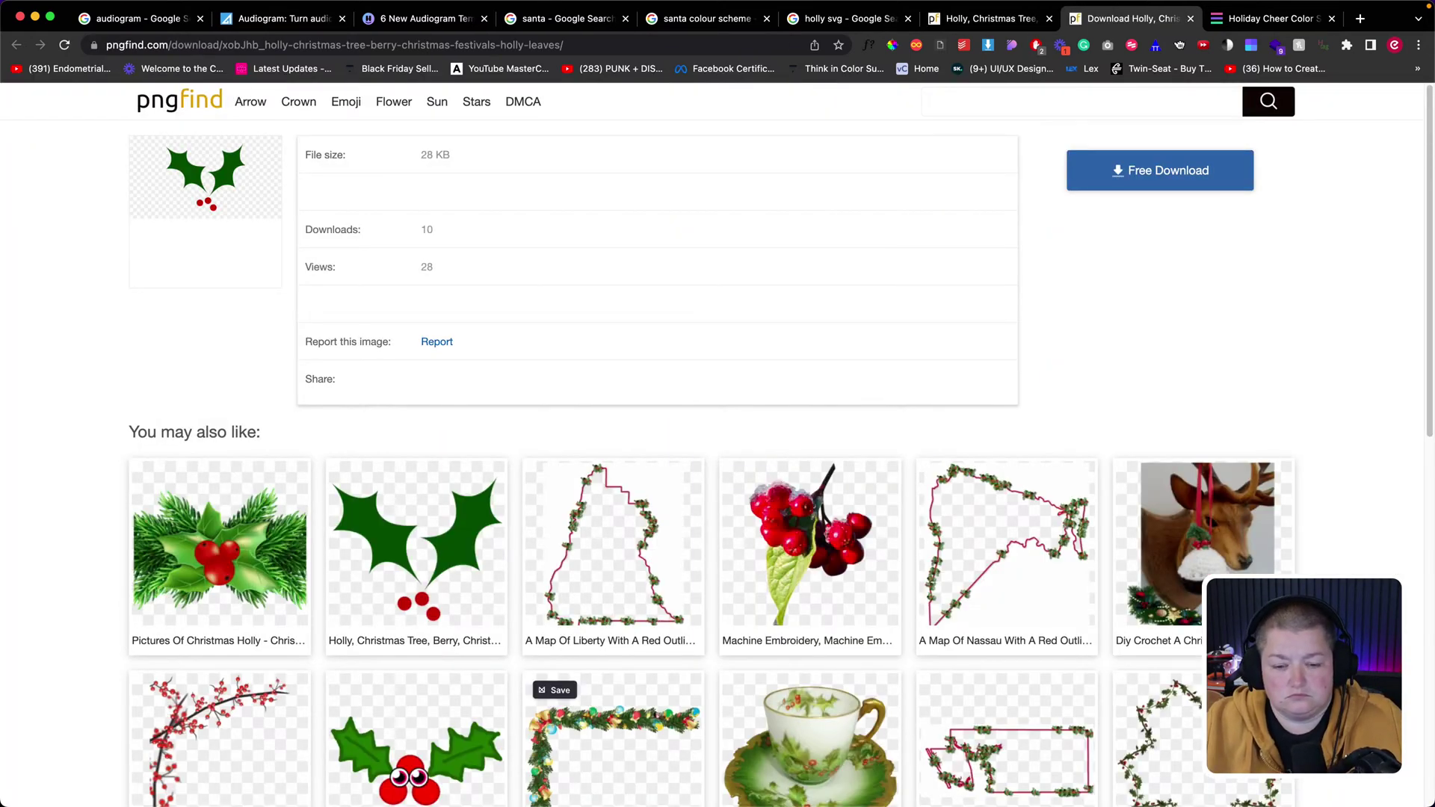
pyautogui.moveTo(626, 777)
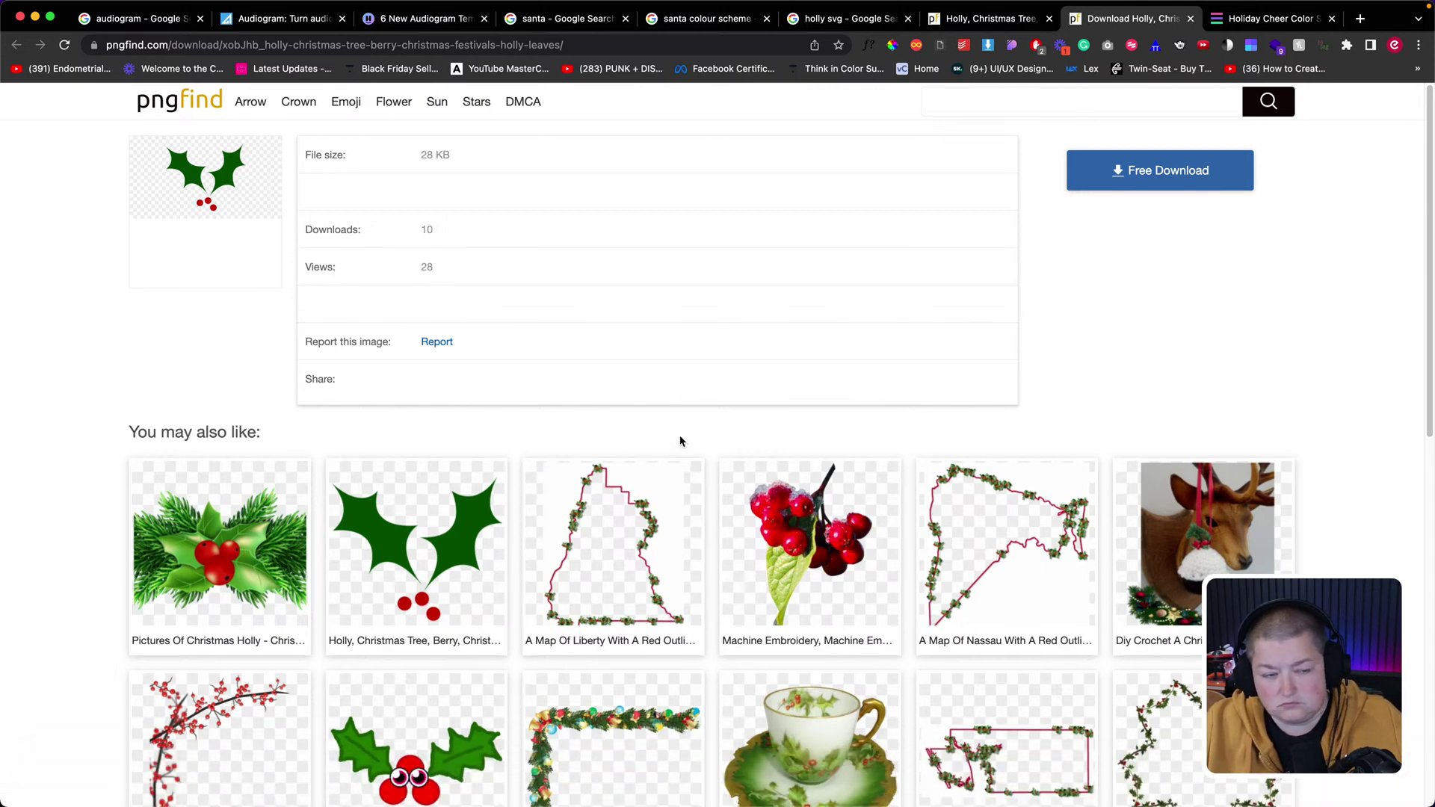
pyautogui.click(218, 171)
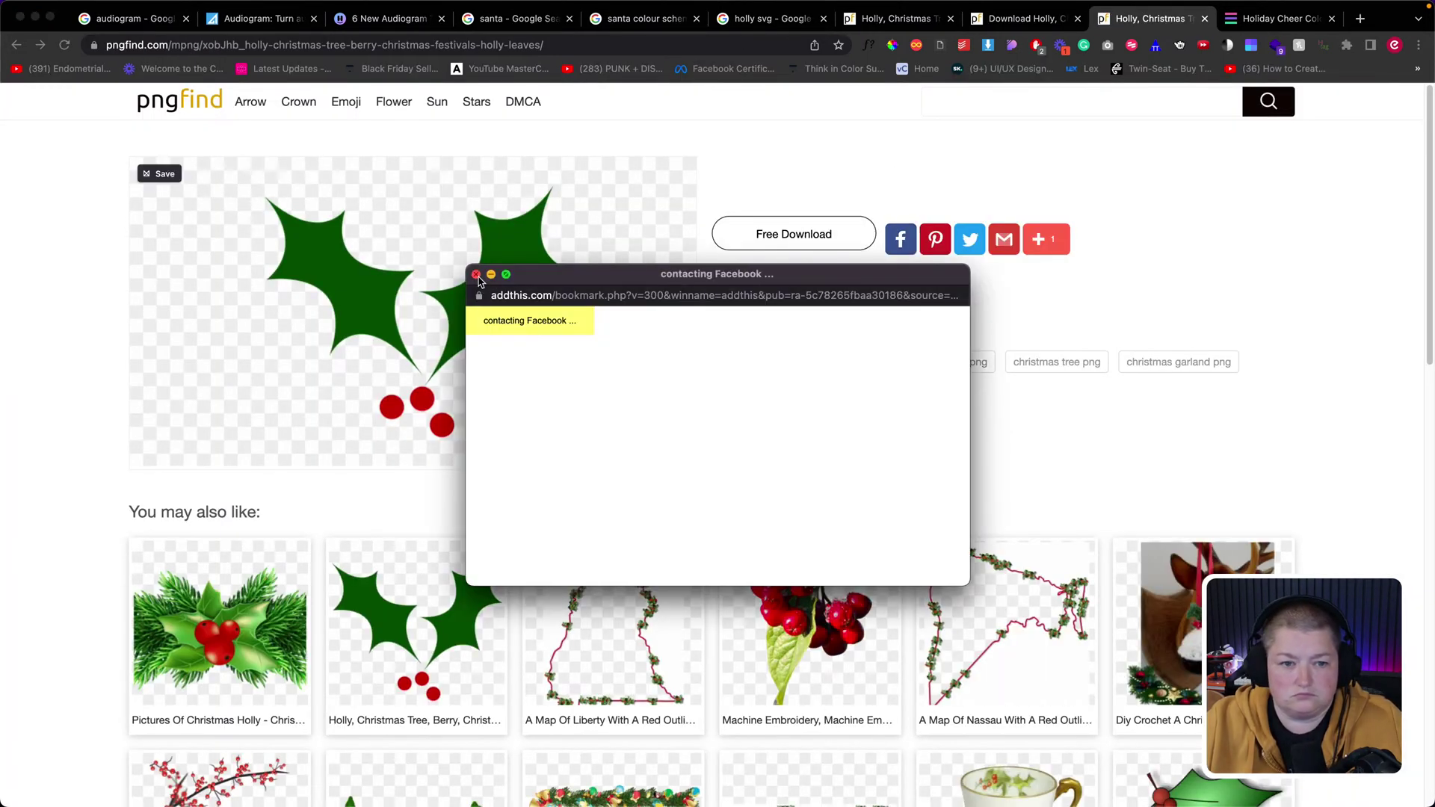
pyautogui.click(480, 276)
pyautogui.click(792, 233)
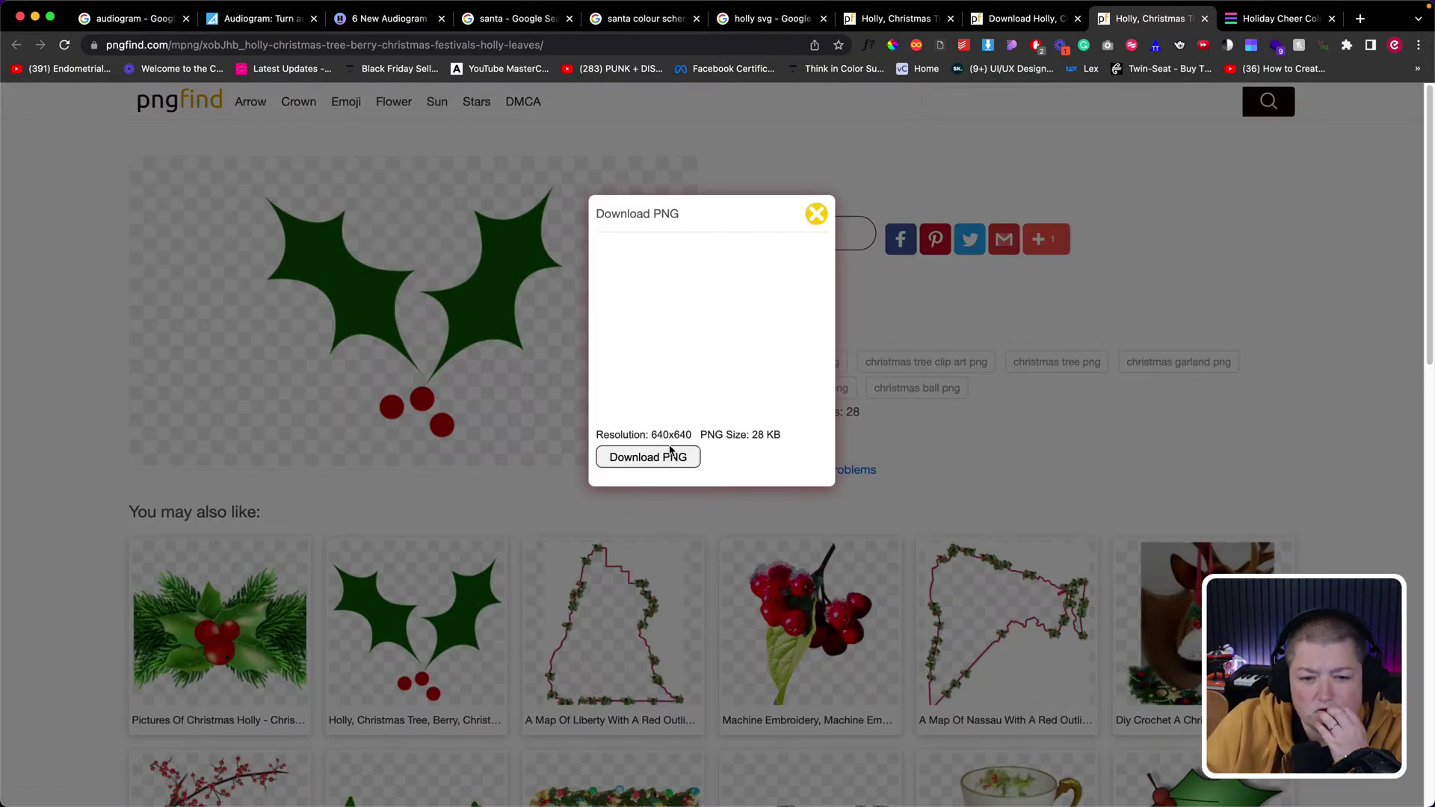
pyautogui.click(671, 454)
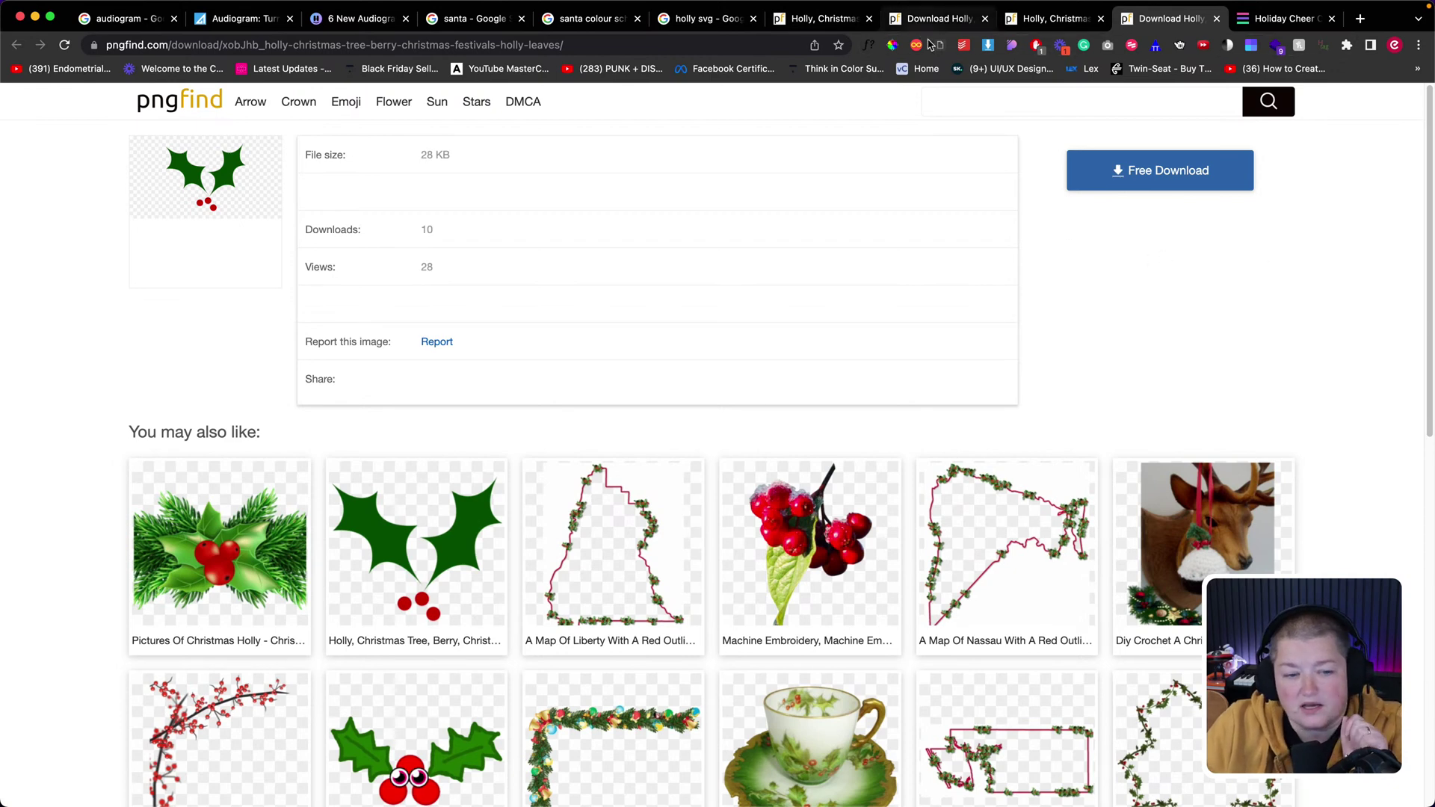
# - Close the extra PngFind tabs and the Holiday Cheer colour scheme tab, and open a new browser tab
pyautogui.click(1218, 18)
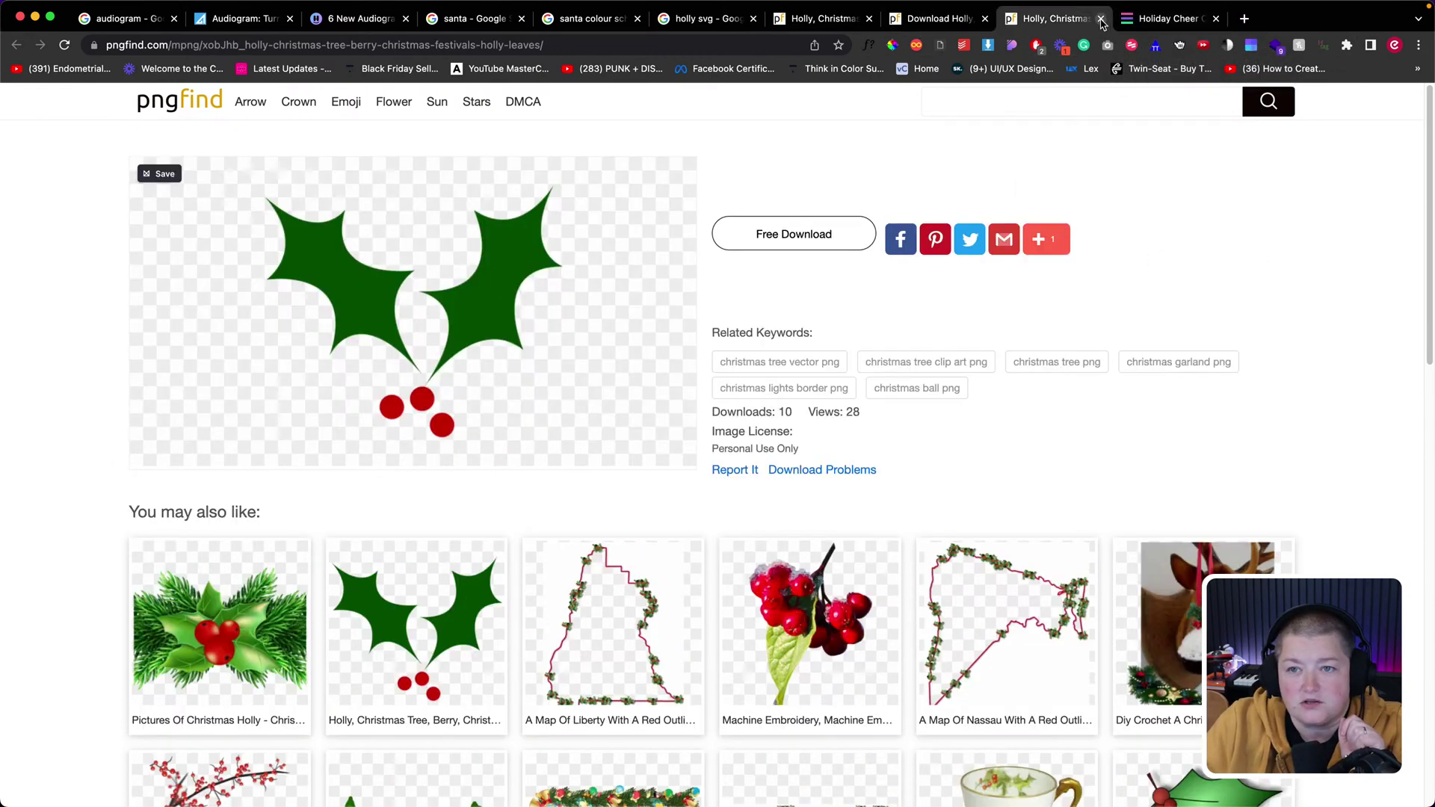
pyautogui.click(1101, 19)
pyautogui.click(970, 23)
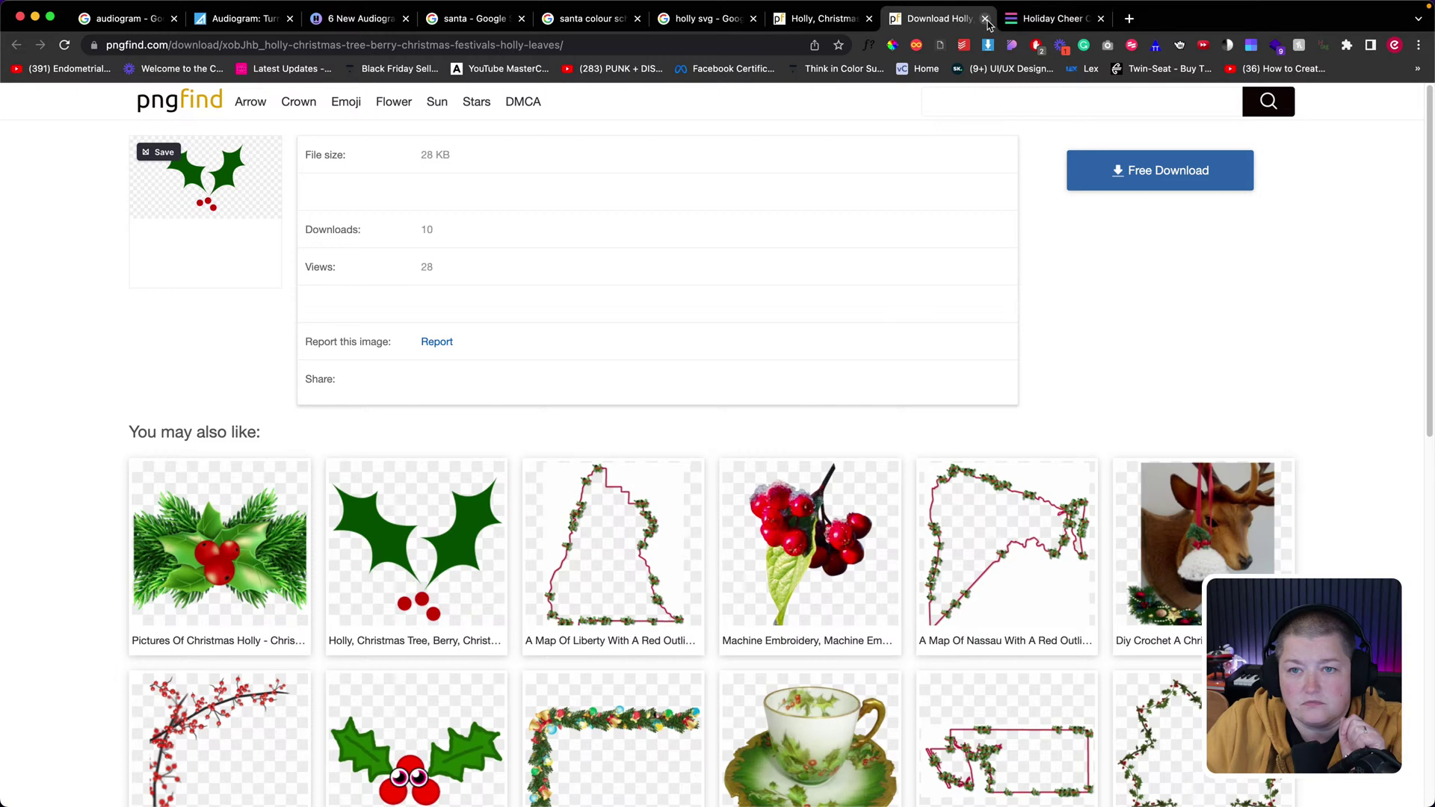
pyautogui.click(984, 19)
pyautogui.click(983, 19)
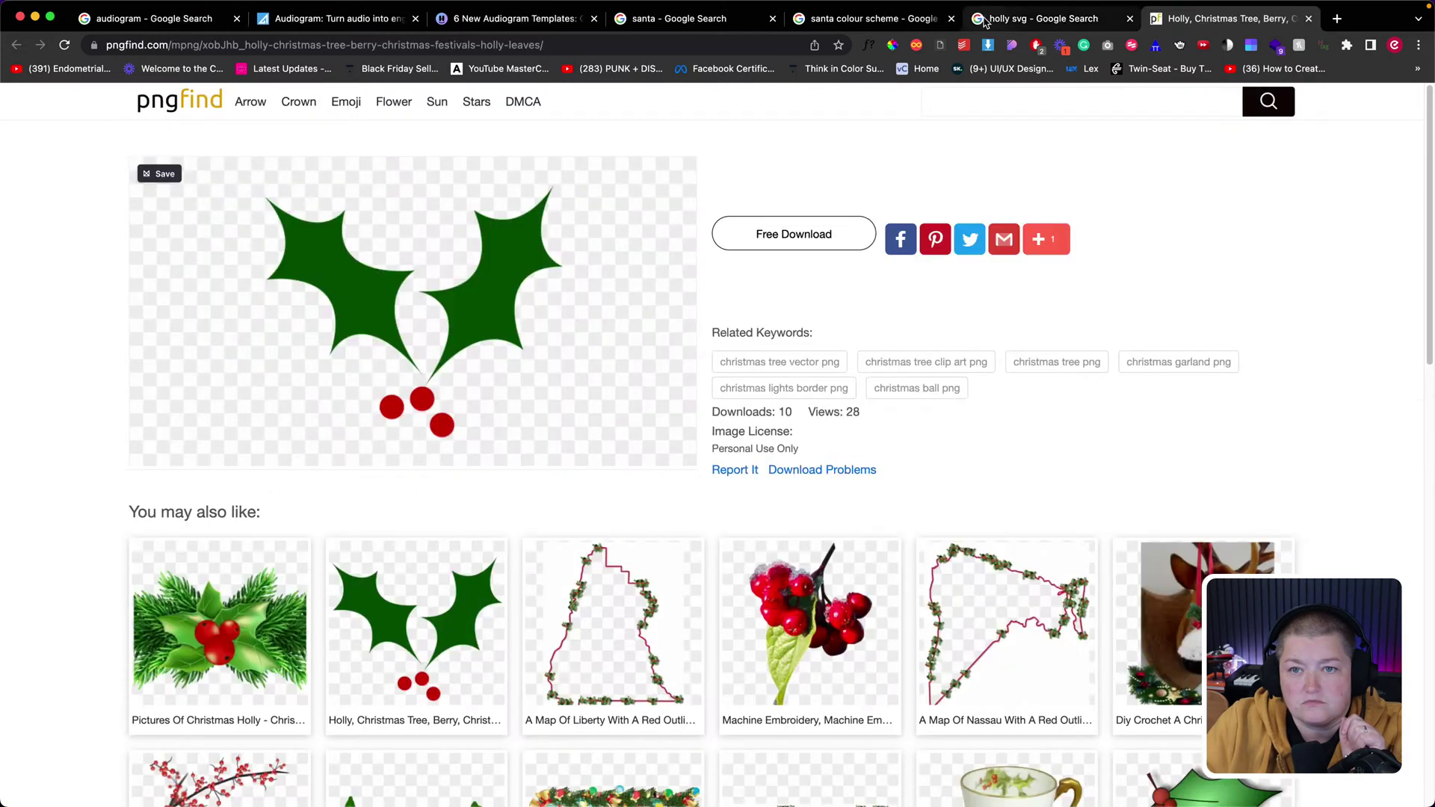
pyautogui.click(1337, 18)
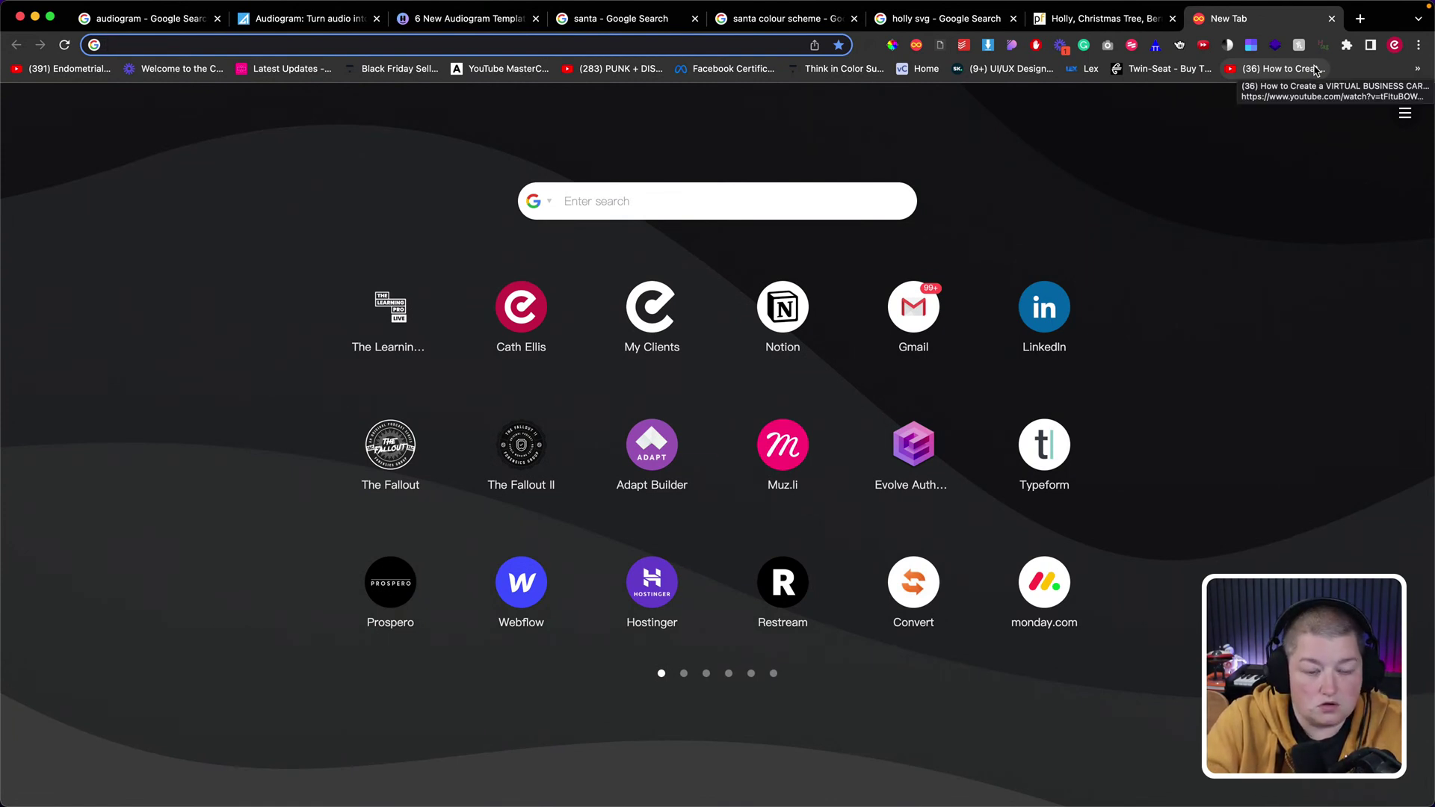
pyautogui.write('icon')
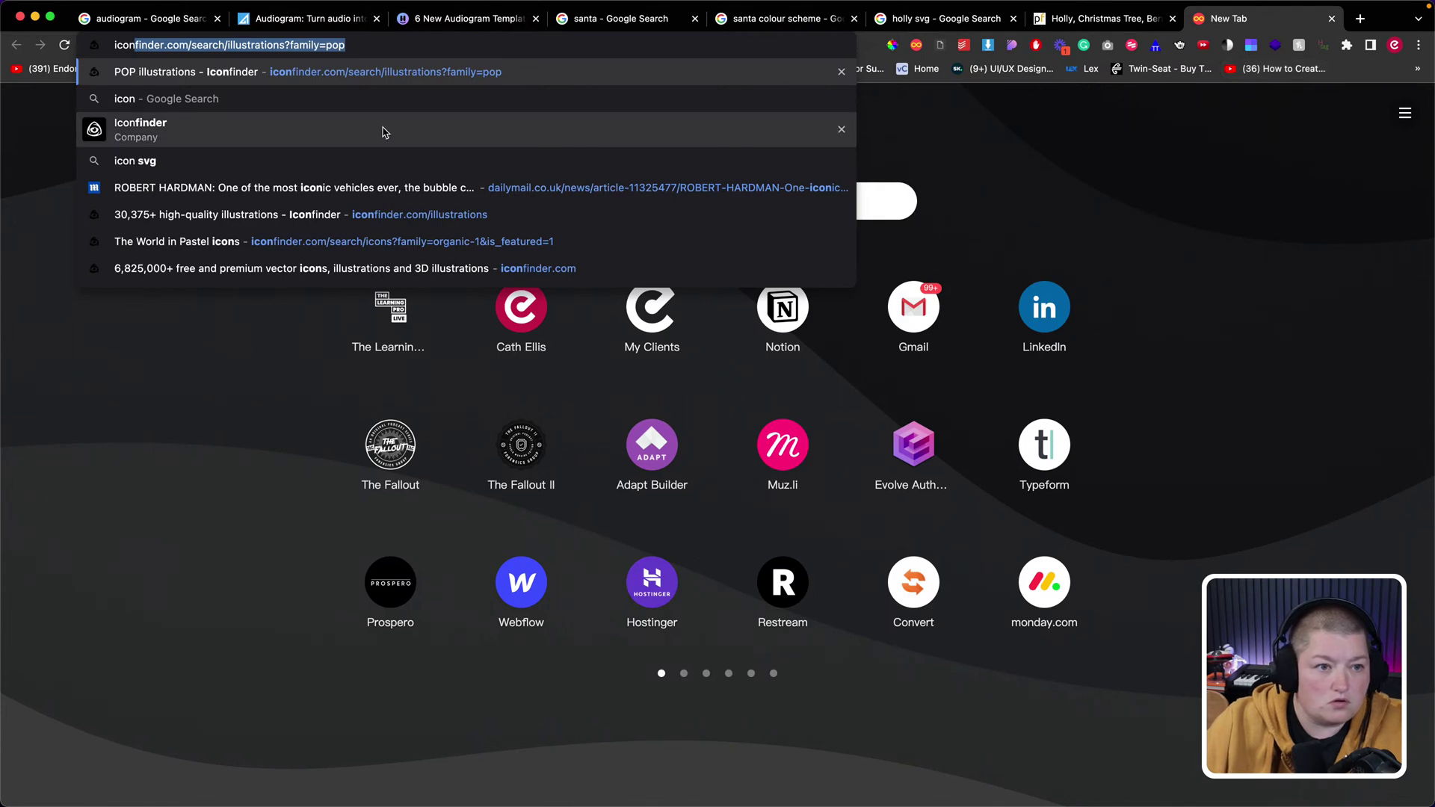
pyautogui.press('BackSpace')
pyautogui.press('BackSpace')
pyautogui.press('BackSpace')
pyautogui.press('BackSpace')
pyautogui.press('BackSpace')
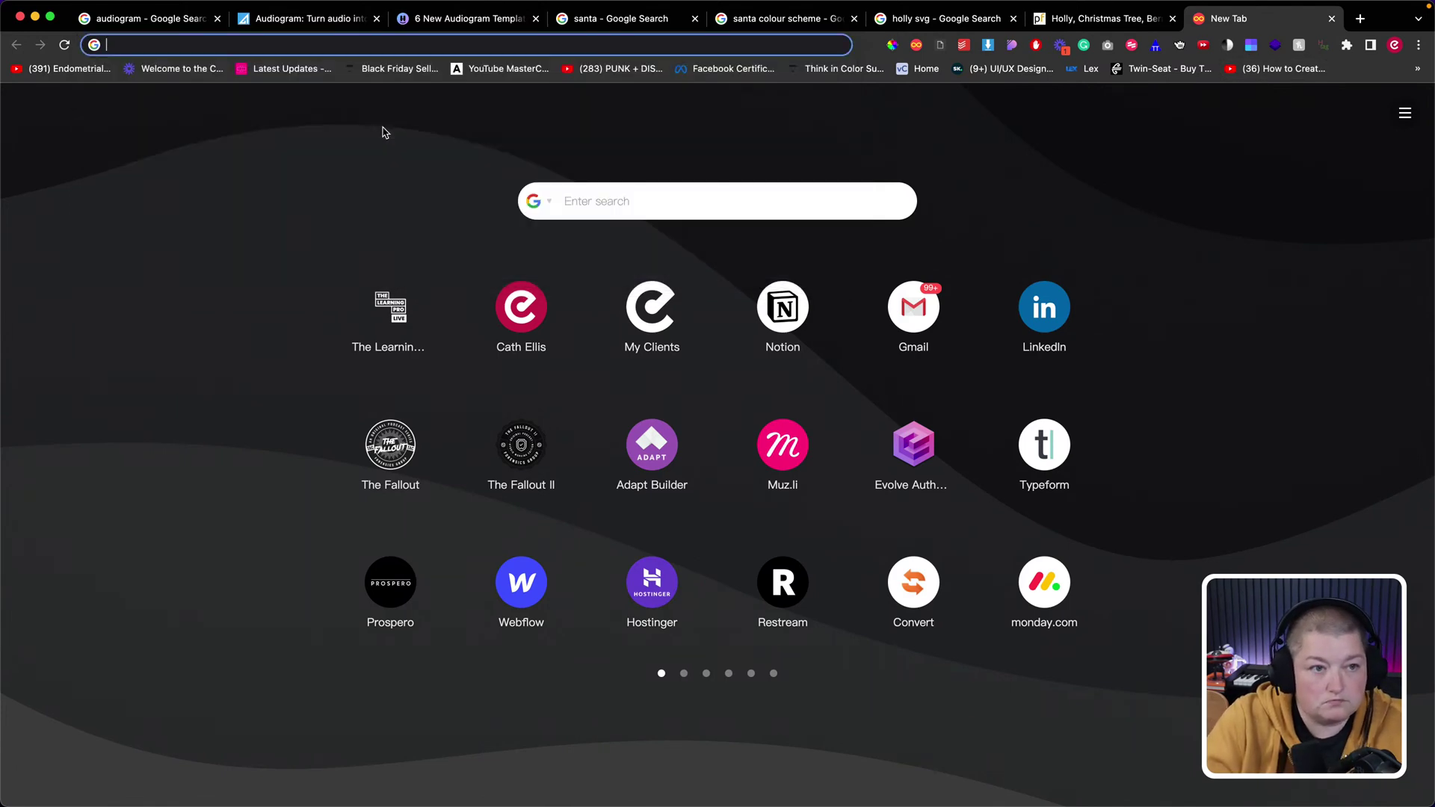
# - Open the Freepik site and search its assets for "ivy"
pyautogui.write('free')
pyautogui.press('Return')
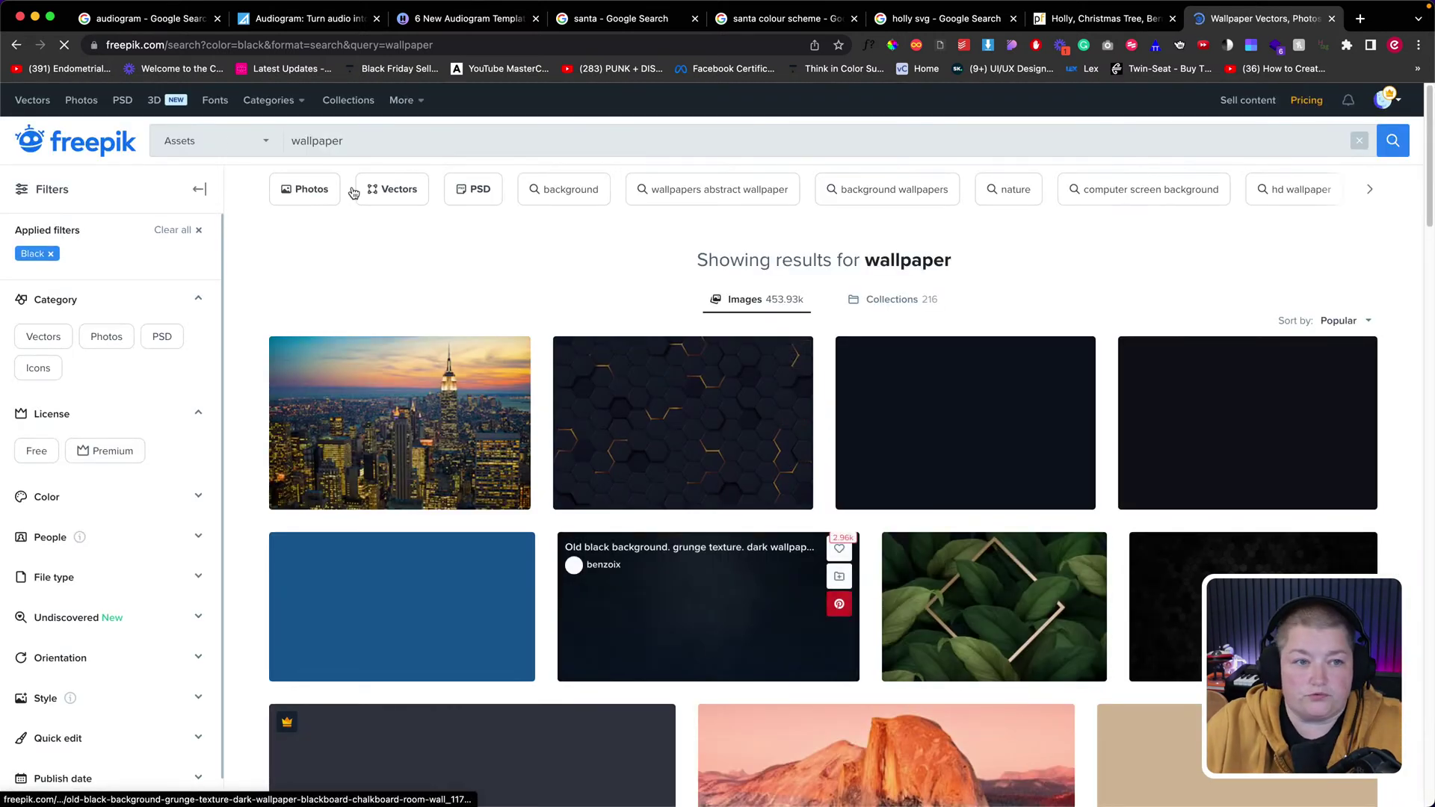
pyautogui.click(403, 103)
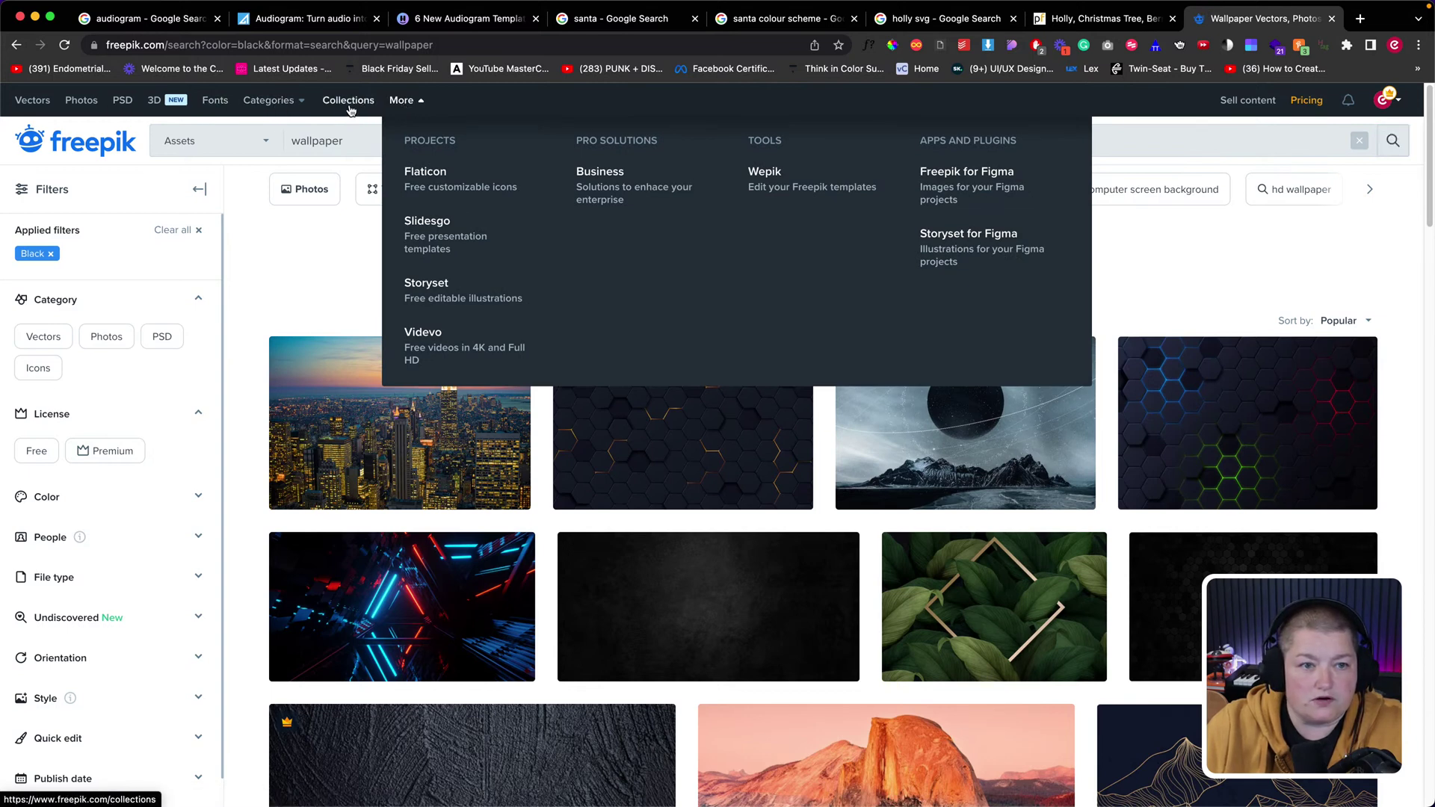
pyautogui.click(267, 102)
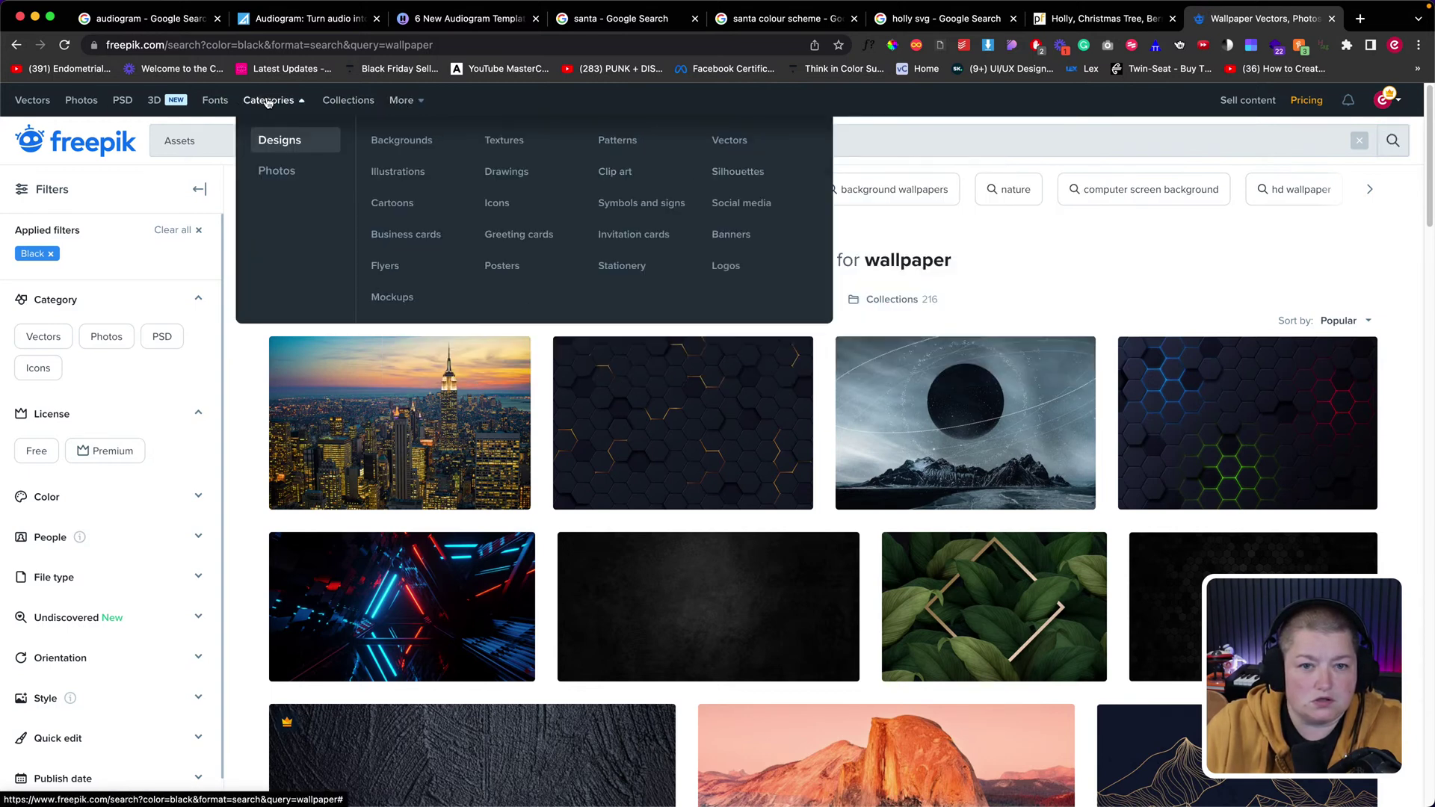
pyautogui.click(893, 140)
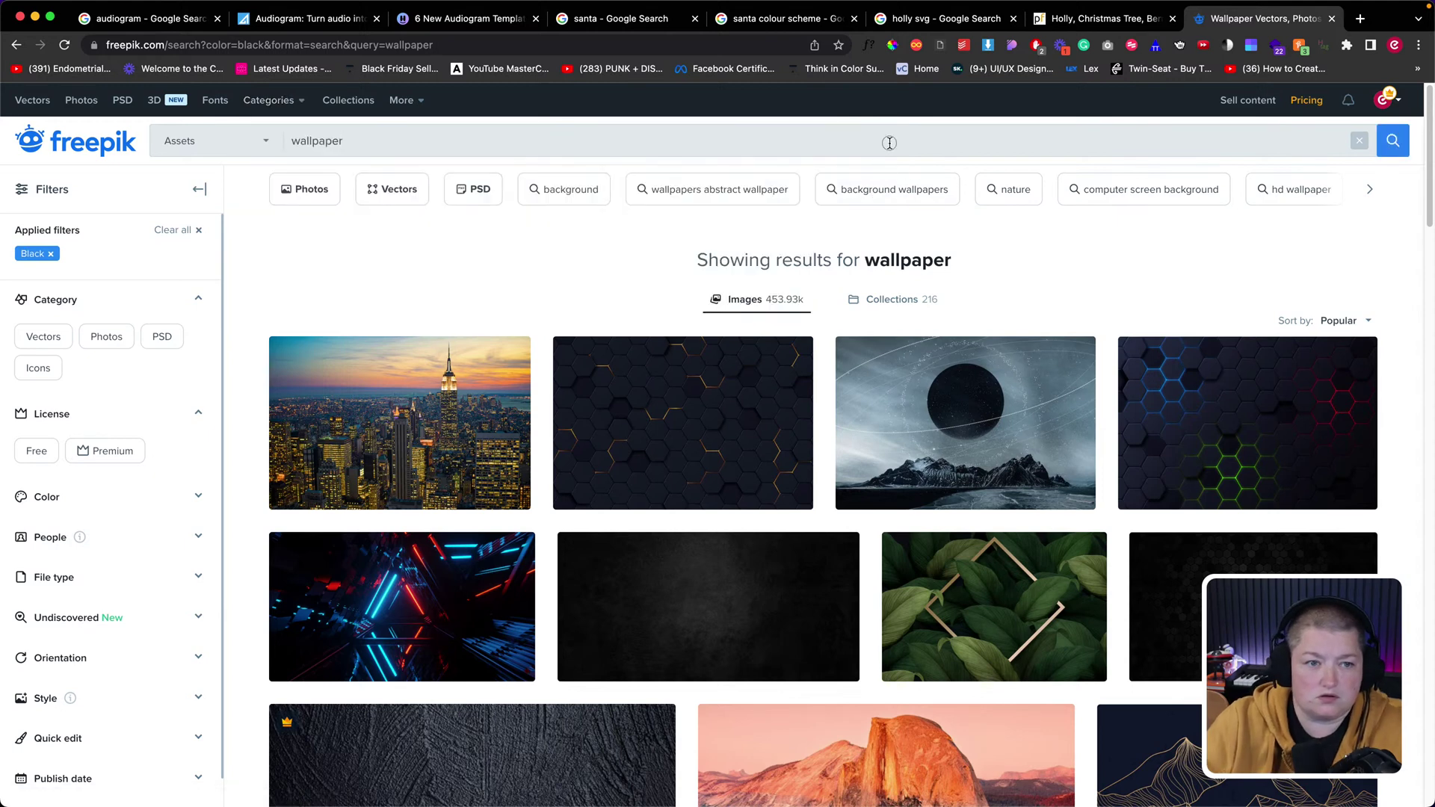
pyautogui.press('super+a')
pyautogui.press('BackSpace')
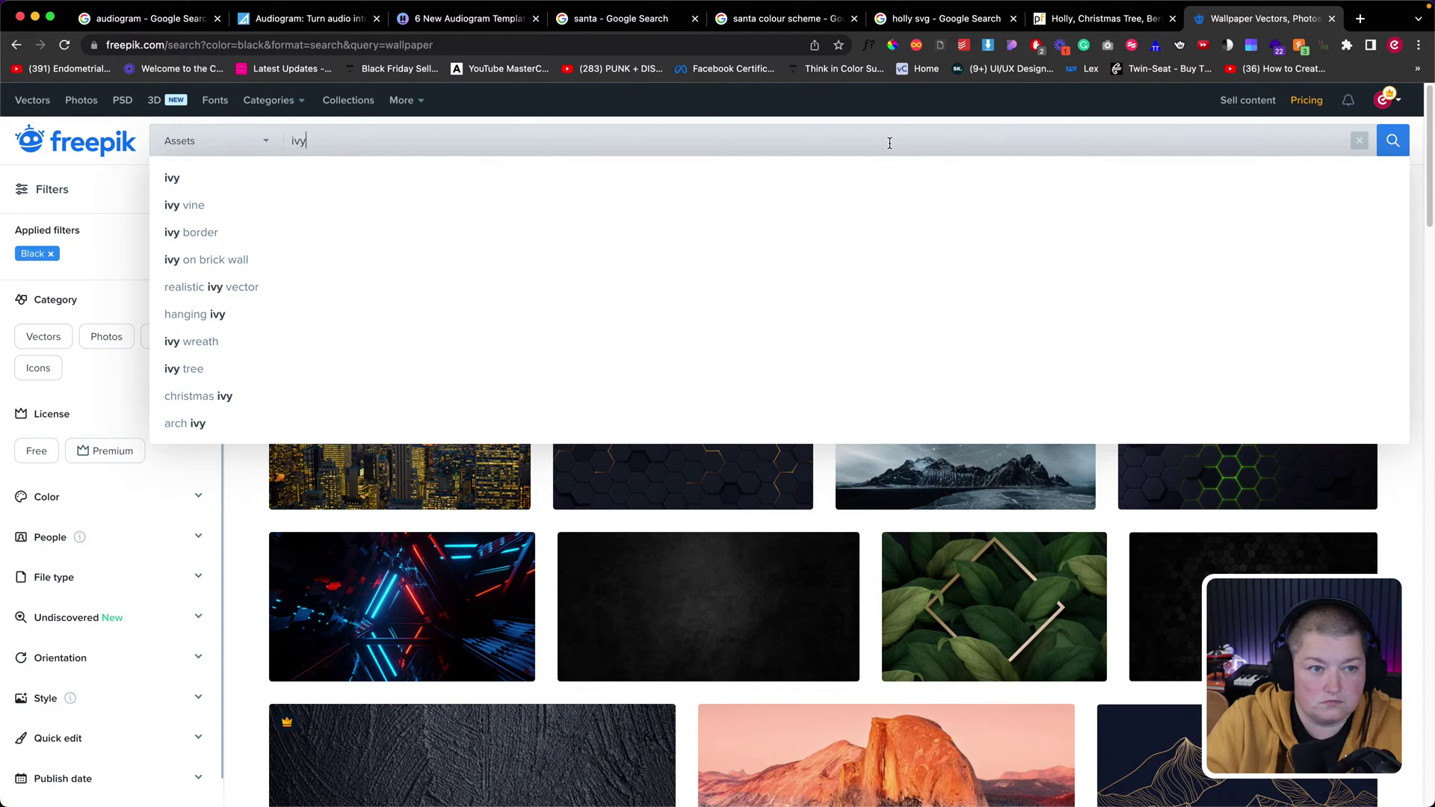
pyautogui.press('Return')
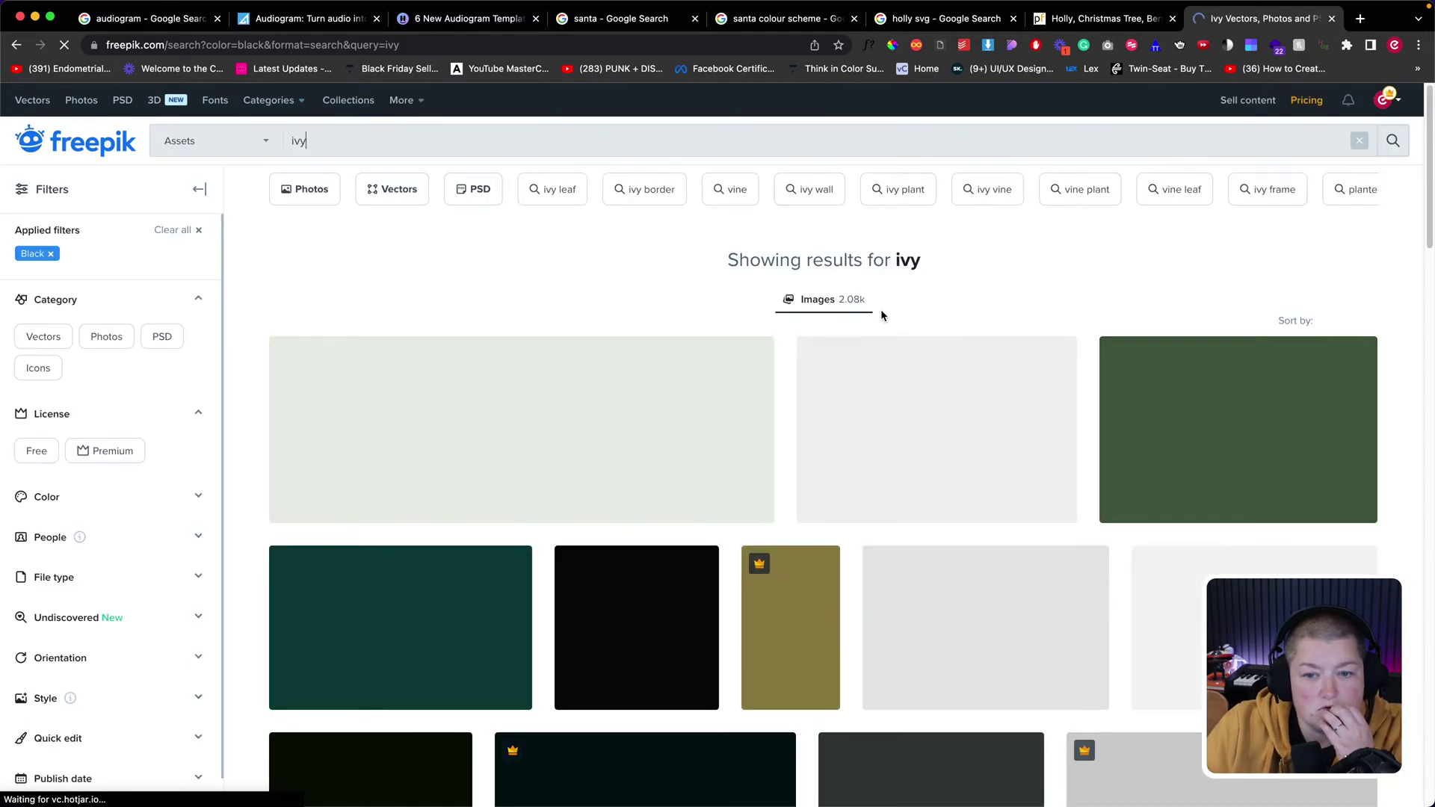
# - Skim the Freepik ivy results for a holly graphic, and search the site for "holly" instead
pyautogui.scroll(-15, 503, 346)
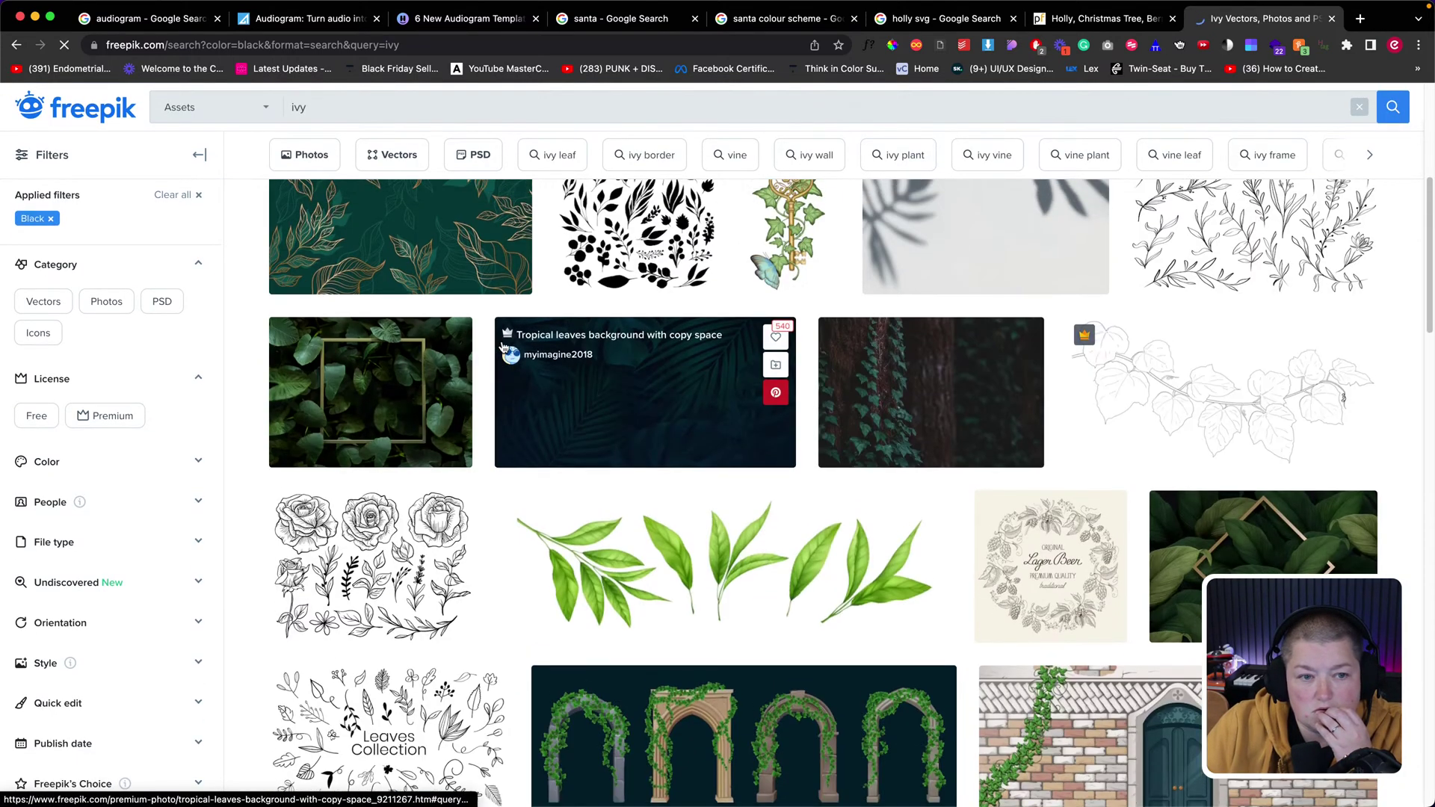
pyautogui.scroll(-7, 503, 346)
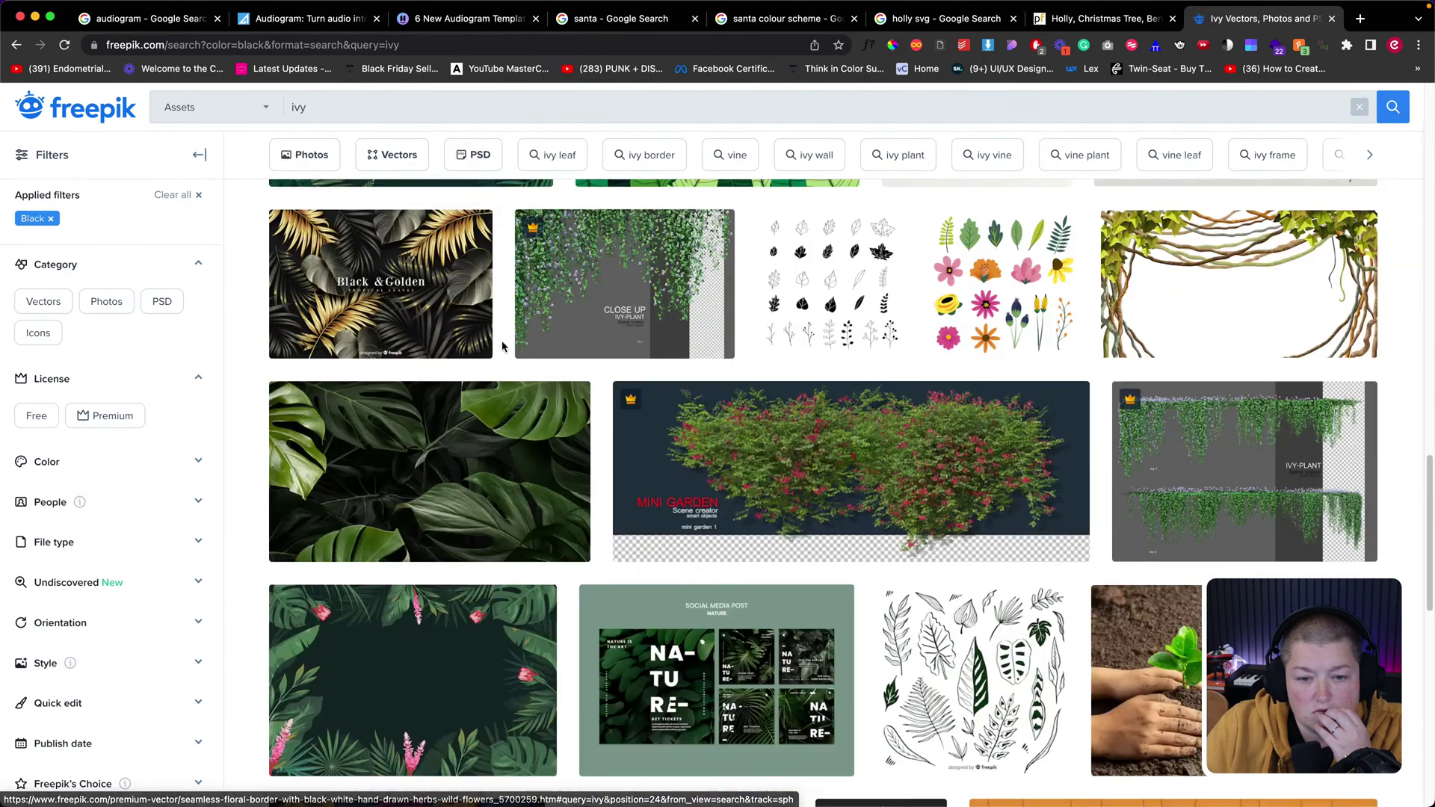
pyautogui.scroll(20, 502, 346)
pyautogui.click(379, 131)
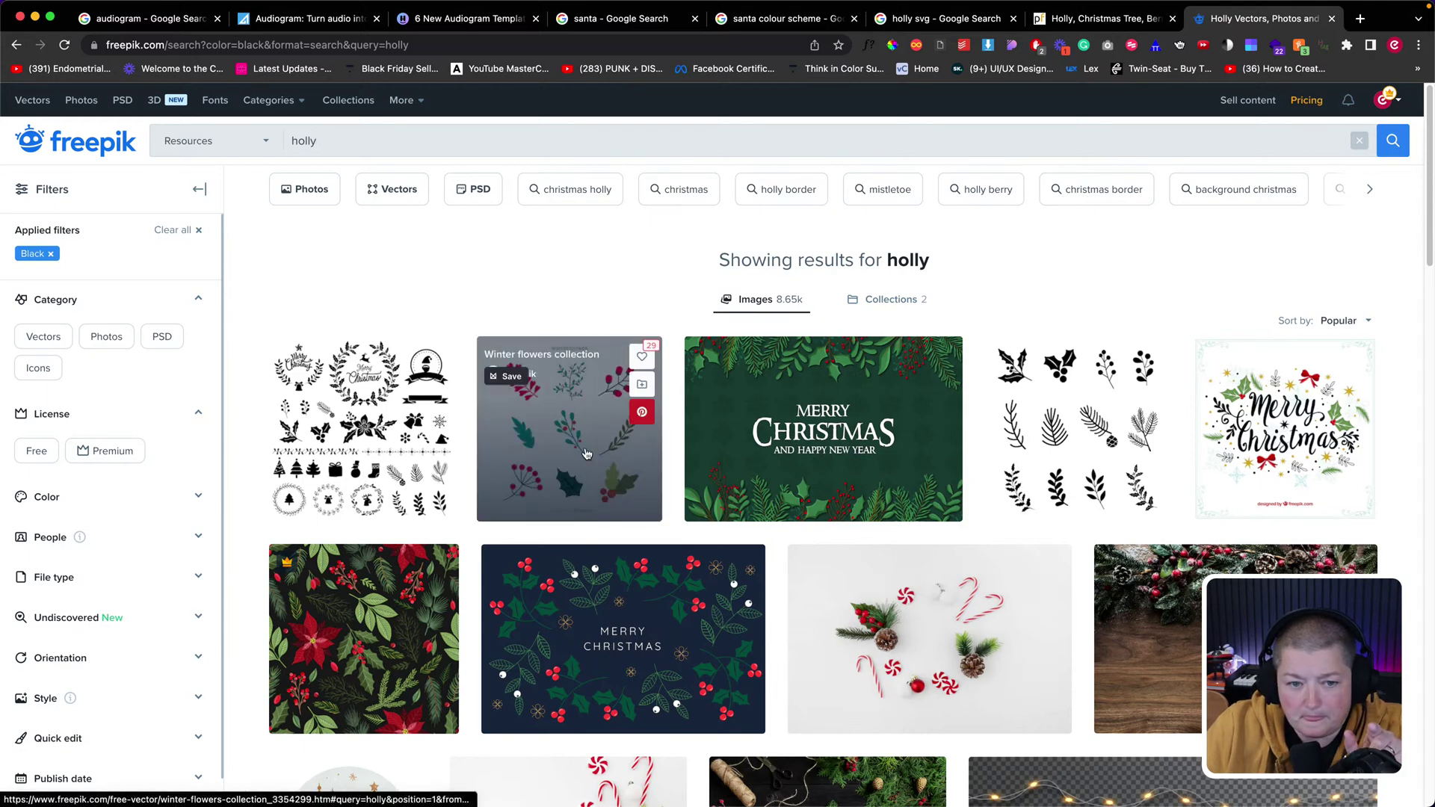
# - Look through Freepik's holly results for a simple holly graphic, and return to the ivy results
pyautogui.scroll(-5, 586, 454)
pyautogui.scroll(-5, 587, 454)
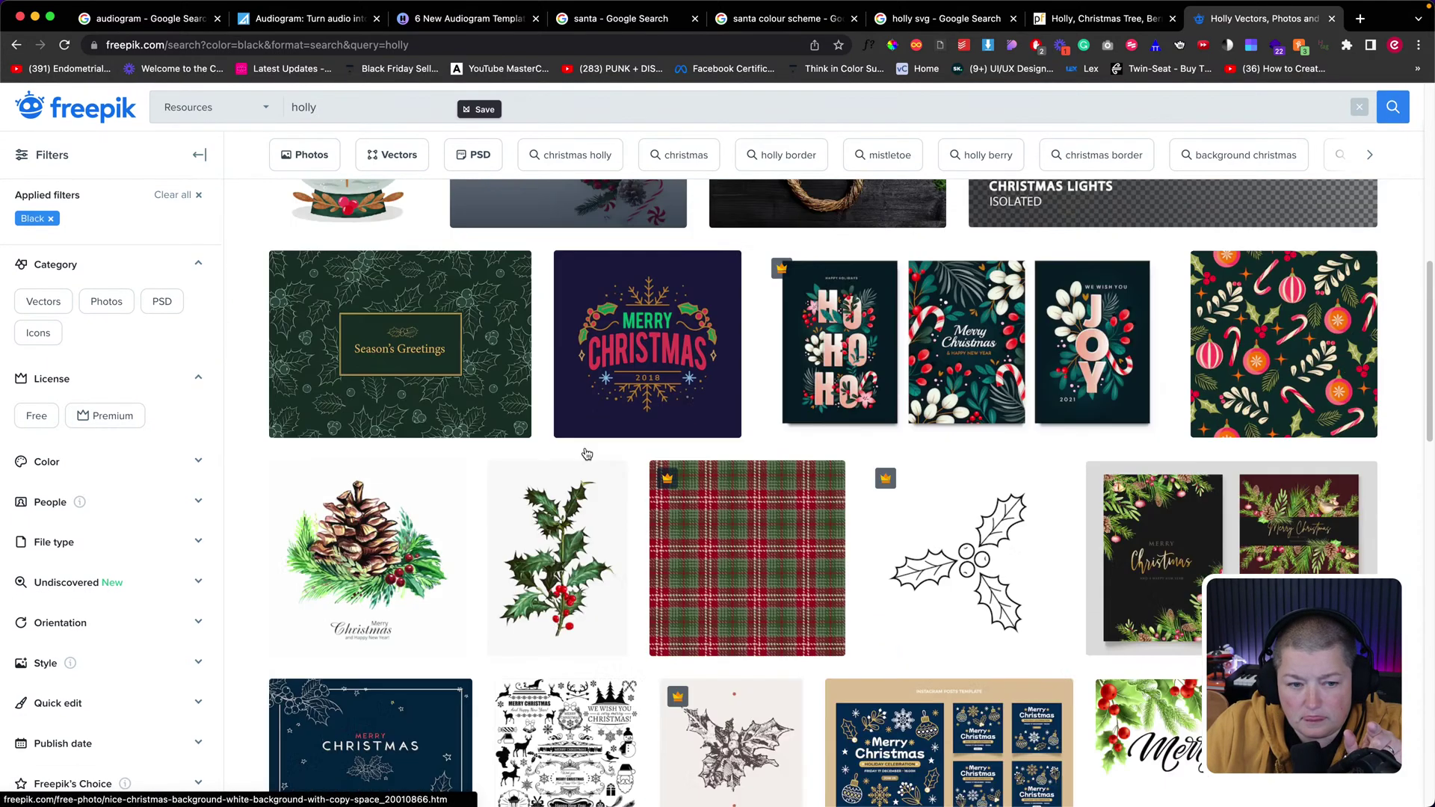
pyautogui.scroll(-5, 586, 453)
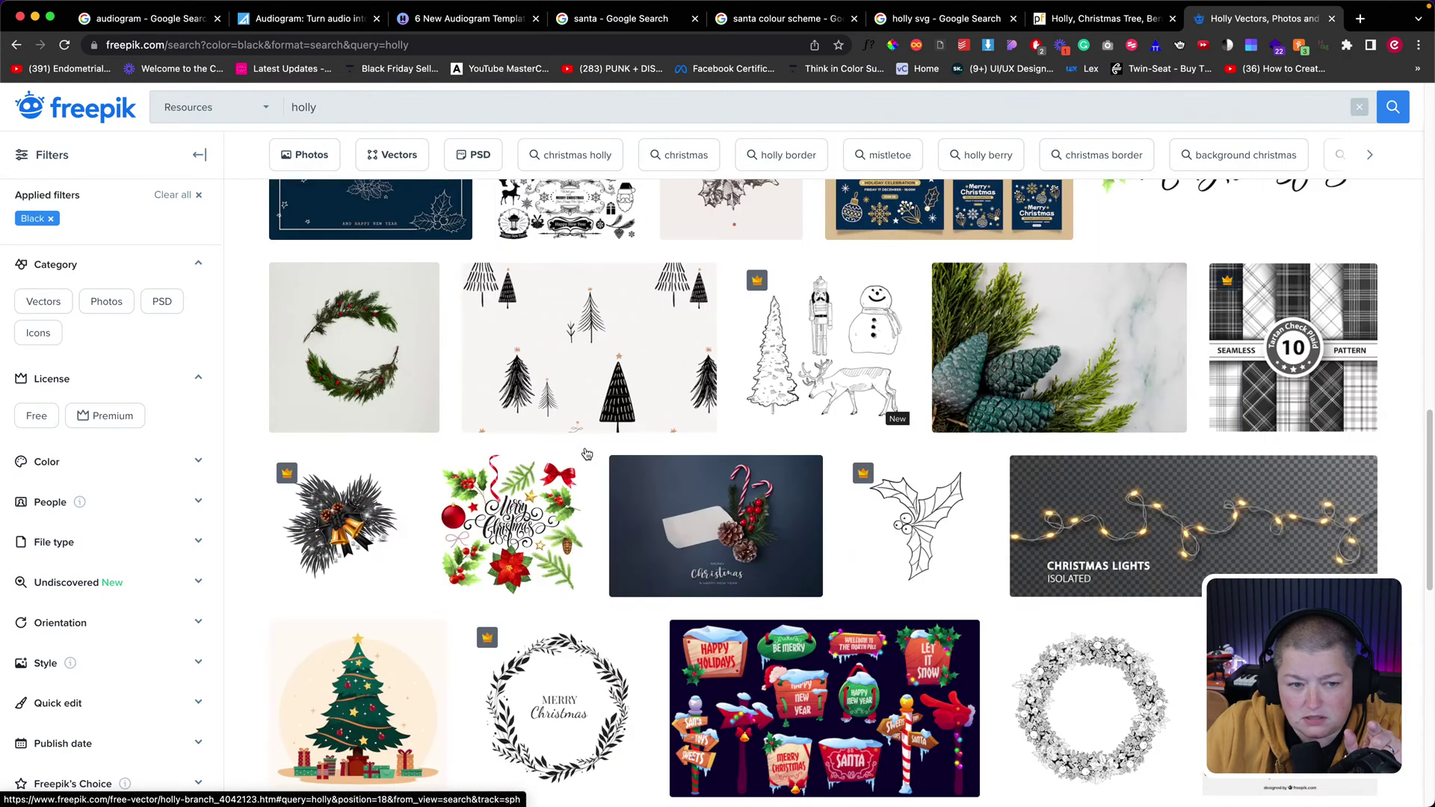
pyautogui.scroll(-4, 587, 453)
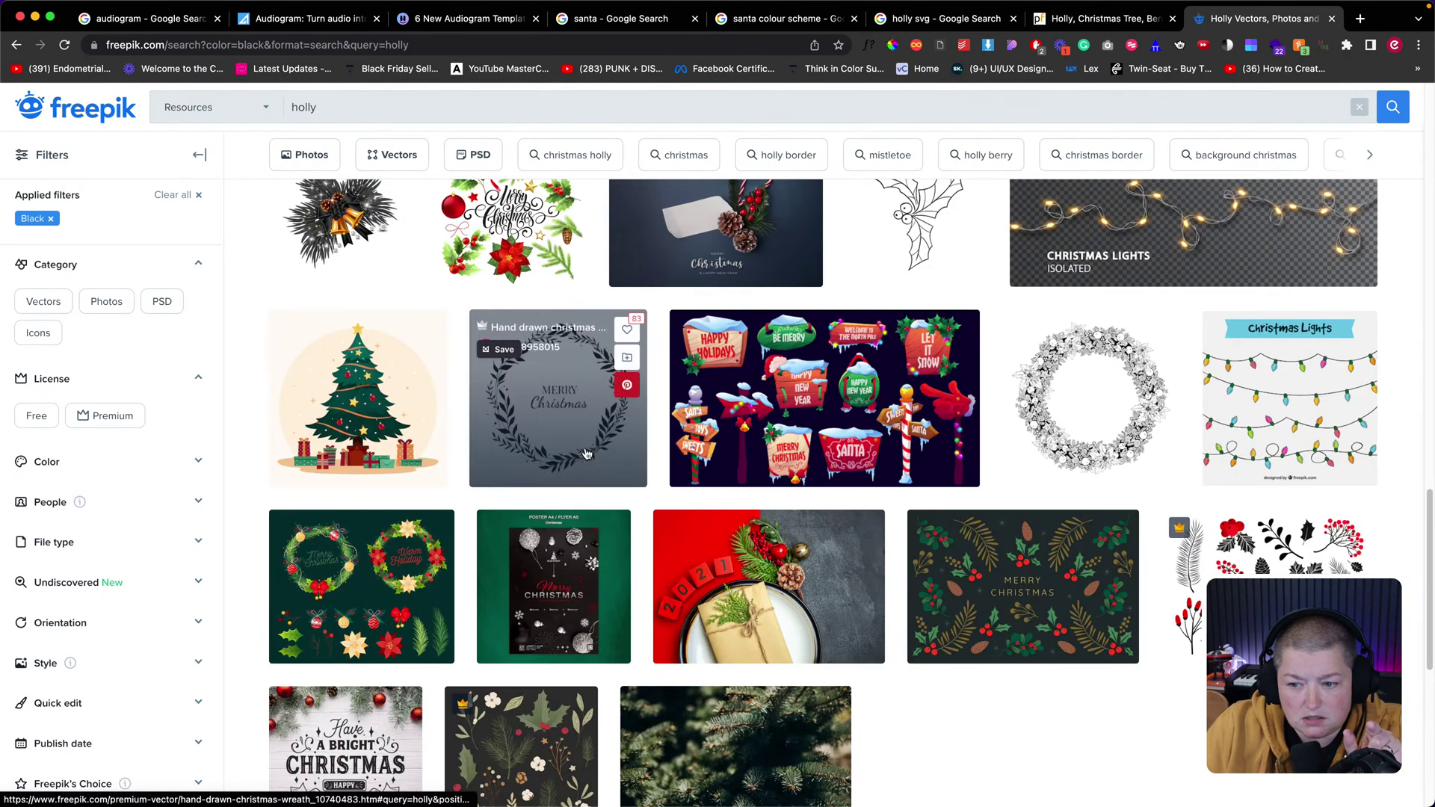
pyautogui.scroll(-6, 587, 453)
pyautogui.scroll(6, 587, 454)
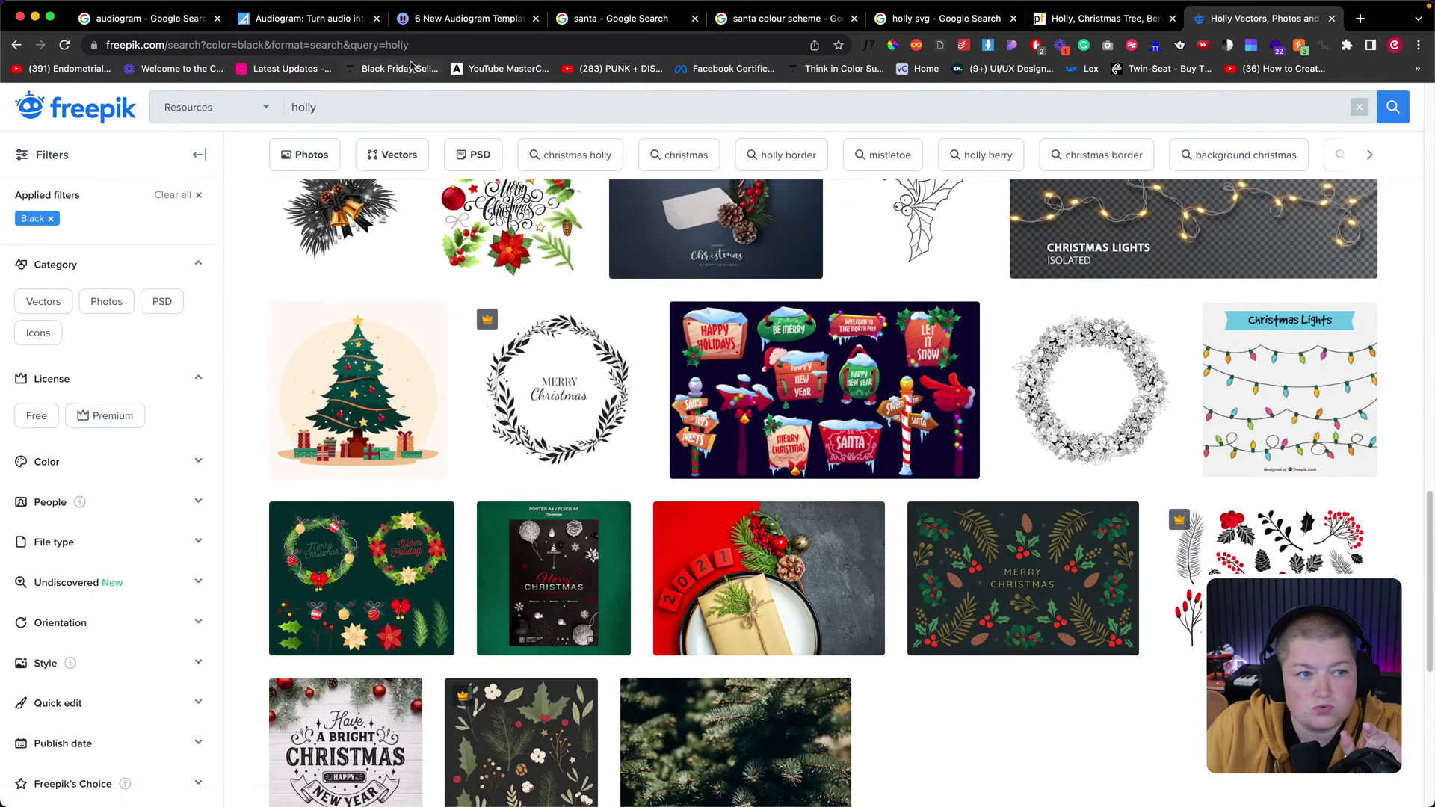
pyautogui.click(15, 45)
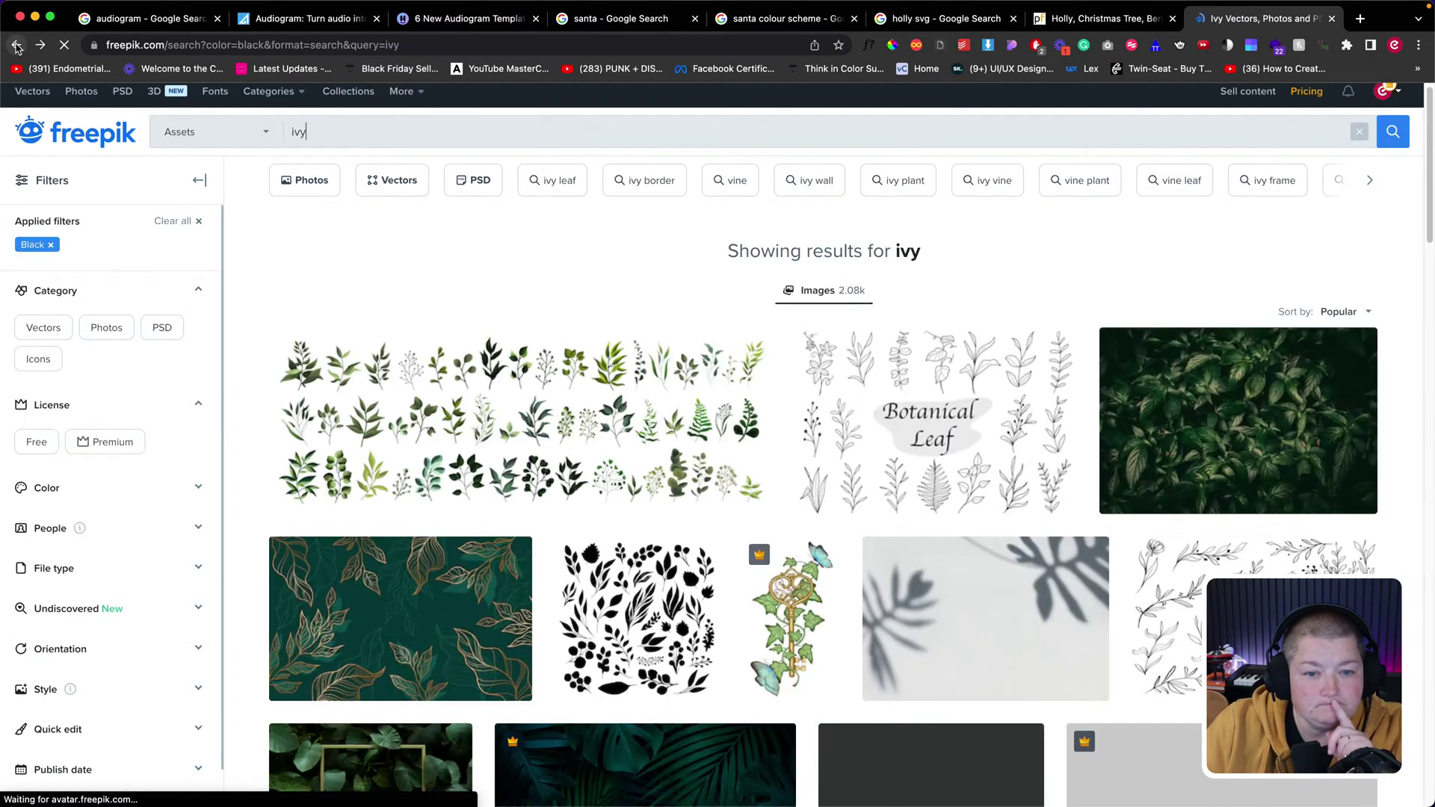
# - Revisit the PngFind holly page and look further down the Google "holly svg" image results for another holly graphic
pyautogui.click(1038, 22)
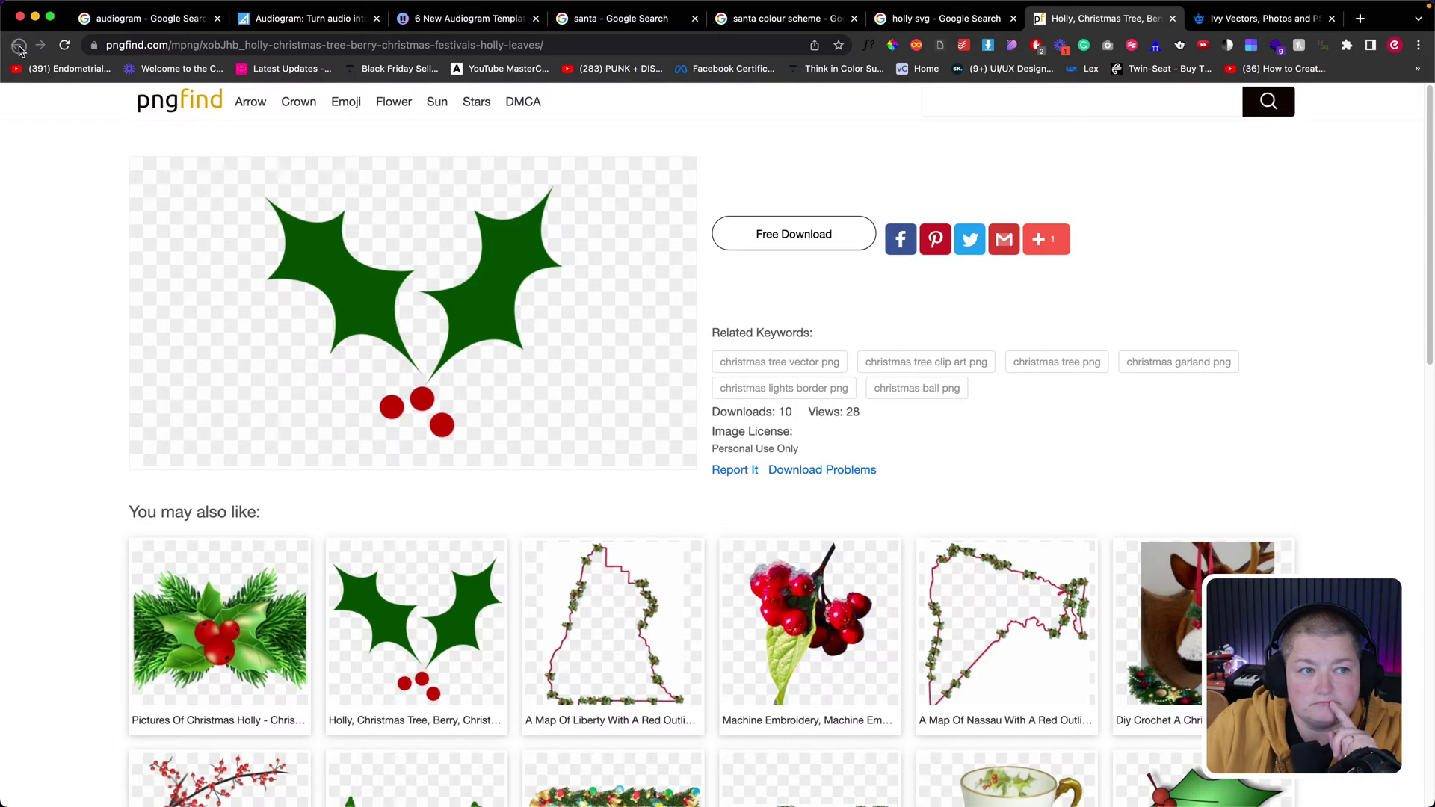
pyautogui.click(1002, 26)
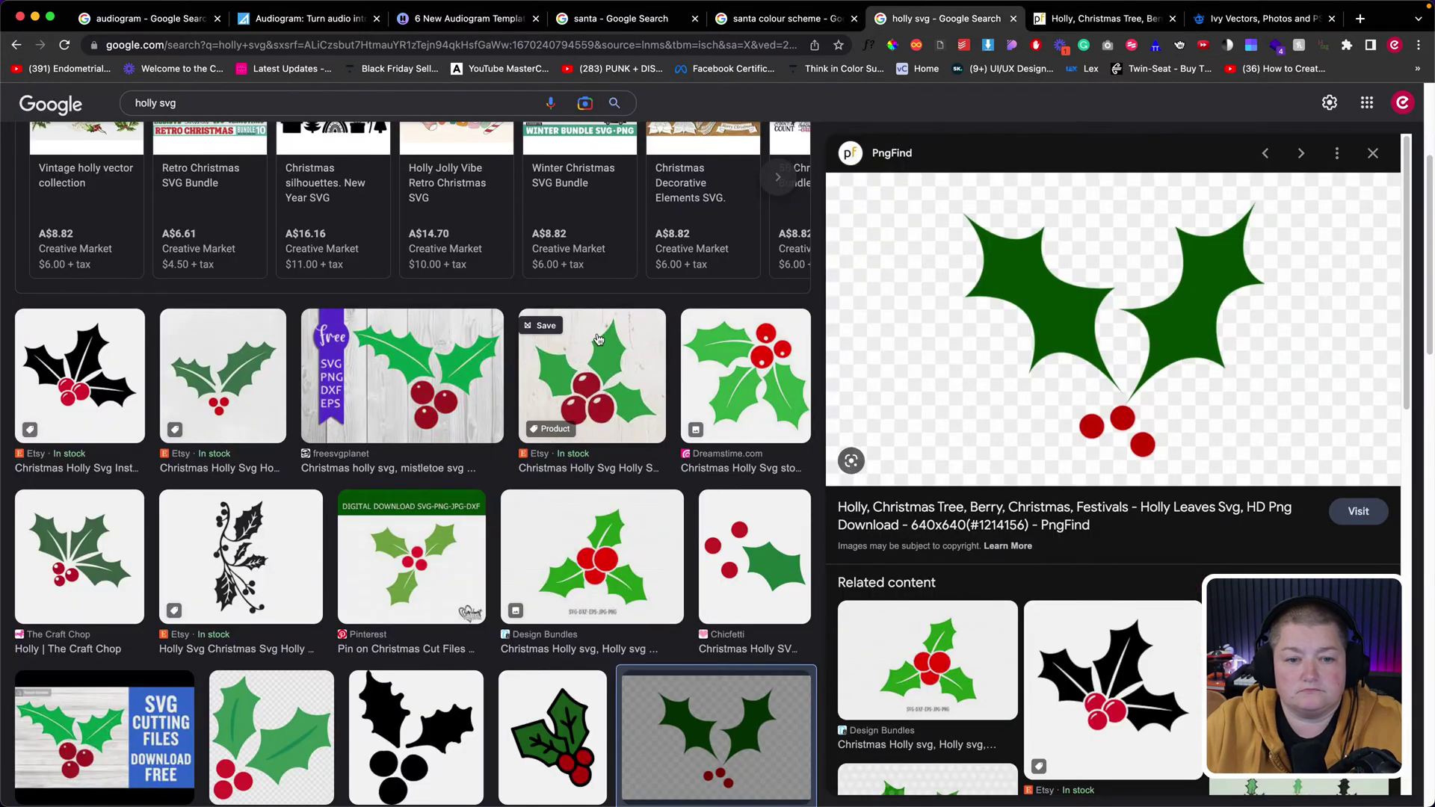
pyautogui.scroll(-6, 595, 345)
pyautogui.scroll(-4, 595, 345)
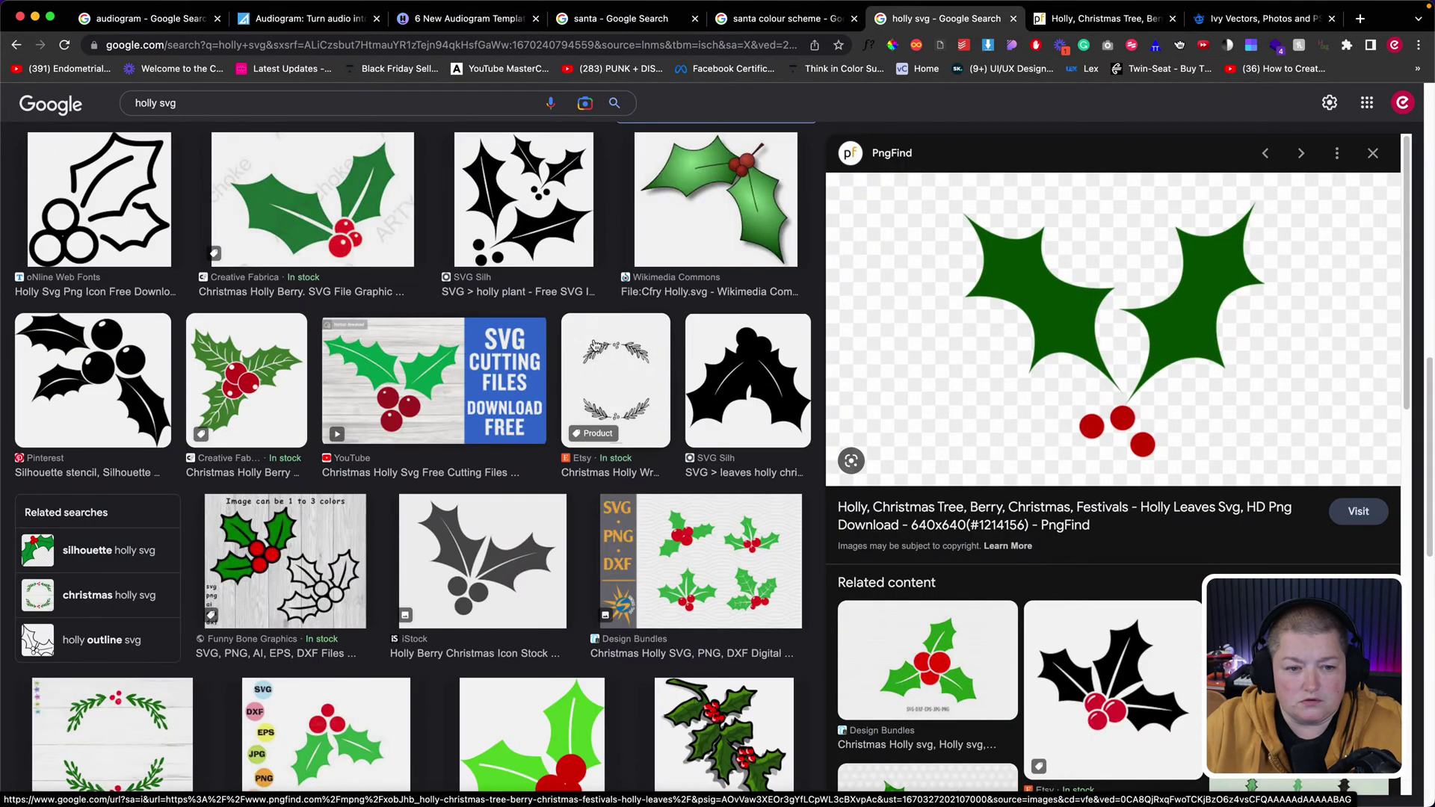
pyautogui.scroll(-4, 595, 345)
pyautogui.scroll(-4, 596, 346)
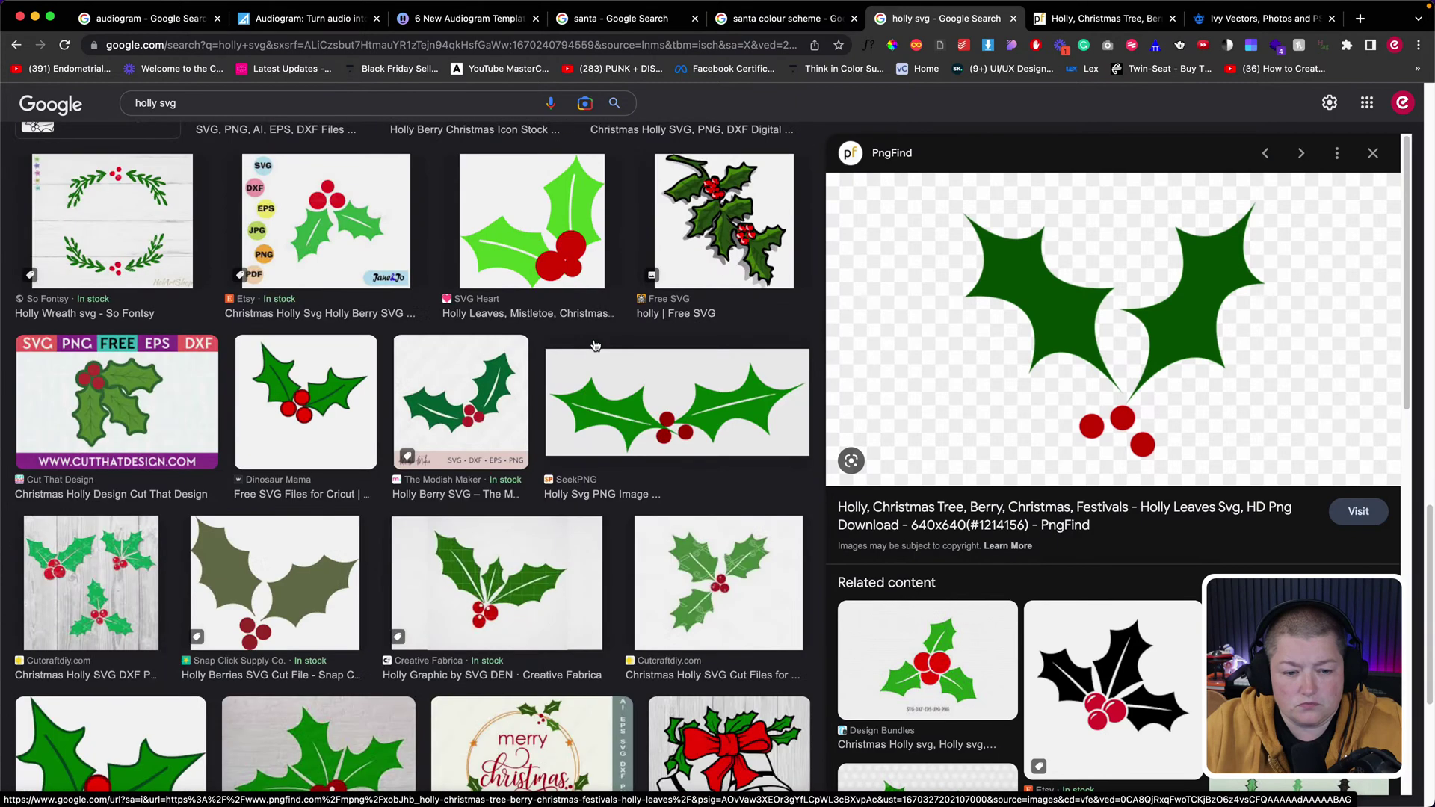
# - Search Google for "freepik icons" in a new browser tab and look through the results for an icon site
pyautogui.click(1337, 22)
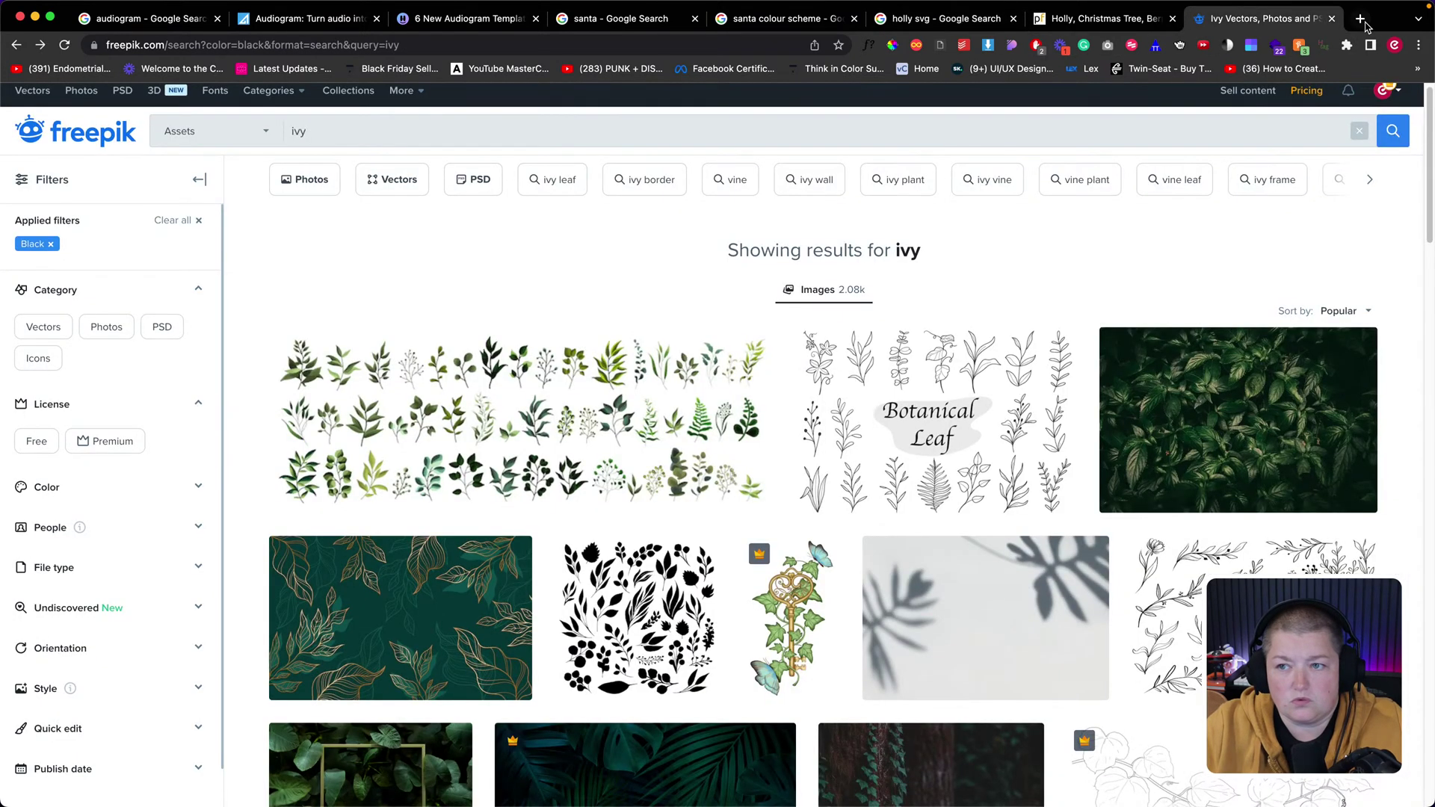
pyautogui.click(1360, 19)
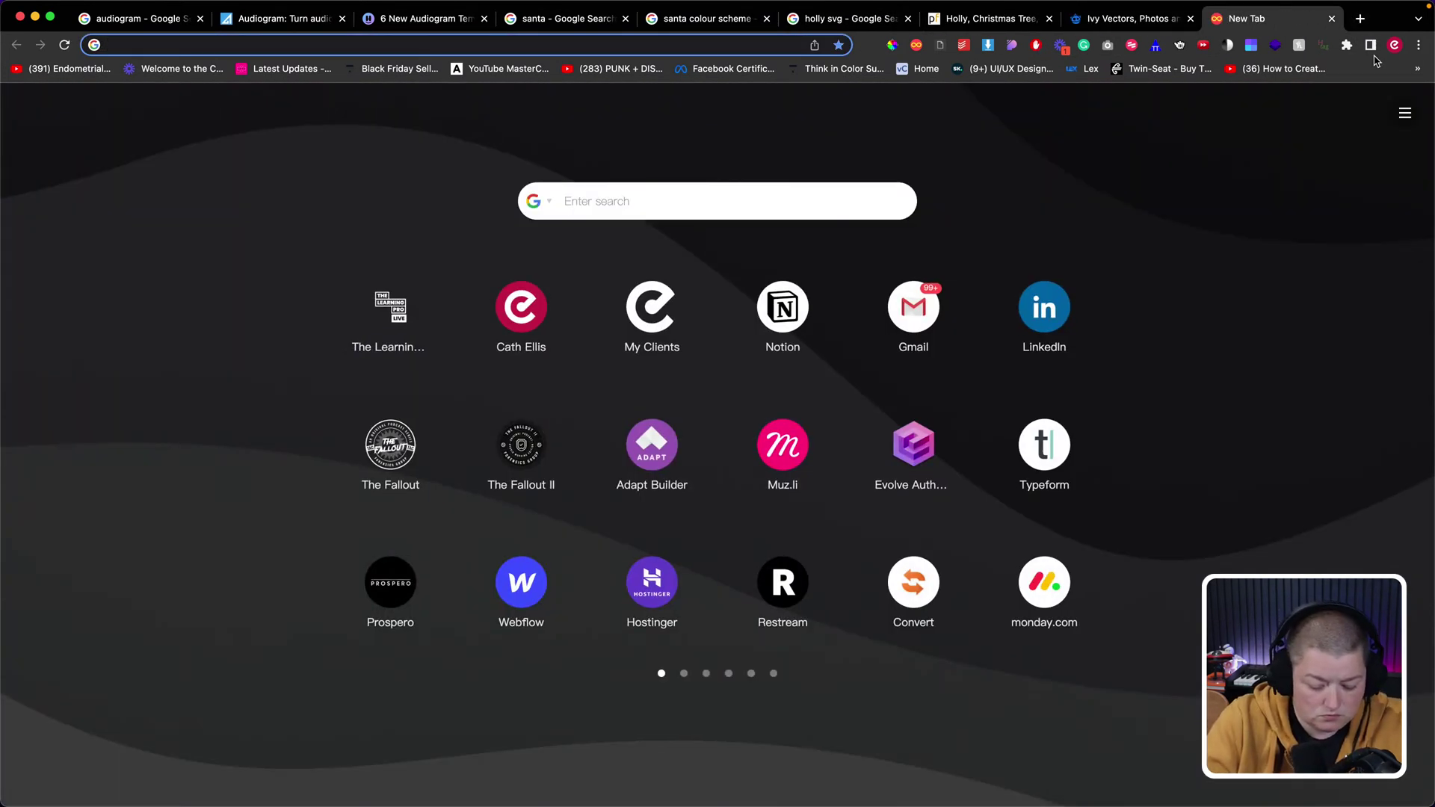
pyautogui.write('freep')
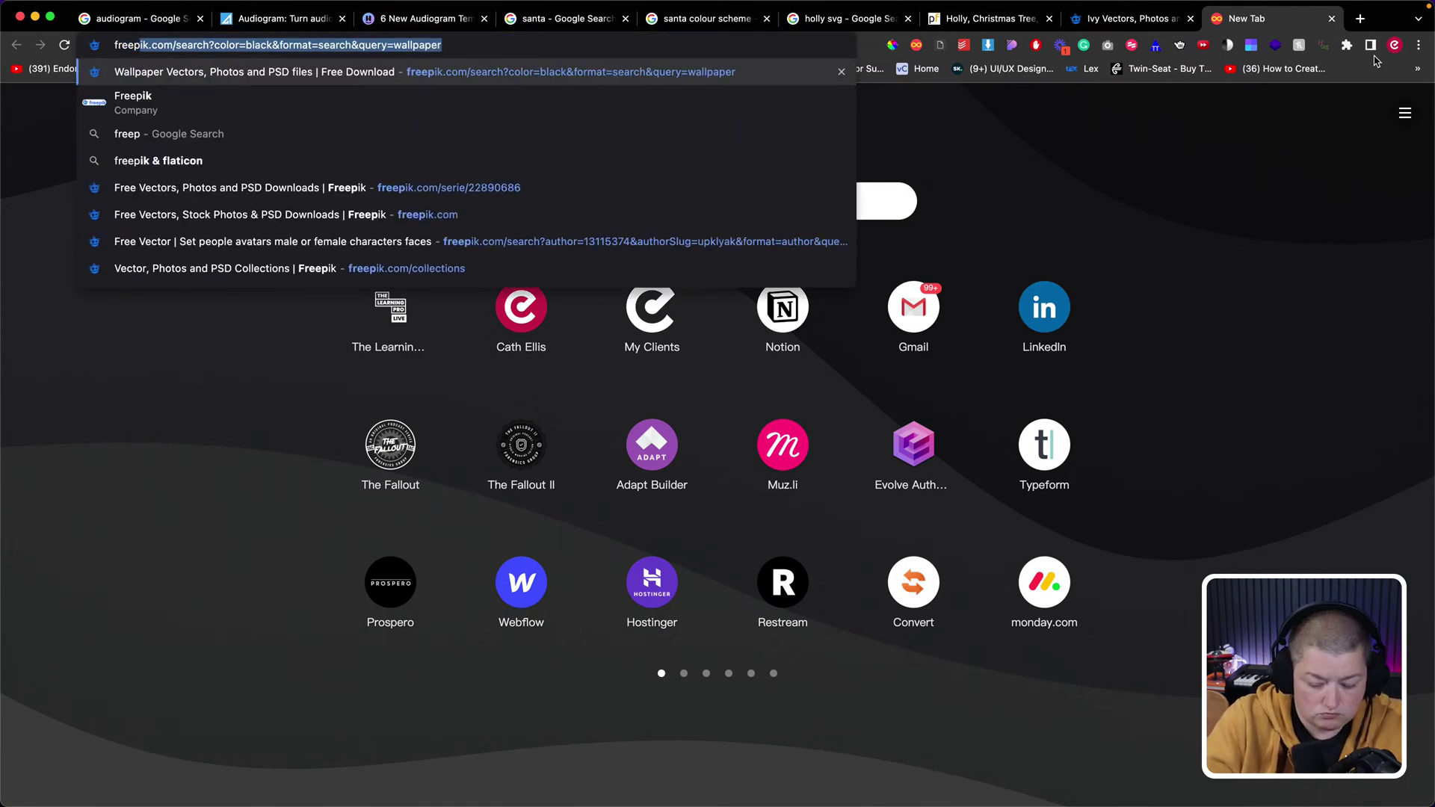
pyautogui.write('ik icons')
pyautogui.press('Return')
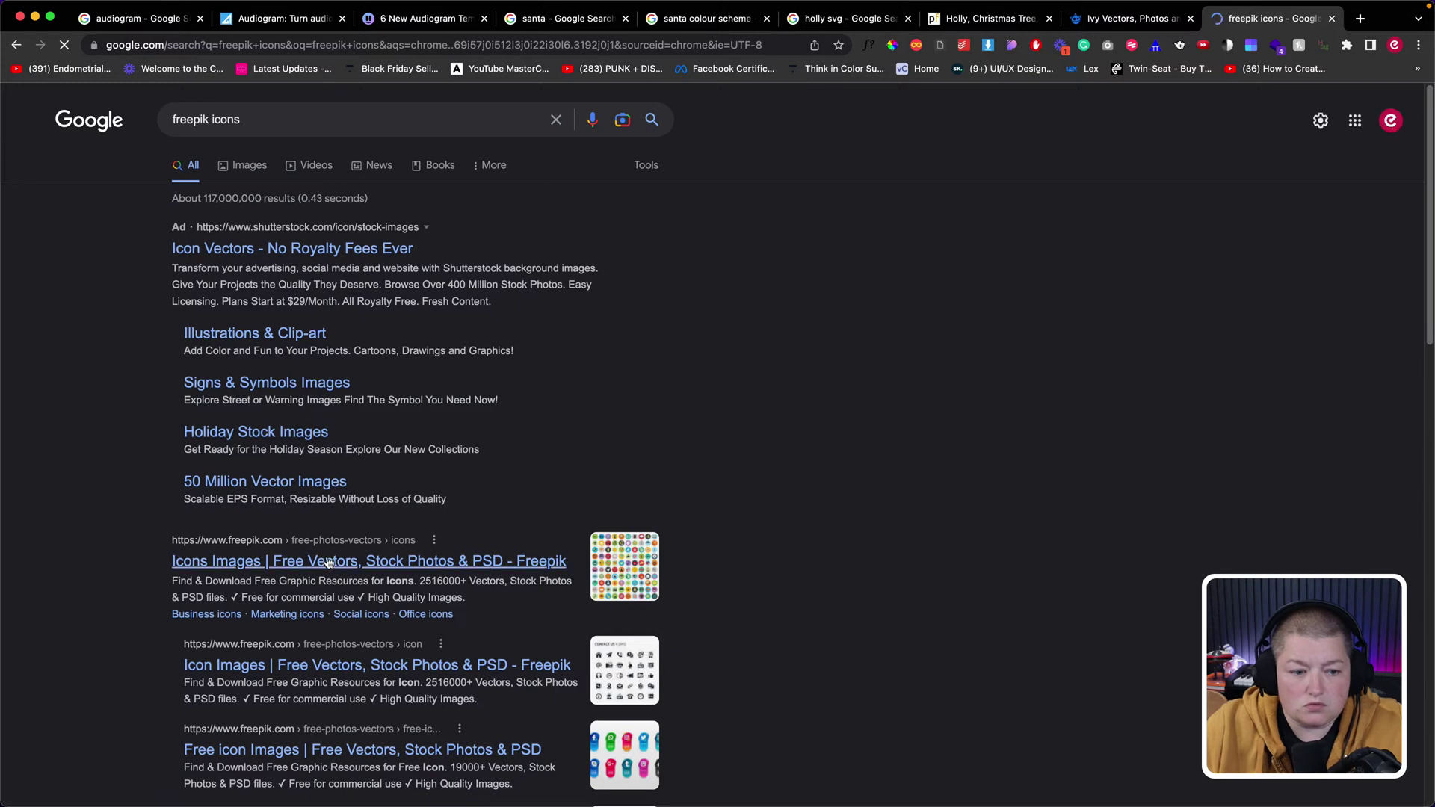
pyautogui.scroll(-3, 321, 566)
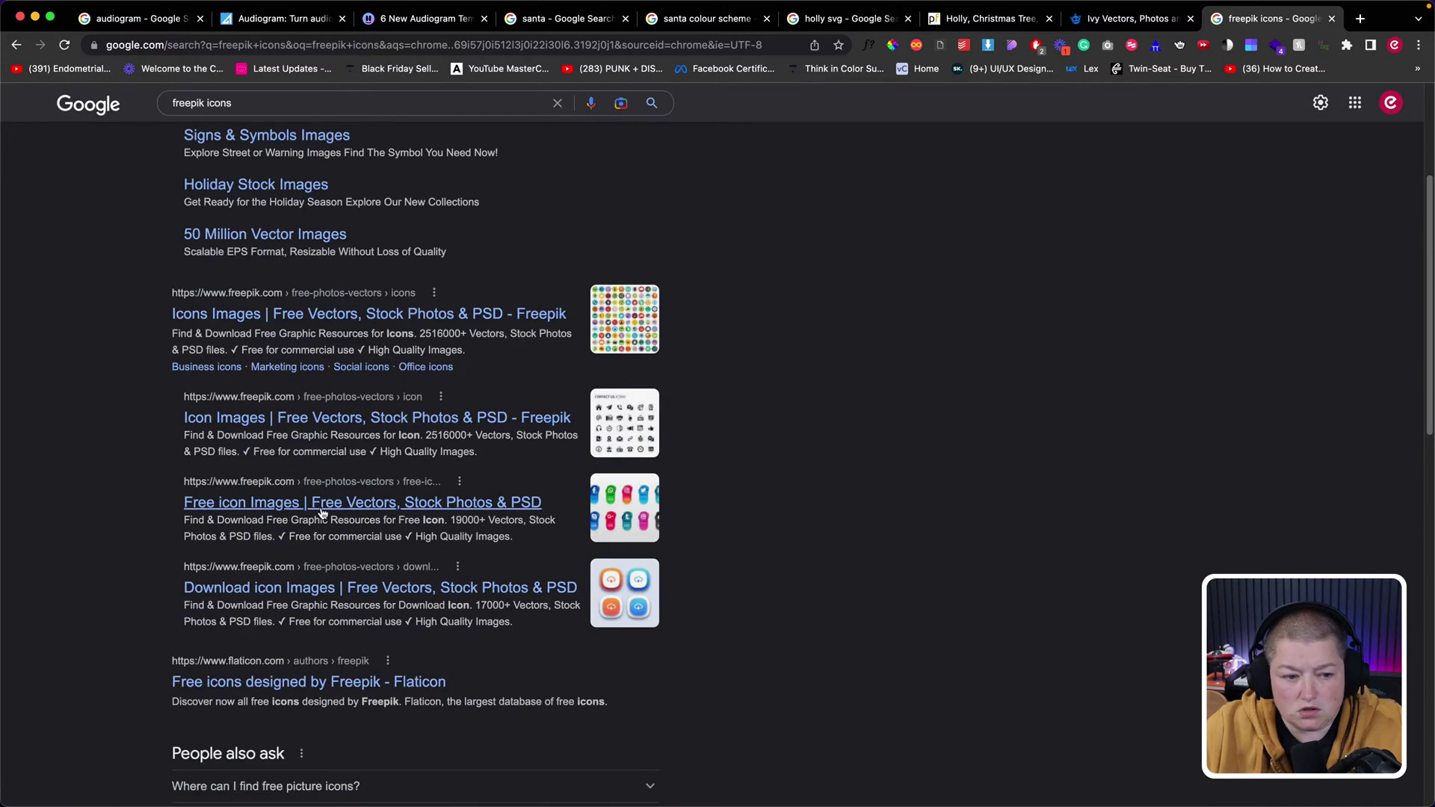
pyautogui.scroll(-4, 318, 591)
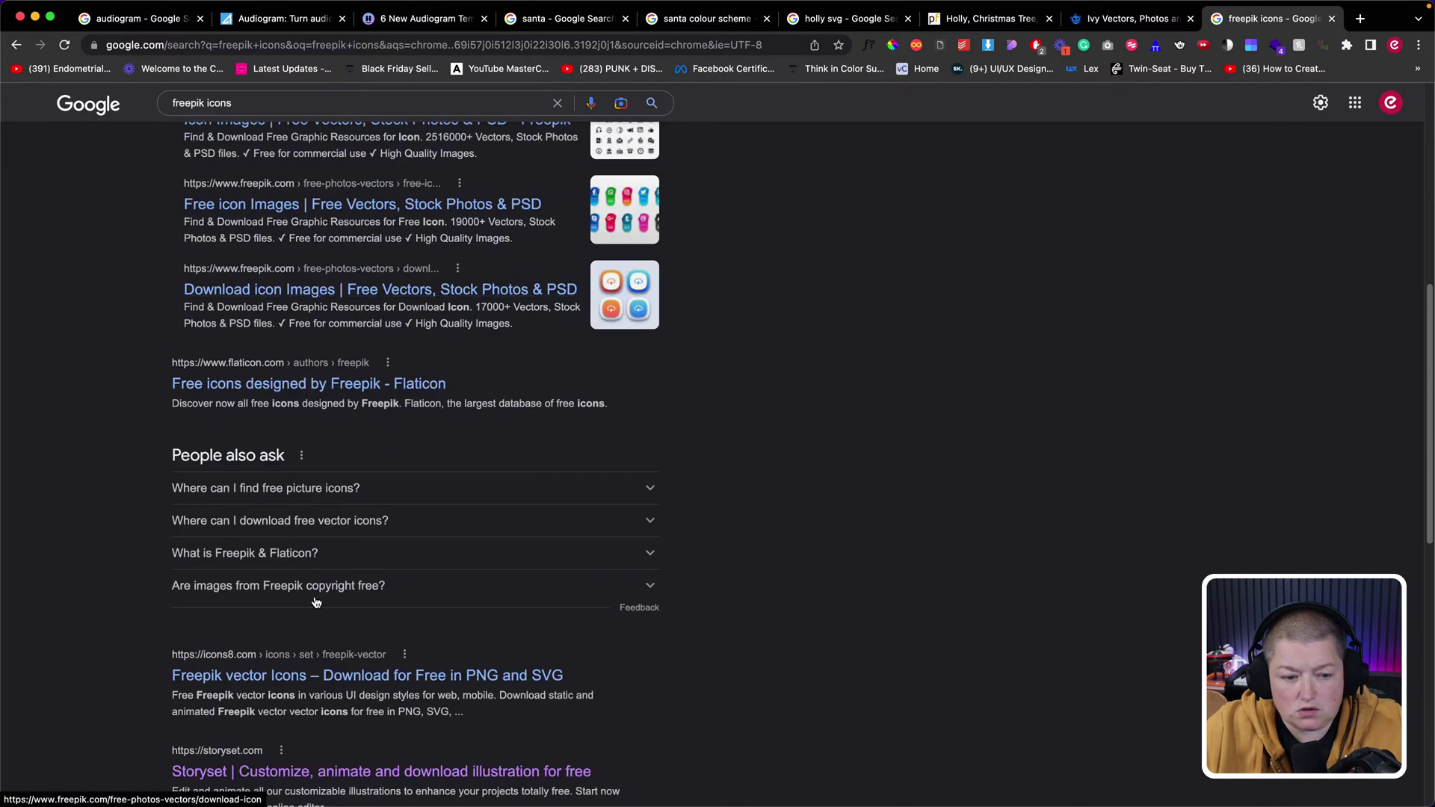
pyautogui.scroll(-3, 315, 602)
pyautogui.scroll(-3, 314, 602)
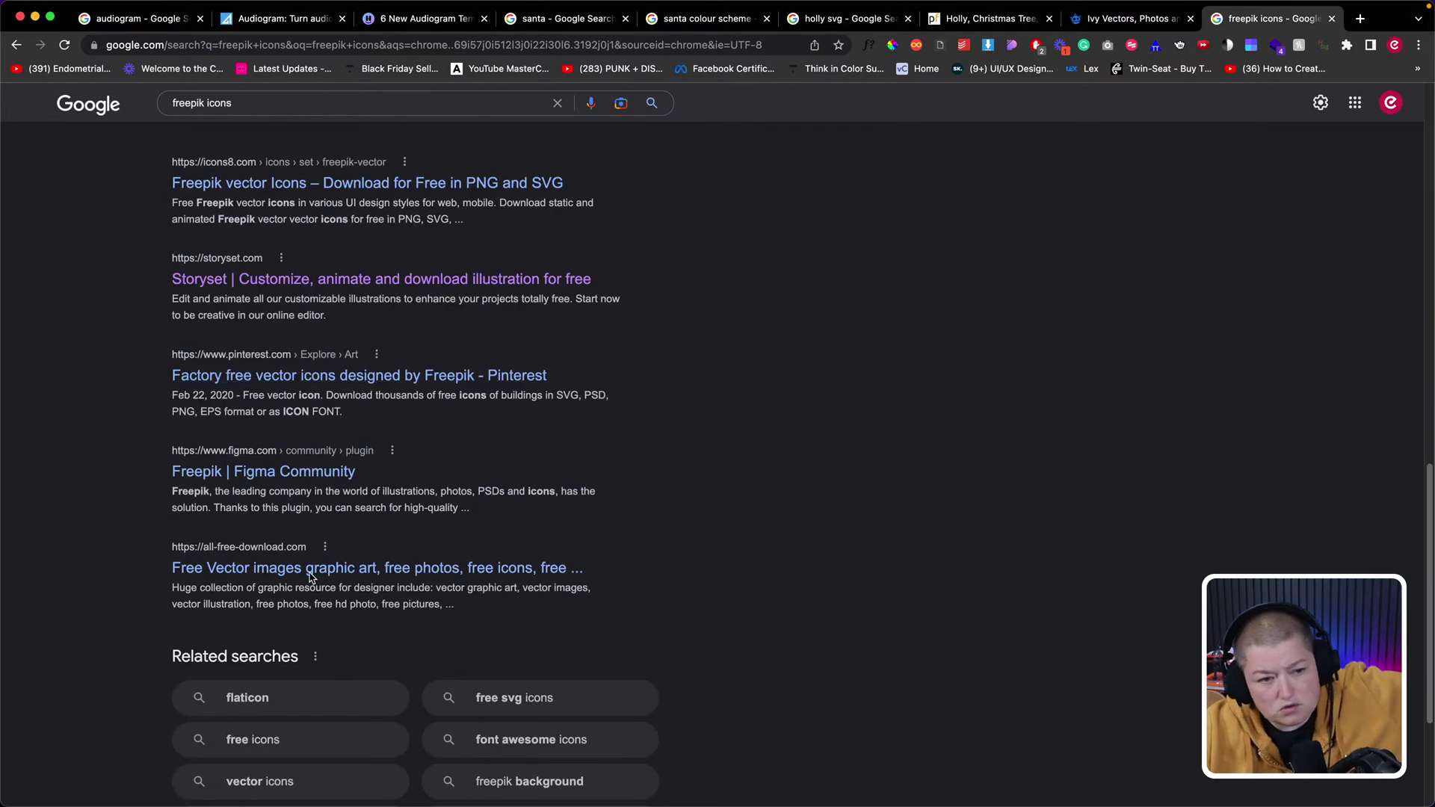
pyautogui.scroll(15, 309, 587)
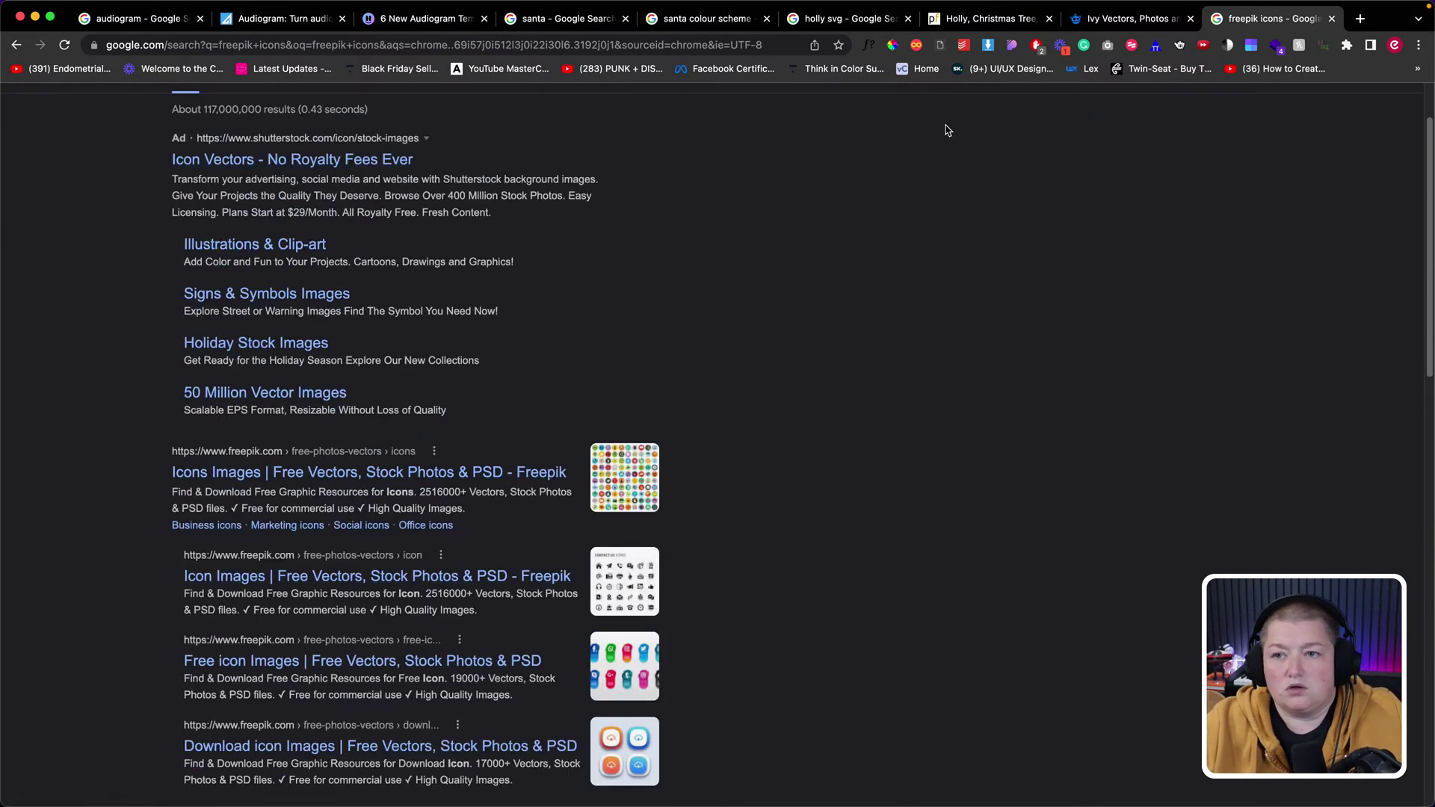
# - Open Flaticon from the saved shortcuts in a new browser tab and sign in with the Google account
pyautogui.click(1360, 18)
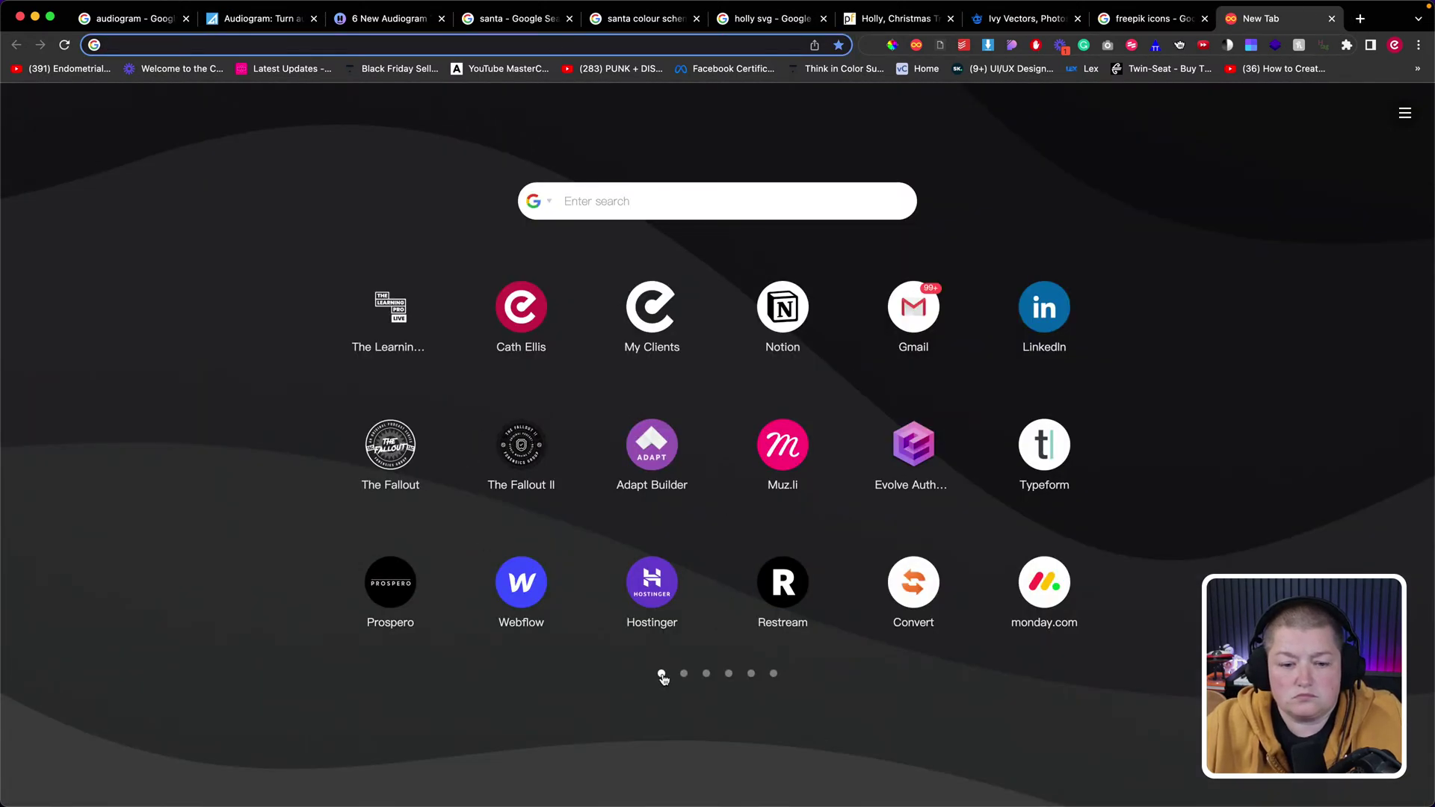
pyautogui.click(684, 674)
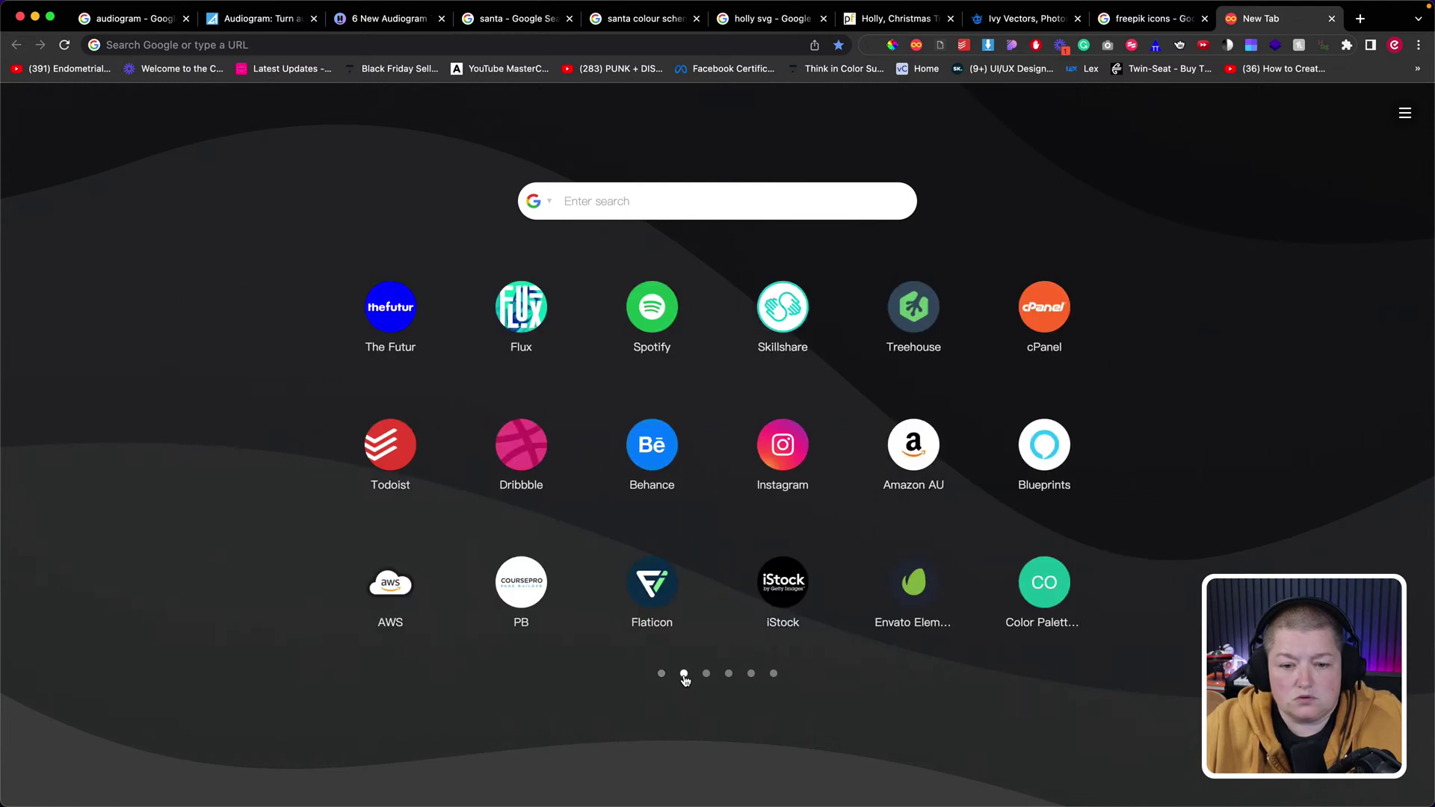
pyautogui.click(651, 593)
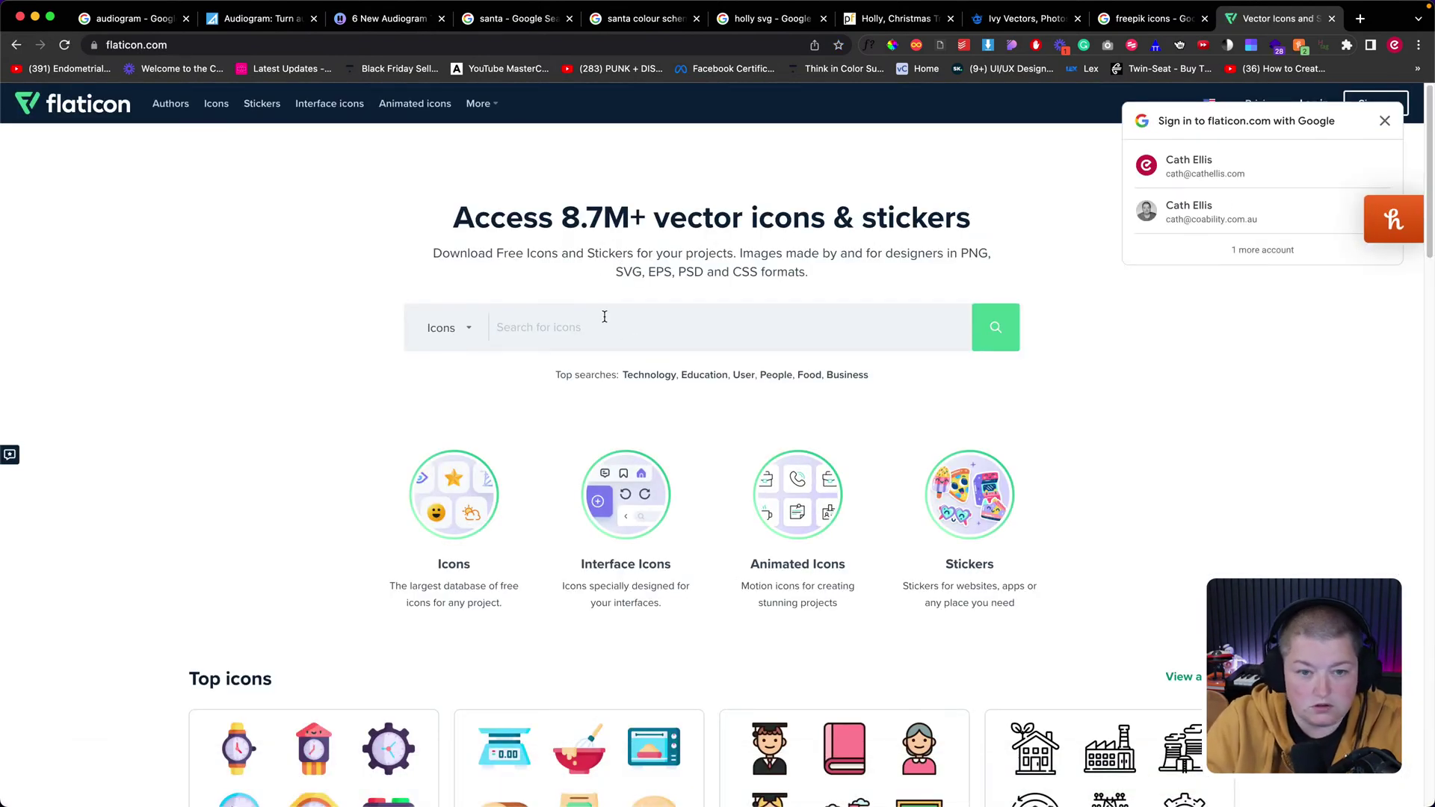
pyautogui.click(1188, 166)
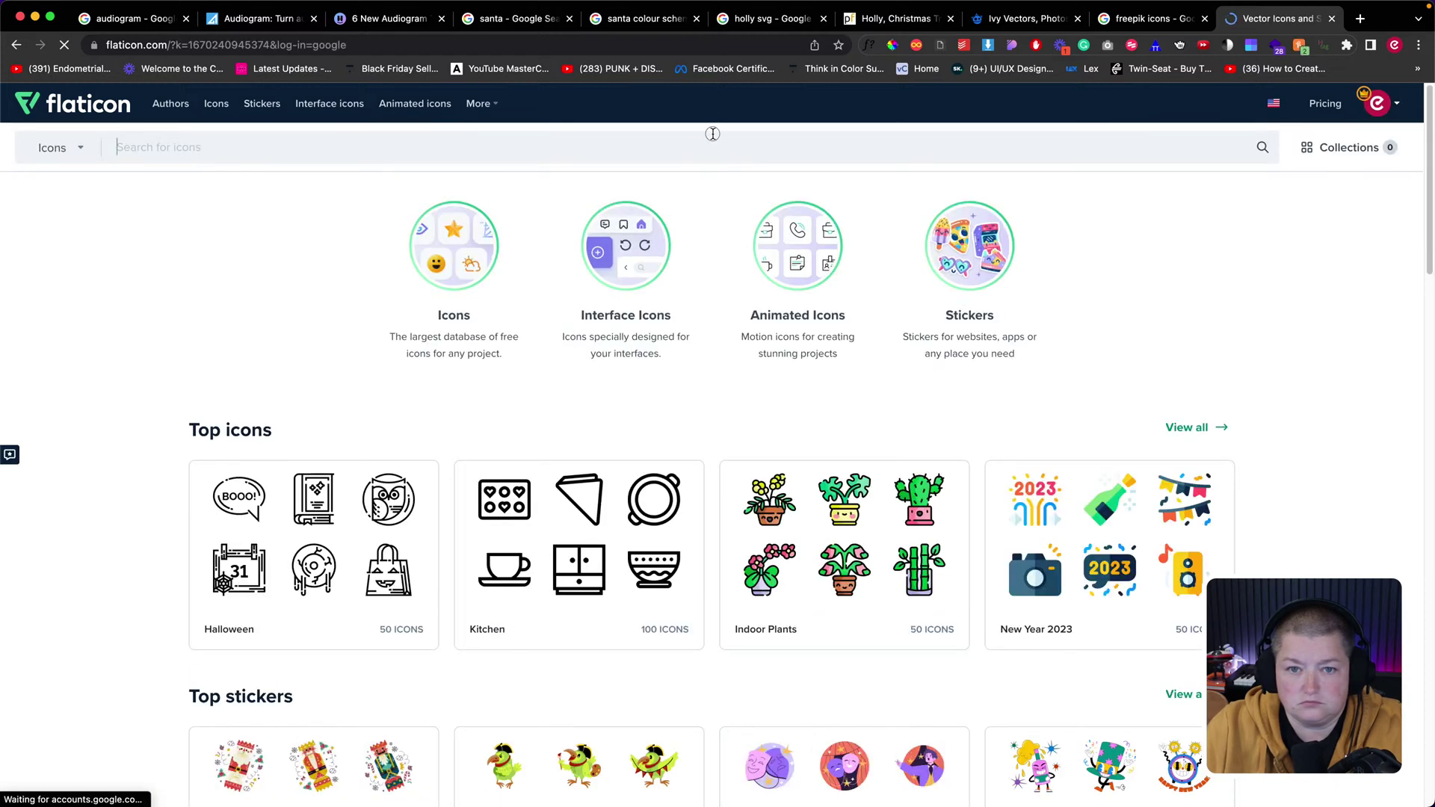
# - Search Flaticon's icons for "holly"
pyautogui.write('ho')
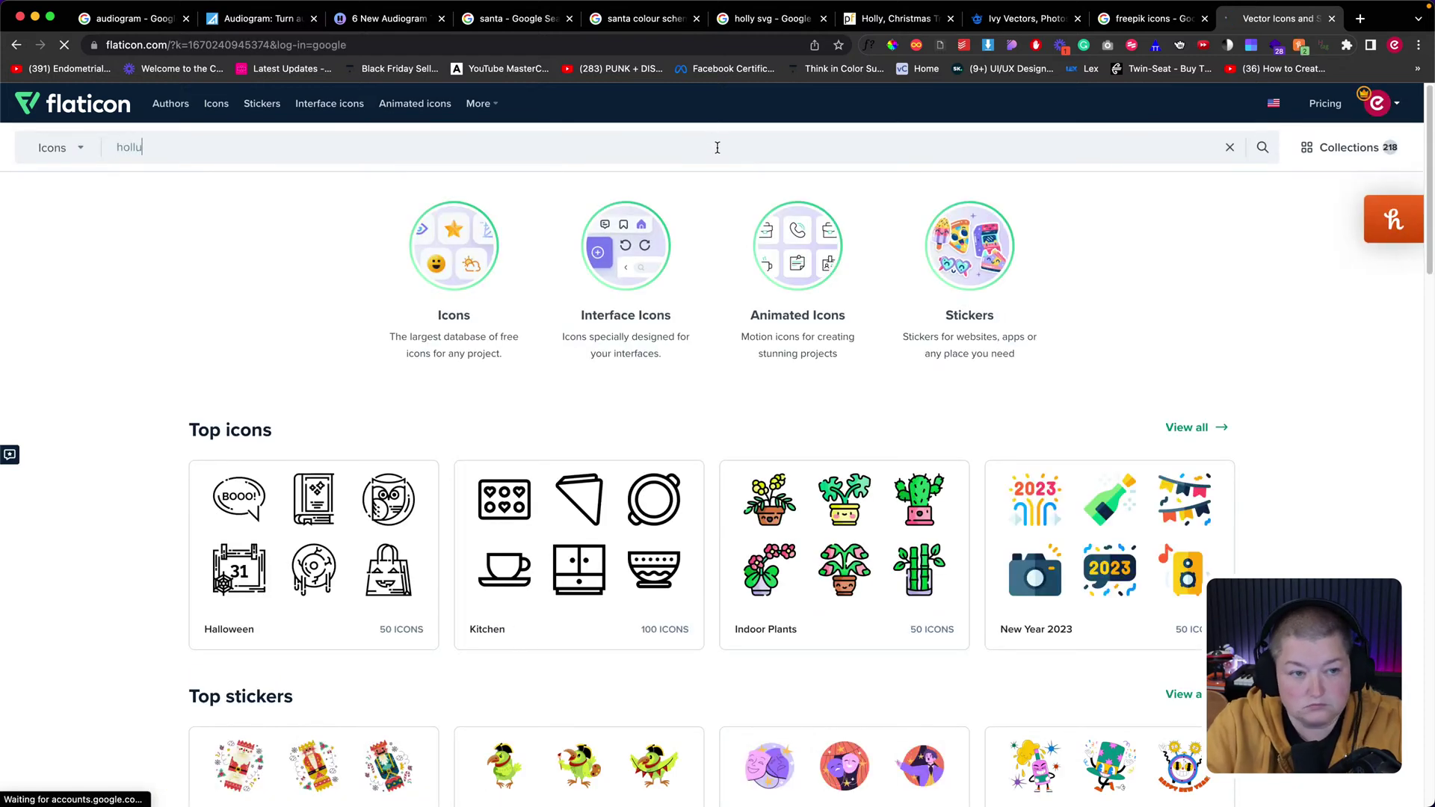
pyautogui.write('lly')
pyautogui.press('Return')
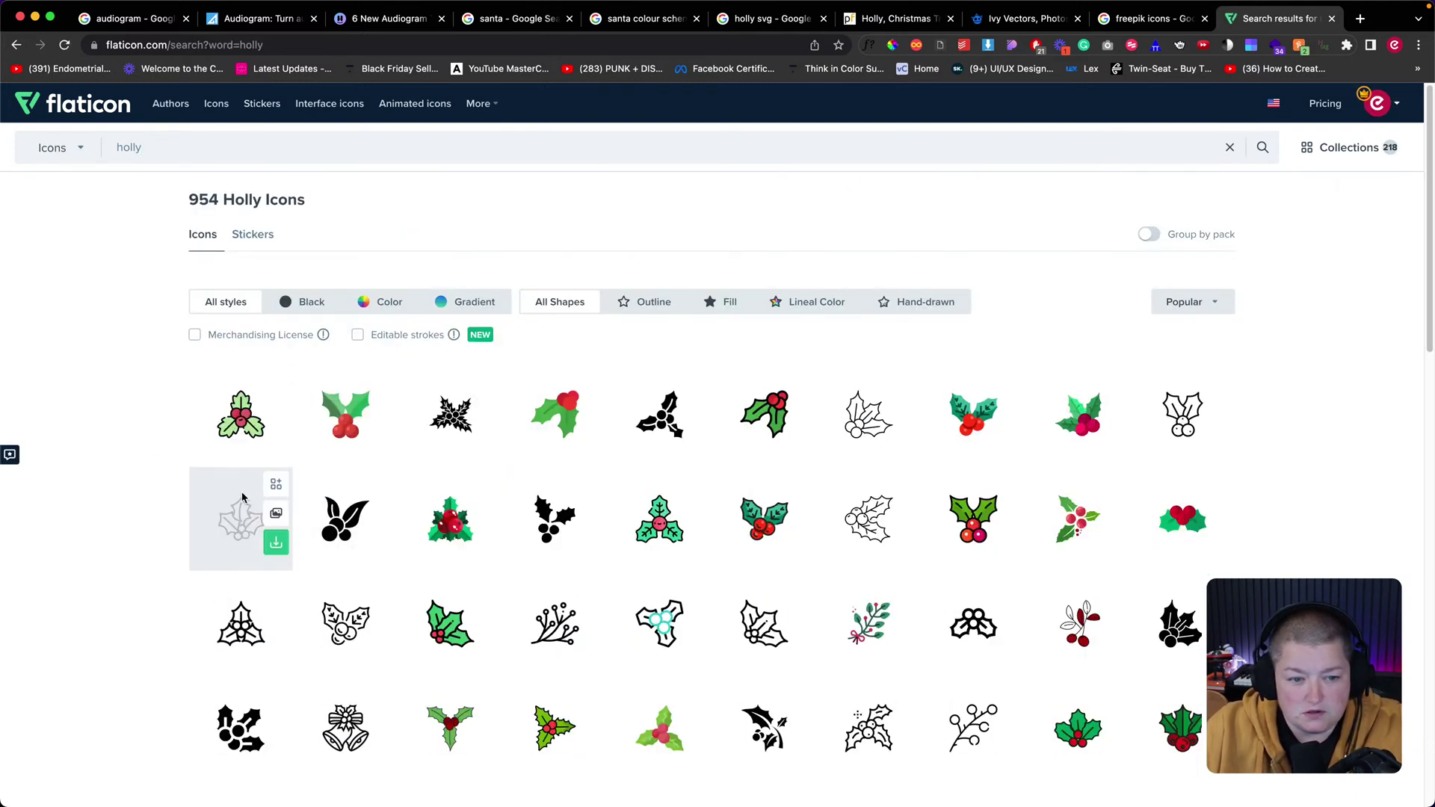
# - Open the solid black Holly Leaves With Berries icon with two leaves and three berries, and switch to Adobe XD
pyautogui.click(557, 523)
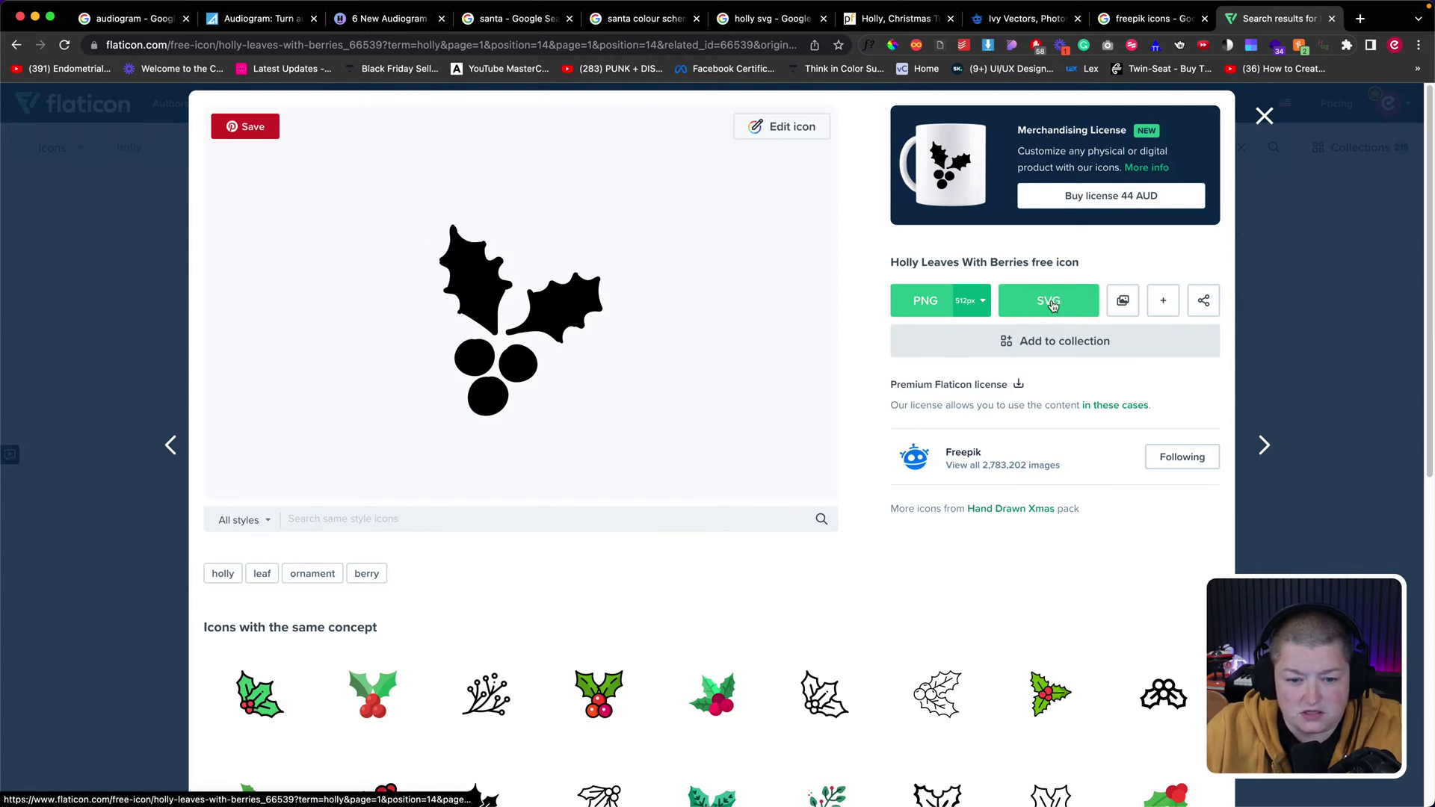
pyautogui.moveTo(710, 781)
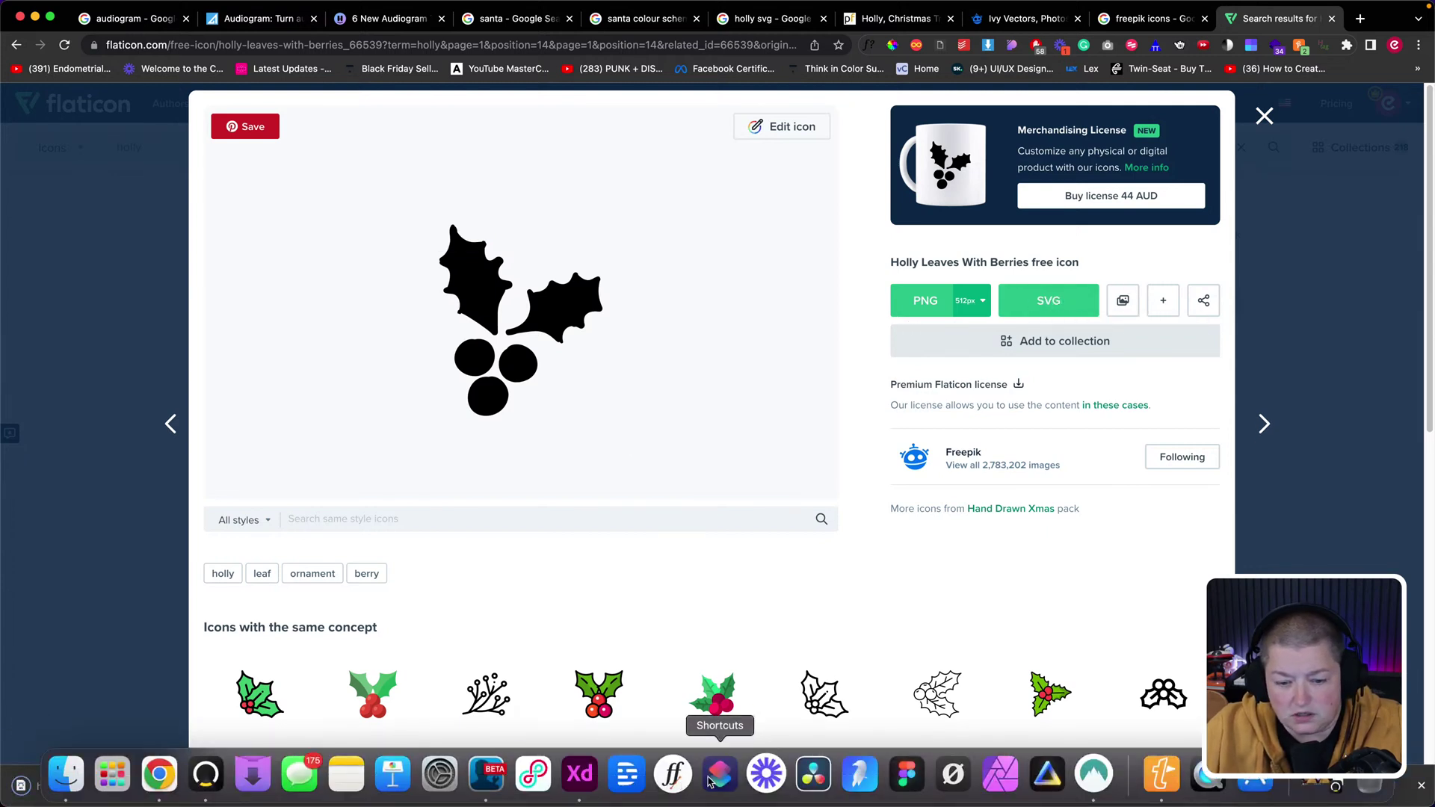
pyautogui.click(579, 774)
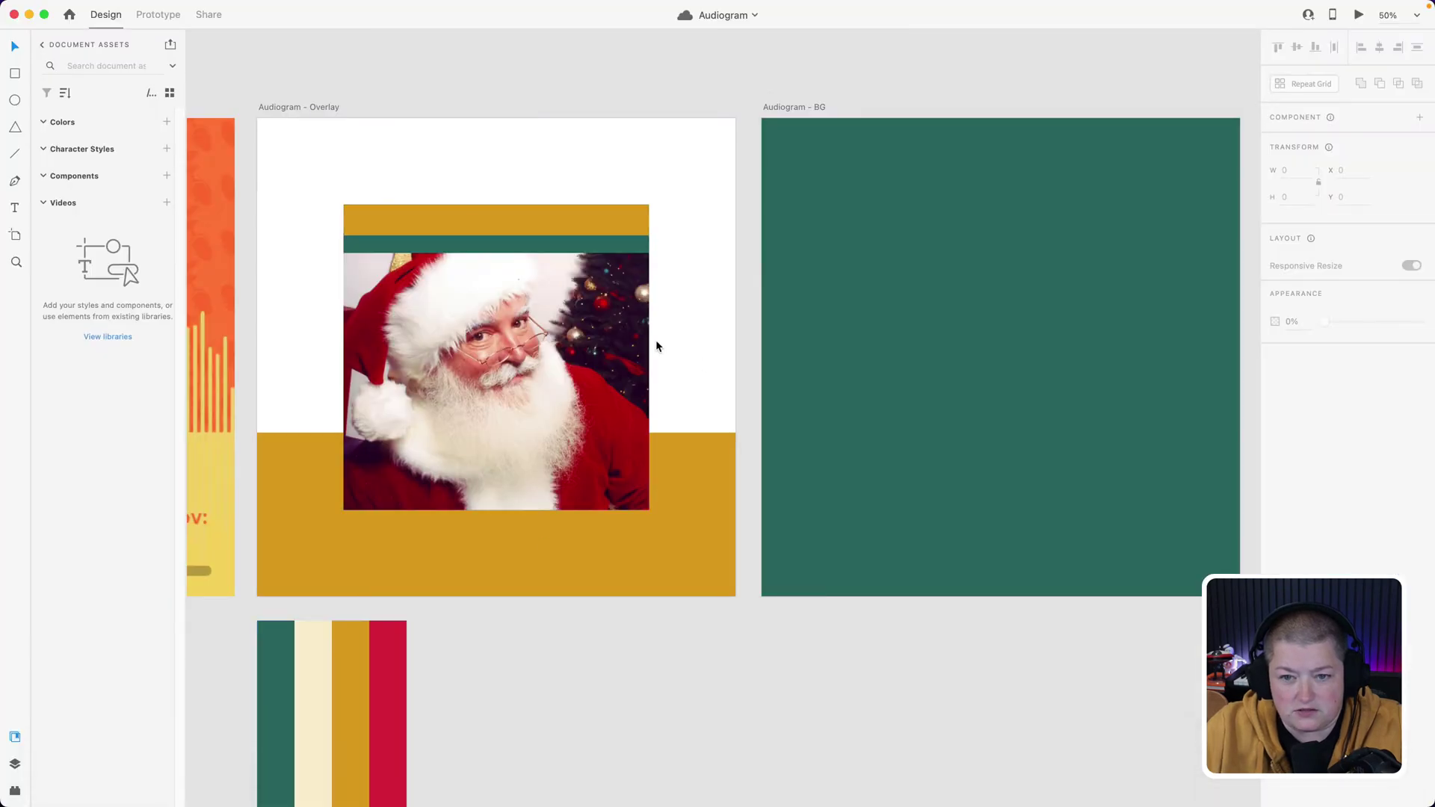
# - Import the downloaded holly file from Downloads, move it onto the Audiogram - BG artboard, and scale it to about 61 × 72
pyautogui.click(64, 774)
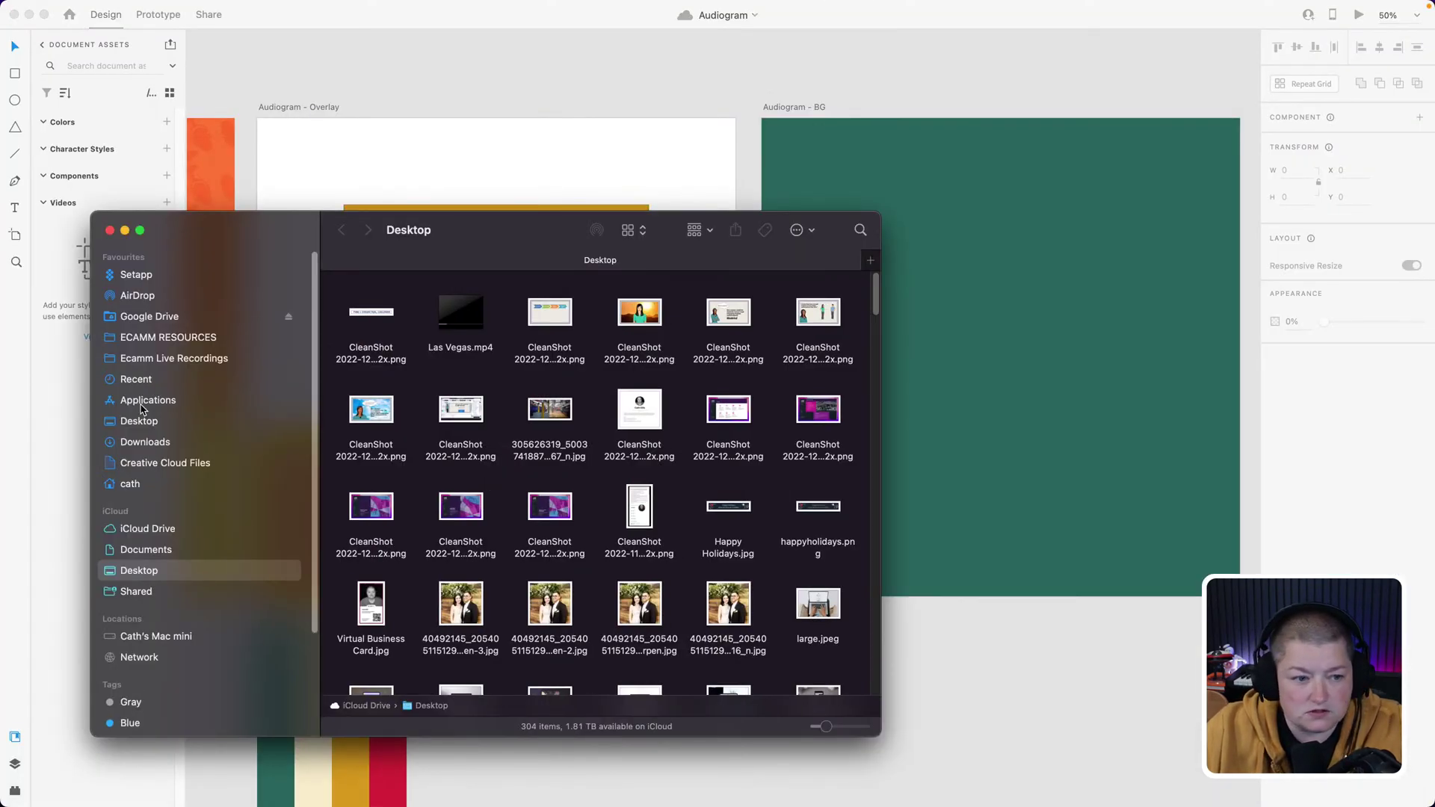
pyautogui.click(144, 440)
pyautogui.moveTo(368, 310); pyautogui.dragTo(1060, 671)
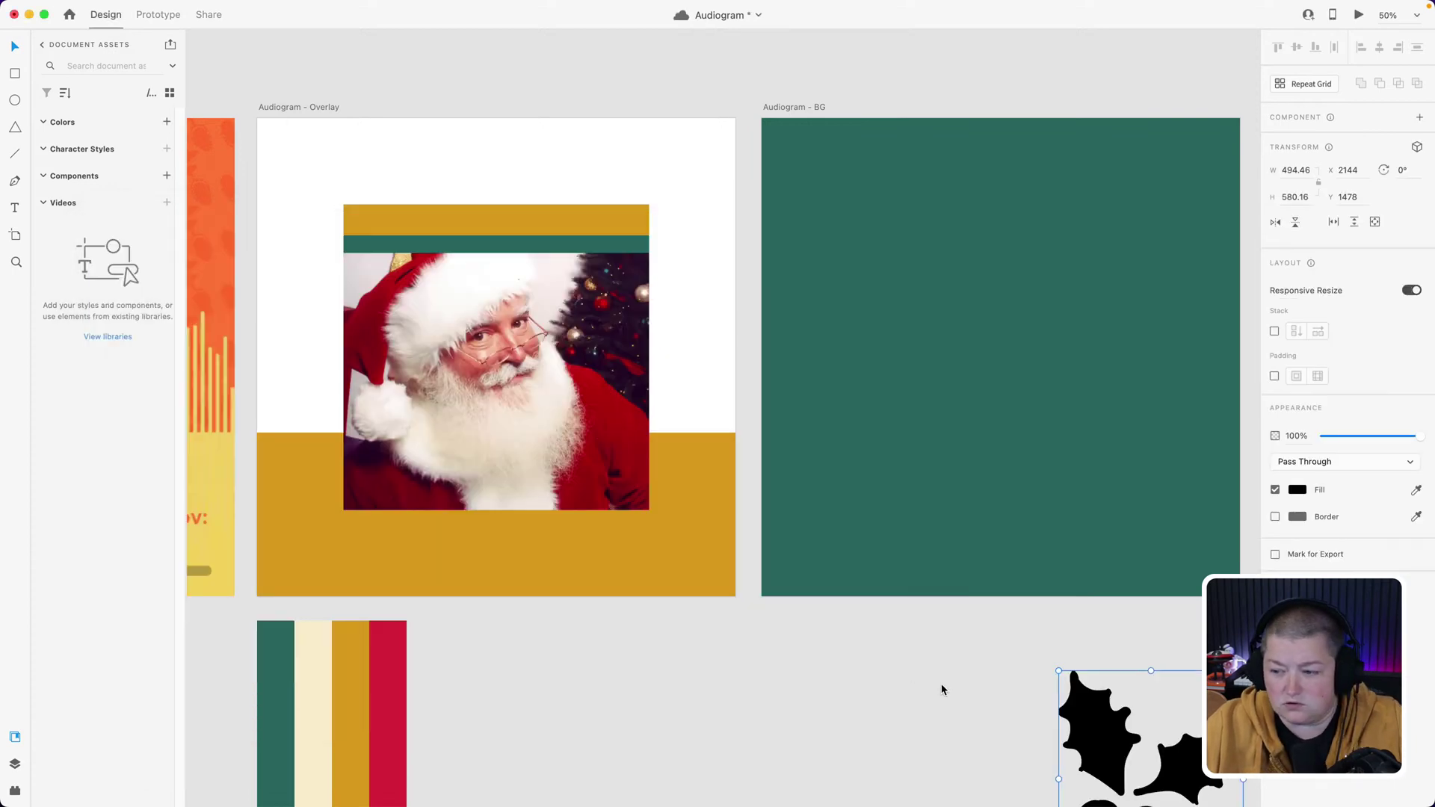
pyautogui.moveTo(942, 685); pyautogui.dragTo(737, 670)
pyautogui.moveTo(916, 689); pyautogui.dragTo(745, 378)
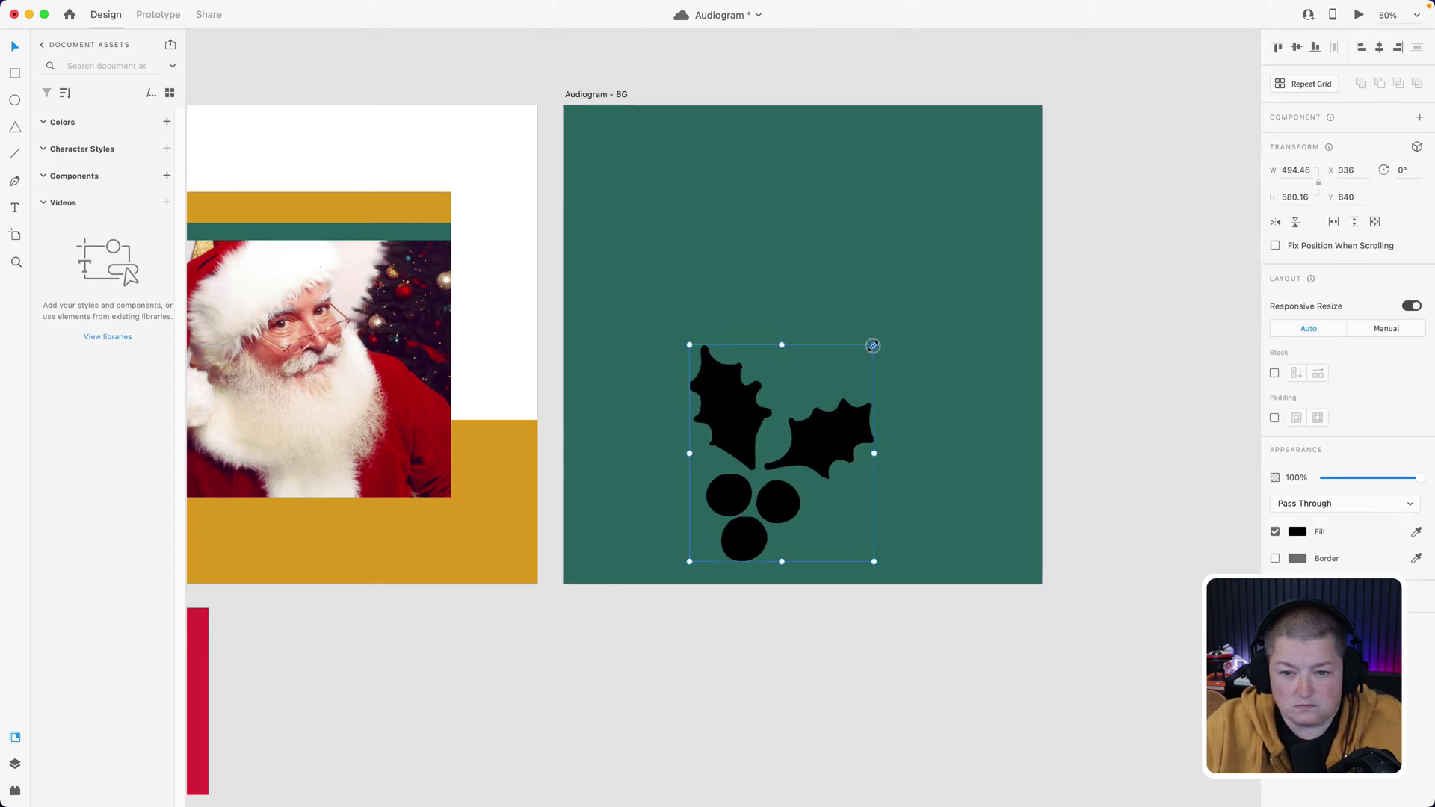
pyautogui.moveTo(873, 346); pyautogui.dragTo(753, 533)
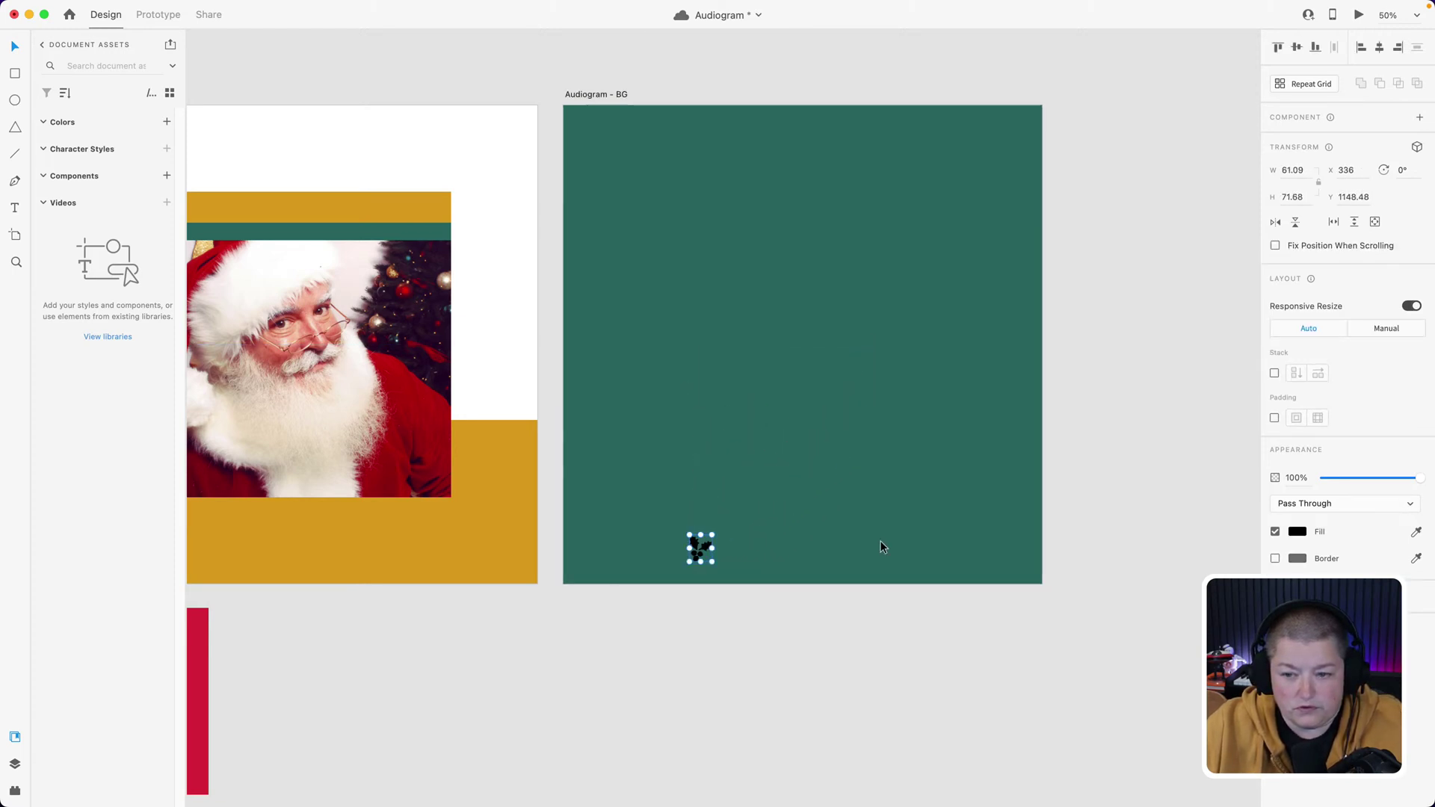
# - Fill the holly icon with a slightly darker shade of the artboard's green, keeping its opacity at 100%
pyautogui.click(1417, 532)
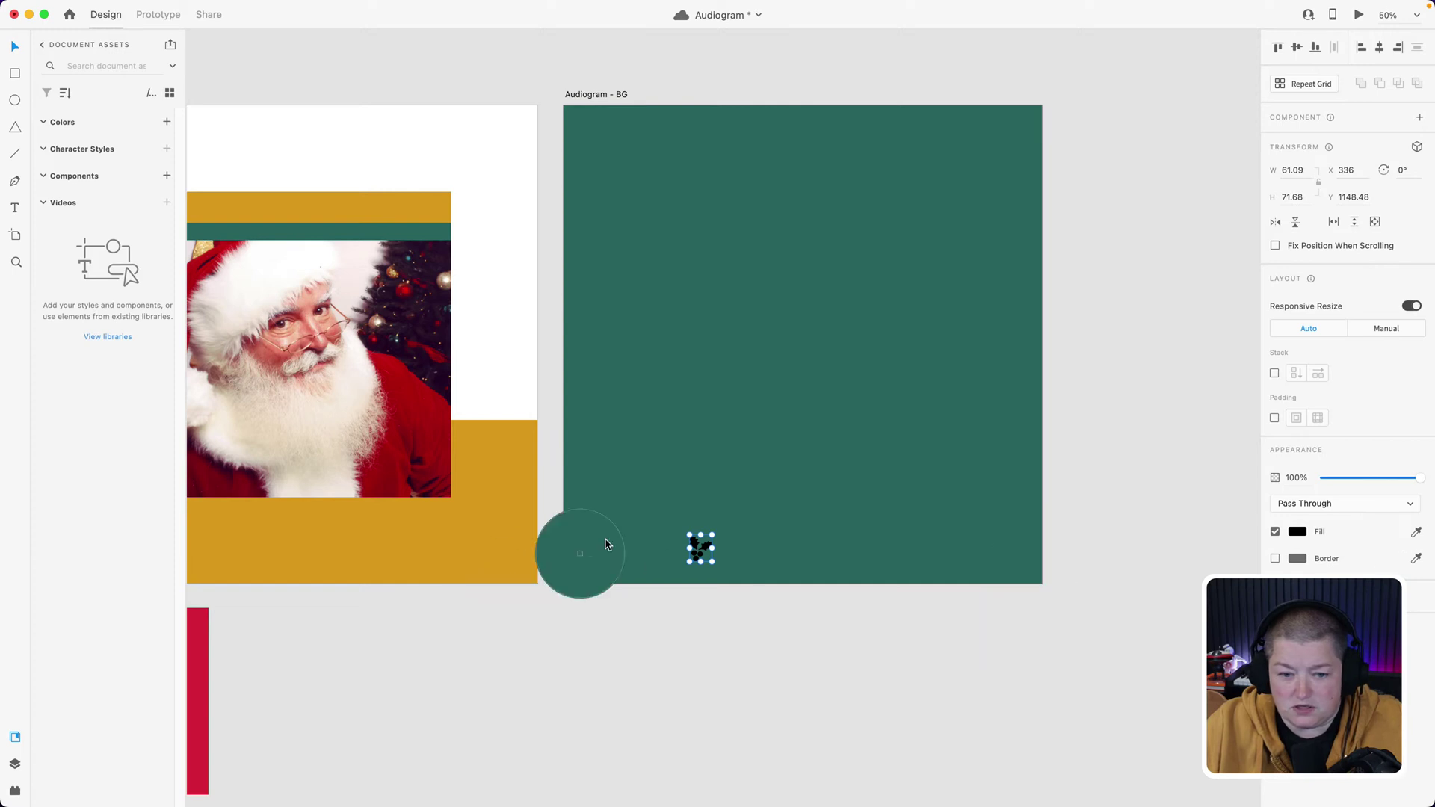
pyautogui.click(639, 504)
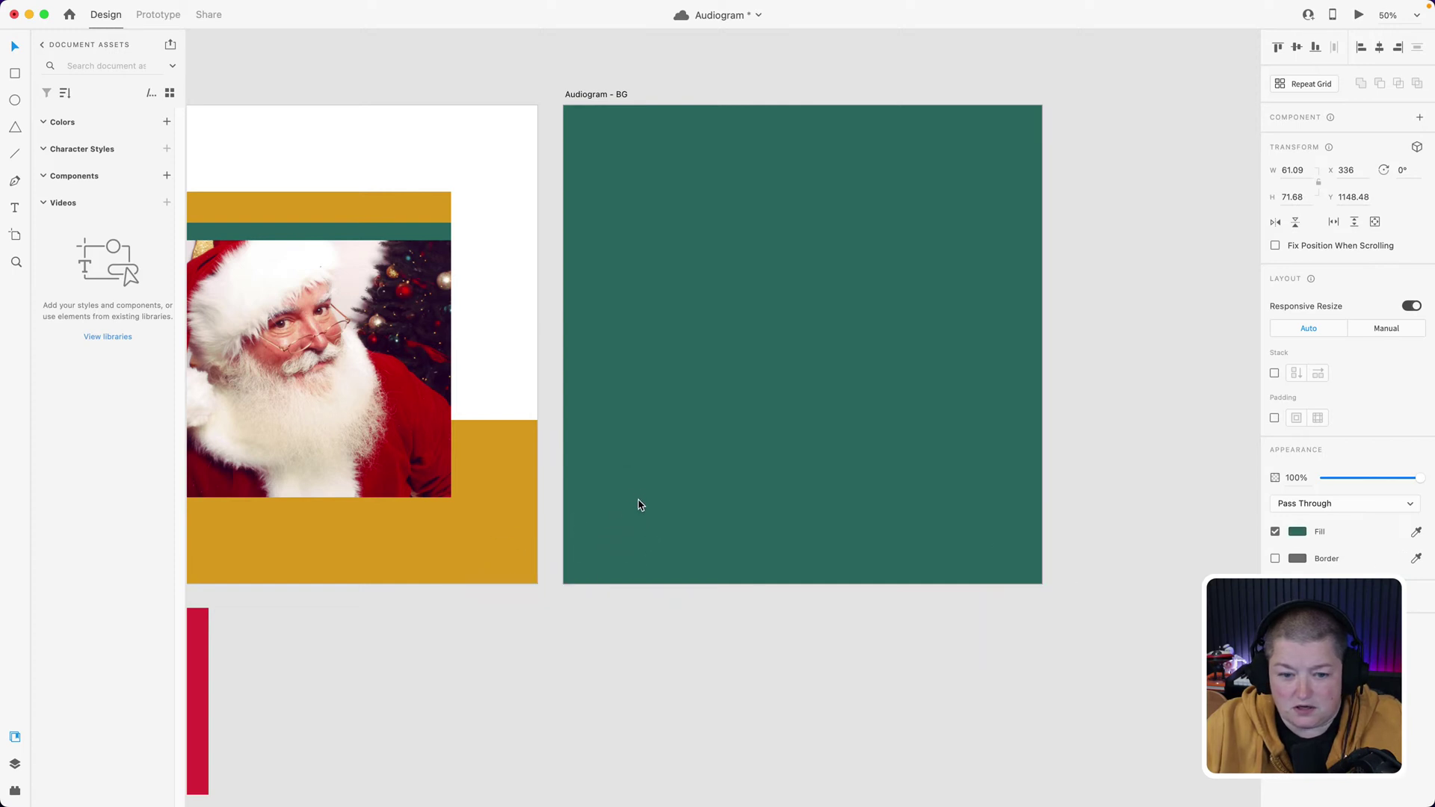
pyautogui.click(1296, 532)
pyautogui.click(1372, 479)
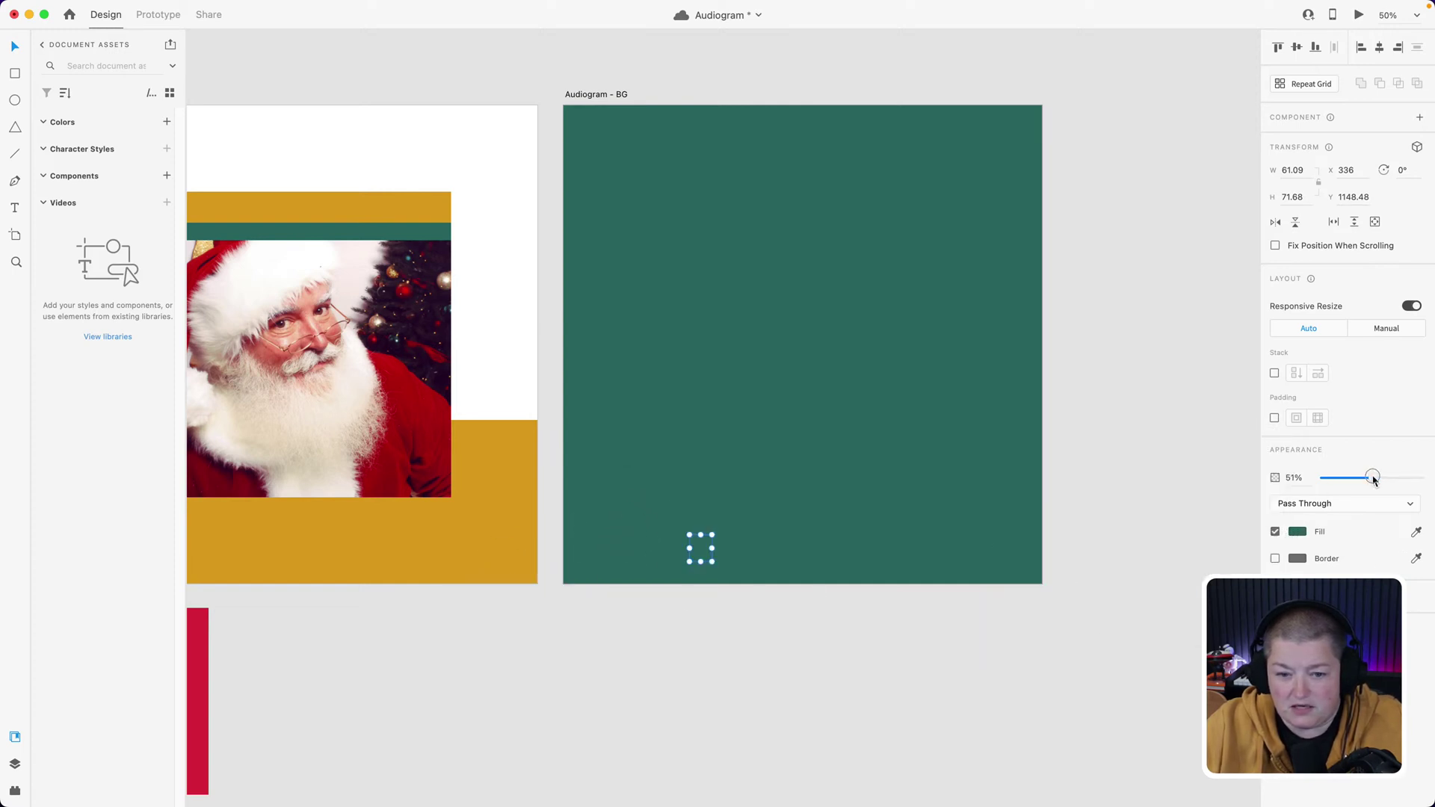
pyautogui.moveTo(1373, 479); pyautogui.dragTo(1425, 480)
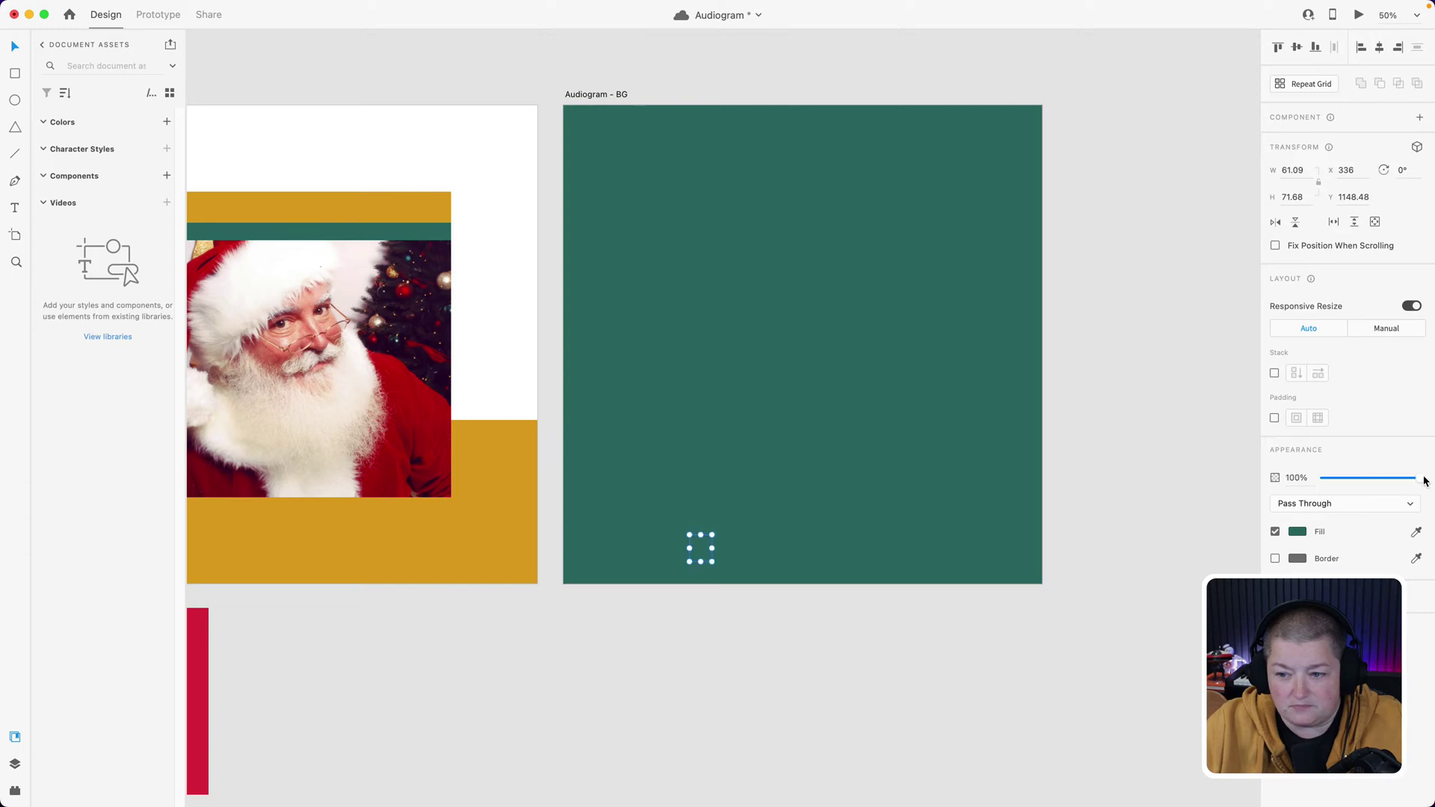
pyautogui.click(1298, 532)
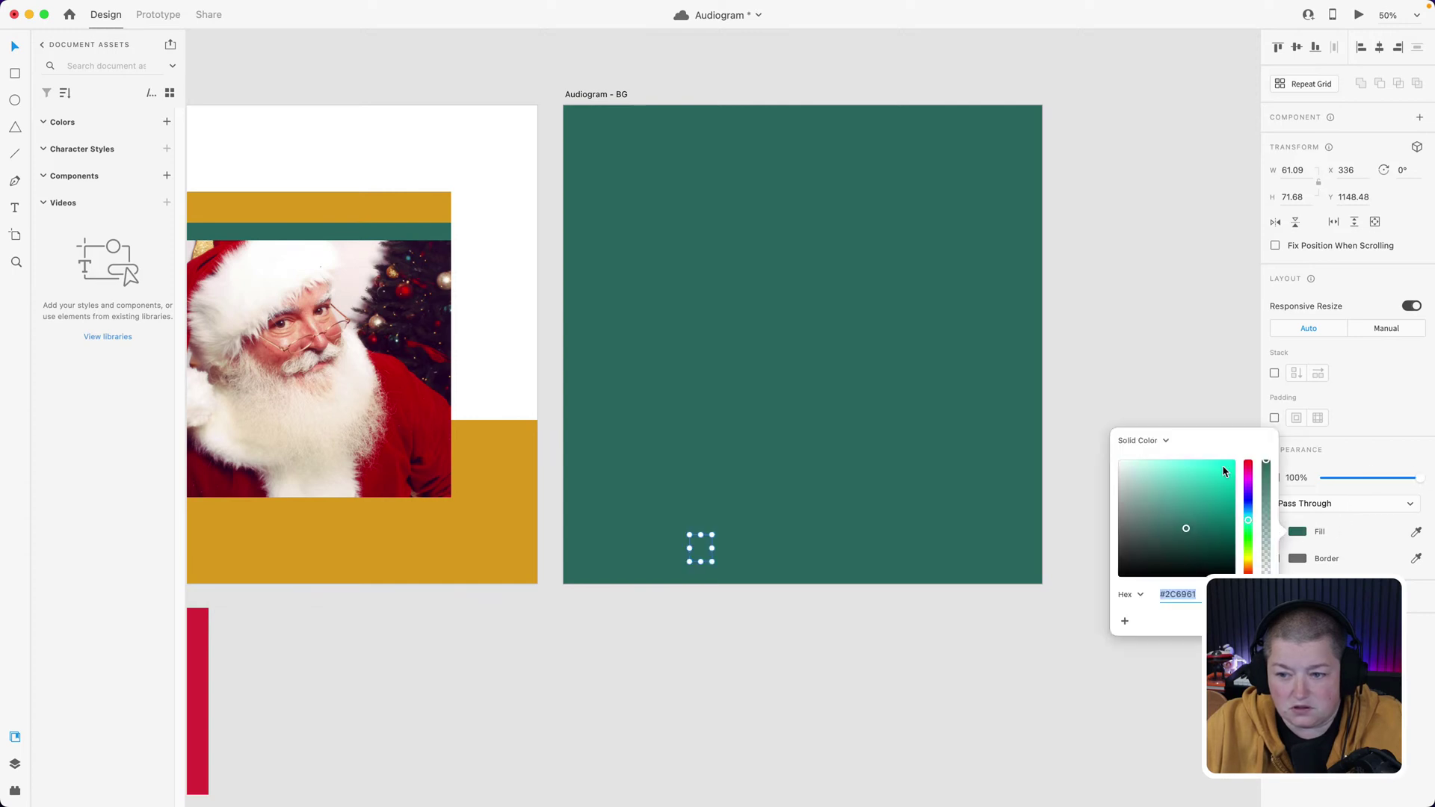
pyautogui.click(1186, 538)
pyautogui.click(626, 647)
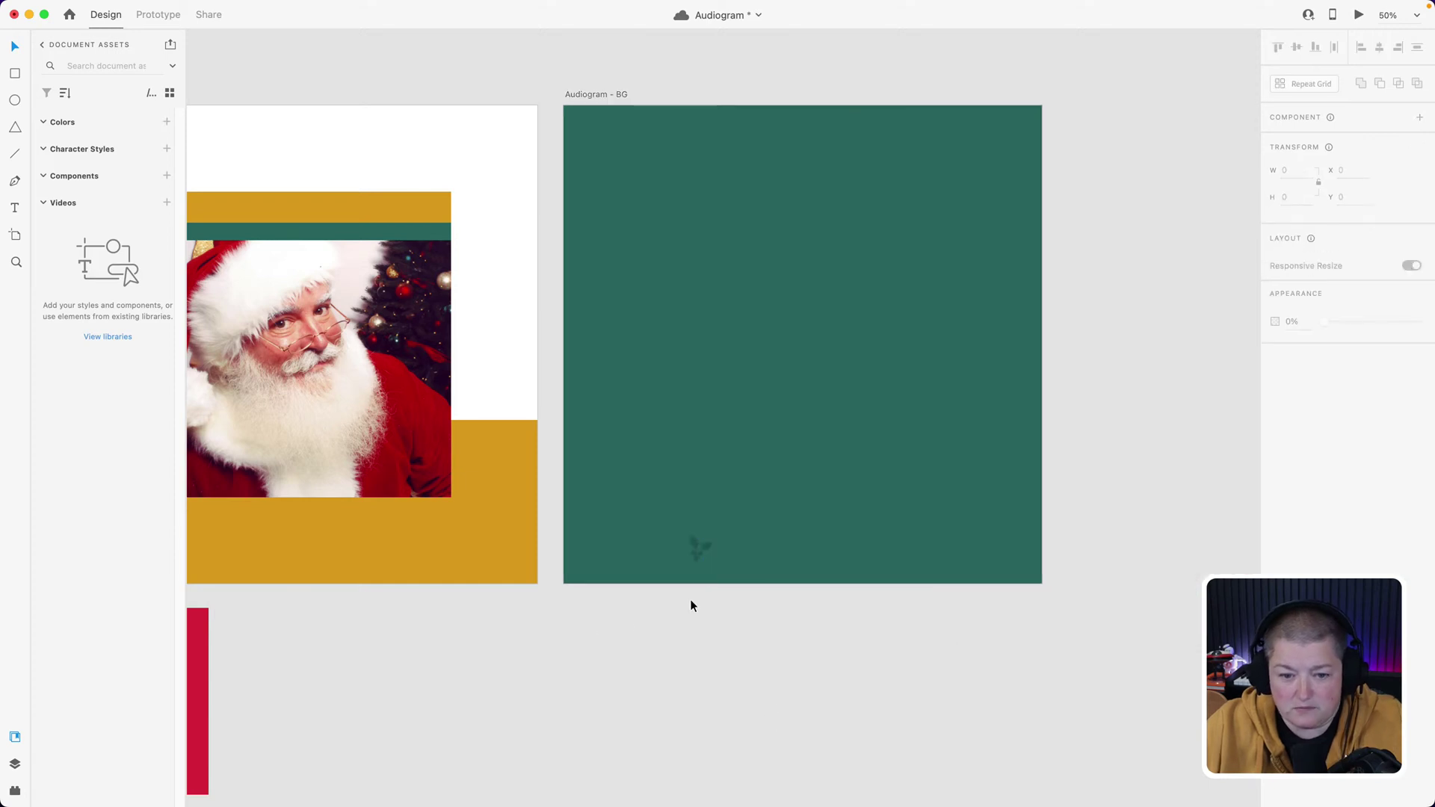
# - Move the holly to the artboard's upper-left corner at about X 31, Y 34, and place a copy diagonally below and right of it
pyautogui.moveTo(698, 550); pyautogui.dragTo(584, 132)
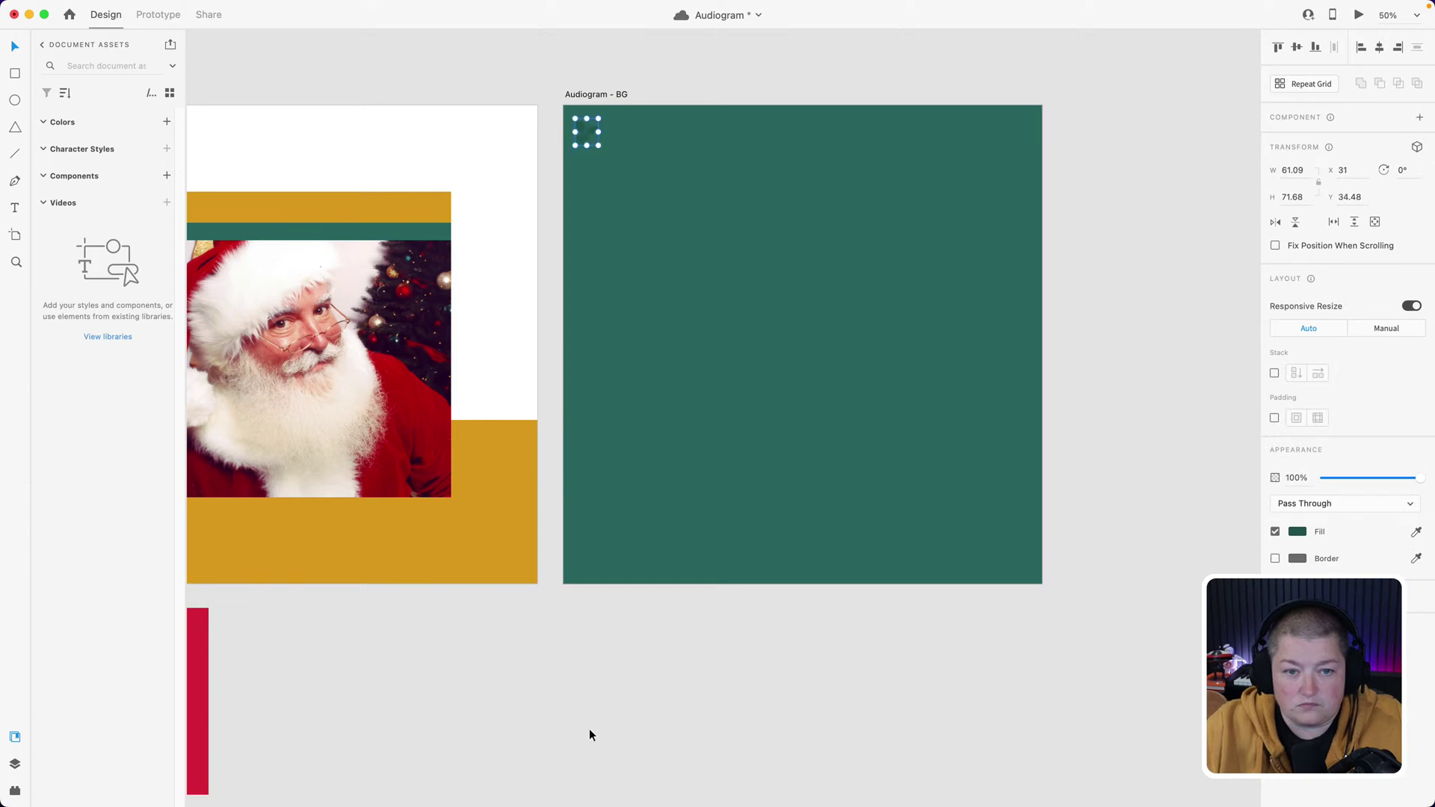
pyautogui.click(590, 733)
pyautogui.moveTo(590, 733); pyautogui.dragTo(507, 753)
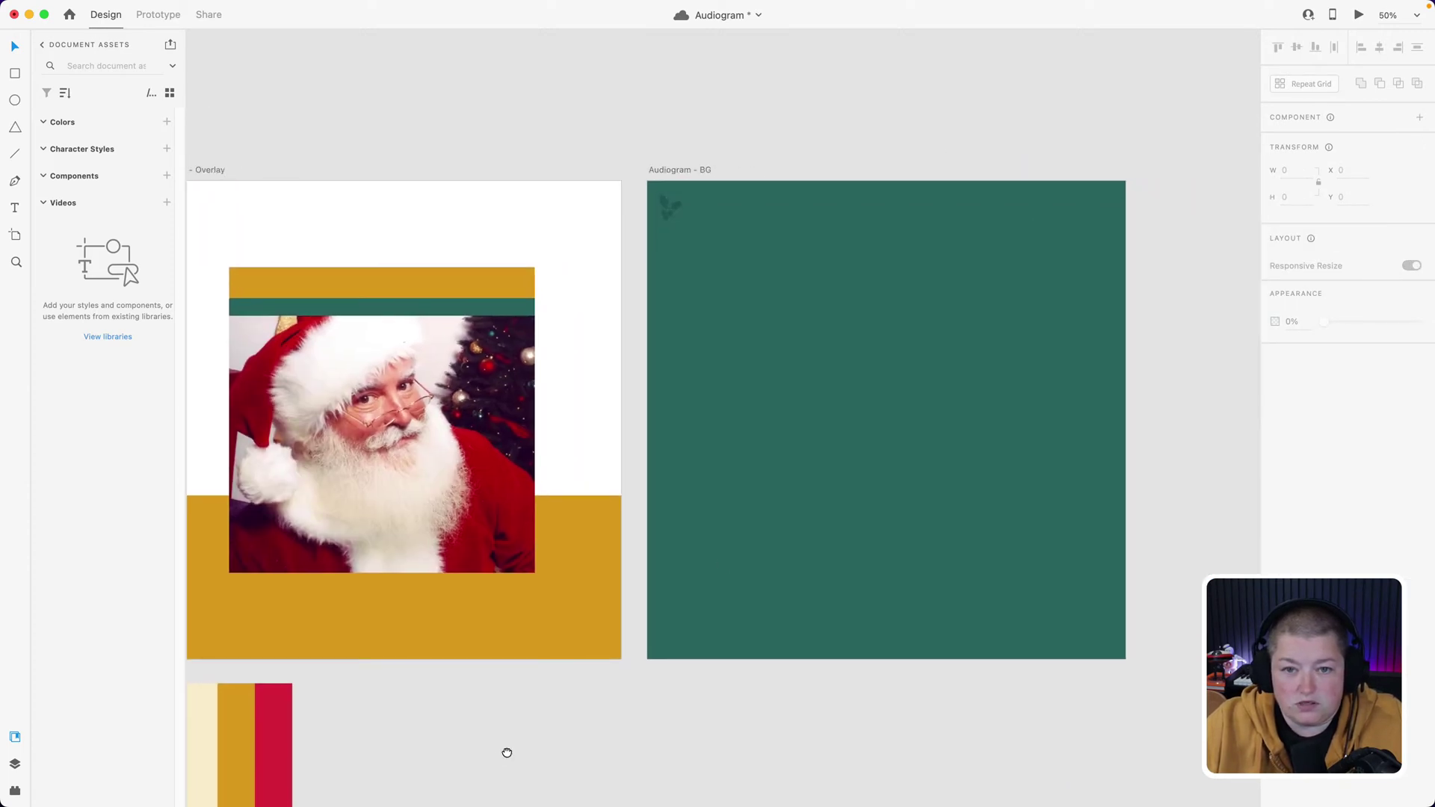
pyautogui.click(671, 210)
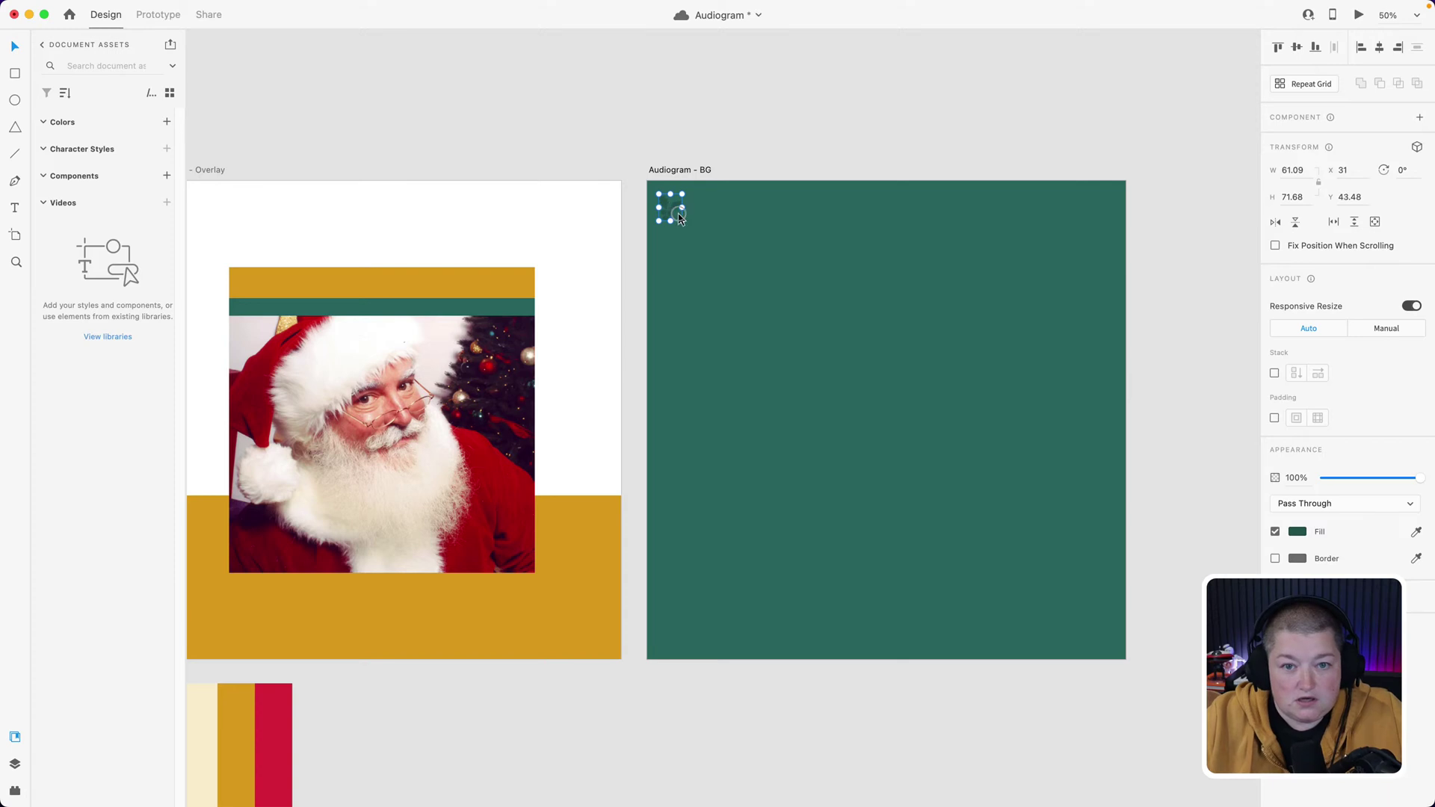
pyautogui.moveTo(680, 217); pyautogui.dragTo(695, 229)
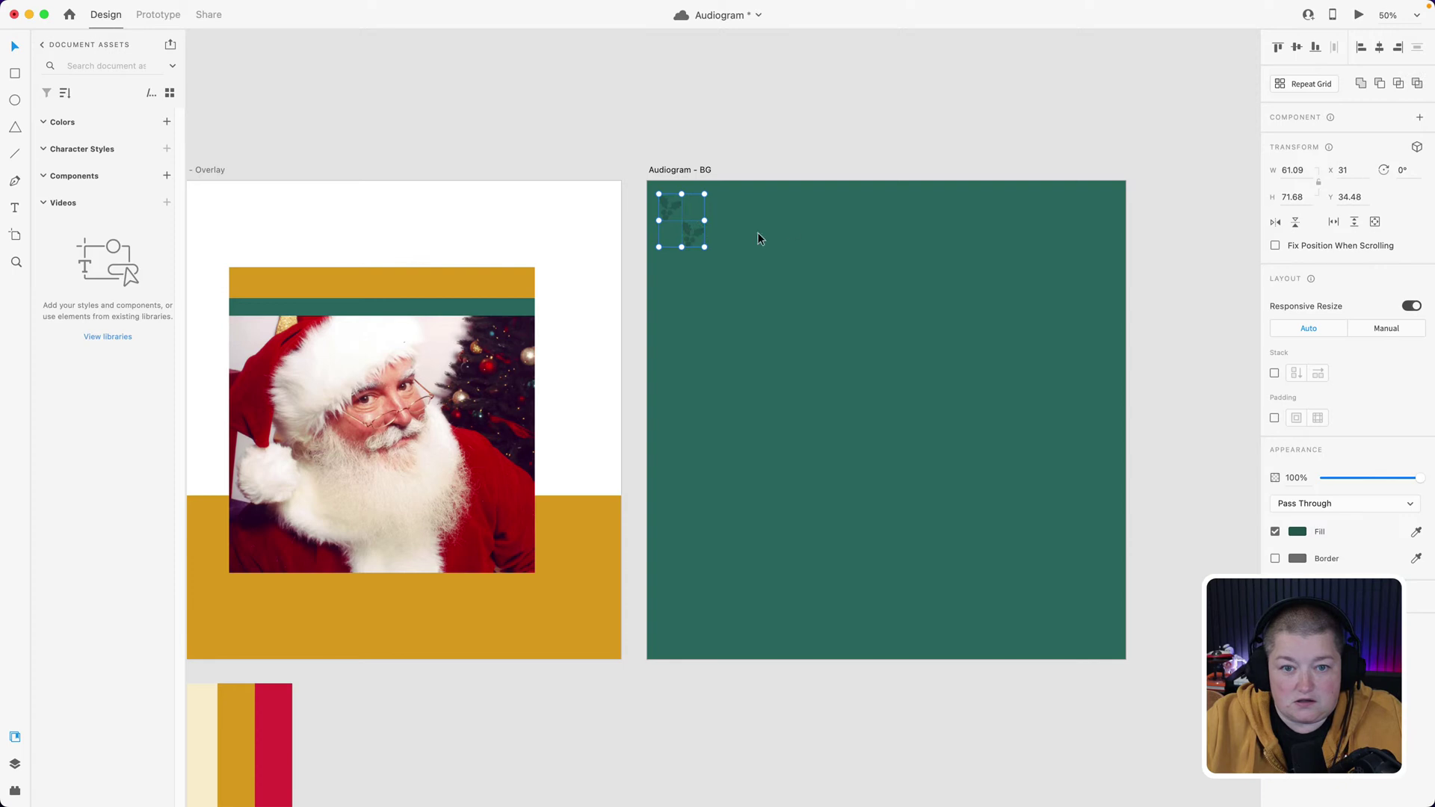
# - Turn the two holly icons into a Repeat Grid and extend it to the right and bottom edges of the BG artboard
pyautogui.click(1312, 88)
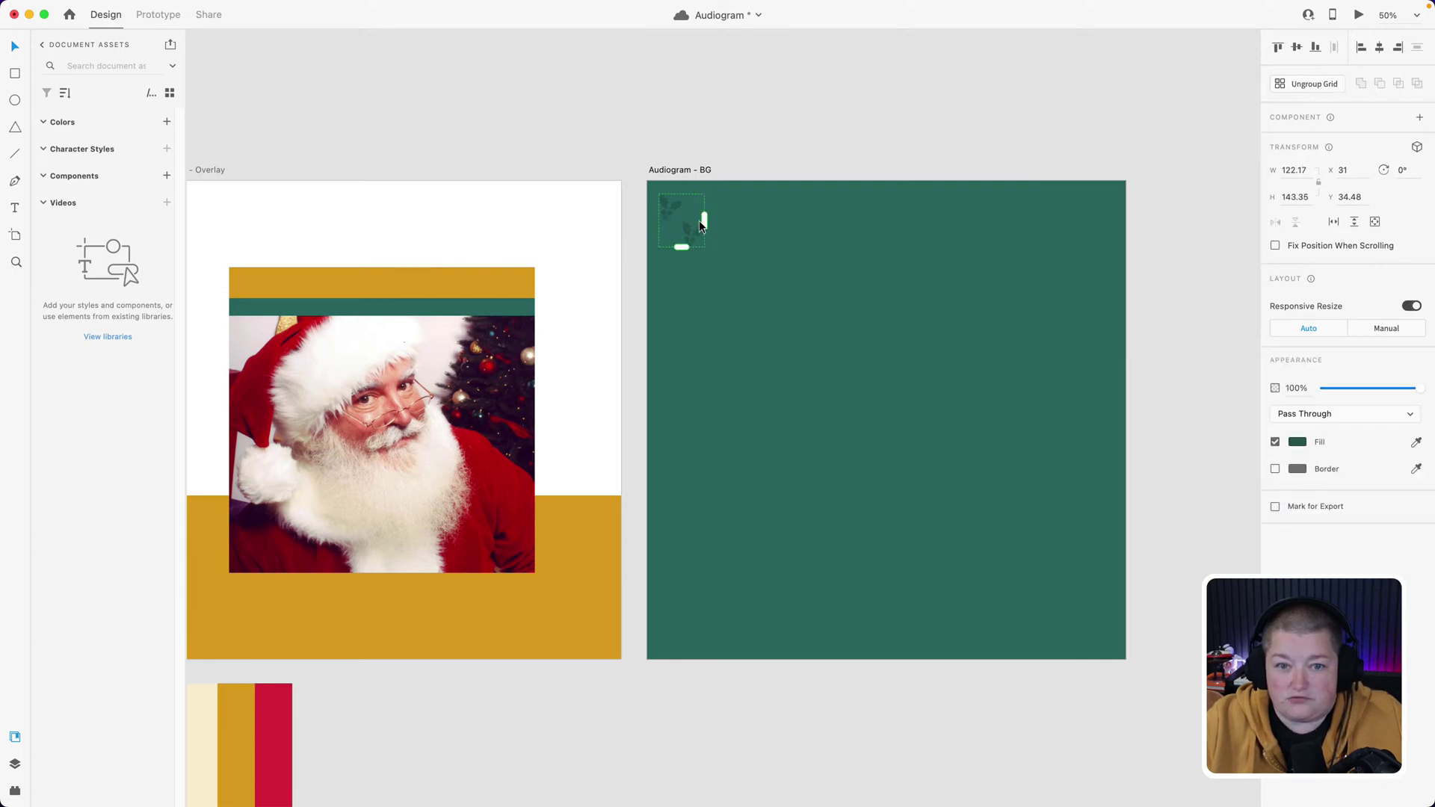
pyautogui.moveTo(706, 220); pyautogui.dragTo(1127, 231)
pyautogui.moveTo(888, 247); pyautogui.dragTo(891, 659)
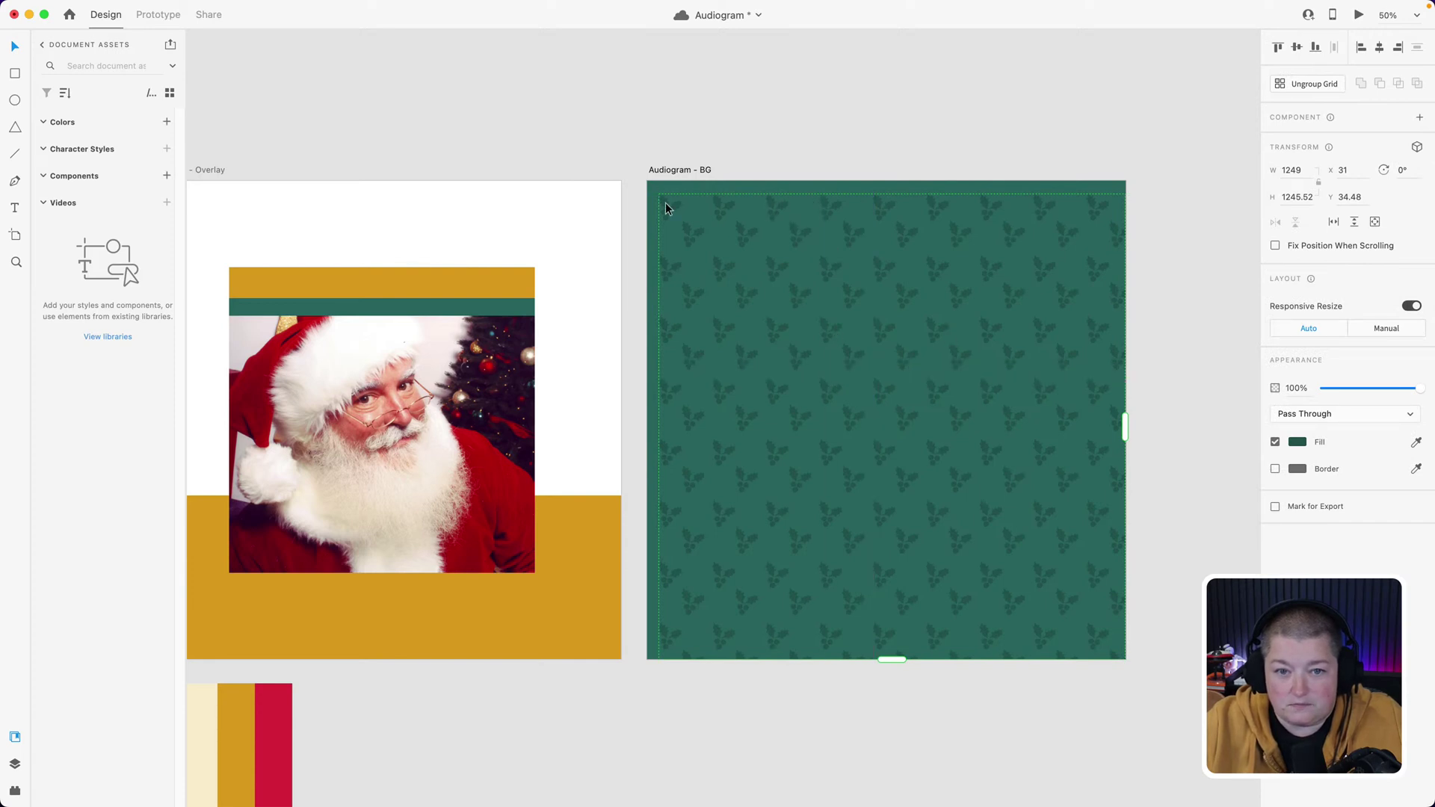
# - Position the holly grid at about X 15.5, Y 17, and adjust its gaps, extending the rows to the artboard's bottom edge
pyautogui.moveTo(668, 208); pyautogui.dragTo(660, 198)
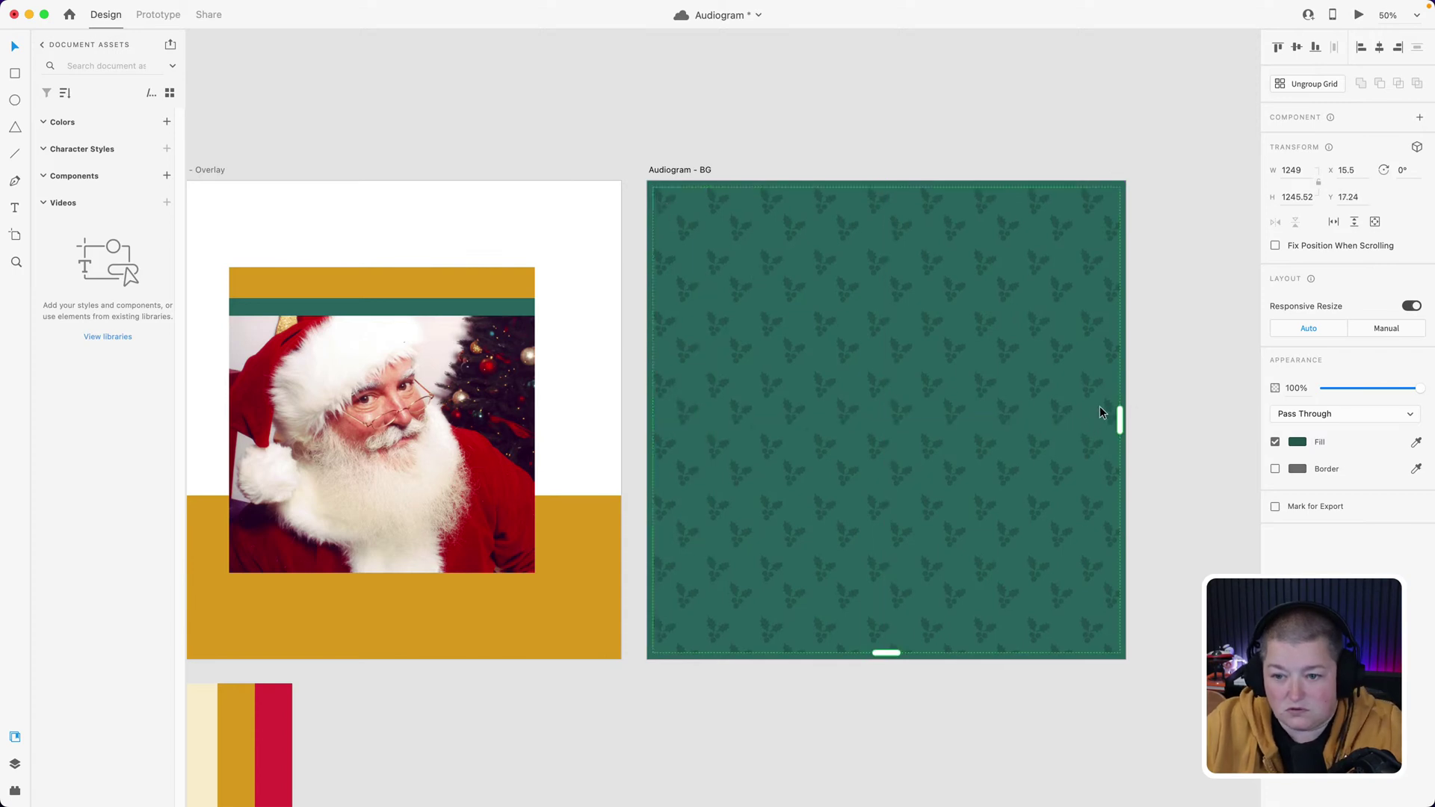
pyautogui.moveTo(1075, 384); pyautogui.dragTo(1069, 418)
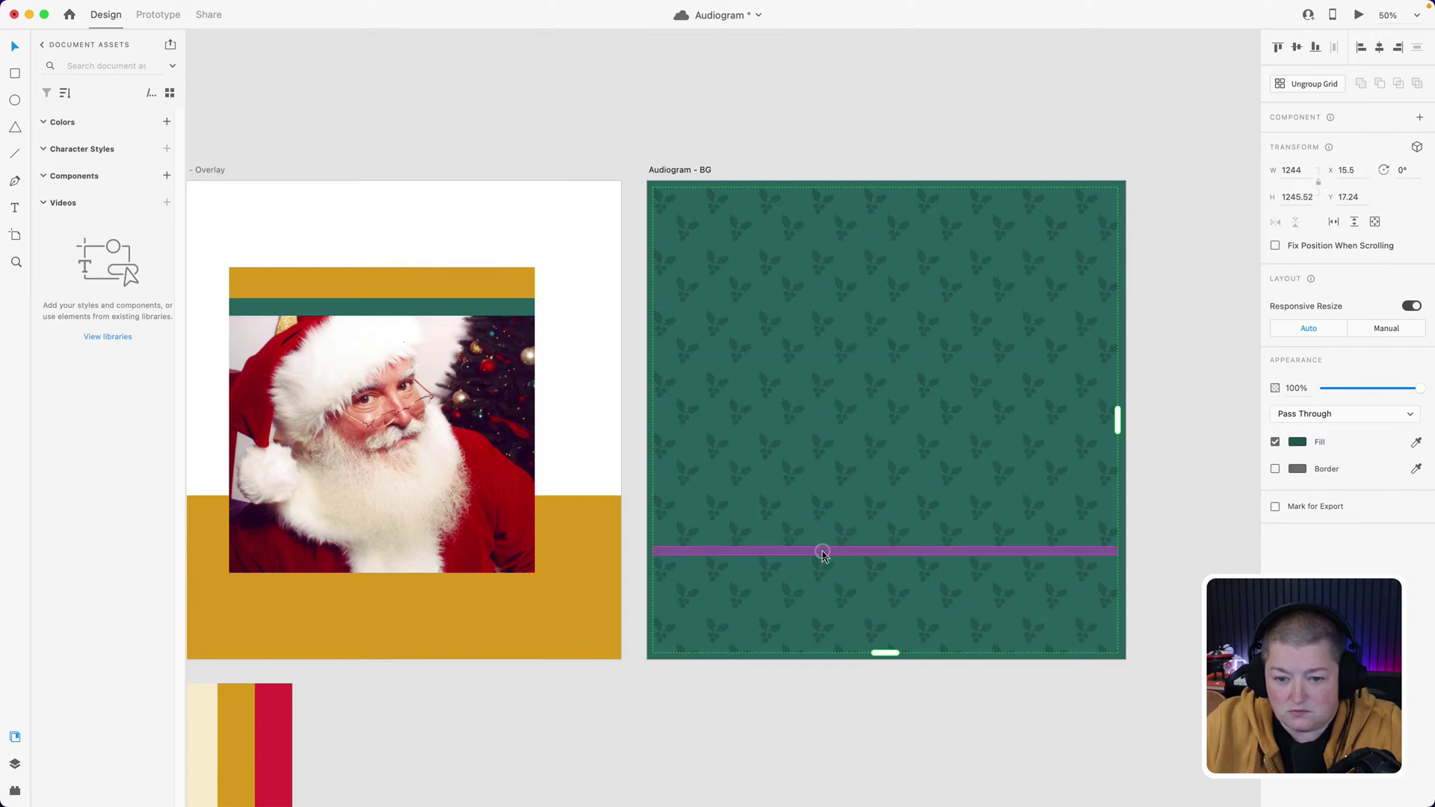
pyautogui.moveTo(821, 553); pyautogui.dragTo(825, 551)
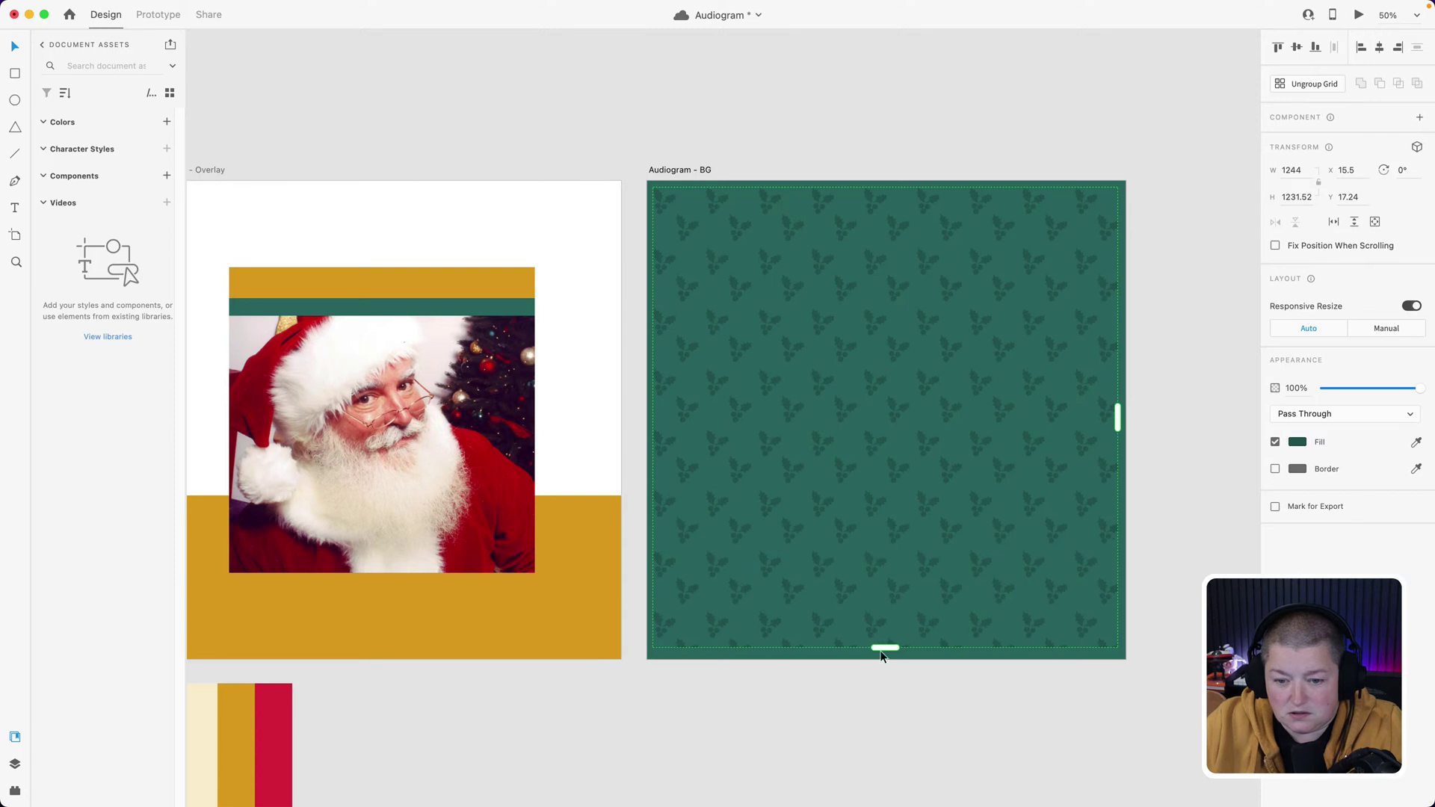
pyautogui.moveTo(885, 648); pyautogui.dragTo(880, 661)
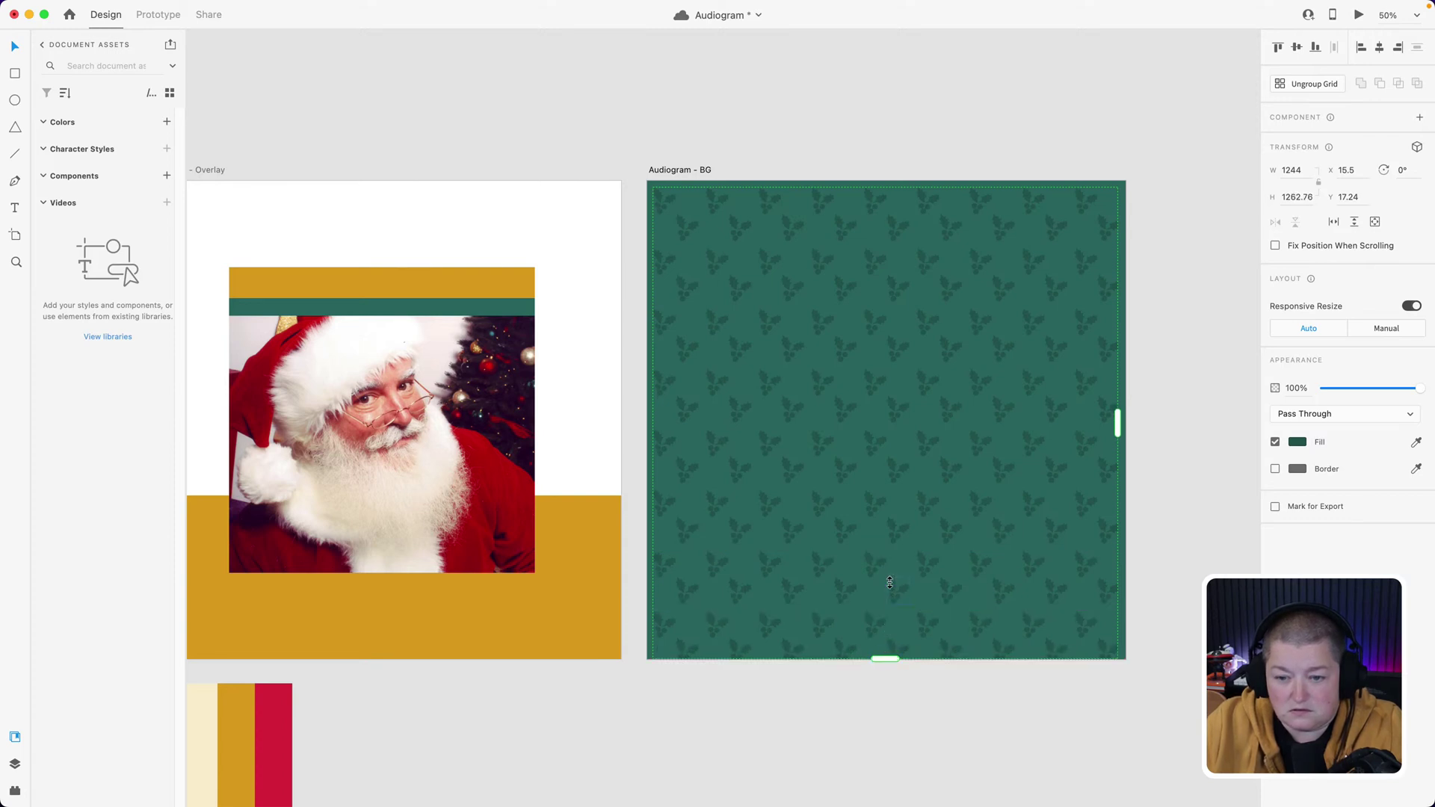
# - Align the holly grid to the artboard's origin at X 0, Y 0 and extend it to 1280 × 1280
pyautogui.moveTo(890, 583); pyautogui.dragTo(884, 576)
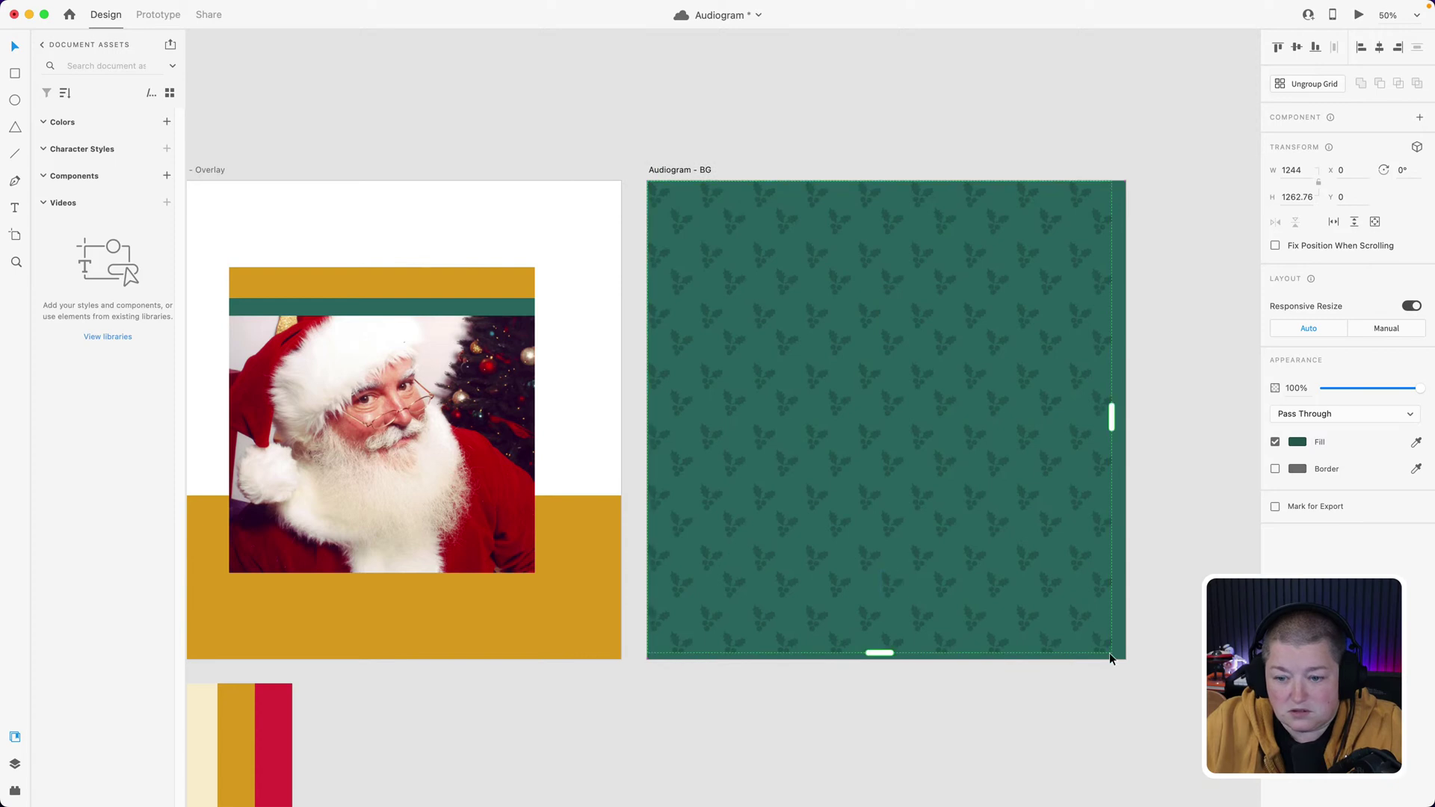
pyautogui.moveTo(1113, 416); pyautogui.dragTo(1124, 415)
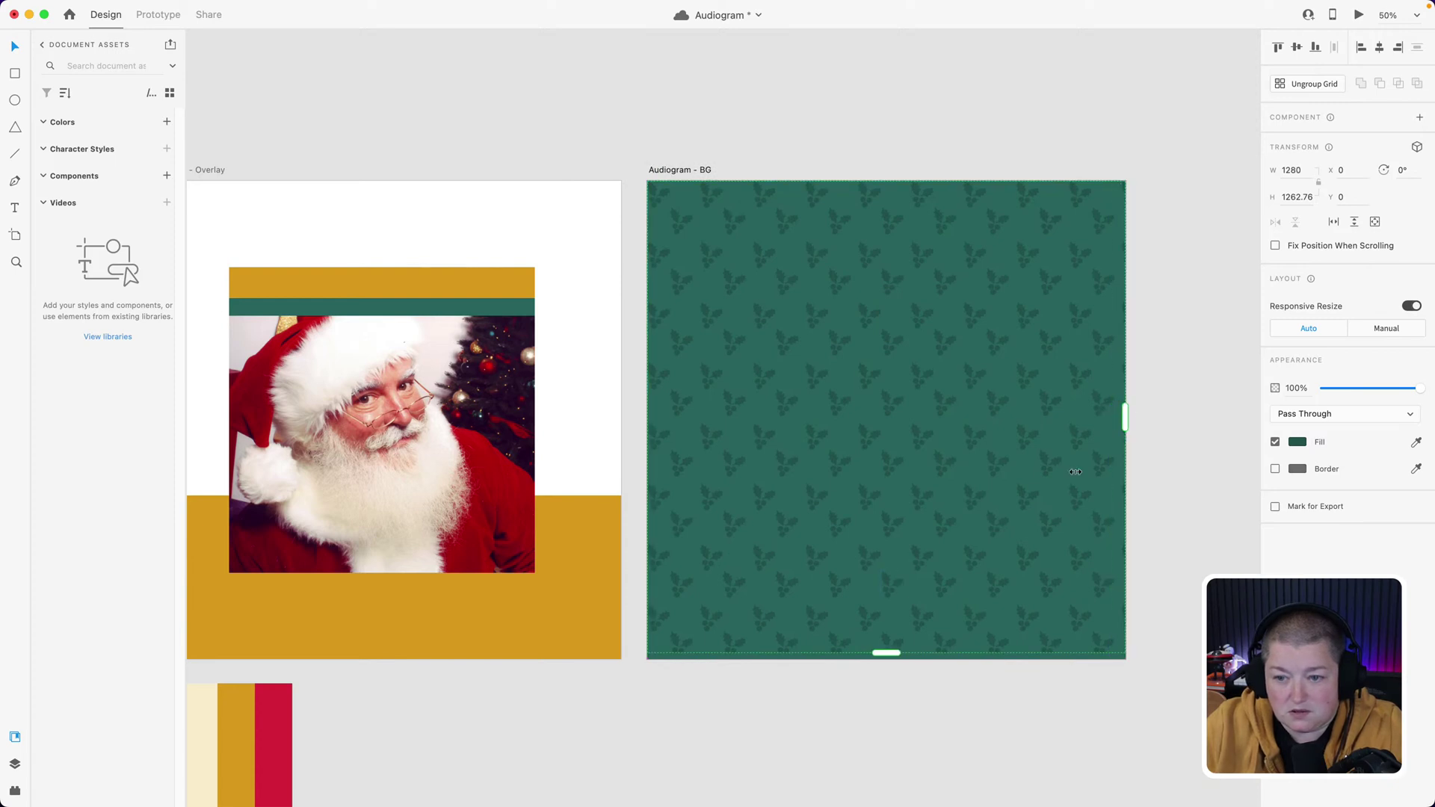
pyautogui.moveTo(885, 655); pyautogui.dragTo(885, 659)
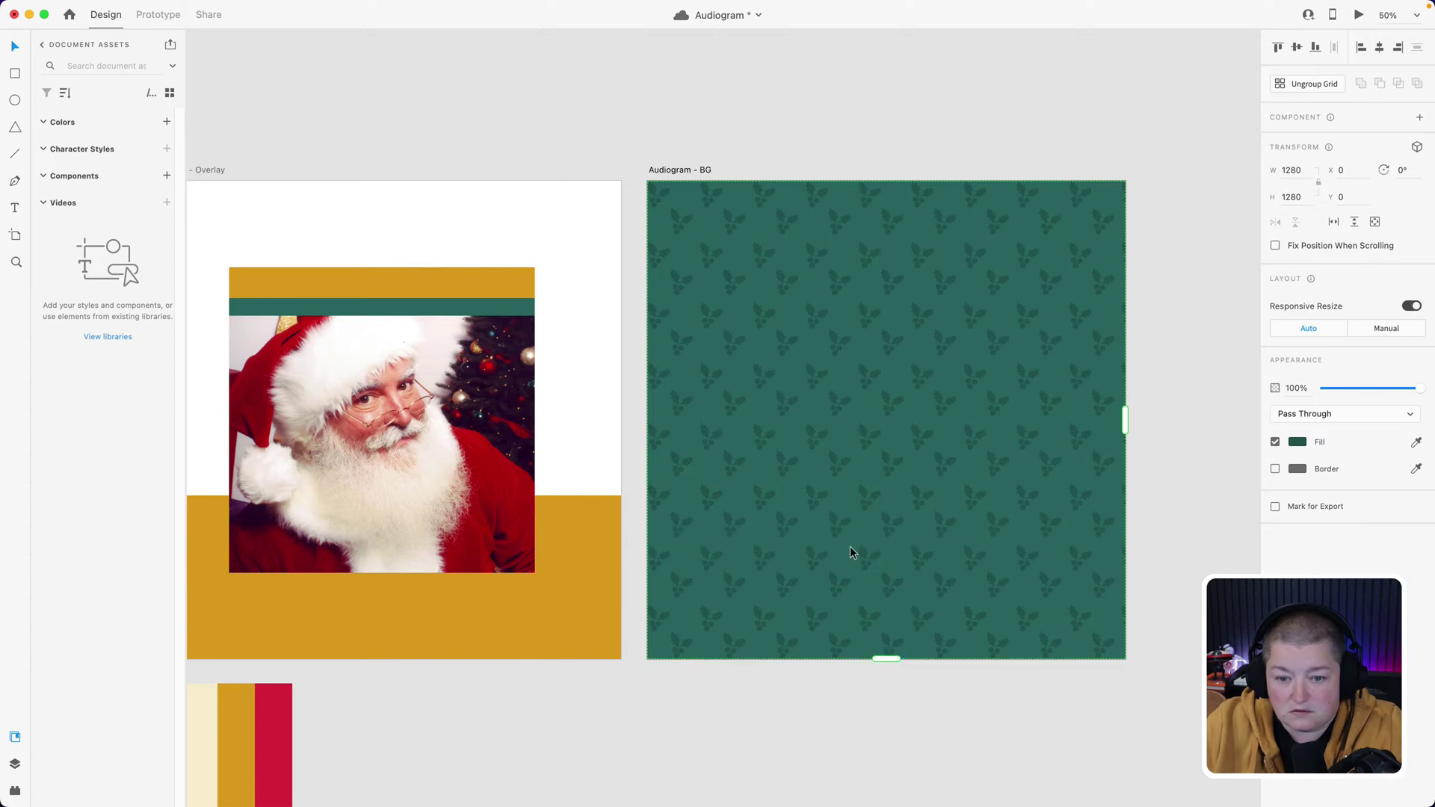
# - Fine-tune the holly grid's row and column gaps, and fit it to the artboard at X 10, Y 7 with a width of 1270
pyautogui.moveTo(850, 541); pyautogui.dragTo(854, 535)
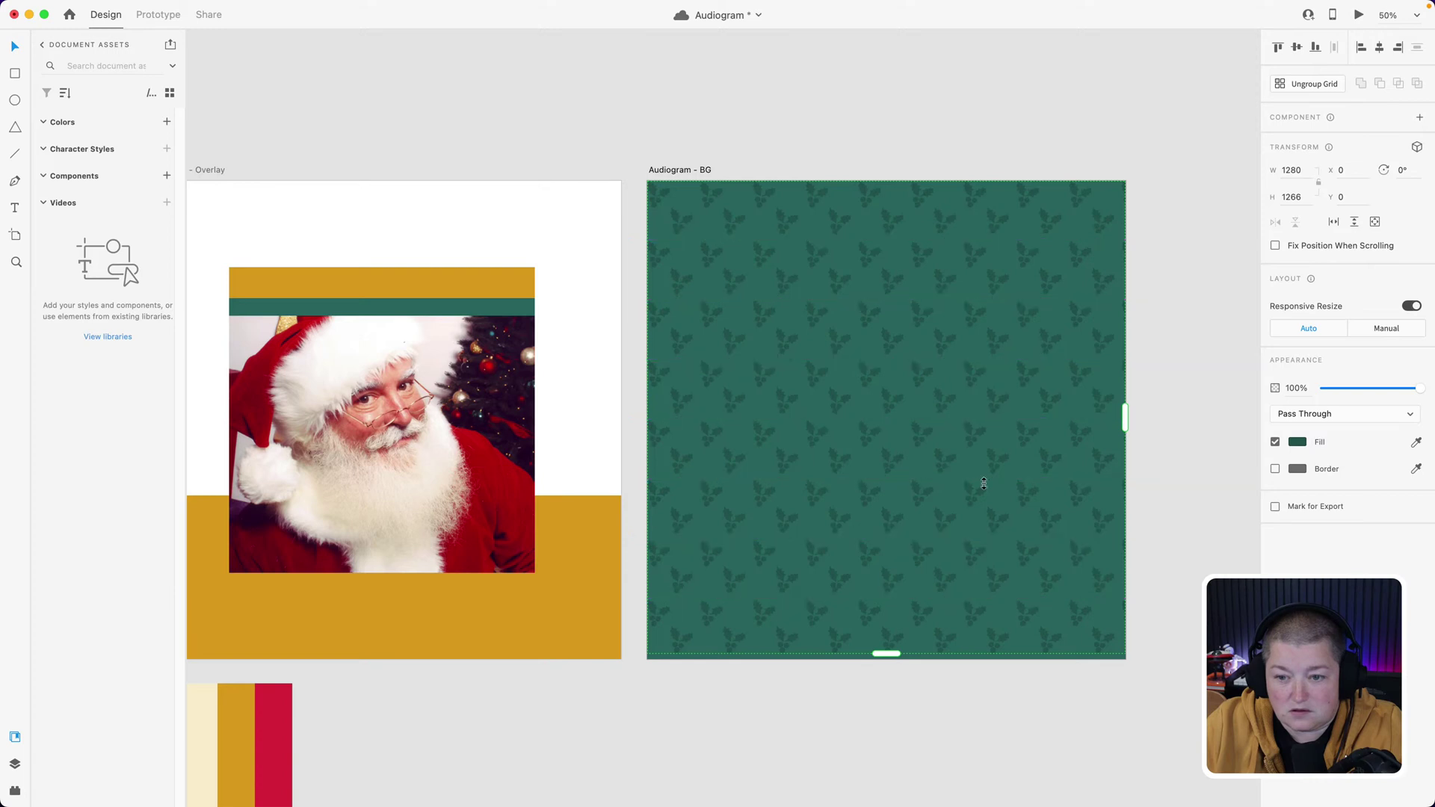
pyautogui.moveTo(1063, 412); pyautogui.dragTo(1065, 413)
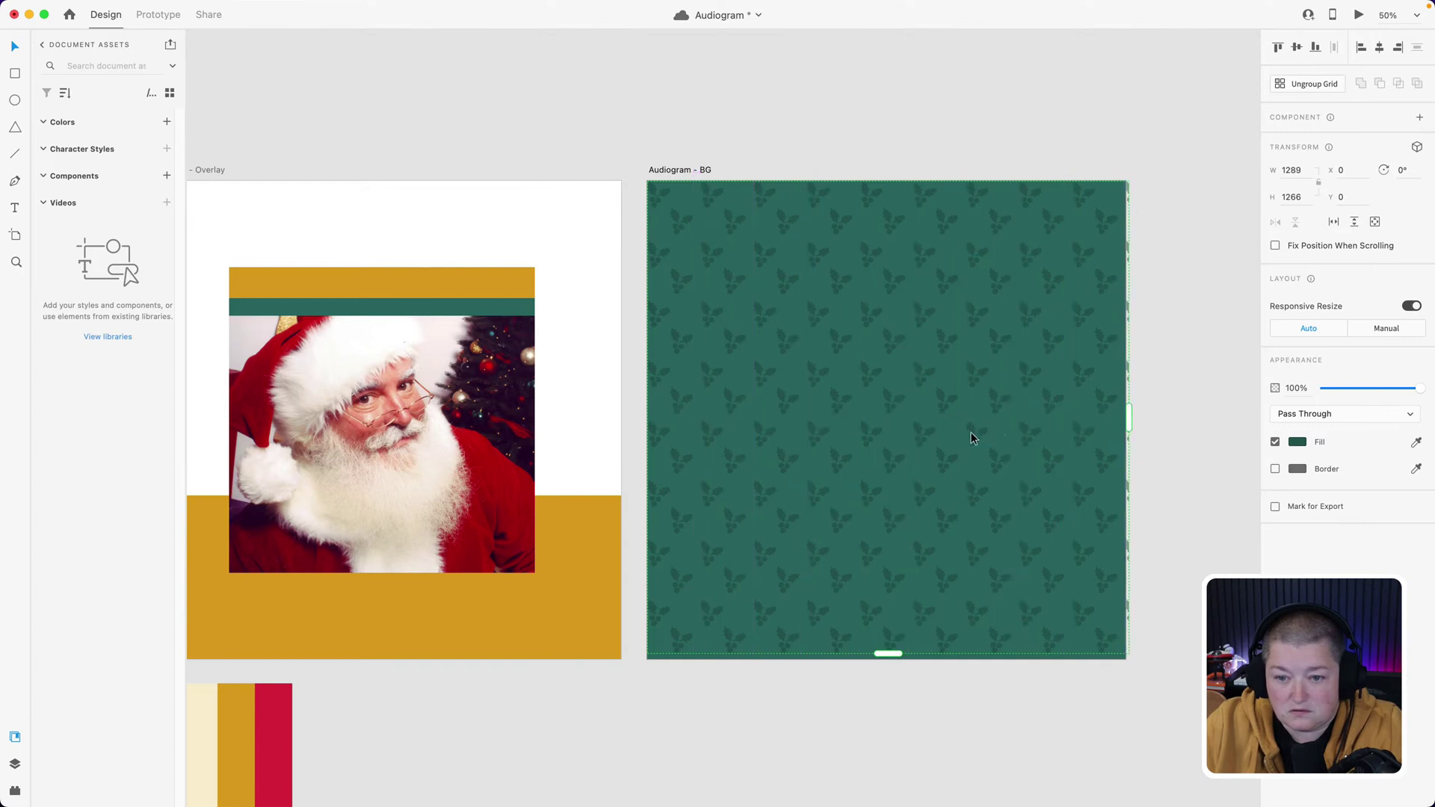
pyautogui.moveTo(657, 202); pyautogui.dragTo(659, 202)
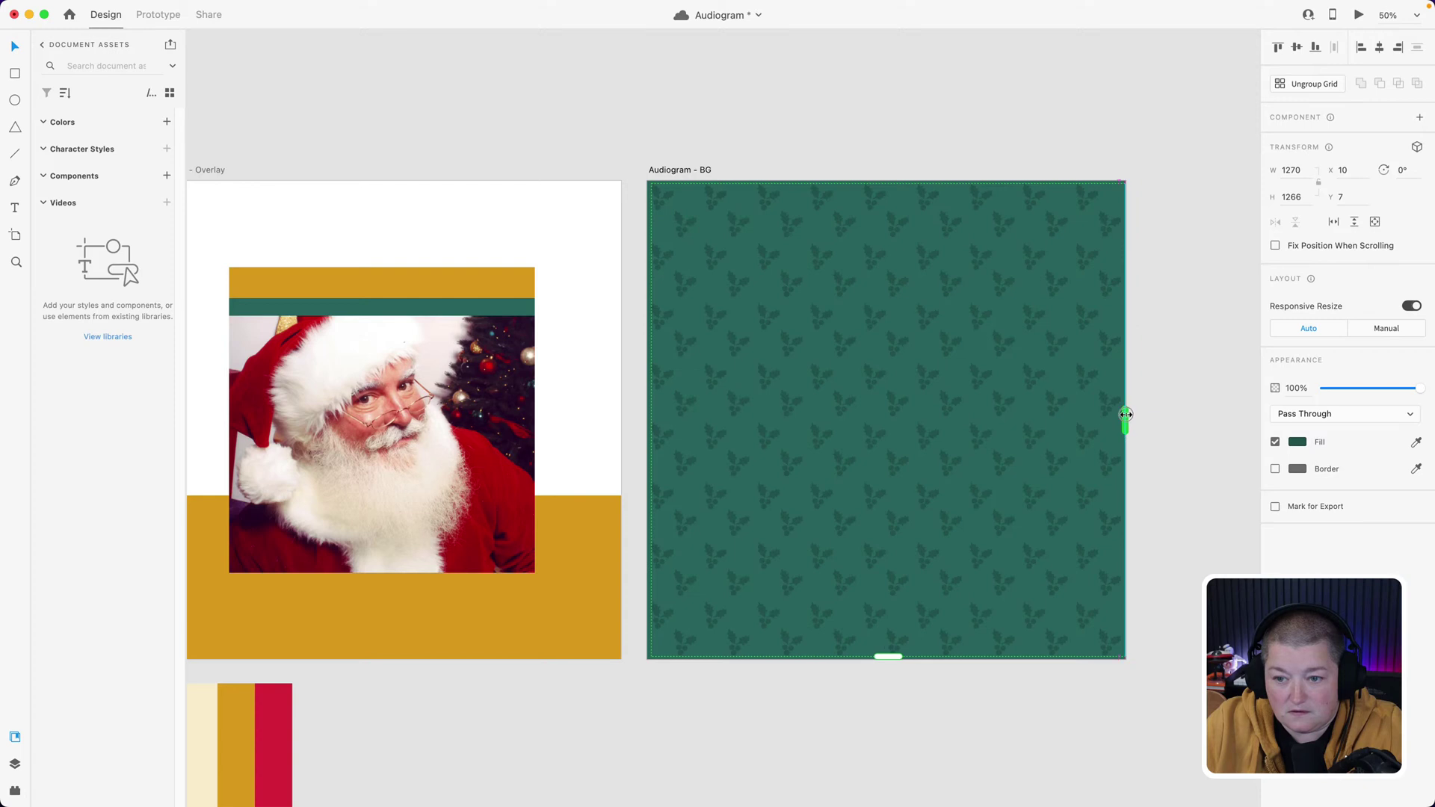
pyautogui.click(1169, 416)
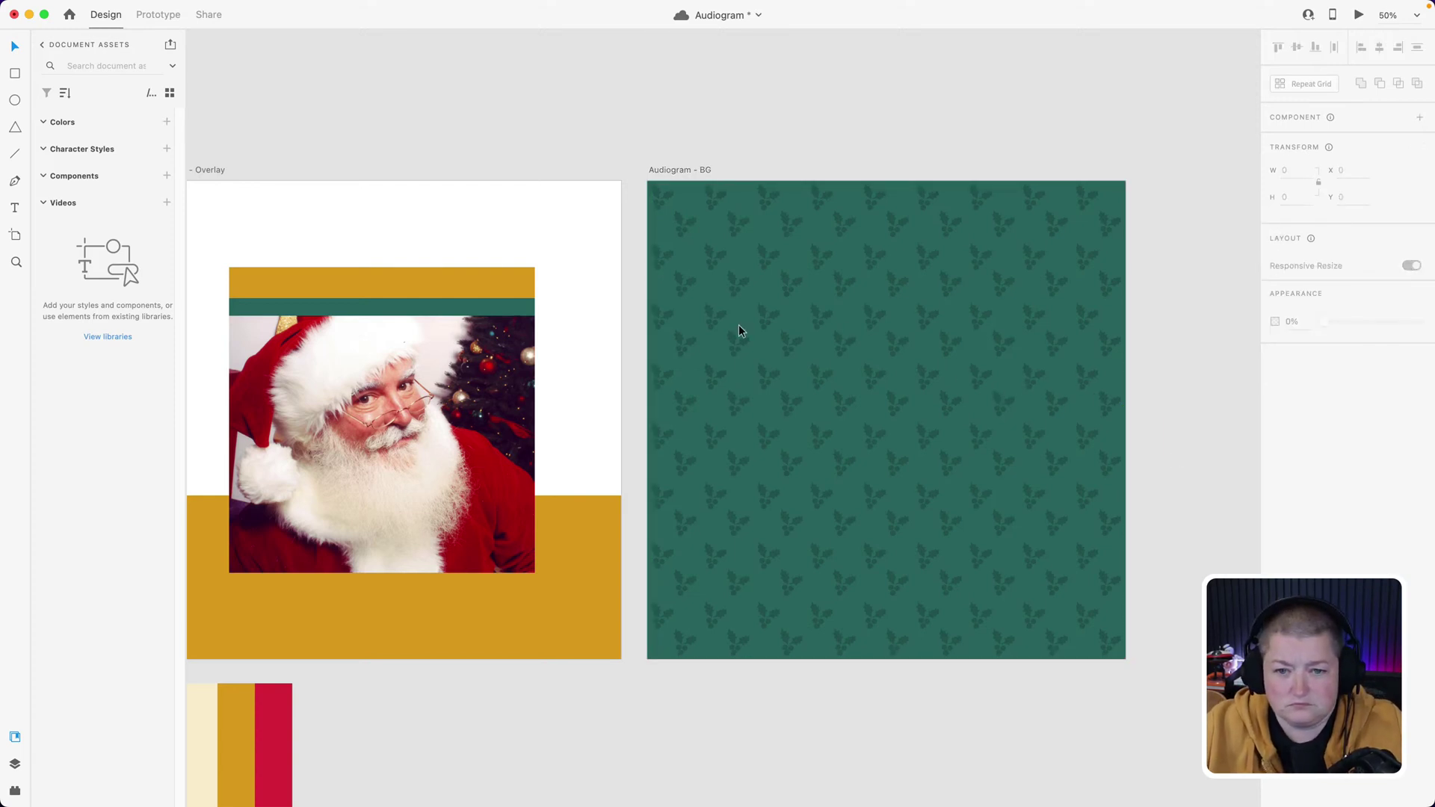
# - Move the lower holly icon inside the BG artboard's repeat grid closer to its neighbour, at X 61.09, Y 54.68
pyautogui.moveTo(477, 756); pyautogui.dragTo(717, 755)
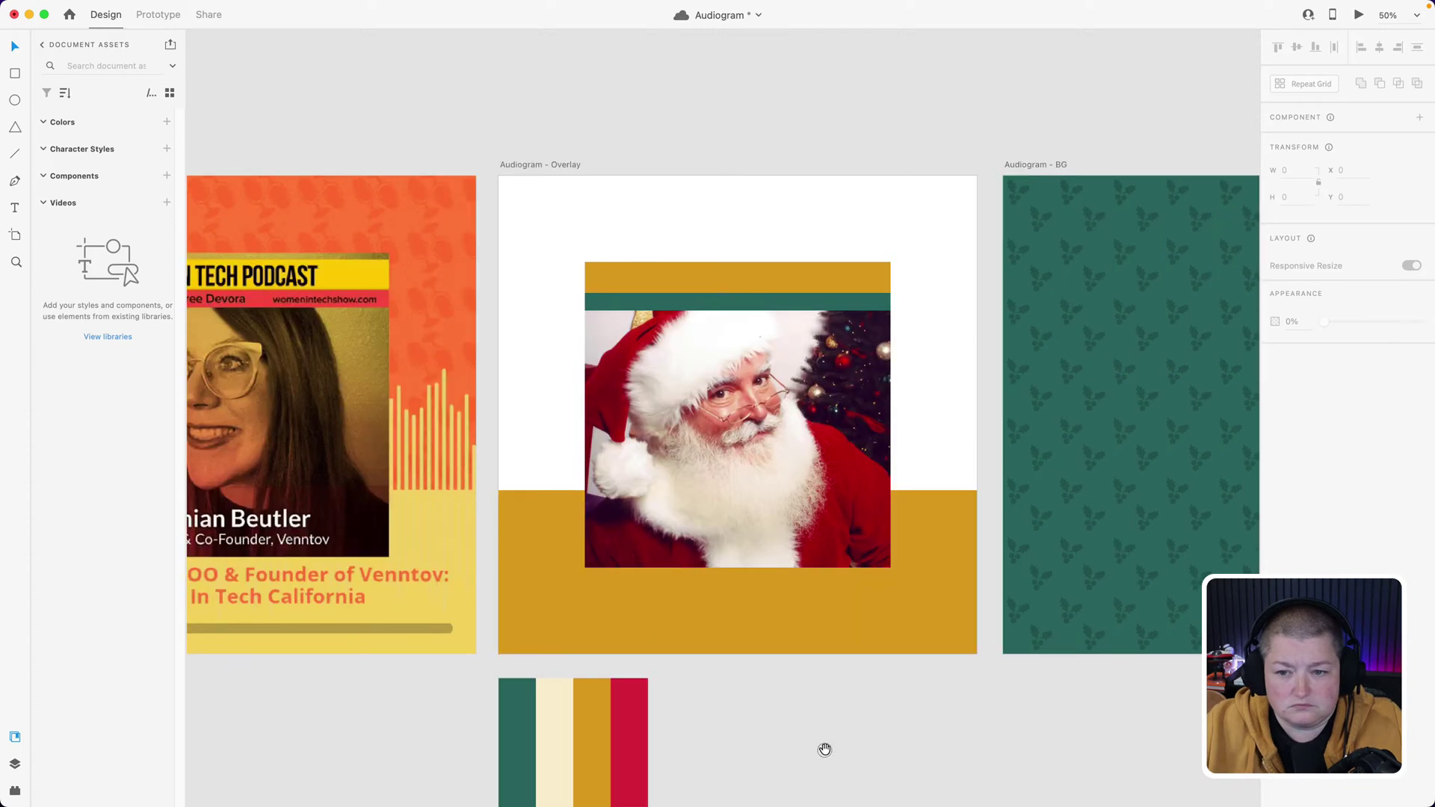
pyautogui.moveTo(824, 749); pyautogui.dragTo(706, 751)
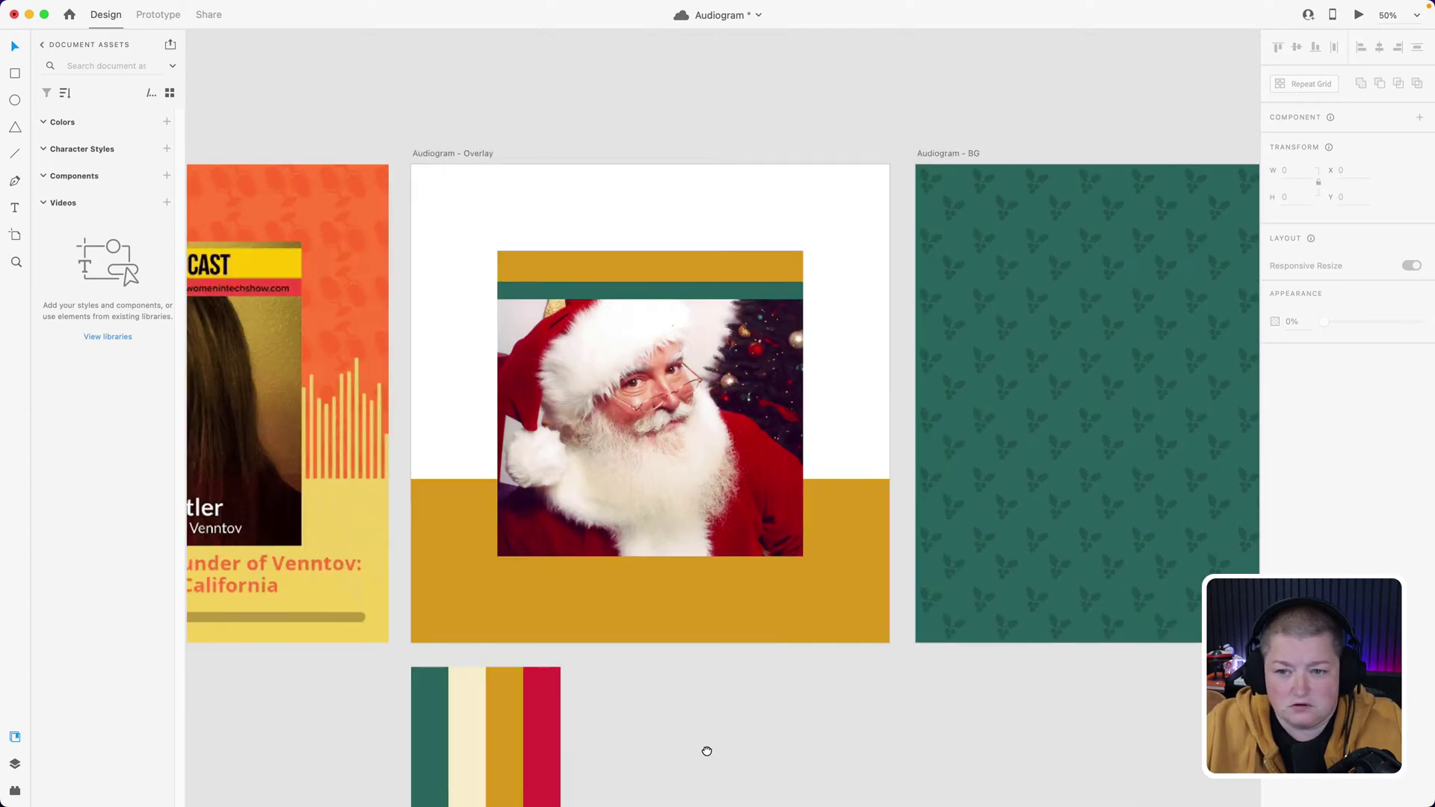
pyautogui.click(1006, 268)
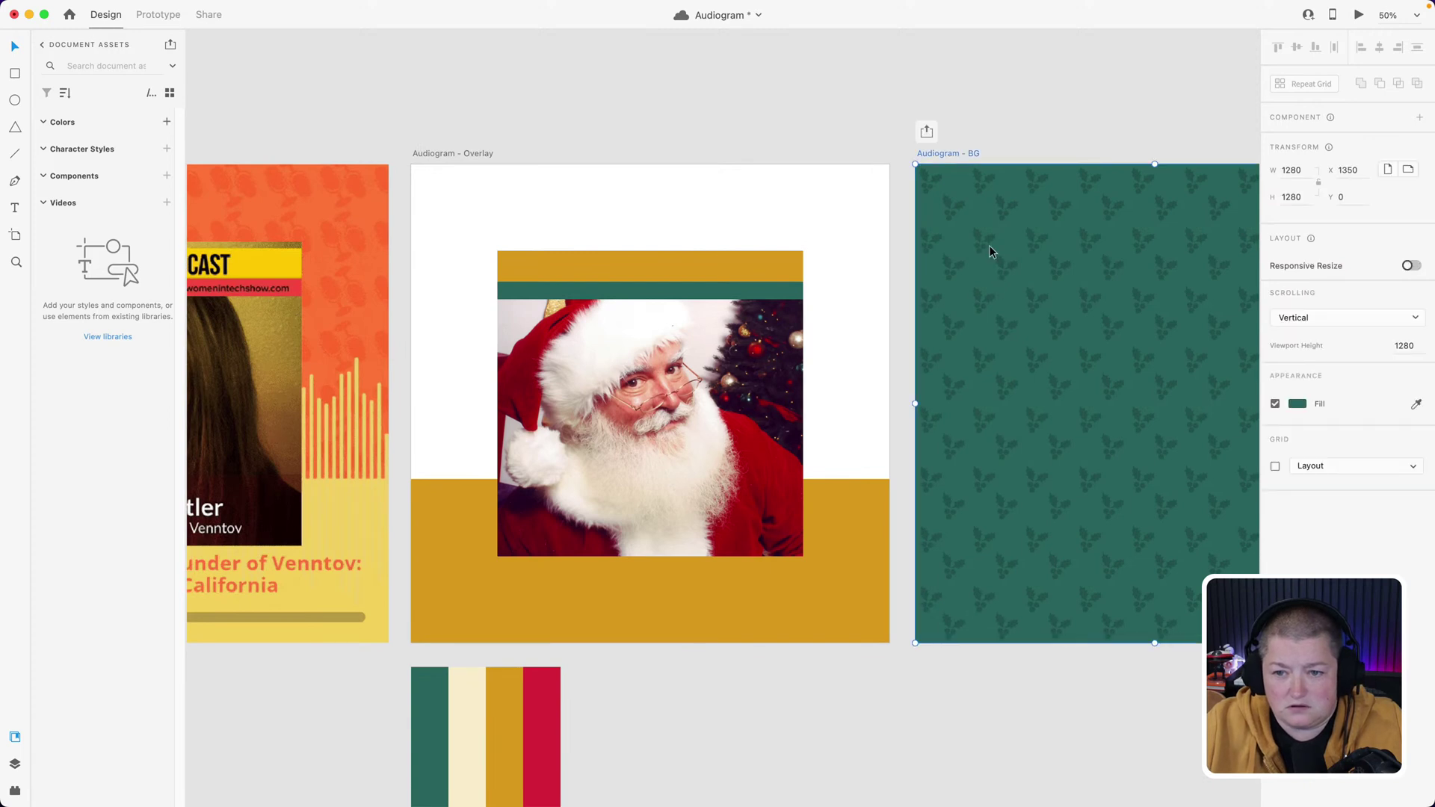
pyautogui.click(953, 213)
pyautogui.doubleClick(953, 209)
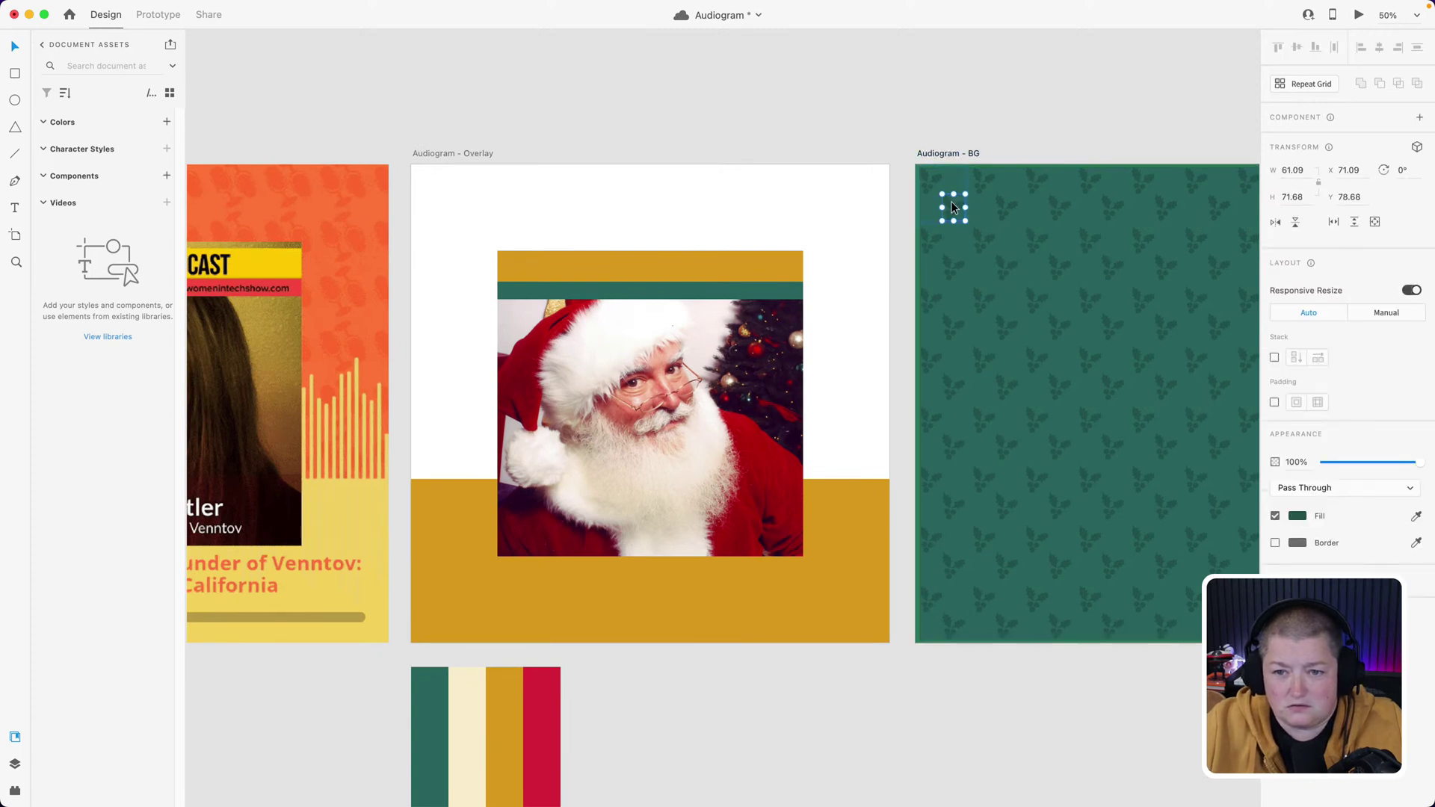
pyautogui.moveTo(951, 207); pyautogui.dragTo(948, 199)
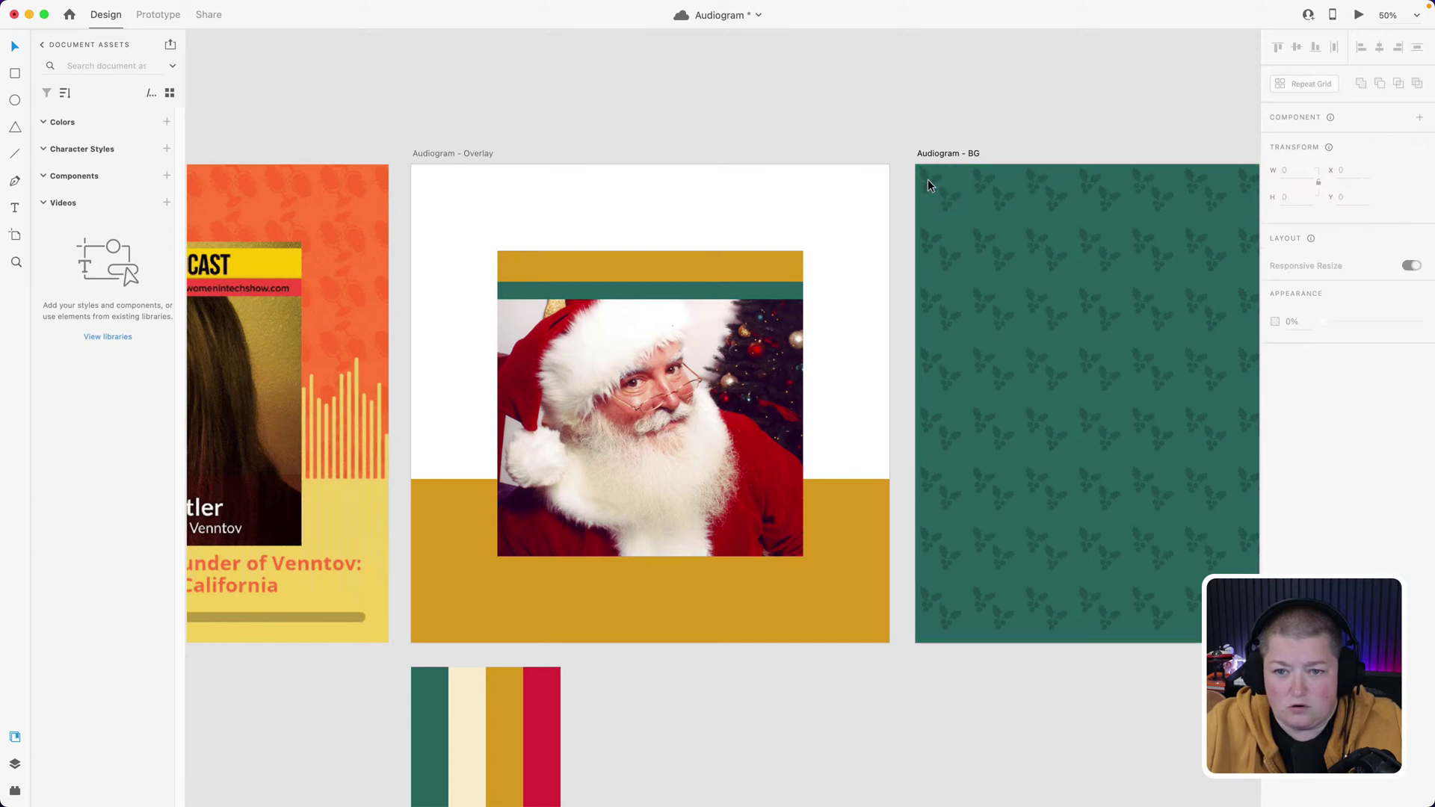
pyautogui.click(996, 134)
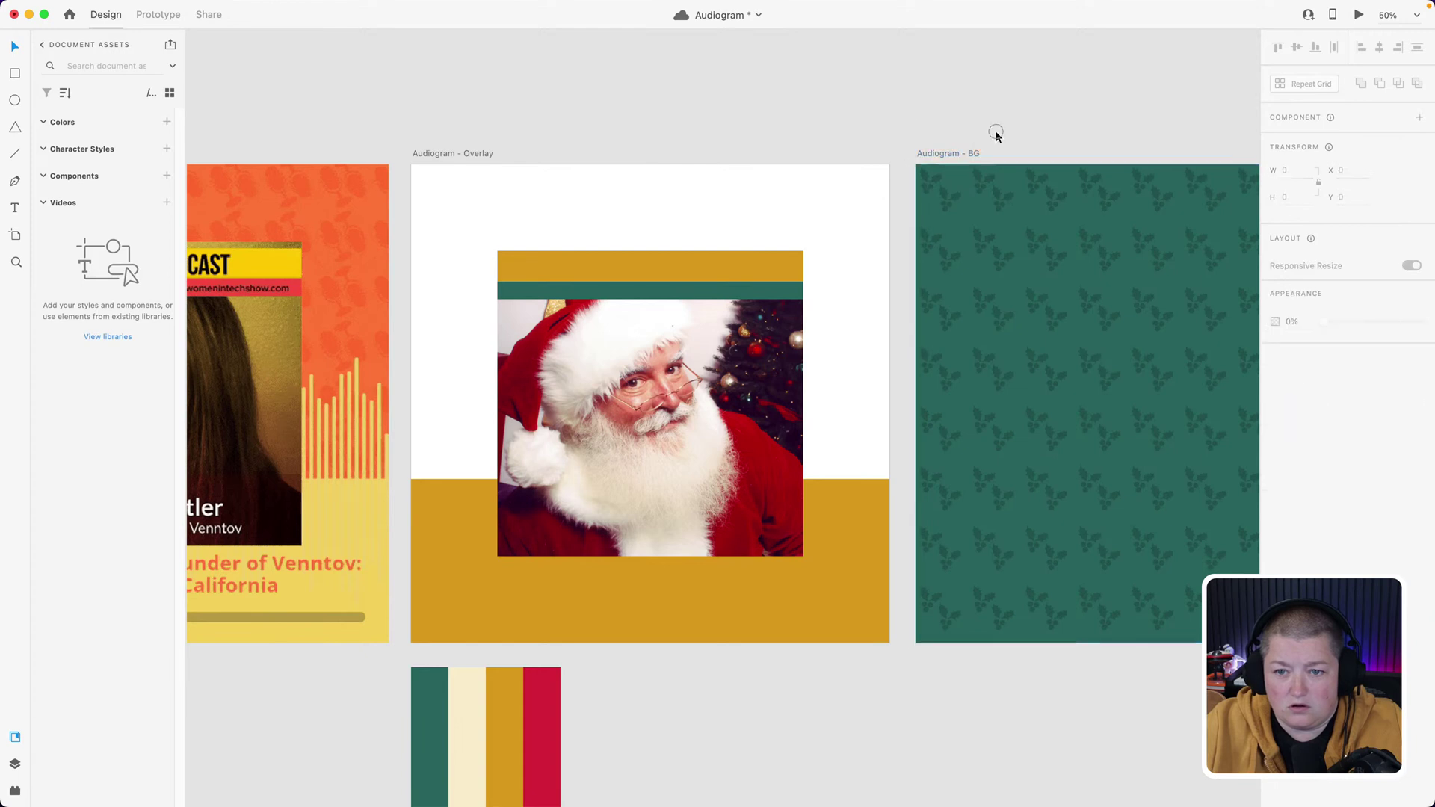
# - Try a lighter green fill, #3F9085, on the lower holly icon in the BG artboard's repeat grid
pyautogui.click(946, 206)
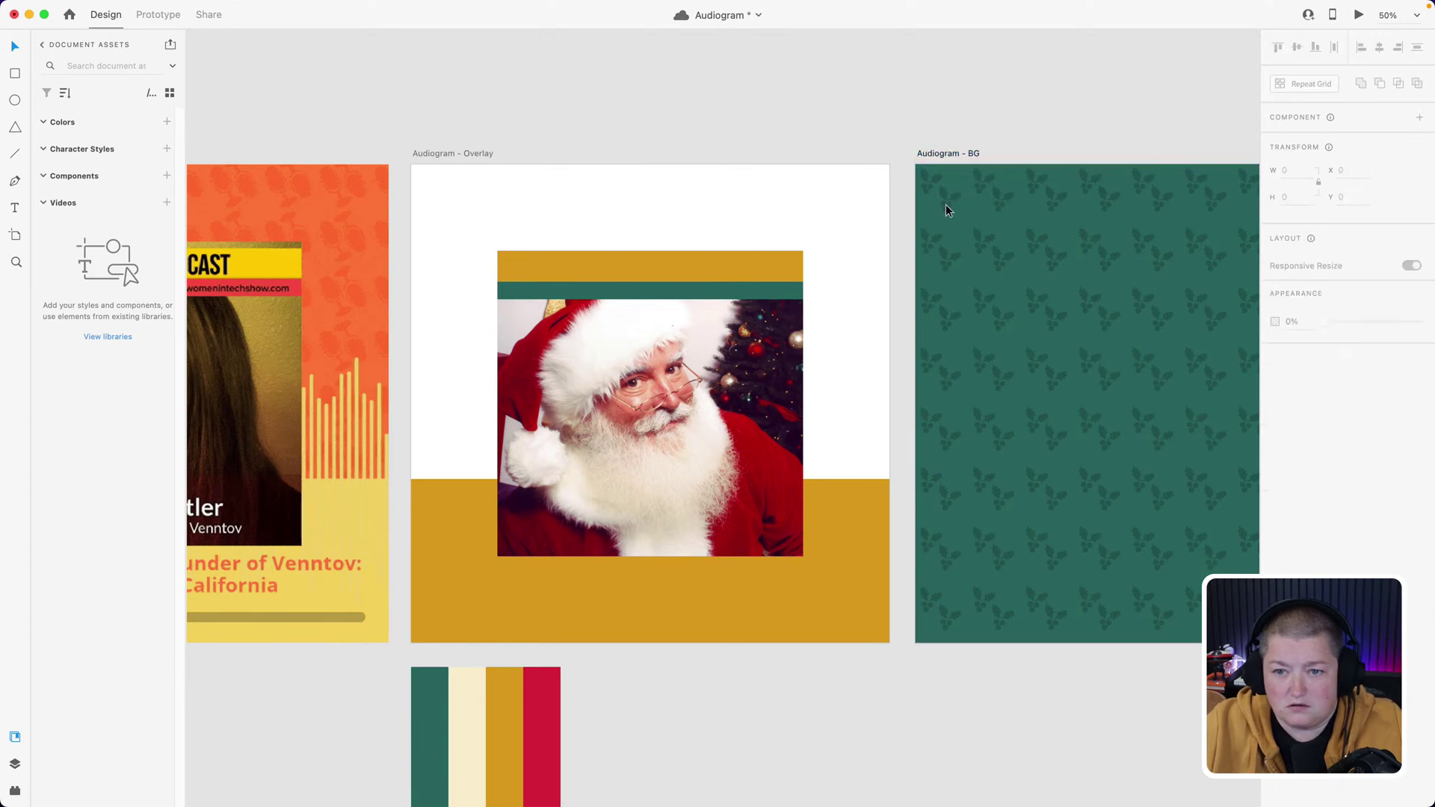
pyautogui.click(943, 203)
pyautogui.doubleClick(945, 200)
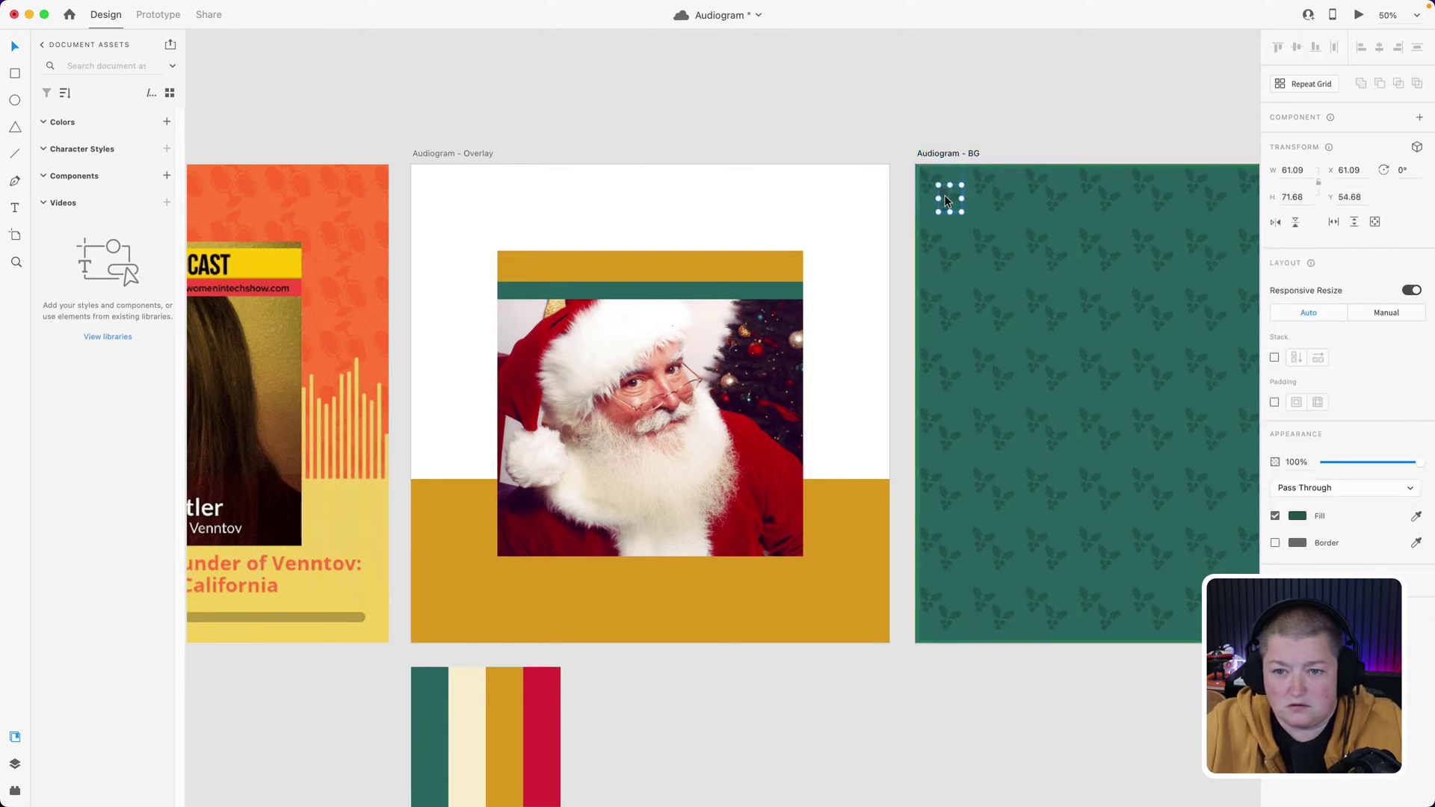
pyautogui.click(1298, 515)
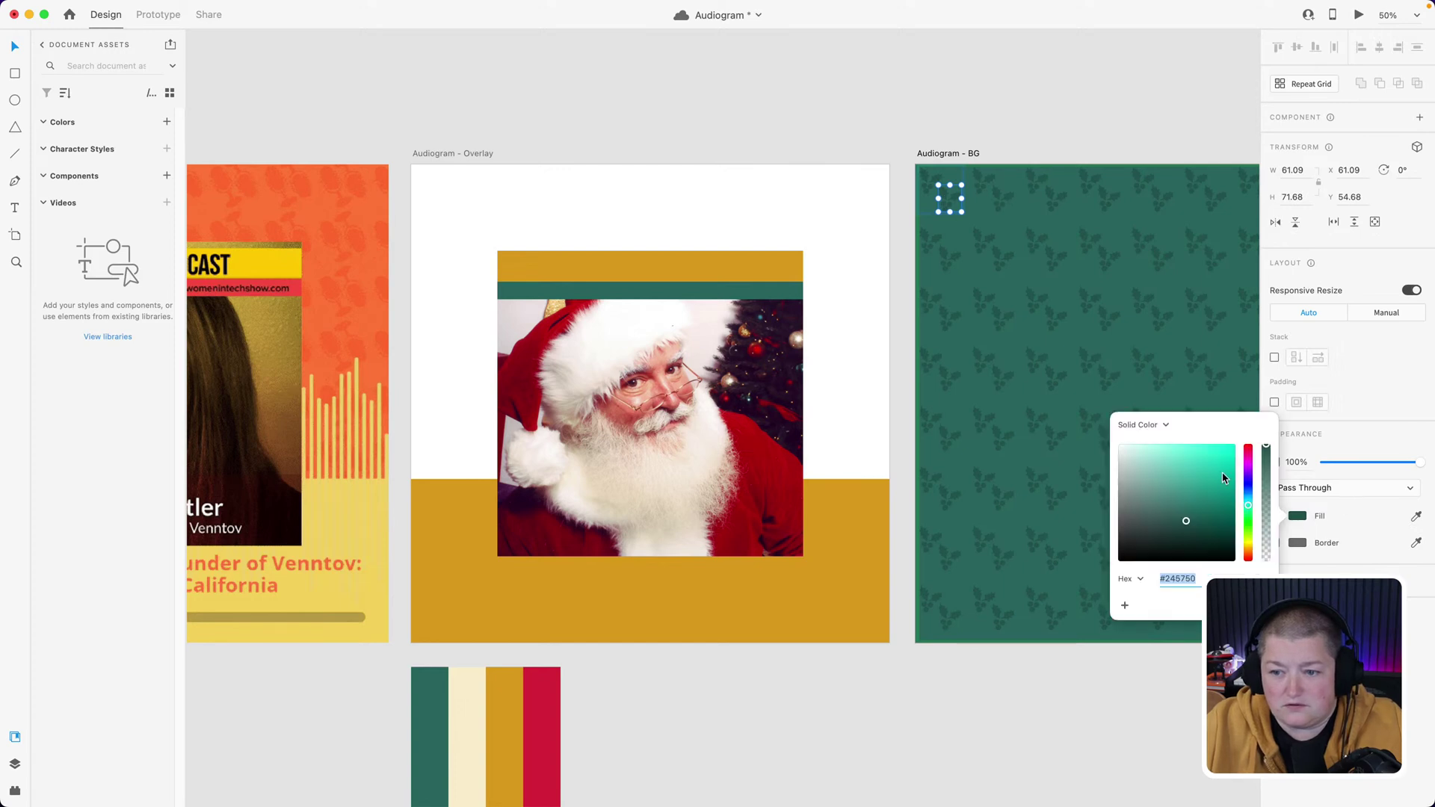
pyautogui.moveTo(1187, 521)
pyautogui.mouseDown()
pyautogui.moveTo(1187, 504)
pyautogui.moveTo(1169, 511)
pyautogui.moveTo(1198, 523)
pyautogui.moveTo(1184, 498)
pyautogui.mouseUp()
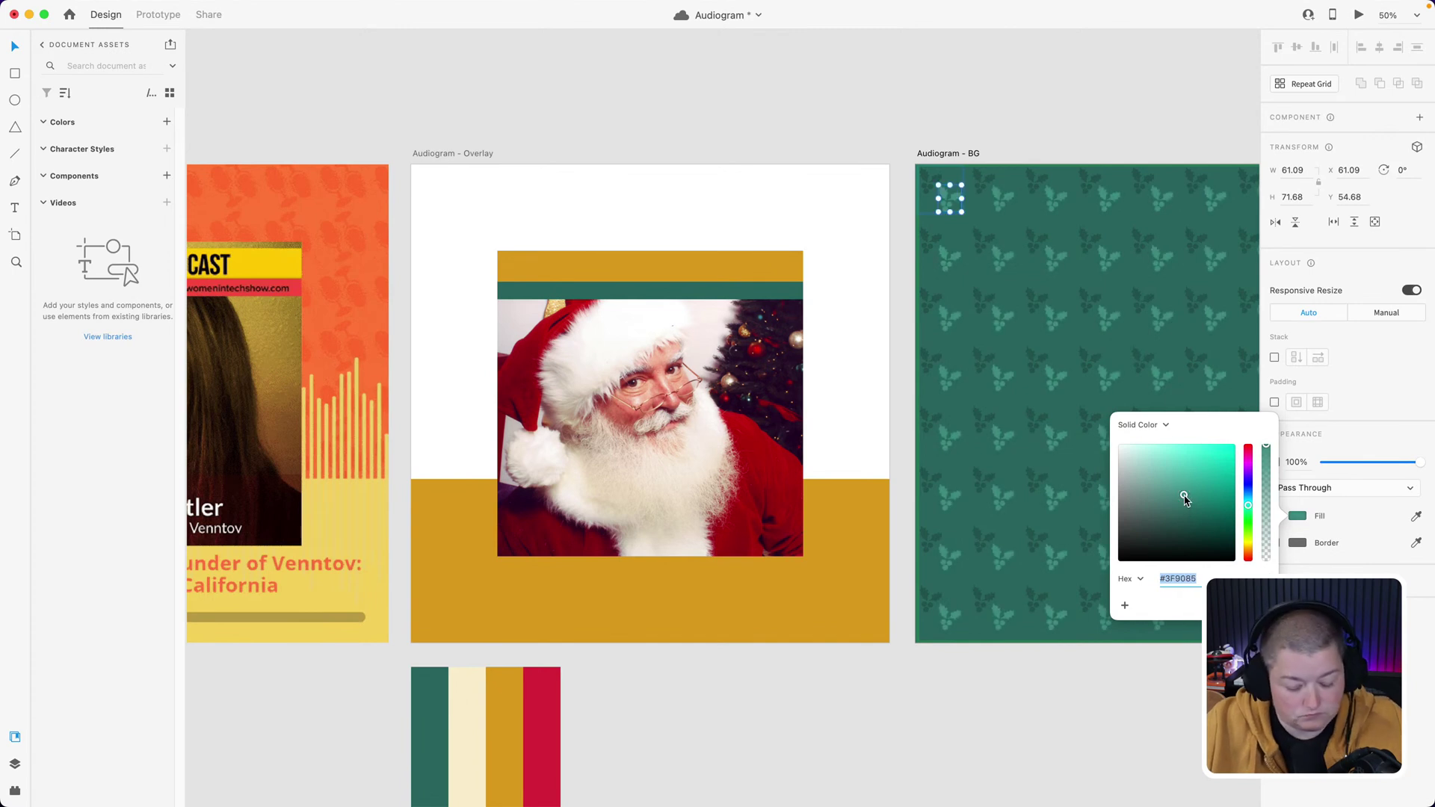
pyautogui.click(1398, 515)
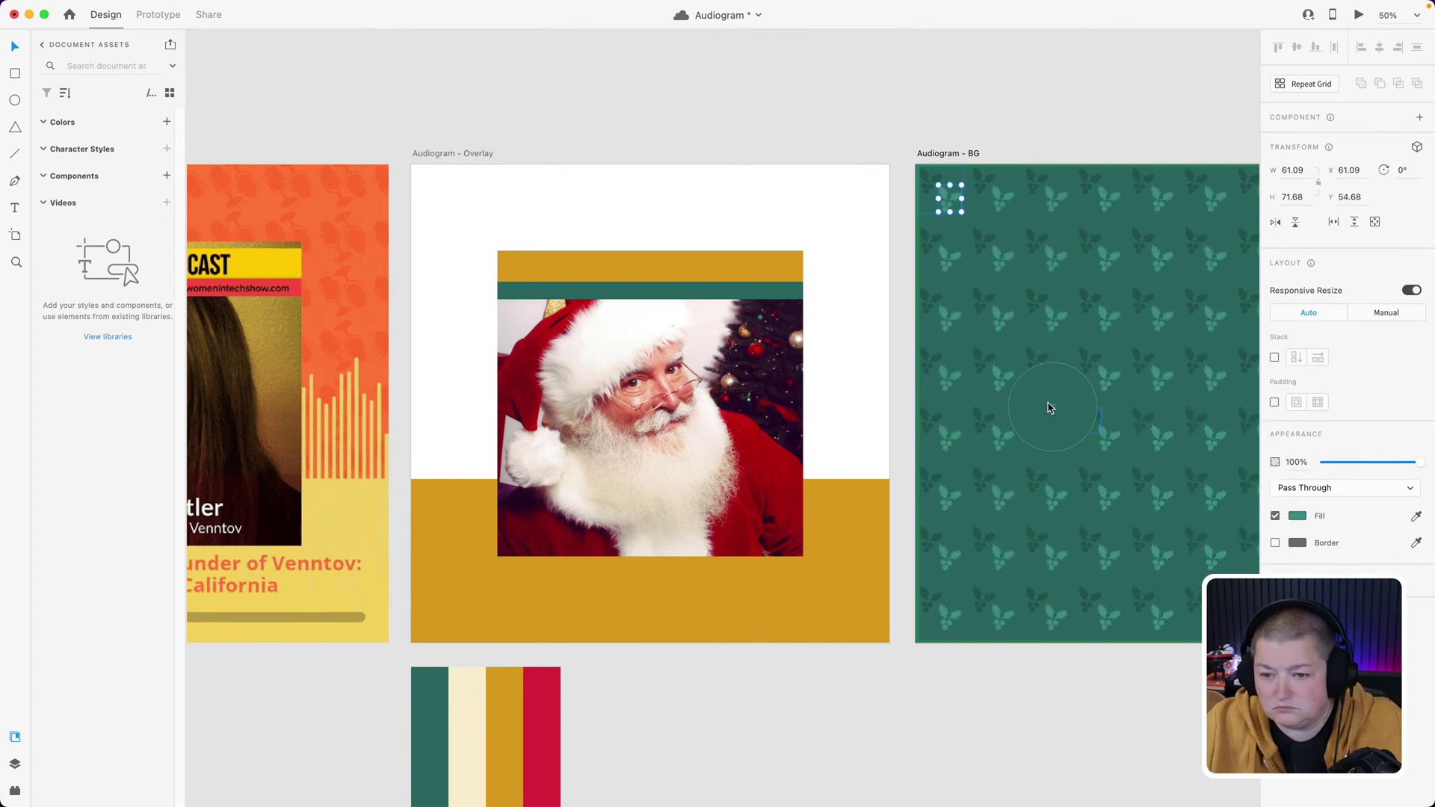
pyautogui.click(1085, 422)
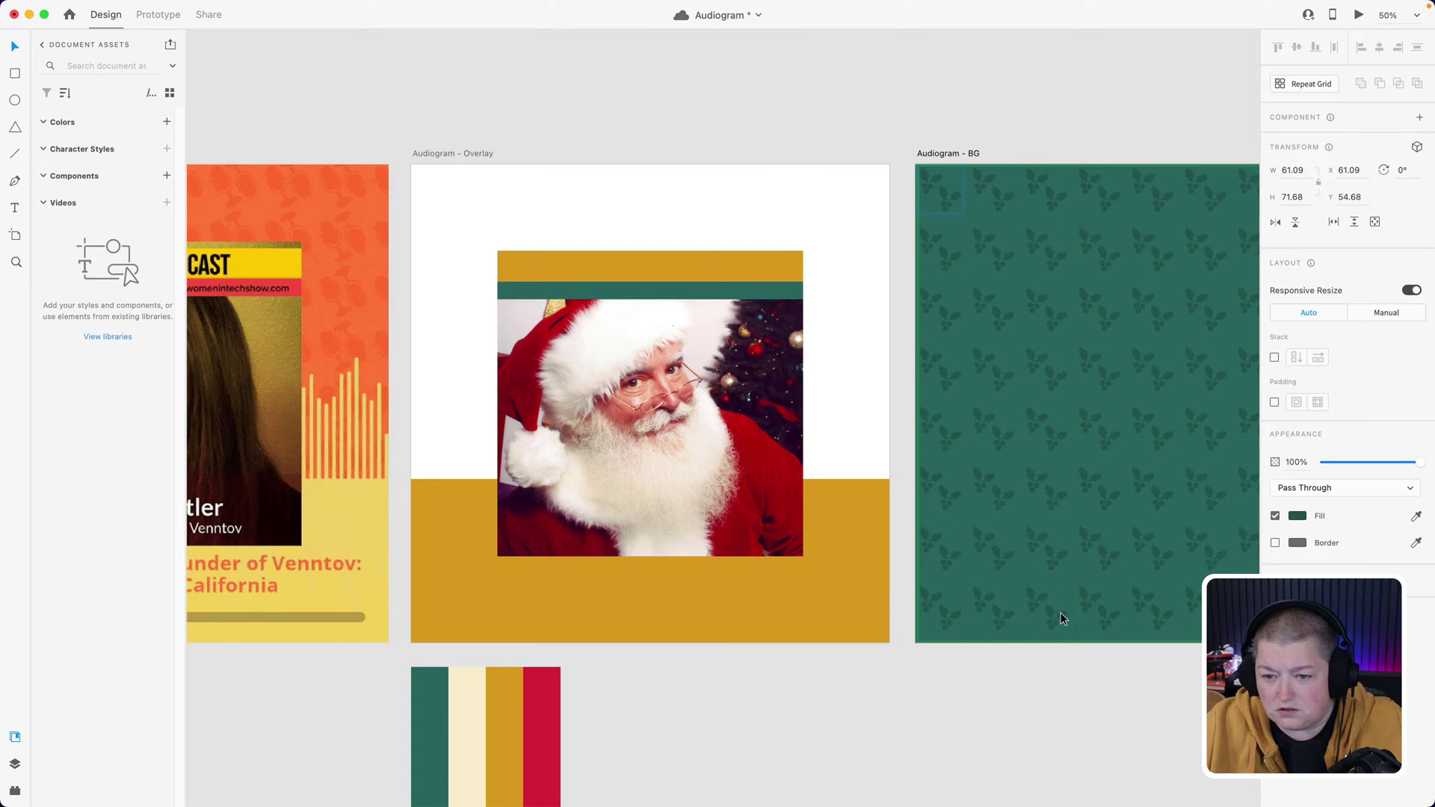
pyautogui.click(1048, 676)
pyautogui.moveTo(988, 693); pyautogui.dragTo(895, 681)
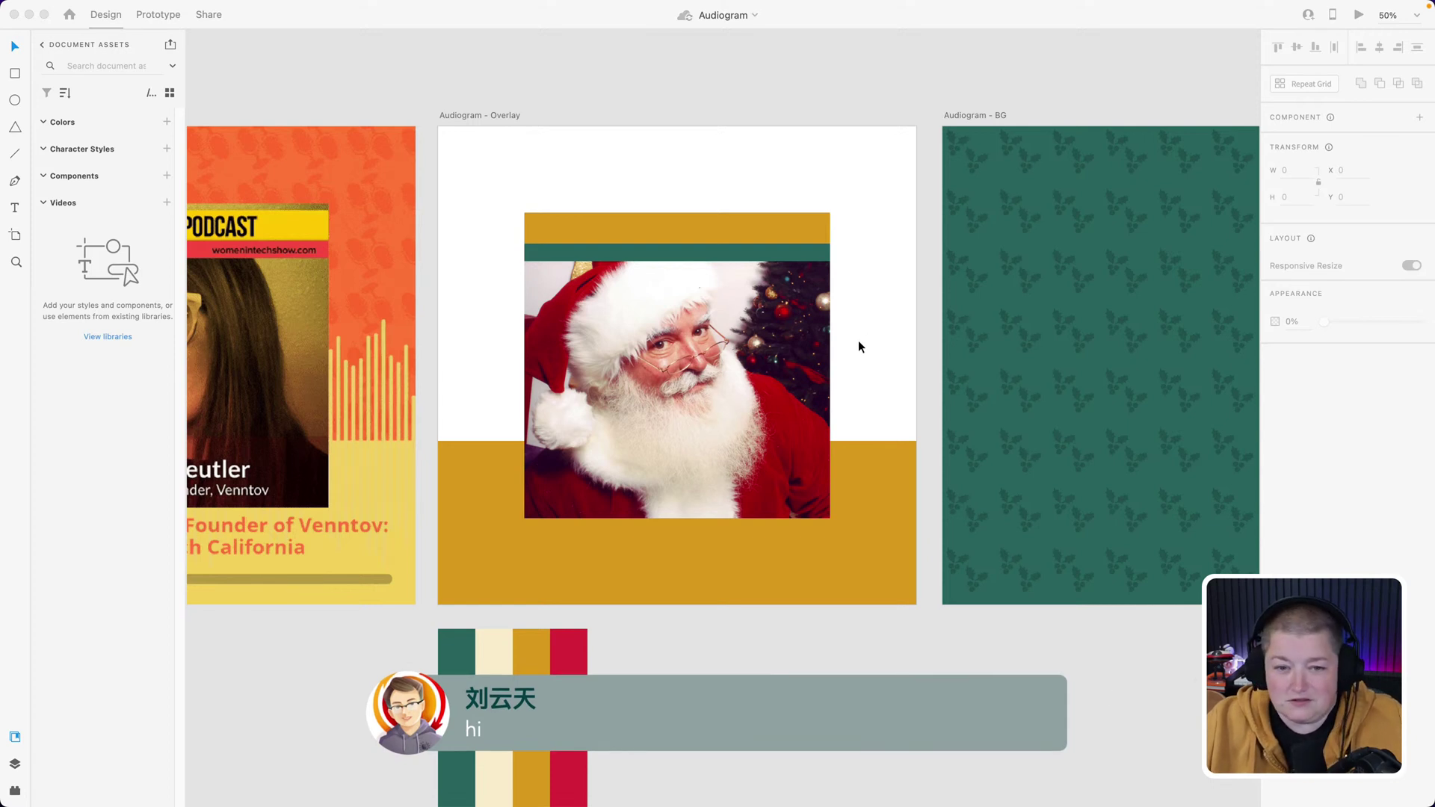
pyautogui.click(852, 573)
pyautogui.hscroll(2, 852, 574)
pyautogui.hscroll(-3, 852, 573)
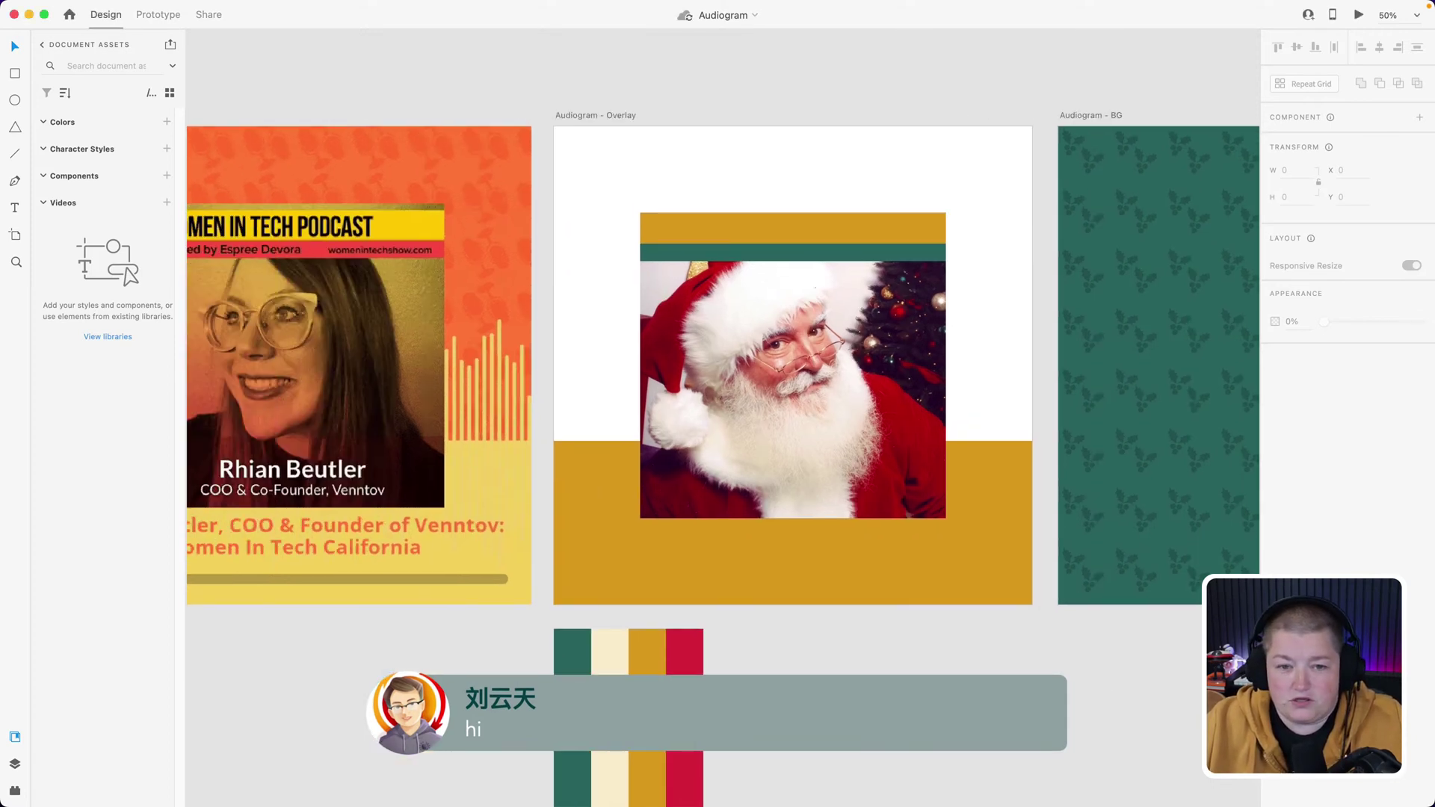
pyautogui.hscroll(-3, 899, 194)
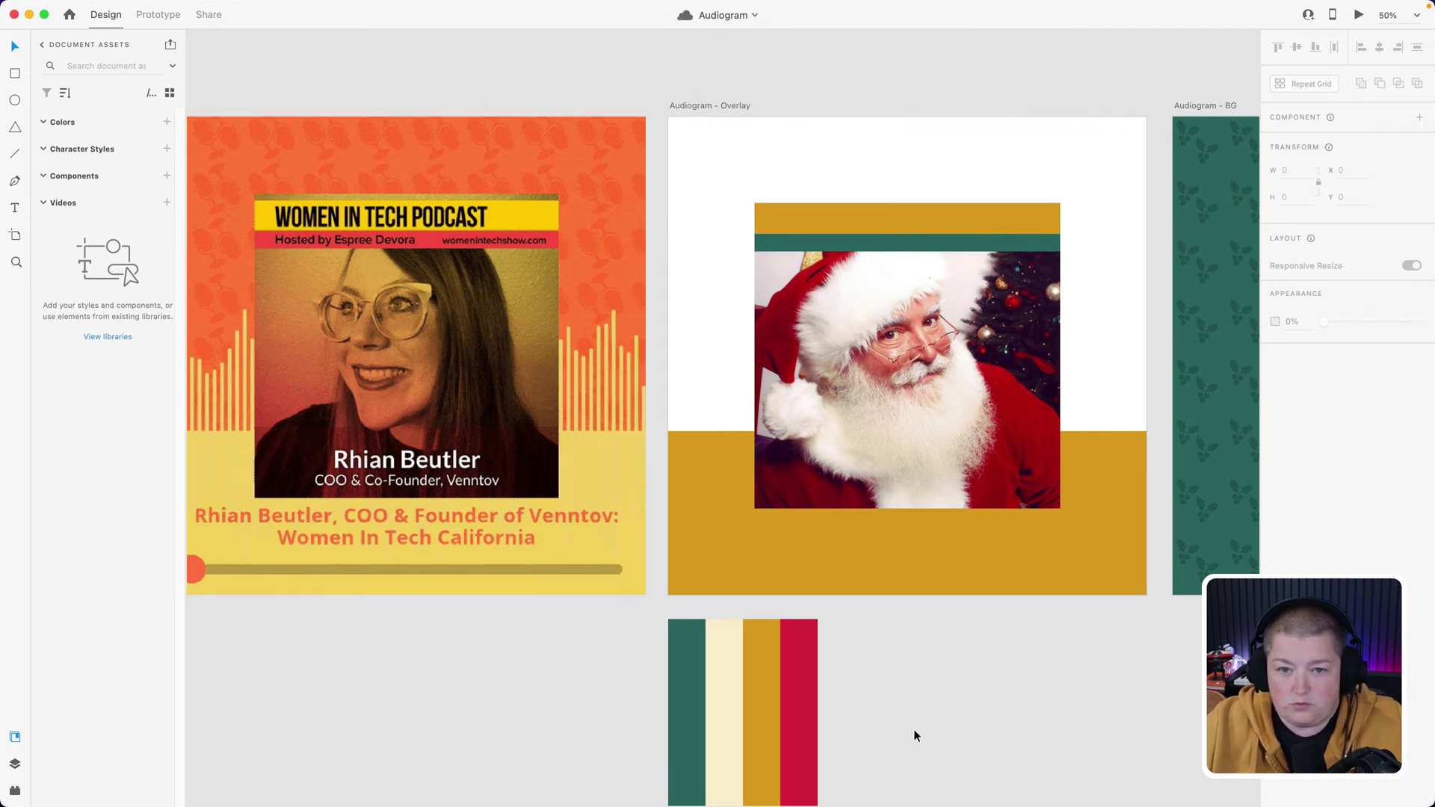
pyautogui.moveTo(961, 675); pyautogui.dragTo(831, 613)
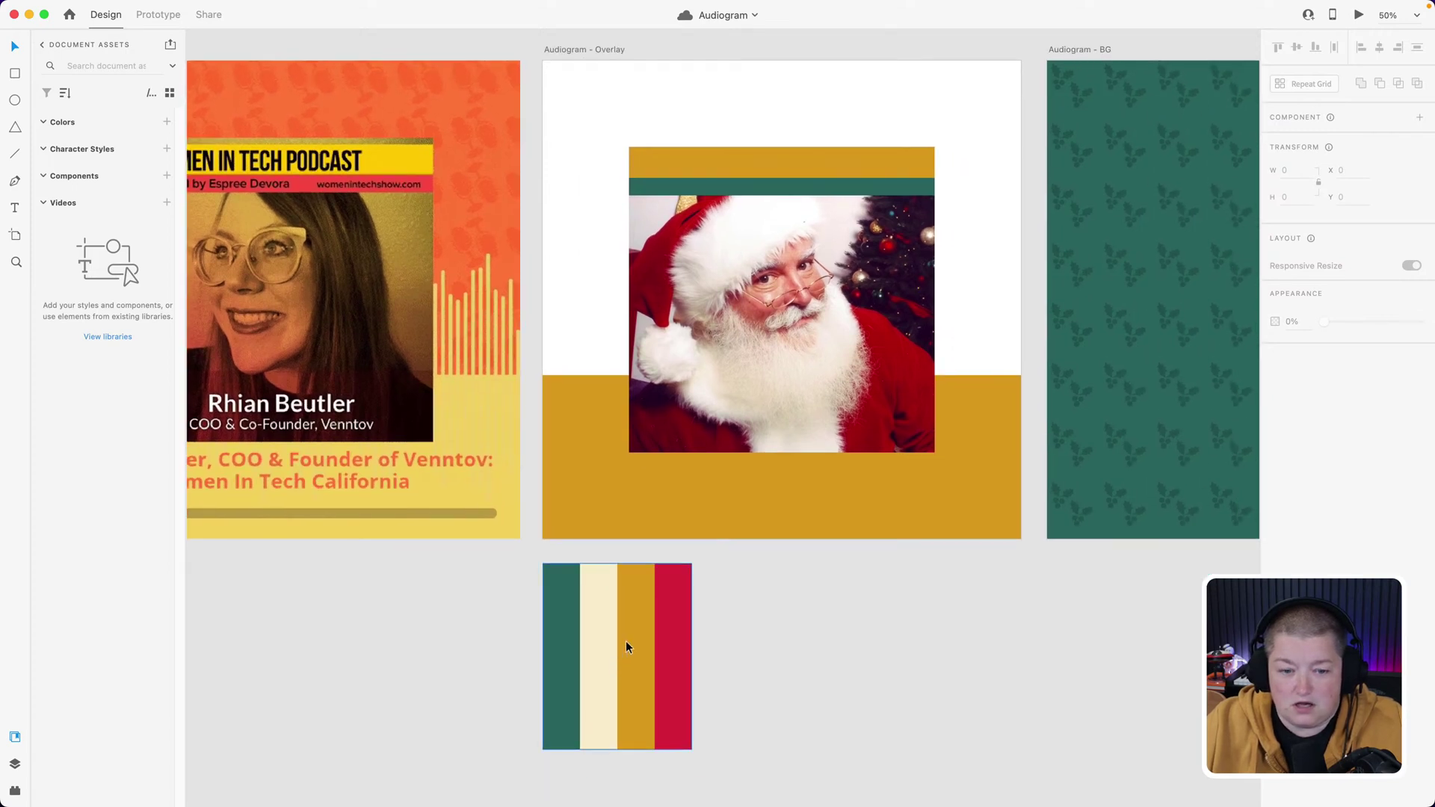
pyautogui.click(672, 683)
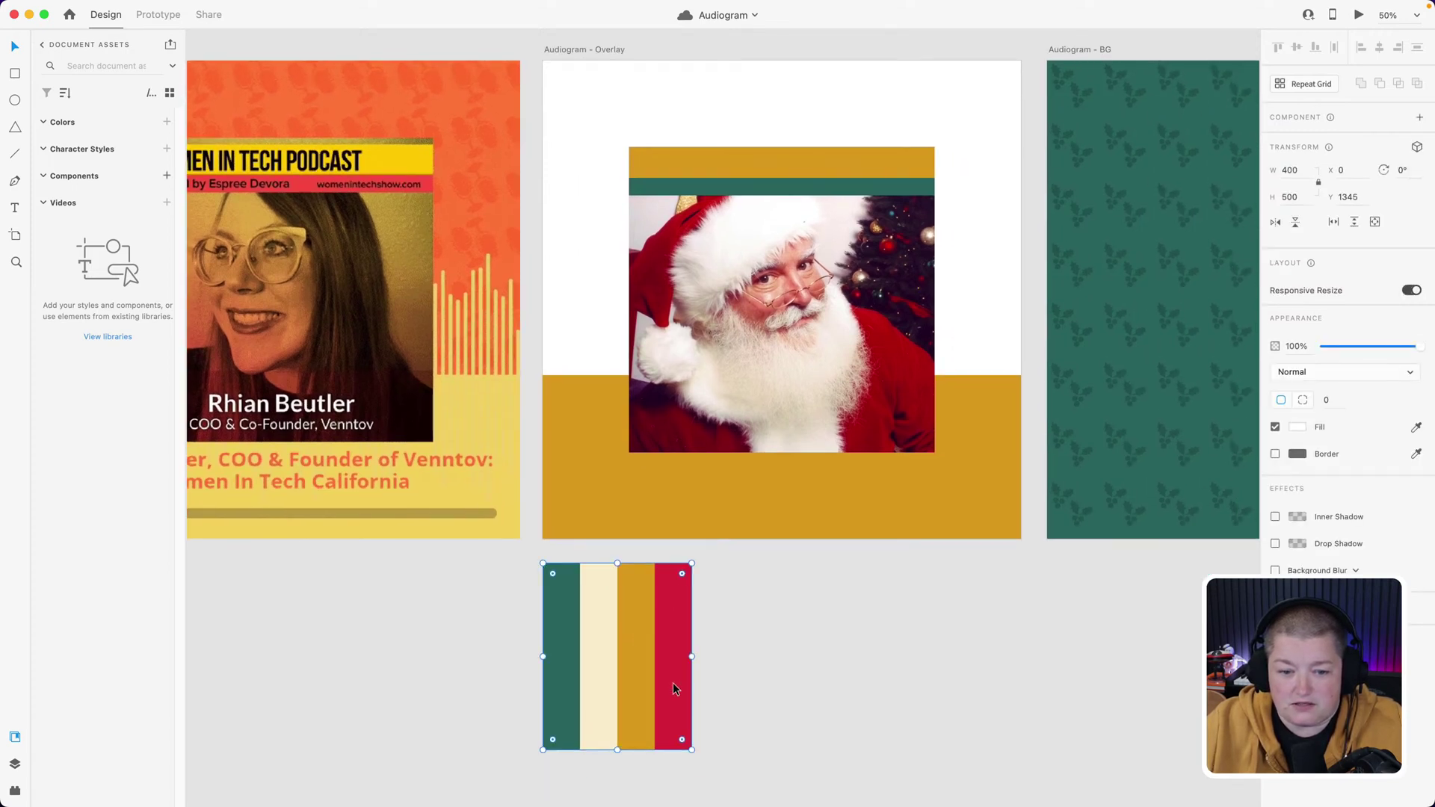
pyautogui.click(846, 670)
pyautogui.click(622, 644)
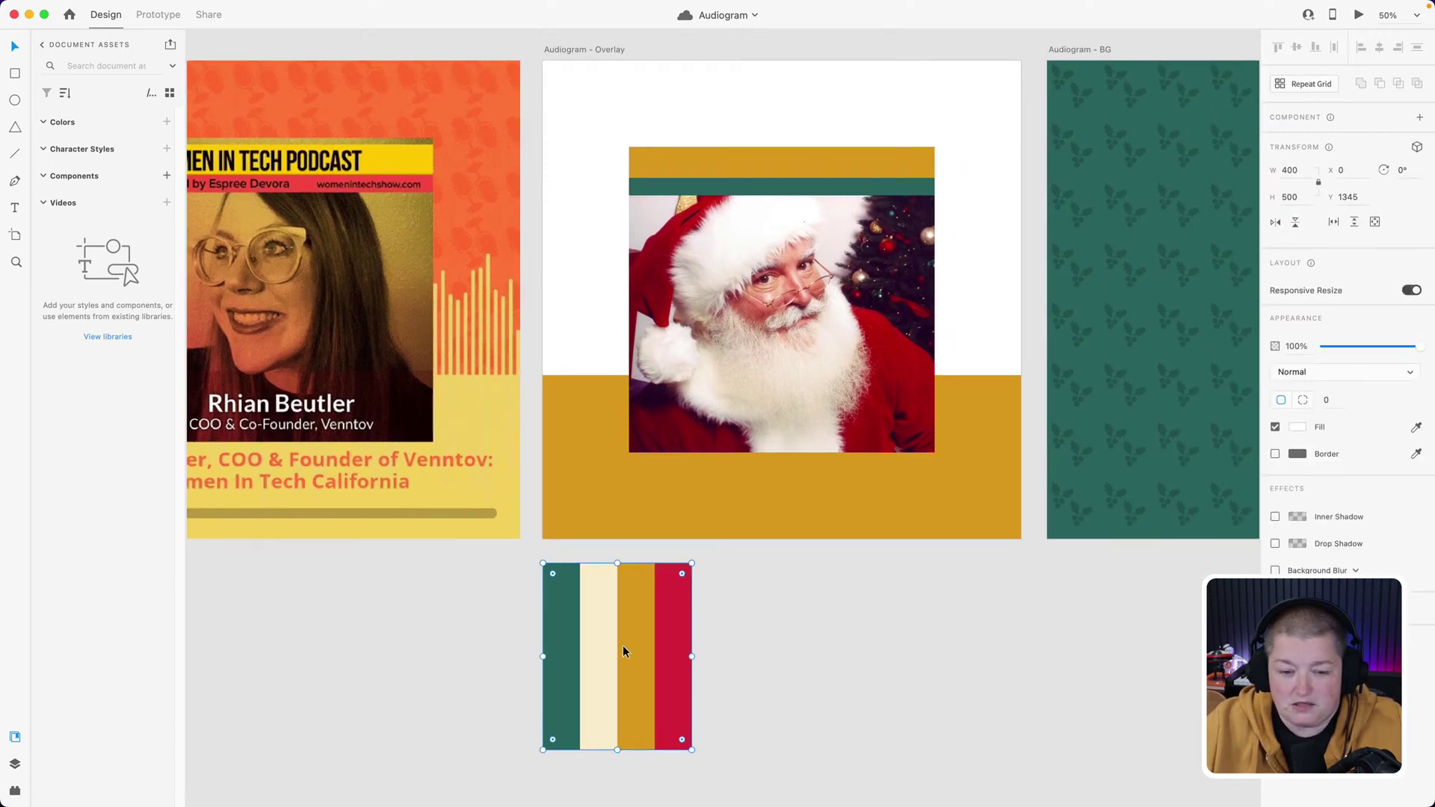
pyautogui.click(917, 635)
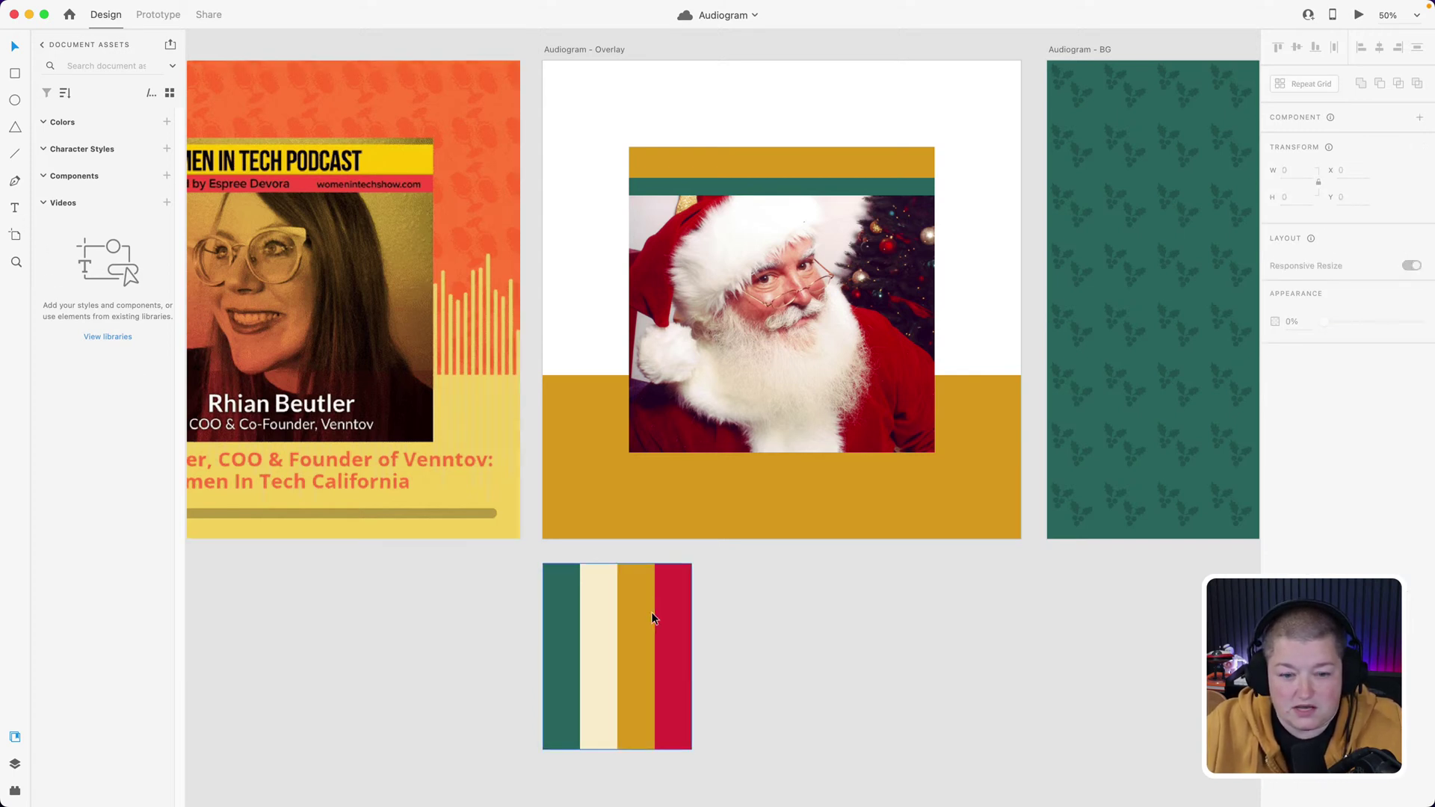
# - Draw a 181 × 181 circle beside the palette image and duplicate it into a row of four evenly spaced circles
pyautogui.click(15, 100)
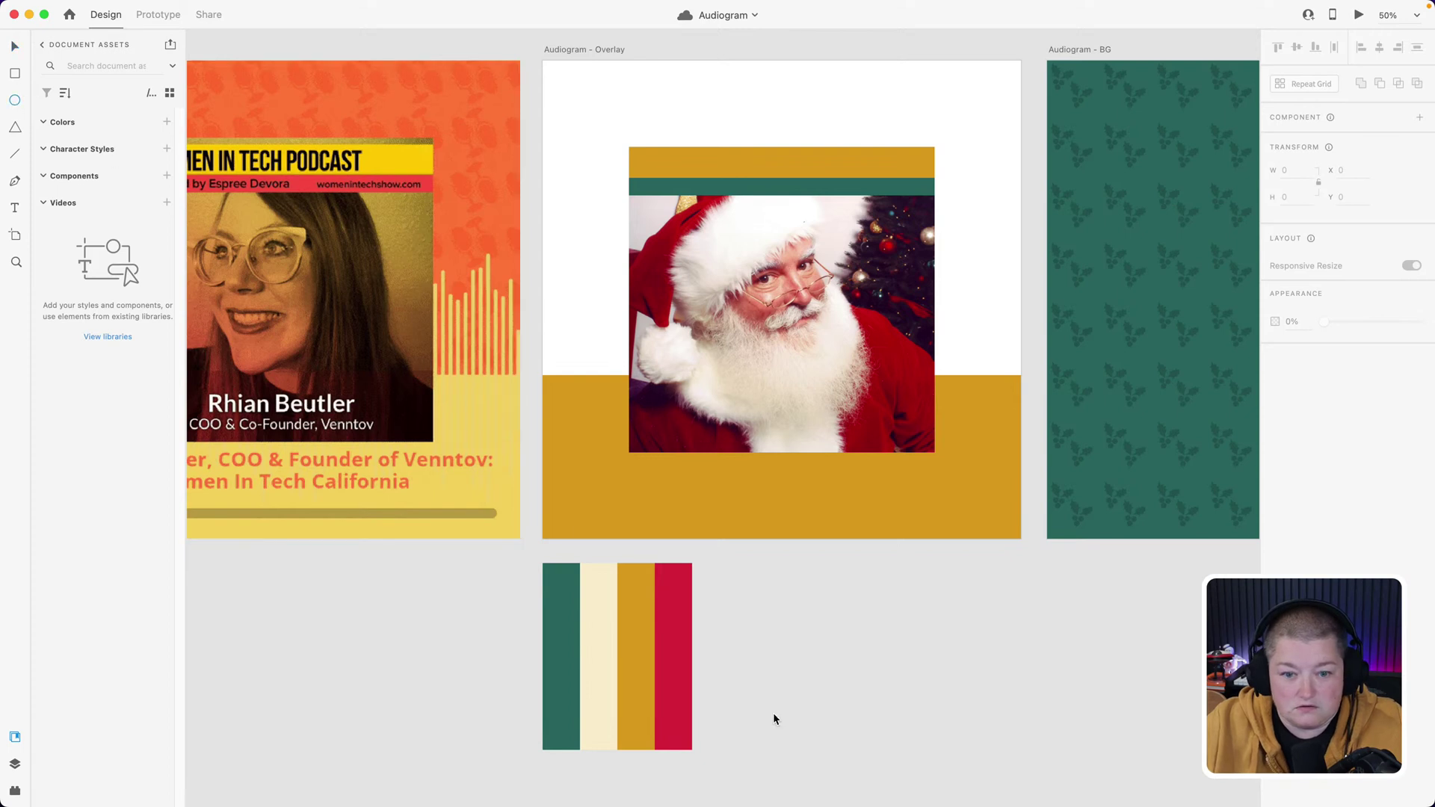
pyautogui.moveTo(735, 642); pyautogui.dragTo(803, 709)
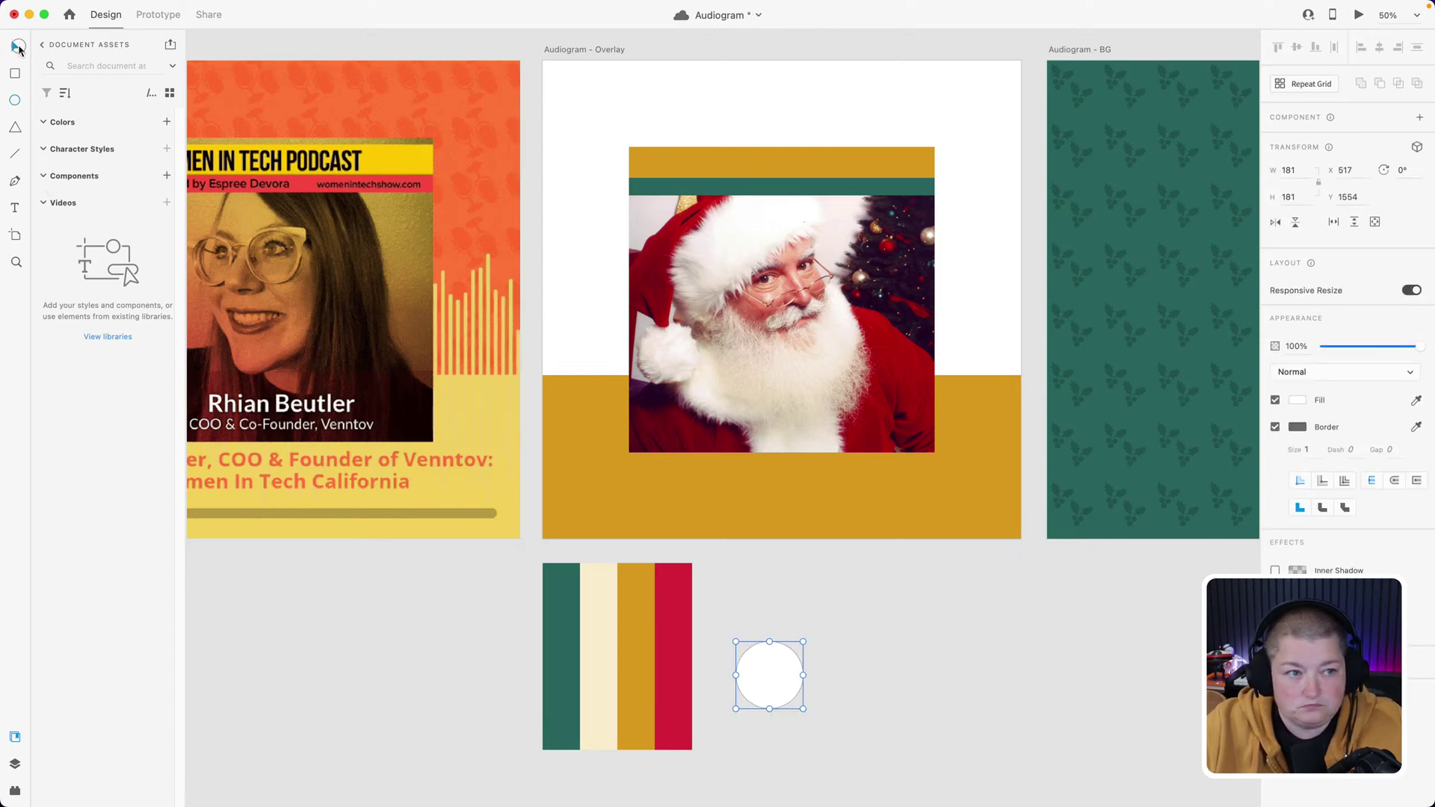
pyautogui.click(16, 47)
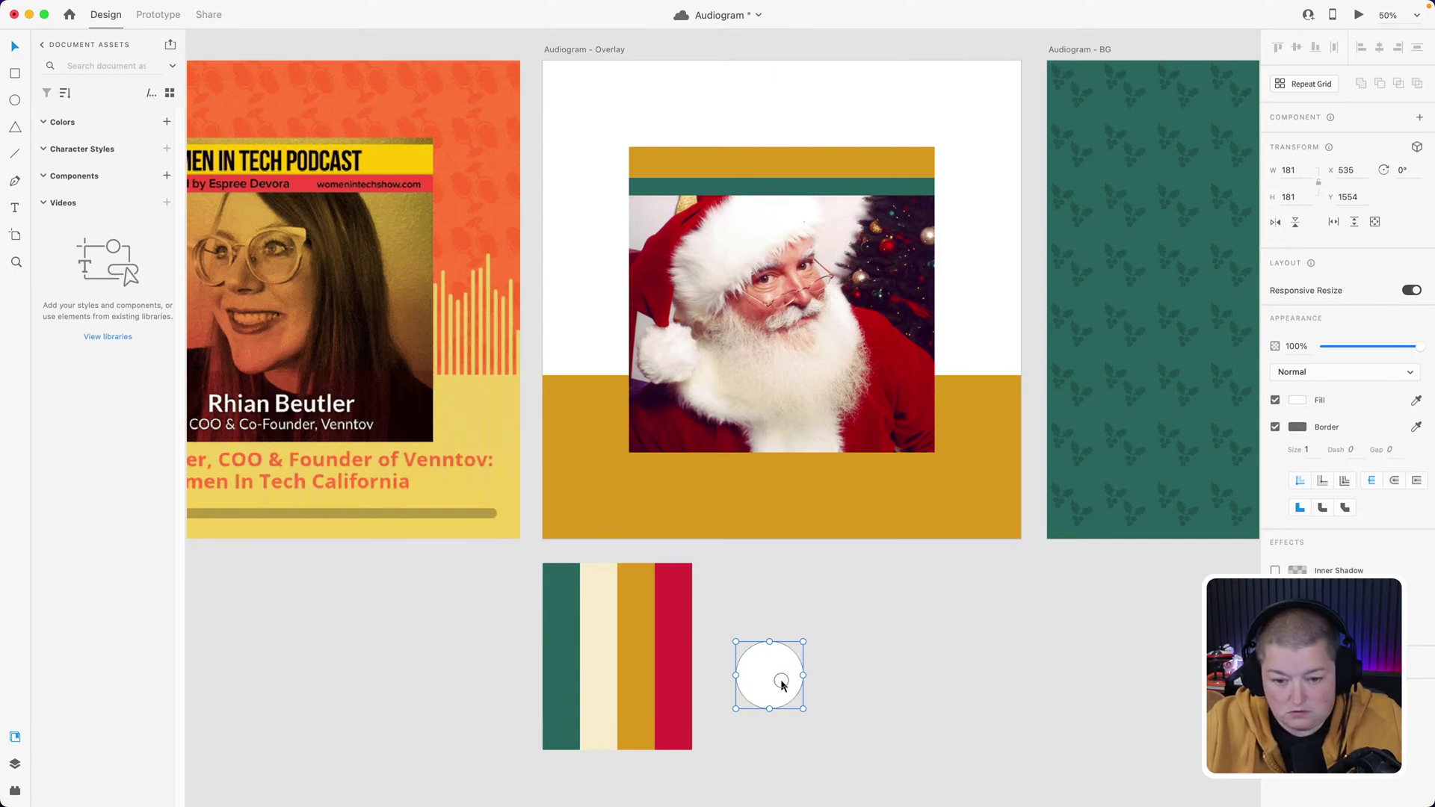
pyautogui.moveTo(775, 685); pyautogui.dragTo(985, 680)
# - Remove the border from all four circles beside the palette image
pyautogui.click(751, 679)
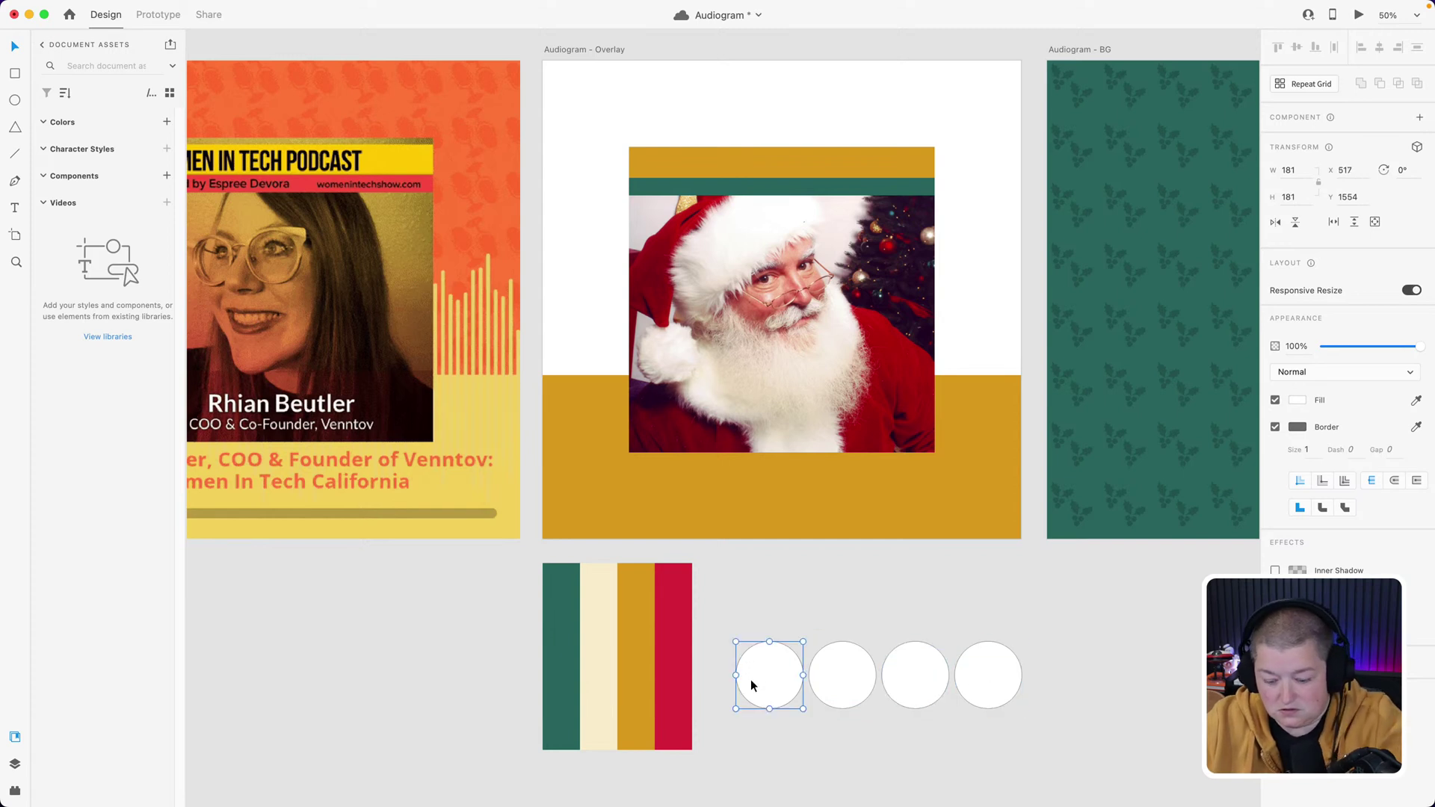
pyautogui.keyDown('shift'); pyautogui.click(842, 680); pyautogui.keyUp('shift')
pyautogui.keyDown('shift'); pyautogui.click(915, 682); pyautogui.keyUp('shift')
pyautogui.keyDown('shift'); pyautogui.click(1000, 685); pyautogui.keyUp('shift')
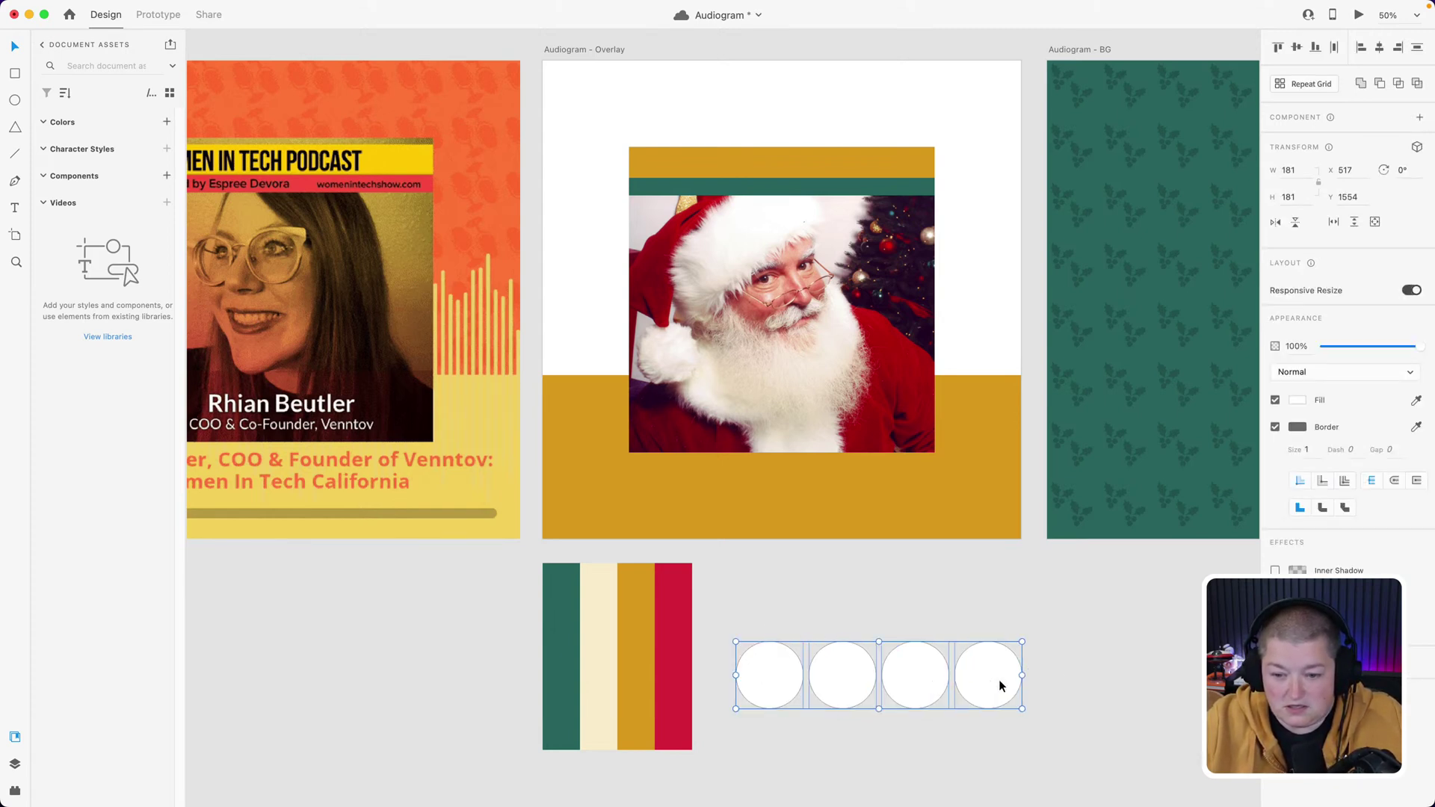
pyautogui.click(1274, 427)
pyautogui.click(1041, 704)
# - Fill the first circle with the green and the second with the cream sampled from the palette image
pyautogui.click(778, 678)
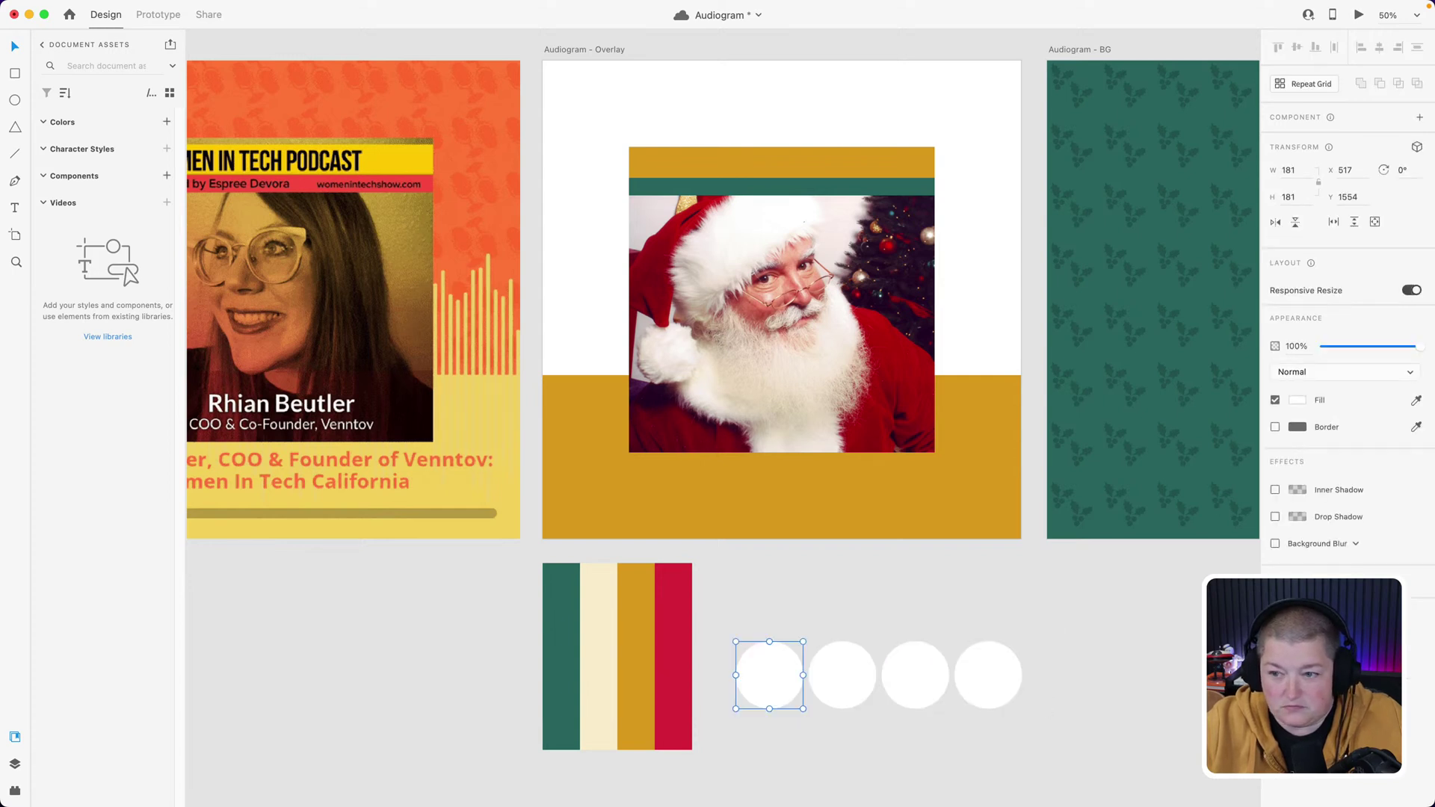
pyautogui.click(1415, 400)
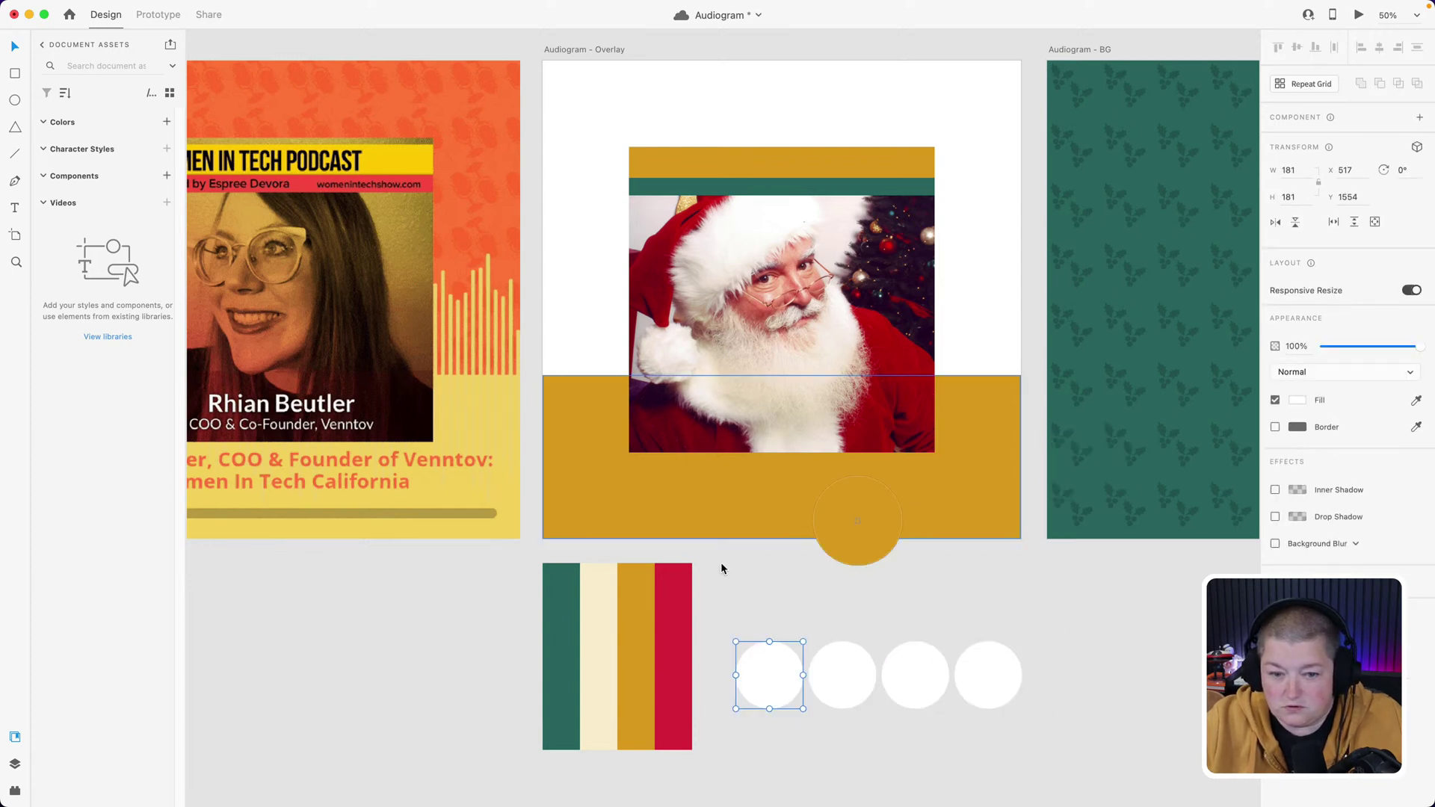
pyautogui.click(563, 618)
pyautogui.click(842, 662)
pyautogui.click(1414, 404)
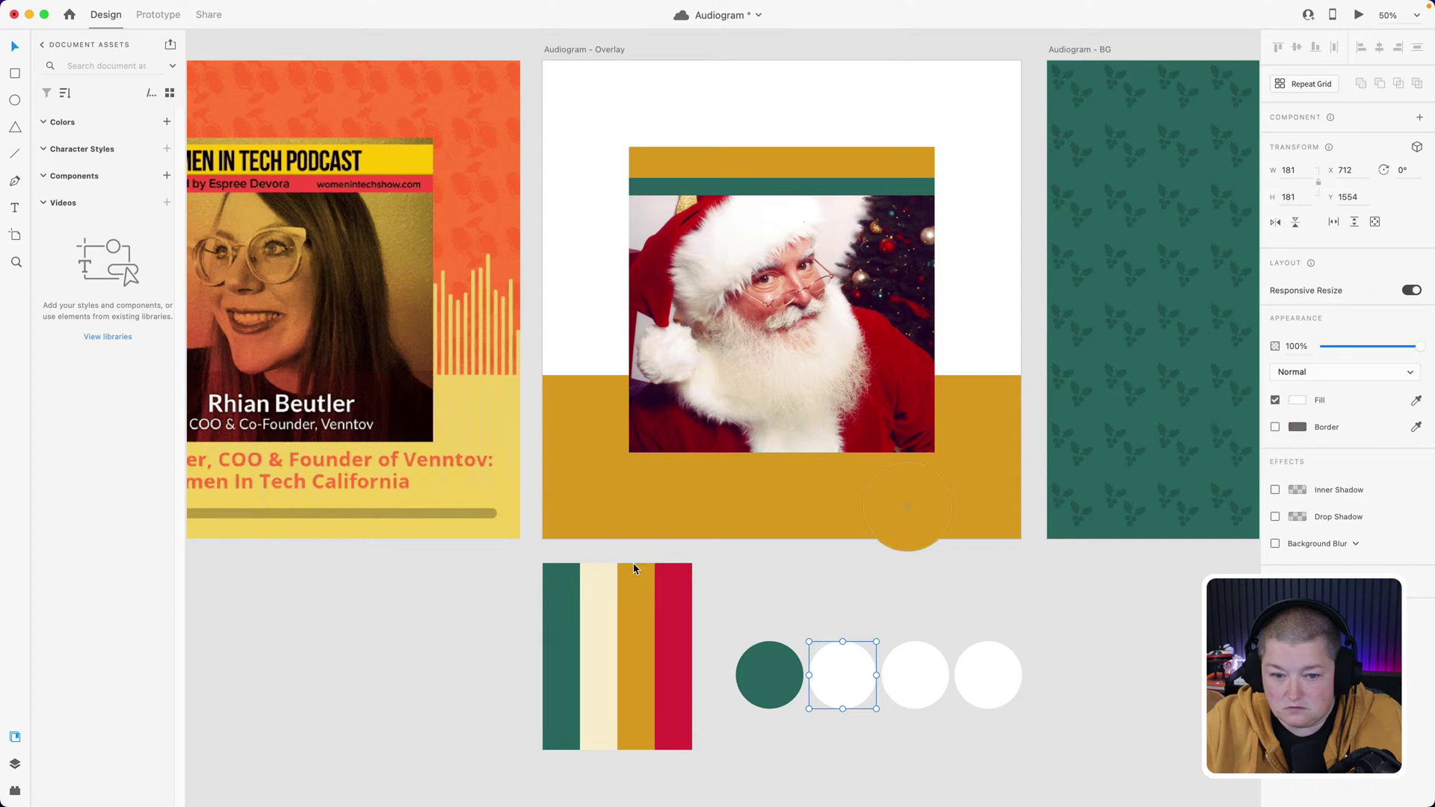
pyautogui.click(597, 619)
# - Fill the third circle with the gold and the fourth with the red sampled from the palette image
pyautogui.click(909, 635)
pyautogui.click(911, 646)
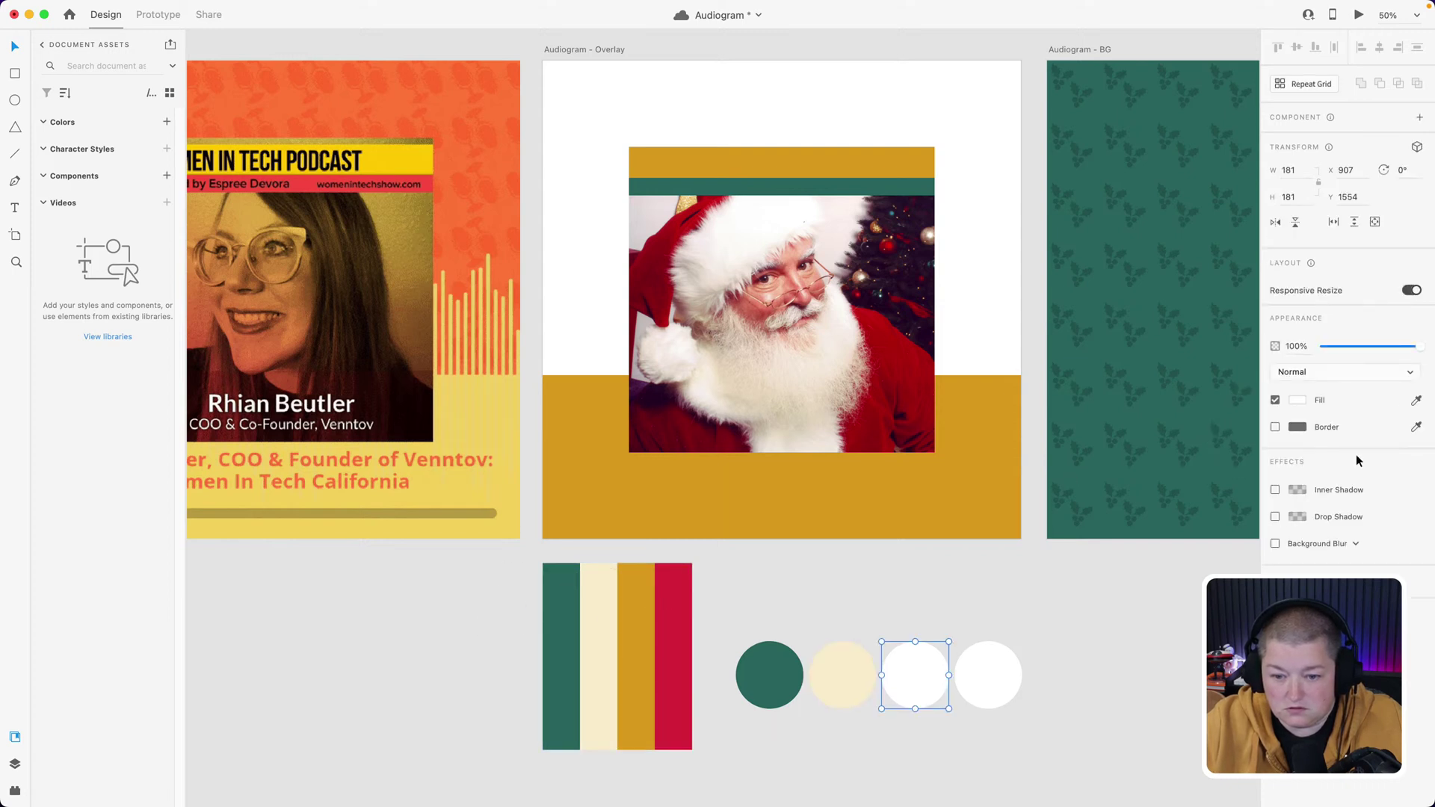
pyautogui.click(1415, 402)
pyautogui.click(634, 632)
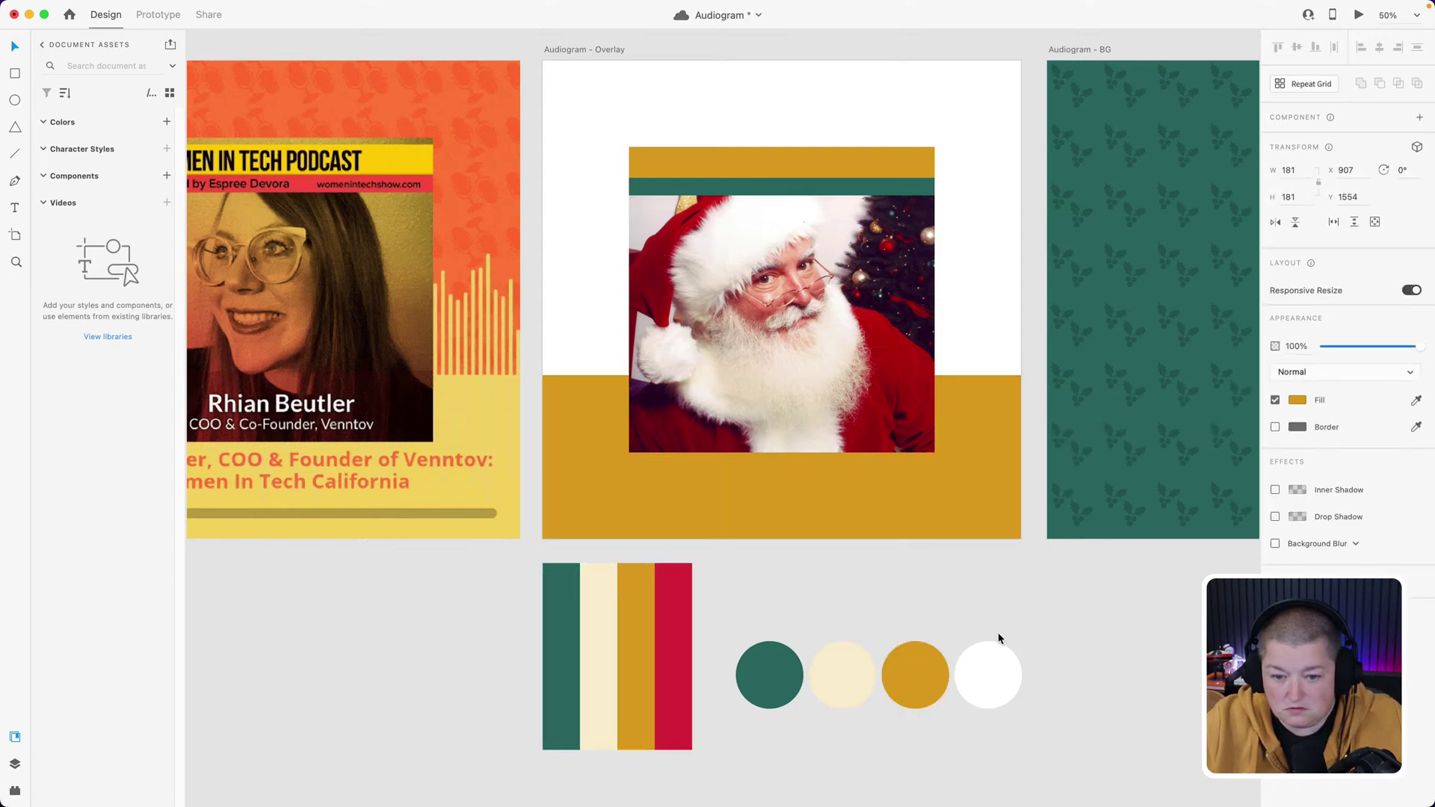
pyautogui.click(1104, 617)
pyautogui.click(988, 675)
pyautogui.click(1416, 401)
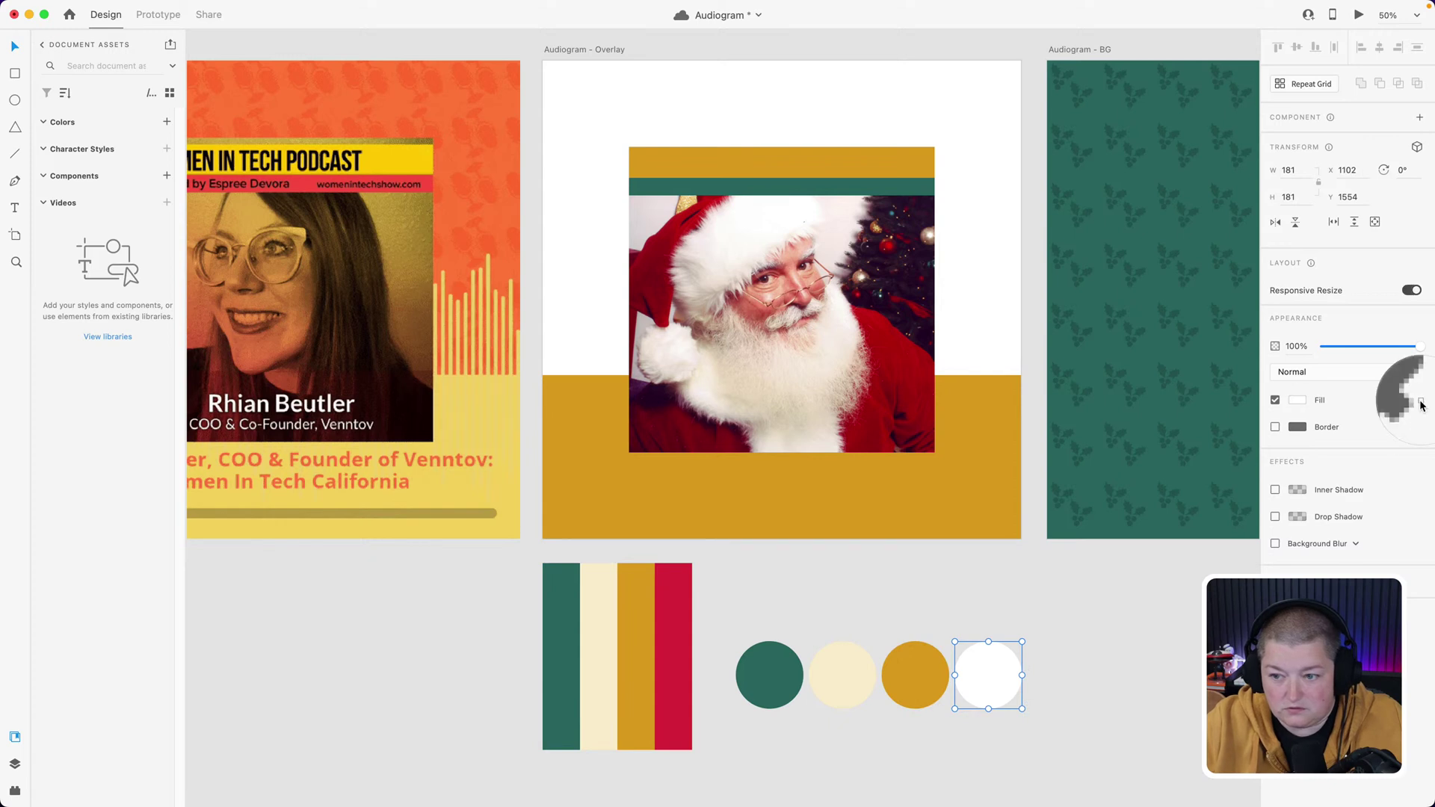
pyautogui.click(667, 657)
pyautogui.click(790, 608)
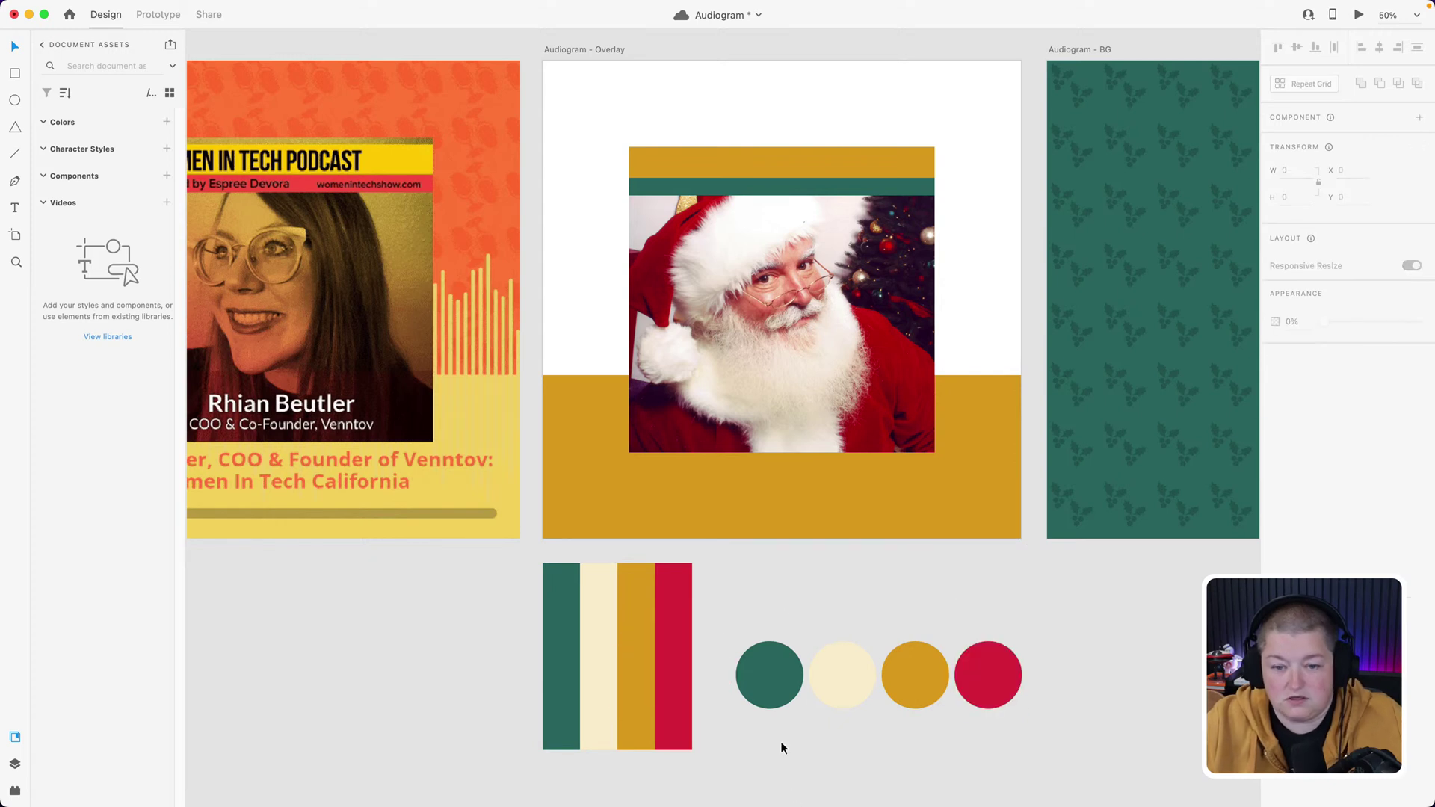
pyautogui.hscroll(10, 822, 775)
pyautogui.scroll(2, 823, 775)
pyautogui.hscroll(-2, 841, 772)
pyautogui.scroll(1, 841, 772)
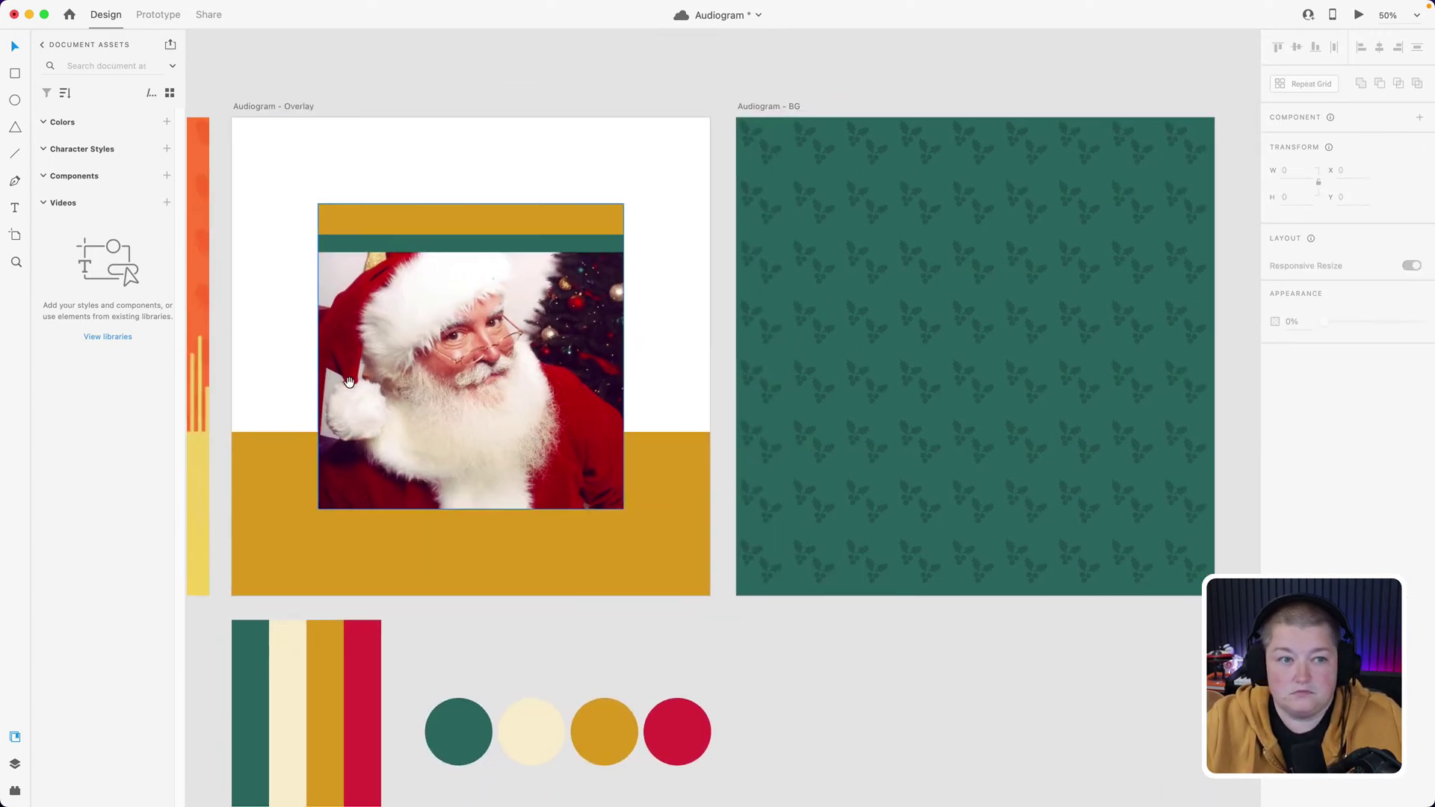
pyautogui.click(253, 110)
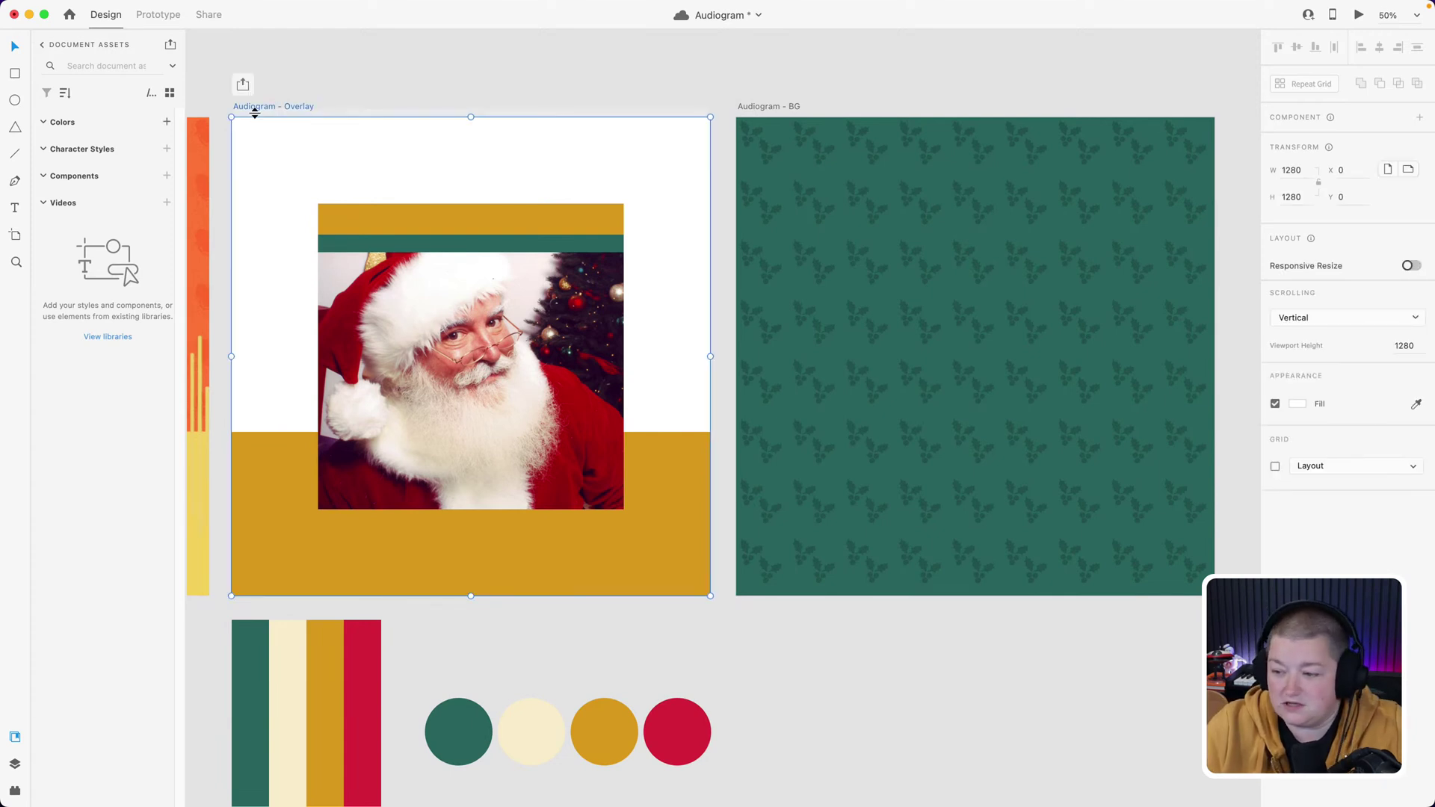
pyautogui.click(691, 628)
pyautogui.hscroll(-5, 621, 641)
pyautogui.hscroll(6, 628, 593)
pyautogui.scroll(-1, 628, 592)
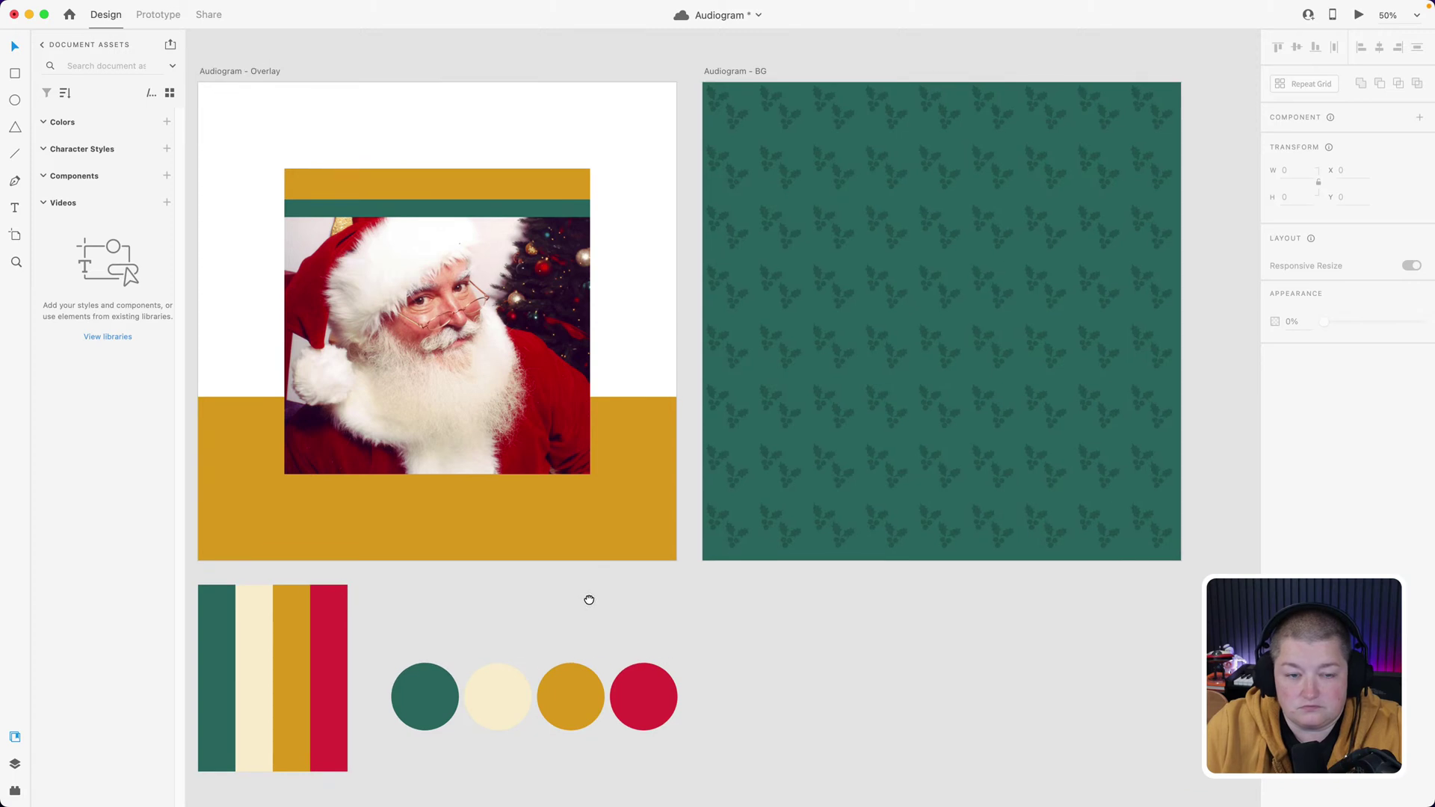
pyautogui.moveTo(393, 774)
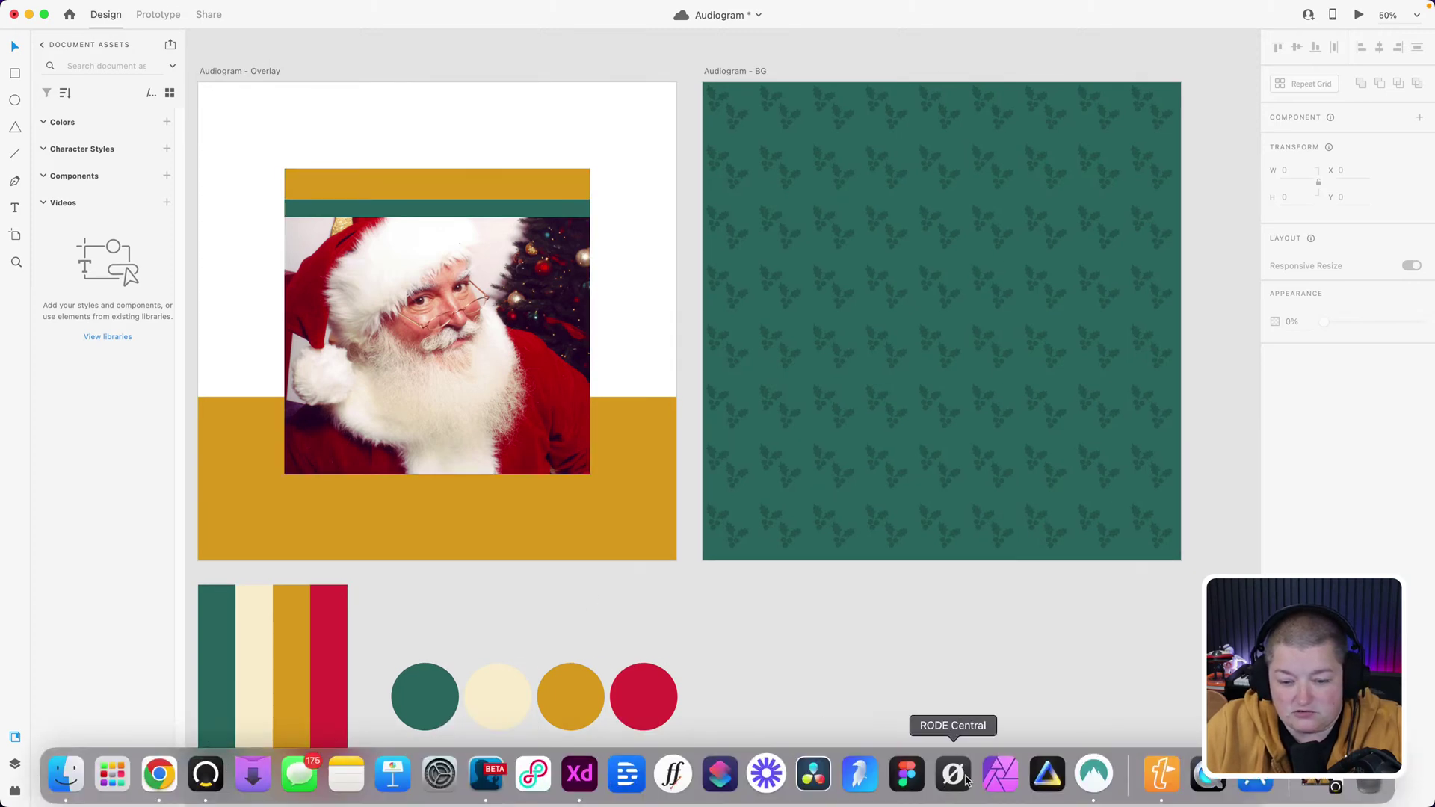
# - Switch to Descript and create a new project that starts in writing mode
pyautogui.click(626, 778)
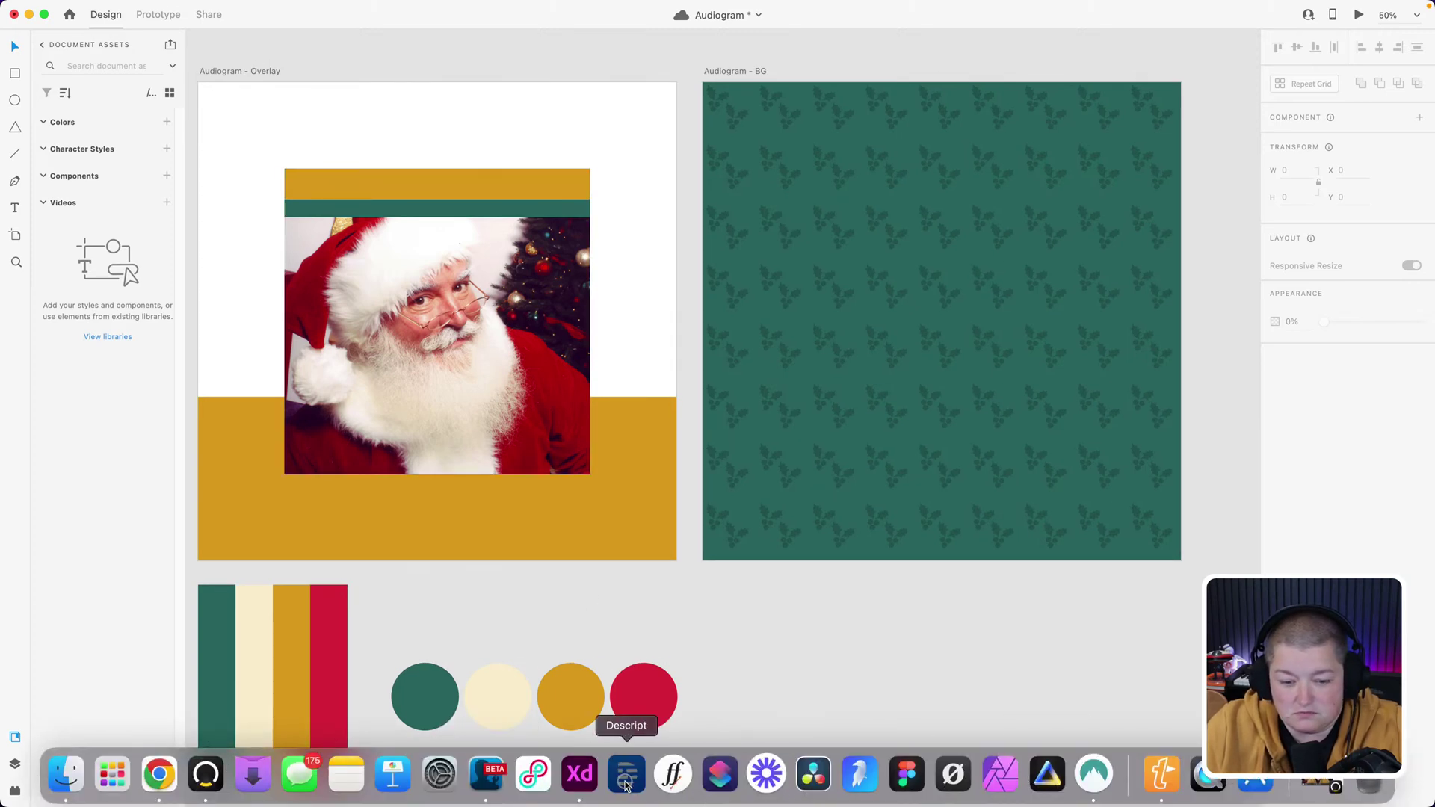
pyautogui.click(604, 569)
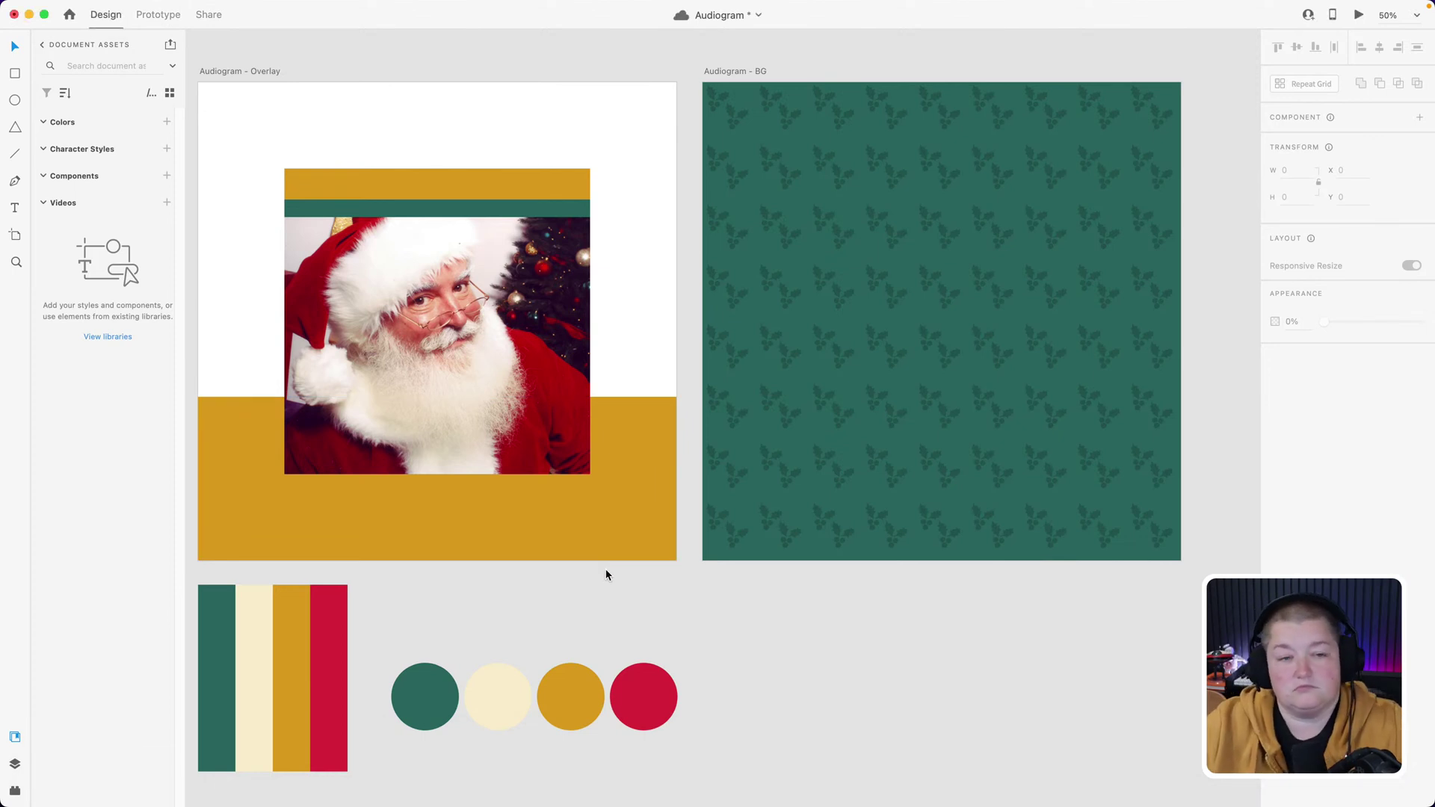
pyautogui.click(233, 76)
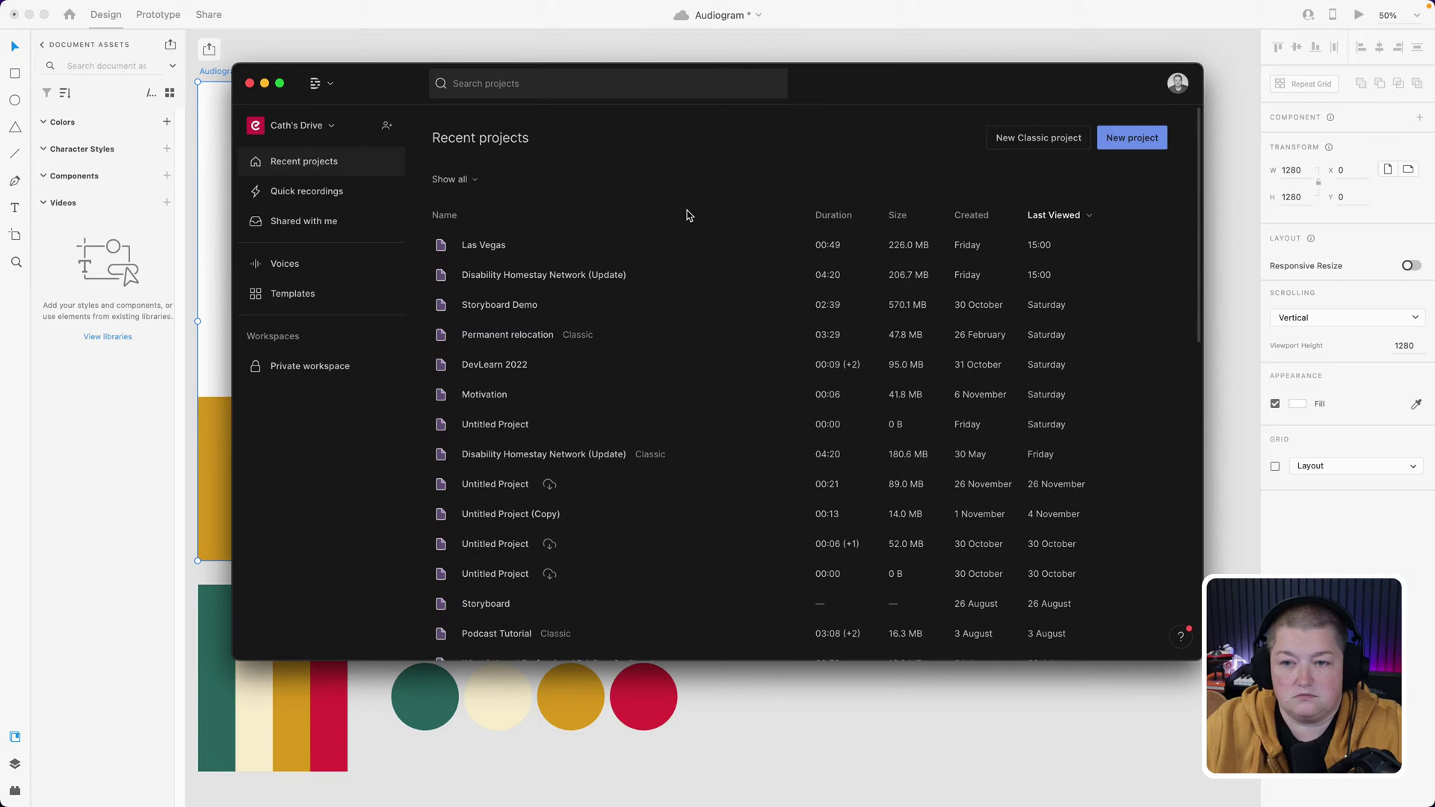
pyautogui.click(1133, 139)
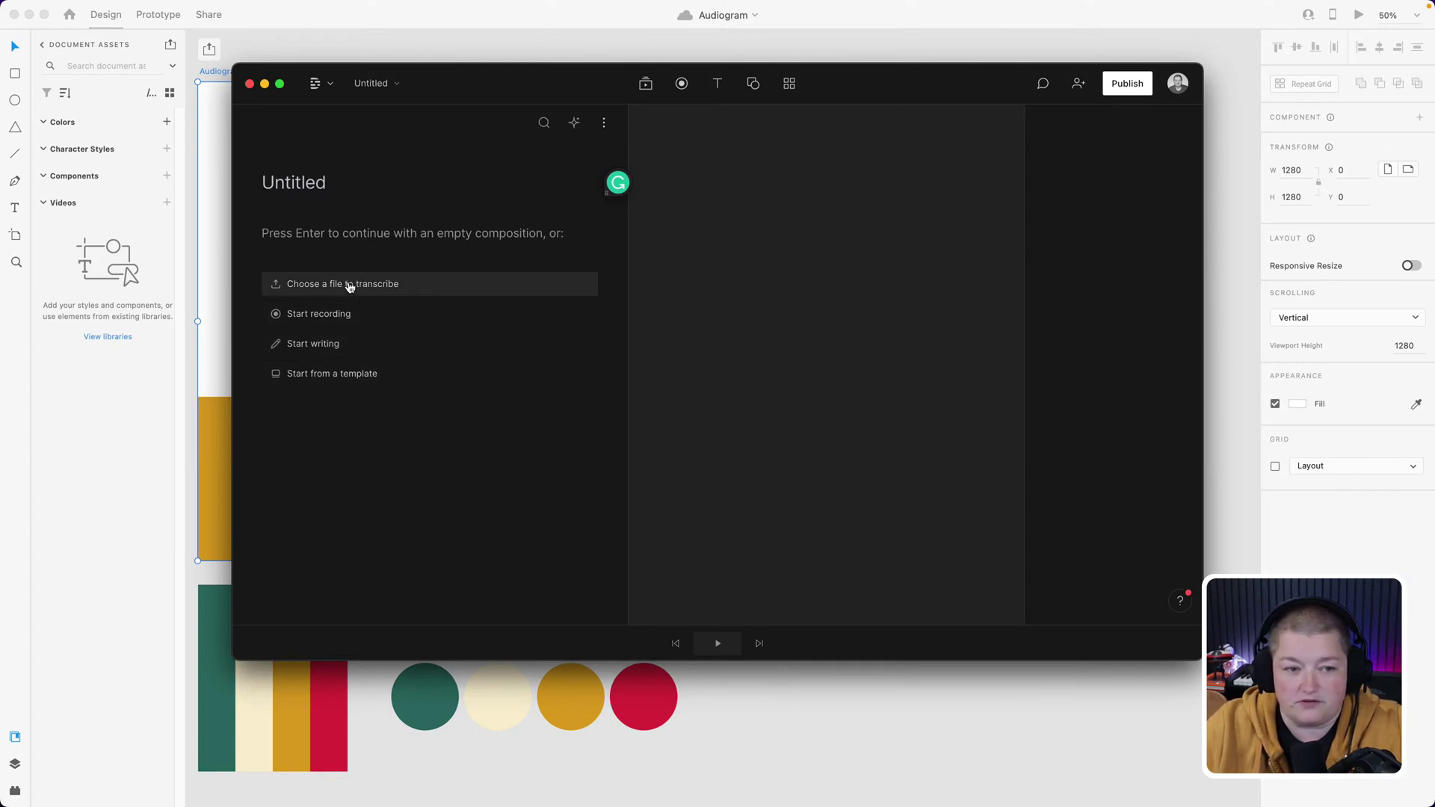
pyautogui.click(320, 344)
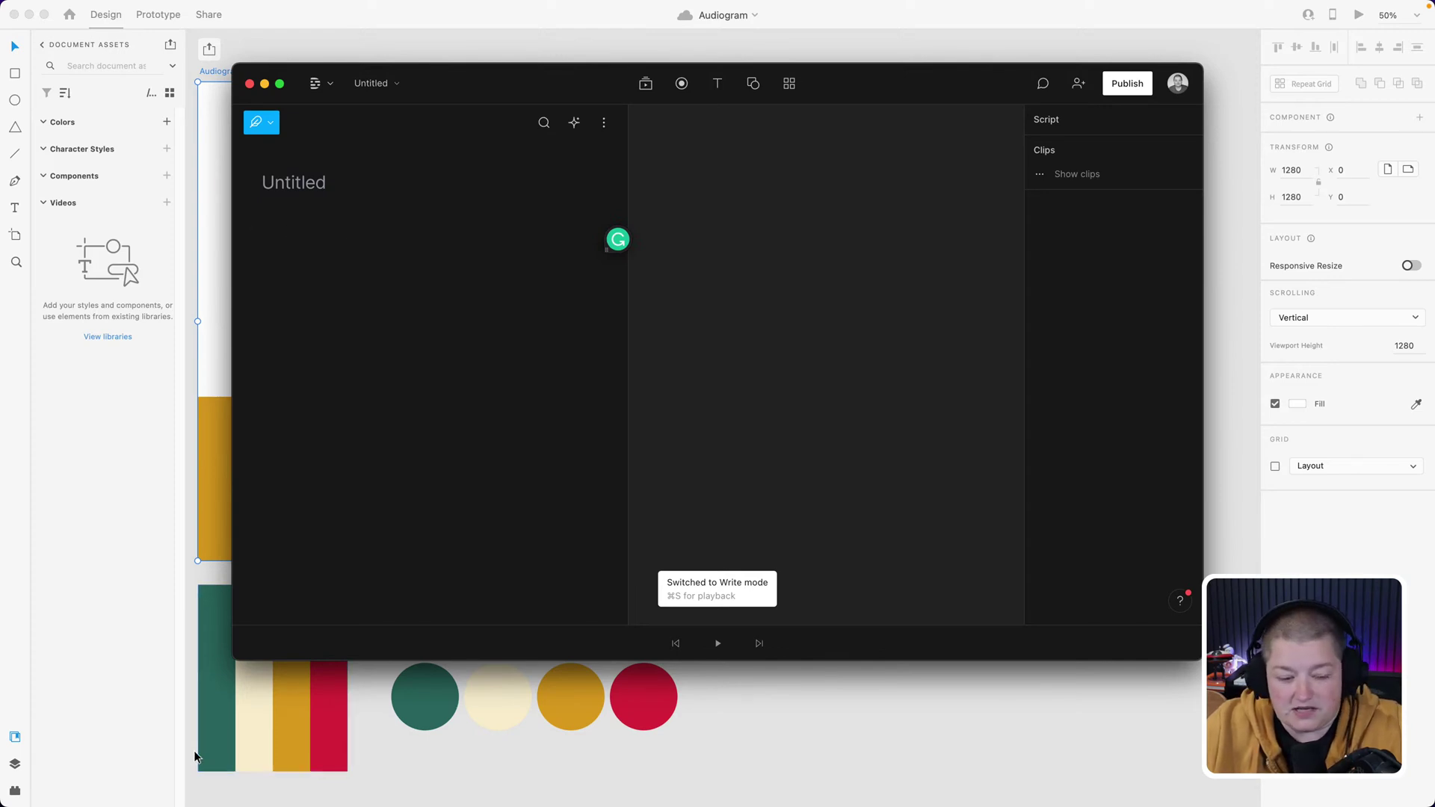
# - Switch to Chrome and search Google for "message from santa" in a new tab
pyautogui.click(159, 777)
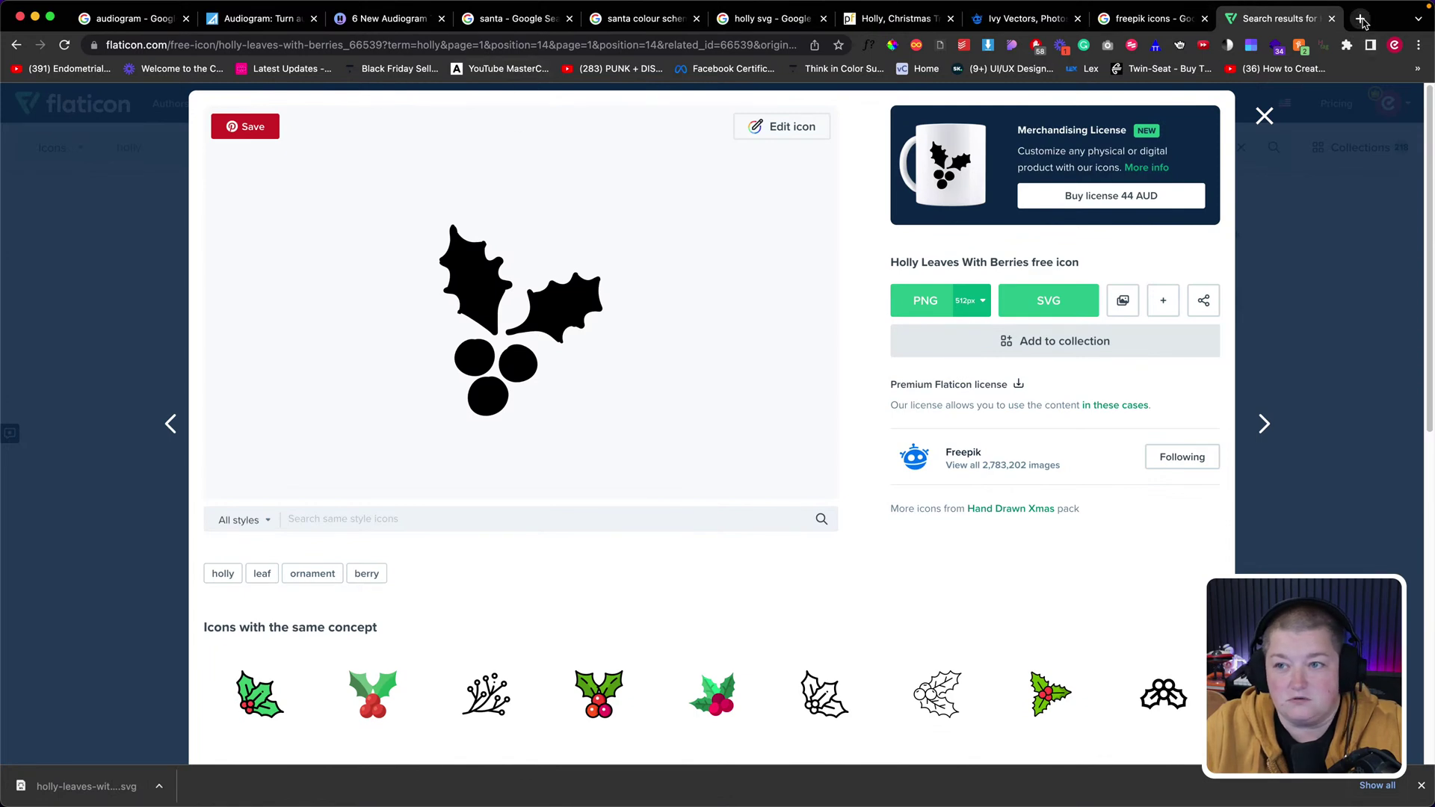
pyautogui.click(1360, 18)
pyautogui.write('message from sant')
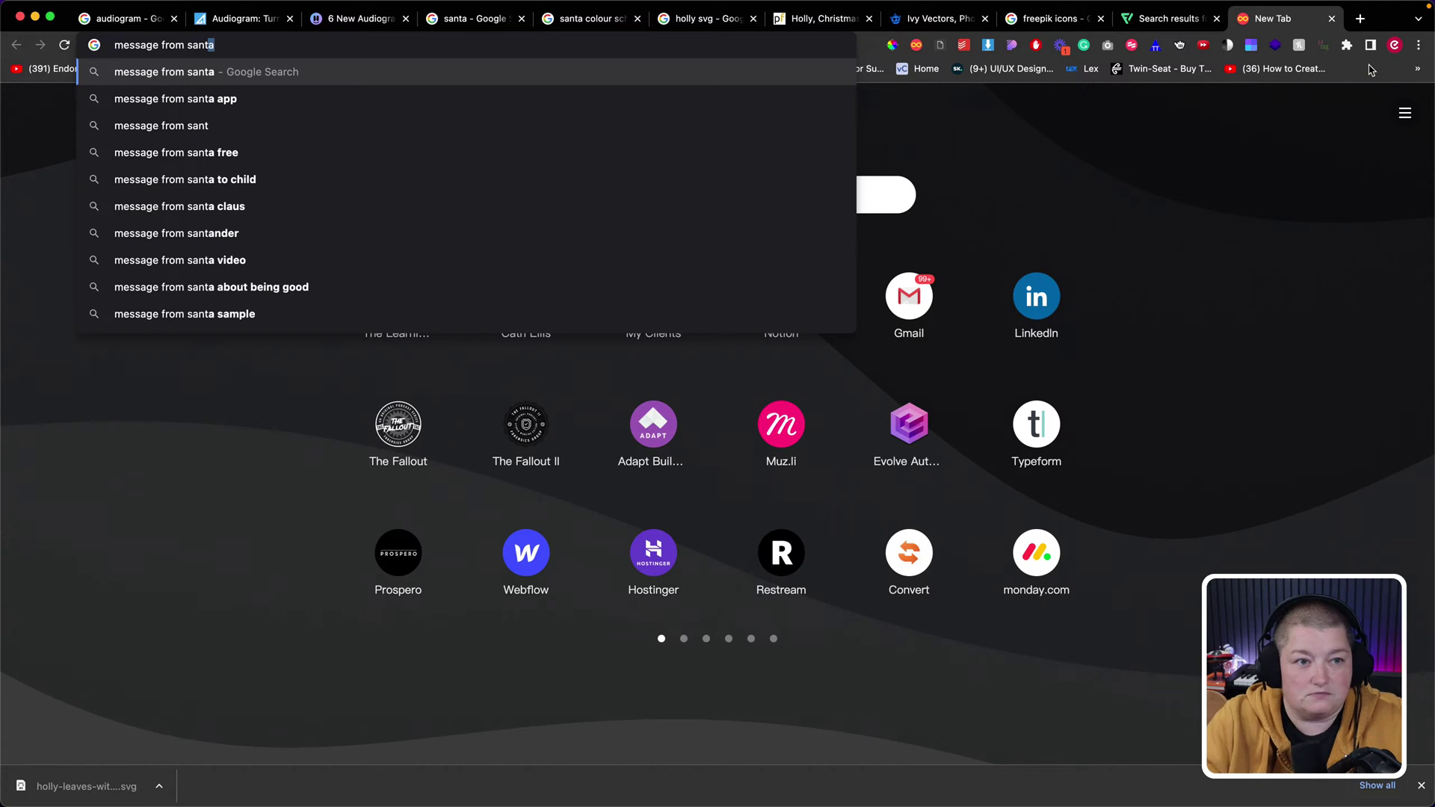
pyautogui.write('a')
pyautogui.press('Return')
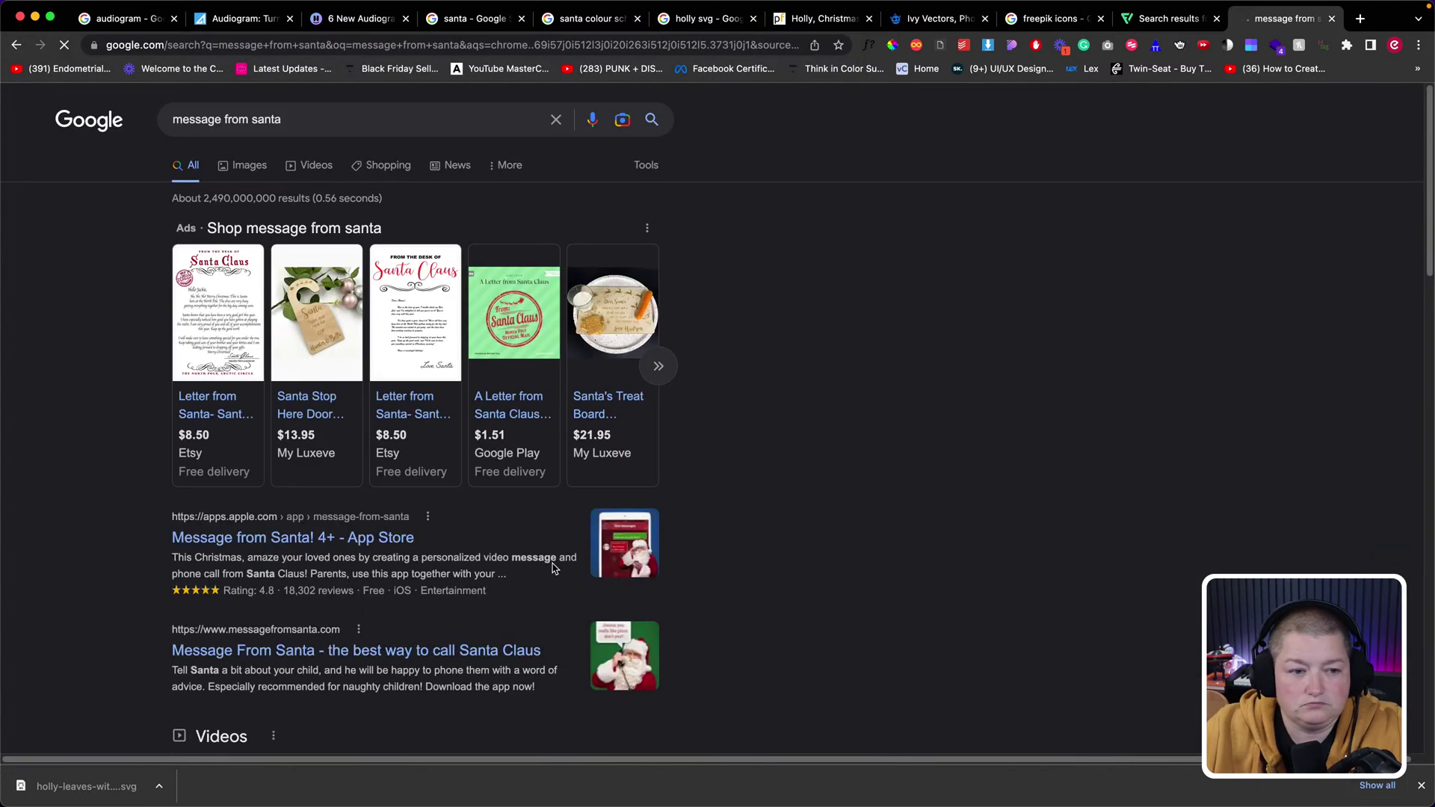
# - Examine the first Etsy Santa letter listing, close it, and look through the search results for a suitable Santa message
pyautogui.click(238, 331)
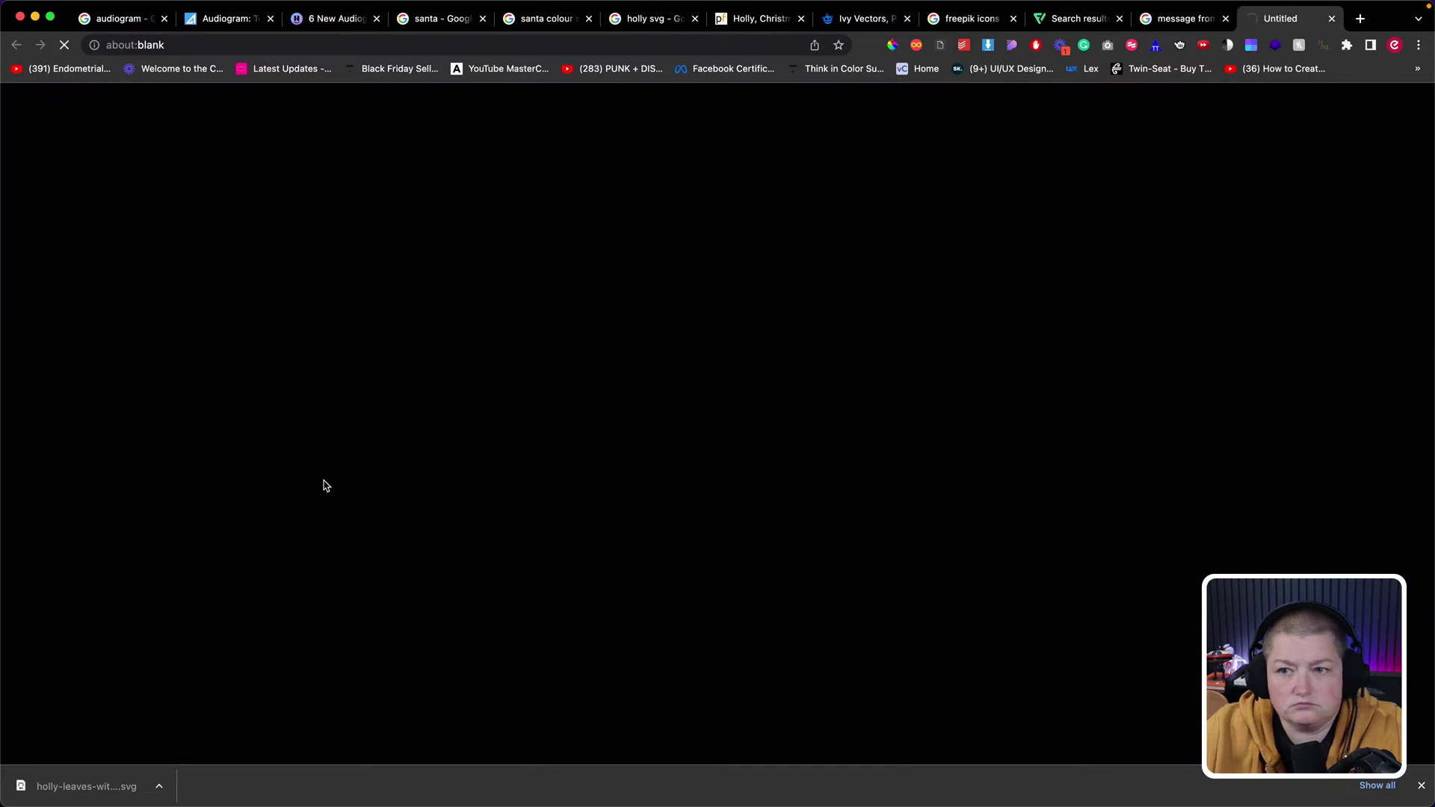
pyautogui.scroll(-4, 567, 540)
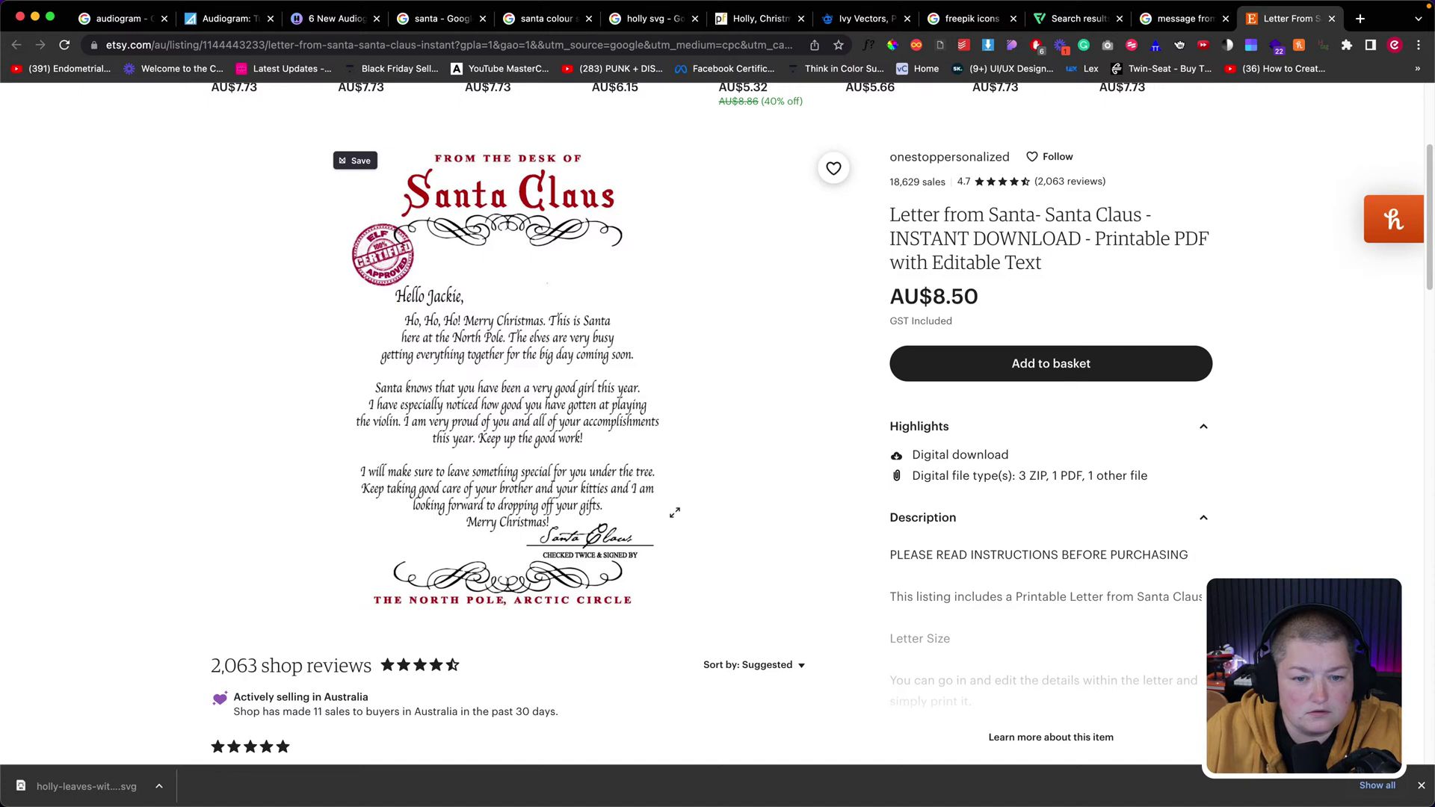
pyautogui.scroll(3, 688, 512)
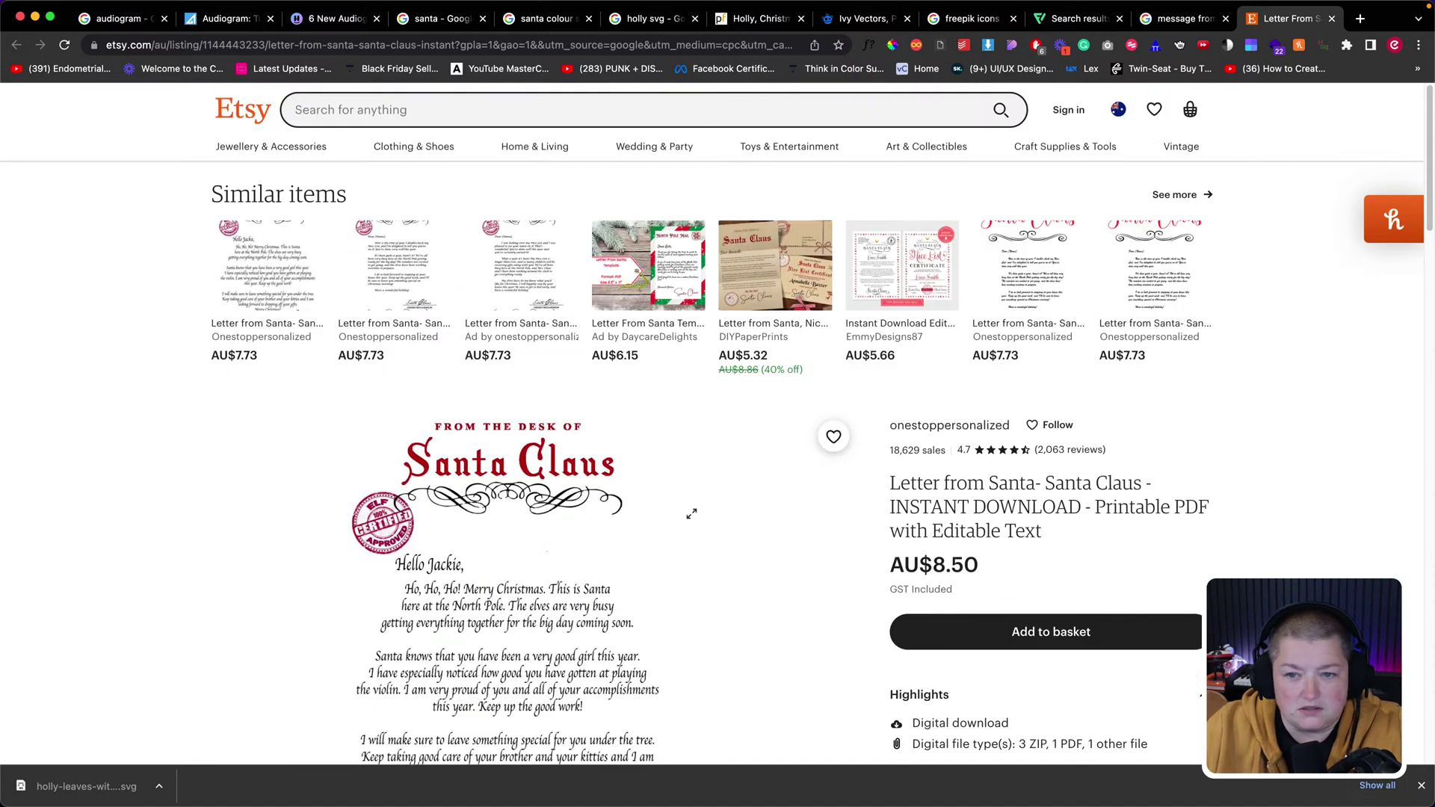
pyautogui.scroll(-3, 692, 513)
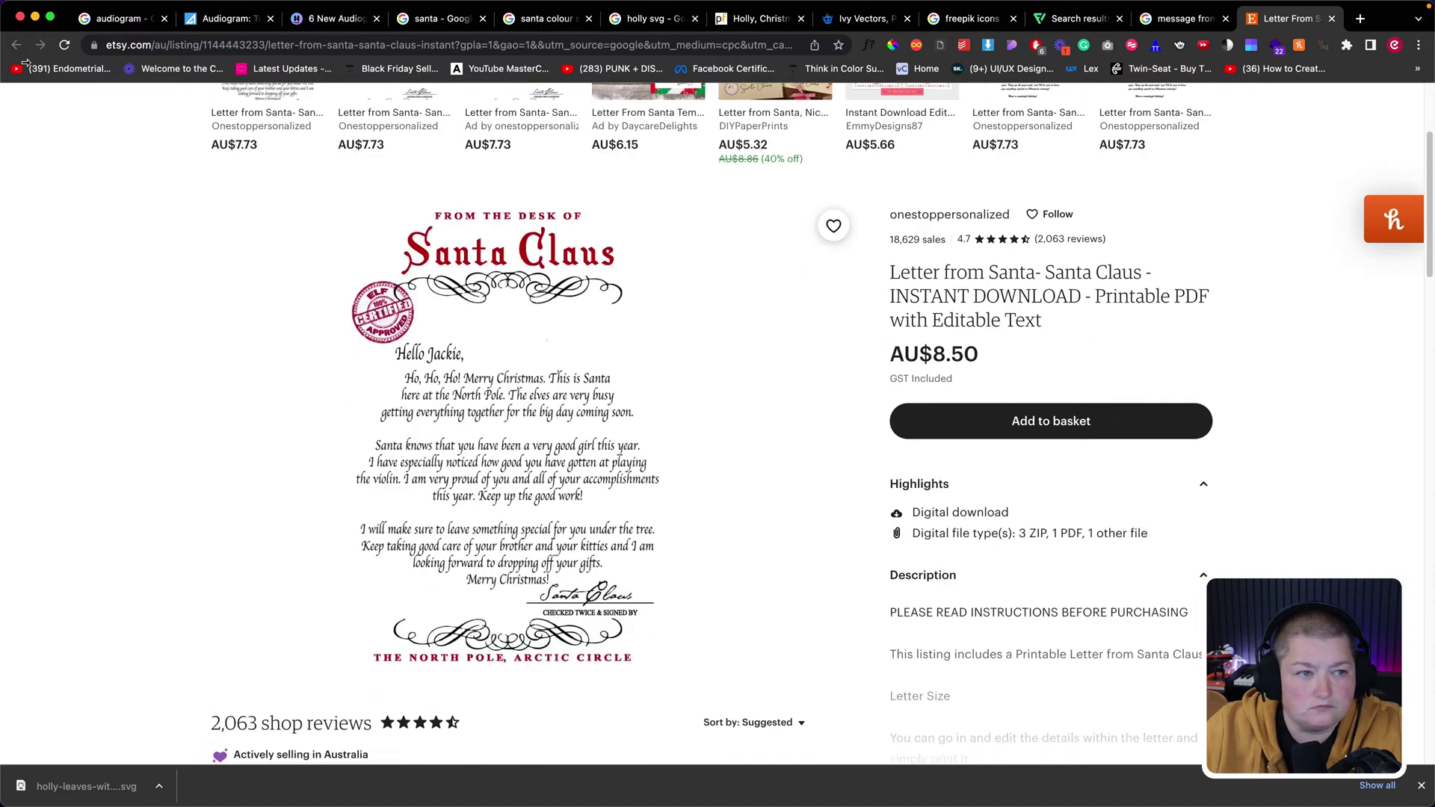
pyautogui.click(1331, 18)
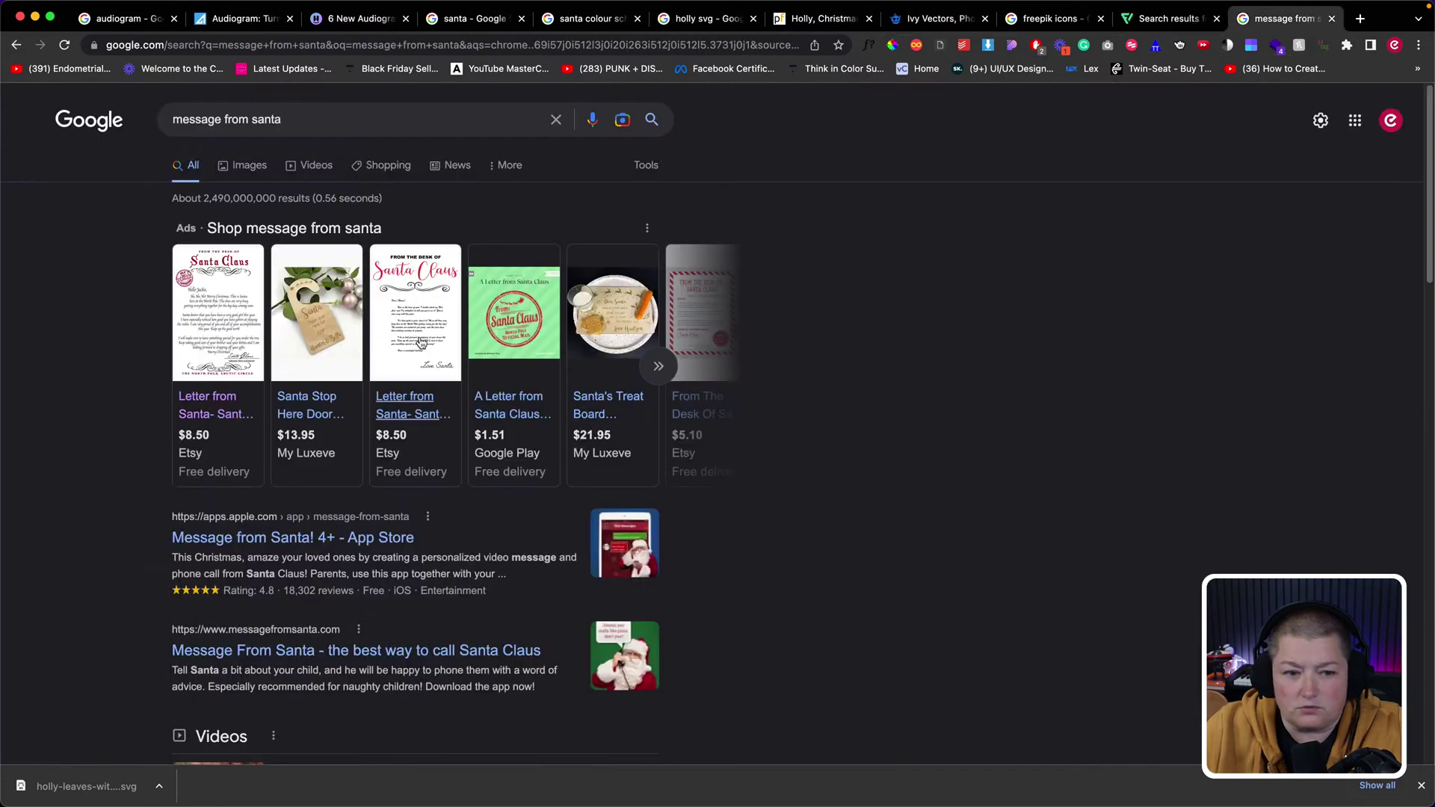
pyautogui.scroll(-4, 292, 396)
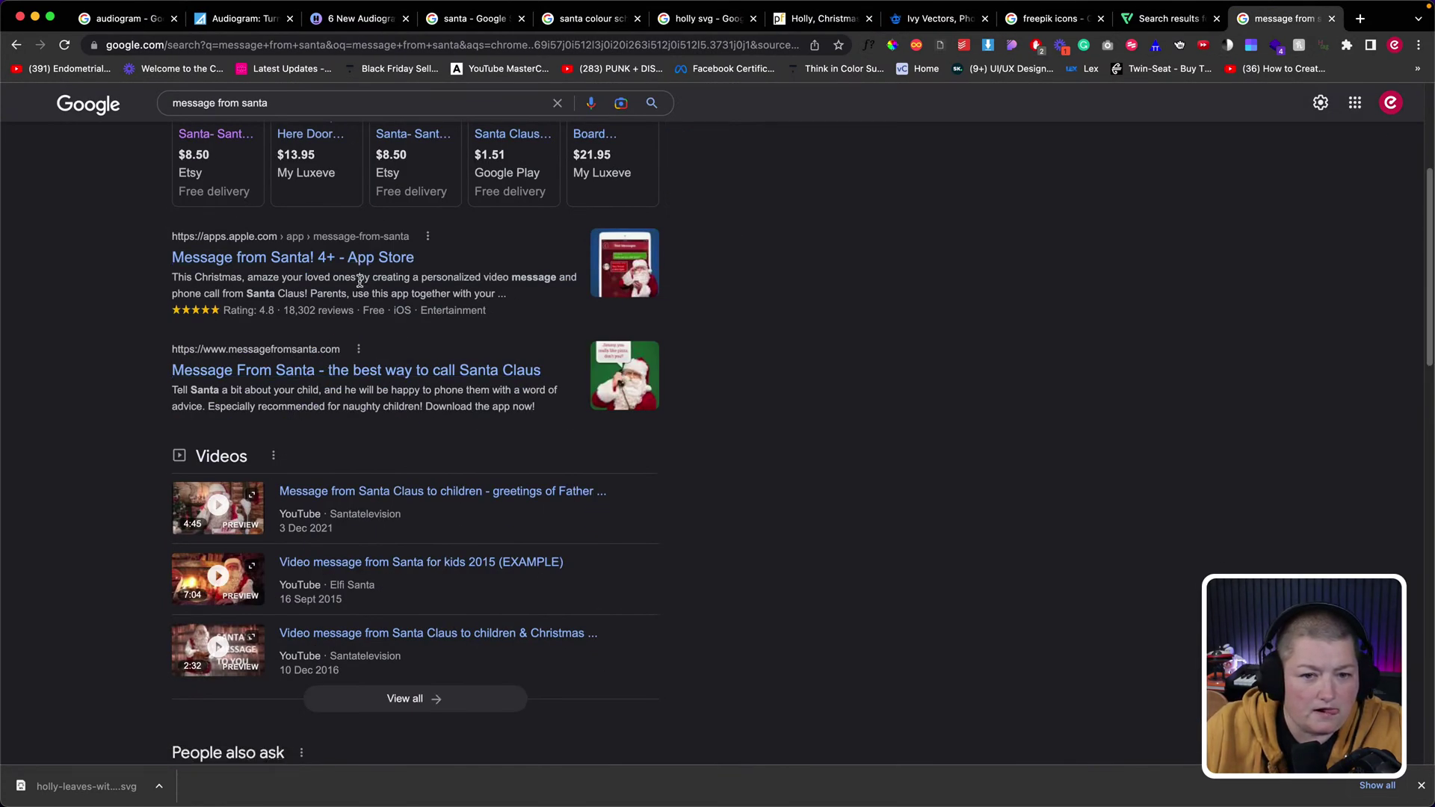
pyautogui.scroll(-5, 359, 281)
pyautogui.scroll(-5, 360, 472)
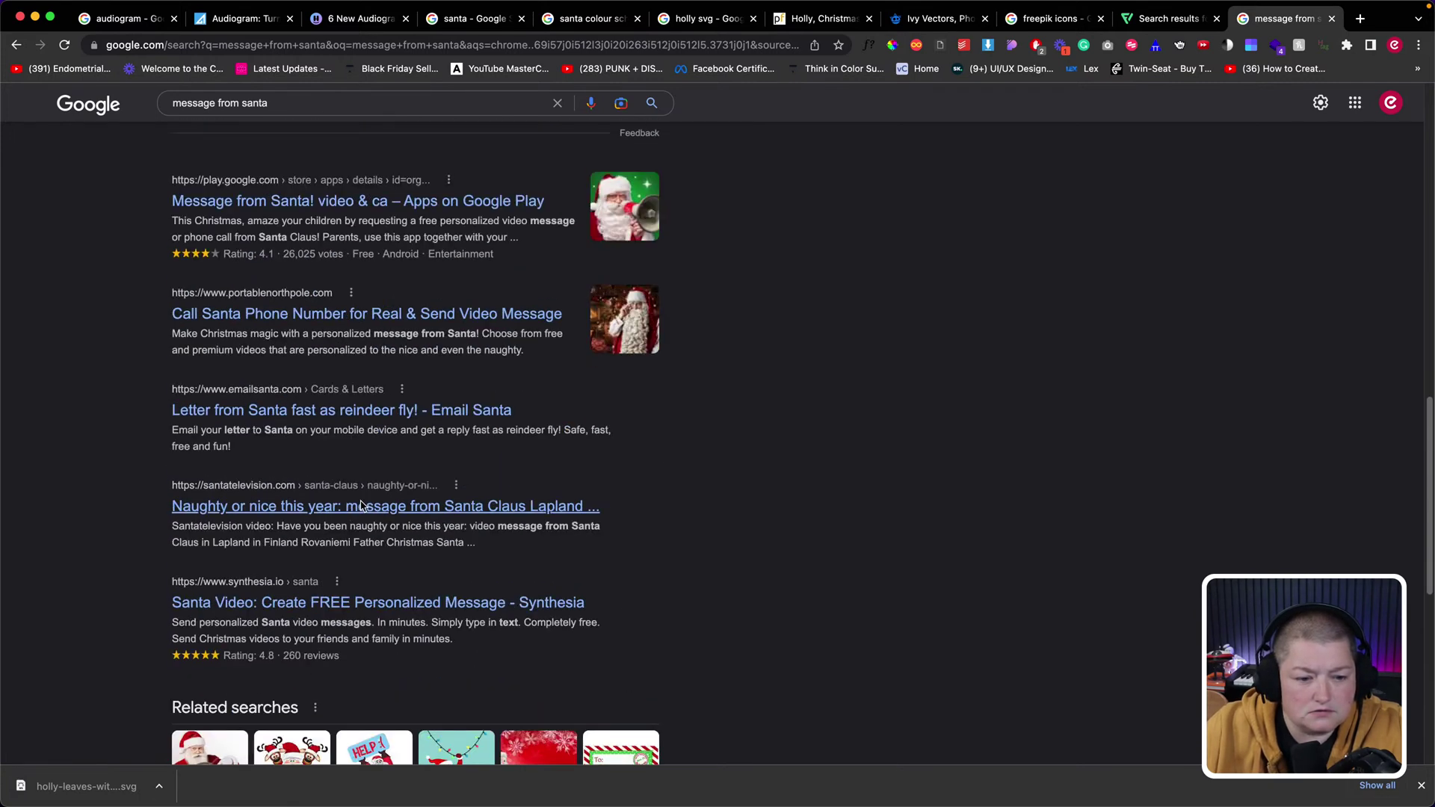
pyautogui.scroll(-6, 357, 616)
pyautogui.scroll(20, 355, 627)
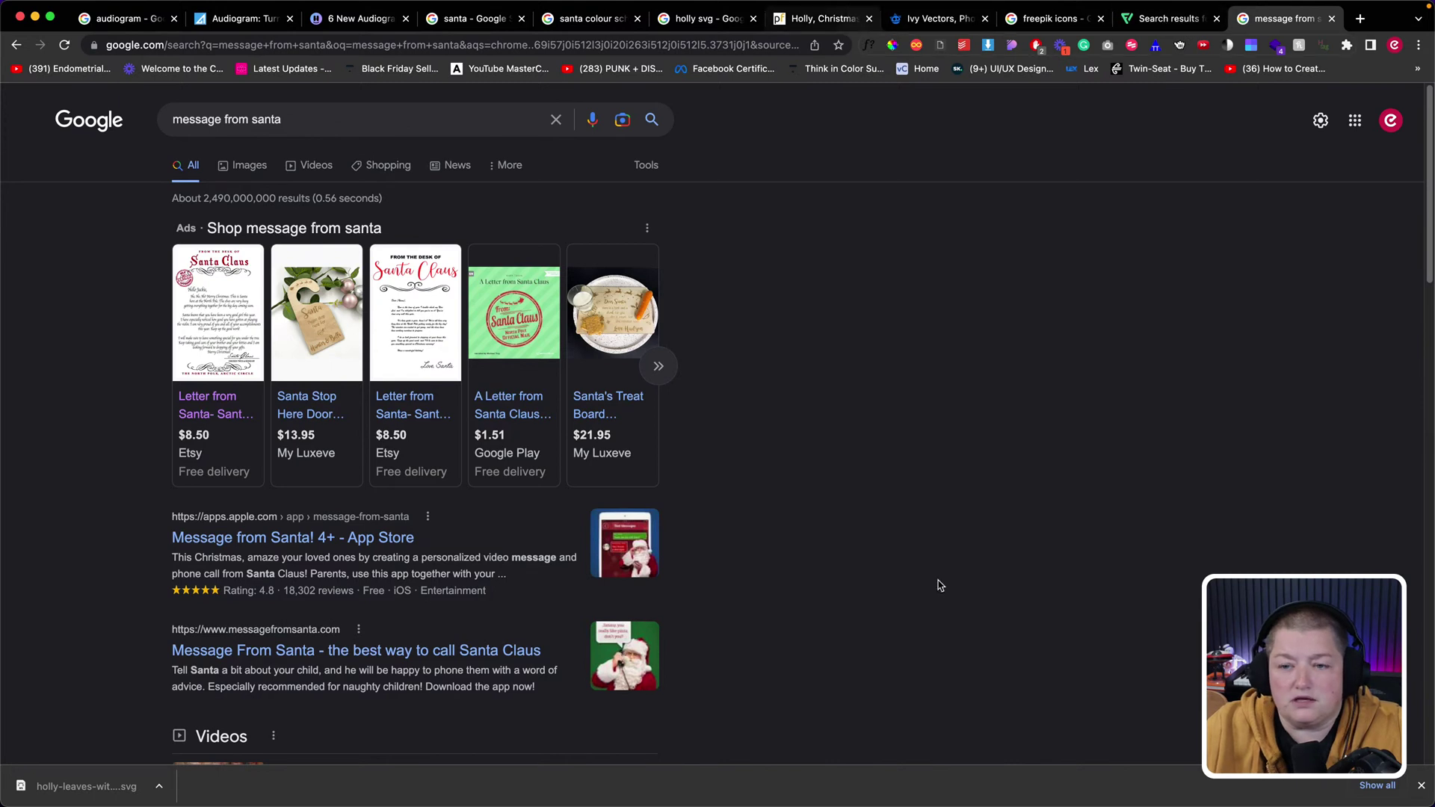
# - Return to Descript and title the untitled composition "Message from Santa"
pyautogui.click(1268, 786)
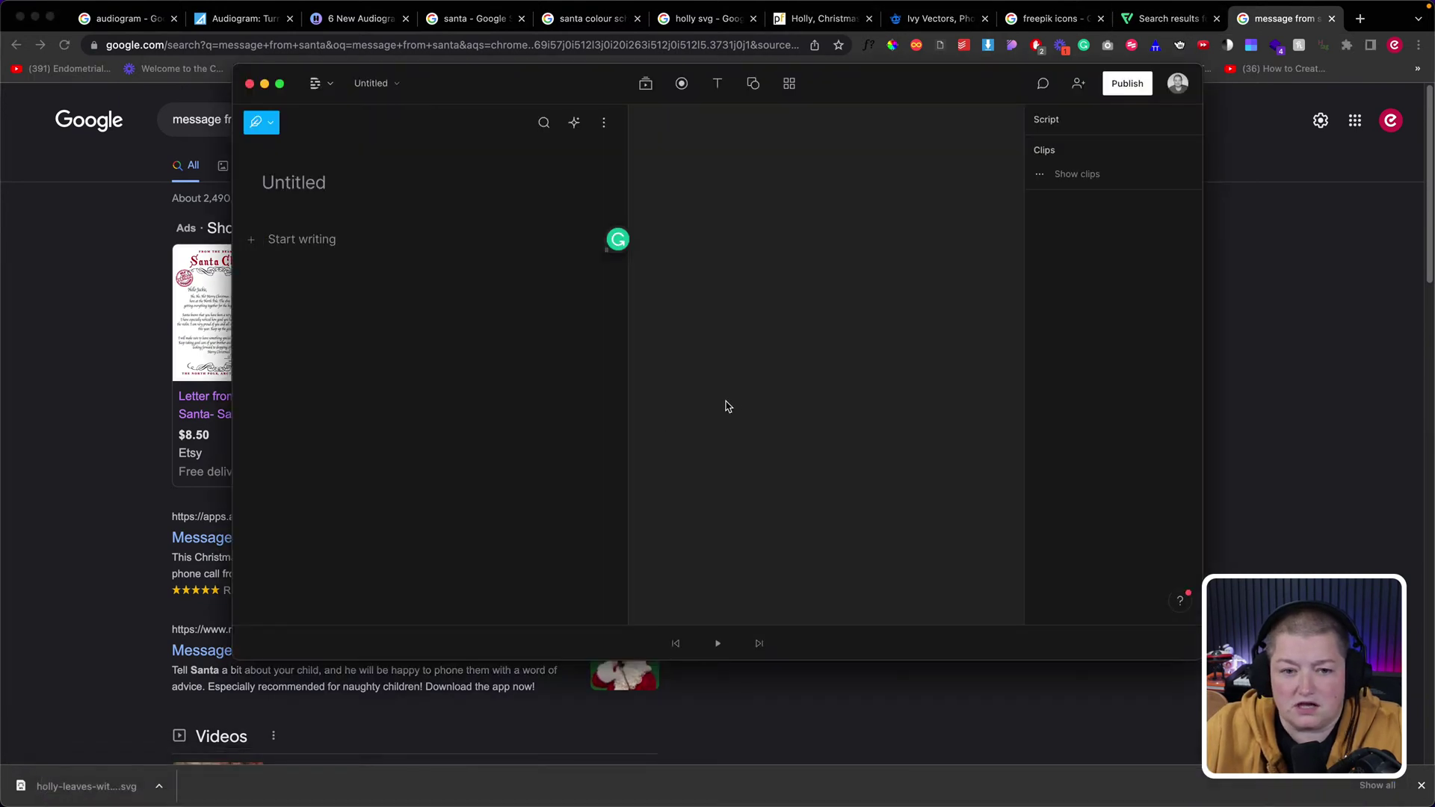
pyautogui.click(288, 187)
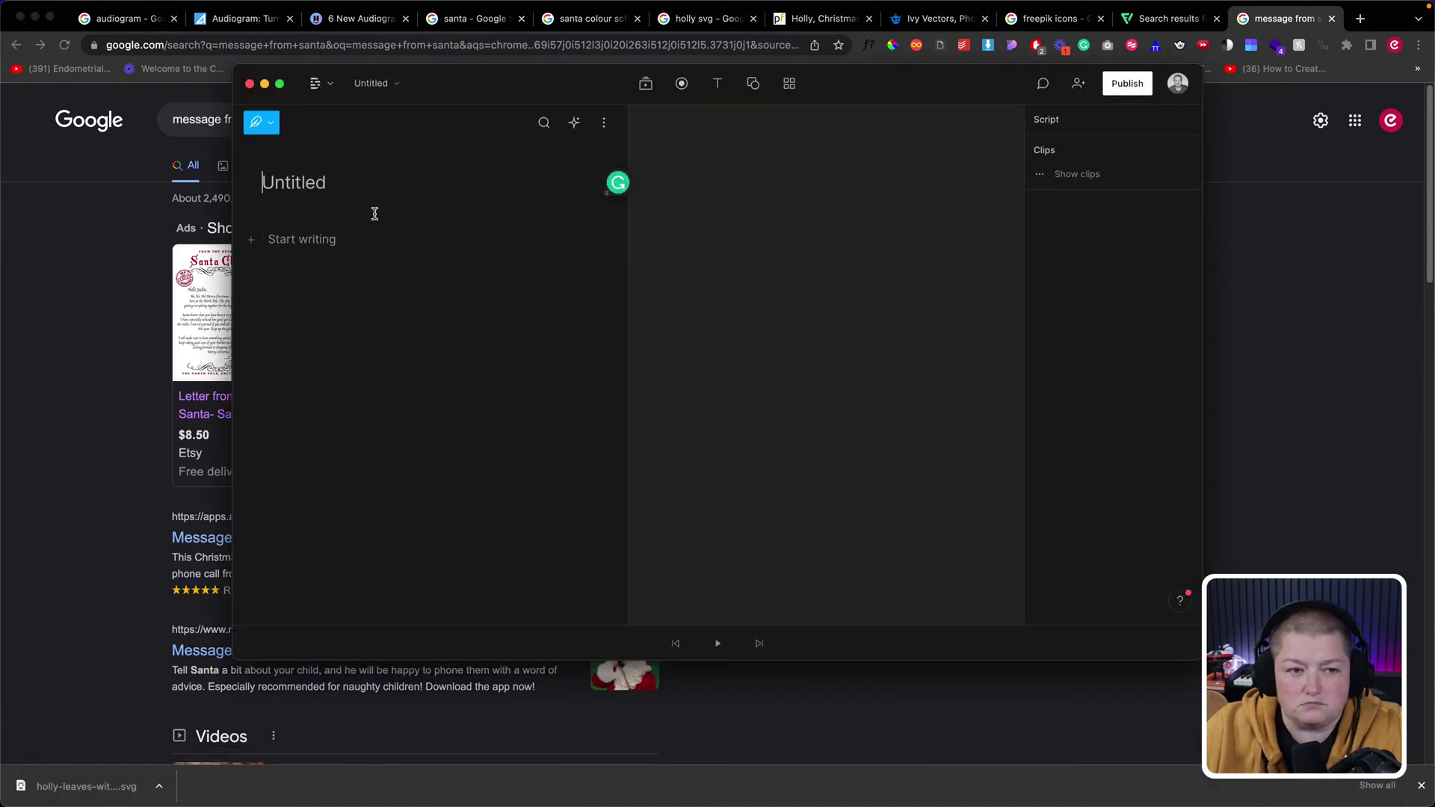
pyautogui.write('Me')
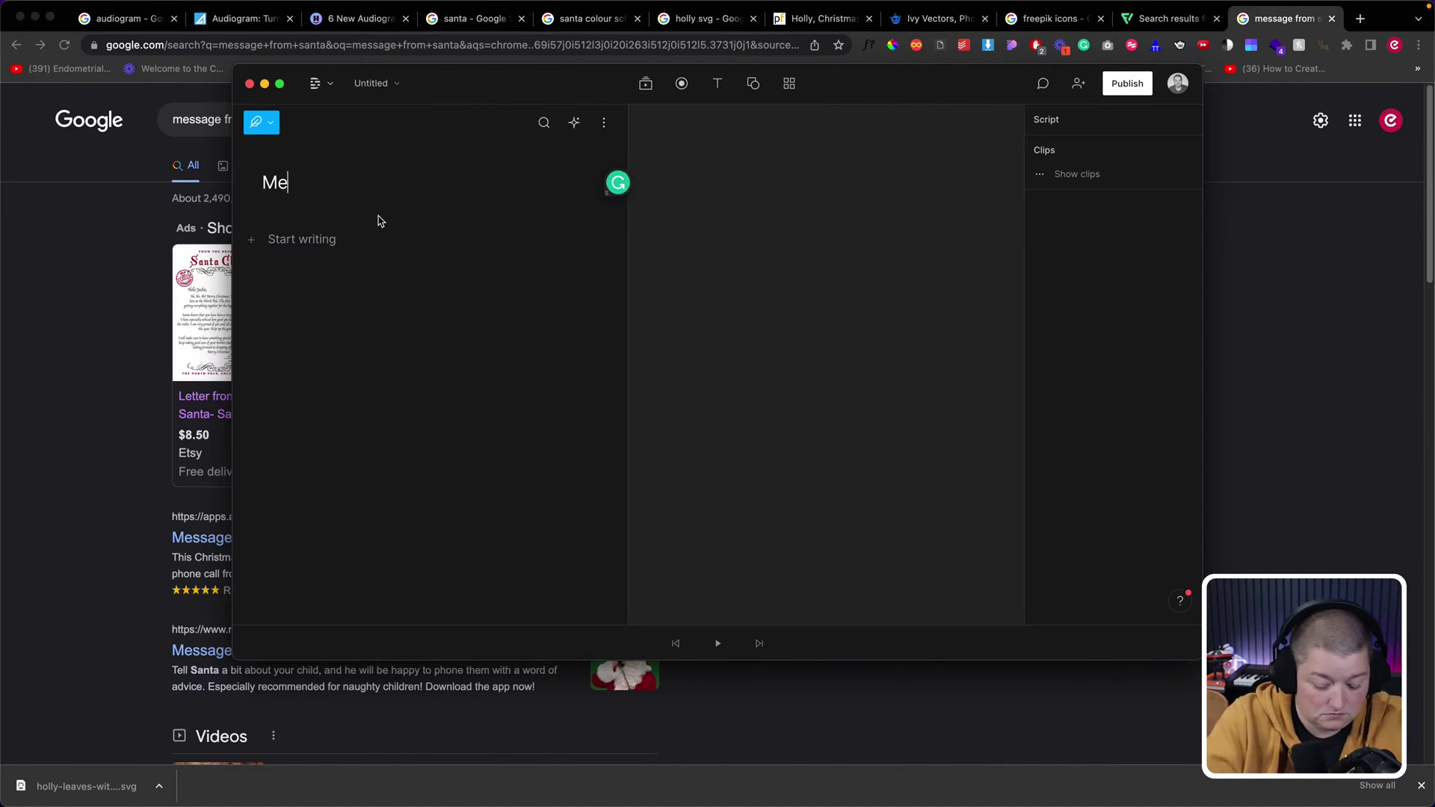
pyautogui.write('ssage from Santa')
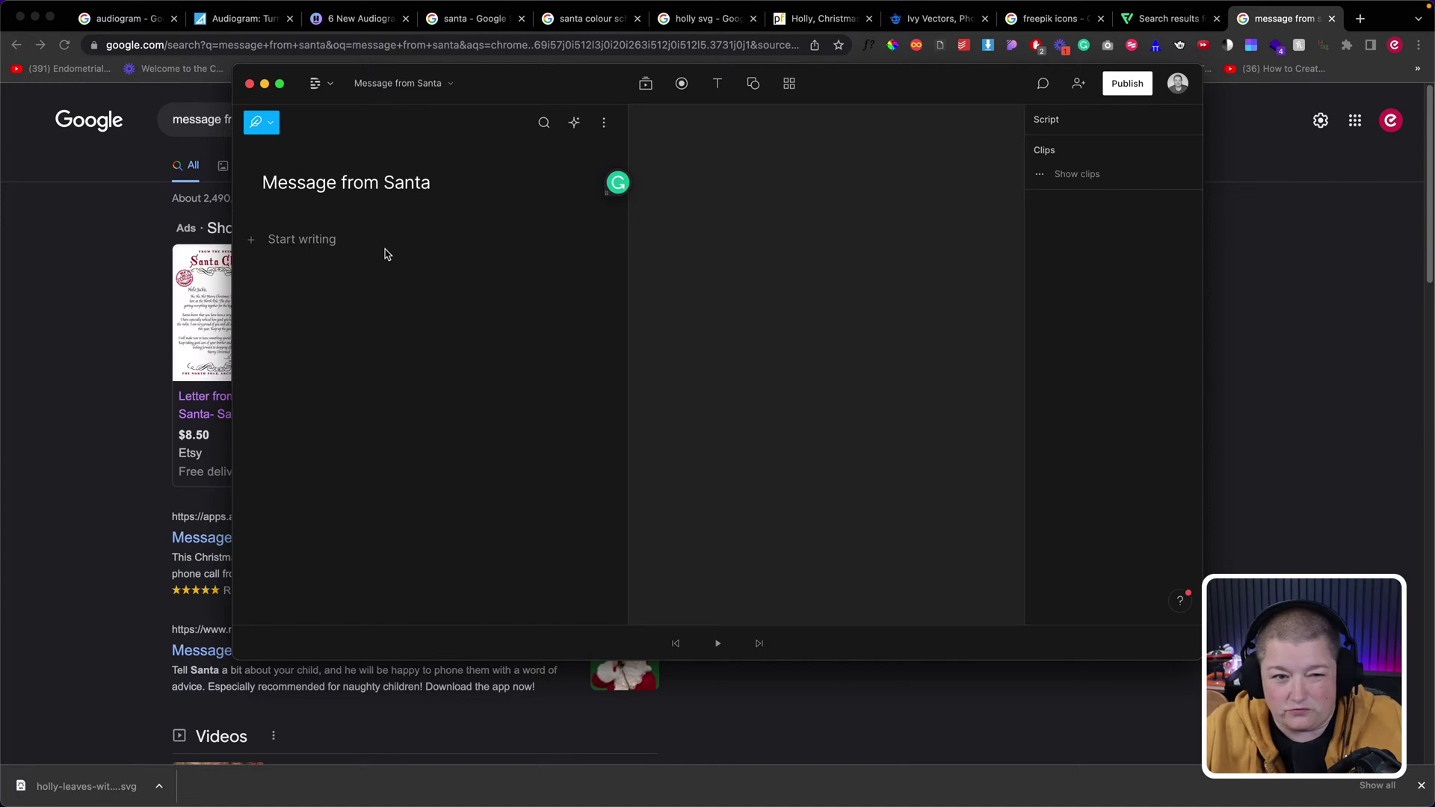
# - Switch the Message from Santa composition from audio only to video
pyautogui.click(296, 240)
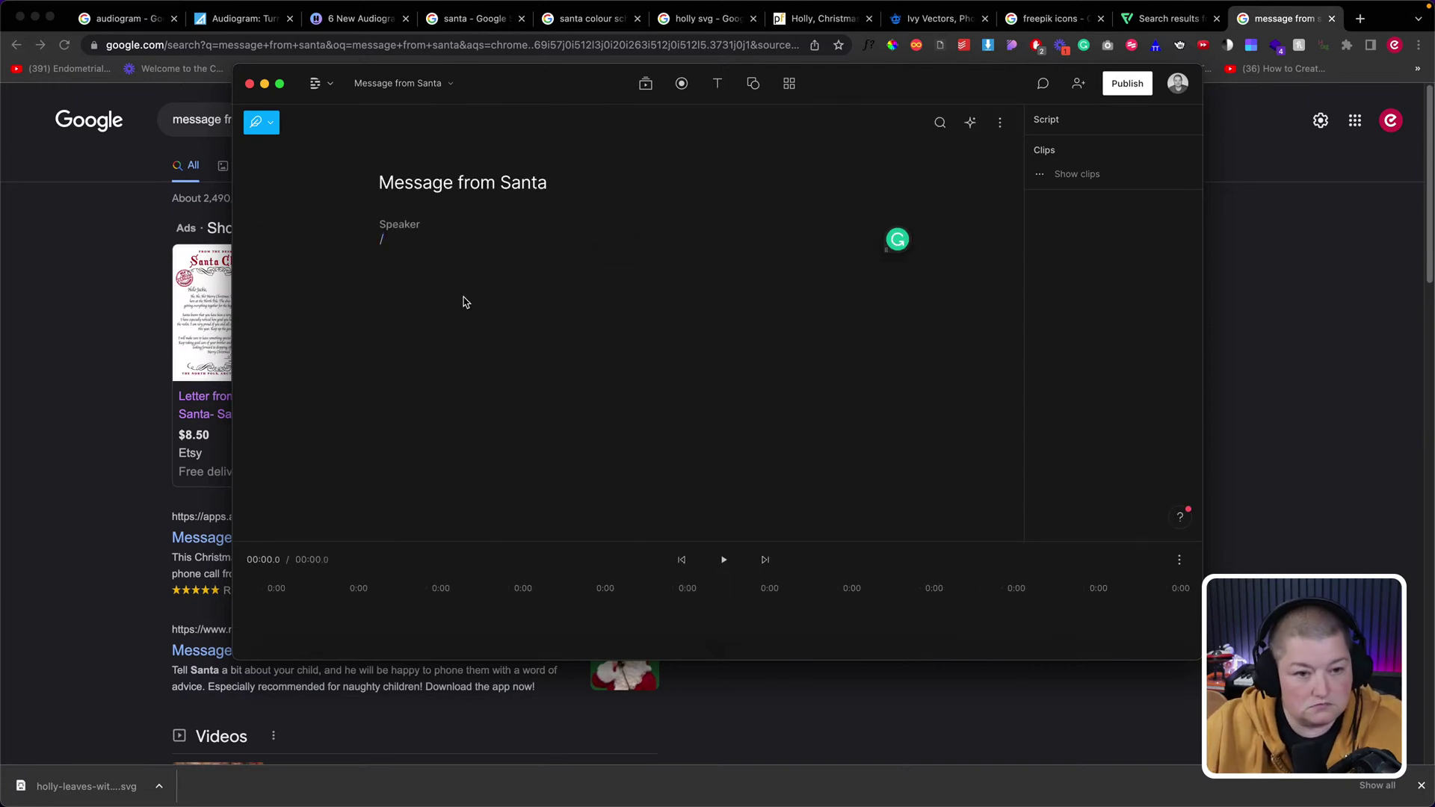
pyautogui.click(609, 128)
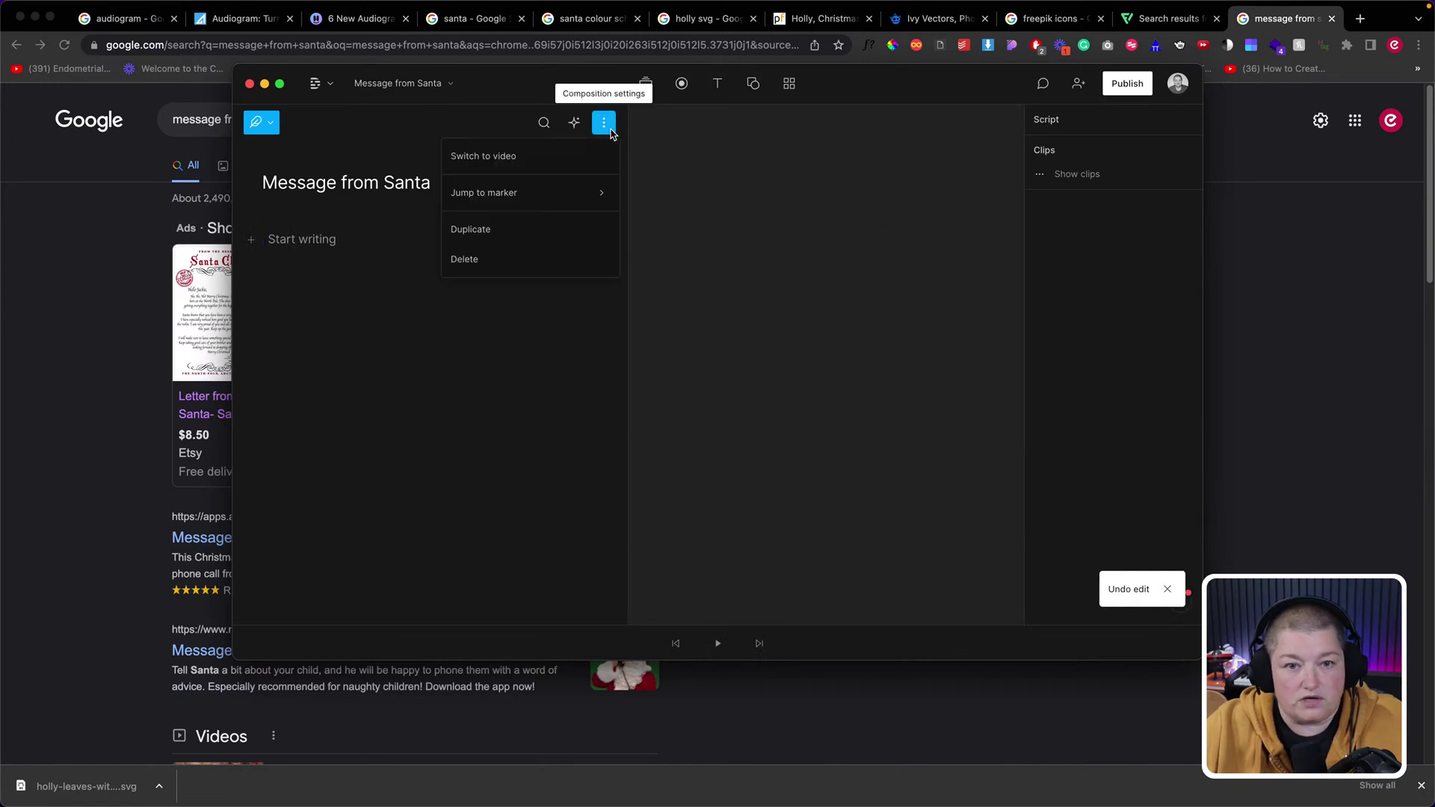
pyautogui.click(582, 165)
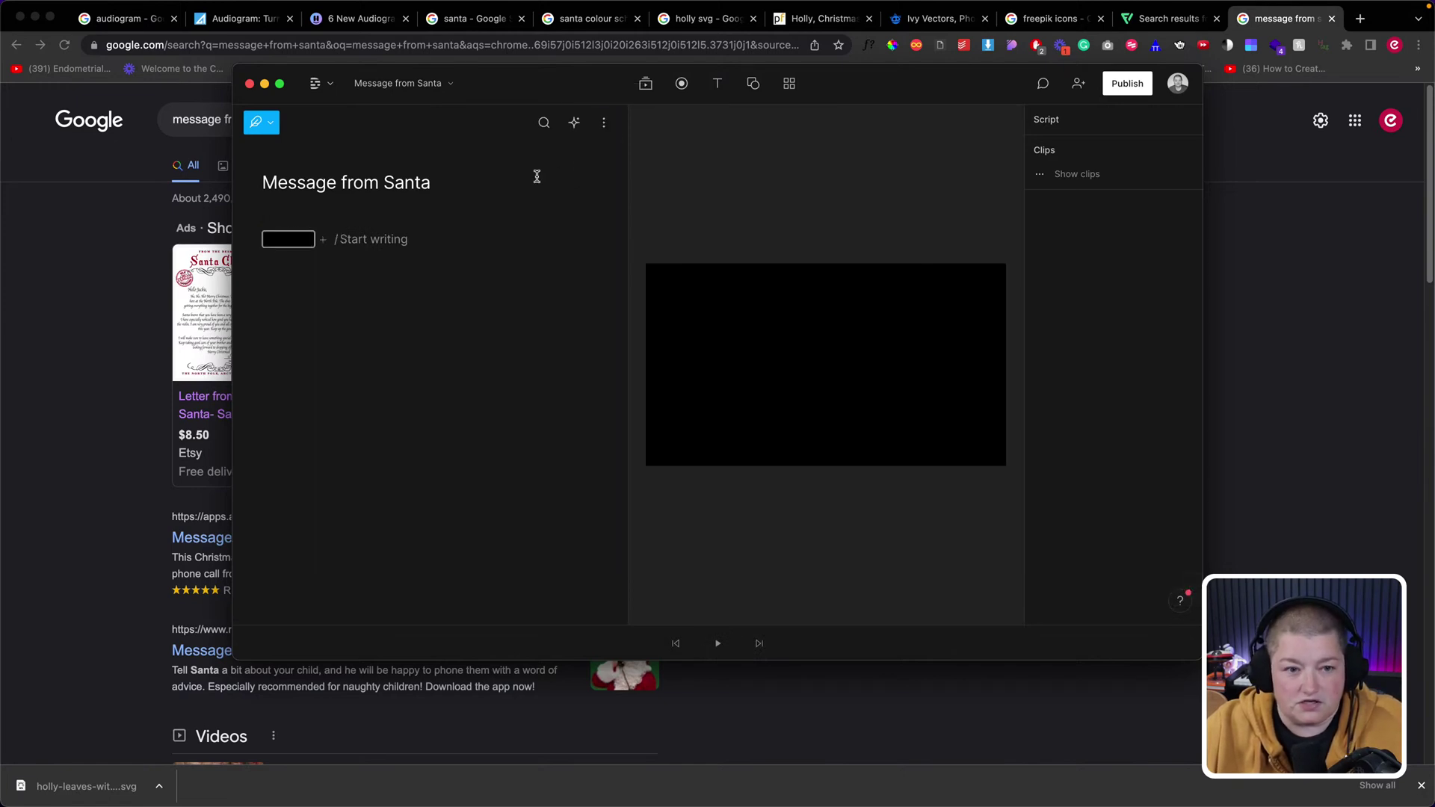
# - Set the composition's video size to a custom square format of 1280 × 1280
pyautogui.click(605, 127)
pyautogui.moveTo(575, 170)
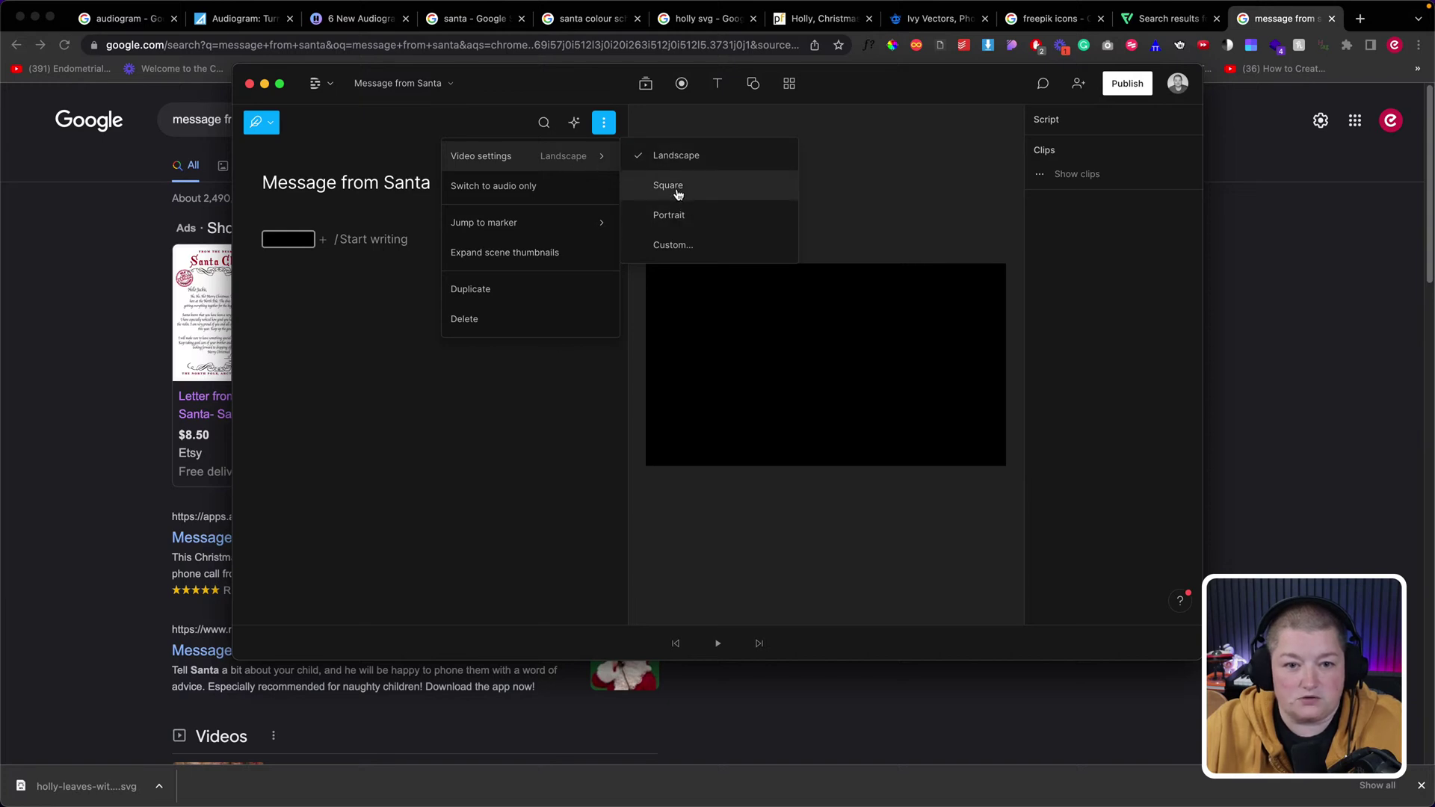
pyautogui.click(668, 244)
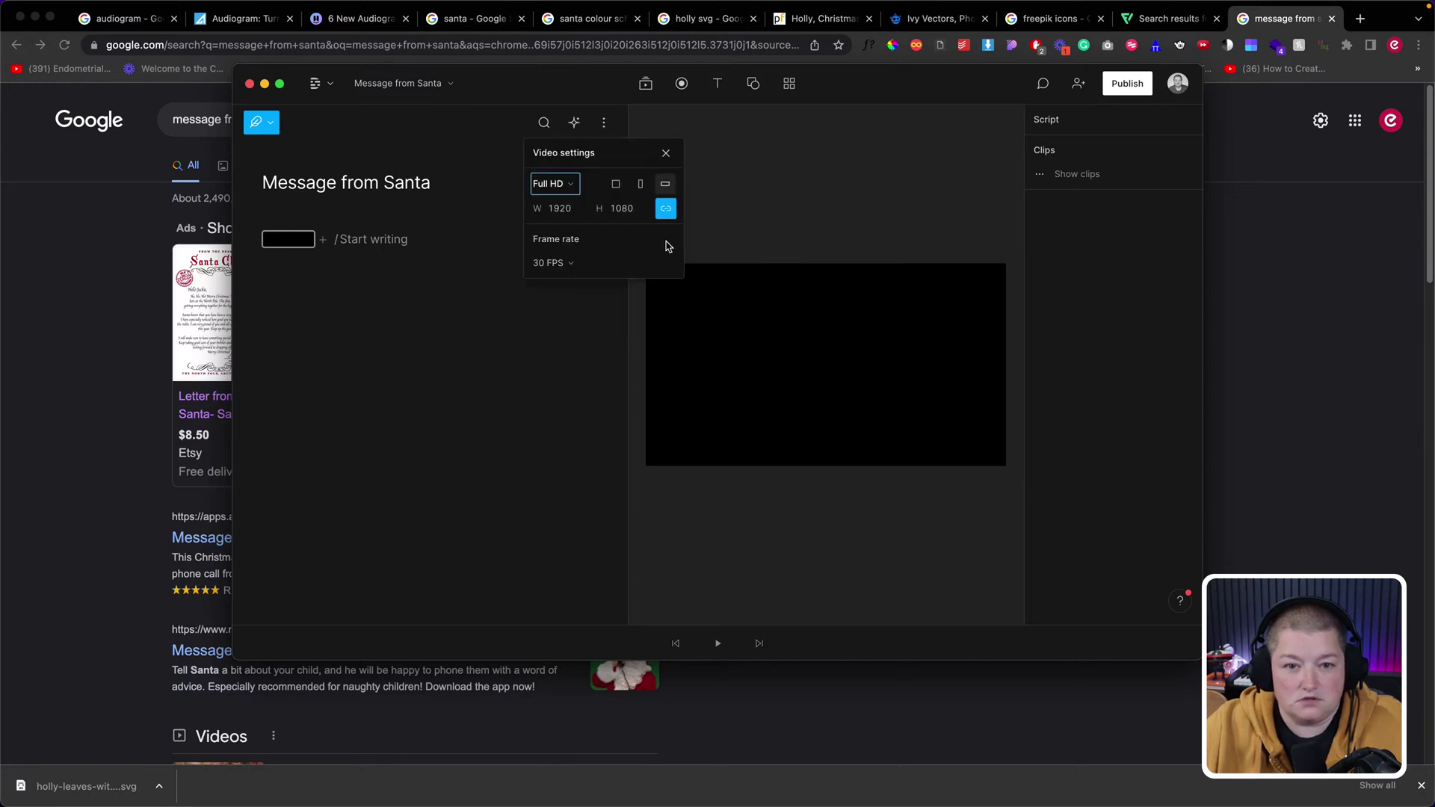
pyautogui.click(564, 210)
pyautogui.write('1')
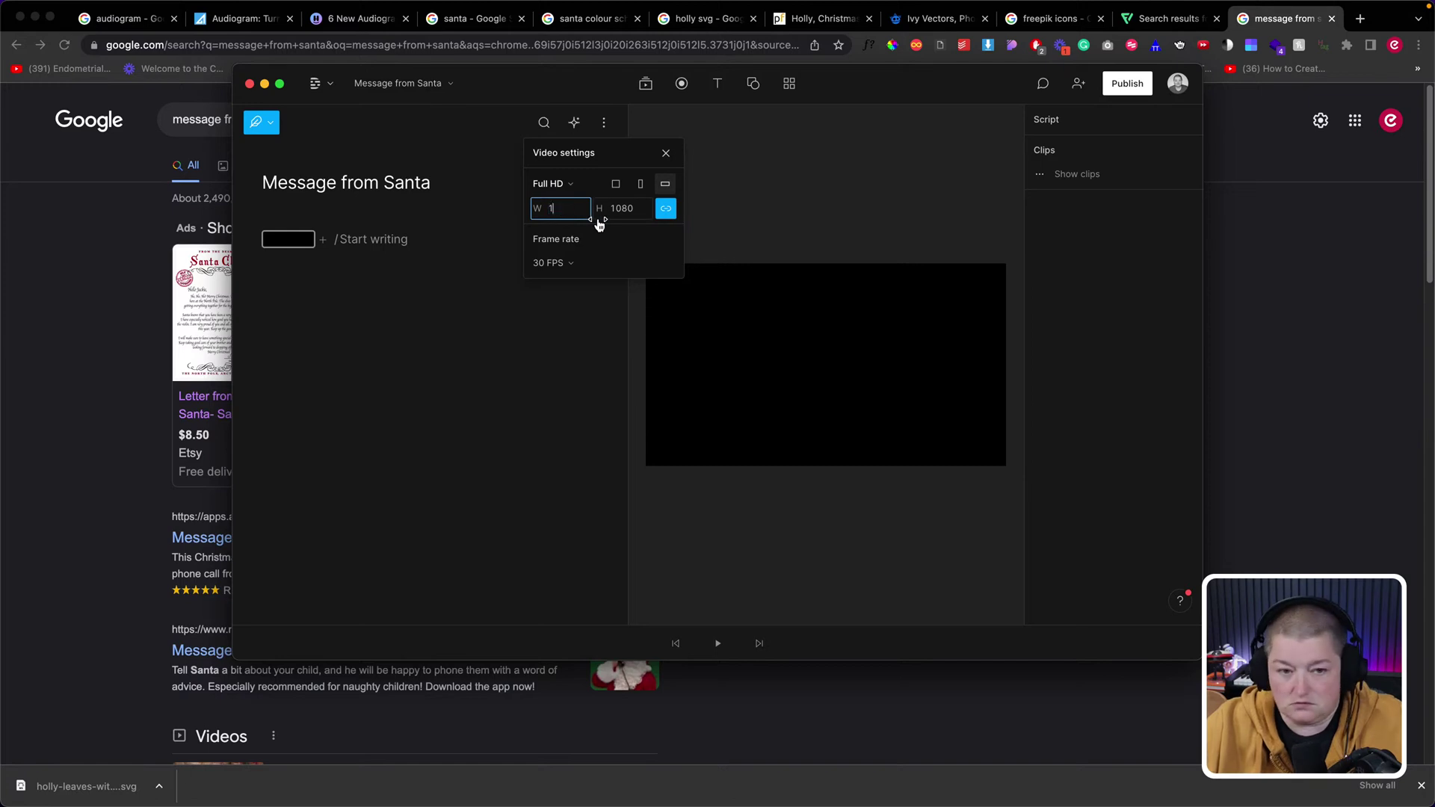
pyautogui.write('280')
pyautogui.press('Tab')
pyautogui.write('1')
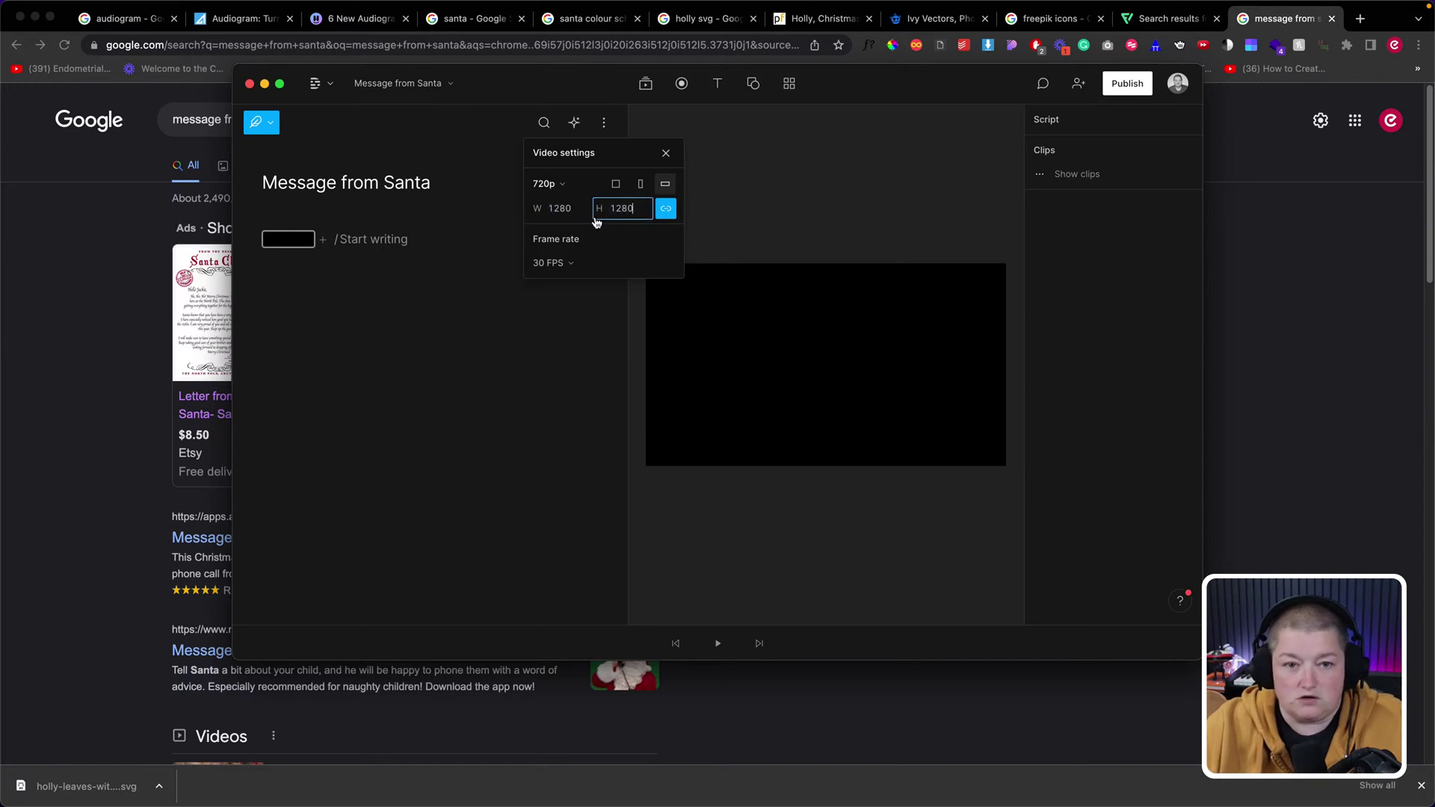
pyautogui.click(615, 185)
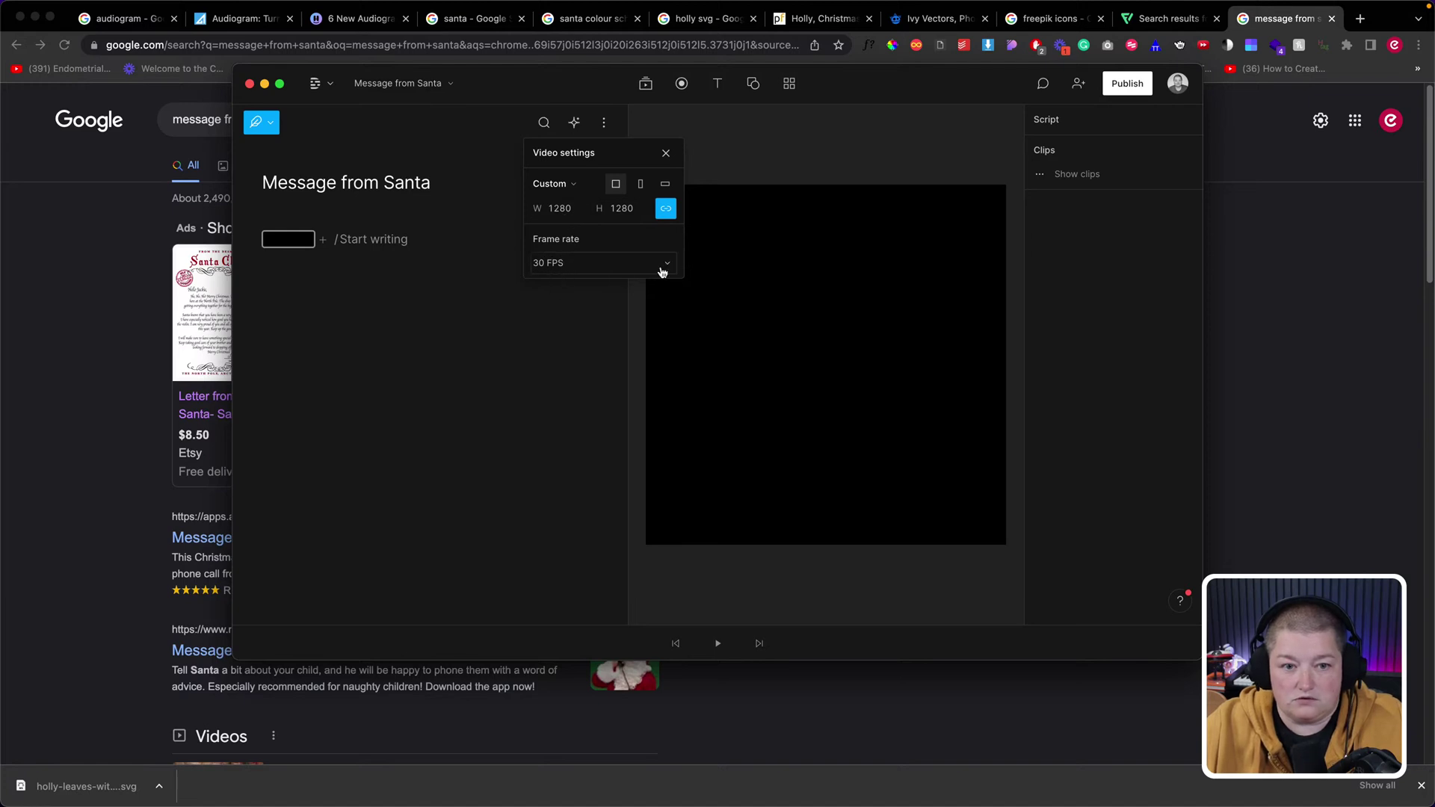
pyautogui.click(665, 153)
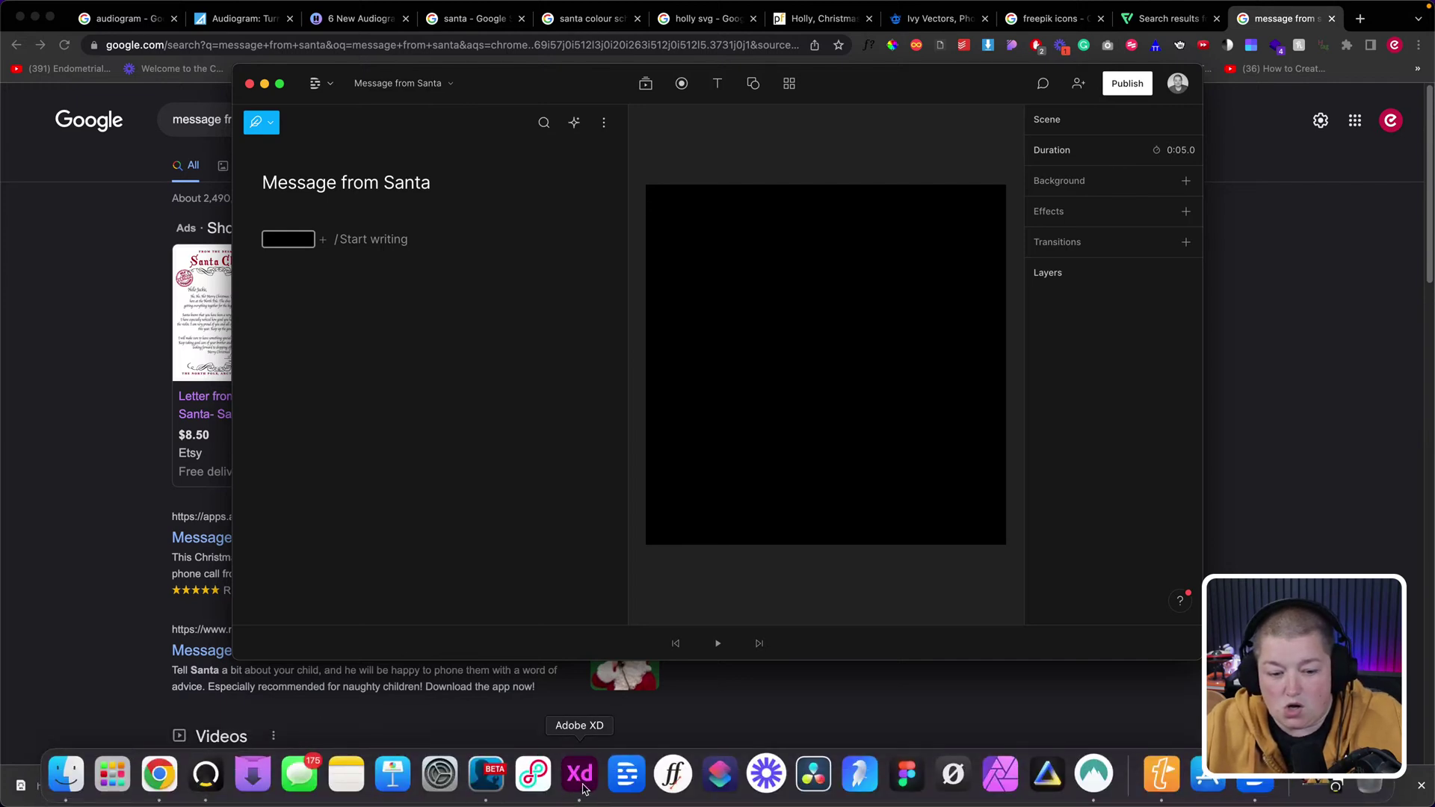
# - Switch to Adobe XD and export the Audiogram - BG artboard as a 1x PNG to the Documents folder
pyautogui.click(580, 803)
pyautogui.click(731, 72)
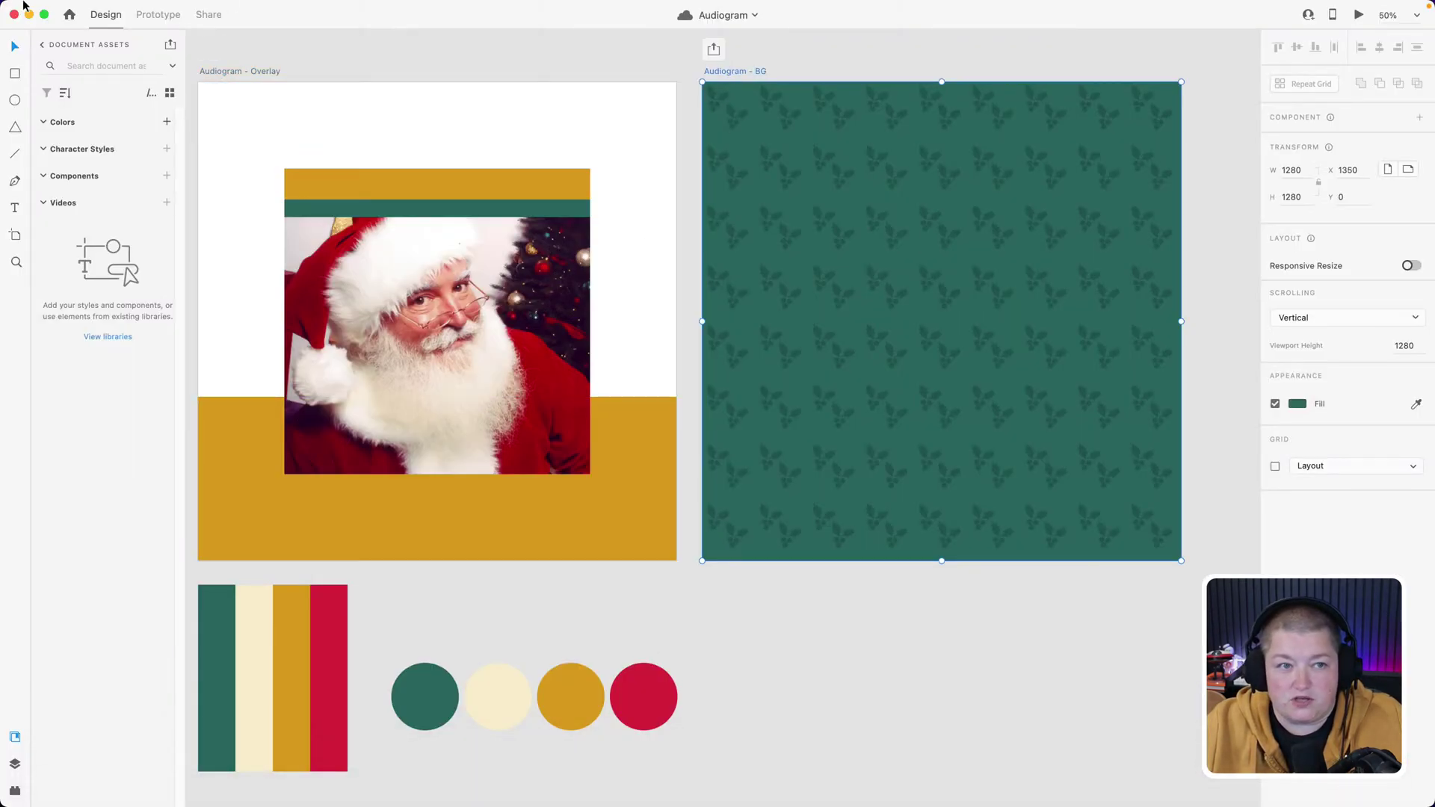
pyautogui.click(77, 8)
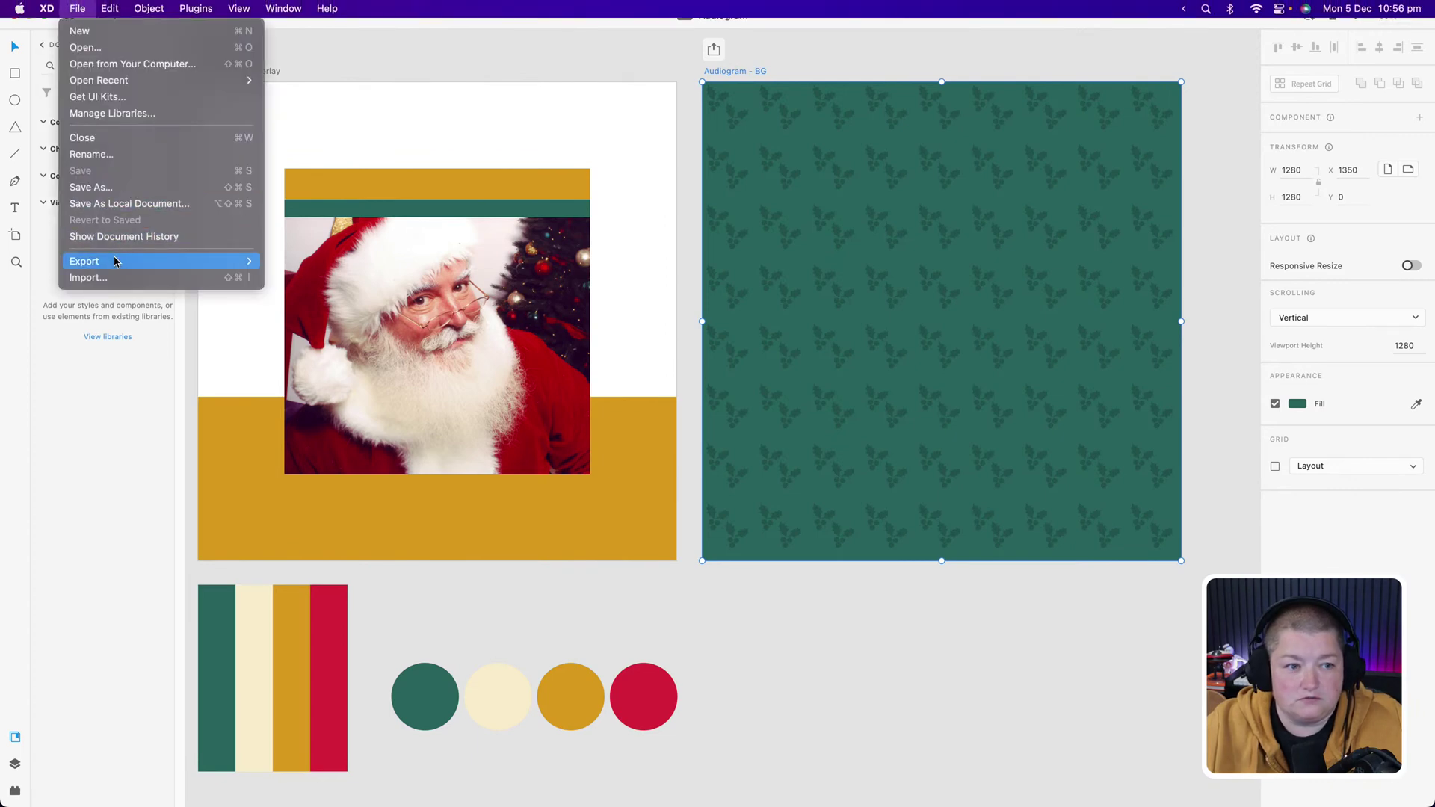
pyautogui.moveTo(114, 261)
pyautogui.click(333, 275)
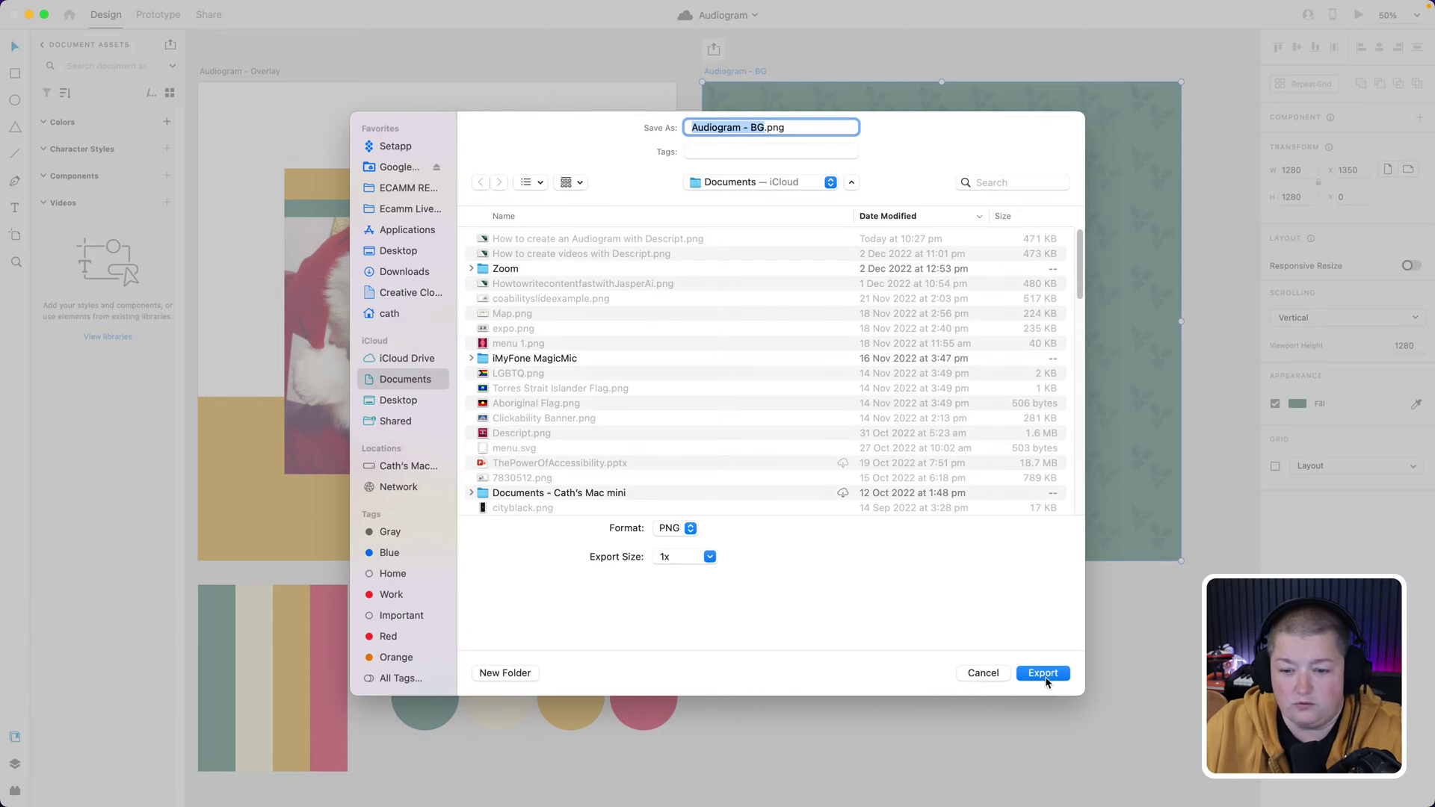
pyautogui.click(1044, 673)
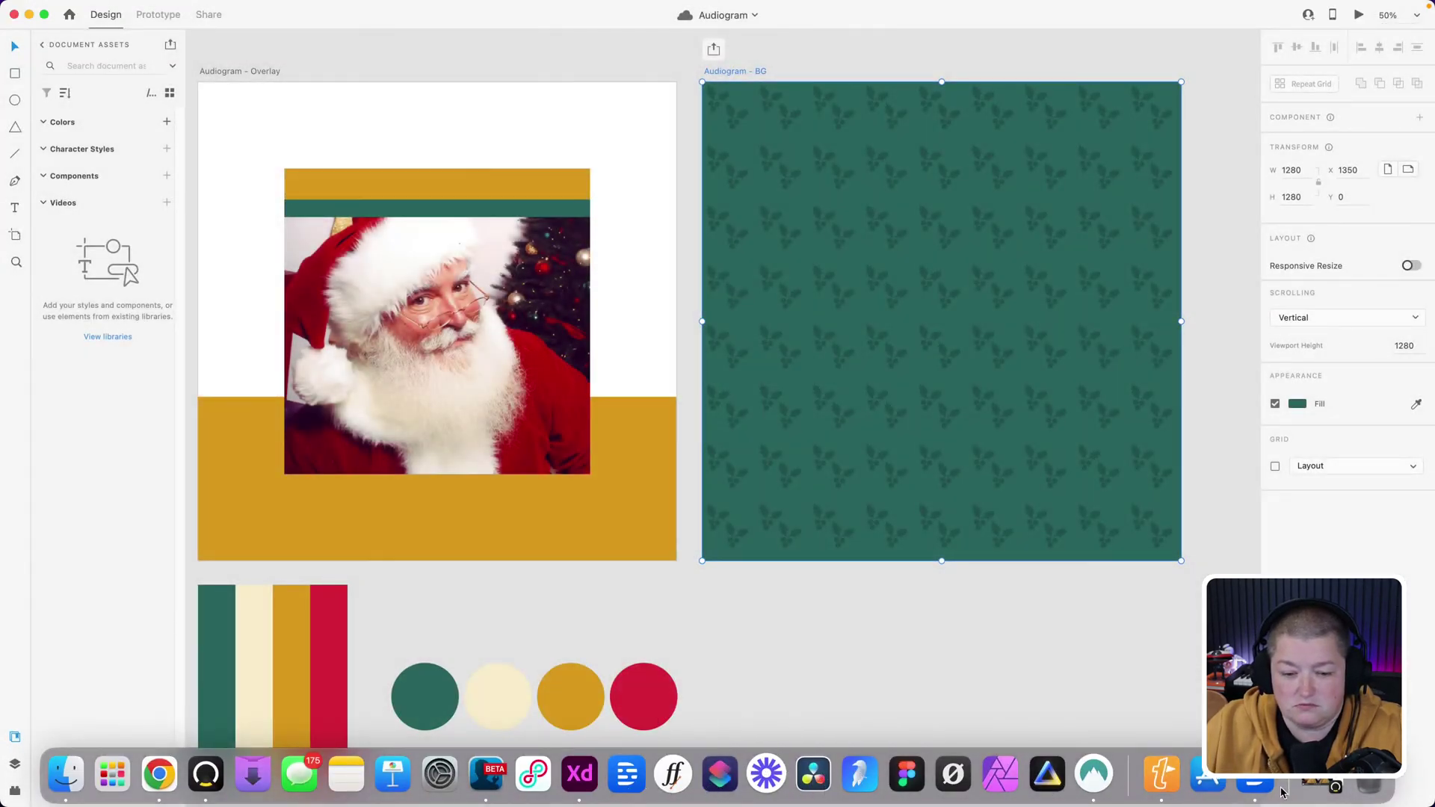
# - Switch to Descript and add Audiogram - BG.png from the iCloud Documents folder to the Message from Santa canvas
pyautogui.click(1335, 787)
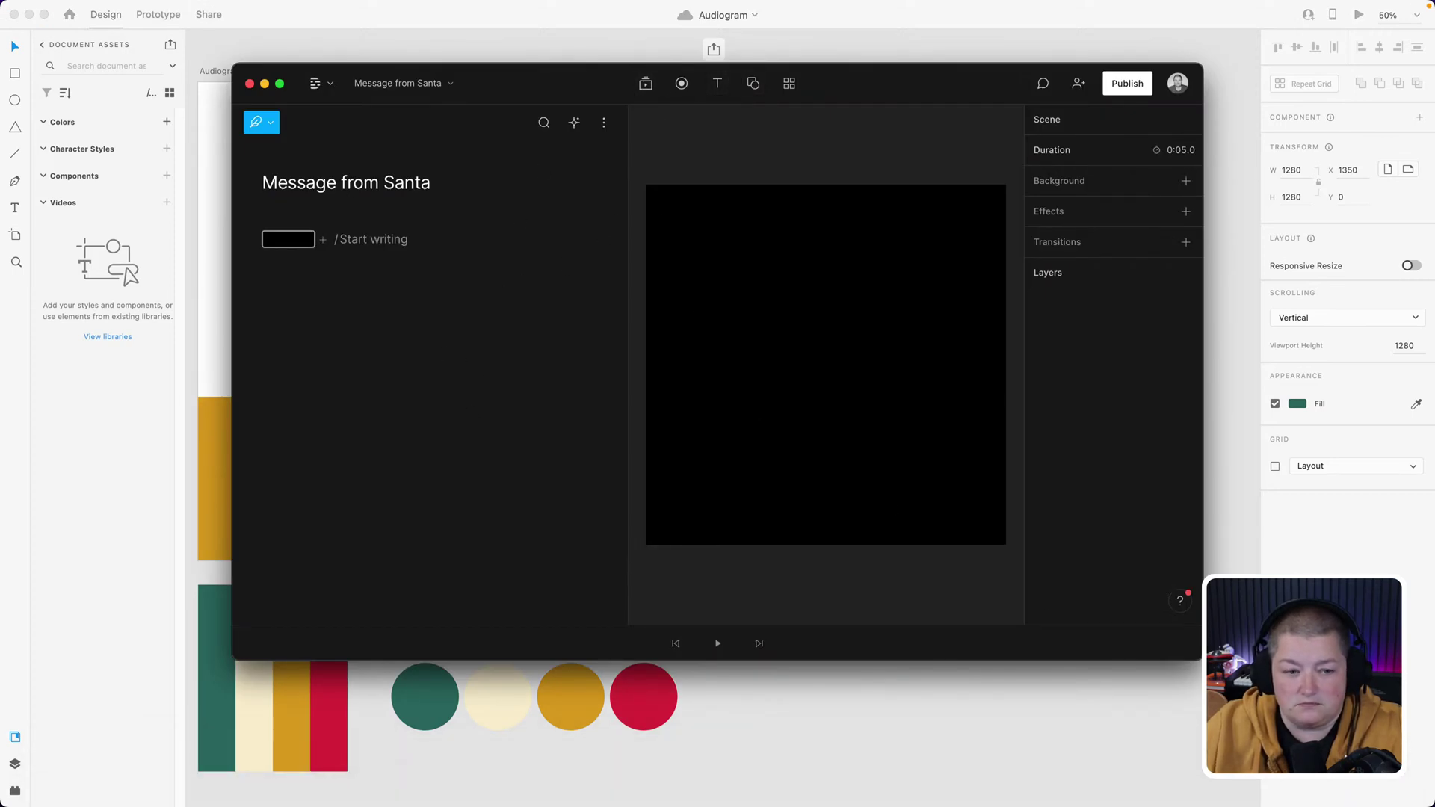
pyautogui.click(65, 774)
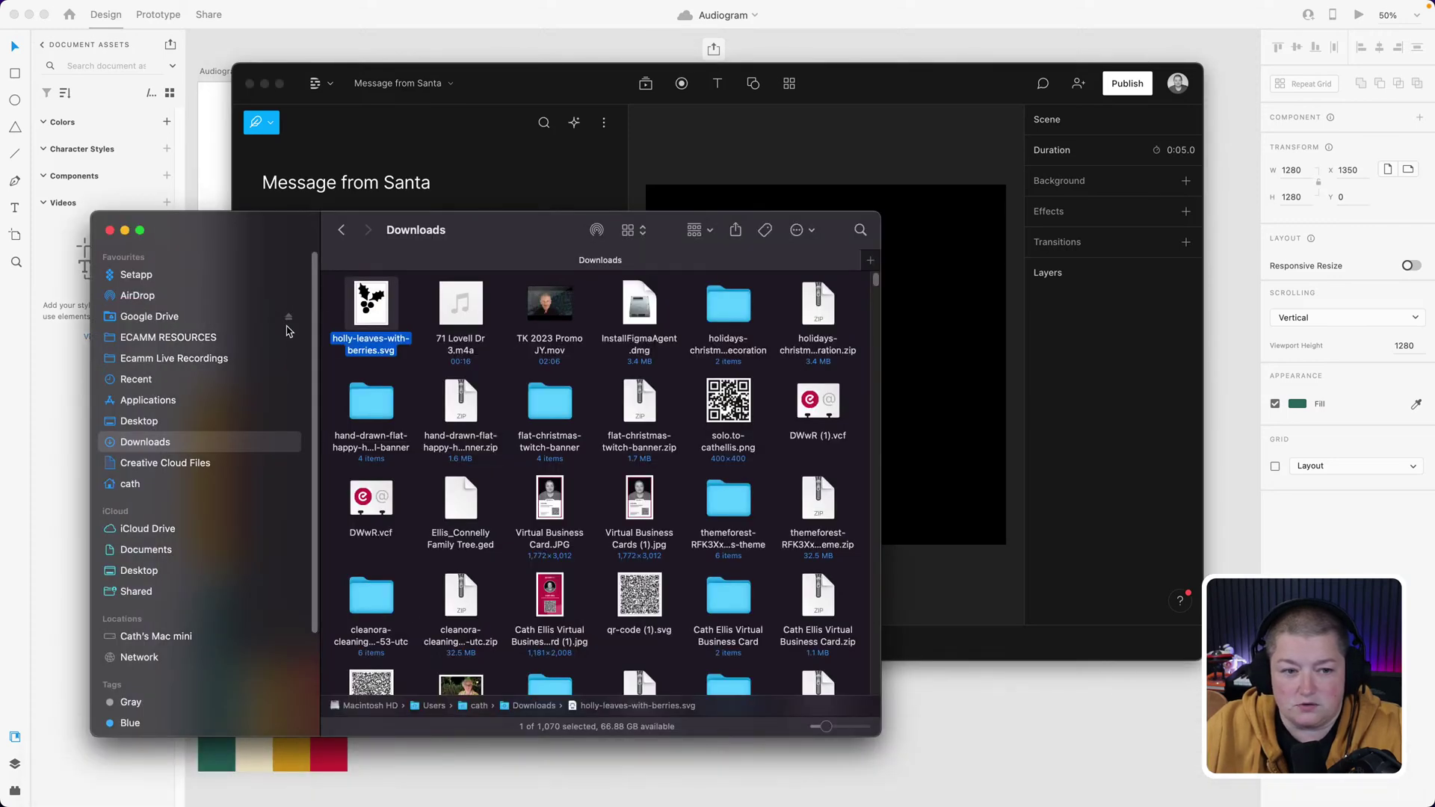
pyautogui.click(153, 423)
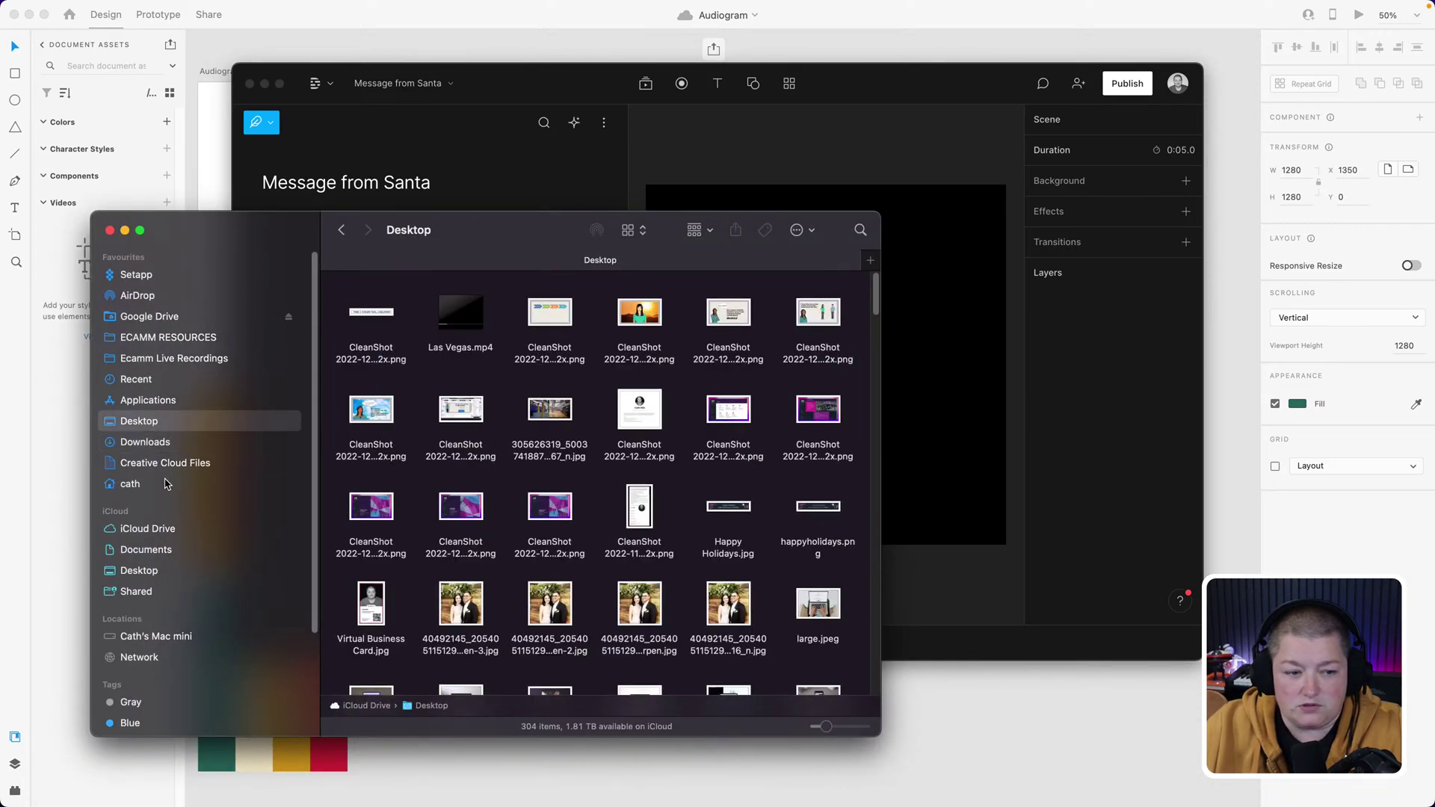
pyautogui.click(146, 550)
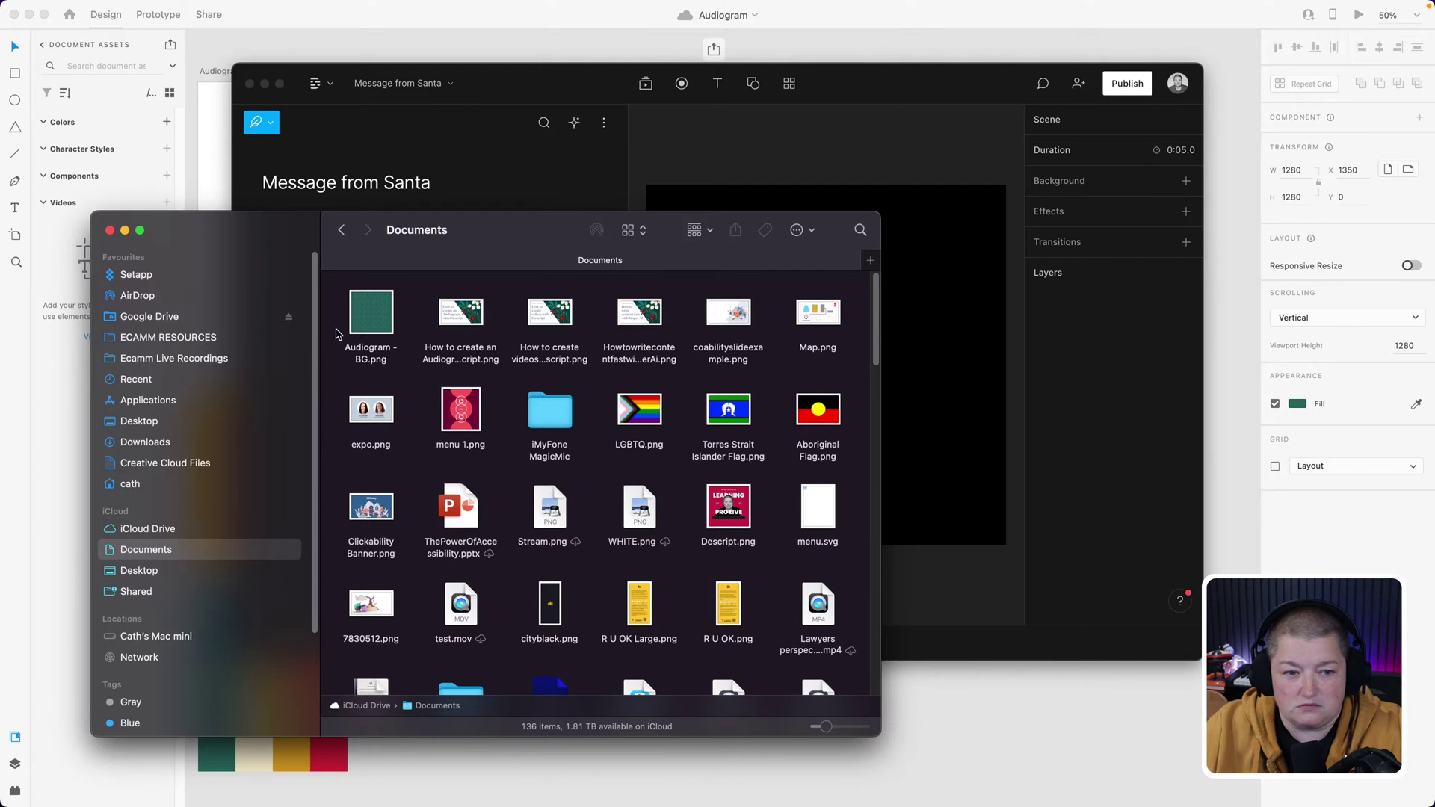
pyautogui.moveTo(368, 329); pyautogui.dragTo(944, 358)
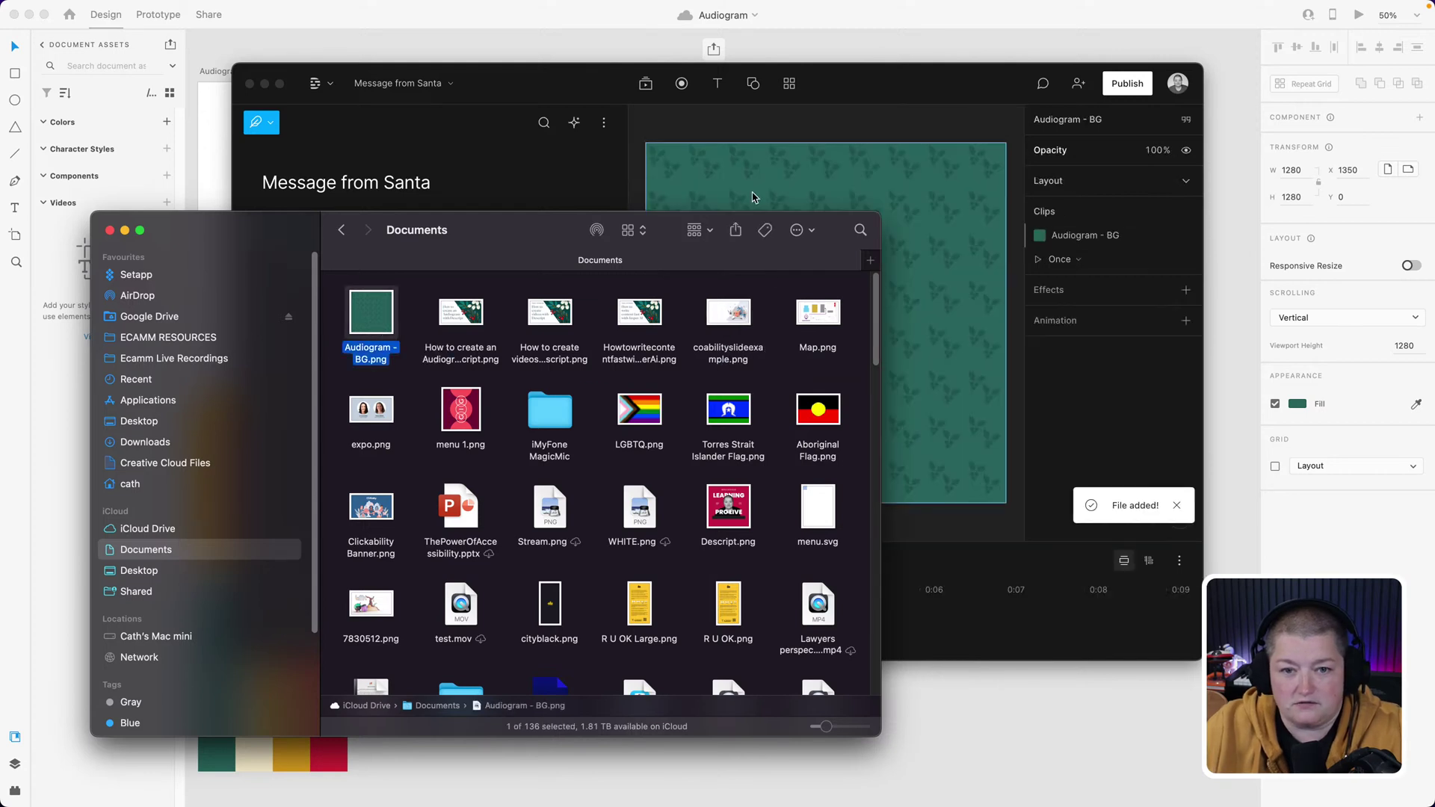
pyautogui.click(663, 124)
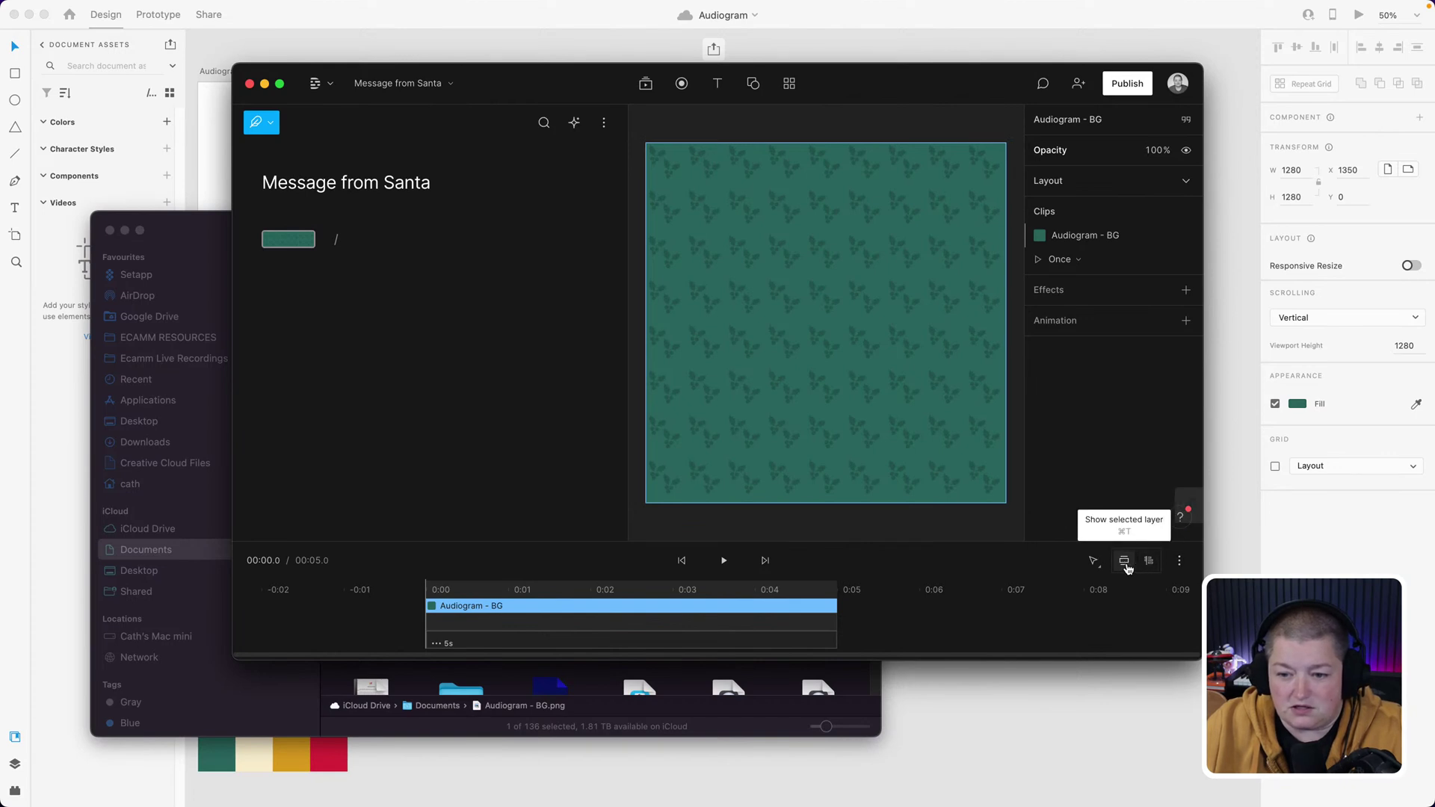
# - Show all layers in the Descript timeline and make the window taller
pyautogui.click(1149, 566)
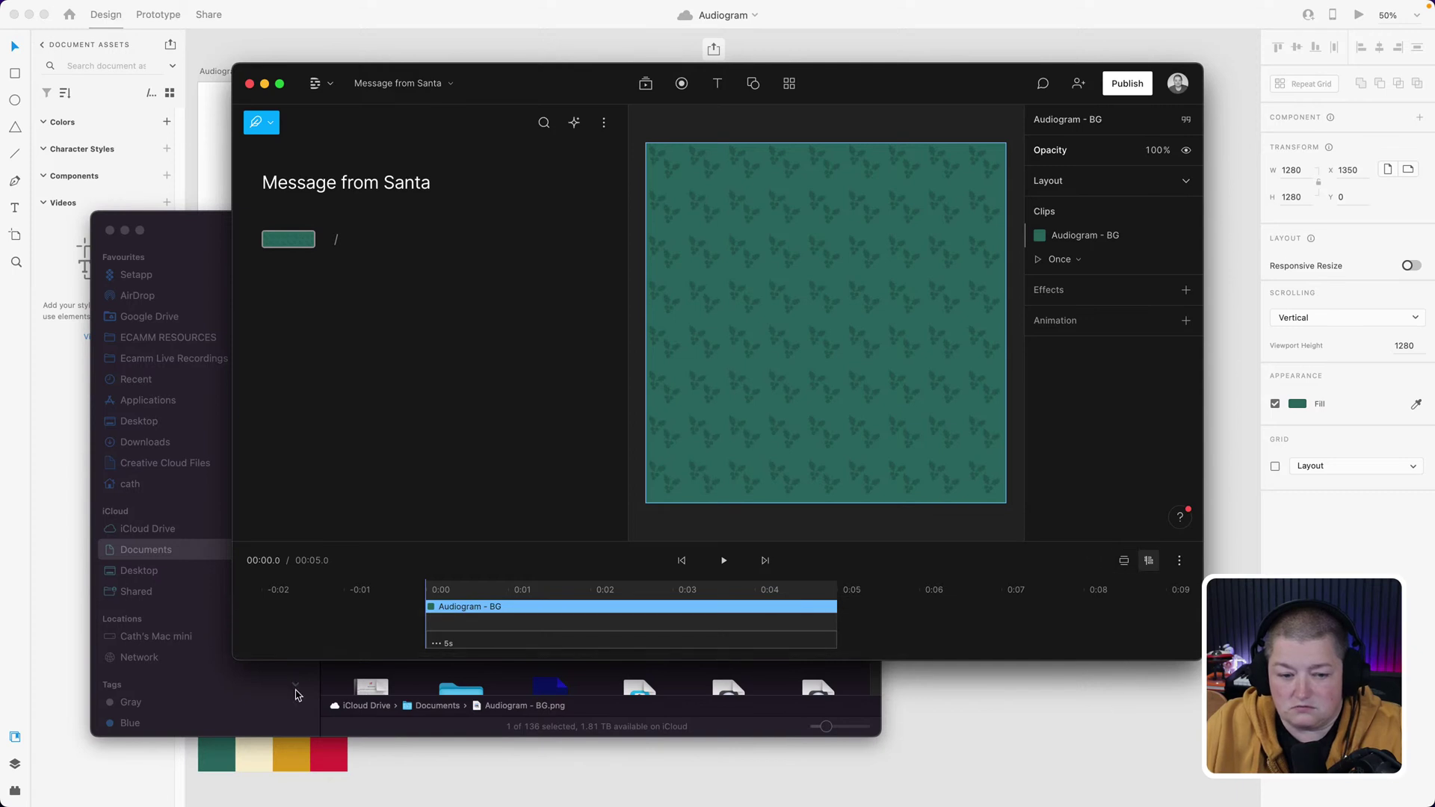
pyautogui.moveTo(267, 658); pyautogui.dragTo(271, 780)
pyautogui.click(747, 598)
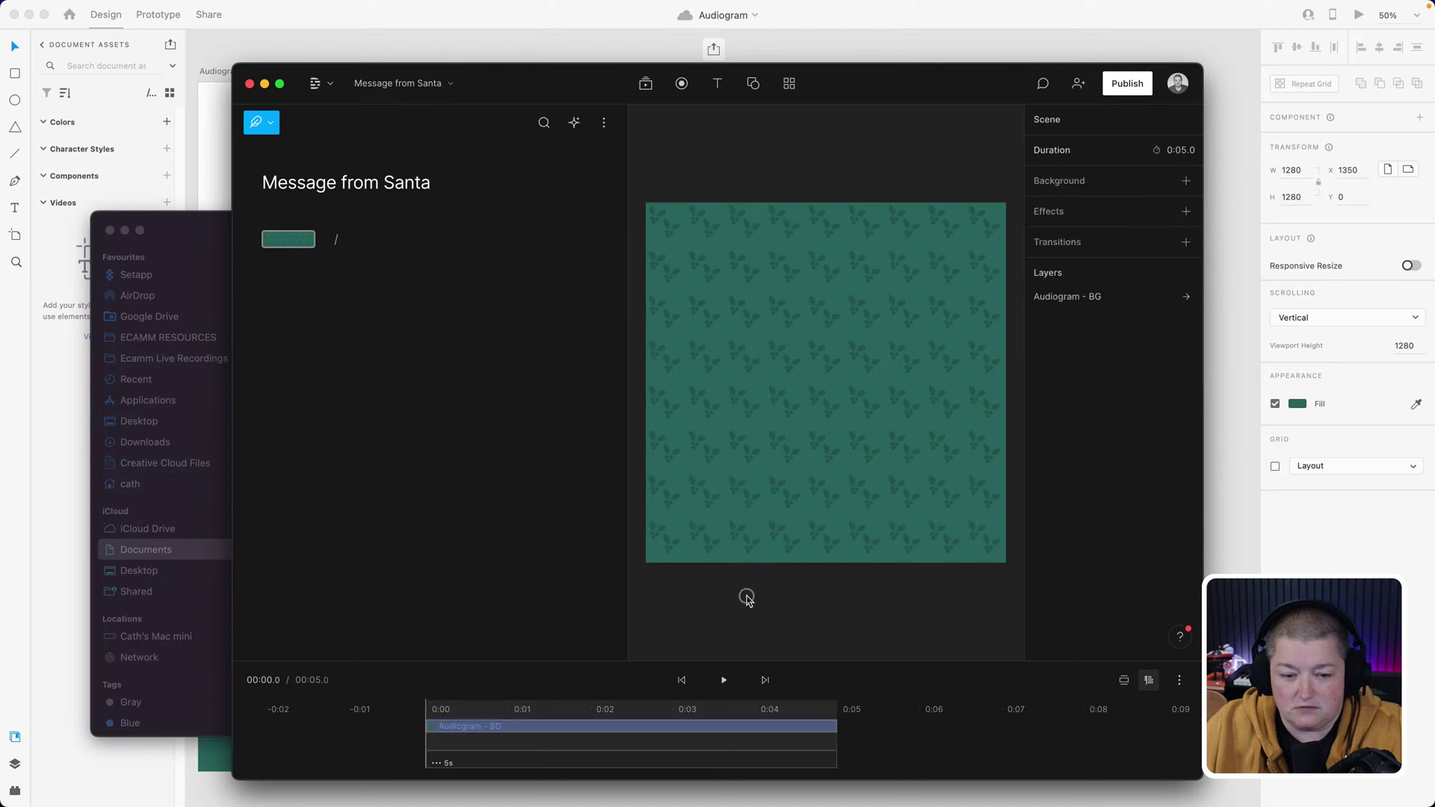
# - Switch to Adobe XD and export the Audiogram - Overlay artboard as a 1x PNG to the Documents folder
pyautogui.moveTo(485, 794)
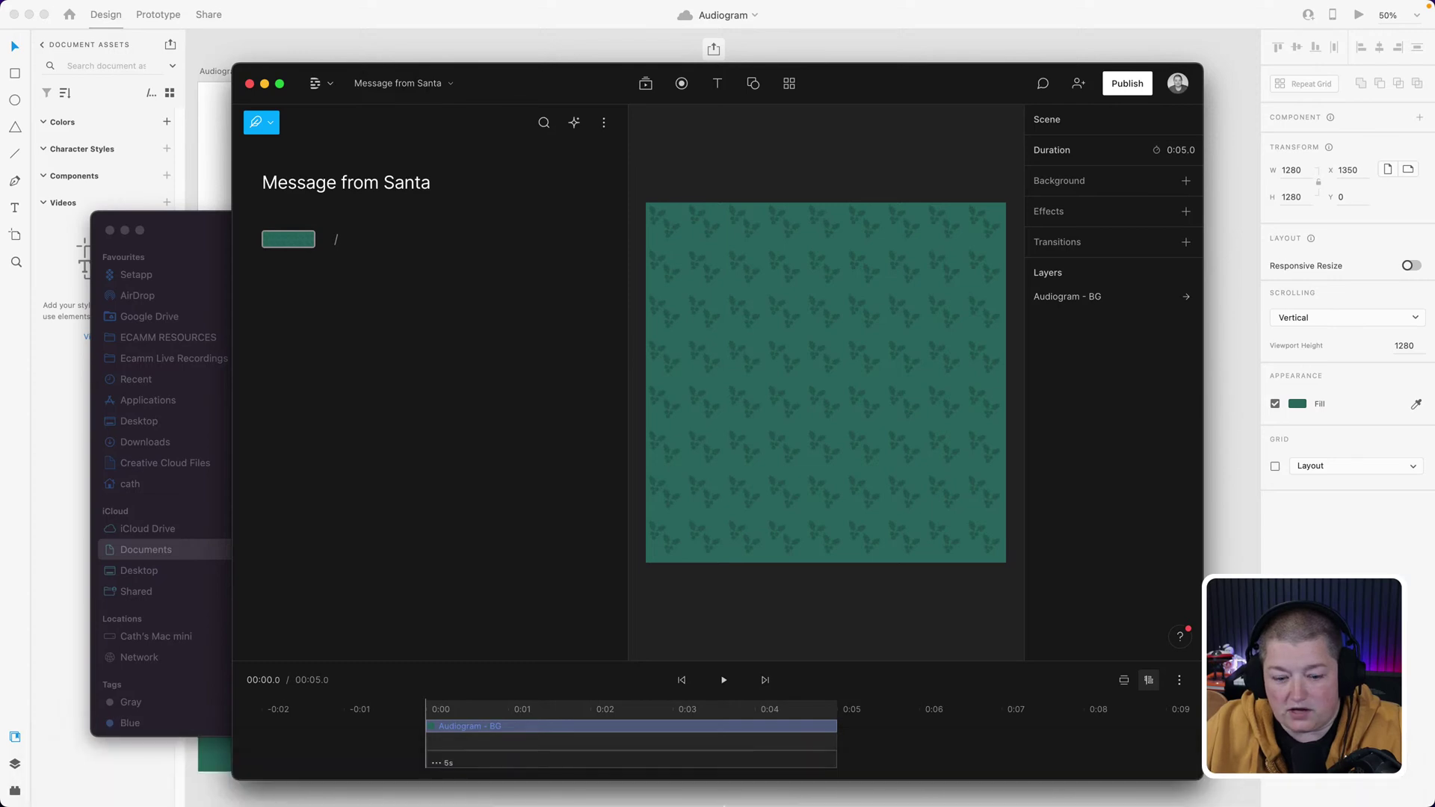
pyautogui.click(581, 779)
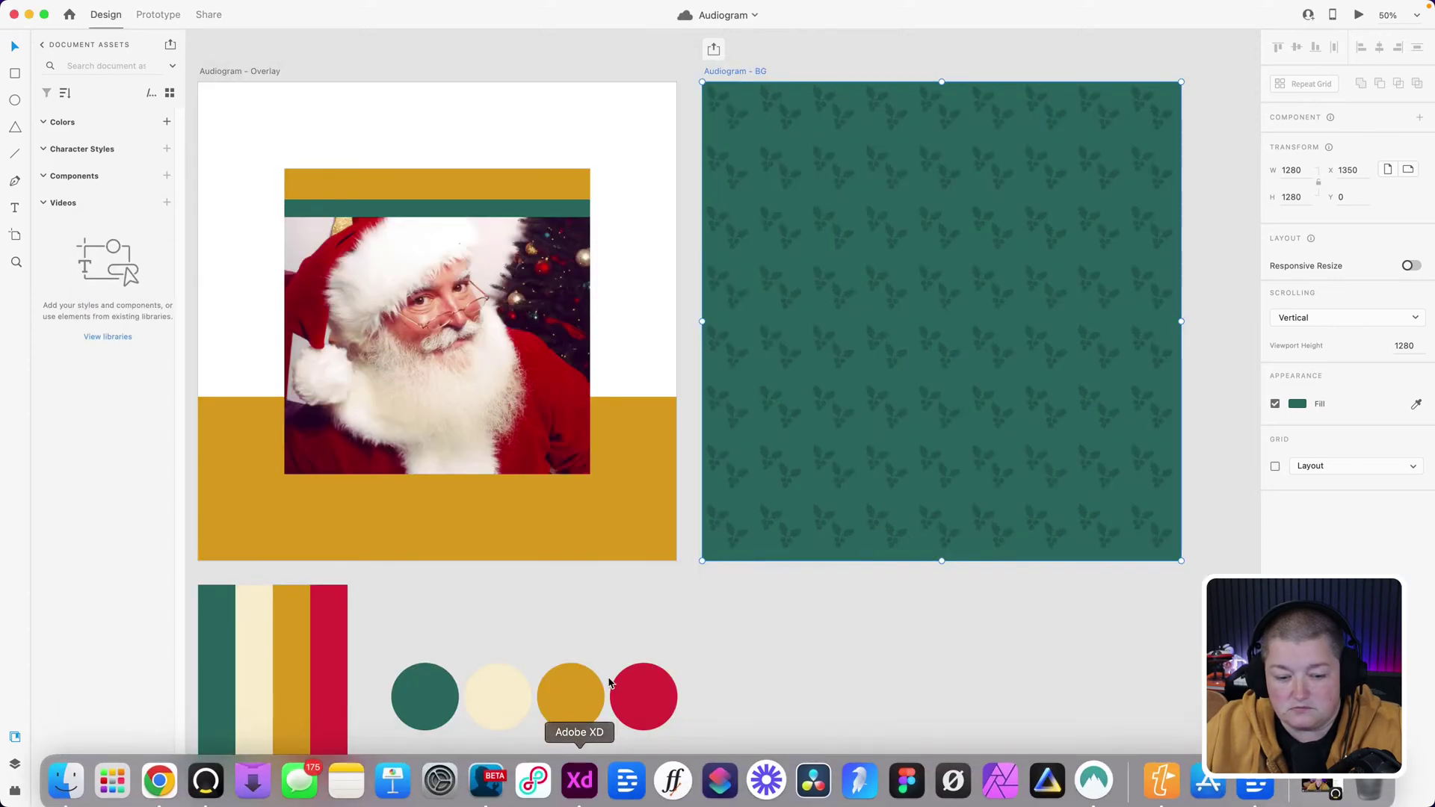
pyautogui.click(266, 71)
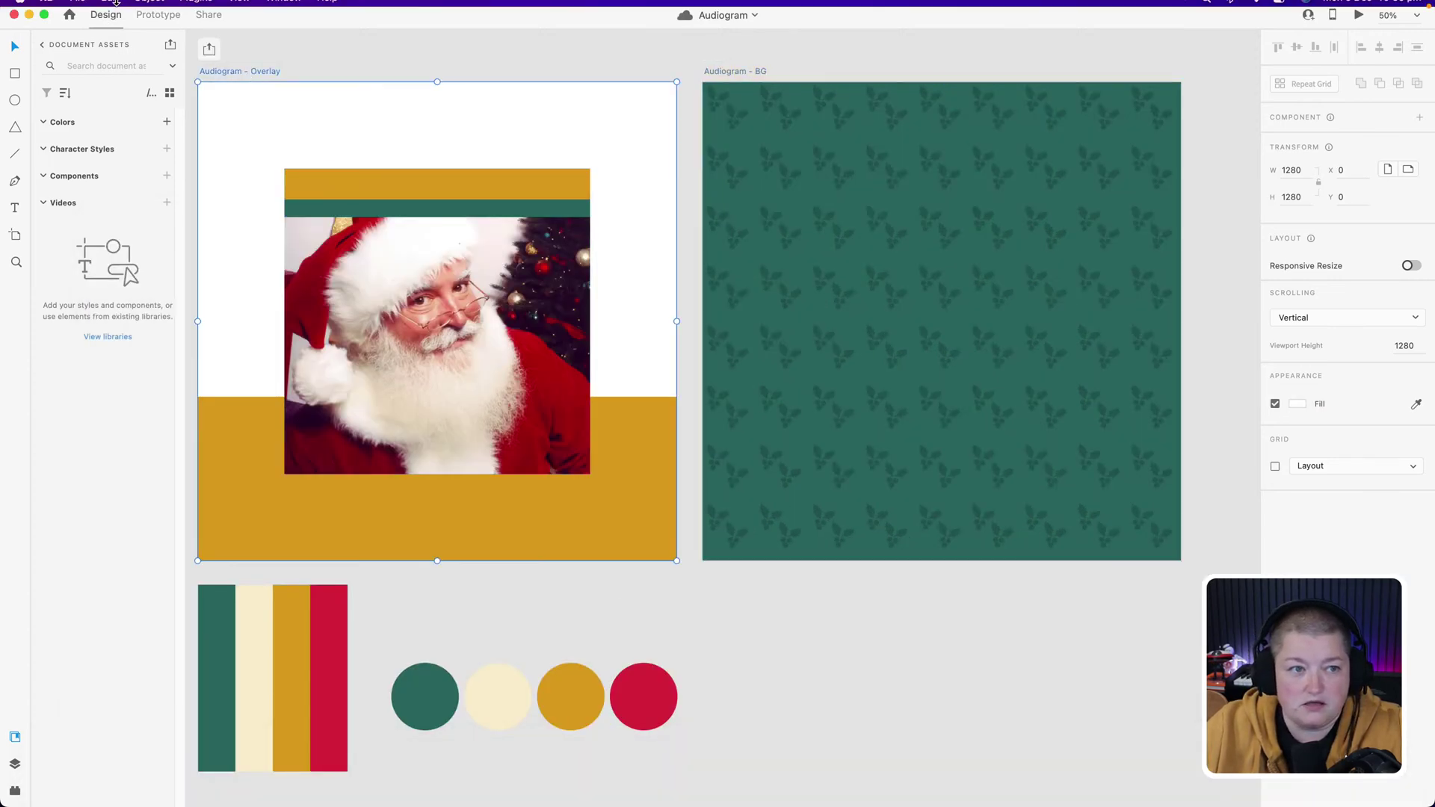
pyautogui.click(79, 9)
pyautogui.moveTo(125, 261)
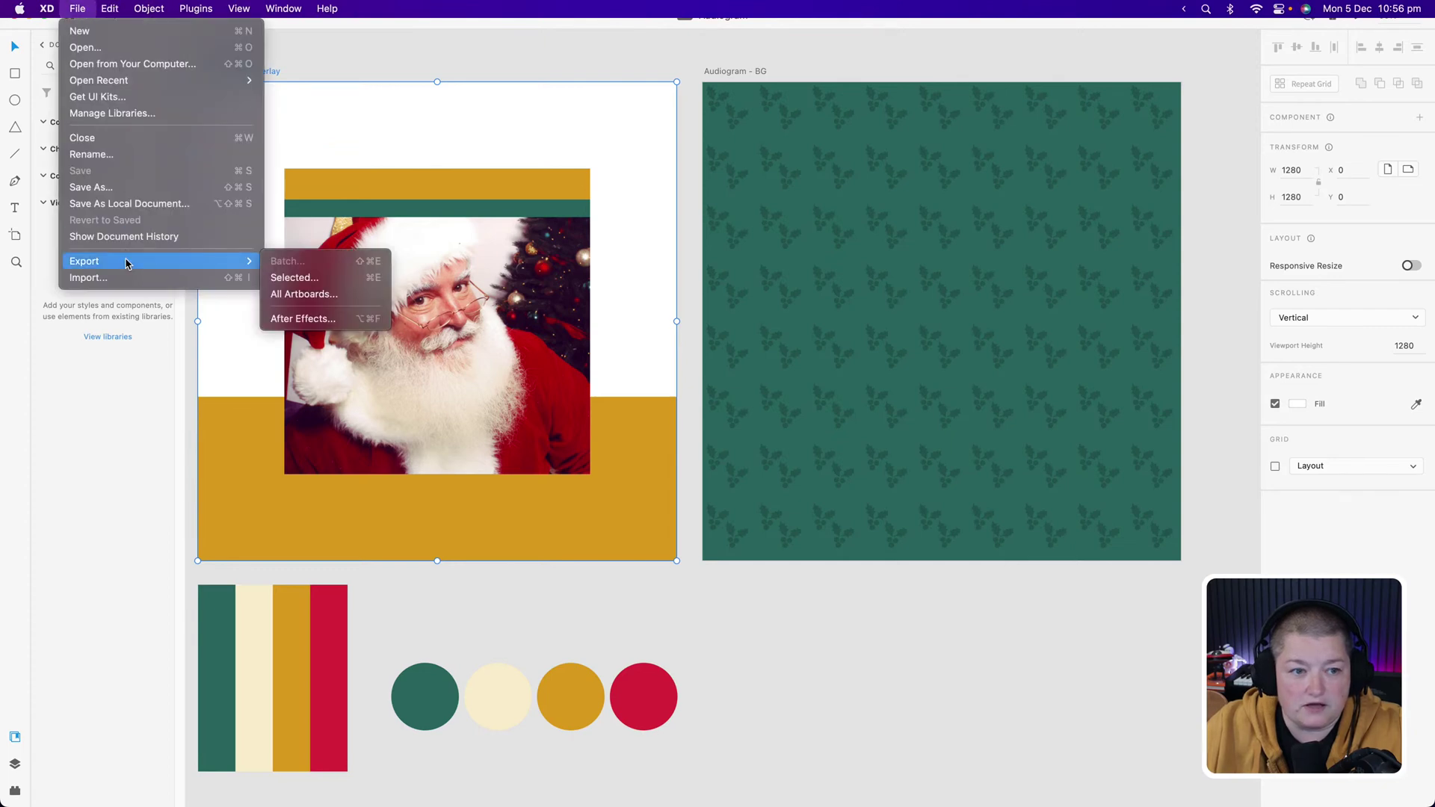
pyautogui.click(329, 277)
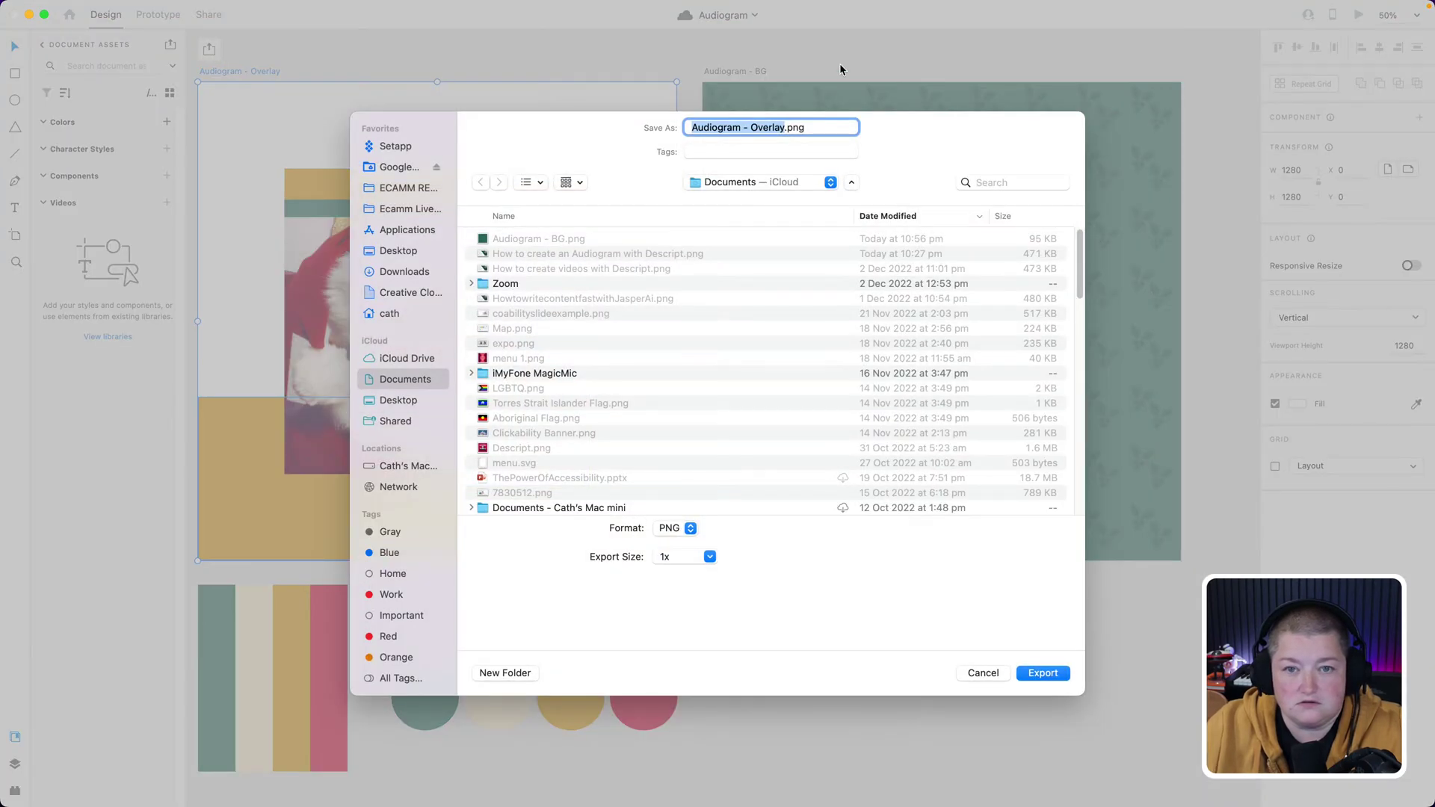
pyautogui.click(1043, 673)
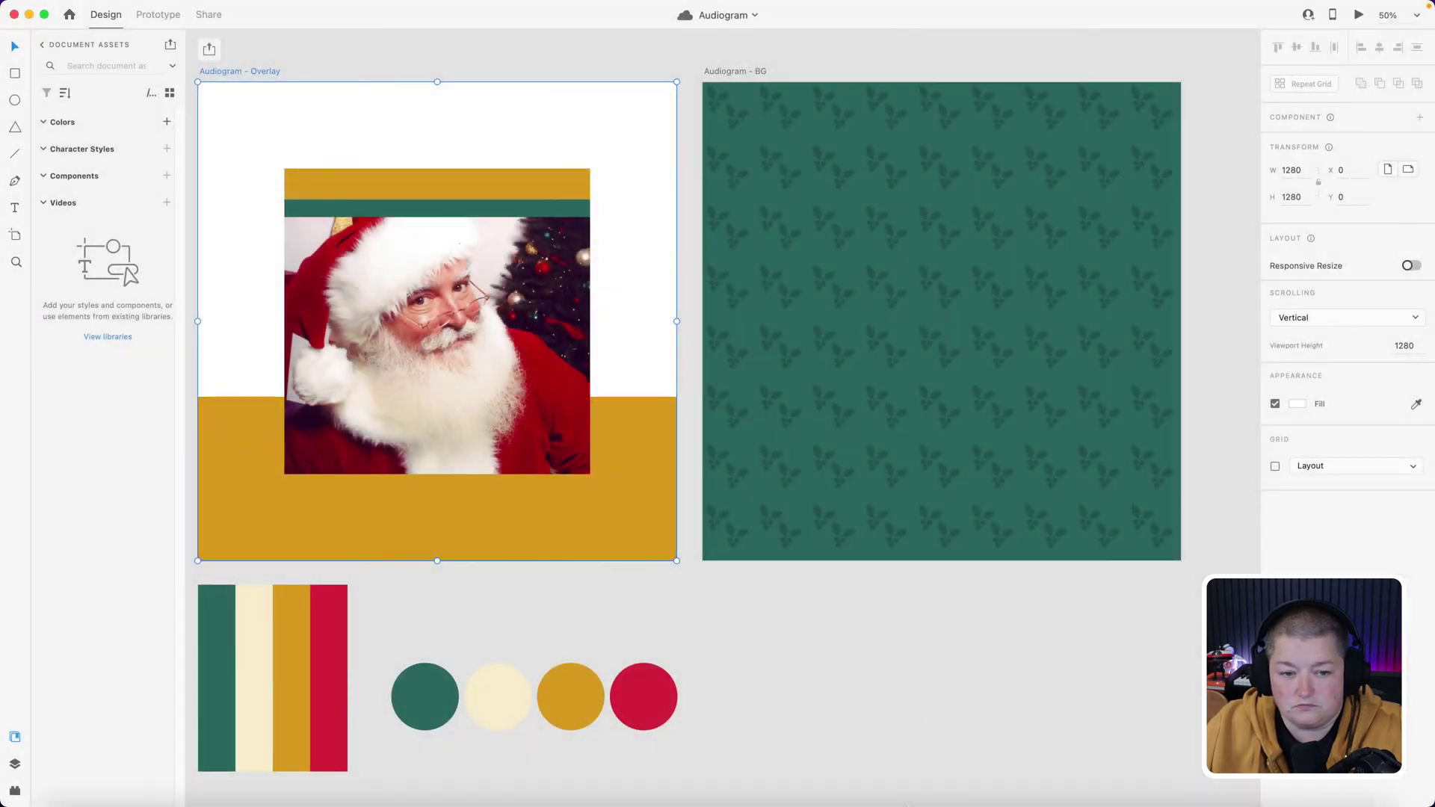
# - Return to Descript, try placing Audiogram - Overlay.png from Documents over the holly background, and delete the overlay layer
pyautogui.moveTo(1050, 777)
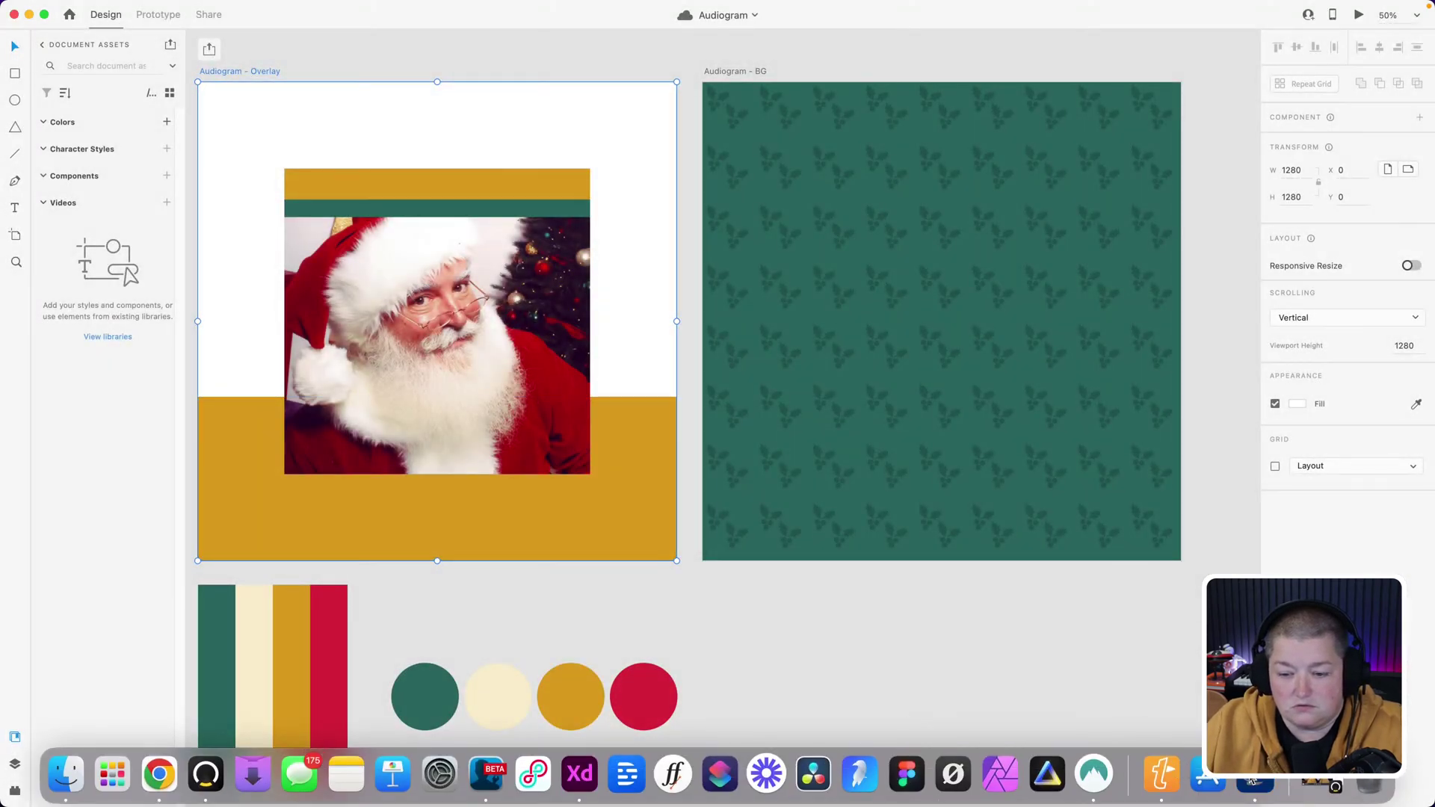
pyautogui.click(1252, 778)
pyautogui.click(68, 772)
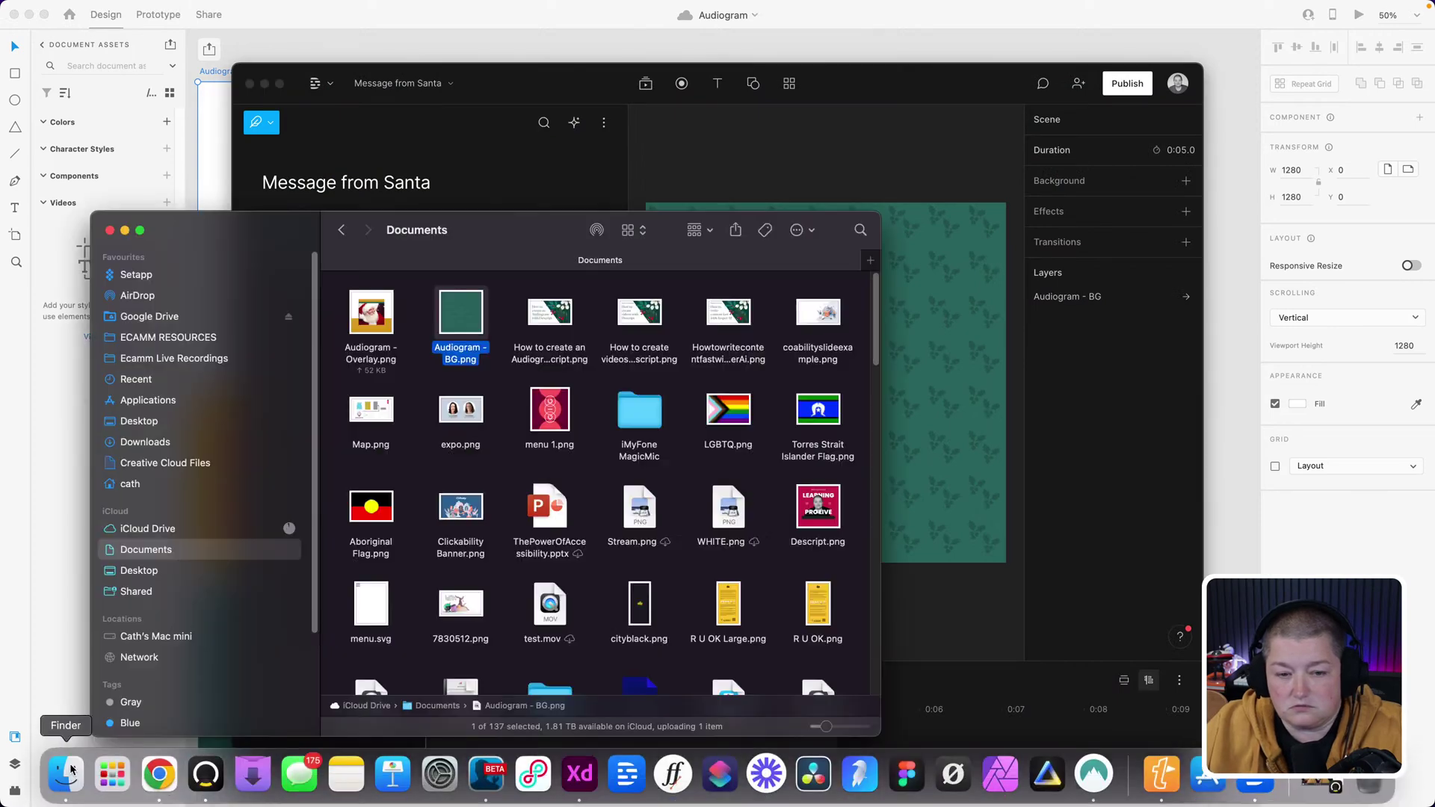
pyautogui.moveTo(370, 314); pyautogui.dragTo(988, 446)
pyautogui.click(957, 246)
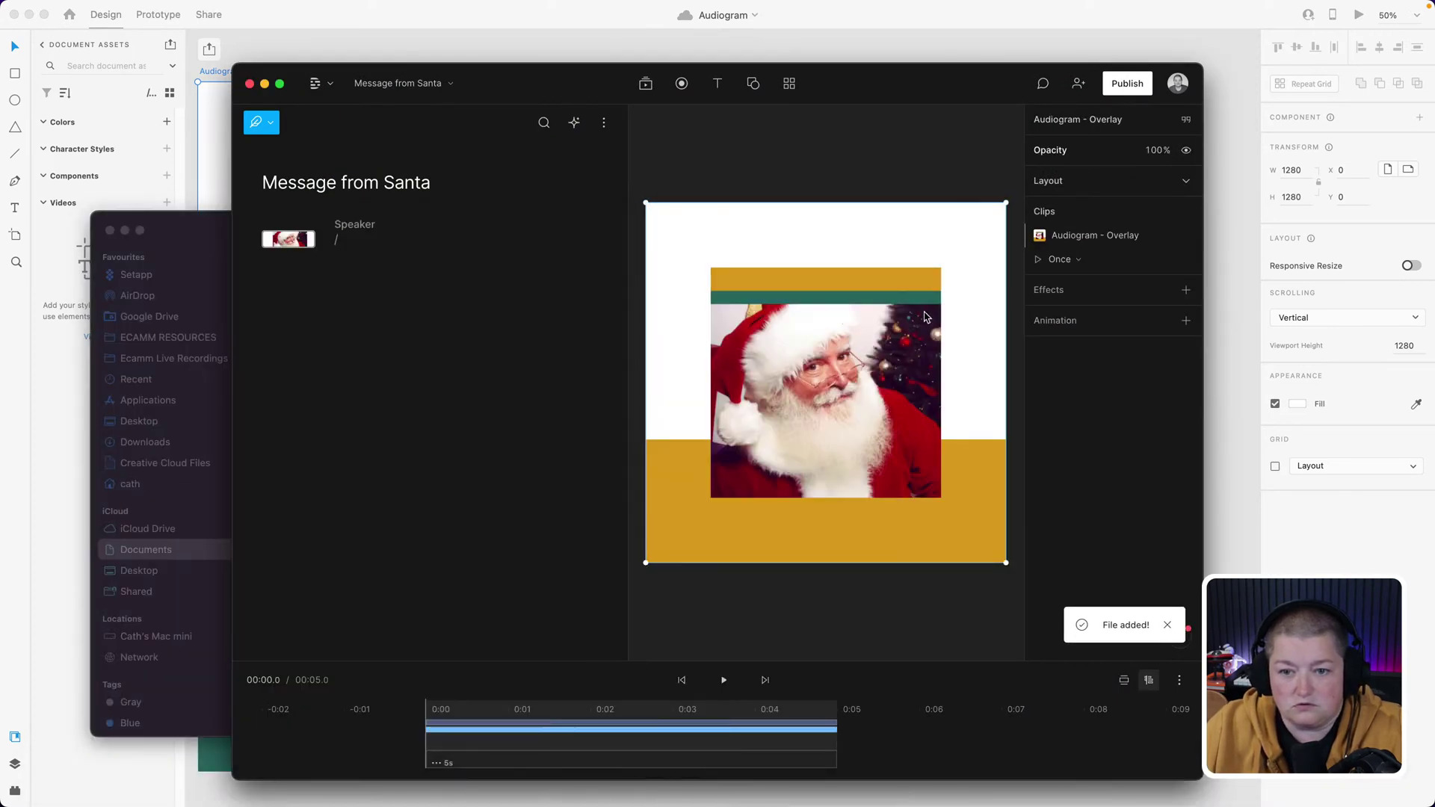
pyautogui.moveTo(926, 317); pyautogui.dragTo(919, 398)
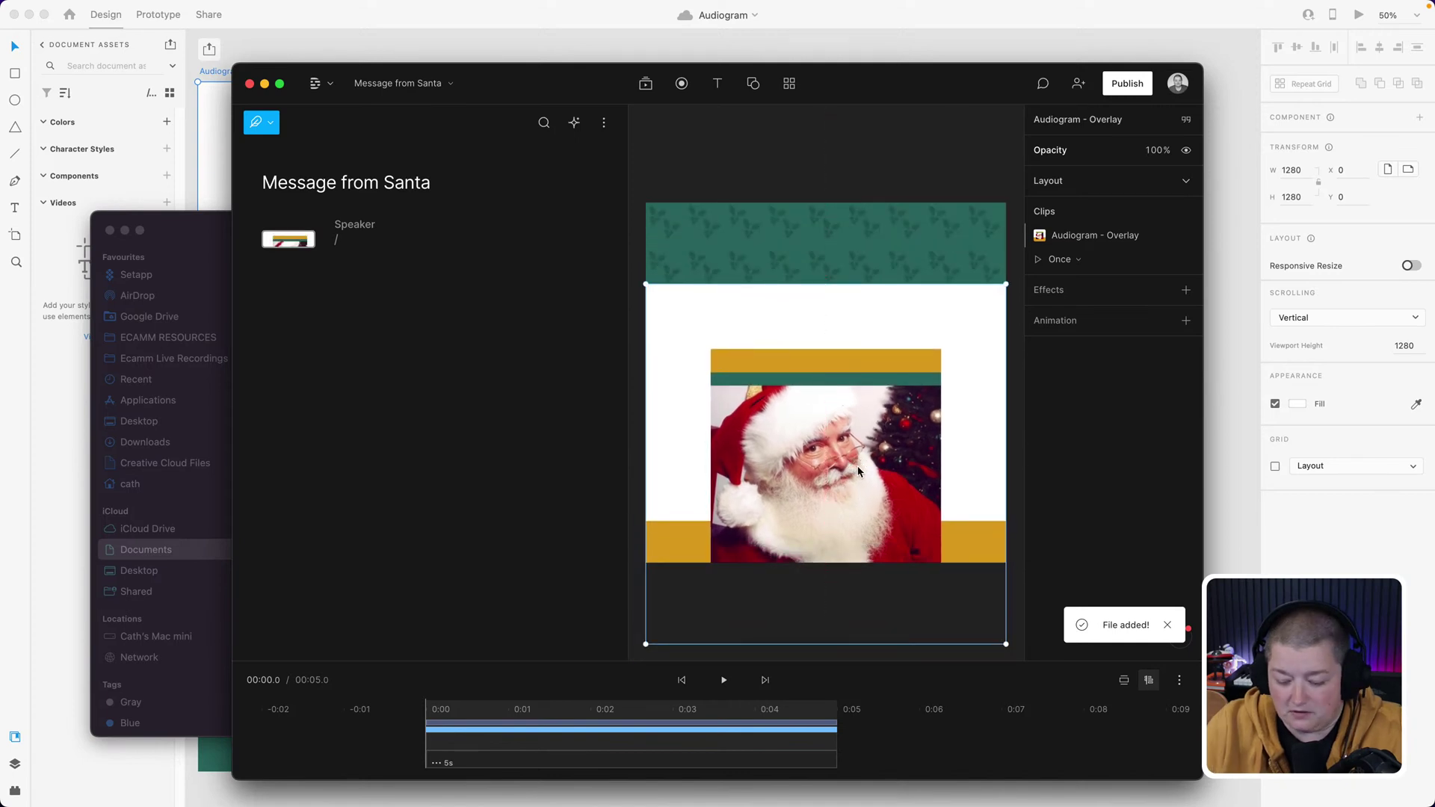
pyautogui.press('Delete')
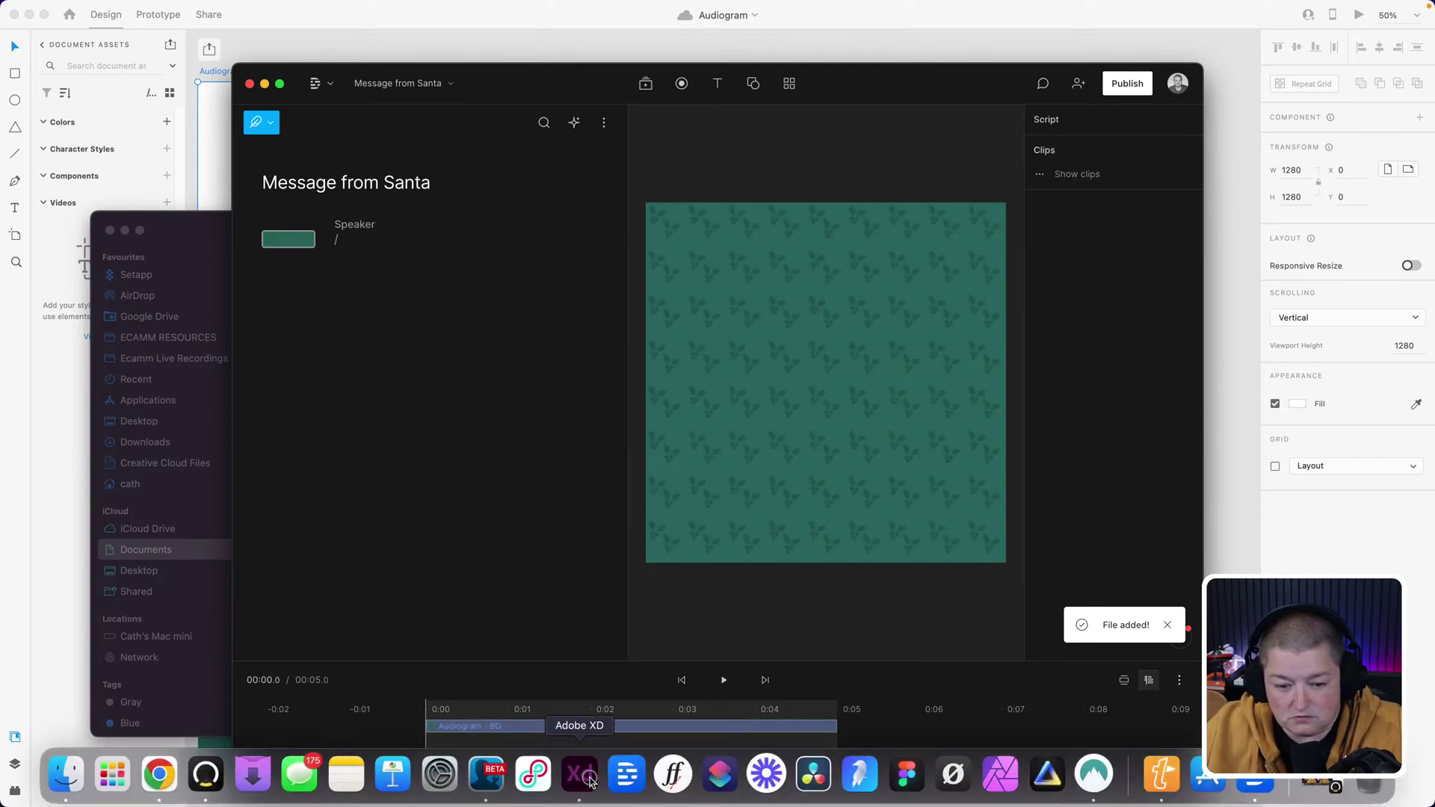
# - Switch to Adobe XD, turn off the Audiogram - Overlay artboard's fill and re-export it as a 1x PNG, replacing the existing file in Documents
pyautogui.click(591, 781)
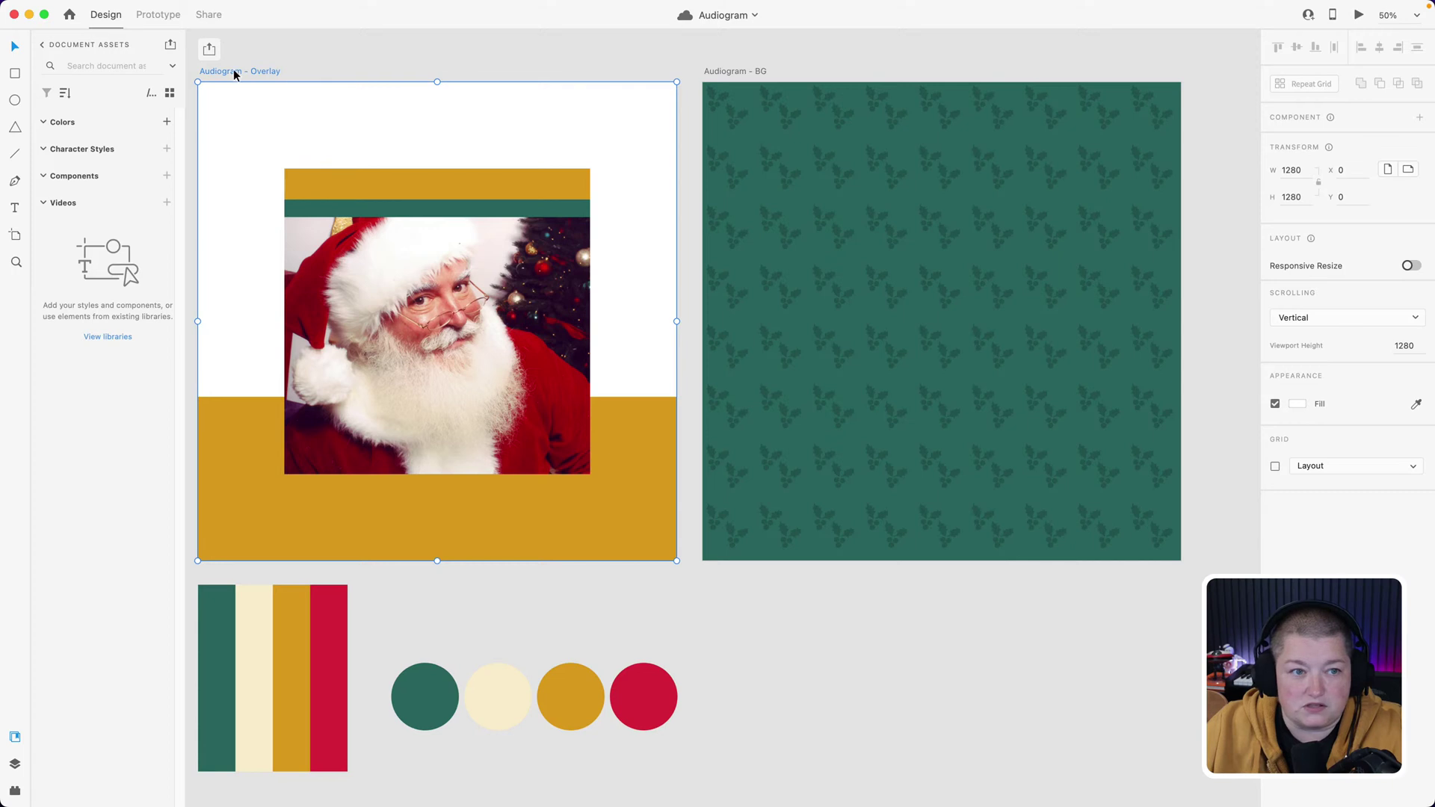
pyautogui.click(1275, 404)
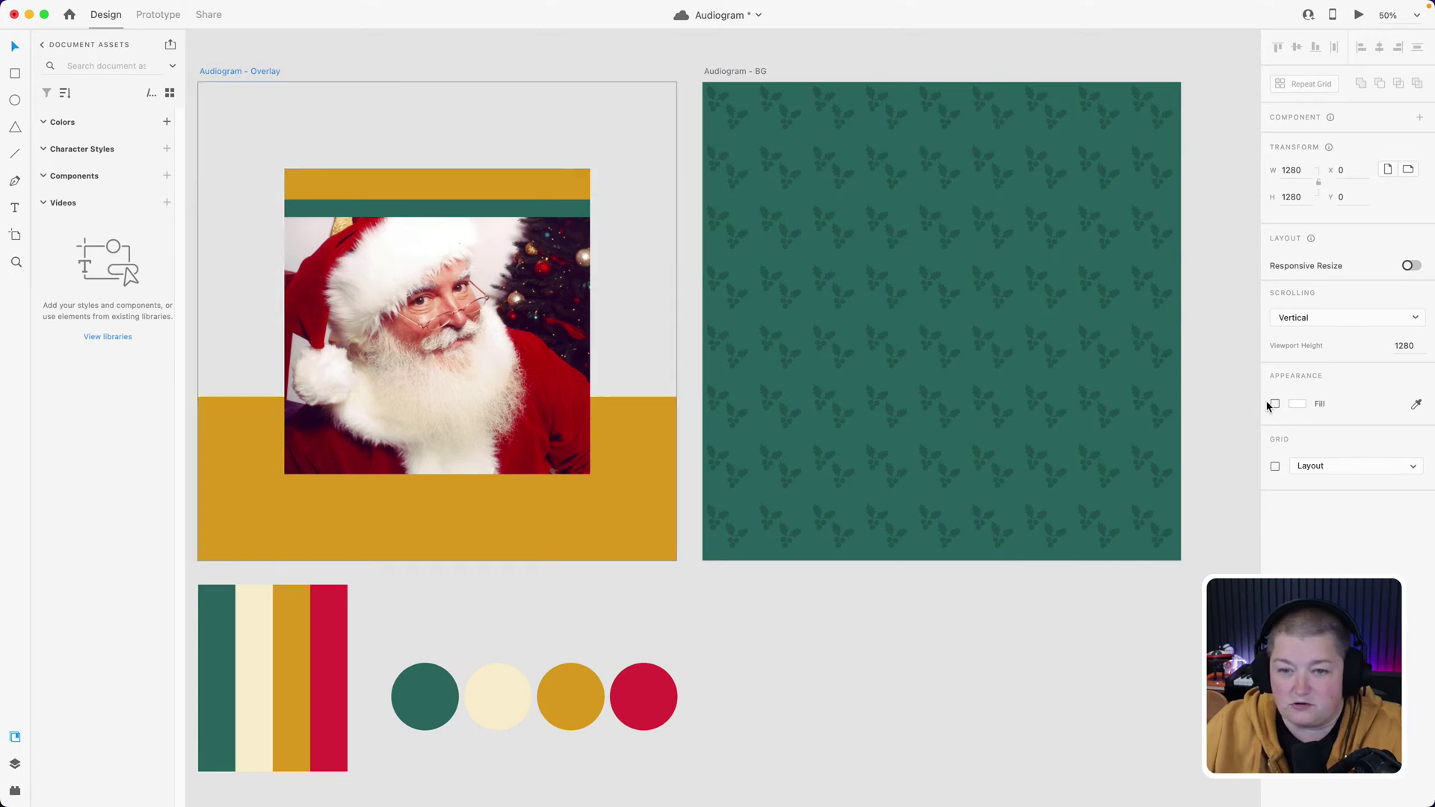
pyautogui.click(255, 70)
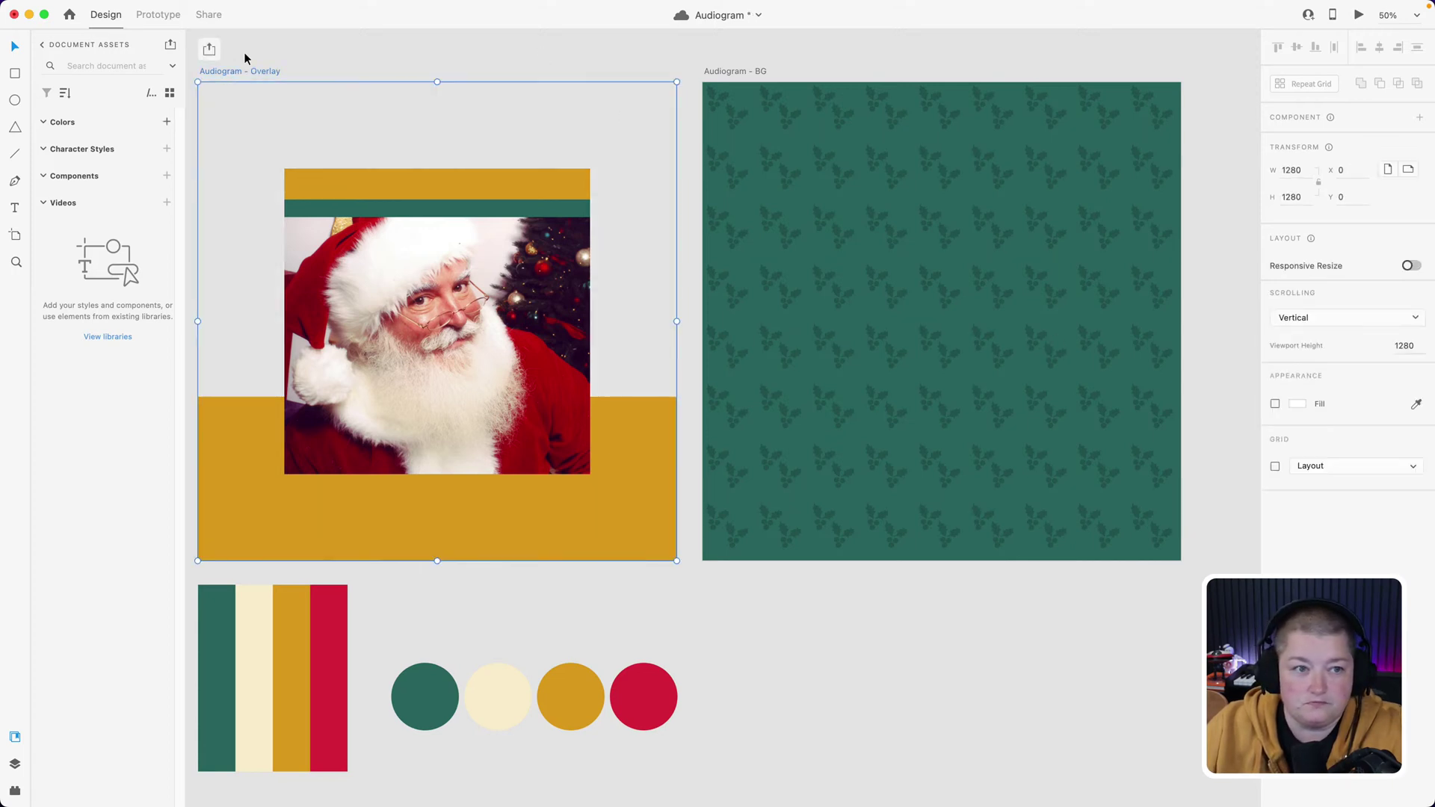
pyautogui.click(77, 8)
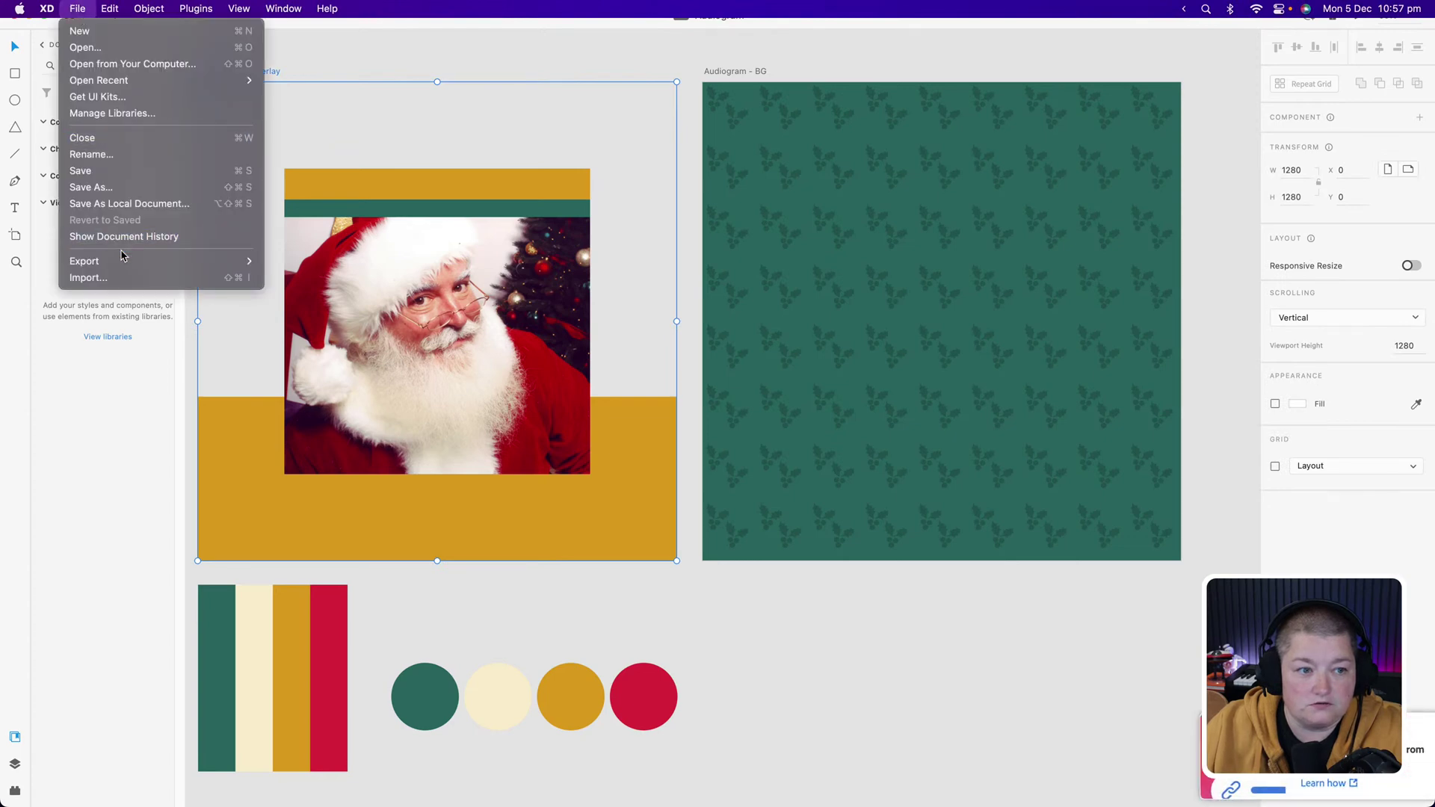
pyautogui.moveTo(127, 259)
pyautogui.click(314, 277)
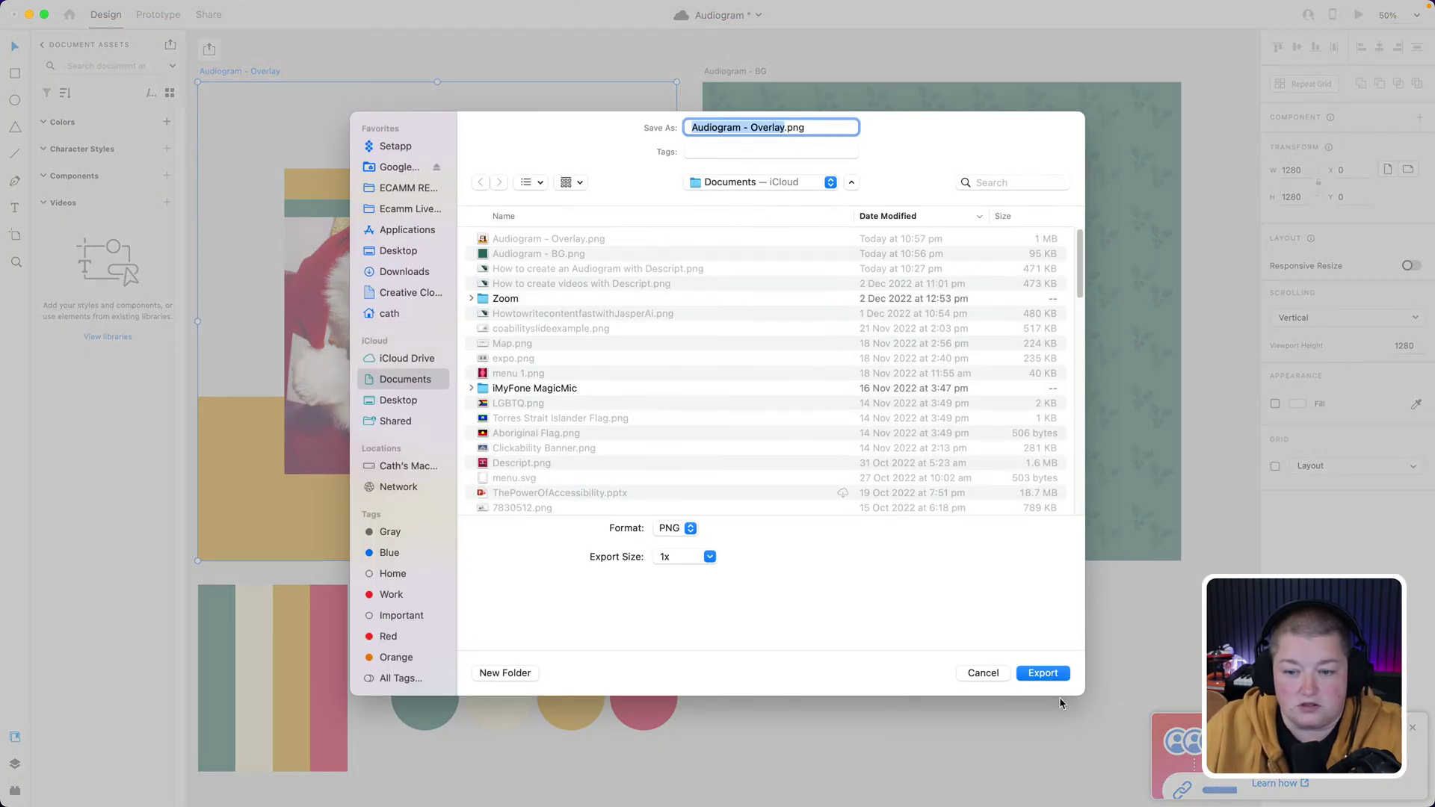
pyautogui.click(1043, 673)
pyautogui.click(755, 482)
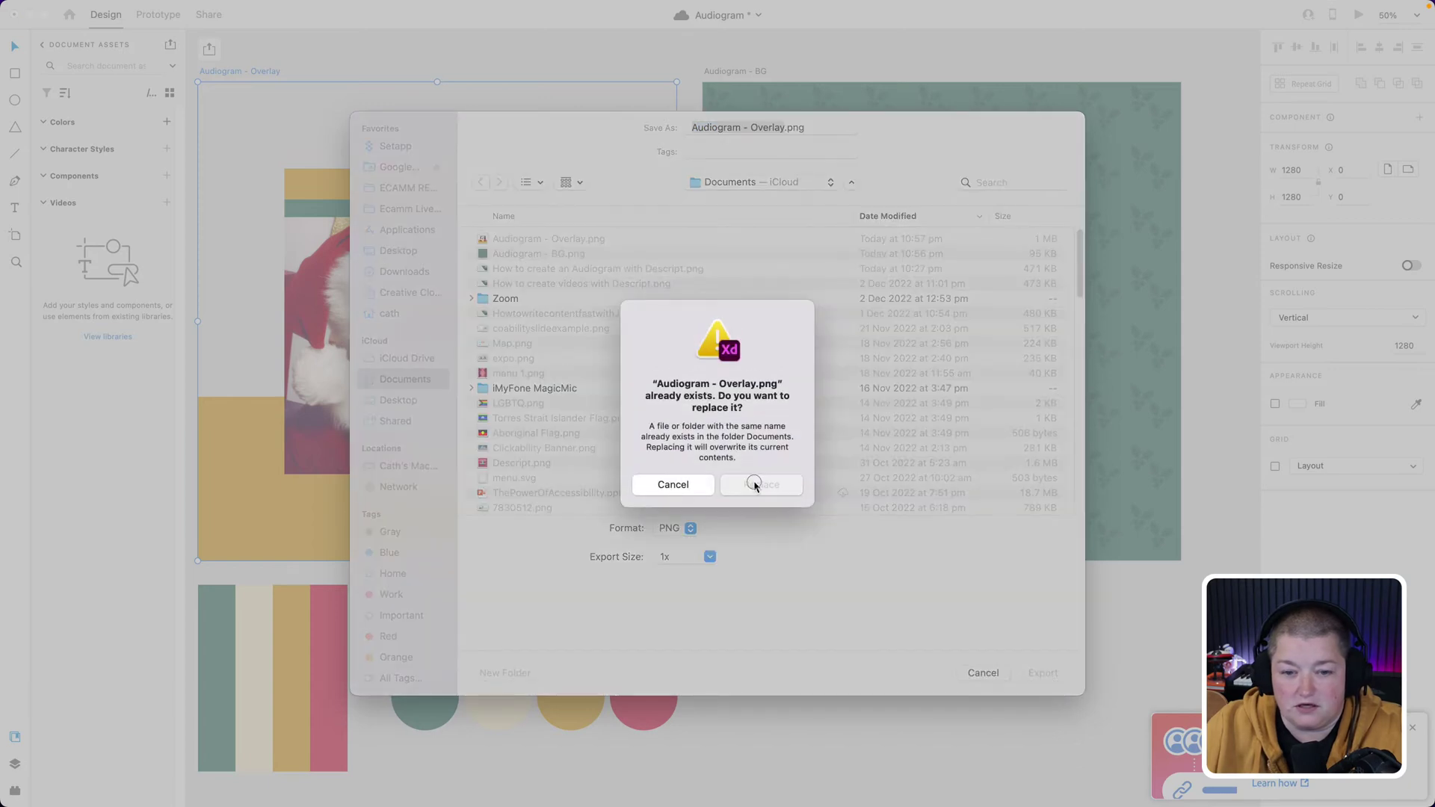
# - Return to Descript and add the re-exported Audiogram - Overlay.png from Documents over the holly background
pyautogui.moveTo(953, 781)
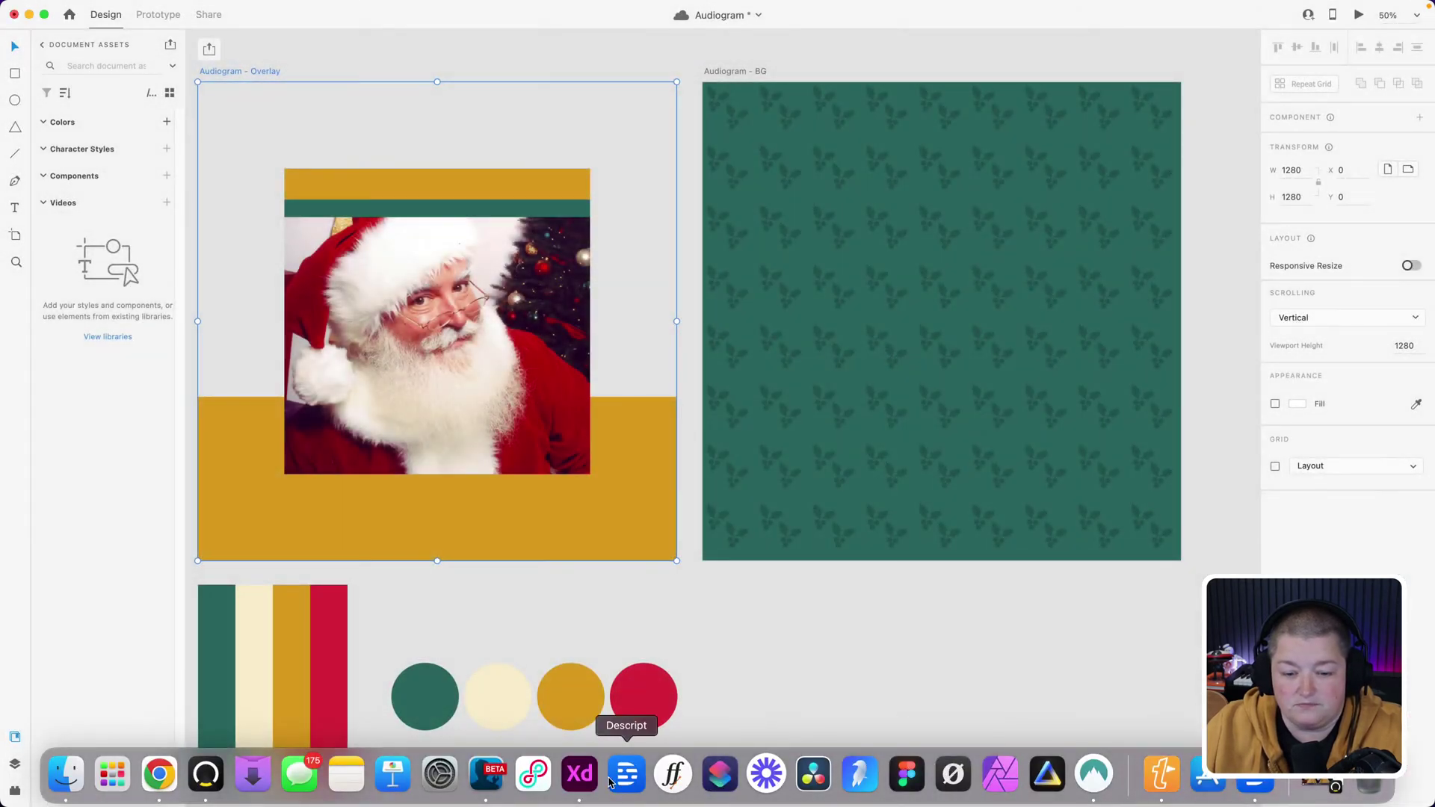
pyautogui.click(1251, 785)
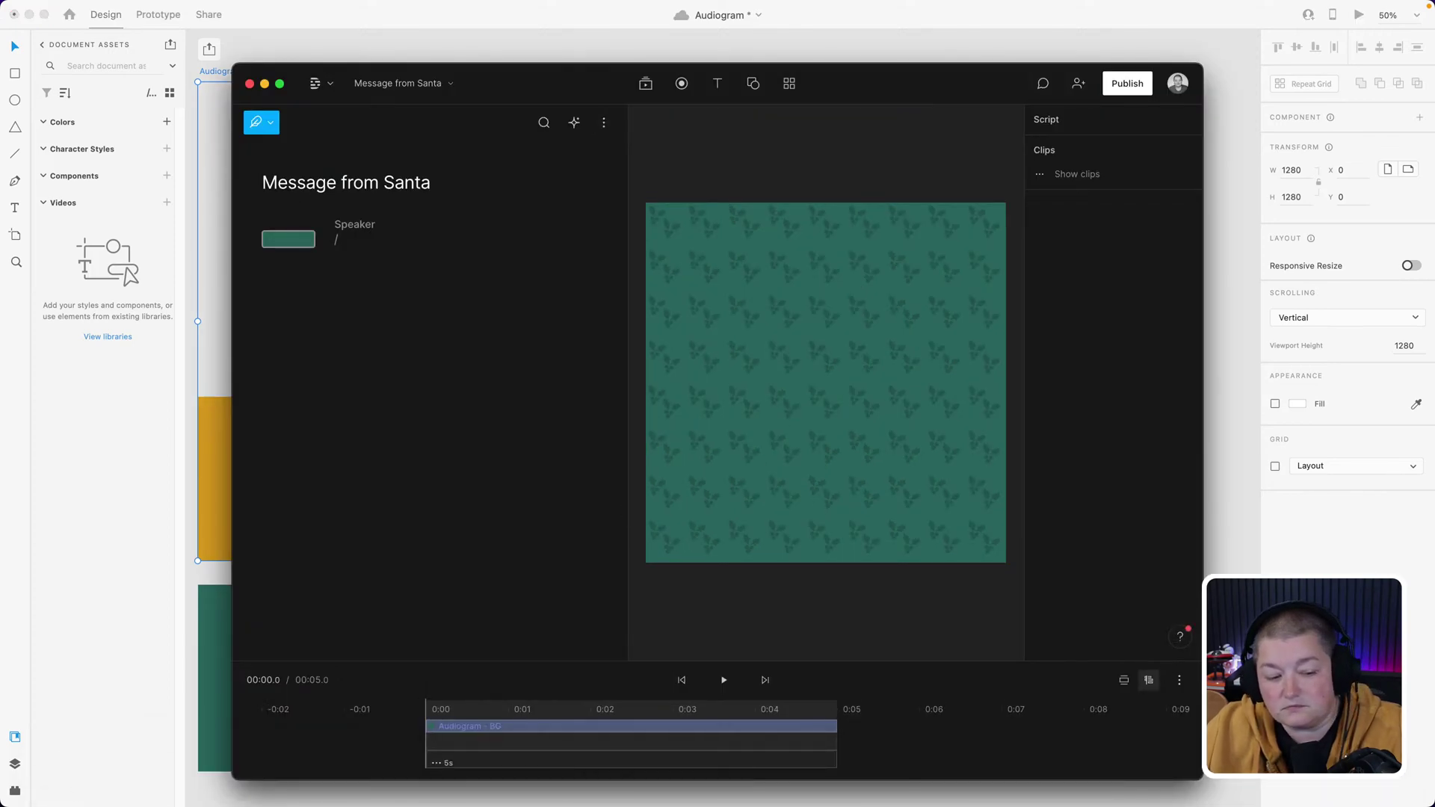
pyautogui.click(65, 772)
pyautogui.moveTo(379, 318); pyautogui.dragTo(942, 359)
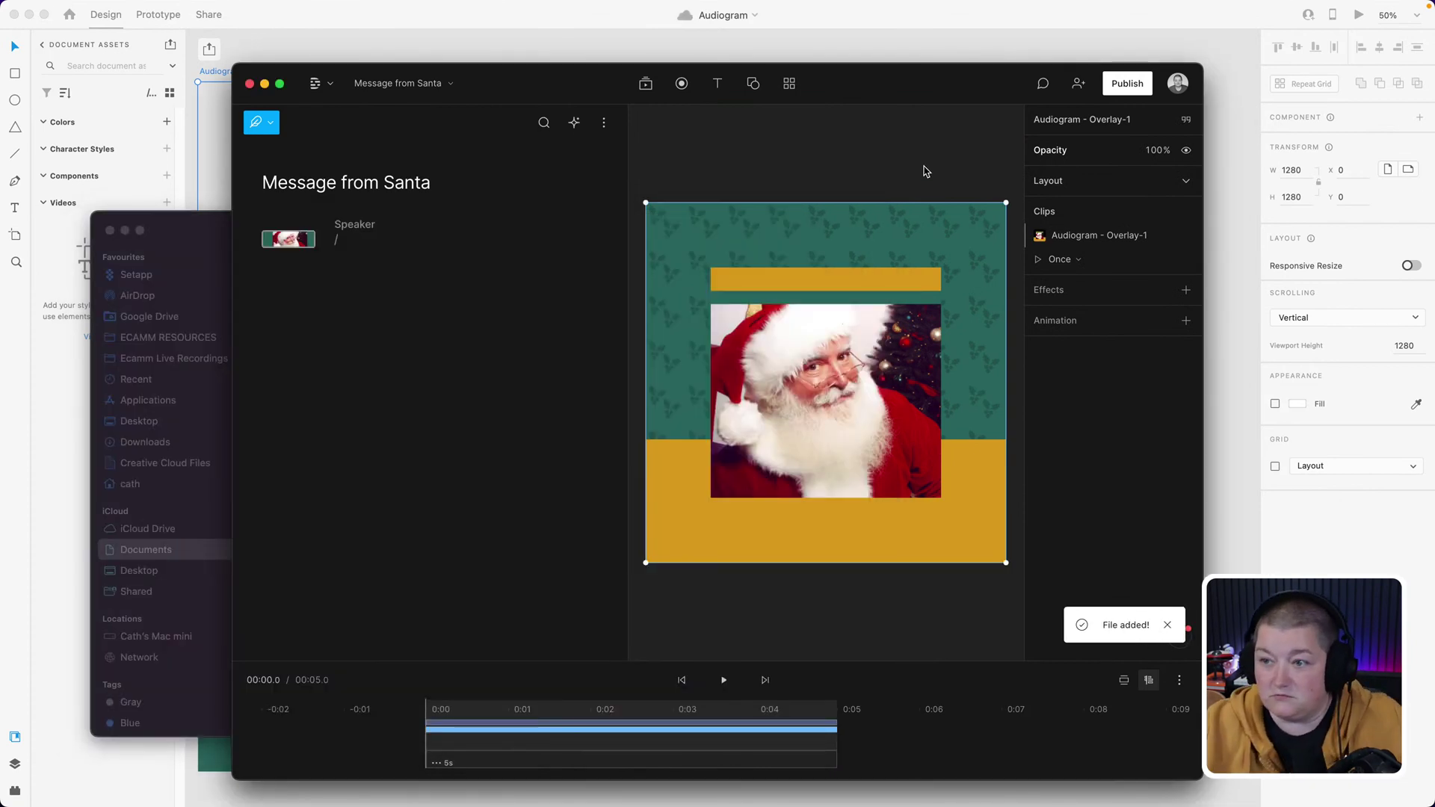
# - Add an audio waveform element to the scene
pyautogui.click(856, 225)
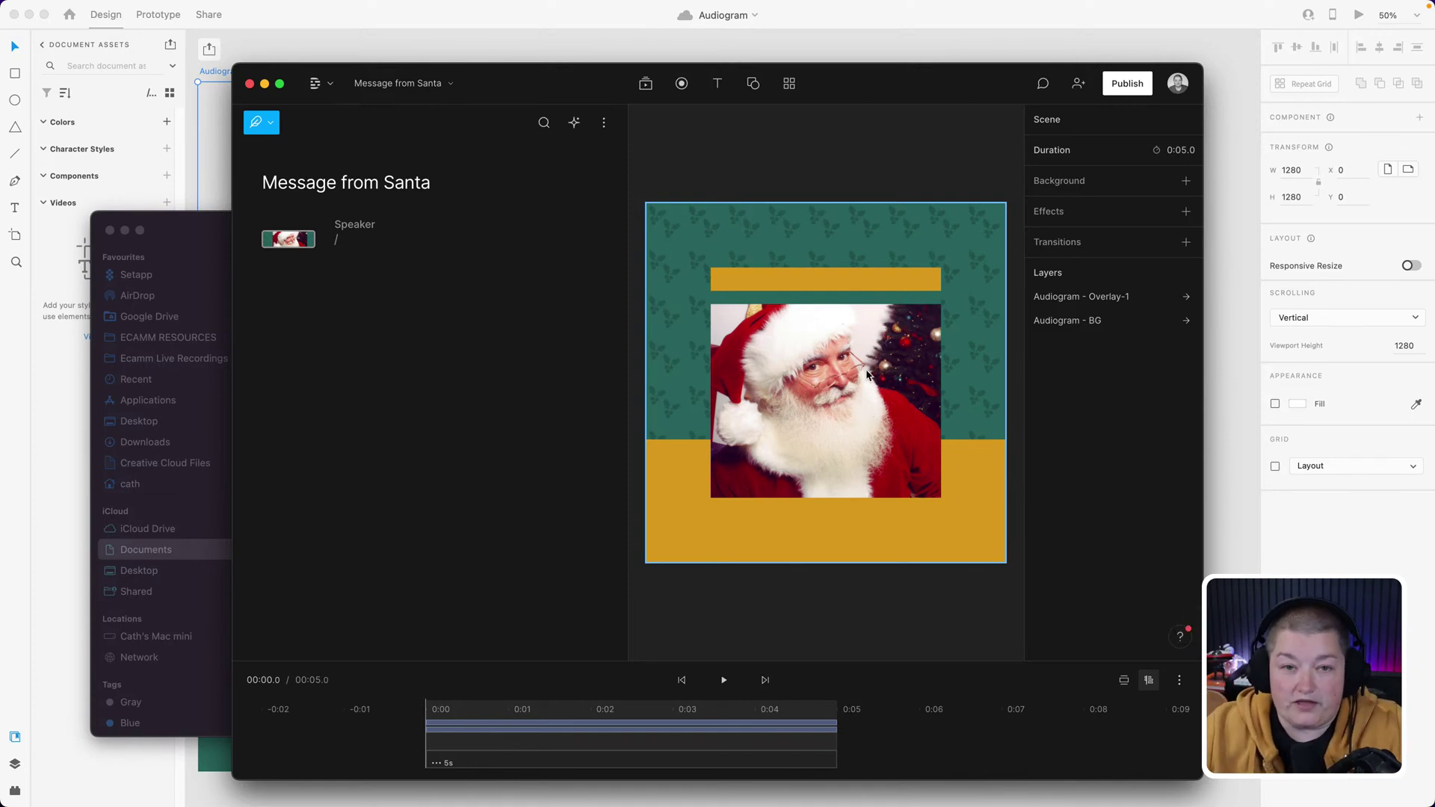
pyautogui.click(751, 84)
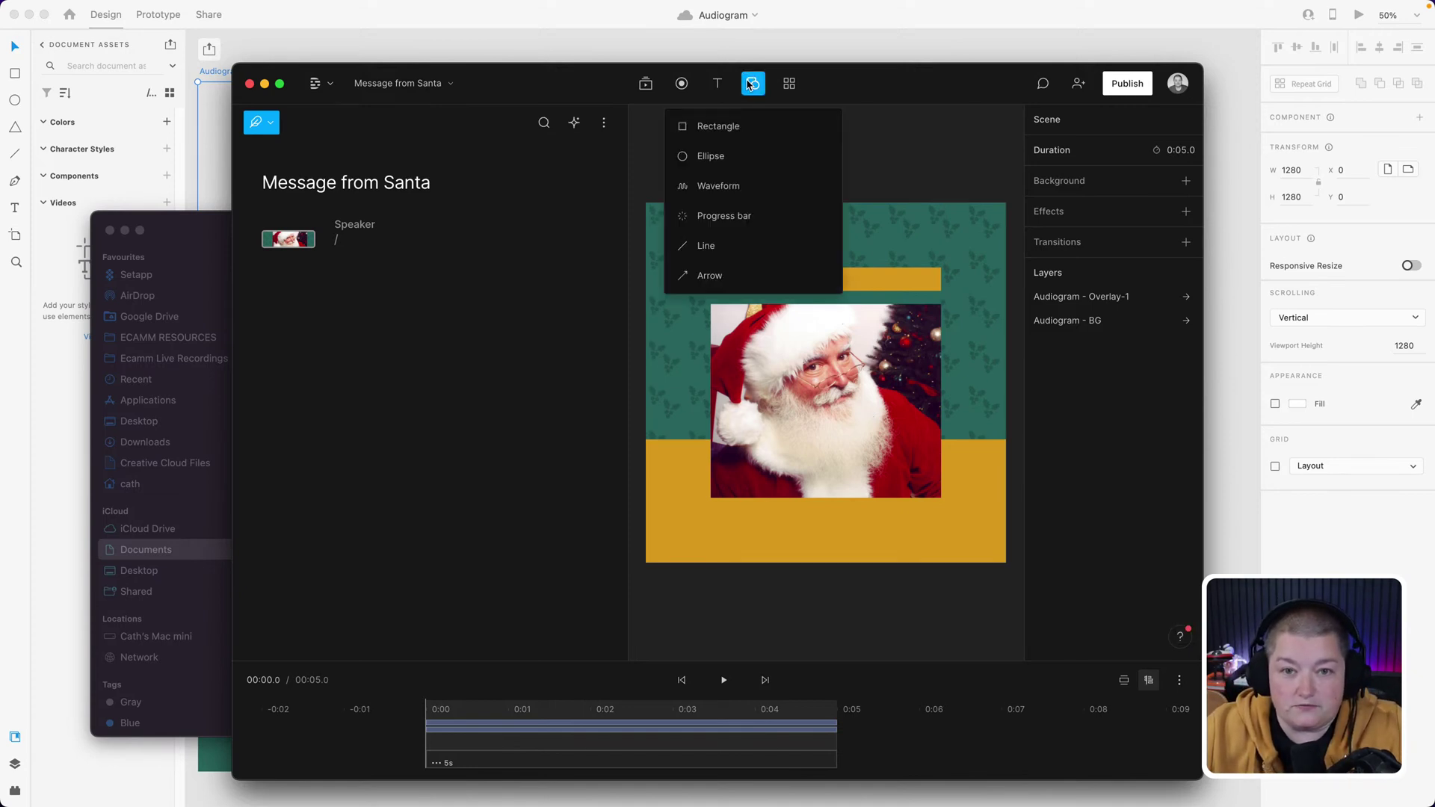
pyautogui.click(710, 185)
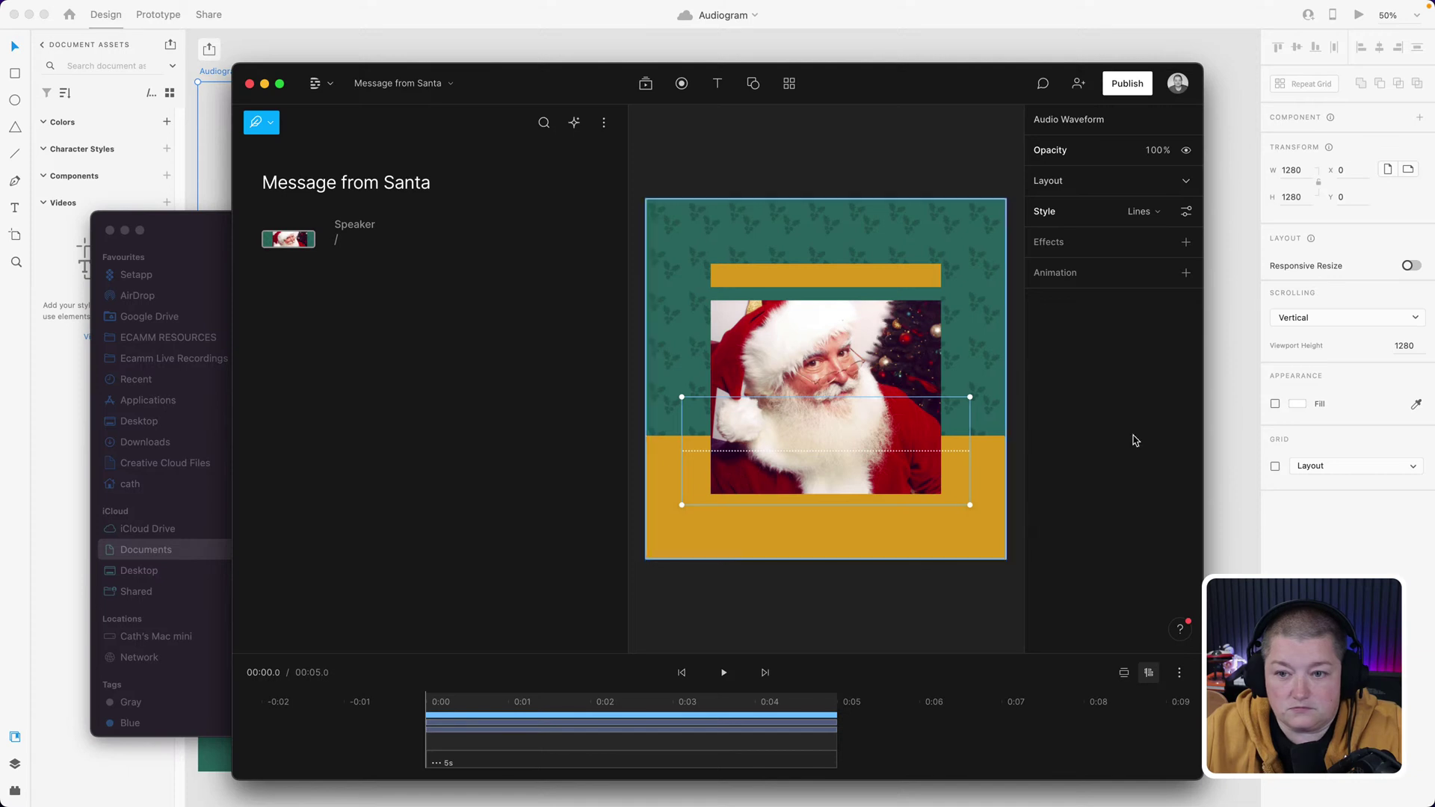
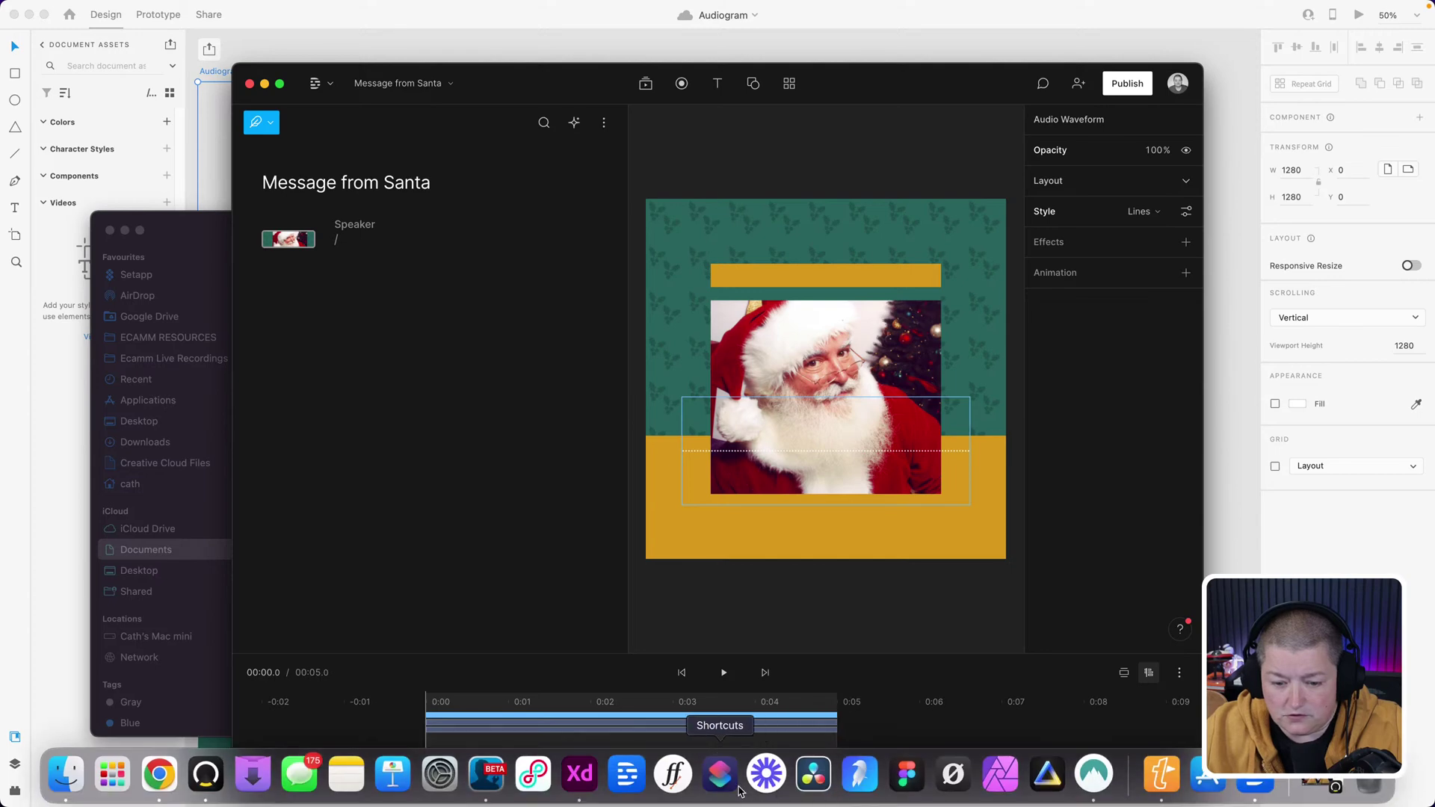
# - Switch to Adobe XD and copy the hex code #DA9D20 from the gold palette circle's fill
pyautogui.click(579, 781)
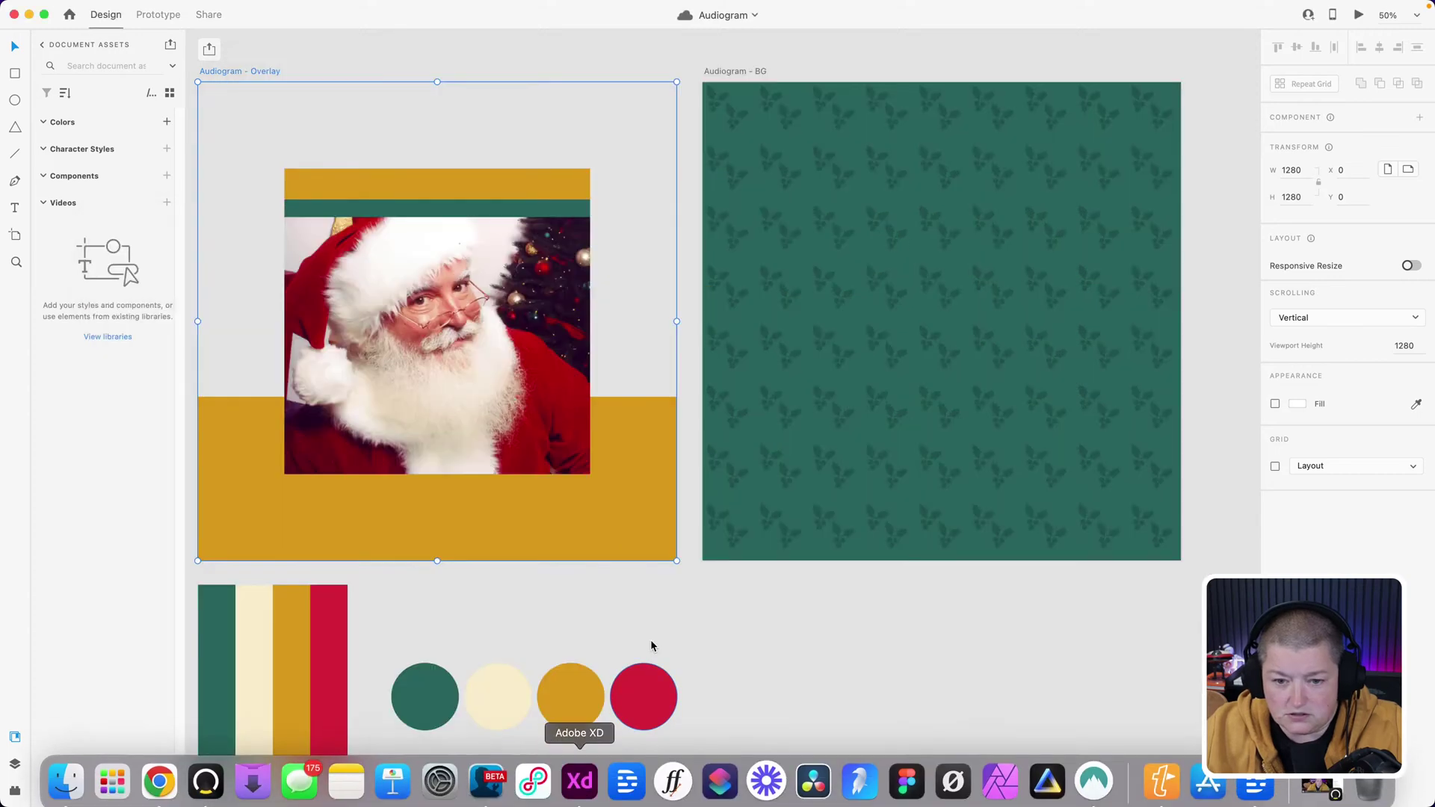
pyautogui.click(553, 689)
pyautogui.click(1297, 400)
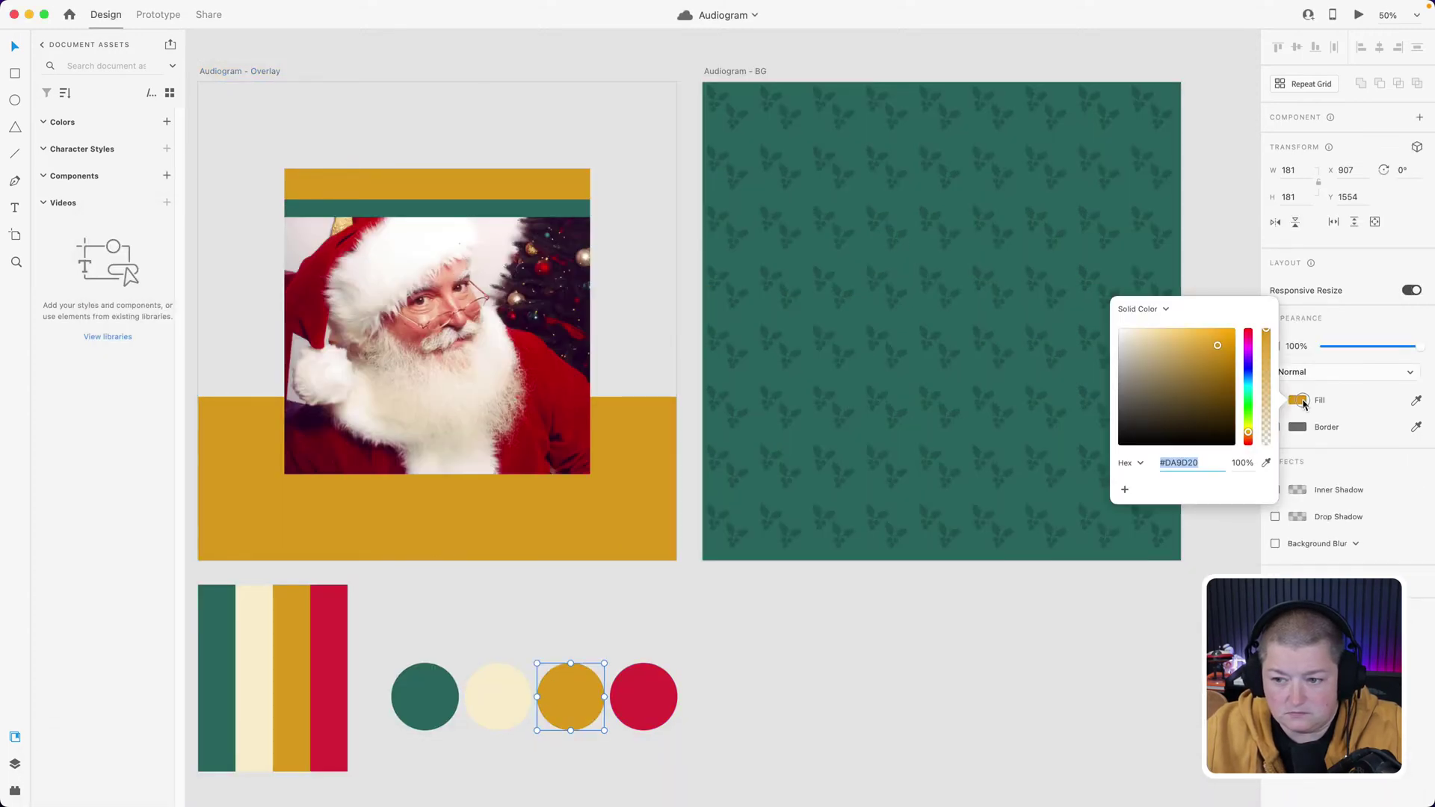
pyautogui.click(1297, 400)
pyautogui.click(1297, 400)
pyautogui.rightClick(1192, 465)
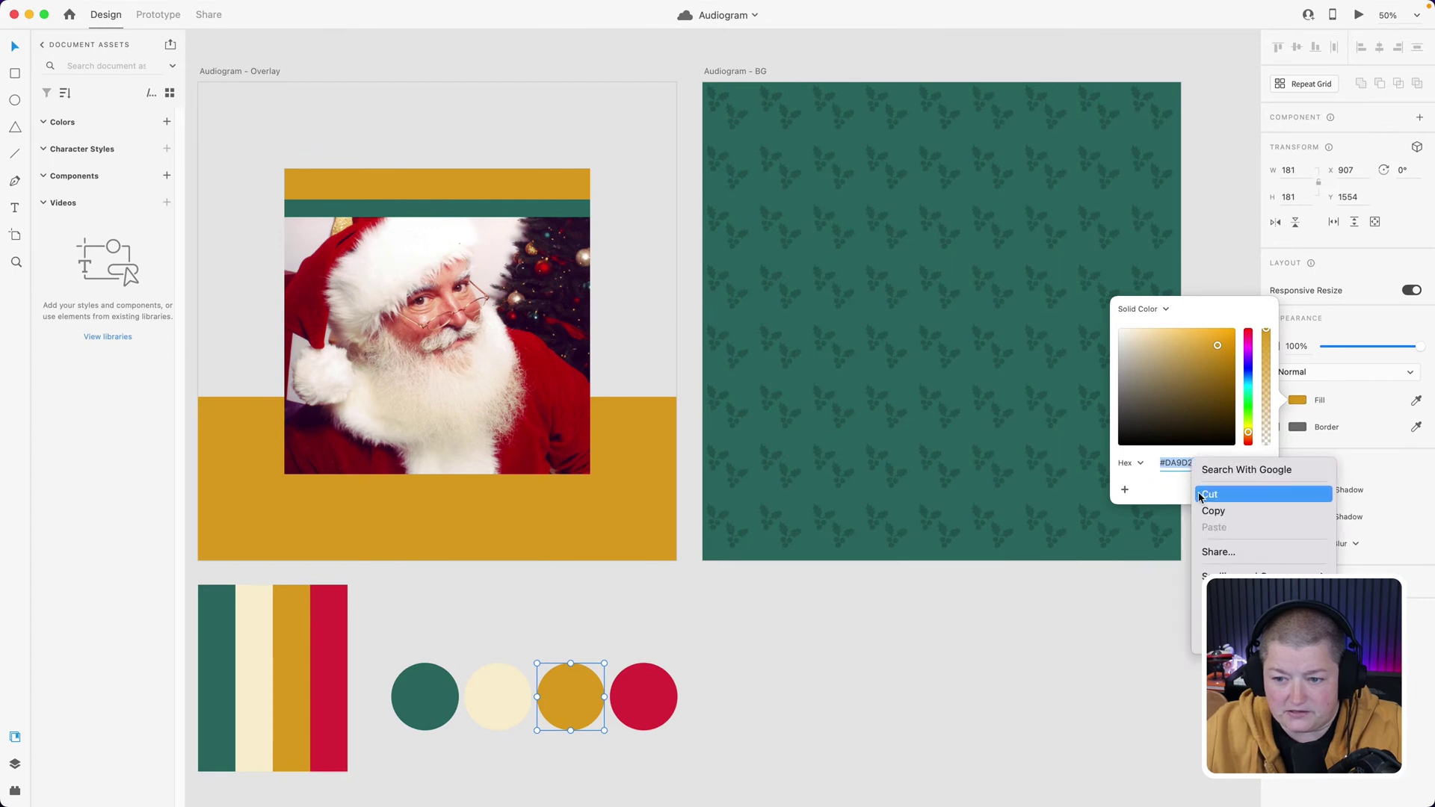
pyautogui.click(1071, 609)
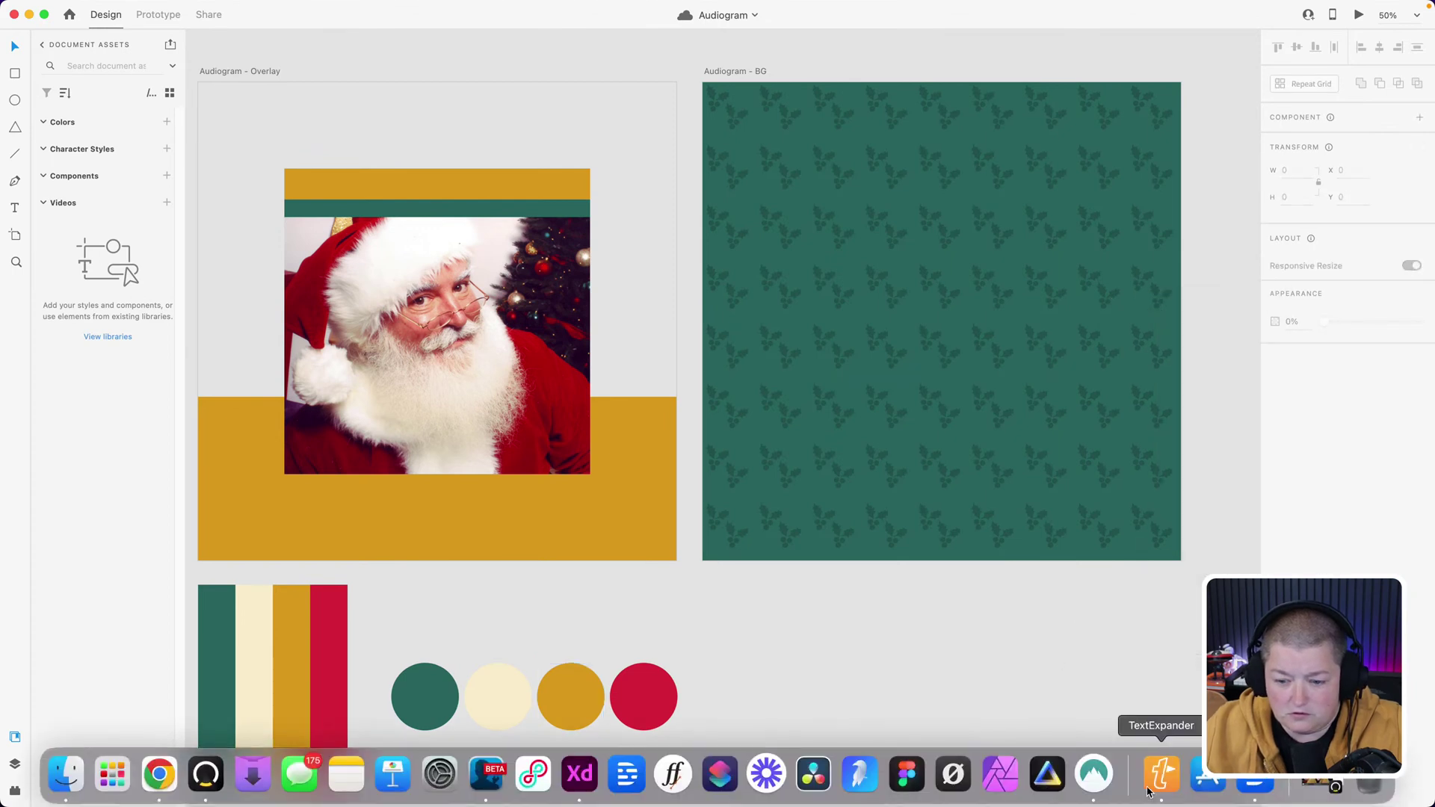
# - Return to Descript, examine the audio waveform's style settings and try playing the scene
pyautogui.click(1252, 781)
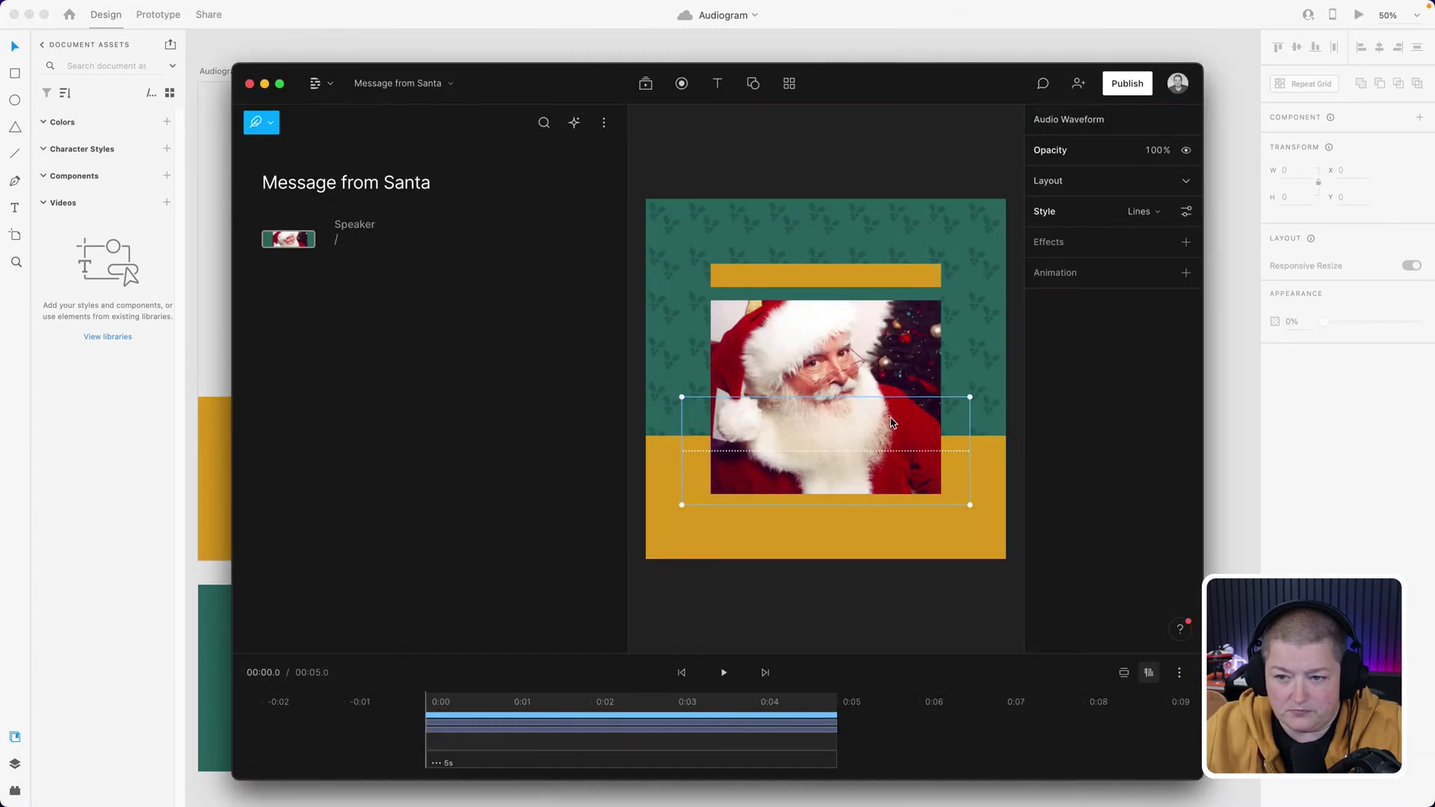
pyautogui.click(931, 451)
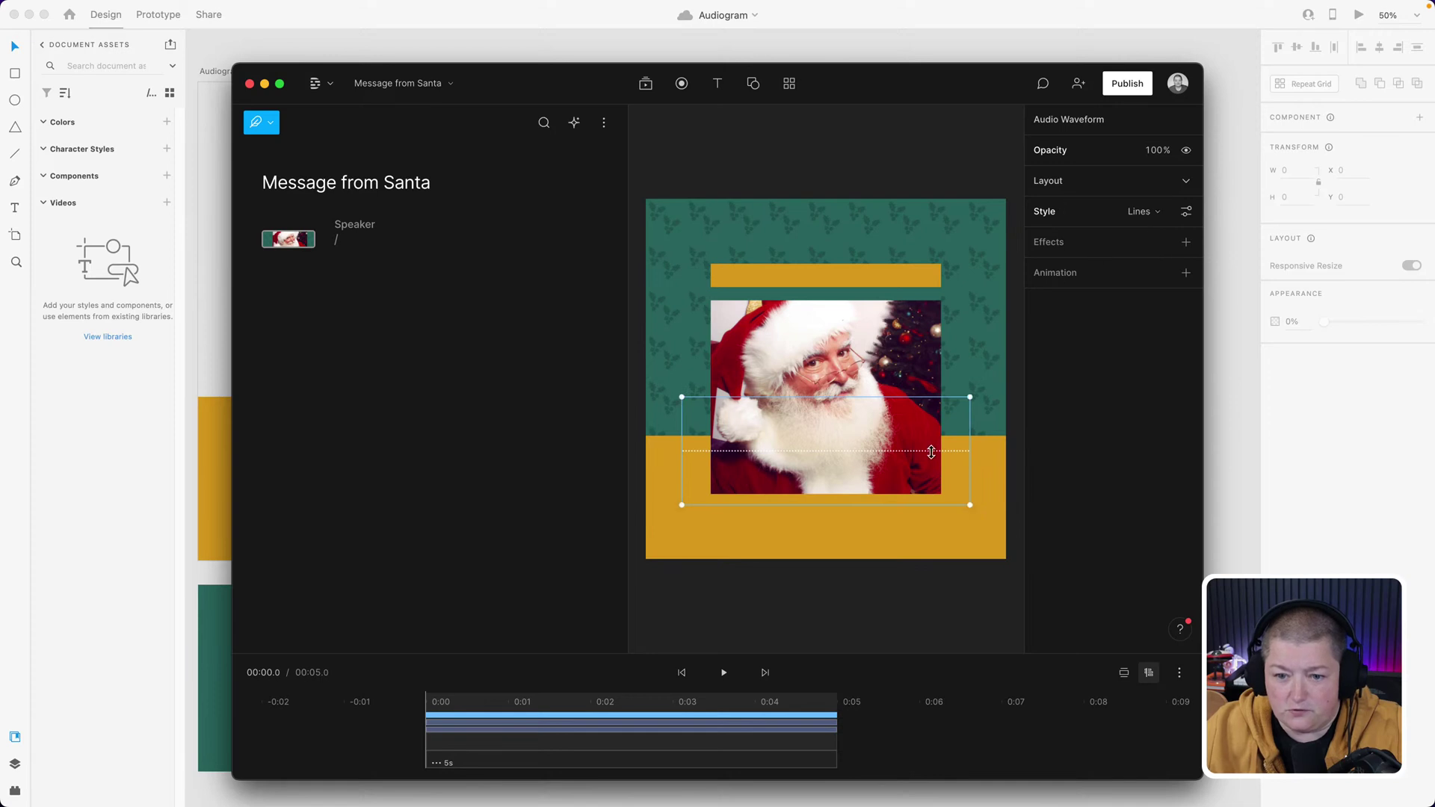
pyautogui.click(1157, 215)
pyautogui.click(1158, 216)
pyautogui.click(1192, 215)
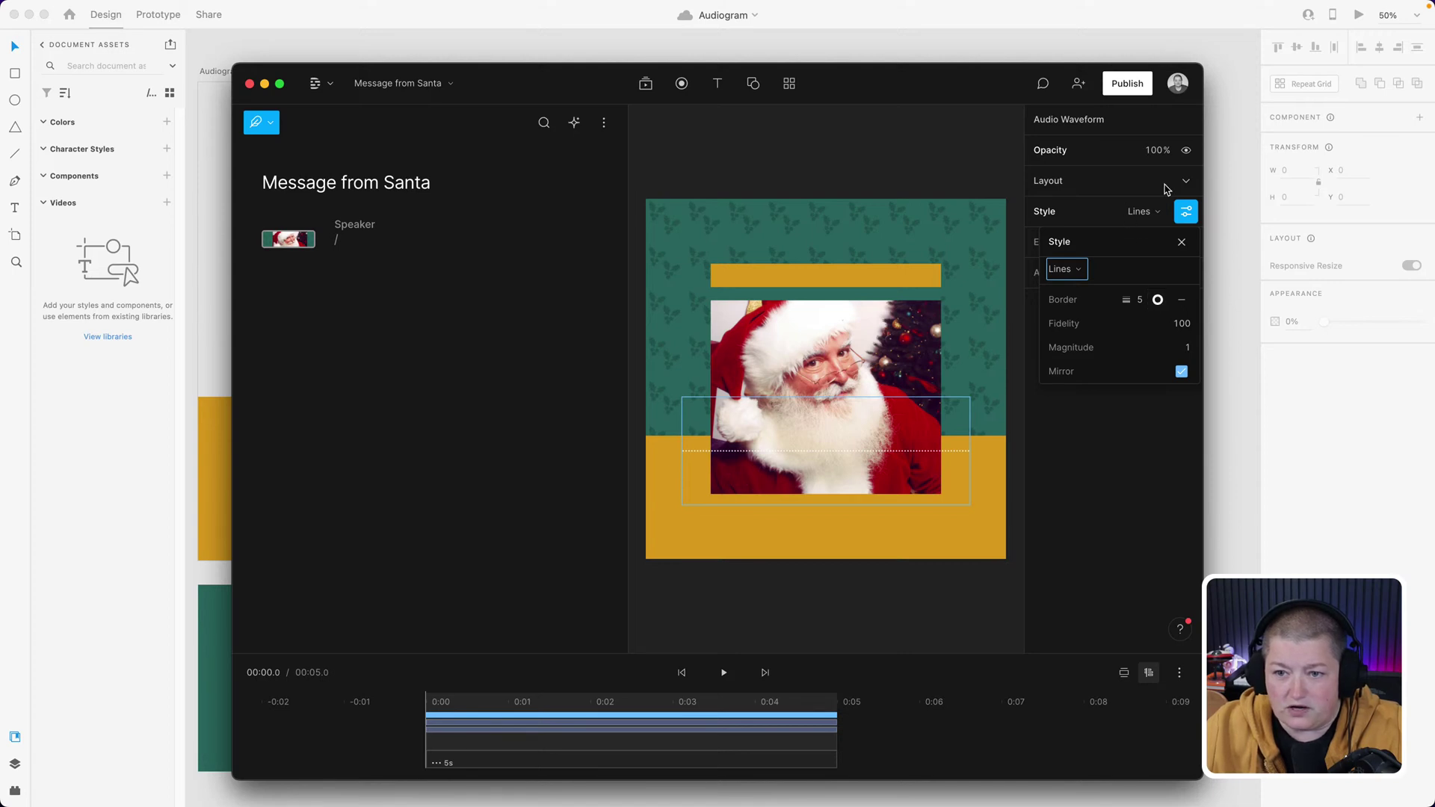
pyautogui.click(1227, 247)
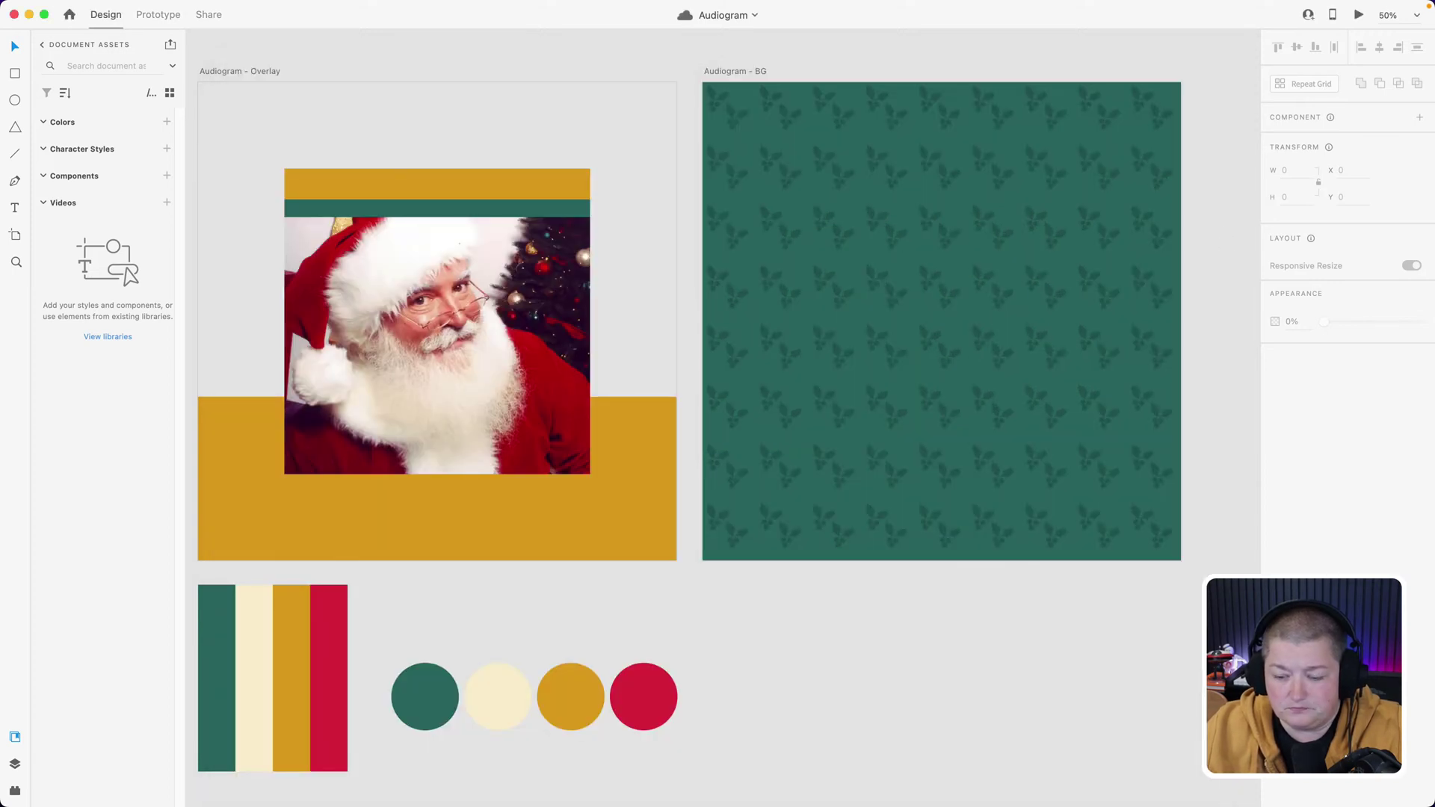
pyautogui.click(1256, 777)
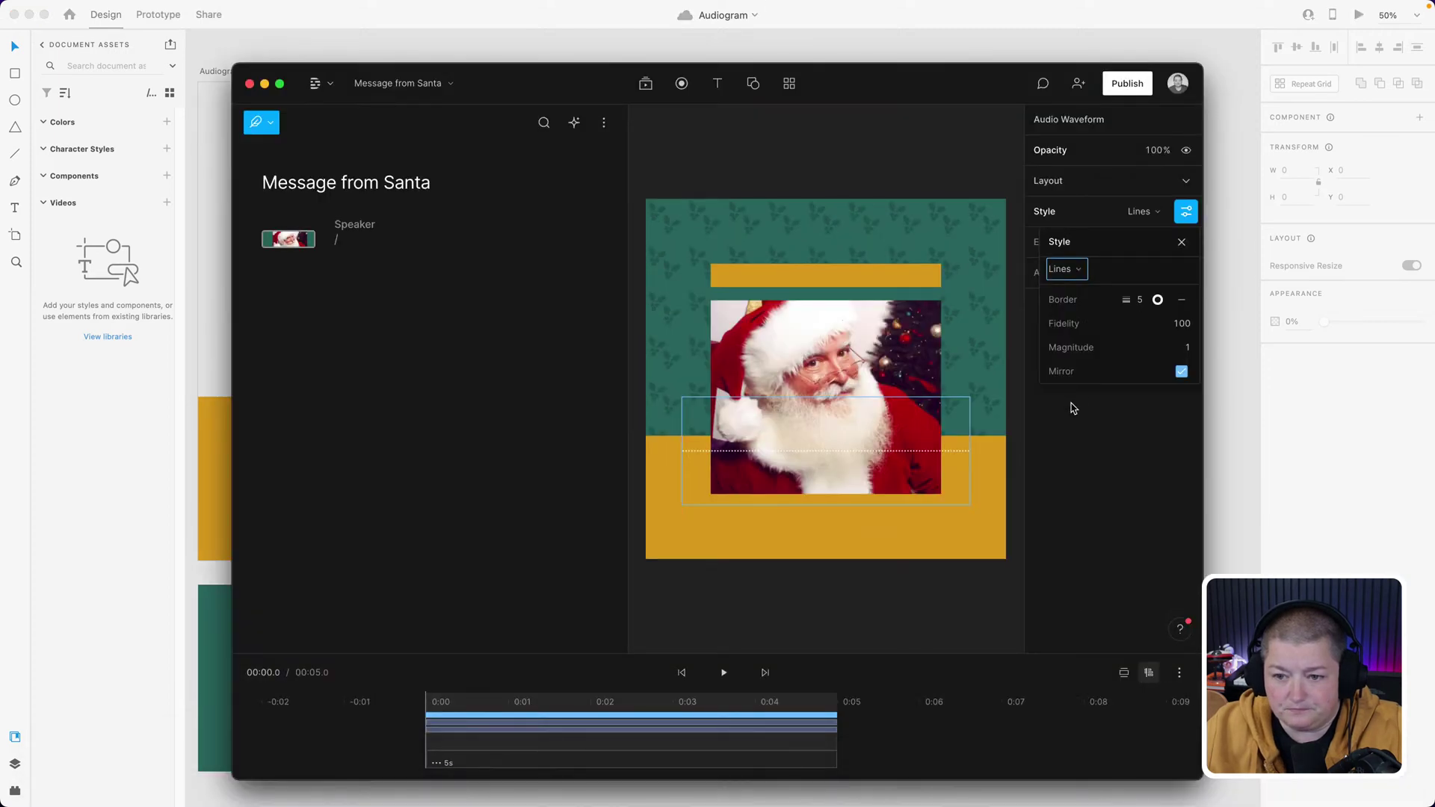
pyautogui.click(1072, 216)
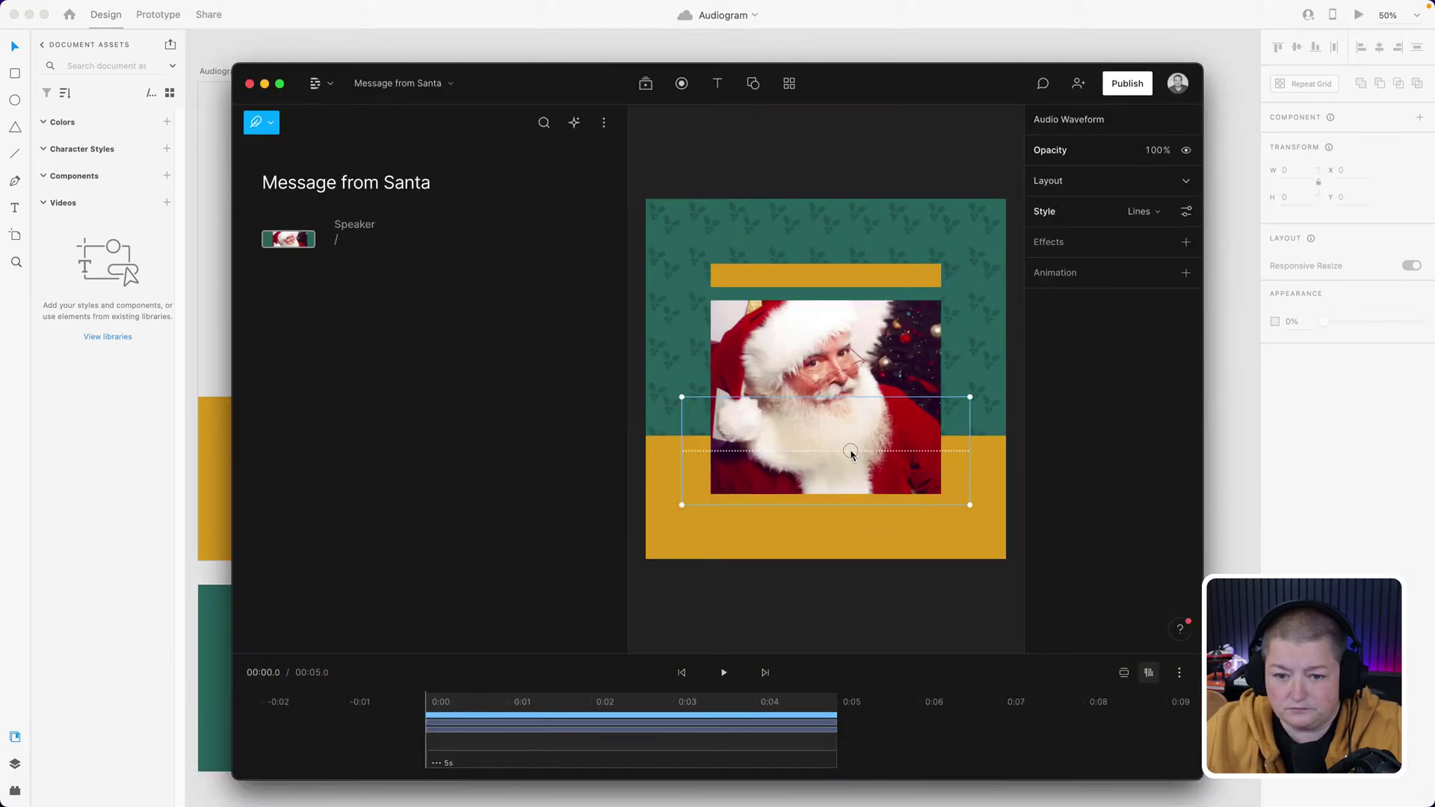
pyautogui.click(722, 674)
# - Write "Hello, this is Santa!" in the script and assign the stock voice Don as its speaker
pyautogui.click(348, 239)
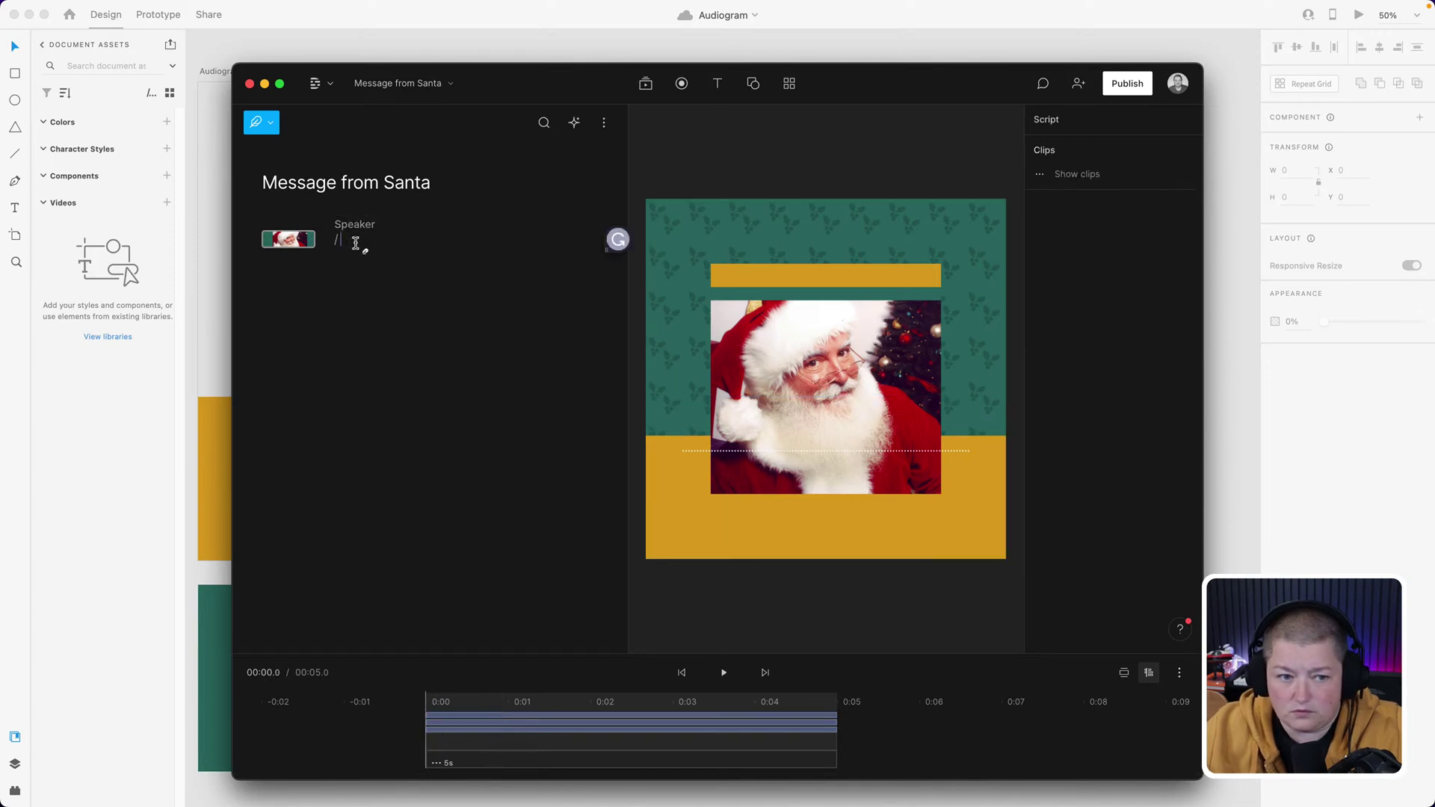
pyautogui.write('Hello')
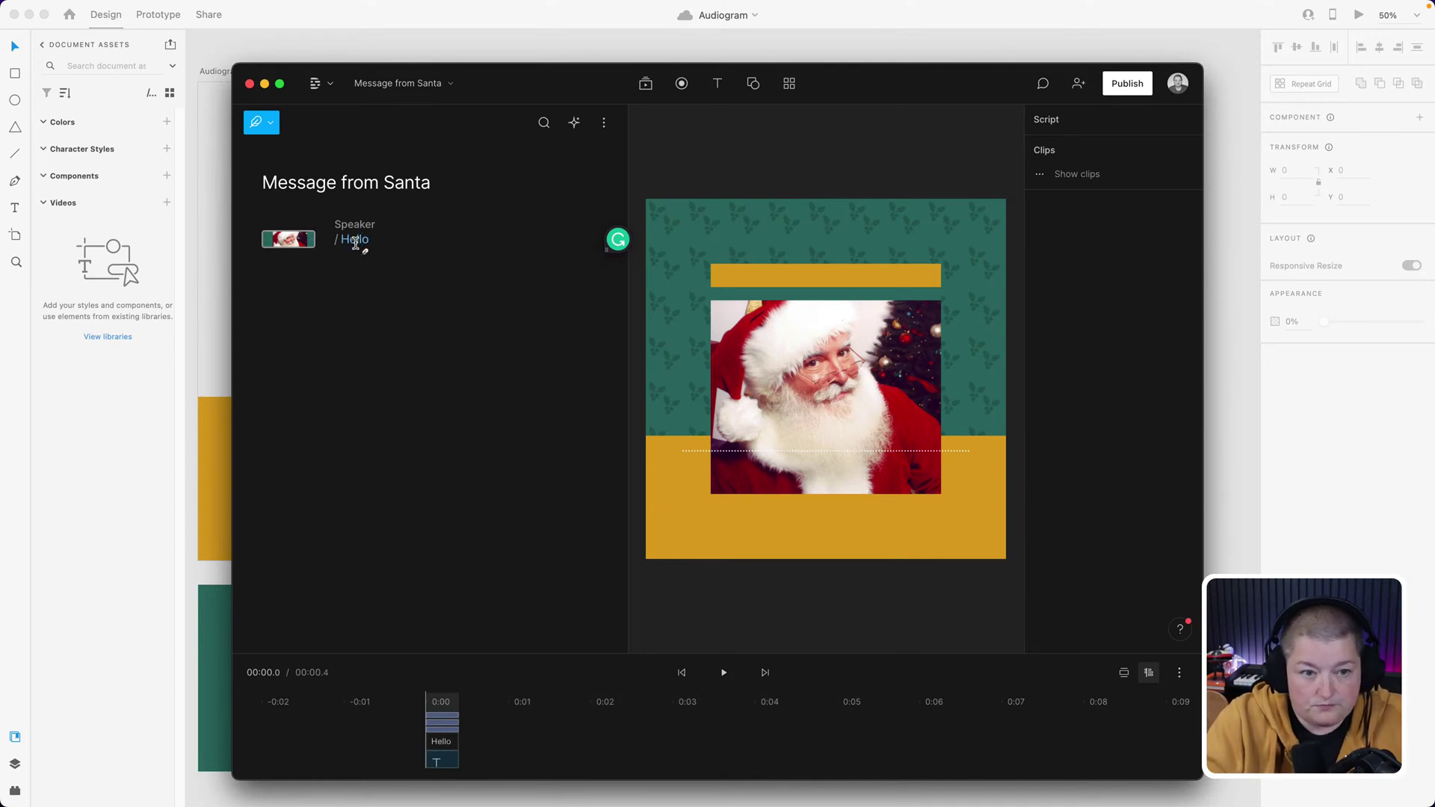
pyautogui.write(', this is Santa!')
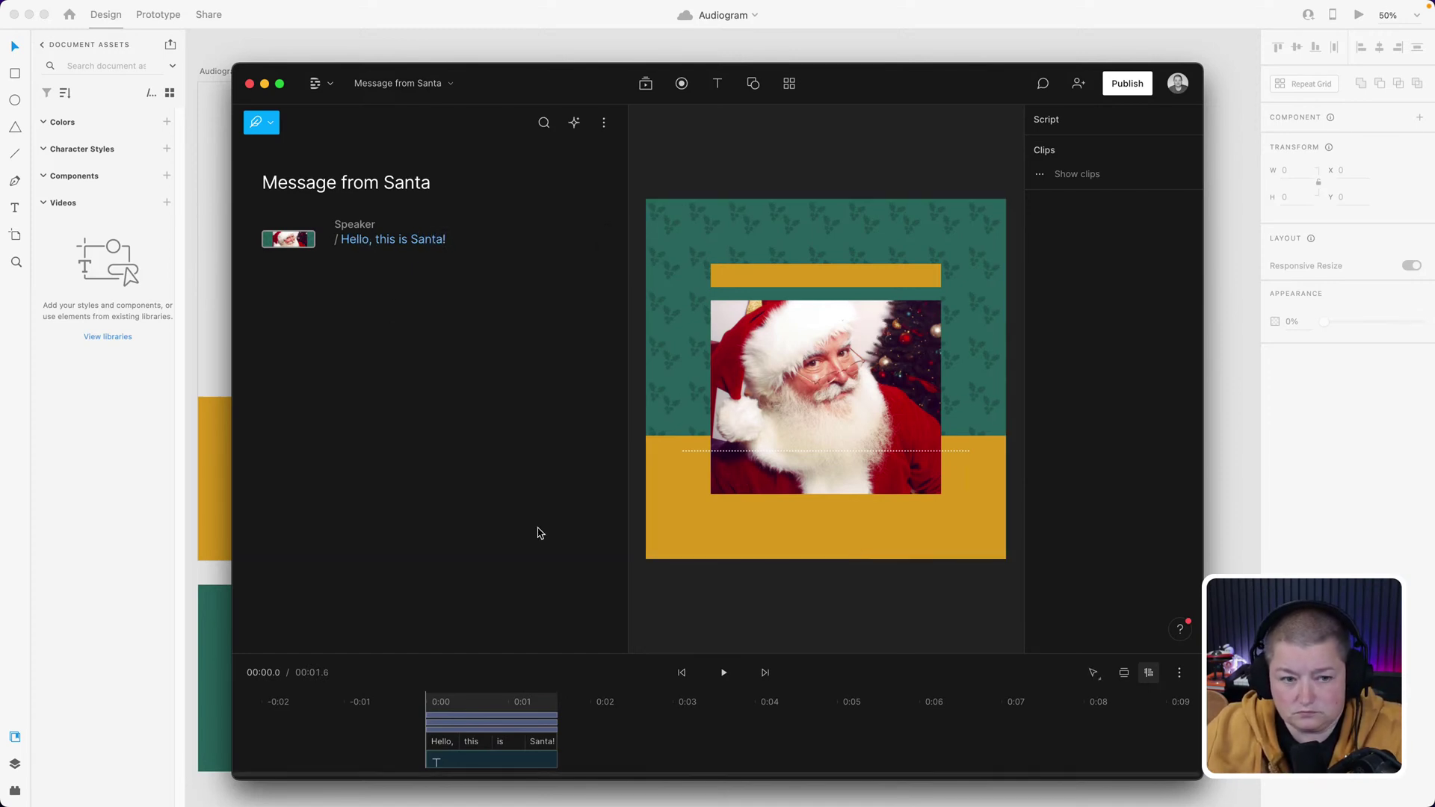
pyautogui.click(355, 224)
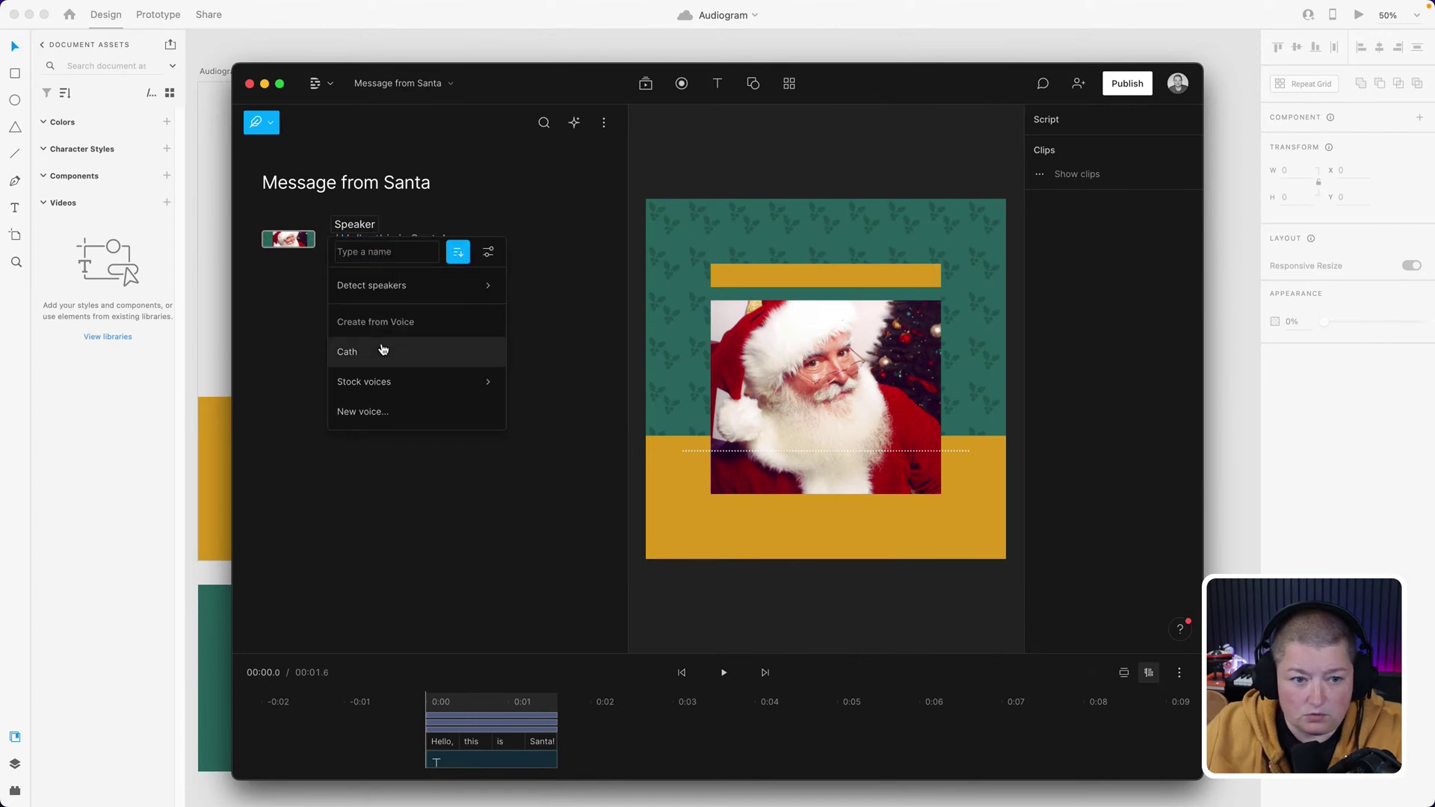
pyautogui.moveTo(384, 381)
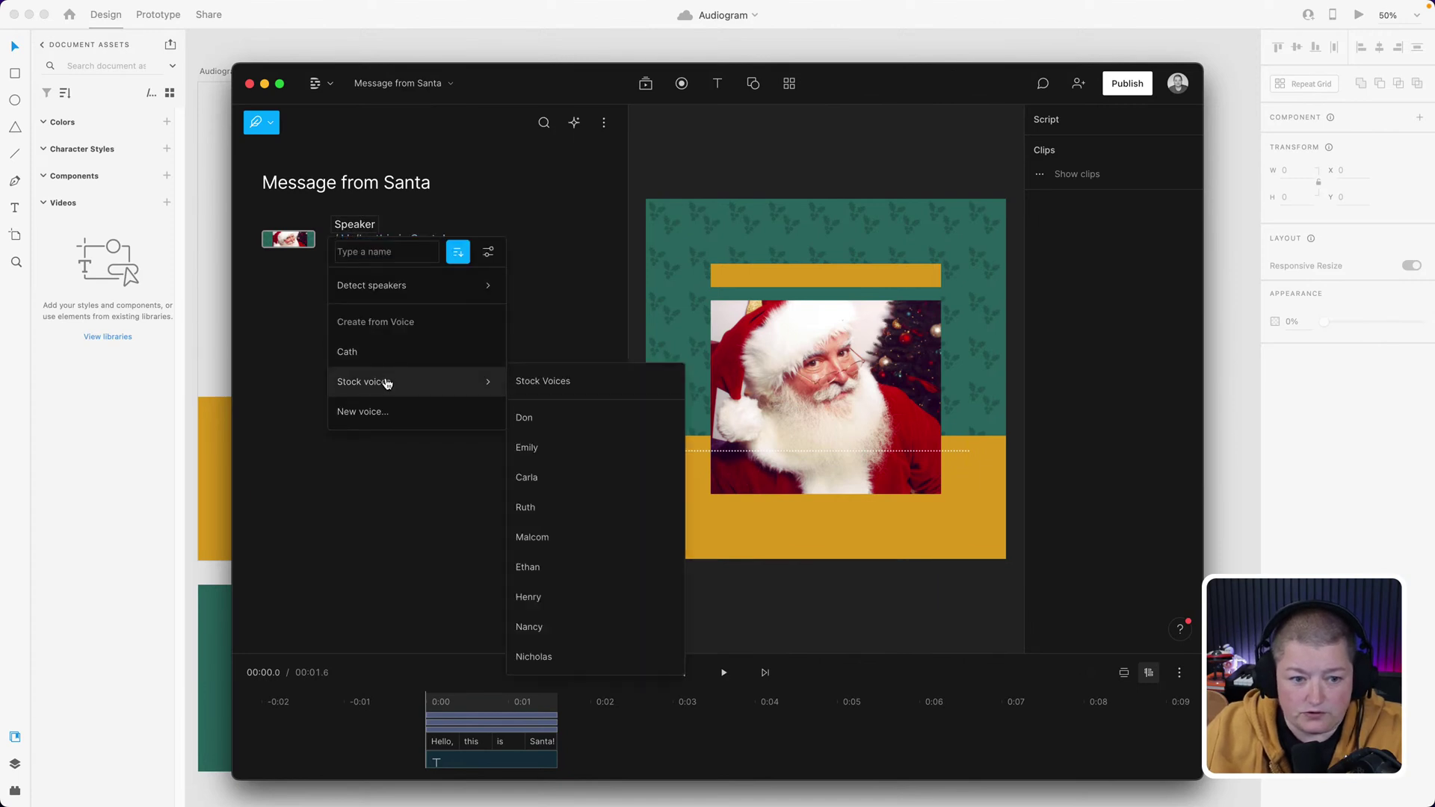
pyautogui.click(593, 424)
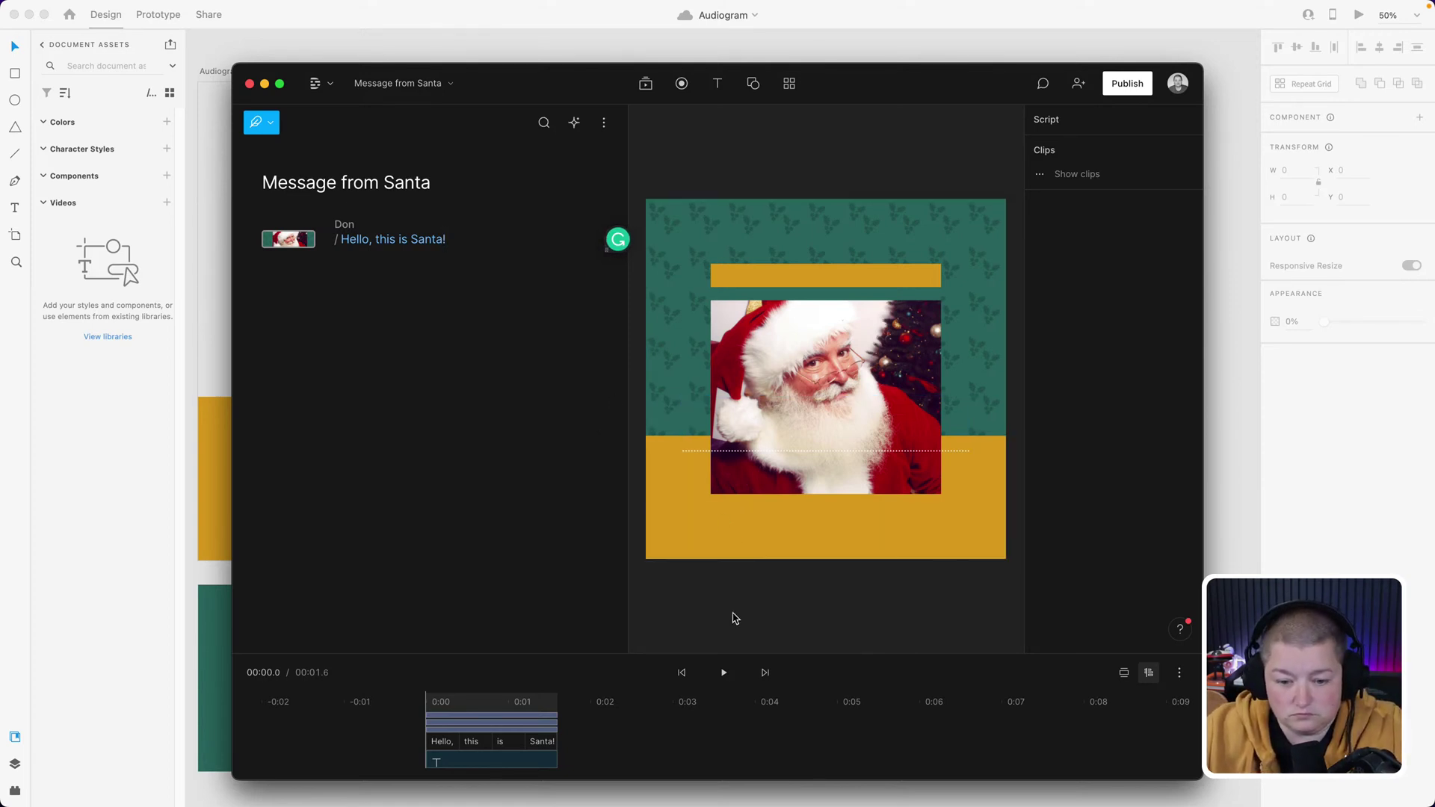
# - Play the scene repeatedly to preview the generated speech and the waveform's movement
pyautogui.click(725, 674)
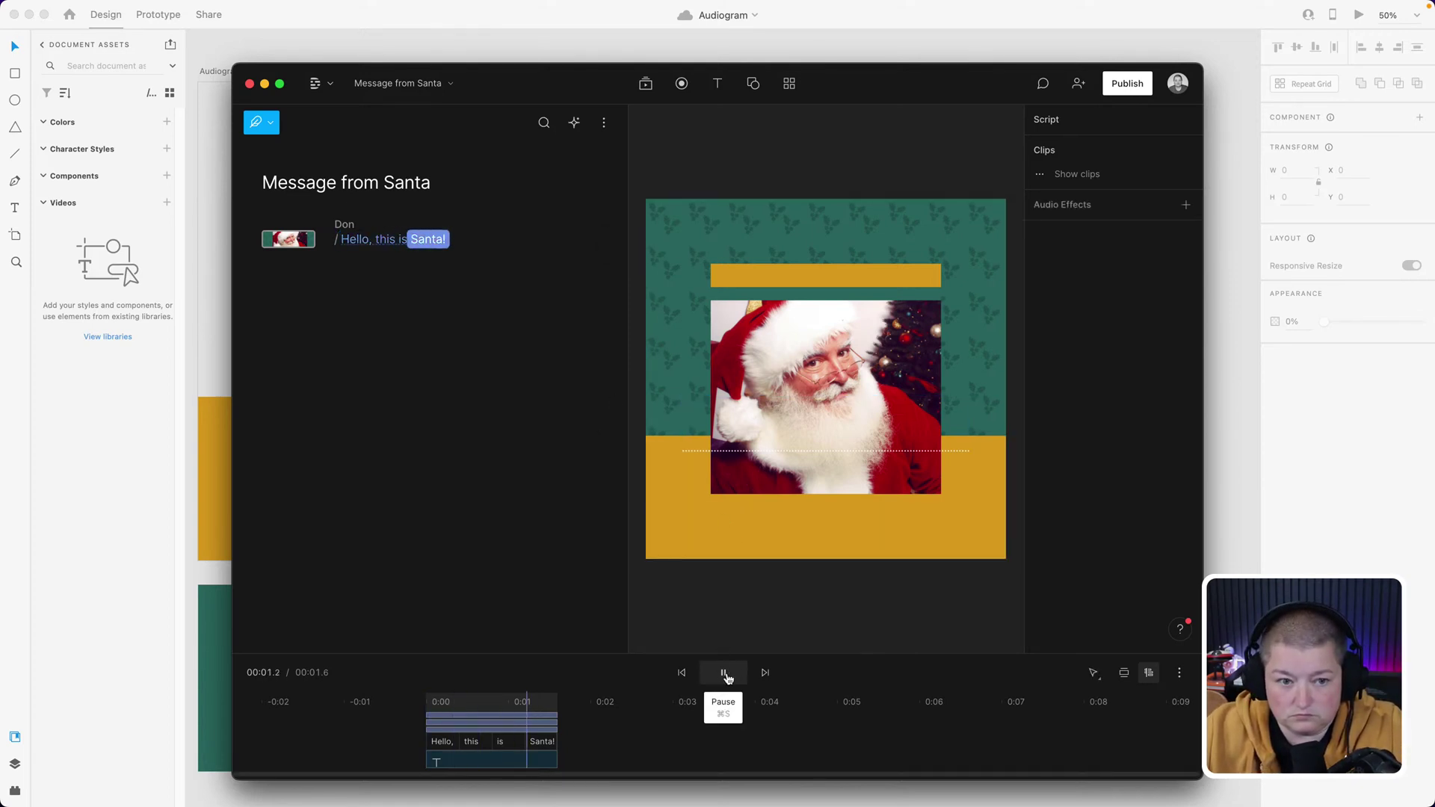
pyautogui.click(725, 674)
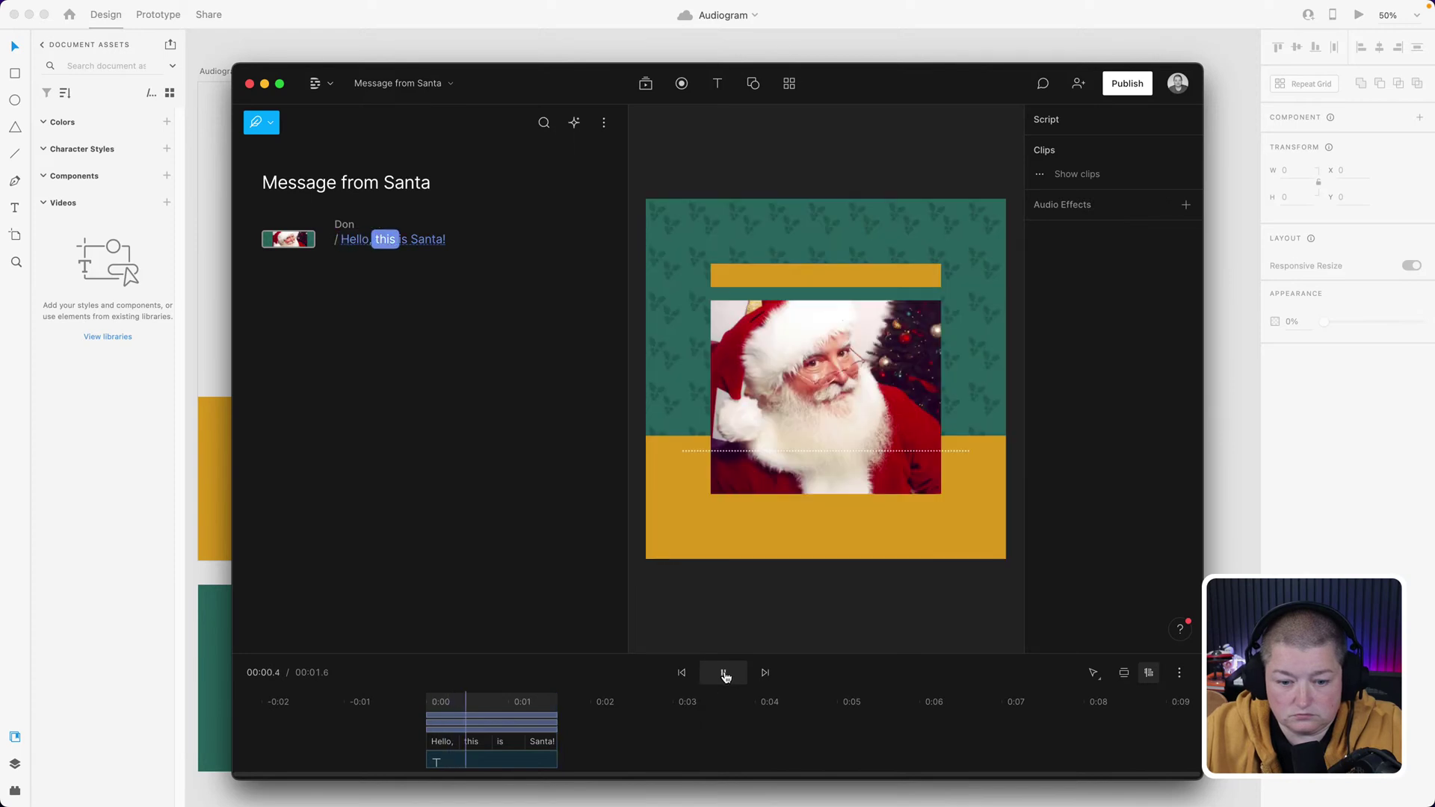
pyautogui.click(724, 674)
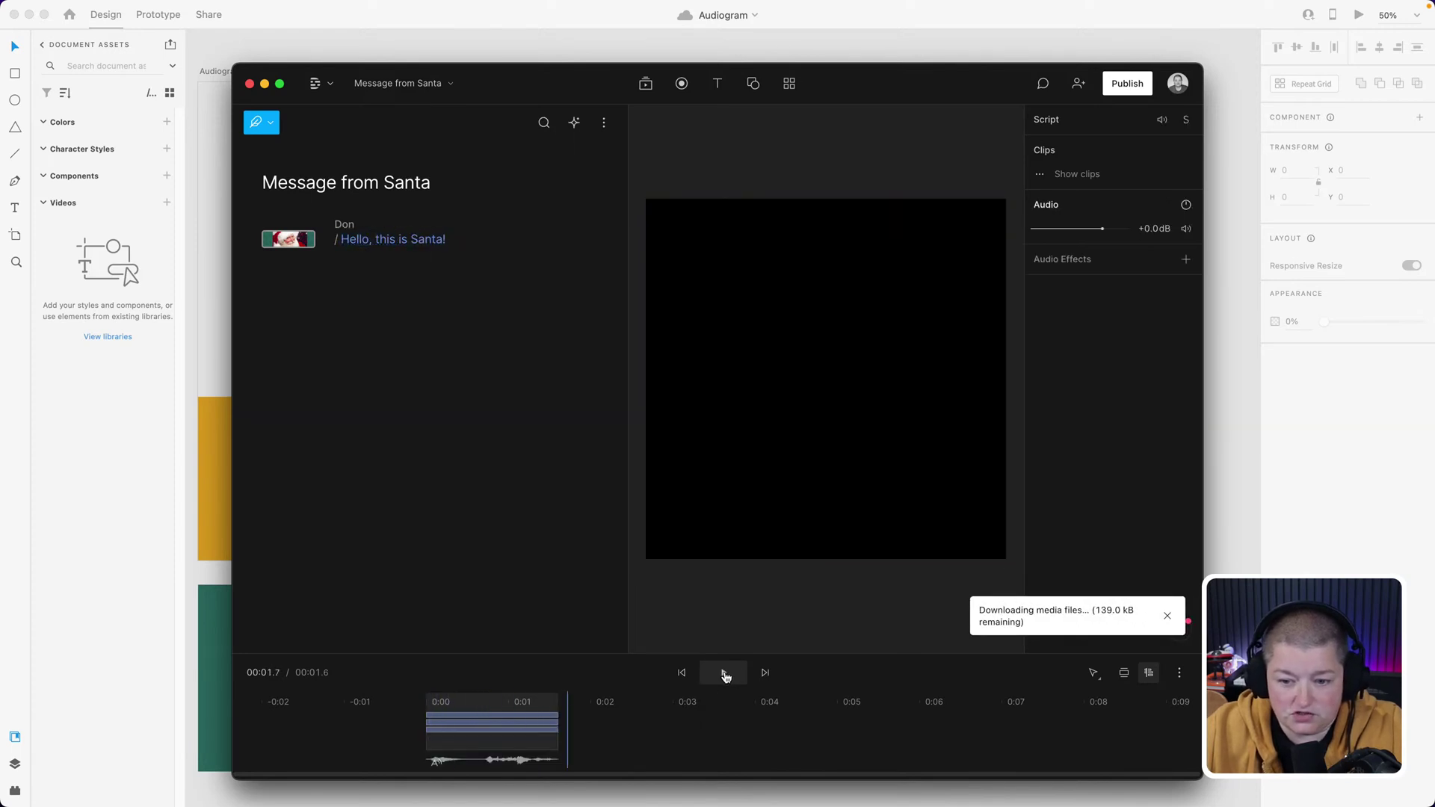
pyautogui.click(725, 674)
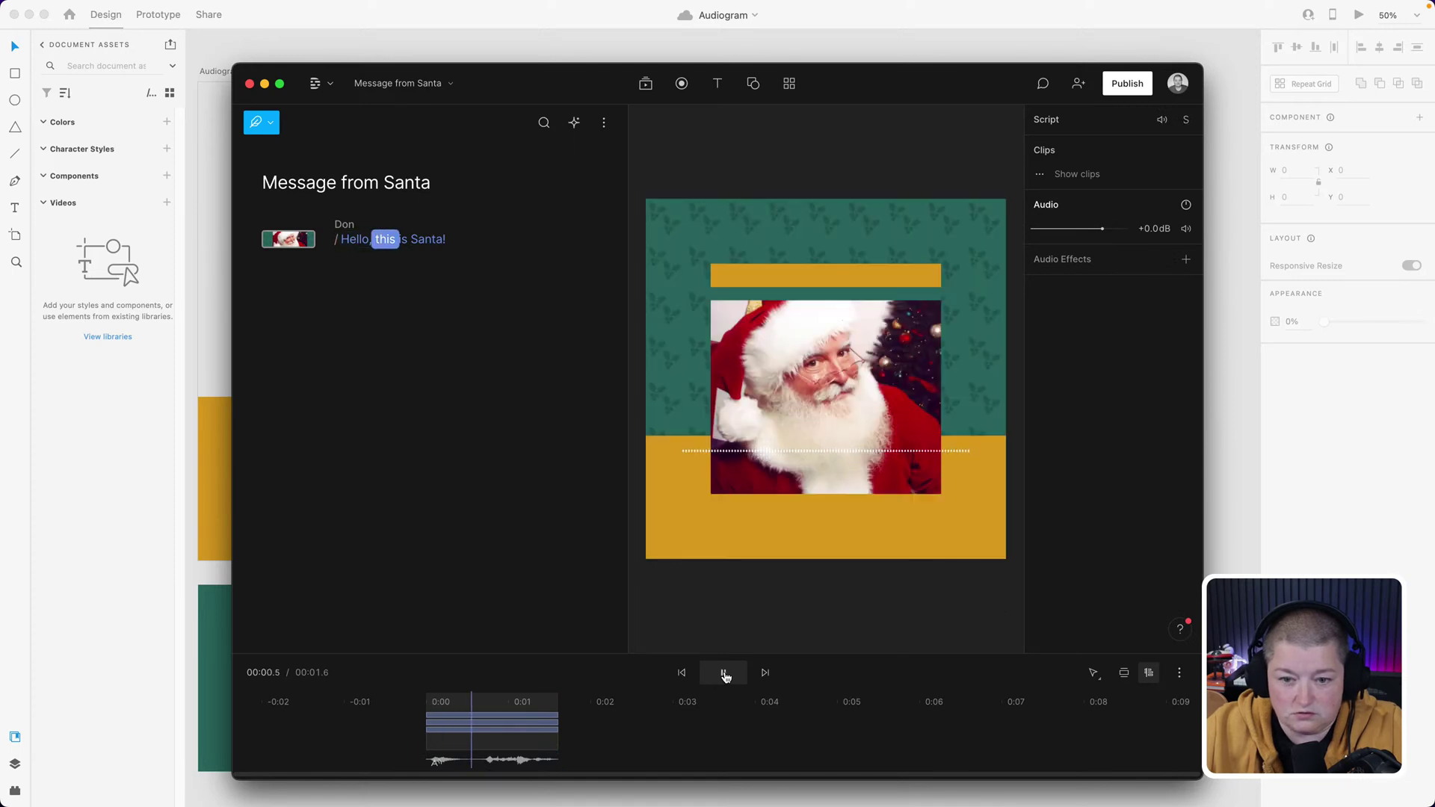
pyautogui.click(725, 674)
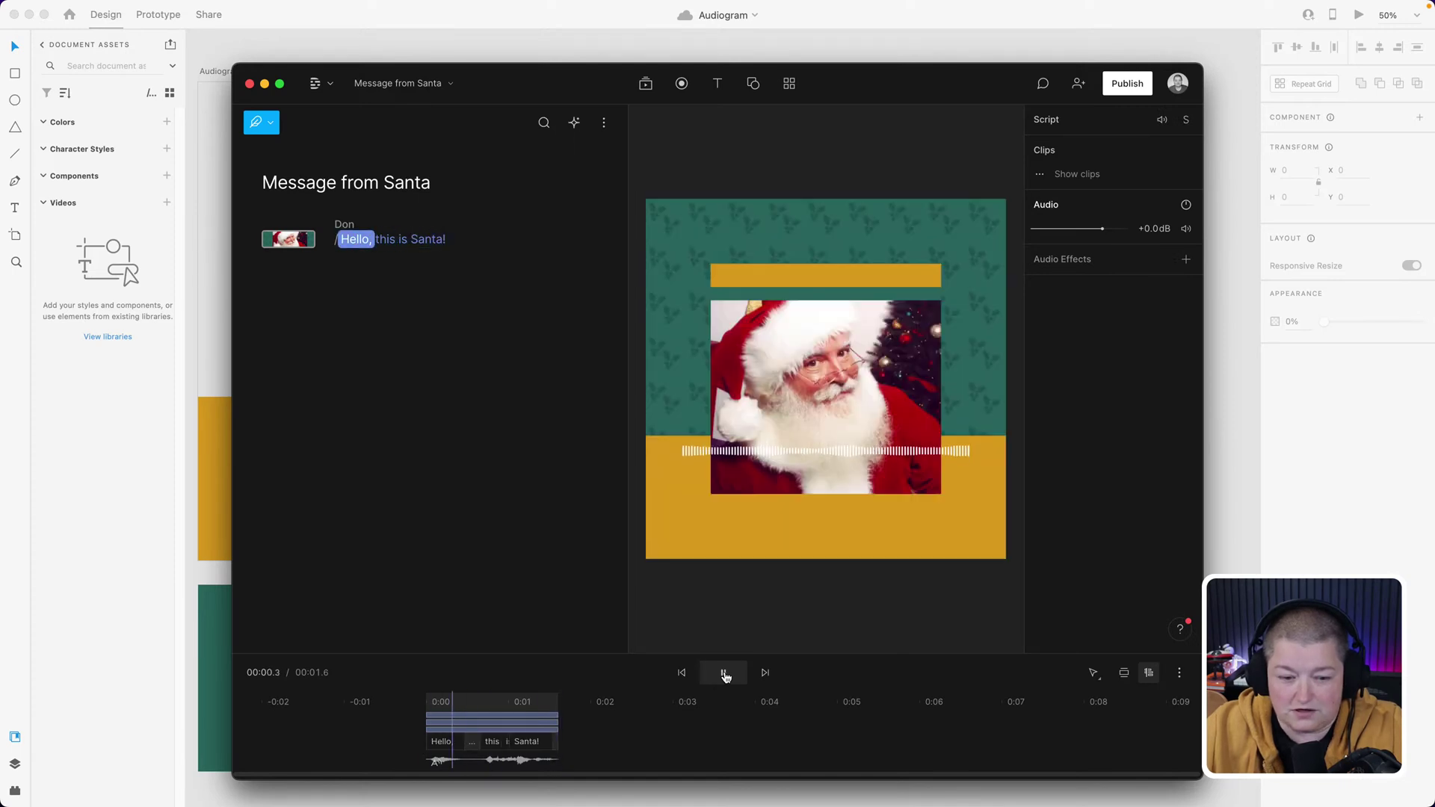
# - Set the audio waveform's border colour to #da9d20
pyautogui.click(747, 455)
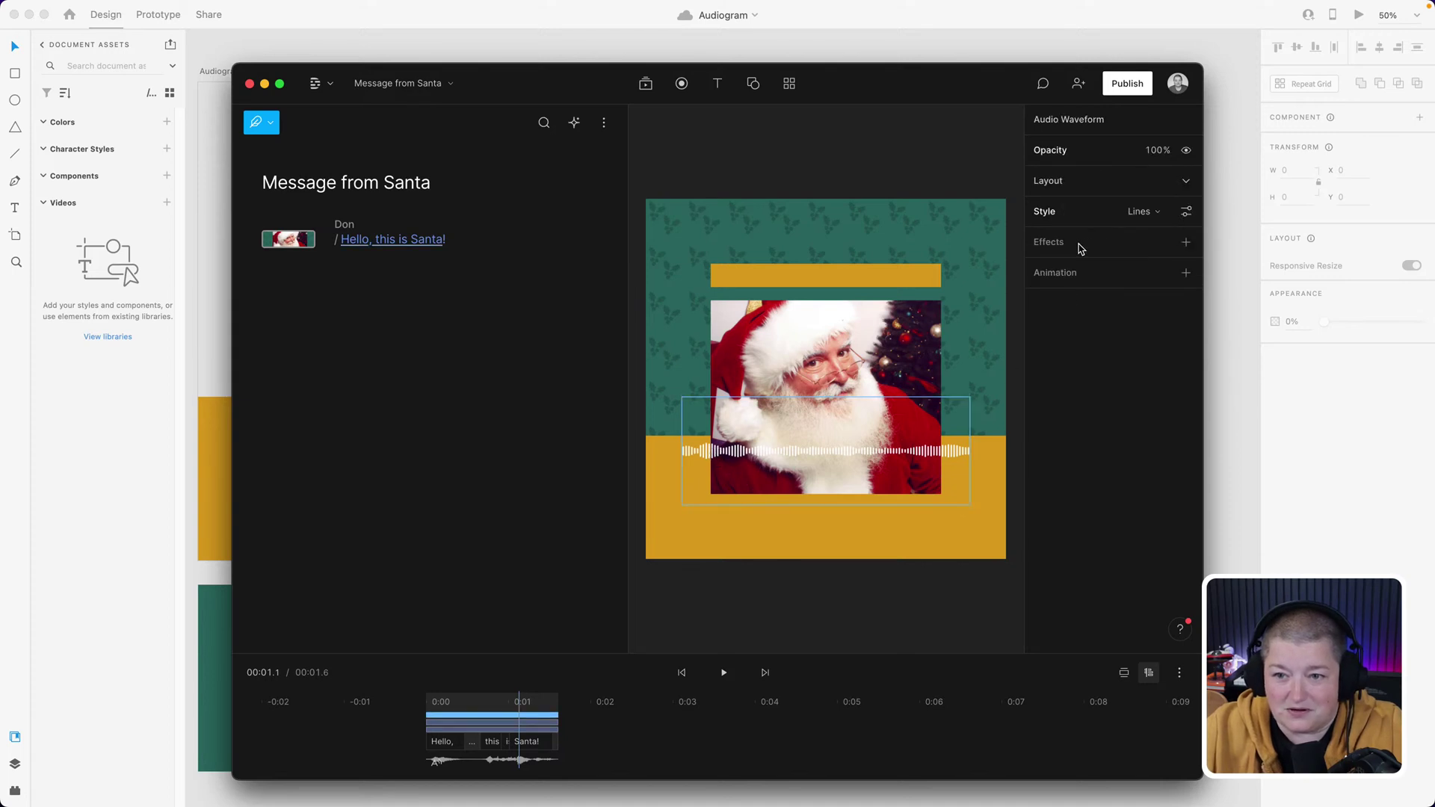
pyautogui.click(1187, 183)
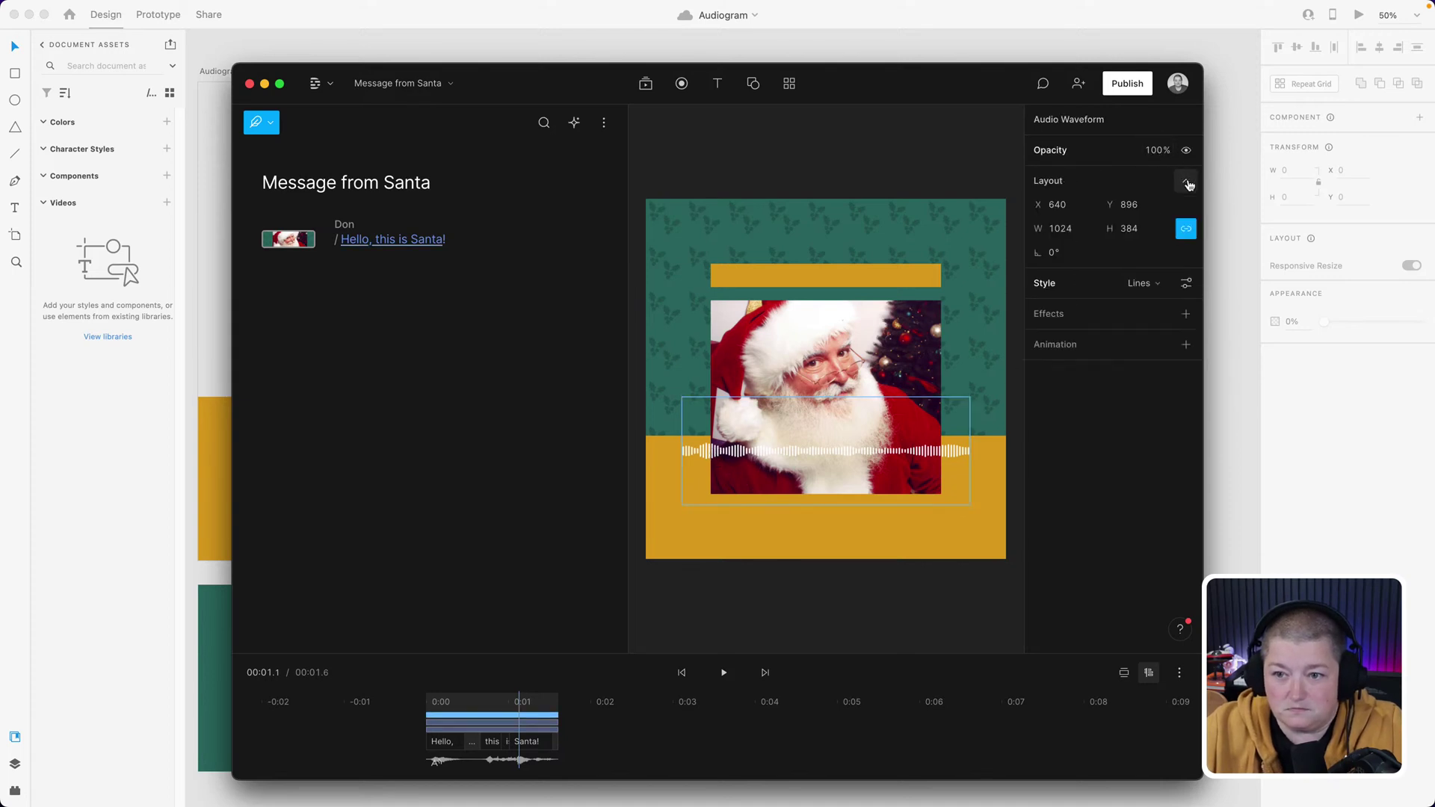
pyautogui.click(1188, 183)
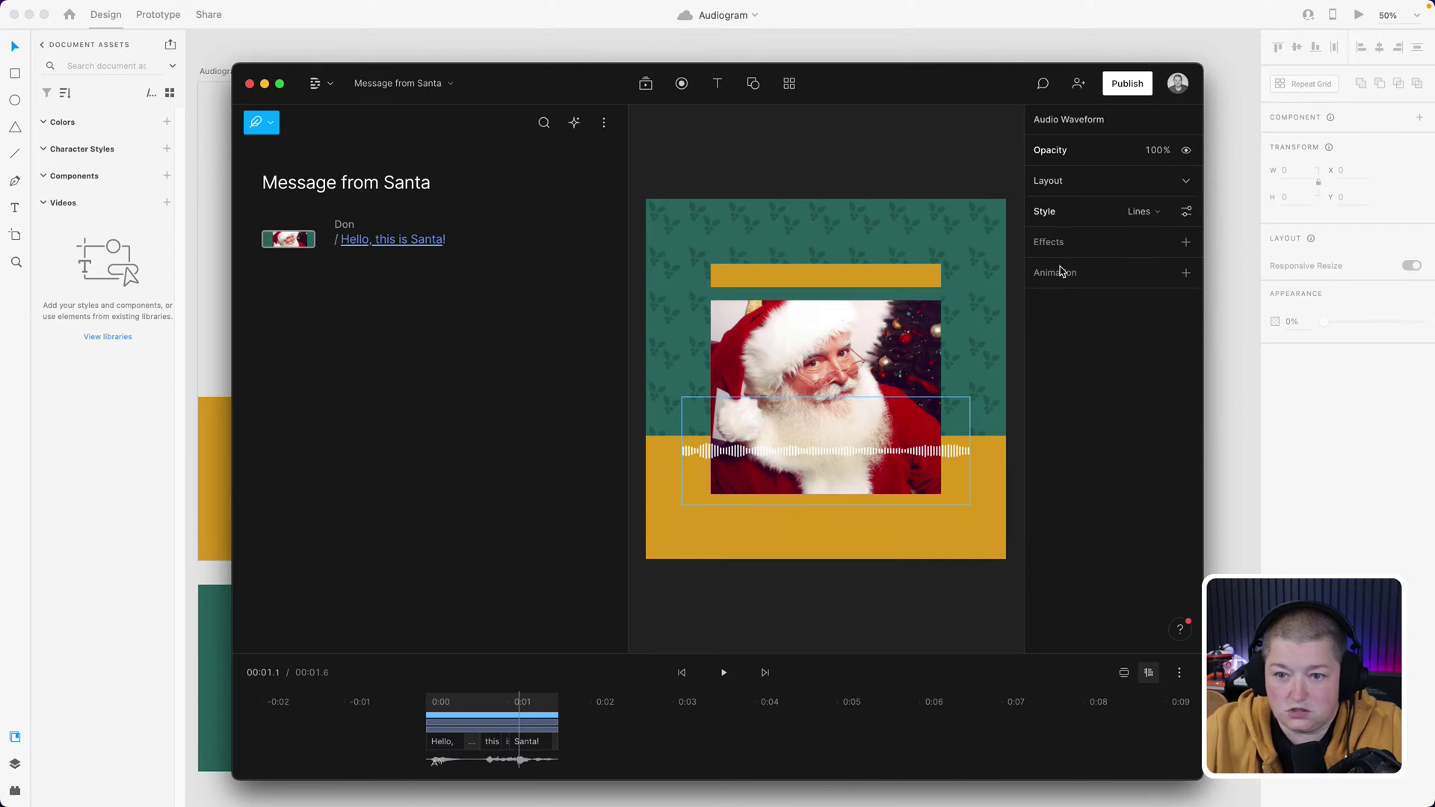
pyautogui.click(1186, 243)
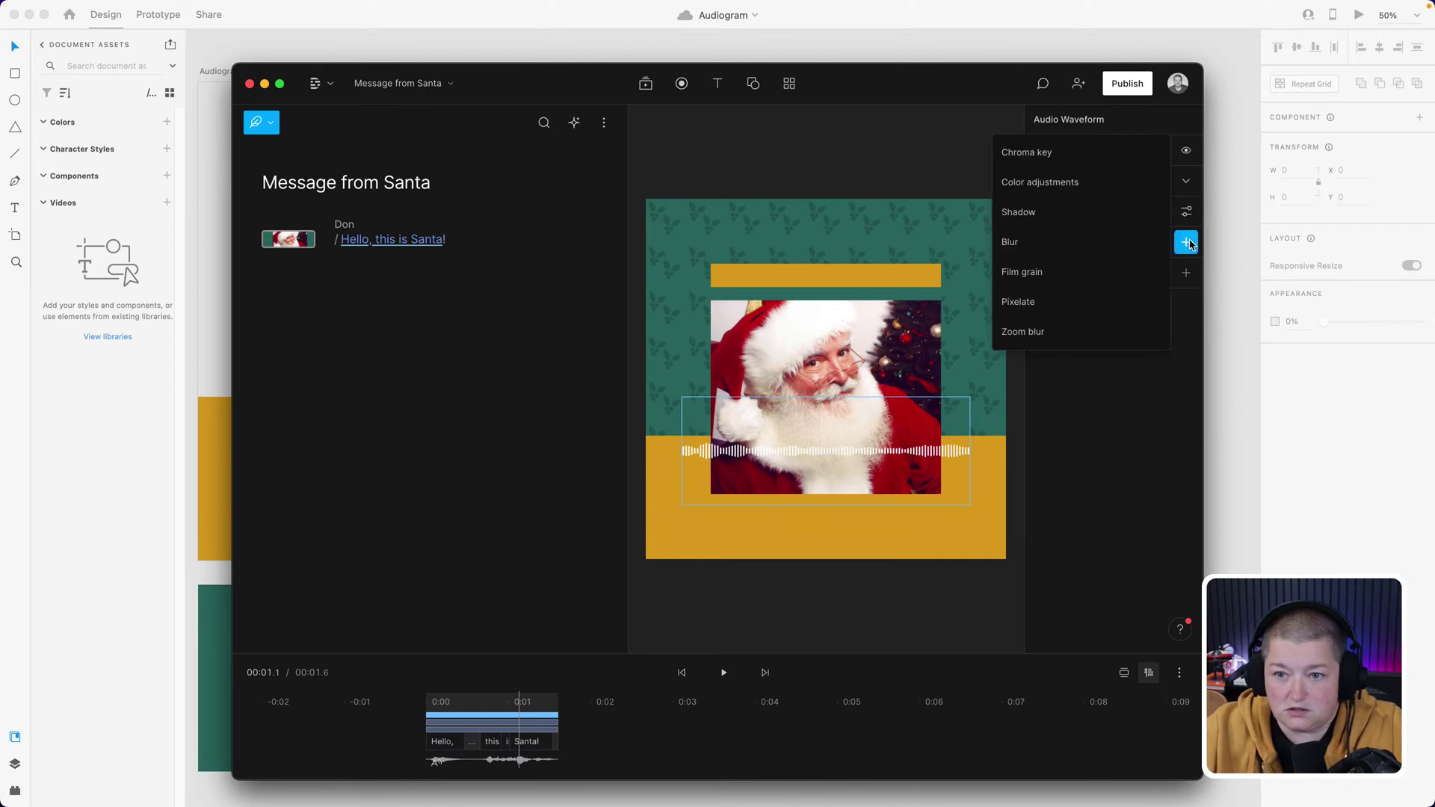
pyautogui.click(1188, 243)
pyautogui.click(1187, 213)
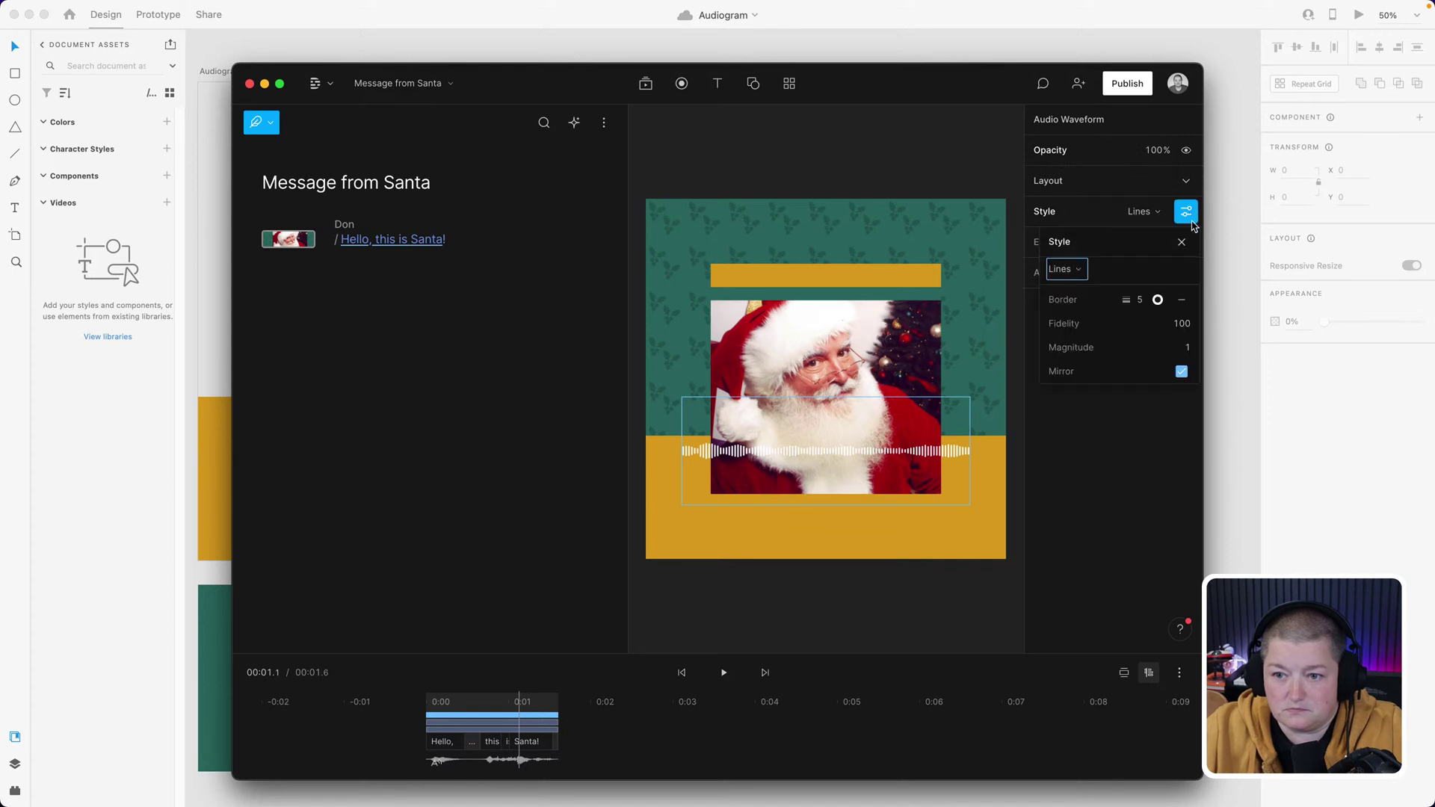
pyautogui.click(1157, 300)
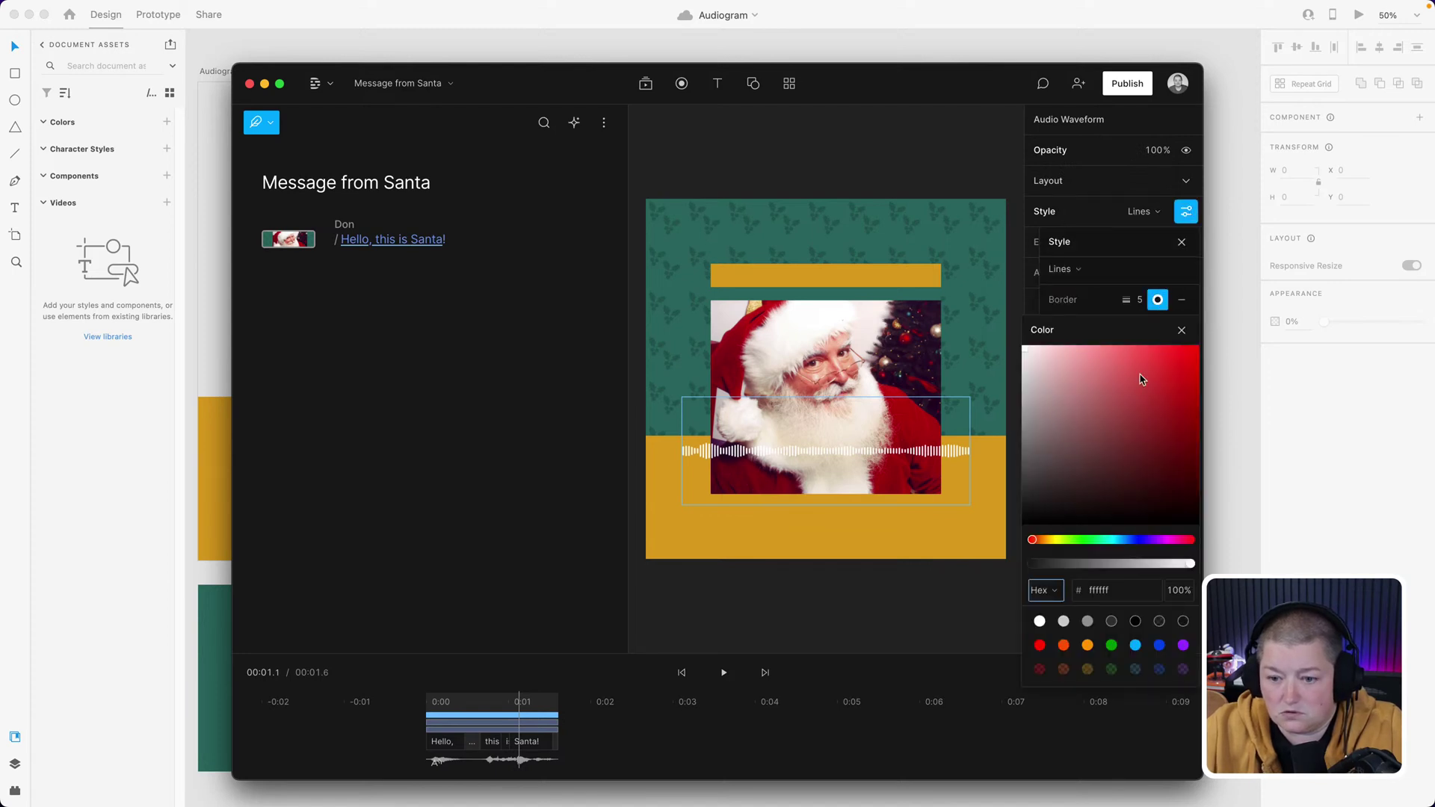
pyautogui.click(1119, 591)
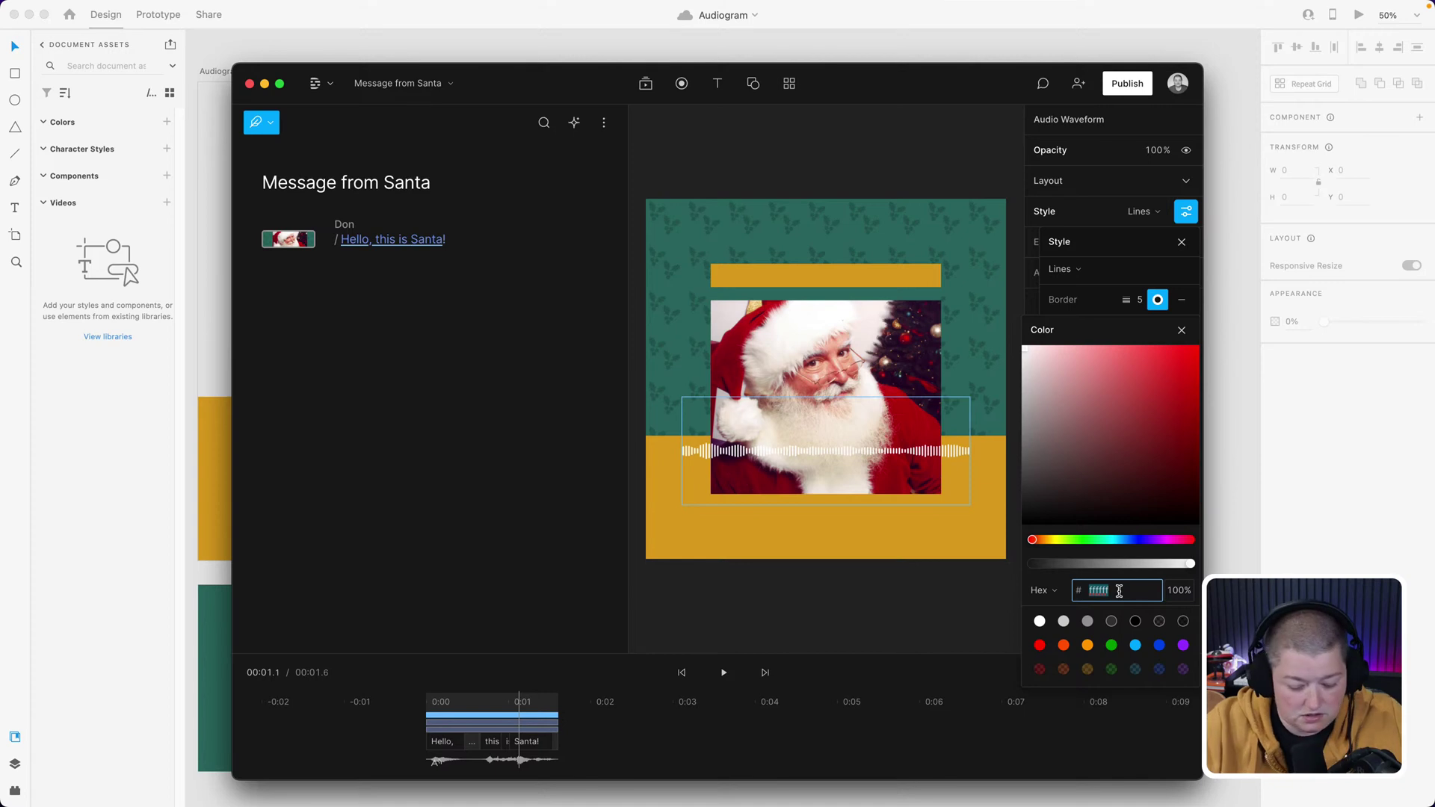
pyautogui.write('#da9d20')
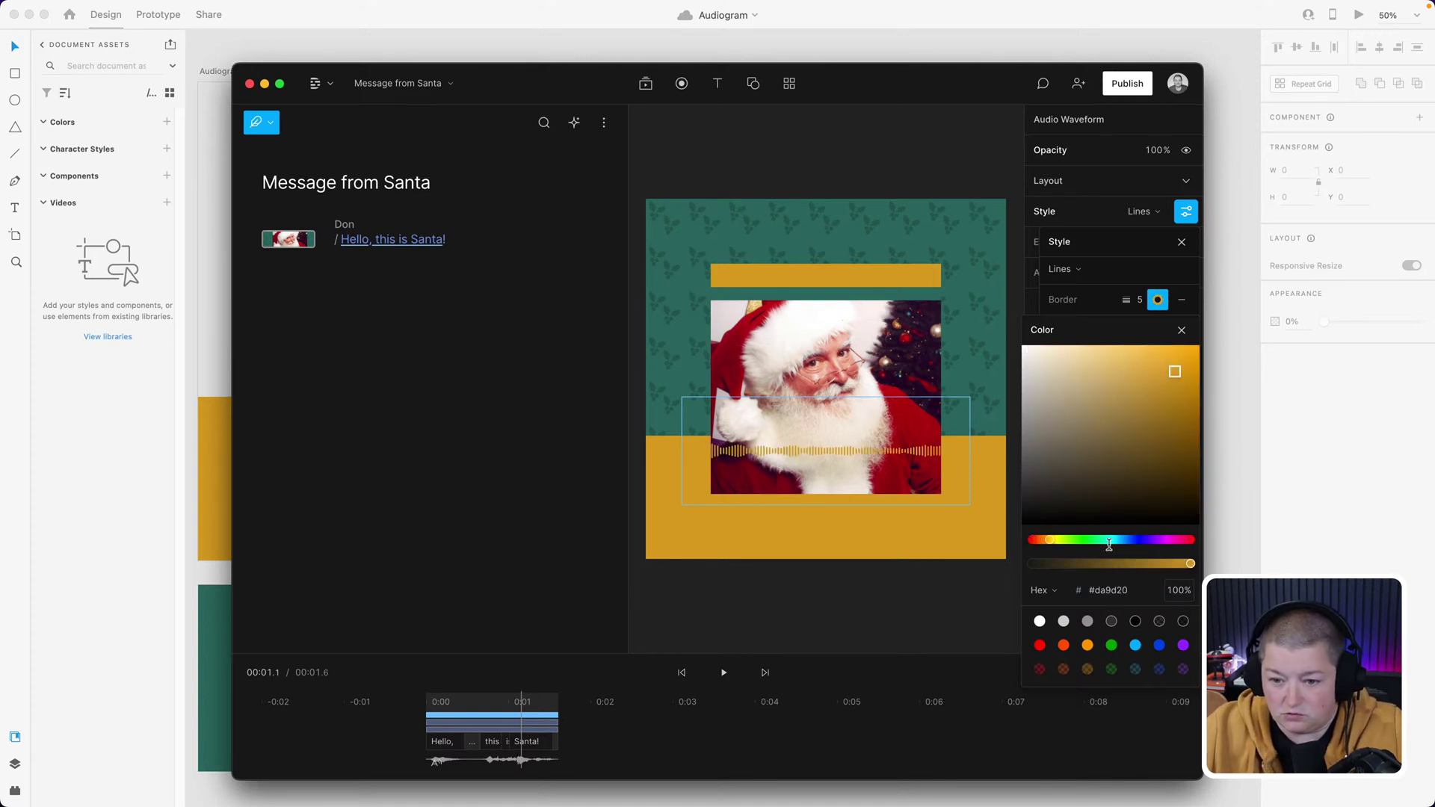
pyautogui.click(1181, 332)
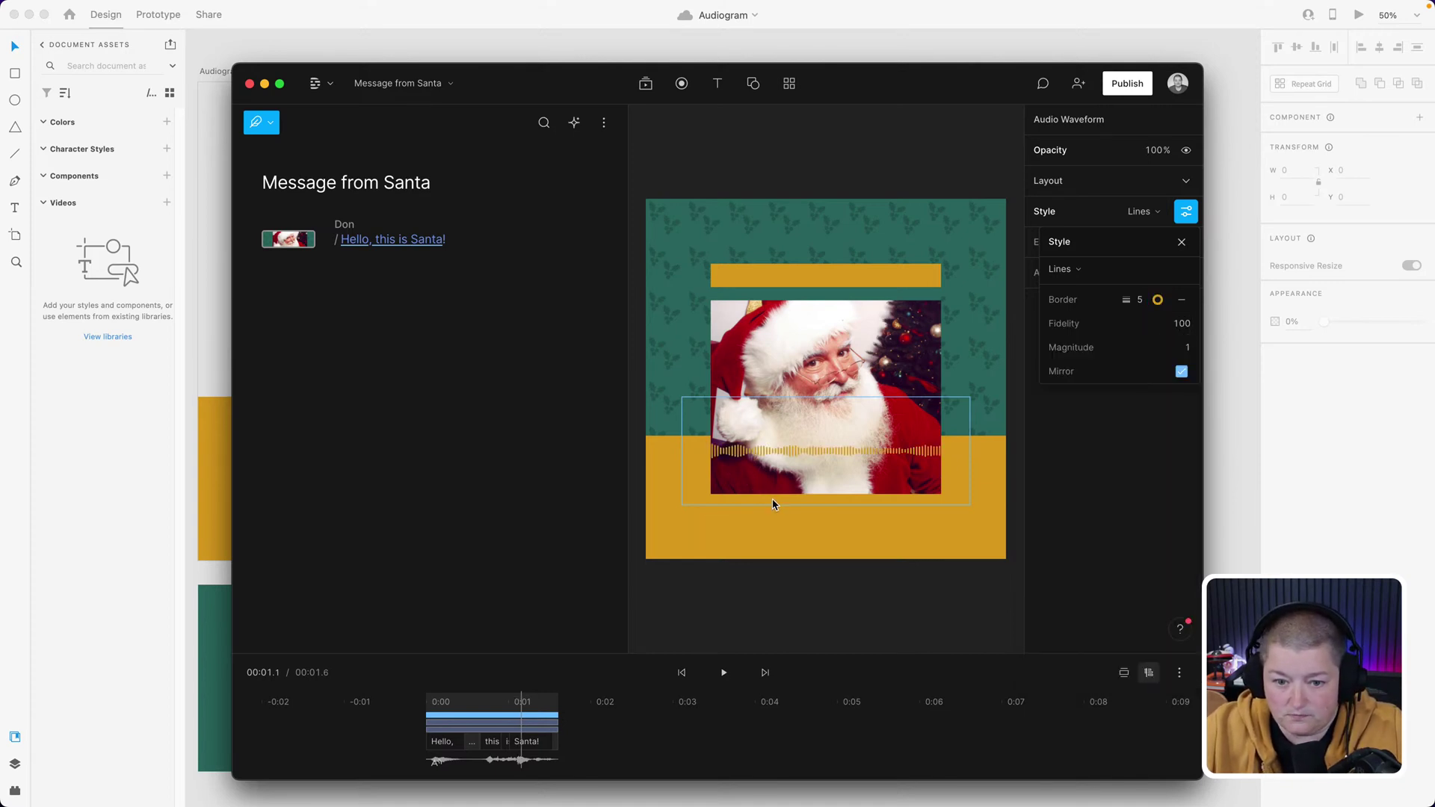
# - Align the waveform with the gold band's upper edge and stretch it across the canvas's full width
pyautogui.click(773, 503)
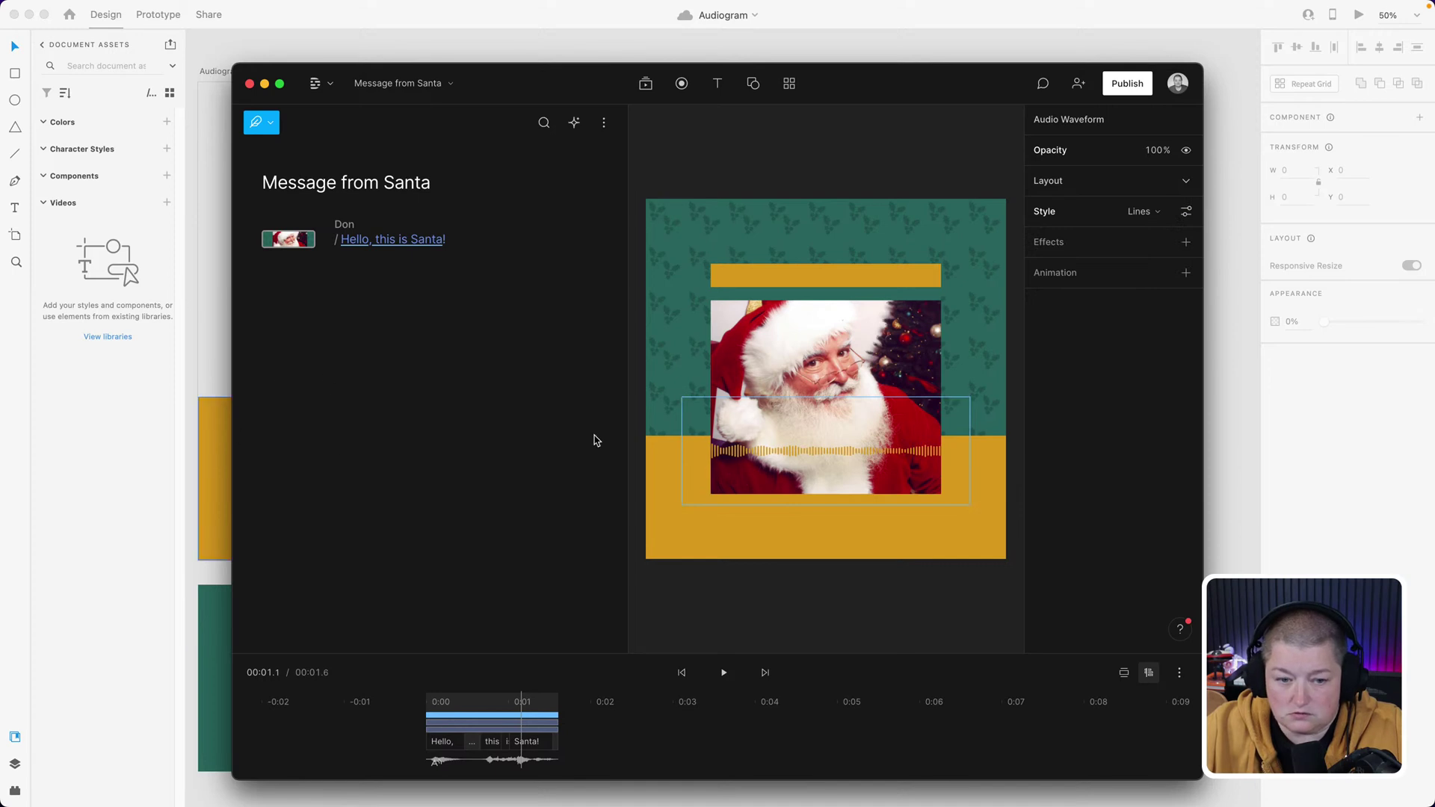
pyautogui.moveTo(750, 454); pyautogui.dragTo(713, 438)
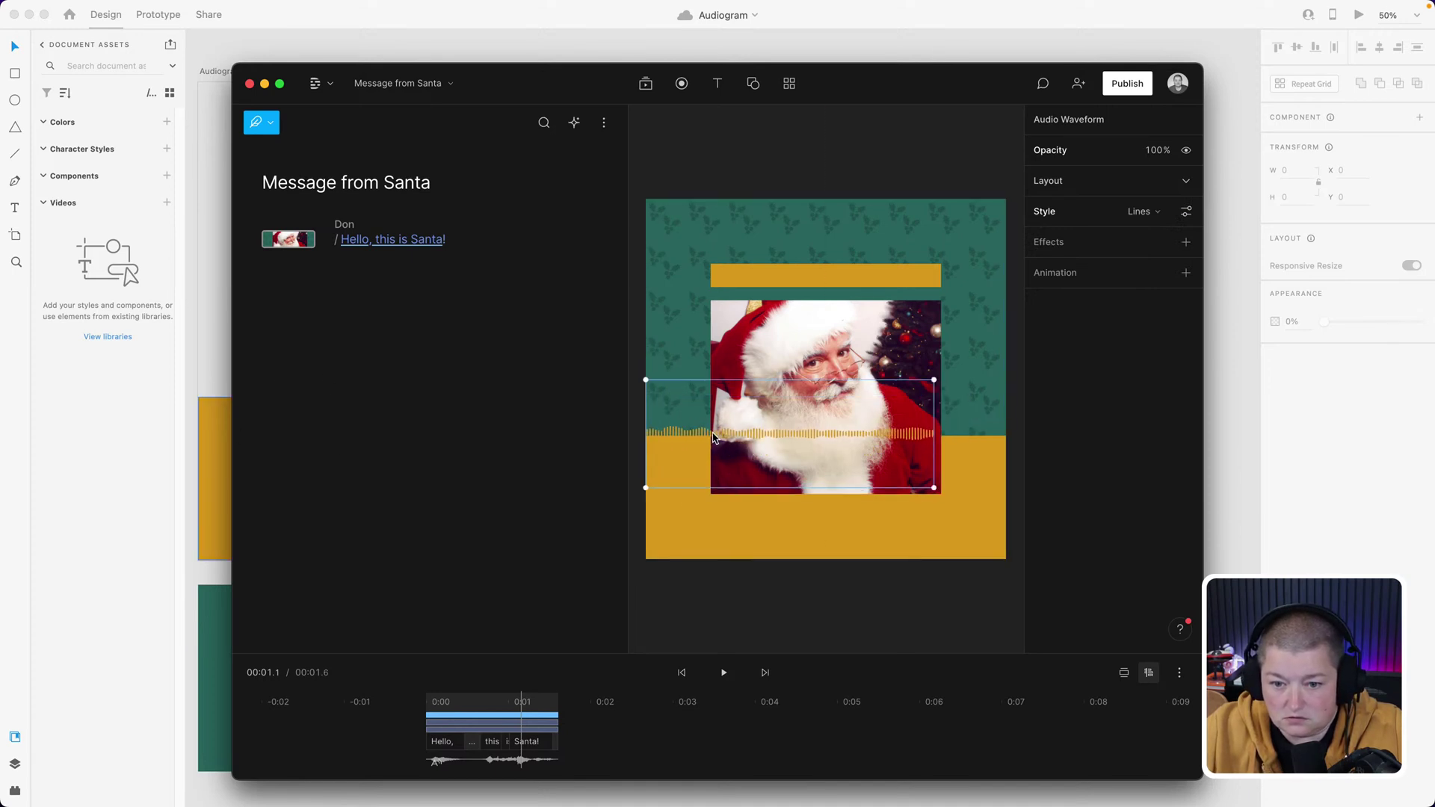
pyautogui.moveTo(932, 466); pyautogui.dragTo(1003, 461)
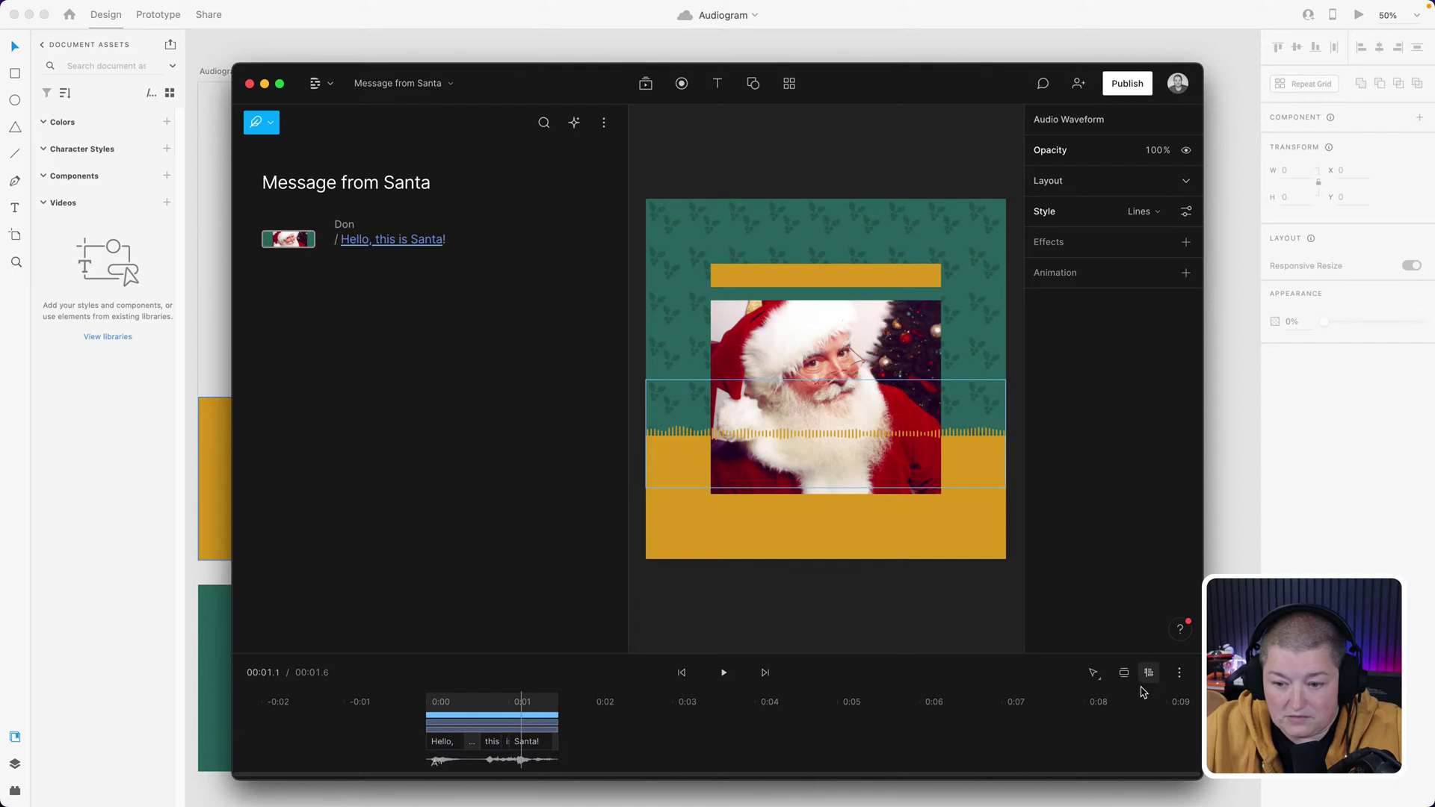
# - Enlarge the timeline to show the separate layers and send the audio waveform behind all other layers
pyautogui.moveTo(935, 667); pyautogui.dragTo(1030, 381)
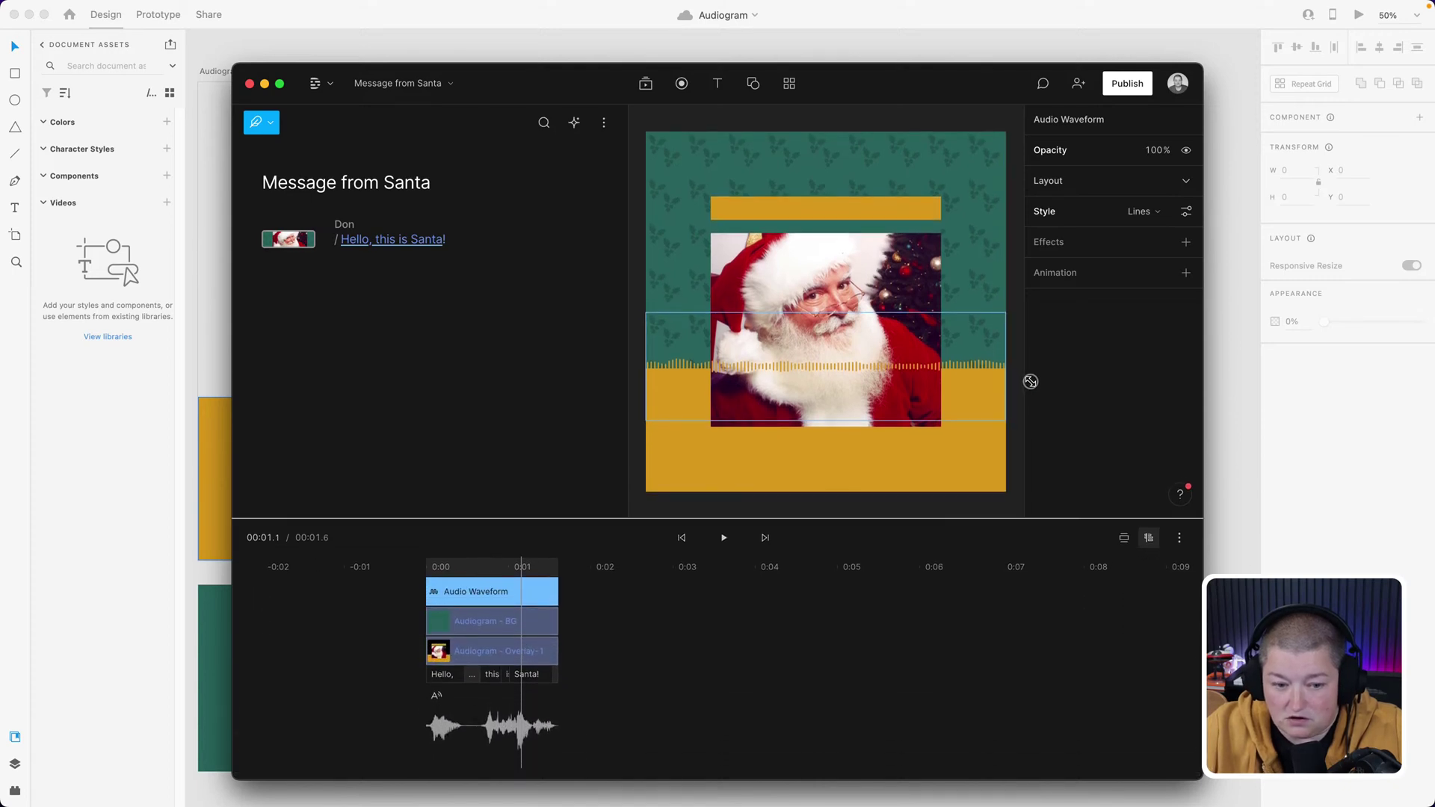
pyautogui.click(475, 598)
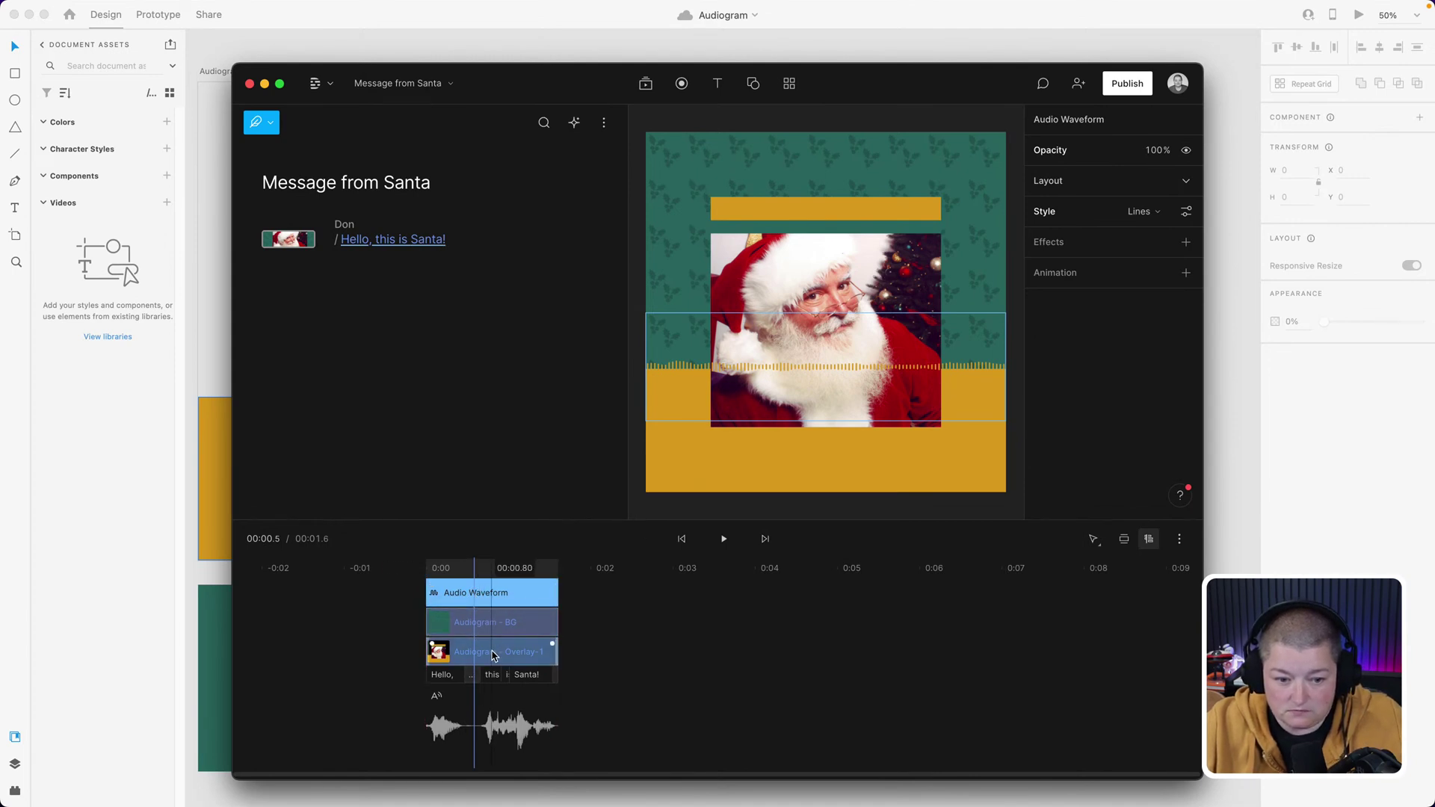
pyautogui.click(491, 623)
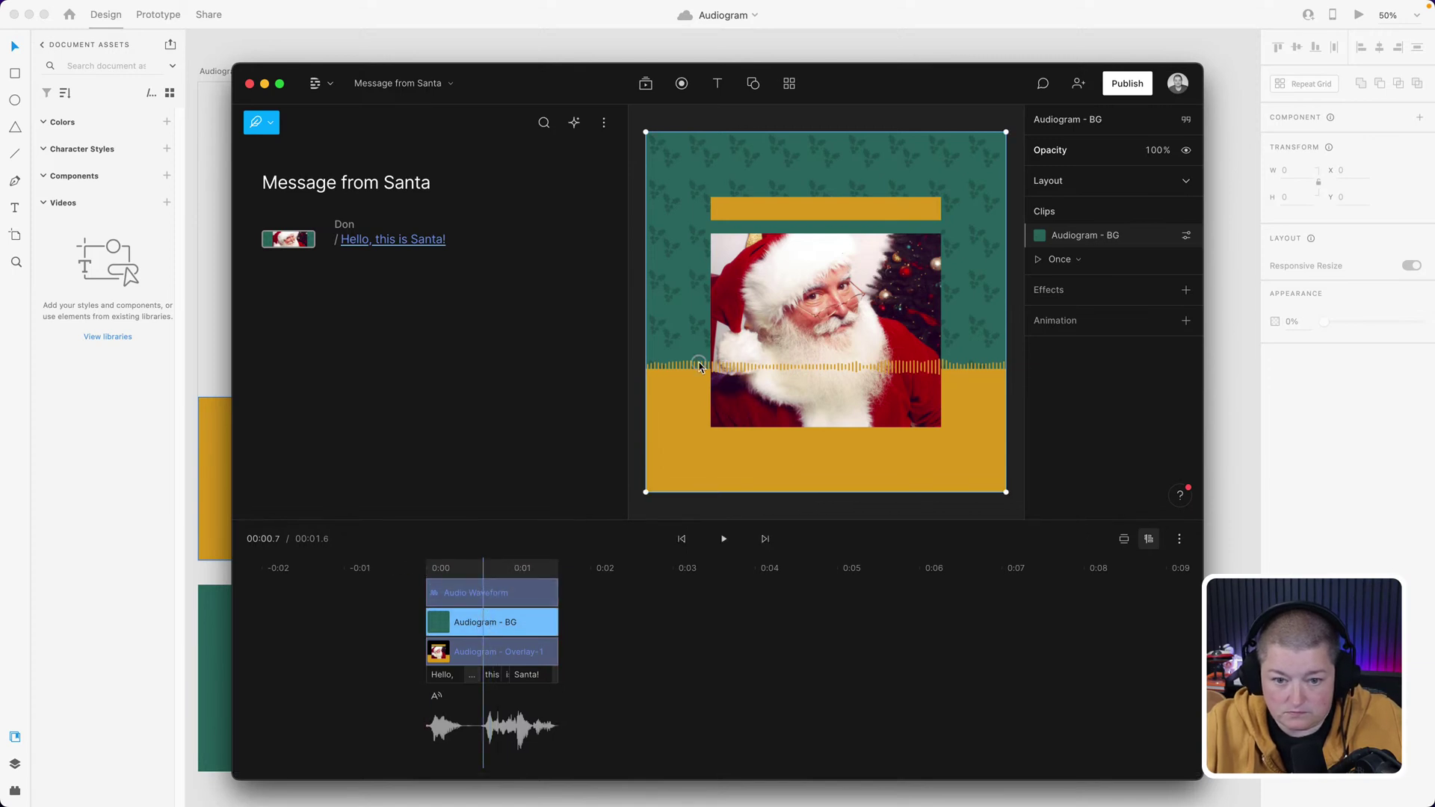
pyautogui.click(476, 599)
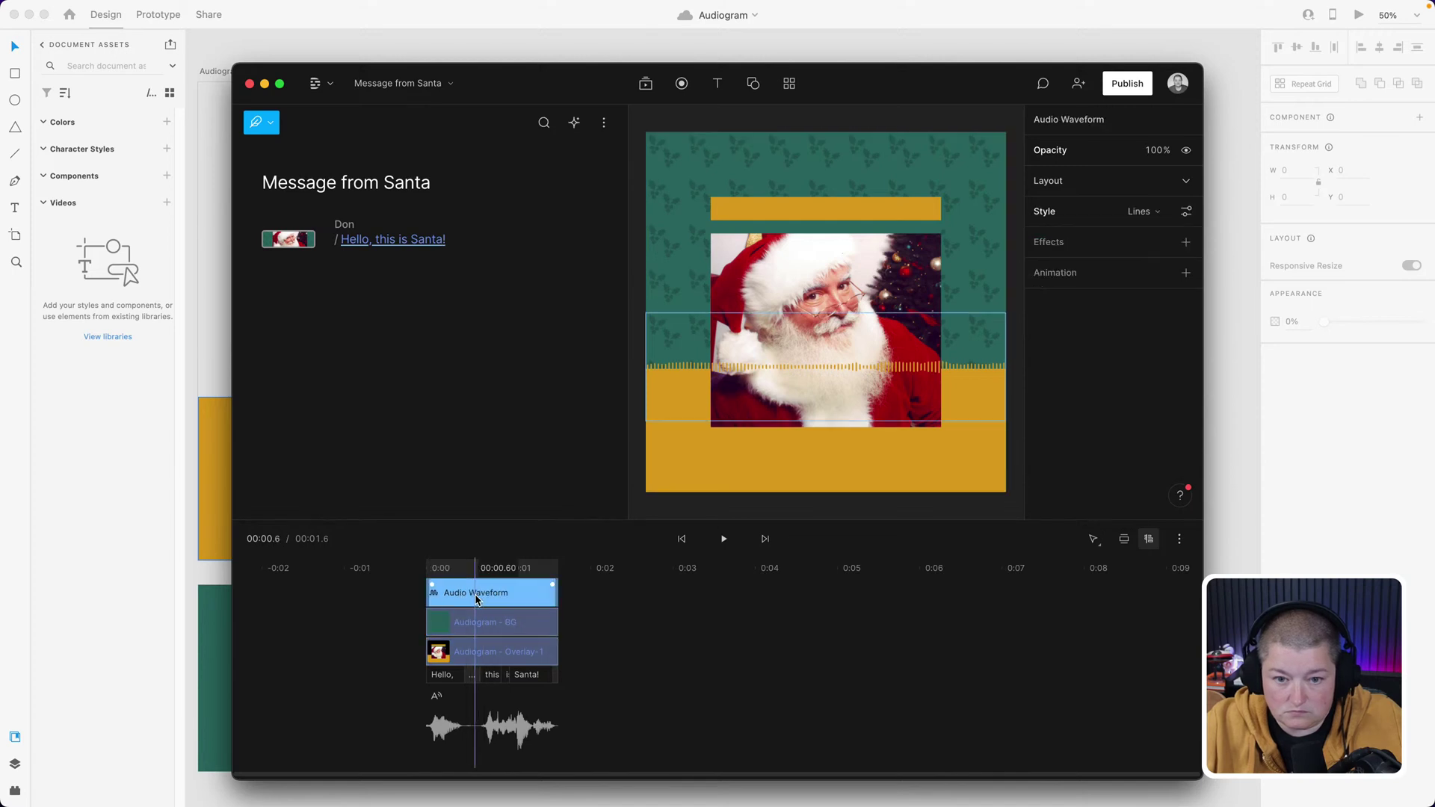
pyautogui.rightClick(671, 374)
pyautogui.click(712, 472)
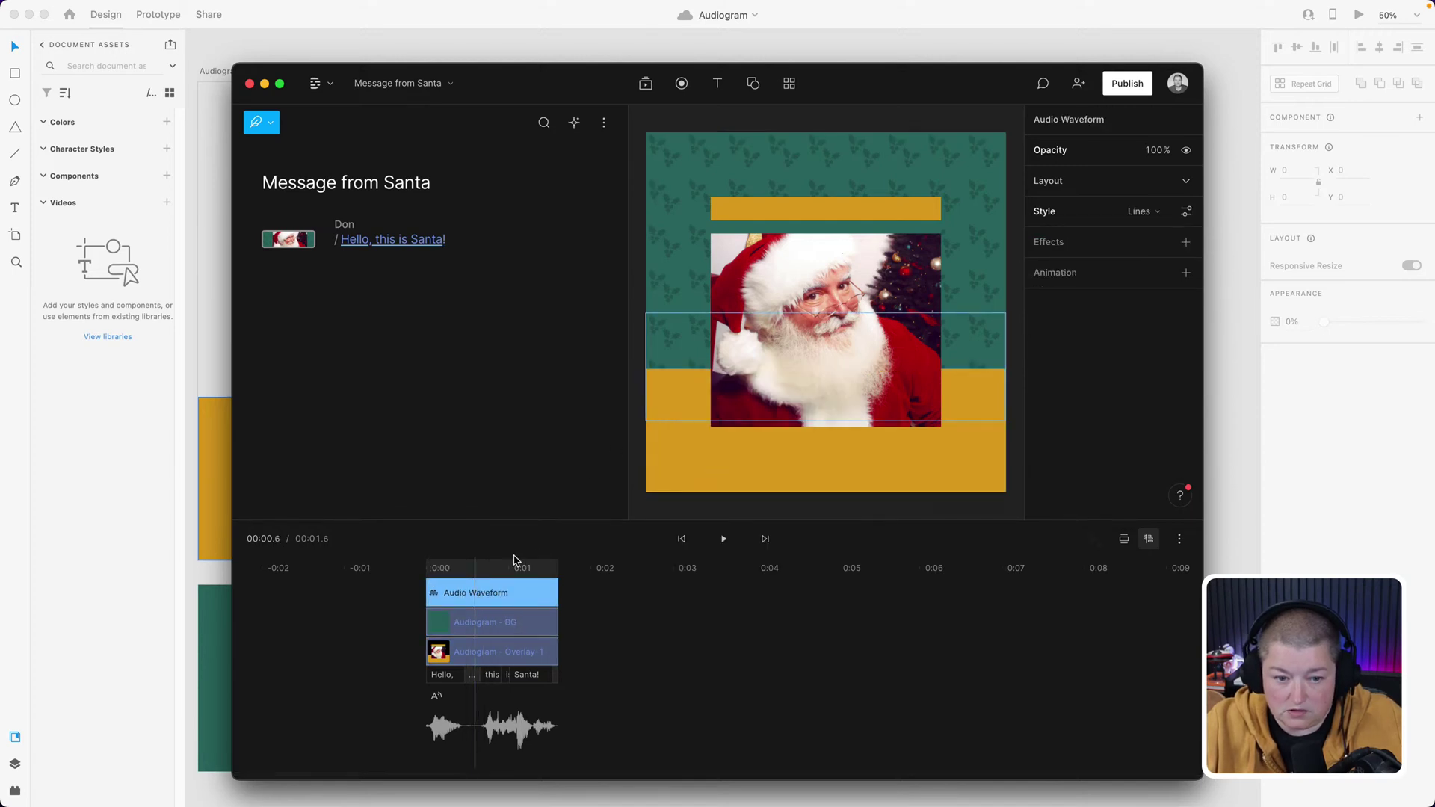
# - Send the Audiogram - BG layer to the back, behind the waveform, and play the scene to check the stacking
pyautogui.click(498, 624)
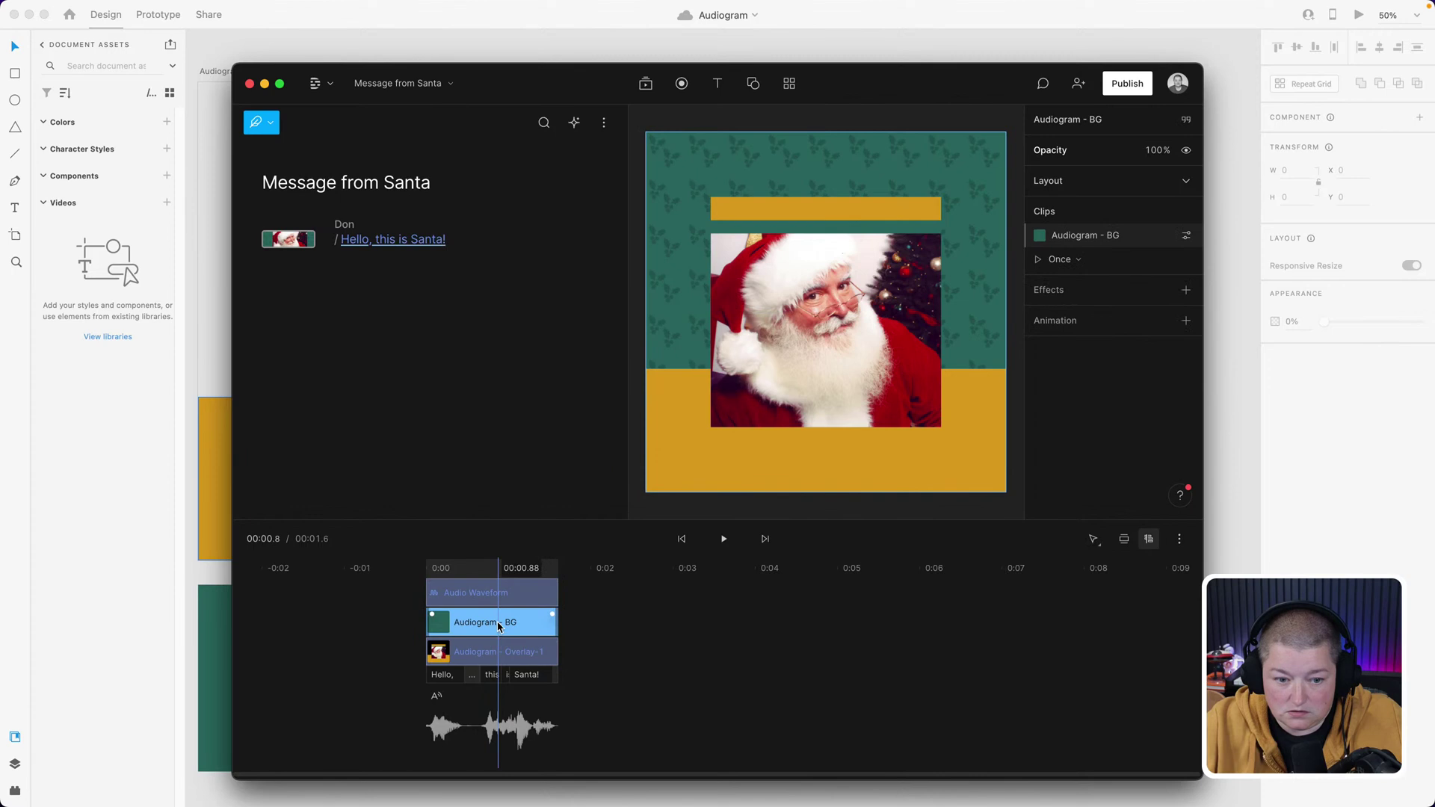
pyautogui.rightClick(682, 279)
pyautogui.click(747, 382)
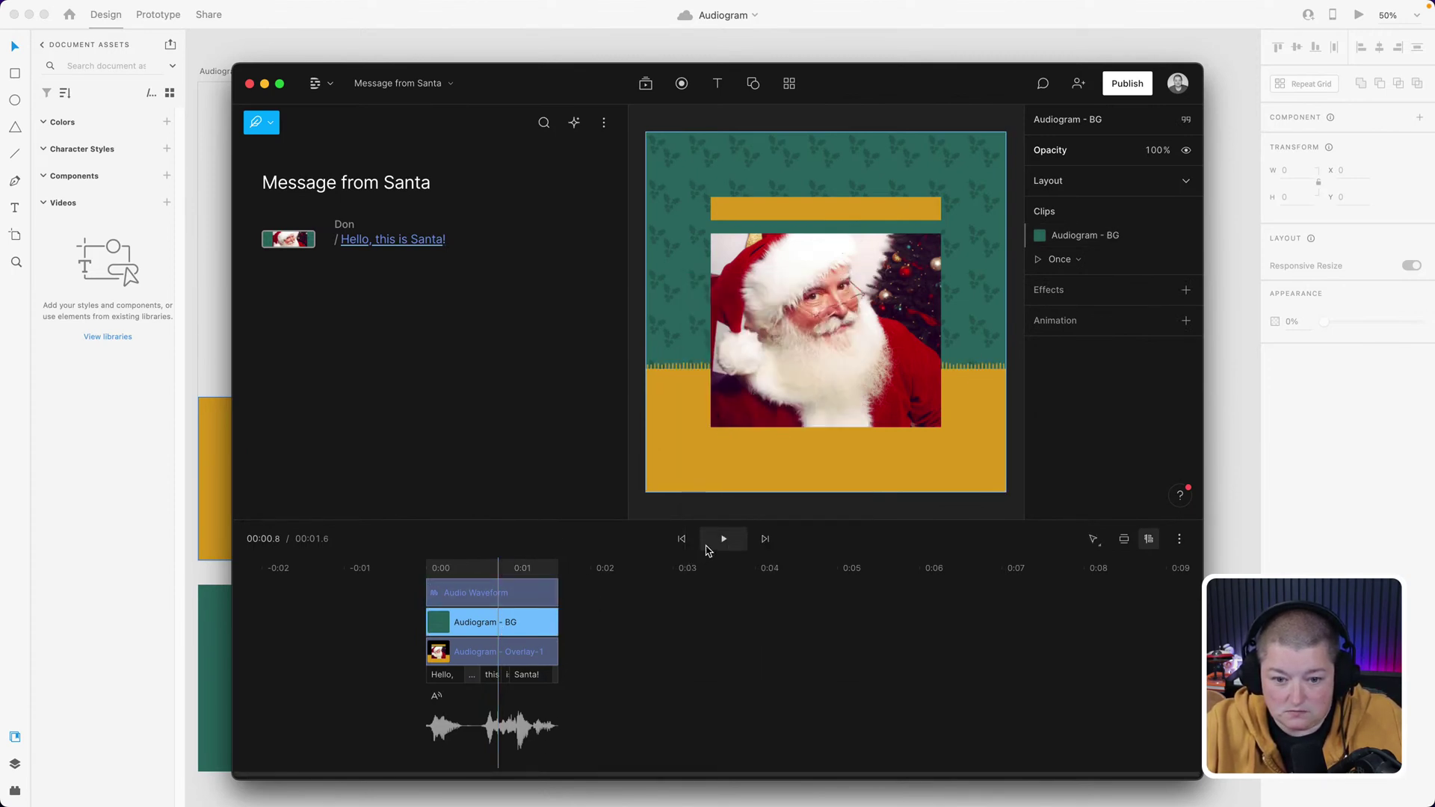
pyautogui.click(715, 541)
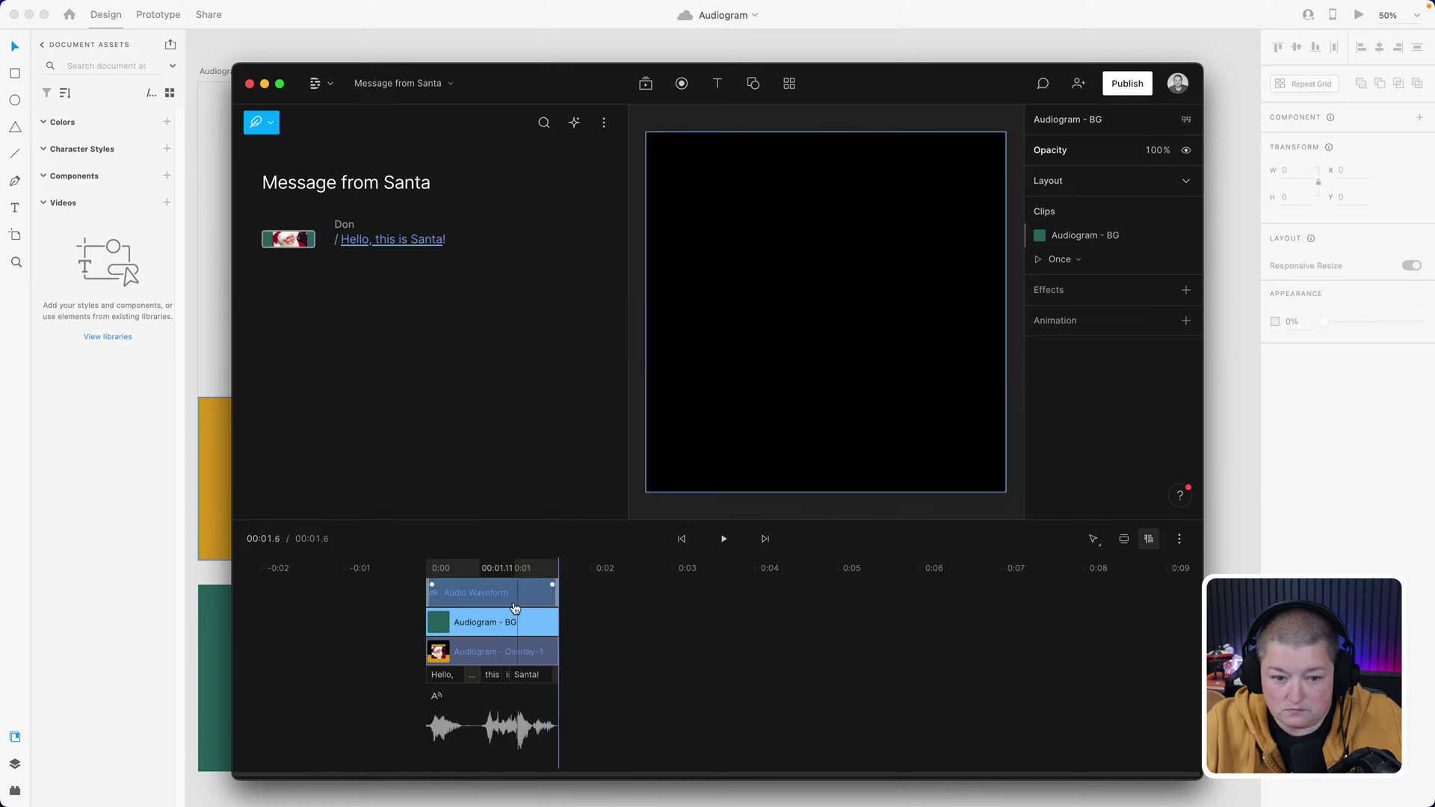
# - Listen to the samples of the stock voices Malcom, Ethan and Henry as alternatives to the script's current speaker
pyautogui.click(344, 226)
pyautogui.moveTo(388, 290)
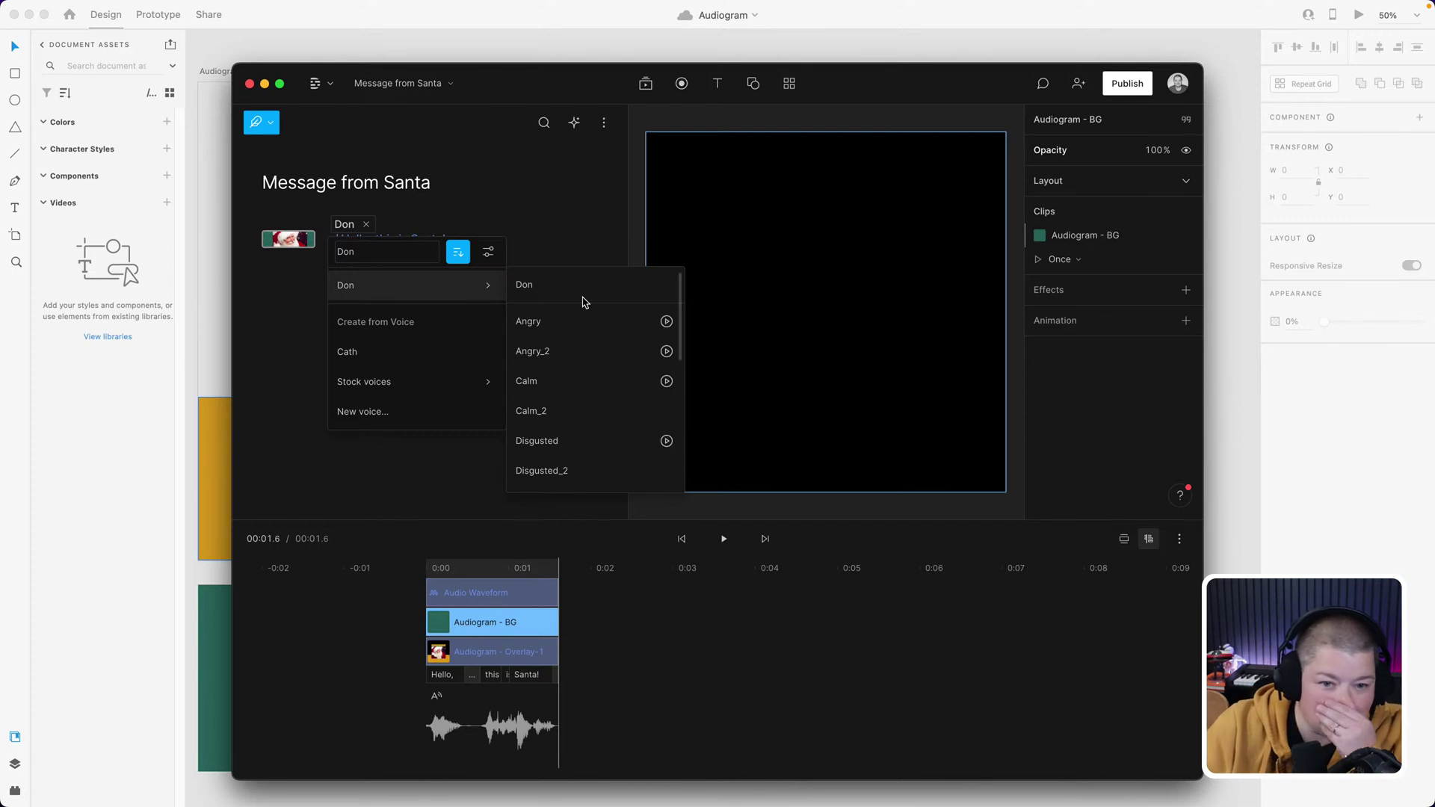
pyautogui.click(390, 384)
pyautogui.click(349, 227)
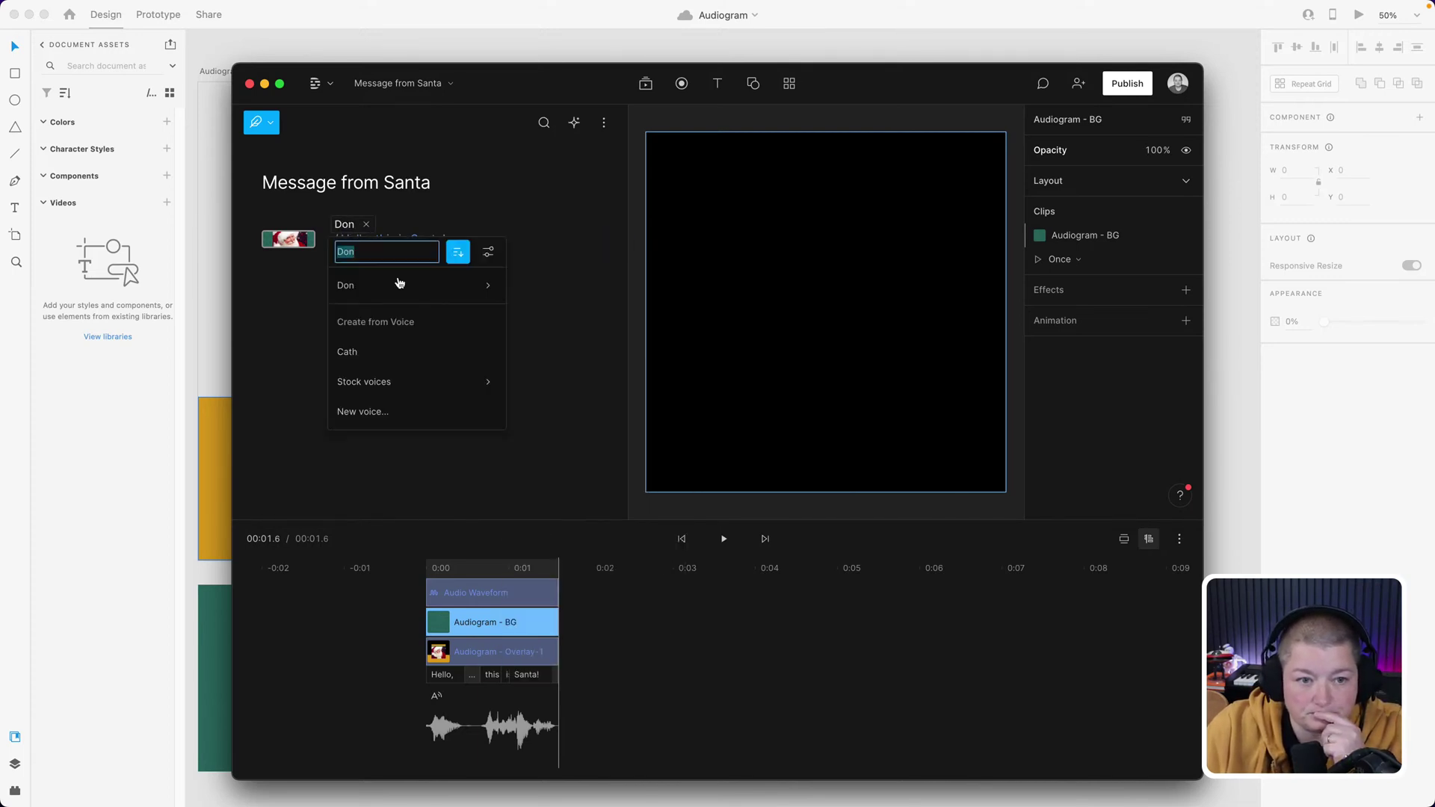
pyautogui.moveTo(452, 388)
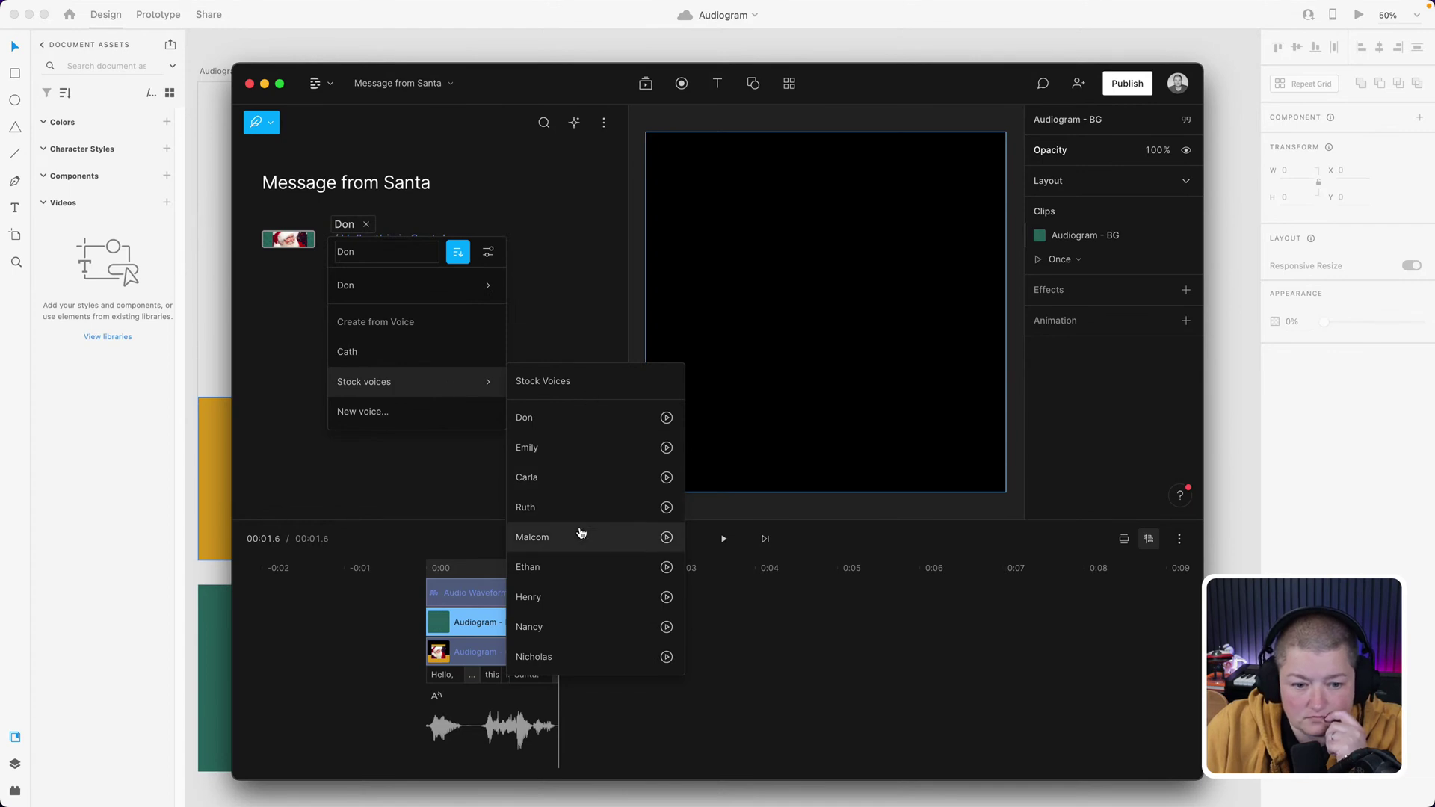
pyautogui.click(665, 538)
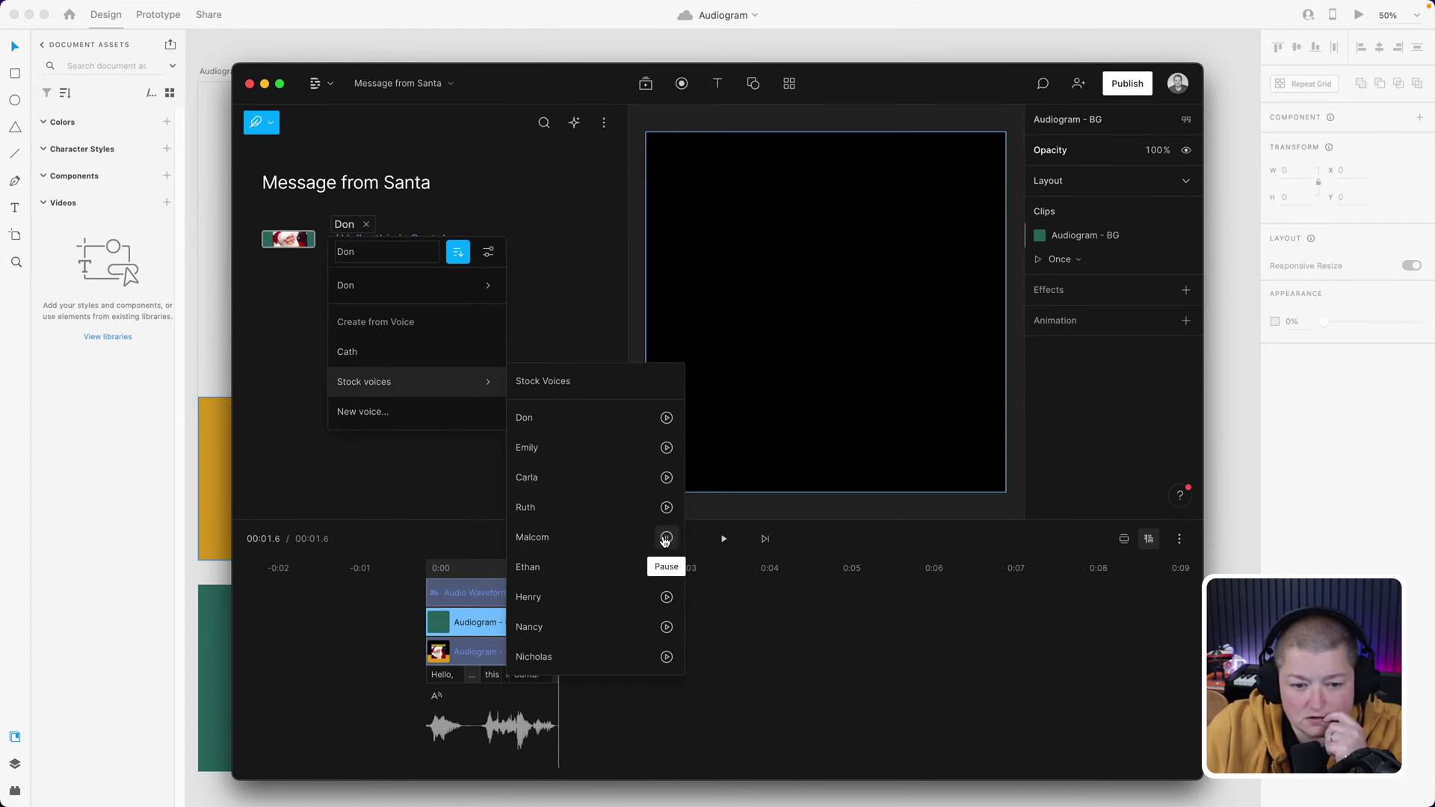
pyautogui.click(670, 570)
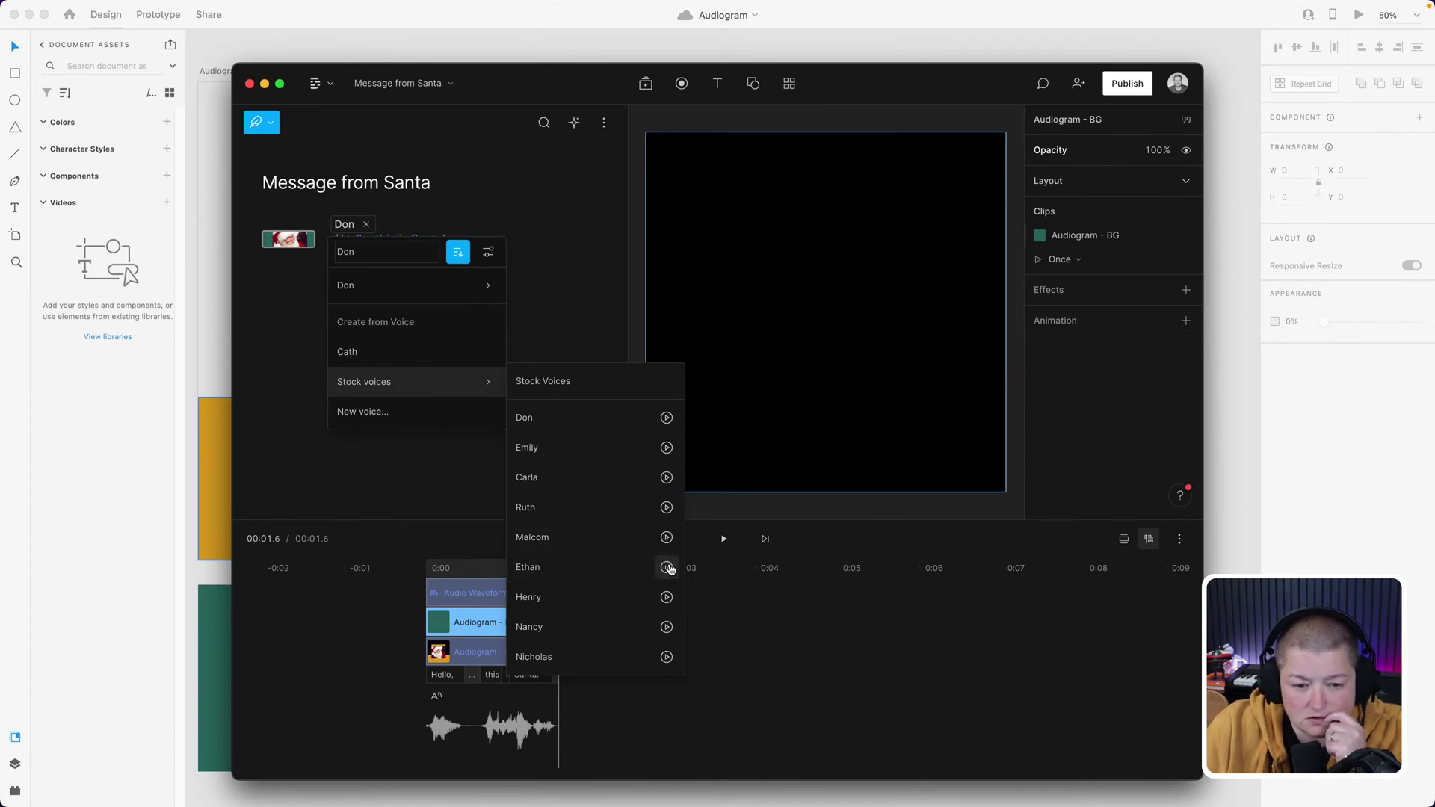
pyautogui.click(667, 597)
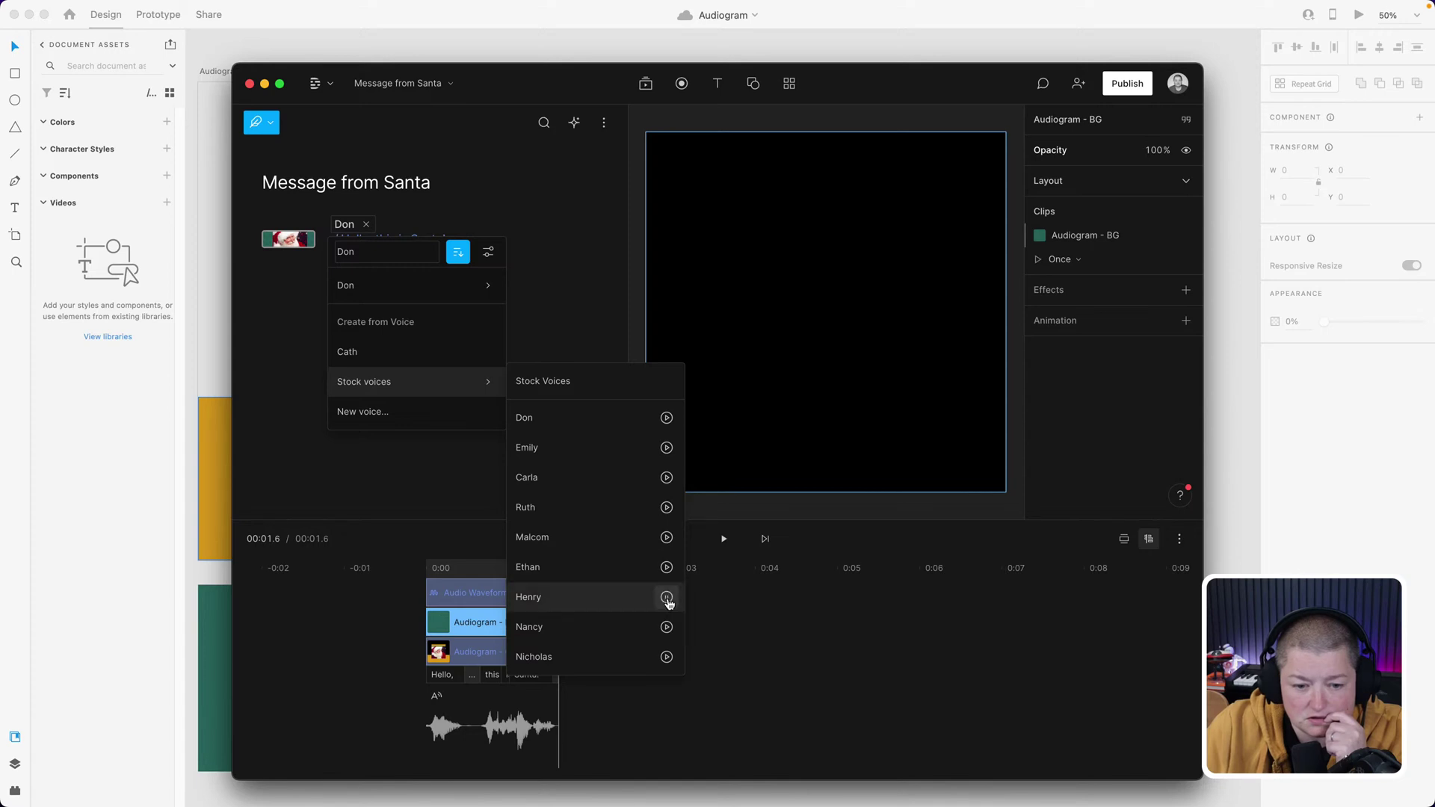
pyautogui.click(661, 629)
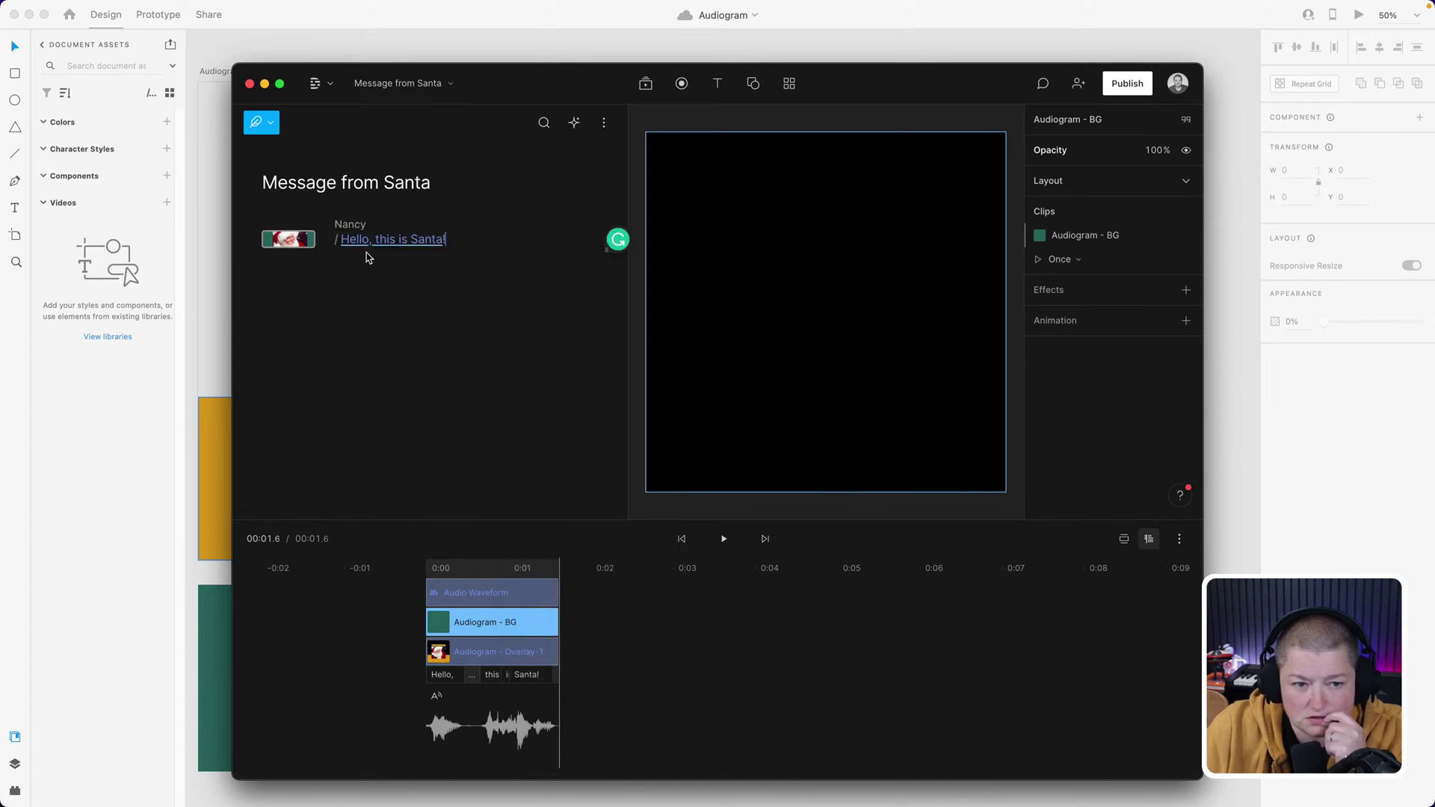
# - Listen to the sample of the stock voice Nicholas and assign it as the script's speaker
pyautogui.click(352, 225)
pyautogui.moveTo(418, 412)
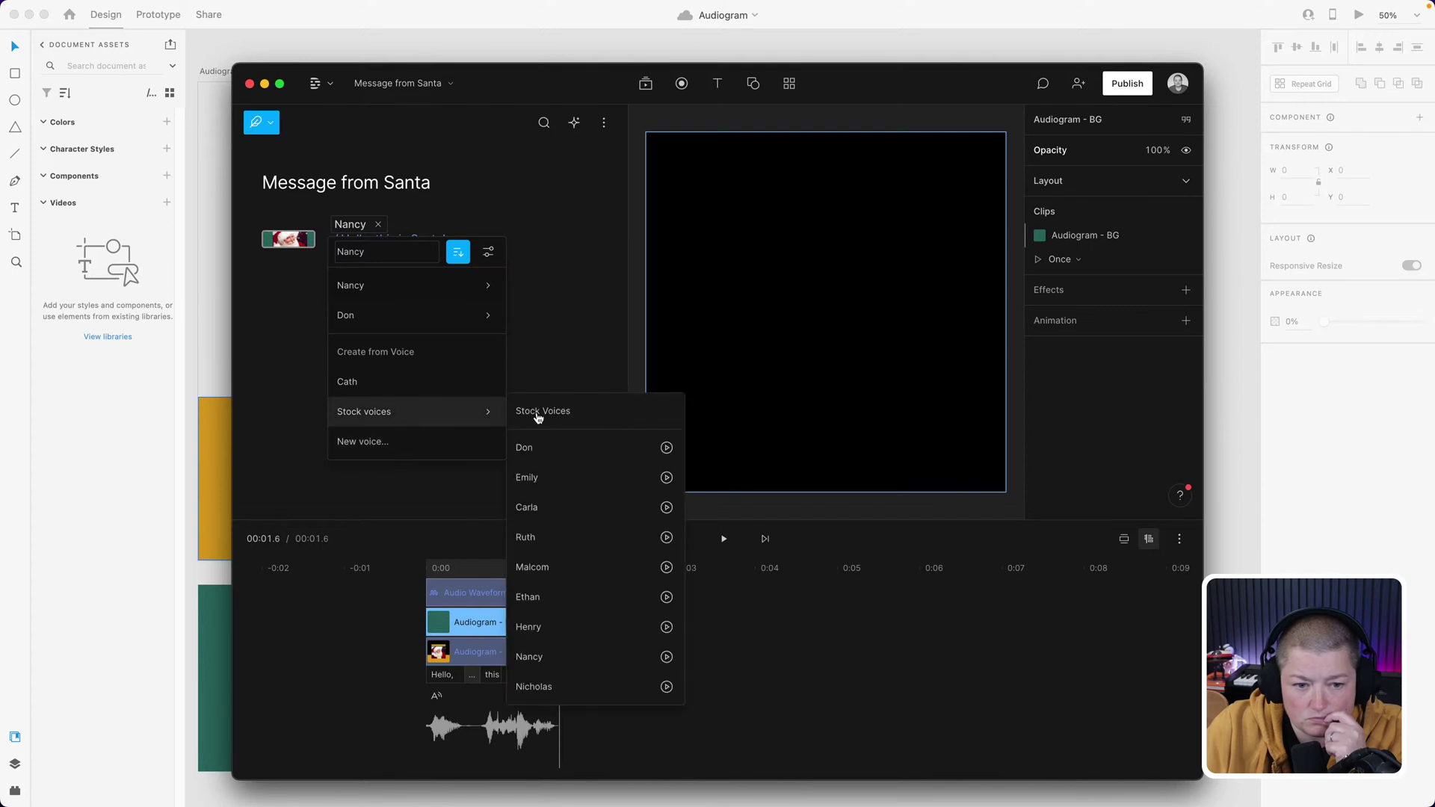
pyautogui.click(666, 687)
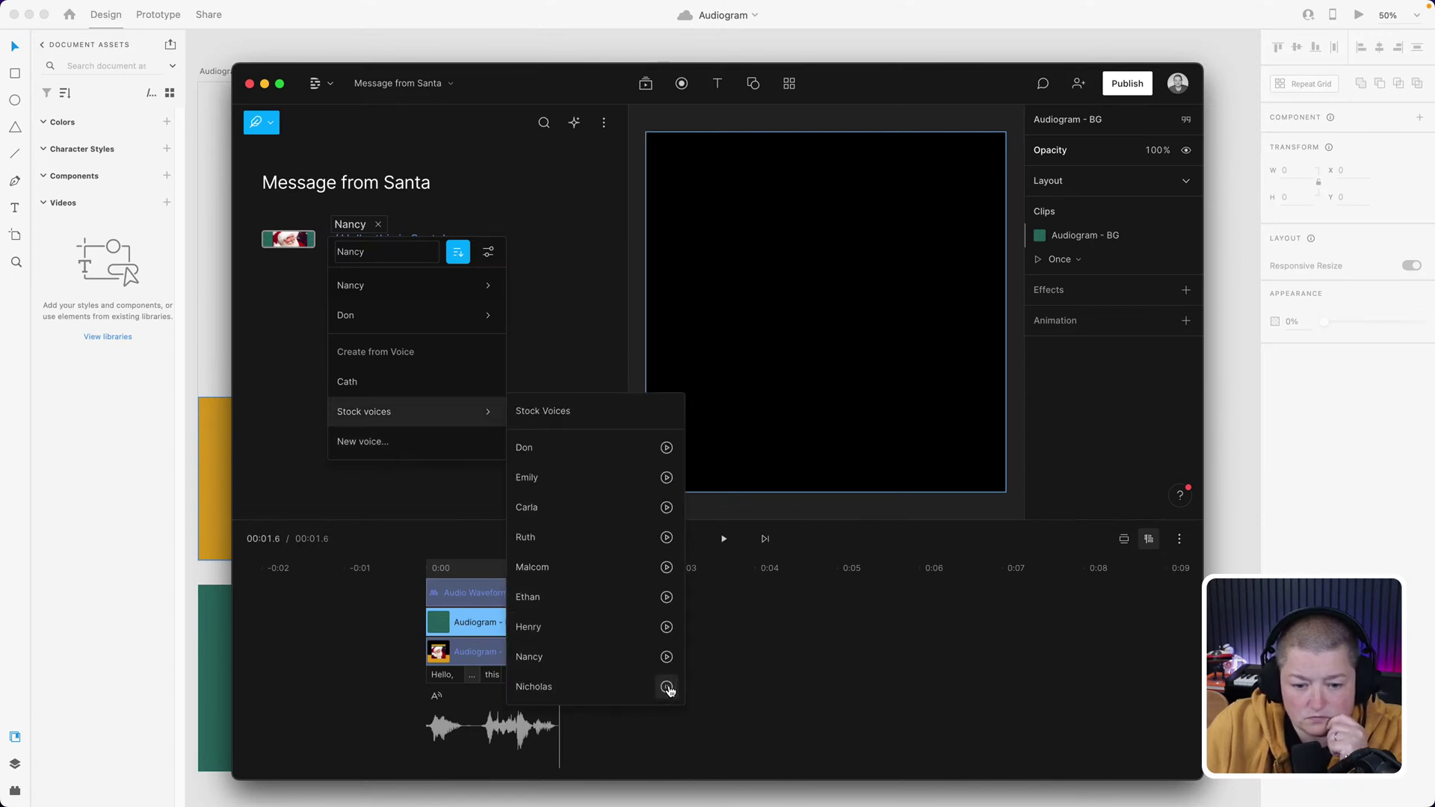
pyautogui.click(578, 691)
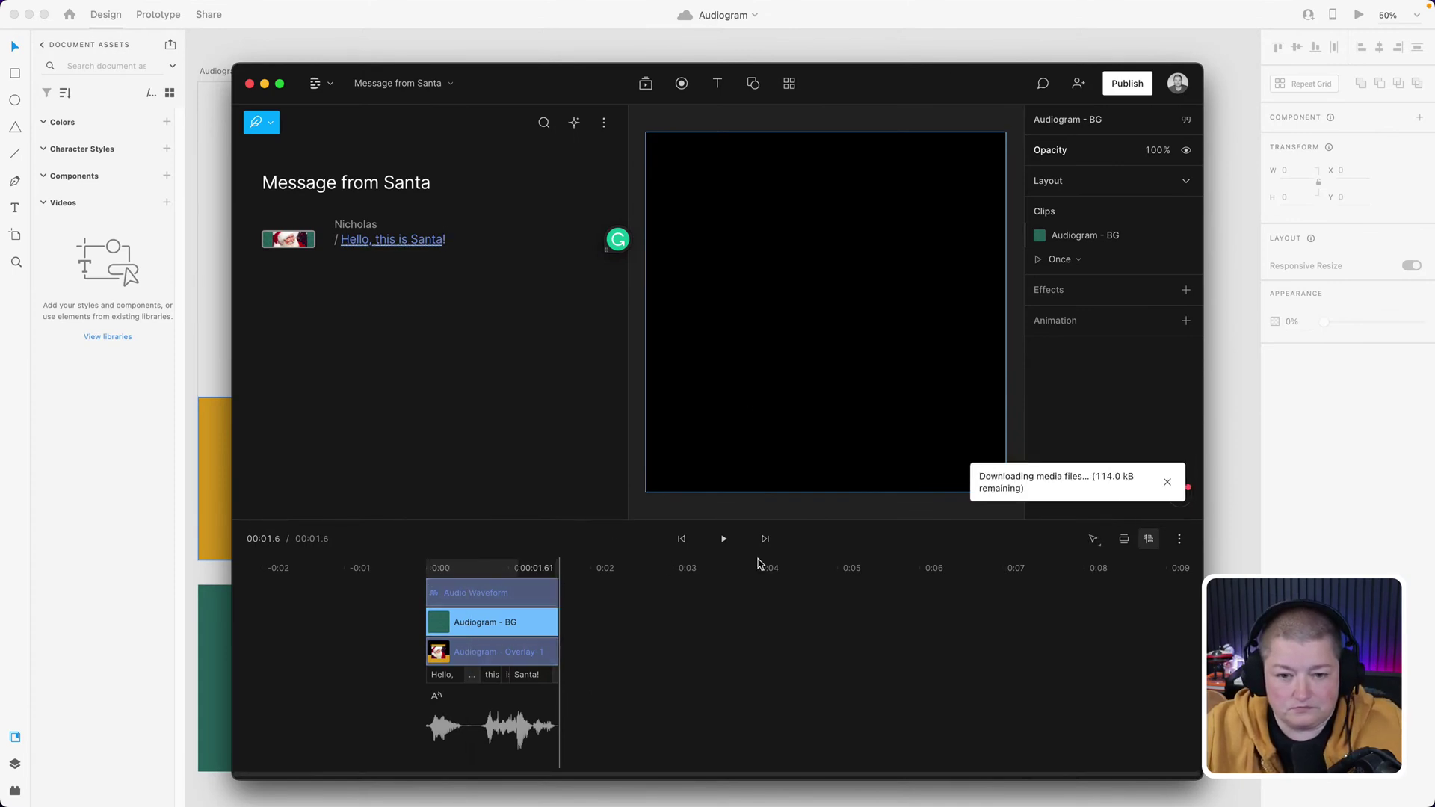
# - Play the scene repeatedly to preview the script spoken by the Nicholas voice
pyautogui.click(723, 539)
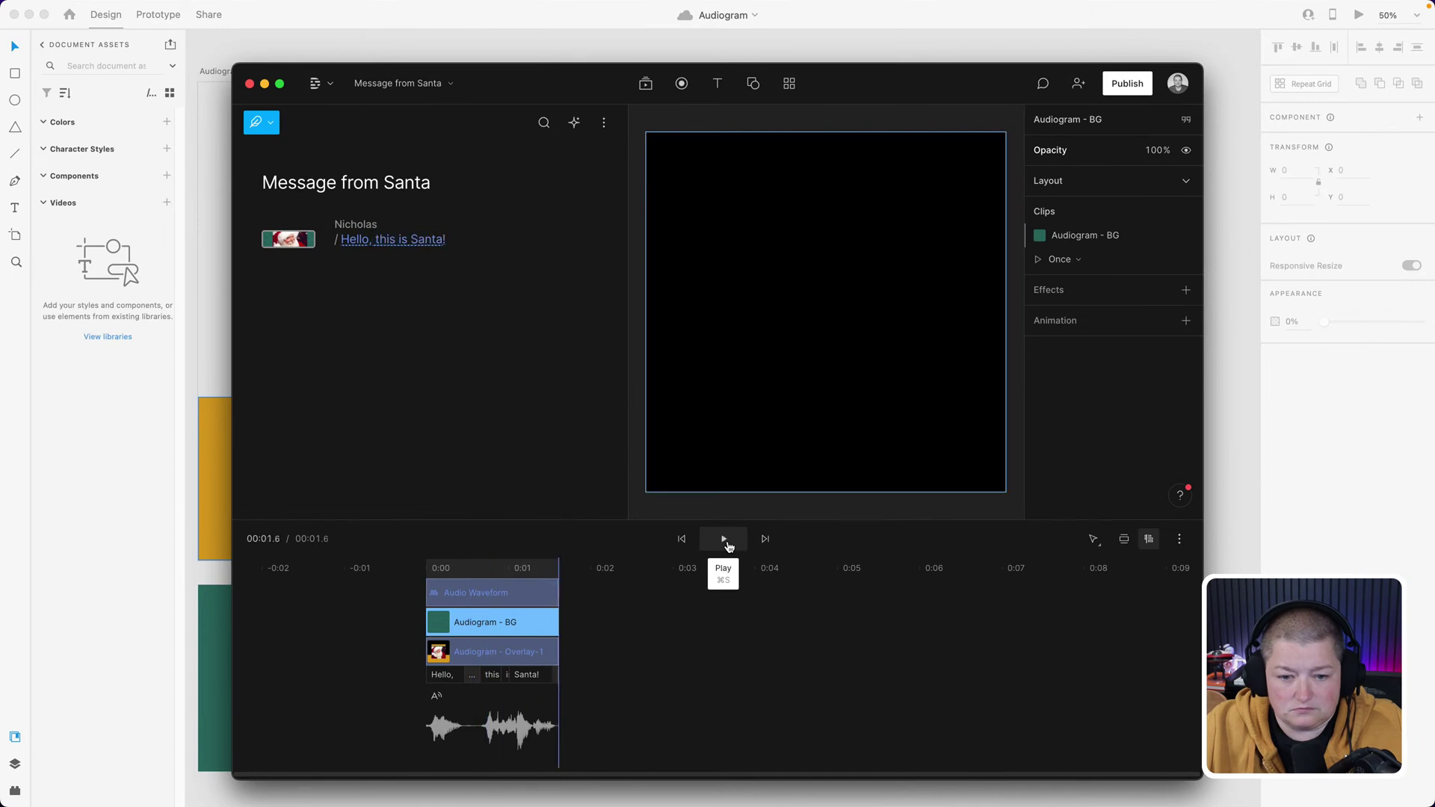
pyautogui.click(729, 546)
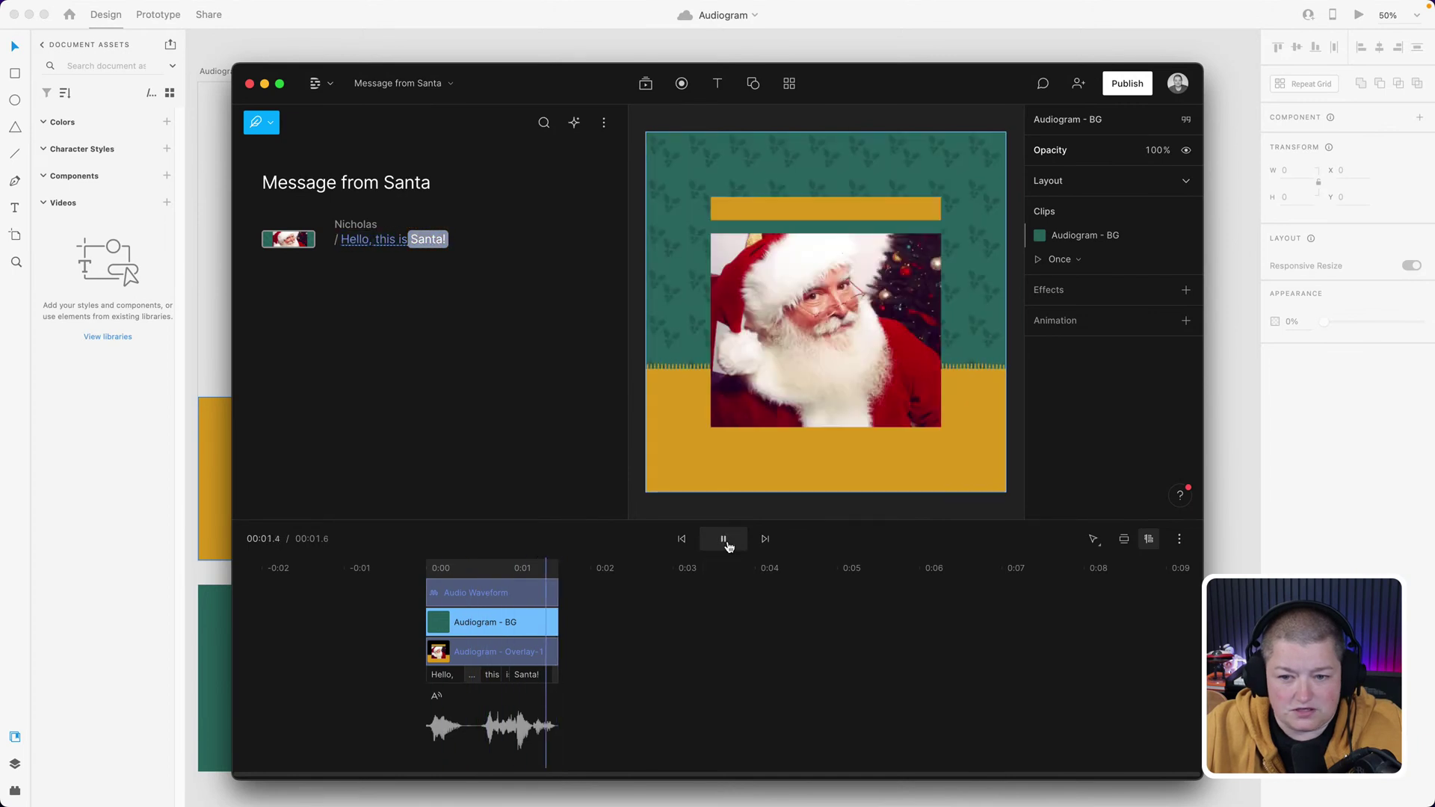
pyautogui.click(729, 546)
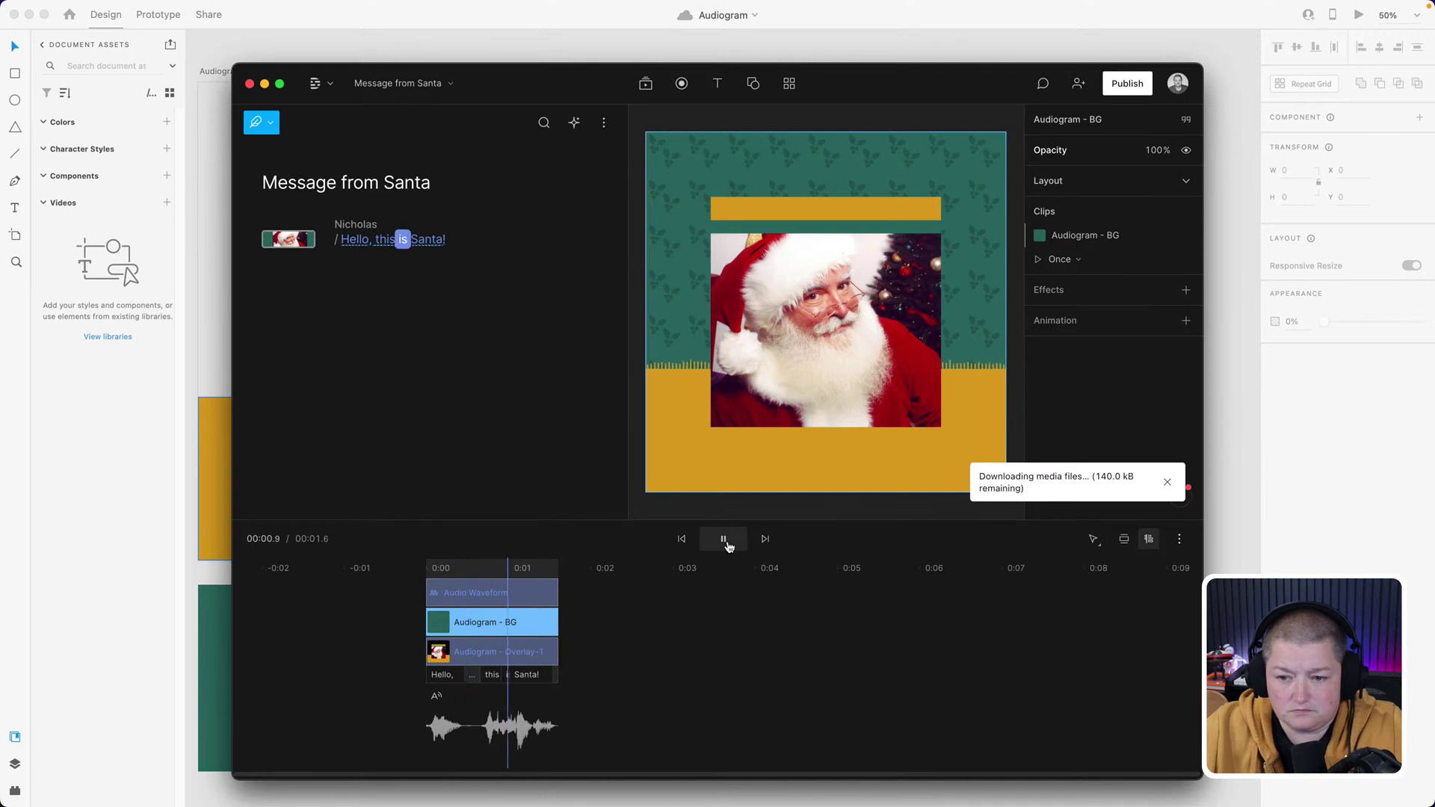
pyautogui.click(729, 546)
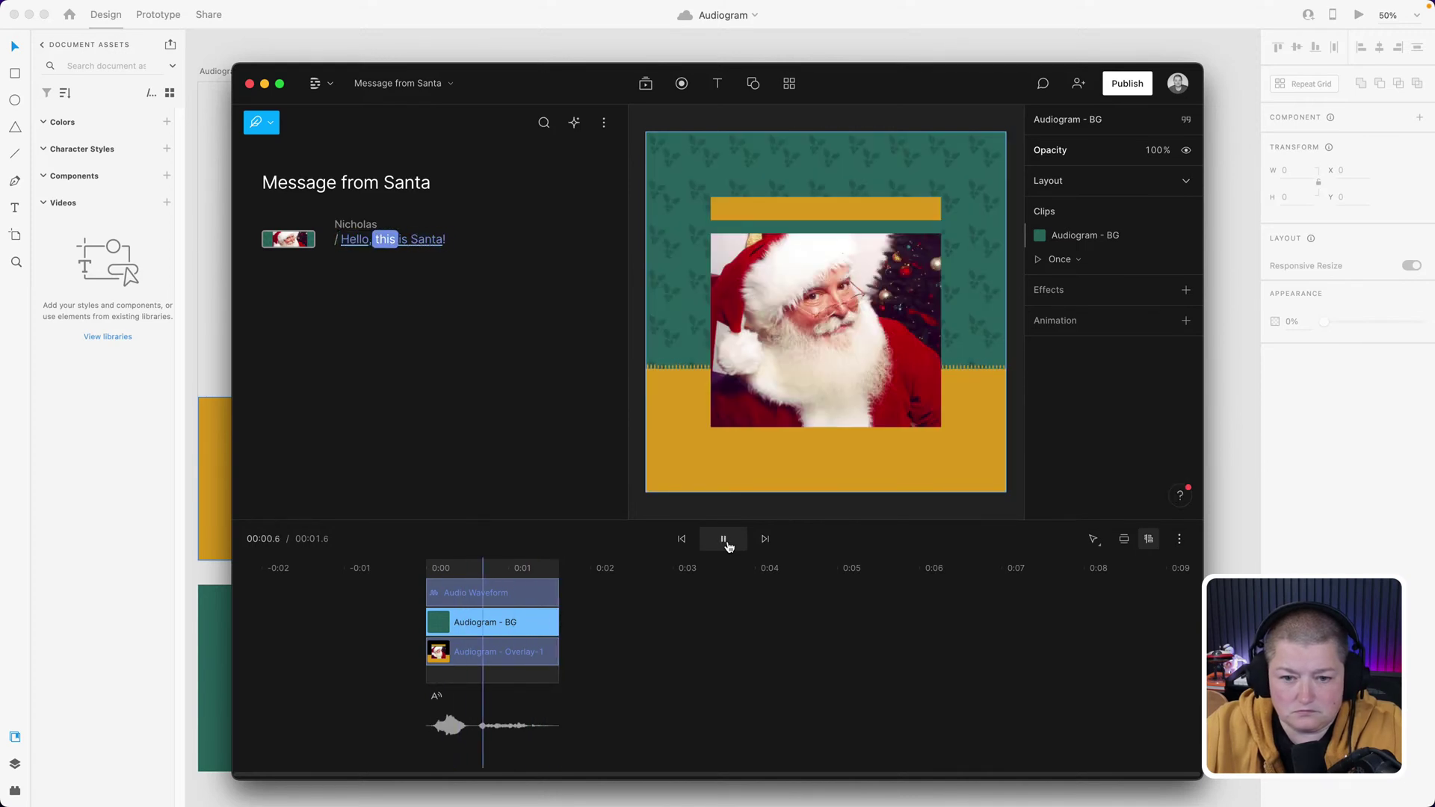
pyautogui.click(729, 547)
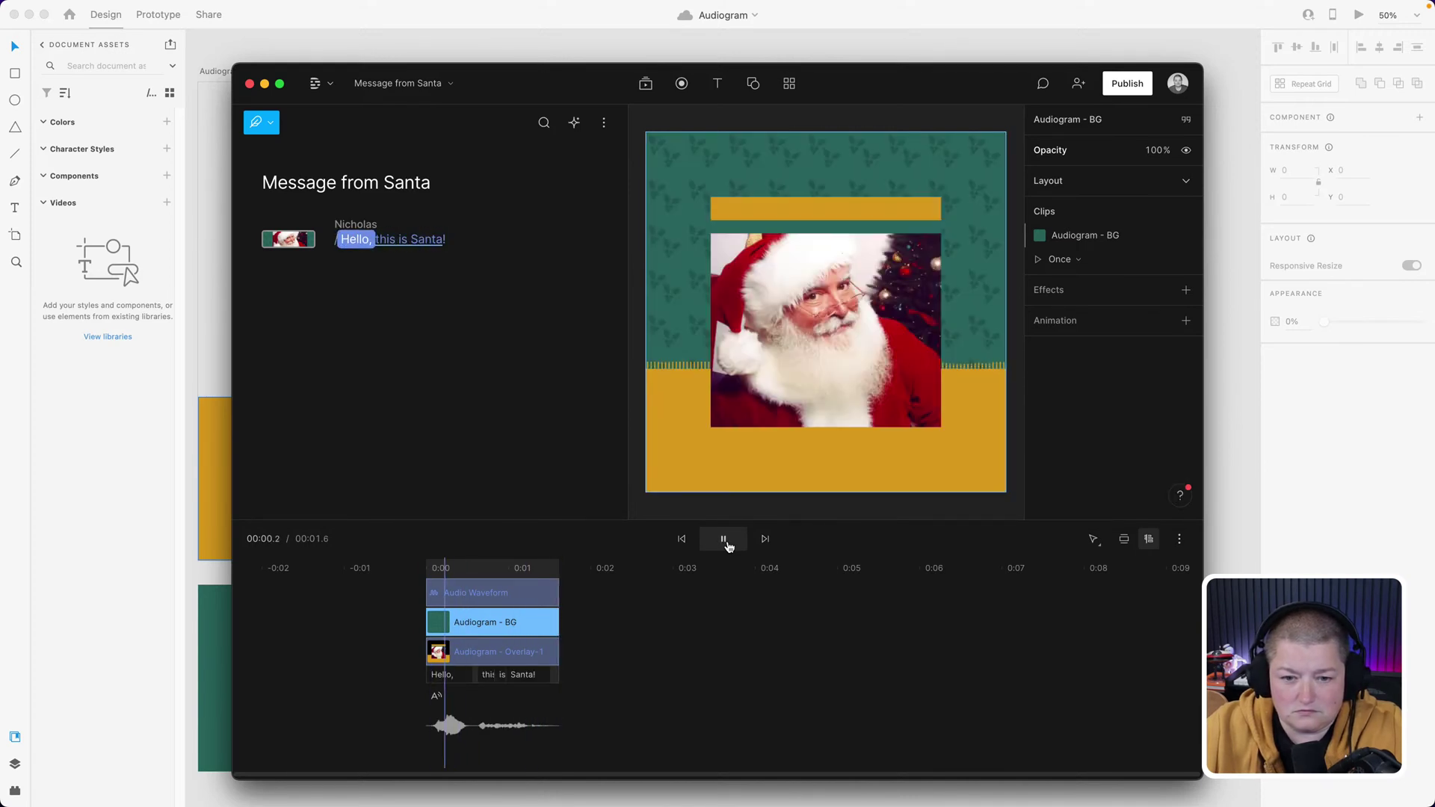
pyautogui.click(735, 615)
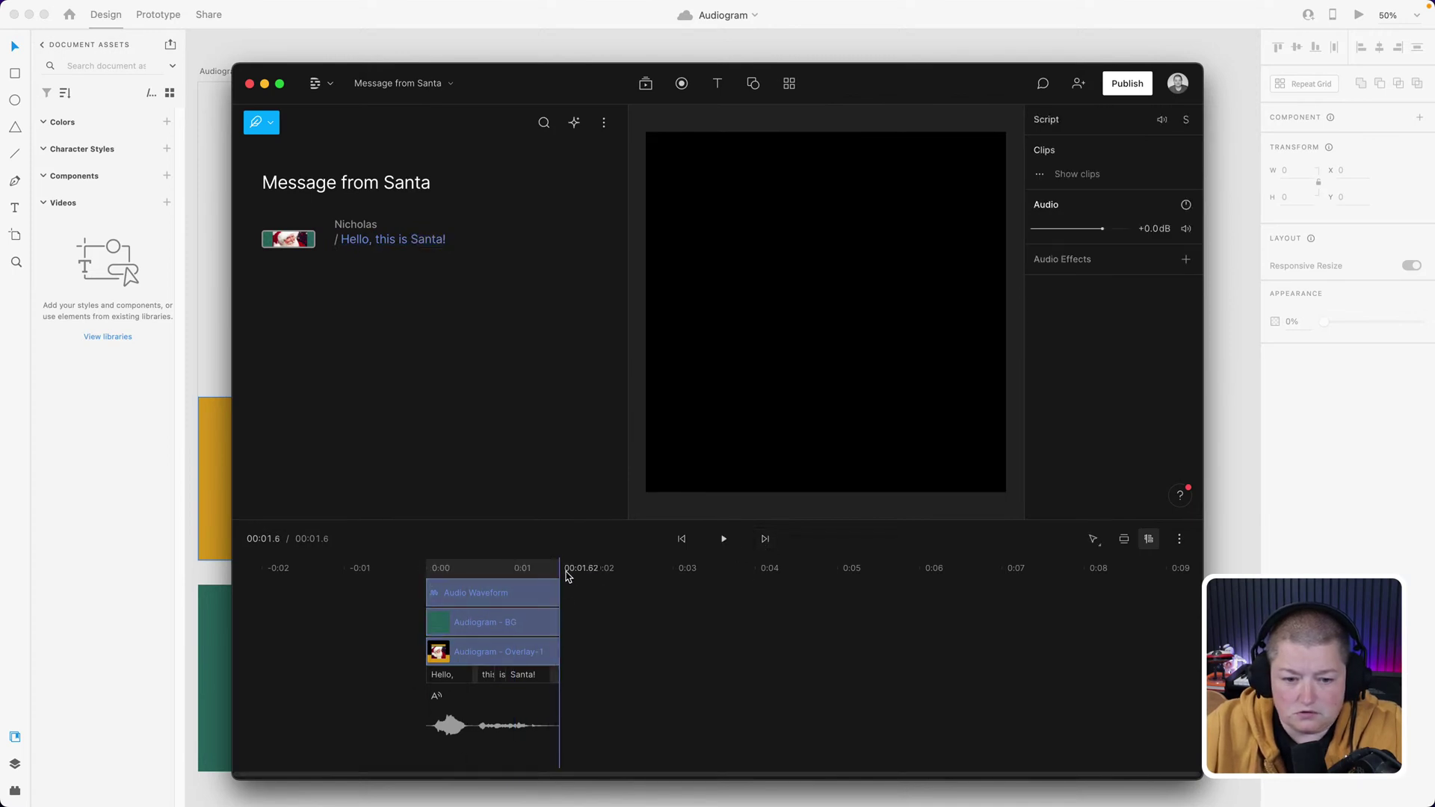
# - Adjust the audio waveform's Lines style to a magnitude of 8.1 and a fidelity of 100
pyautogui.moveTo(562, 570); pyautogui.dragTo(492, 567)
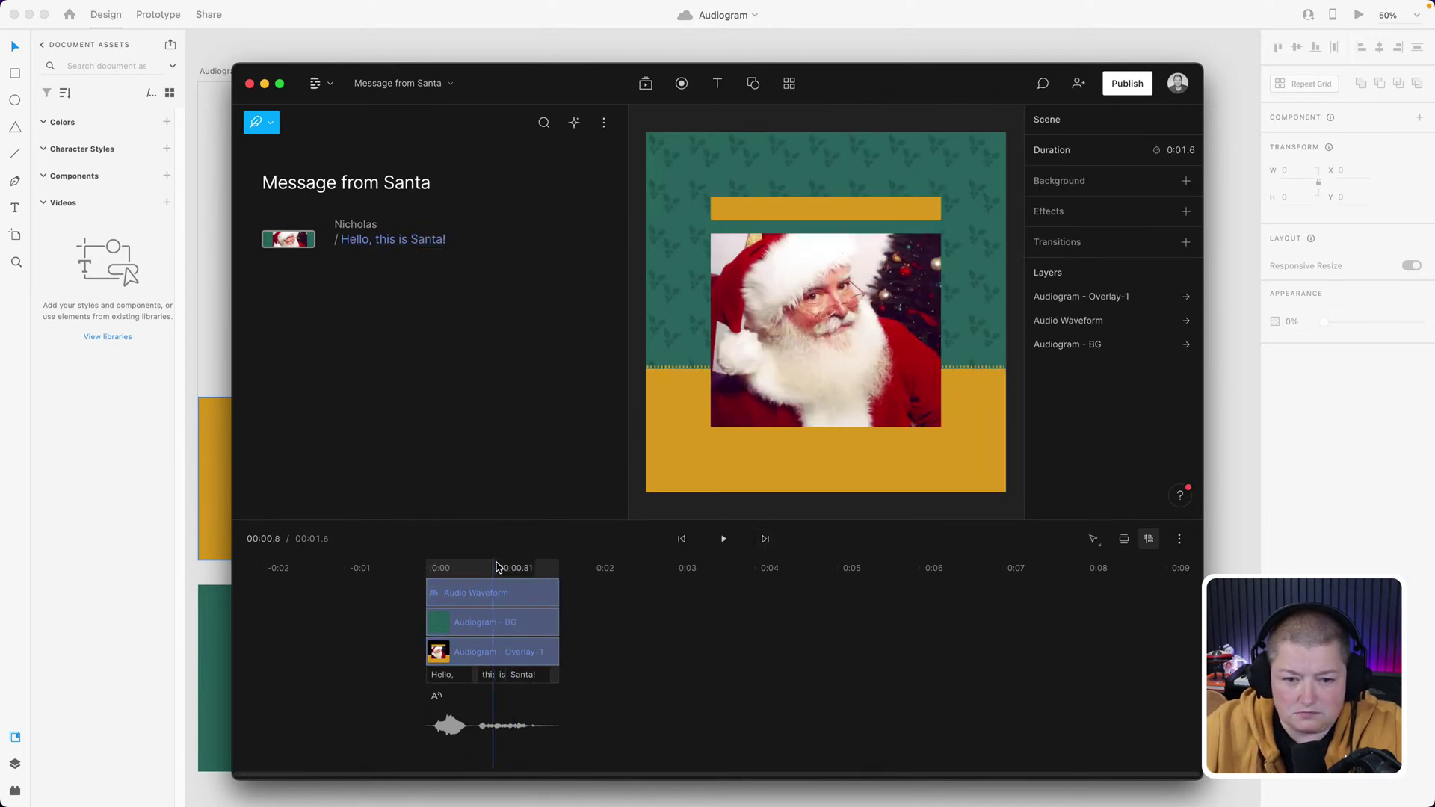
pyautogui.click(460, 593)
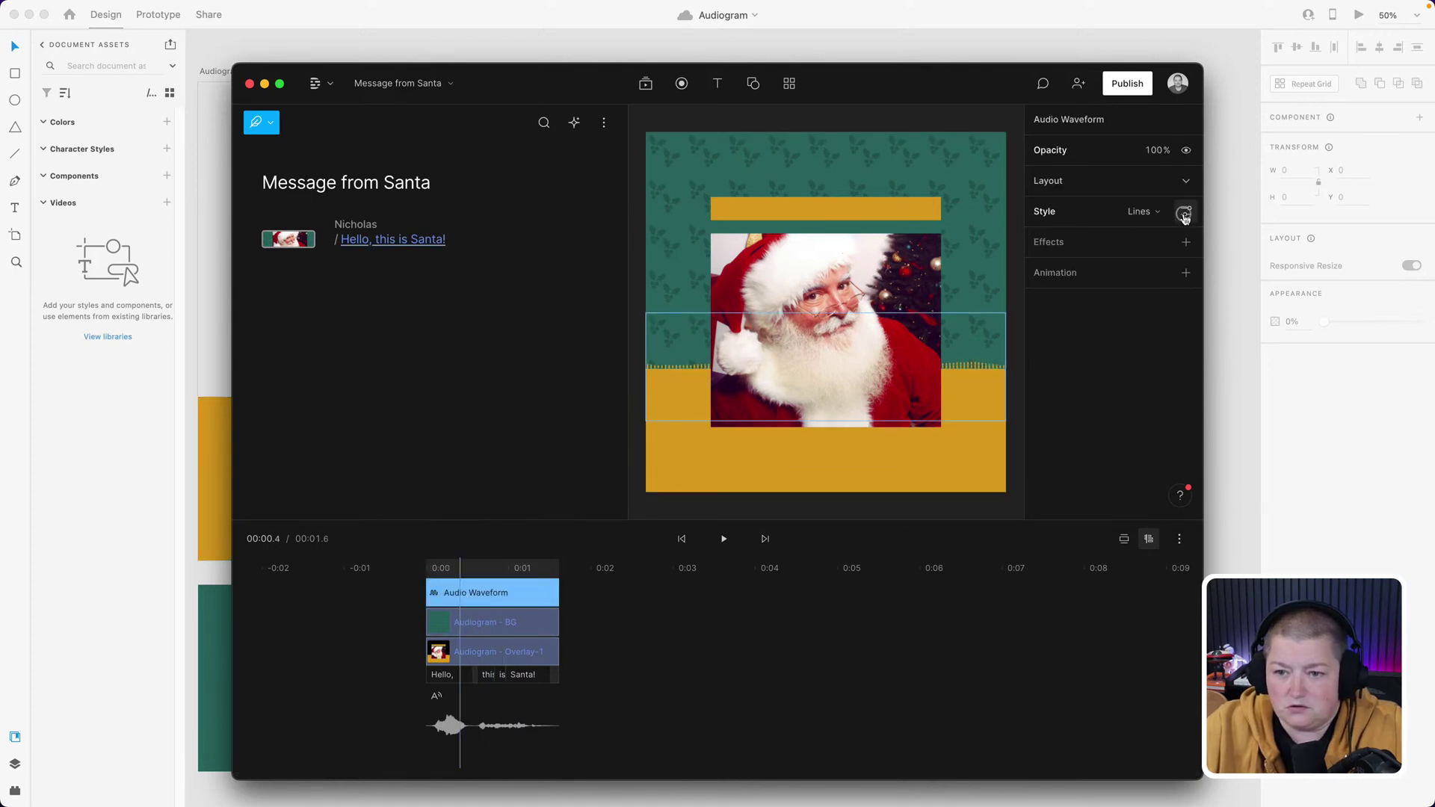
pyautogui.click(1186, 211)
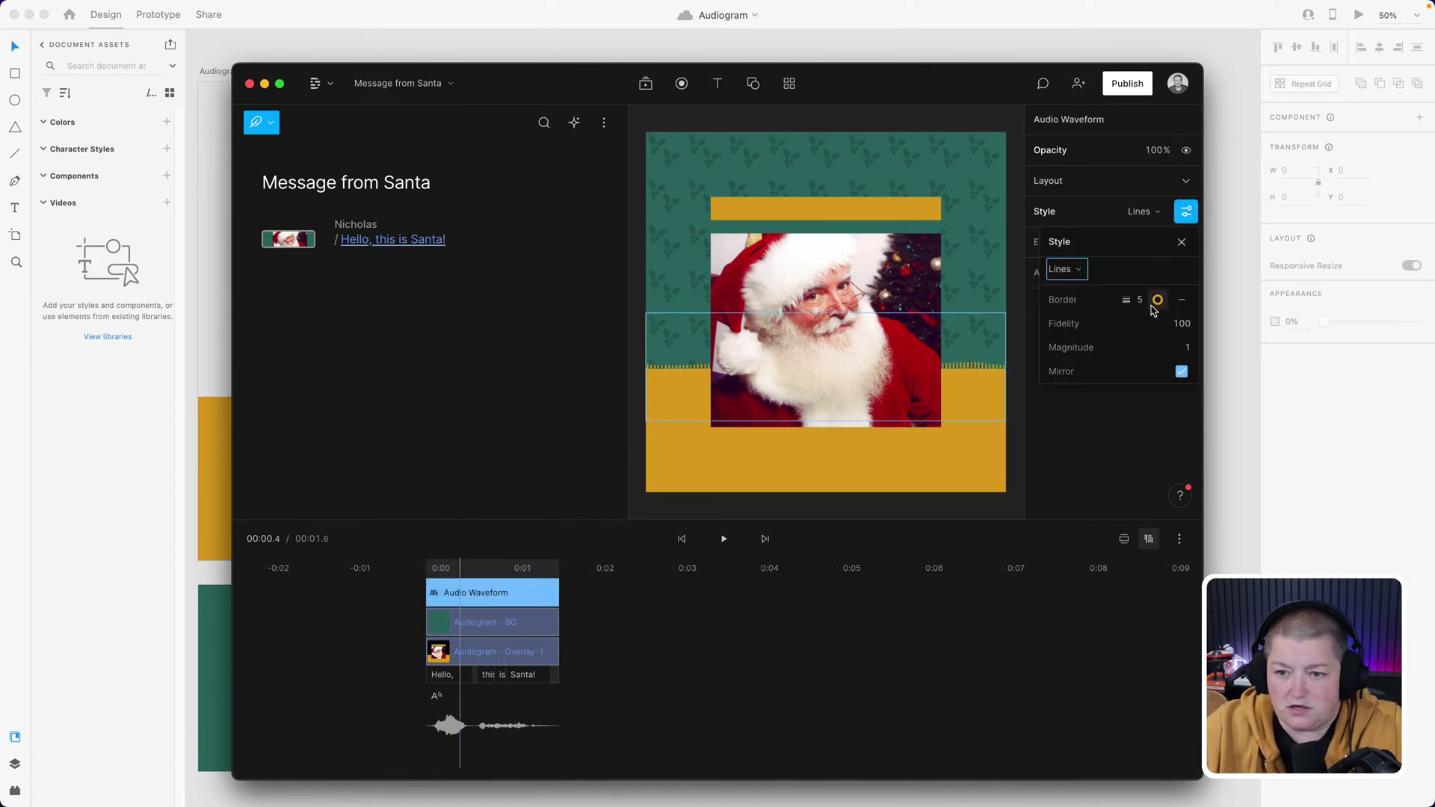
pyautogui.click(1189, 348)
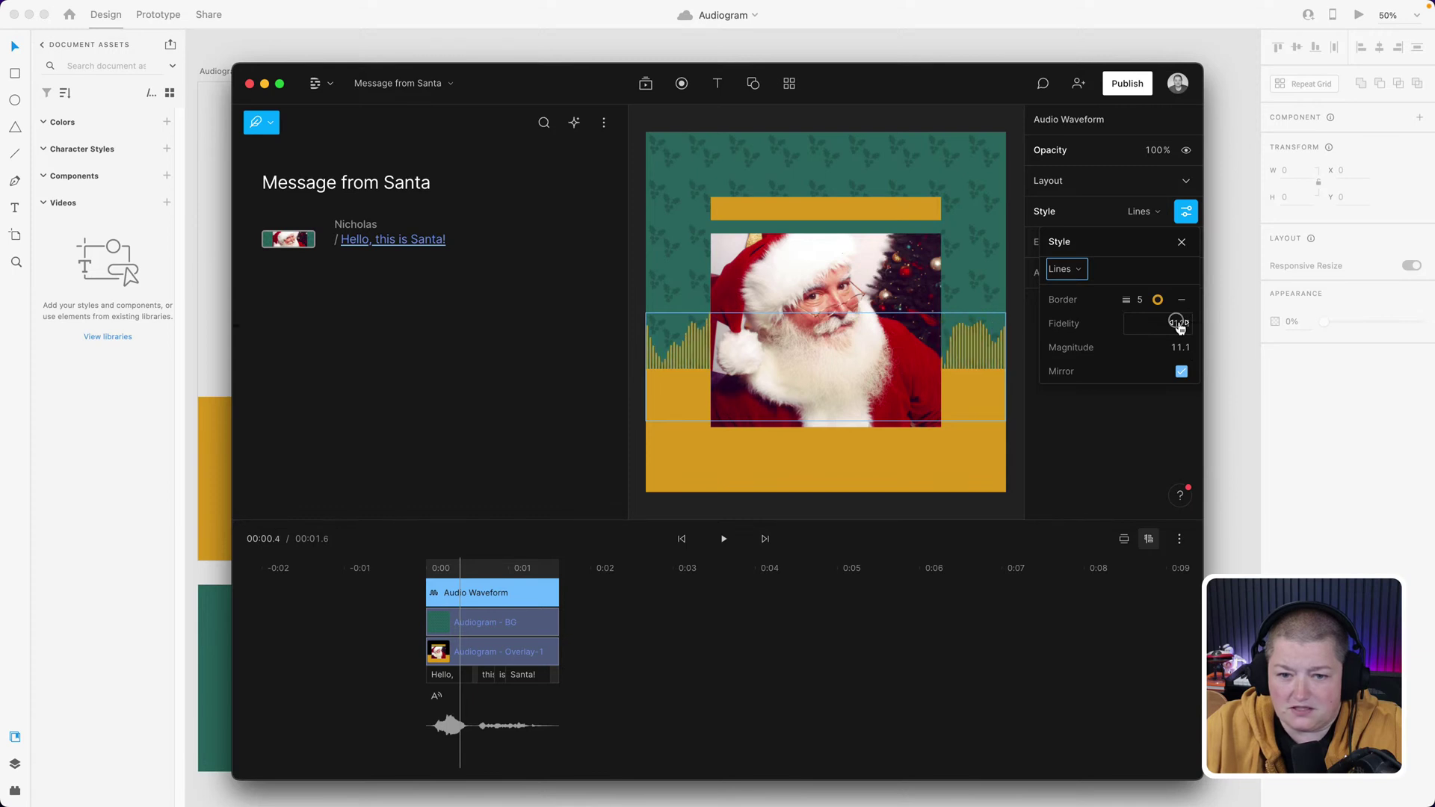
pyautogui.moveTo(1179, 324); pyautogui.dragTo(1120, 343)
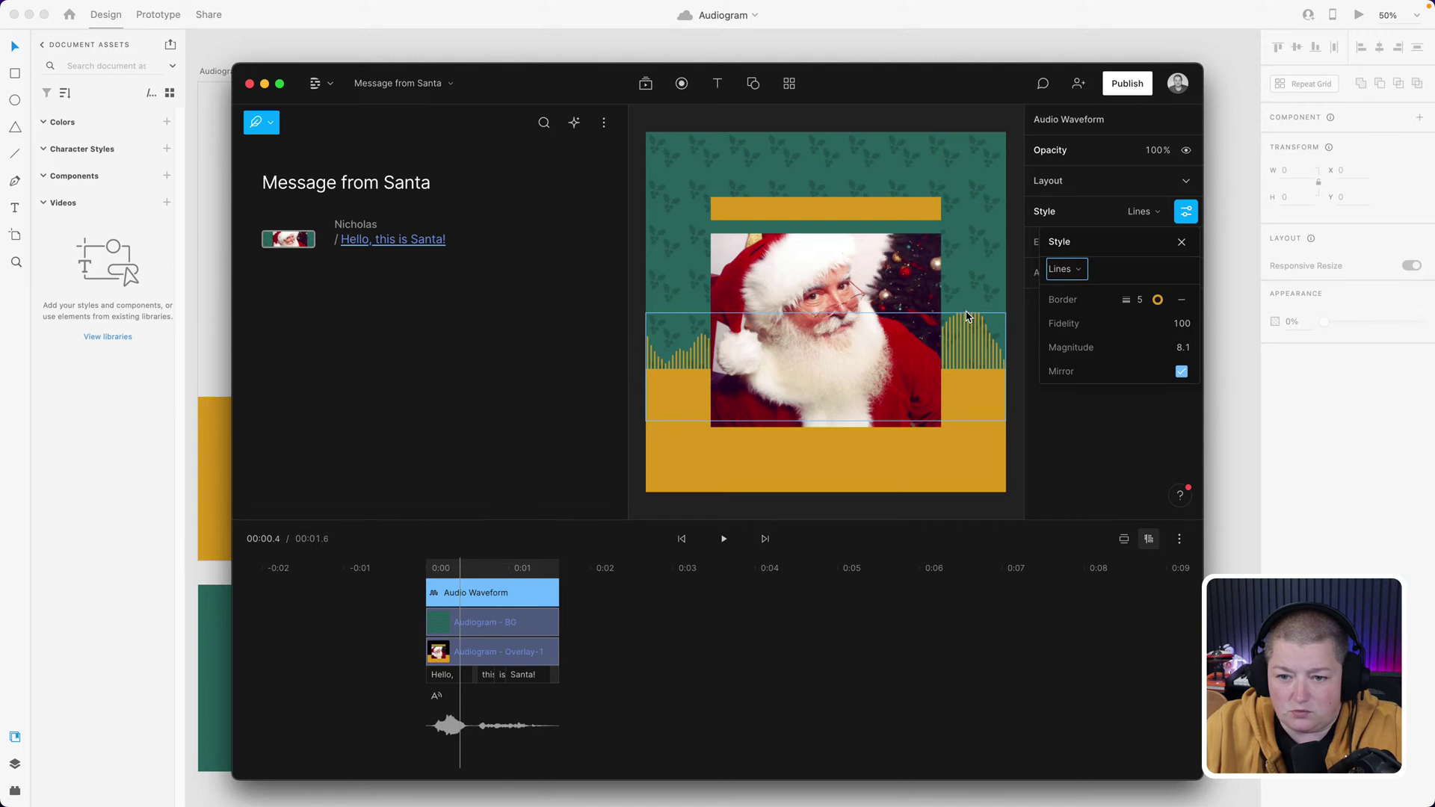
pyautogui.click(977, 352)
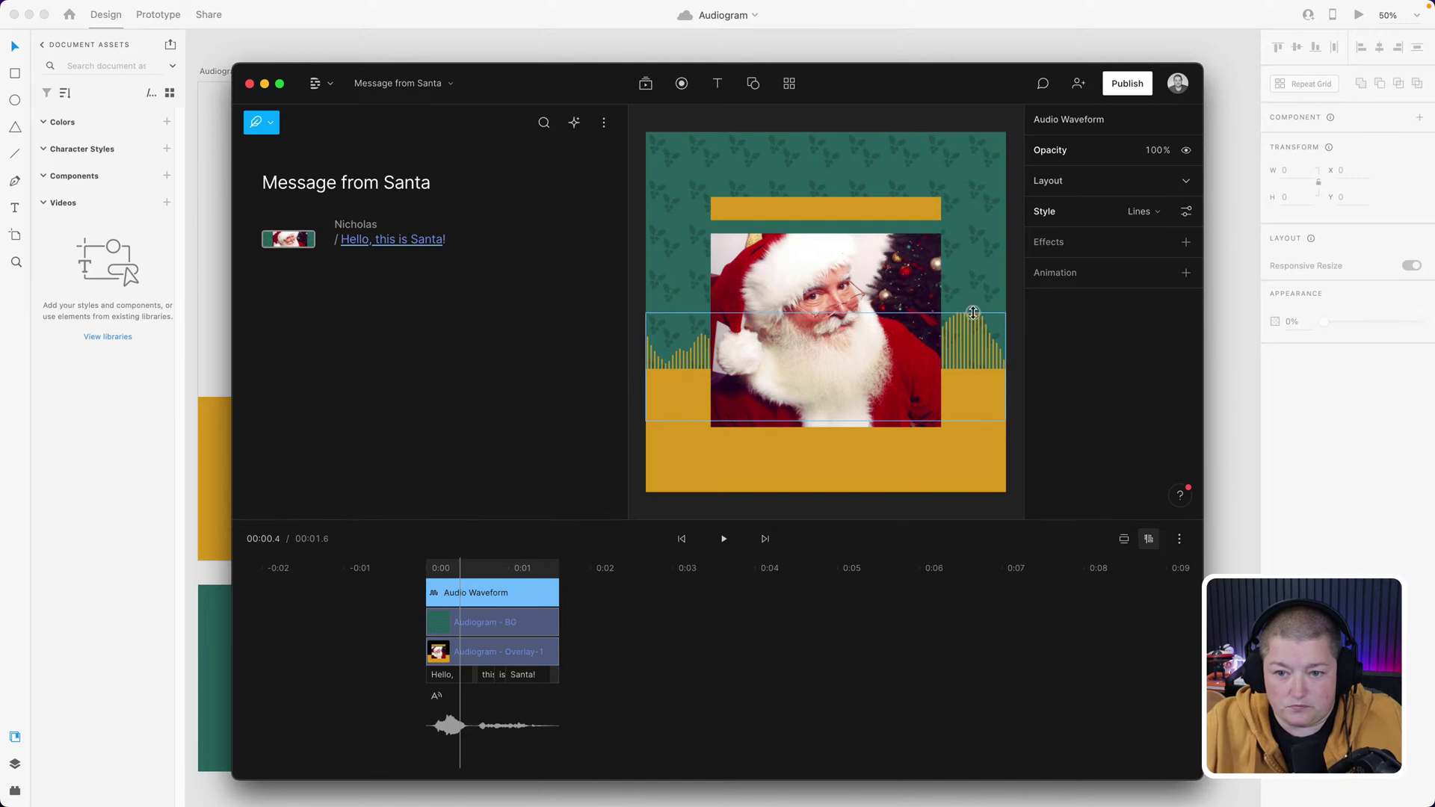
# - Stretch the waveform's frame taller, evenly above and below the gold band's upper edge, and preview its movement in the scene
pyautogui.moveTo(973, 312); pyautogui.dragTo(992, 266)
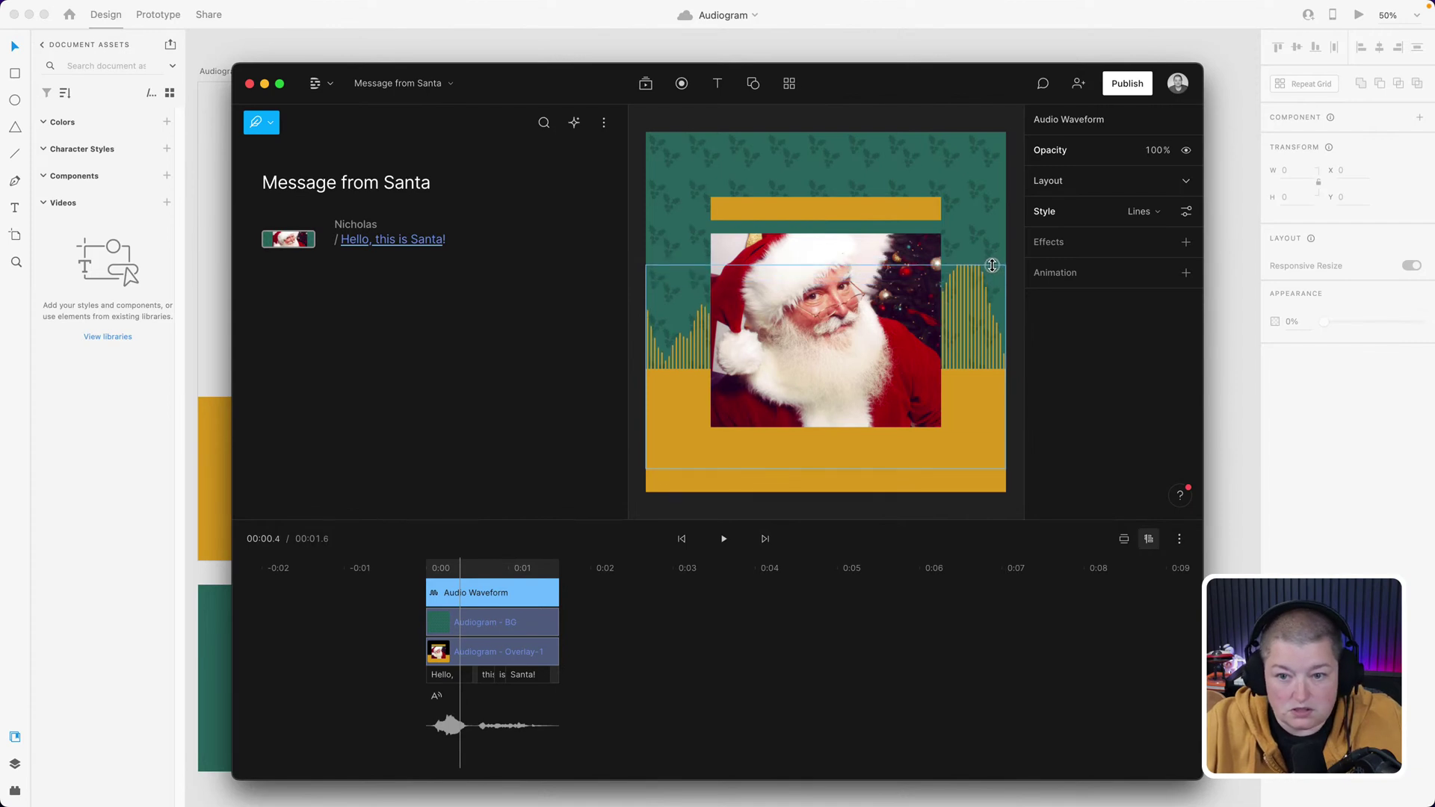
pyautogui.click(723, 539)
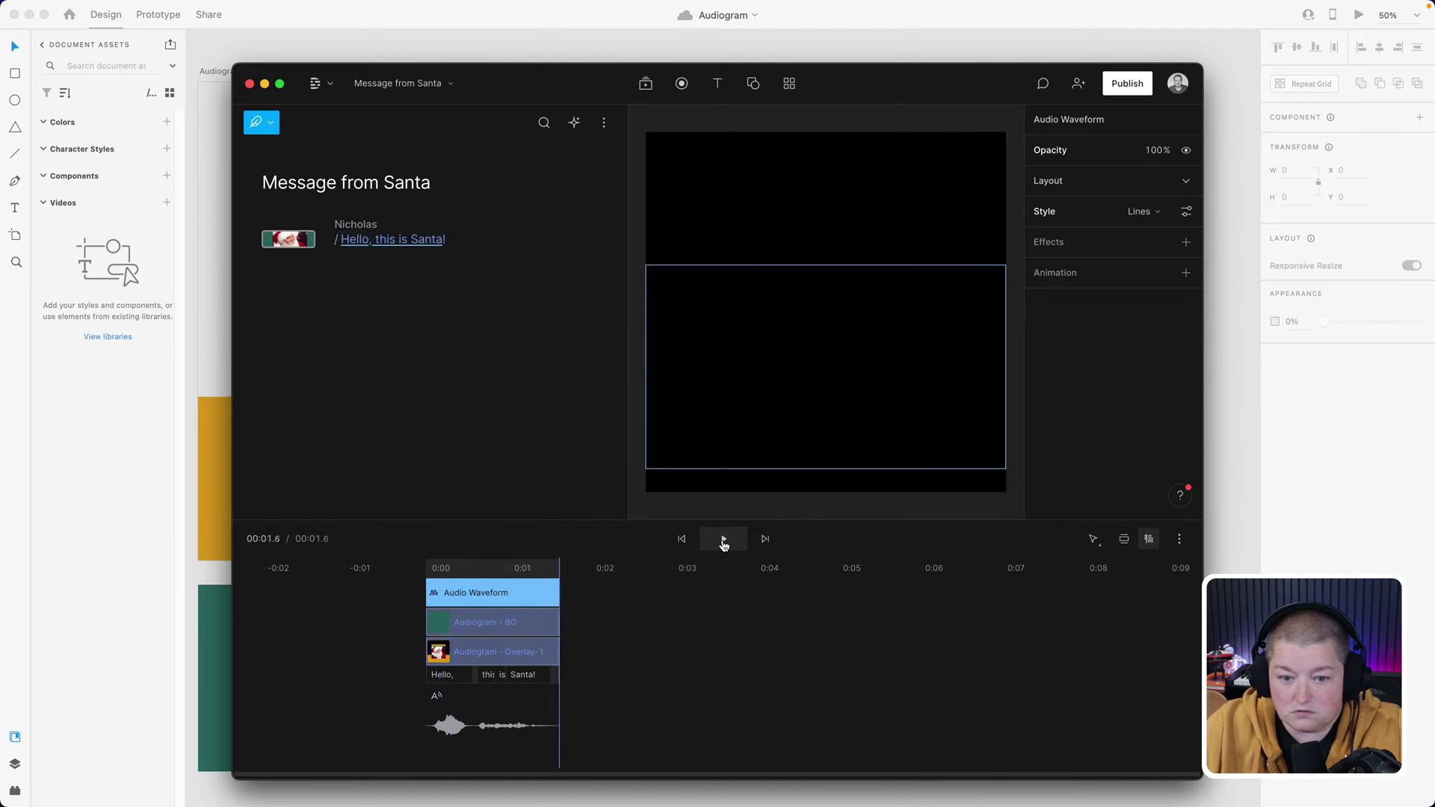
pyautogui.click(491, 568)
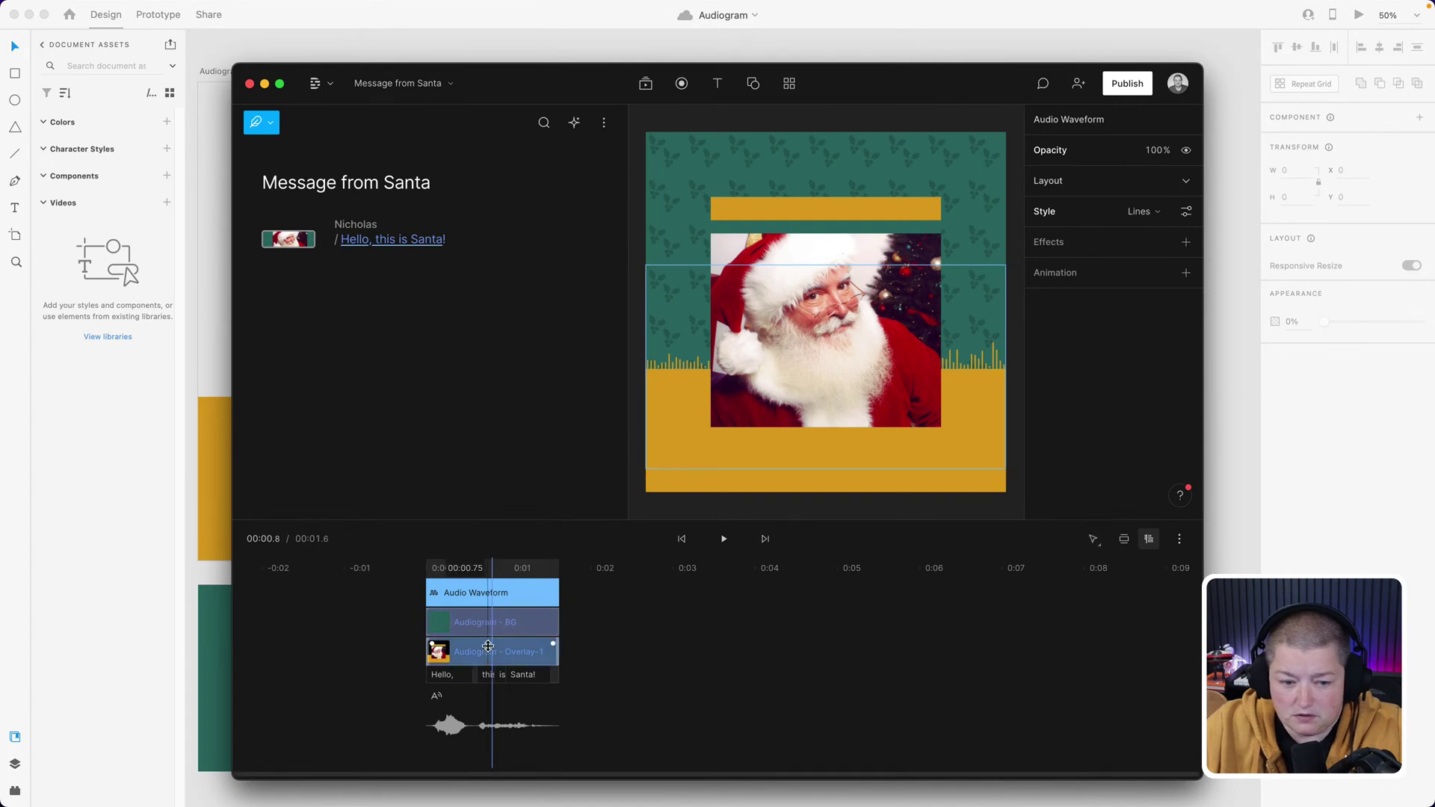
pyautogui.click(510, 649)
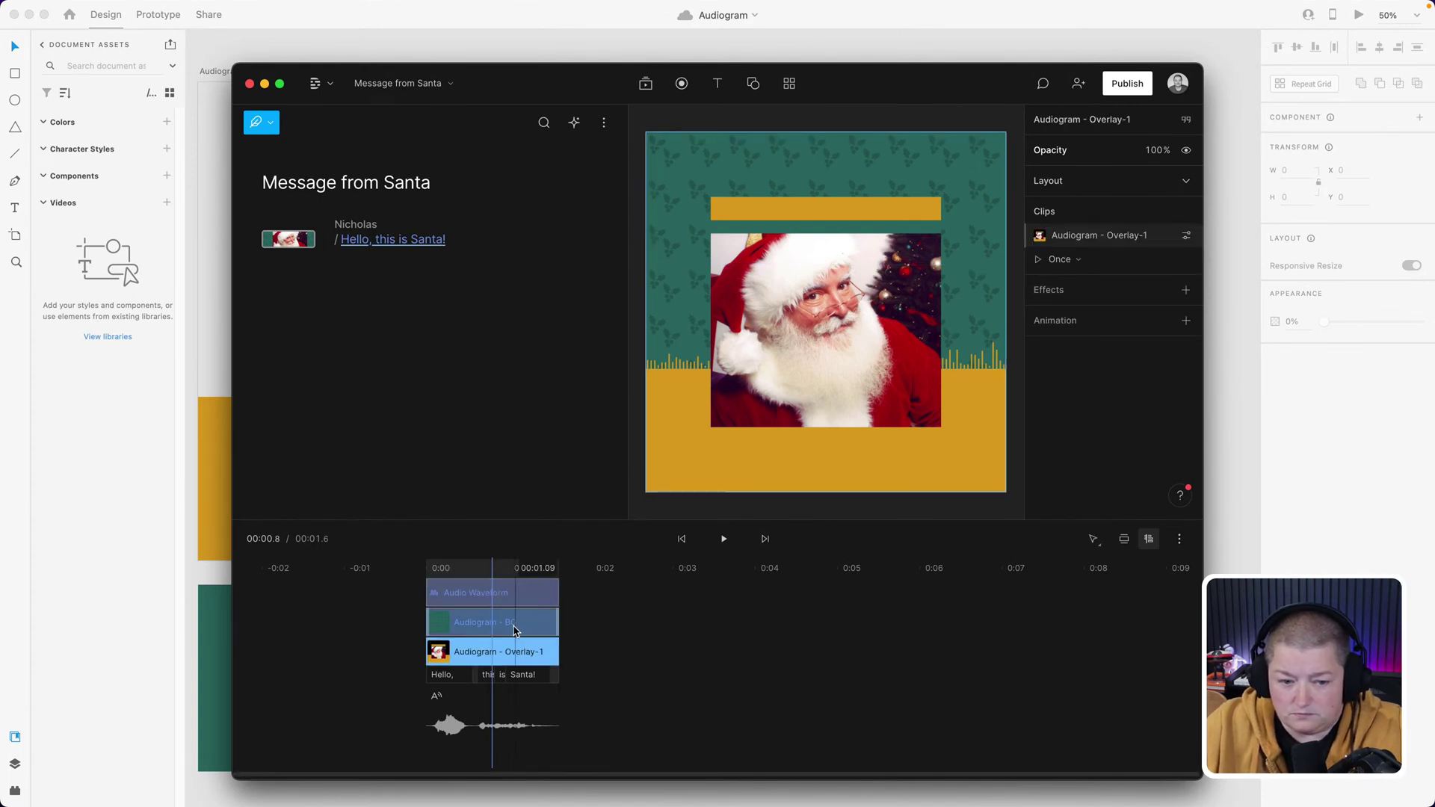
pyautogui.click(505, 598)
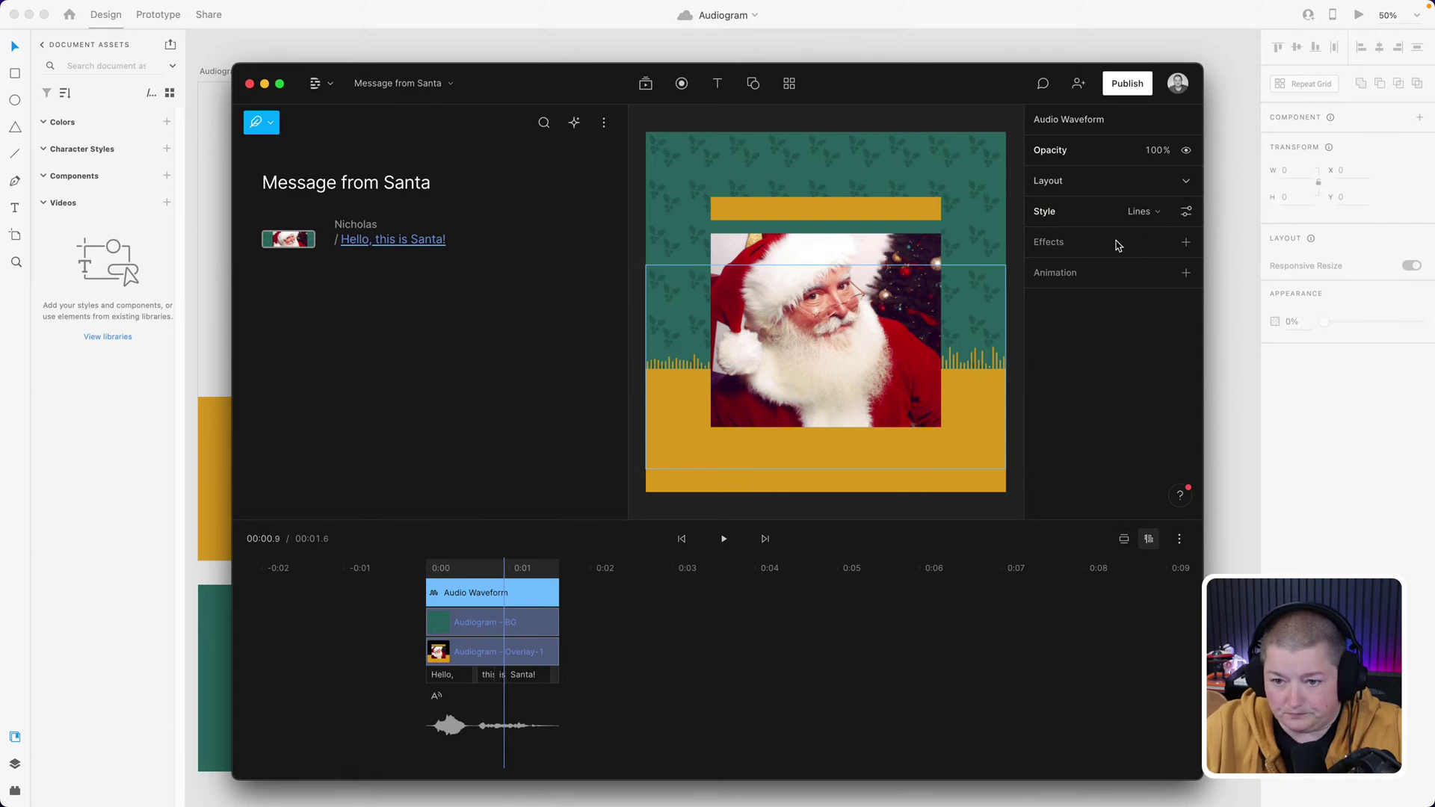
# - Set the audio waveform's Lines style to a magnitude of 20 and turn off its mirroring
pyautogui.click(1187, 213)
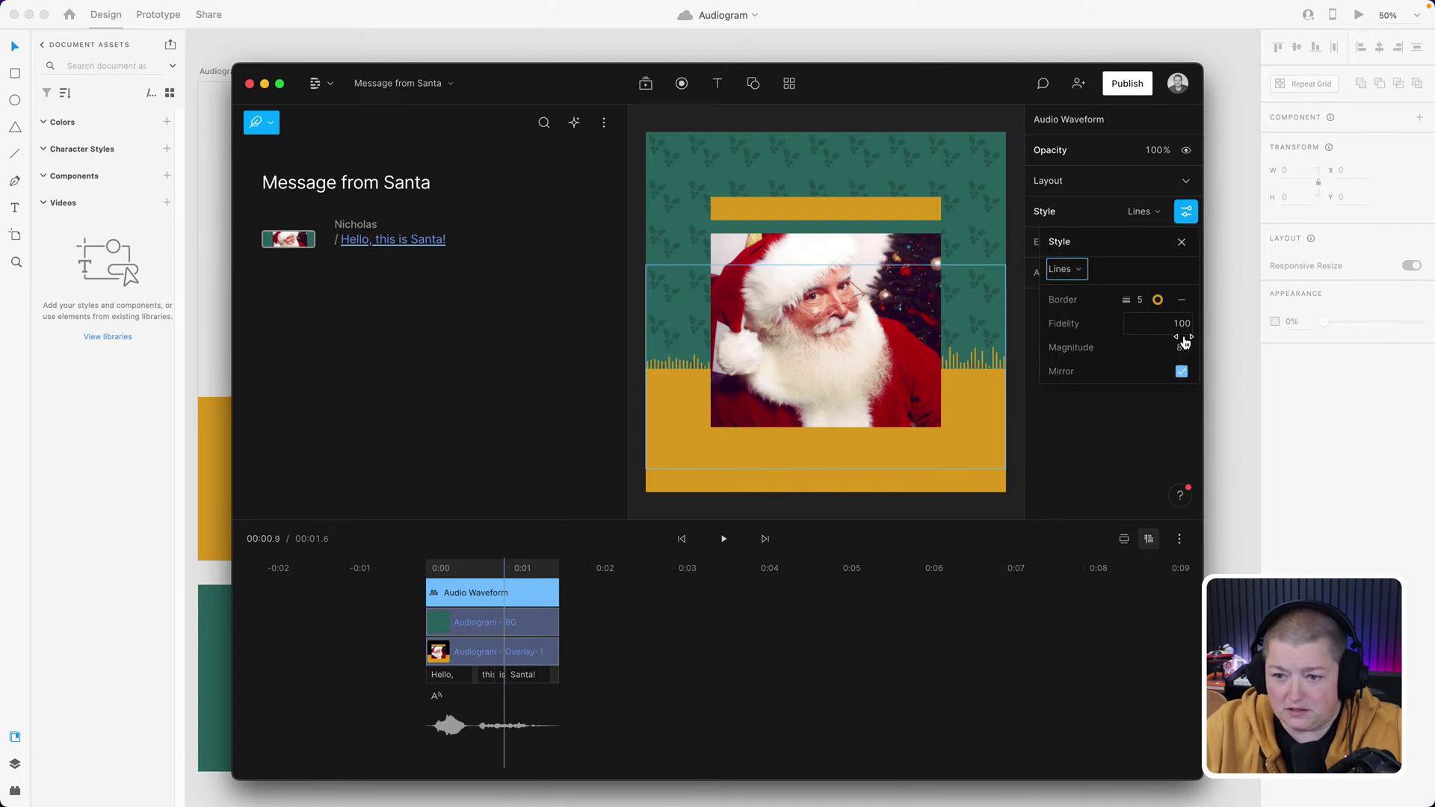
pyautogui.moveTo(1185, 345); pyautogui.dragTo(1188, 351)
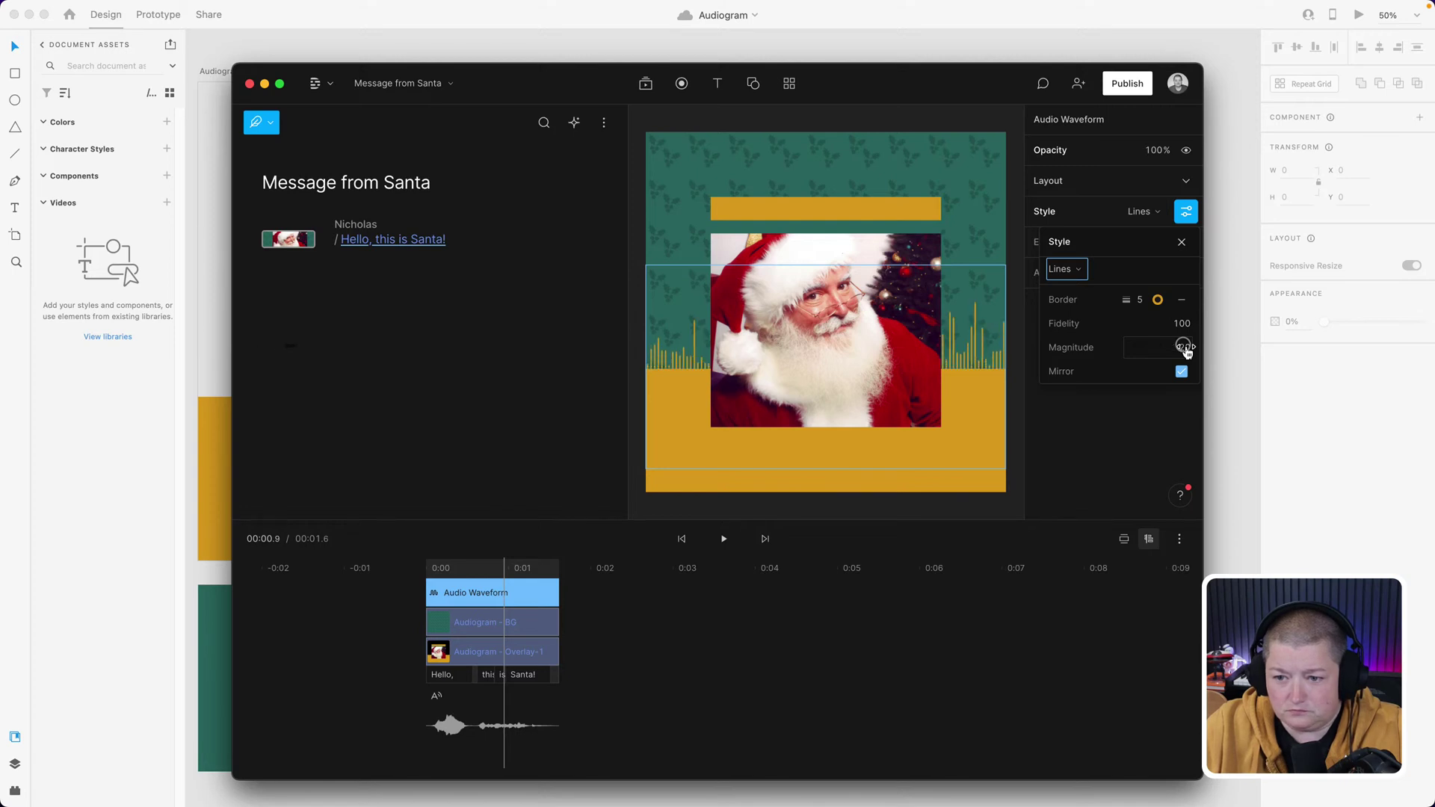
pyautogui.click(1181, 372)
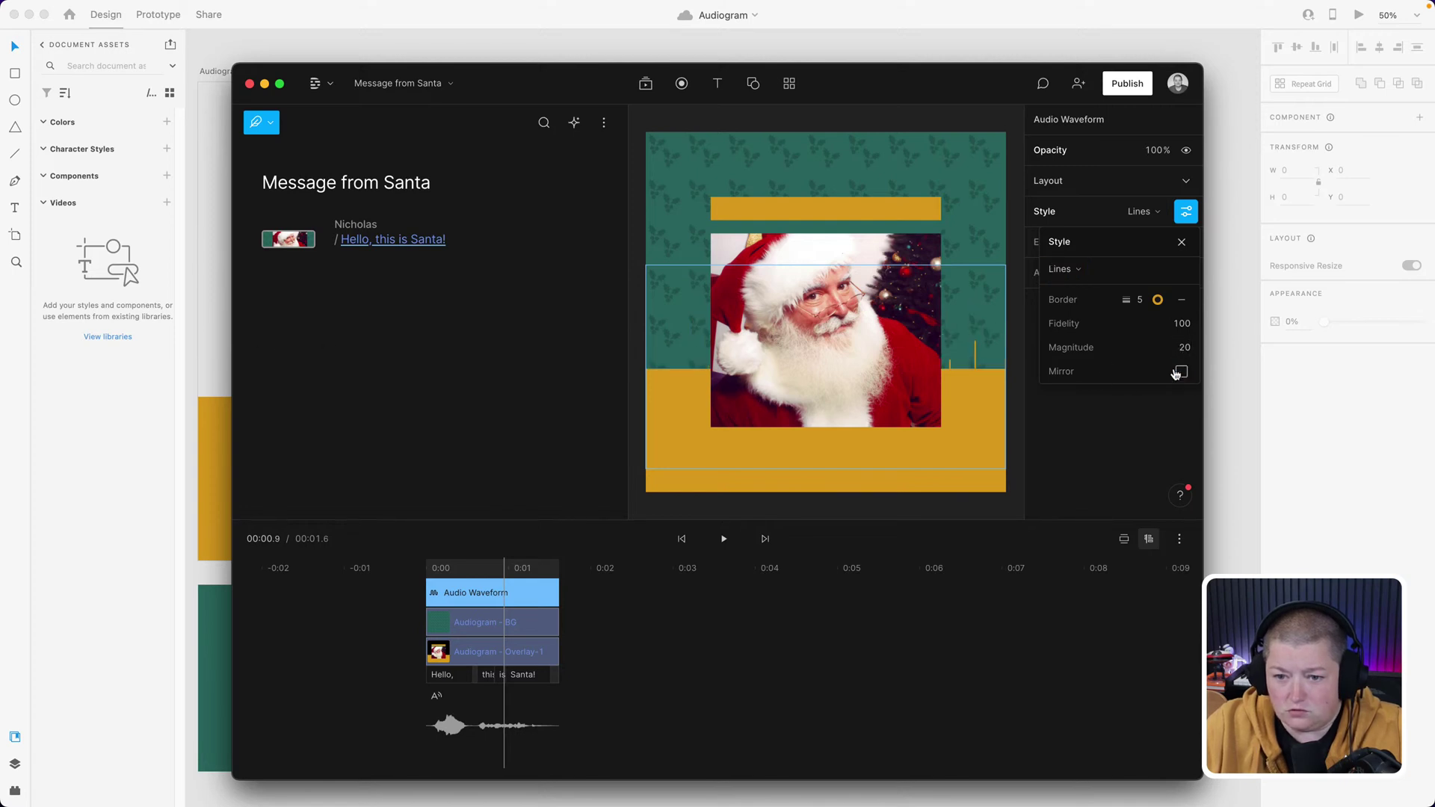
pyautogui.click(967, 434)
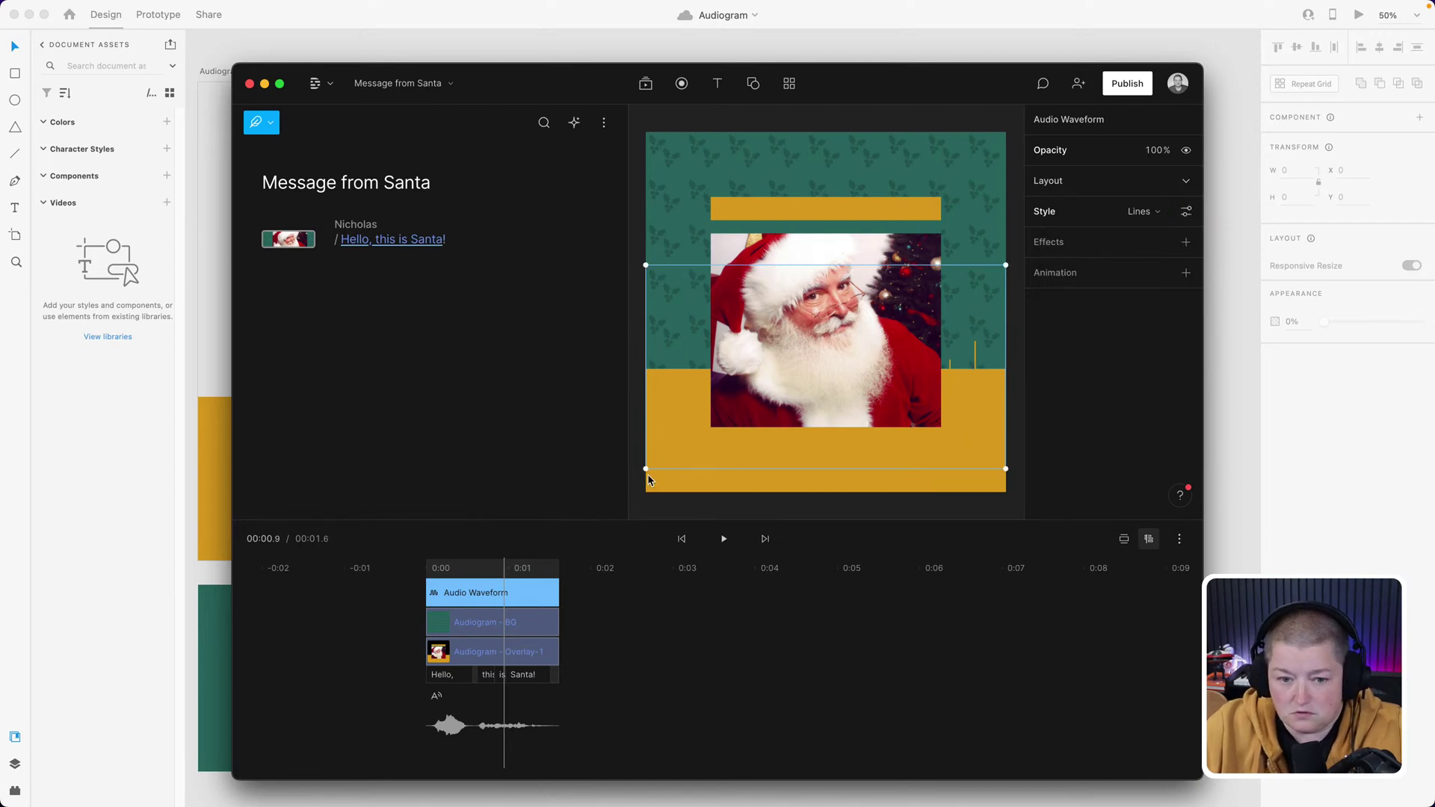
# - Move the waveform up to rest on the gold band's upper edge, lower its height to the photo's top, and preview it
pyautogui.moveTo(660, 376); pyautogui.dragTo(664, 277)
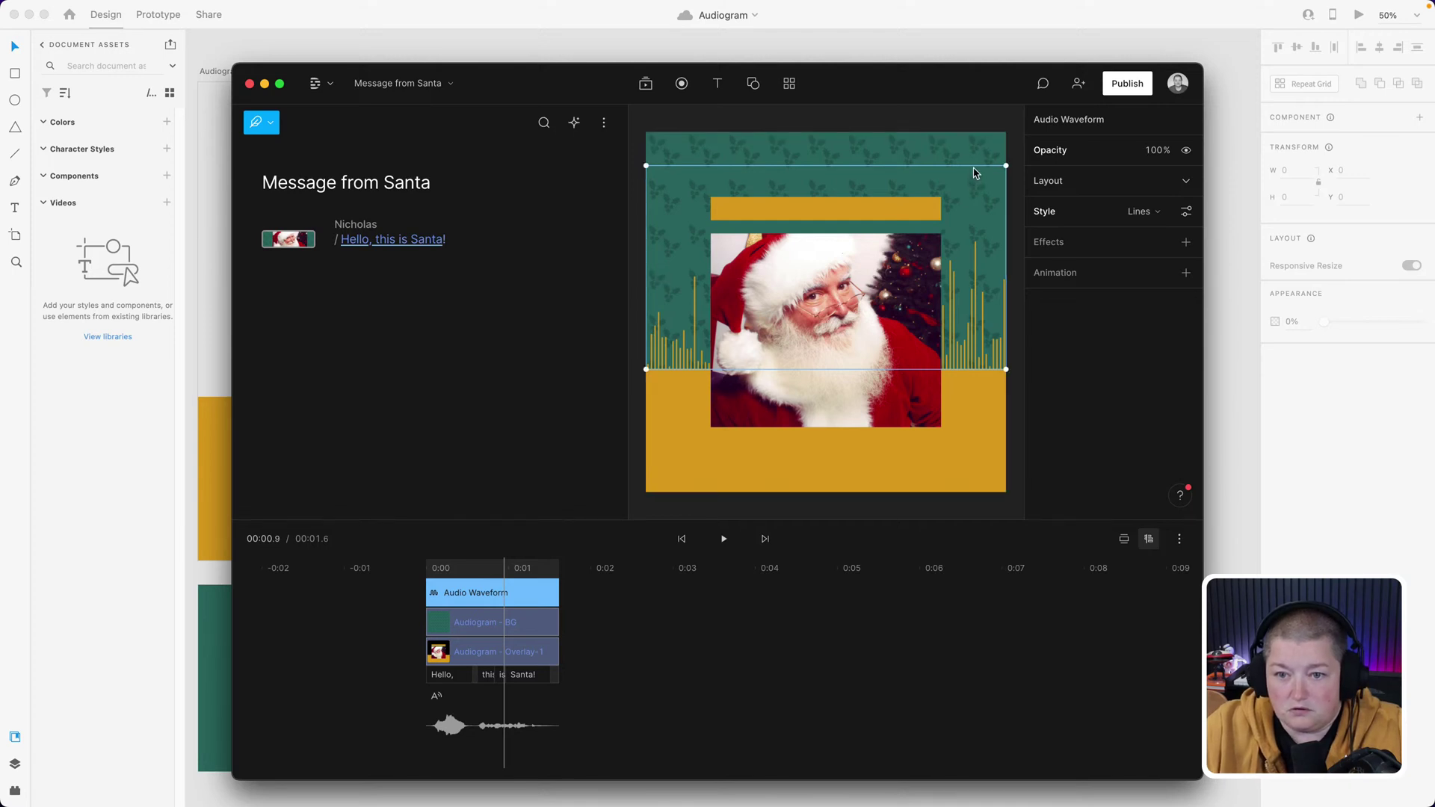
pyautogui.moveTo(973, 168); pyautogui.dragTo(972, 201)
pyautogui.moveTo(971, 319); pyautogui.dragTo(971, 354)
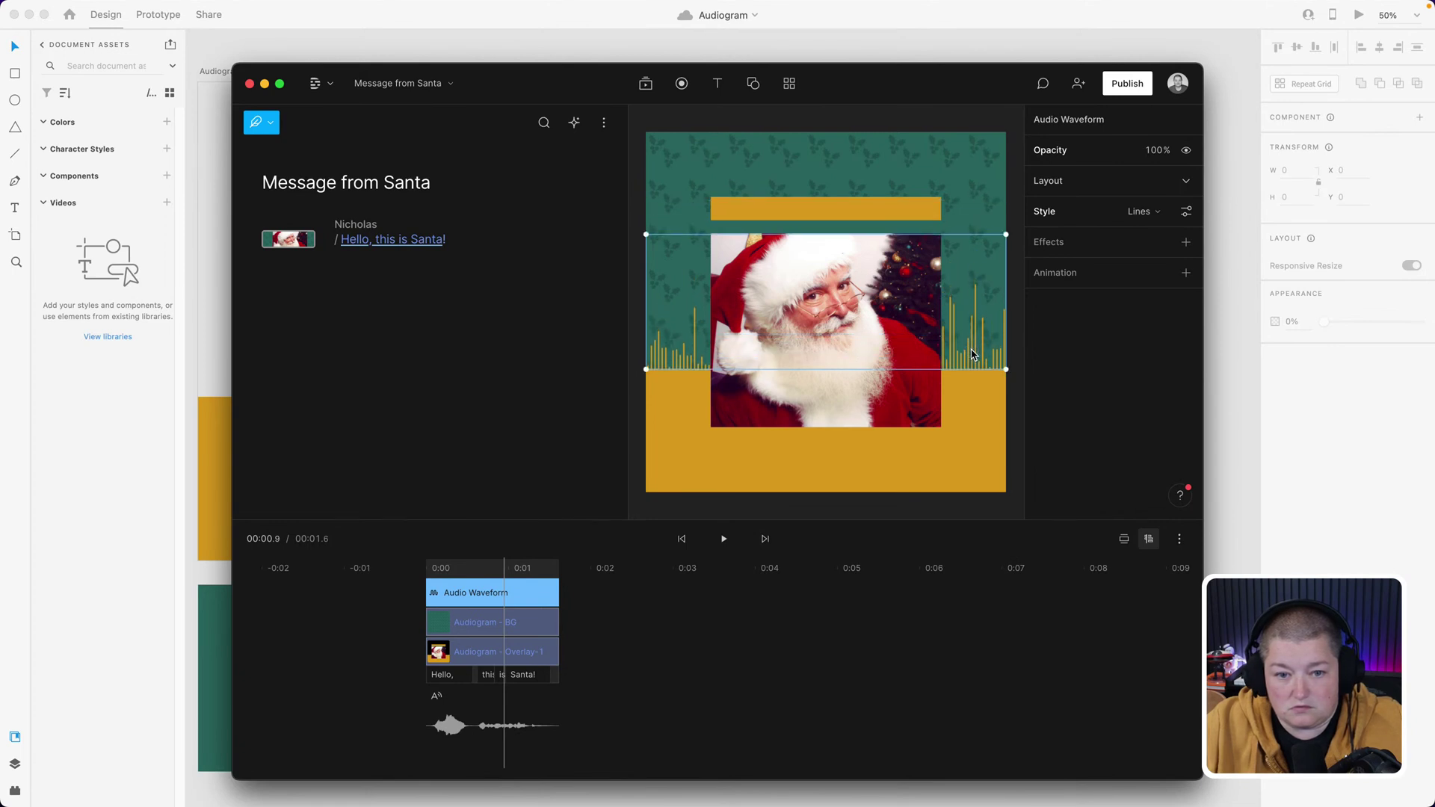
pyautogui.click(1014, 412)
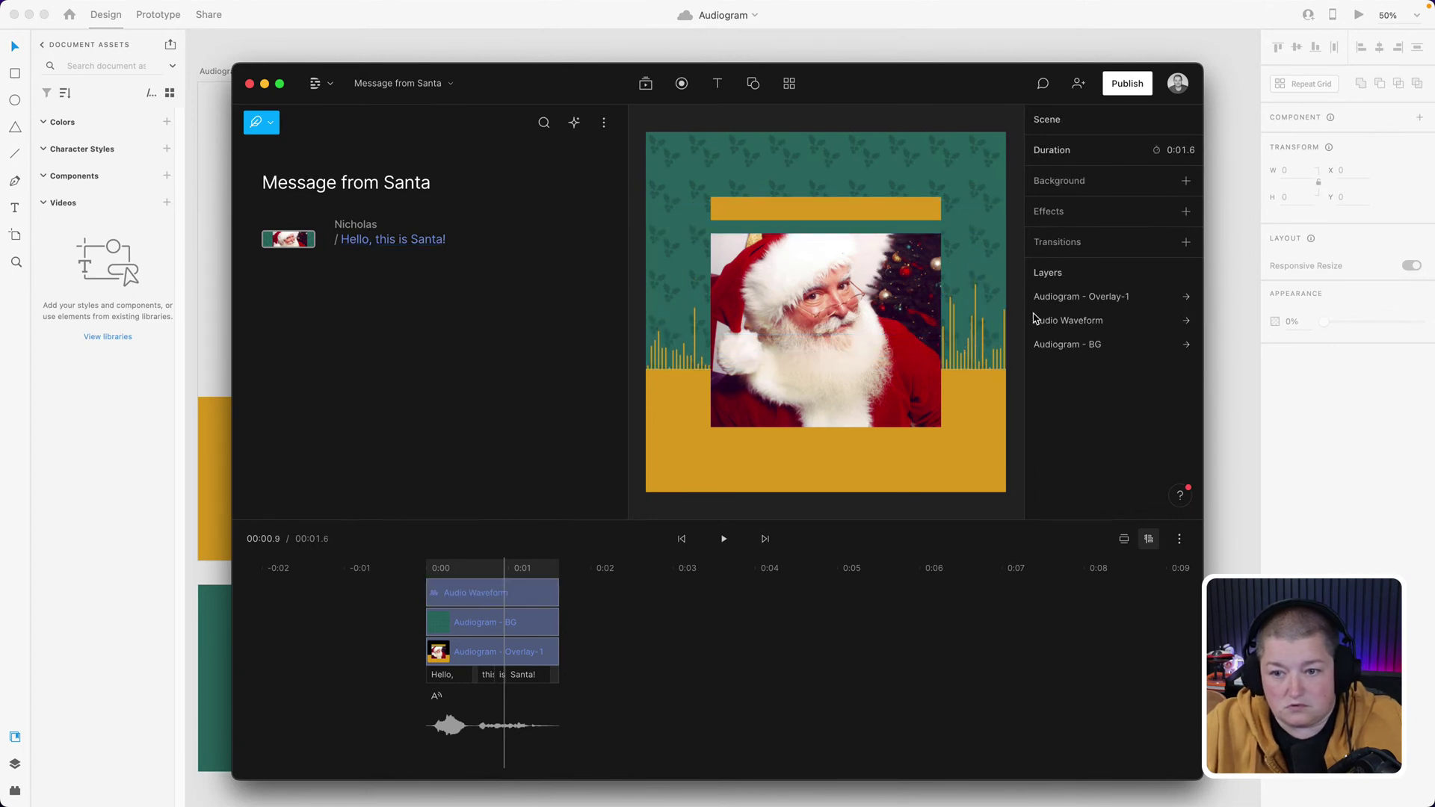
pyautogui.click(723, 540)
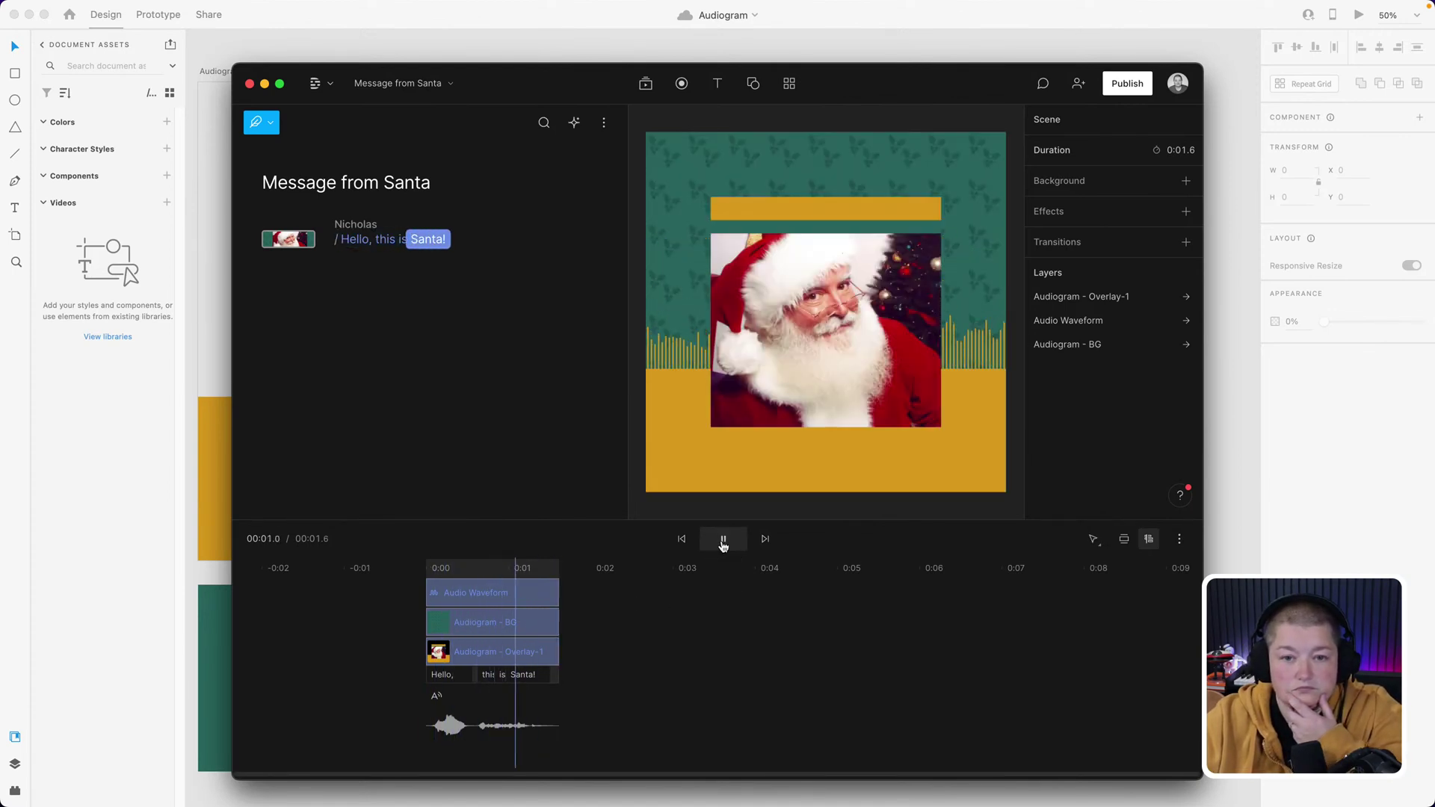
pyautogui.click(724, 540)
pyautogui.click(685, 362)
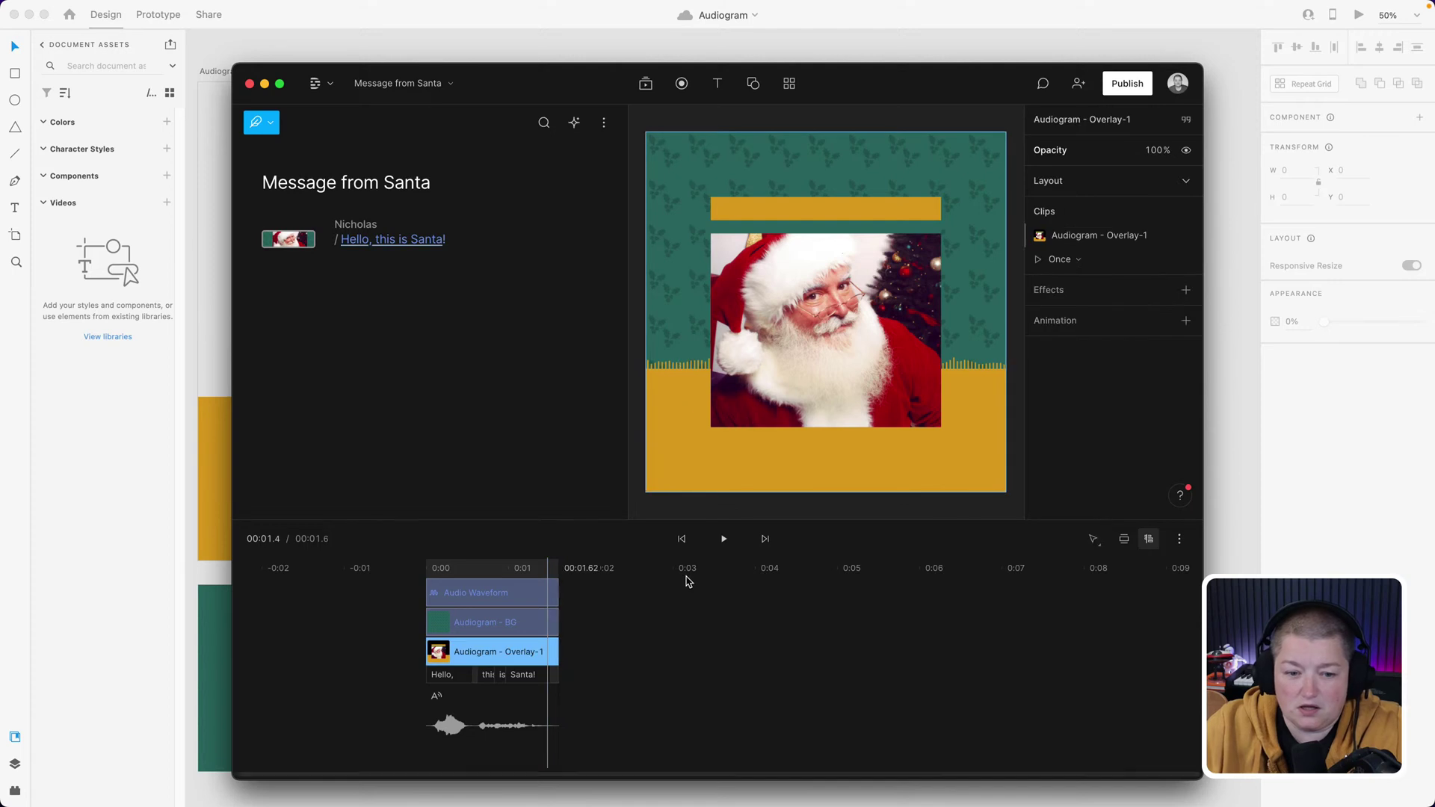
# - Reduce the waveform frame's height further from above, keeping its base on the gold band, and play the scene
pyautogui.click(459, 593)
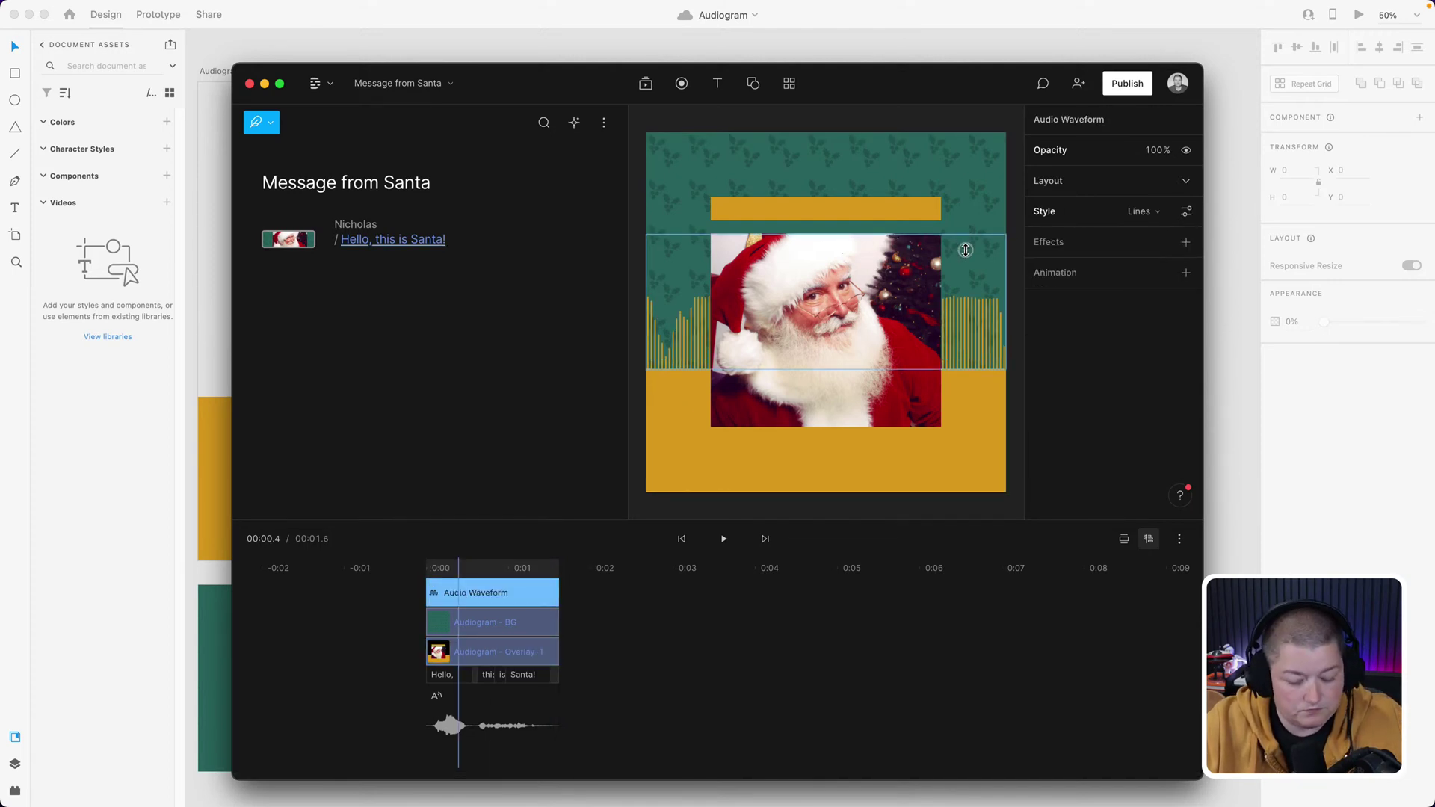
pyautogui.moveTo(965, 235); pyautogui.dragTo(964, 278)
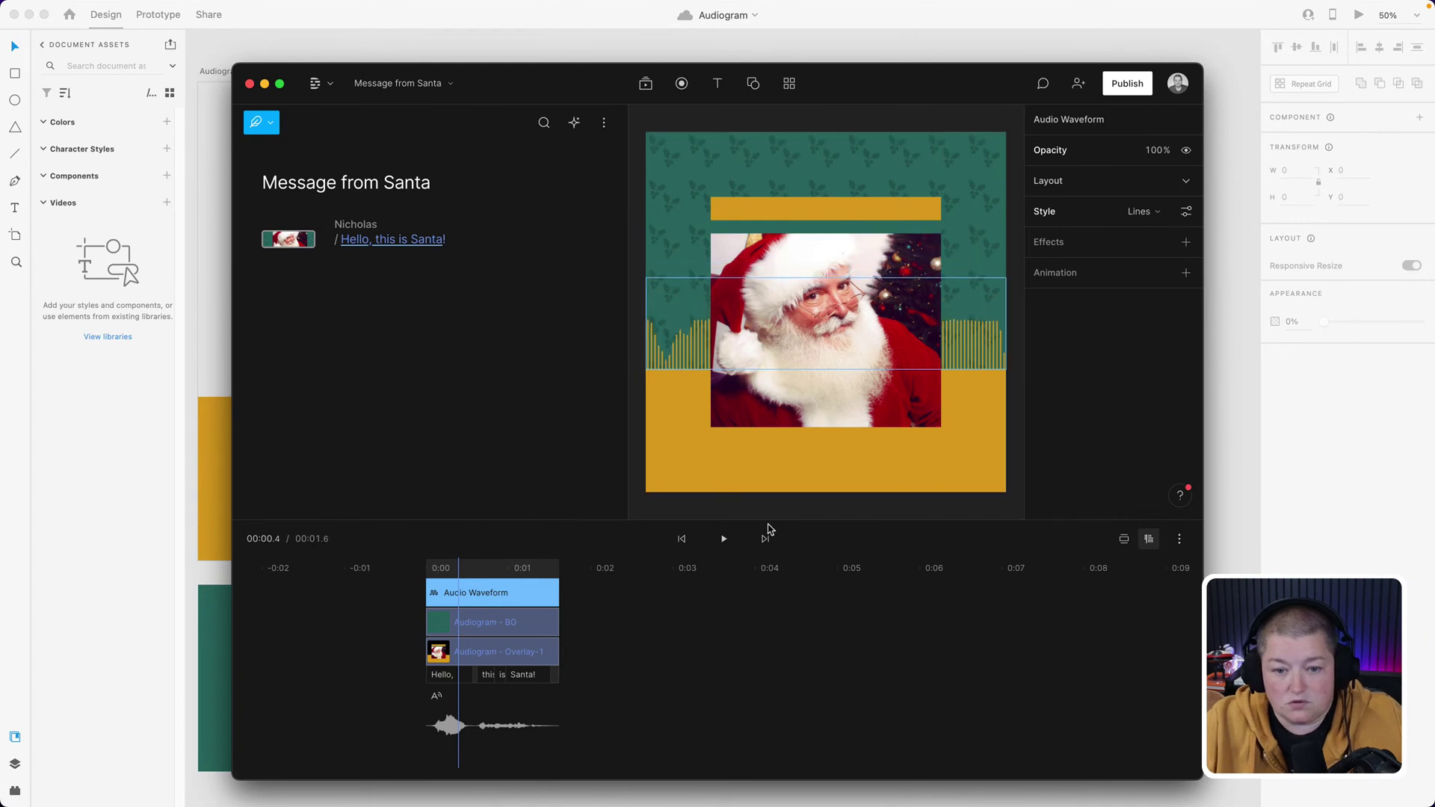
pyautogui.click(724, 544)
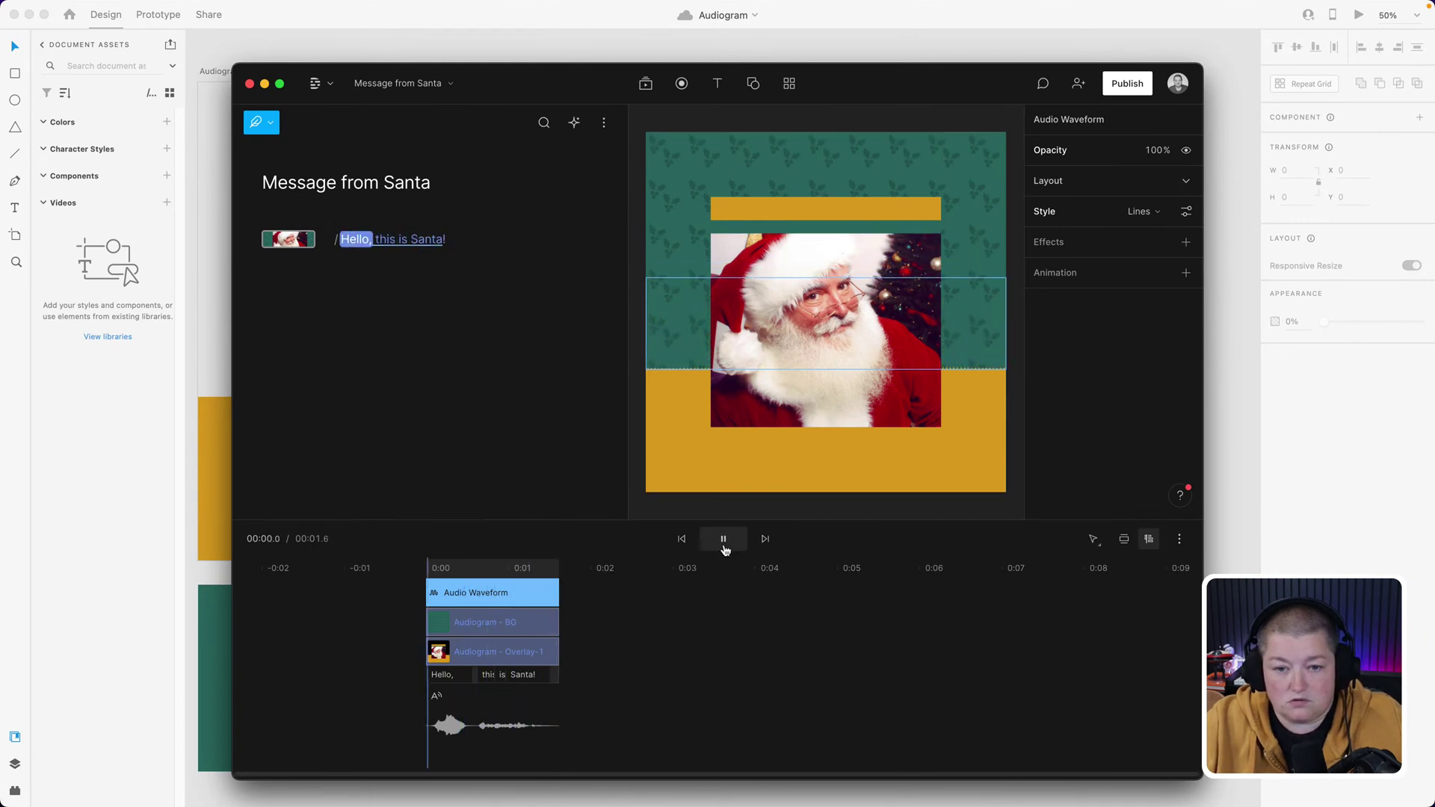
pyautogui.click(724, 544)
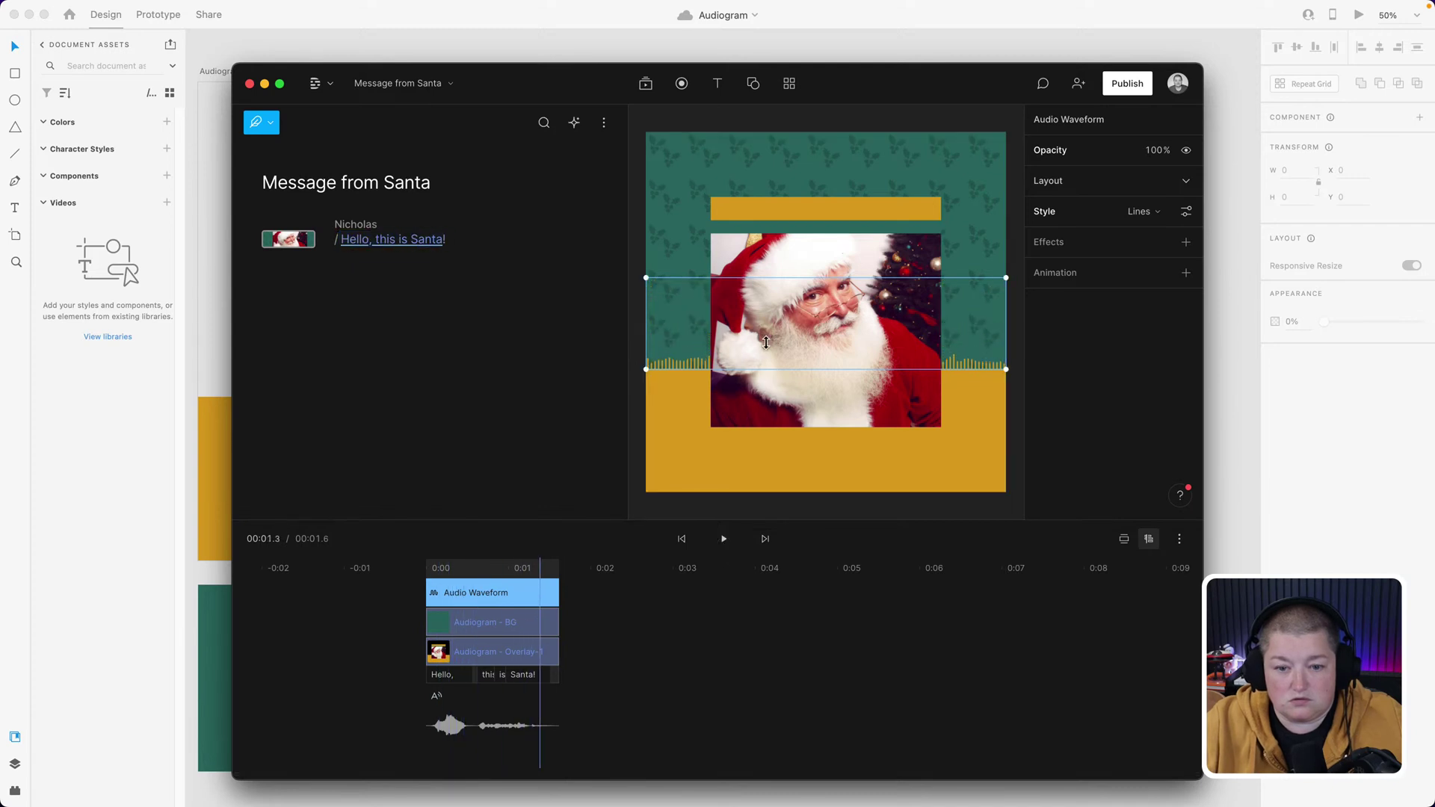
# - Lower the waveform's magnitude to 16 and replay the scene to check its movement
pyautogui.click(1186, 211)
pyautogui.moveTo(1191, 352); pyautogui.dragTo(1183, 350)
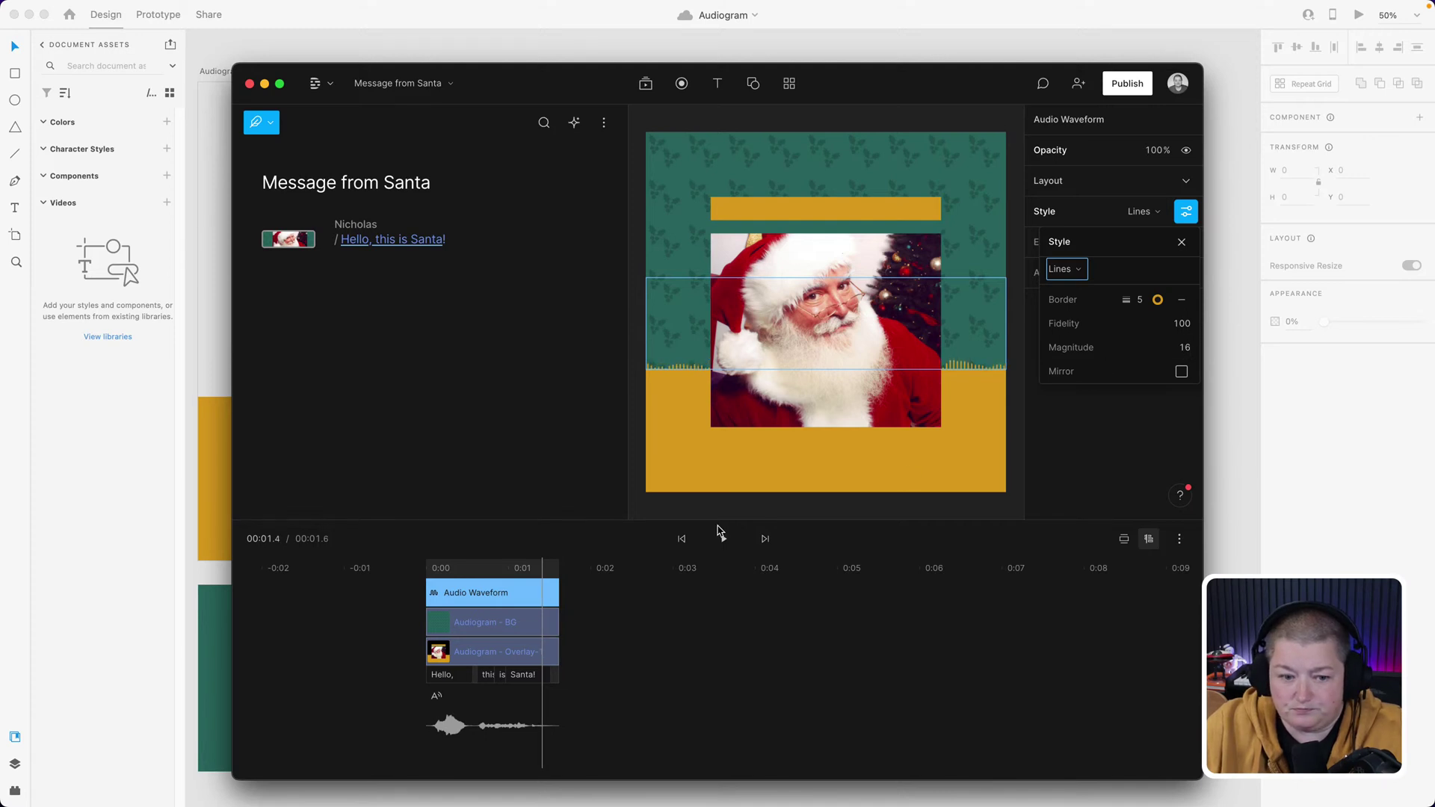
pyautogui.click(587, 463)
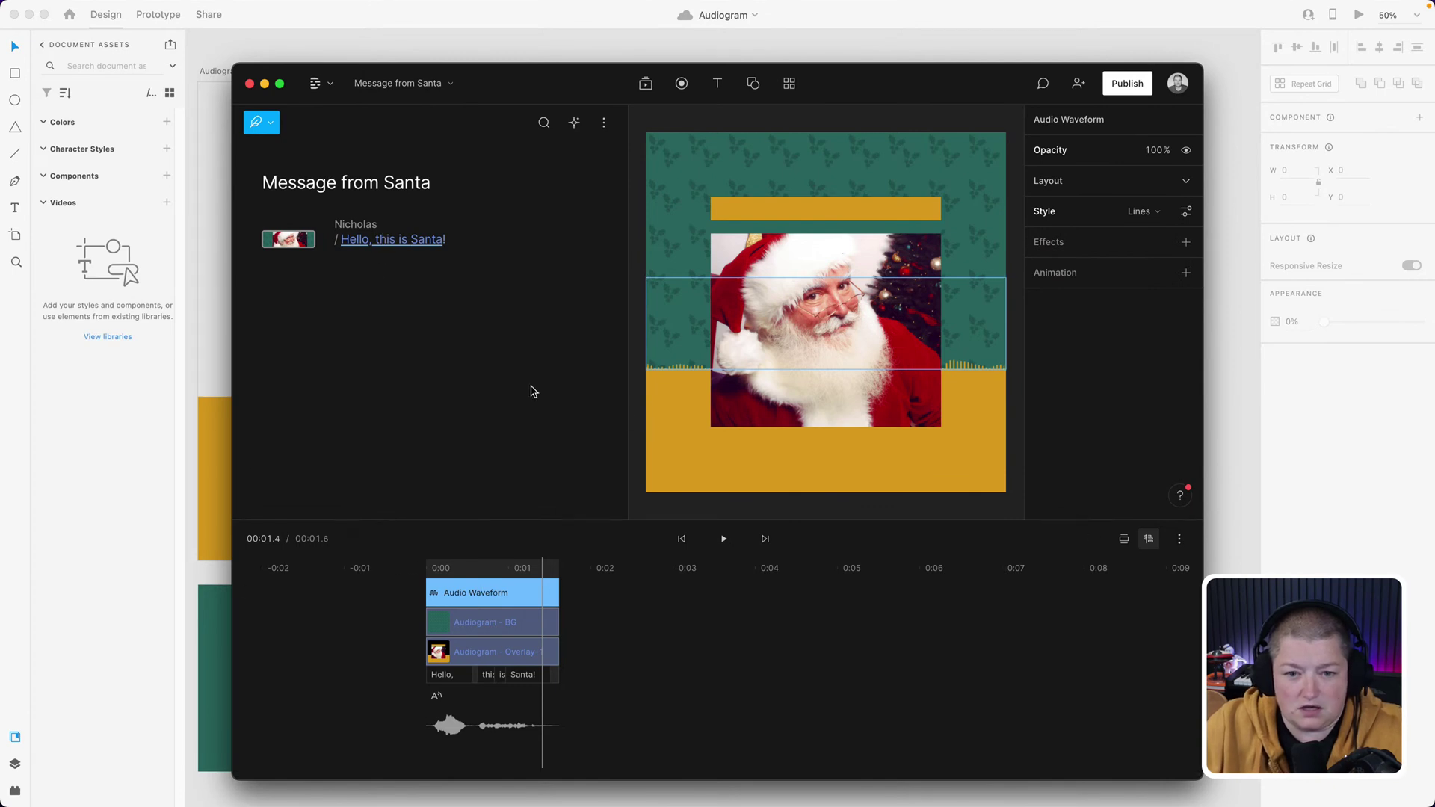
pyautogui.click(724, 544)
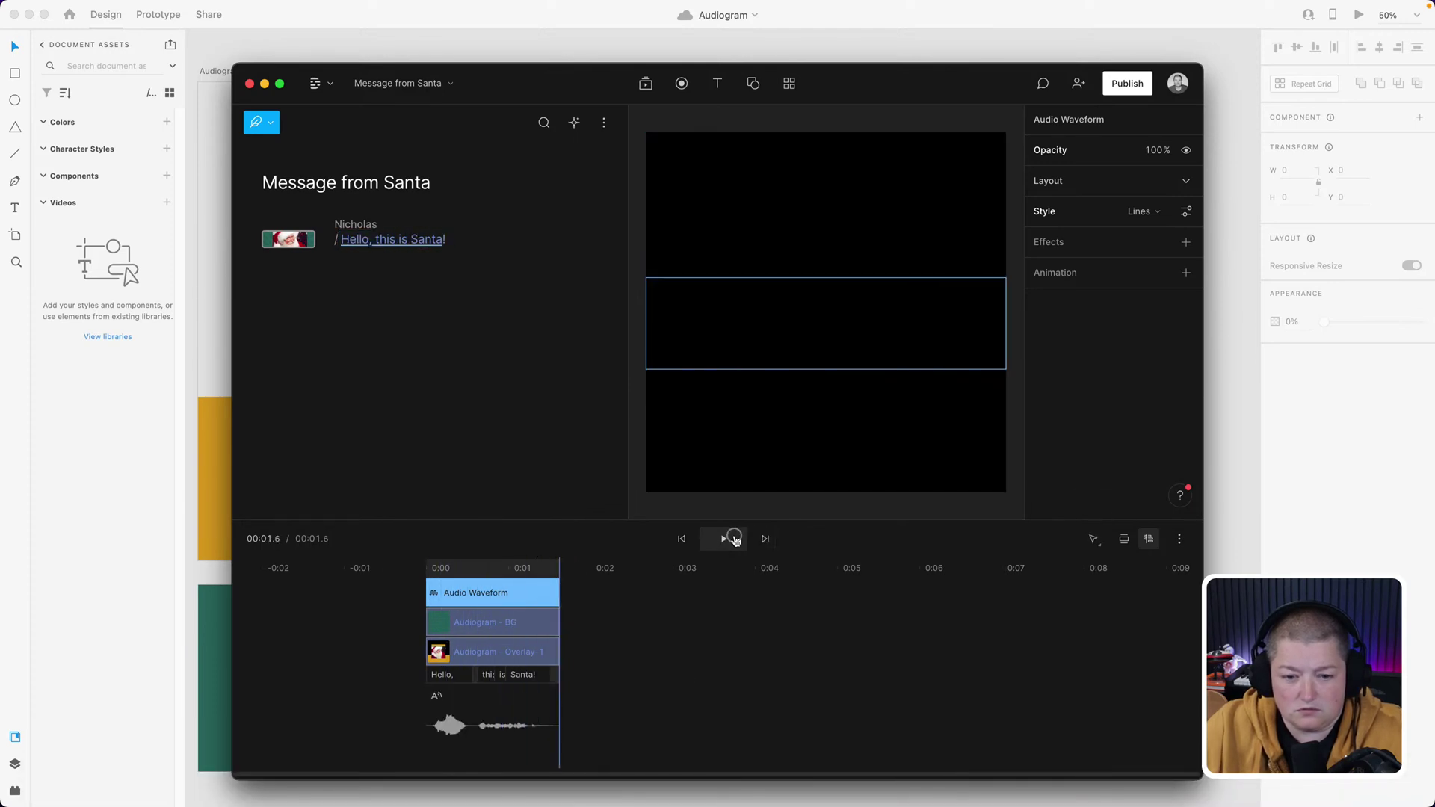
pyautogui.click(735, 541)
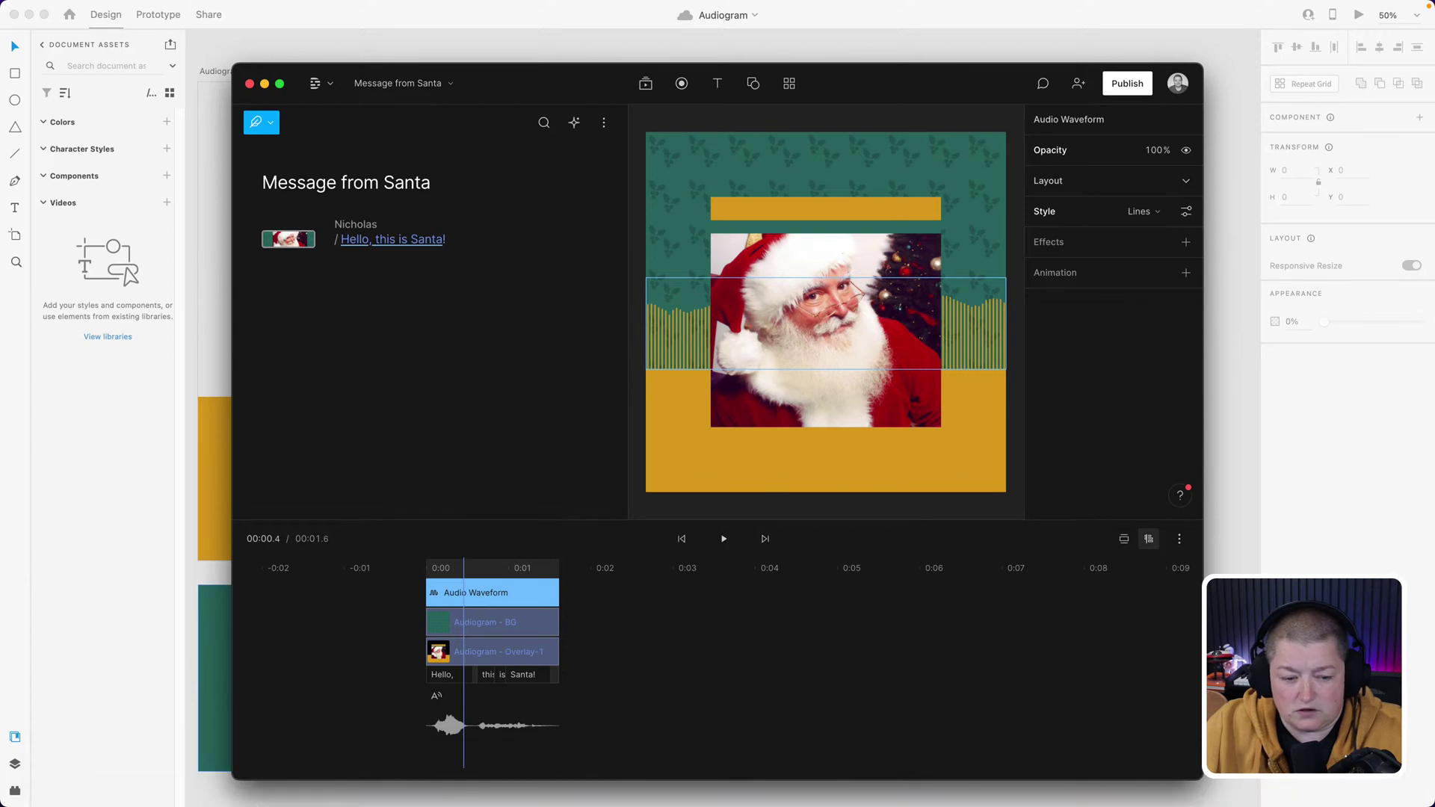
# - Switch to Chrome and look through the image results for "message from santa" for a letter to use as script text
pyautogui.moveTo(213, 799)
pyautogui.click(159, 774)
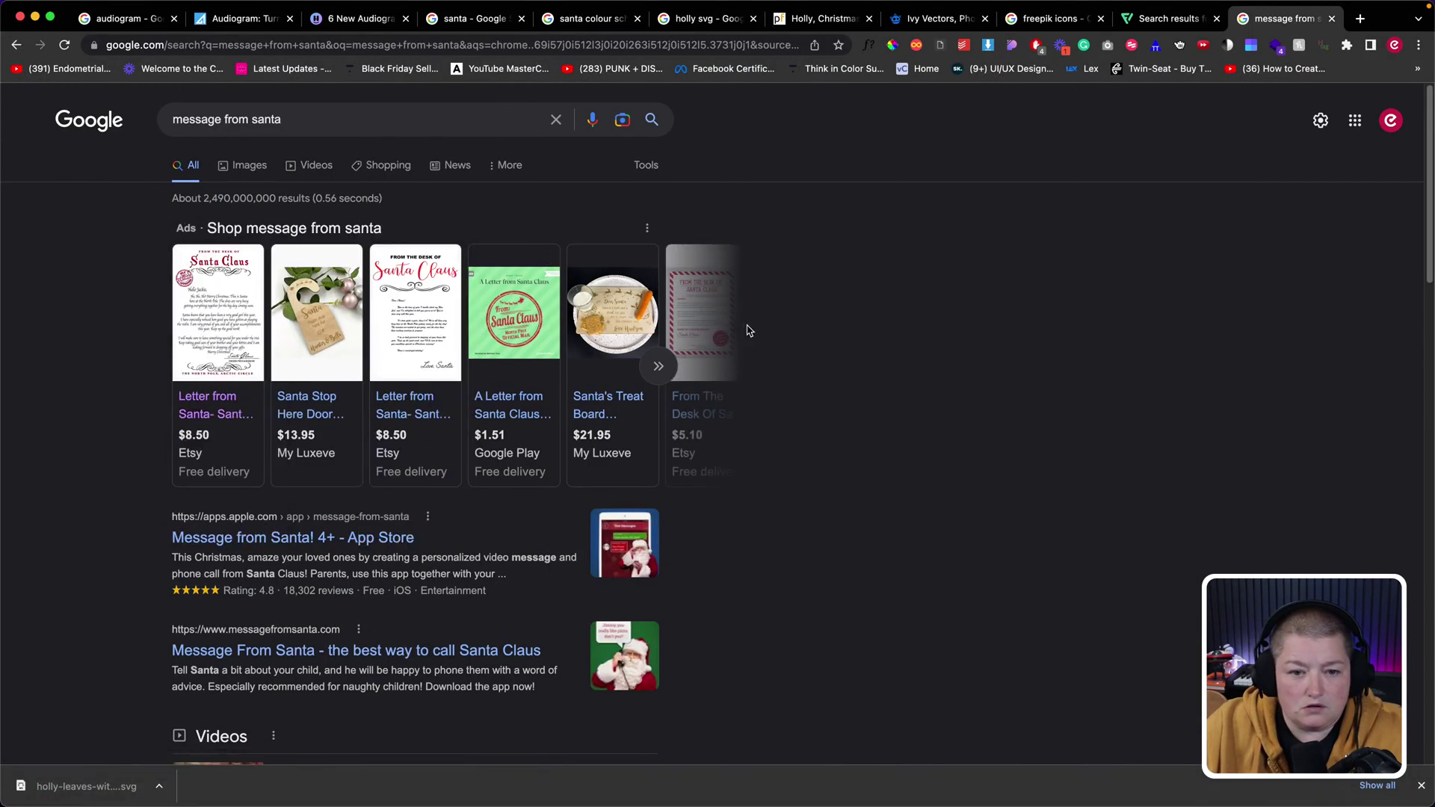
pyautogui.click(251, 166)
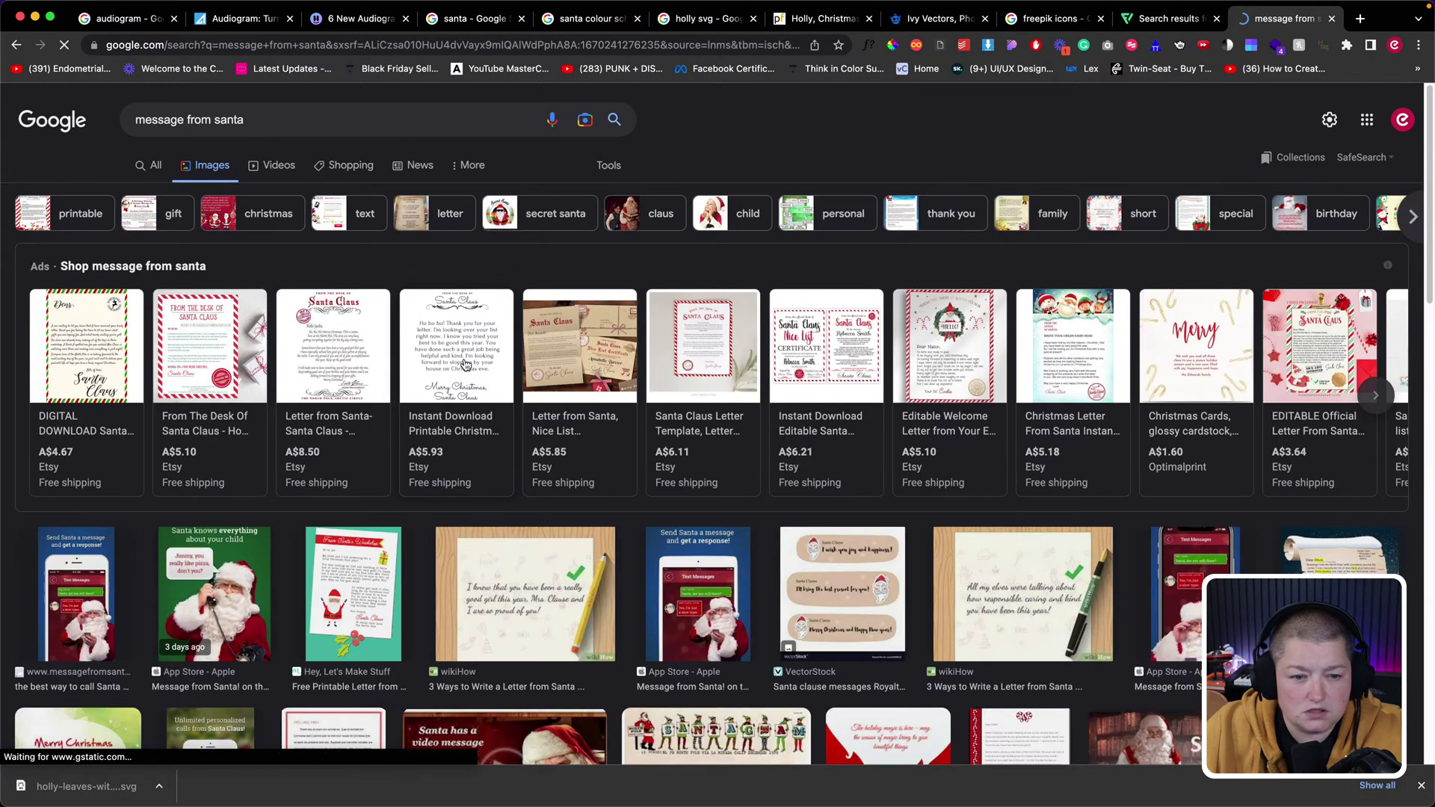
pyautogui.scroll(-7, 465, 364)
pyautogui.scroll(-8, 465, 365)
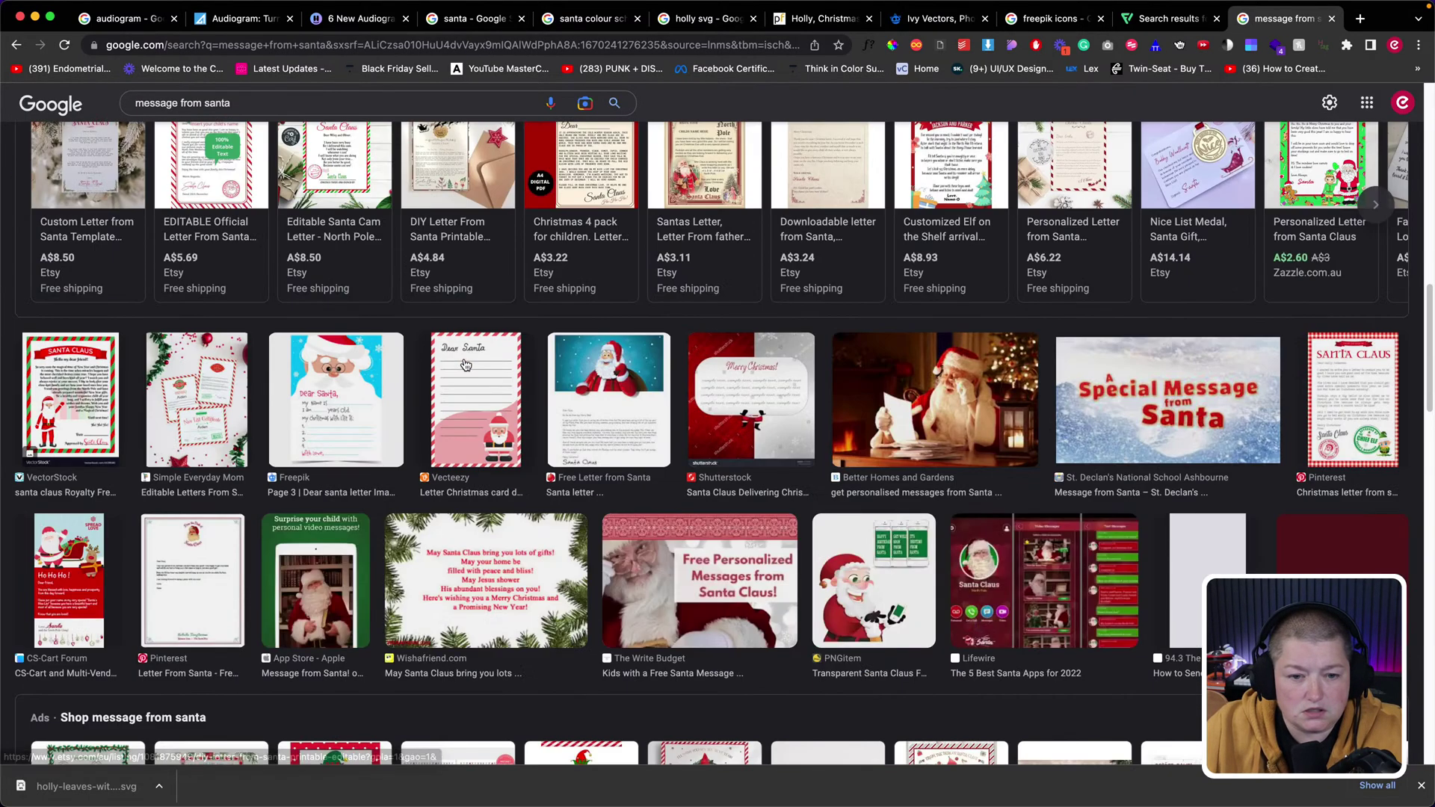
pyautogui.scroll(3, 465, 365)
pyautogui.scroll(-4, 465, 365)
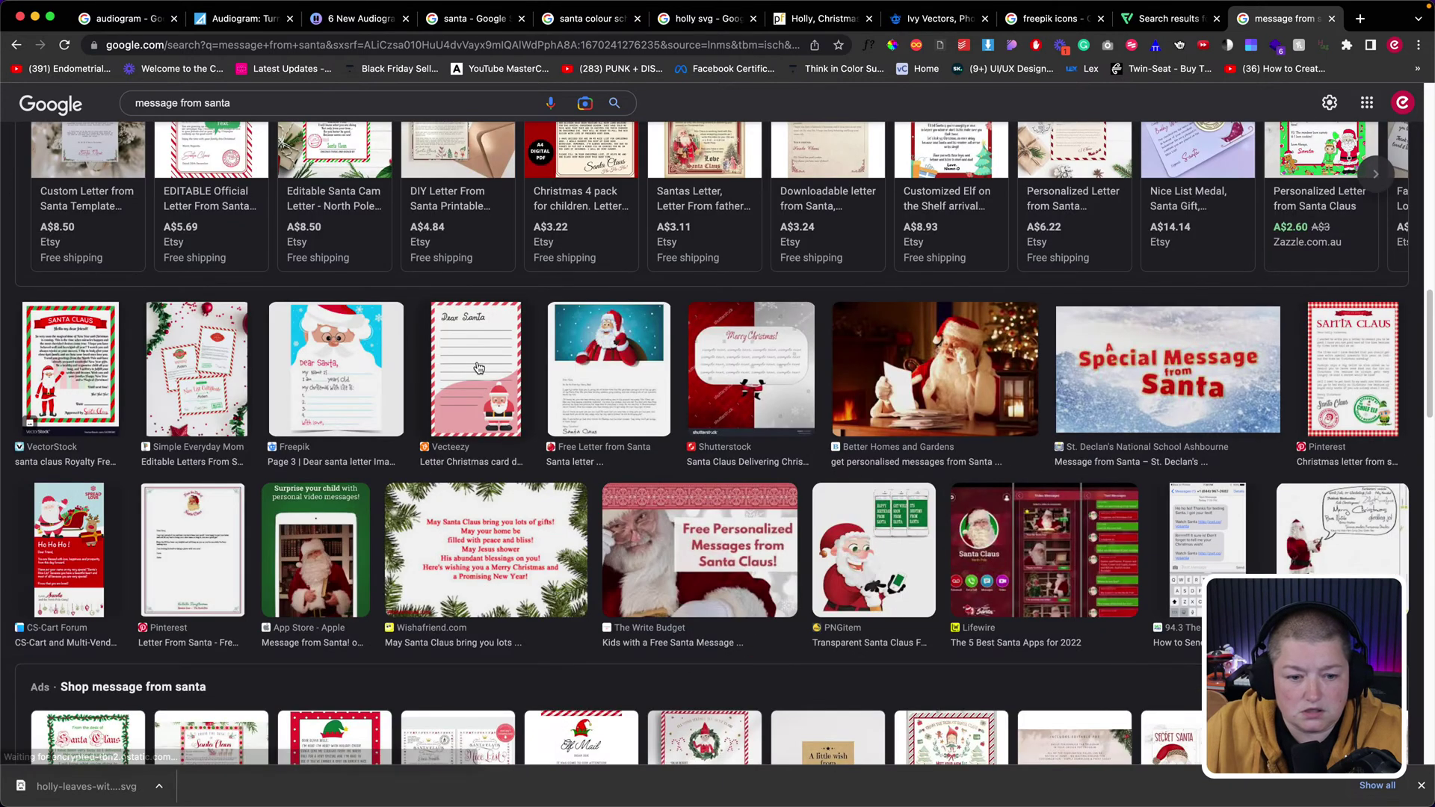
pyautogui.scroll(-2, 475, 366)
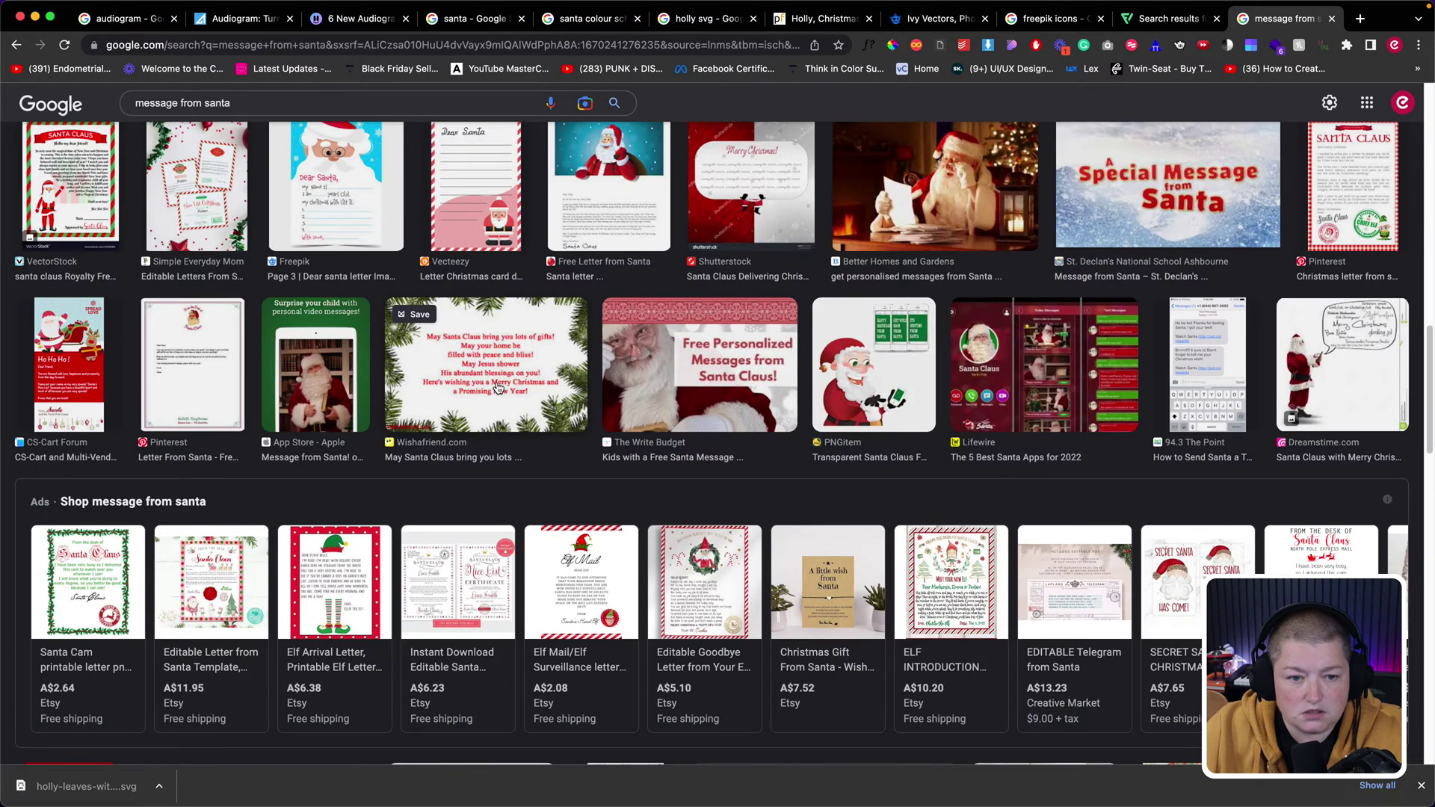
pyautogui.scroll(-6, 551, 444)
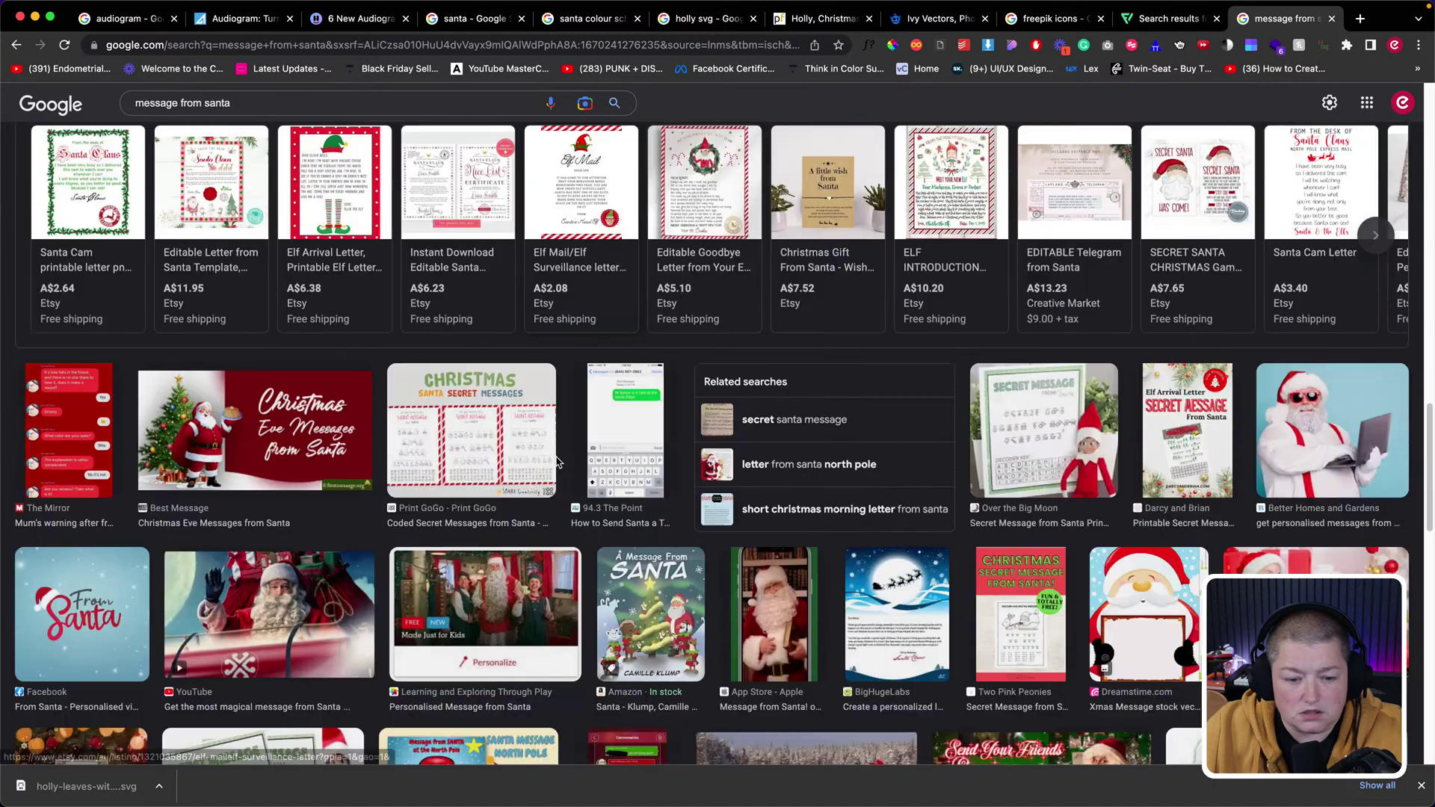
pyautogui.scroll(-10, 712, 459)
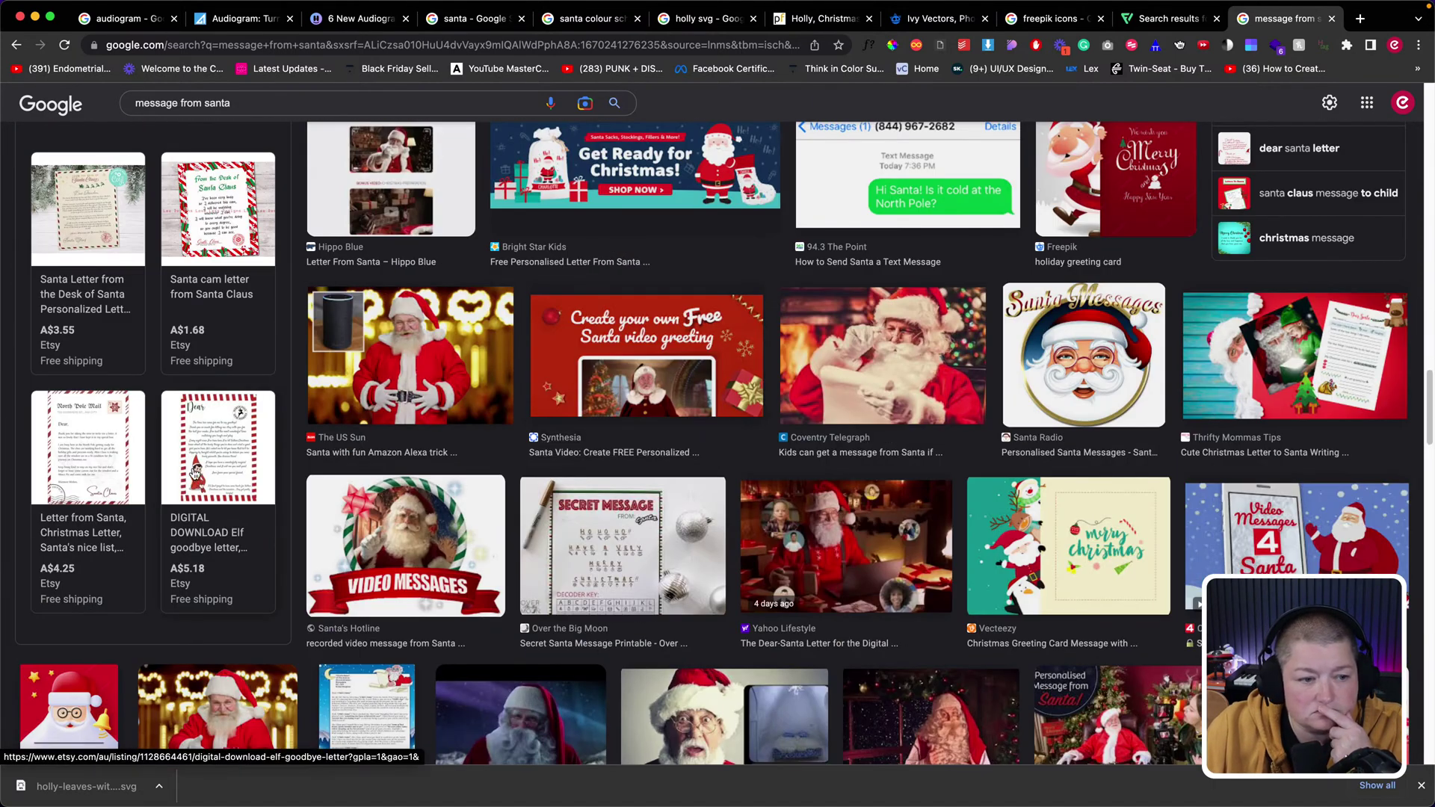
pyautogui.scroll(-5, 638, 521)
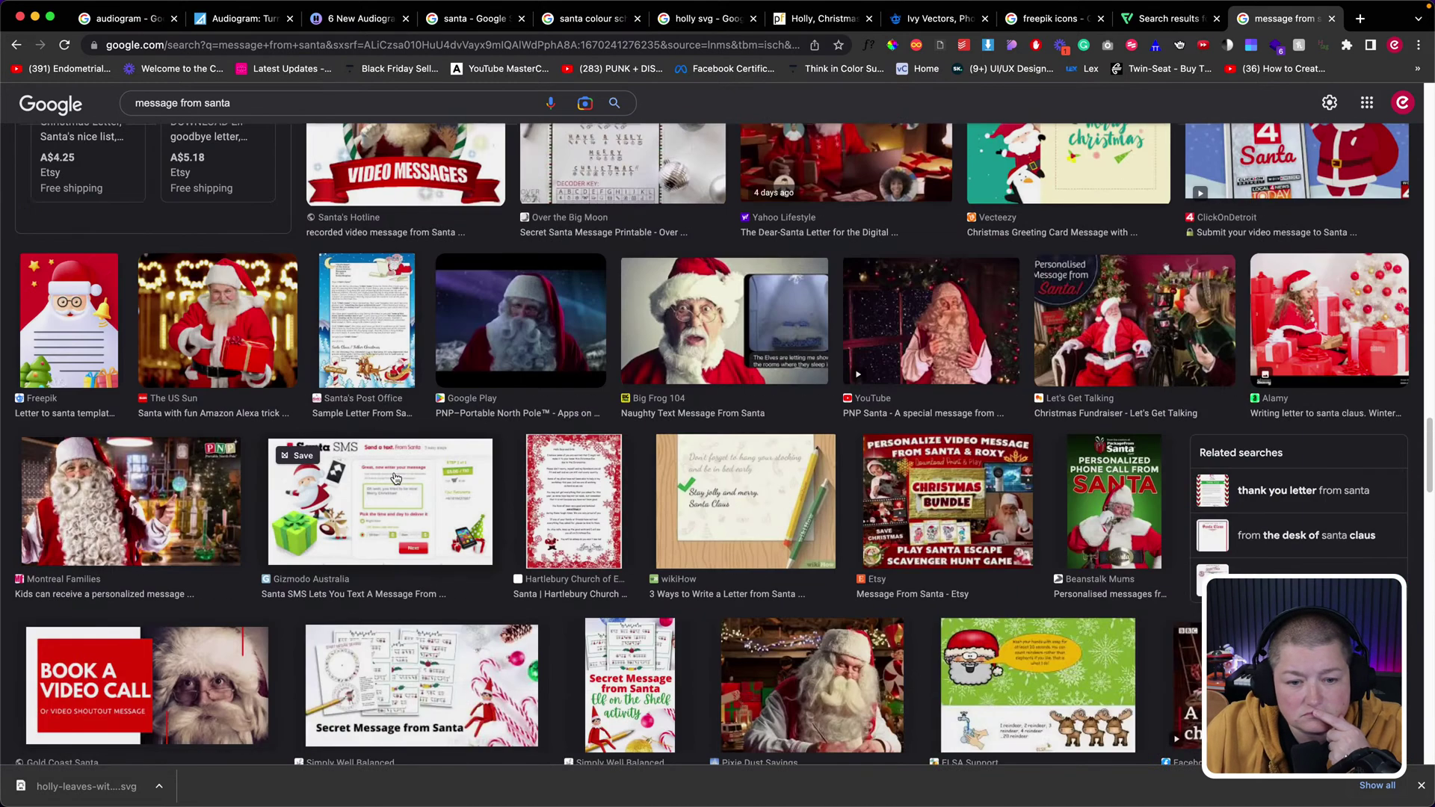
# - Preview the red snowflake-bordered Santa letter from Hartlebury Primary School, try to select its text, and bring up the image's available actions
pyautogui.click(573, 516)
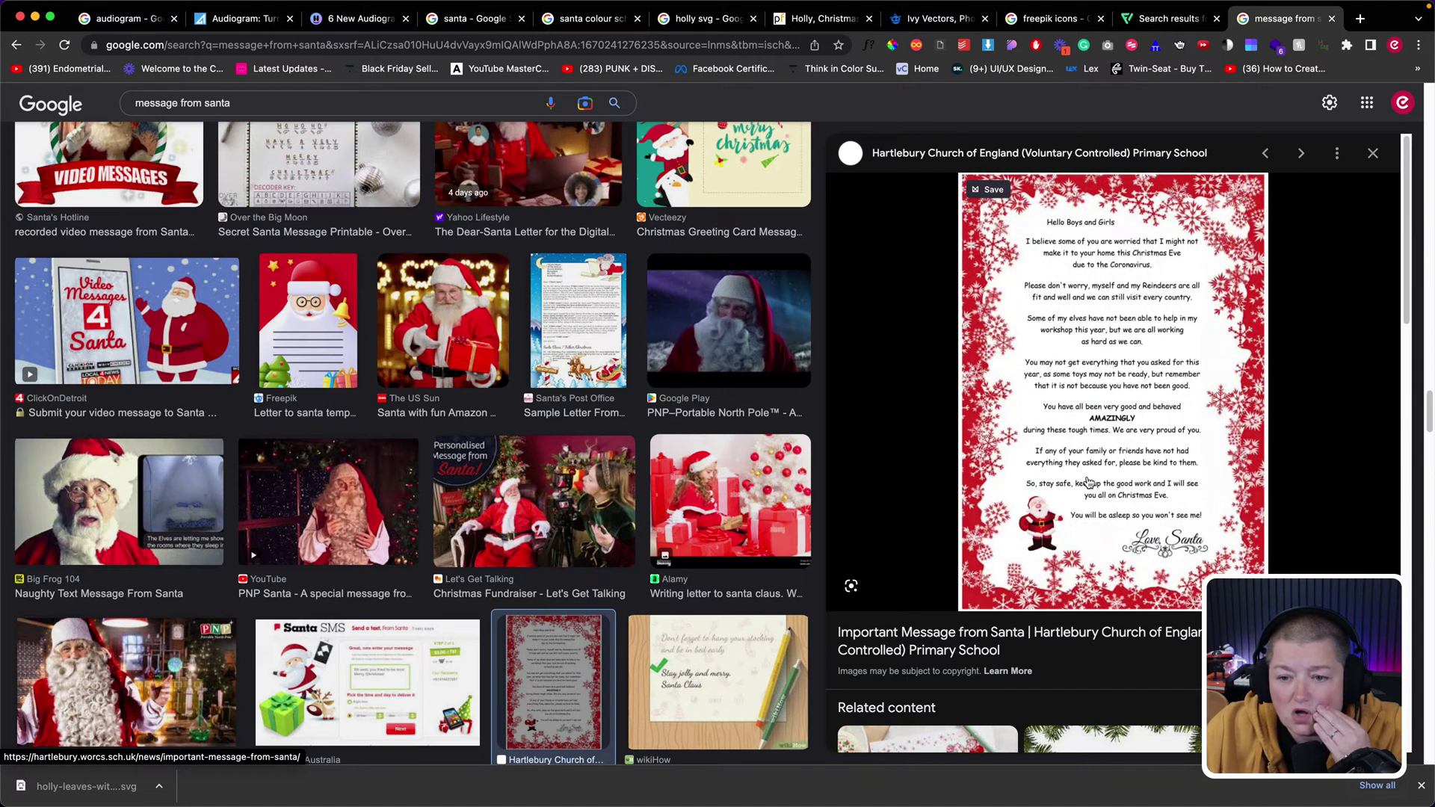
pyautogui.moveTo(1090, 415); pyautogui.dragTo(1074, 407)
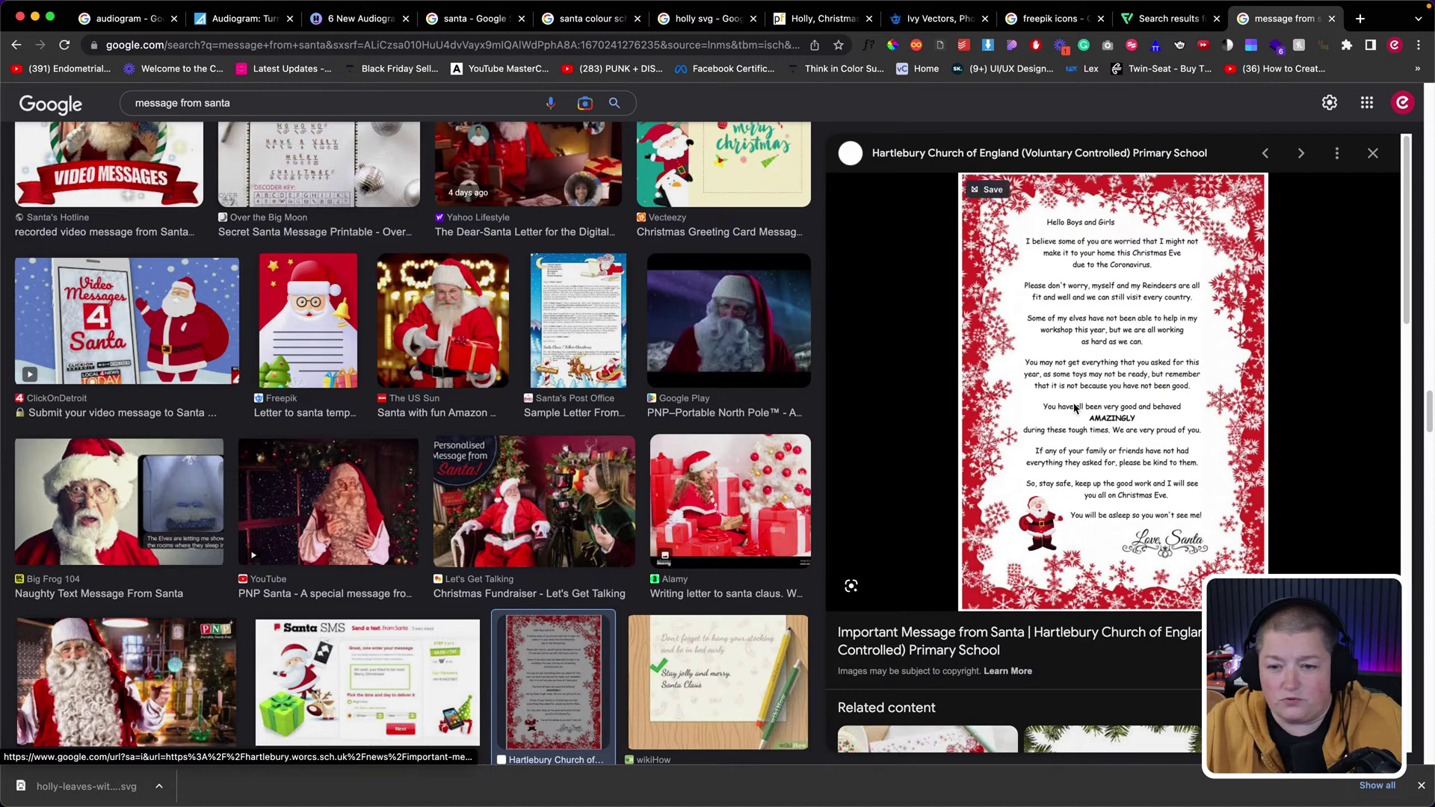
pyautogui.rightClick(1072, 478)
pyautogui.click(1081, 344)
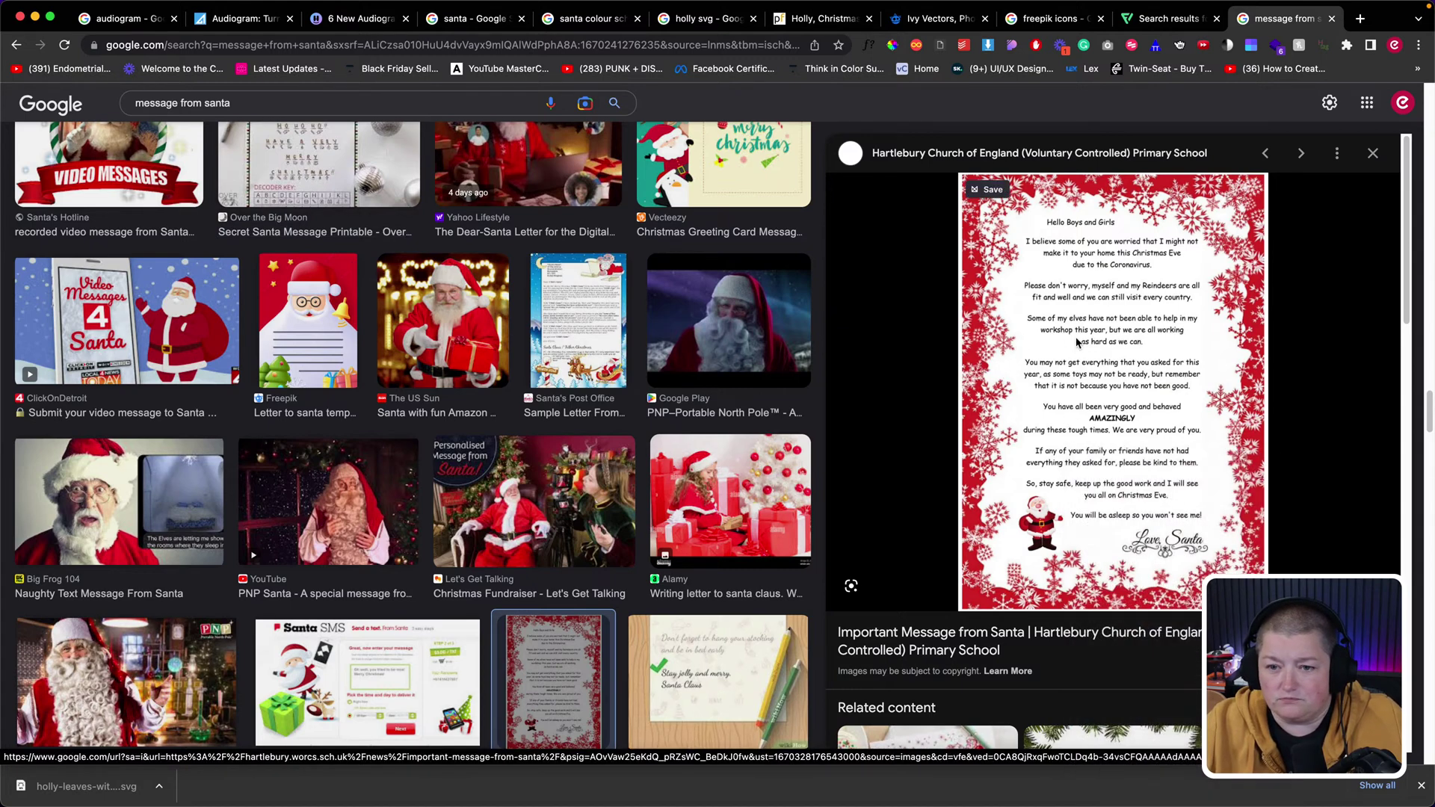
pyautogui.rightClick(1095, 465)
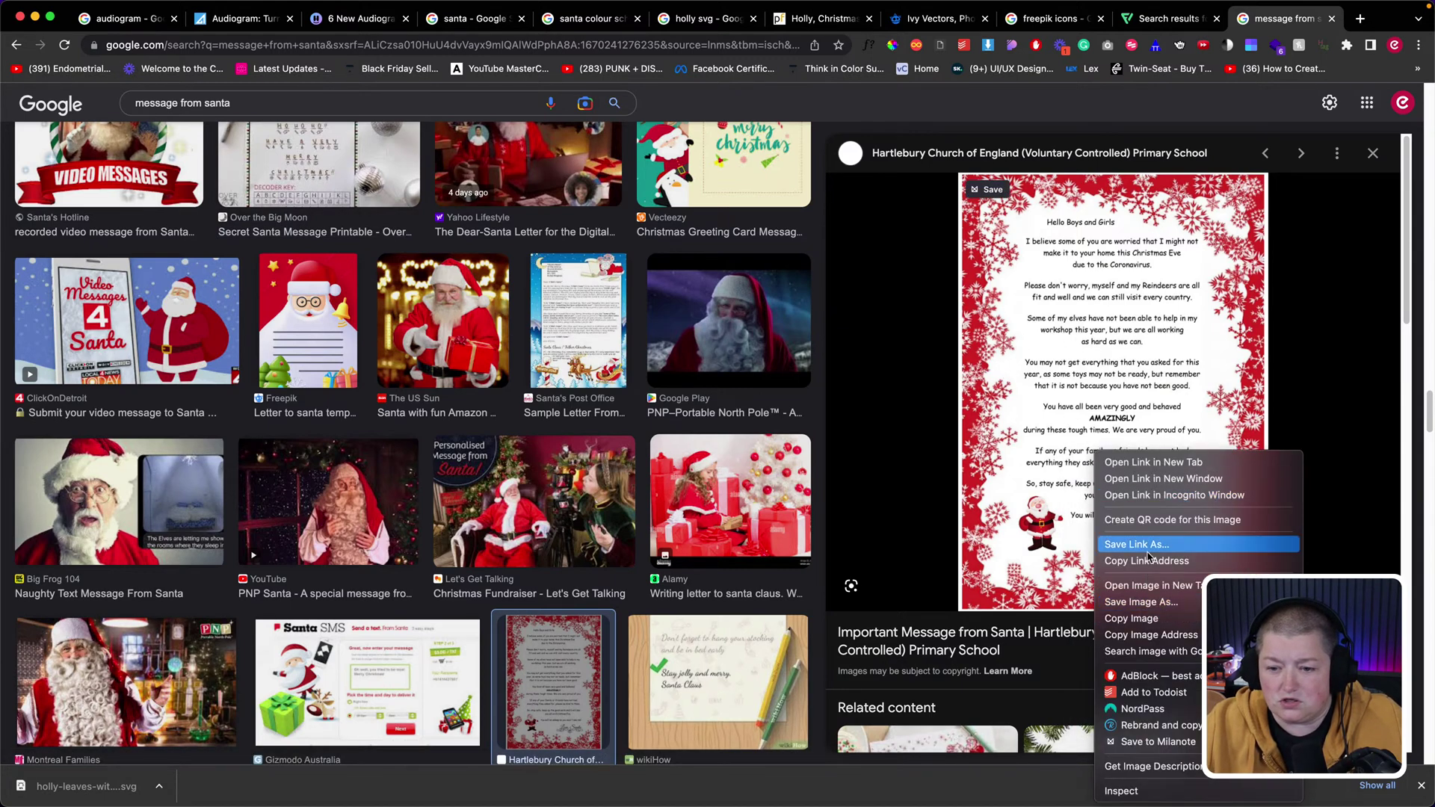
# - Open the source page of the Santa letter image and copy its full text, from "Hello Boys and Girls" to "Love Santa"
pyautogui.click(1038, 307)
pyautogui.click(1039, 306)
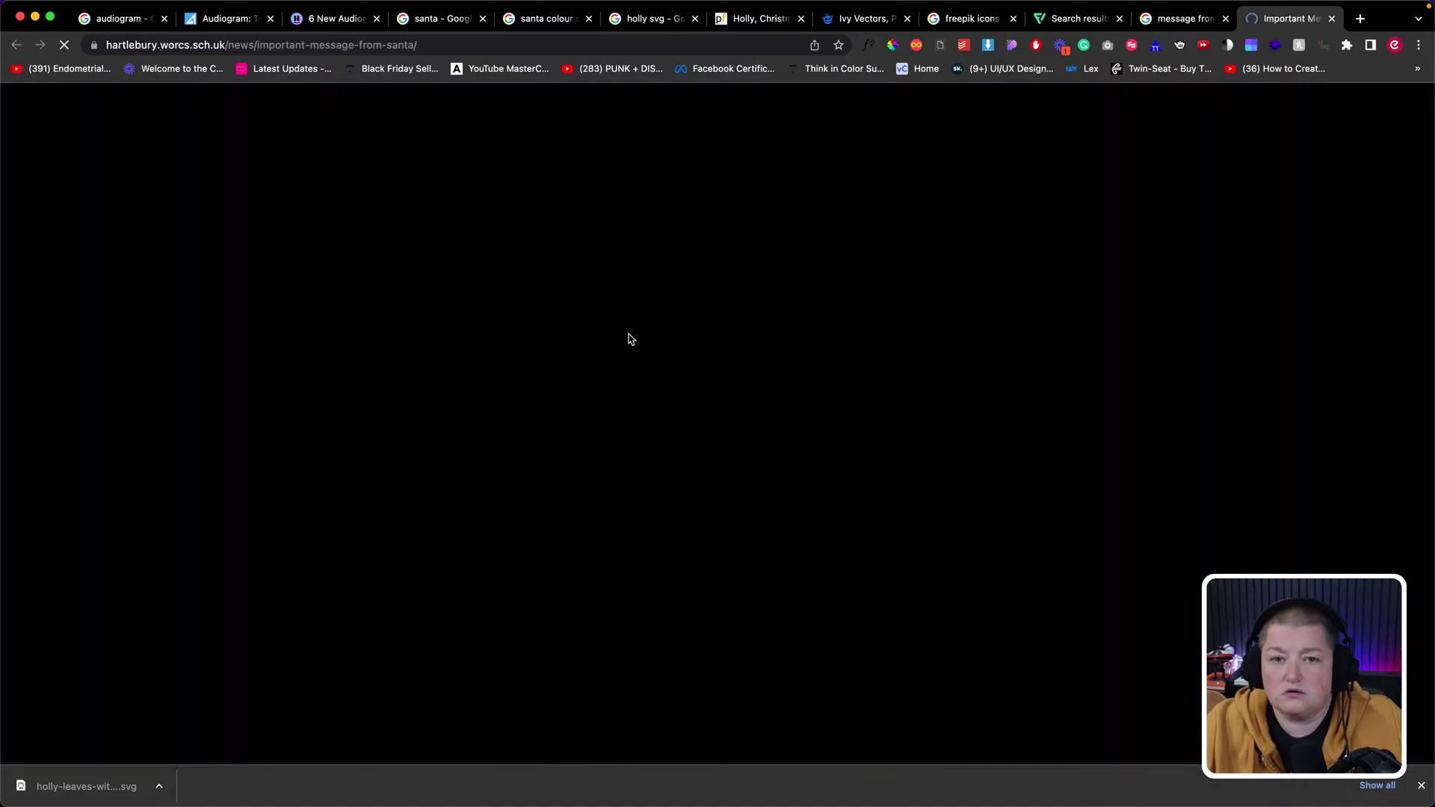
pyautogui.scroll(-3, 657, 397)
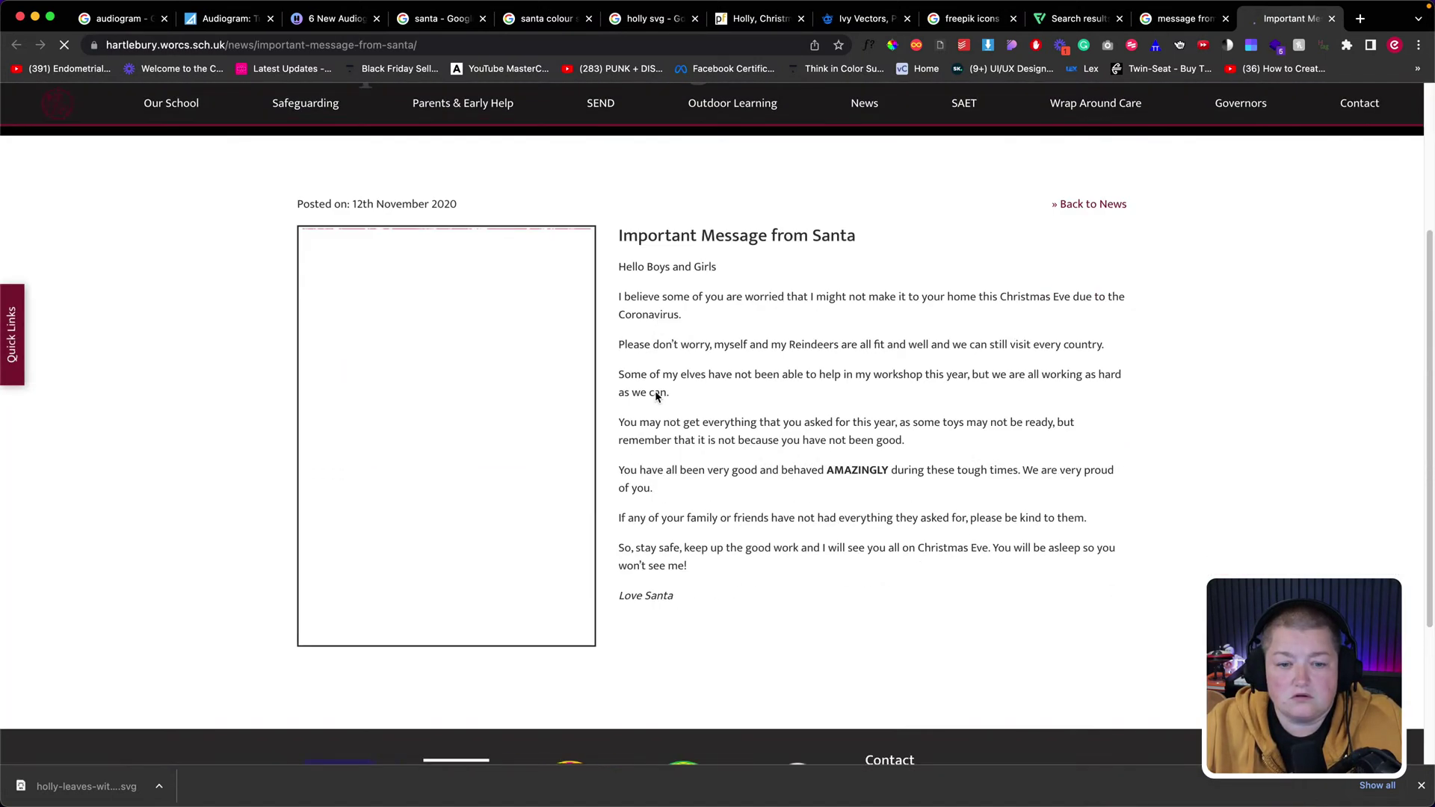
pyautogui.moveTo(620, 274); pyautogui.dragTo(792, 607)
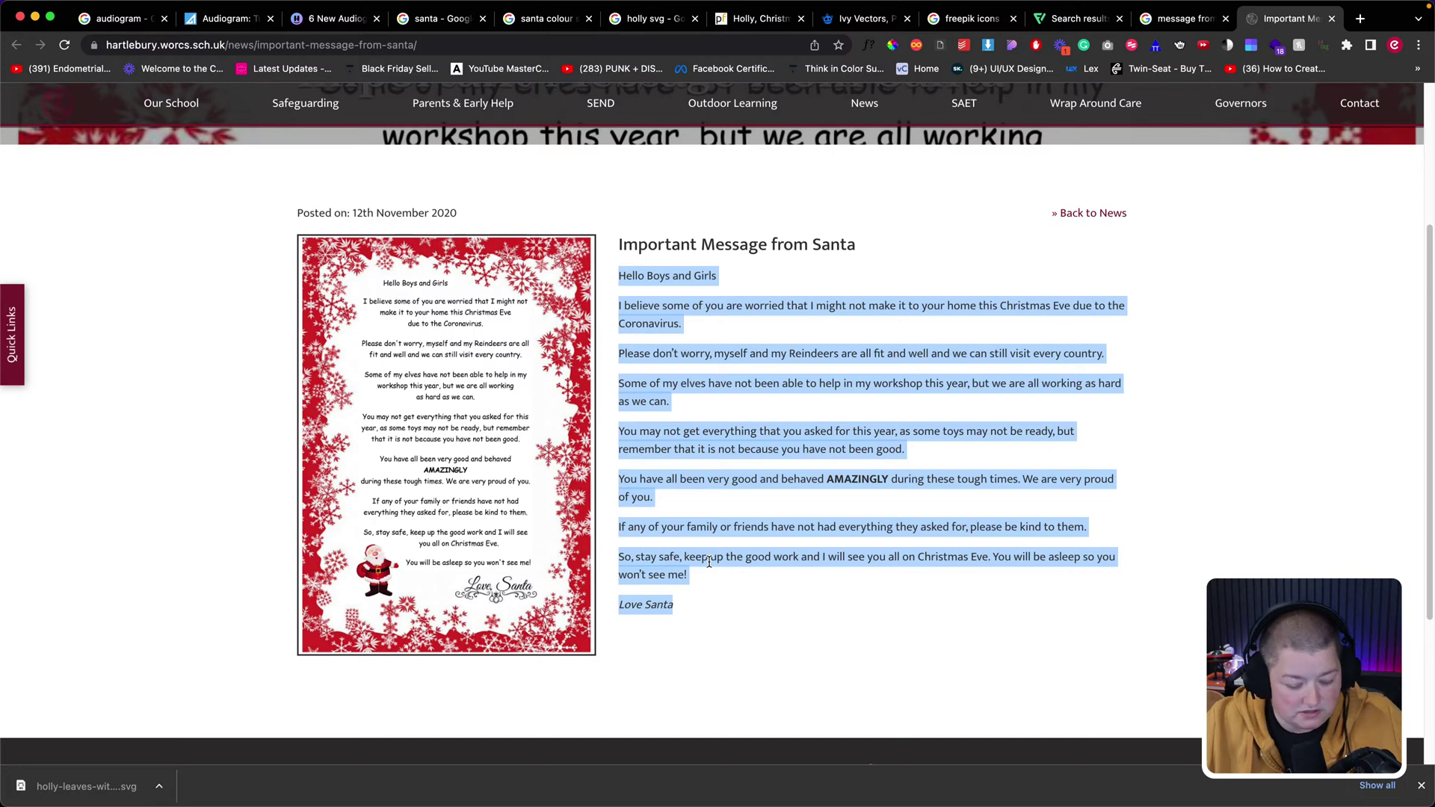
pyautogui.click(710, 562)
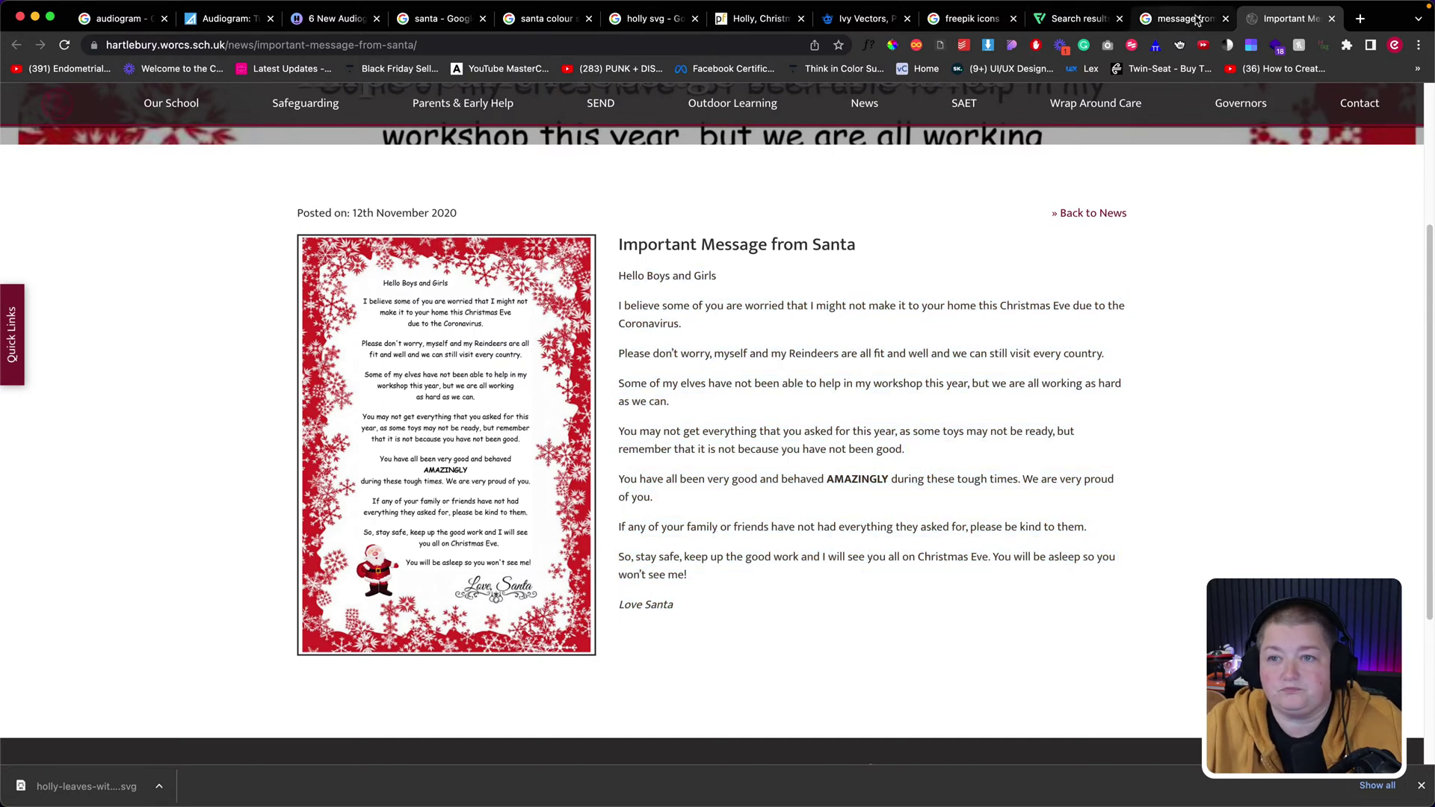
pyautogui.click(1333, 18)
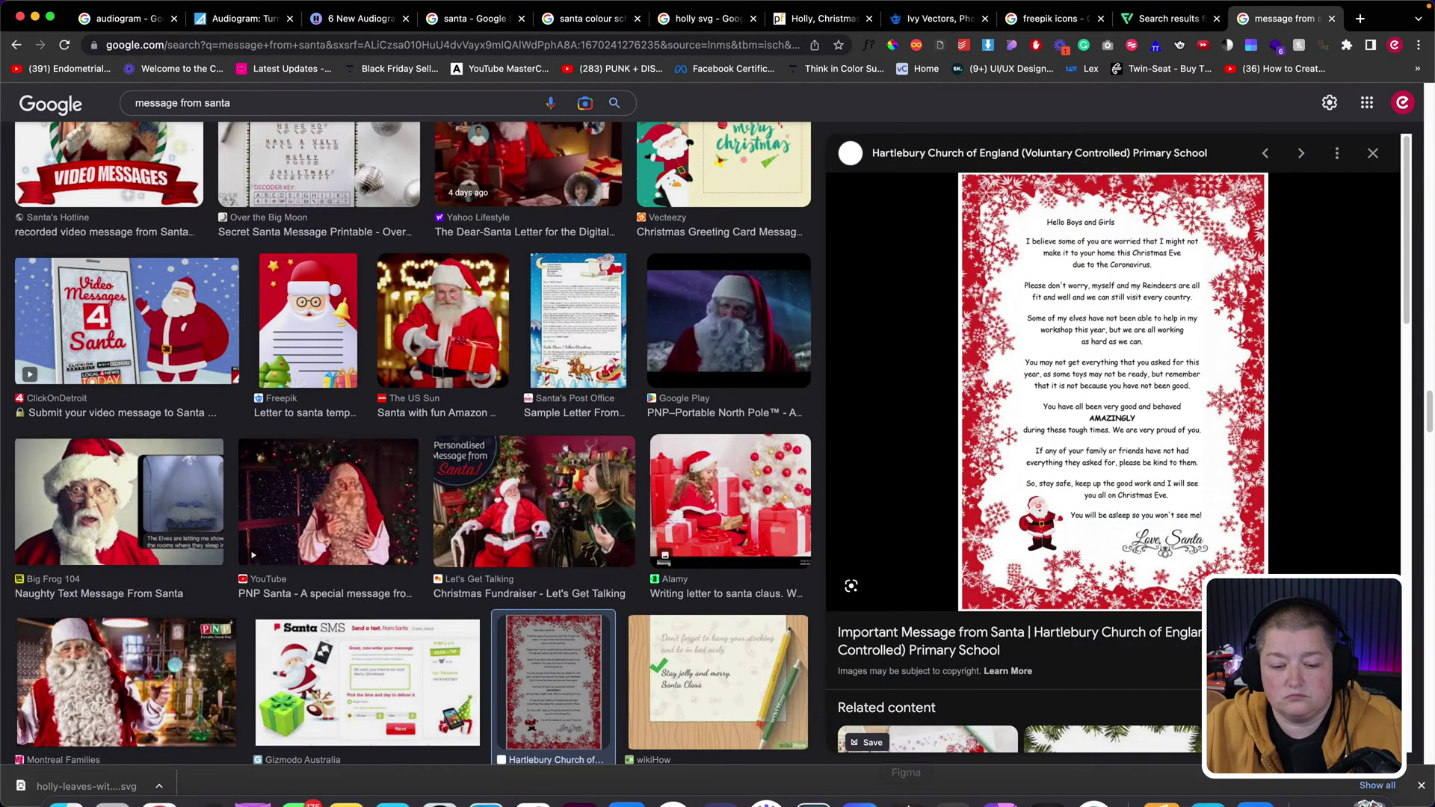
# - Switch to the Message from Santa project in Descript and replace the script line "Hello, this is Santa!" with the copied letter
pyautogui.moveTo(673, 793)
pyautogui.click(580, 775)
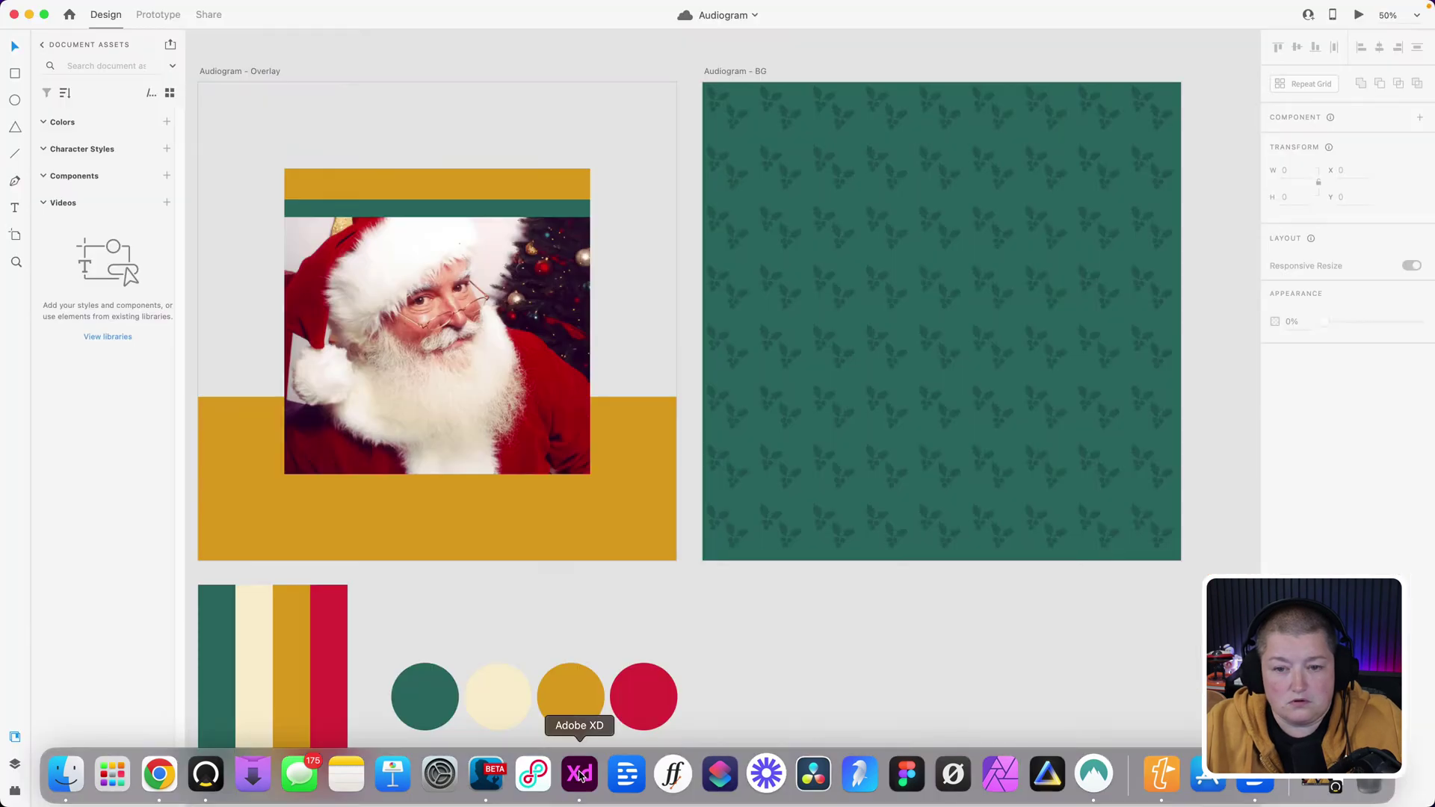
pyautogui.click(1210, 773)
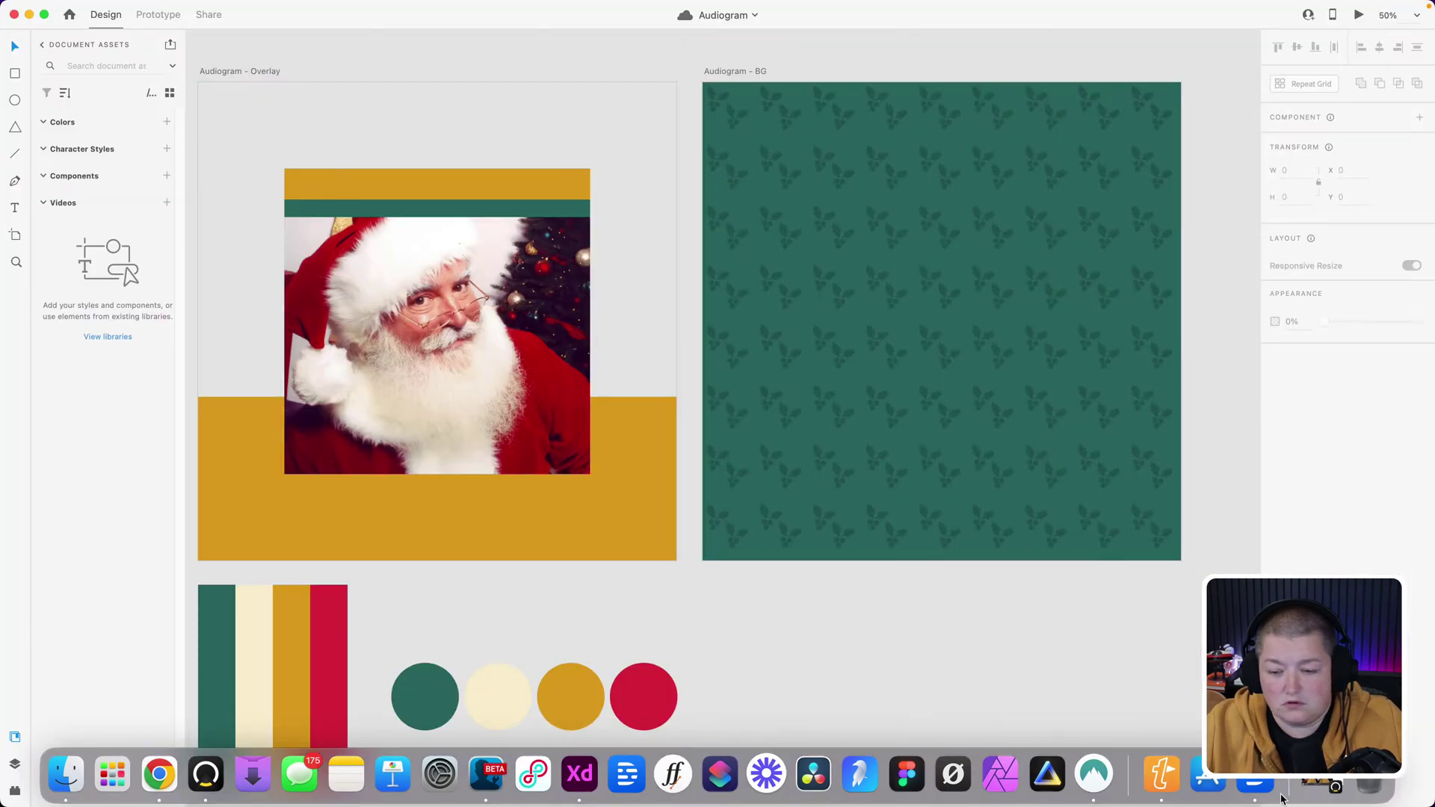
pyautogui.moveTo(523, 245); pyautogui.dragTo(341, 239)
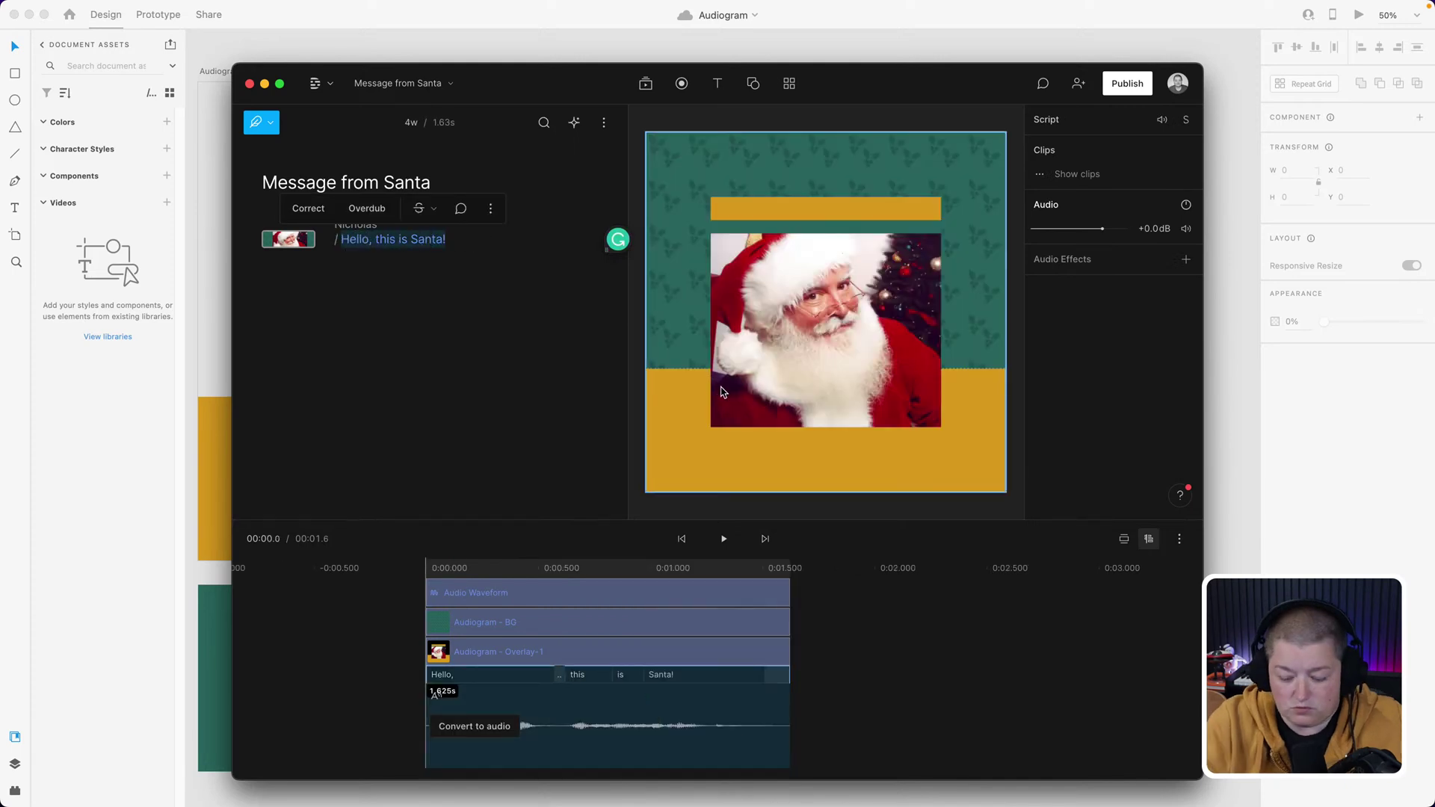
pyautogui.press('BackSpace')
pyautogui.press('super+v')
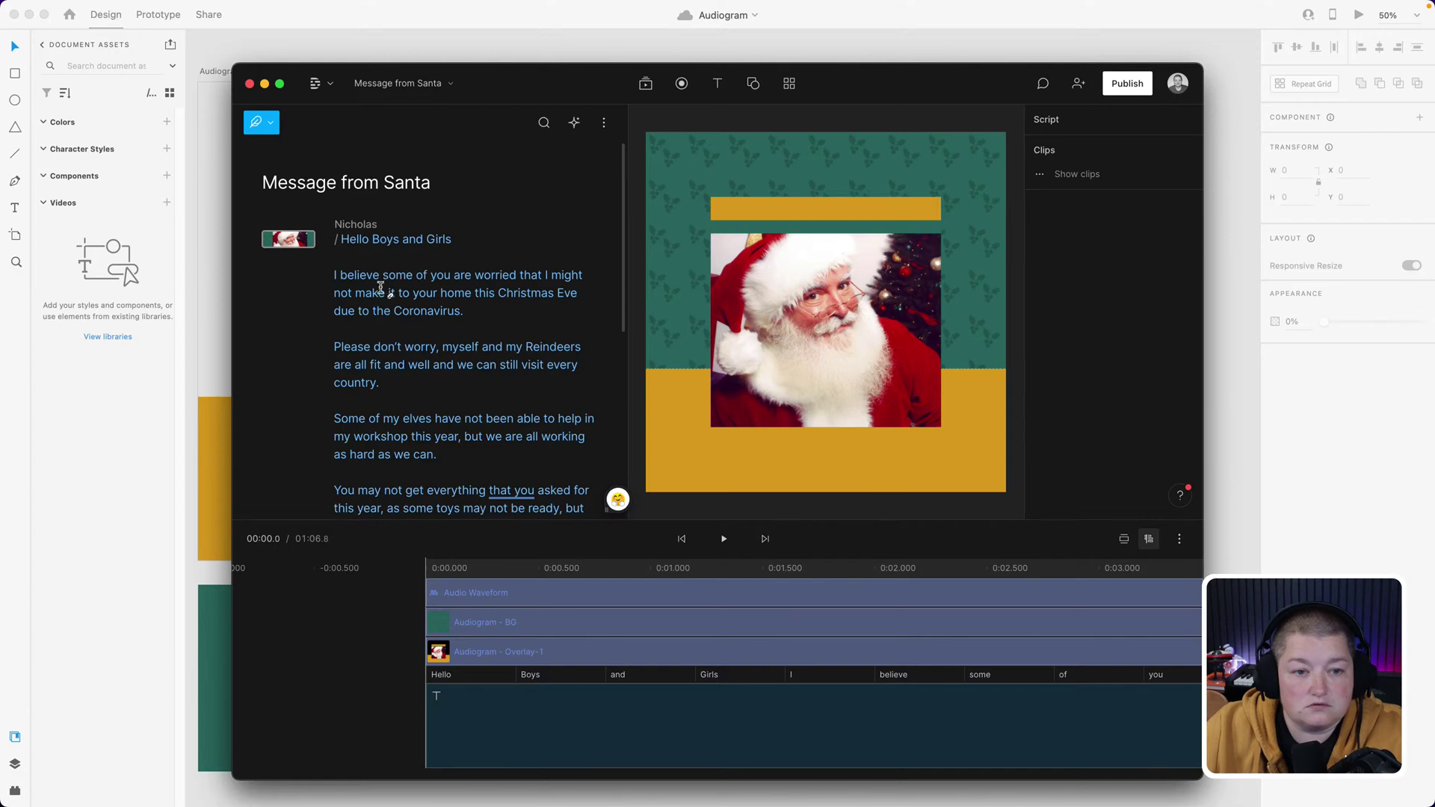
pyautogui.scroll(-10, 390, 340)
pyautogui.scroll(10, 390, 340)
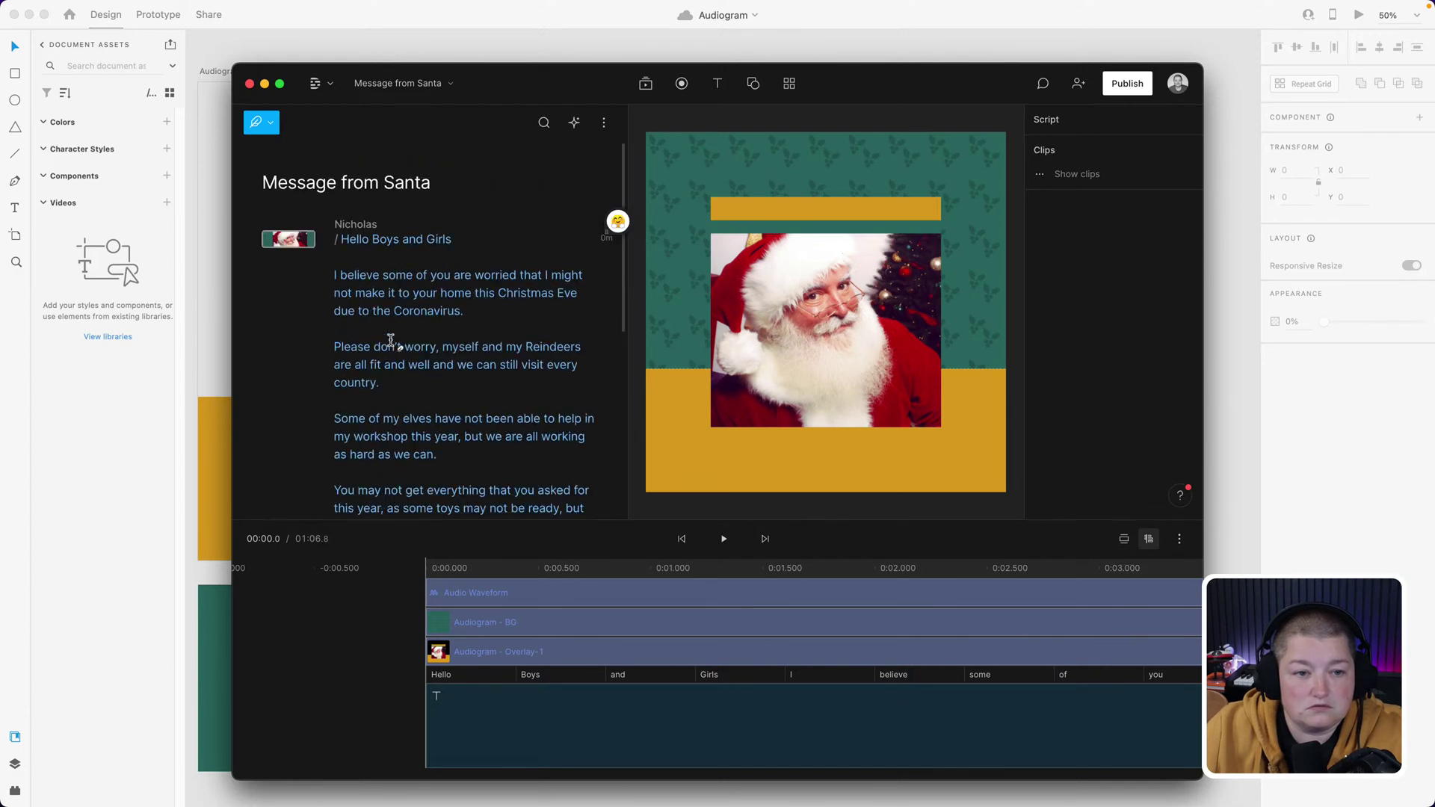
# - Look through the pasted script and play the opening of the generated narration from the start
pyautogui.click(465, 310)
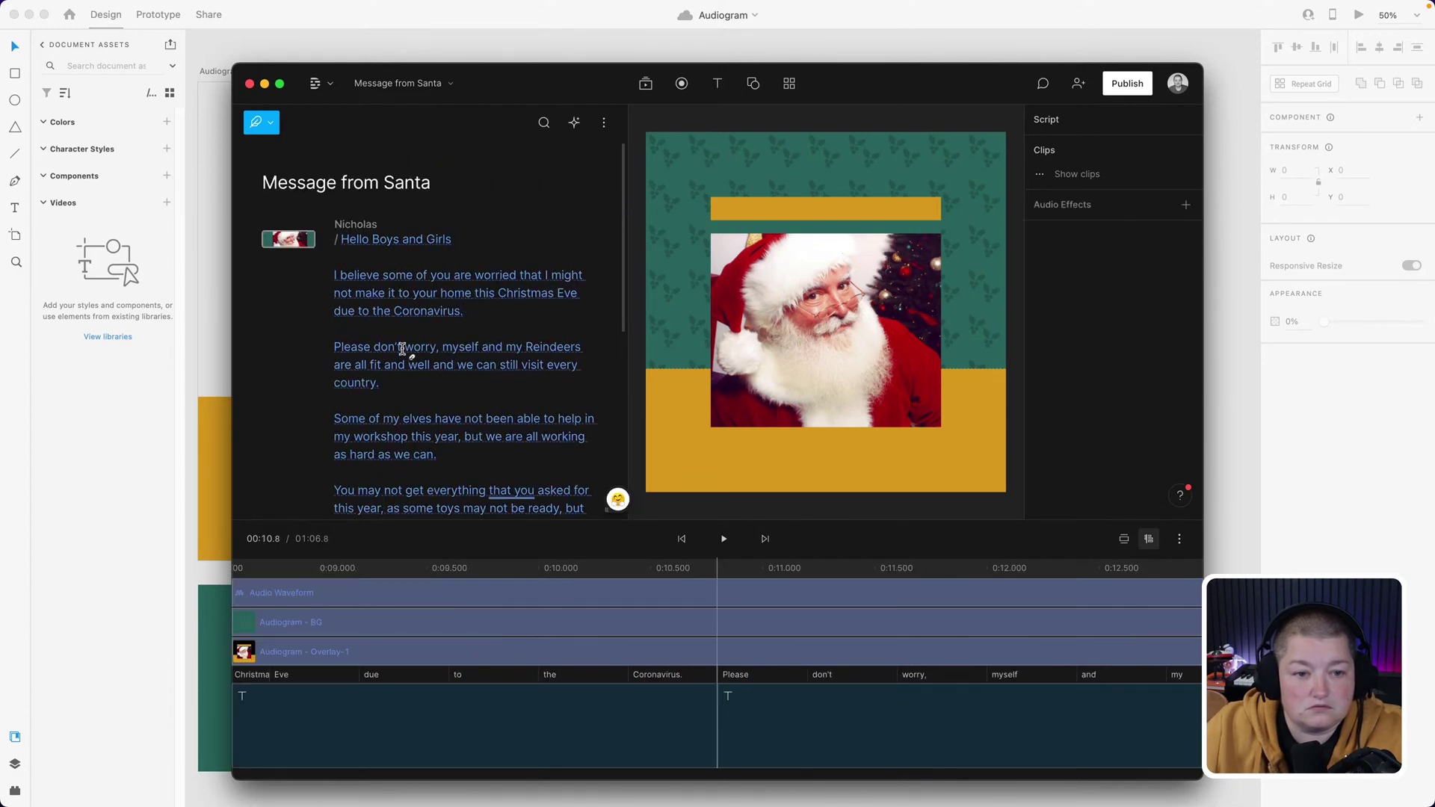
pyautogui.click(403, 347)
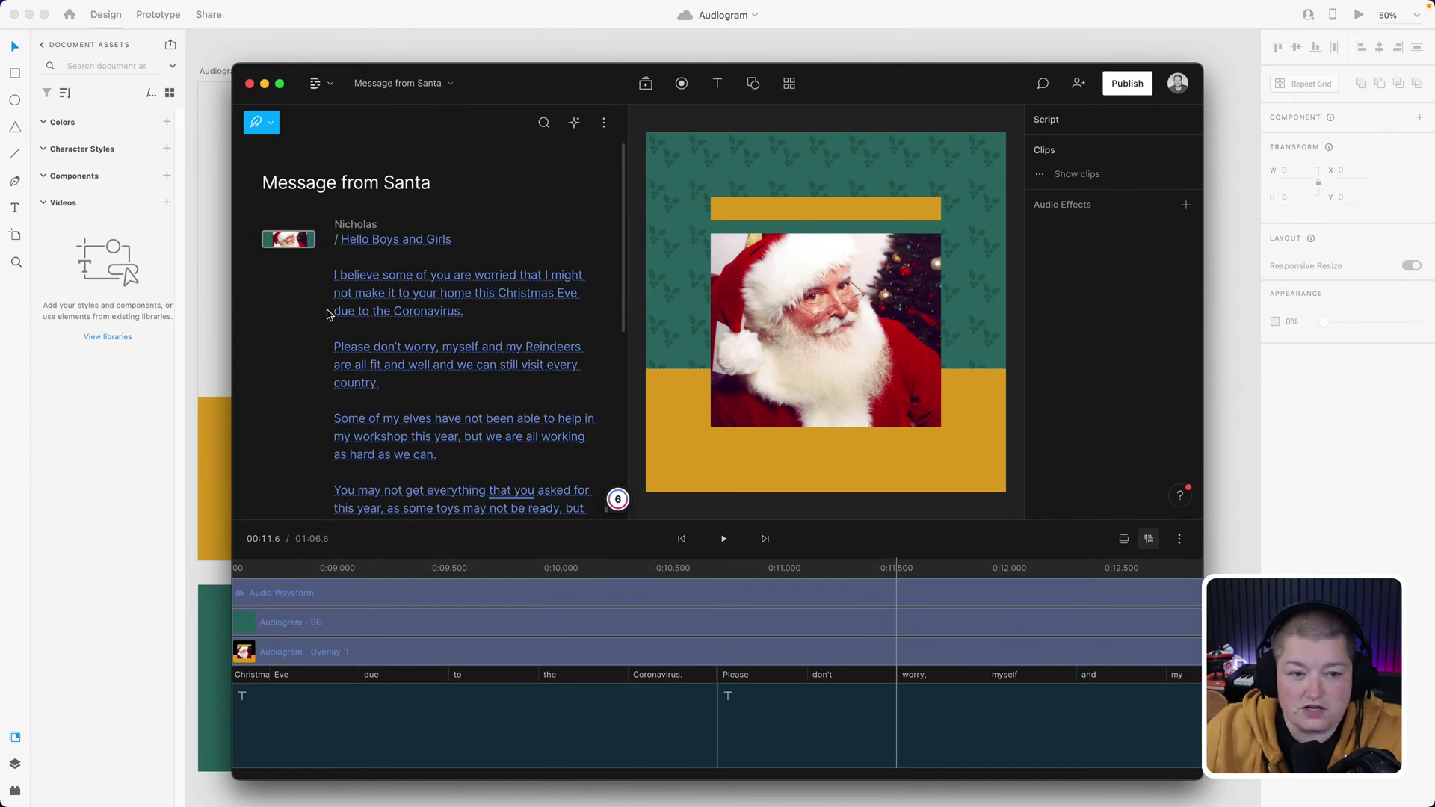
pyautogui.scroll(-10, 396, 346)
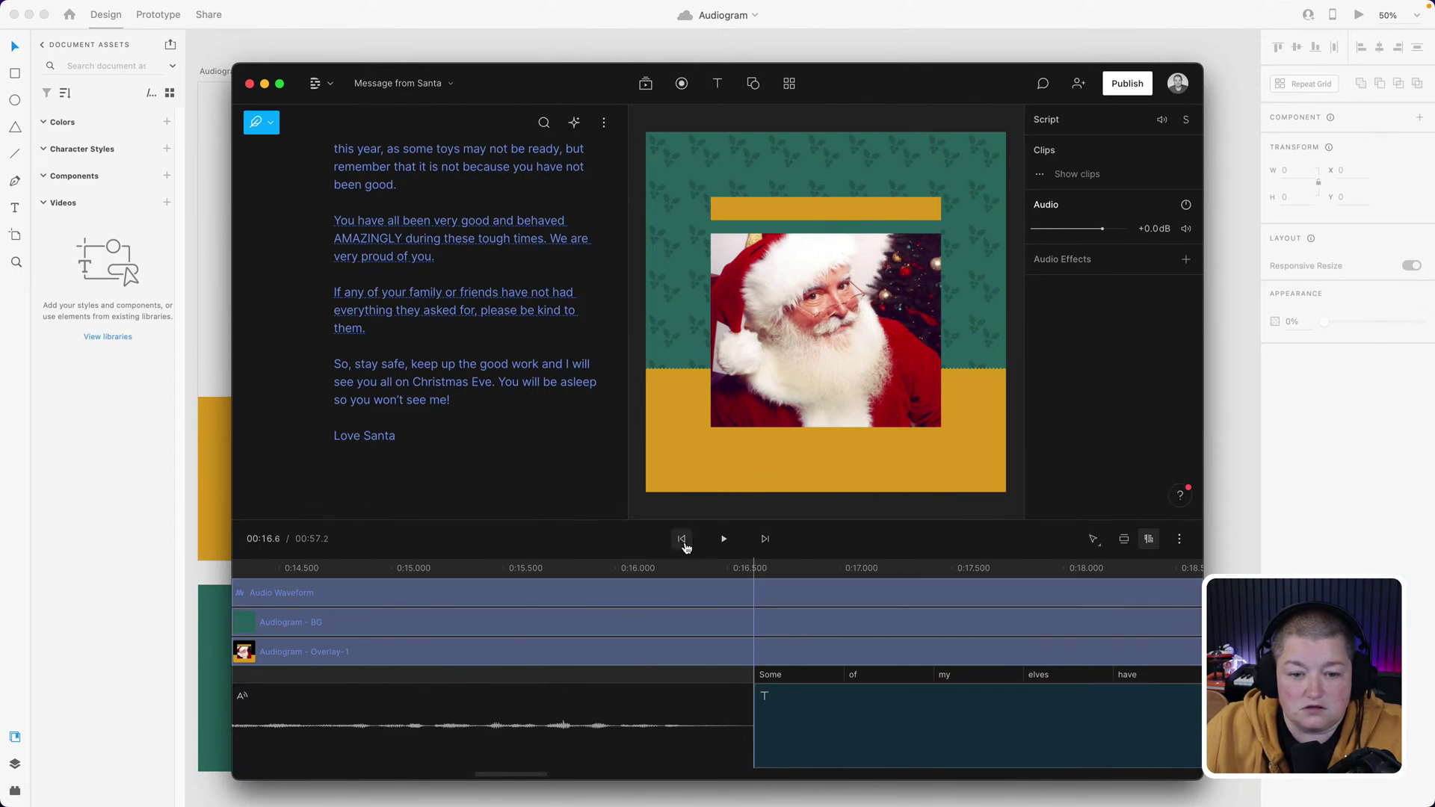
pyautogui.click(681, 539)
pyautogui.click(722, 539)
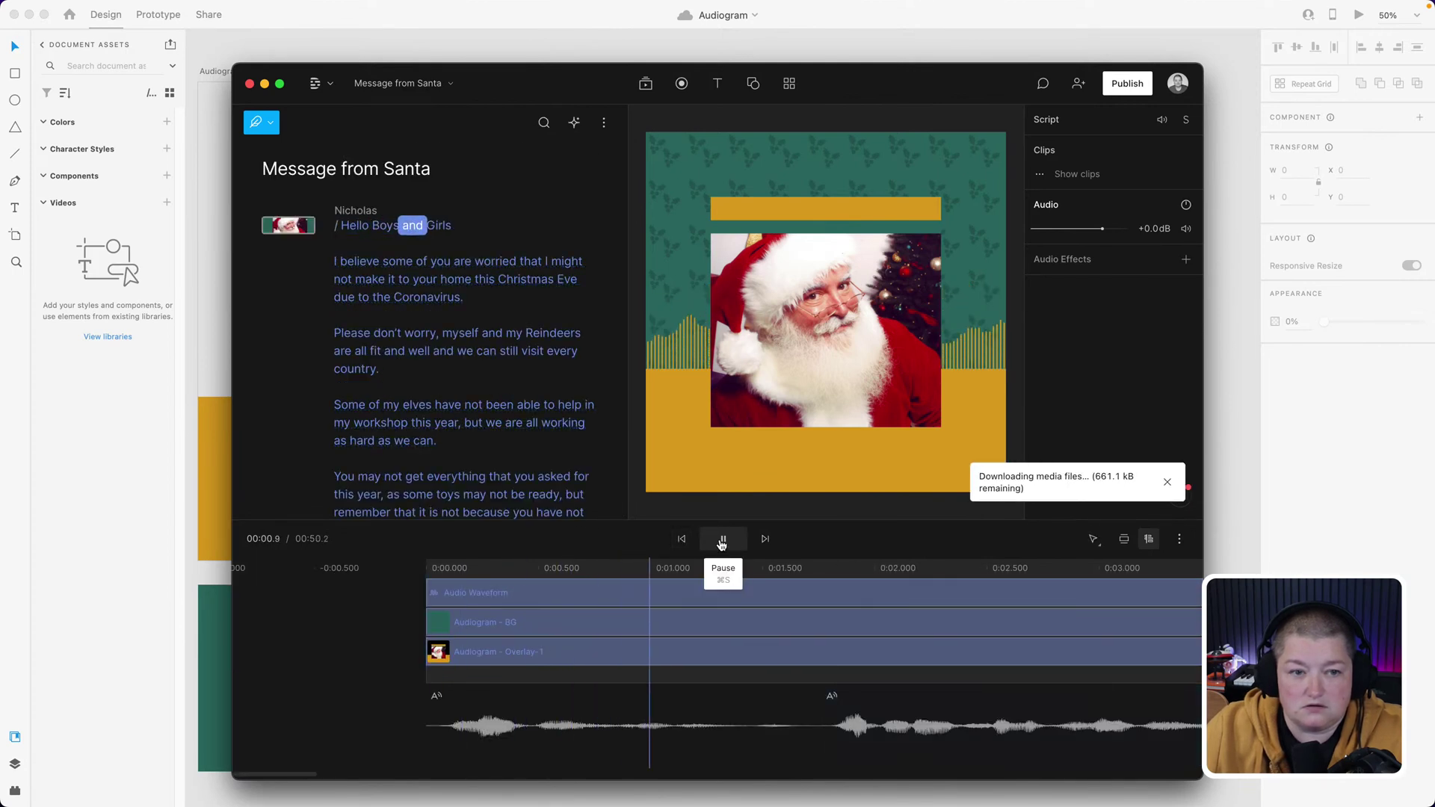
pyautogui.click(722, 539)
# - Change "Boys" to "Boy's" in the greeting, play the narration to the end and move the playhead to about 00:44.6
pyautogui.click(395, 226)
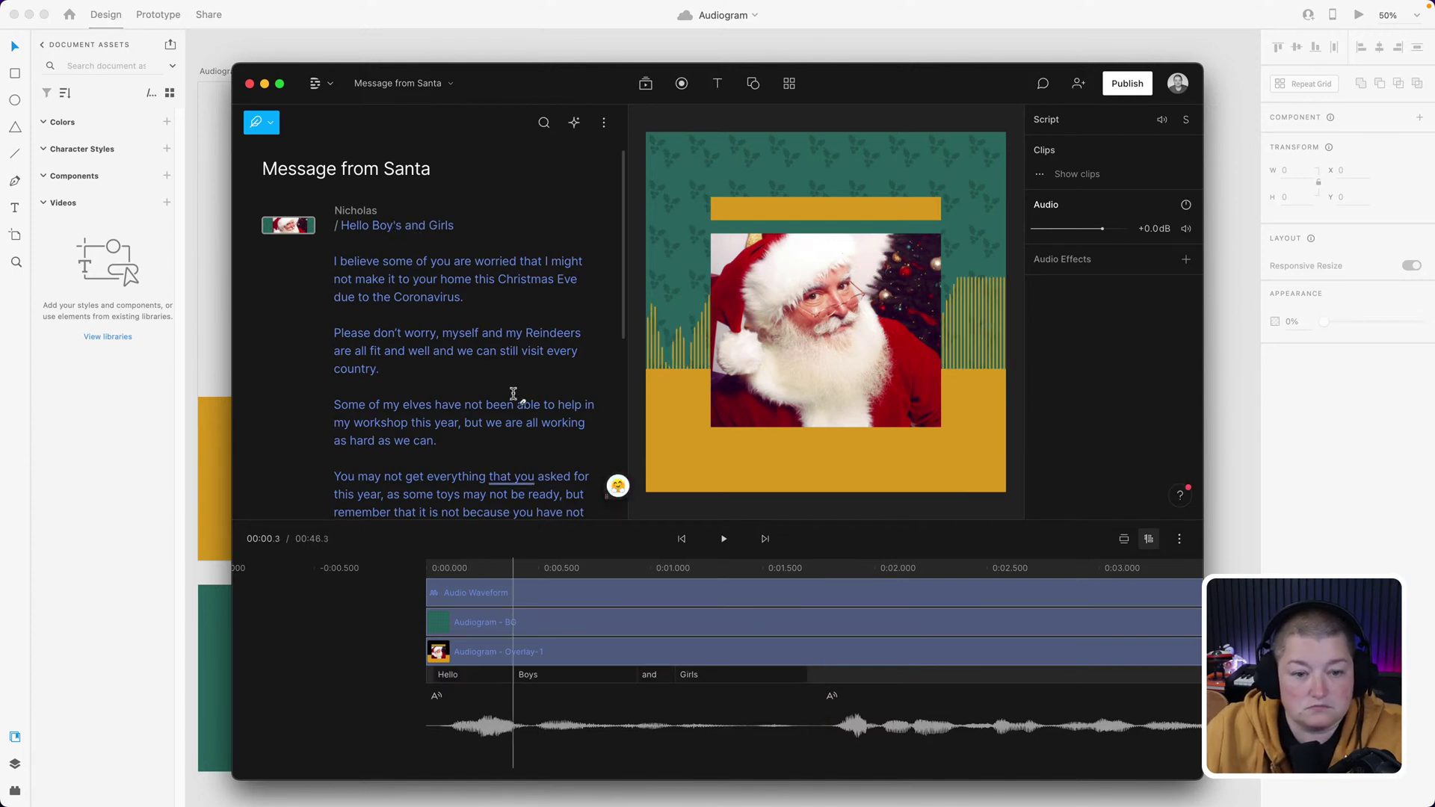
pyautogui.click(725, 538)
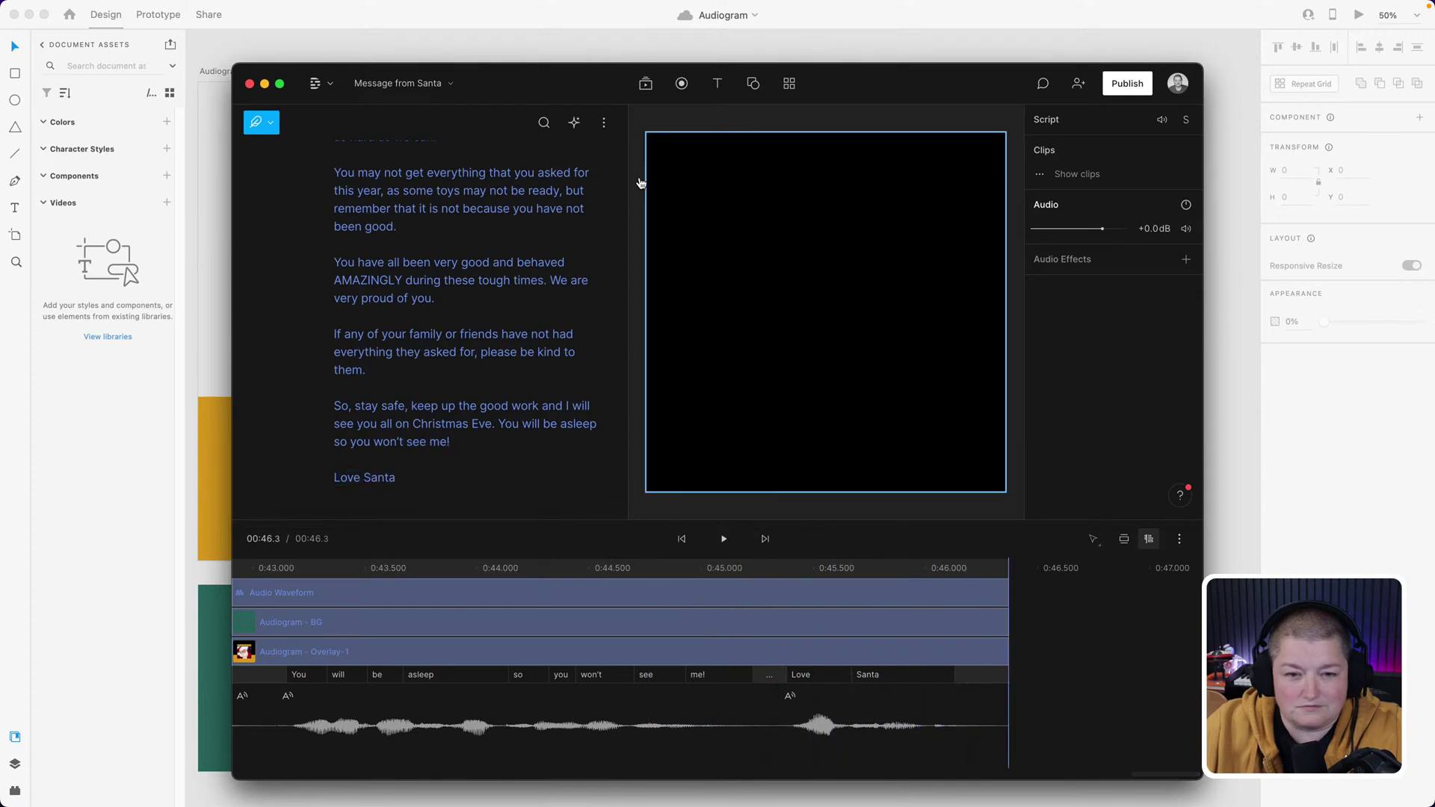
pyautogui.click(623, 570)
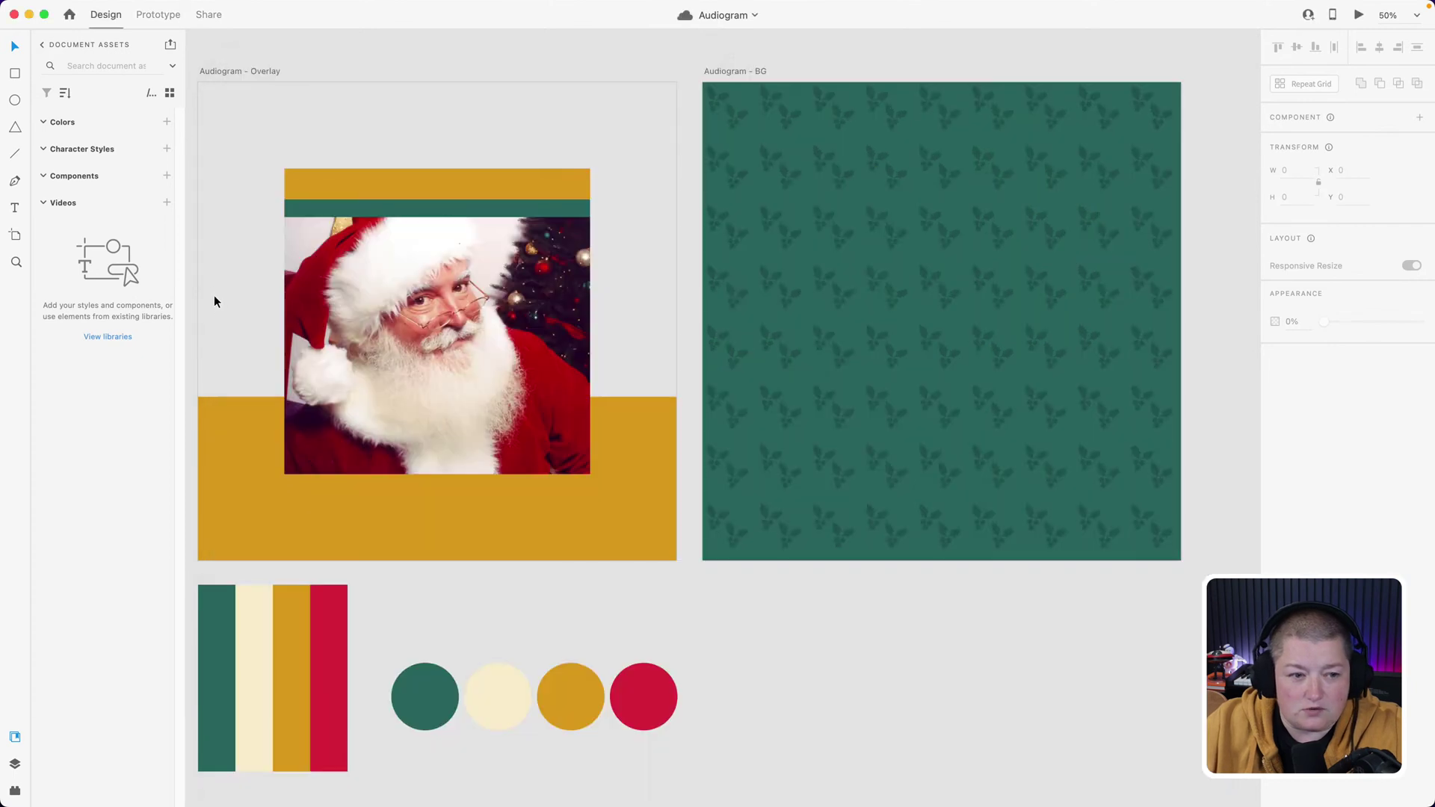
# - In Adobe XD, recolour the green strip above the Santa photo with the darker green sampled from the holly pattern
pyautogui.click(215, 296)
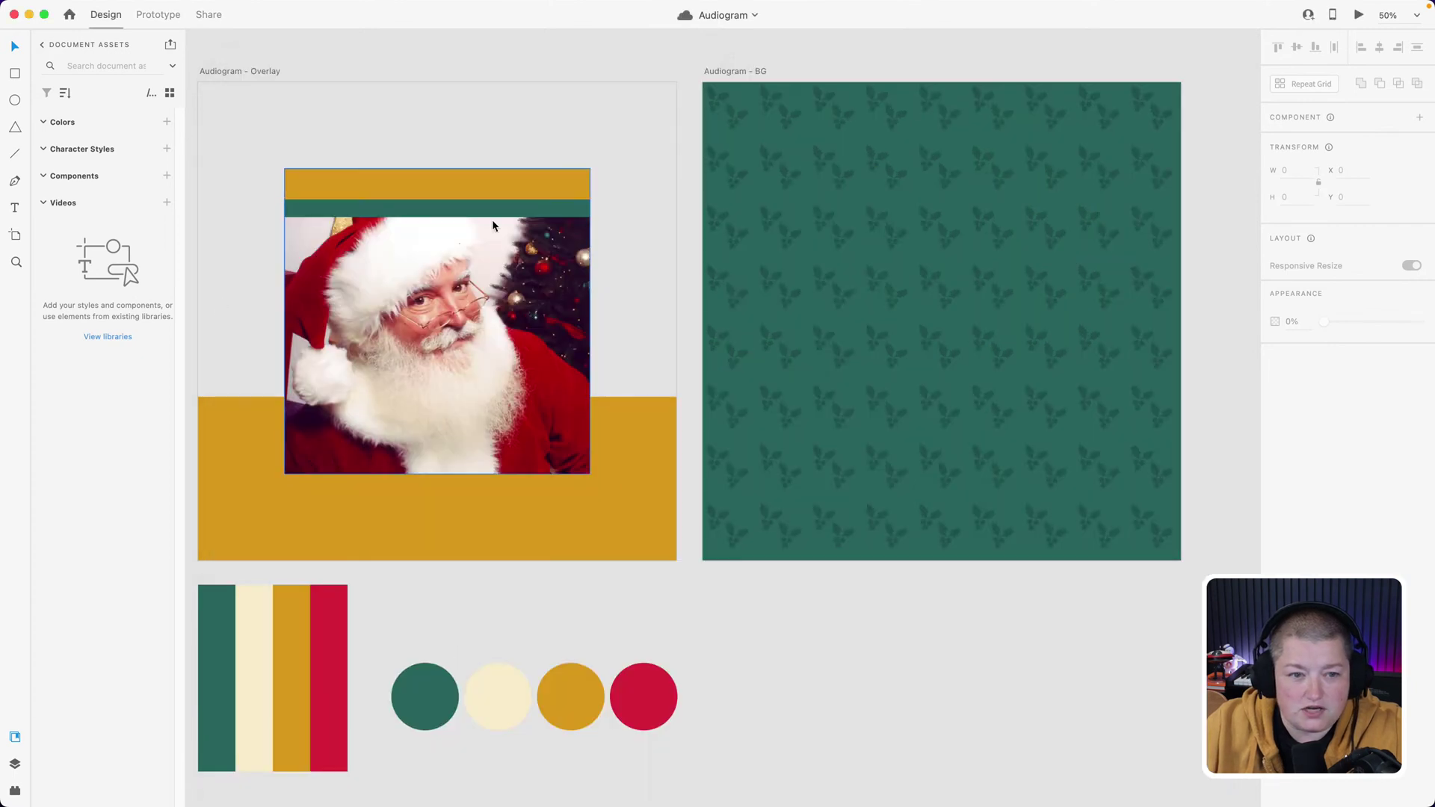
pyautogui.click(501, 210)
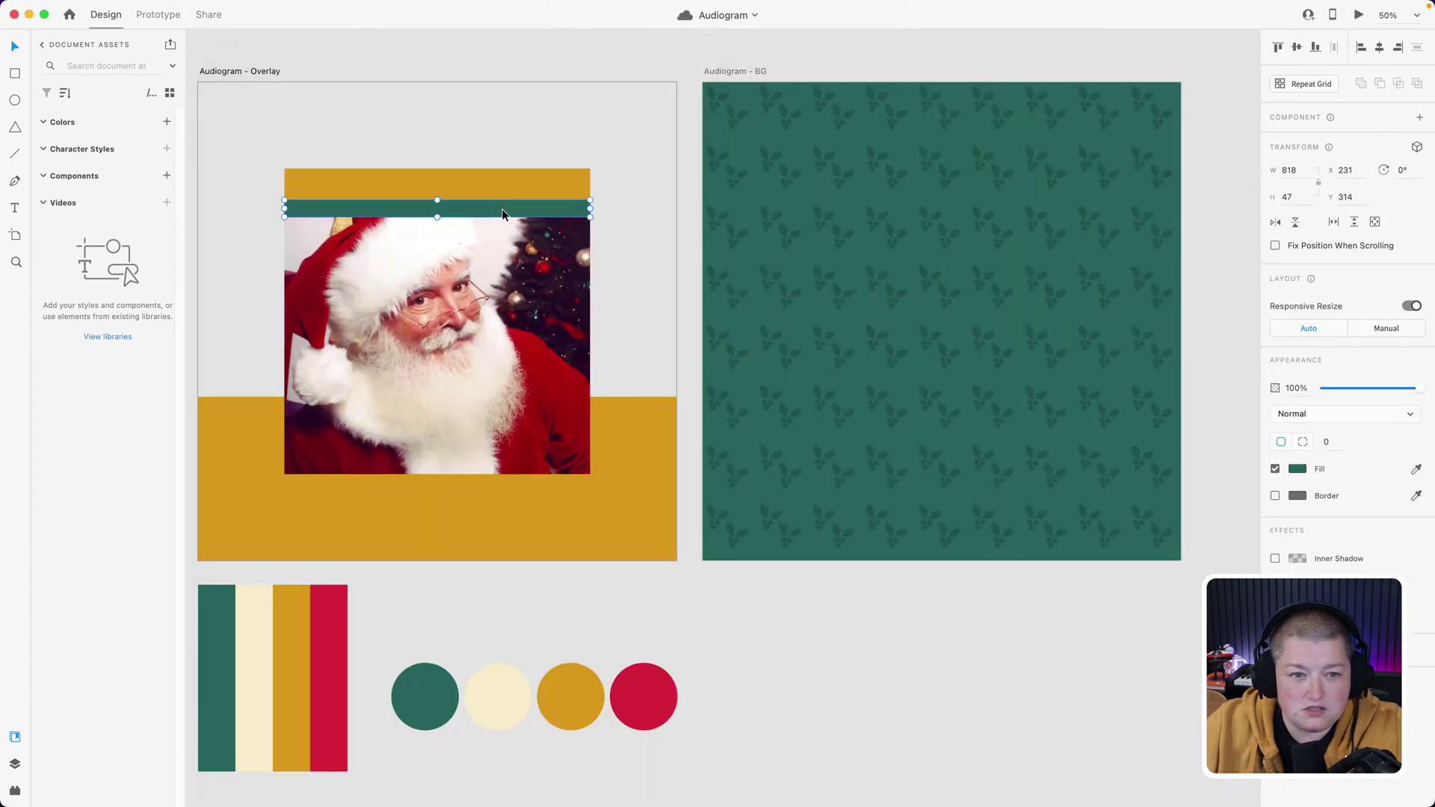
pyautogui.click(1416, 469)
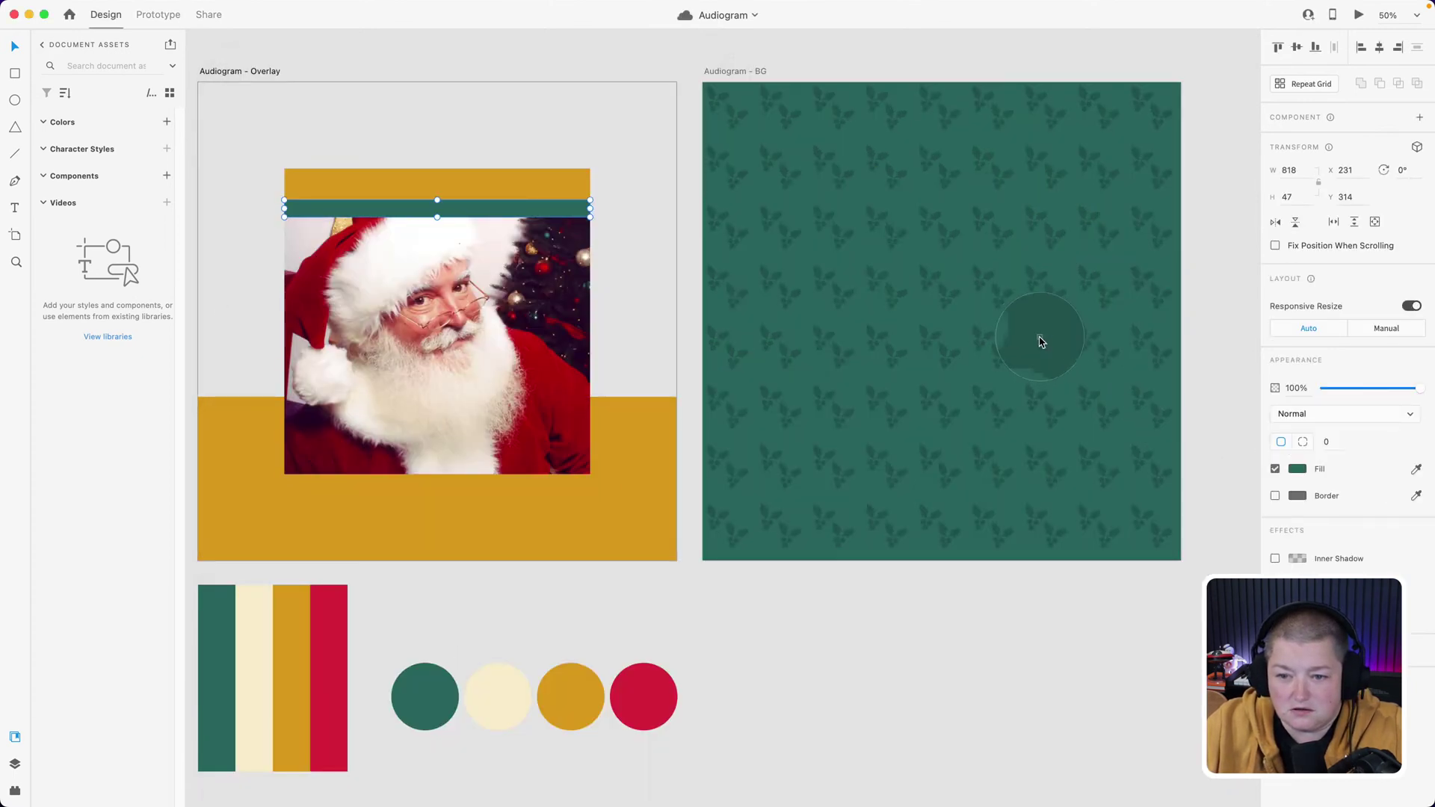
pyautogui.click(1041, 342)
pyautogui.click(483, 131)
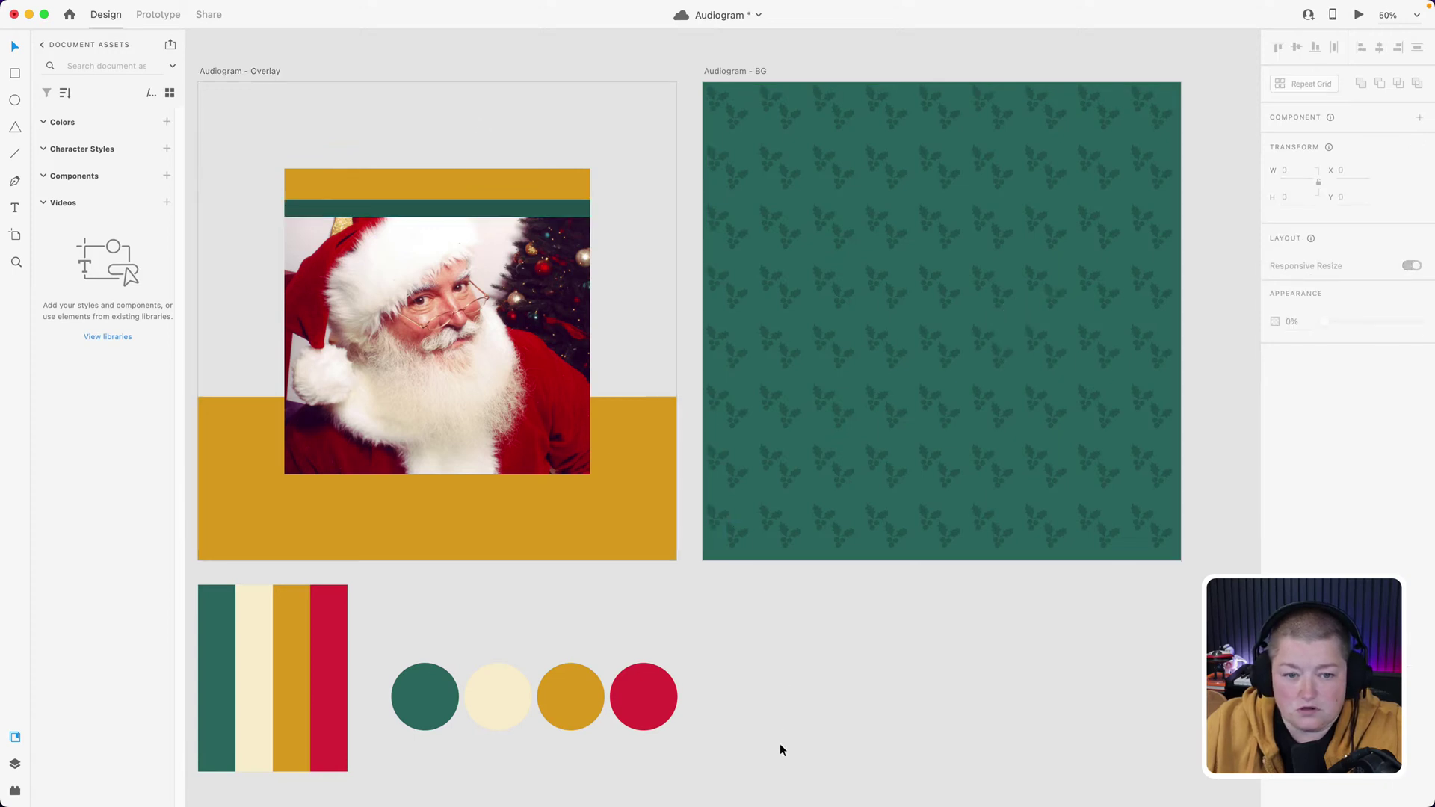
# - Export the Audiogram - Overlay artboard as a 1x PNG to Documents, replacing the existing Audiogram - Overlay.png
pyautogui.click(224, 70)
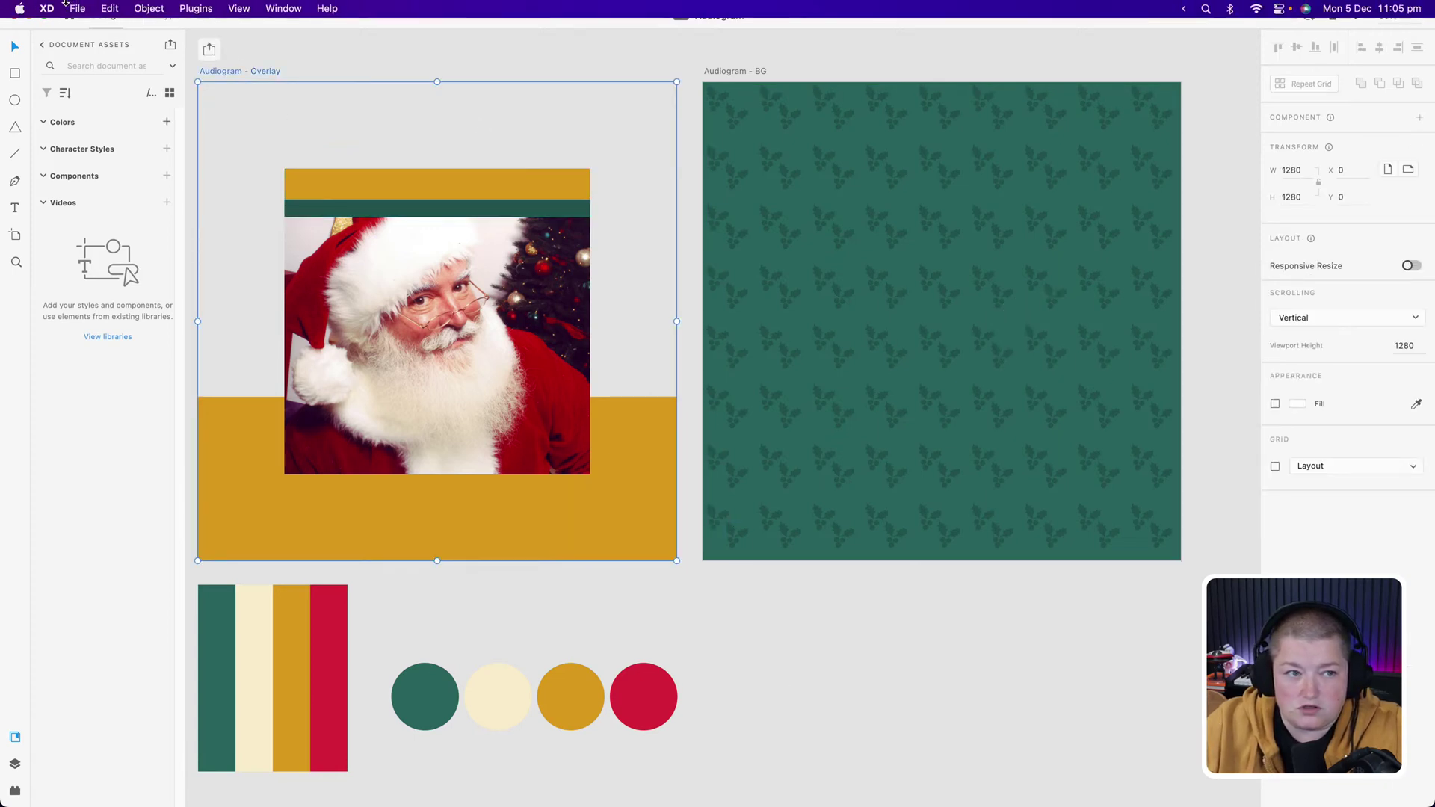
pyautogui.click(75, 8)
pyautogui.moveTo(187, 261)
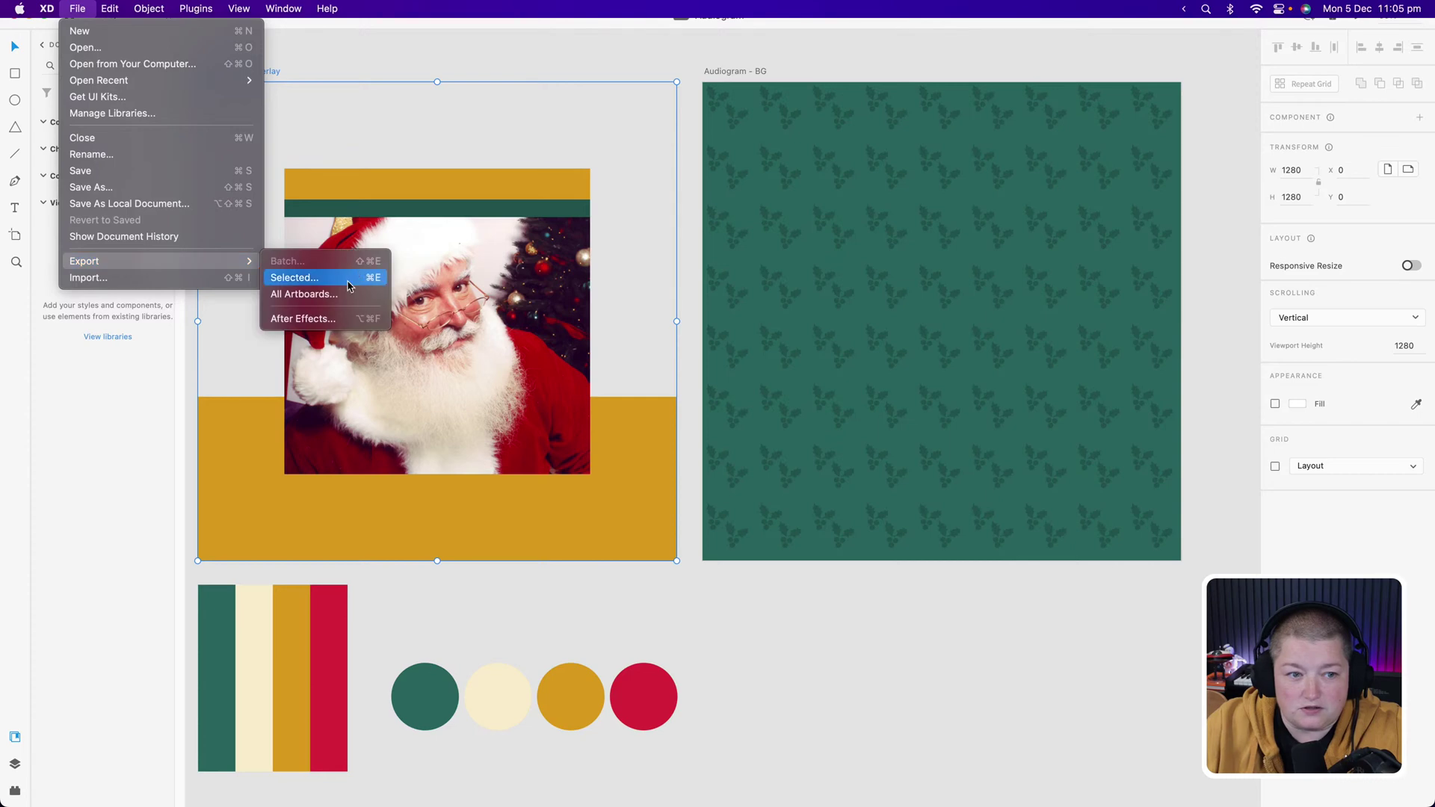
pyautogui.click(347, 282)
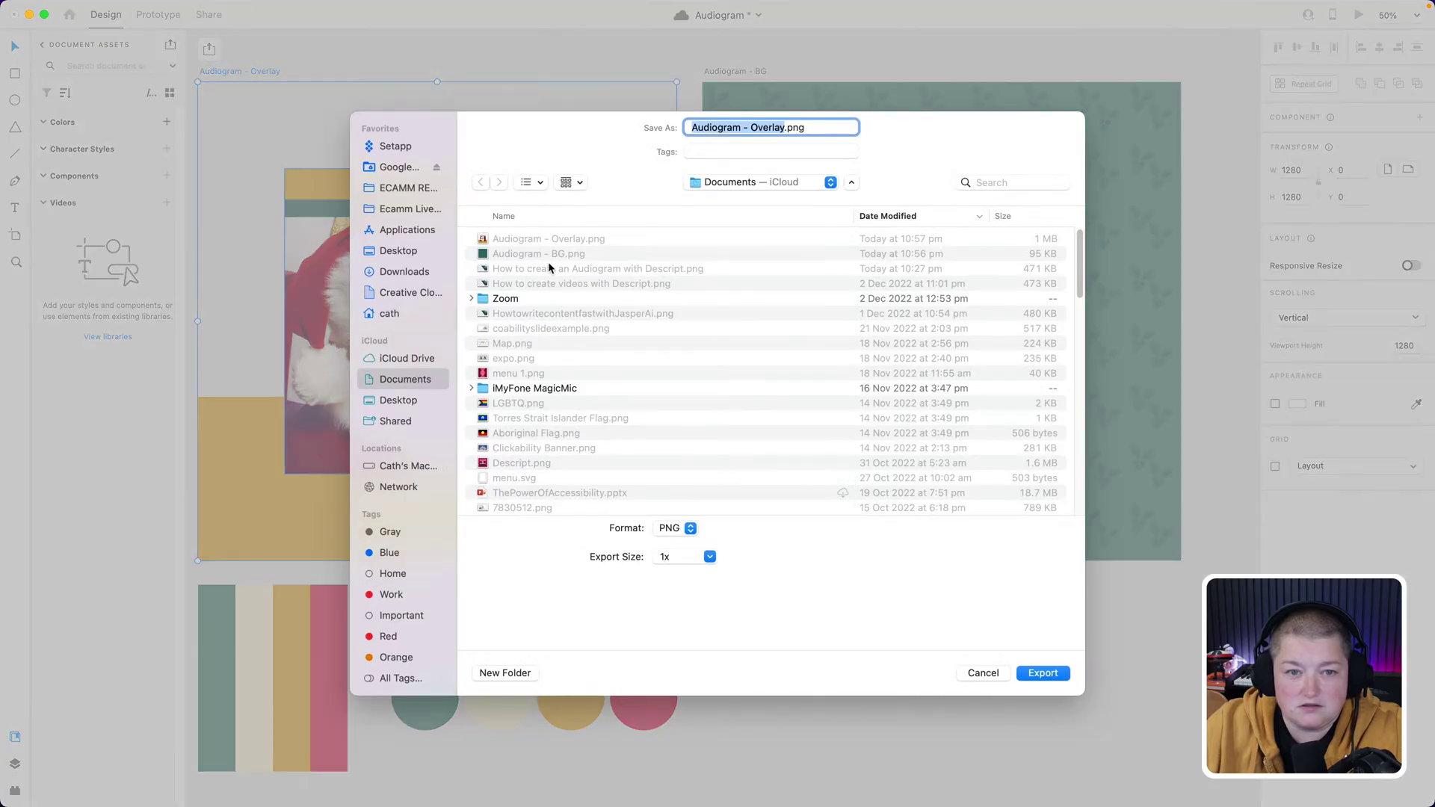
pyautogui.click(1018, 674)
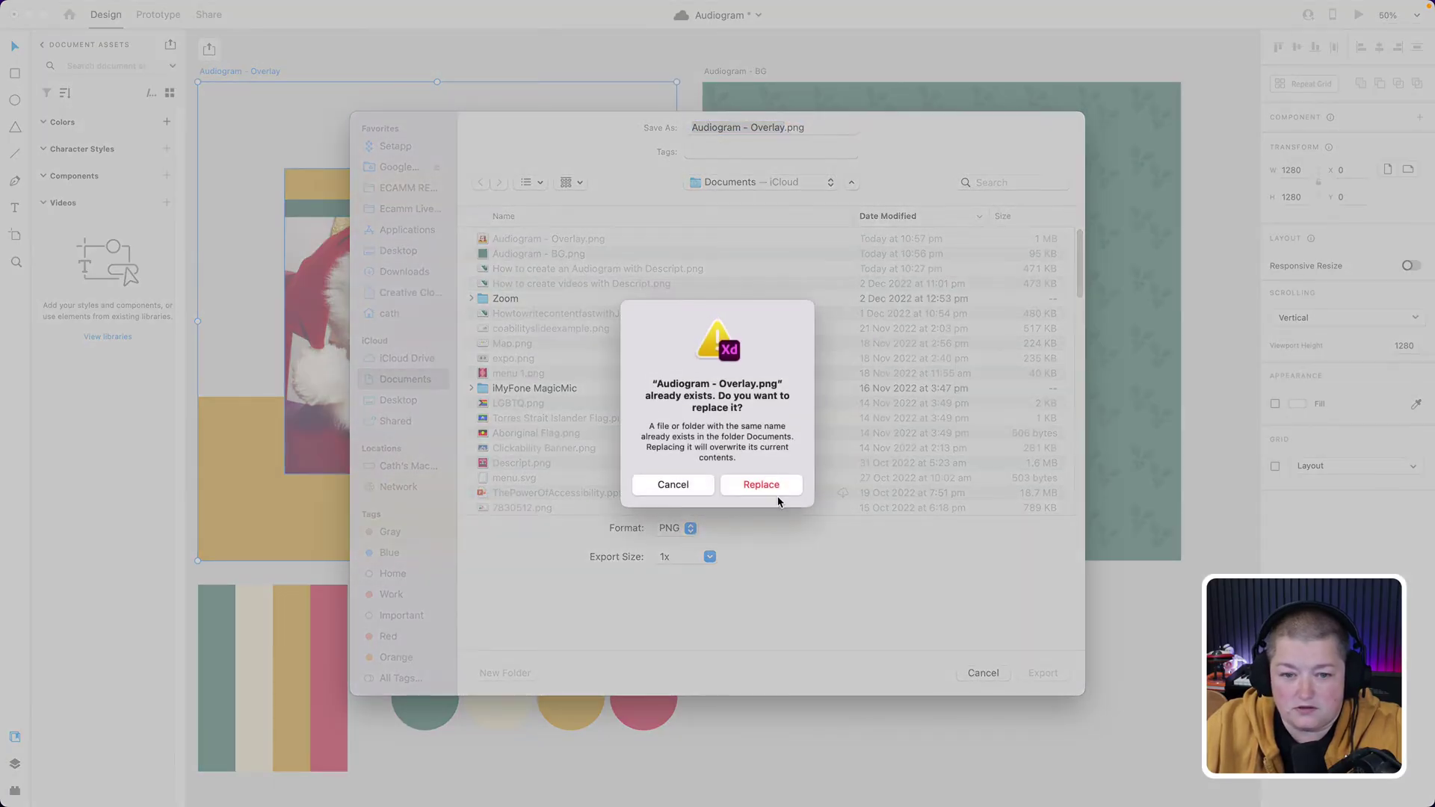
pyautogui.click(776, 487)
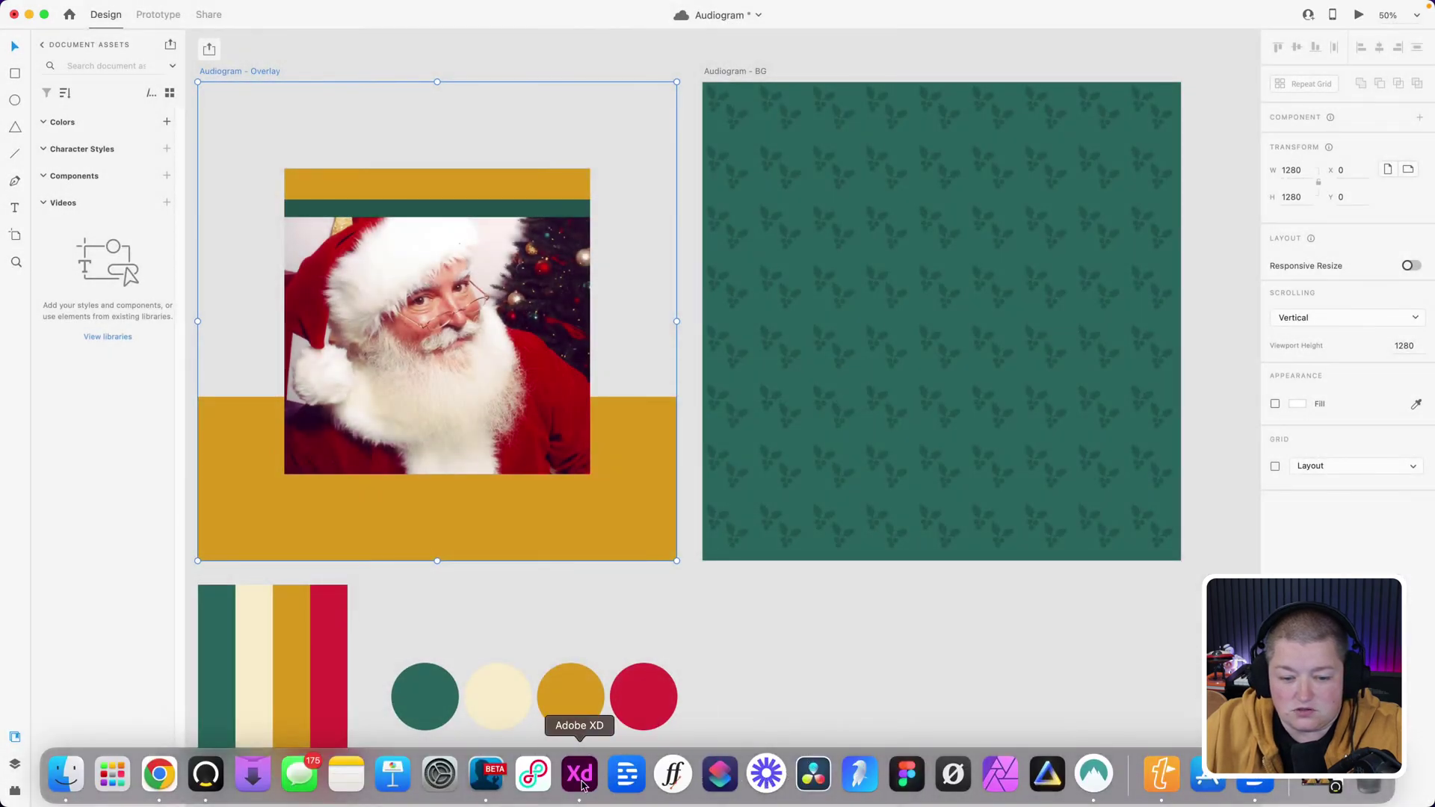
# - Switch back to Descript and delete the old Audiogram - Overlay-1 layer from the scene
pyautogui.moveTo(673, 789)
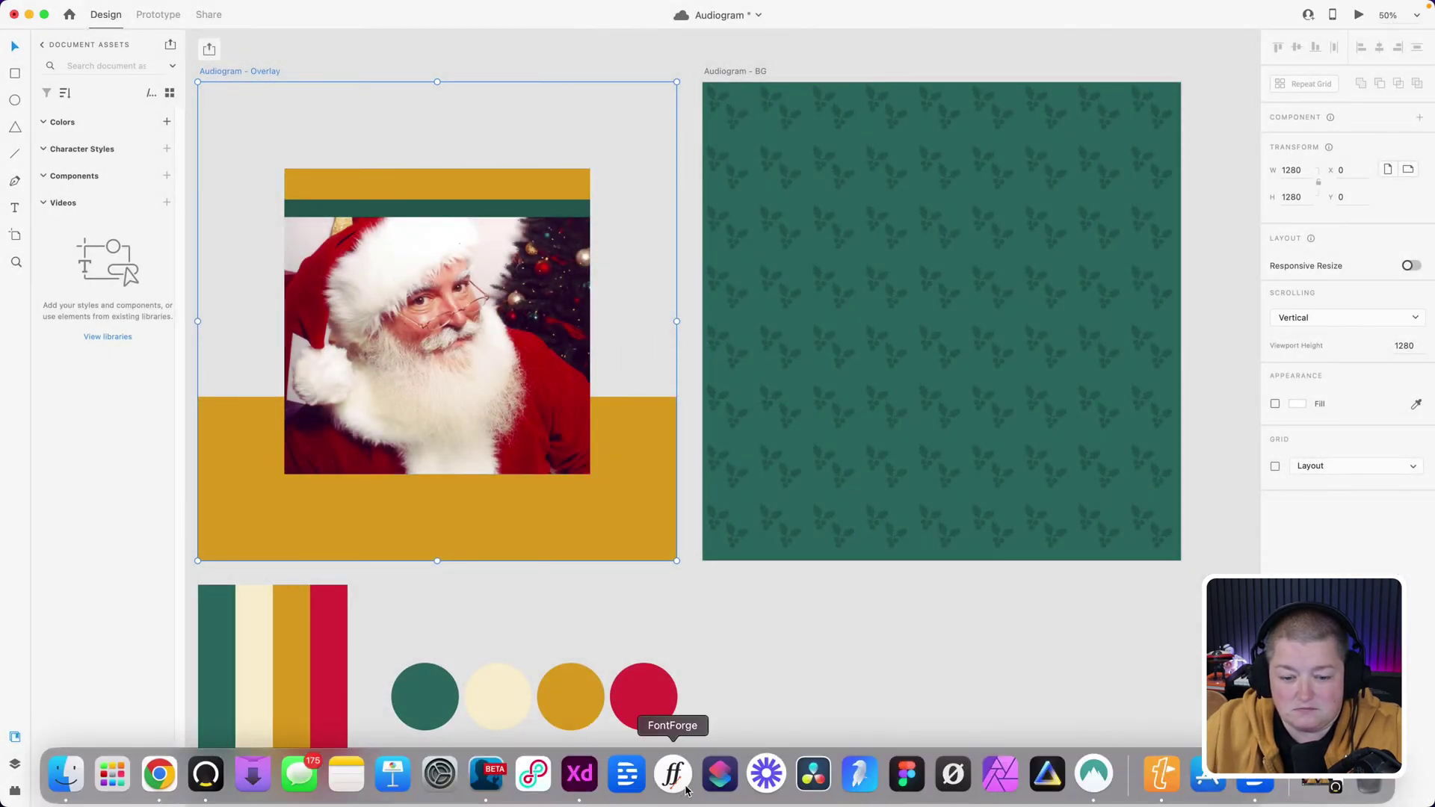
pyautogui.click(767, 774)
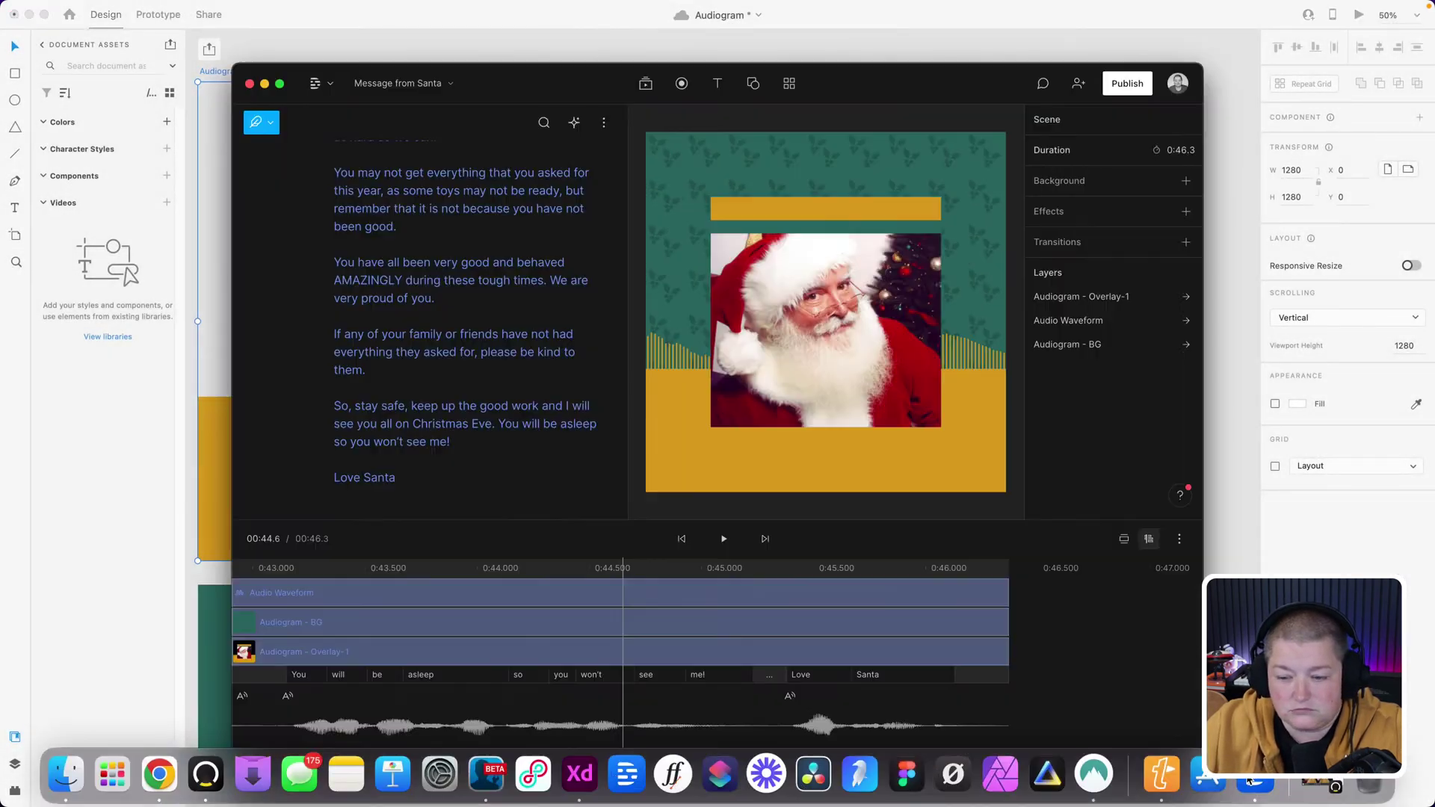
pyautogui.click(699, 170)
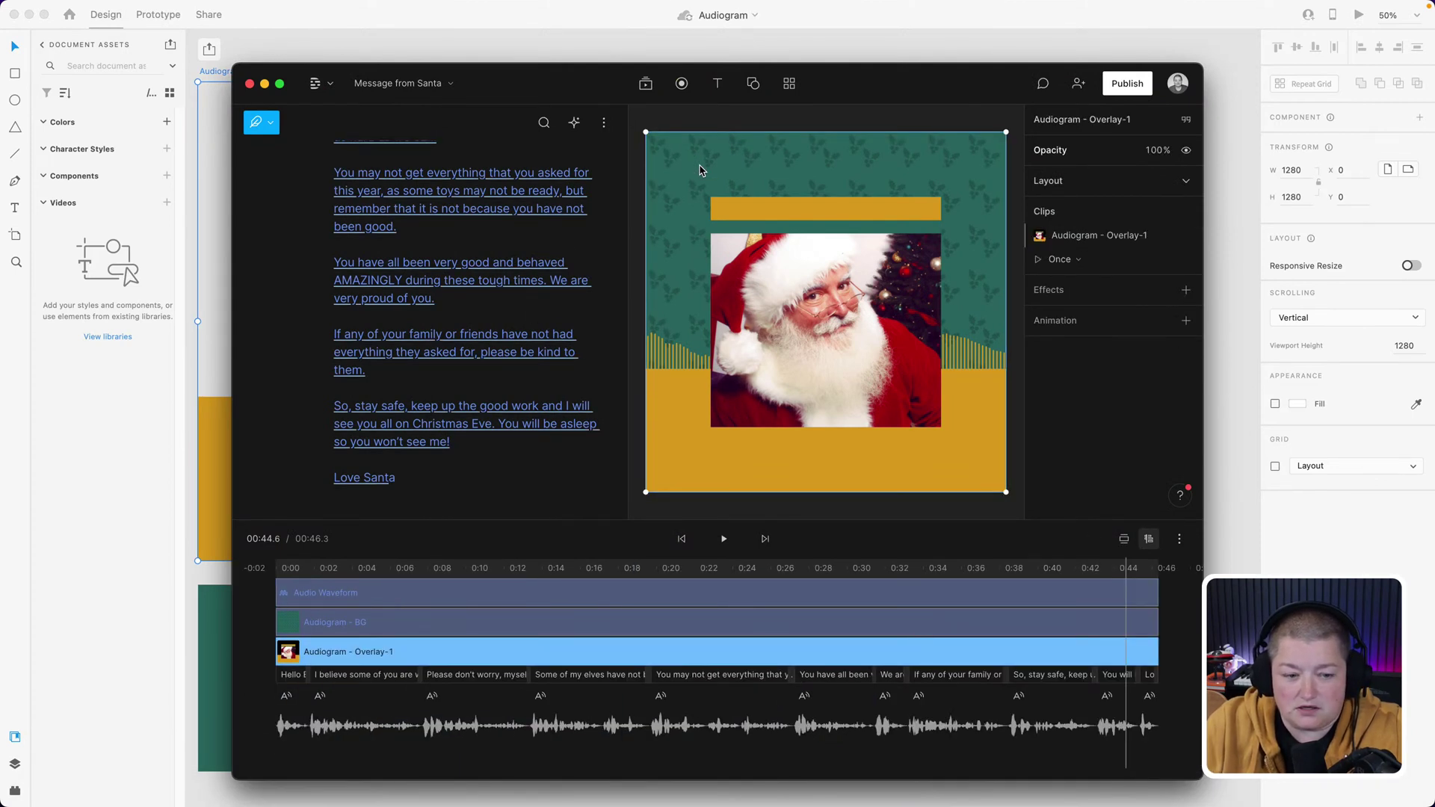
pyautogui.press('Delete')
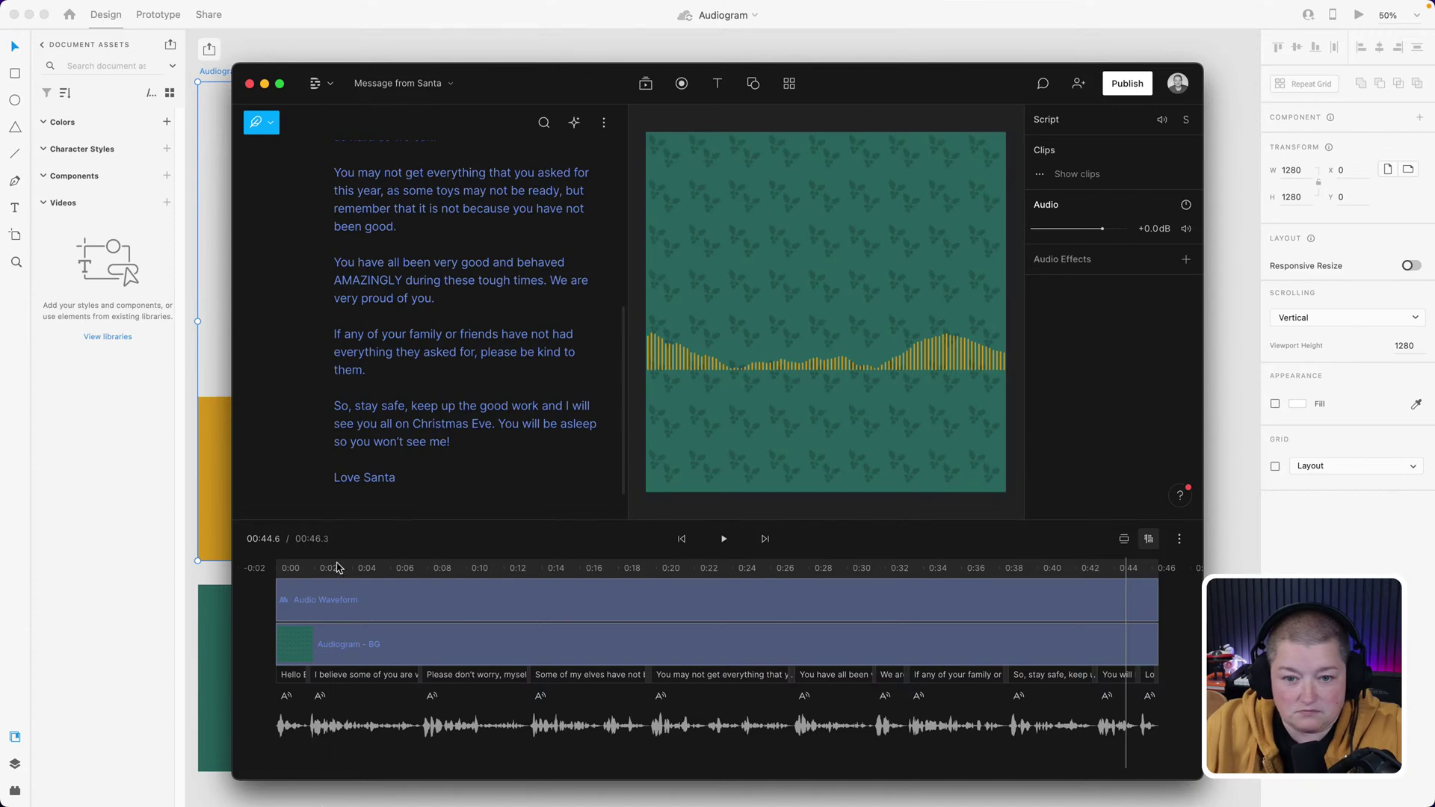
# - Add the updated Audiogram - Overlay.png from the Documents folder to the Descript canvas and close the Finder window
pyautogui.click(66, 774)
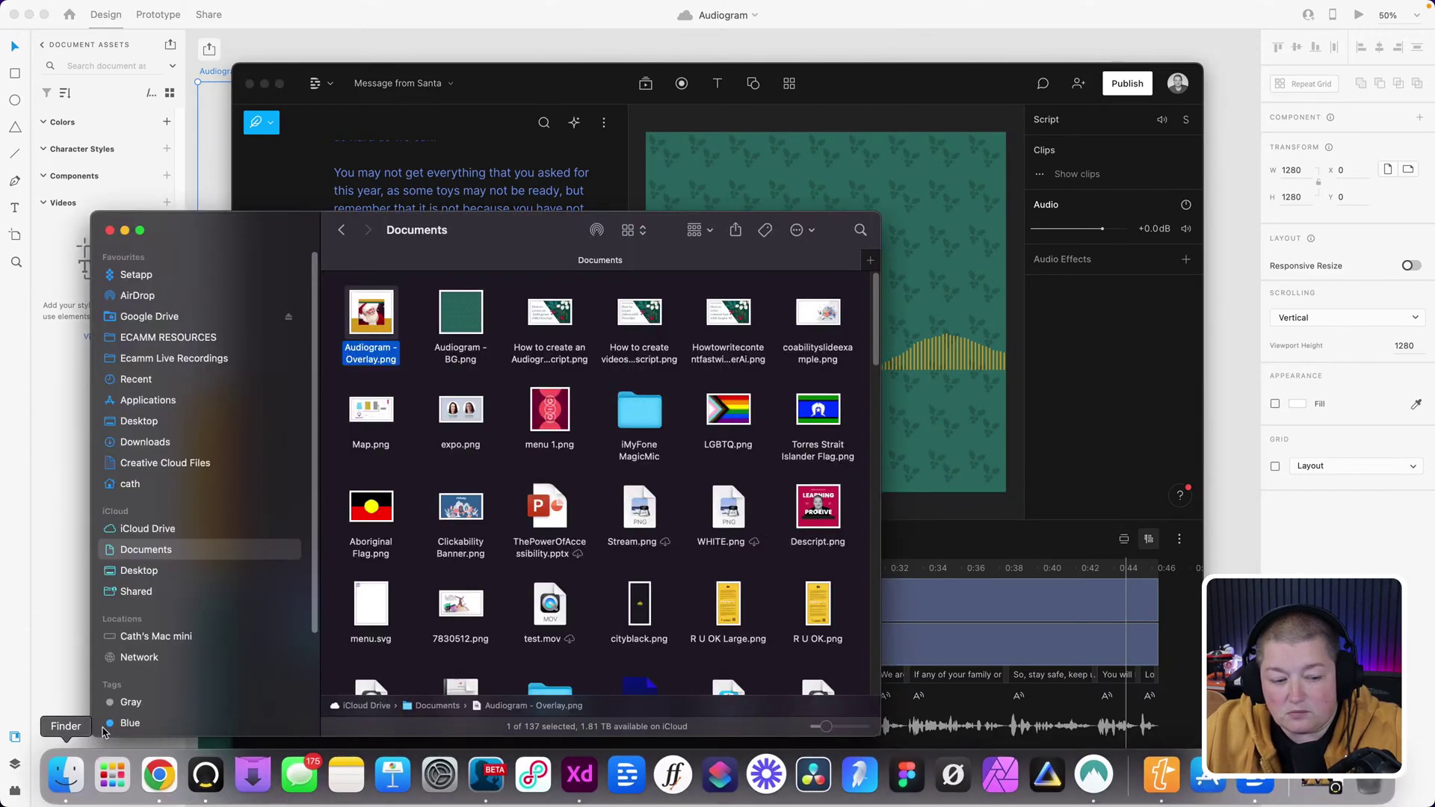
pyautogui.click(359, 329)
pyautogui.moveTo(359, 329); pyautogui.dragTo(893, 202)
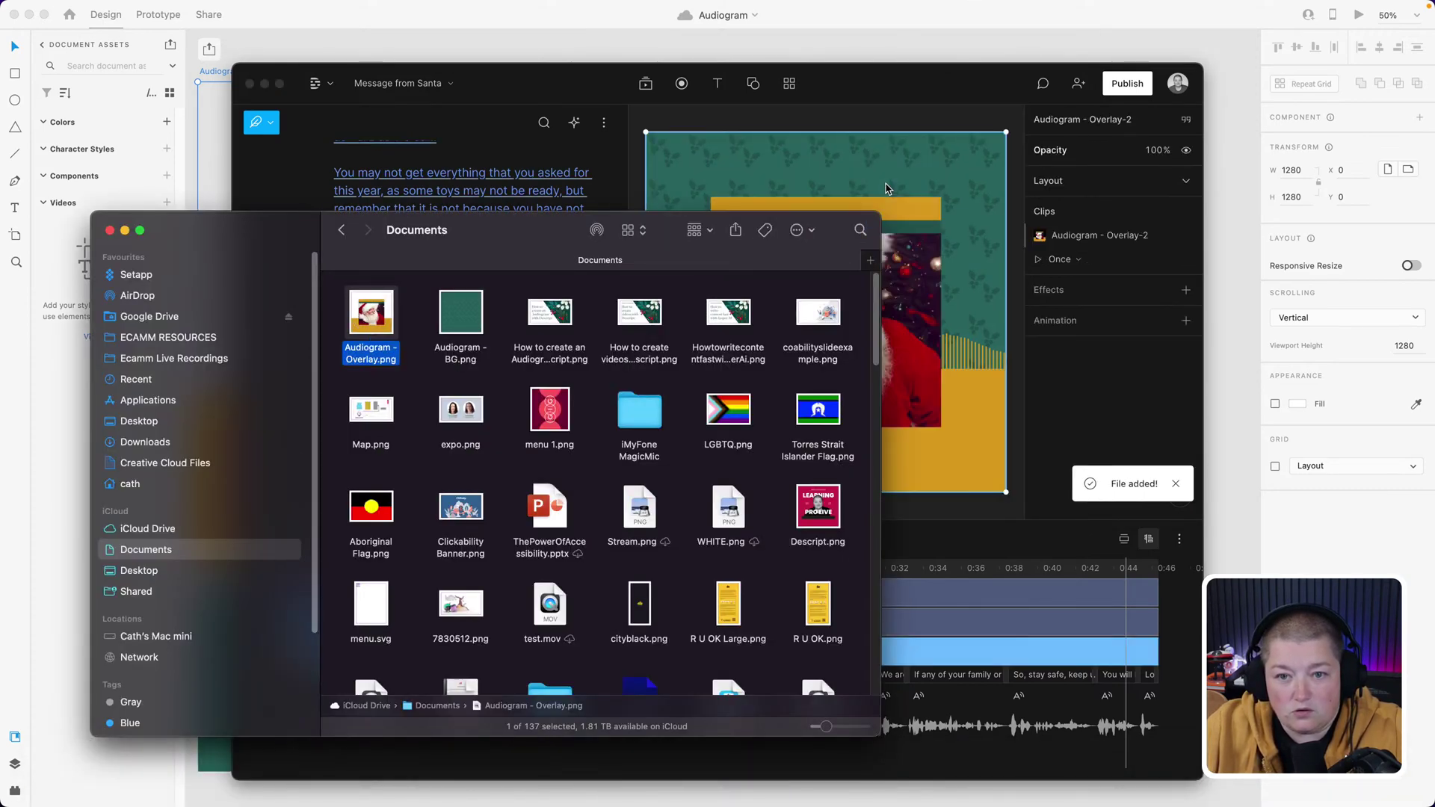
pyautogui.click(950, 120)
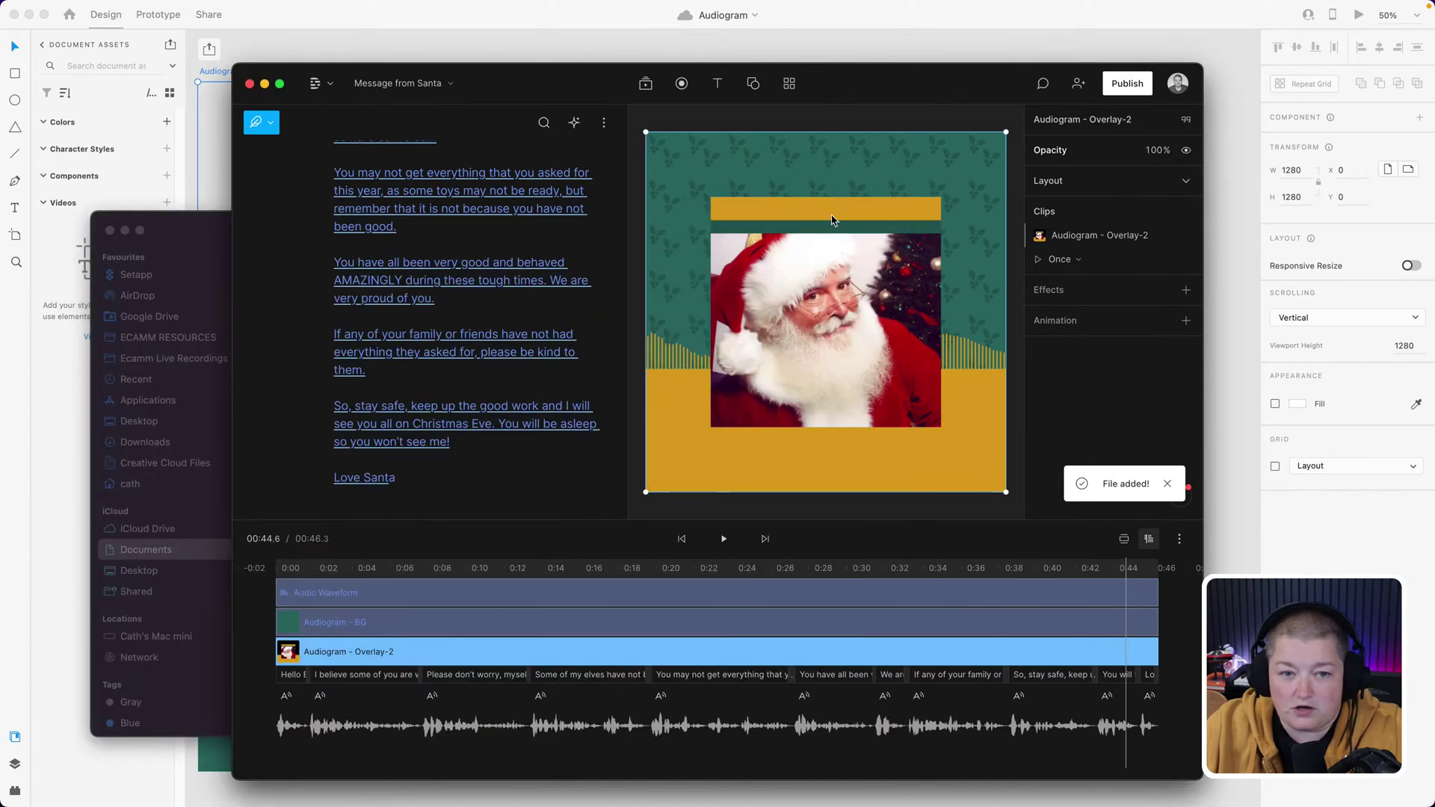
pyautogui.click(110, 231)
# - Return to the Adobe XD design and examine the Women in Tech Podcast reference audiogram beside the overlay artboard
pyautogui.moveTo(511, 87); pyautogui.dragTo(824, 154)
pyautogui.click(417, 33)
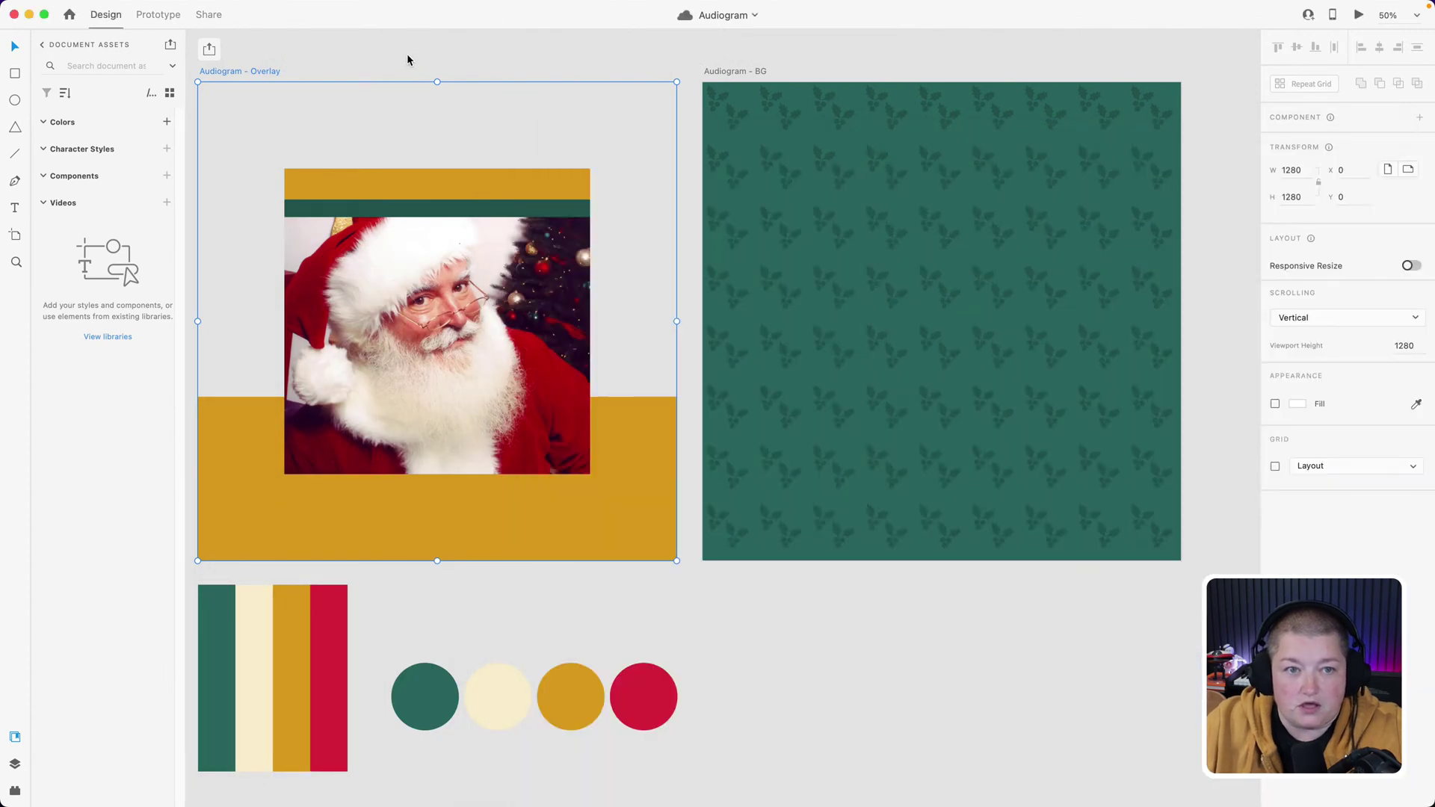
pyautogui.moveTo(401, 51); pyautogui.dragTo(863, 65)
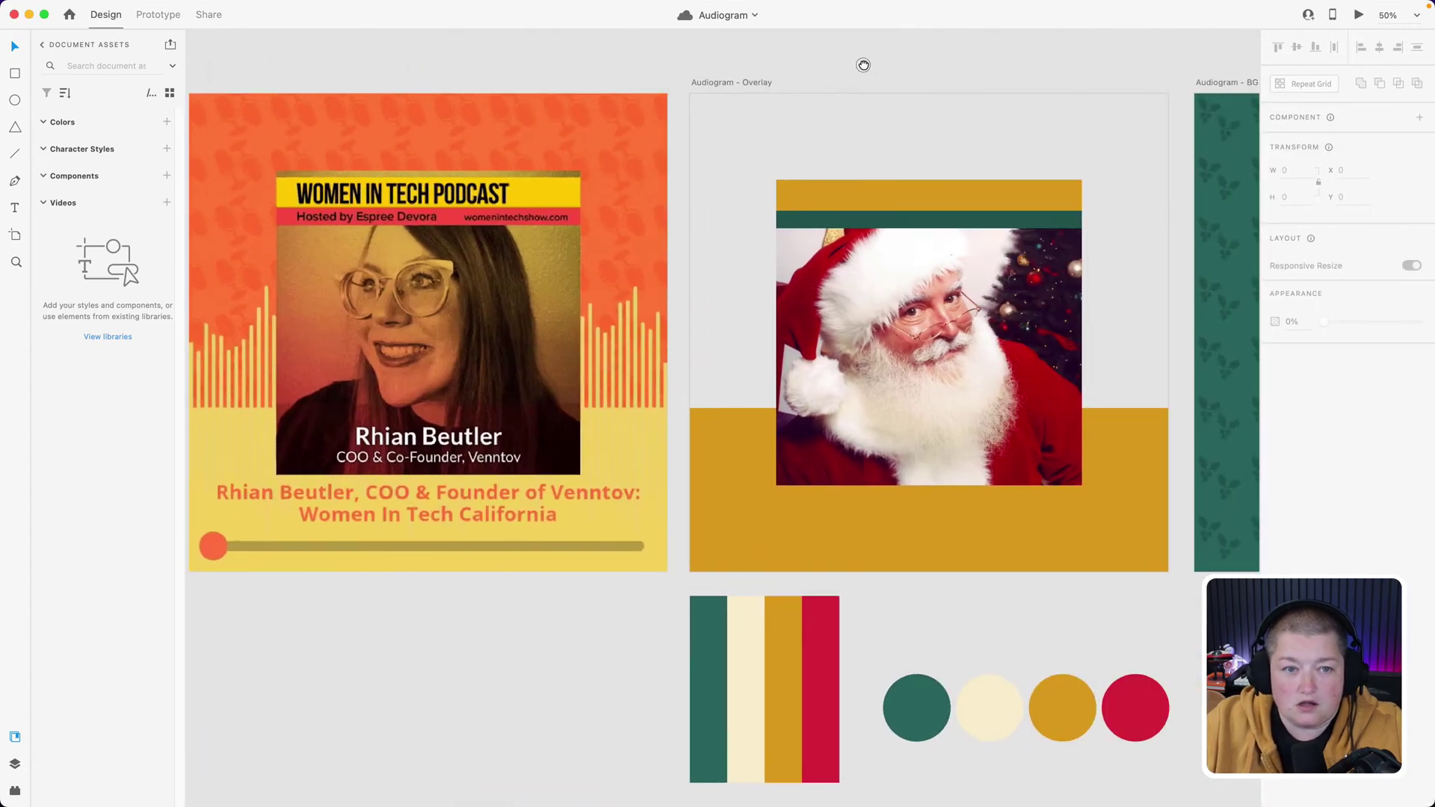
# - Switch to Descript, place its window below the reference audiogram's header, and add a Title text layer to the canvas
pyautogui.moveTo(1236, 787)
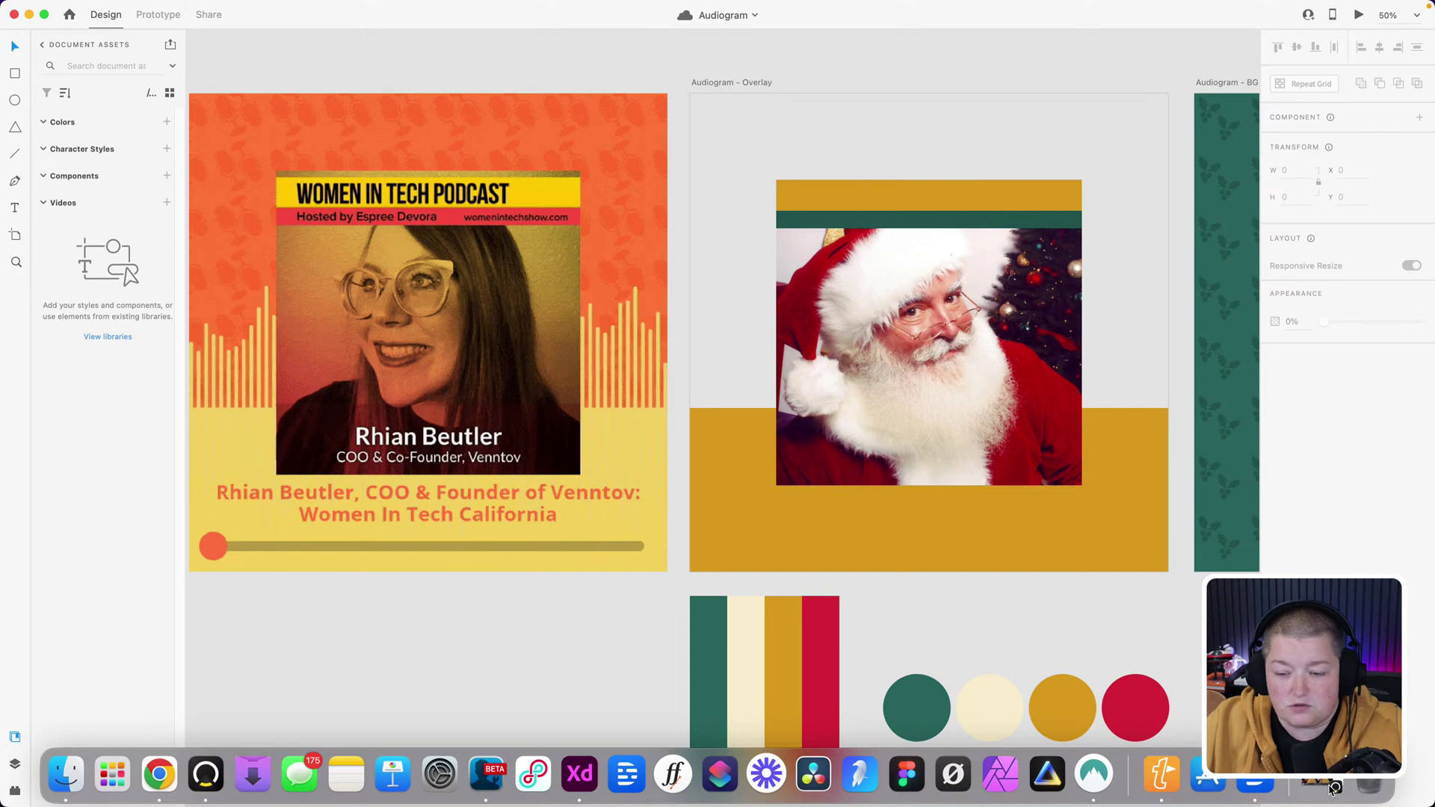
pyautogui.click(1256, 783)
pyautogui.moveTo(914, 143); pyautogui.dragTo(551, 263)
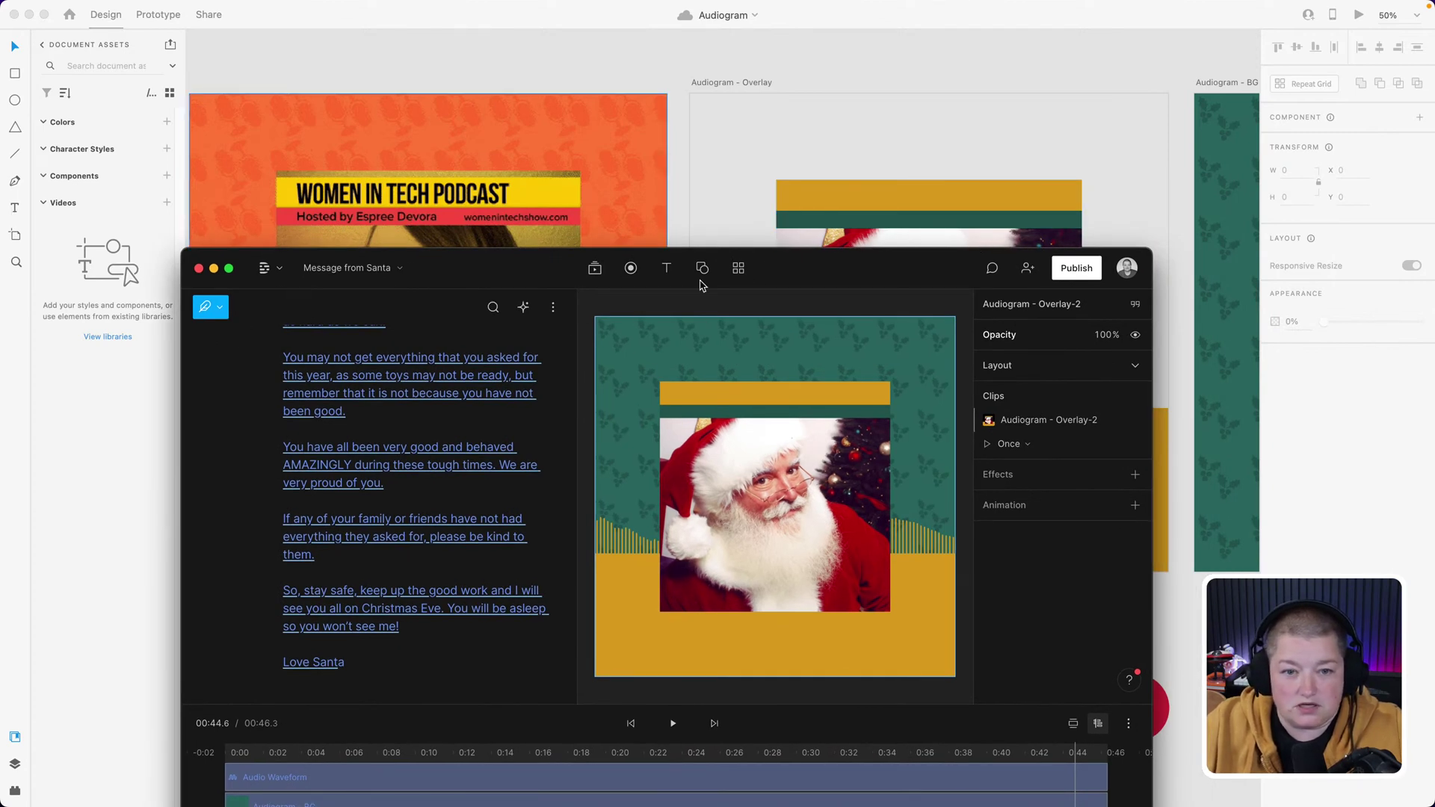
pyautogui.click(663, 271)
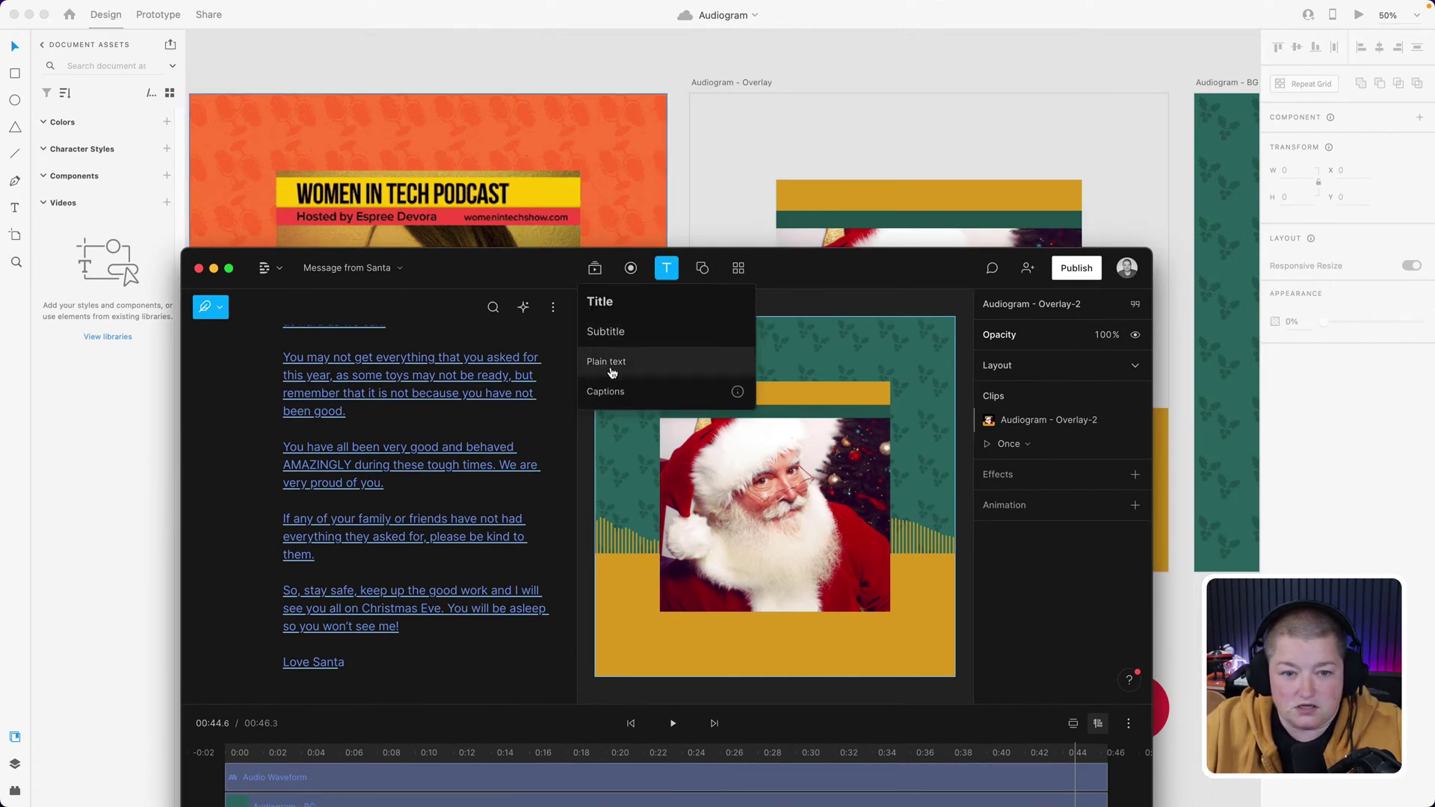
pyautogui.click(684, 305)
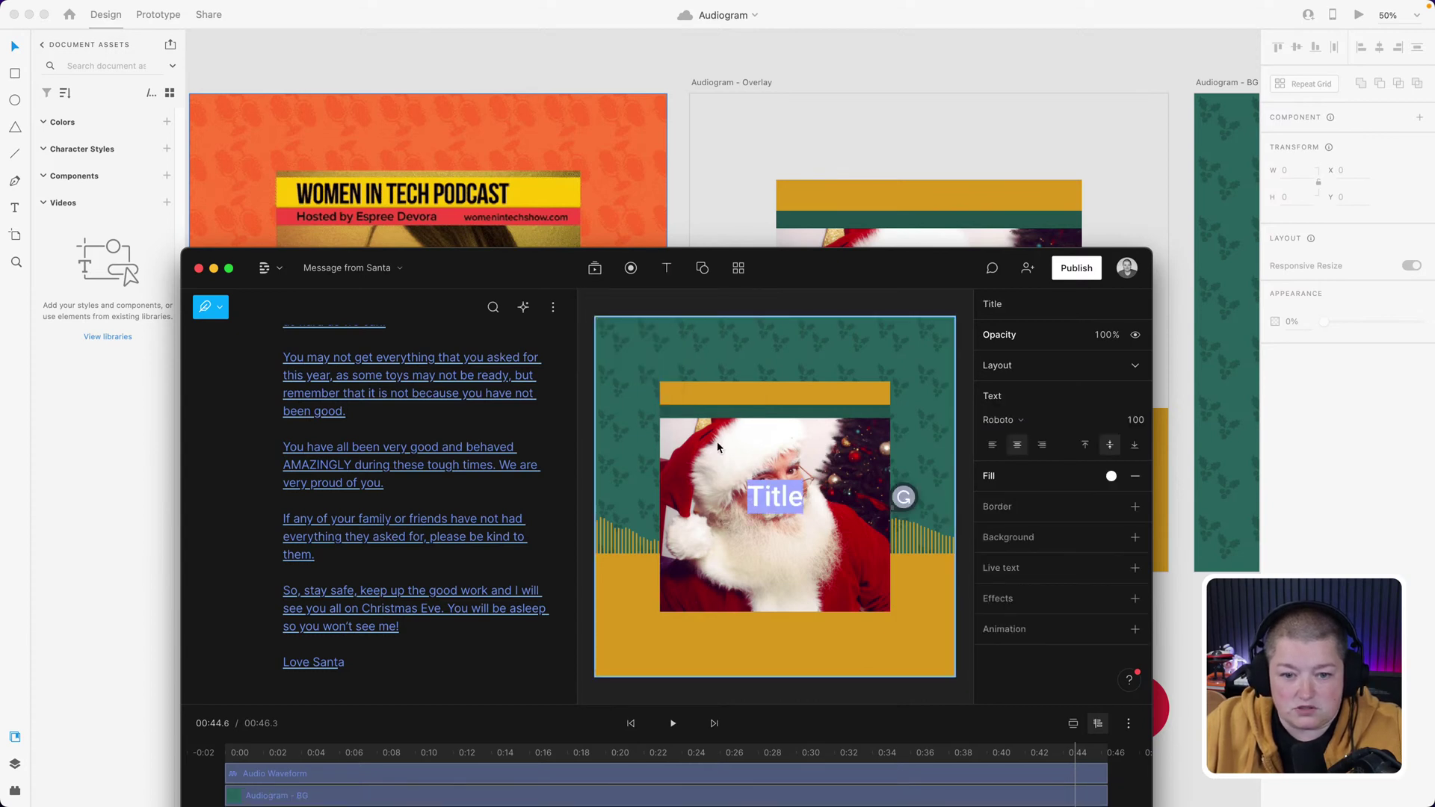
# - Set the title layer's font to Roboto Condensed Bold
pyautogui.click(1020, 422)
pyautogui.write('di')
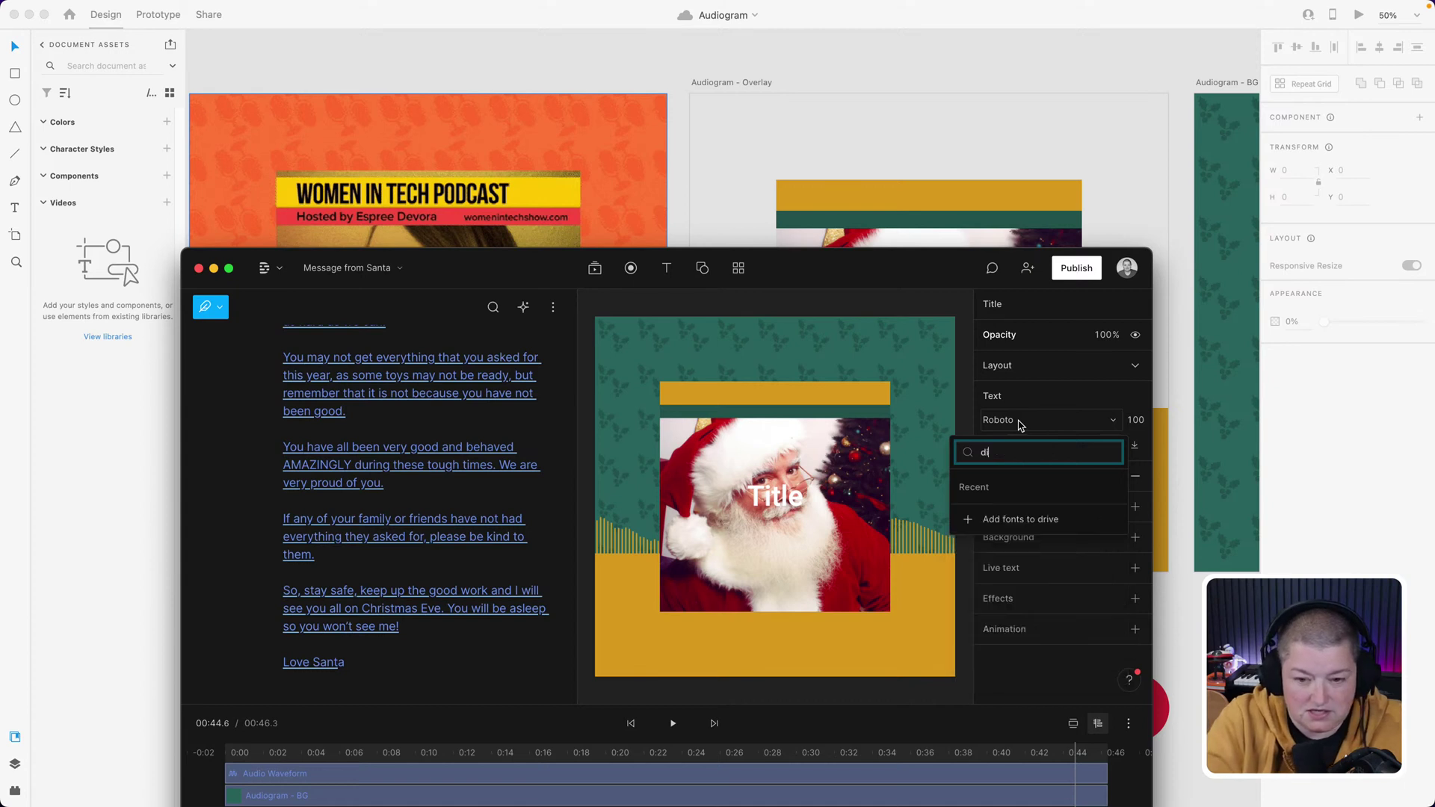
pyautogui.write('n')
pyautogui.press('BackSpace')
pyautogui.press('BackSpace')
pyautogui.press('BackSpace')
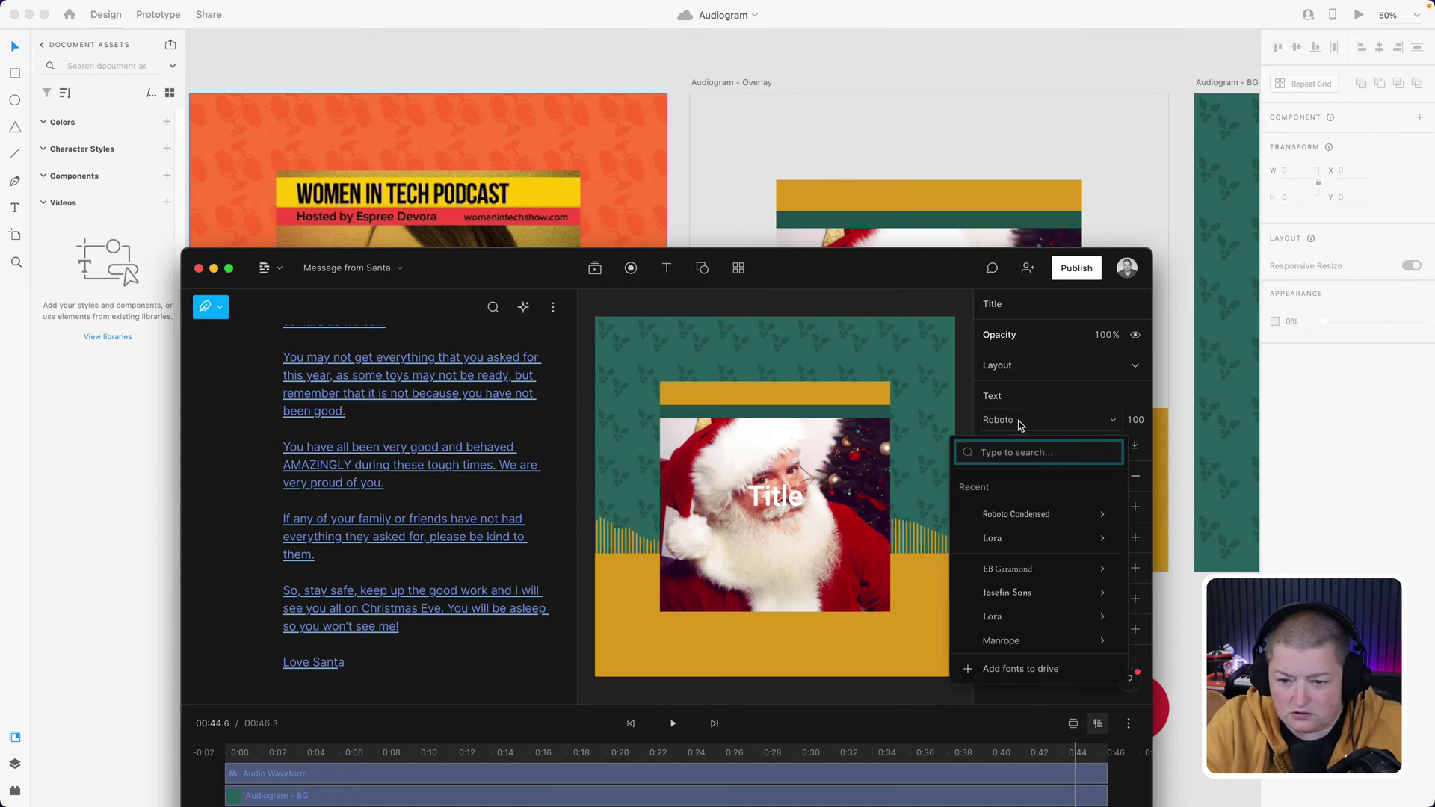
pyautogui.scroll(-5, 1083, 551)
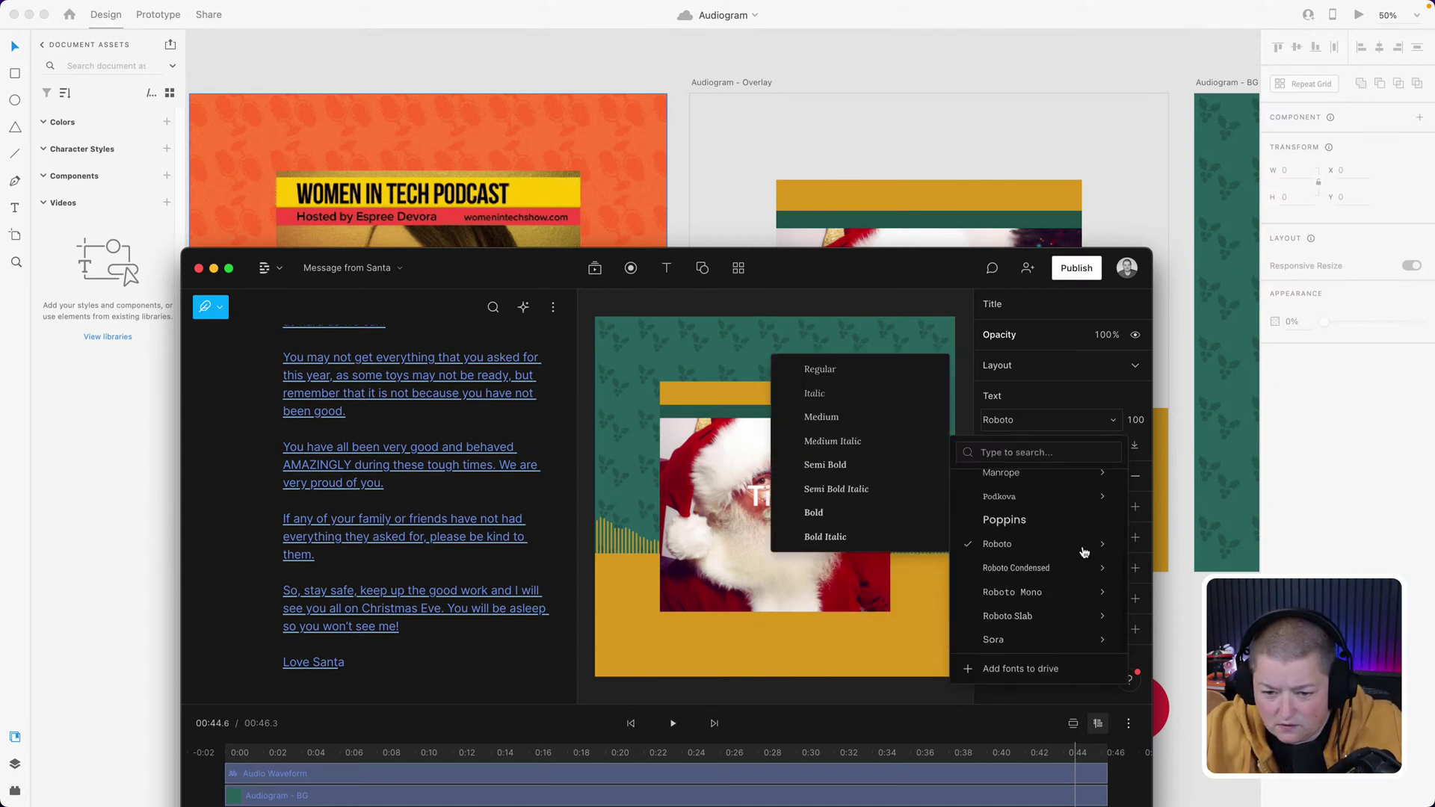
pyautogui.moveTo(1058, 583)
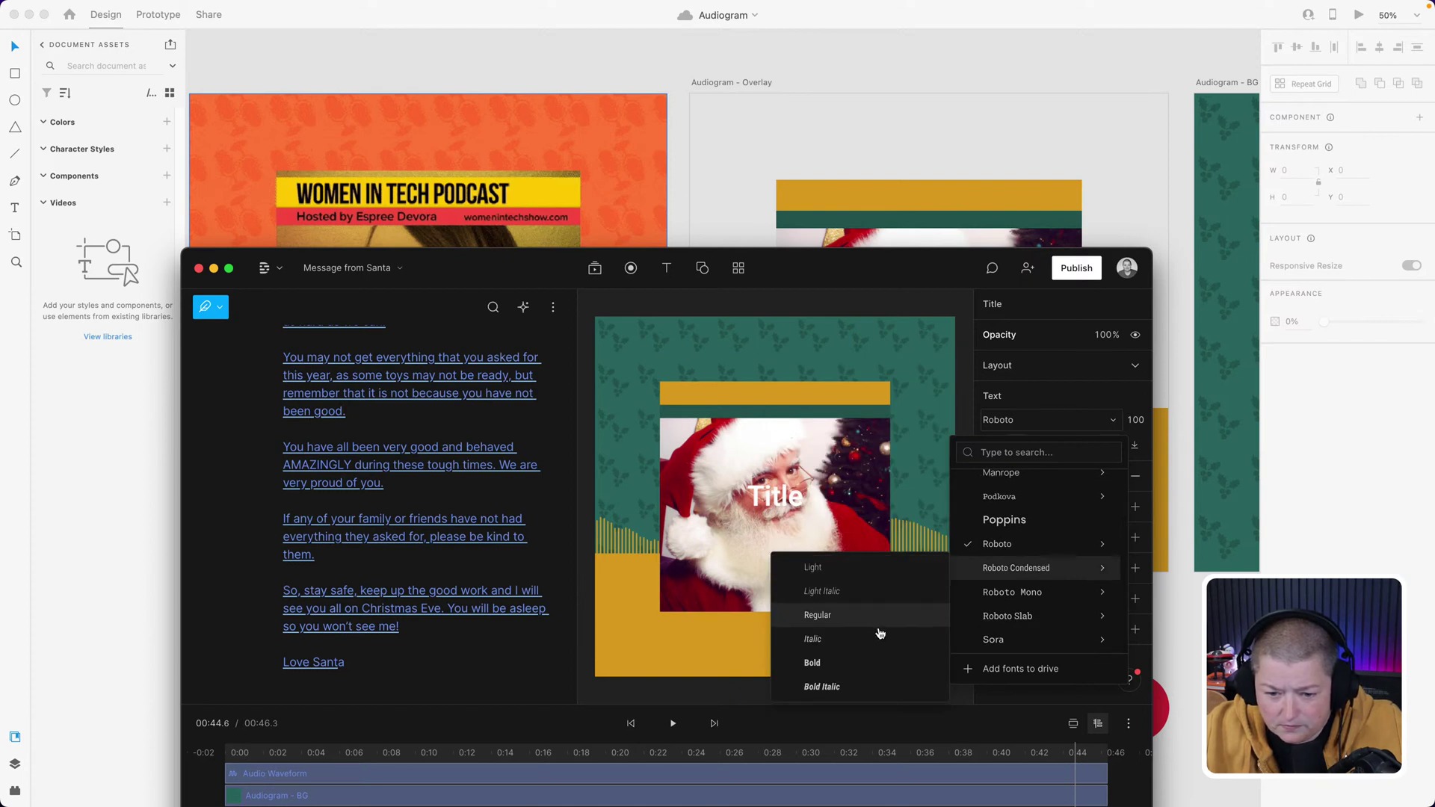
pyautogui.click(874, 663)
# - Replace the placeholder title text with "SANTA'S PODCAST"
pyautogui.doubleClick(772, 501)
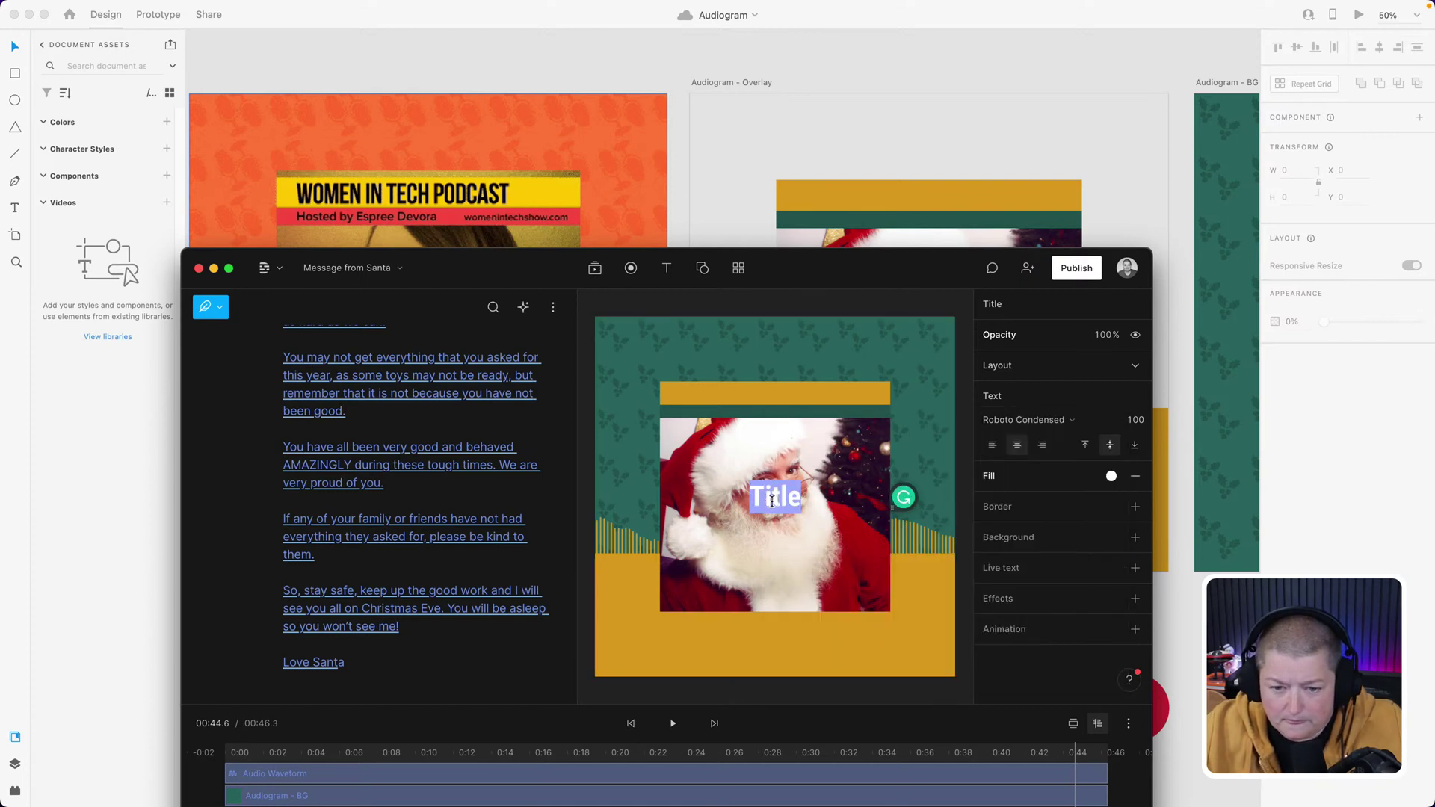
pyautogui.write('Sant')
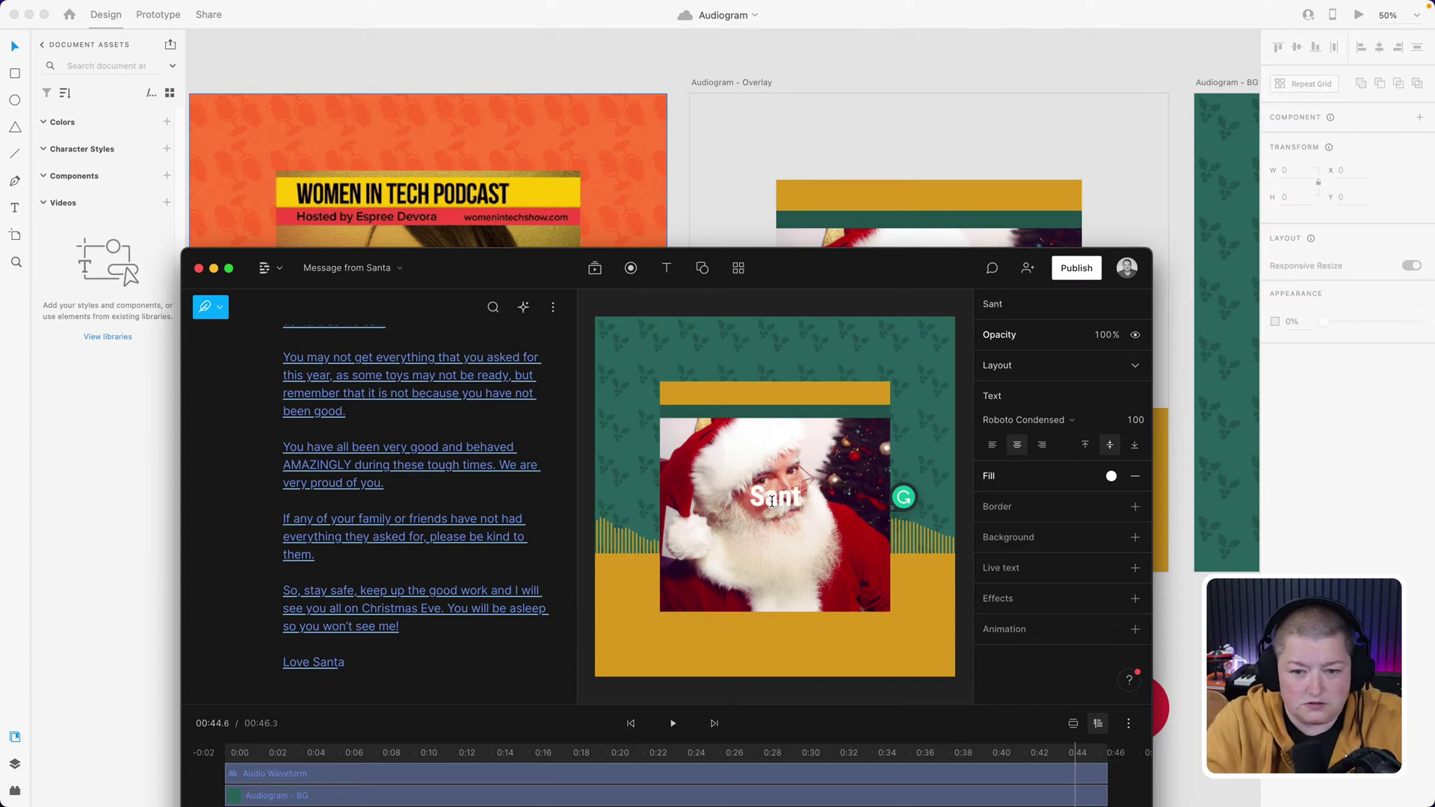
pyautogui.write('a')
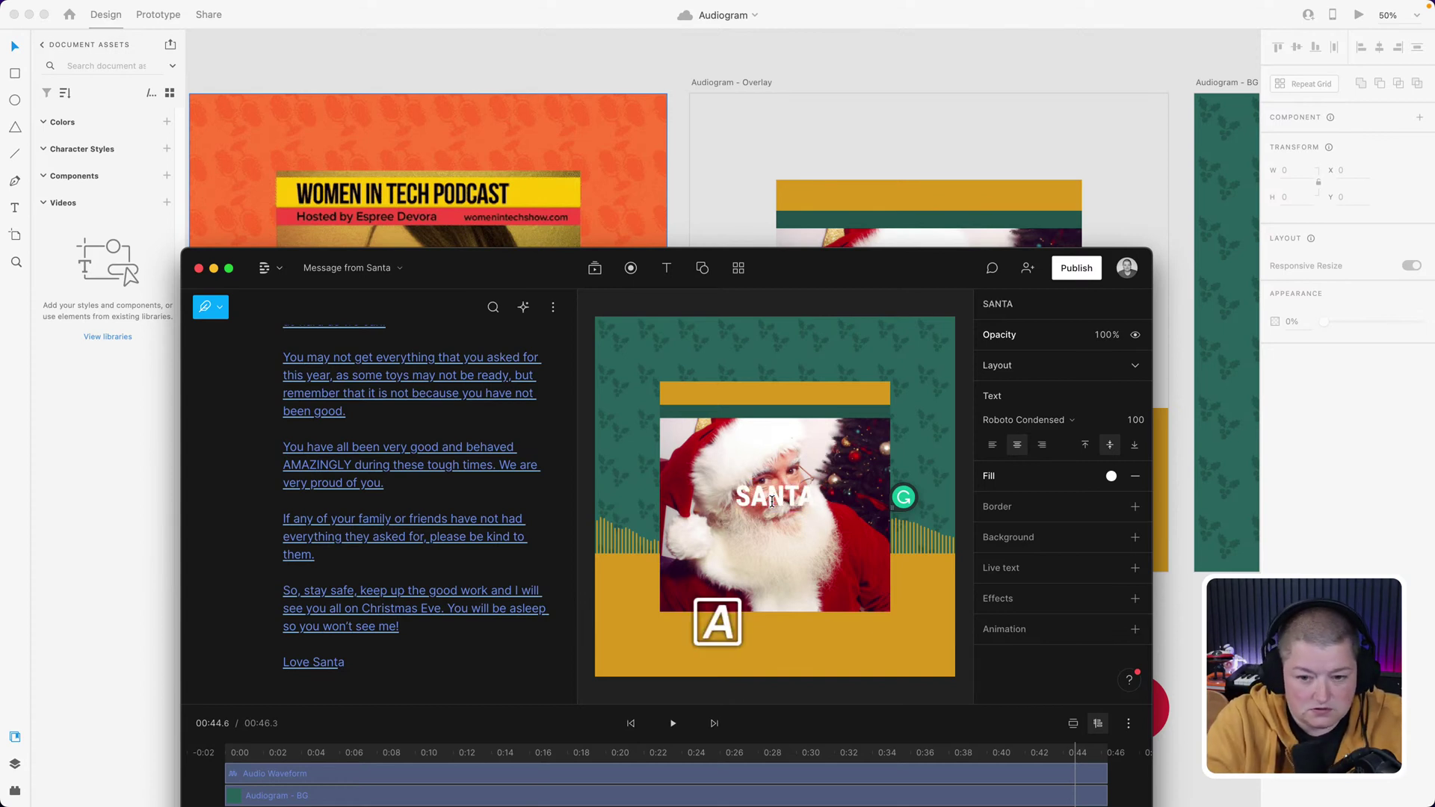
pyautogui.write("'S")
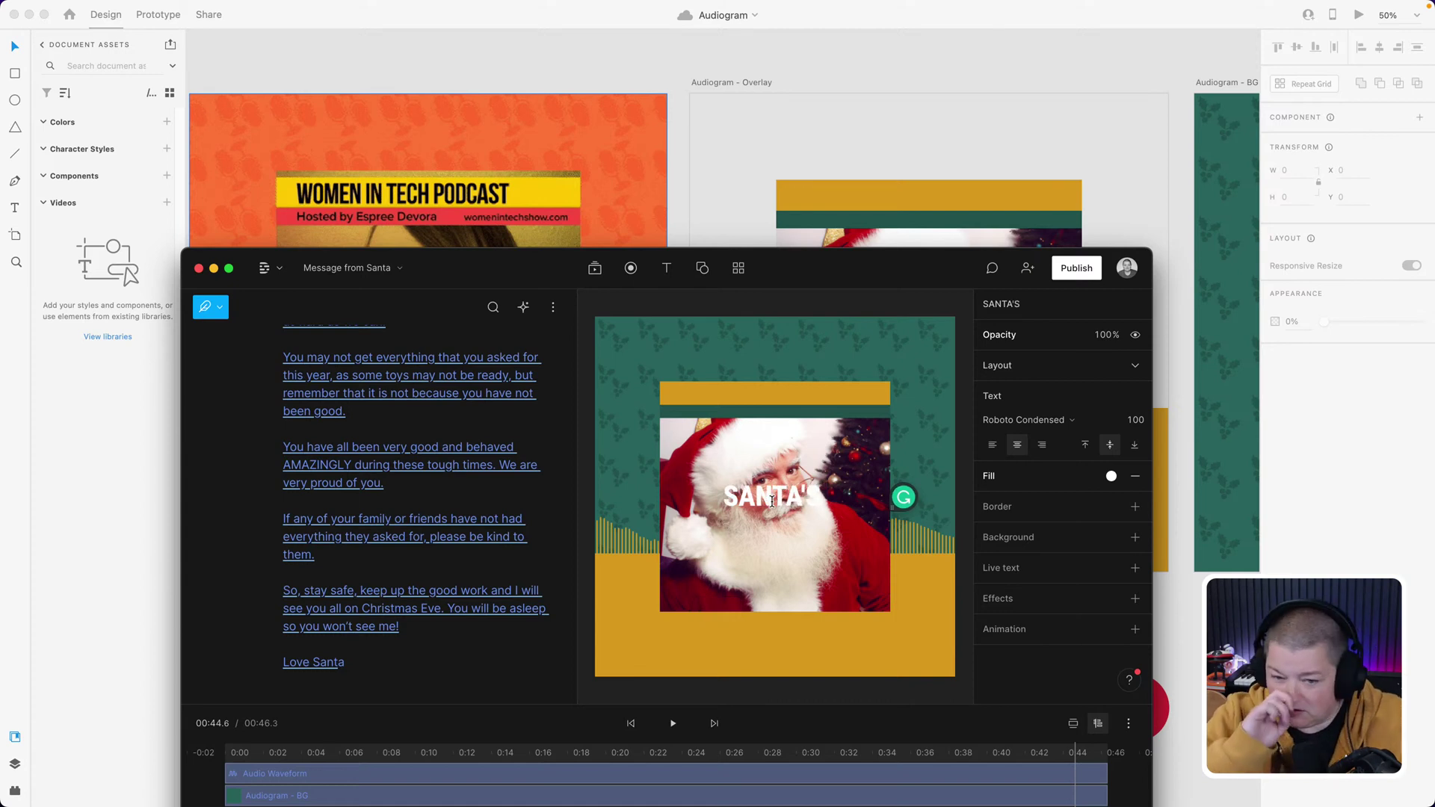
pyautogui.write(' PODCAST')
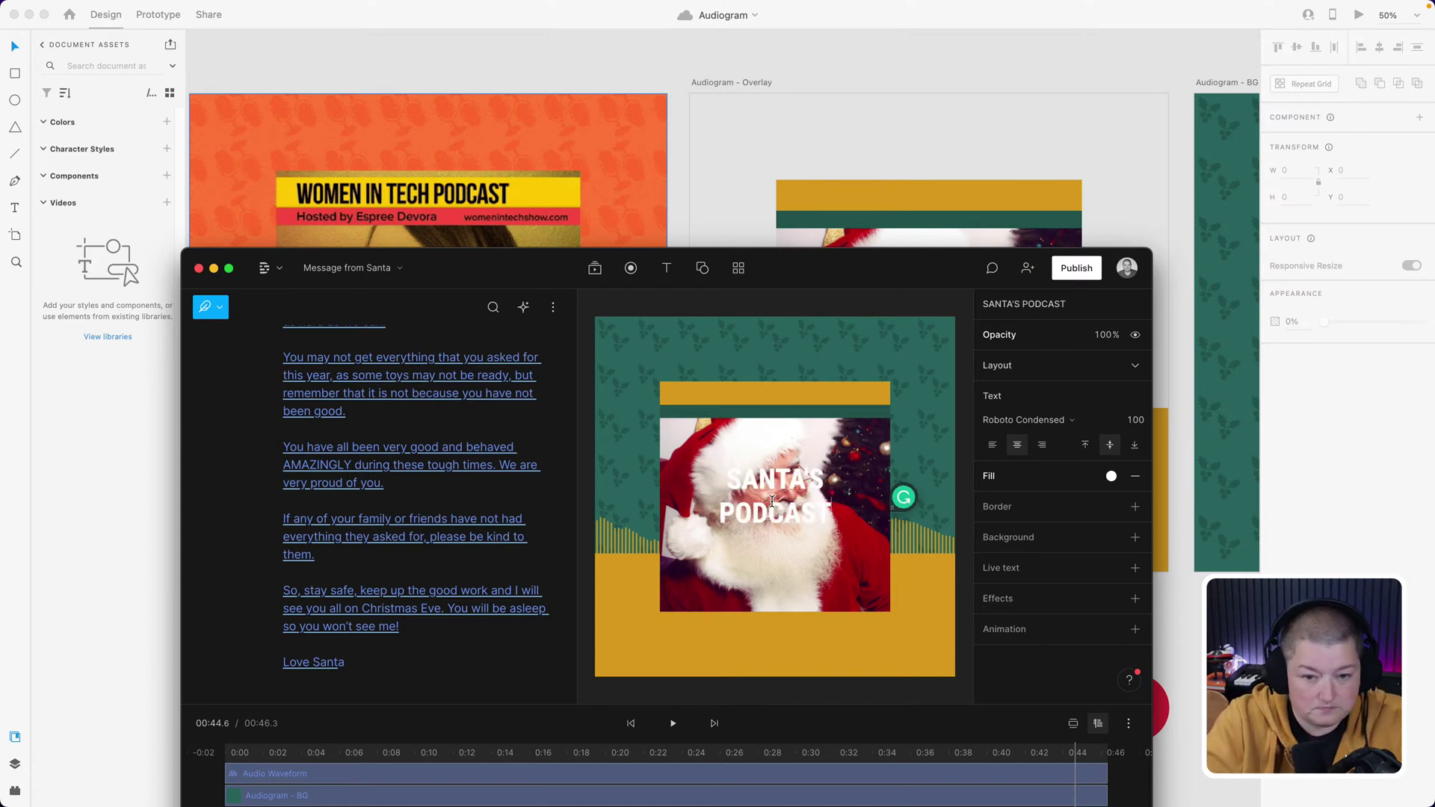
# - Move the SANTA'S PODCAST title onto the gold strip above the Santa photo and widen its box to fit one line
pyautogui.click(807, 360)
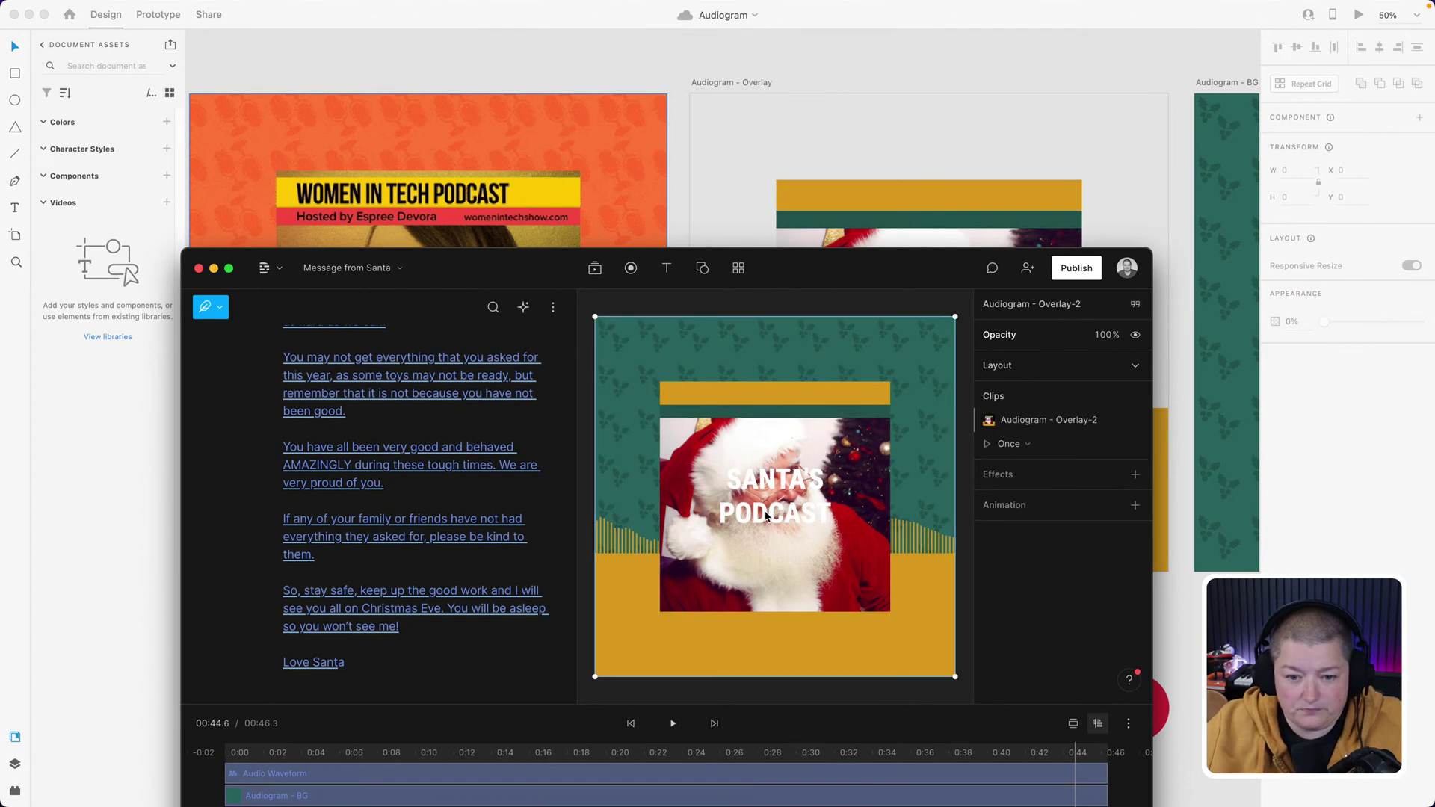
pyautogui.doubleClick(766, 483)
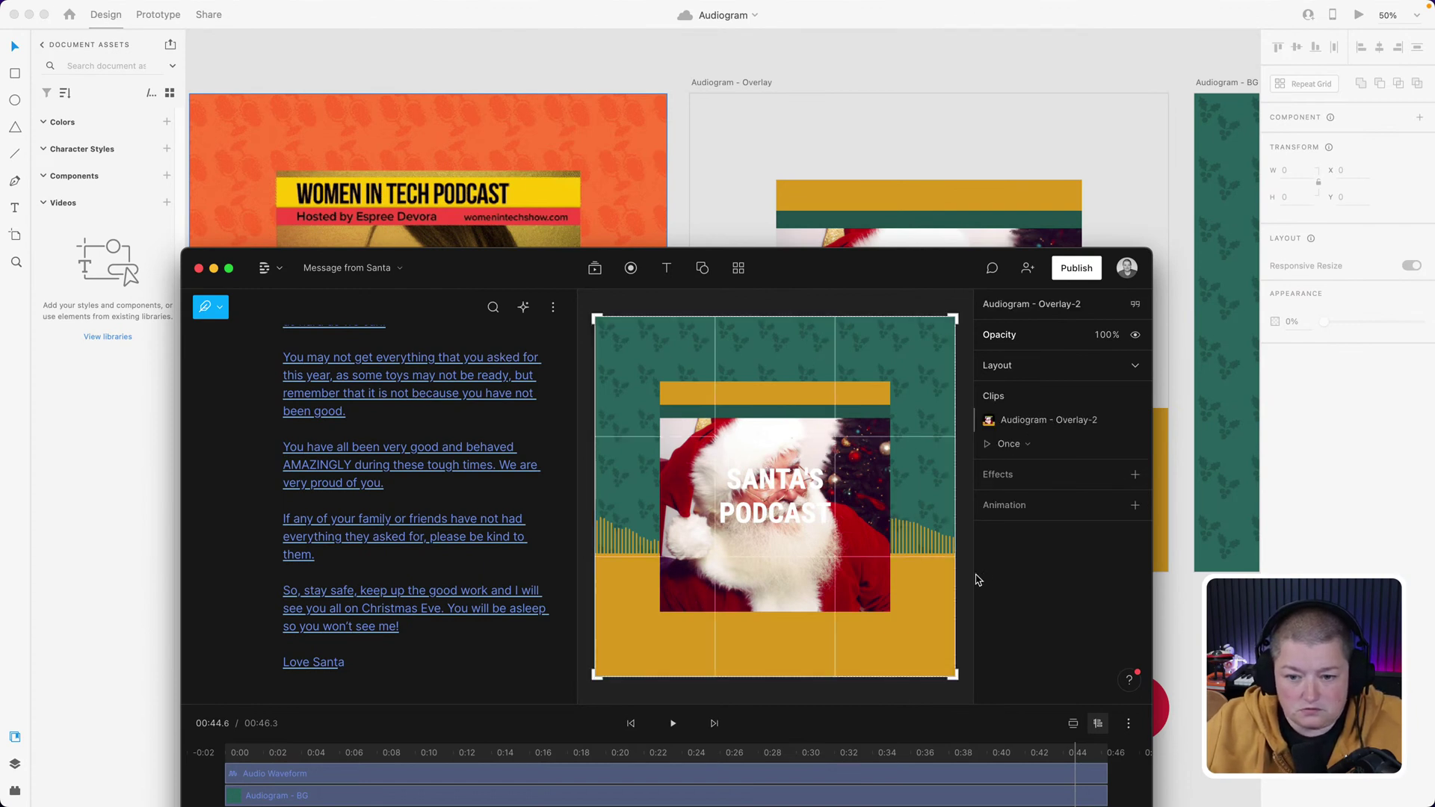
pyautogui.click(585, 380)
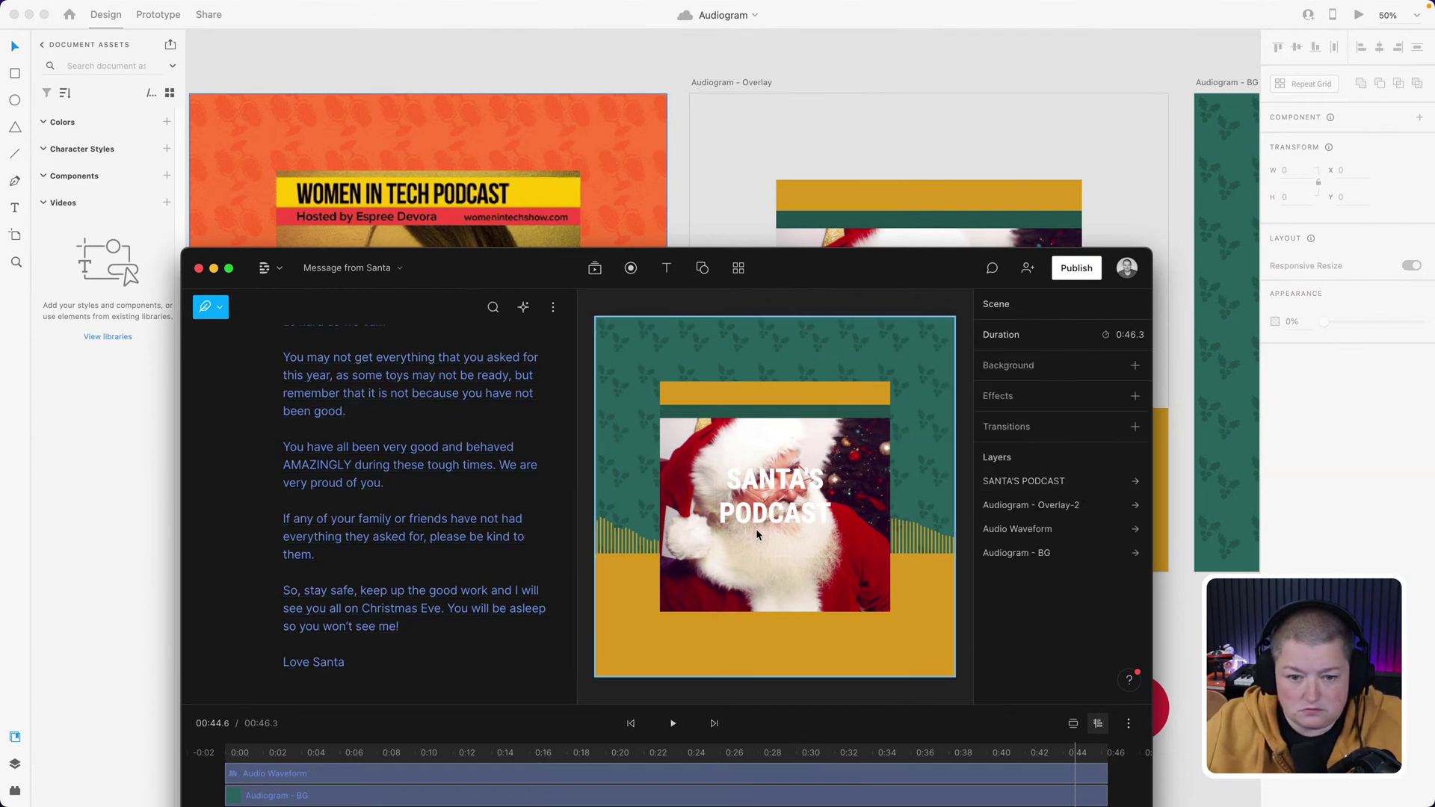
pyautogui.click(747, 516)
pyautogui.moveTo(745, 515); pyautogui.dragTo(908, 398)
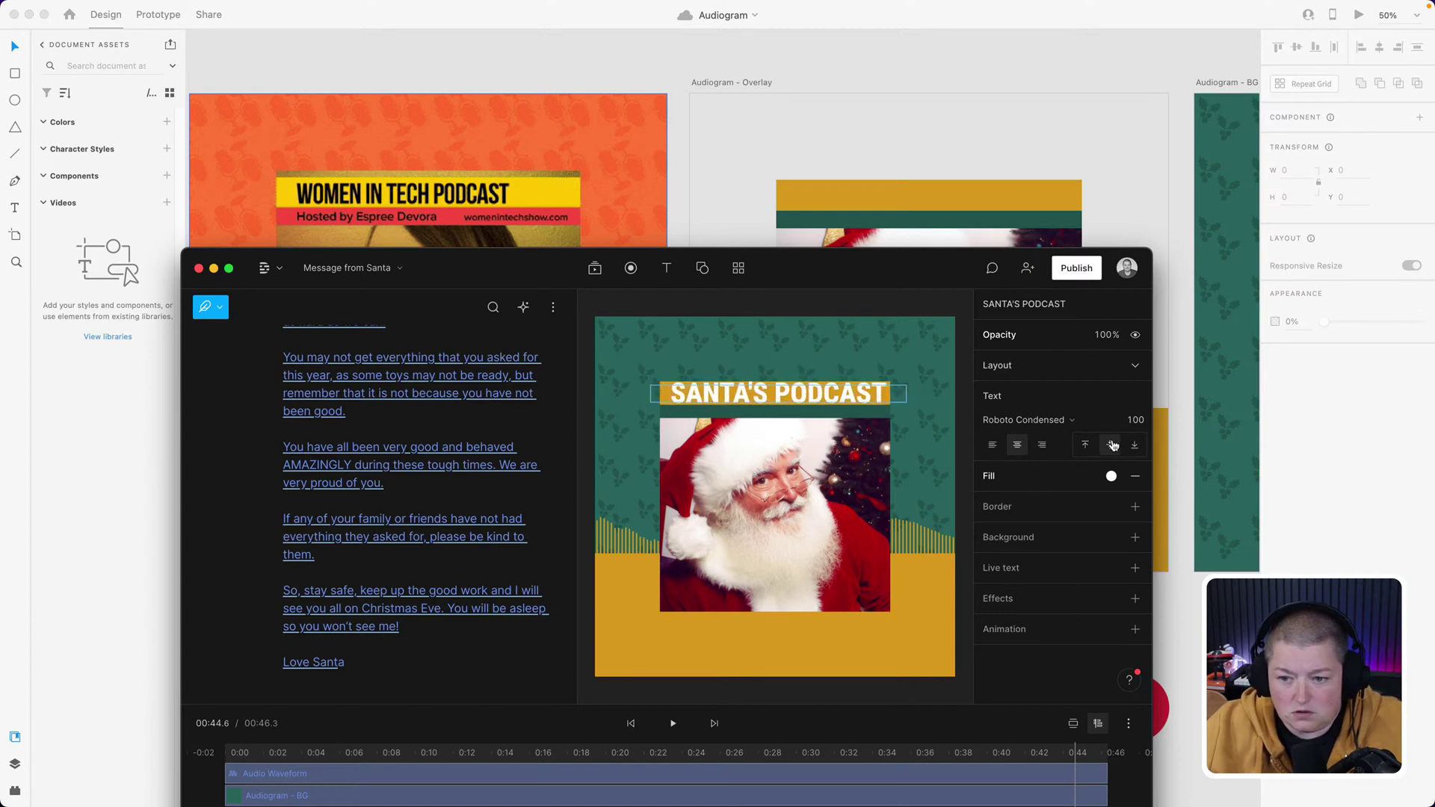
# - Set the title's font size to 82 and its fill colour to hex 212121
pyautogui.moveTo(1136, 432); pyautogui.dragTo(1135, 426)
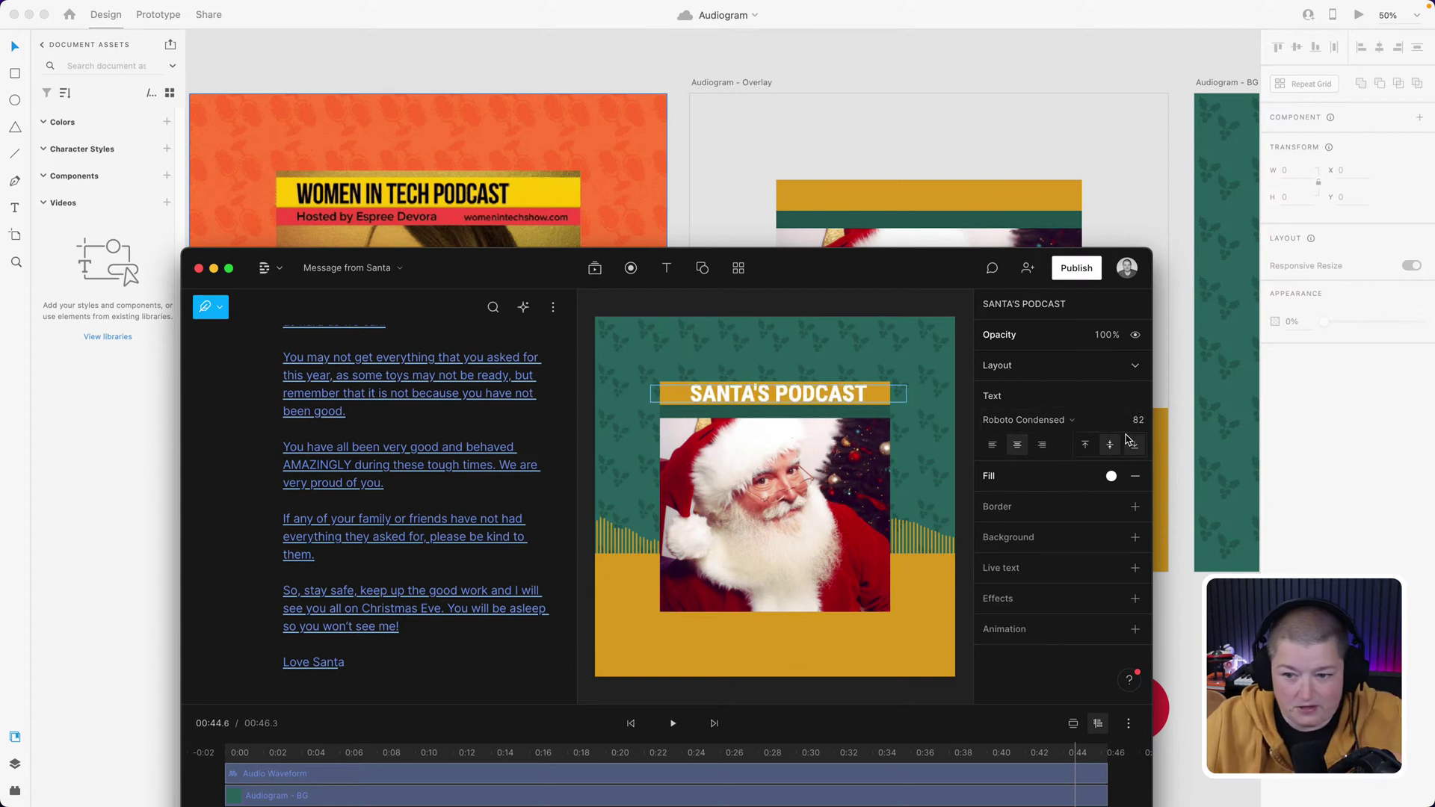
pyautogui.click(1111, 476)
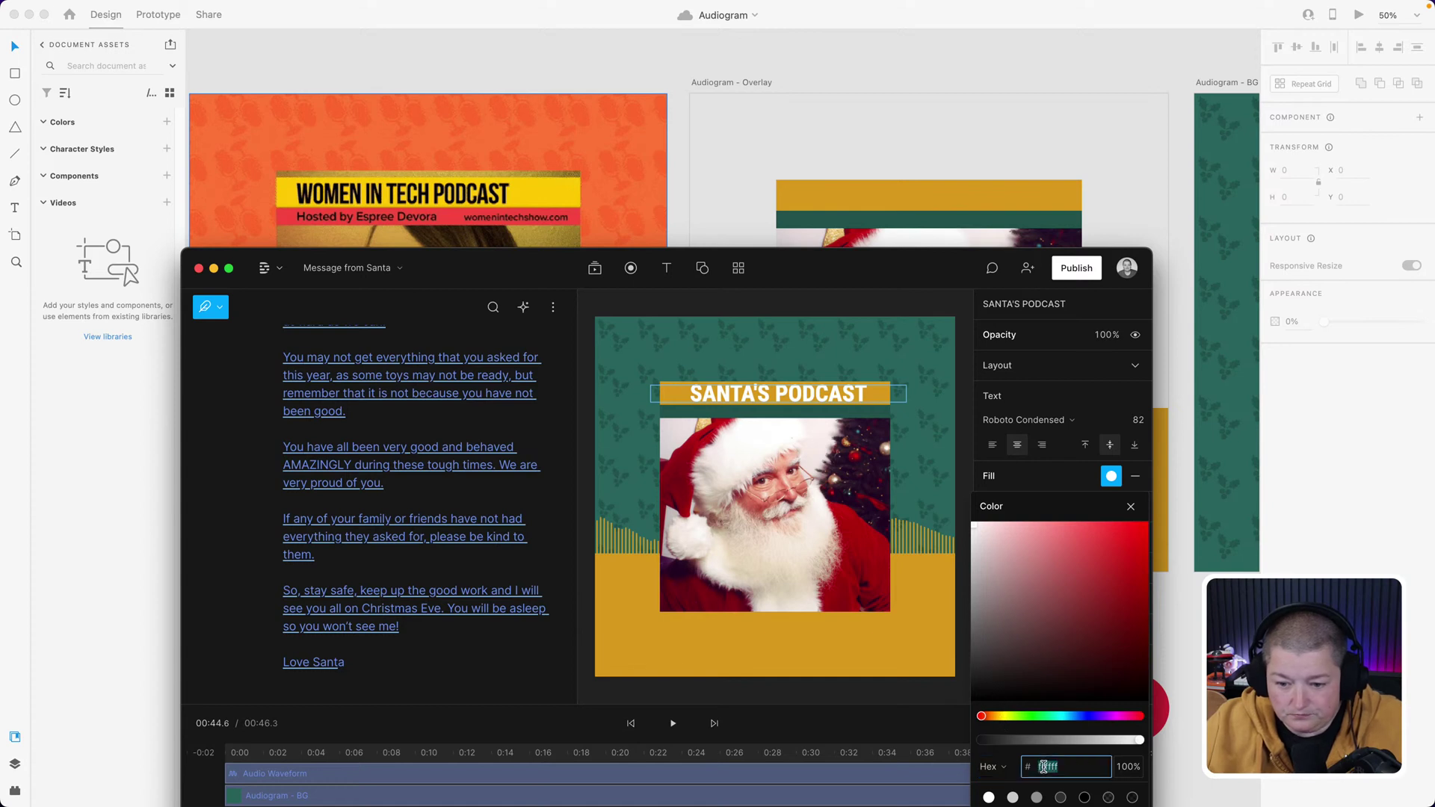
pyautogui.write('212121')
pyautogui.press('Return')
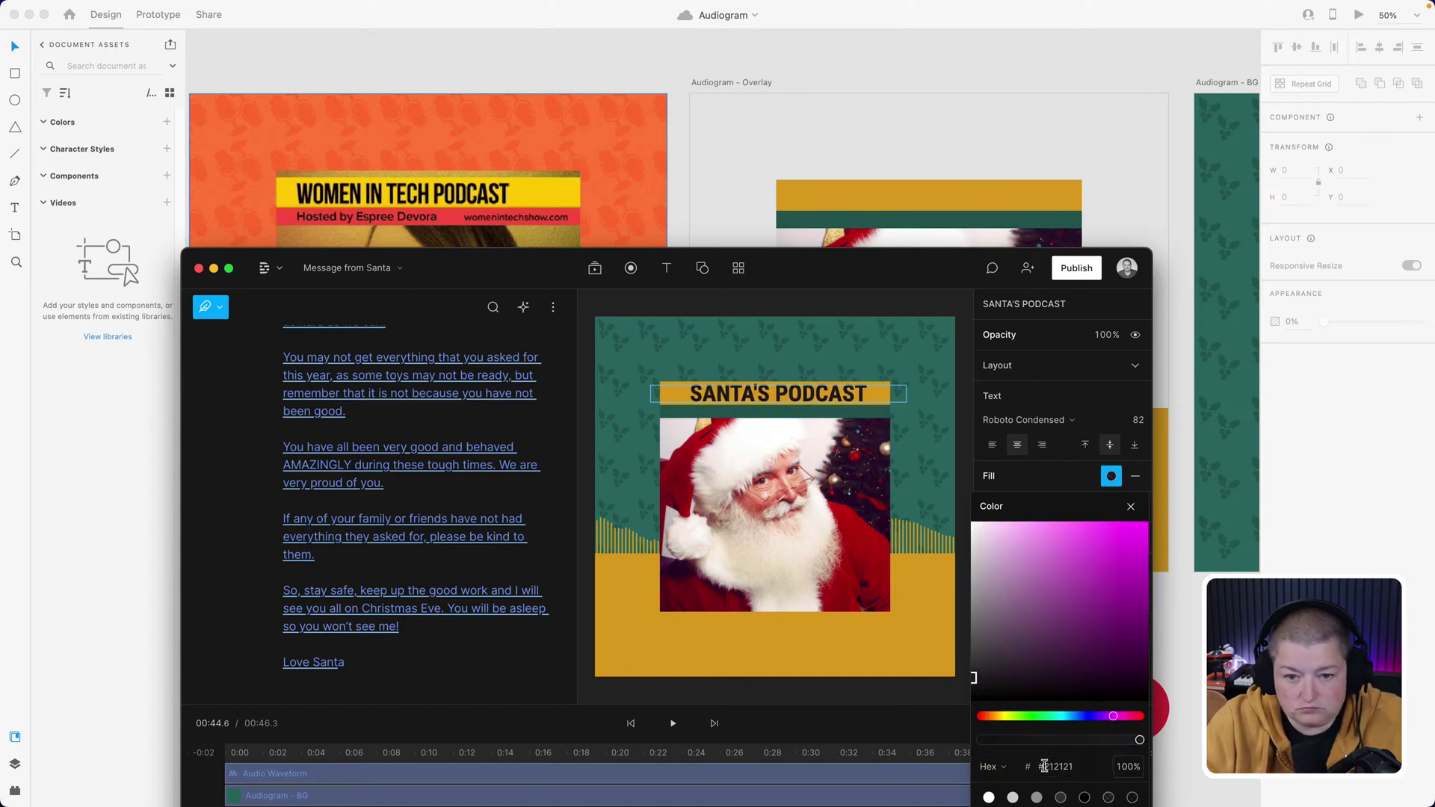
pyautogui.click(984, 435)
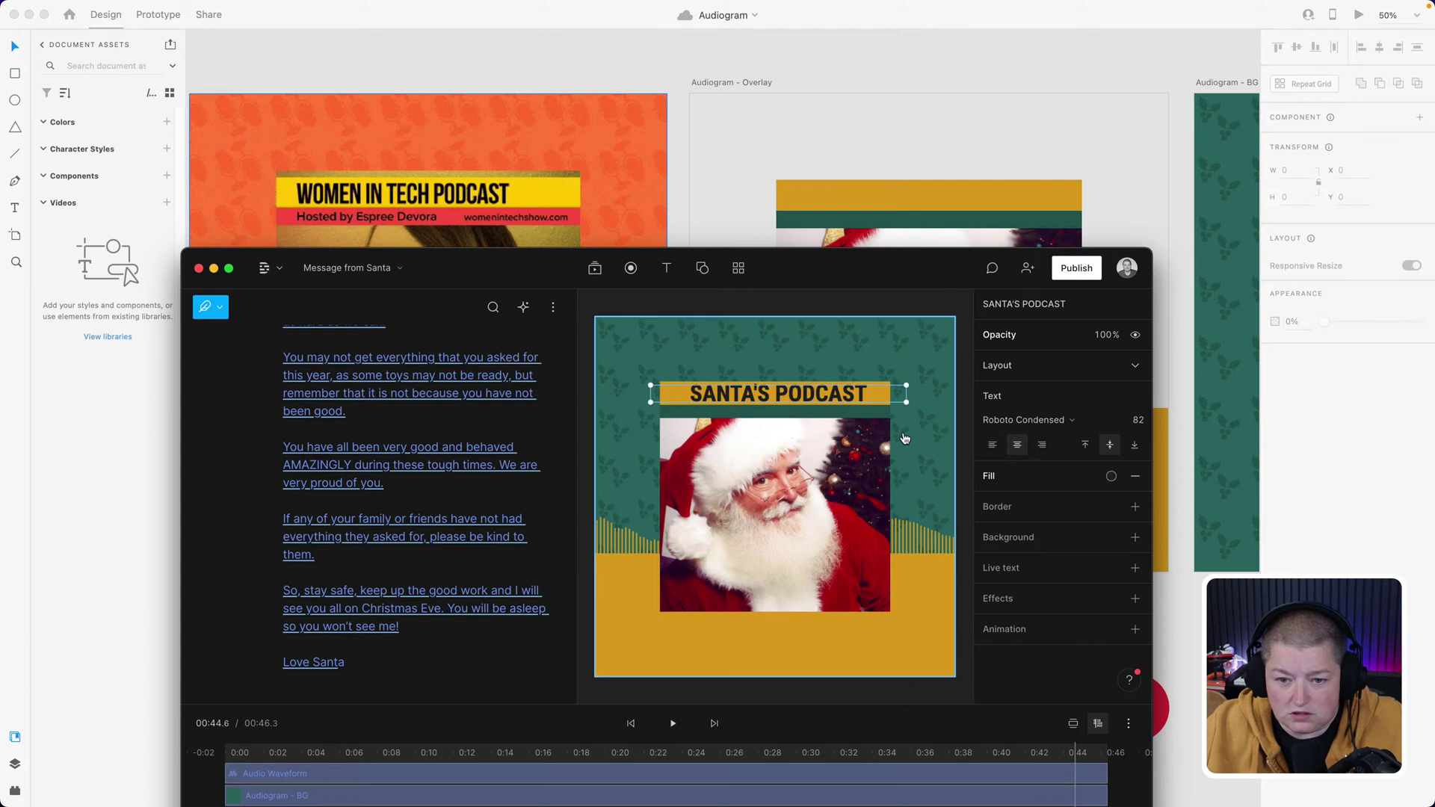
# - Left-align the SANTA'S PODCAST title and fit its text box within the gold strip, slightly inset from the strip's left edge
pyautogui.click(993, 444)
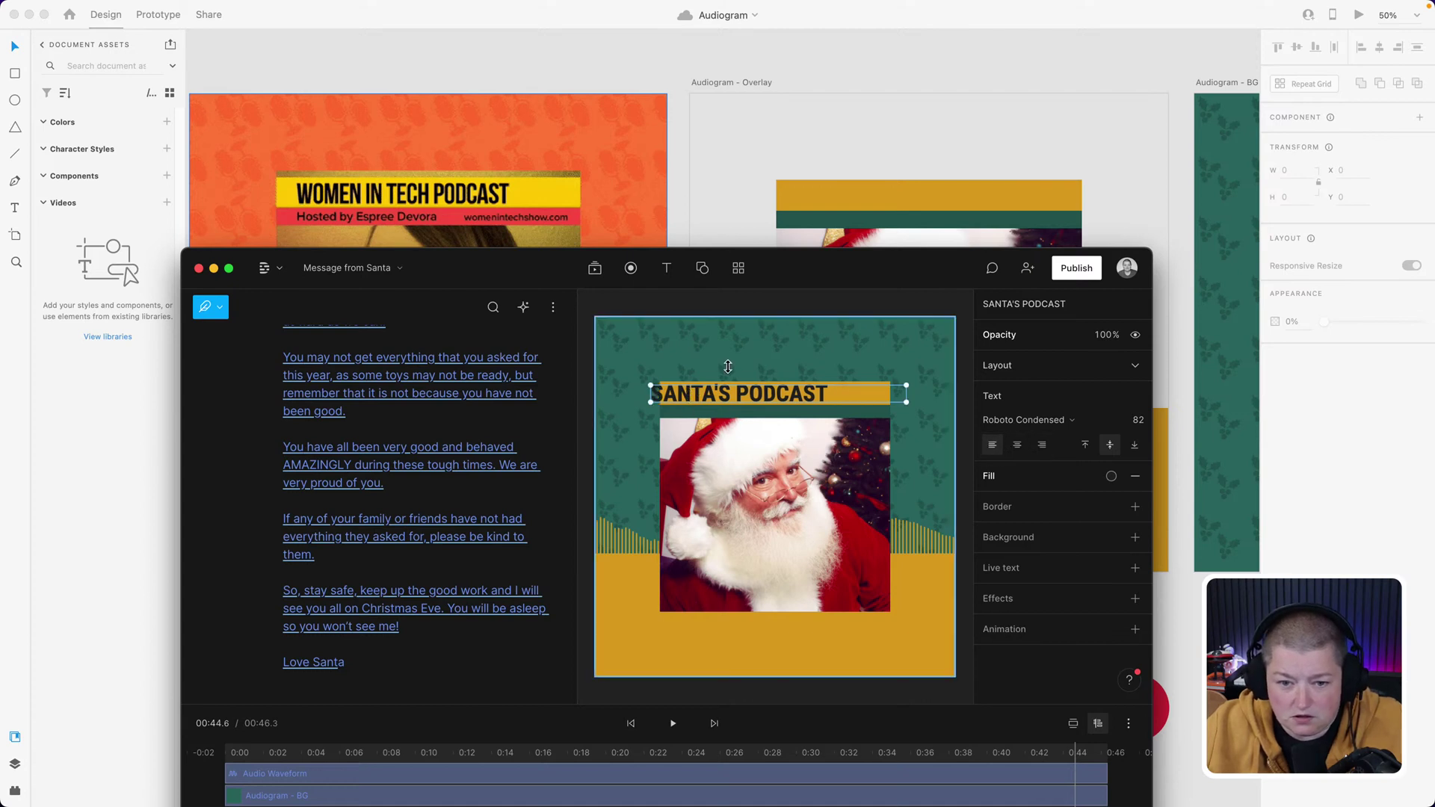
pyautogui.moveTo(722, 396); pyautogui.dragTo(733, 395)
pyautogui.doubleClick(665, 396)
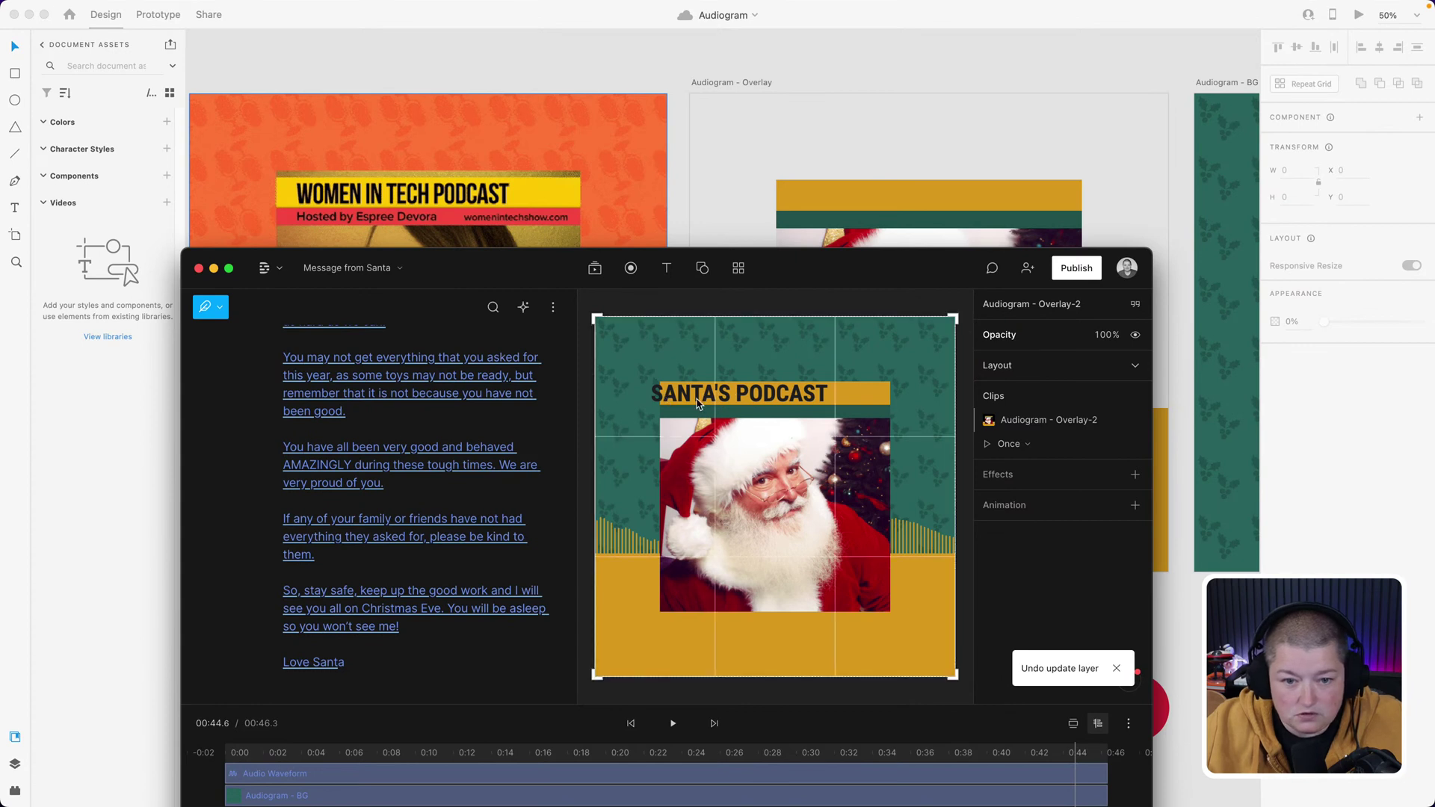
pyautogui.press('Escape')
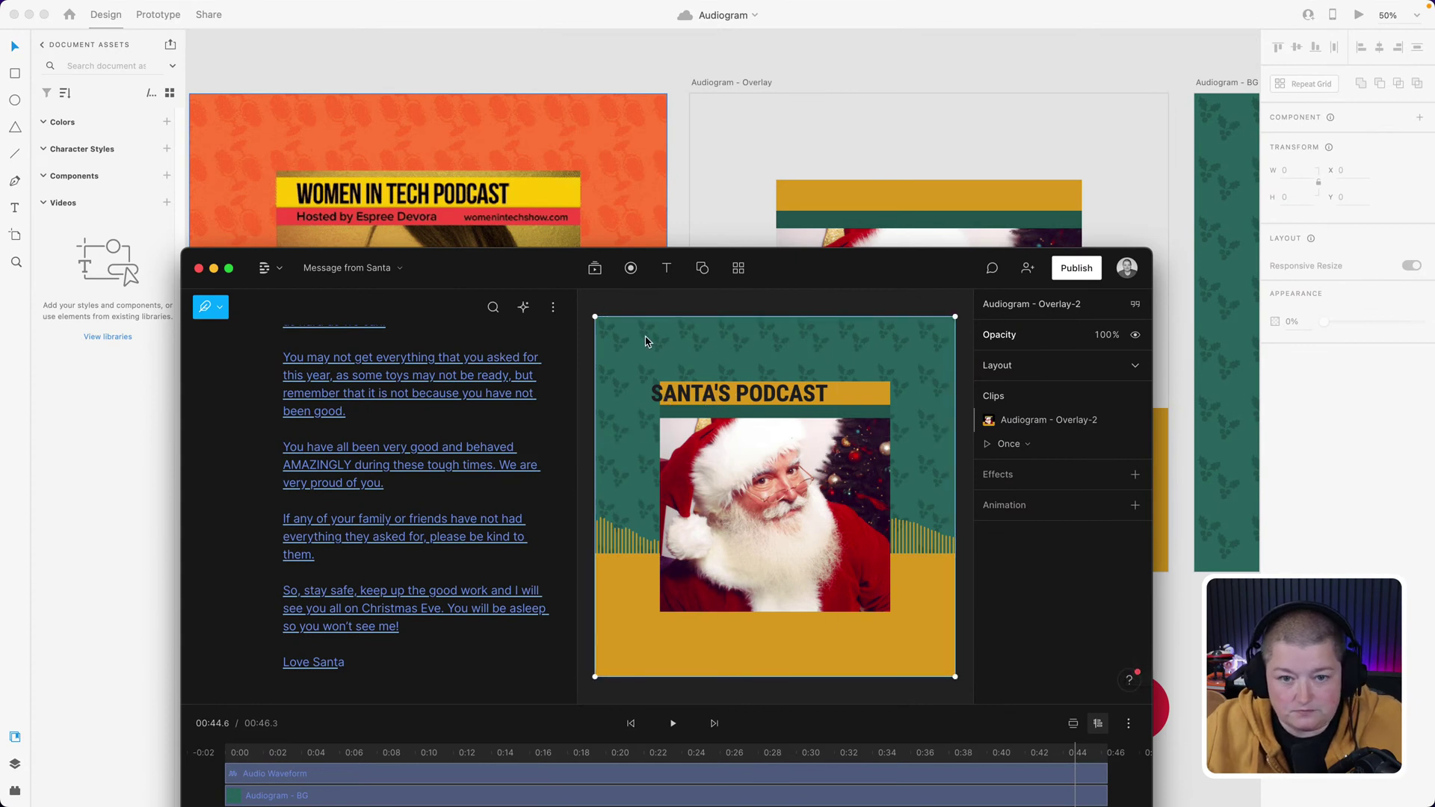
pyautogui.moveTo(777, 271); pyautogui.dragTo(843, 142)
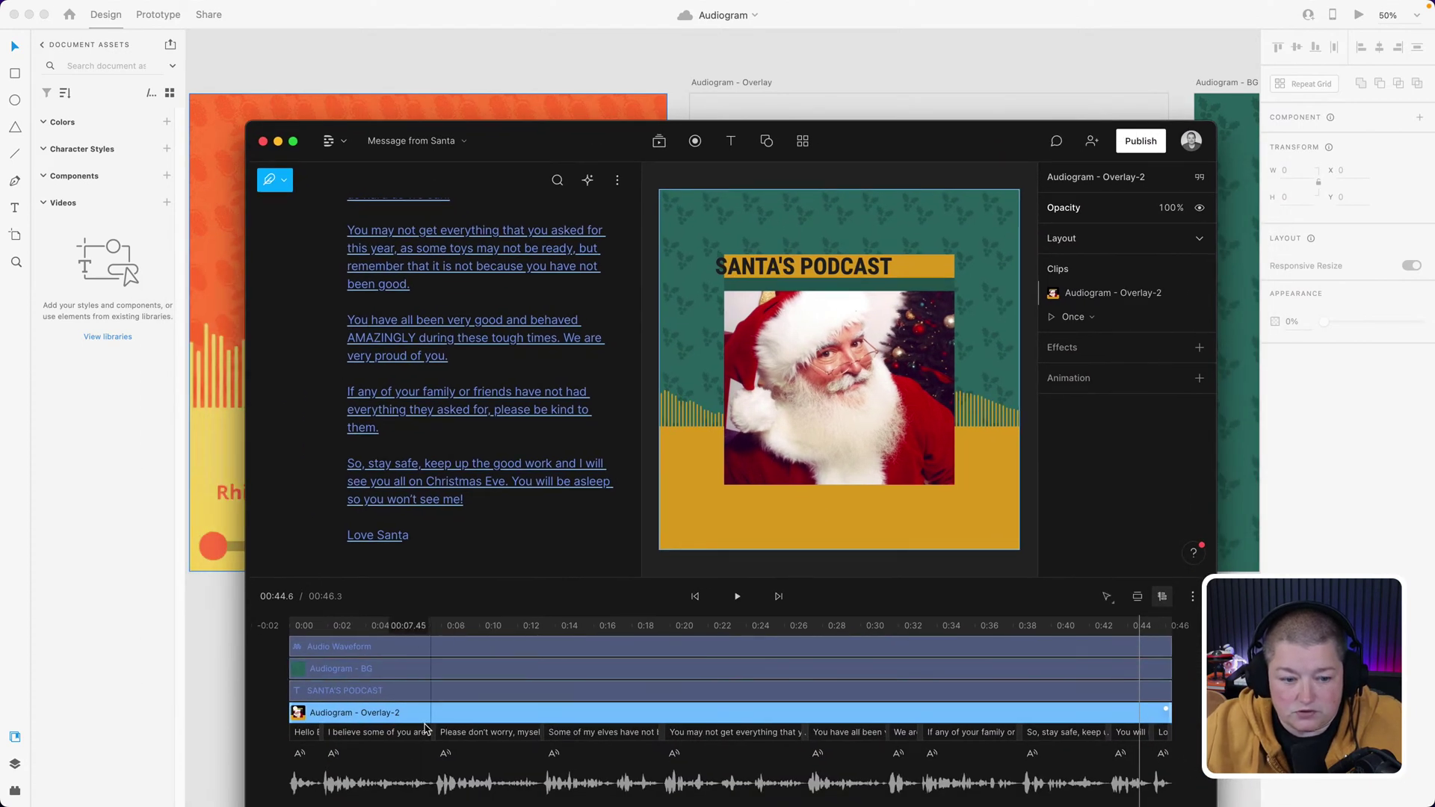
pyautogui.click(413, 698)
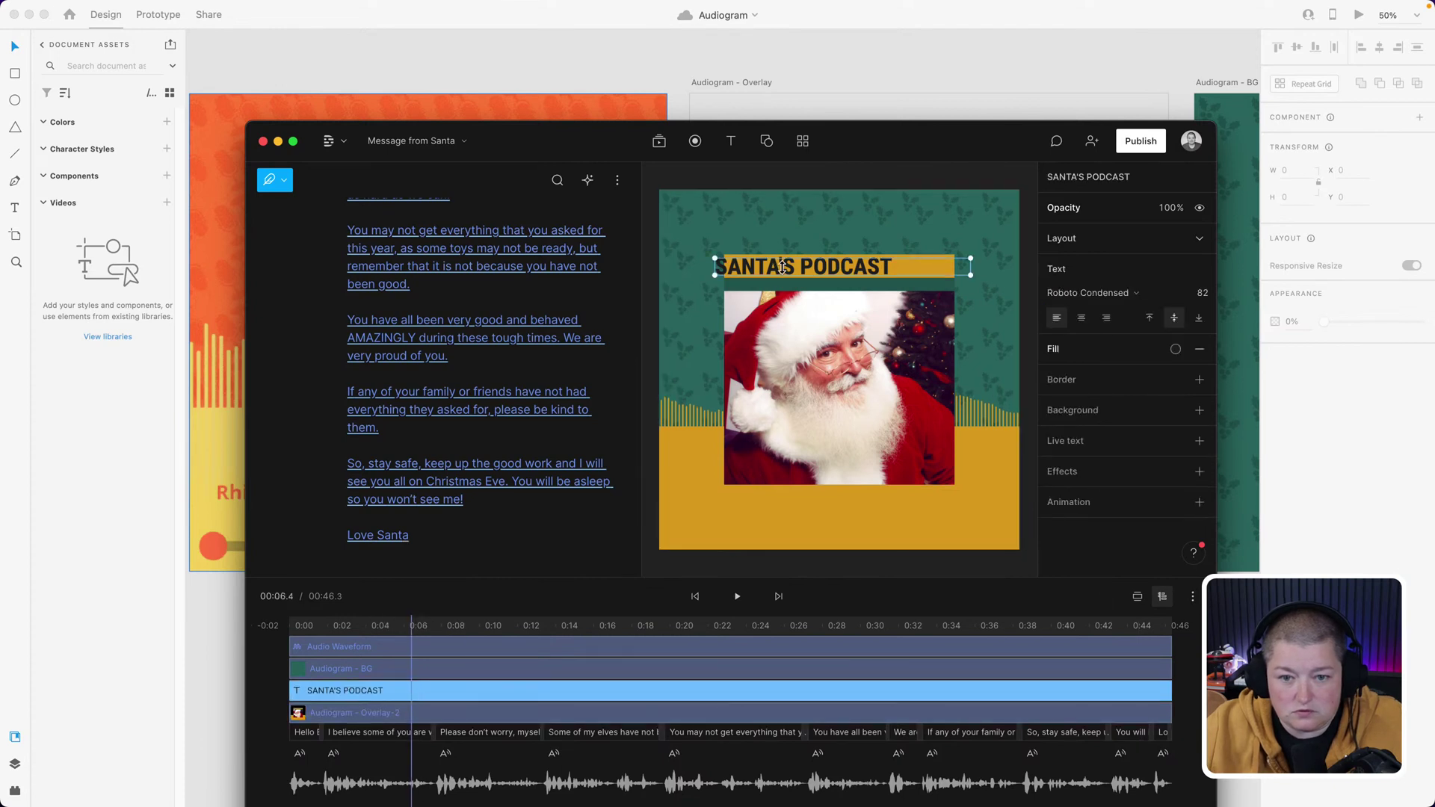
pyautogui.moveTo(765, 272); pyautogui.dragTo(777, 272)
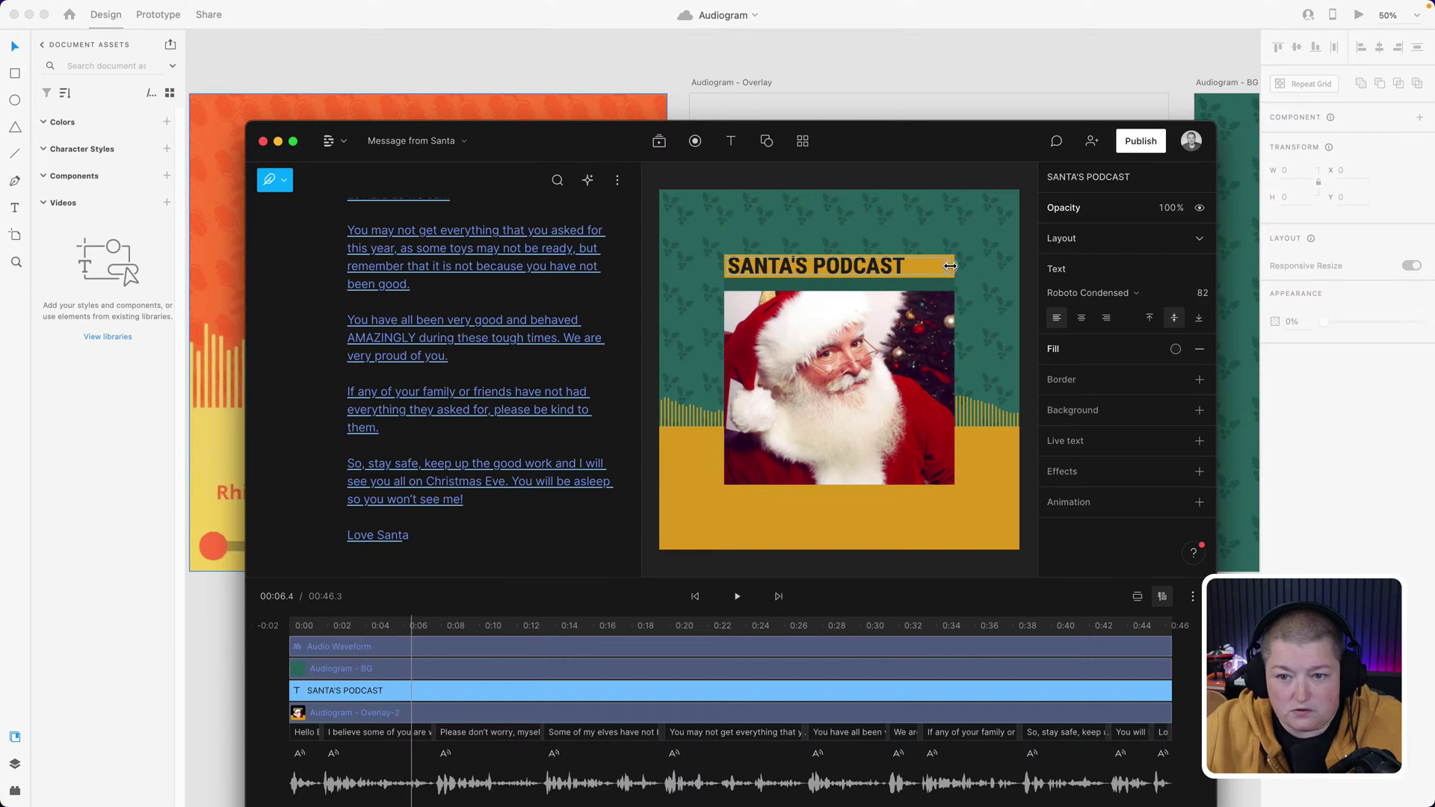
# - Set the SANTA'S PODCAST title's font size to 80
pyautogui.click(917, 311)
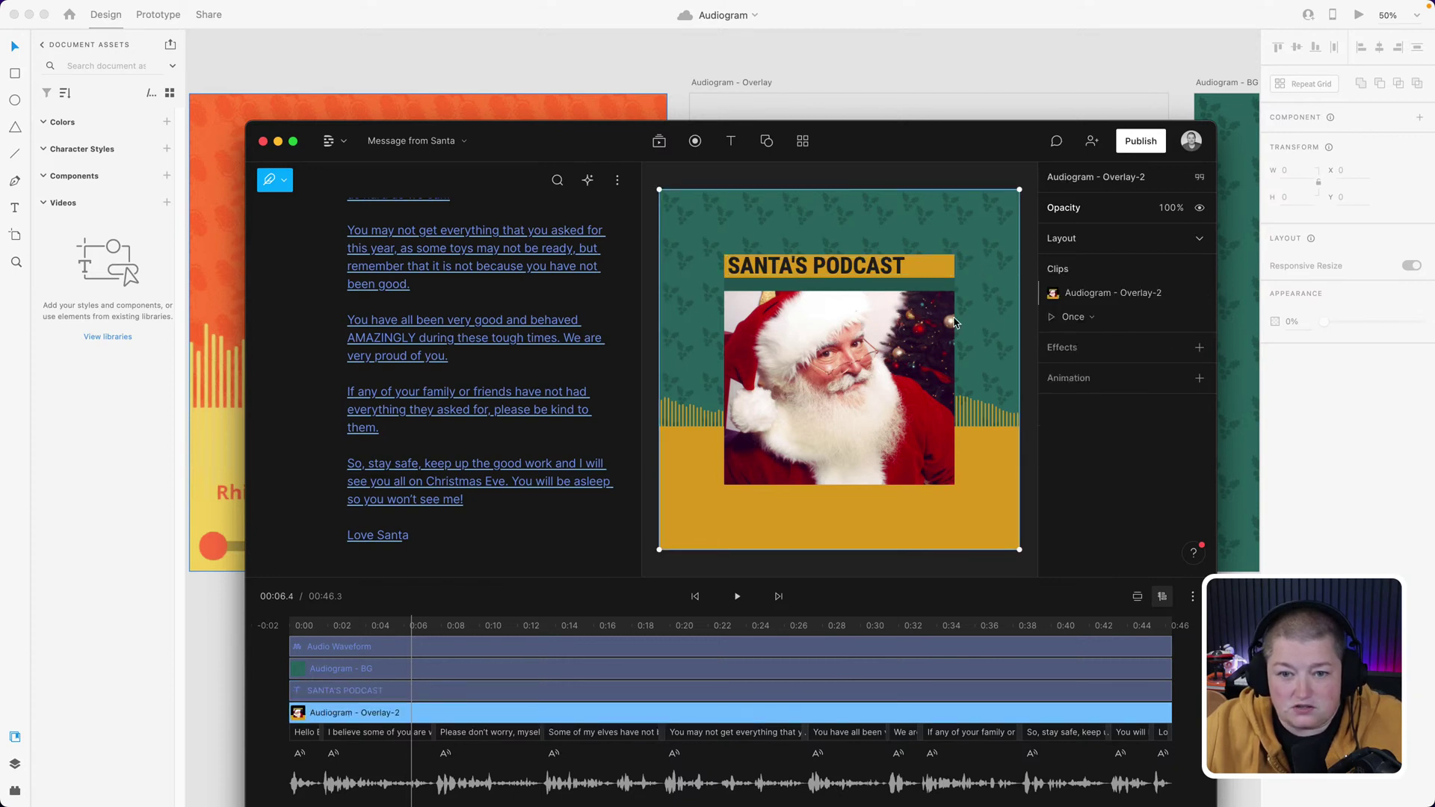
pyautogui.click(838, 269)
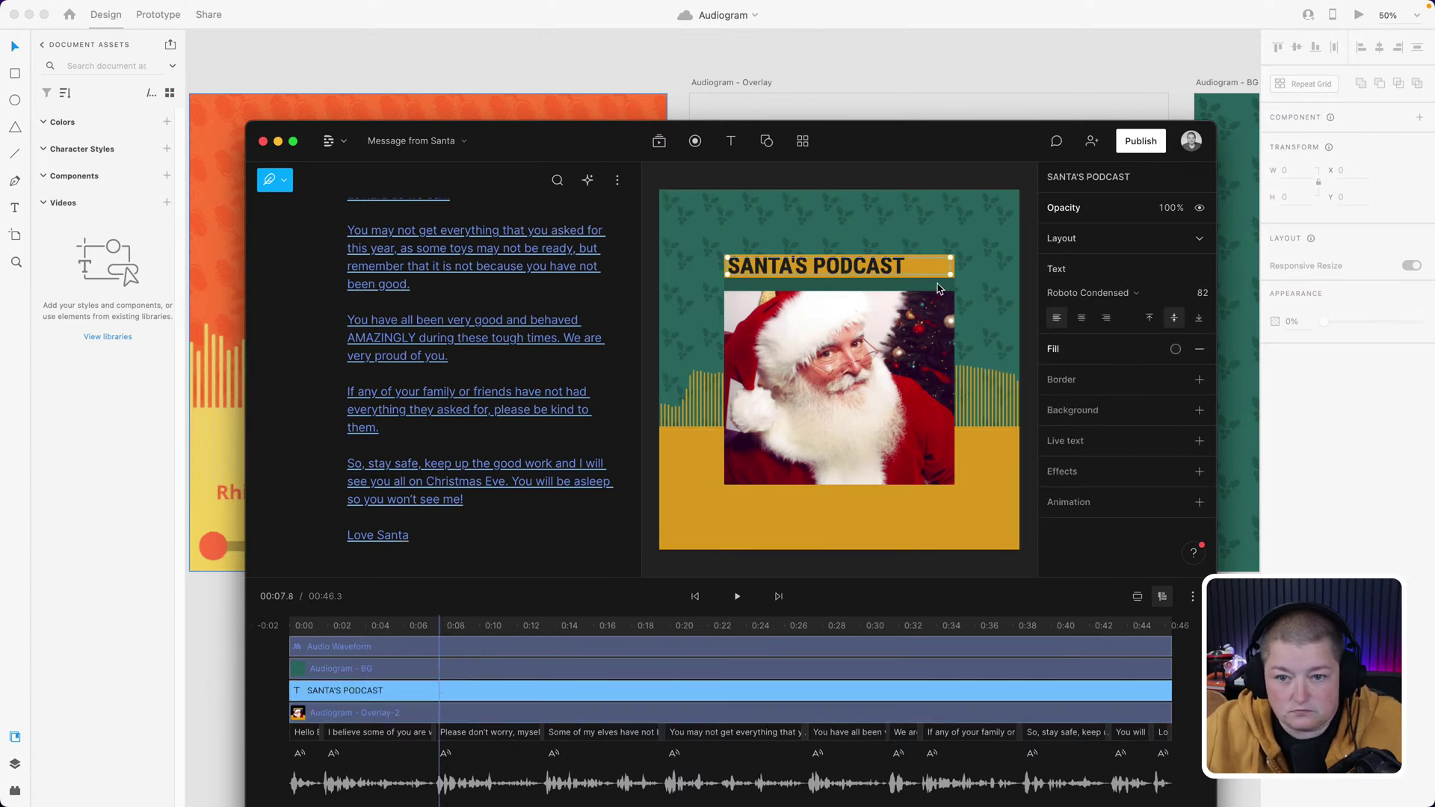
pyautogui.moveTo(1203, 298); pyautogui.dragTo(1202, 297)
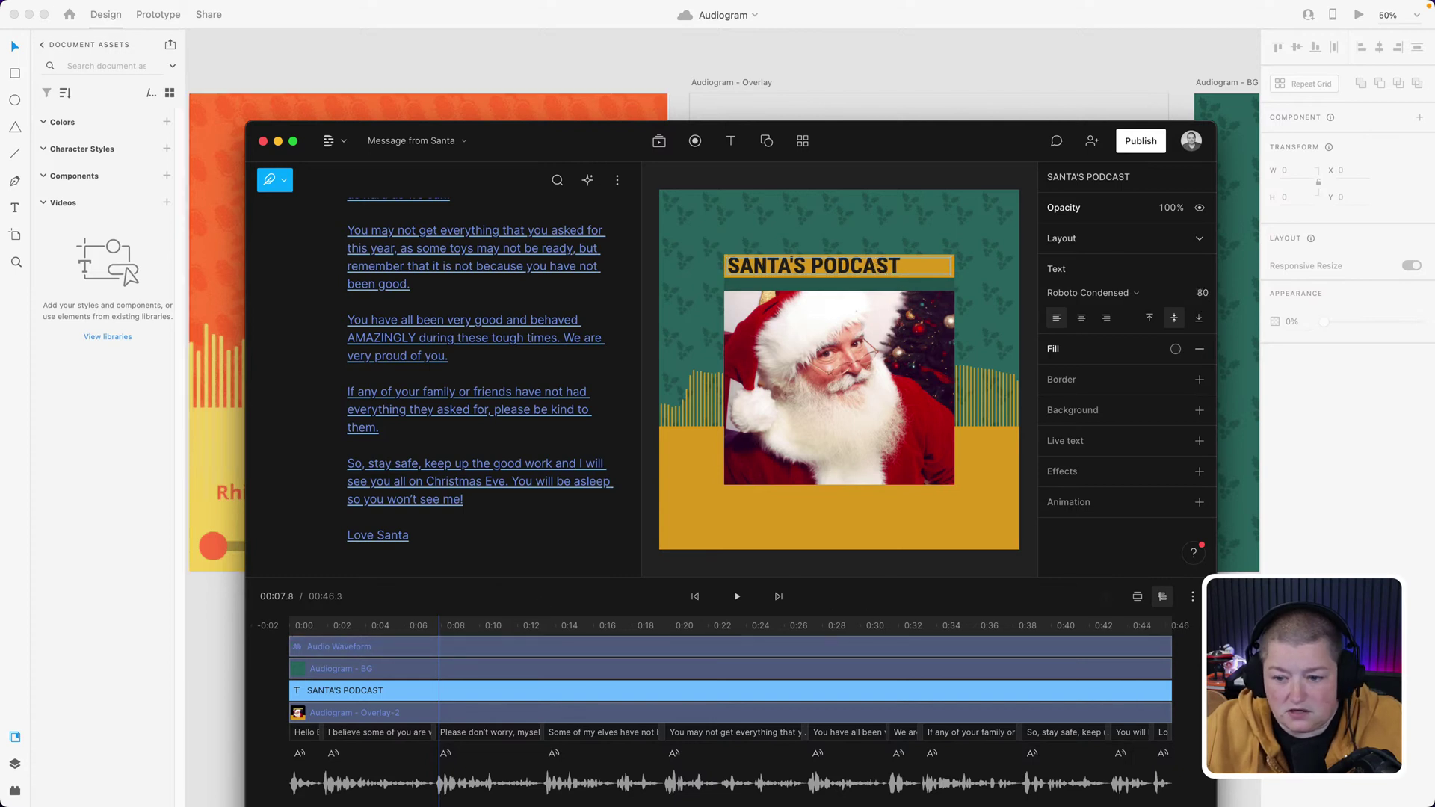
# - Move and widen the Descript window, and place the playhead at about 32.8 seconds to check the title on the canvas
pyautogui.moveTo(923, 146); pyautogui.dragTo(725, 70)
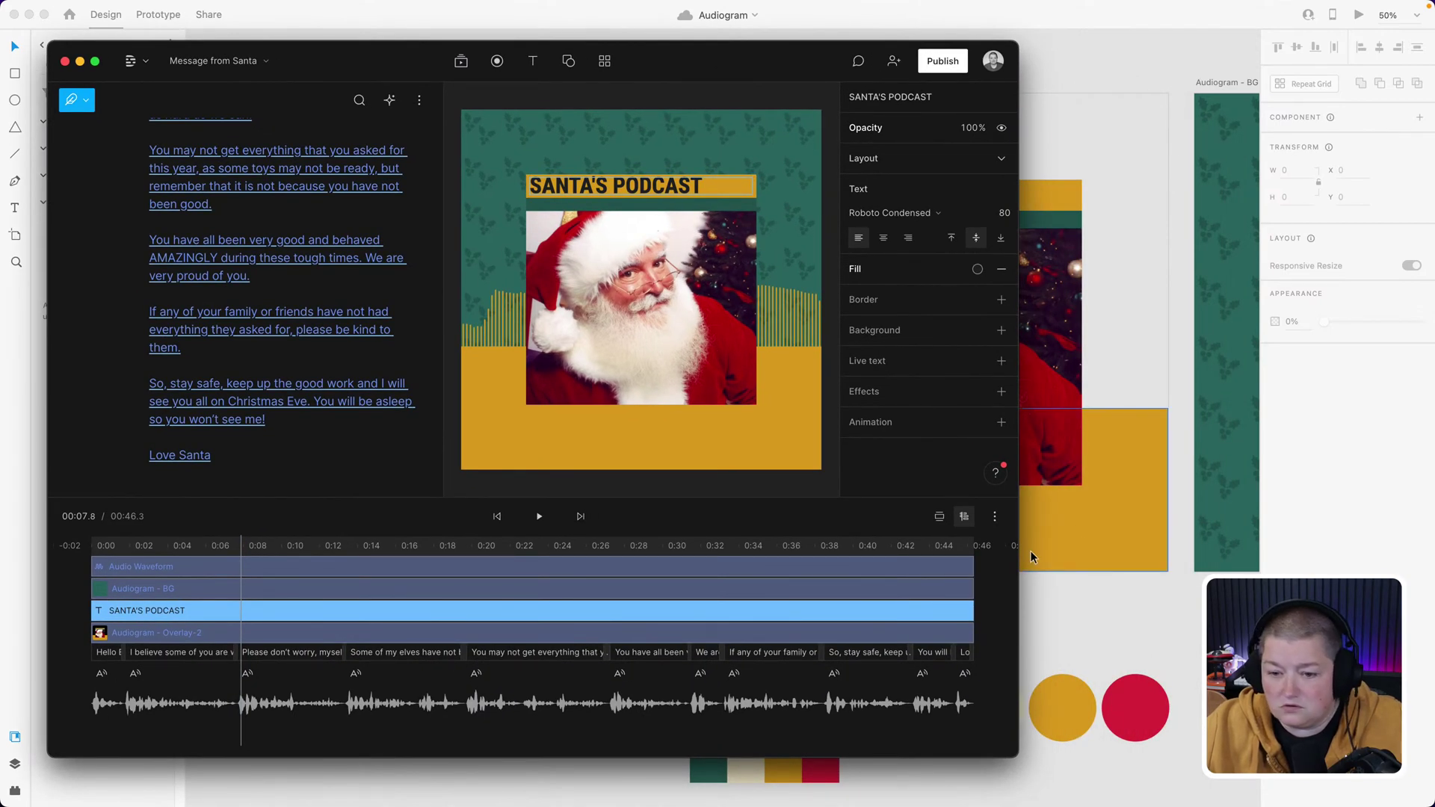
pyautogui.moveTo(1021, 563); pyautogui.dragTo(1362, 560)
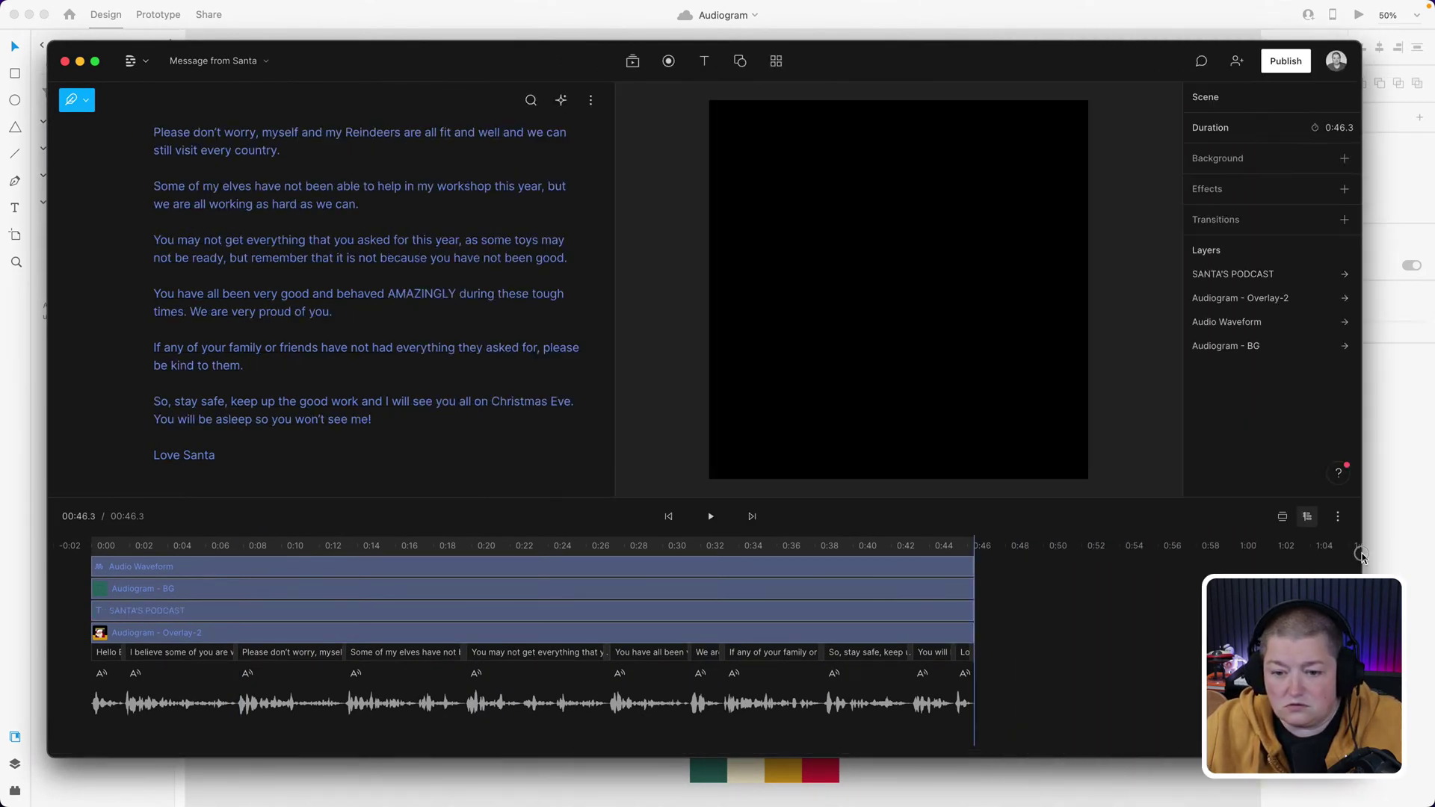
pyautogui.click(718, 551)
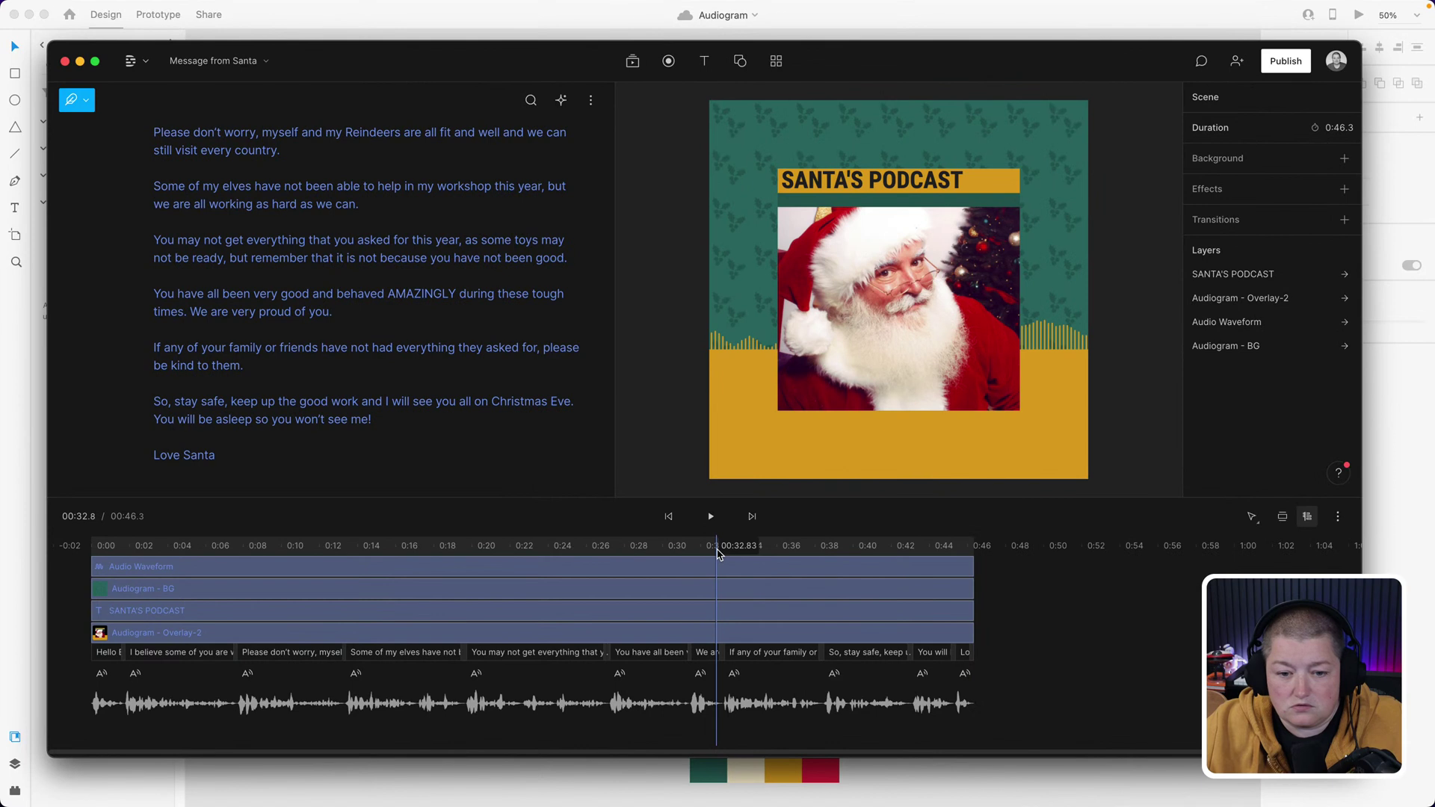
pyautogui.click(884, 183)
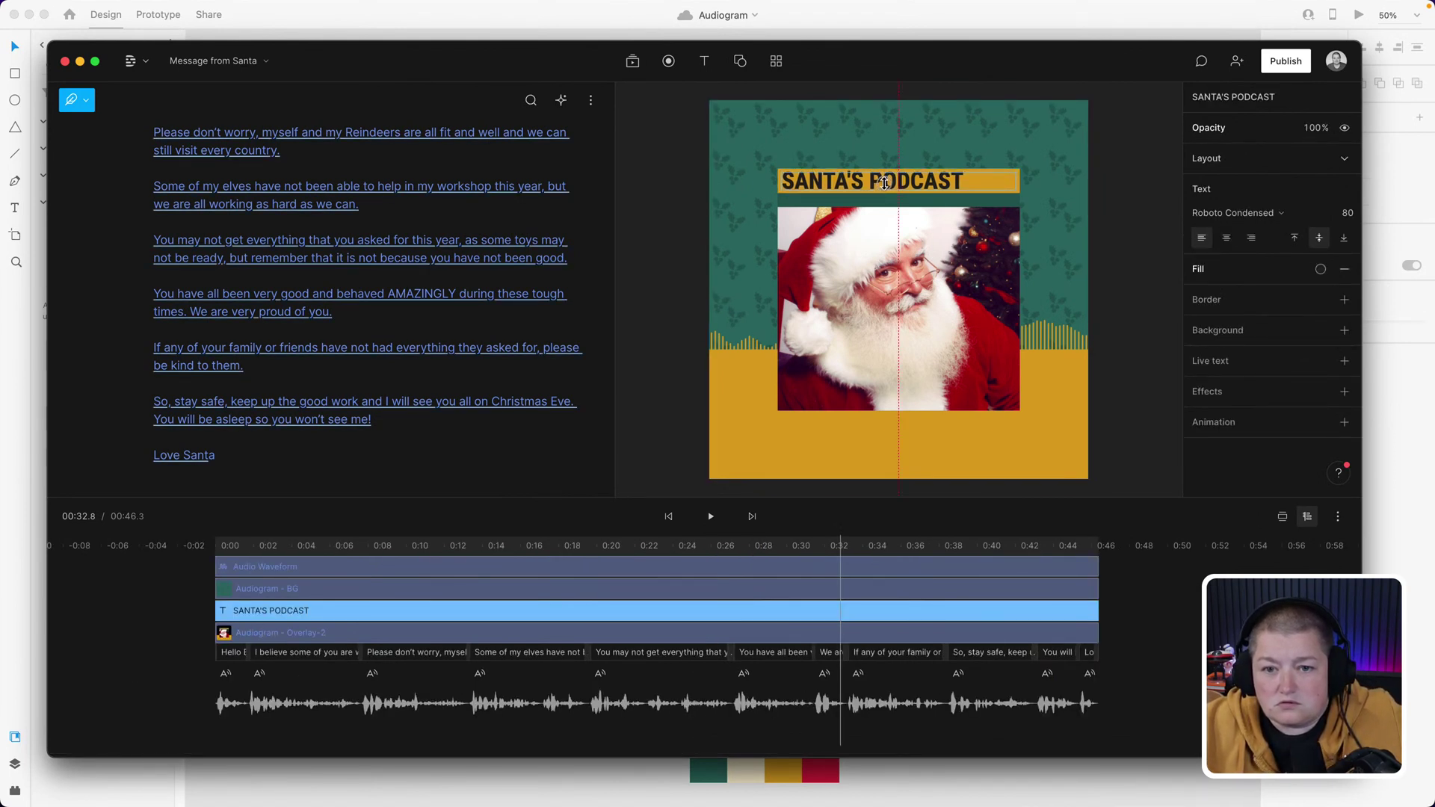
pyautogui.click(1047, 279)
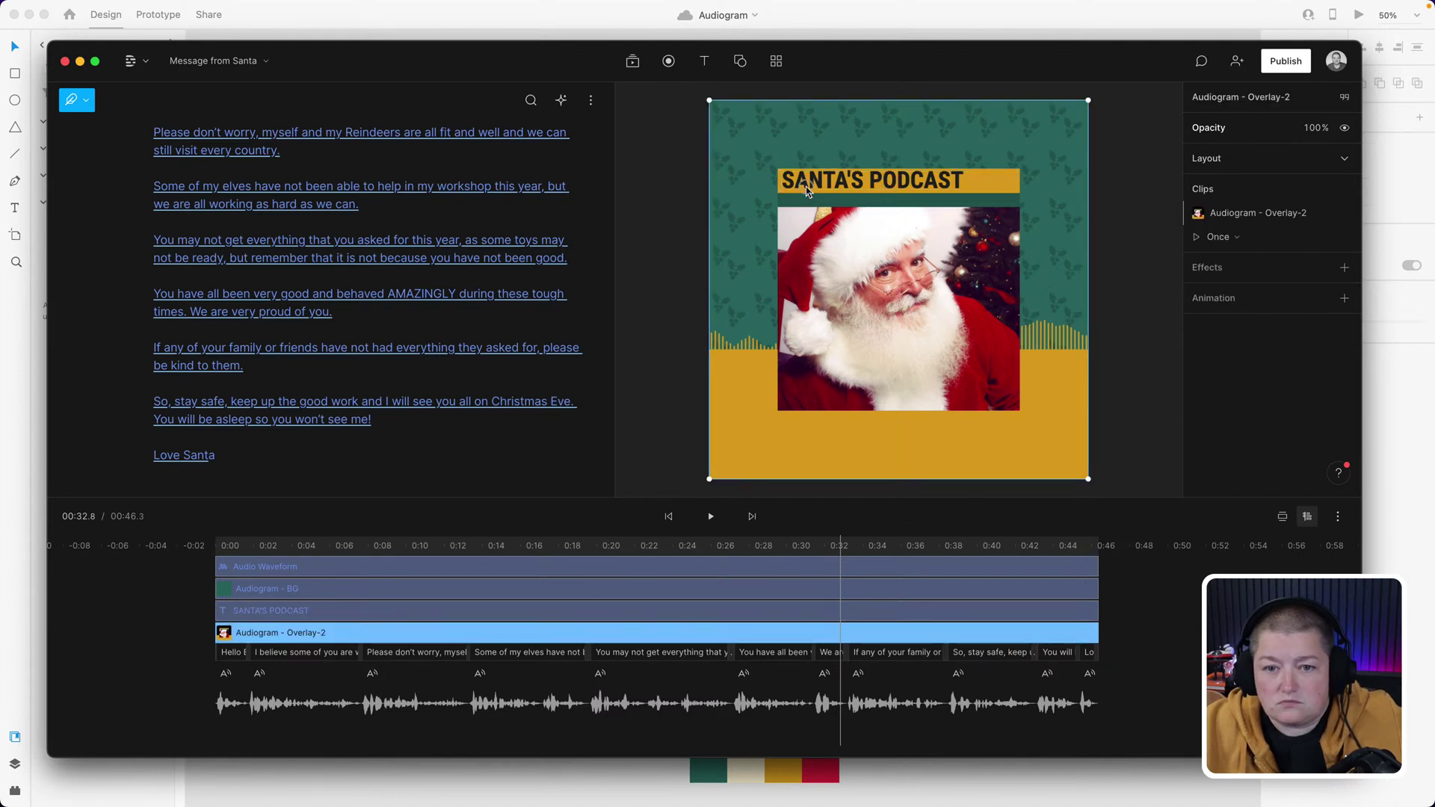
# - Nudge the SANTA'S PODCAST title into line with the canvas's vertical centre line and deselect it
pyautogui.doubleClick(855, 192)
pyautogui.click(986, 186)
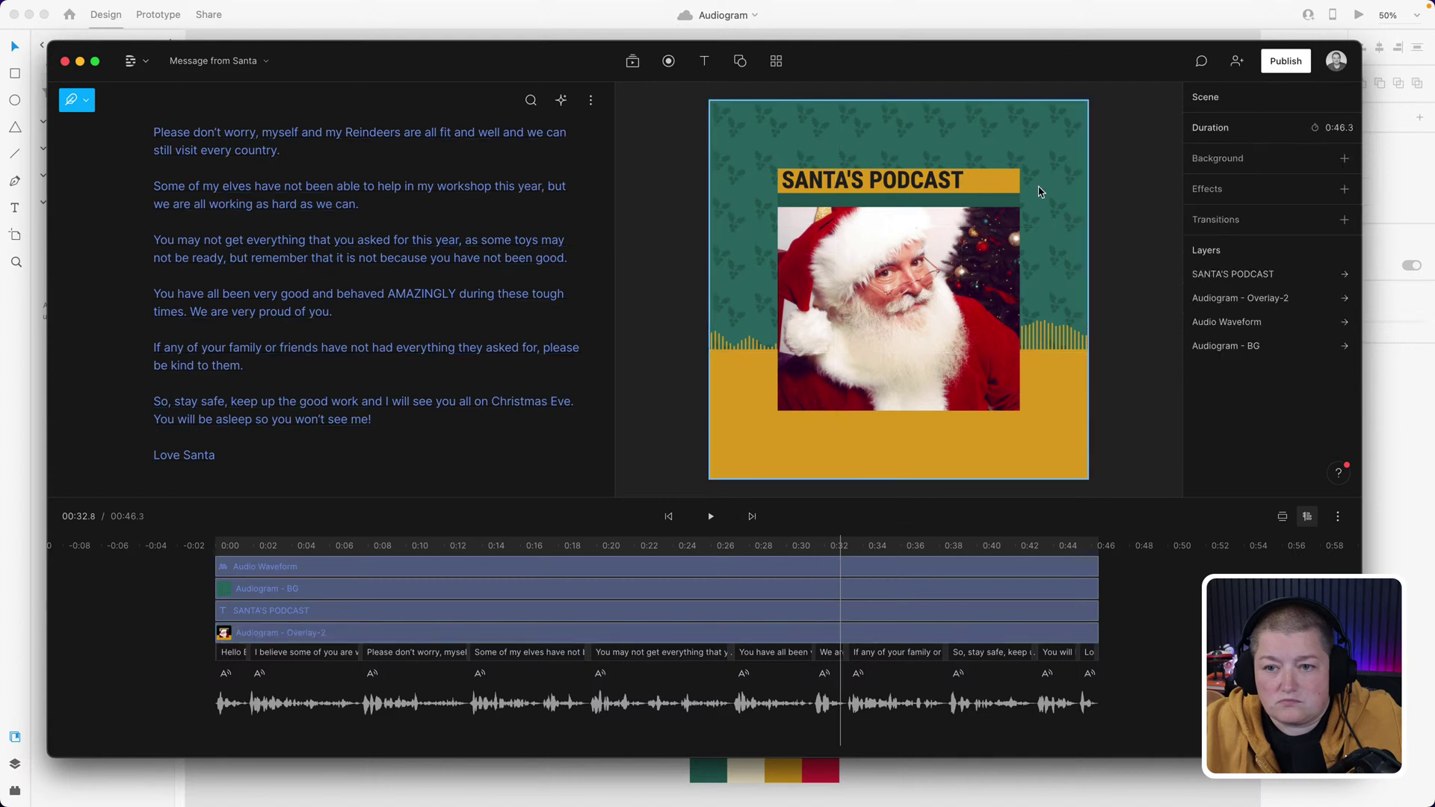
pyautogui.click(968, 183)
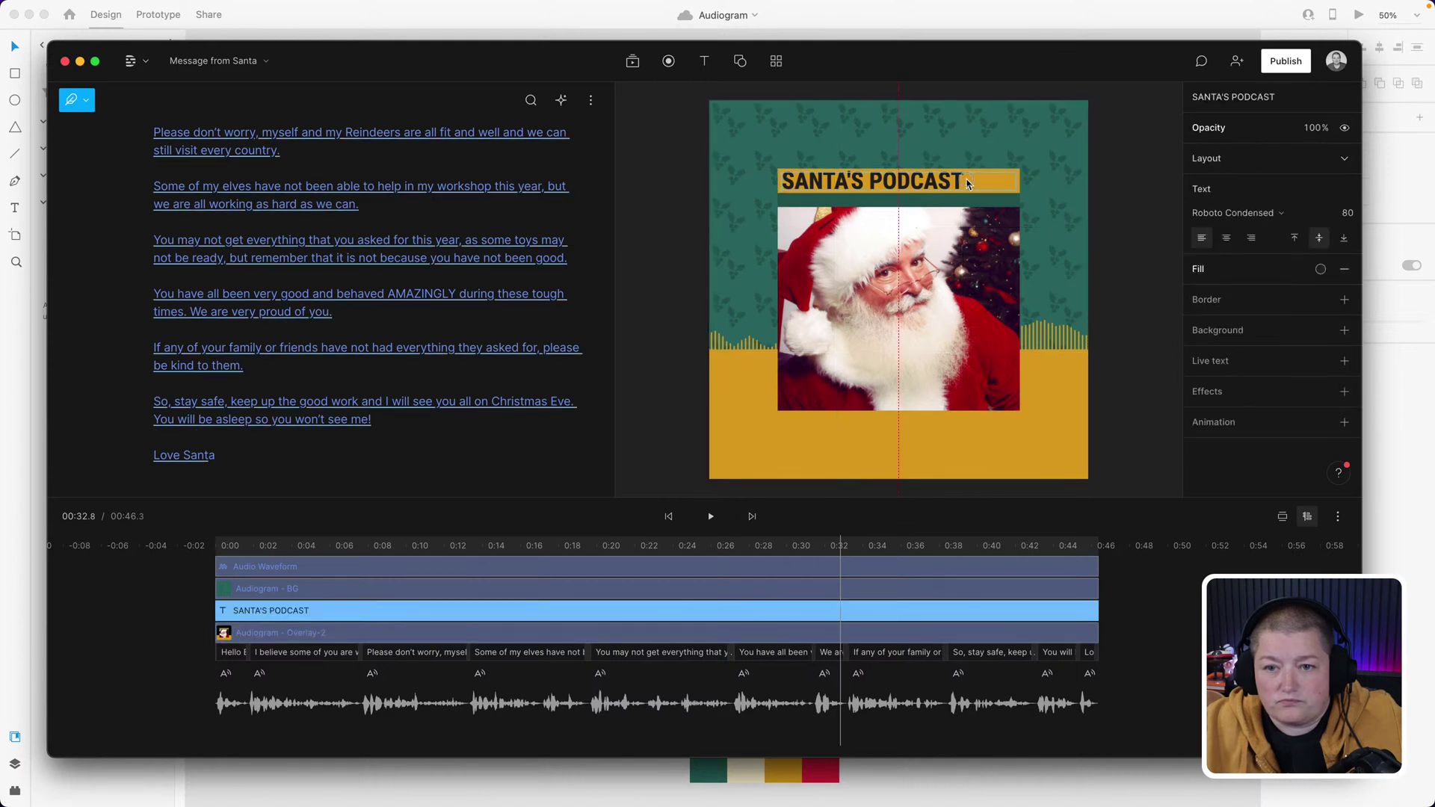
pyautogui.click(1123, 207)
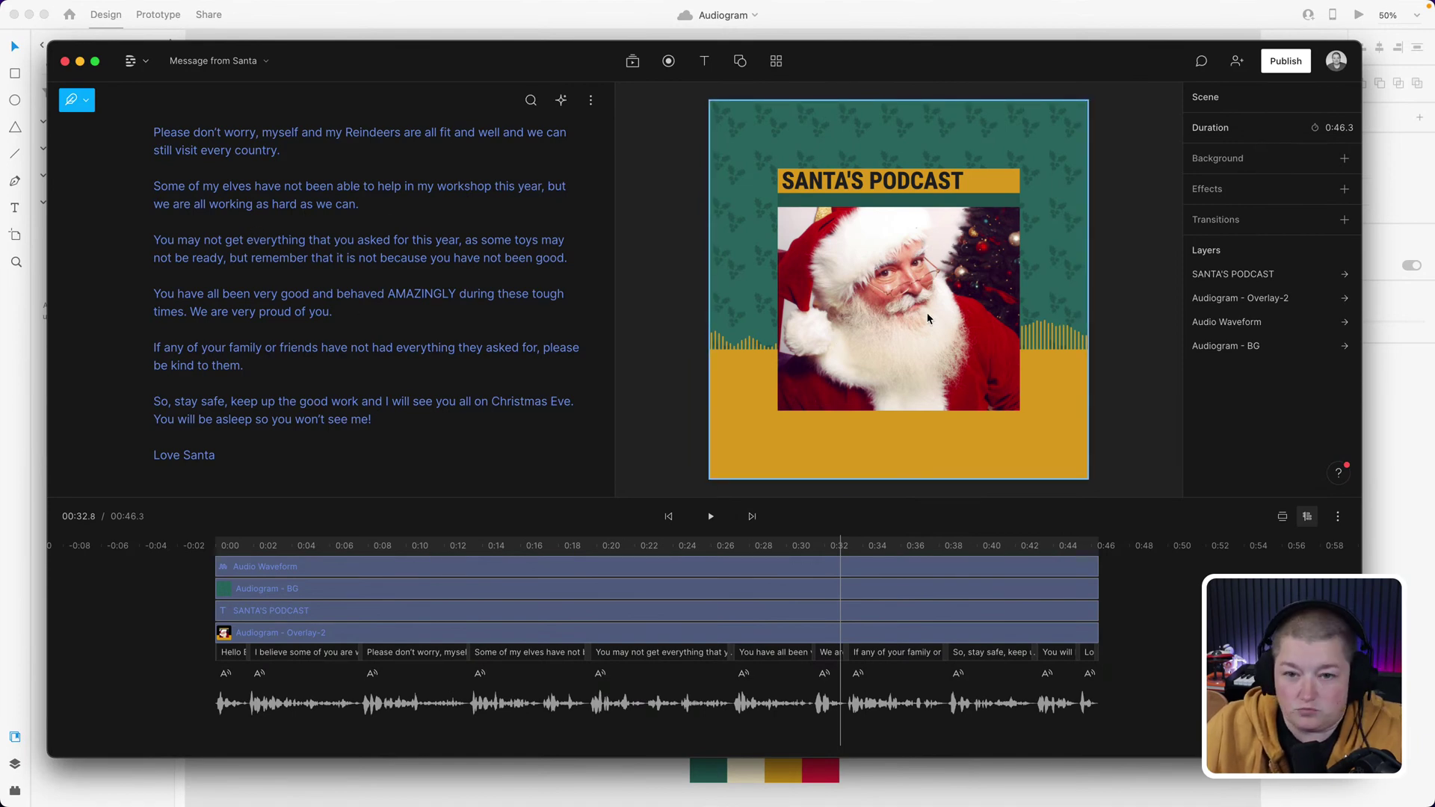
# - Switch to Adobe XD to check the reference podcast artwork's subtitle layout, and return to Descript
pyautogui.click(531, 771)
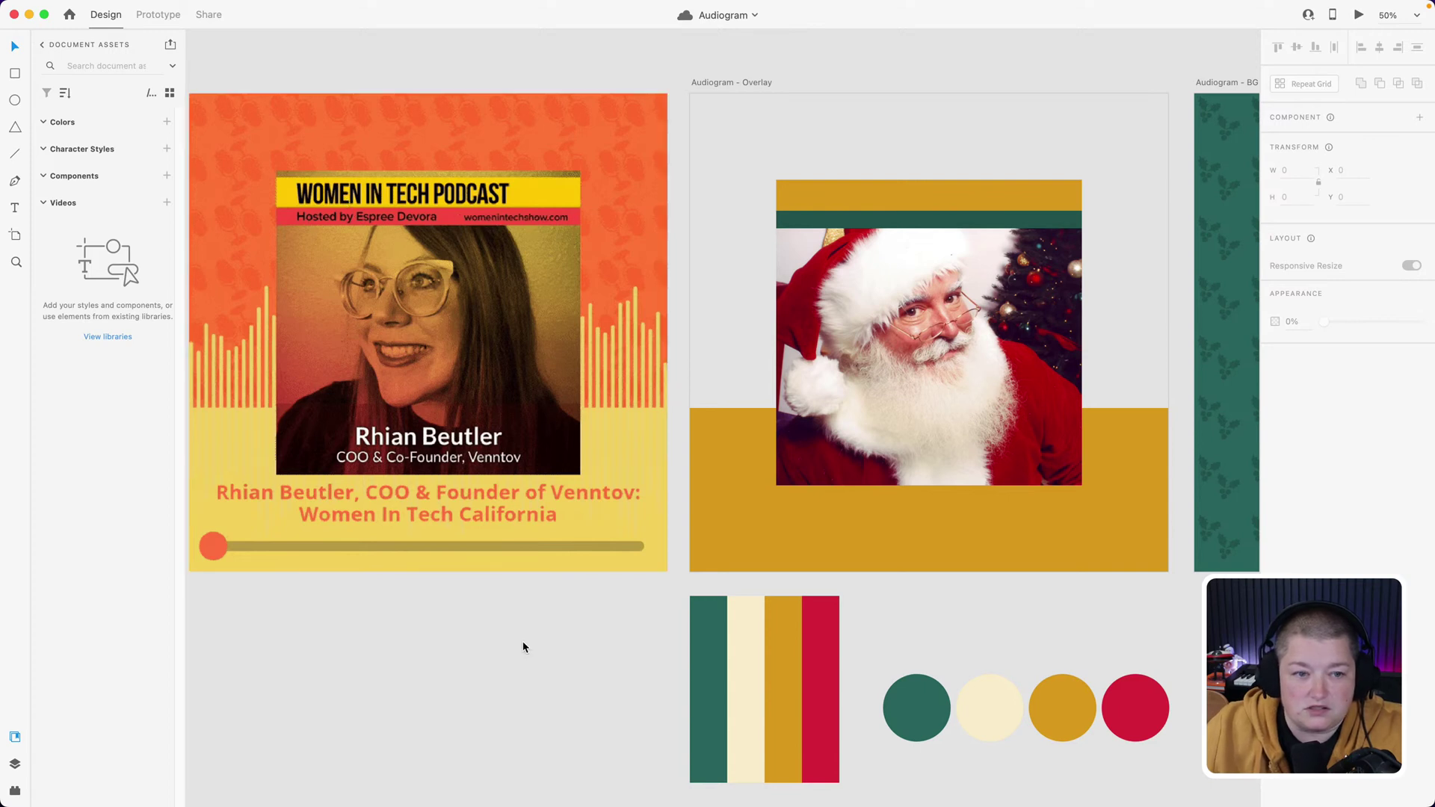
pyautogui.moveTo(813, 804)
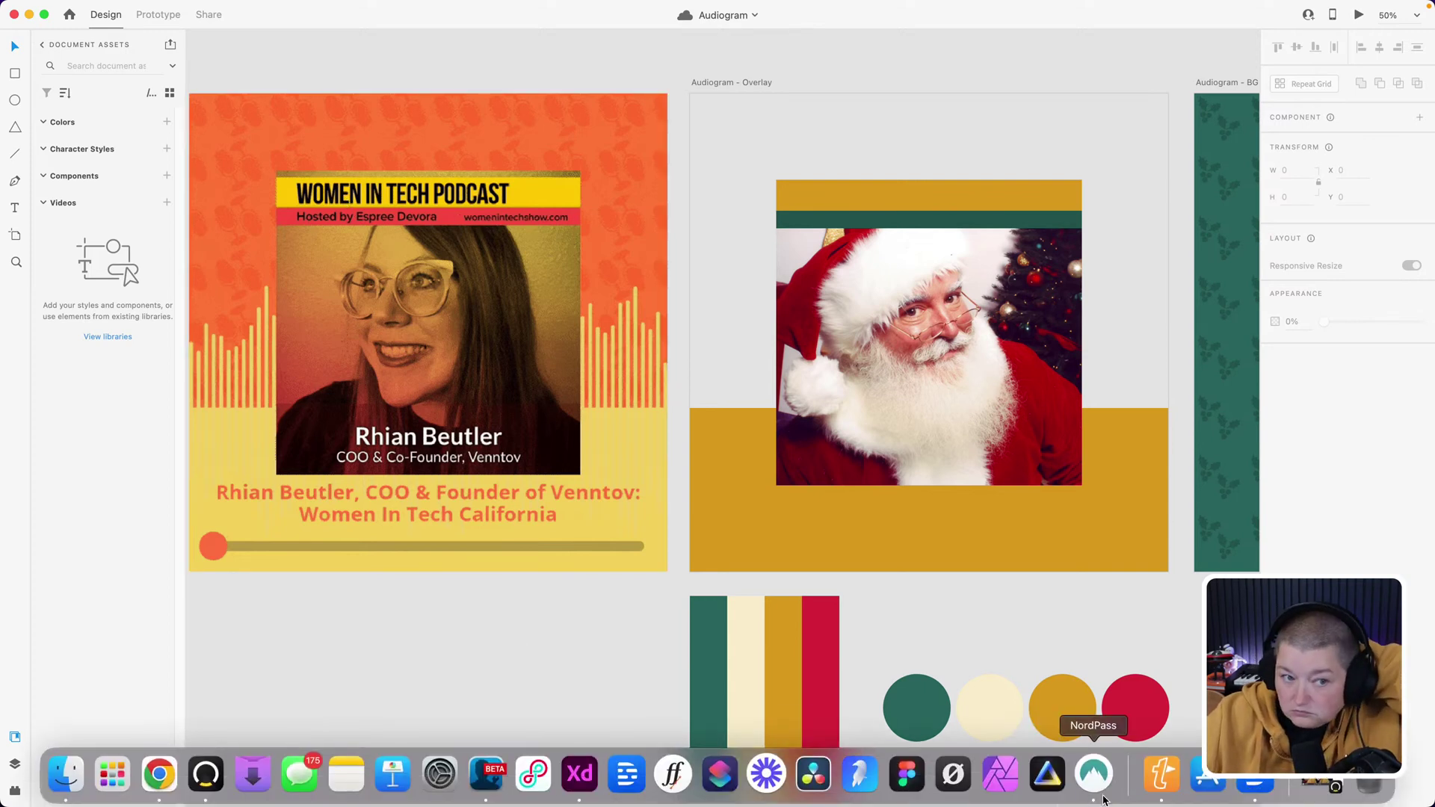
pyautogui.click(1254, 776)
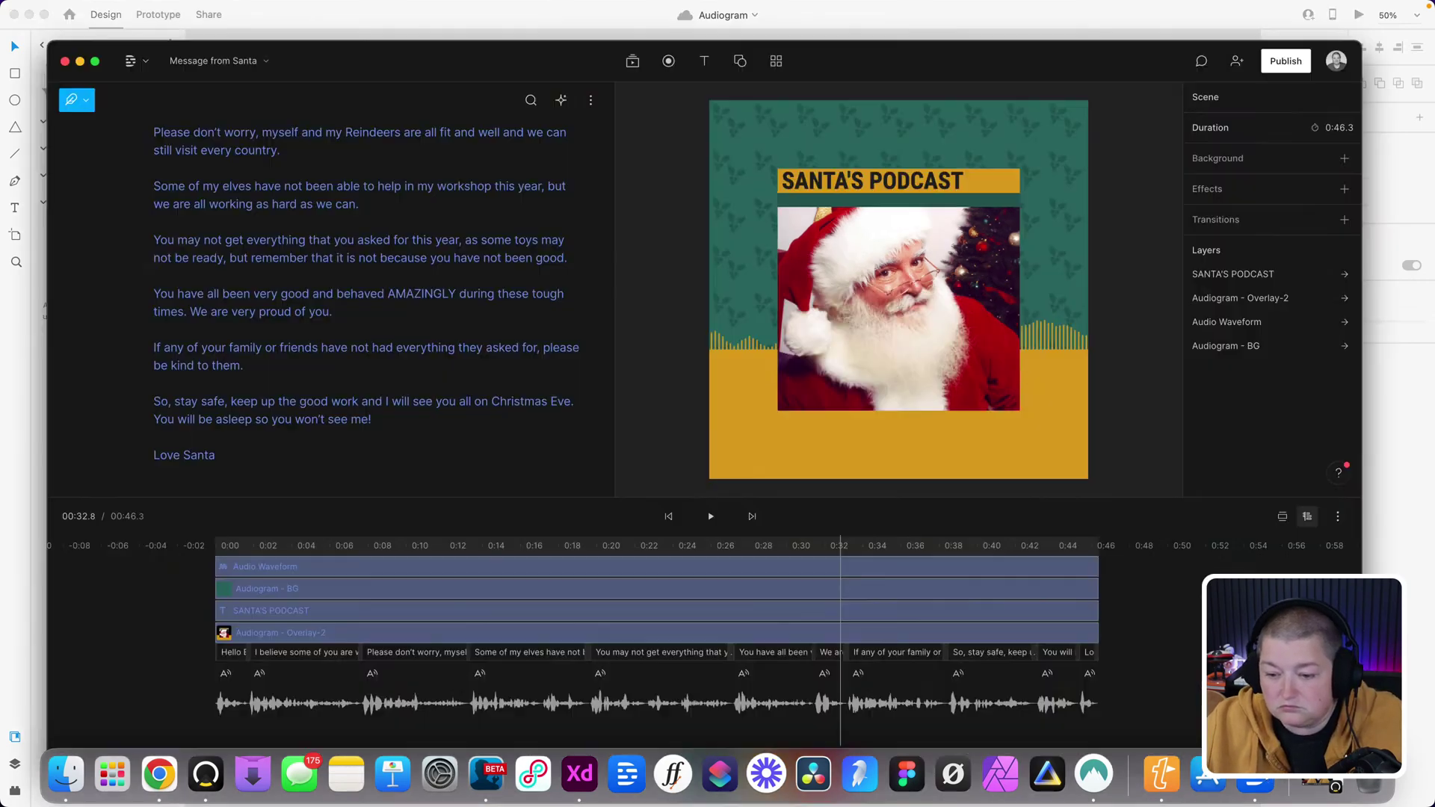
# - Duplicate the SANTA'S PODCAST title, place the copy below it over the photo's upper edge, and change its text to HOSTED BY SANTA
pyautogui.click(822, 186)
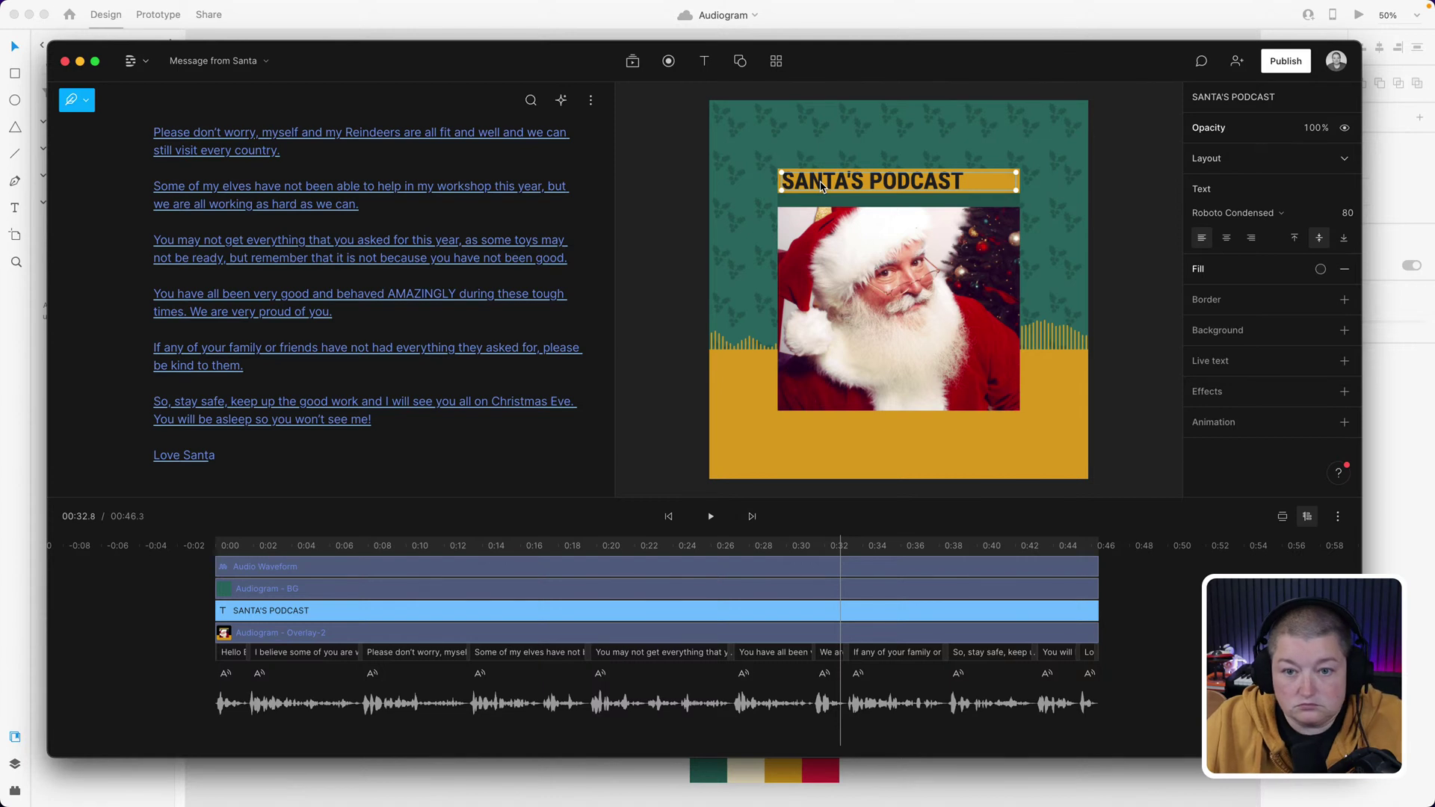
pyautogui.press('super+d')
pyautogui.moveTo(821, 186); pyautogui.dragTo(821, 219)
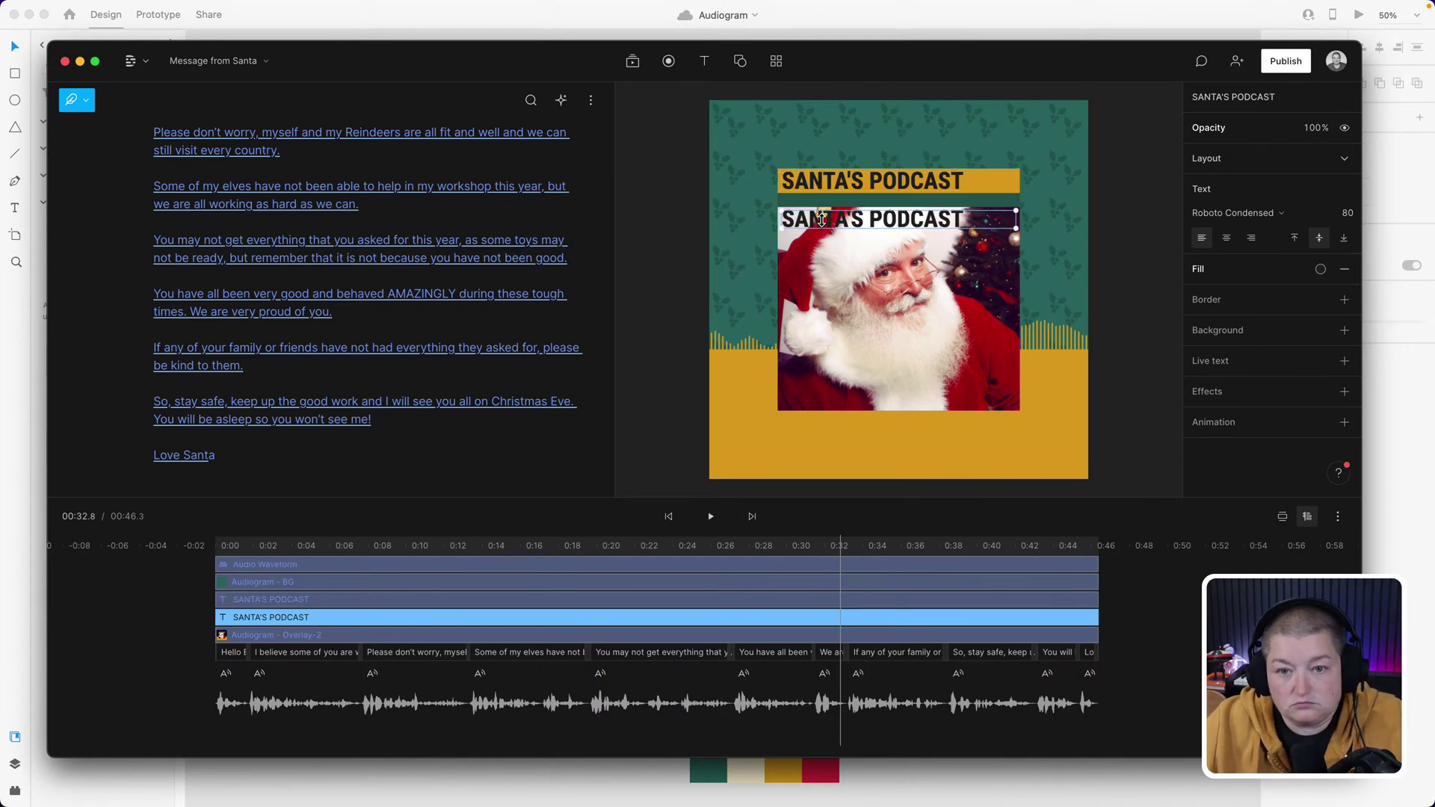
pyautogui.doubleClick(821, 219)
pyautogui.write('HO')
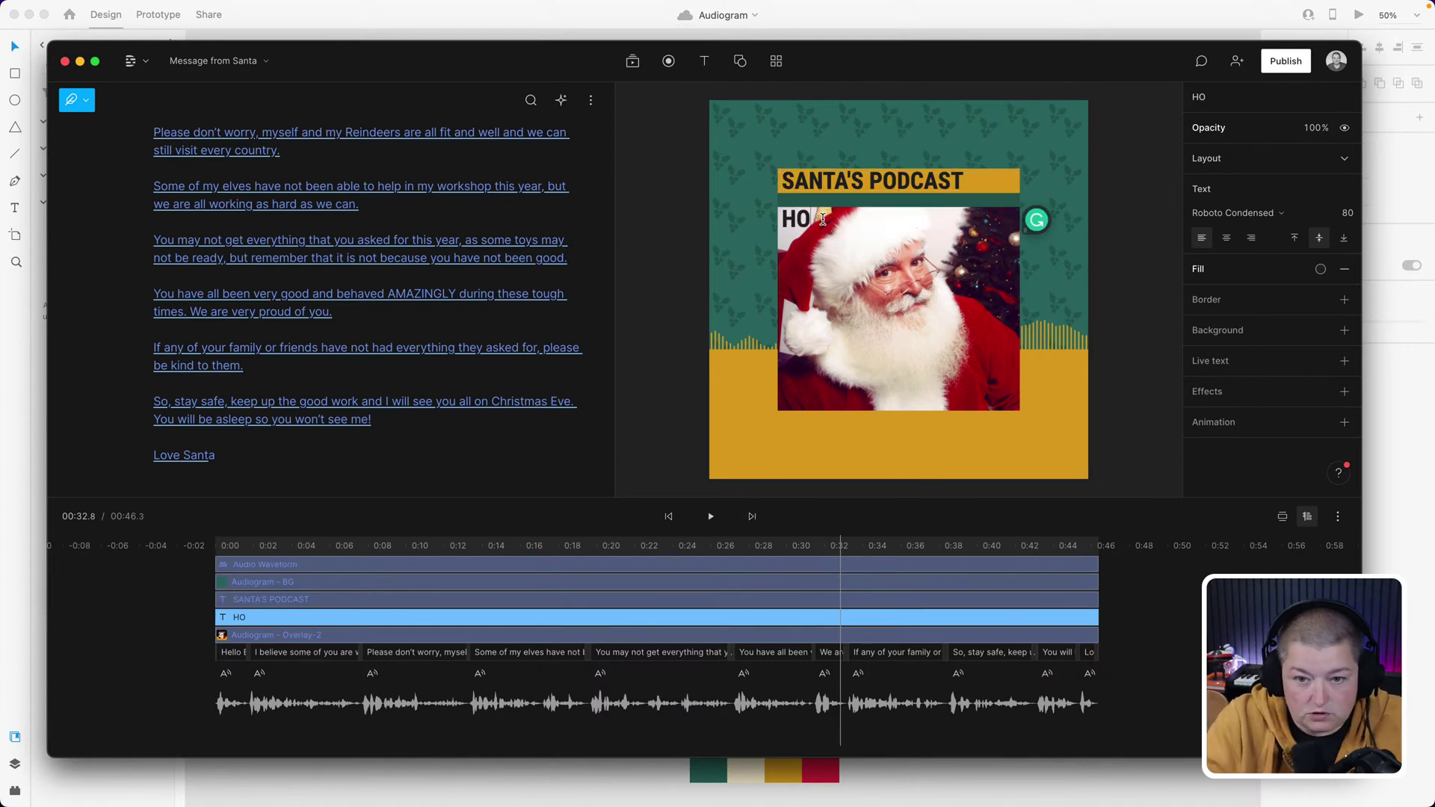
pyautogui.write('STE')
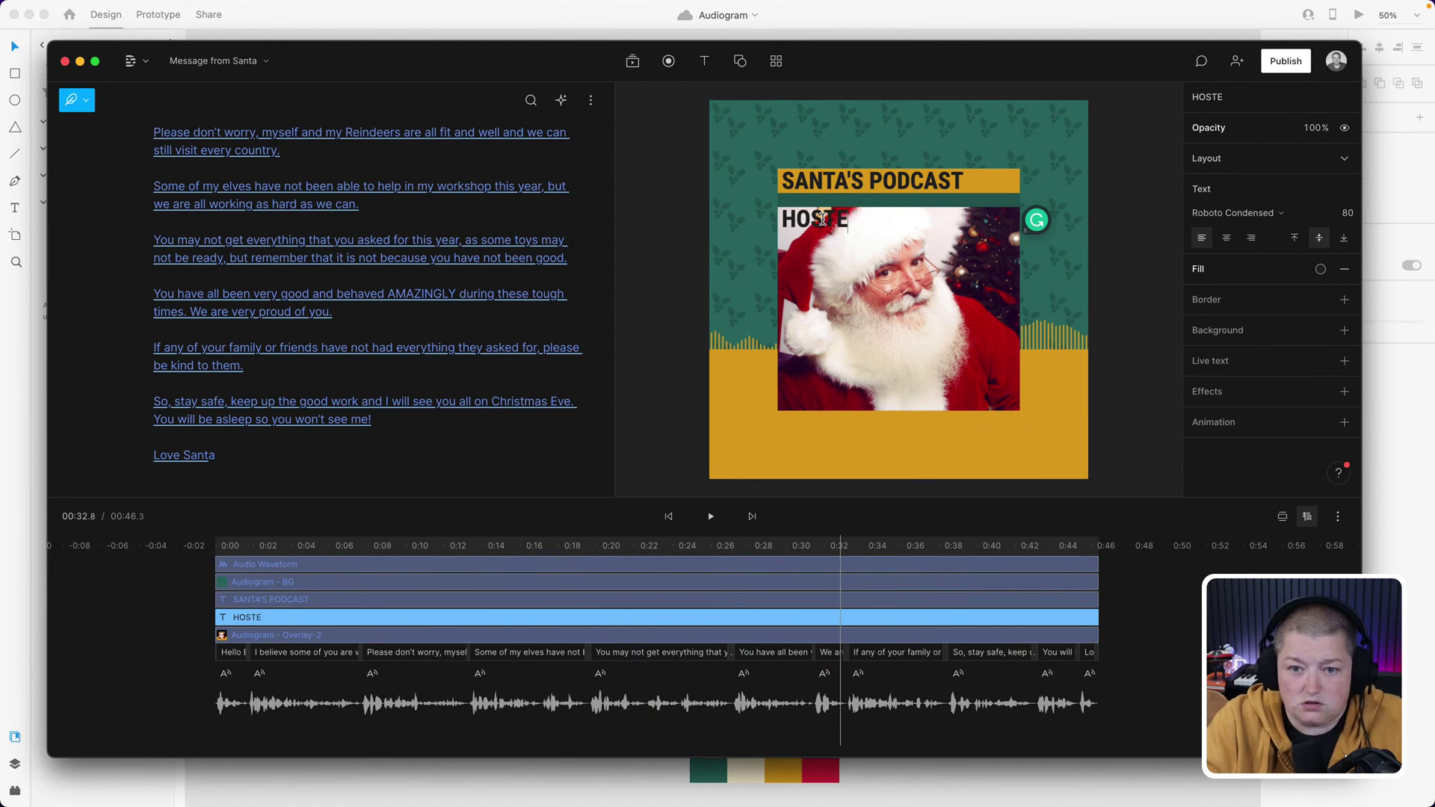
pyautogui.write('D BY SANTA')
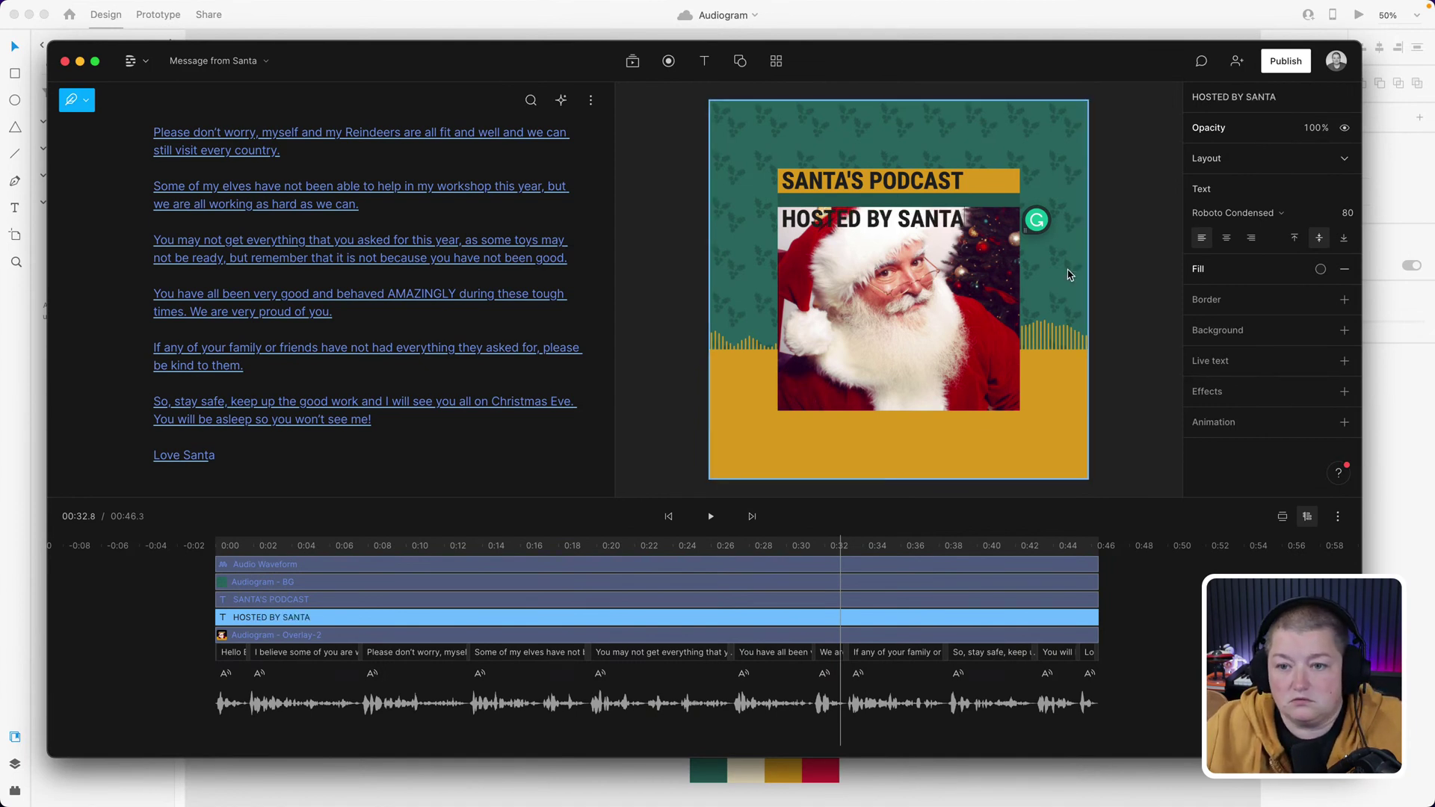
pyautogui.press('Escape')
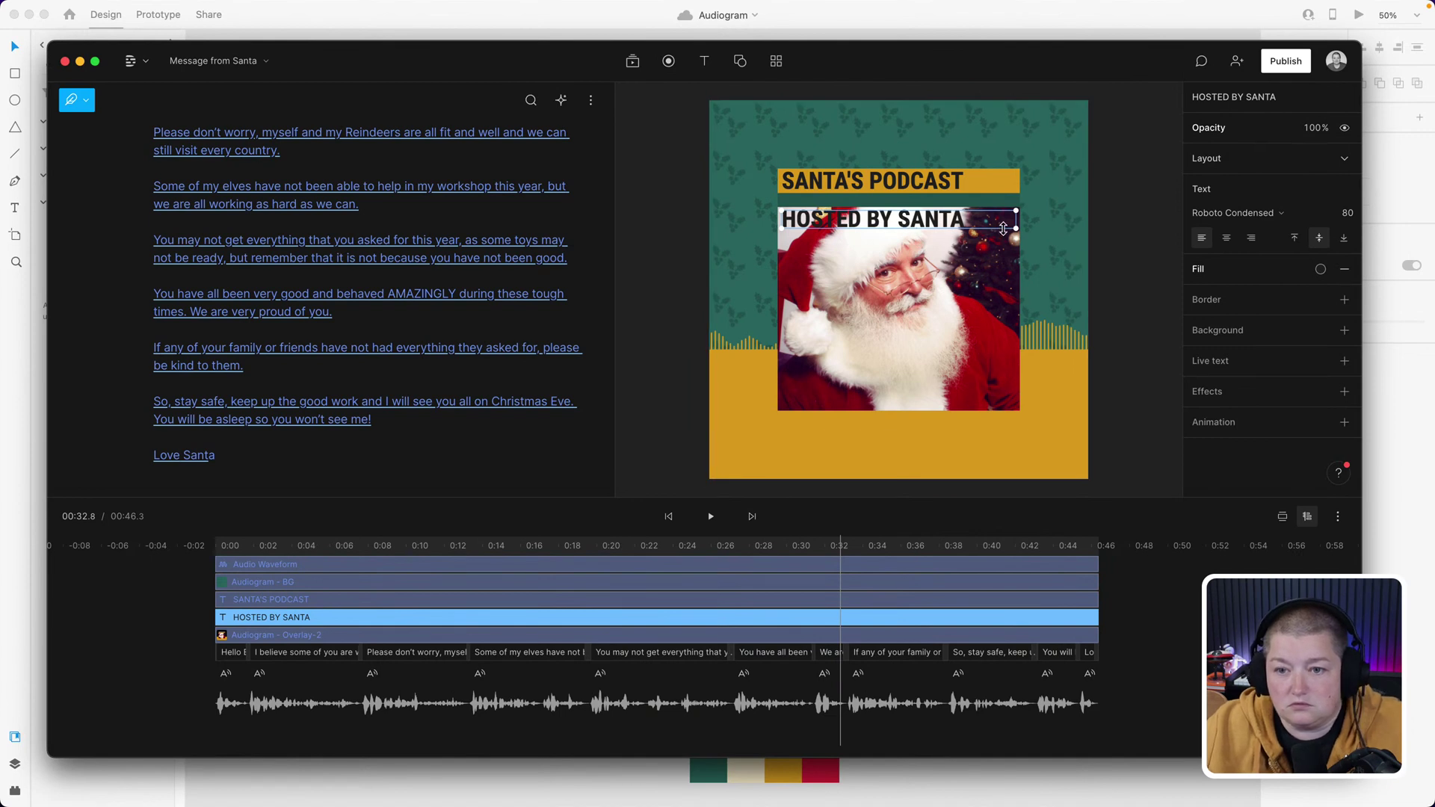
# - Set the HOSTED BY SANTA text's font size to 38 and its fill colour to white
pyautogui.moveTo(1017, 228)
pyautogui.mouseDown()
pyautogui.moveTo(960, 224)
pyautogui.moveTo(1016, 226)
pyautogui.mouseUp()
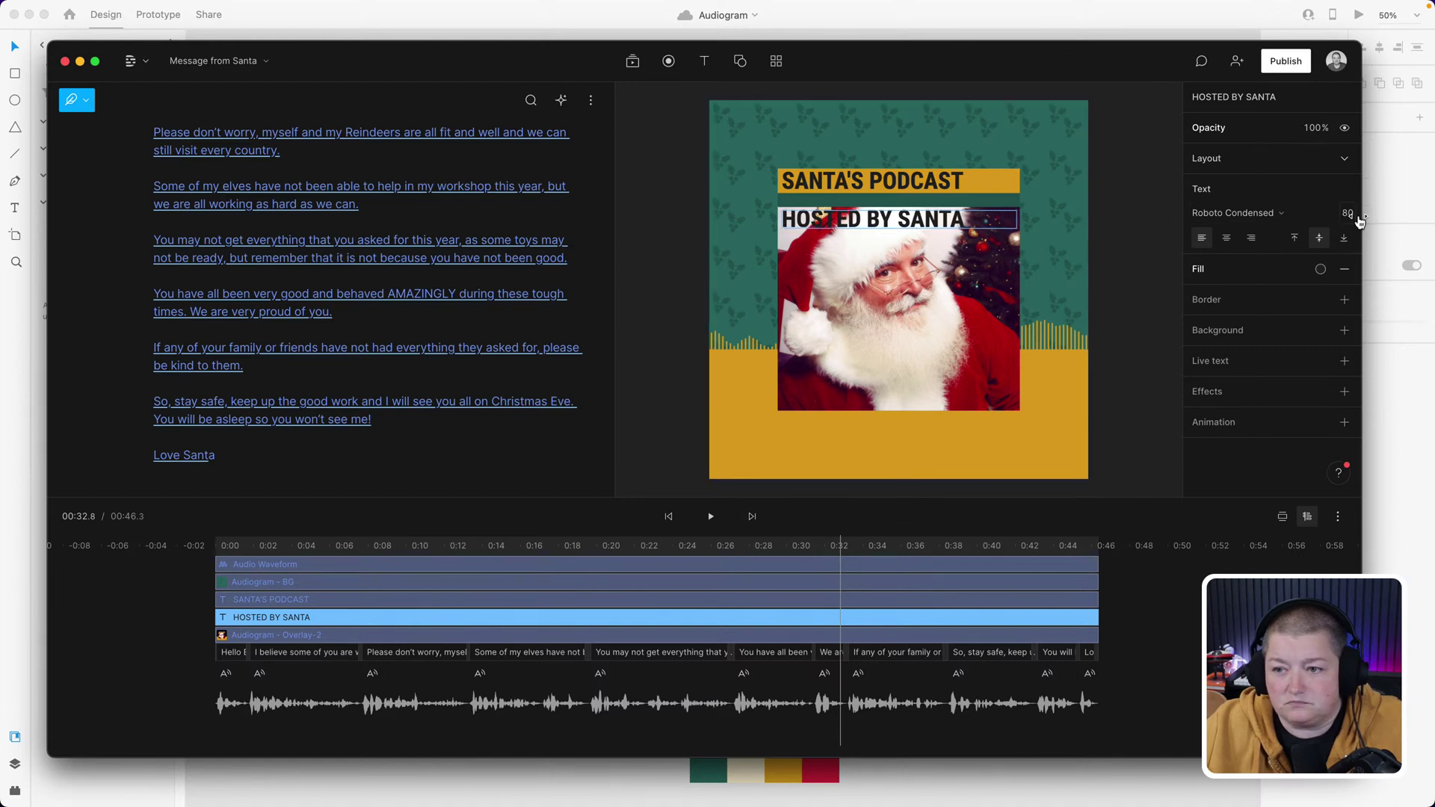
pyautogui.moveTo(1349, 217); pyautogui.dragTo(1345, 217)
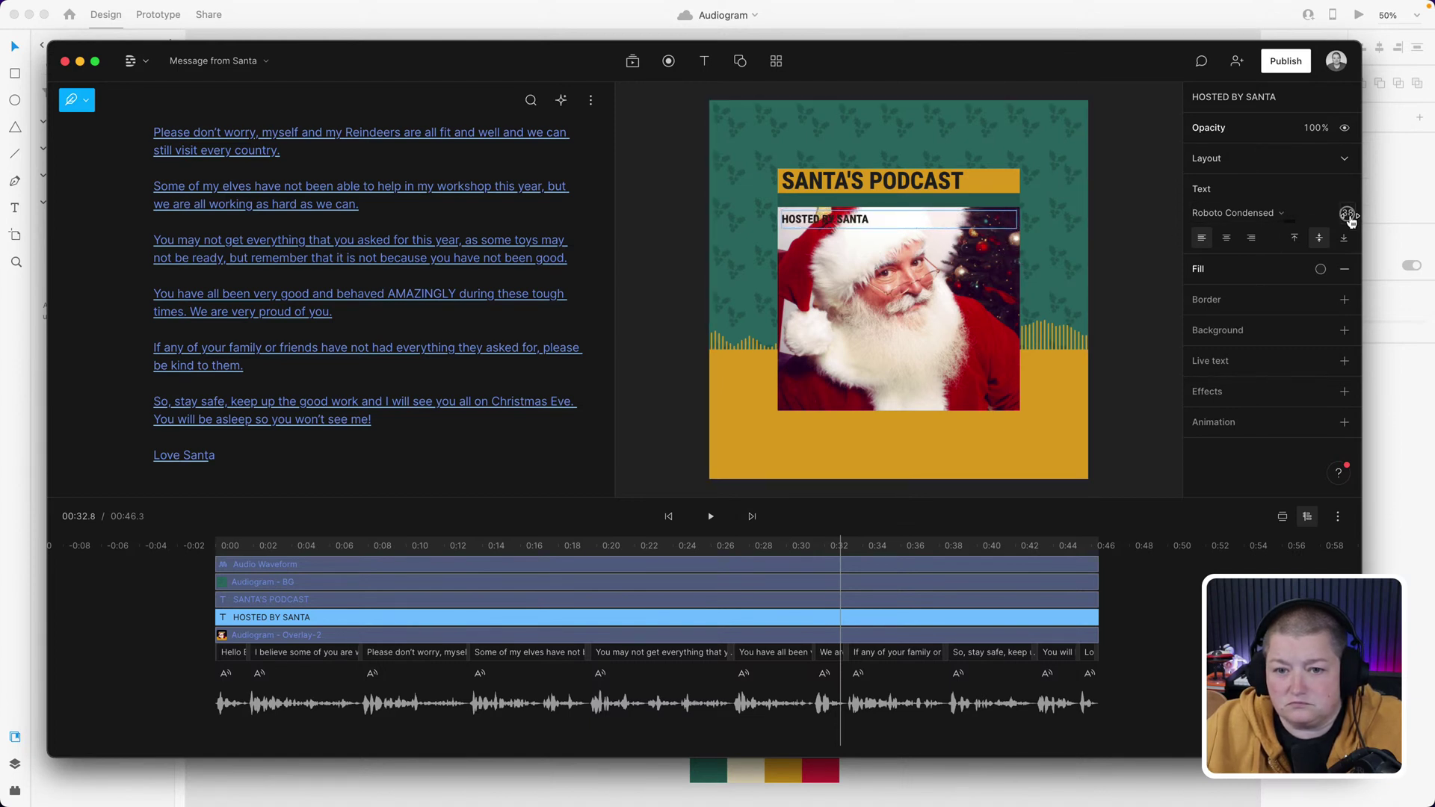
pyautogui.click(1320, 272)
pyautogui.moveTo(1224, 325); pyautogui.dragTo(1159, 304)
pyautogui.click(803, 222)
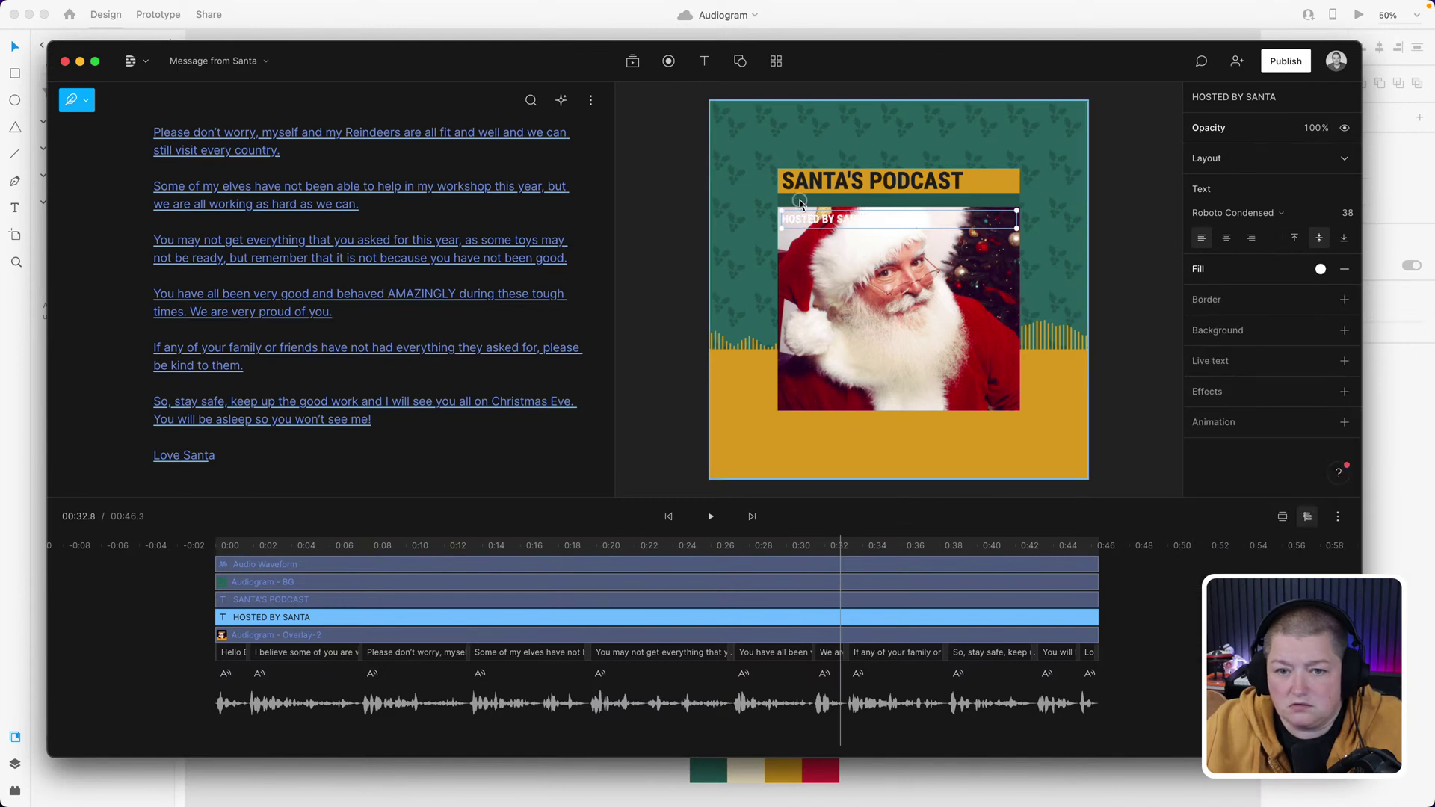
pyautogui.click(1115, 234)
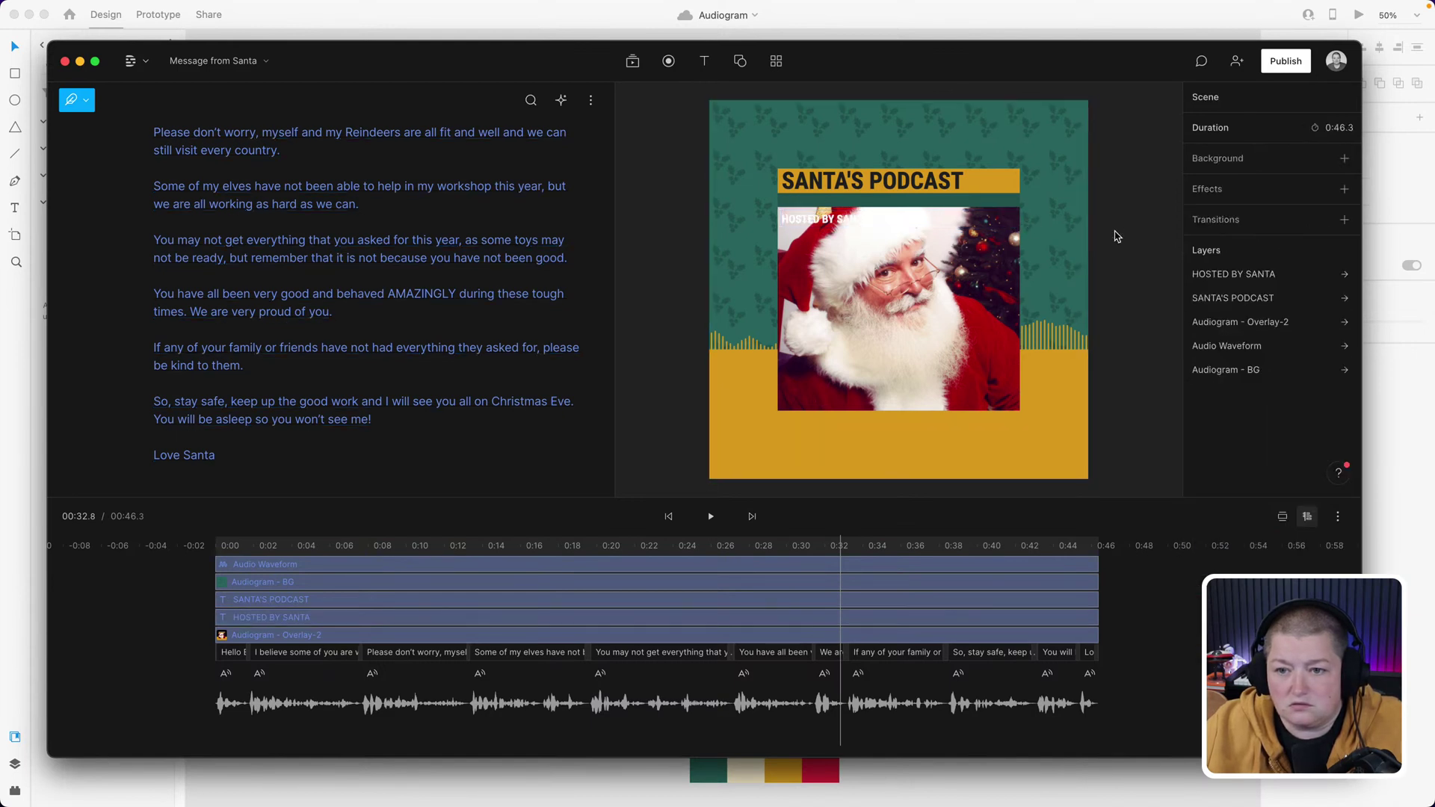
# - Move HOSTED BY SANTA onto the green strip below the title and set its font to Roboto Condensed Regular
pyautogui.moveTo(872, 221); pyautogui.dragTo(872, 203)
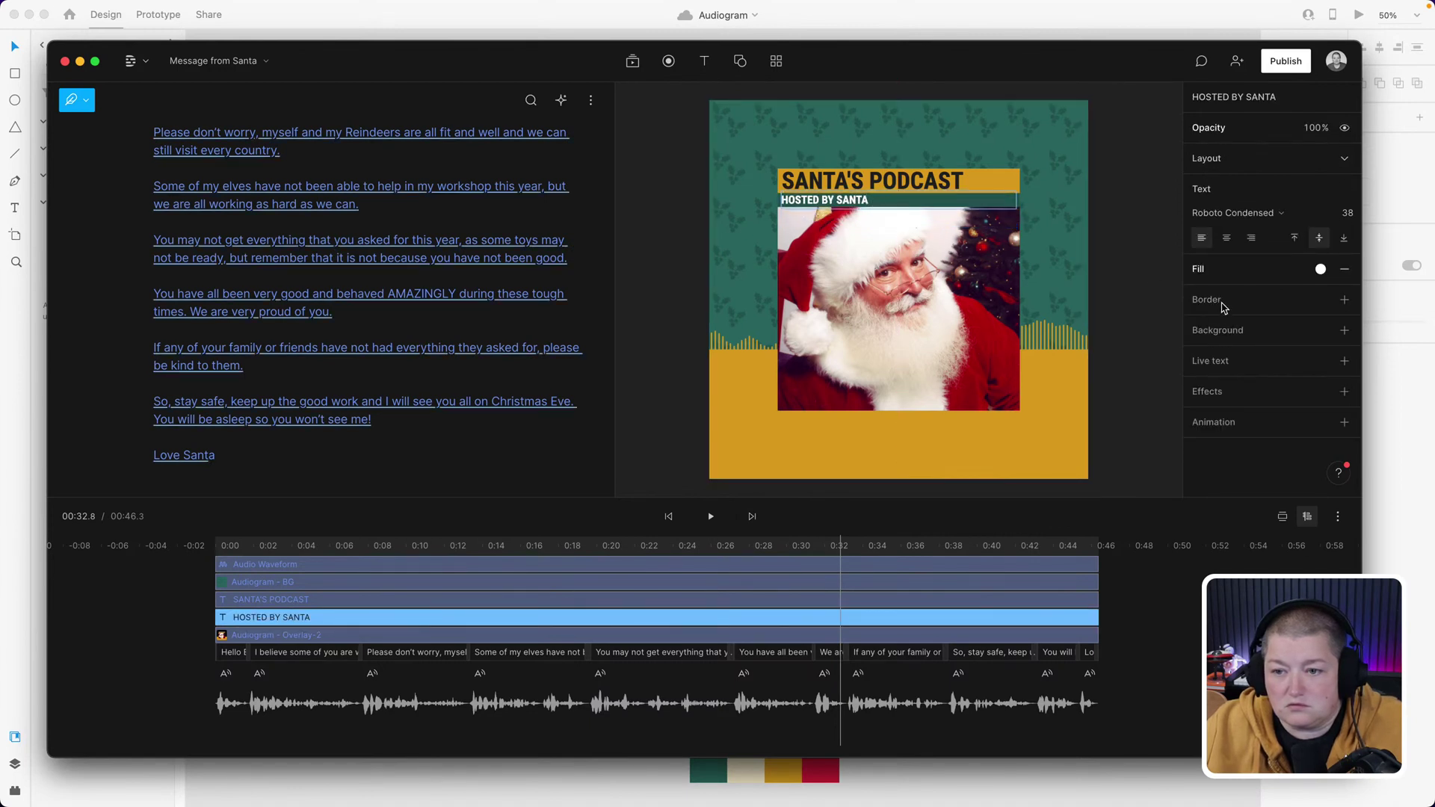
pyautogui.click(1286, 217)
pyautogui.moveTo(1233, 345)
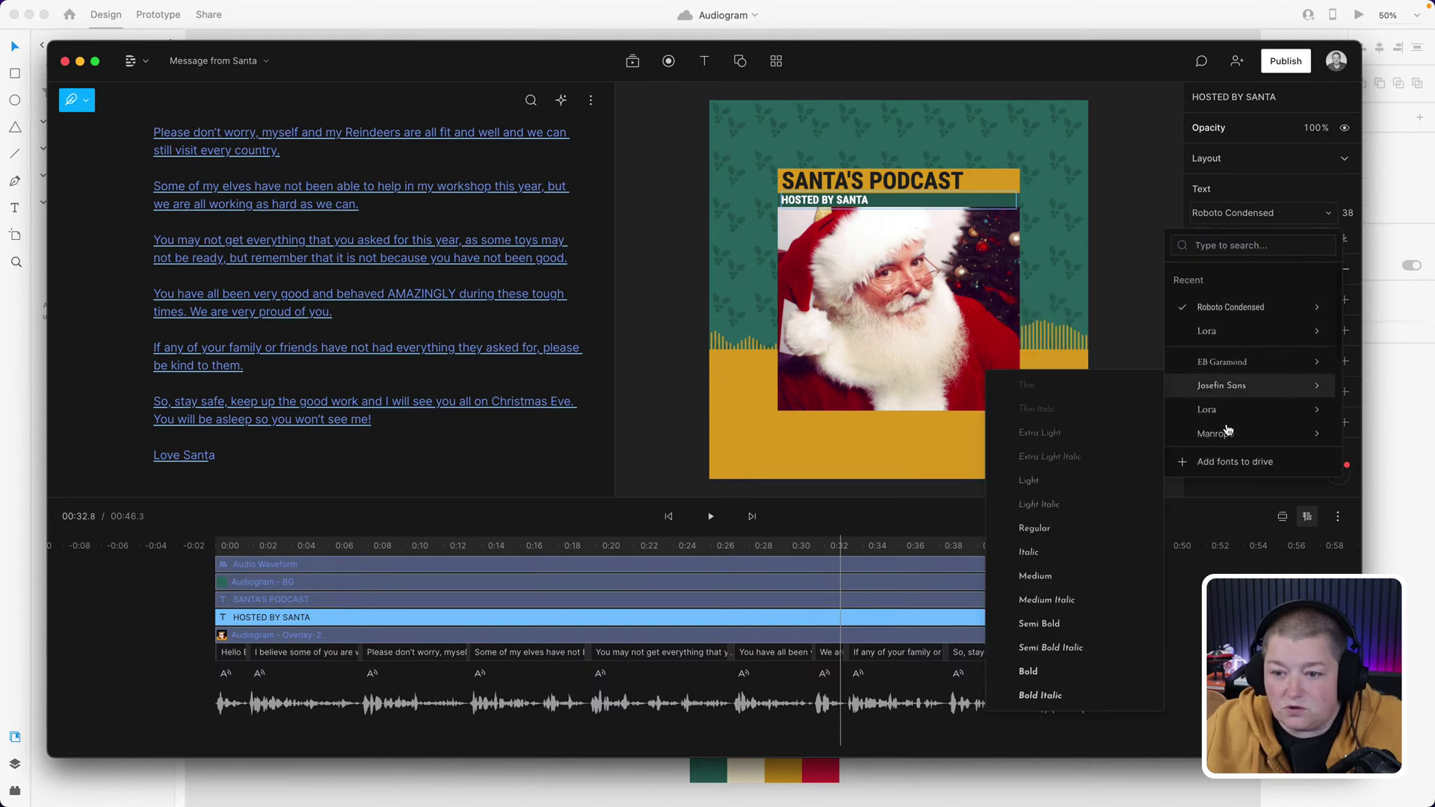
pyautogui.moveTo(1224, 310)
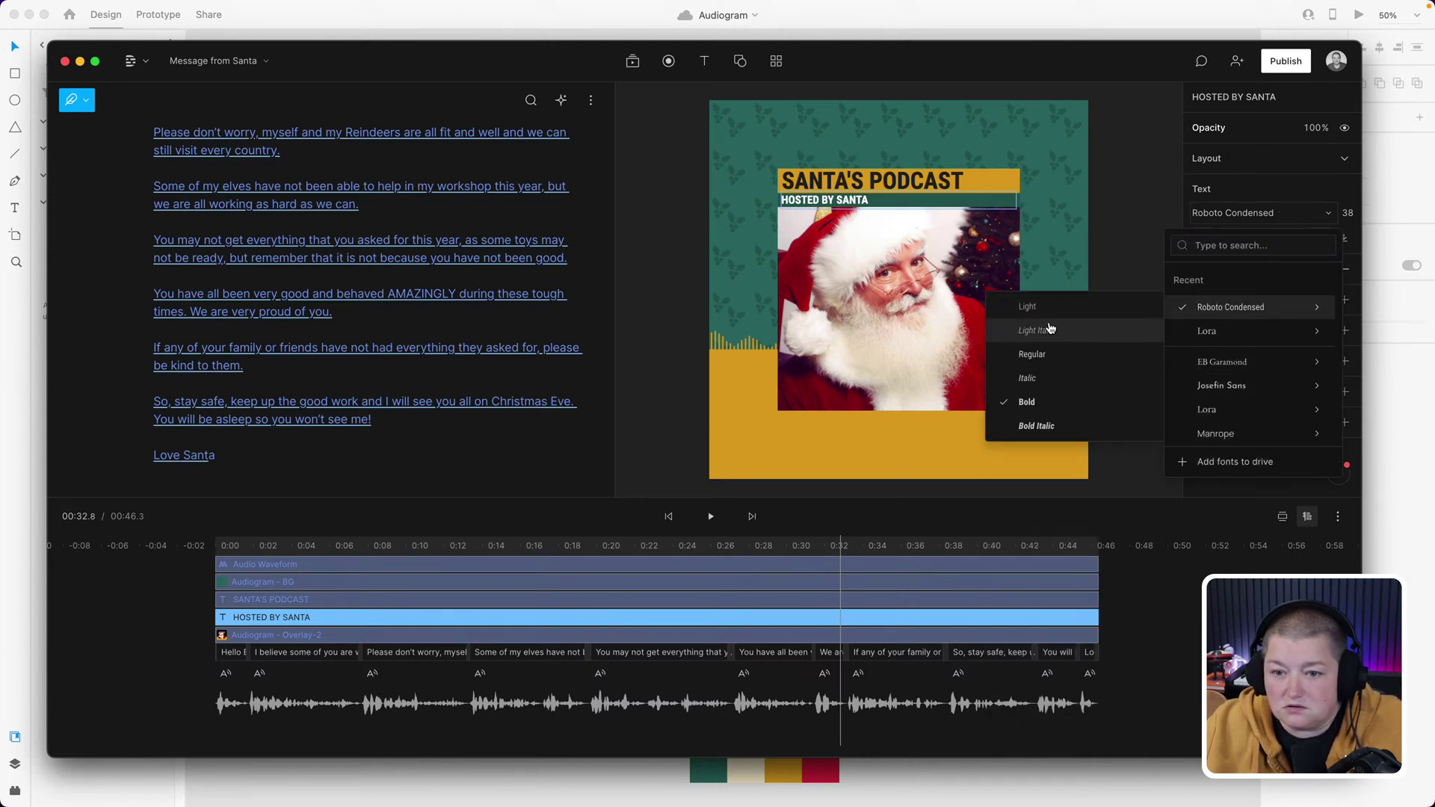
pyautogui.click(1037, 354)
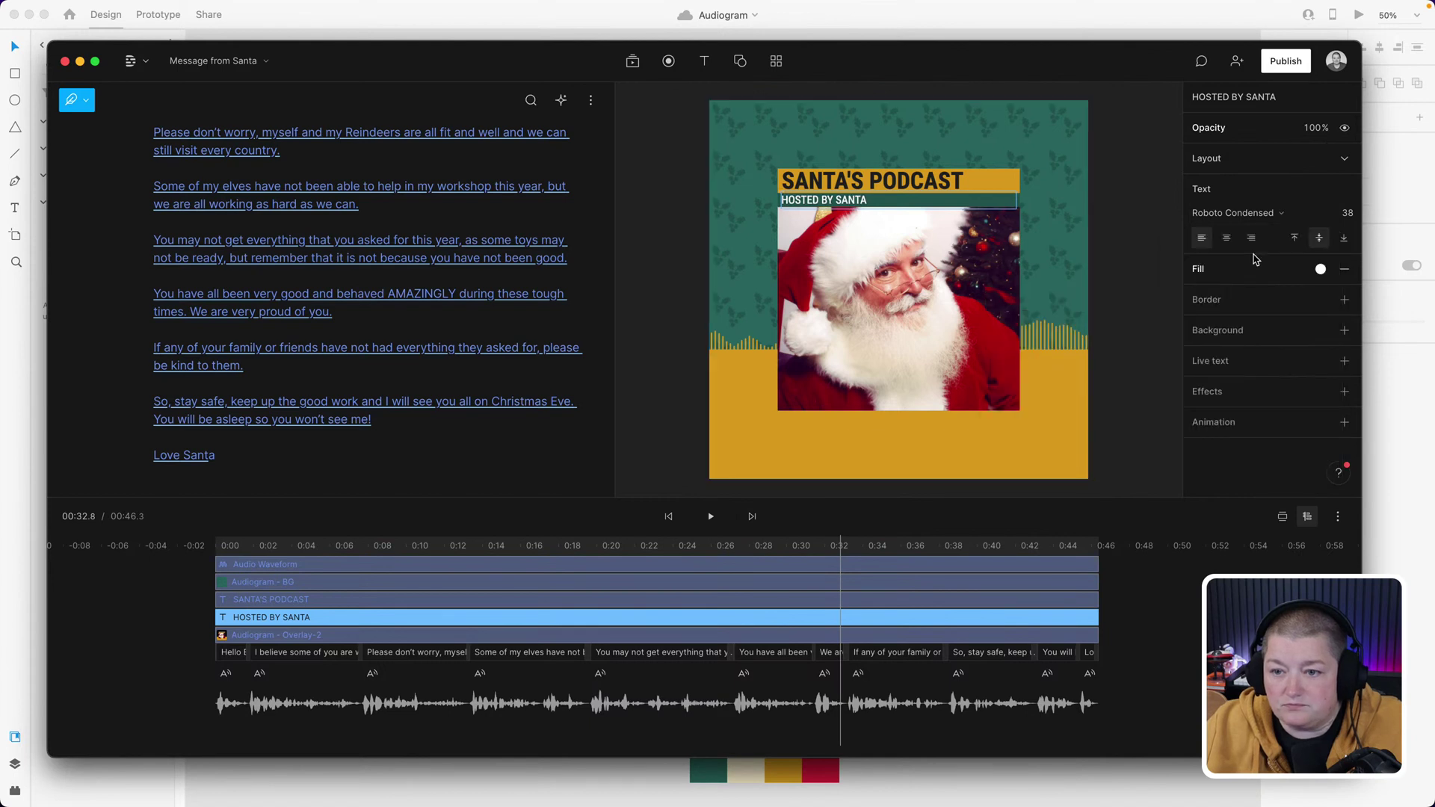
# - Set the HOSTED BY SANTA text's font size to 30 and fine-tune its placement in the green strip
pyautogui.moveTo(1348, 213); pyautogui.dragTo(1349, 215)
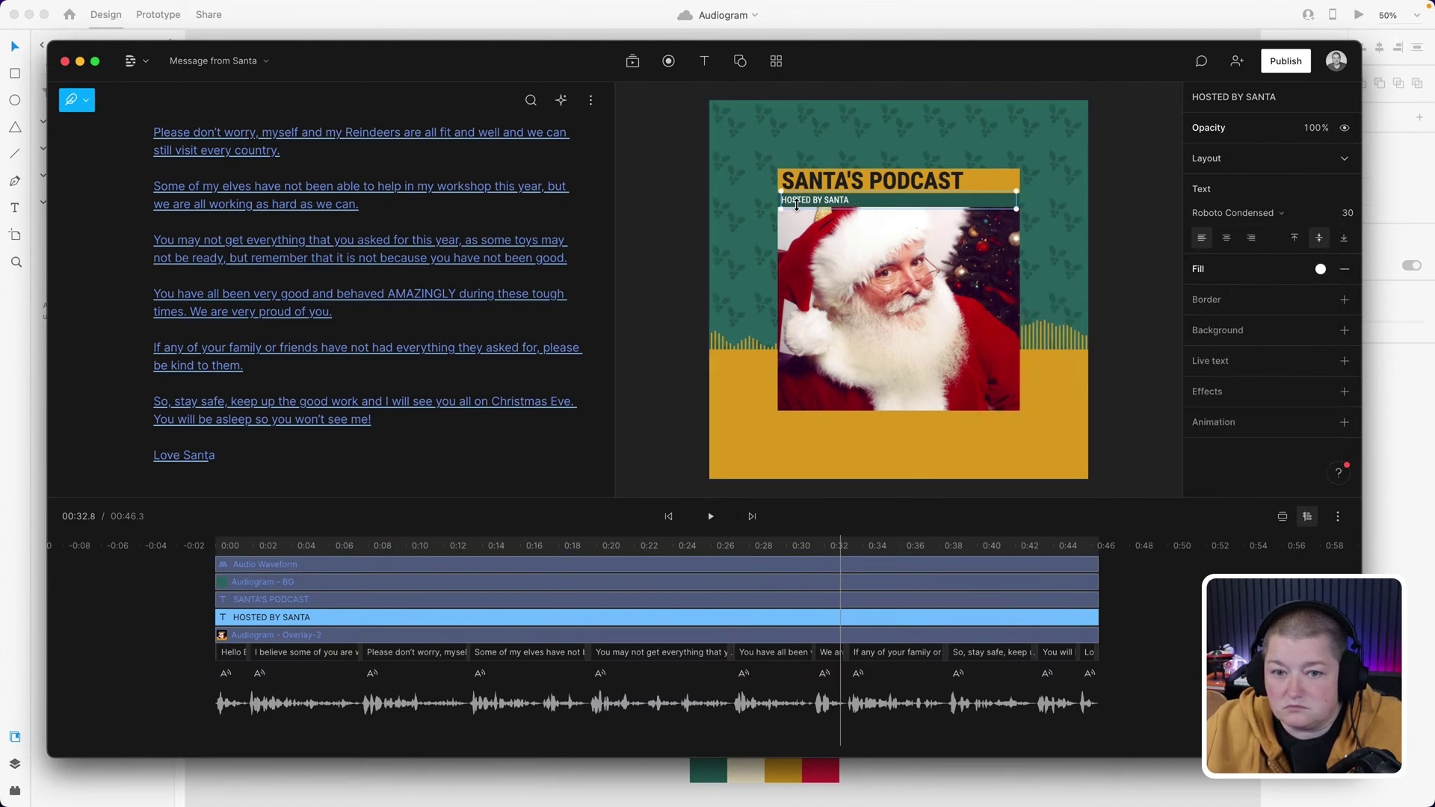
pyautogui.click(1111, 181)
pyautogui.moveTo(806, 202); pyautogui.dragTo(804, 202)
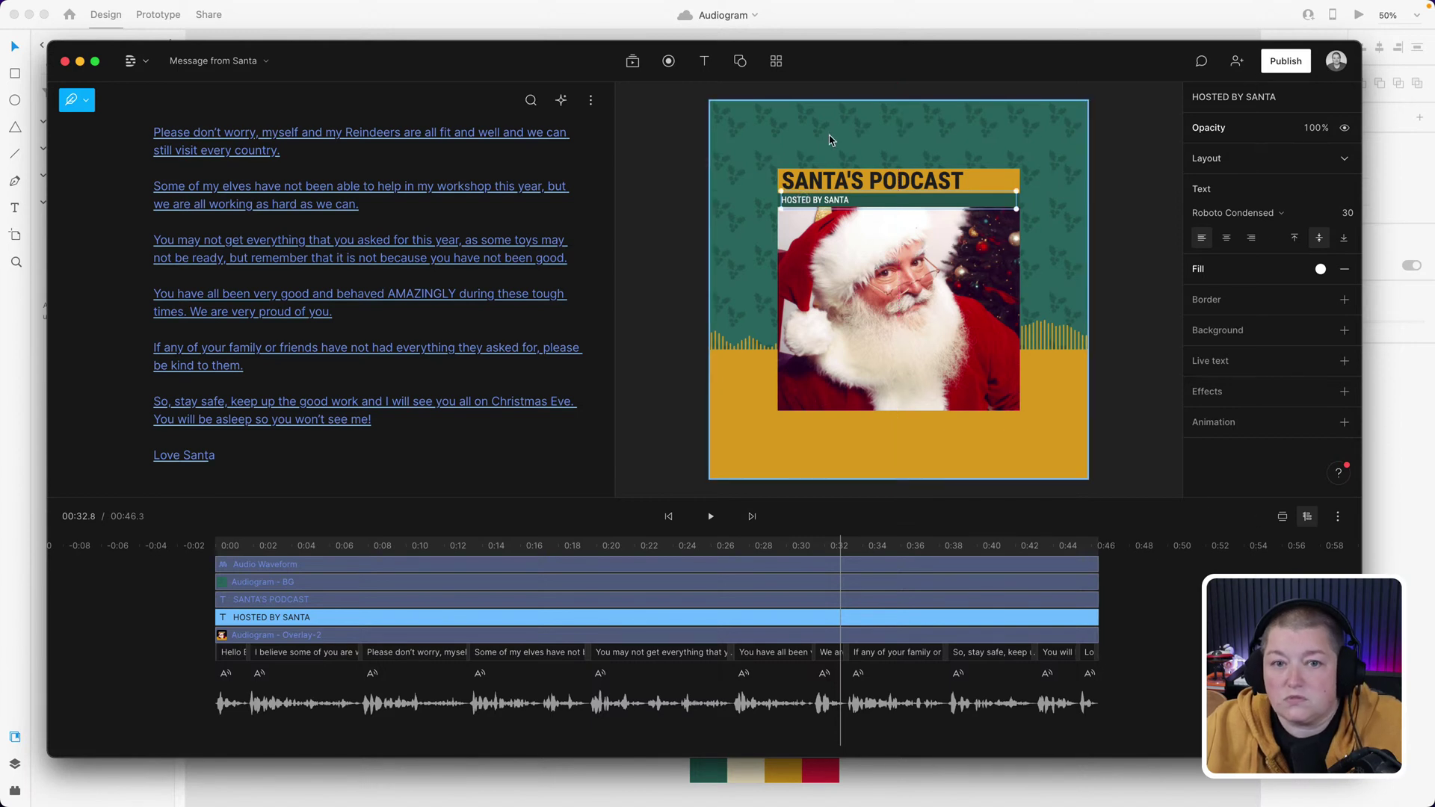
pyautogui.click(677, 298)
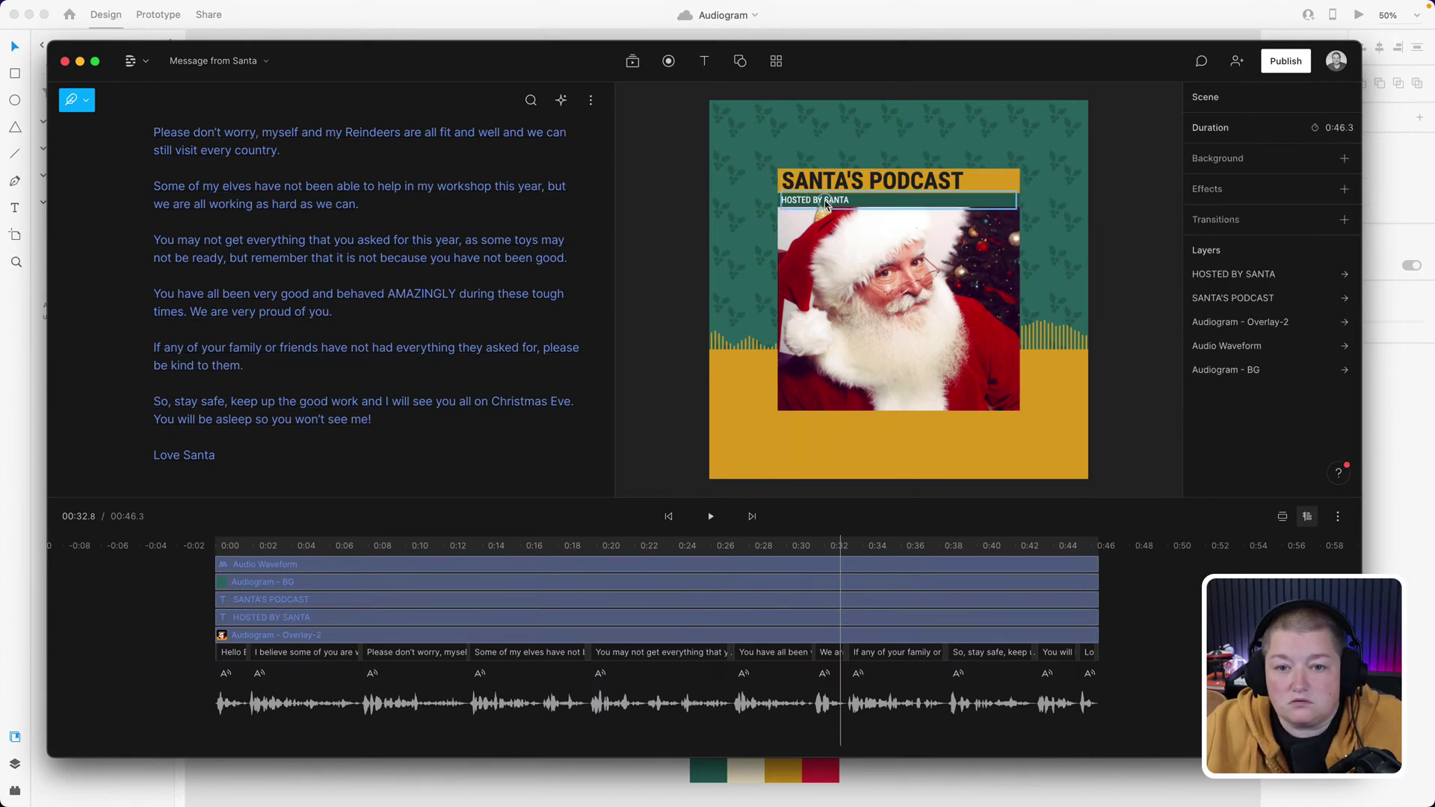
# - Duplicate the HOSTED BY SANTA text, place the copy below the green strip over the photo, and right-align it
pyautogui.click(825, 204)
pyautogui.press('super+d')
pyautogui.moveTo(825, 203); pyautogui.dragTo(832, 239)
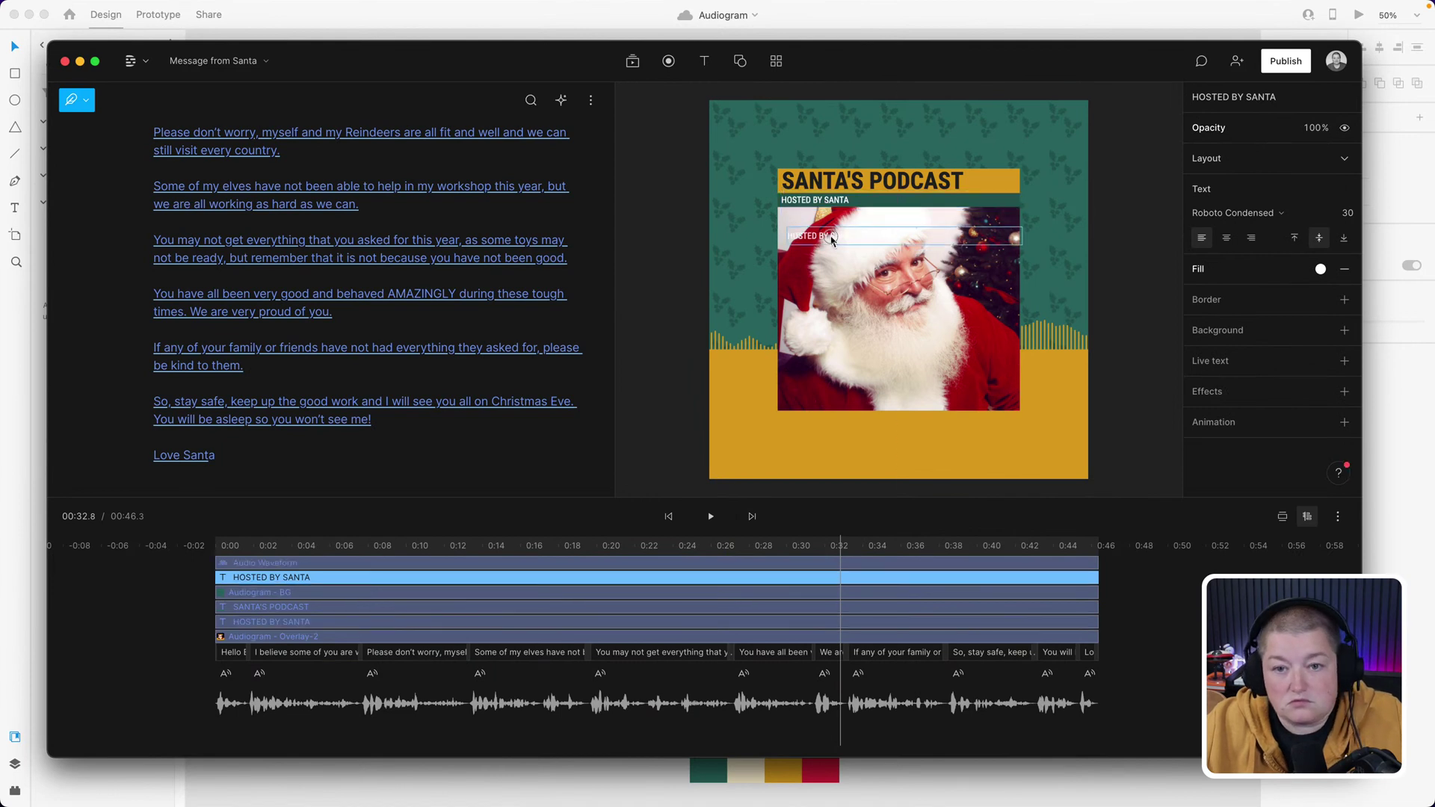
pyautogui.click(1251, 238)
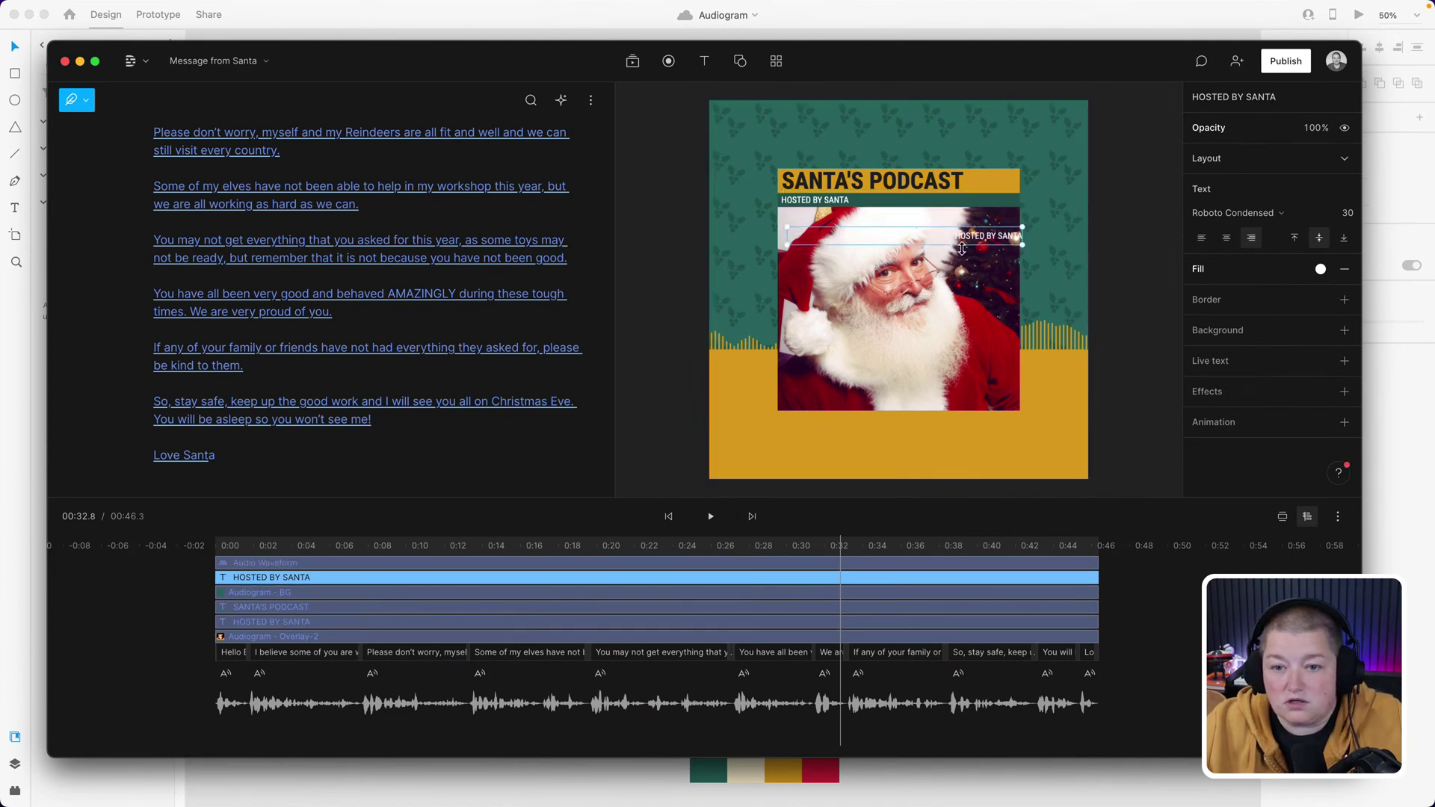
pyautogui.doubleClick(995, 236)
pyautogui.write('www')
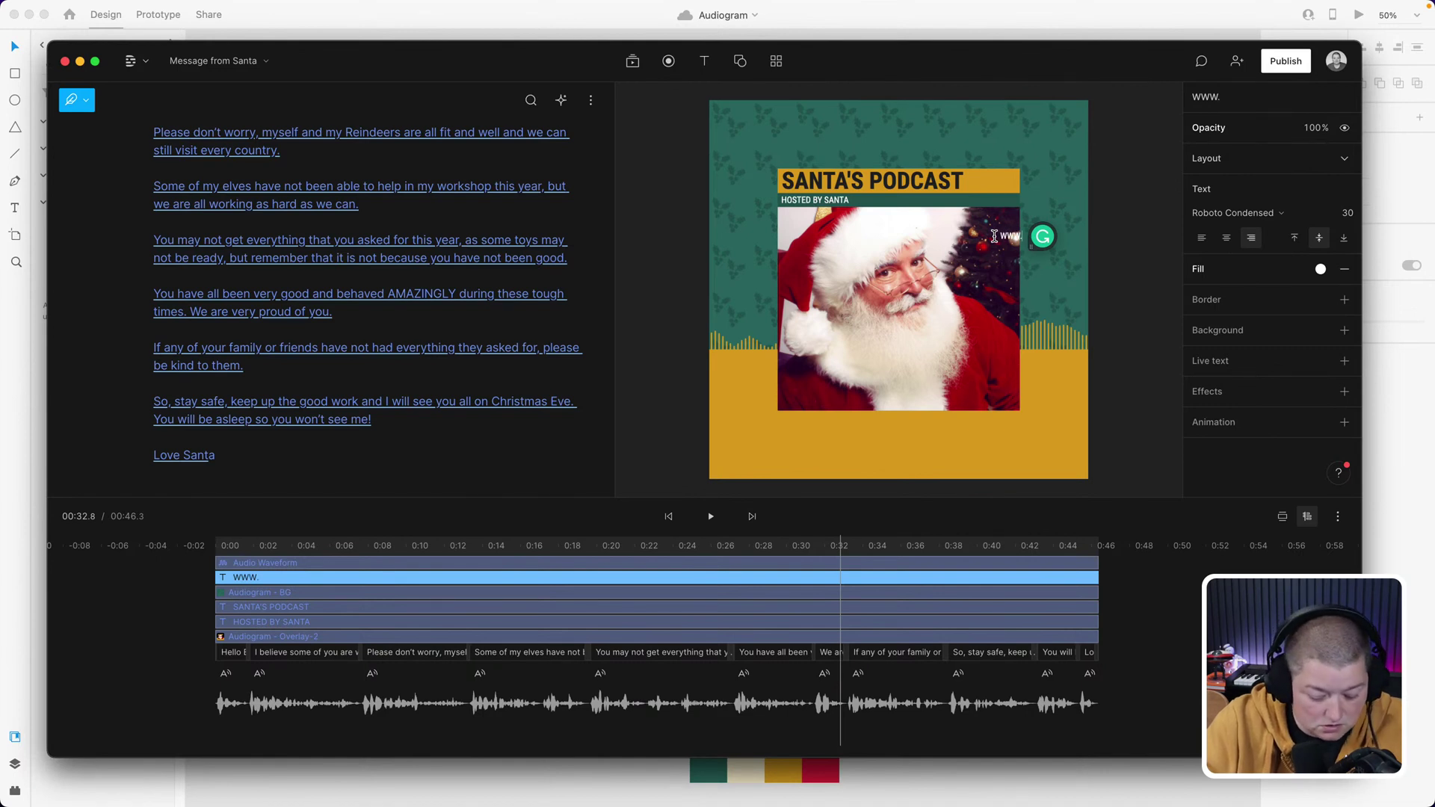
pyautogui.write('.thenorth')
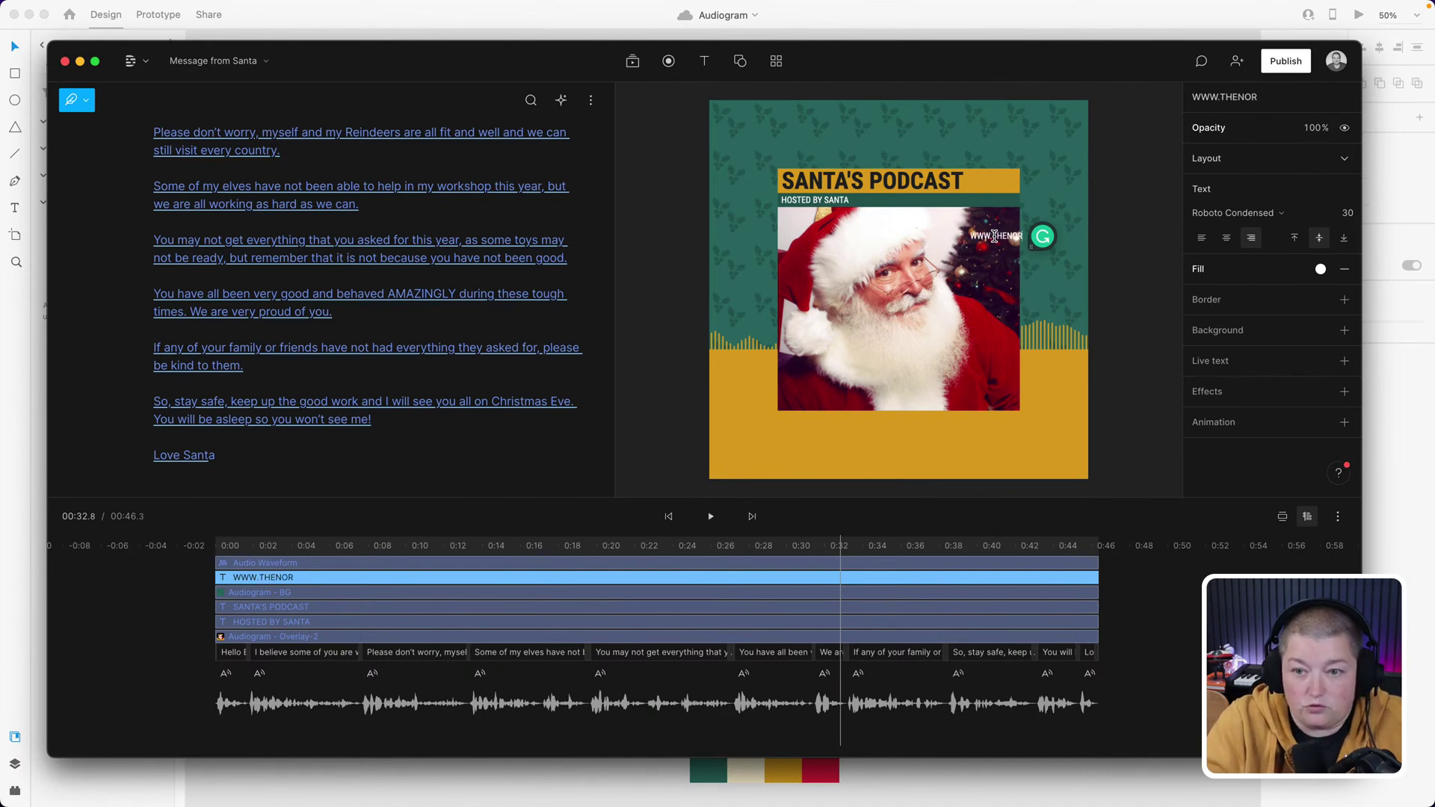
pyautogui.write('pole.com')
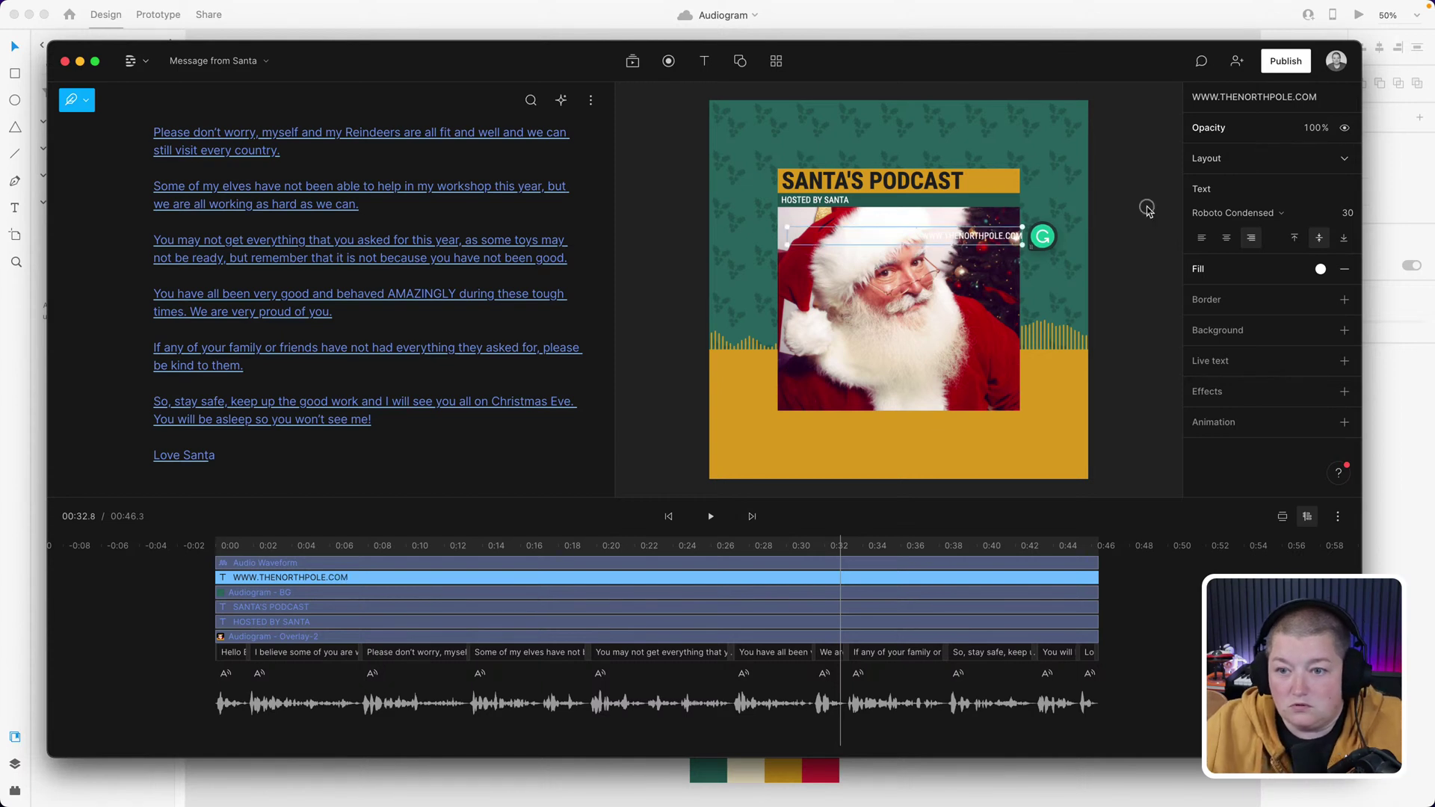
pyautogui.press('Escape')
pyautogui.moveTo(978, 233); pyautogui.dragTo(976, 200)
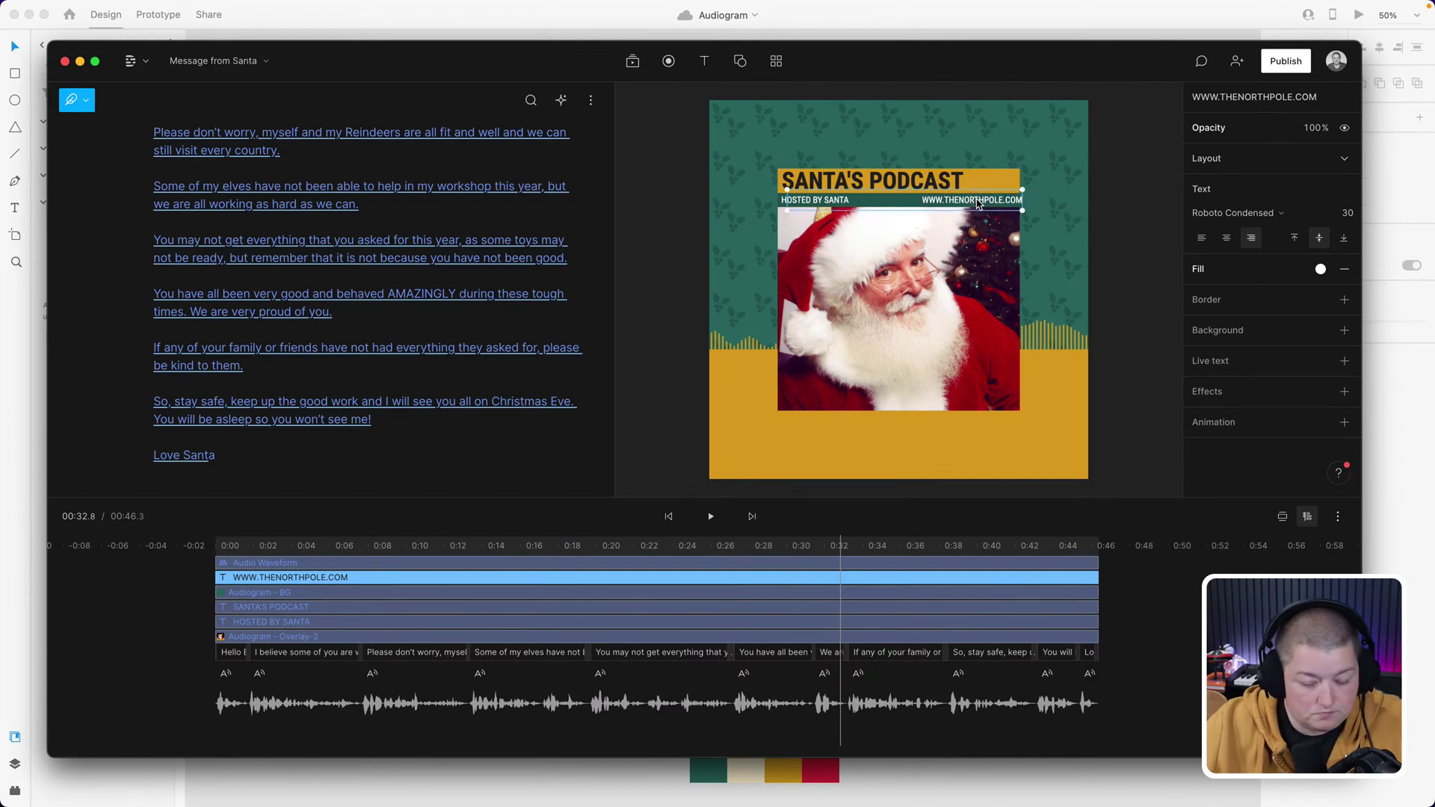
# - Undo the website text's move and its text change
pyautogui.press('super+z')
pyautogui.press('super+z')
pyautogui.press('super+z')
pyautogui.press('super+z')
pyautogui.press('super+z')
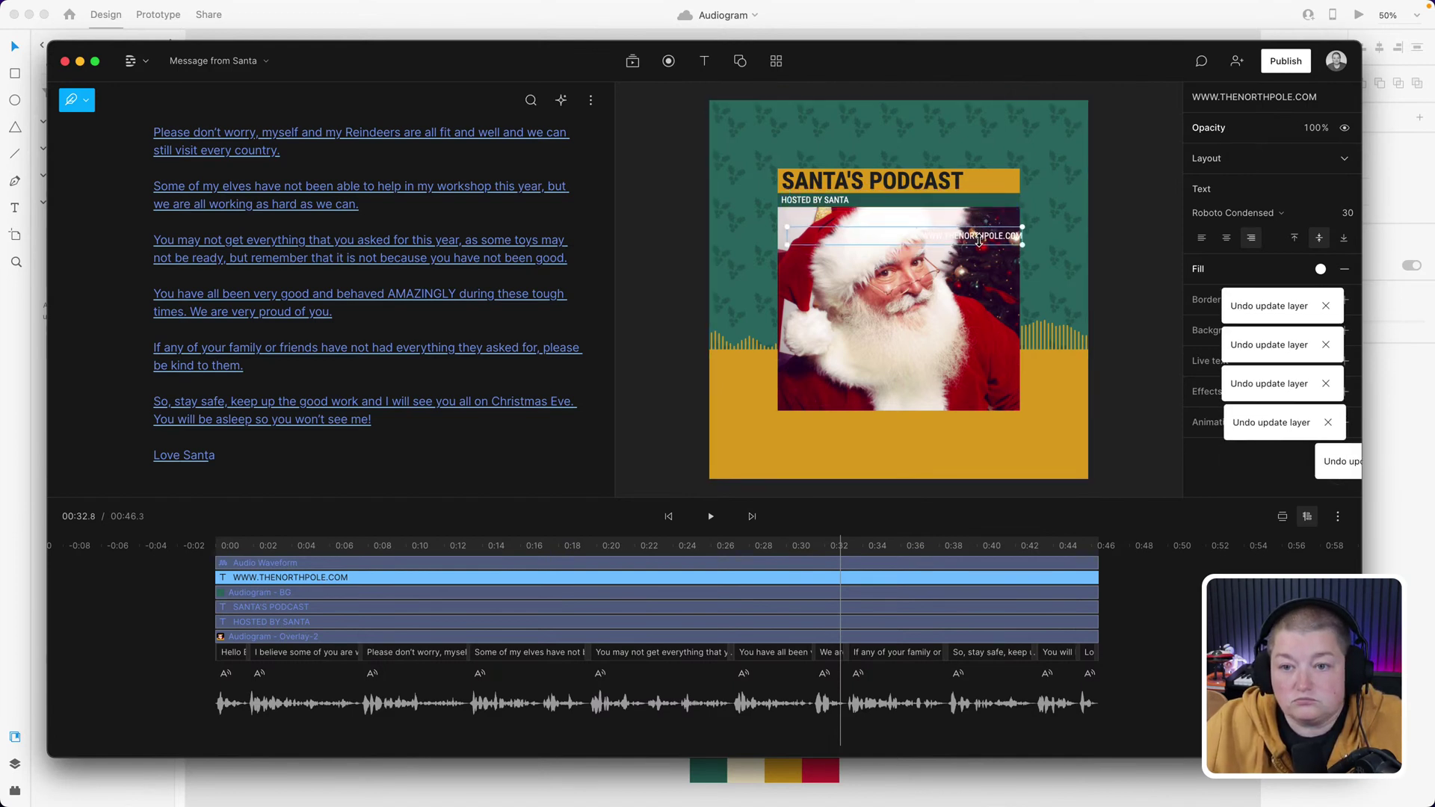
pyautogui.press('super+z')
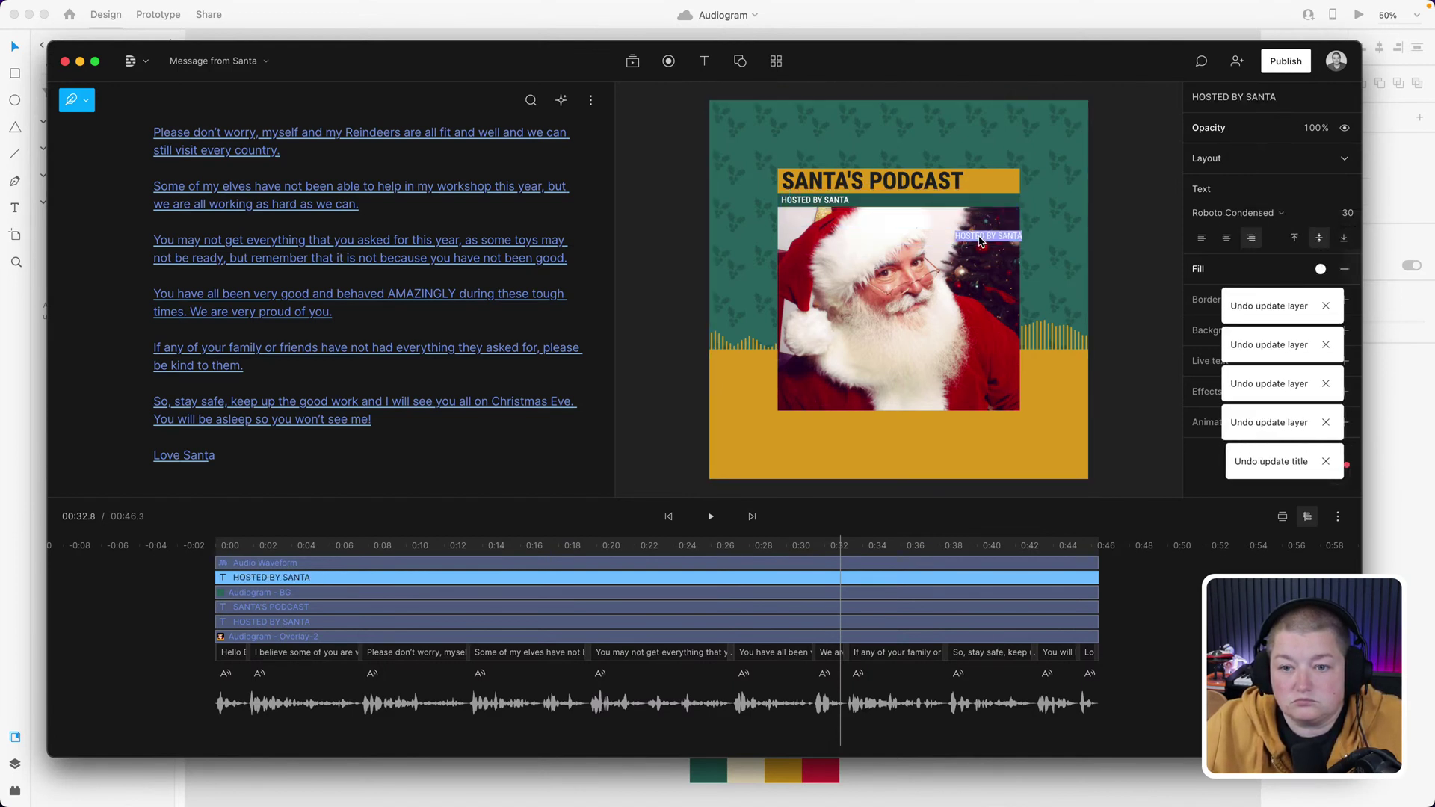
pyautogui.write('WWW.THE')
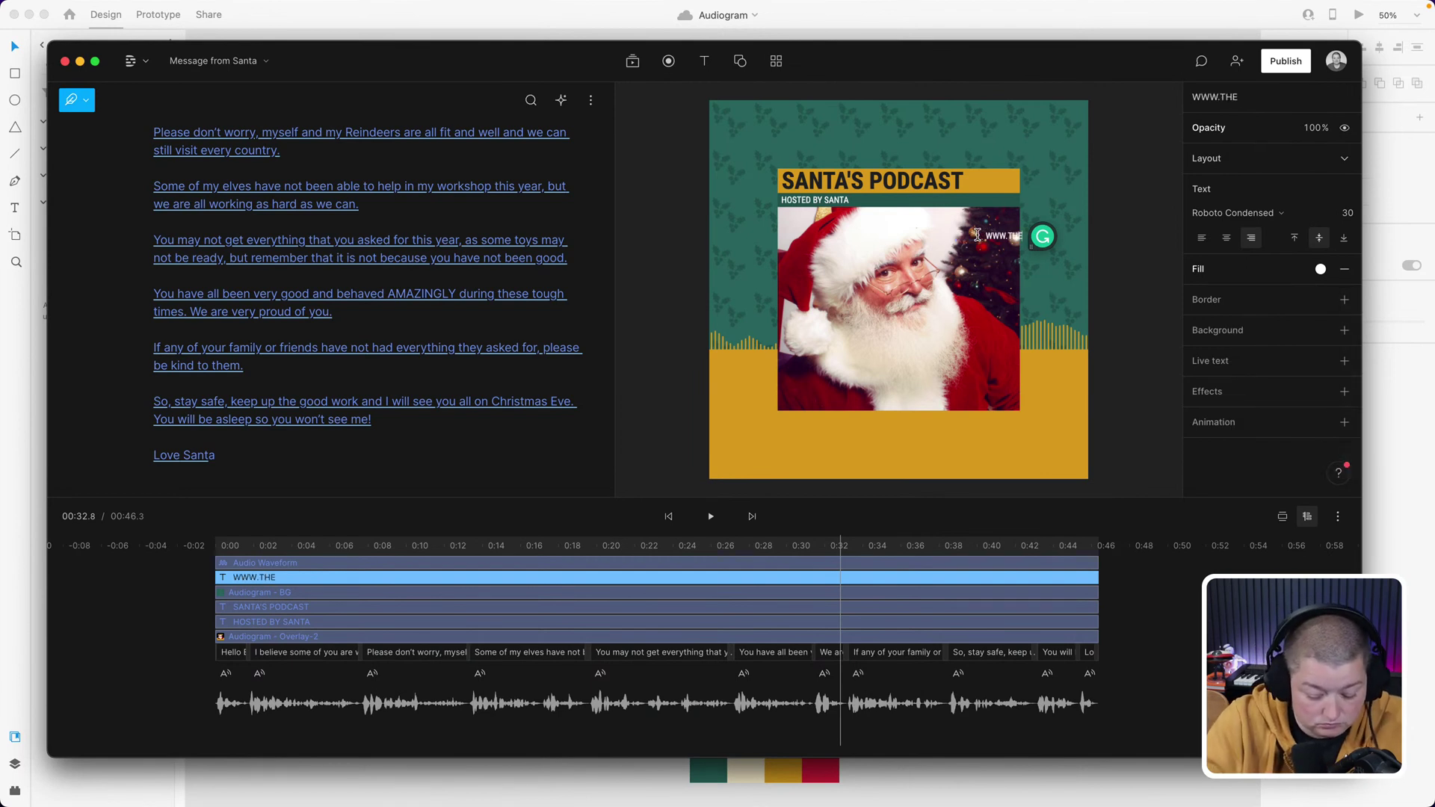
pyautogui.write('NORTHPOLE')
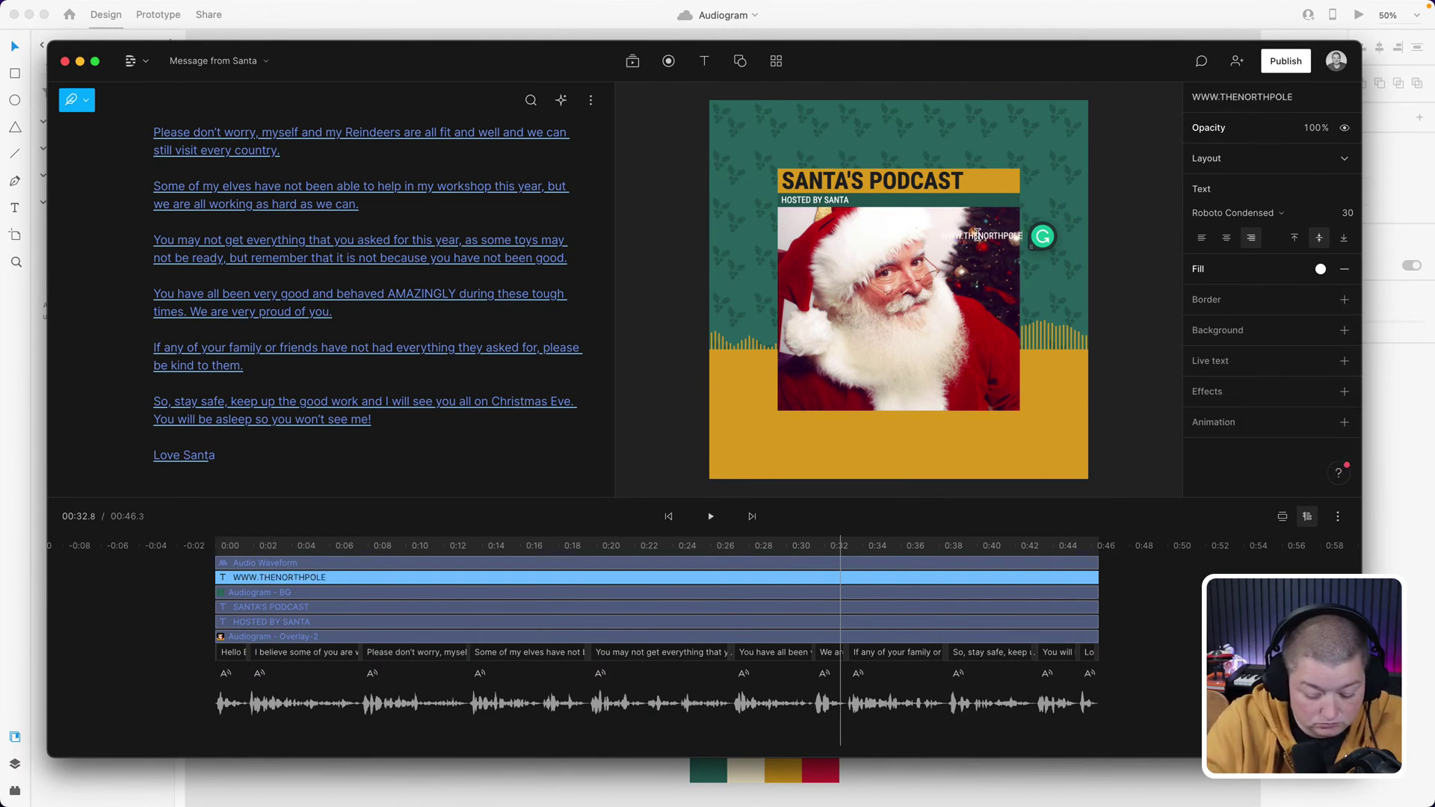
pyautogui.write('.COM')
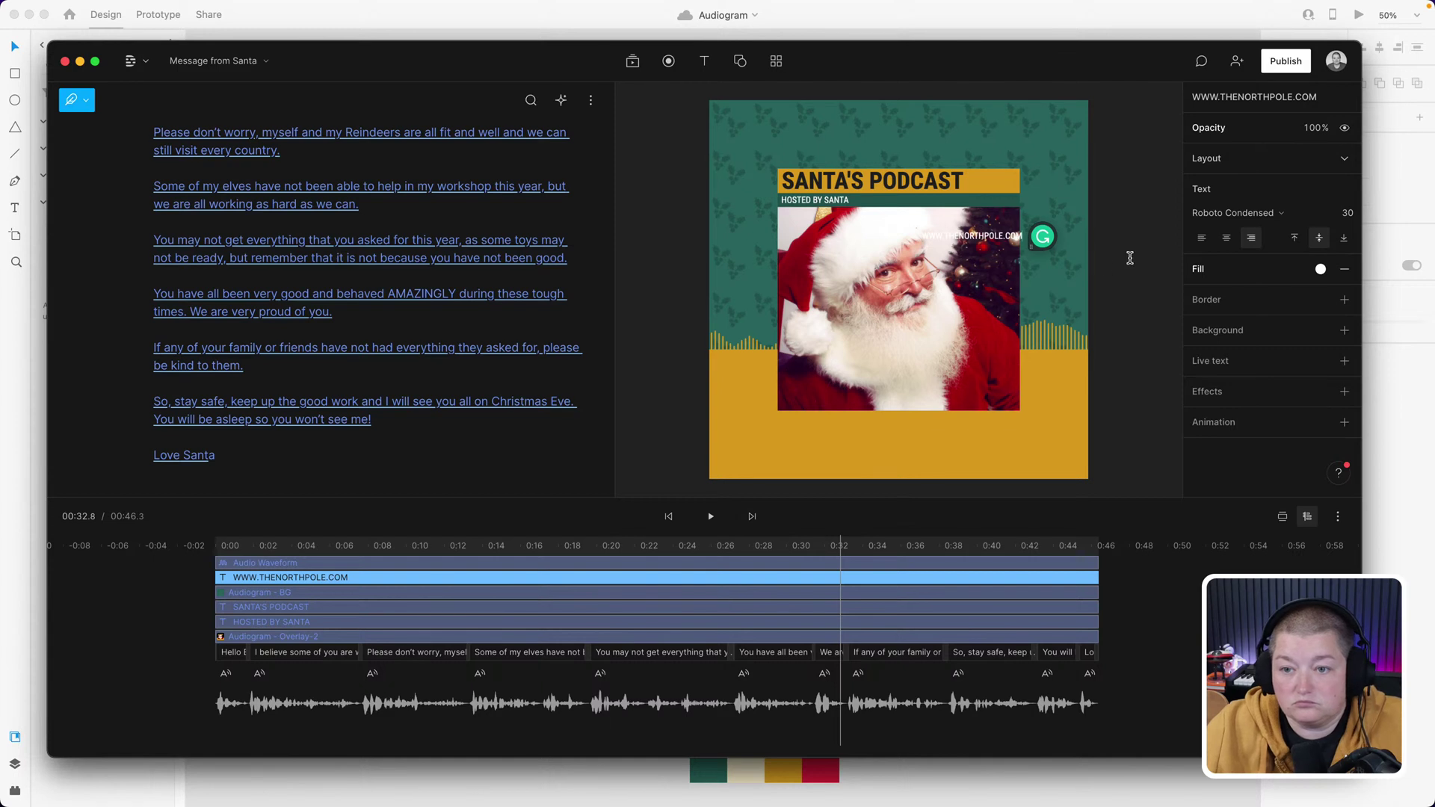
pyautogui.press('Escape')
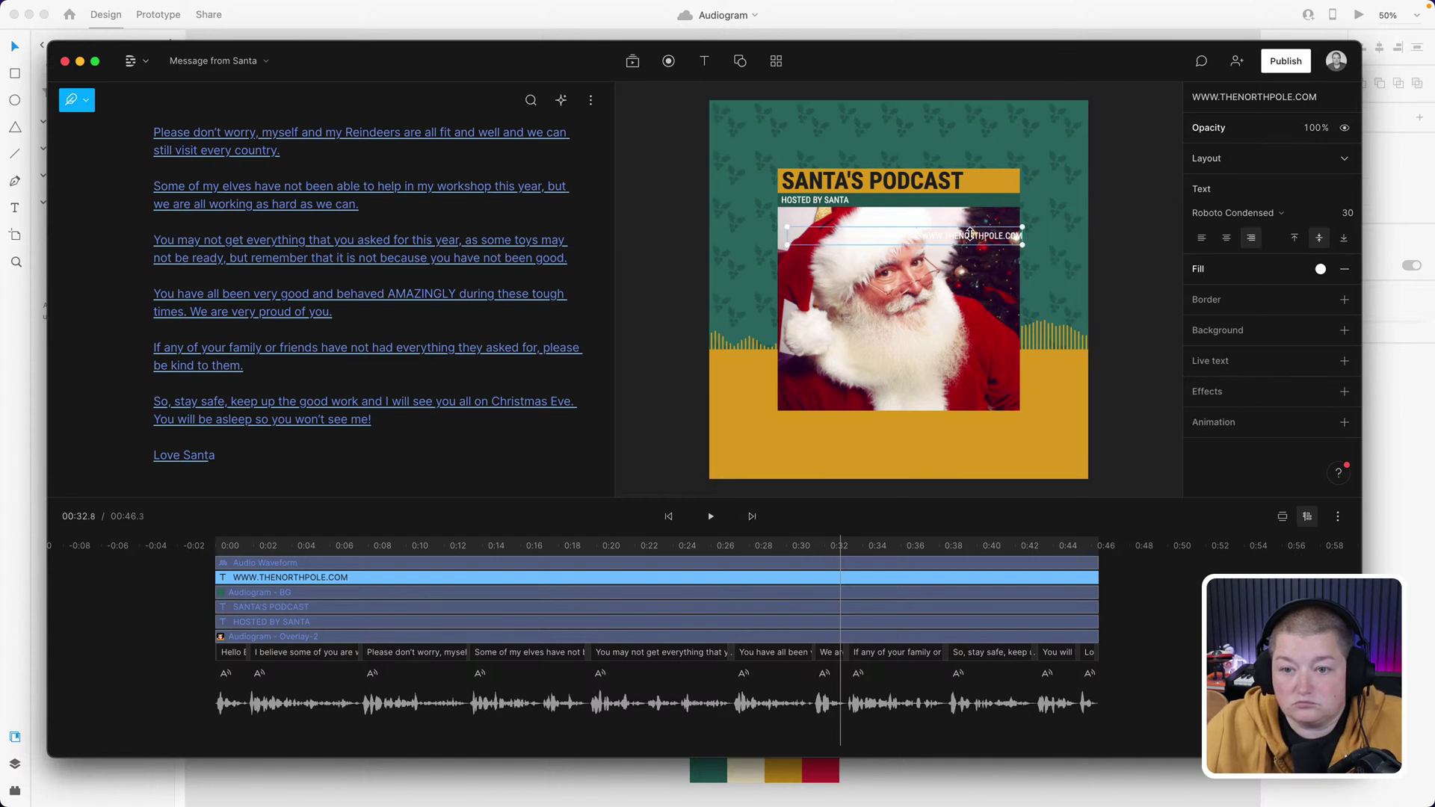
pyautogui.moveTo(968, 238); pyautogui.dragTo(966, 203)
pyautogui.click(1062, 226)
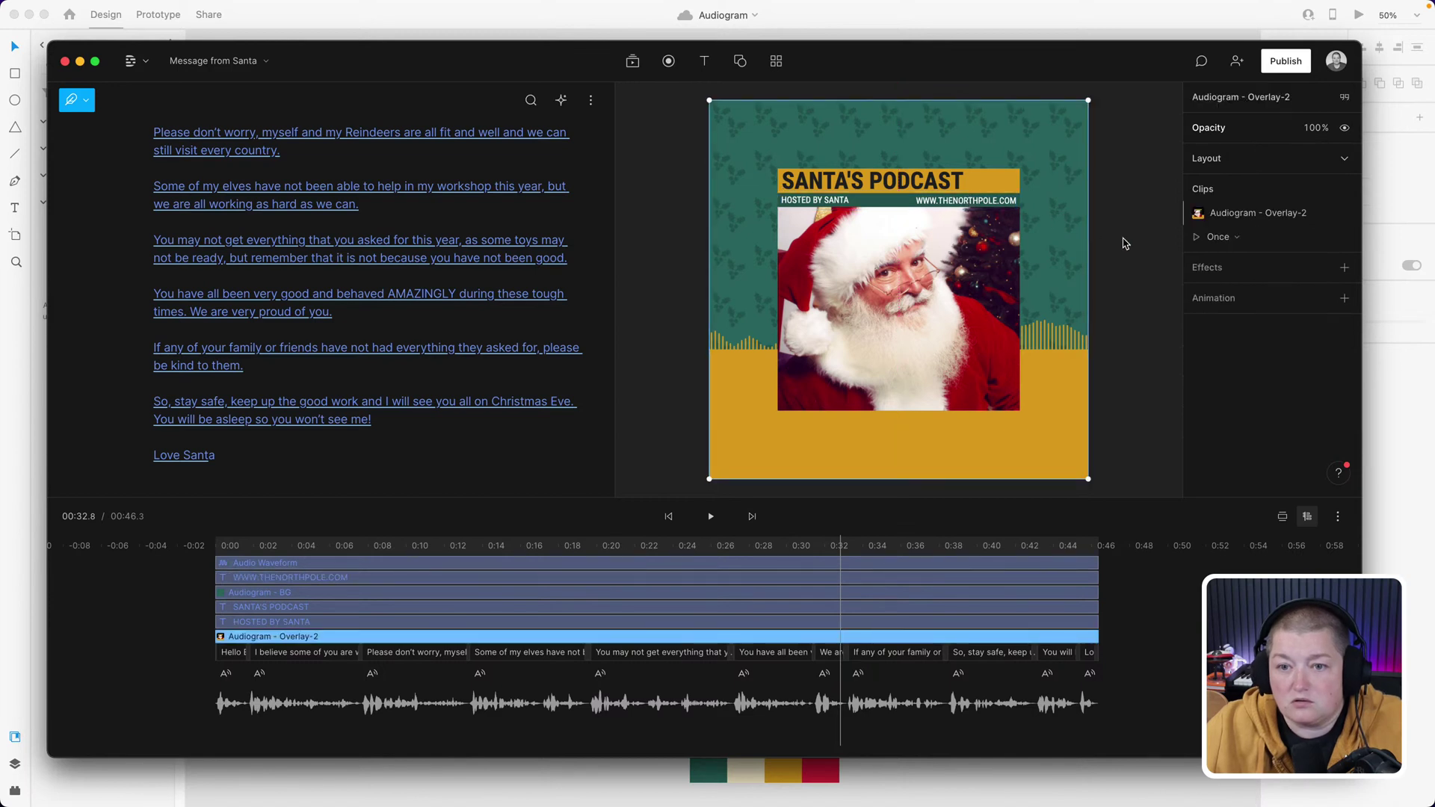
pyautogui.click(1123, 241)
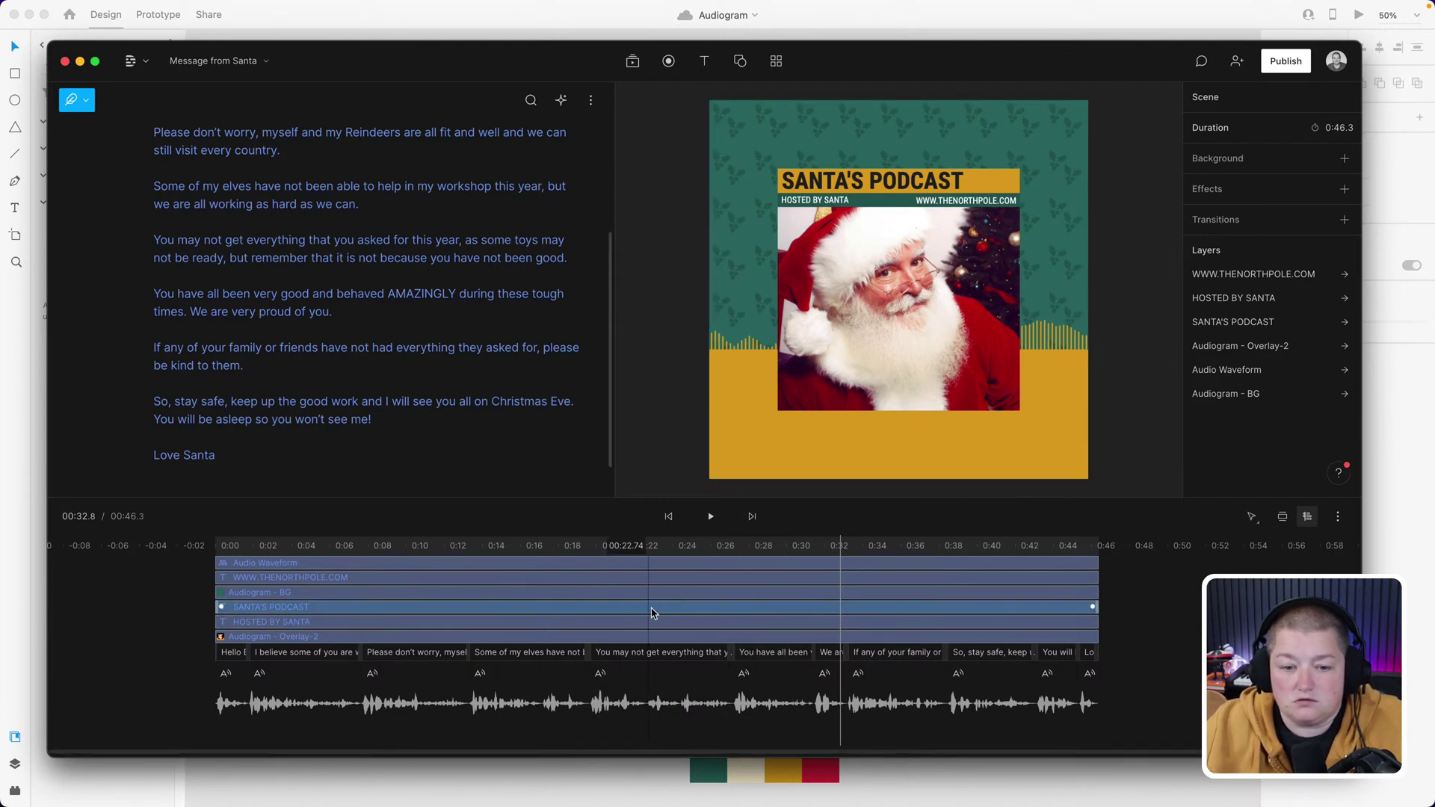
# - Play a few seconds of the audiogram, check the reference design in Adobe XD, and return to Descript
pyautogui.click(711, 516)
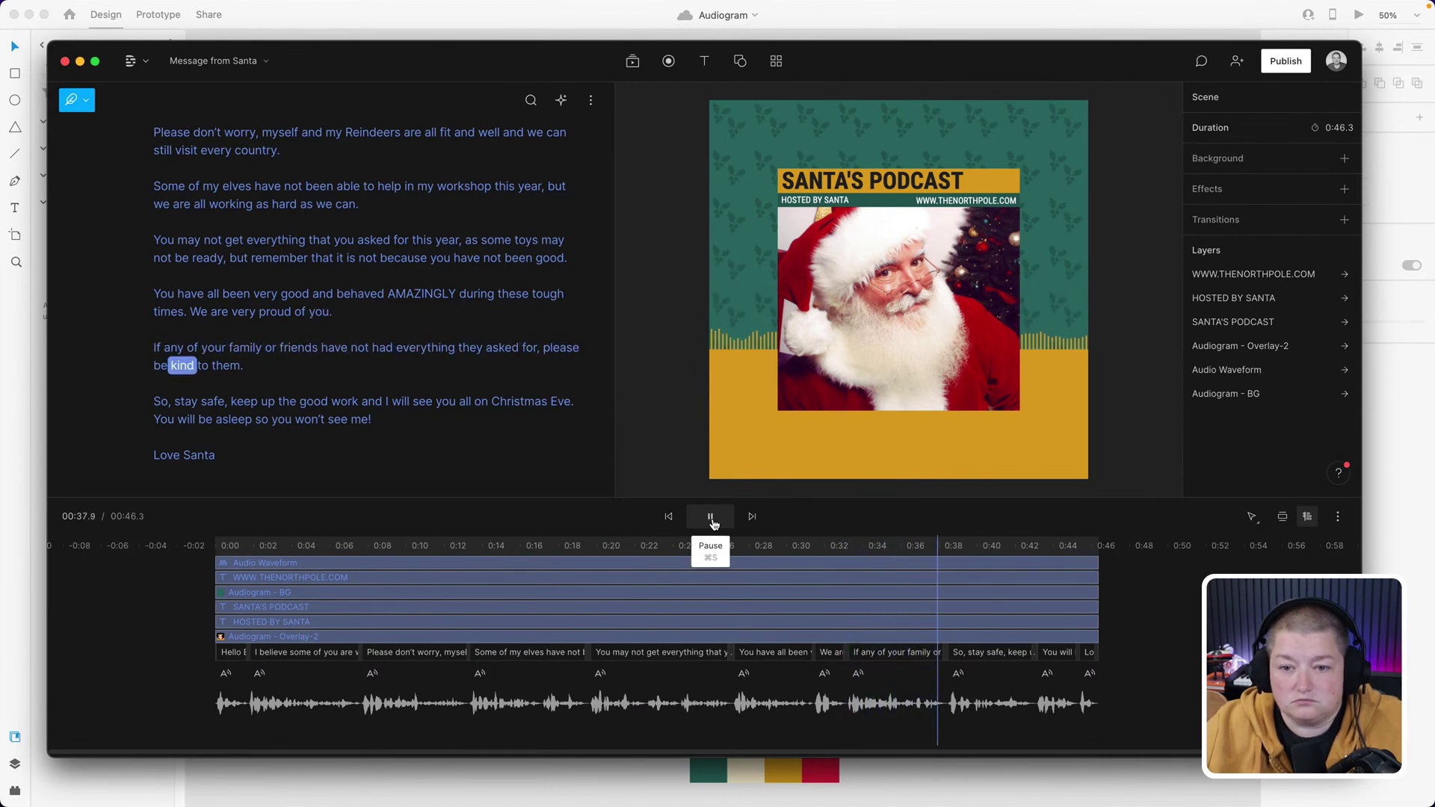
pyautogui.click(710, 516)
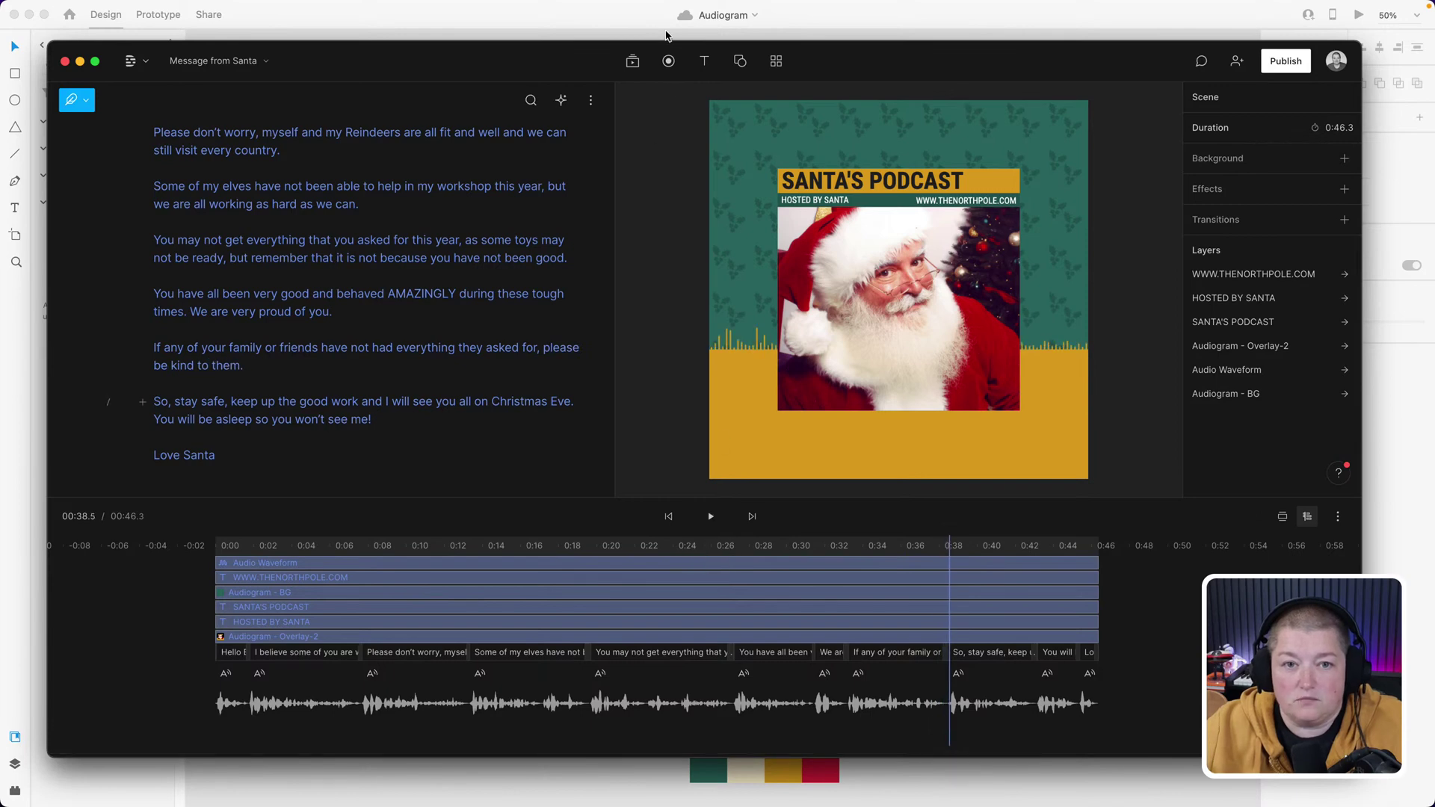
pyautogui.click(1018, 787)
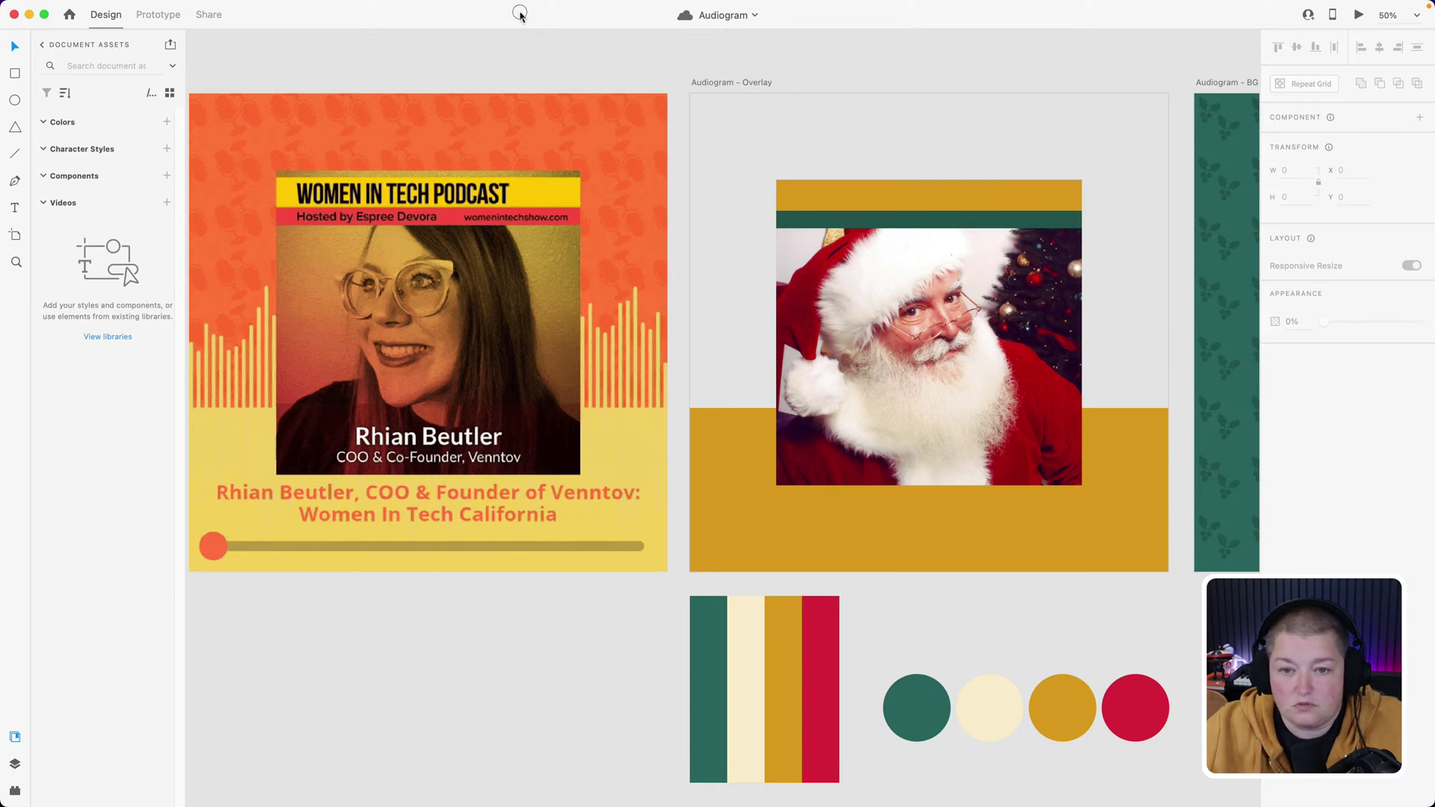
pyautogui.moveTo(530, 799)
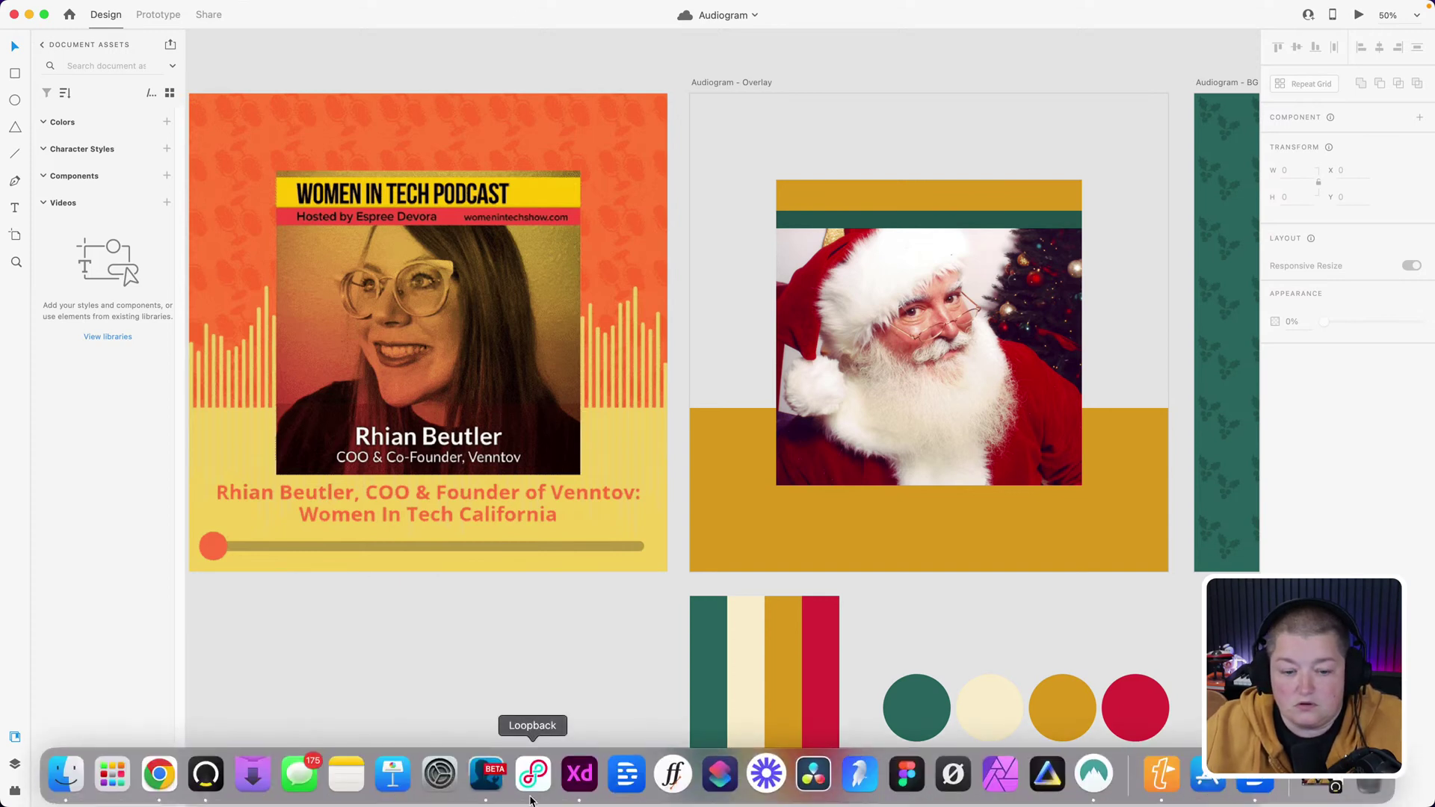
pyautogui.click(1255, 779)
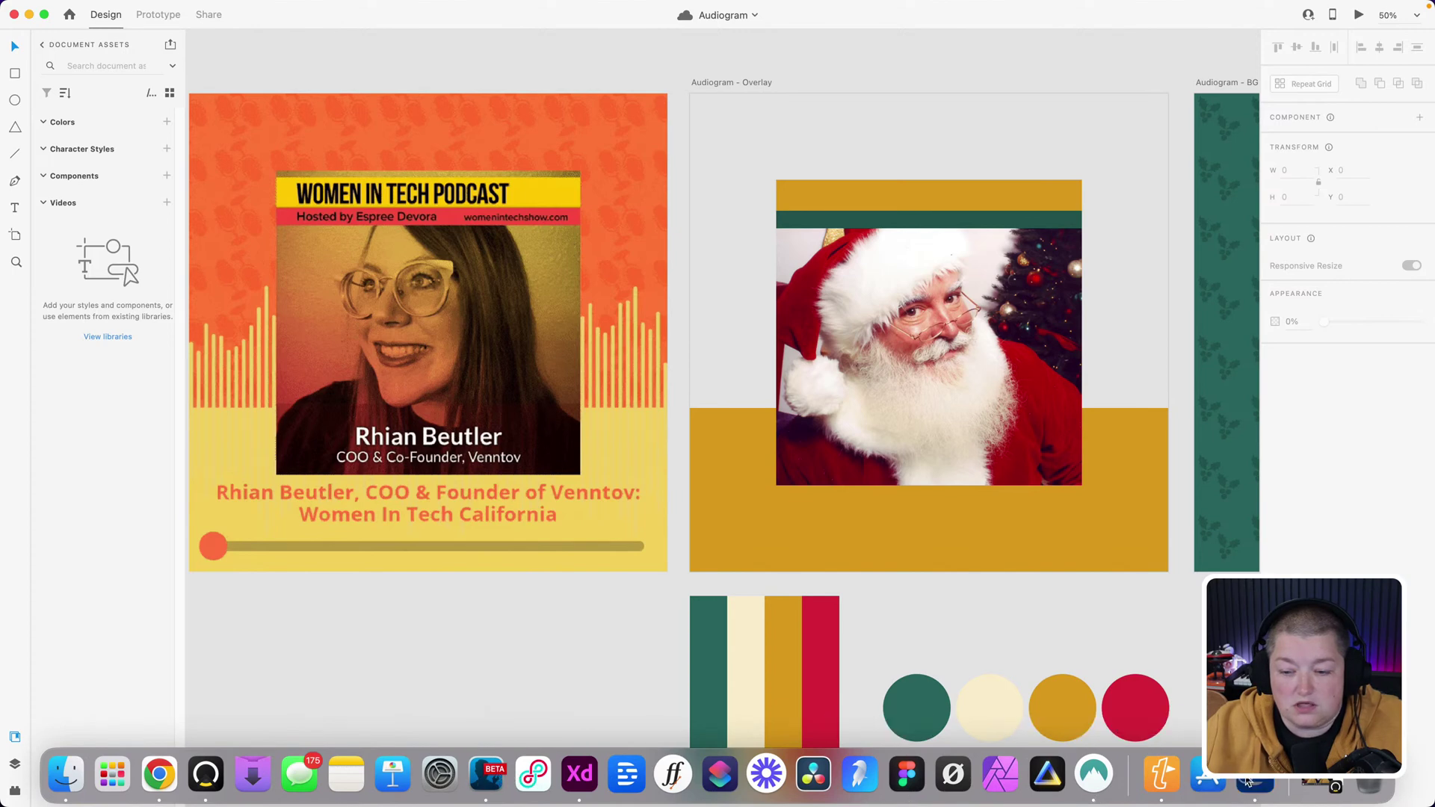
# - Replace the word SANTA'S with HOLIDAY in the title on the gold strip, so it reads HOLIDAY PODCAST
pyautogui.click(814, 183)
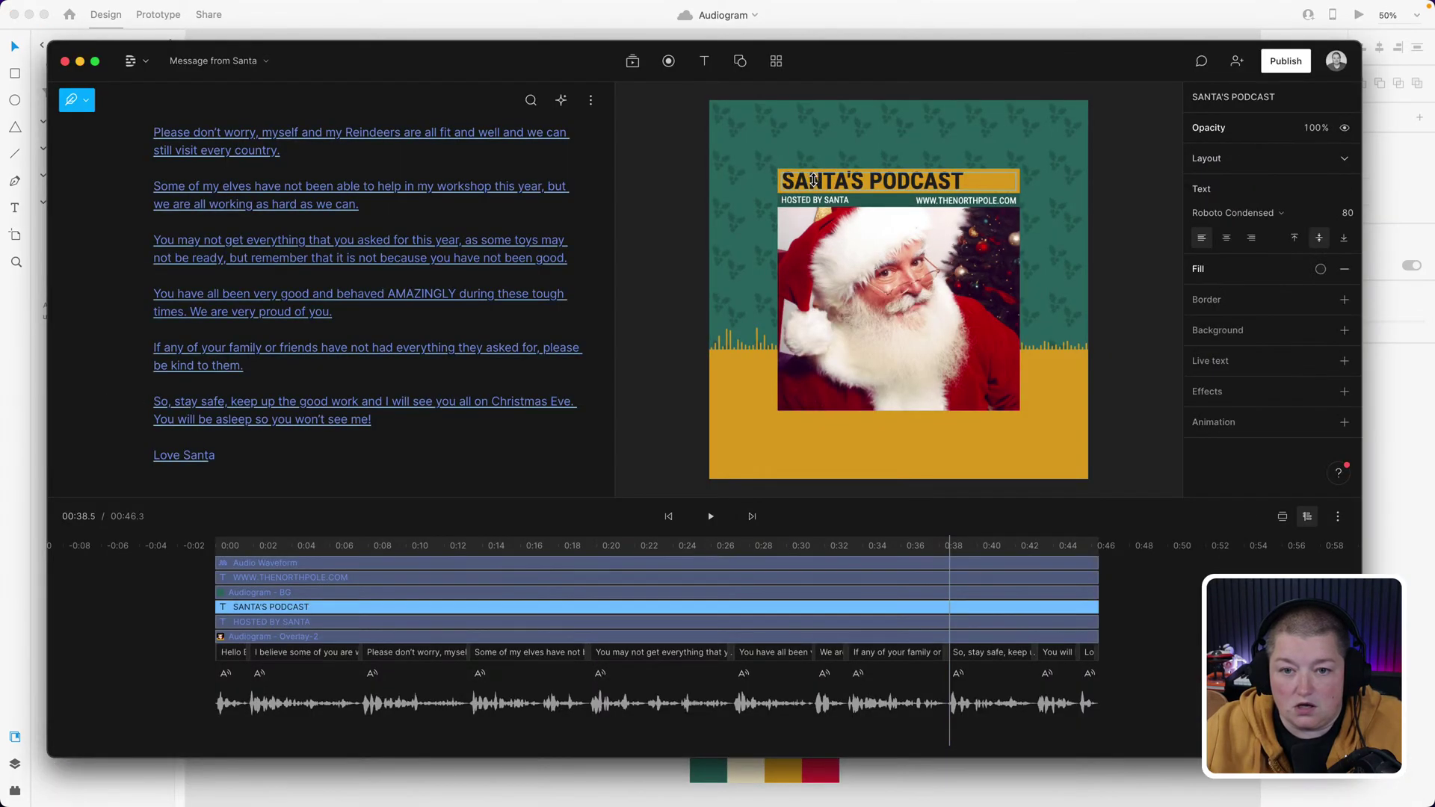
pyautogui.click(813, 182)
pyautogui.click(813, 181)
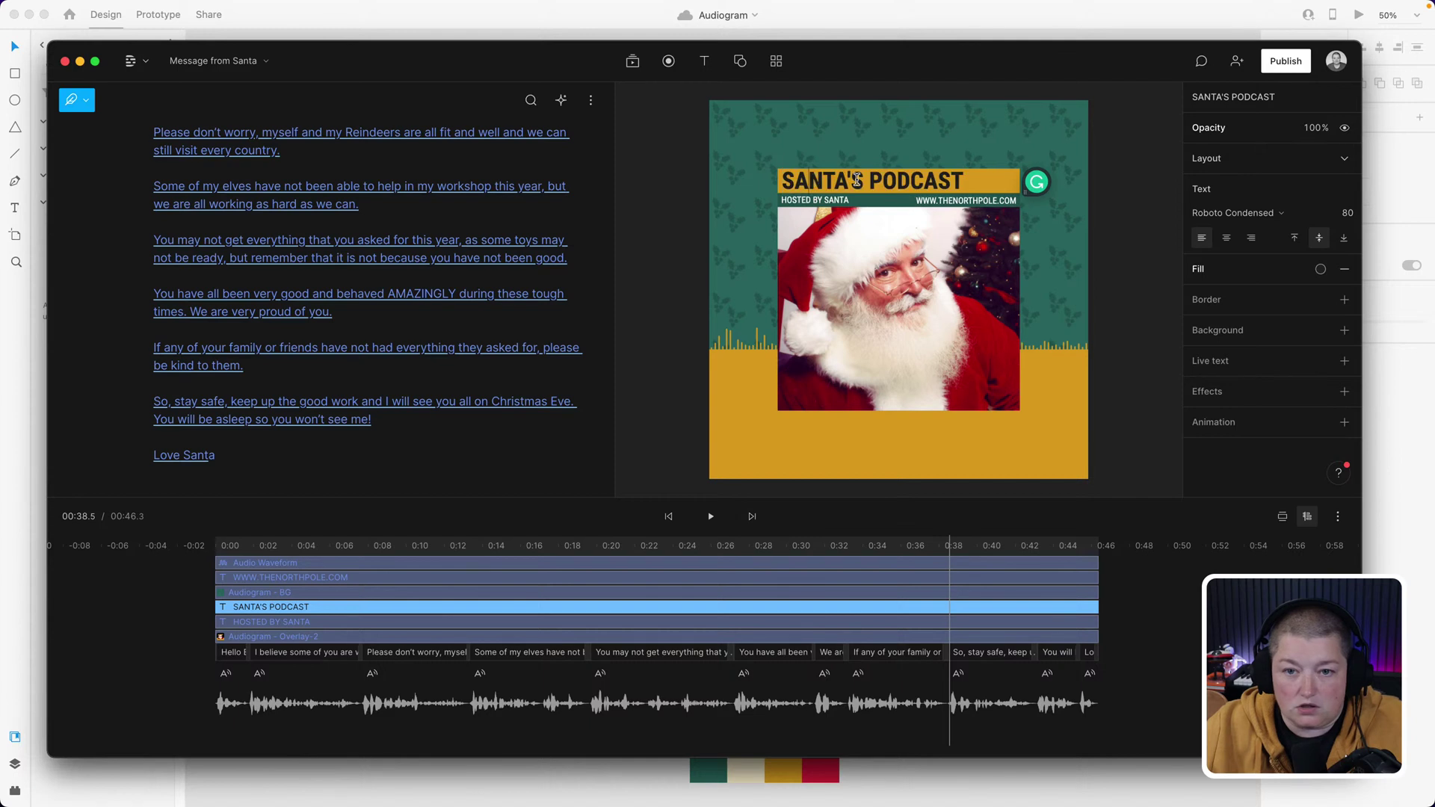
pyautogui.doubleClick(786, 183)
pyautogui.write('CHRISTM')
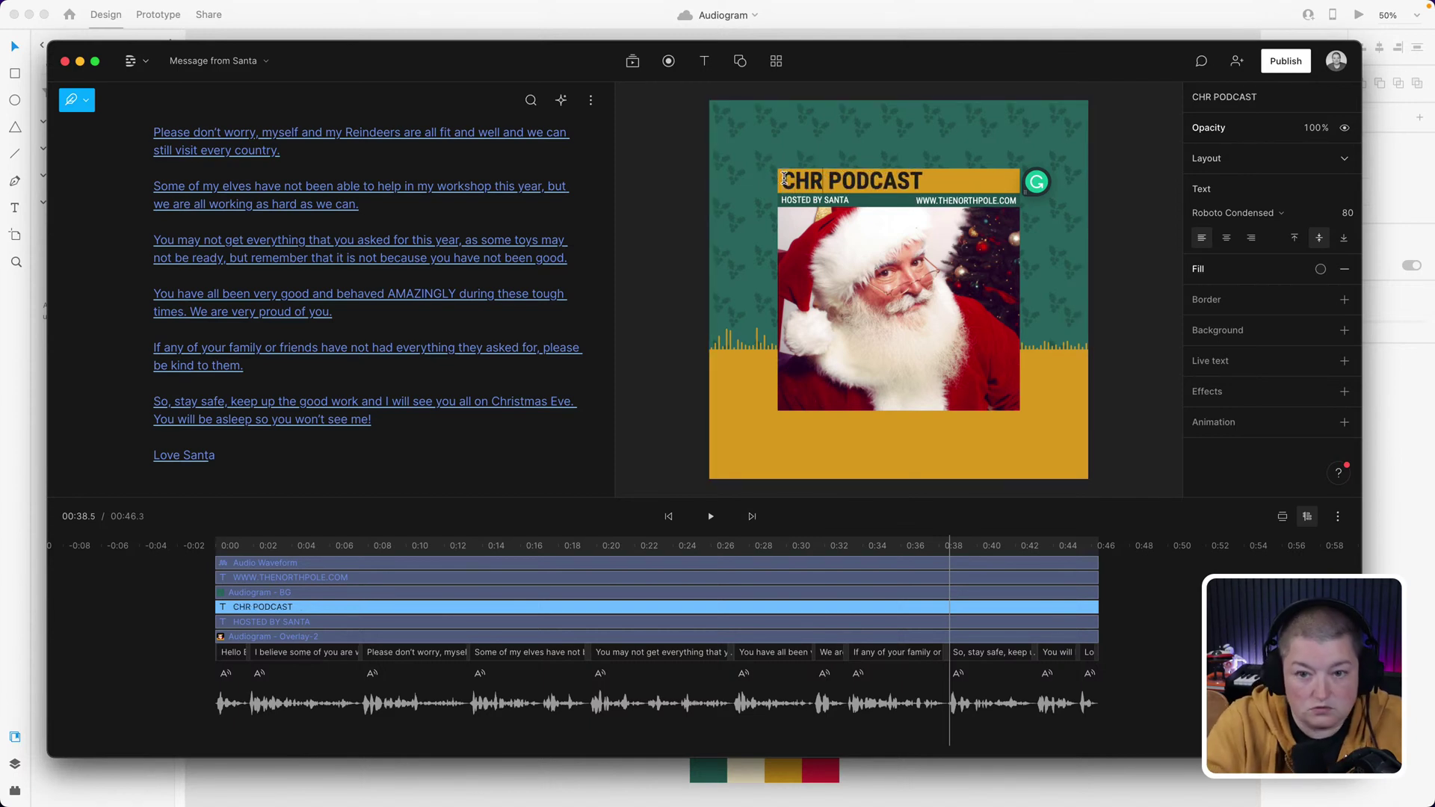
pyautogui.press('BackSpace')
pyautogui.press('BackSpace')
pyautogui.press('BackSpace')
pyautogui.press('BackSpace')
pyautogui.press('BackSpace')
pyautogui.press('BackSpace')
pyautogui.press('BackSpace')
pyautogui.press('BackSpace')
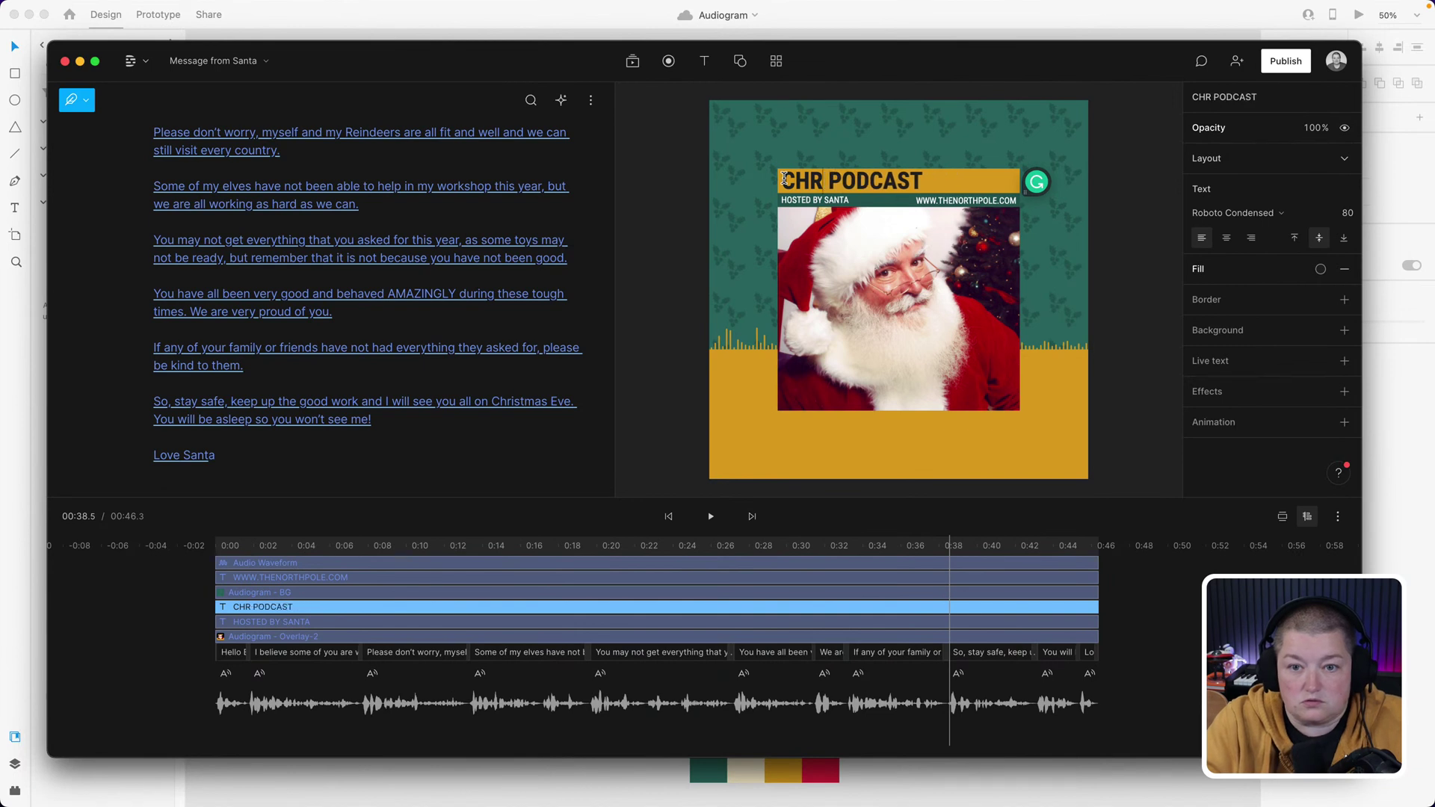
pyautogui.write('HOLIDAY')
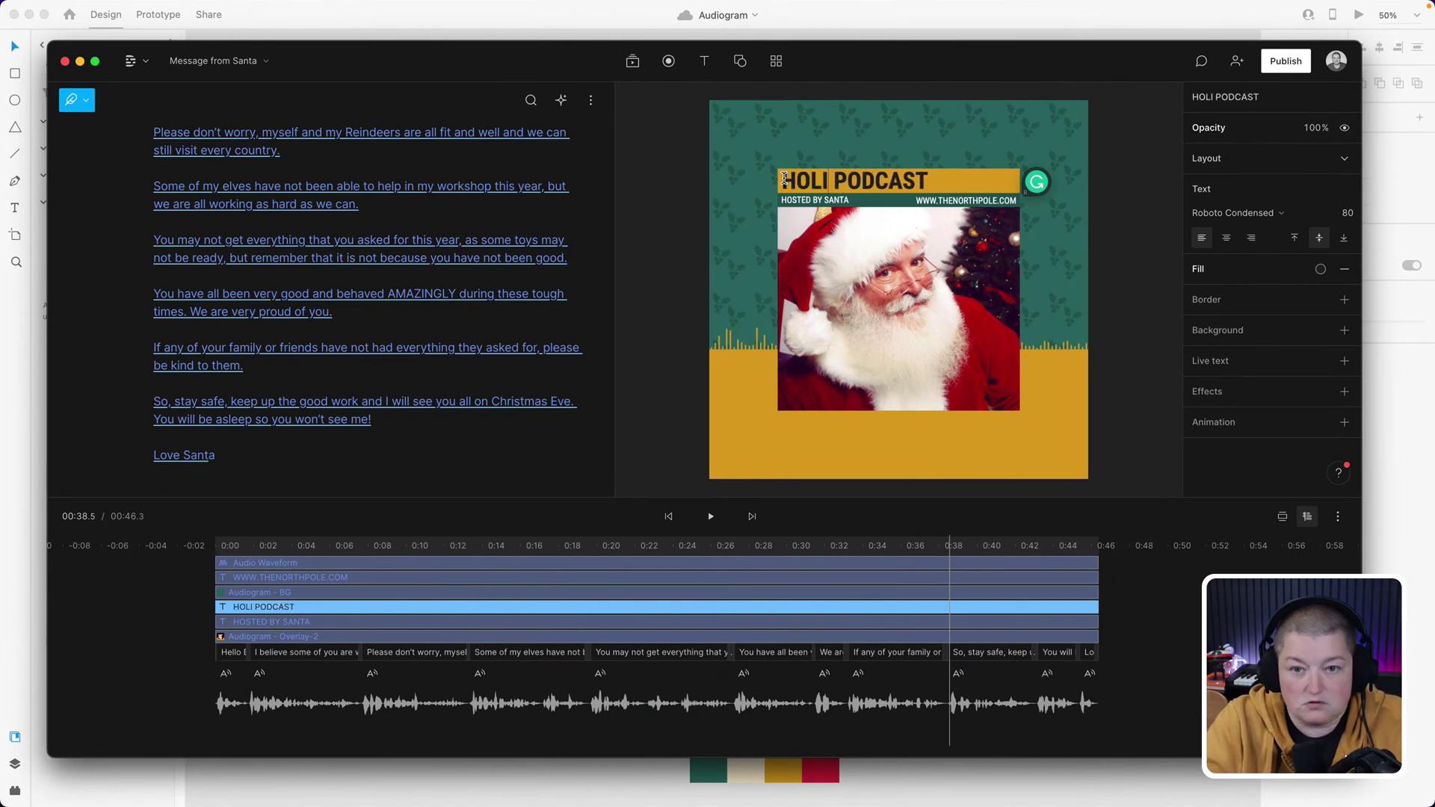
pyautogui.press('Escape')
pyautogui.click(1121, 219)
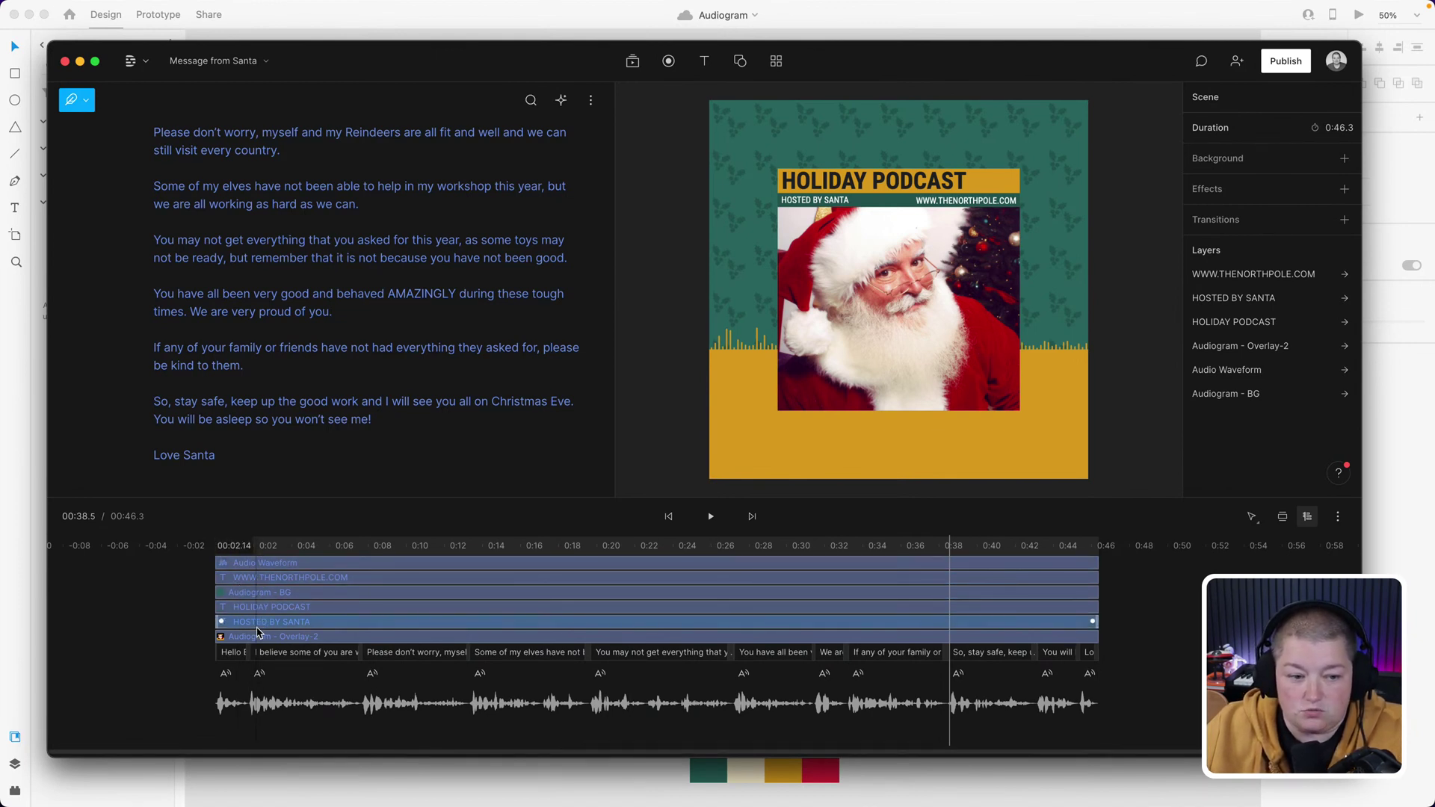
pyautogui.click(219, 577)
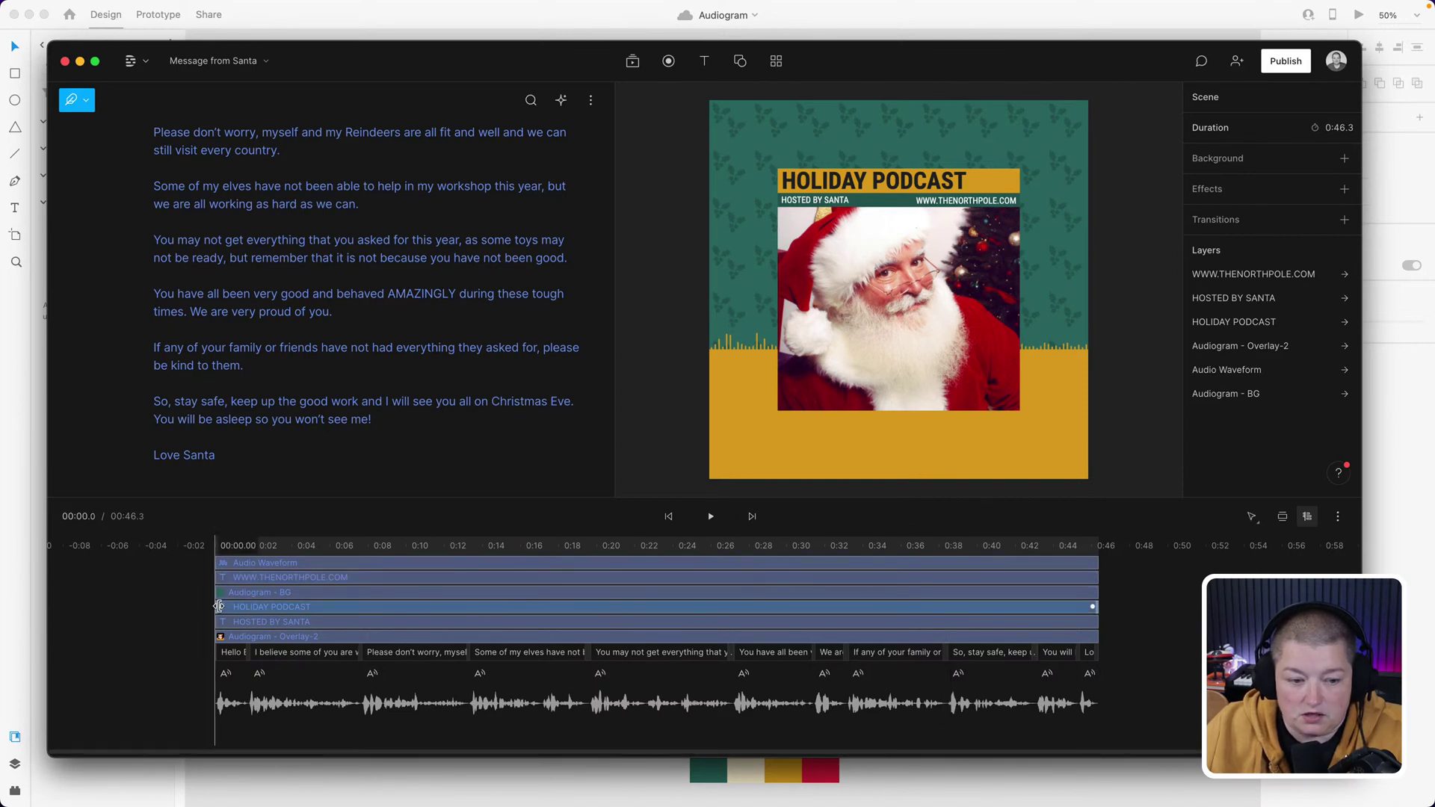
pyautogui.moveTo(219, 606); pyautogui.dragTo(223, 606)
pyautogui.moveTo(227, 606); pyautogui.dragTo(216, 606)
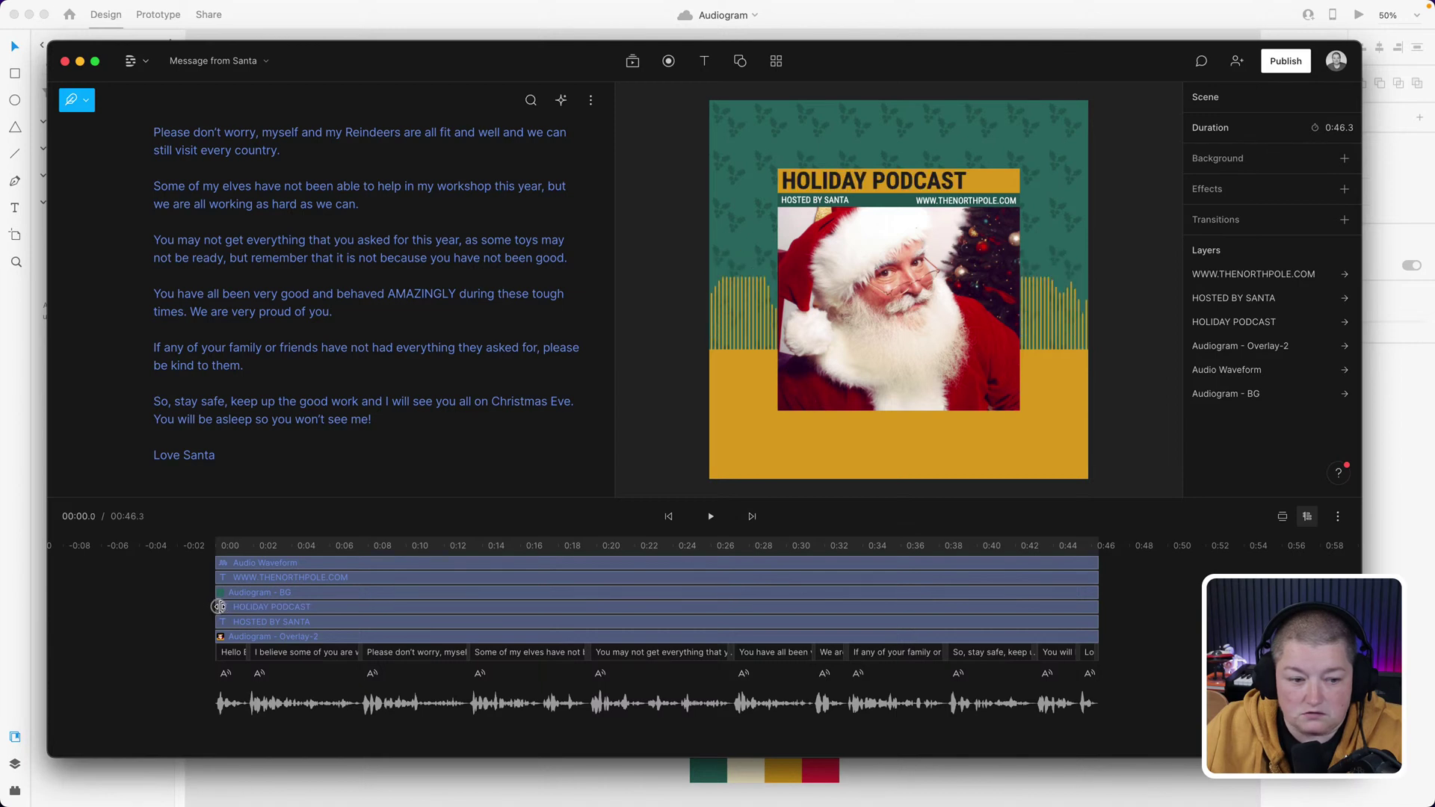
pyautogui.moveTo(223, 606); pyautogui.dragTo(218, 606)
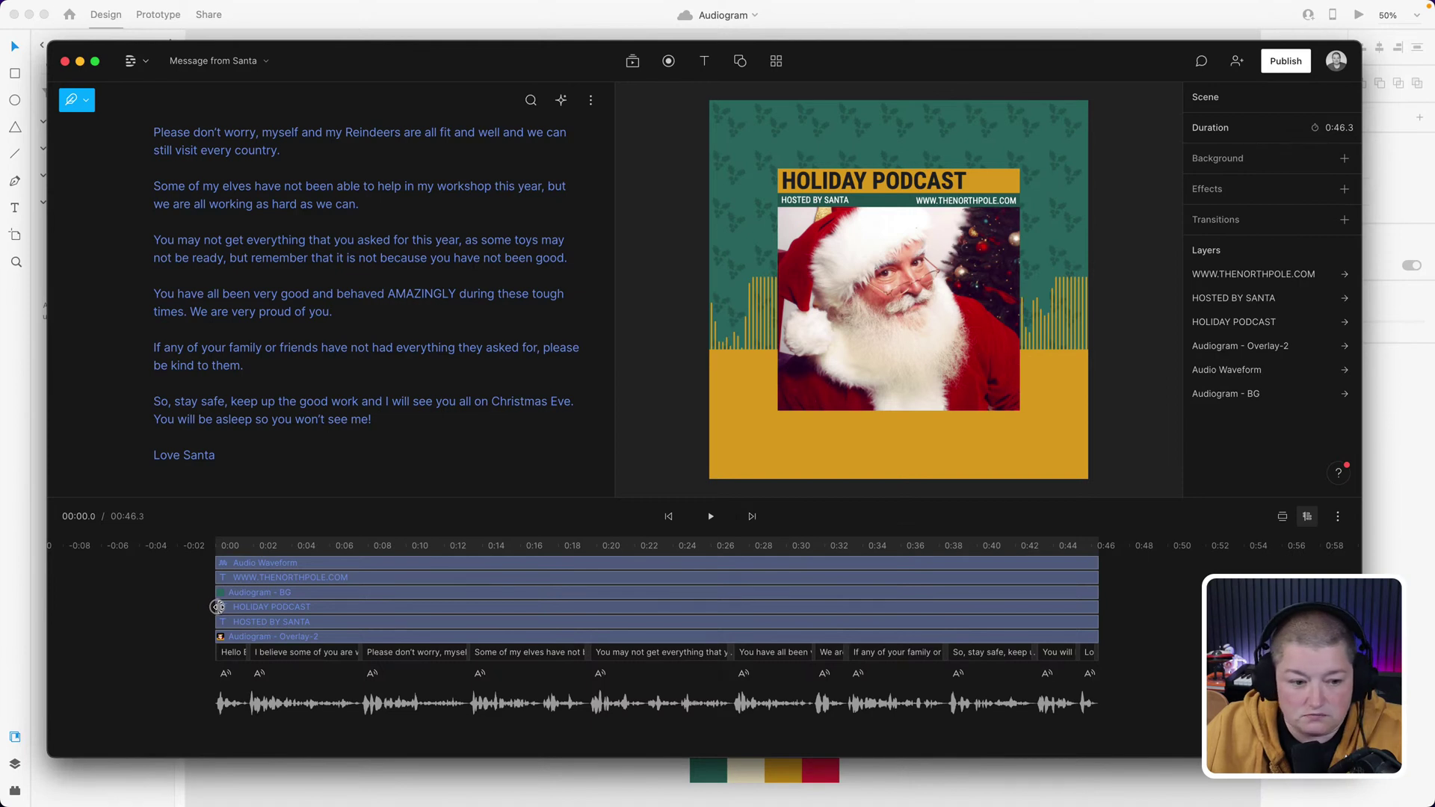
pyautogui.click(969, 623)
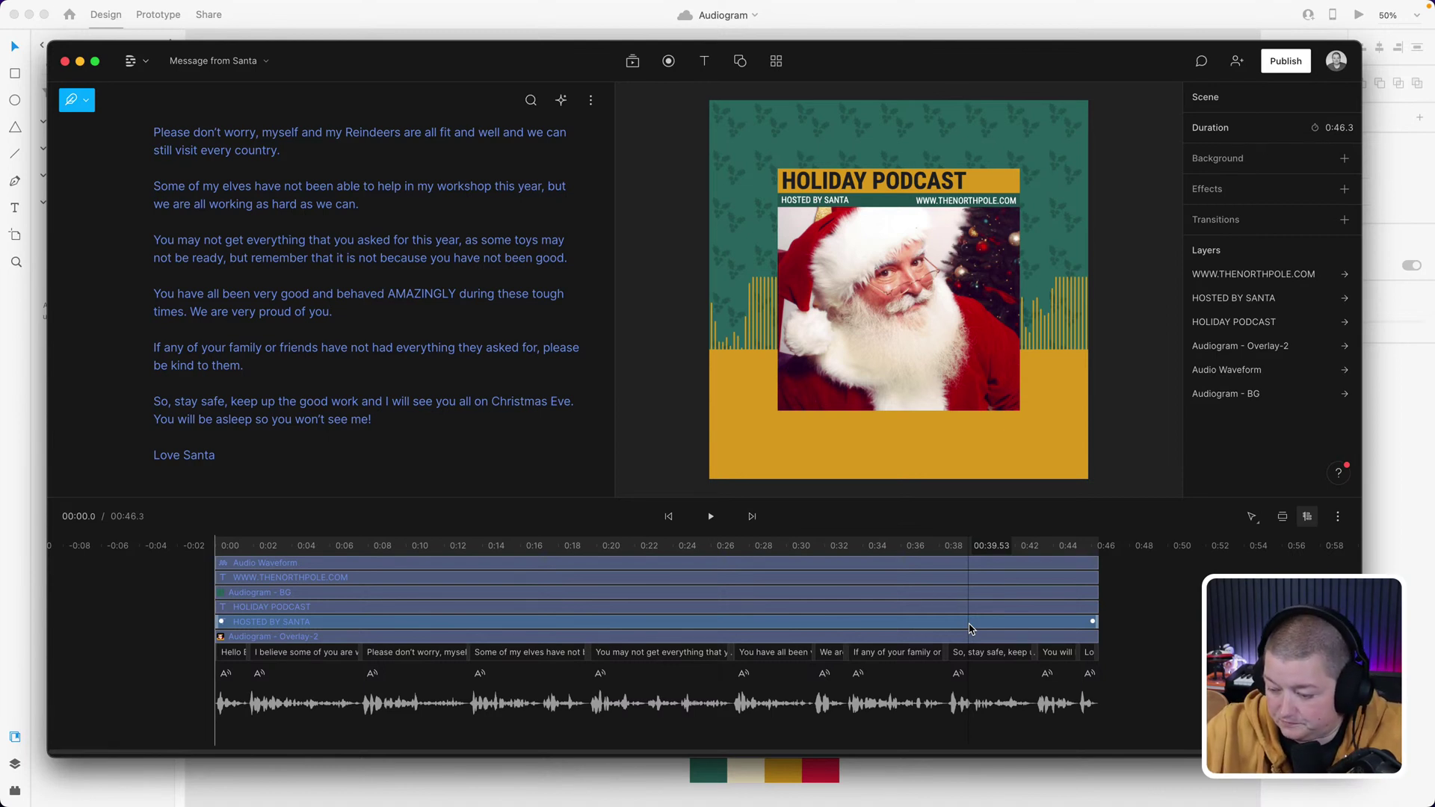
pyautogui.click(972, 580)
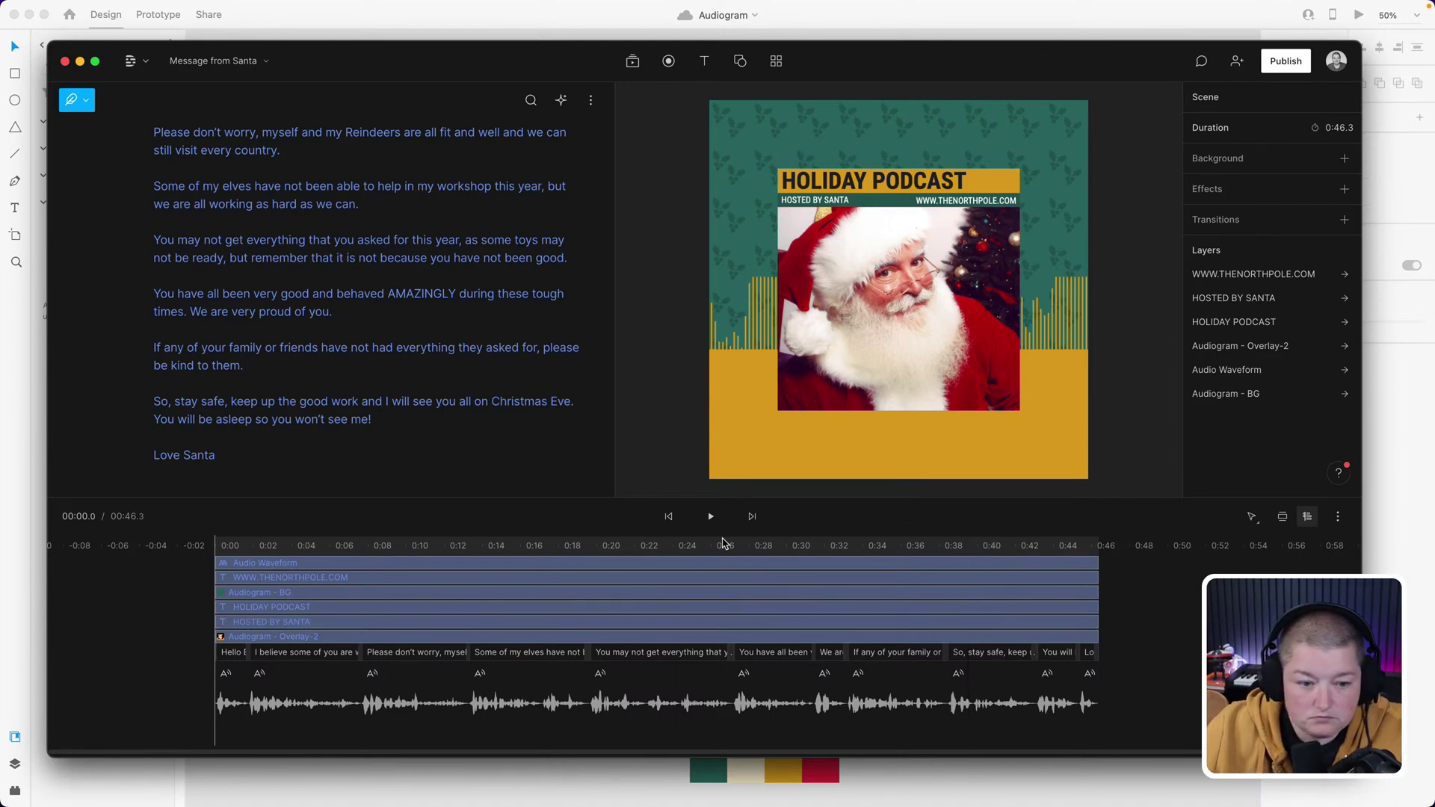
pyautogui.click(218, 605)
pyautogui.click(219, 605)
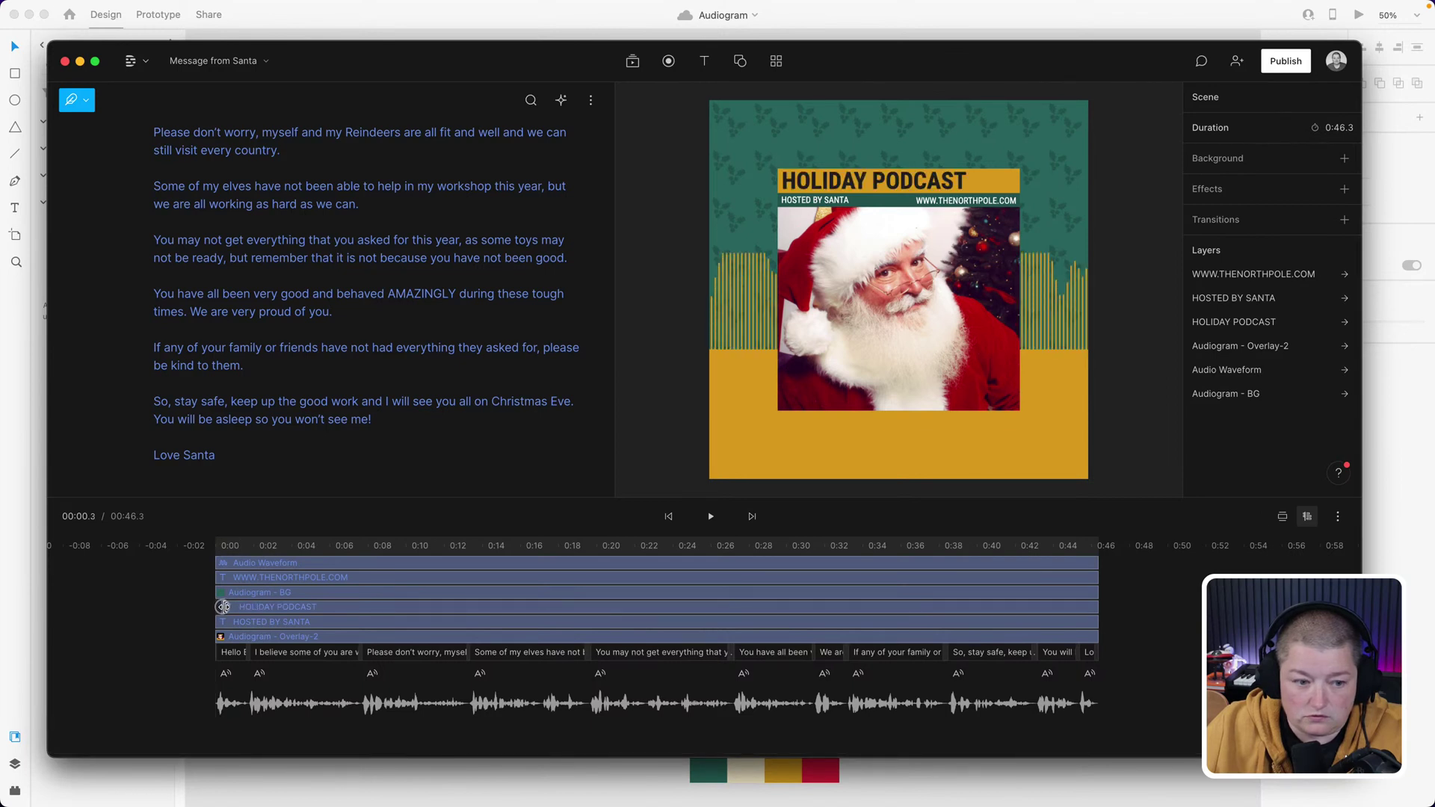
pyautogui.moveTo(221, 606); pyautogui.dragTo(222, 606)
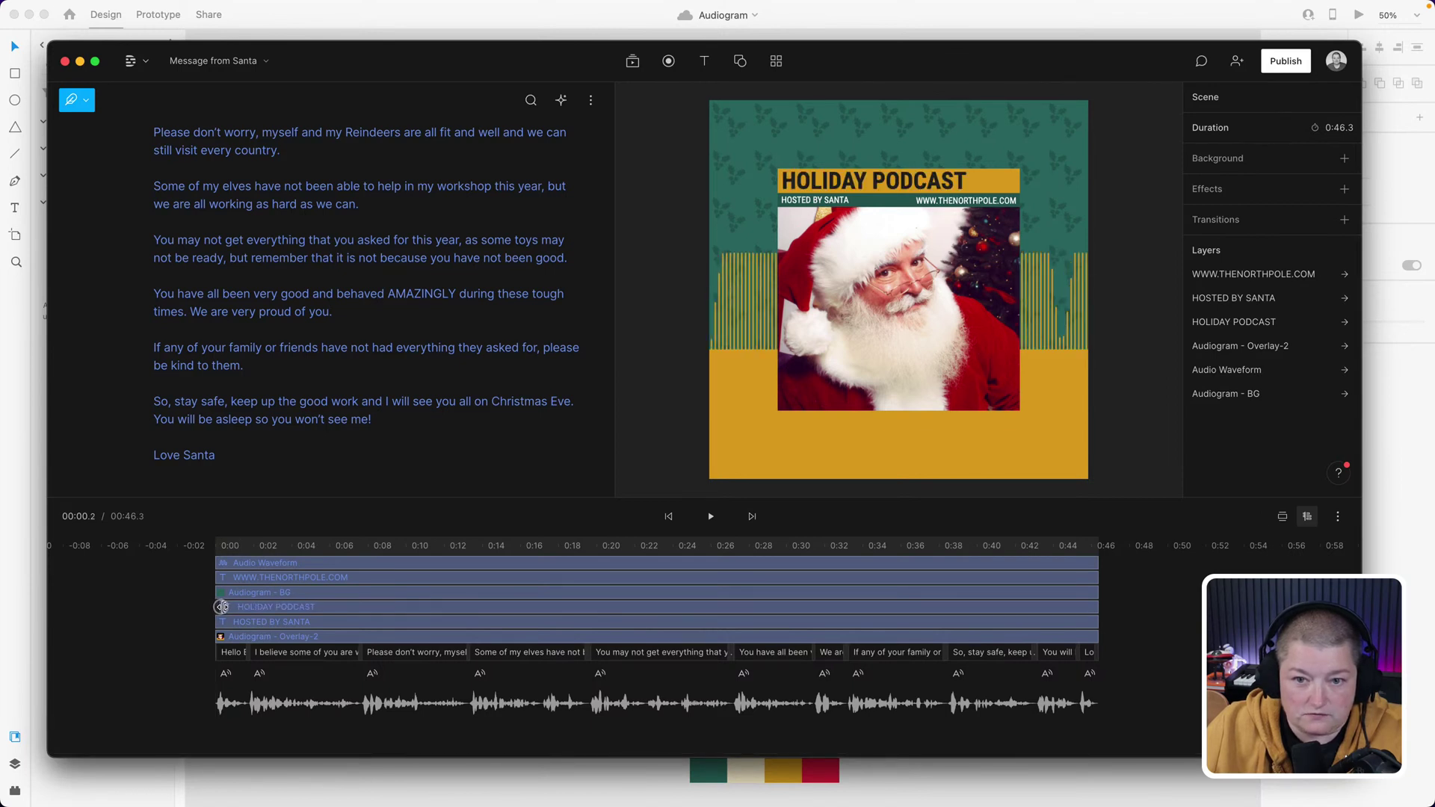
pyautogui.click(217, 621)
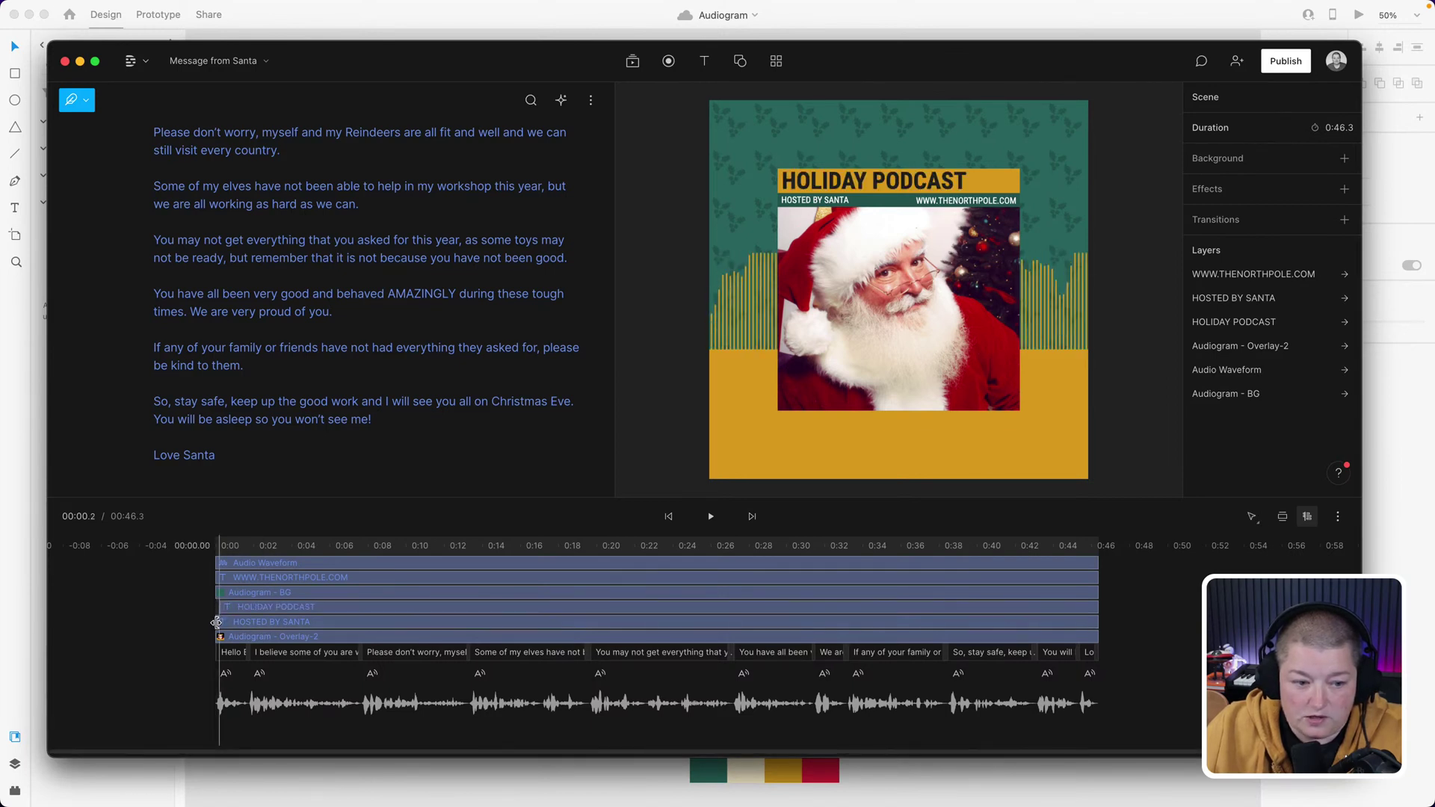
pyautogui.click(220, 622)
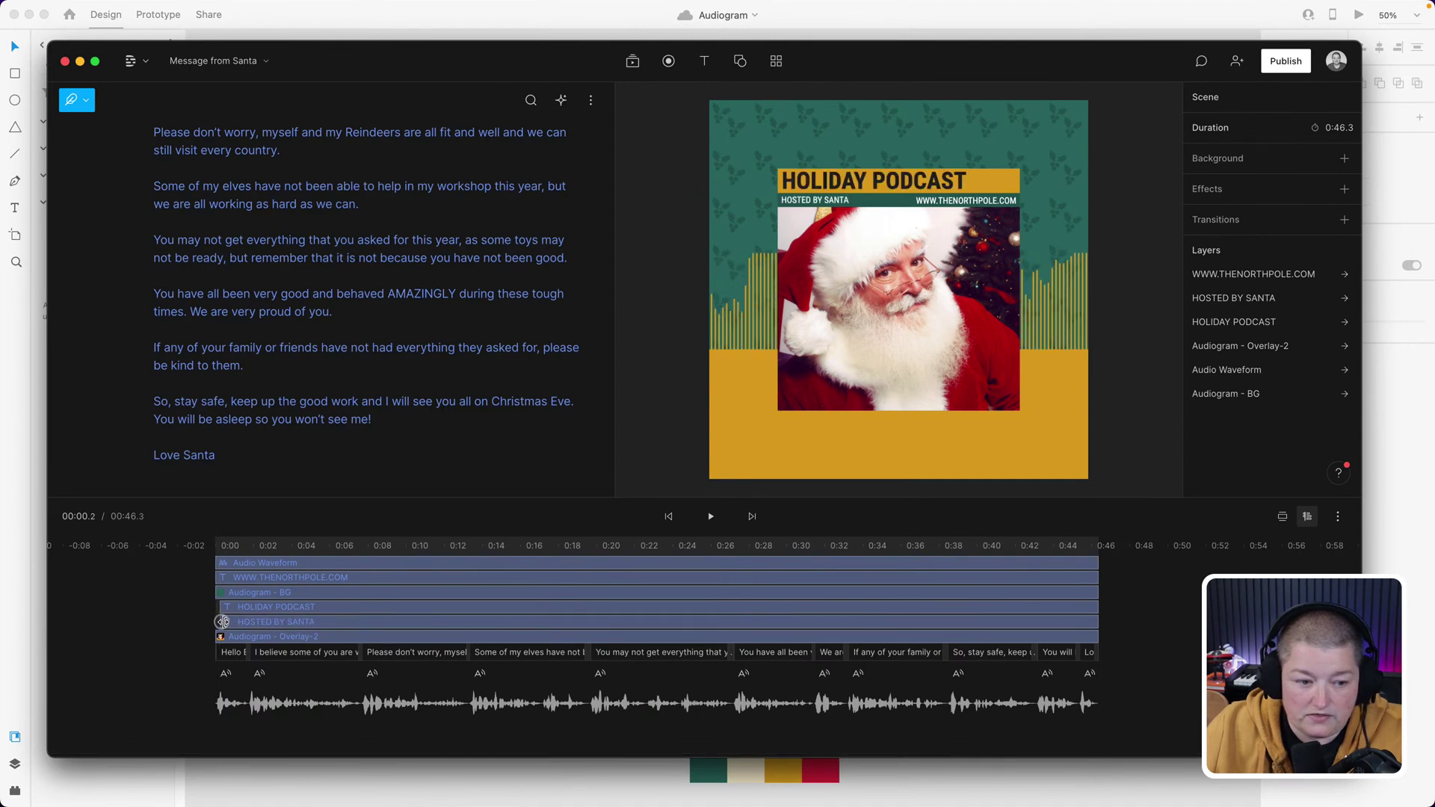
pyautogui.moveTo(222, 622); pyautogui.dragTo(222, 578)
pyautogui.click(220, 578)
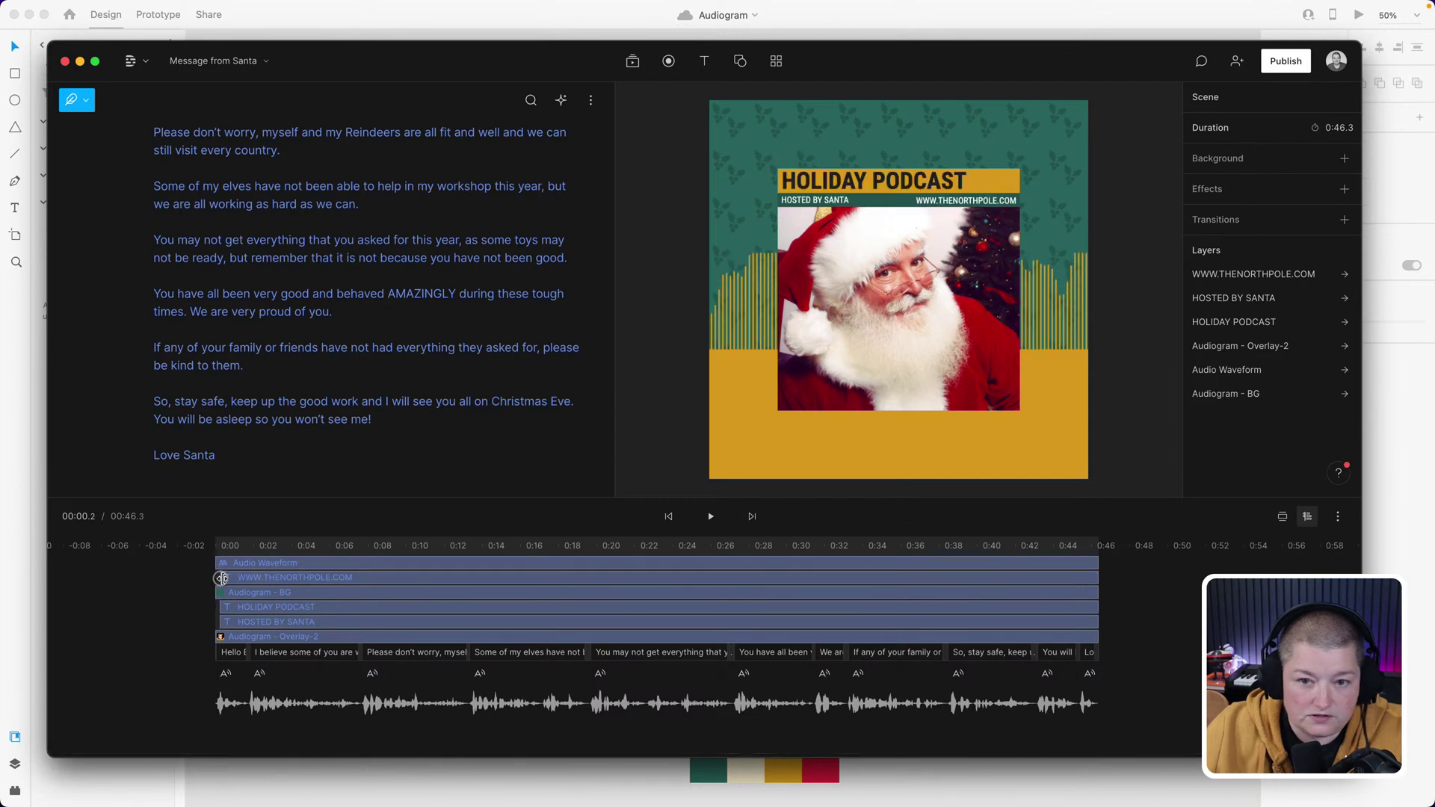
pyautogui.moveTo(222, 578); pyautogui.dragTo(222, 603)
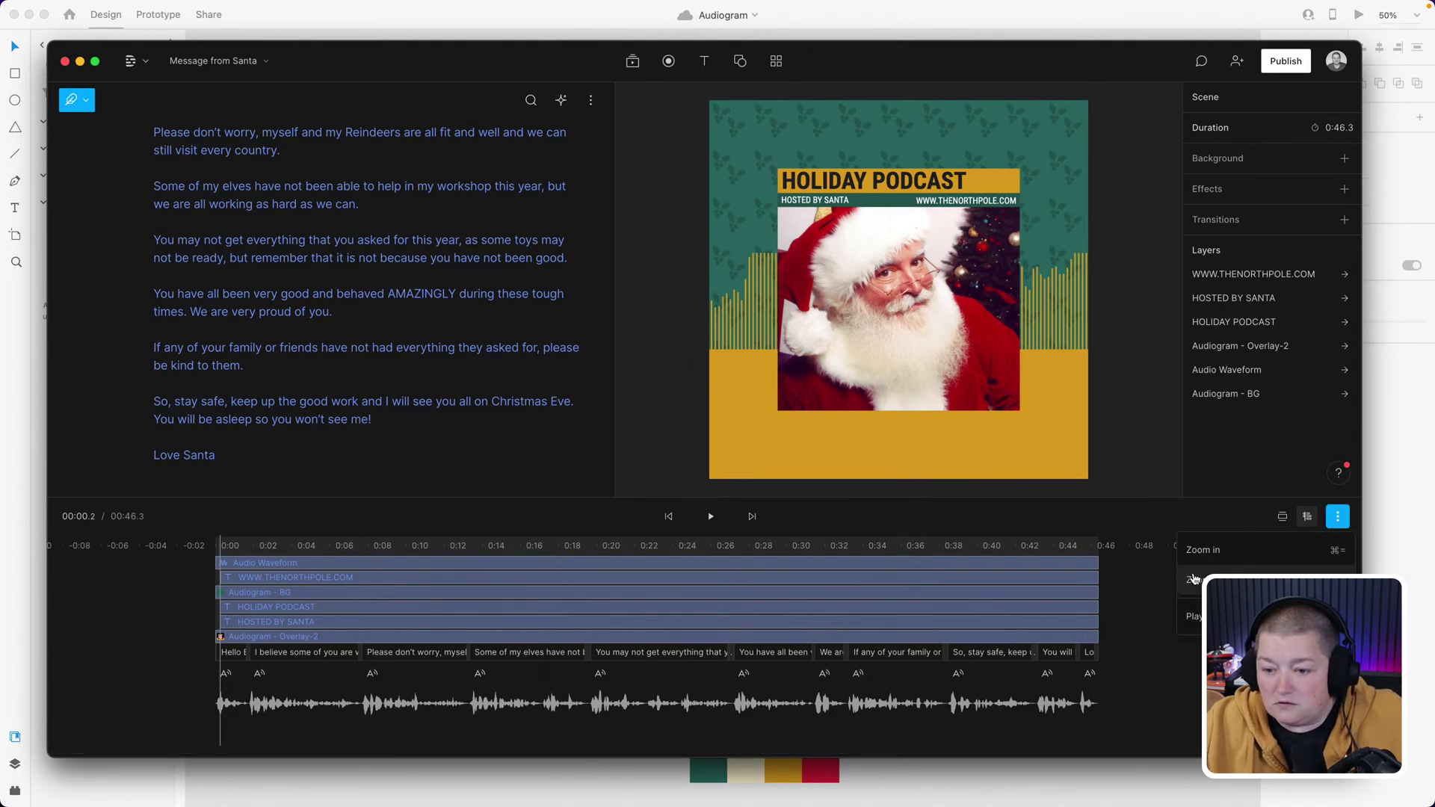
# - Enlarge the timeline scale and play the audiogram briefly from the start to check how the text layers come in
pyautogui.scroll(2, 1205, 560)
pyautogui.click(1204, 560)
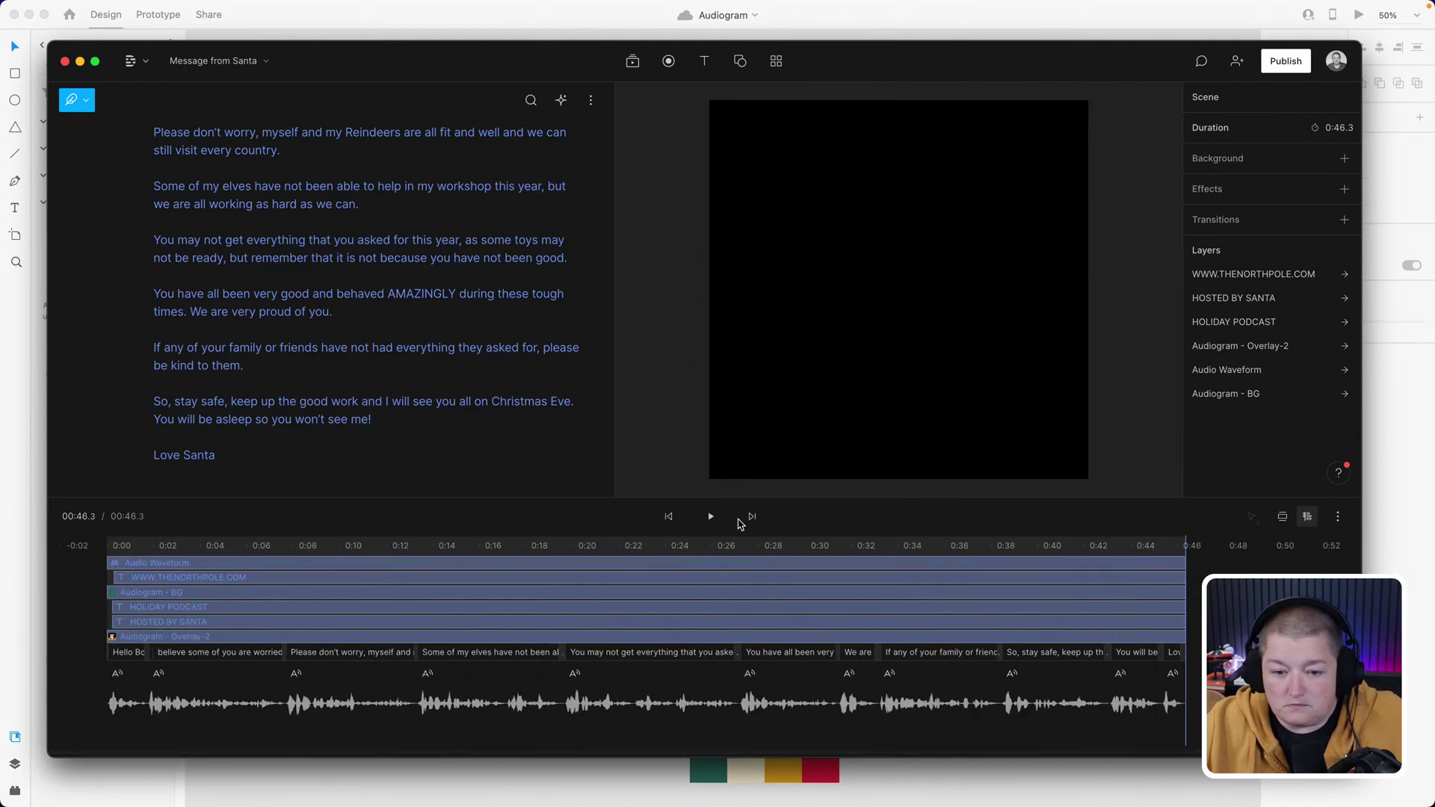
pyautogui.moveTo(736, 551); pyautogui.dragTo(77, 544)
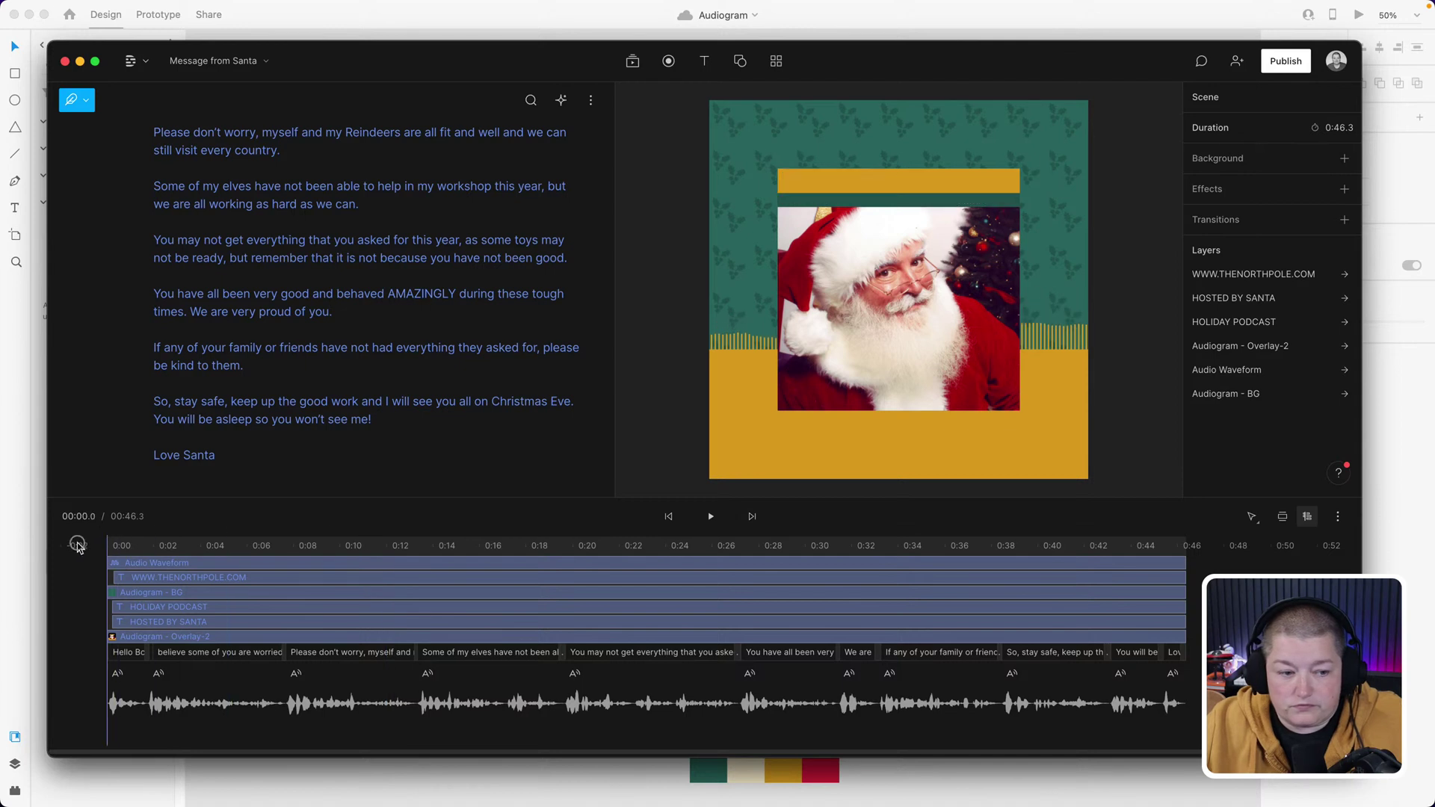
pyautogui.click(710, 517)
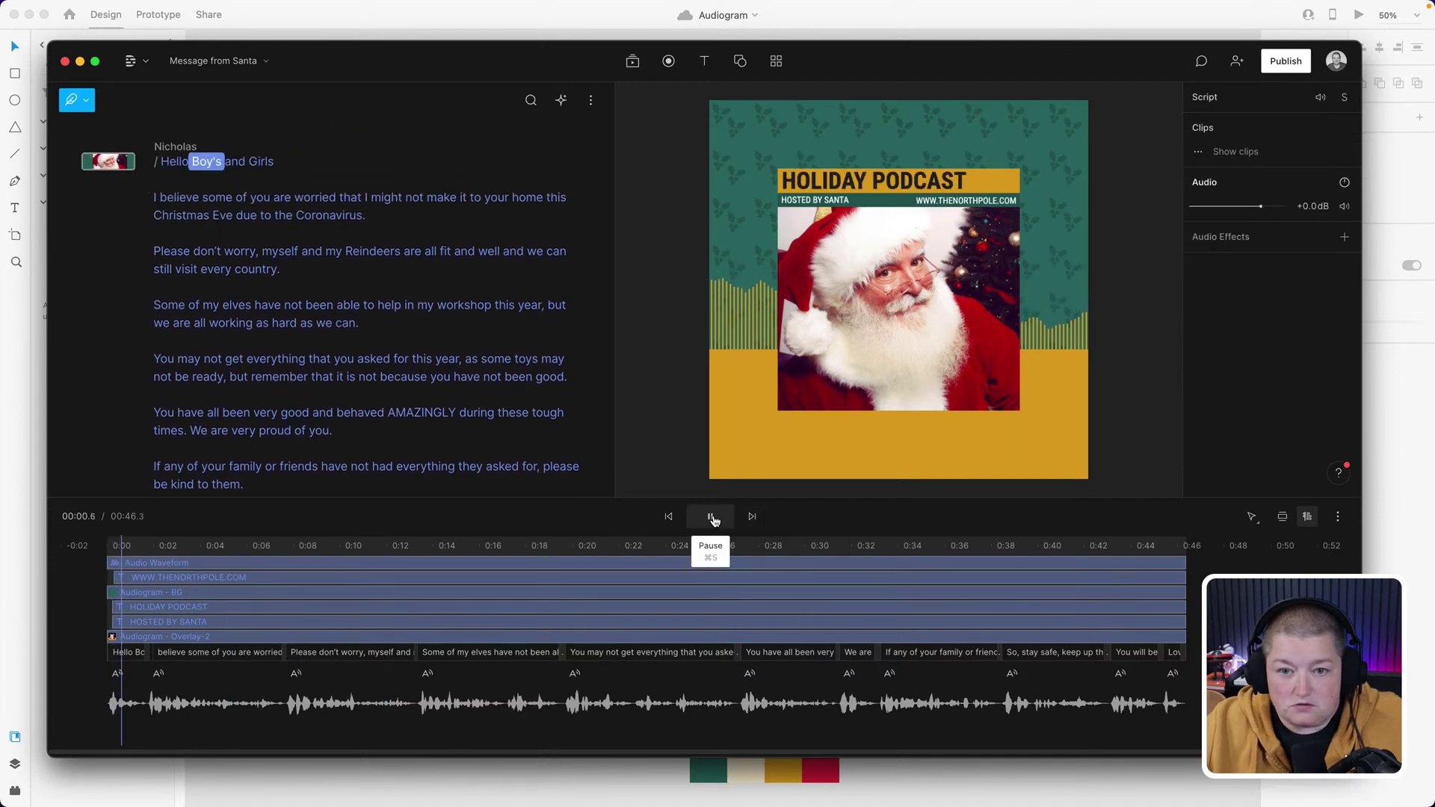
pyautogui.click(711, 517)
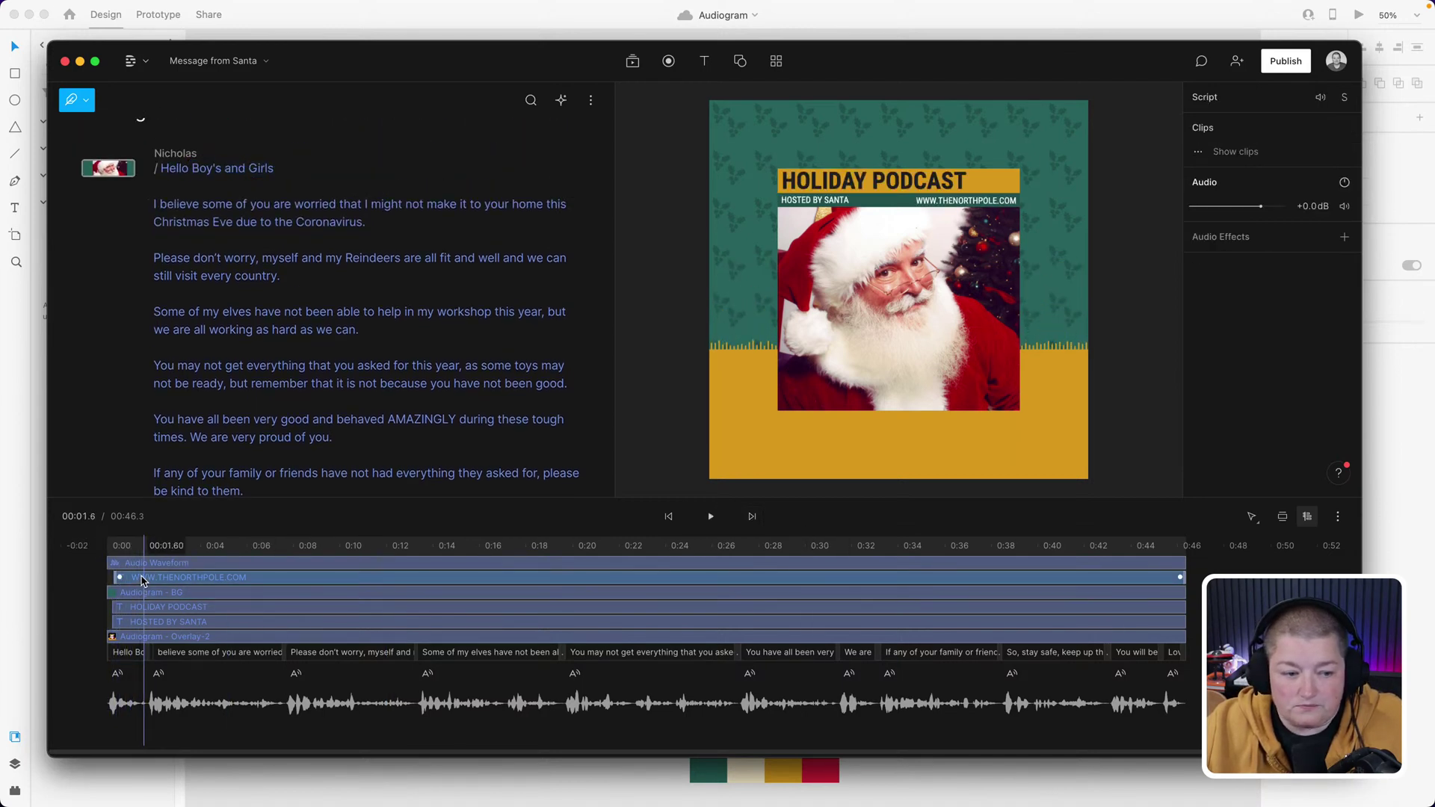
# - Extend the starts of the website, HOLIDAY PODCAST and HOSTED BY SANTA layers back to 0:00 on the timeline
pyautogui.click(120, 580)
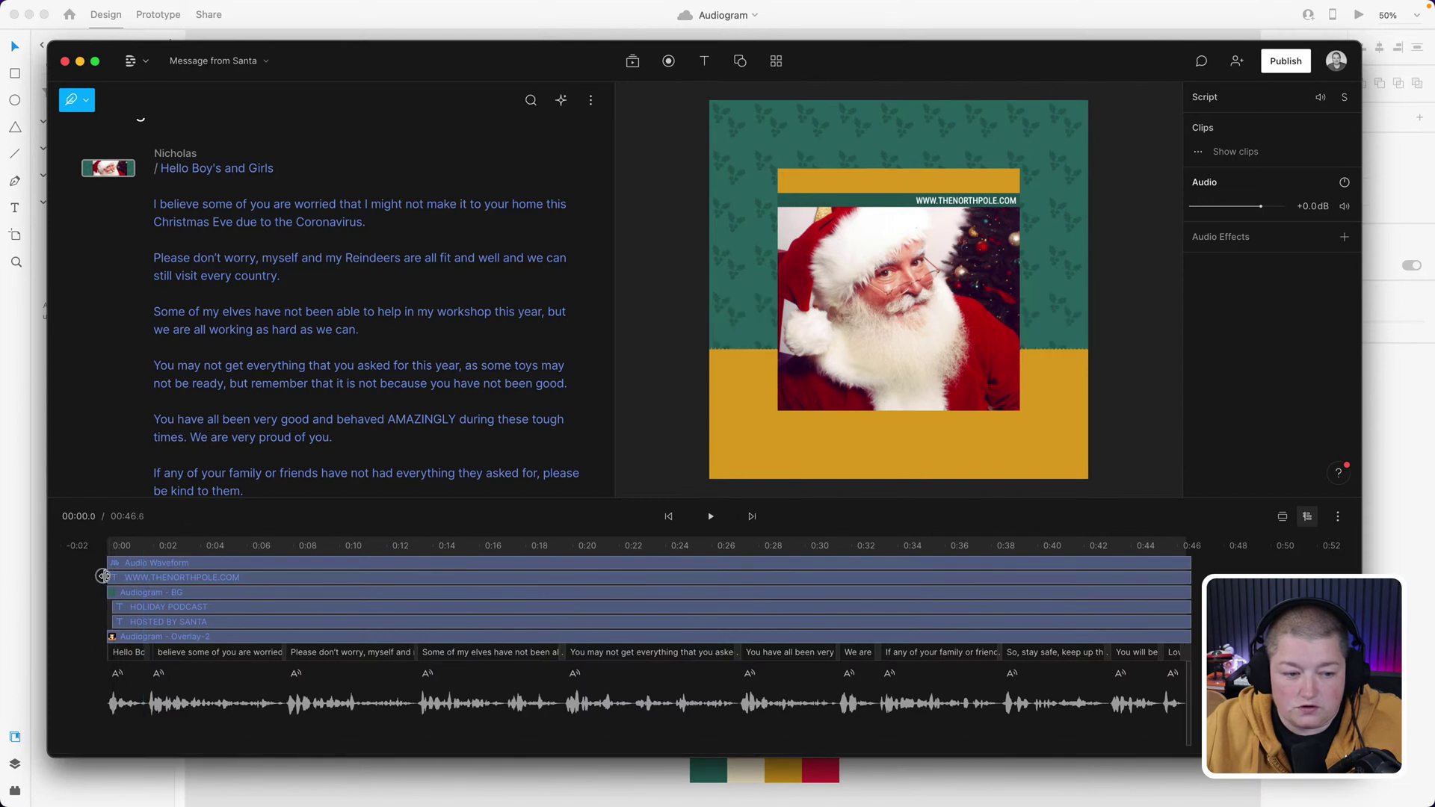
pyautogui.click(121, 606)
pyautogui.moveTo(112, 606); pyautogui.dragTo(106, 620)
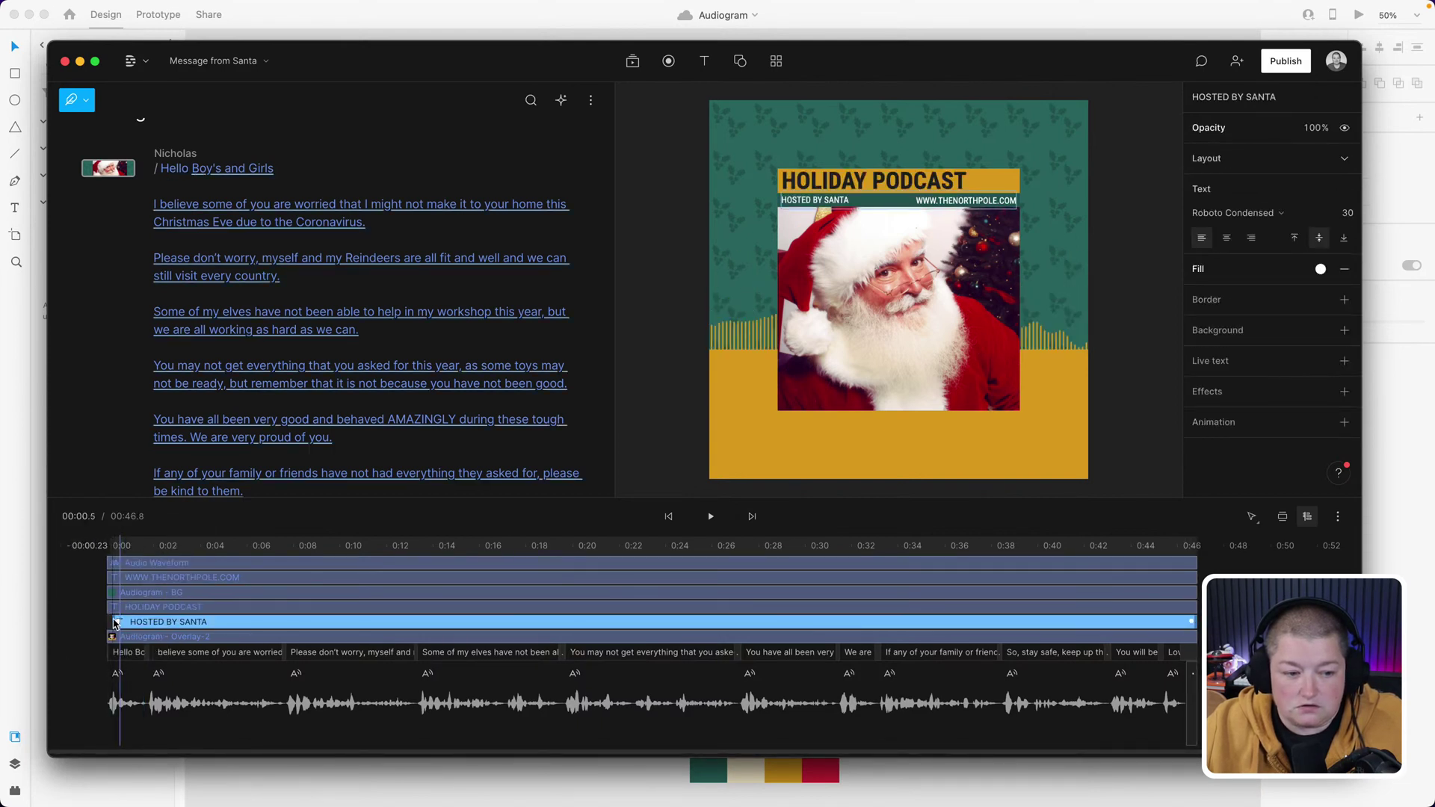
pyautogui.click(652, 299)
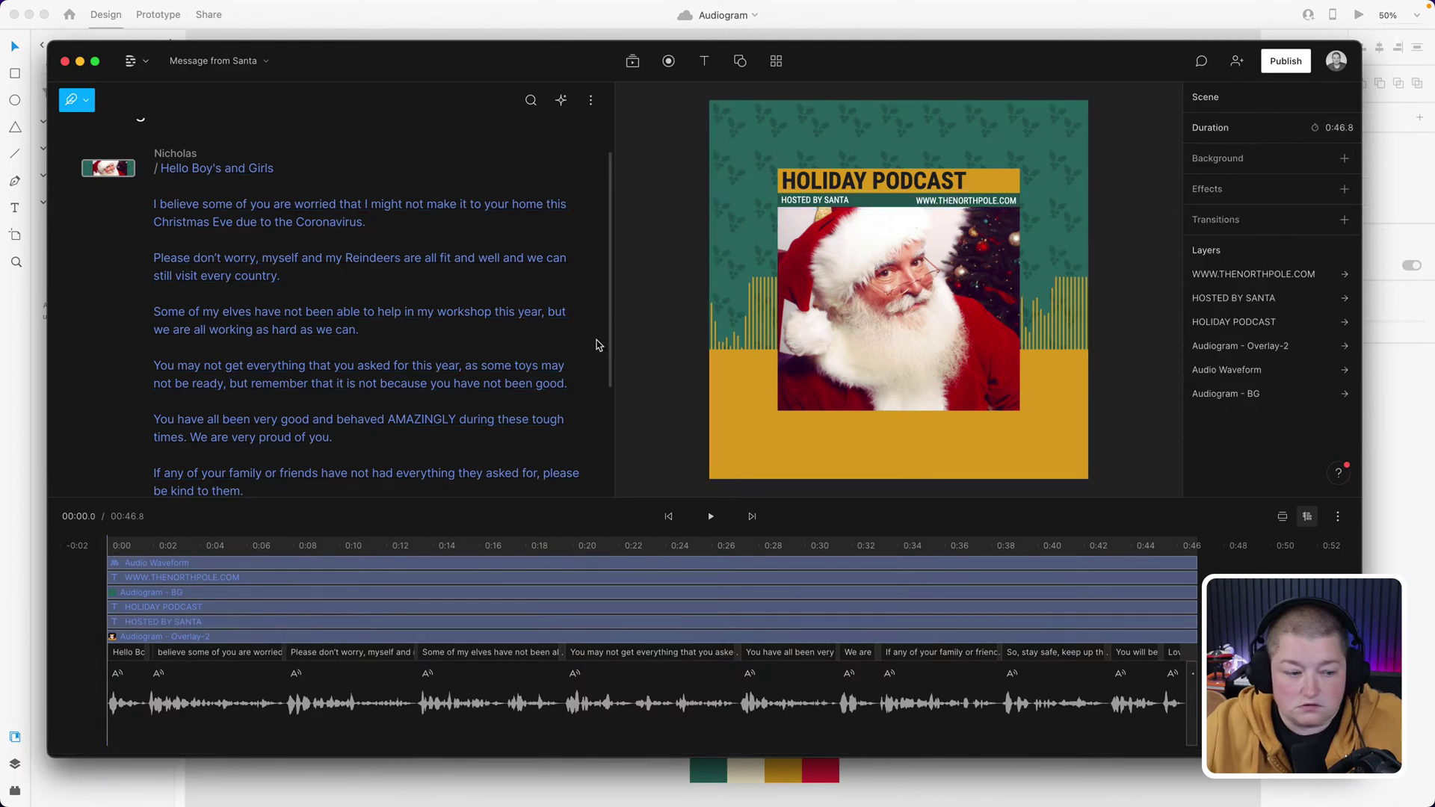
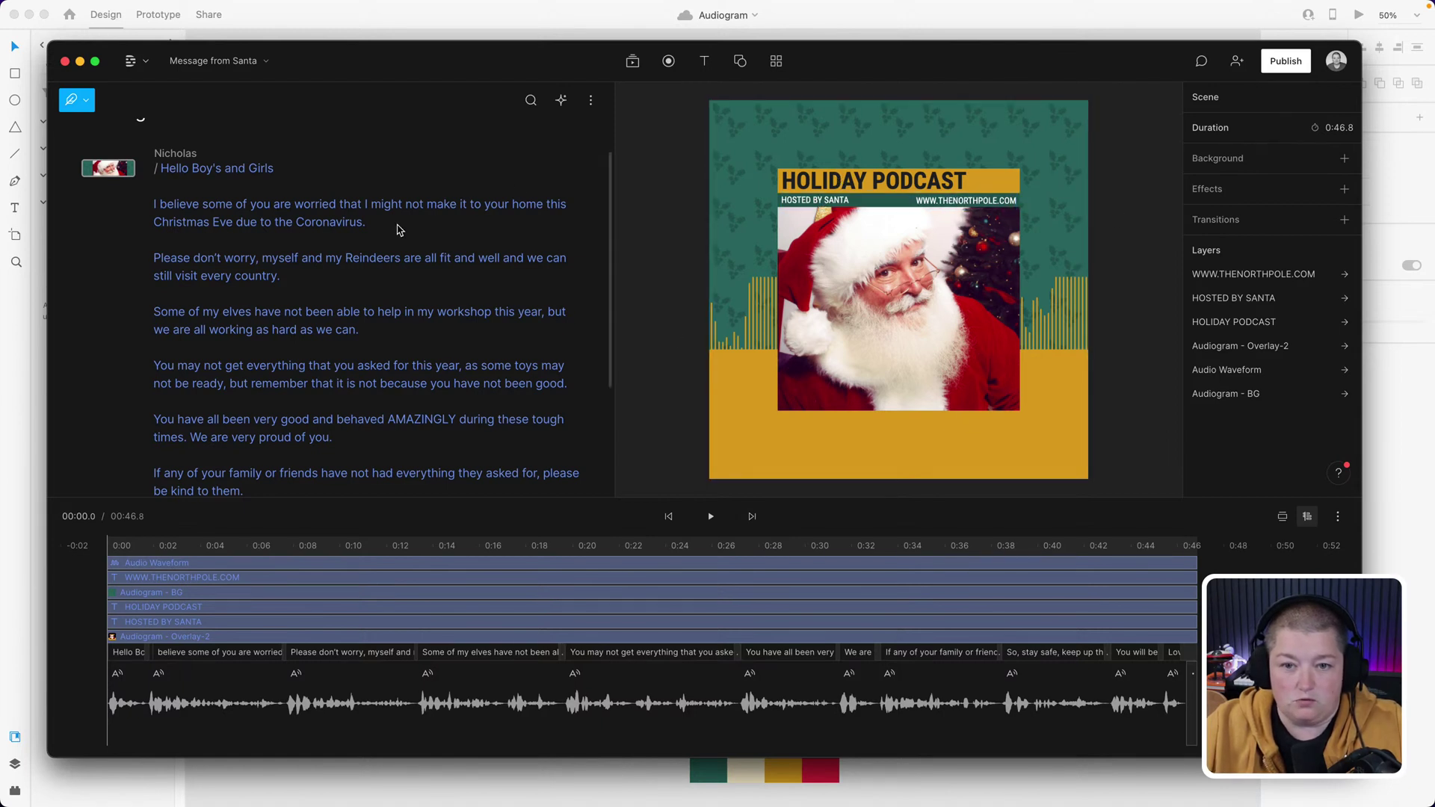
# - Add a captions layer to the audiogram and position it in the gold area below the Santa photo
pyautogui.click(703, 60)
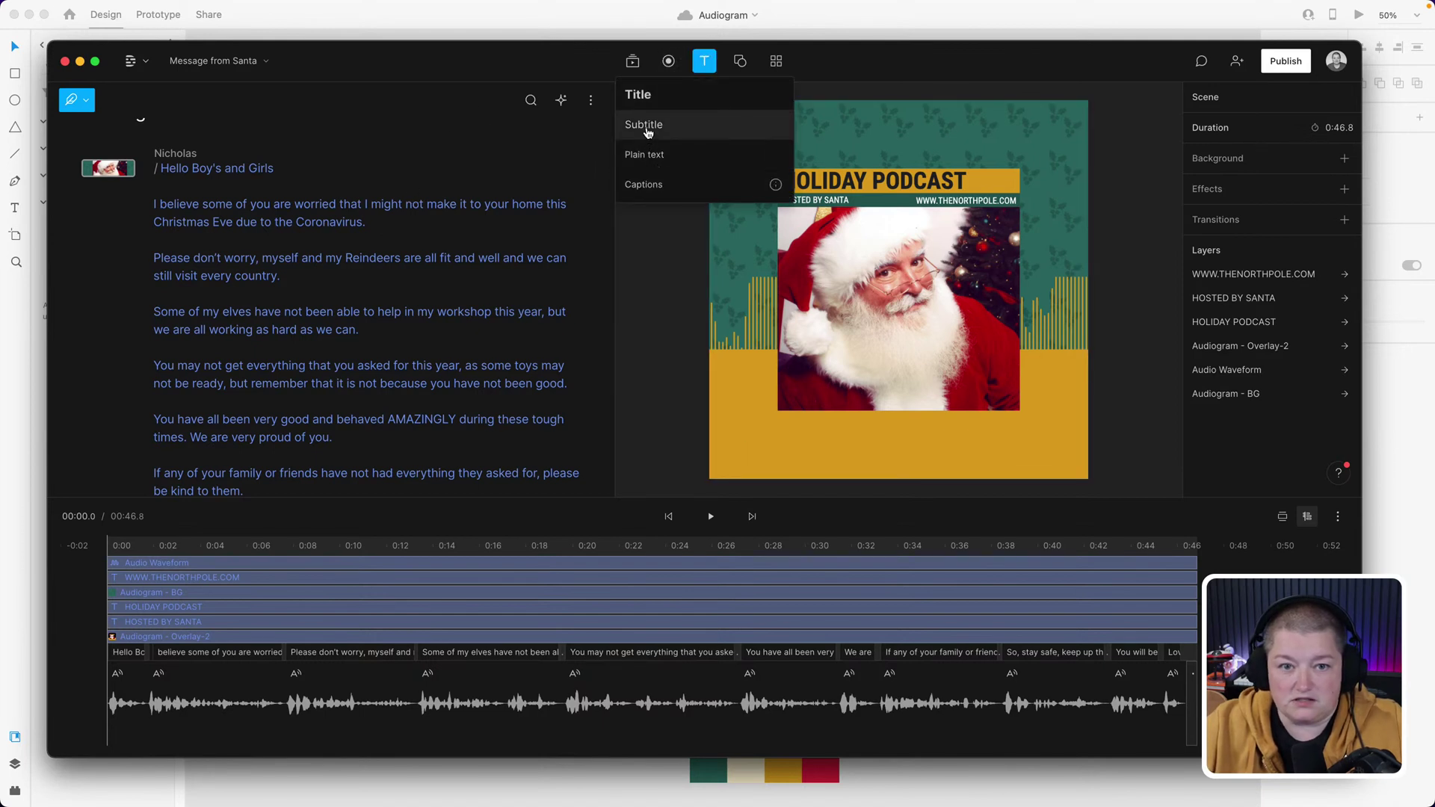
pyautogui.click(662, 190)
pyautogui.moveTo(861, 429); pyautogui.dragTo(862, 447)
# - Switch to Adobe XD, copy the hex fill code of the red palette circle and return to Descript
pyautogui.click(832, 773)
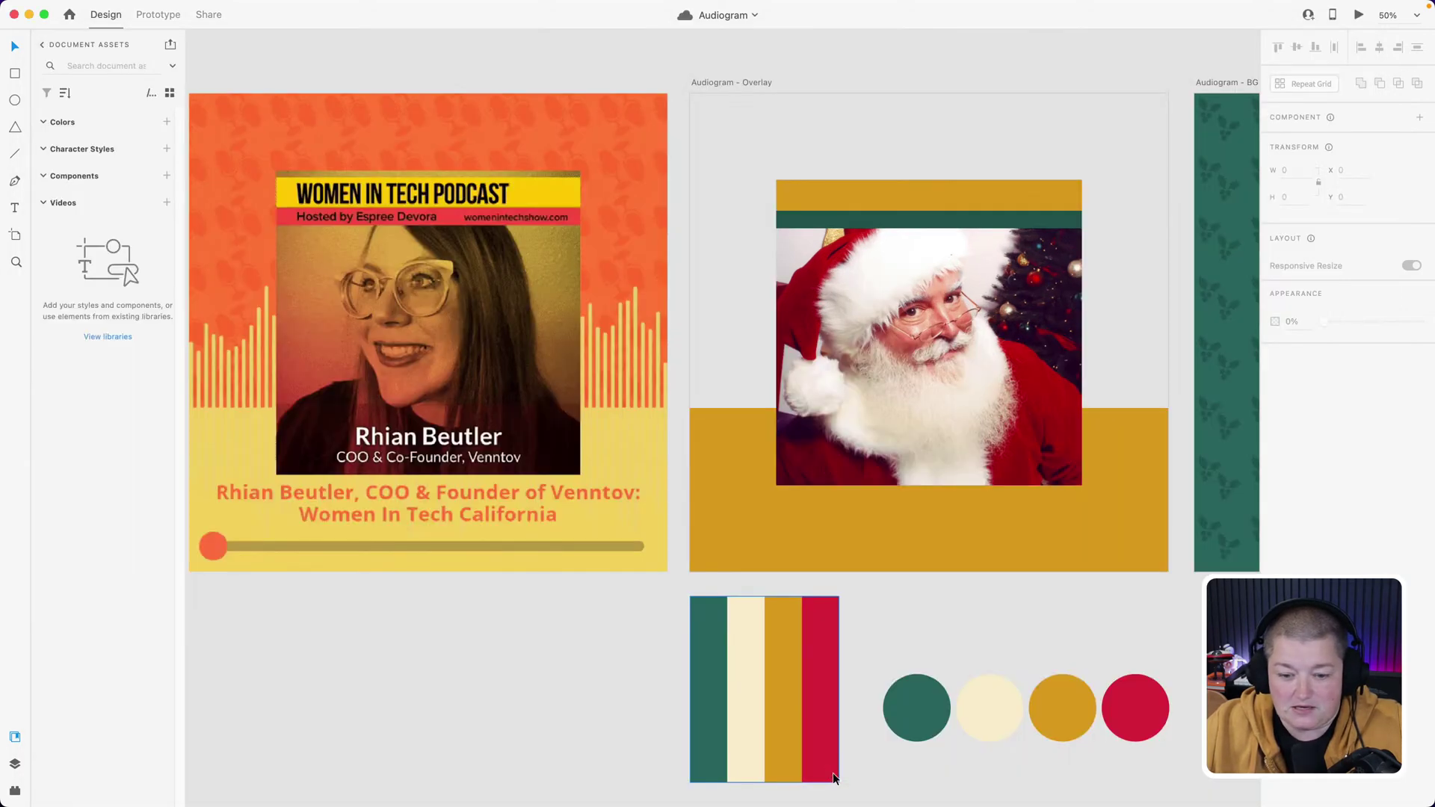
pyautogui.click(1134, 717)
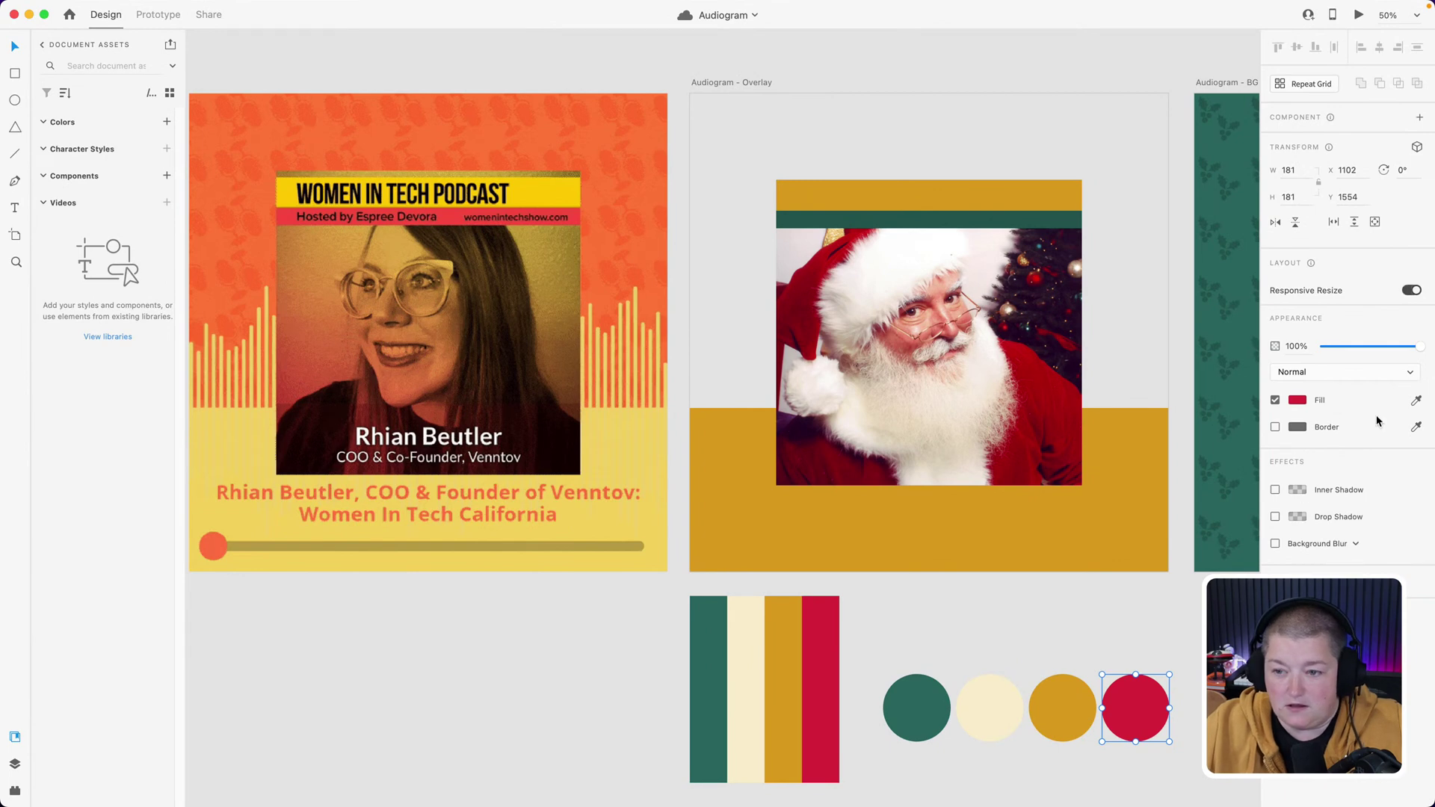
pyautogui.click(1299, 401)
pyautogui.rightClick(1209, 465)
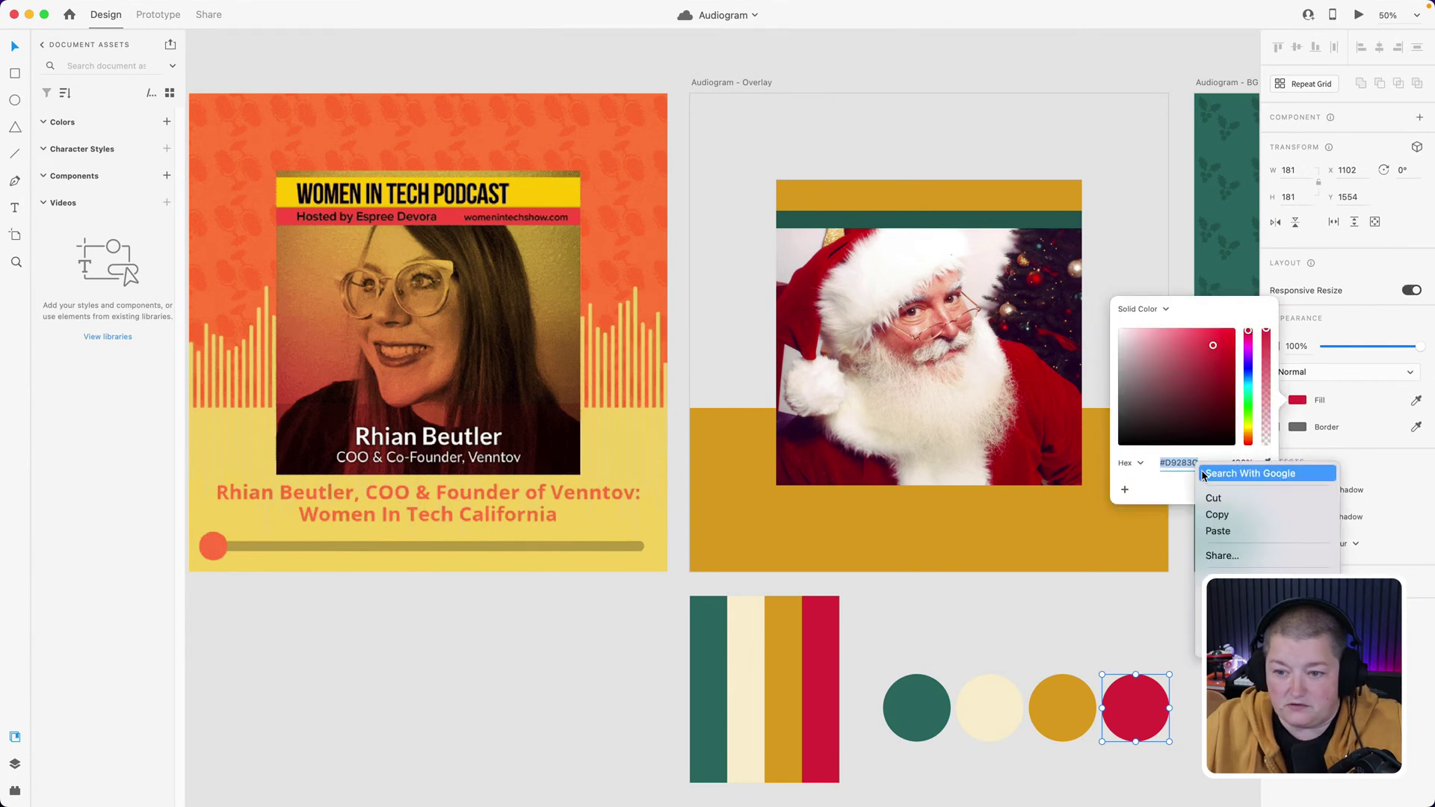
pyautogui.click(1215, 506)
pyautogui.click(1083, 605)
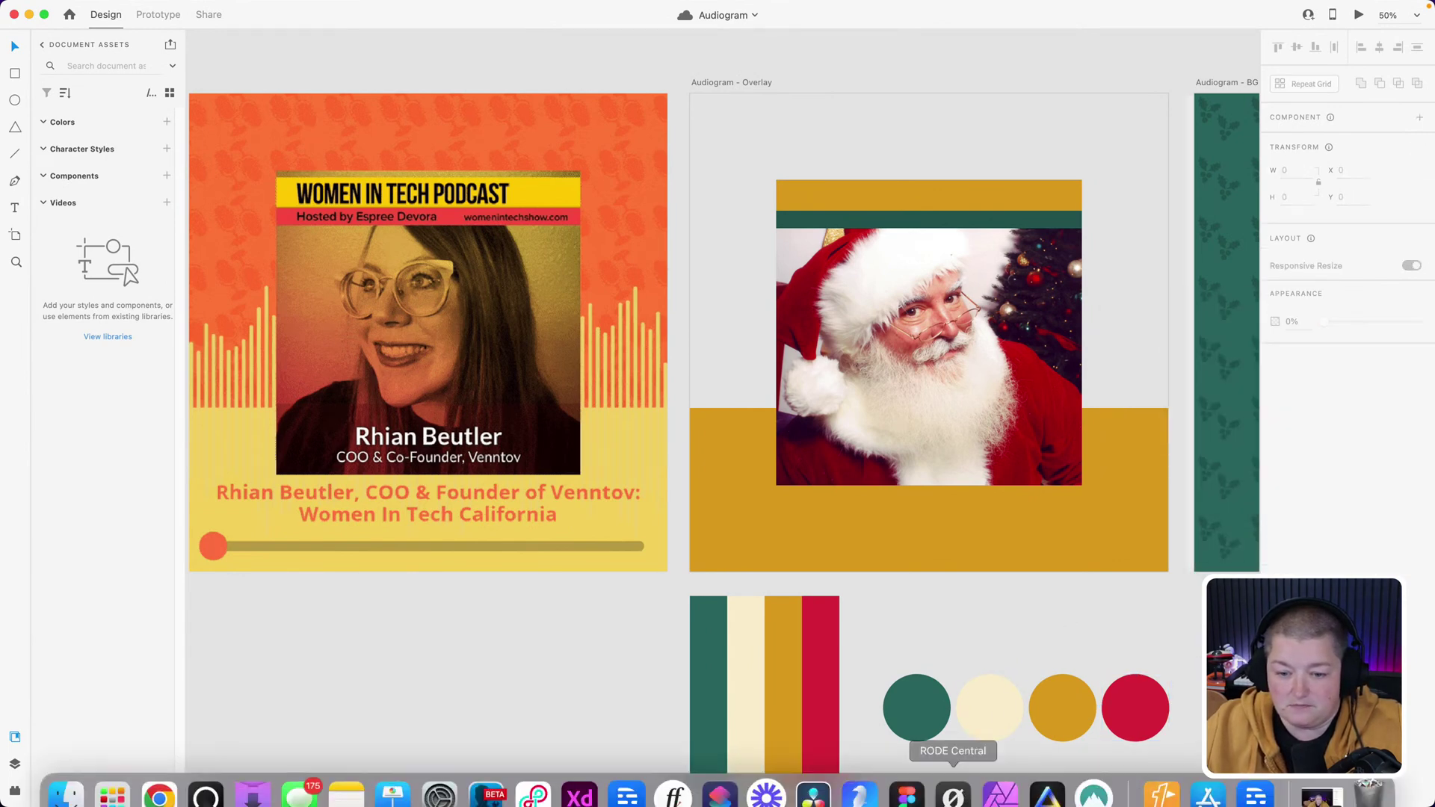
pyautogui.click(1030, 793)
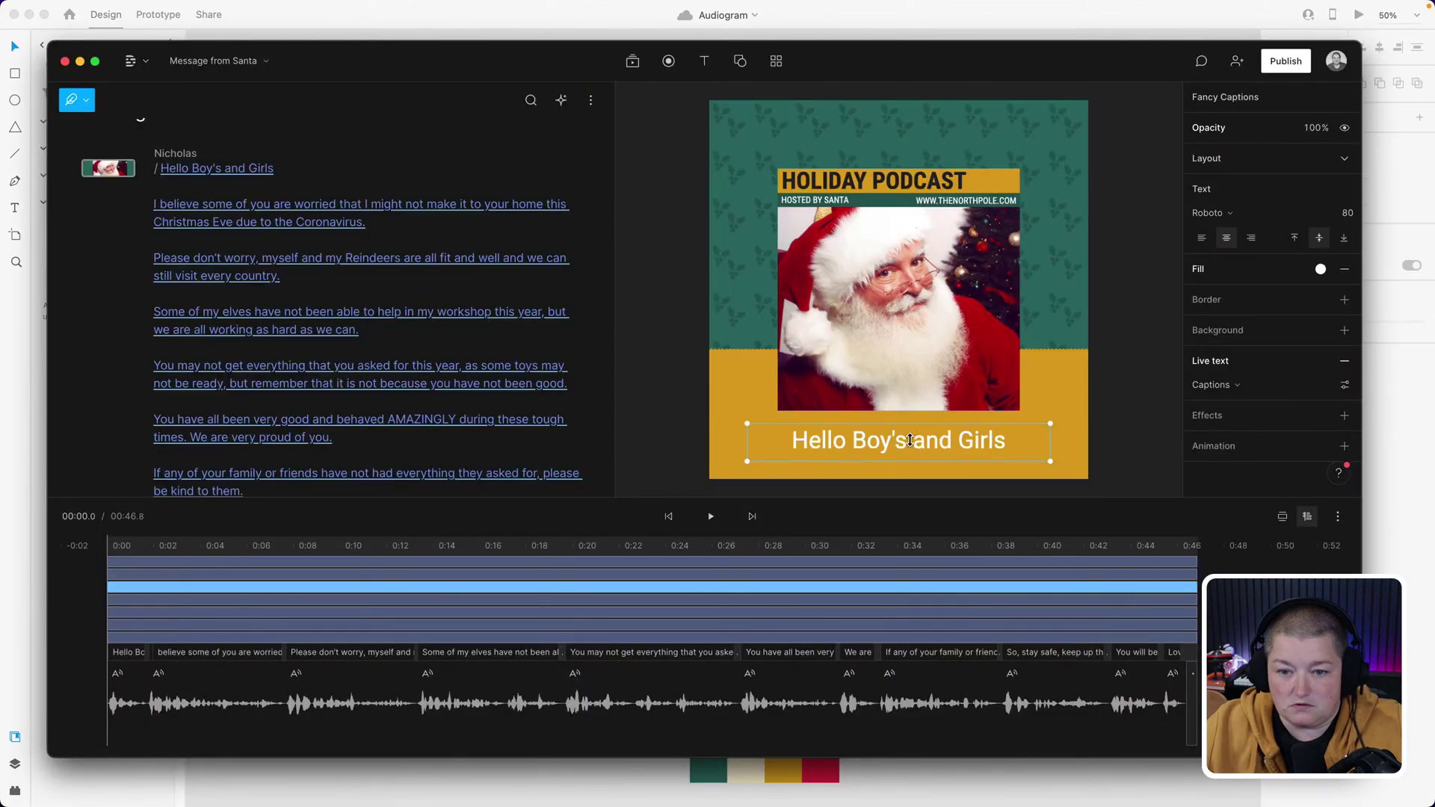
# - Set the captions layer's font to Roboto Condensed Bold
pyautogui.click(1329, 214)
pyautogui.moveTo(1233, 305)
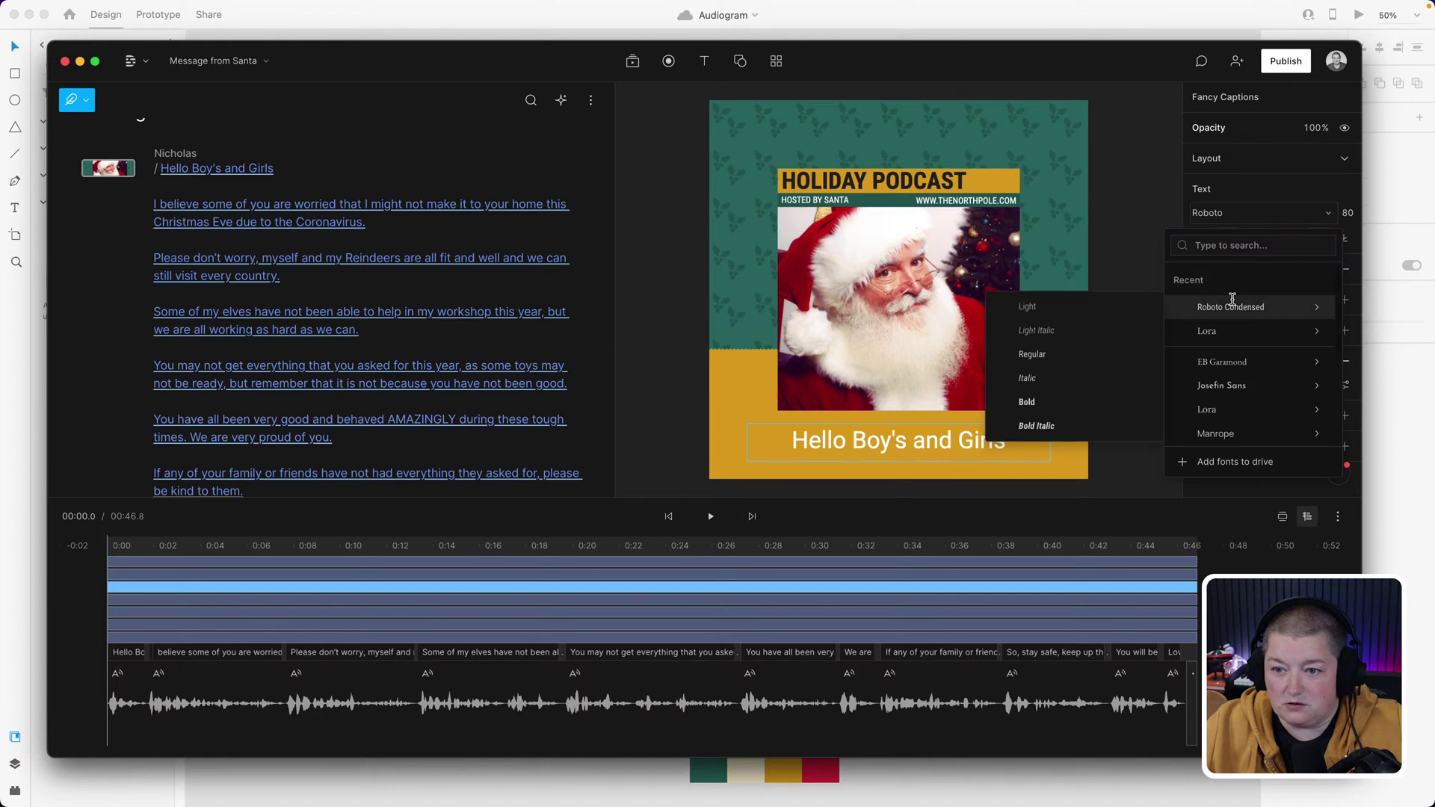
pyautogui.click(1029, 407)
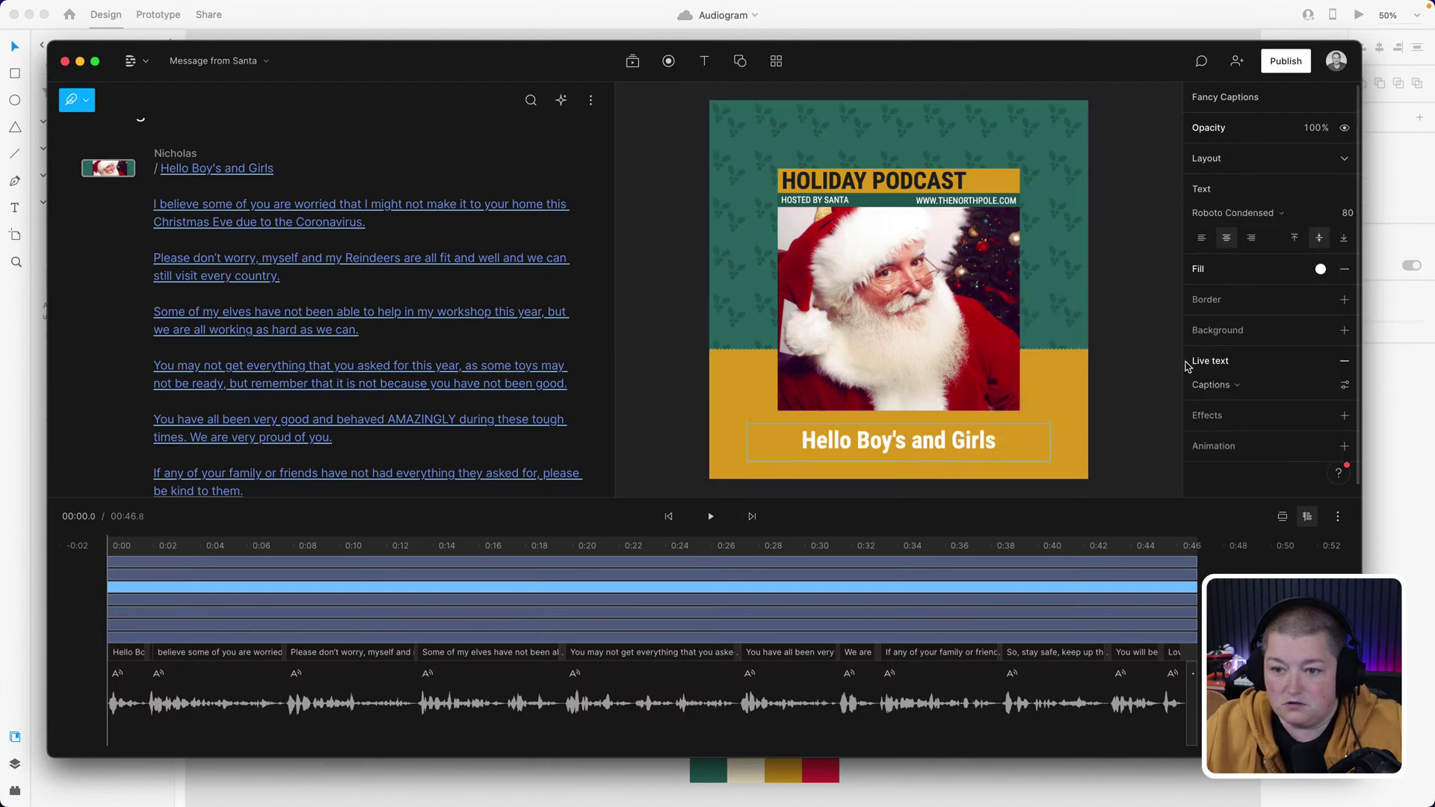
# - Try the copied red as the caption text fill and return the fill to white (ffffff)
pyautogui.click(1320, 269)
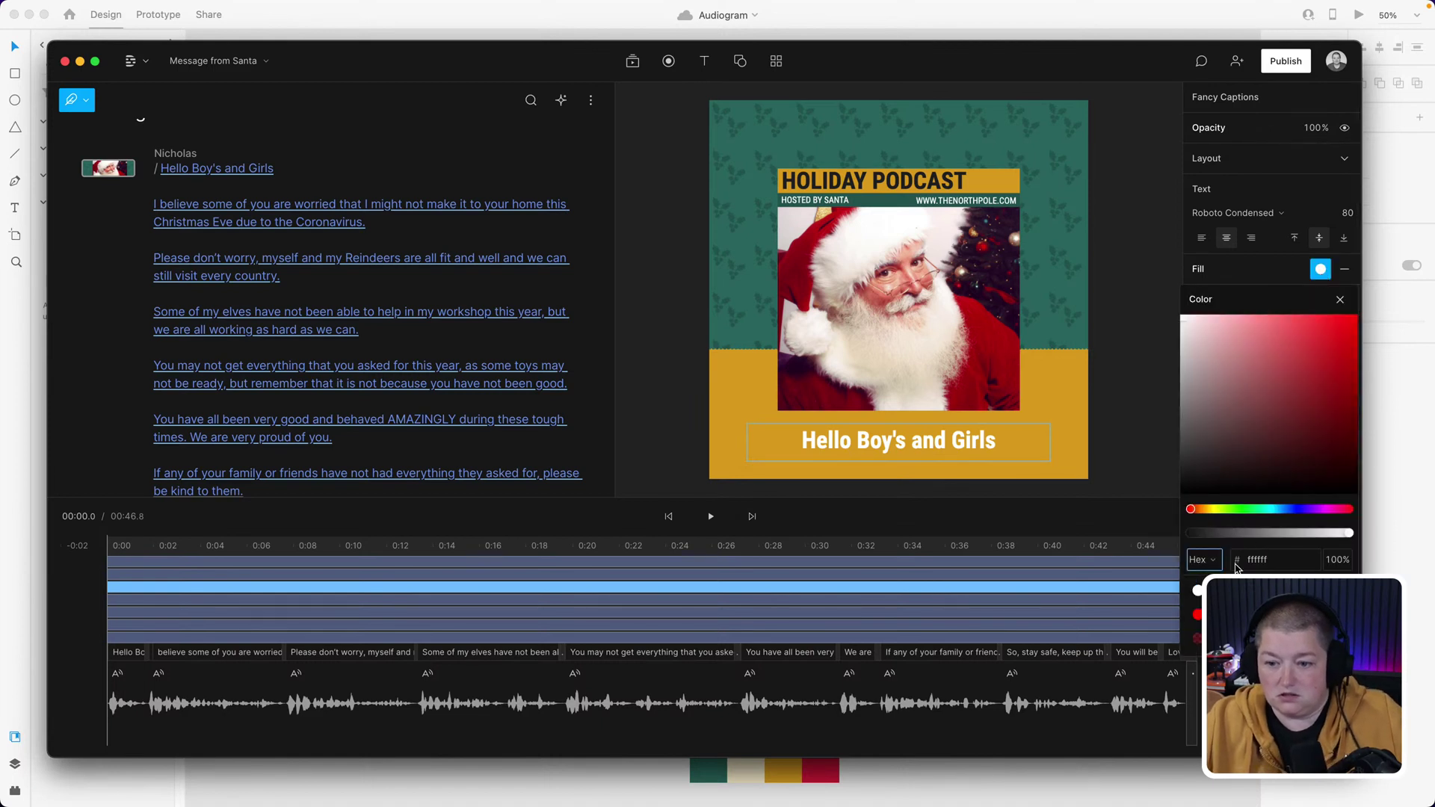
pyautogui.click(1258, 560)
pyautogui.hotkey('ctrl', 'v')
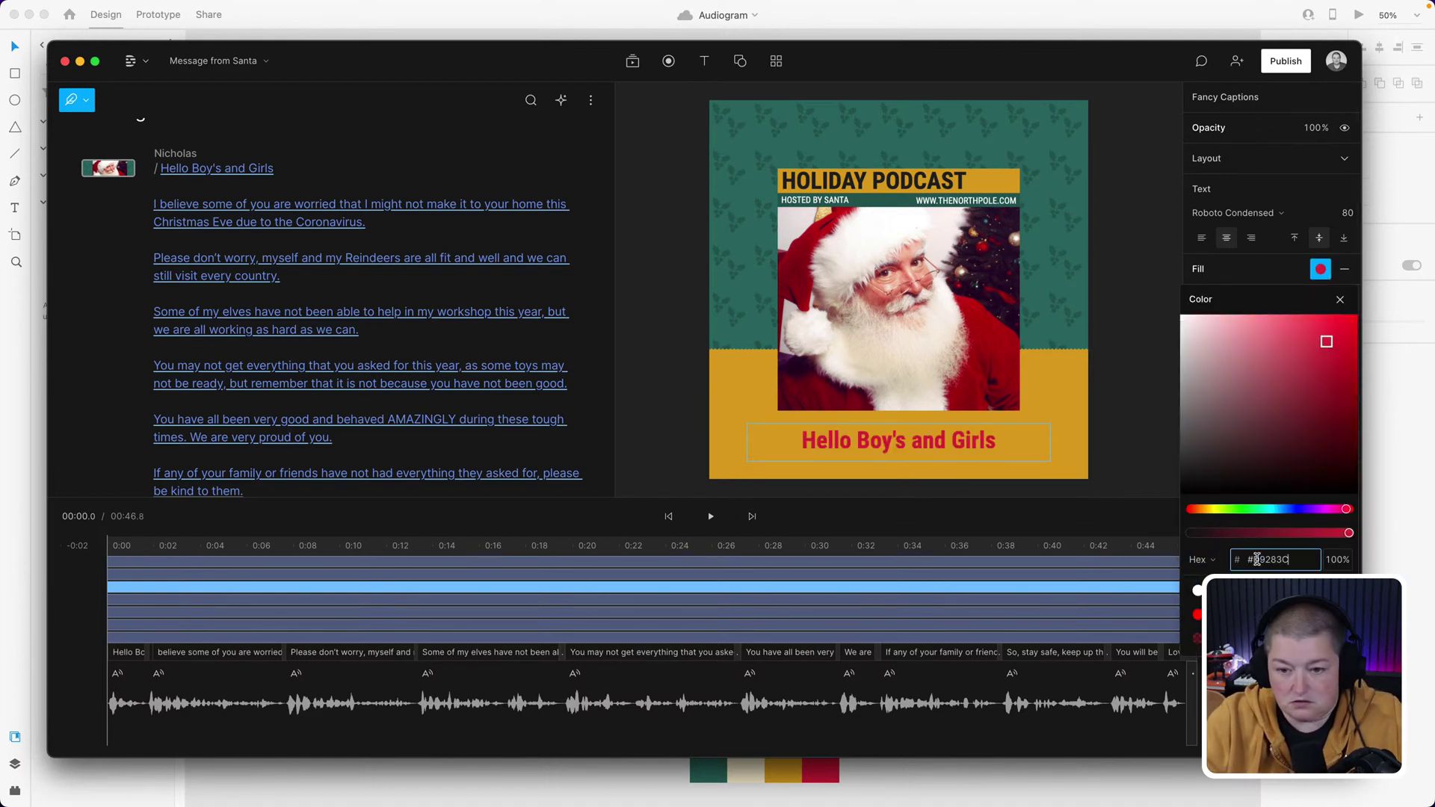
pyautogui.press('Return')
pyautogui.click(957, 435)
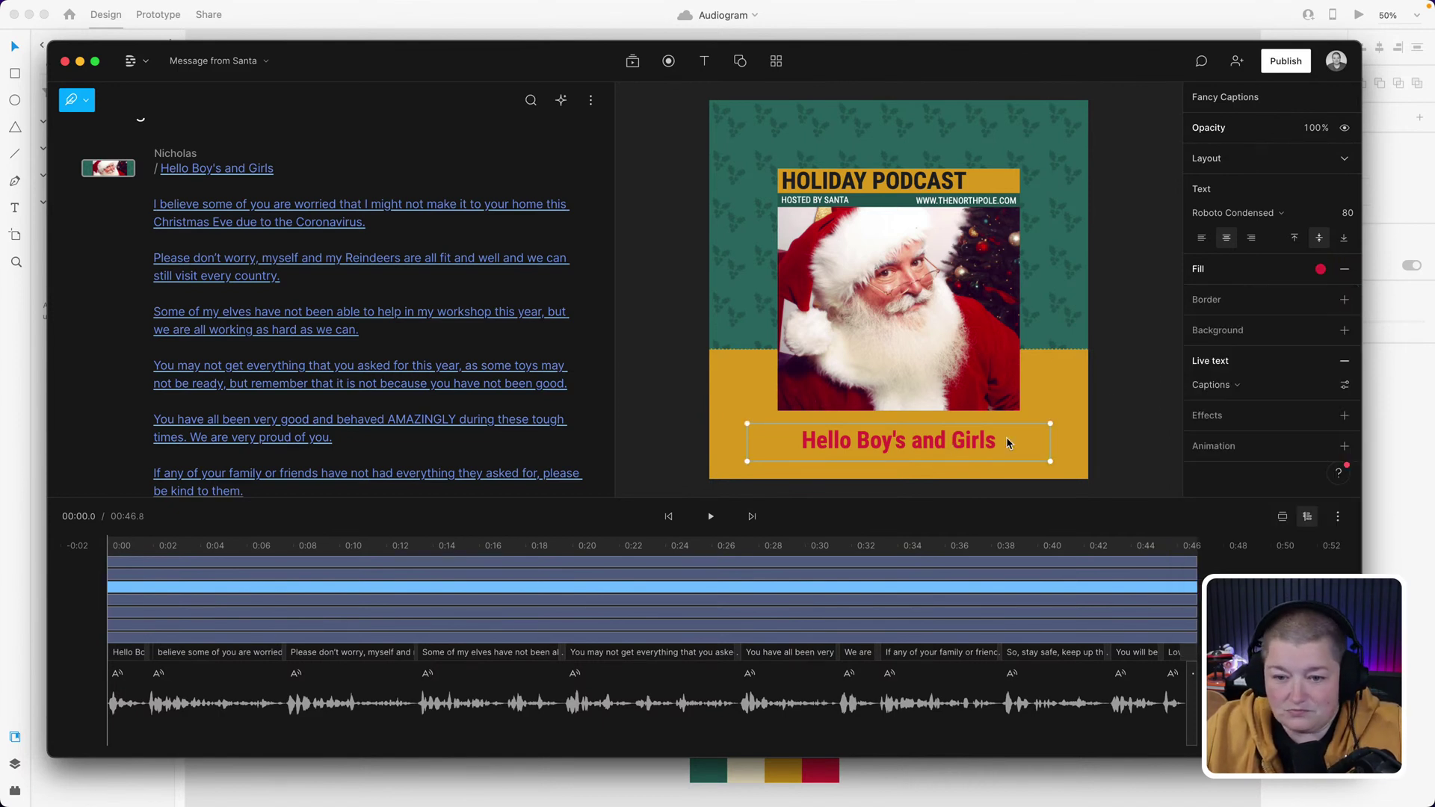
pyautogui.click(1321, 269)
pyautogui.click(1206, 353)
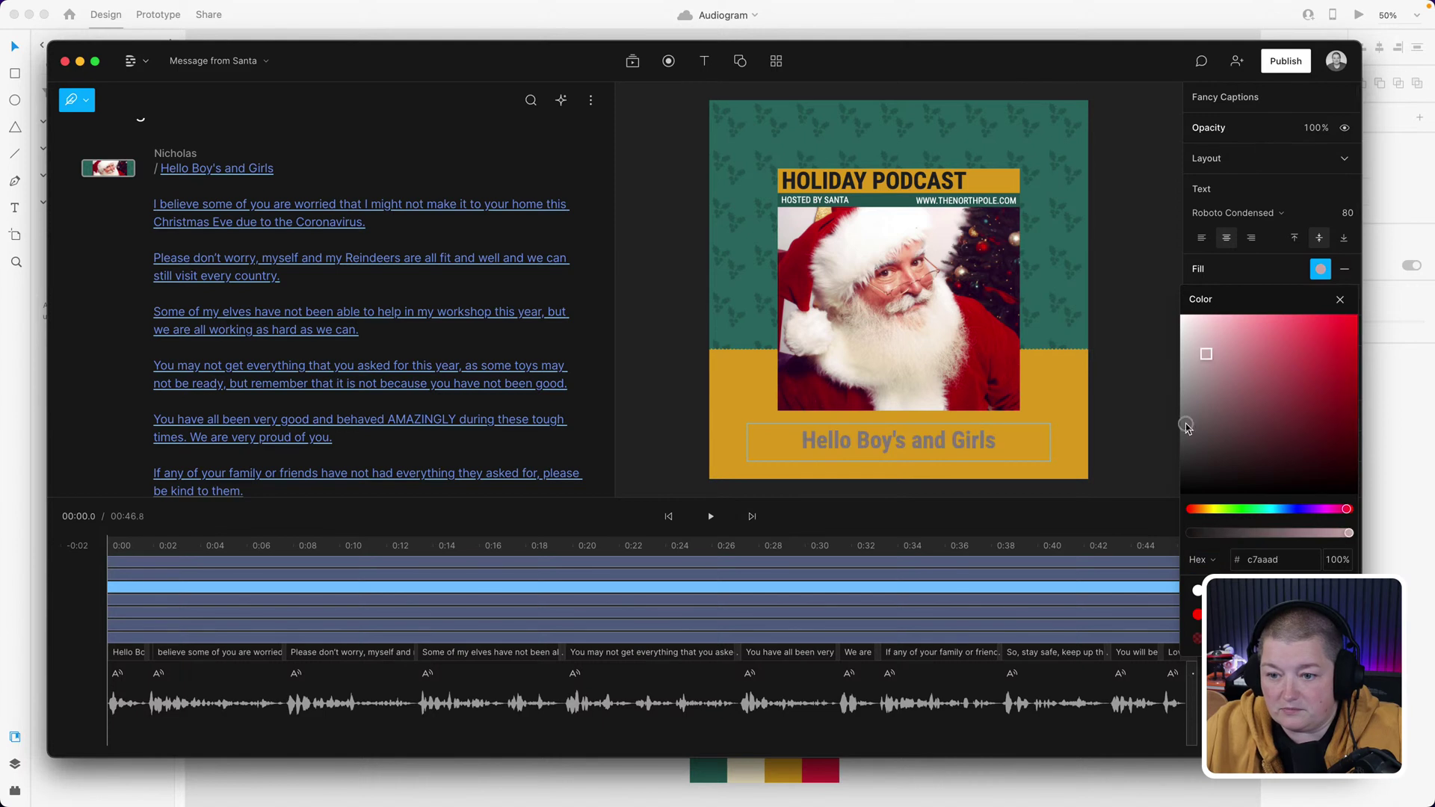
pyautogui.moveTo(1186, 427)
pyautogui.mouseDown()
pyautogui.moveTo(1161, 505)
pyautogui.moveTo(1146, 275)
pyautogui.moveTo(1143, 487)
pyautogui.moveTo(1134, 295)
pyautogui.mouseUp()
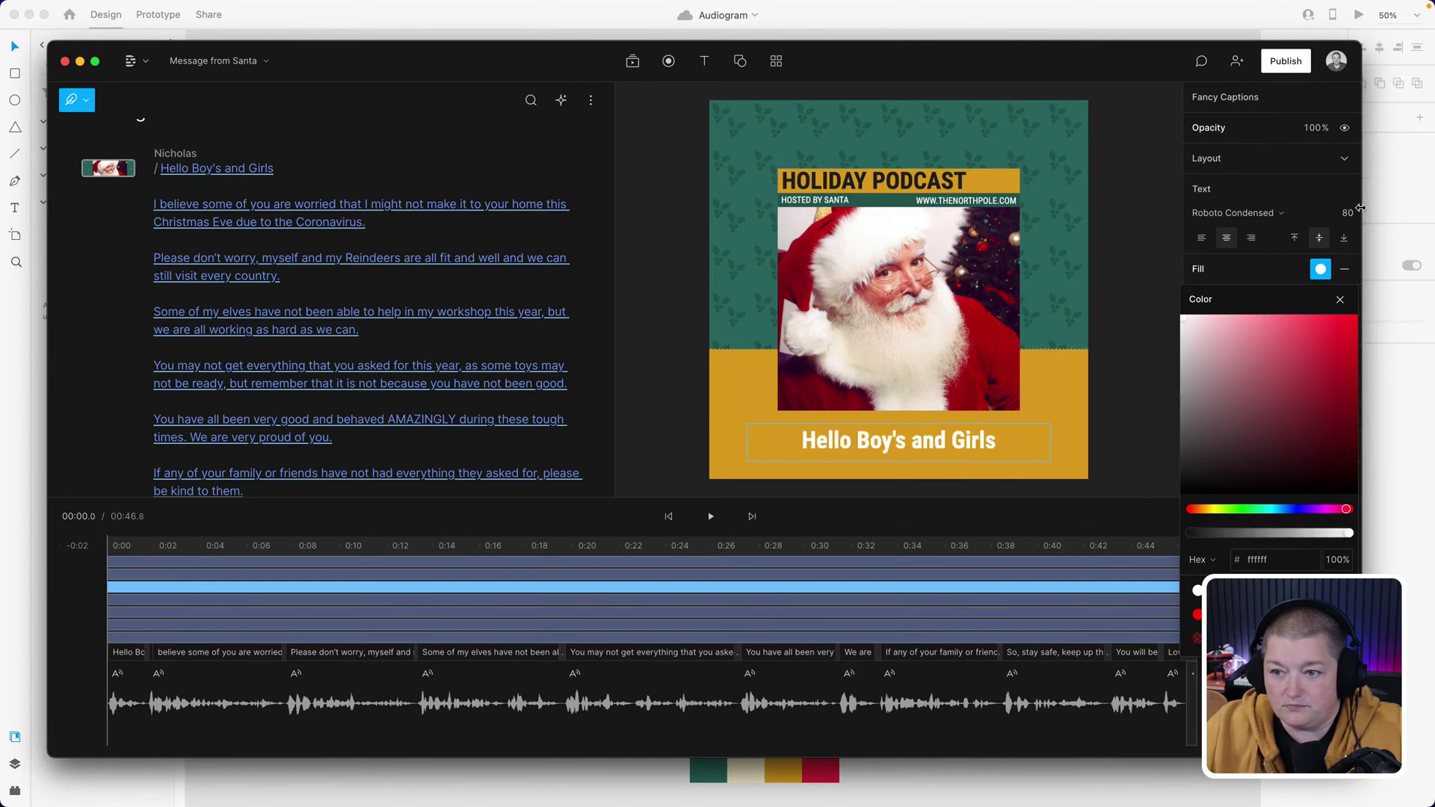
# - Reduce the caption text size to 66 and extend the caption box downward to make room for two lines
pyautogui.moveTo(1345, 213); pyautogui.dragTo(1346, 215)
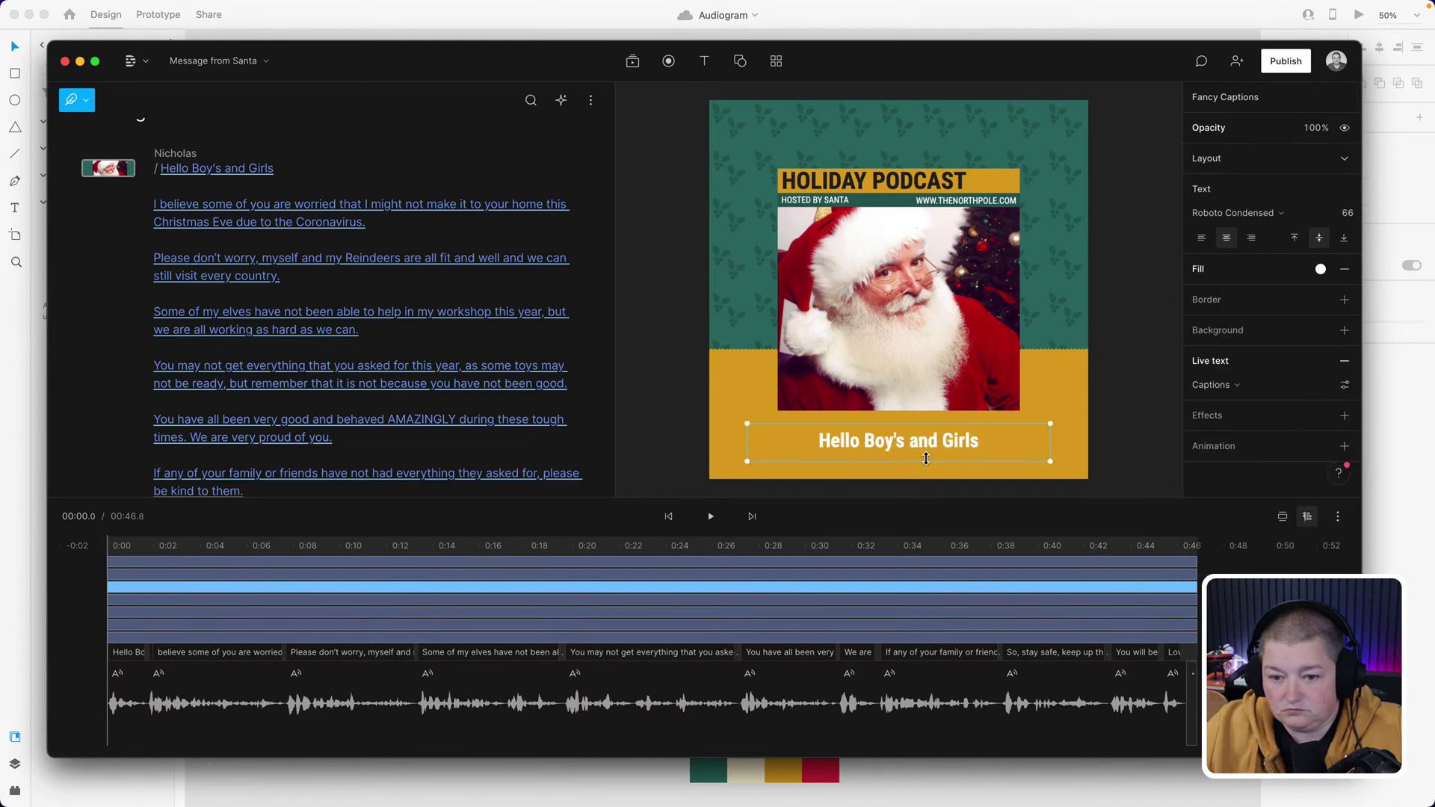
pyautogui.moveTo(925, 462); pyautogui.dragTo(907, 457)
pyautogui.click(1149, 413)
pyautogui.click(968, 447)
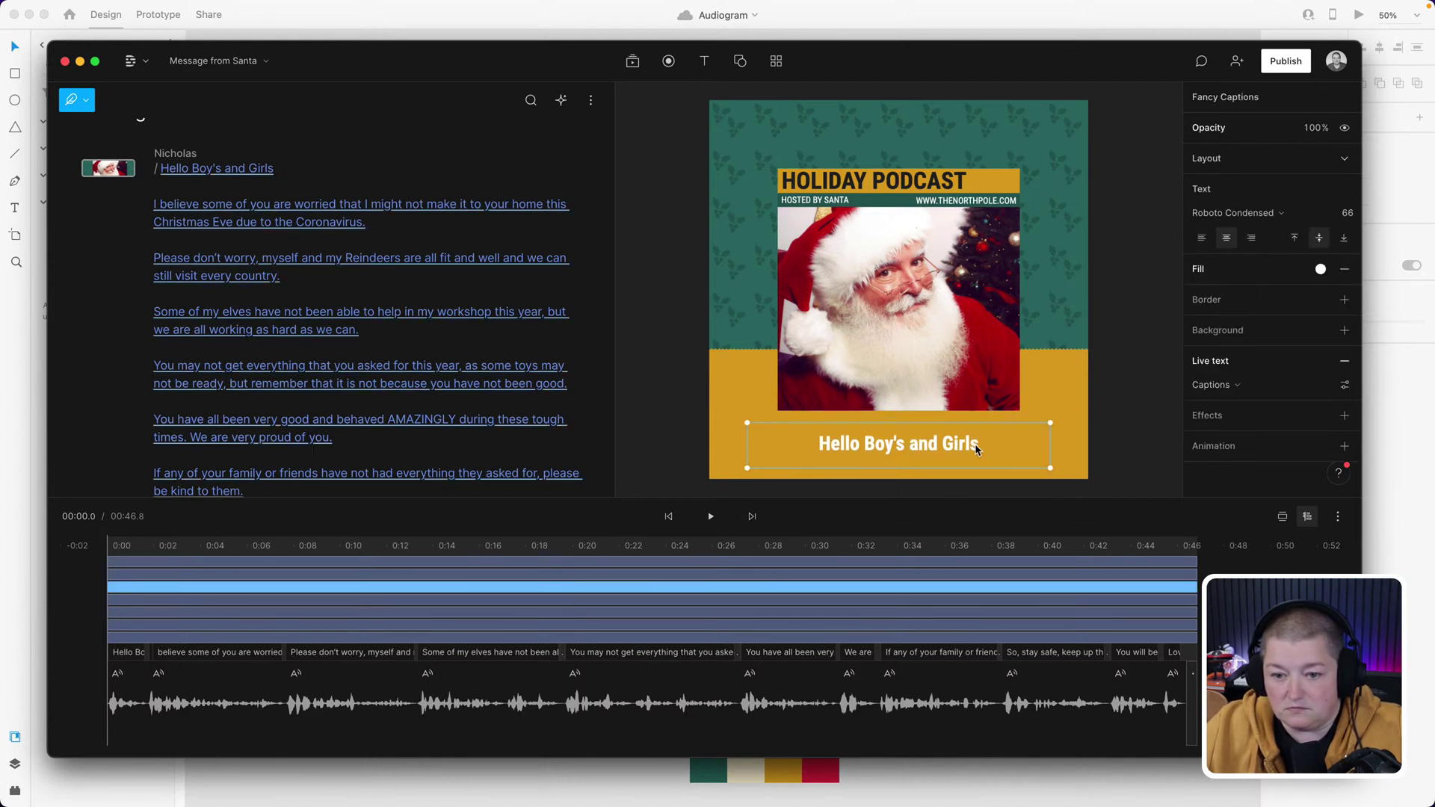
# - Review the captions' live text types and settings, and play the start of the audiogram to preview the spoken-word highlight
pyautogui.click(1230, 389)
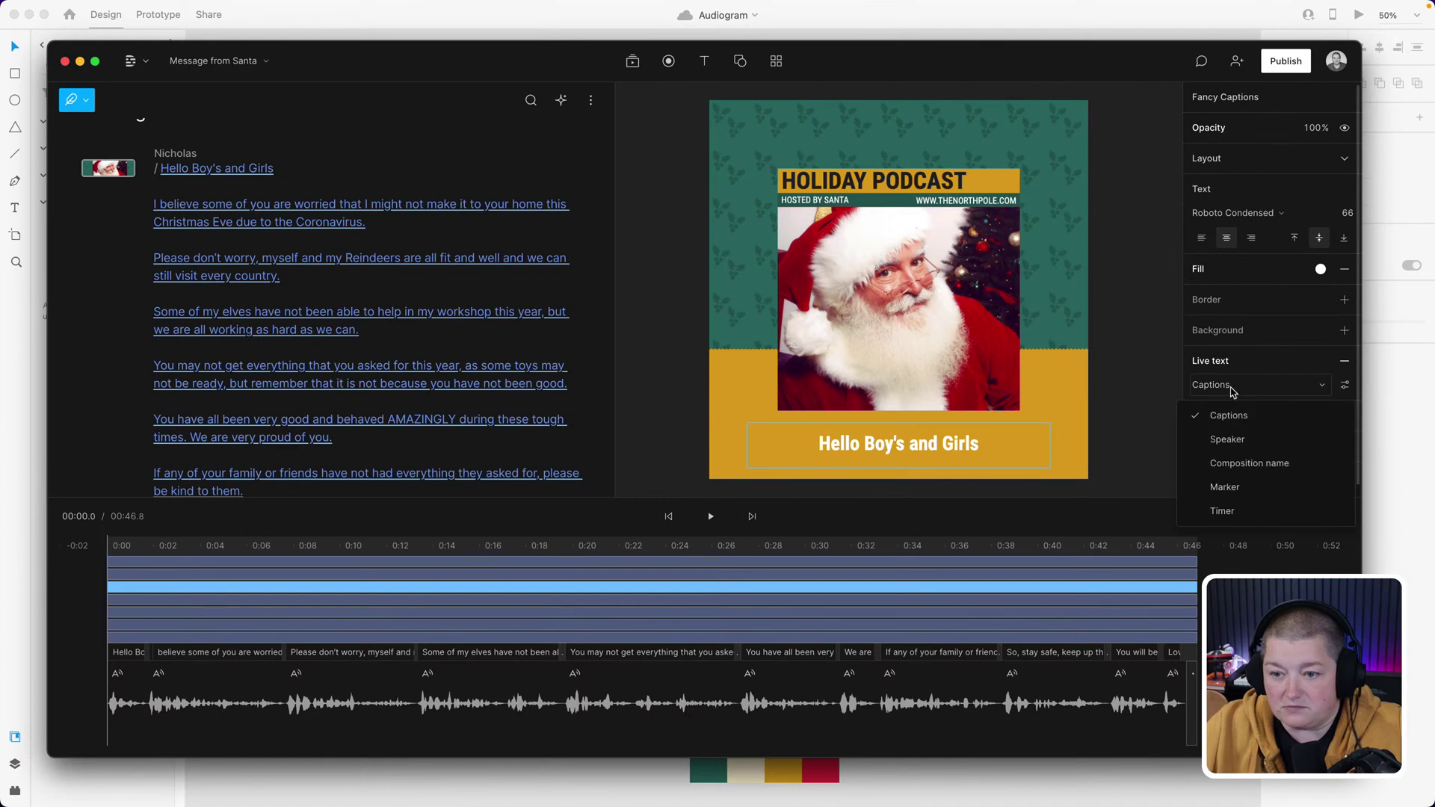
pyautogui.click(1232, 416)
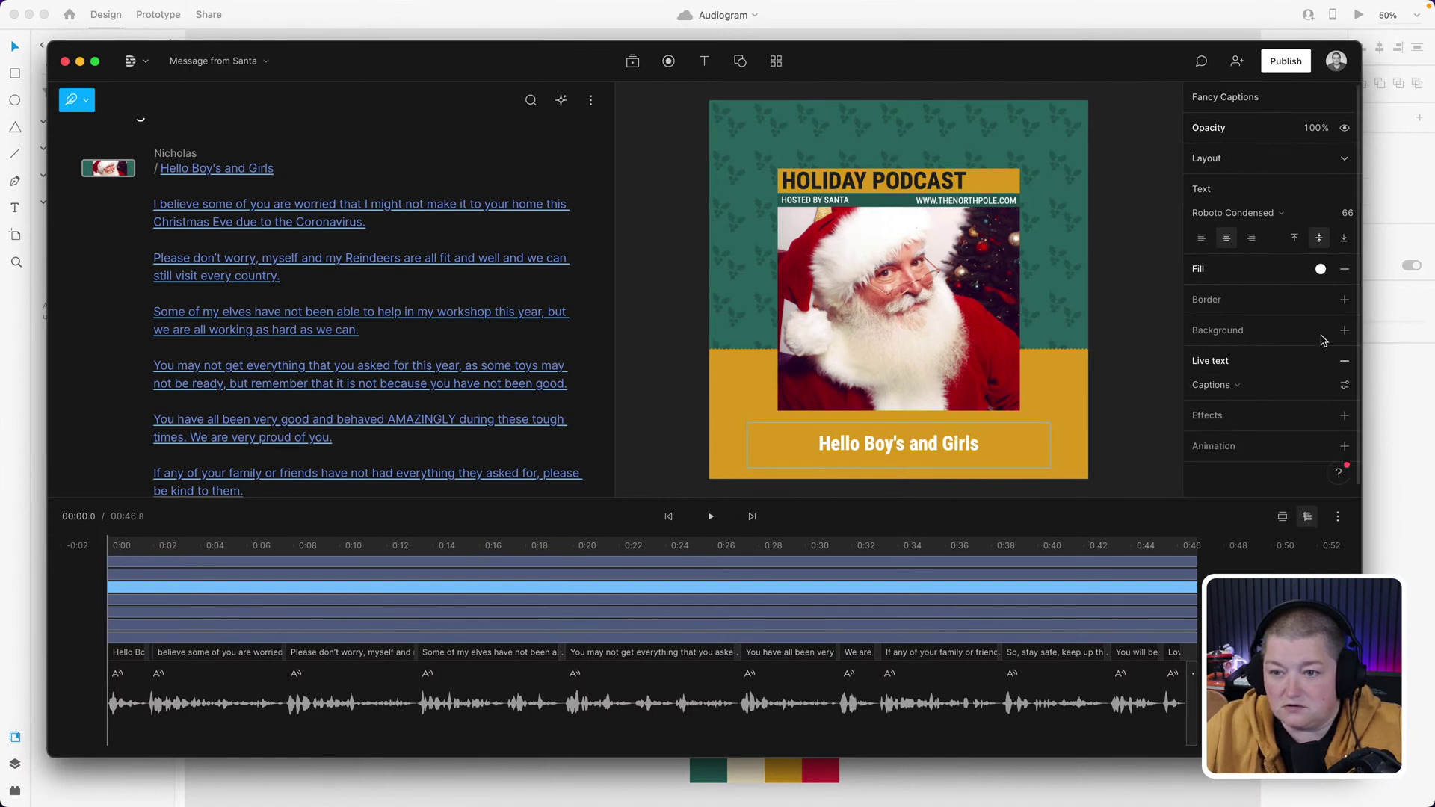
pyautogui.click(1344, 384)
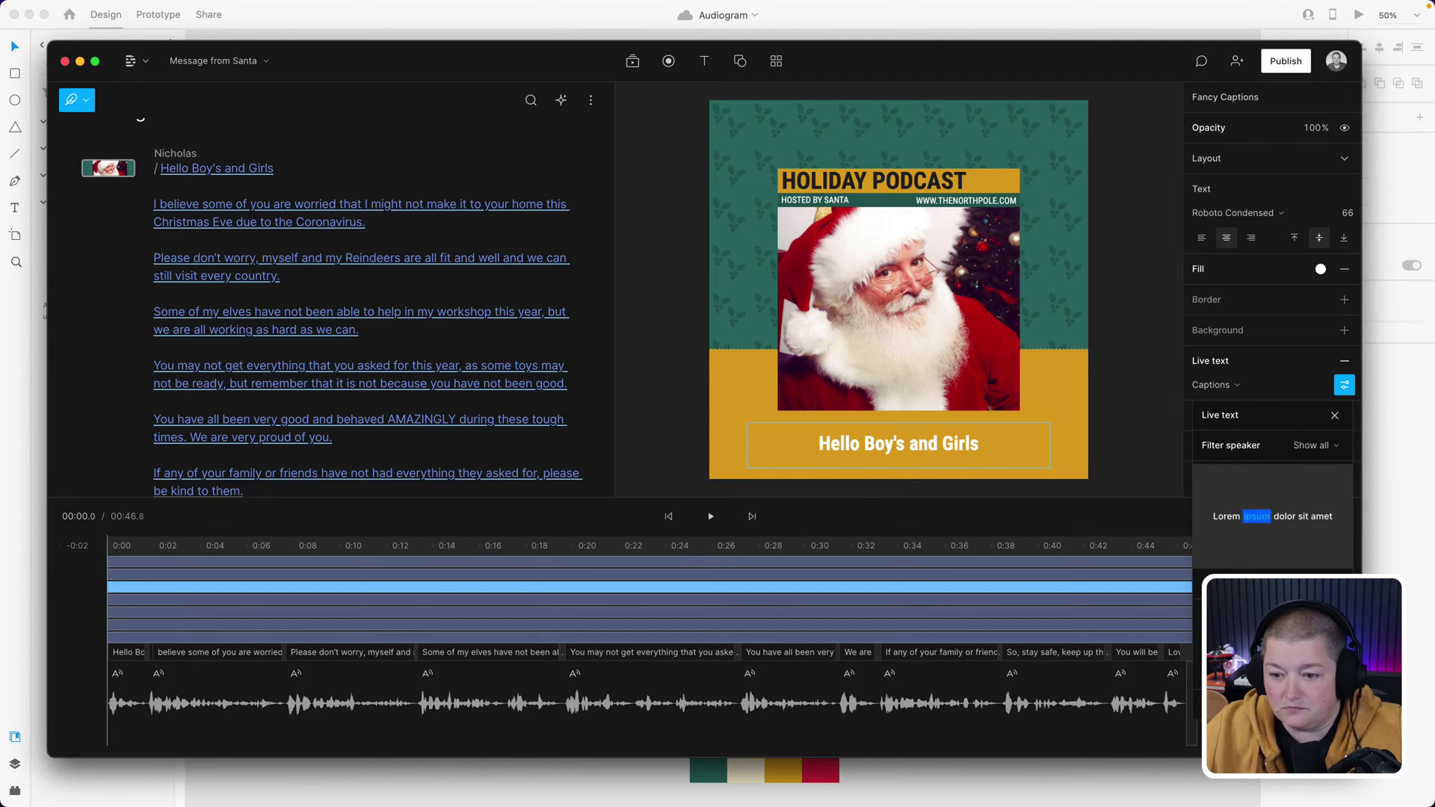
pyautogui.click(710, 518)
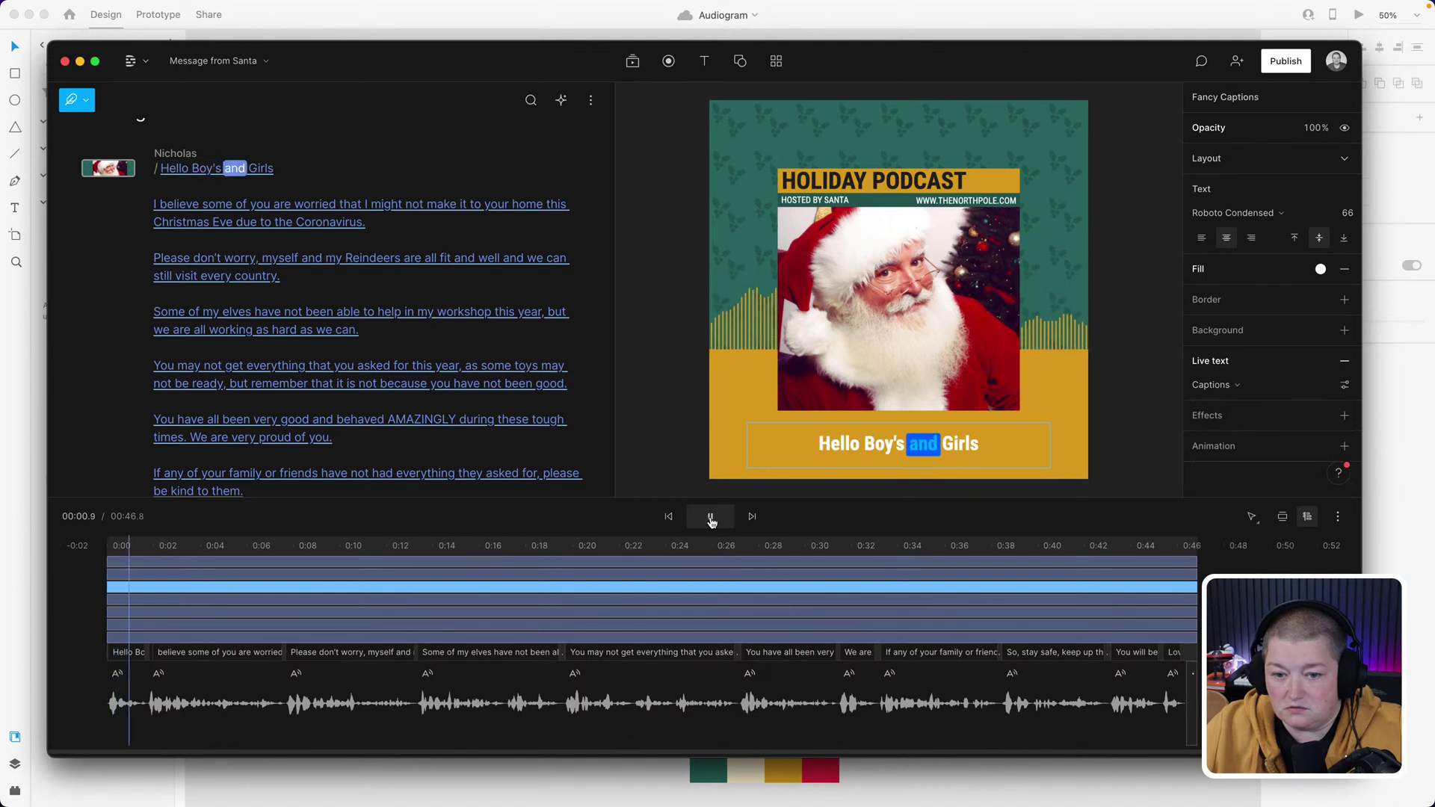
pyautogui.click(710, 516)
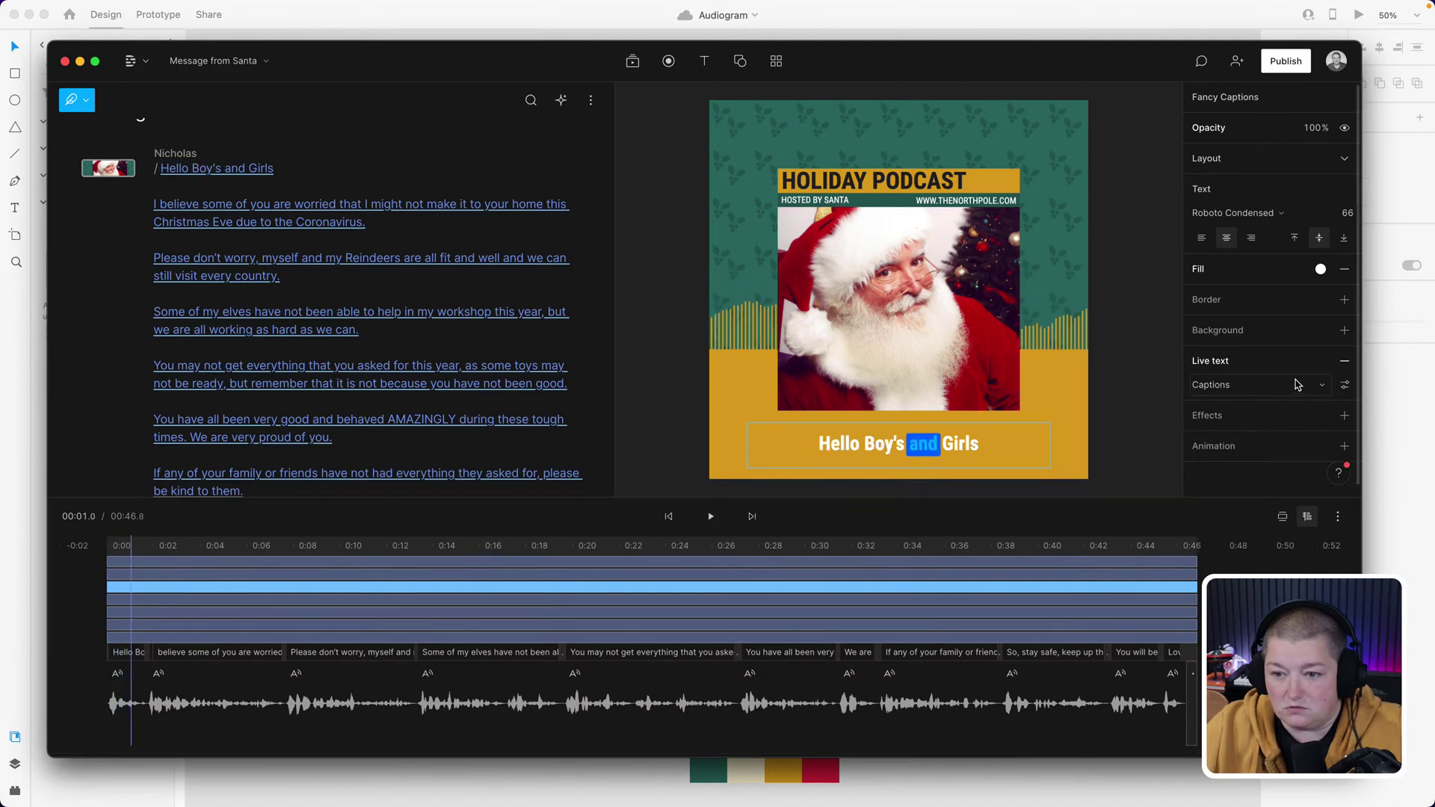
# - Set the spoken word's highlight background in the captions to the copied red
pyautogui.click(1345, 385)
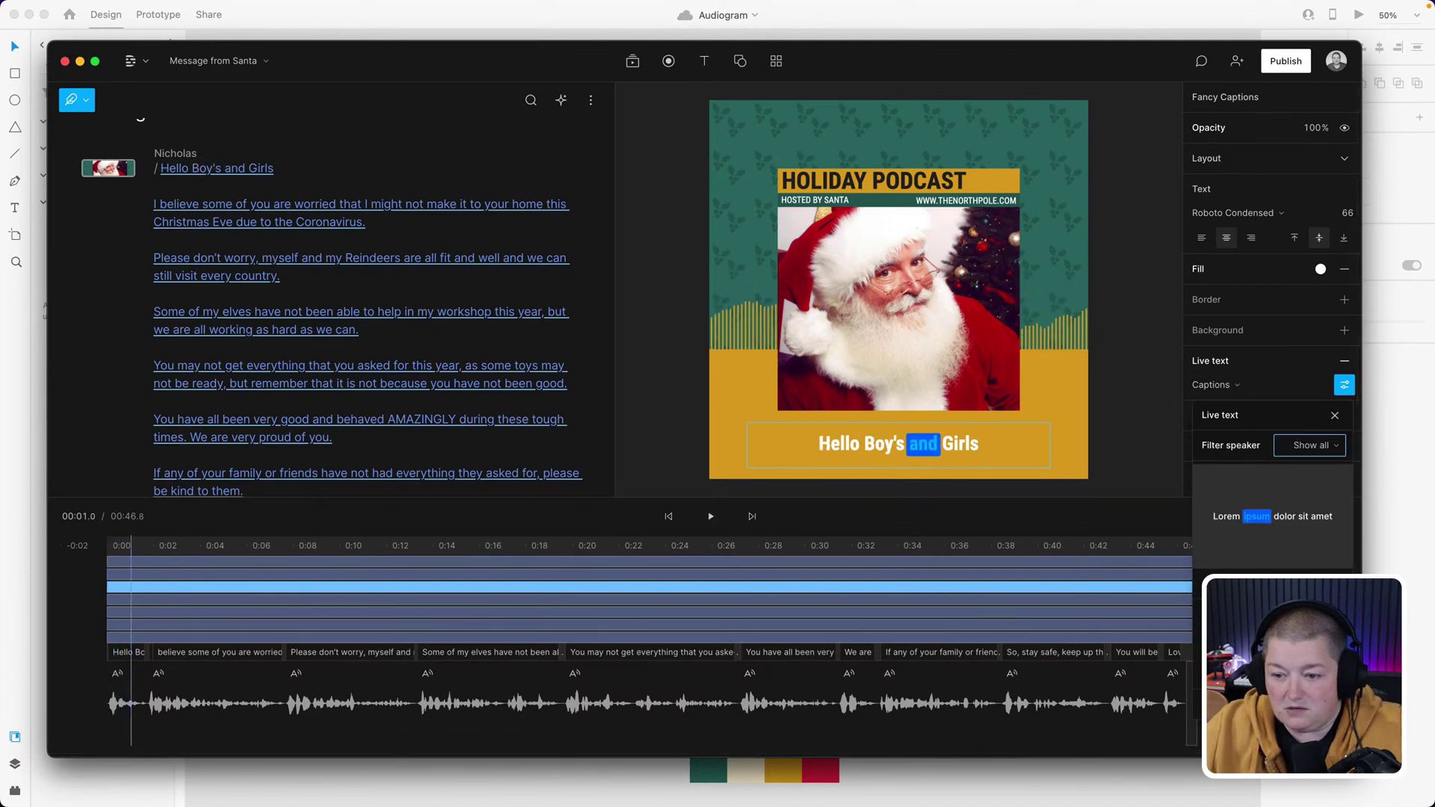
pyautogui.click(1311, 673)
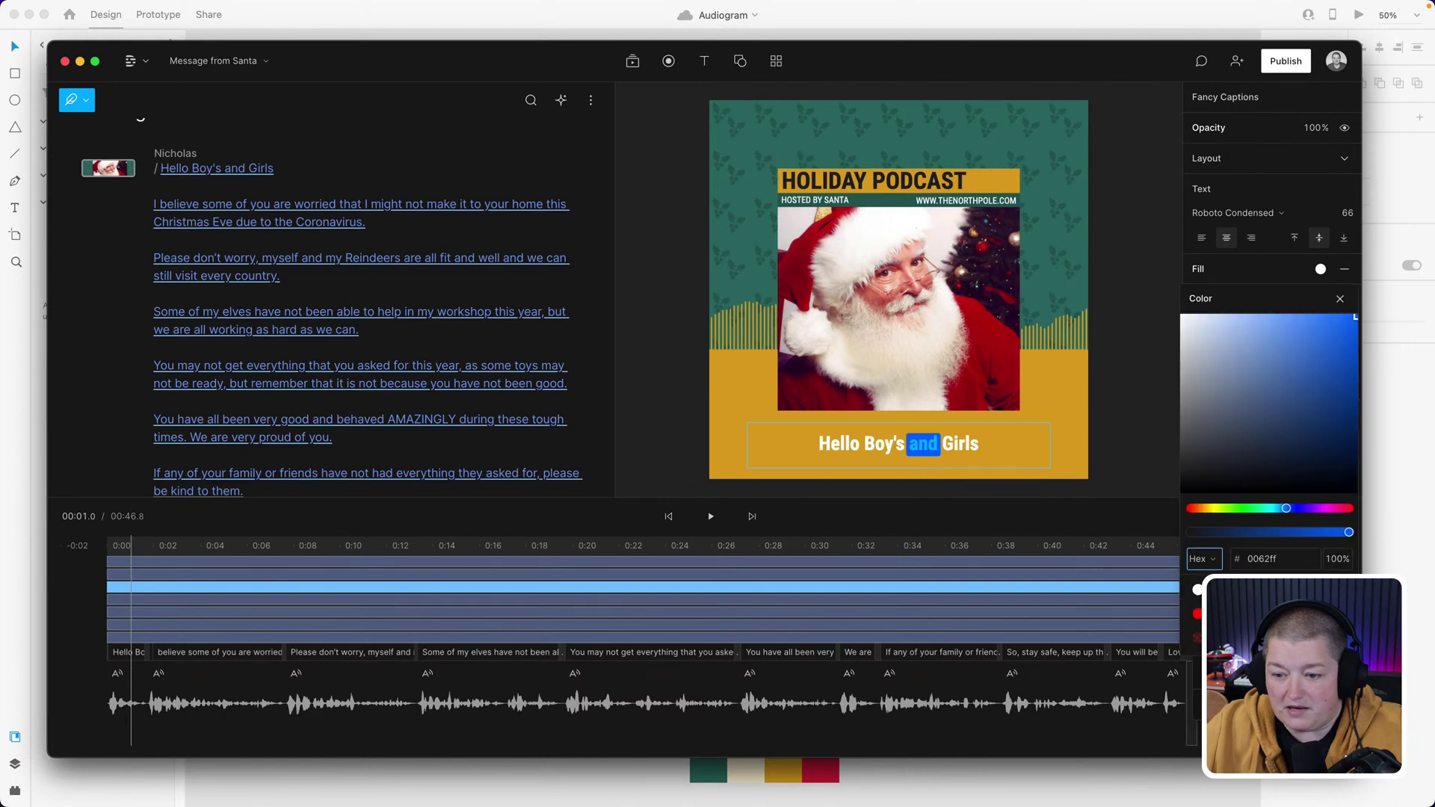
pyautogui.click(1257, 561)
pyautogui.write('#B9283C')
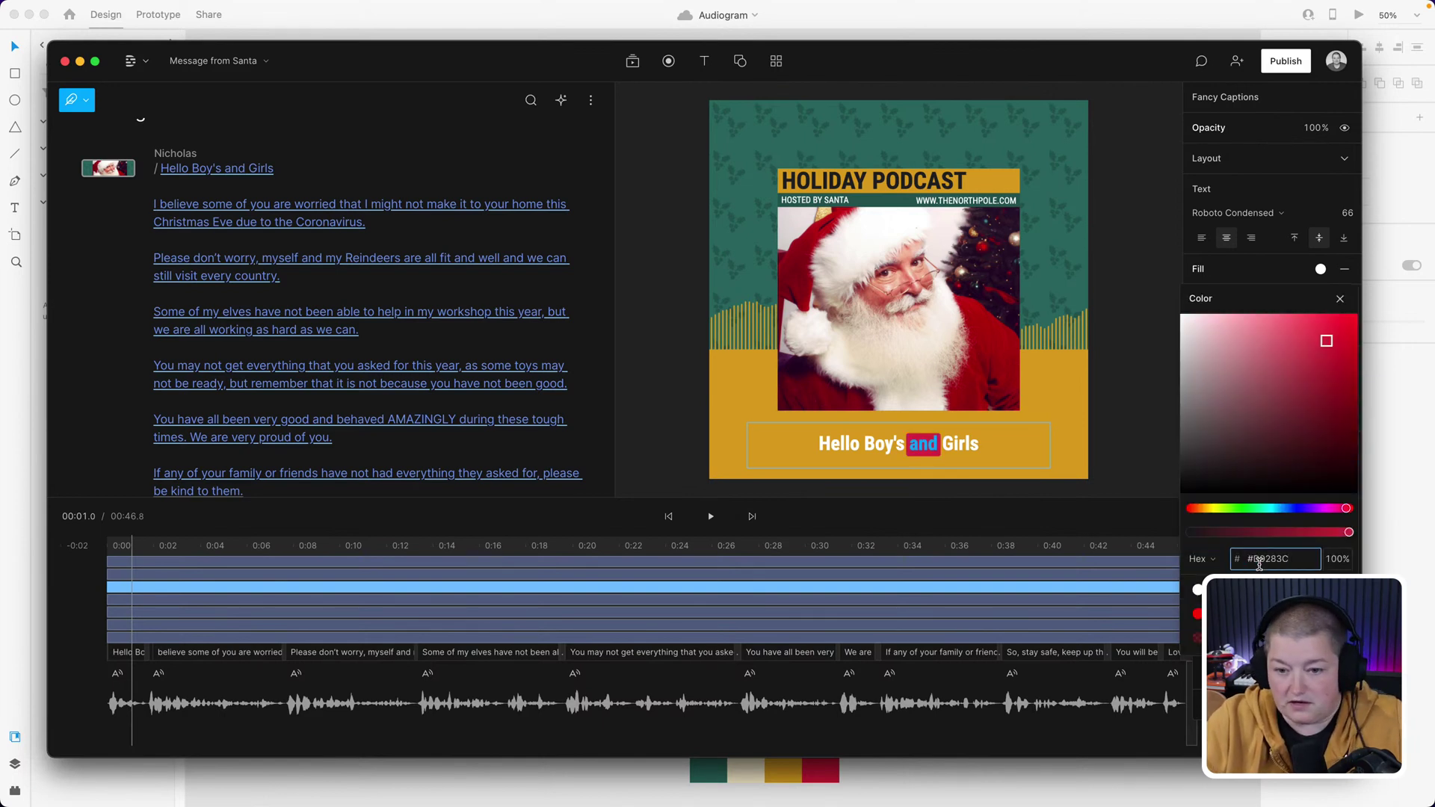
pyautogui.click(1338, 300)
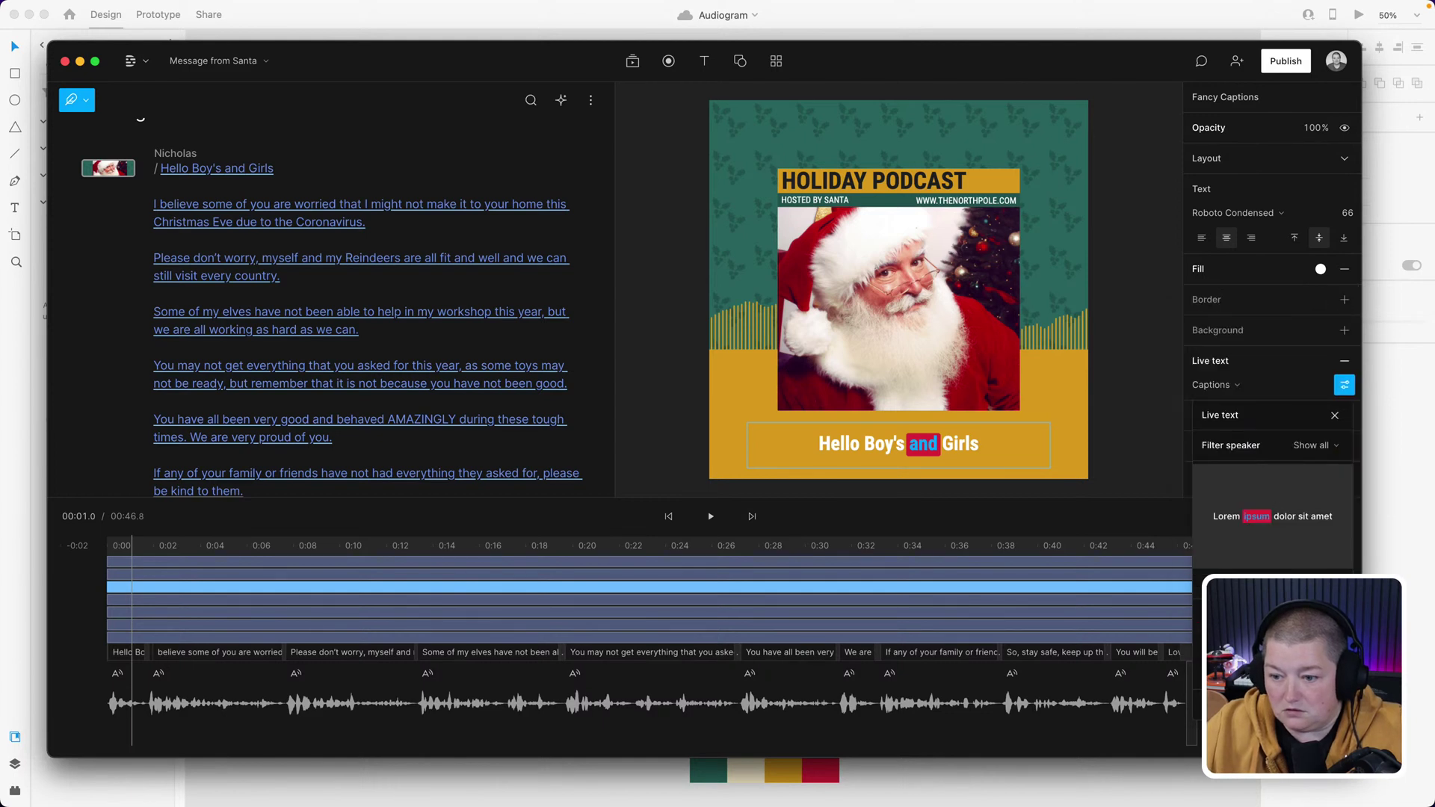
# - Set the text colour of the highlighted spoken word in the captions to white (ffffff)
pyautogui.click(1320, 643)
pyautogui.moveTo(1234, 446); pyautogui.dragTo(1159, 256)
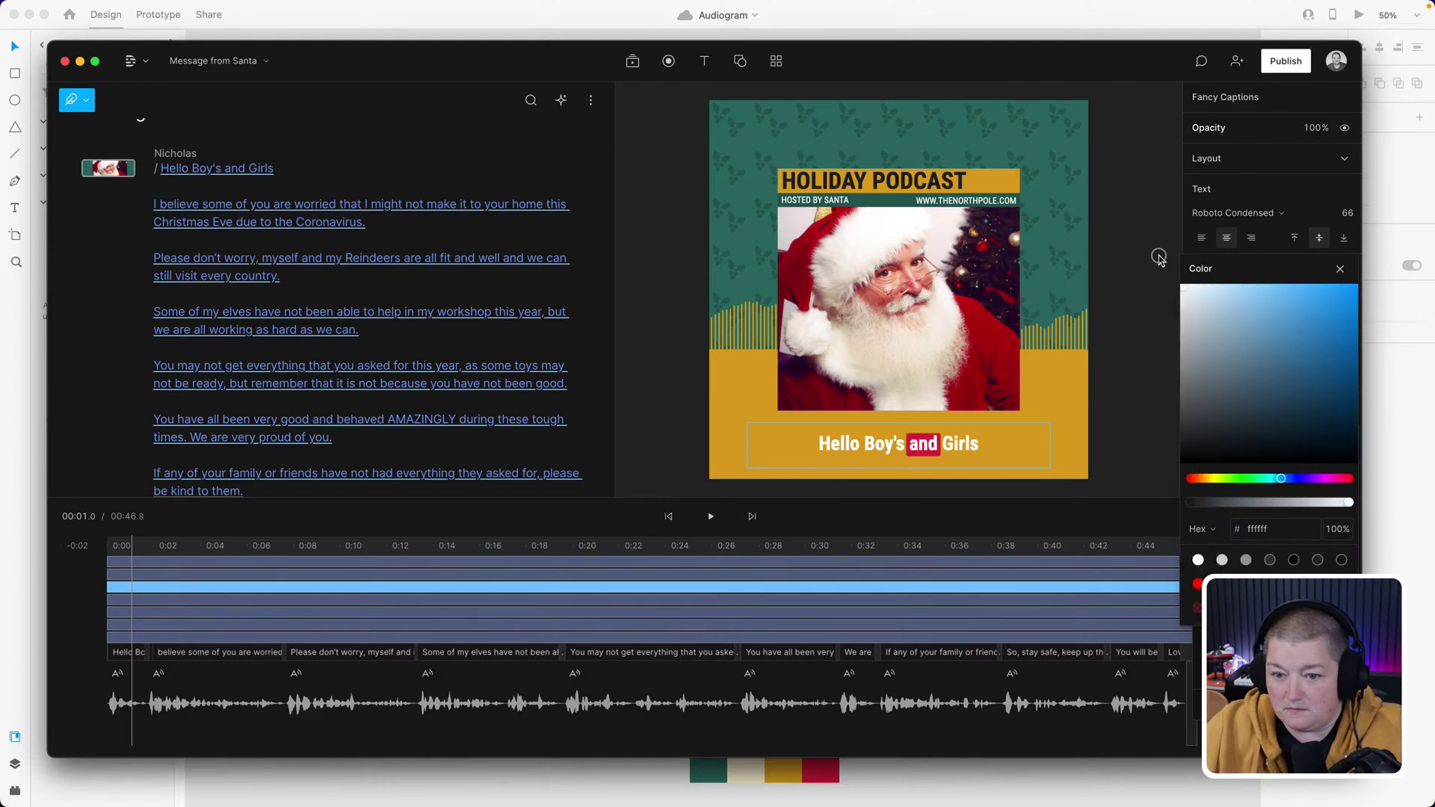
pyautogui.click(997, 446)
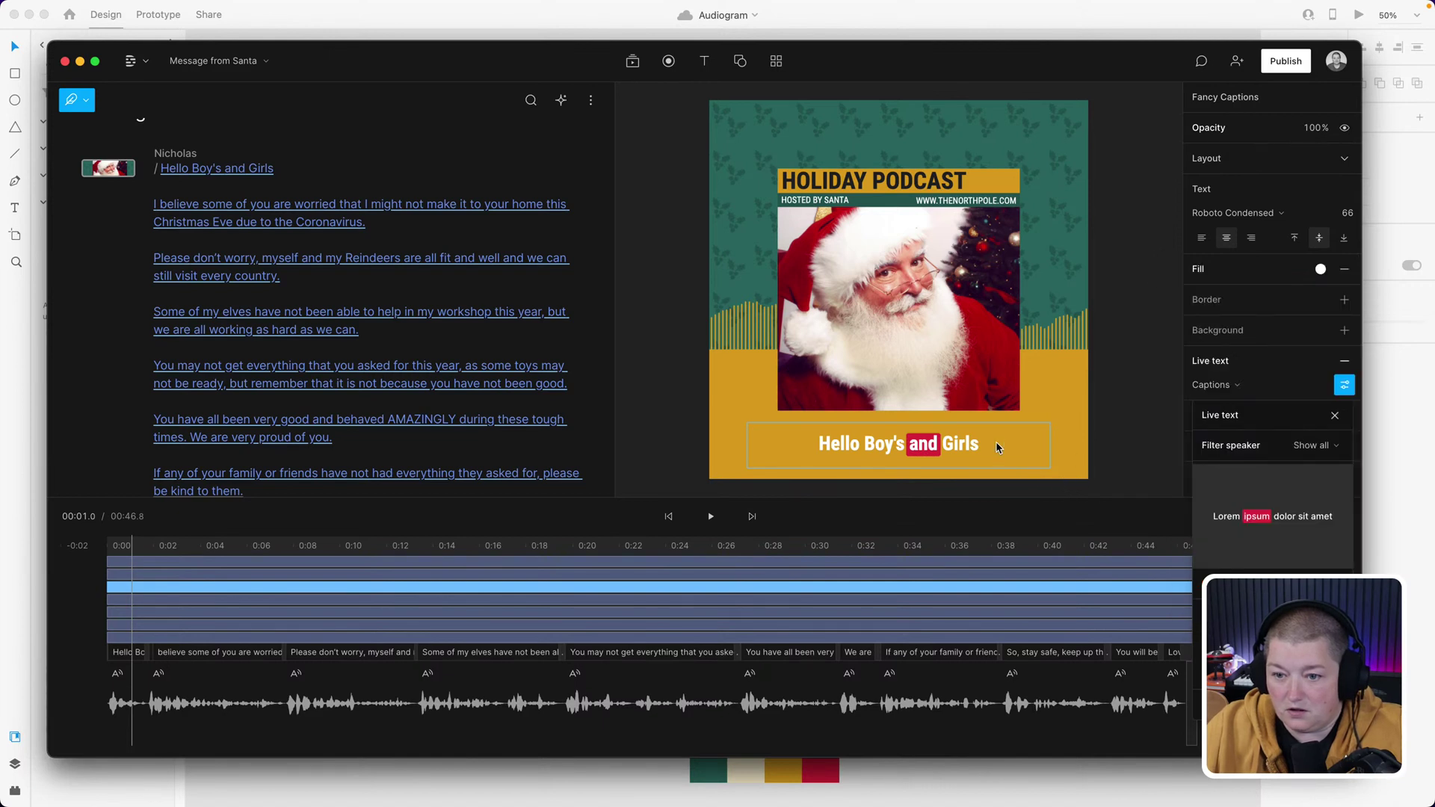
# - Play the next few seconds of the audiogram to check how the recoloured captions fit and highlight each word
pyautogui.click(711, 515)
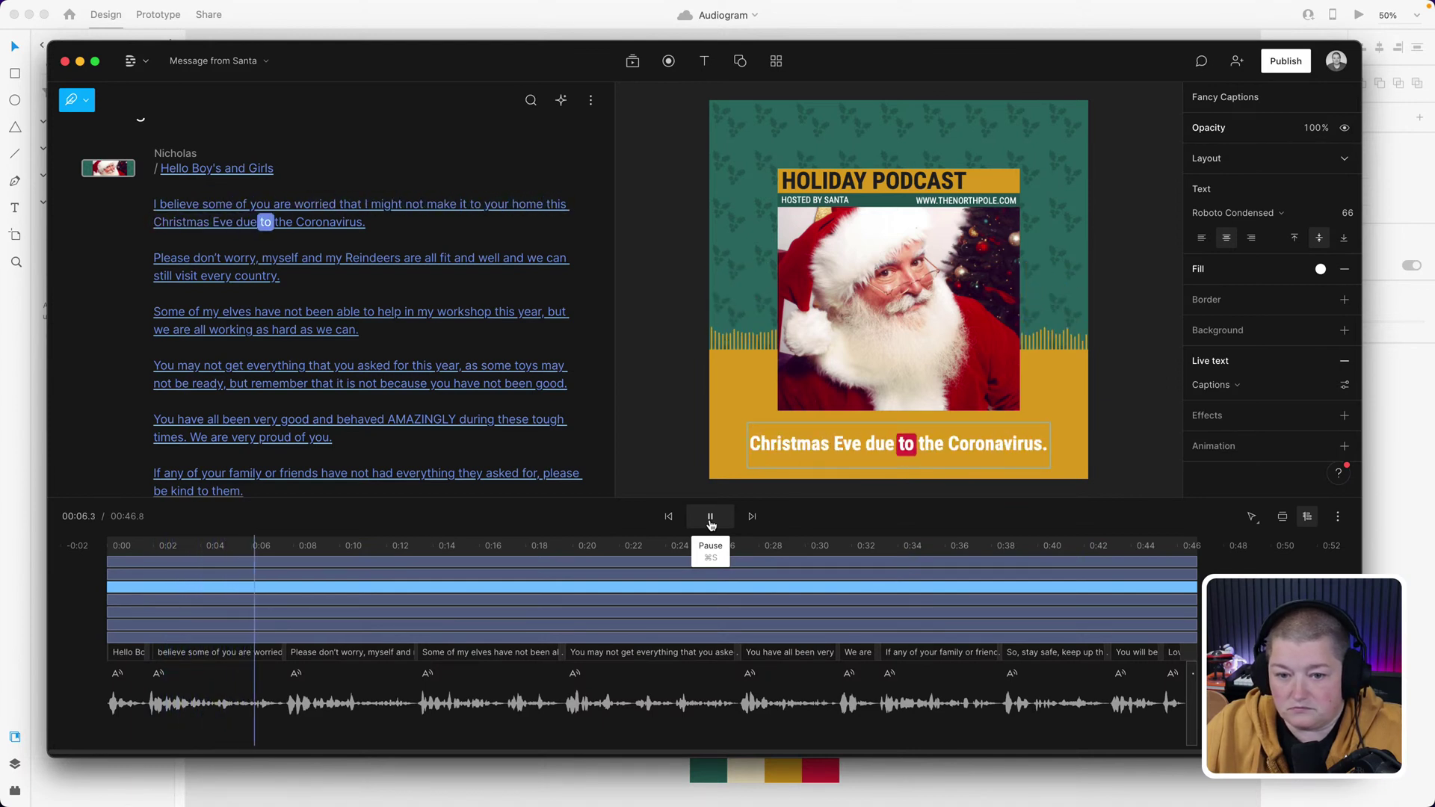
pyautogui.click(711, 521)
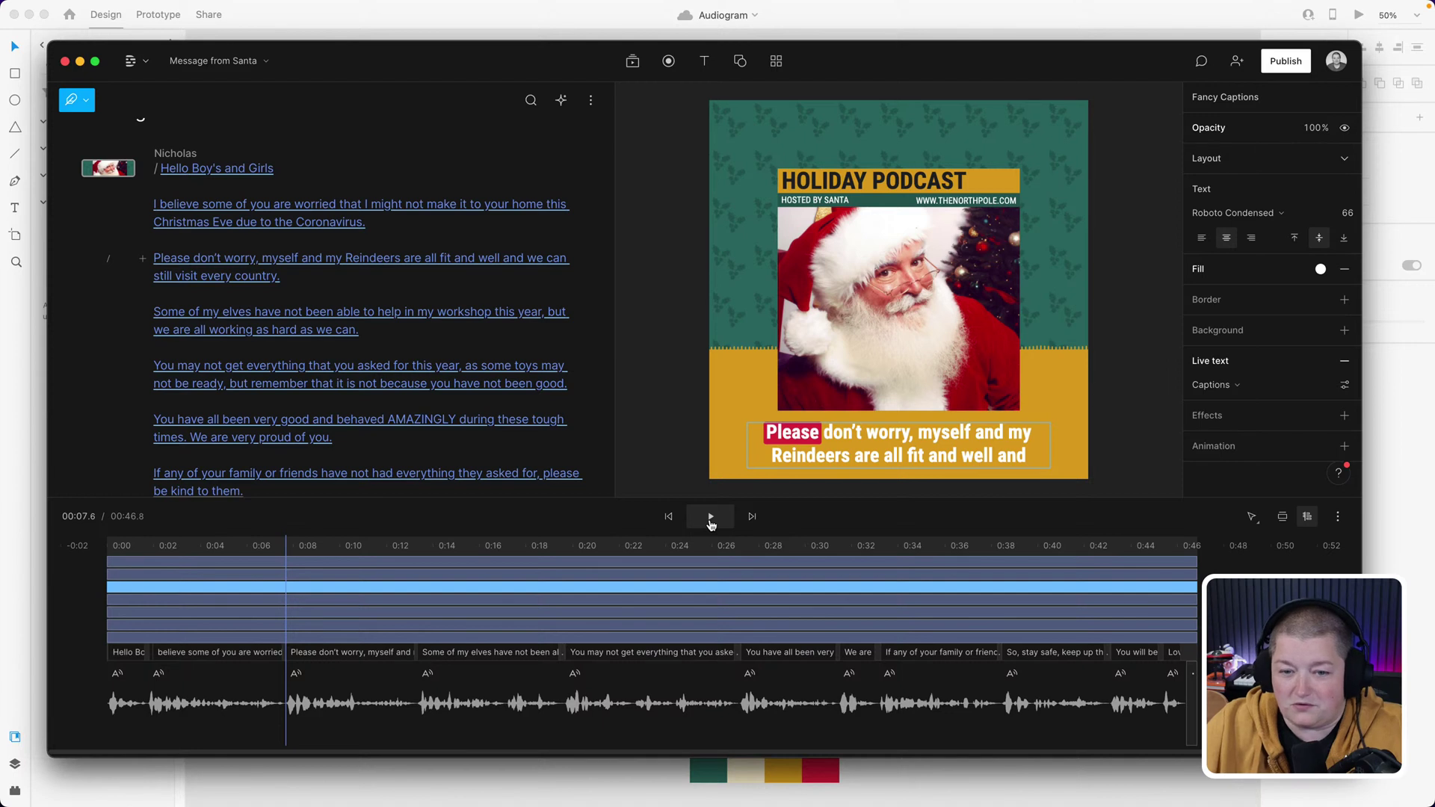
pyautogui.click(950, 439)
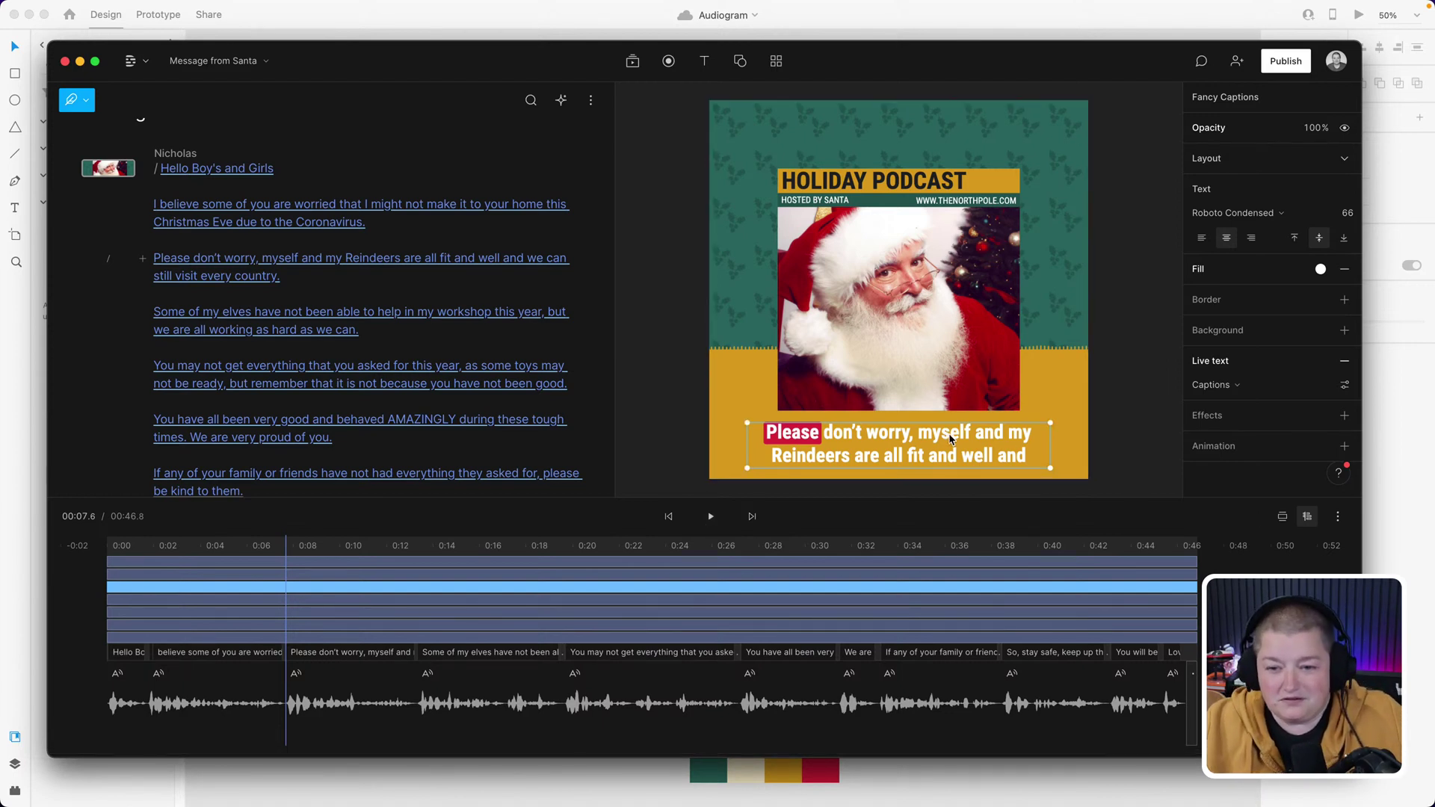
pyautogui.click(1070, 467)
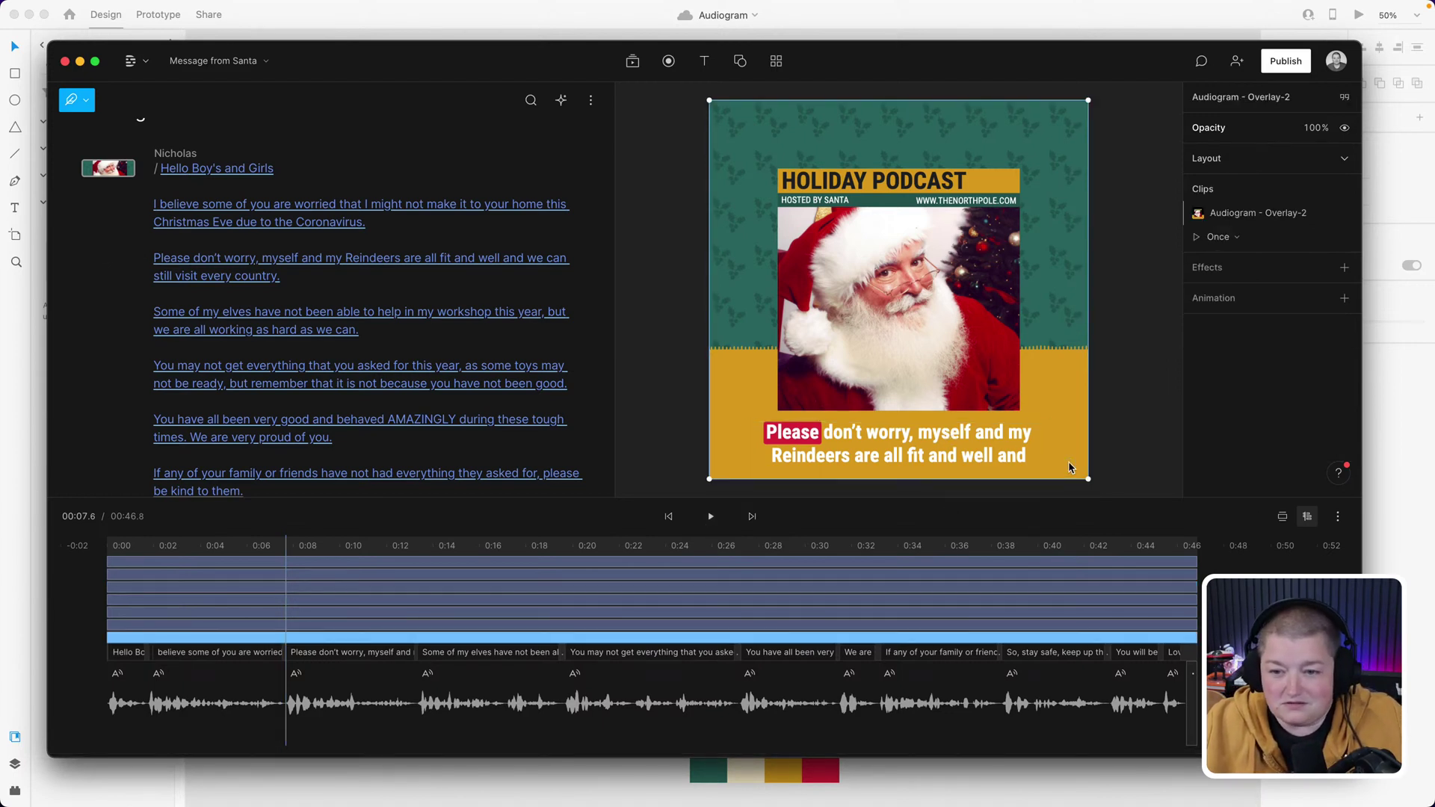
pyautogui.click(1111, 457)
# - Dim the not-yet-spoken words in the captions' live text settings and play the following sentence to check the effect
pyautogui.click(925, 449)
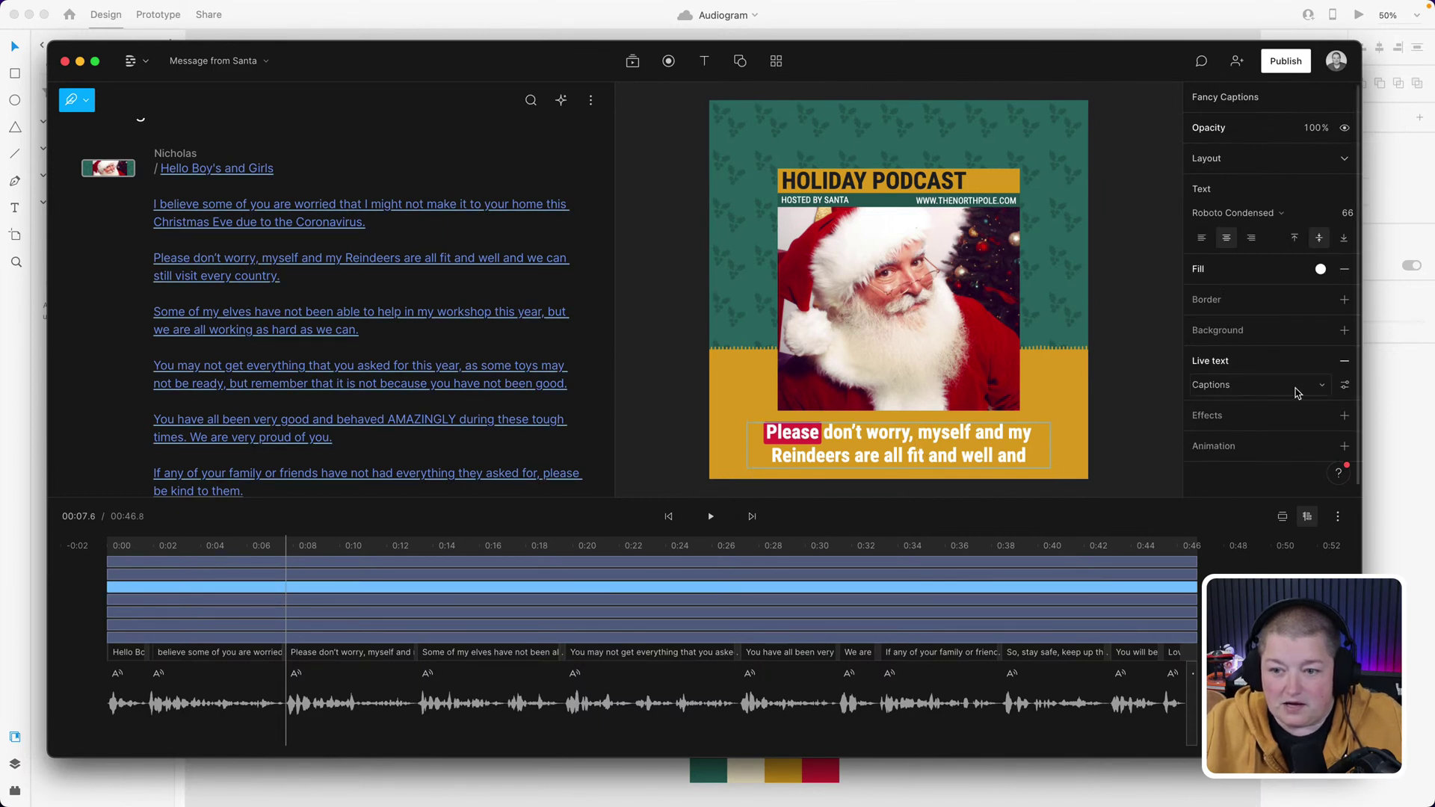
pyautogui.click(1345, 384)
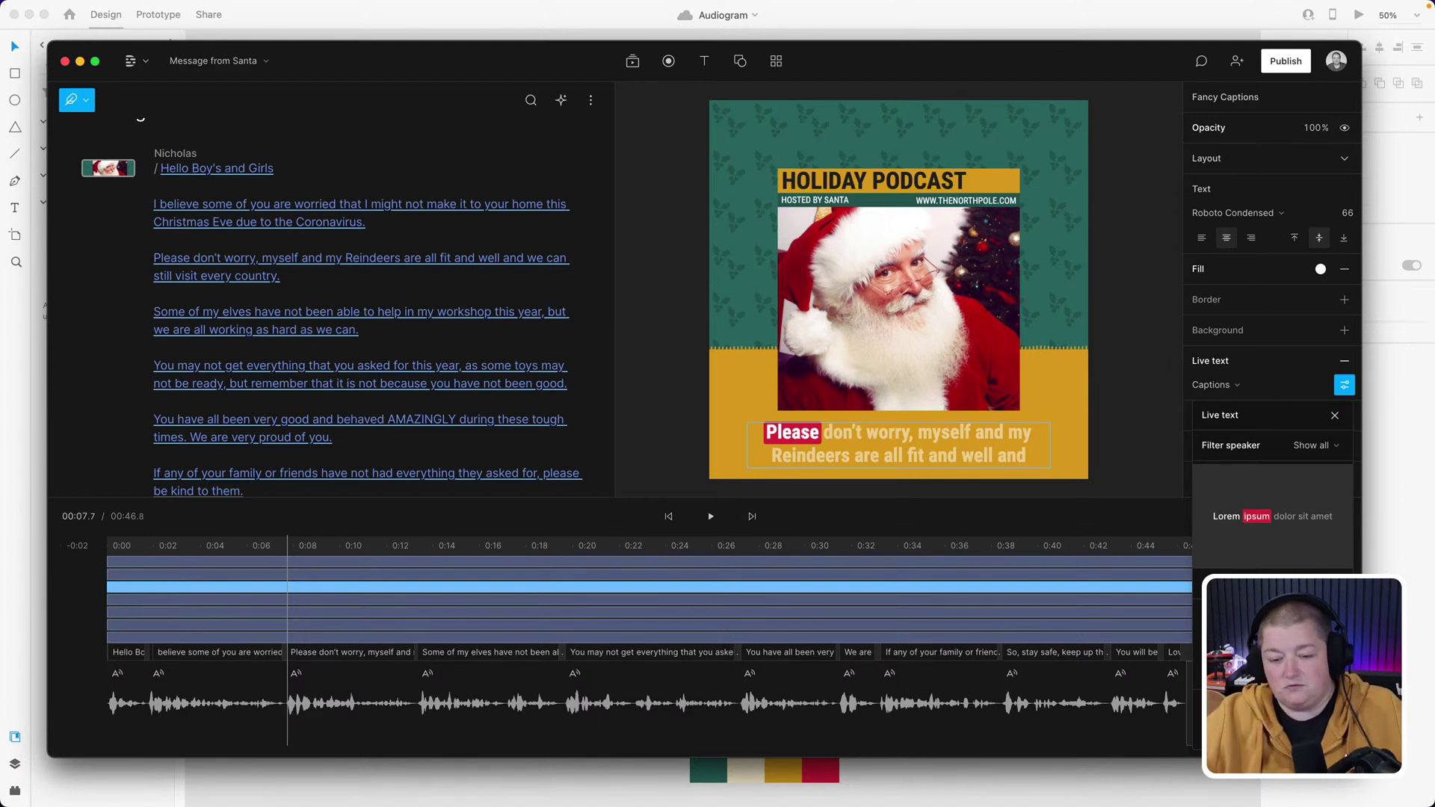
pyautogui.click(710, 522)
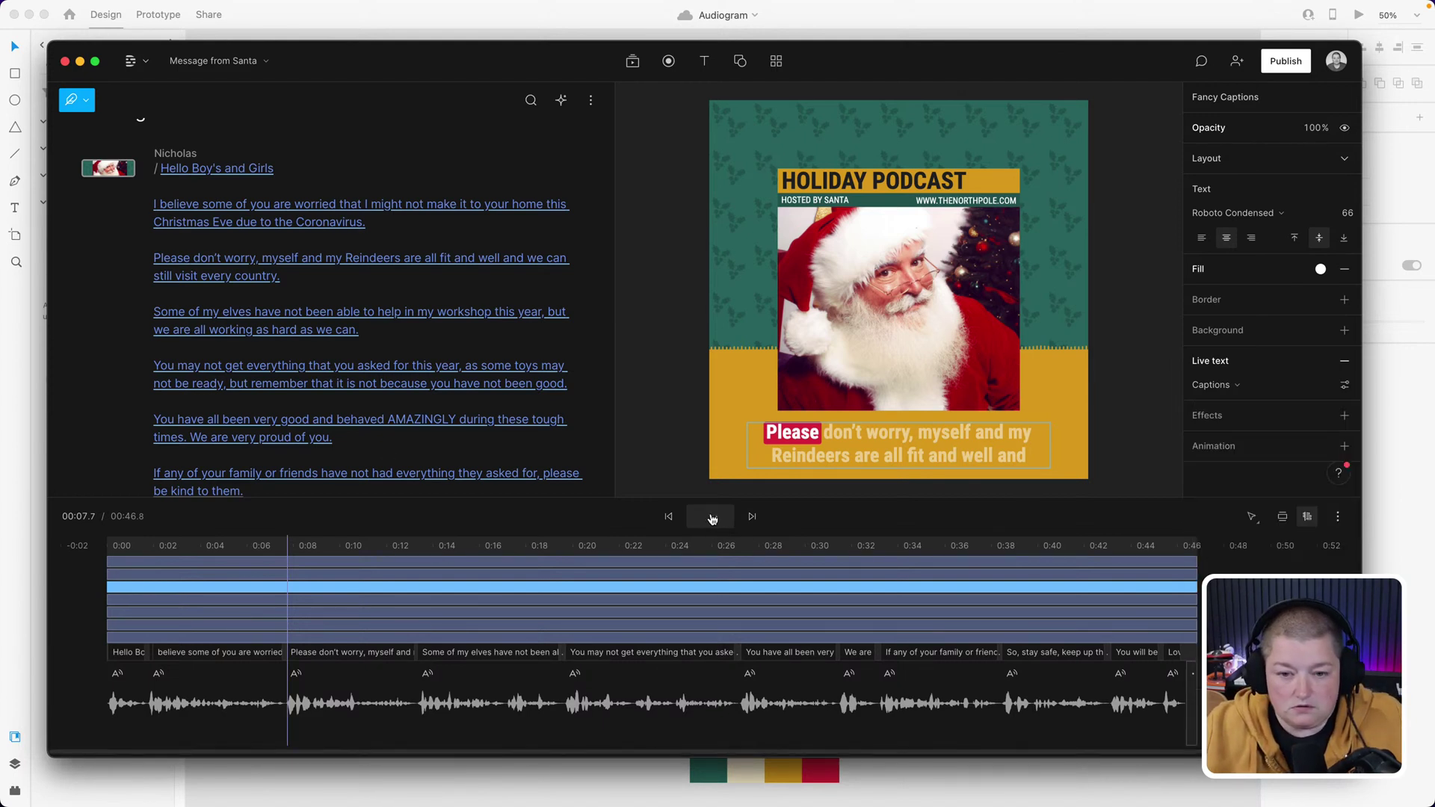
pyautogui.click(712, 520)
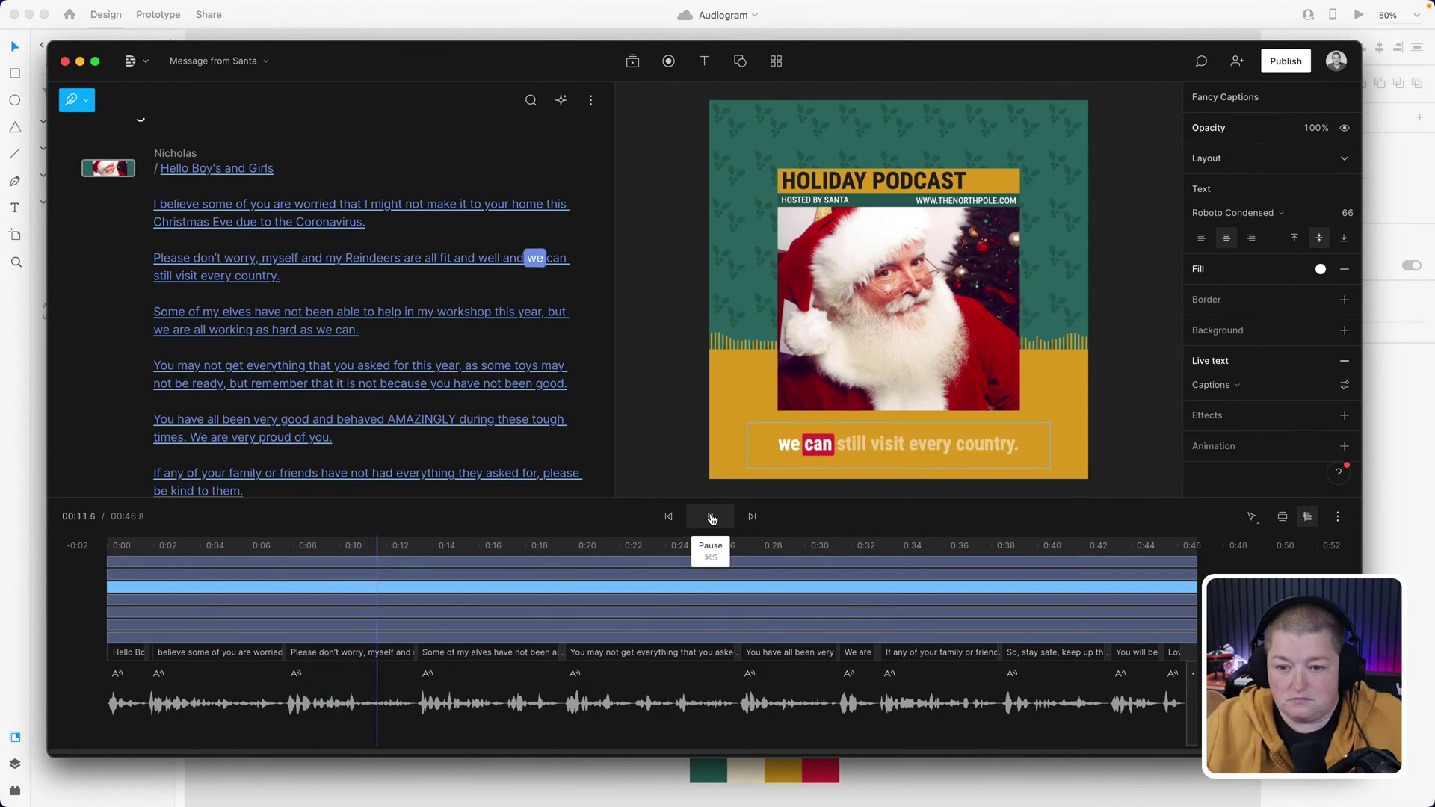
pyautogui.click(711, 517)
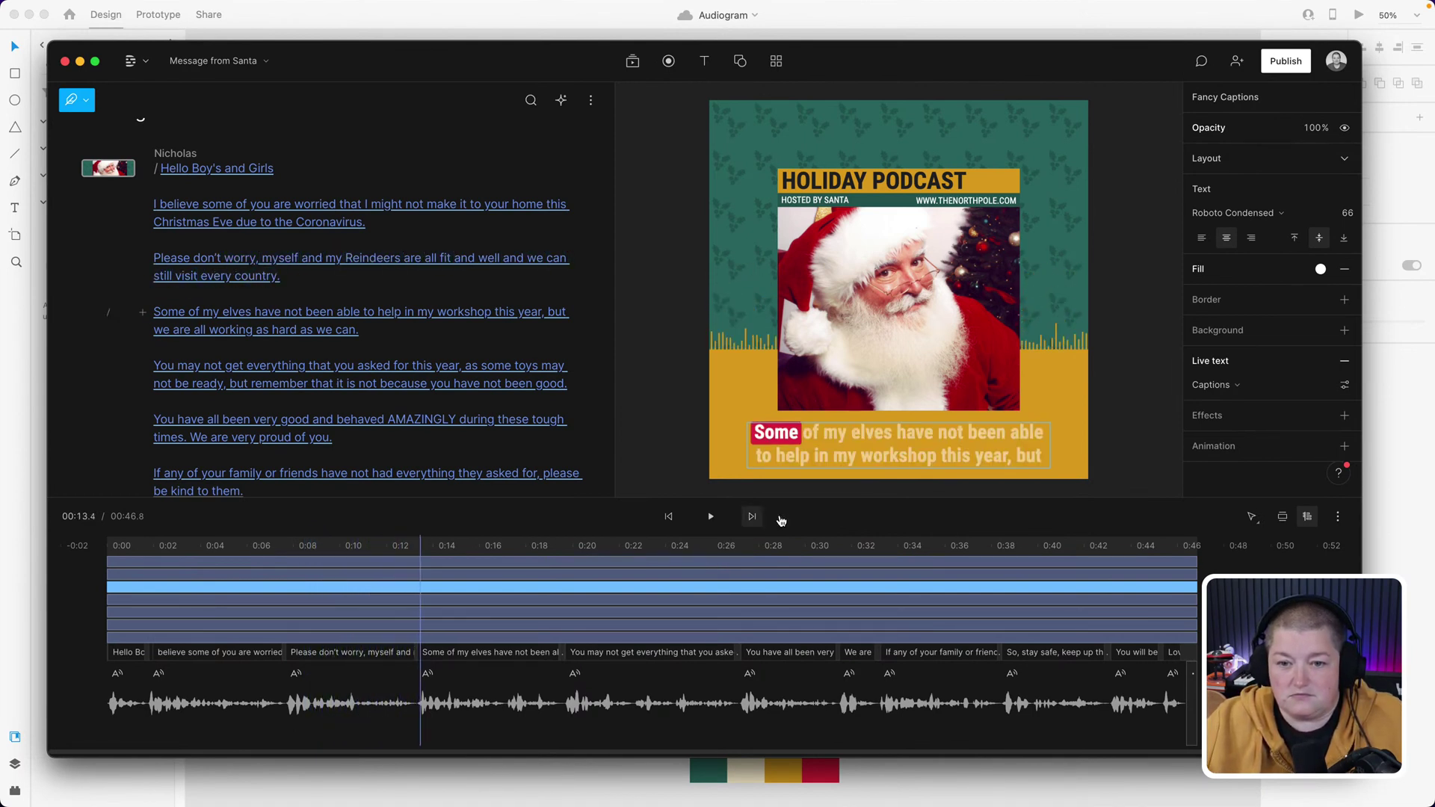
pyautogui.click(1120, 394)
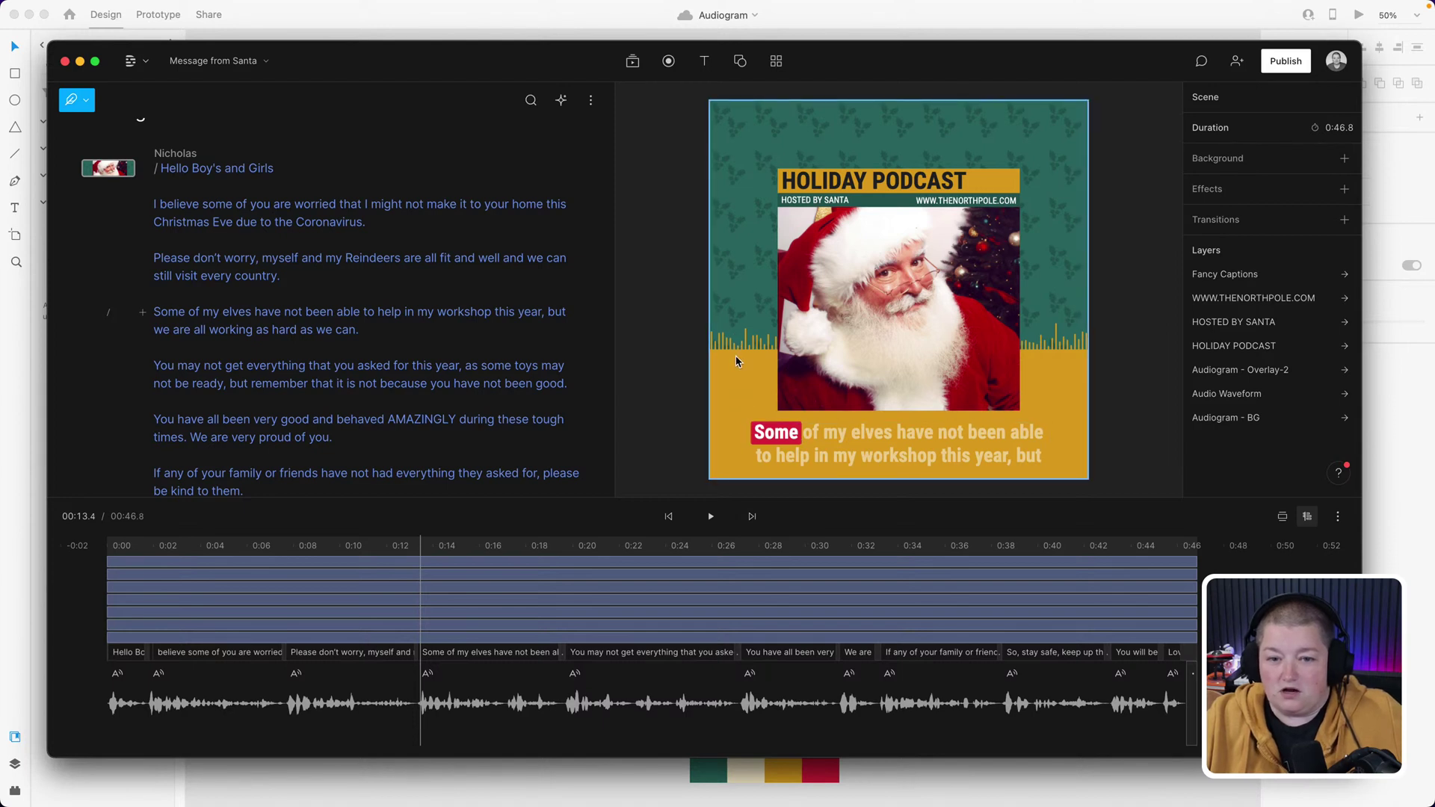
# - Return the playhead to the start of the audiogram and zoom out the timeline
pyautogui.click(722, 636)
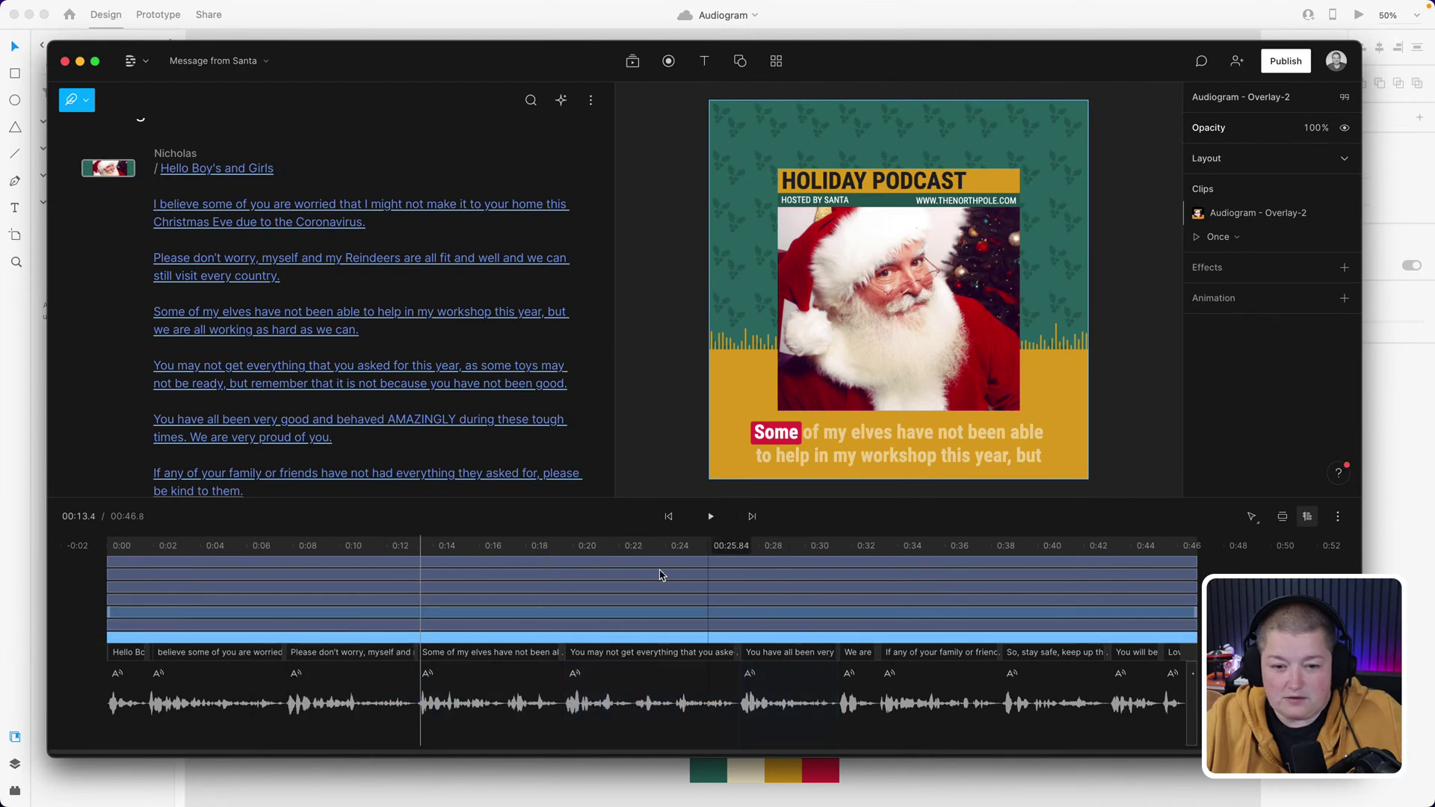
pyautogui.moveTo(803, 727)
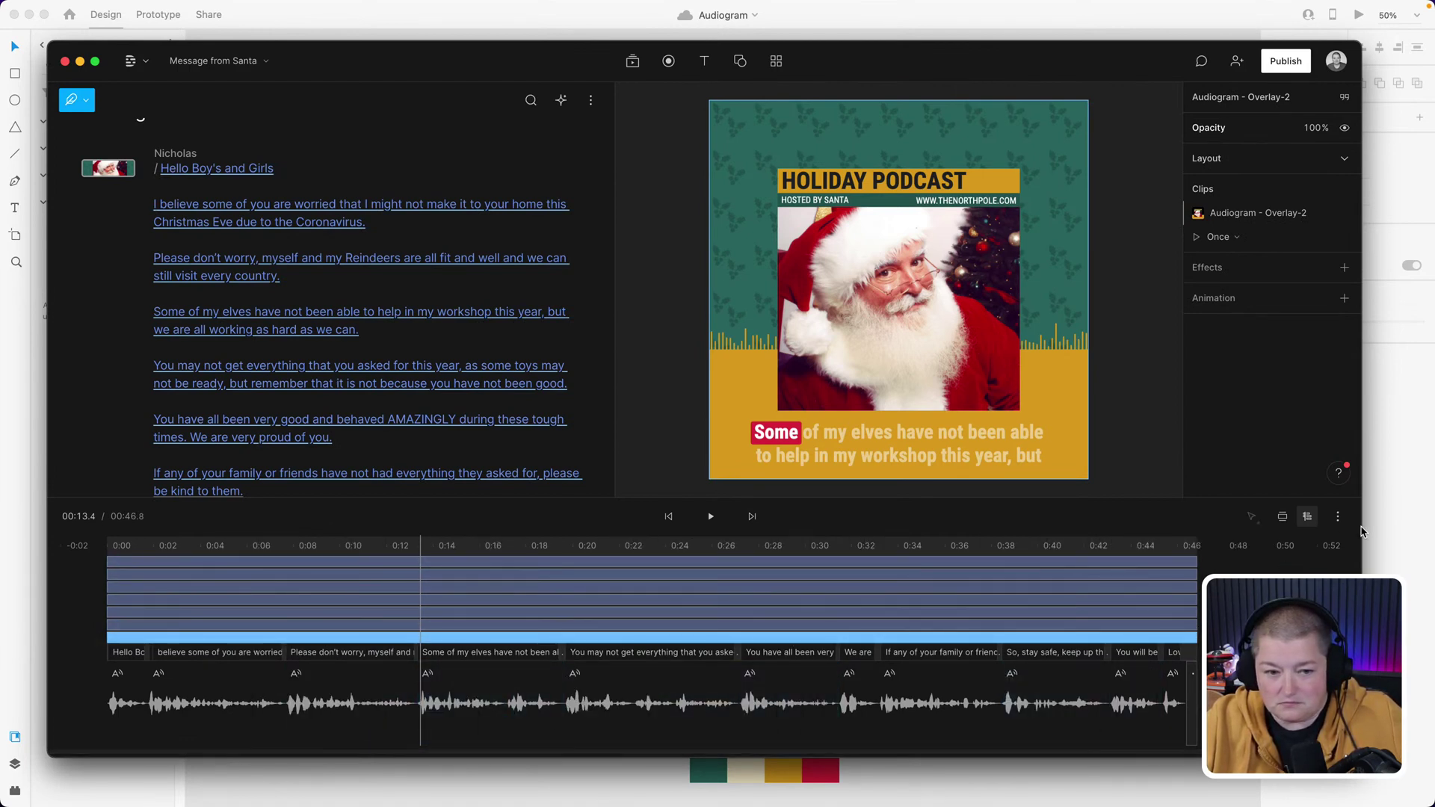
pyautogui.click(416, 544)
pyautogui.click(105, 546)
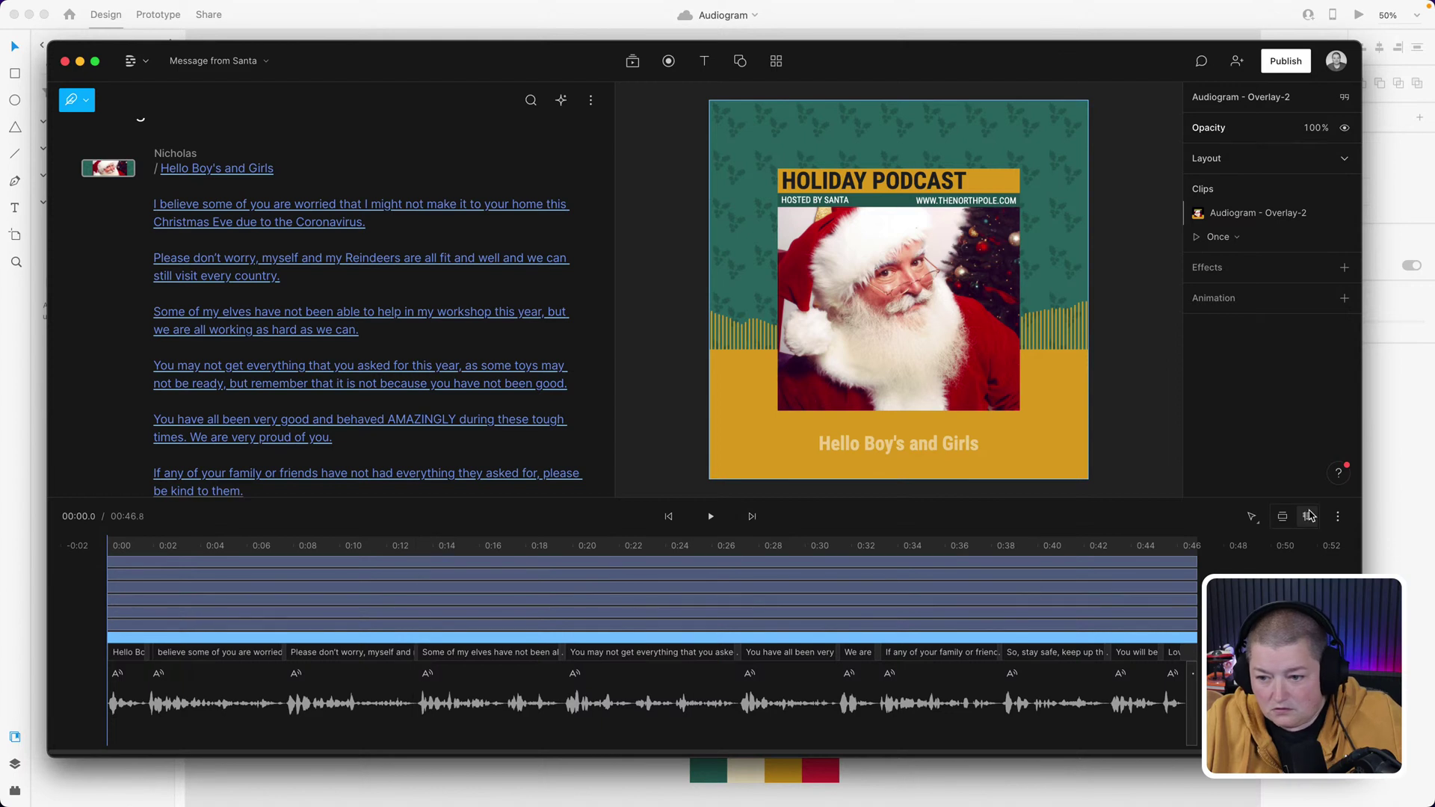
pyautogui.click(1338, 521)
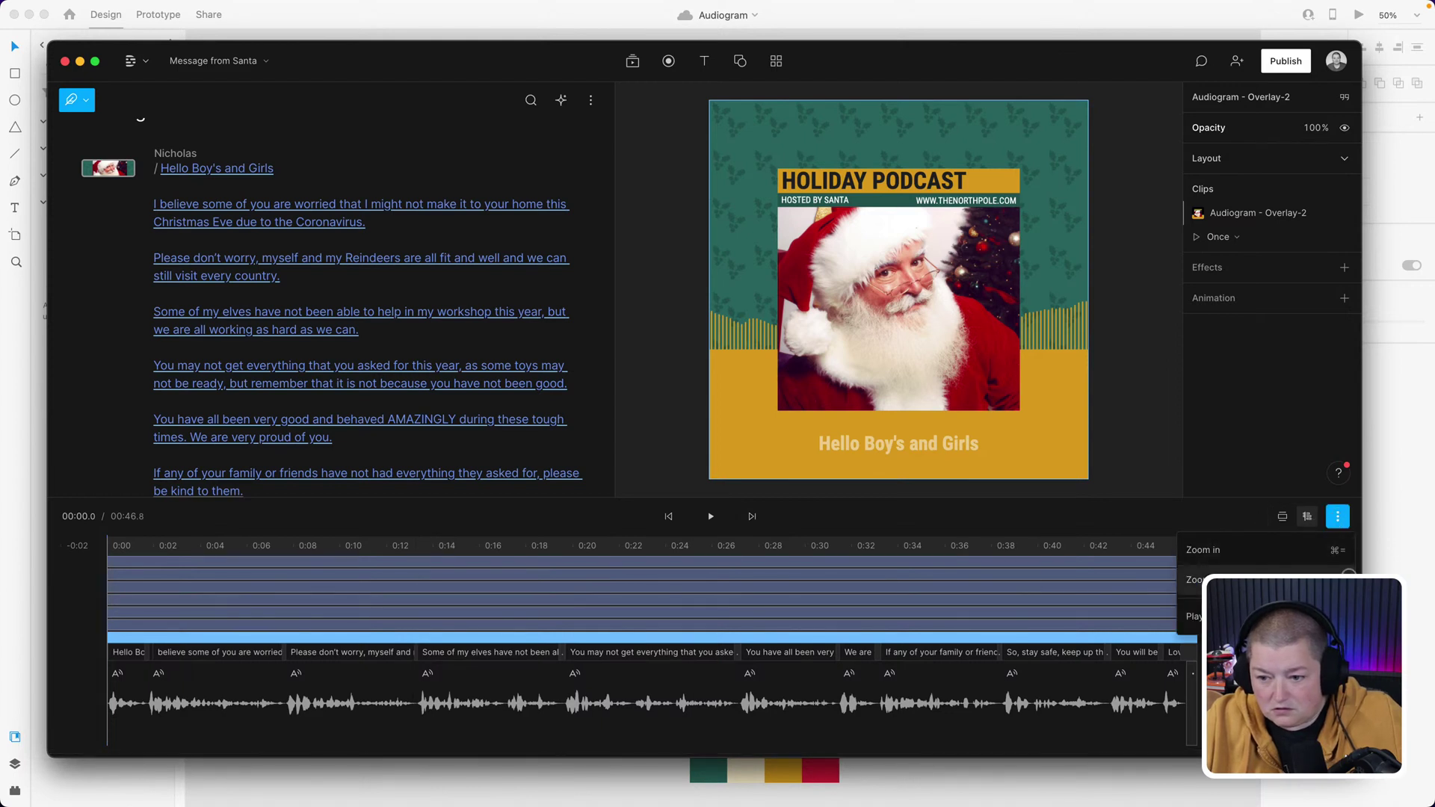
pyautogui.click(1270, 586)
# - Set the audio waveform layer's magnitude to 20 and its border thickness to 10
pyautogui.click(243, 566)
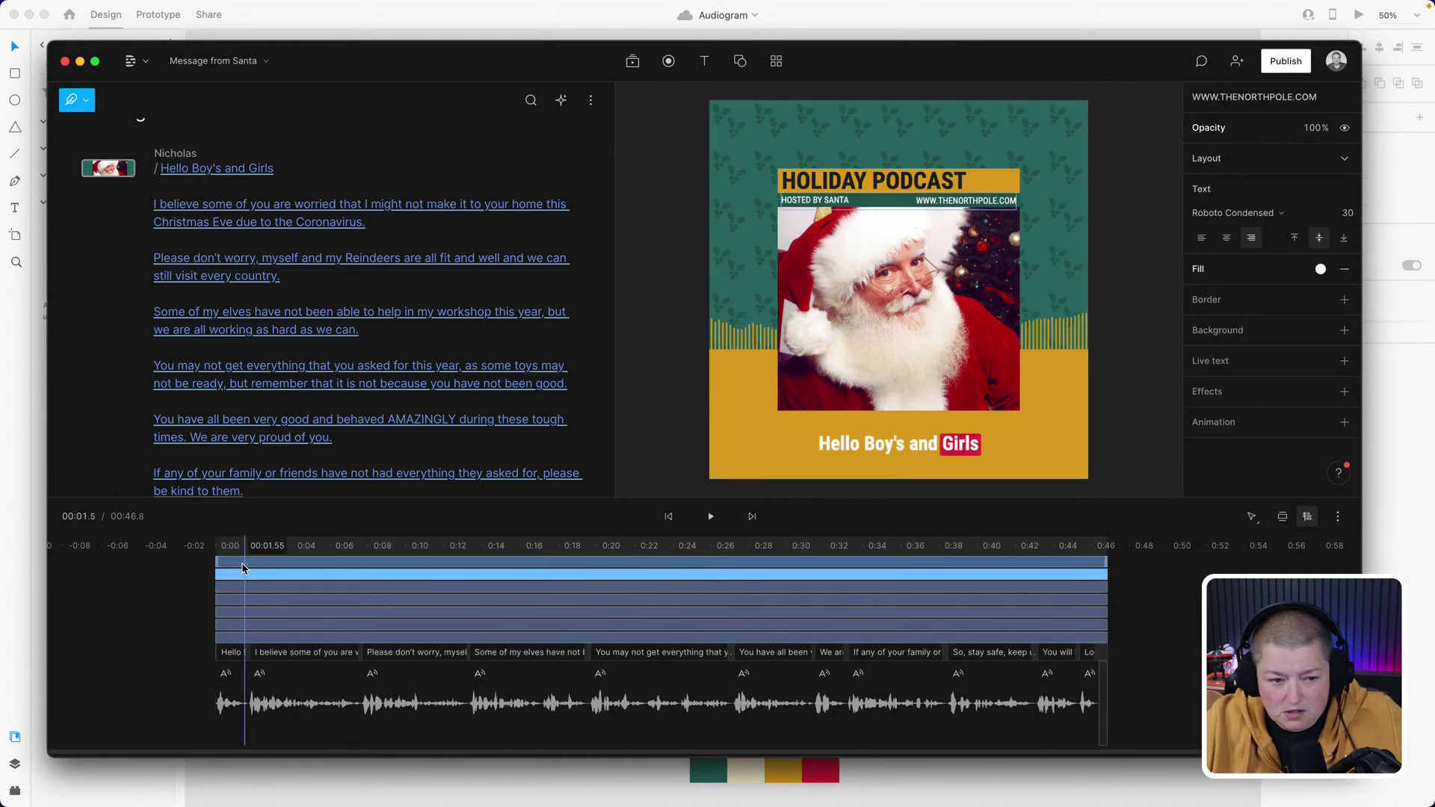
pyautogui.click(244, 584)
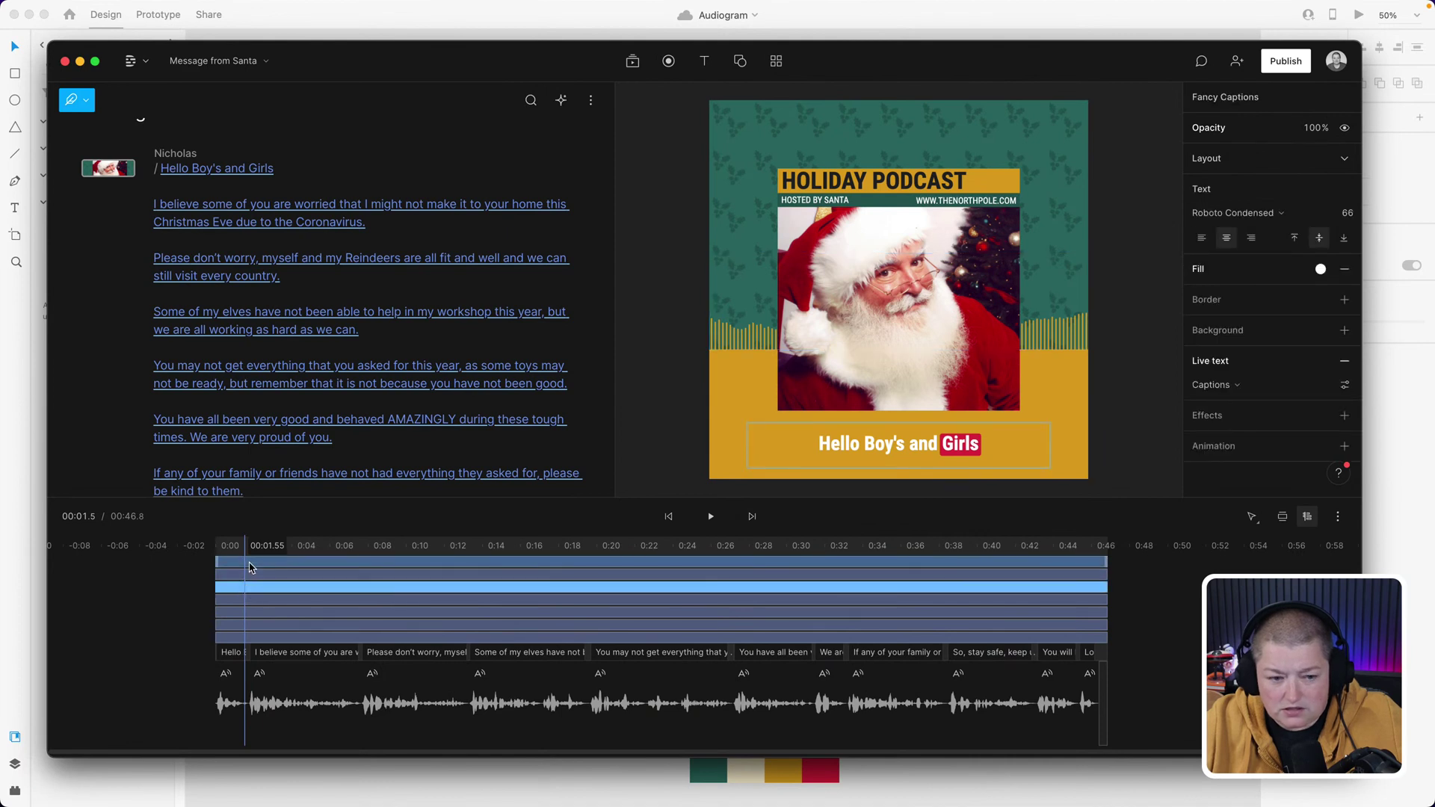
pyautogui.click(250, 568)
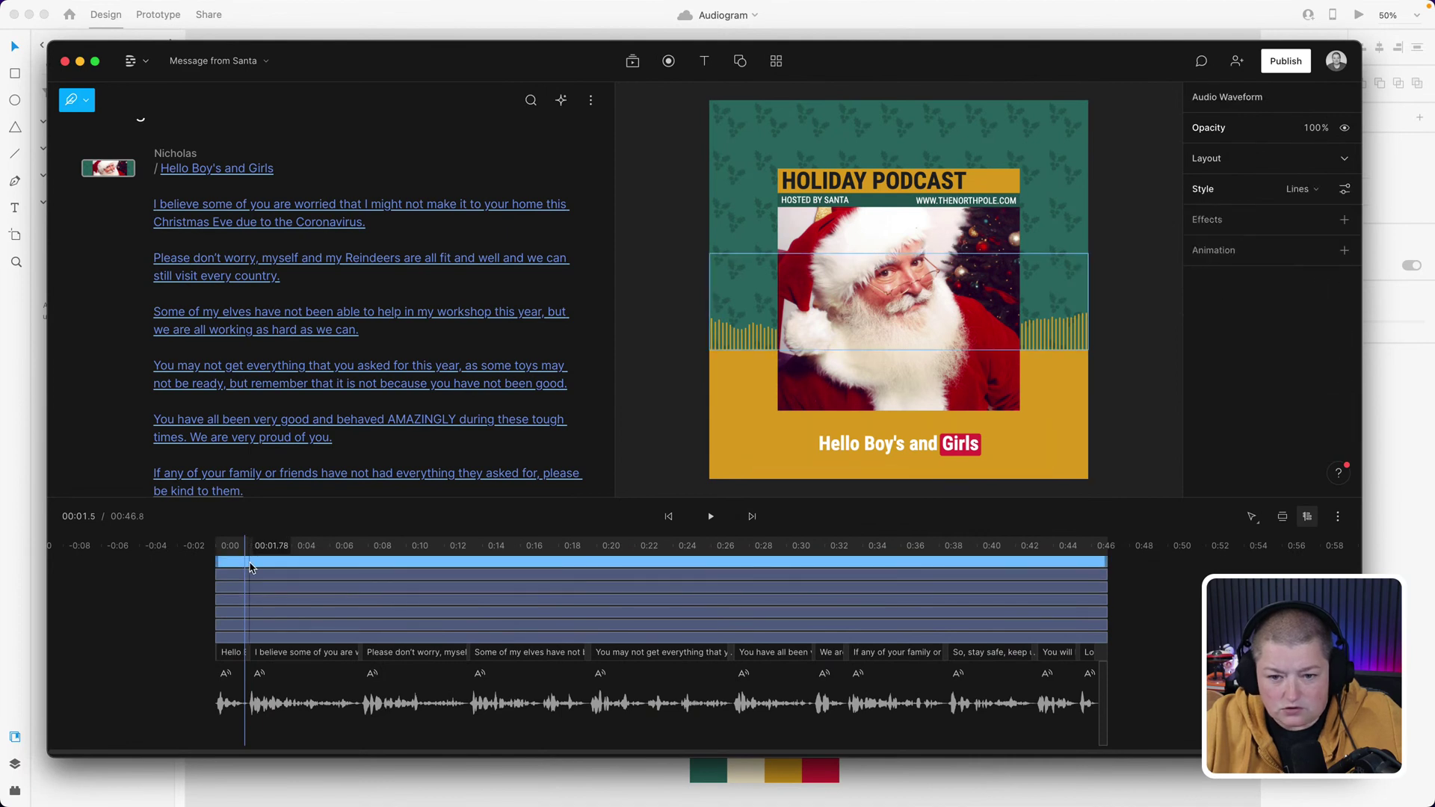
pyautogui.click(1345, 190)
pyautogui.moveTo(1341, 325); pyautogui.dragTo(1337, 326)
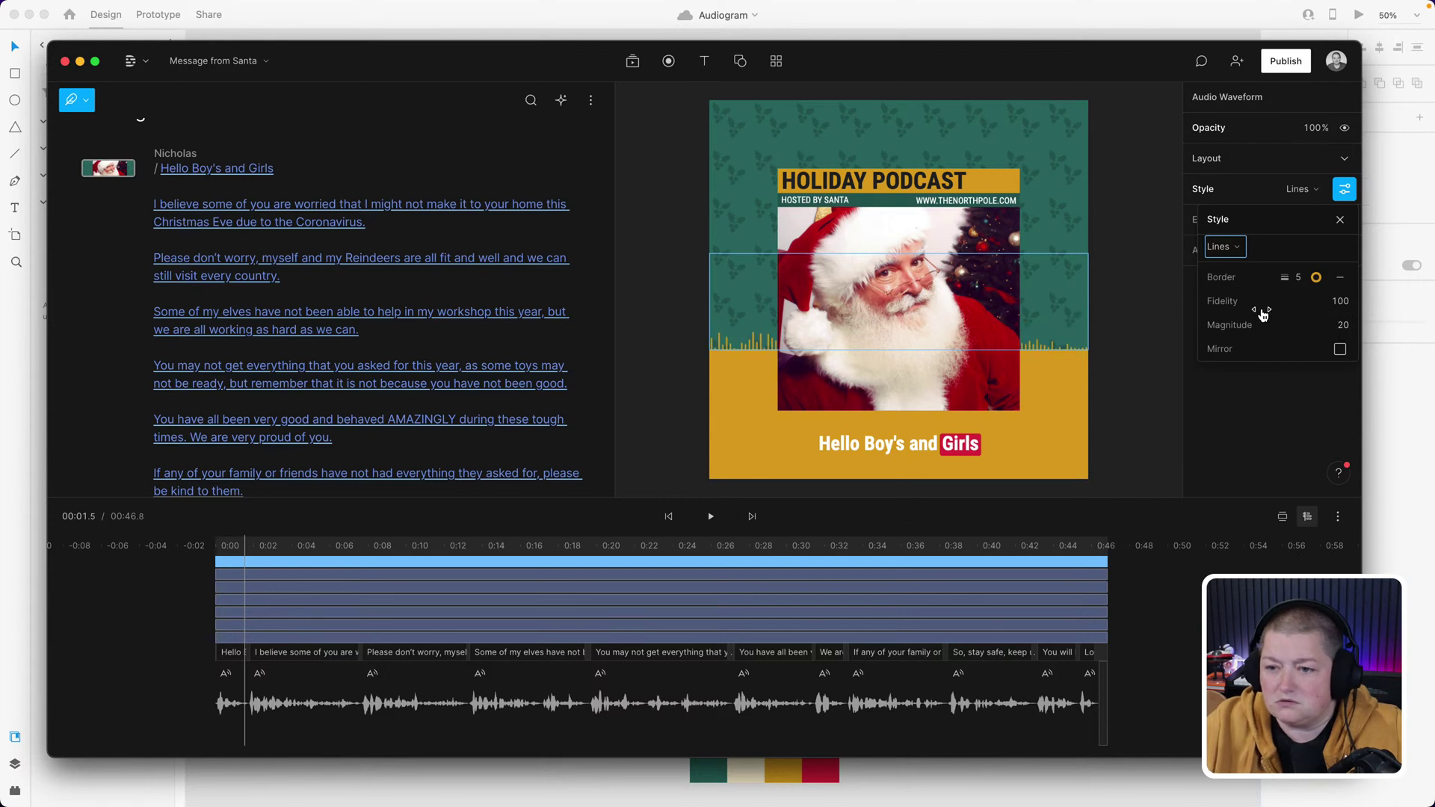
pyautogui.click(1341, 303)
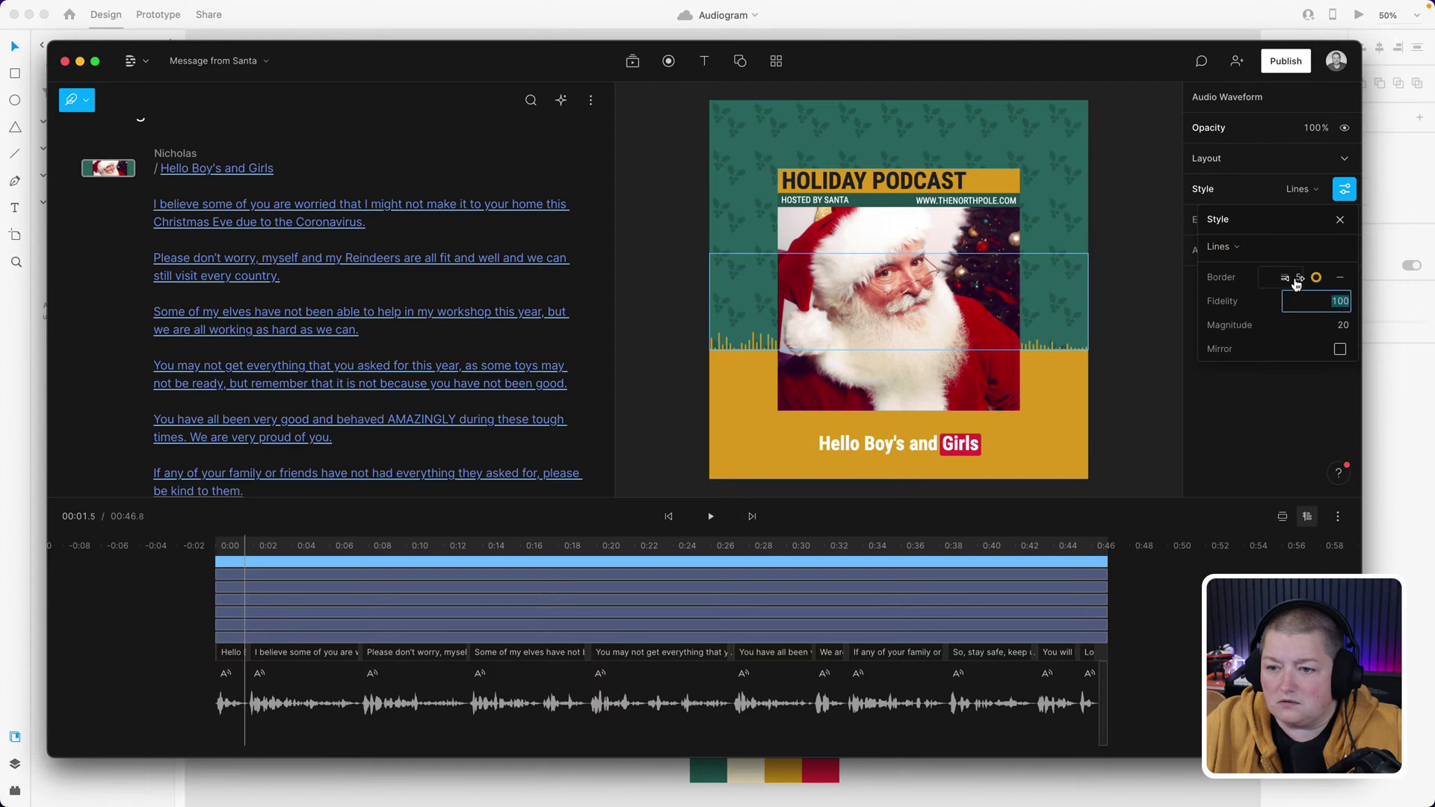
pyautogui.moveTo(1295, 280); pyautogui.dragTo(1291, 283)
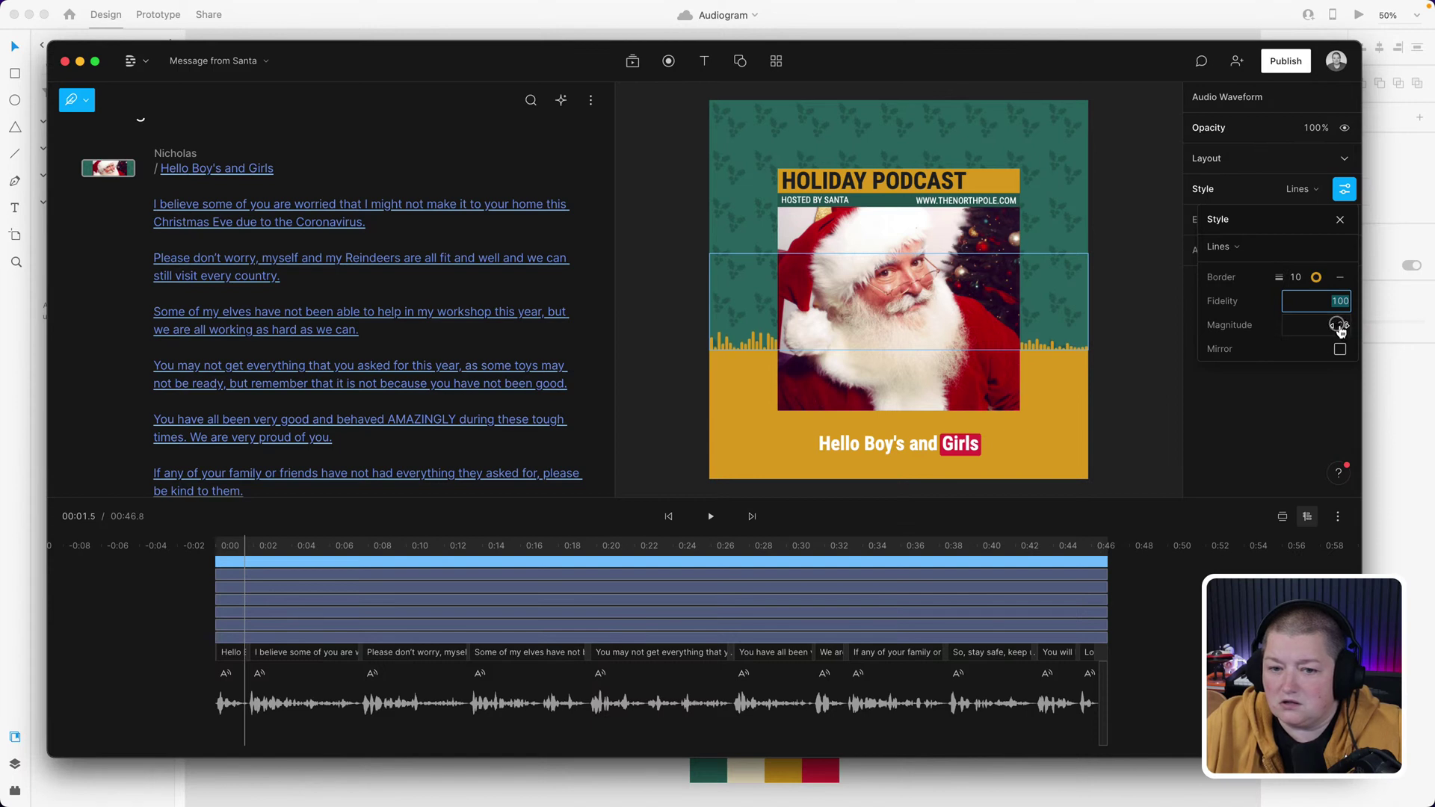
# - Lower the fidelity of the audio waveform to 71
pyautogui.click(1337, 300)
pyautogui.click(1291, 359)
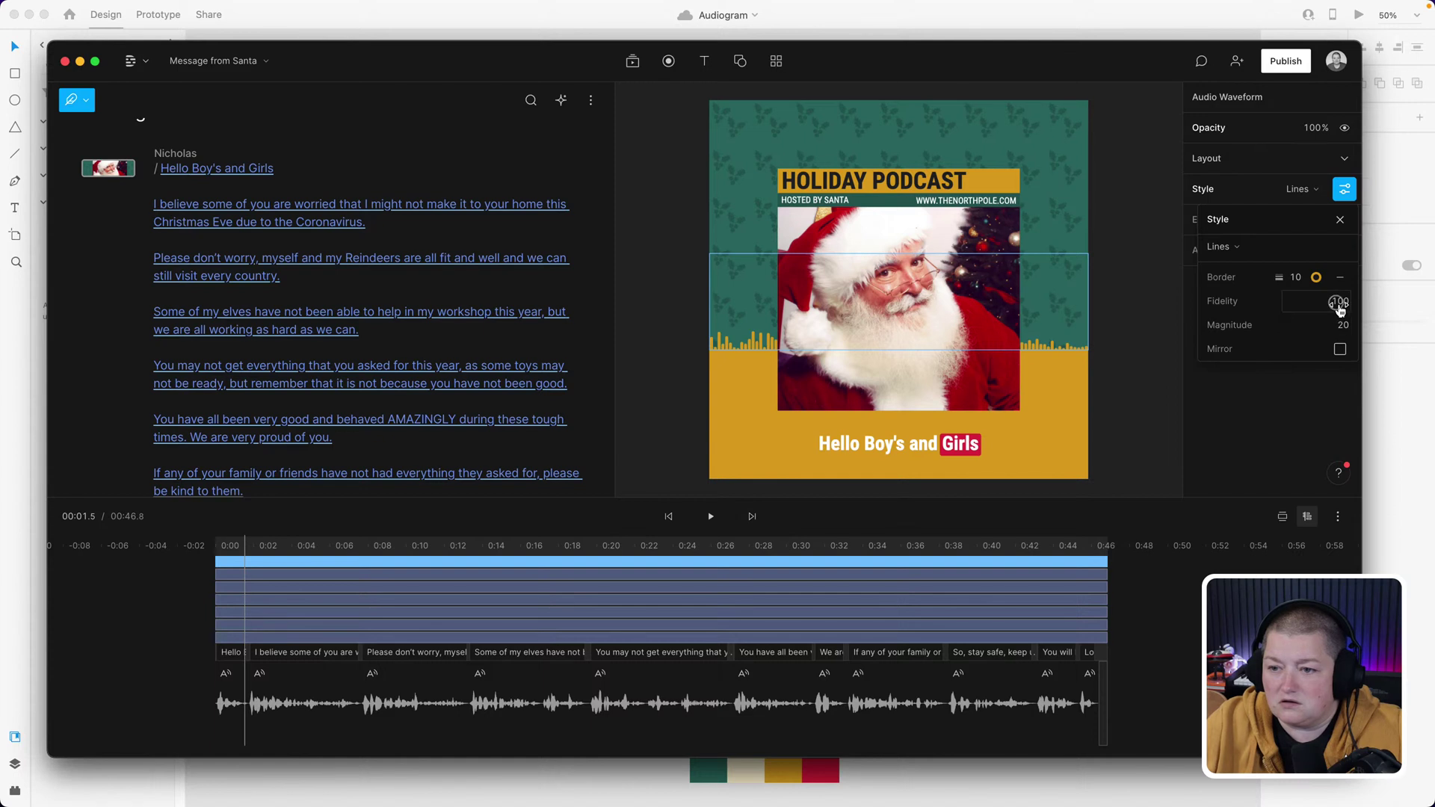
pyautogui.moveTo(1339, 305); pyautogui.dragTo(1336, 306)
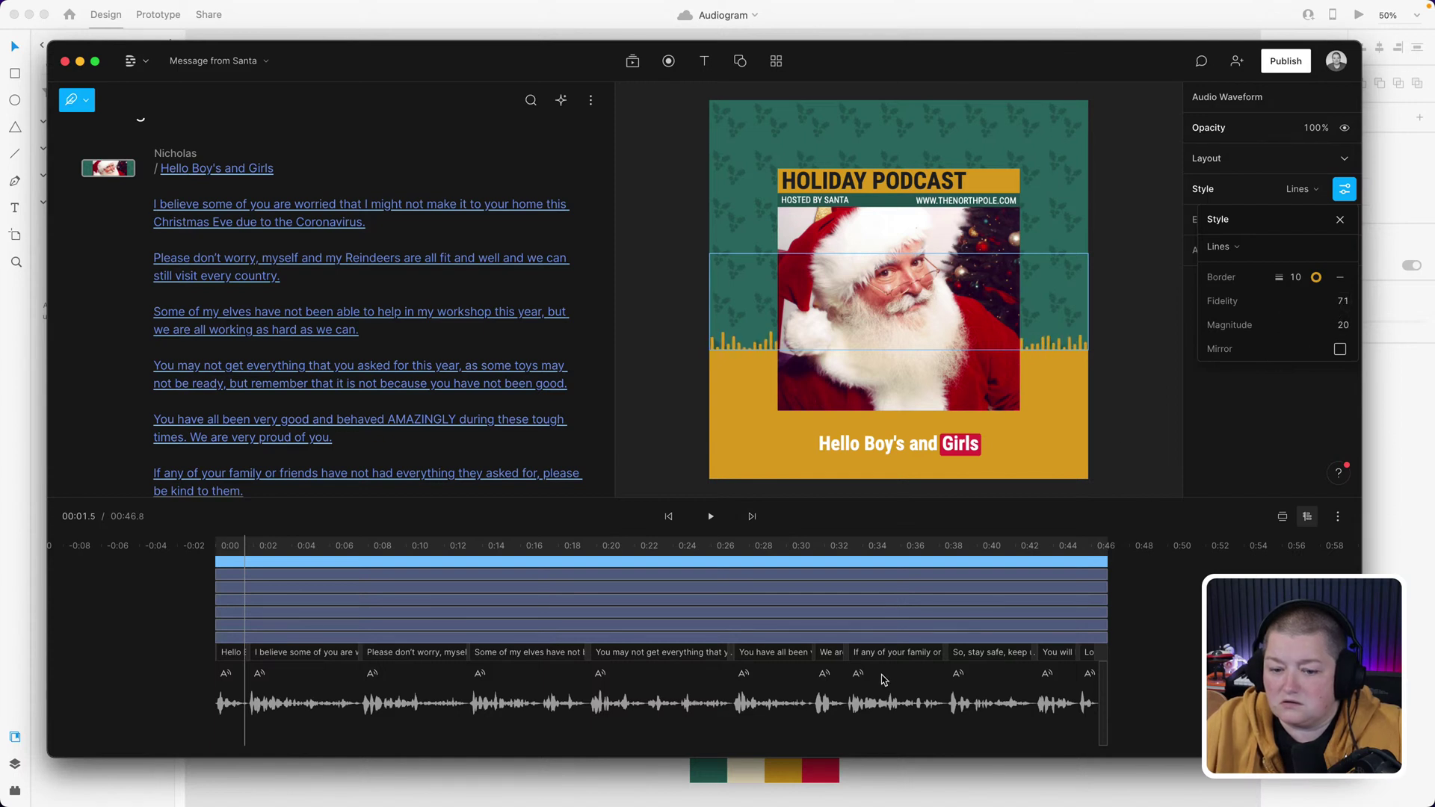
# - Play the next sentences to check the restyled waveform, and clear the layer selection
pyautogui.click(711, 517)
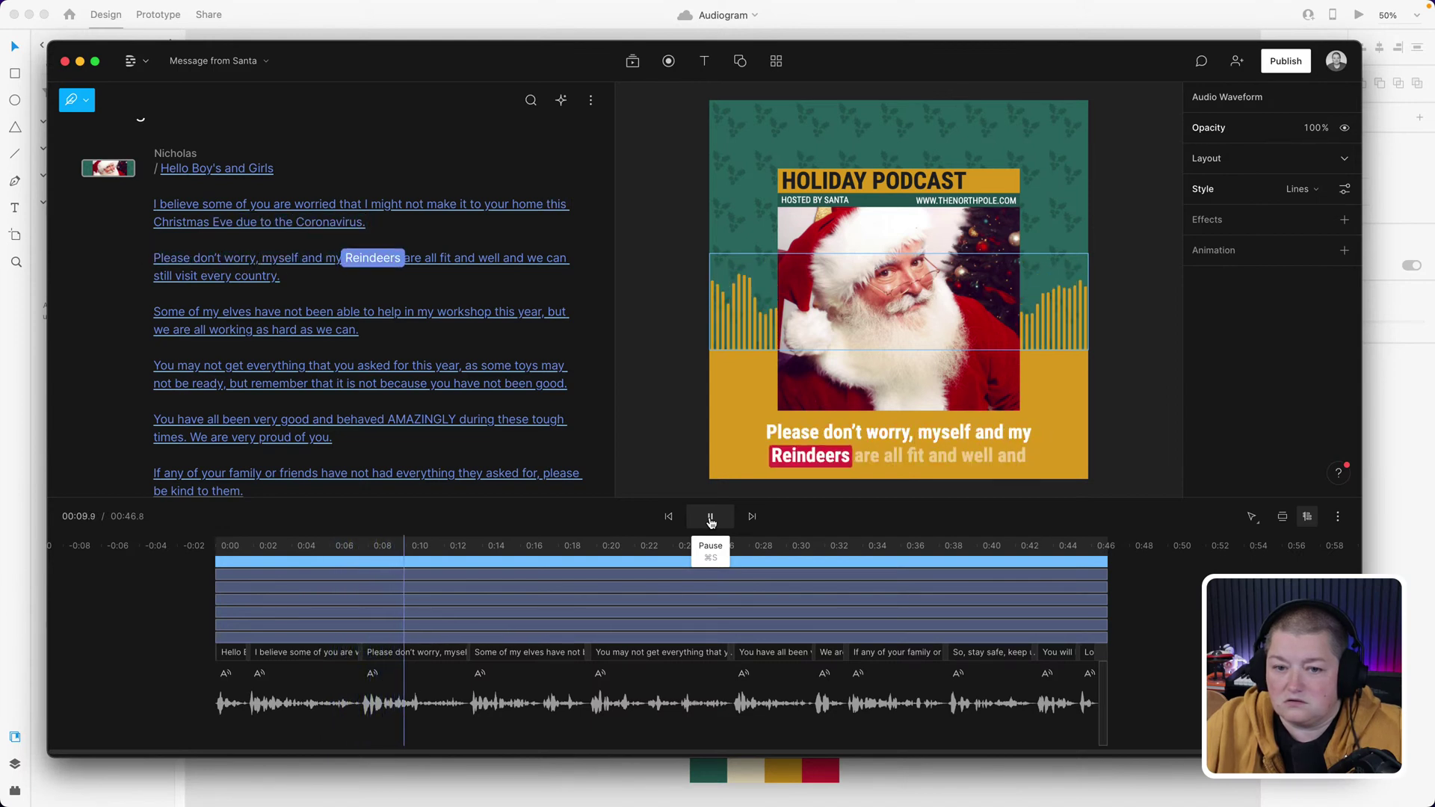
pyautogui.click(710, 520)
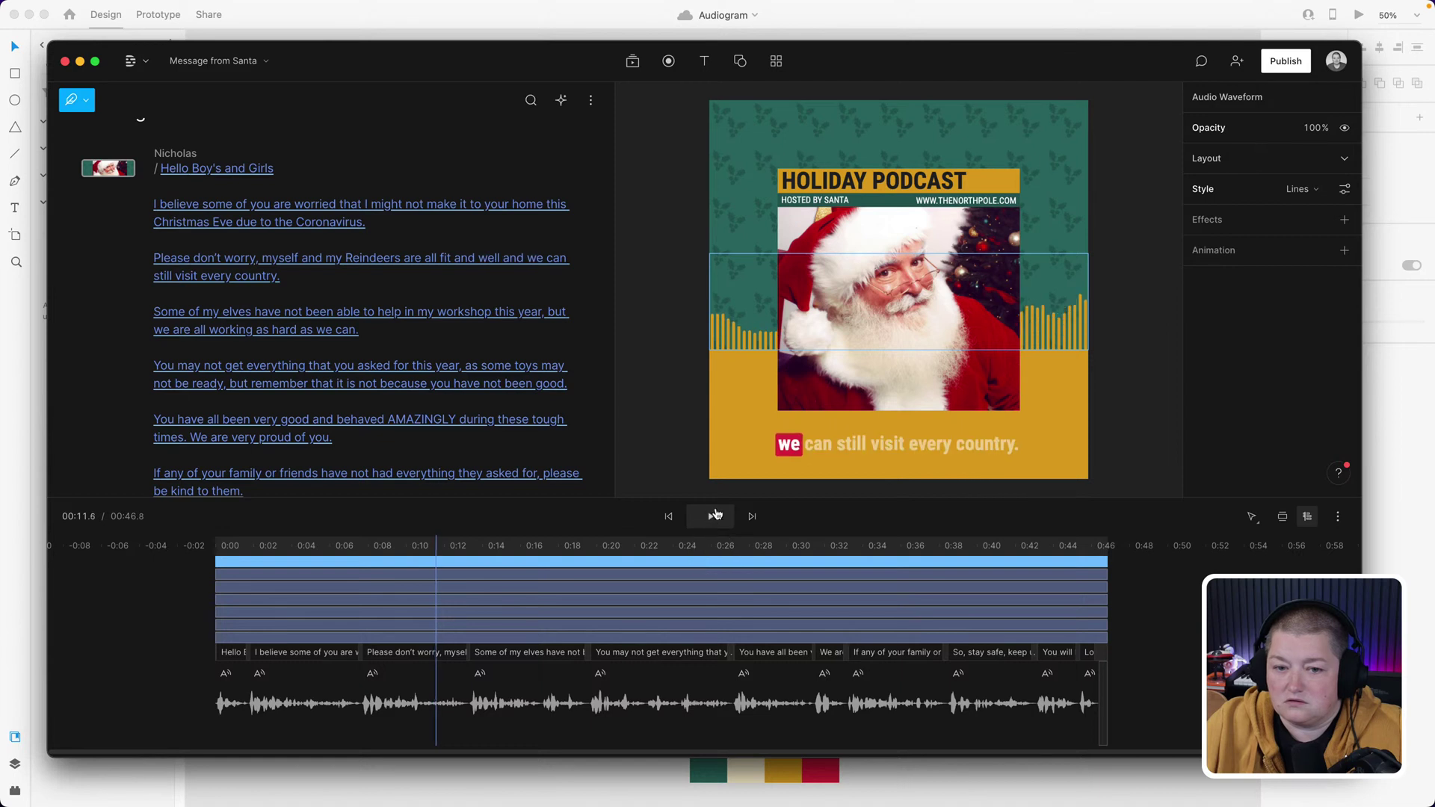
pyautogui.click(746, 410)
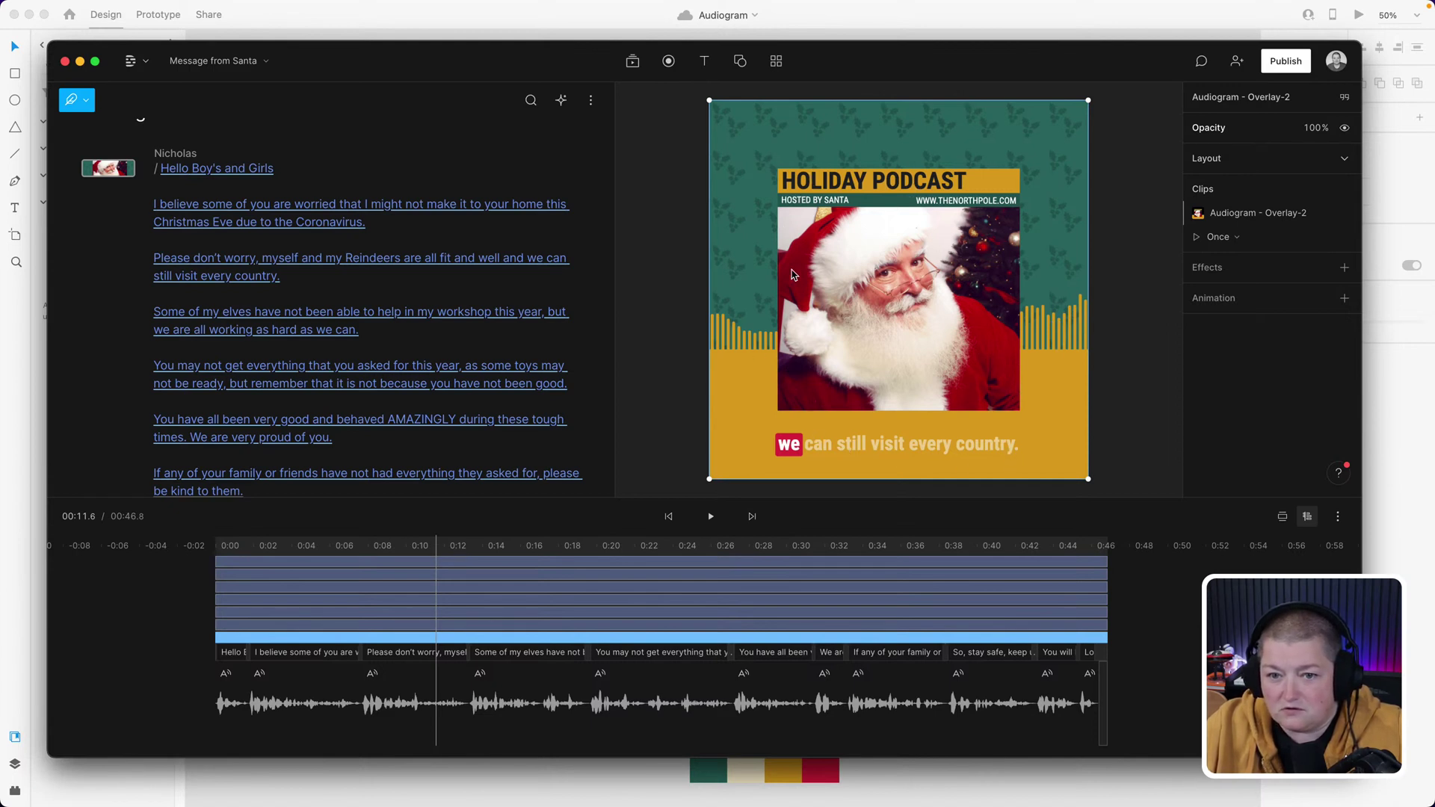
pyautogui.click(1126, 335)
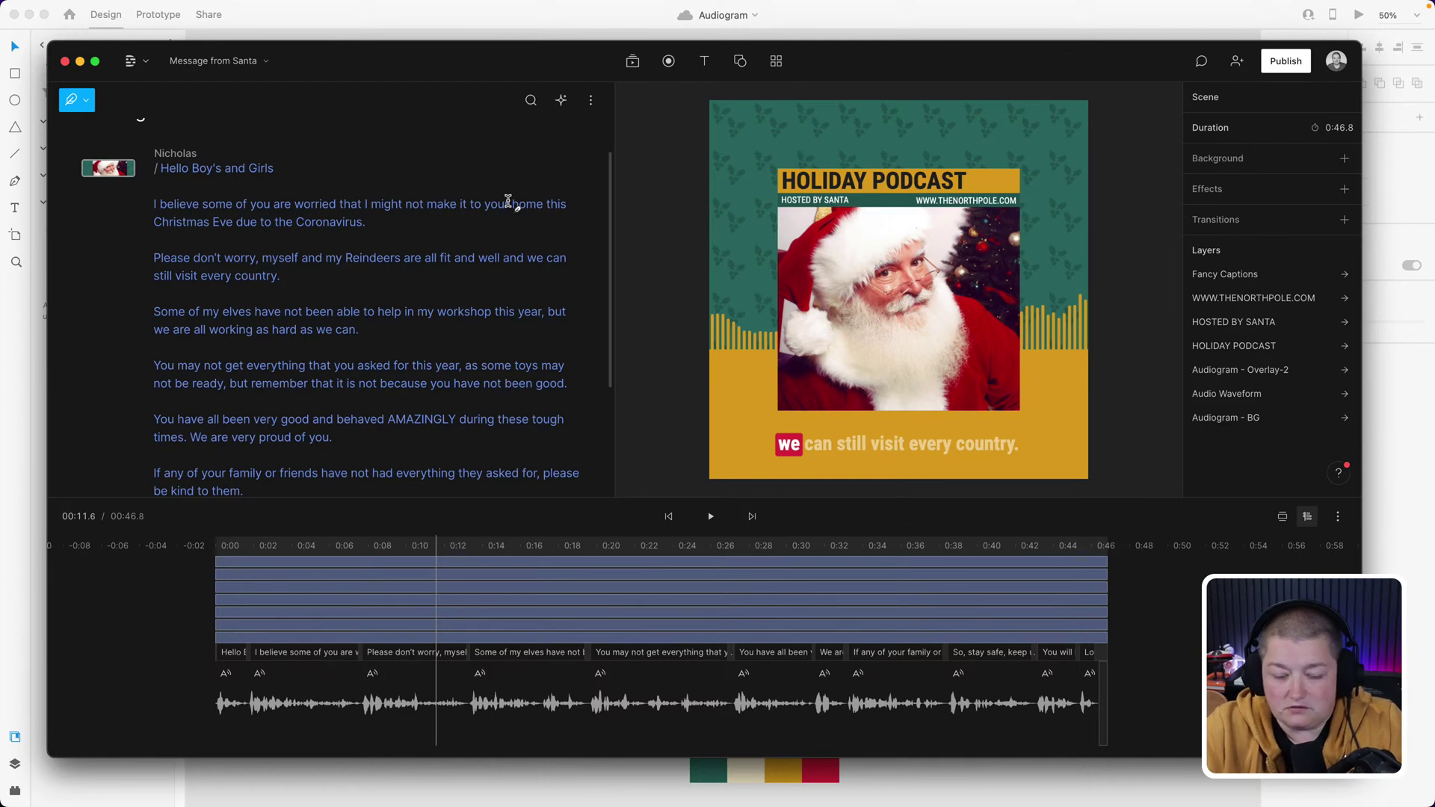
pyautogui.click(630, 776)
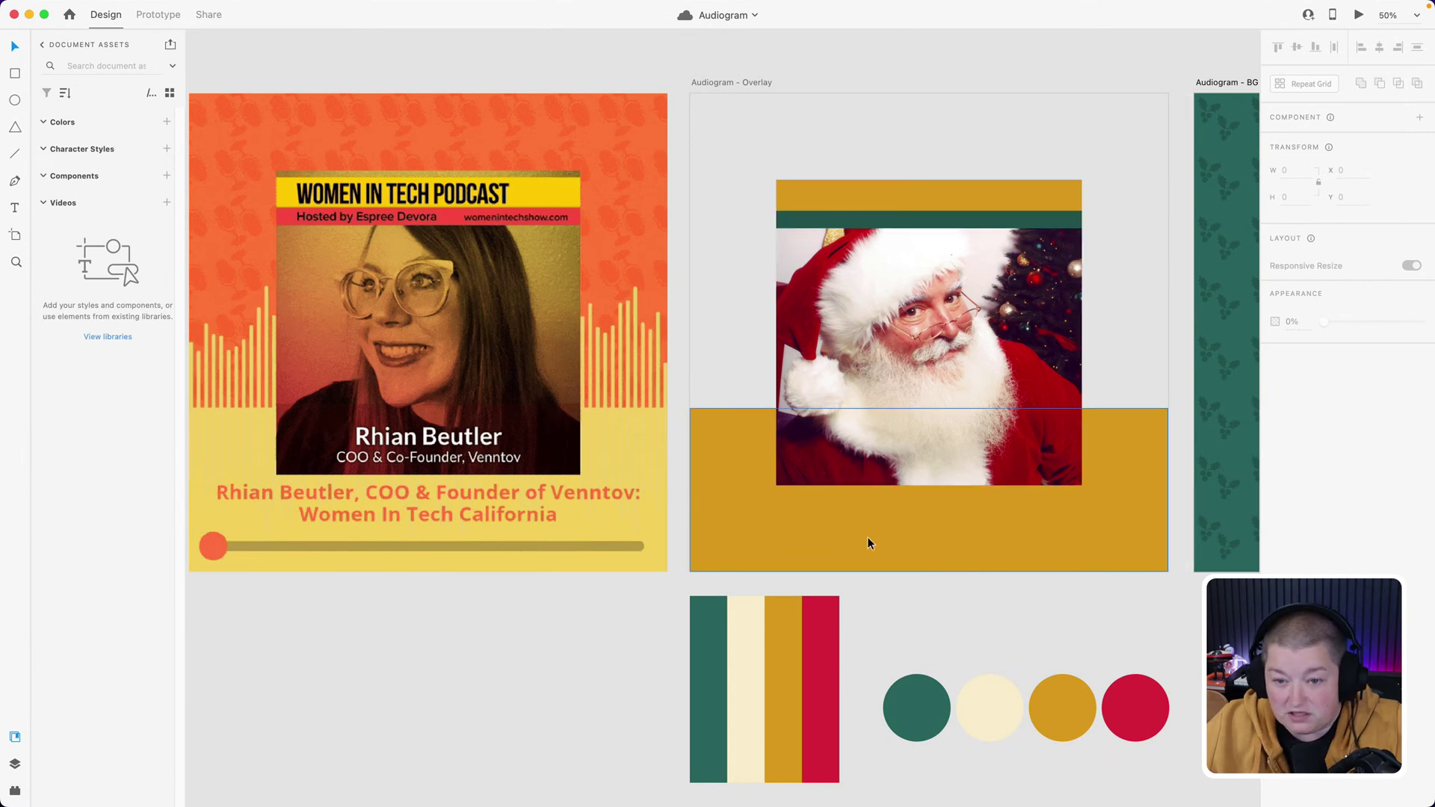
pyautogui.moveTo(789, 779)
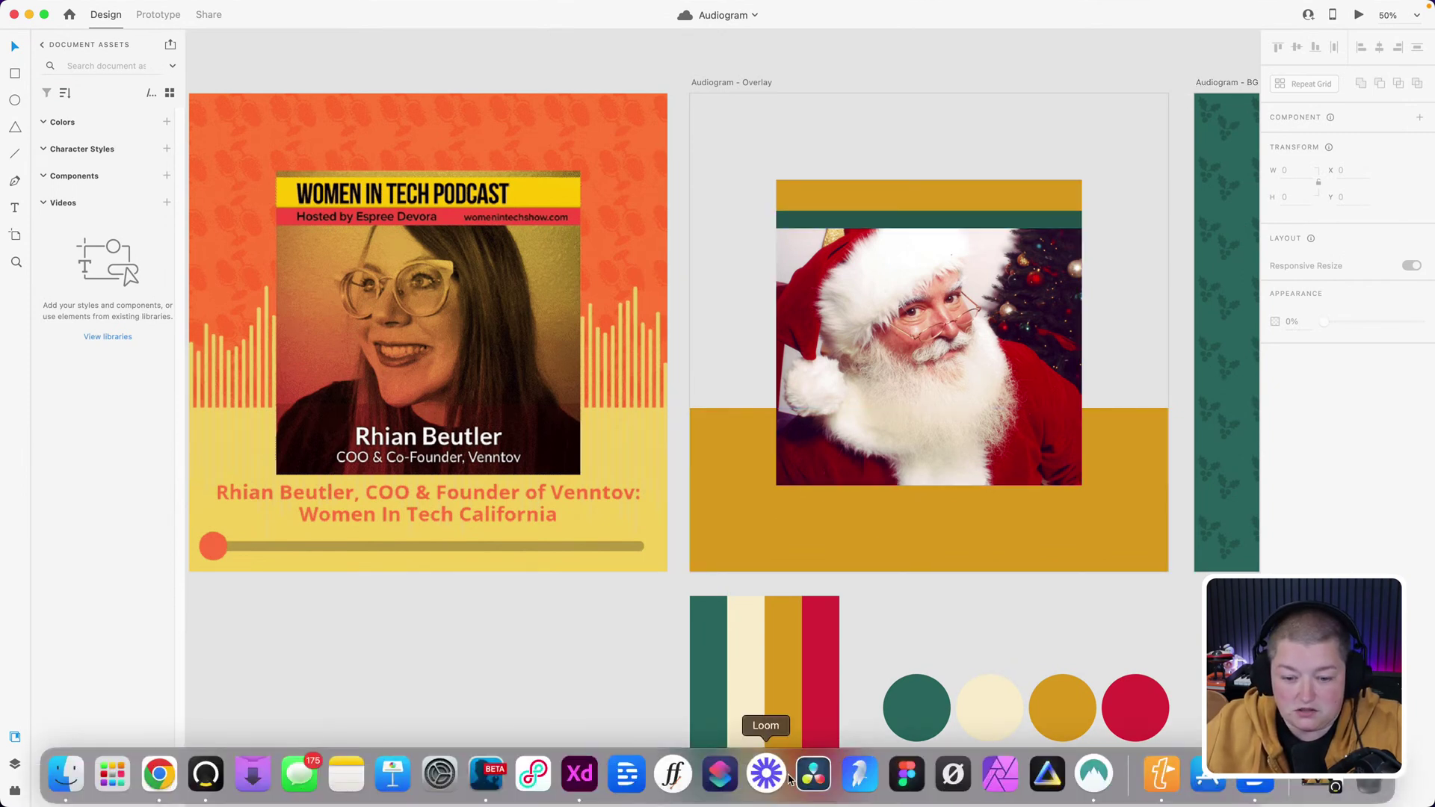
pyautogui.click(1160, 775)
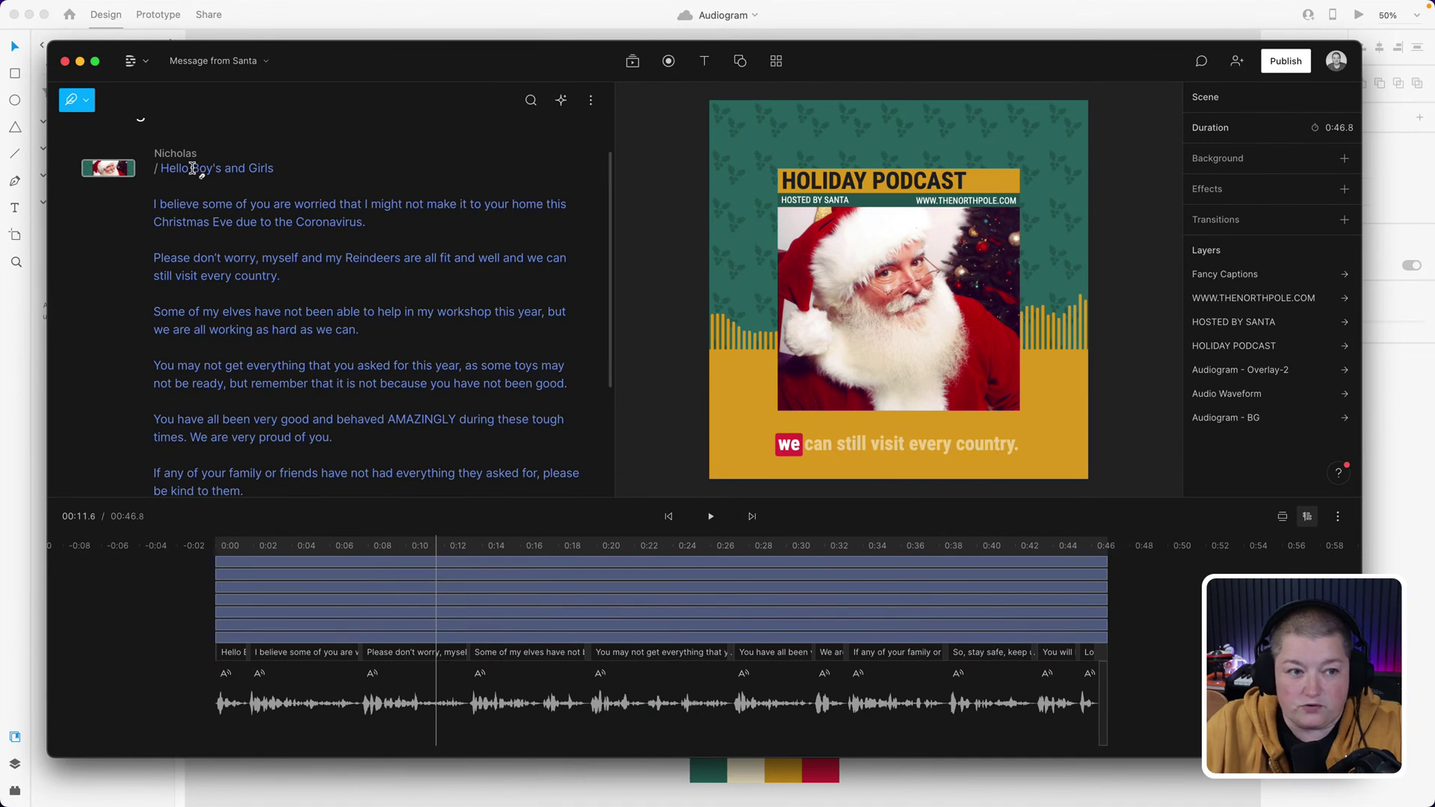
pyautogui.moveTo(185, 149)
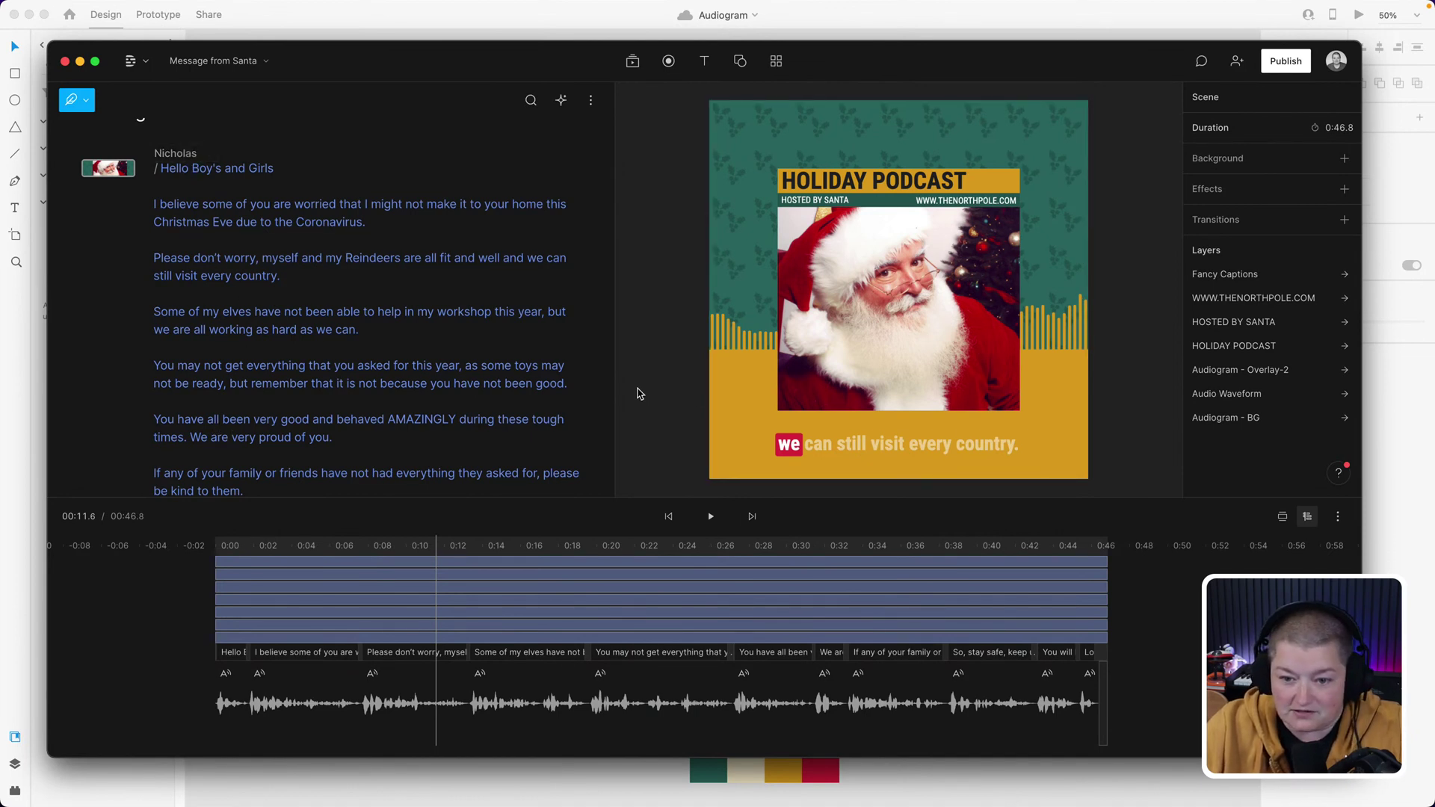
pyautogui.scroll(-3, 423, 375)
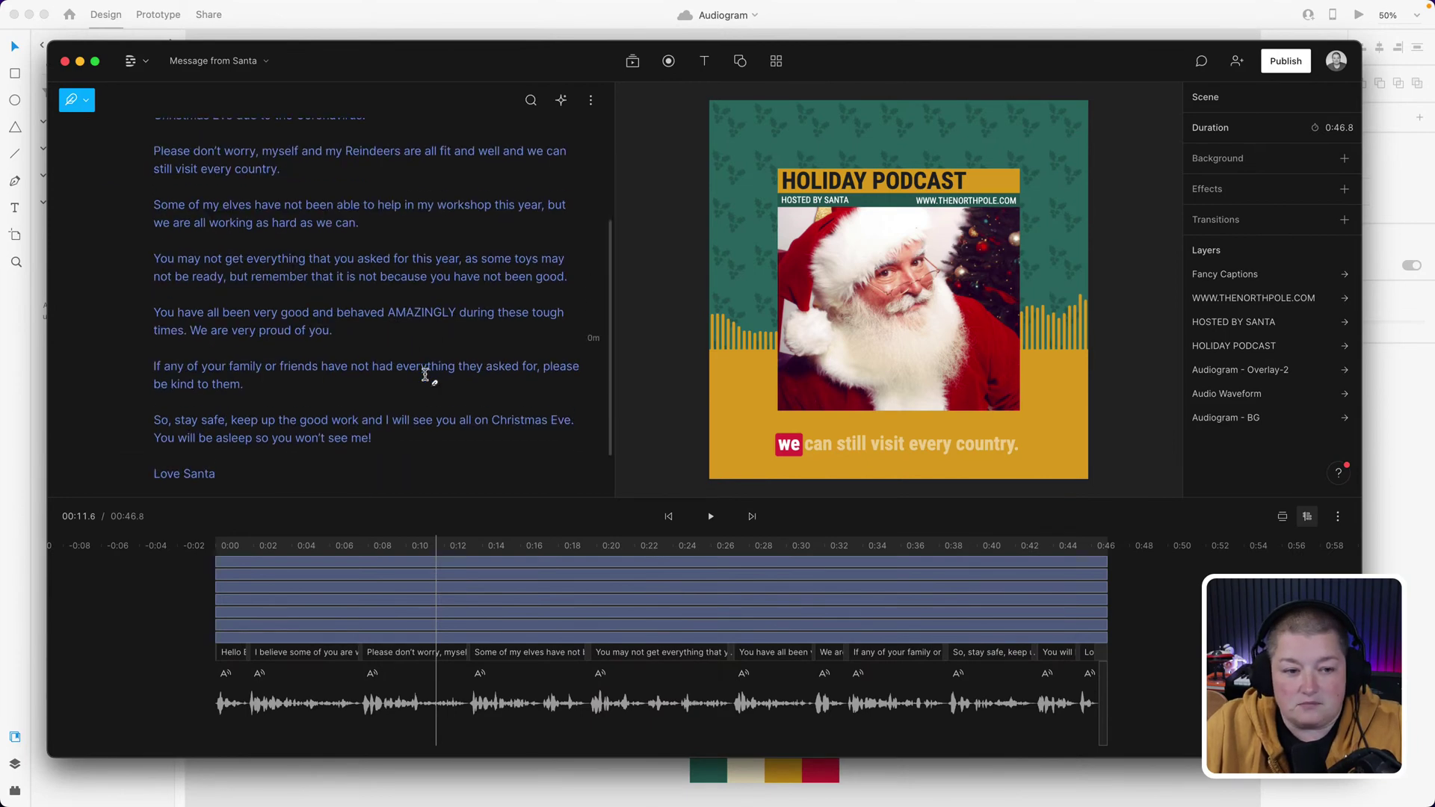
pyautogui.scroll(5, 424, 374)
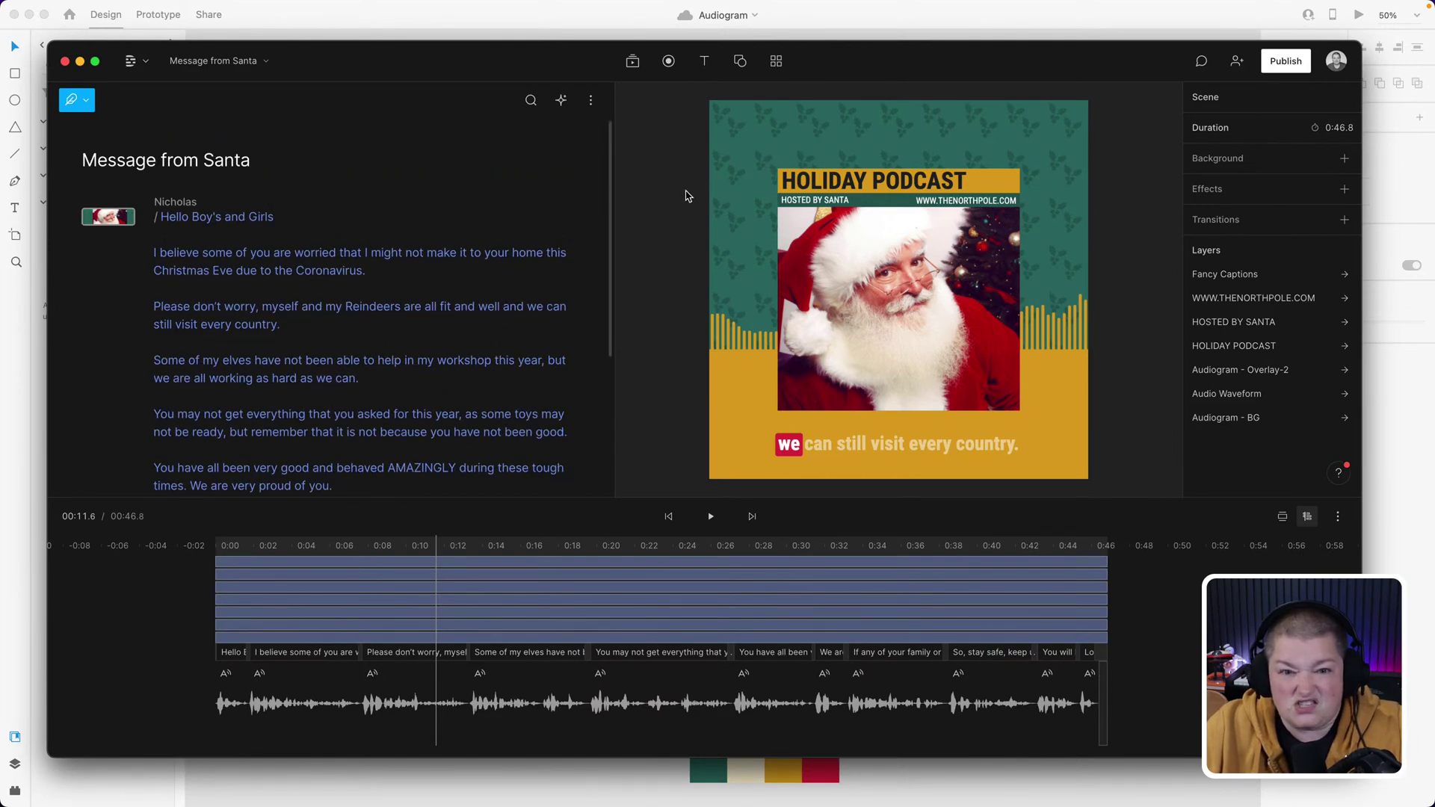
# - Search the stock music for CHRISTMAS and add the track Christmas Holiday Dreamy Story to the composition
pyautogui.click(634, 62)
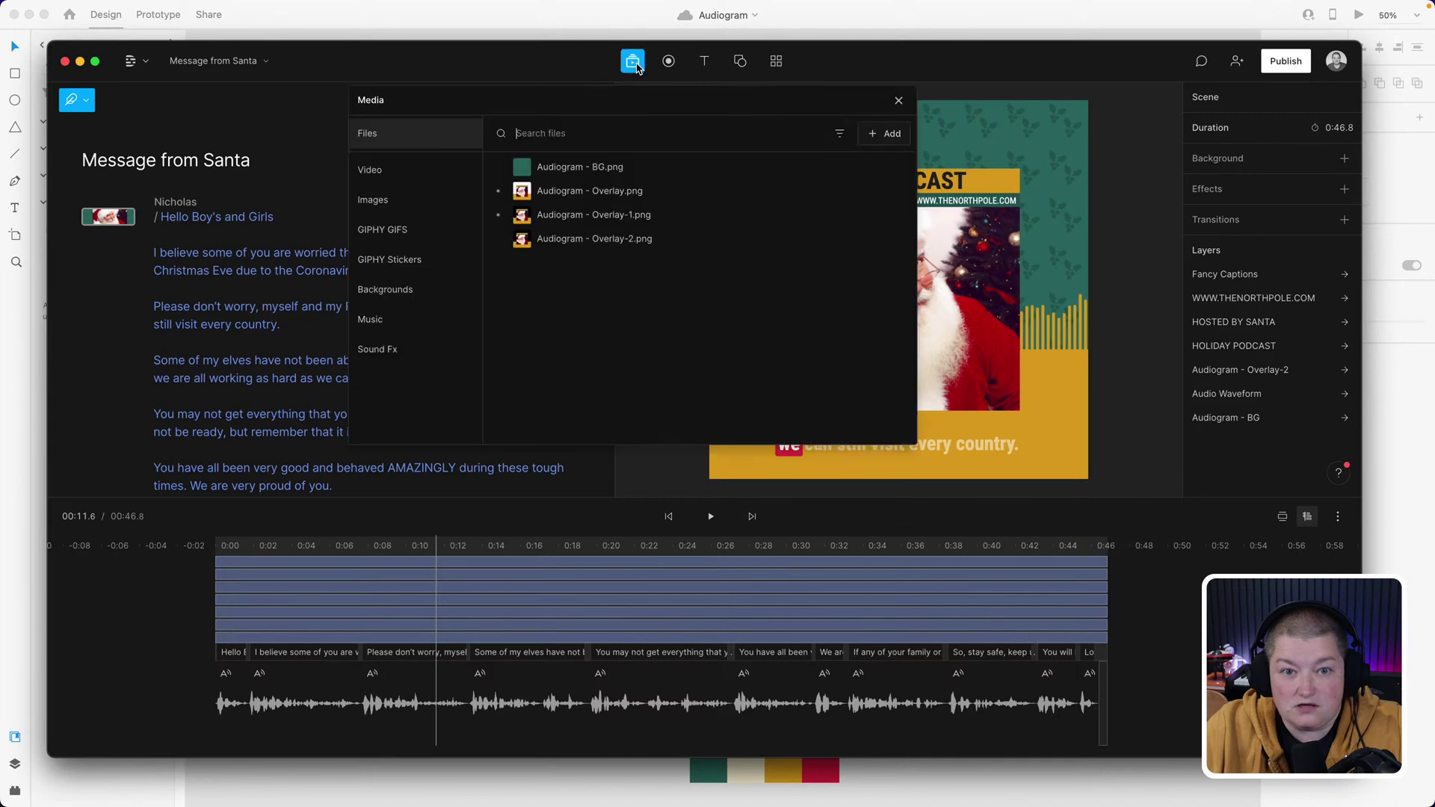
pyautogui.click(373, 319)
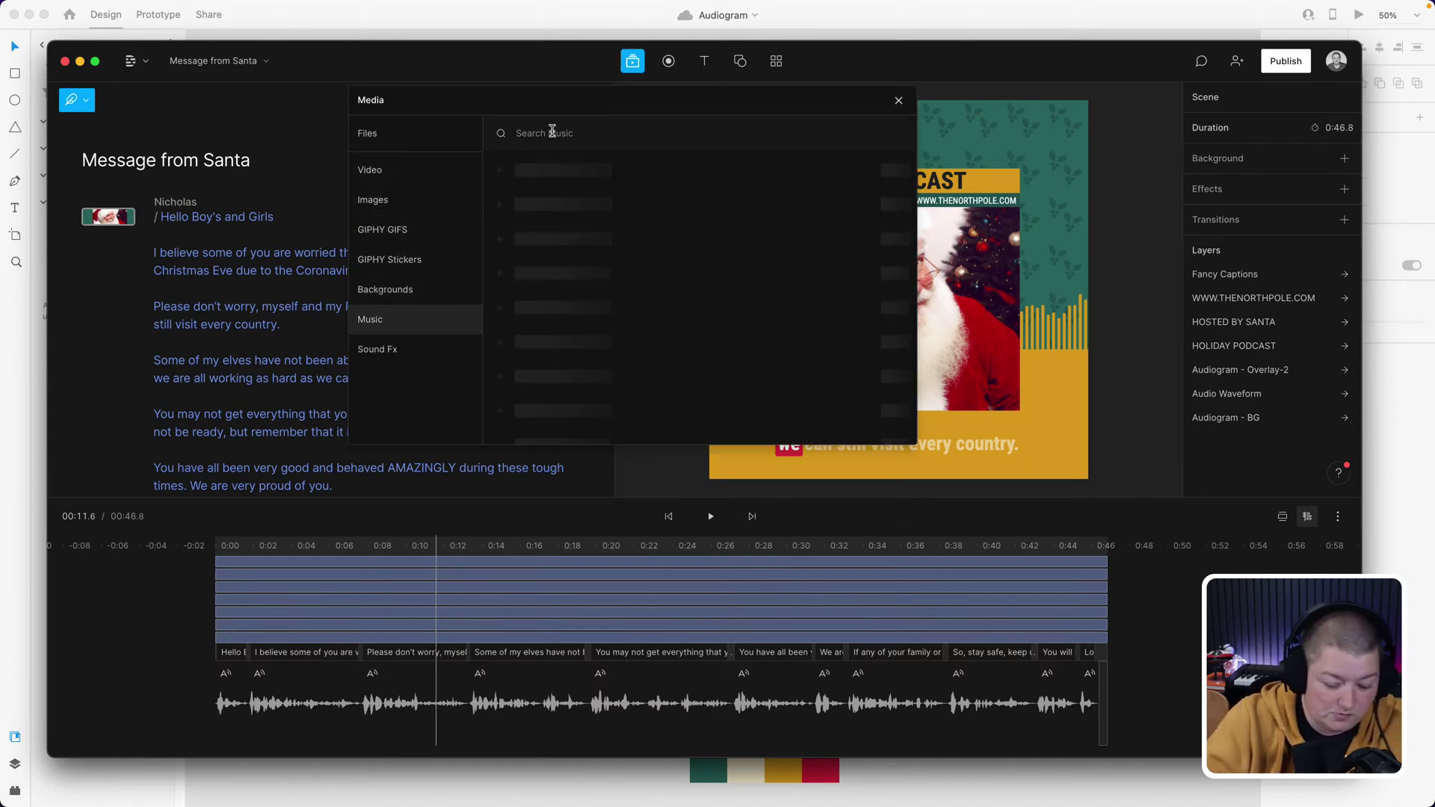
pyautogui.write('CHRISTM')
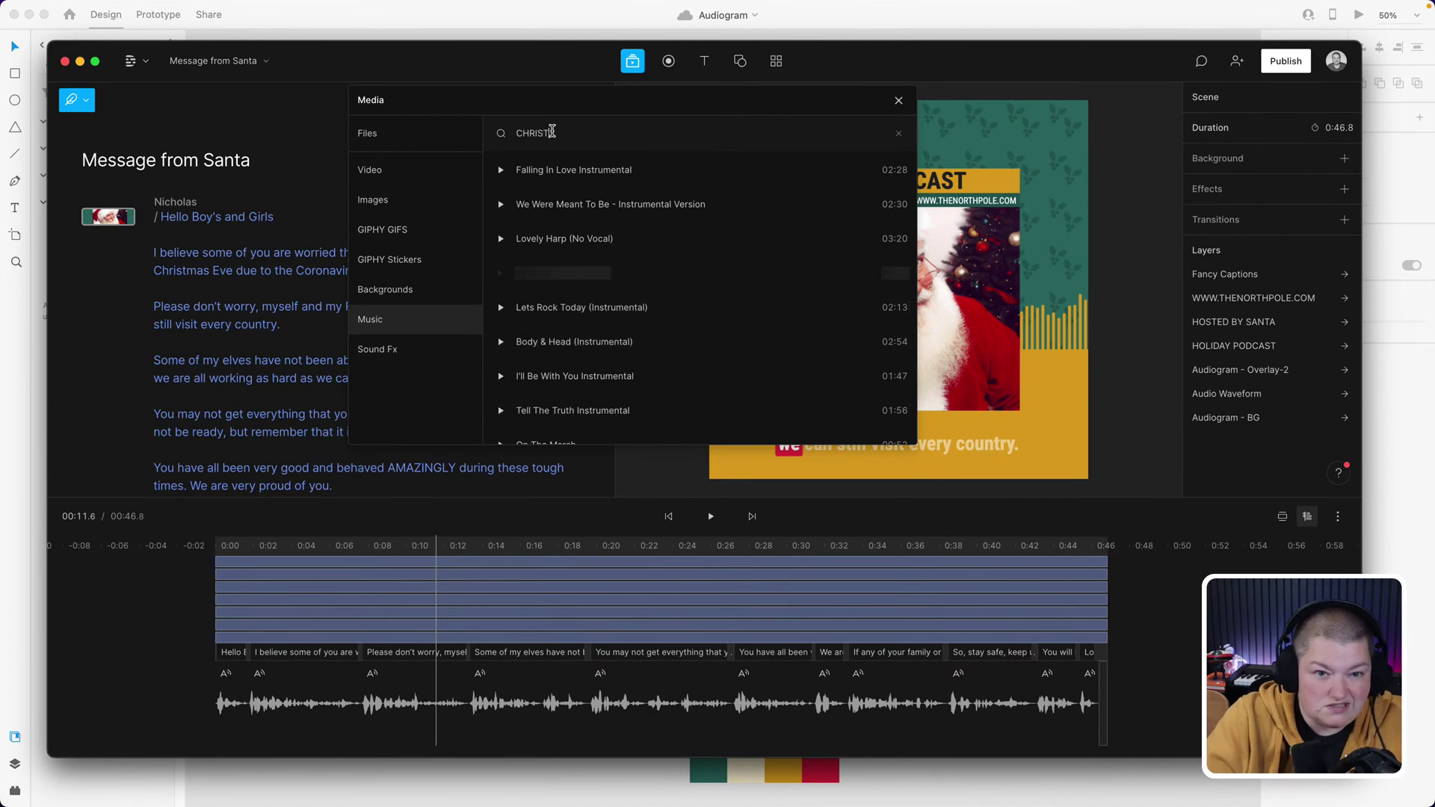
pyautogui.write('AS')
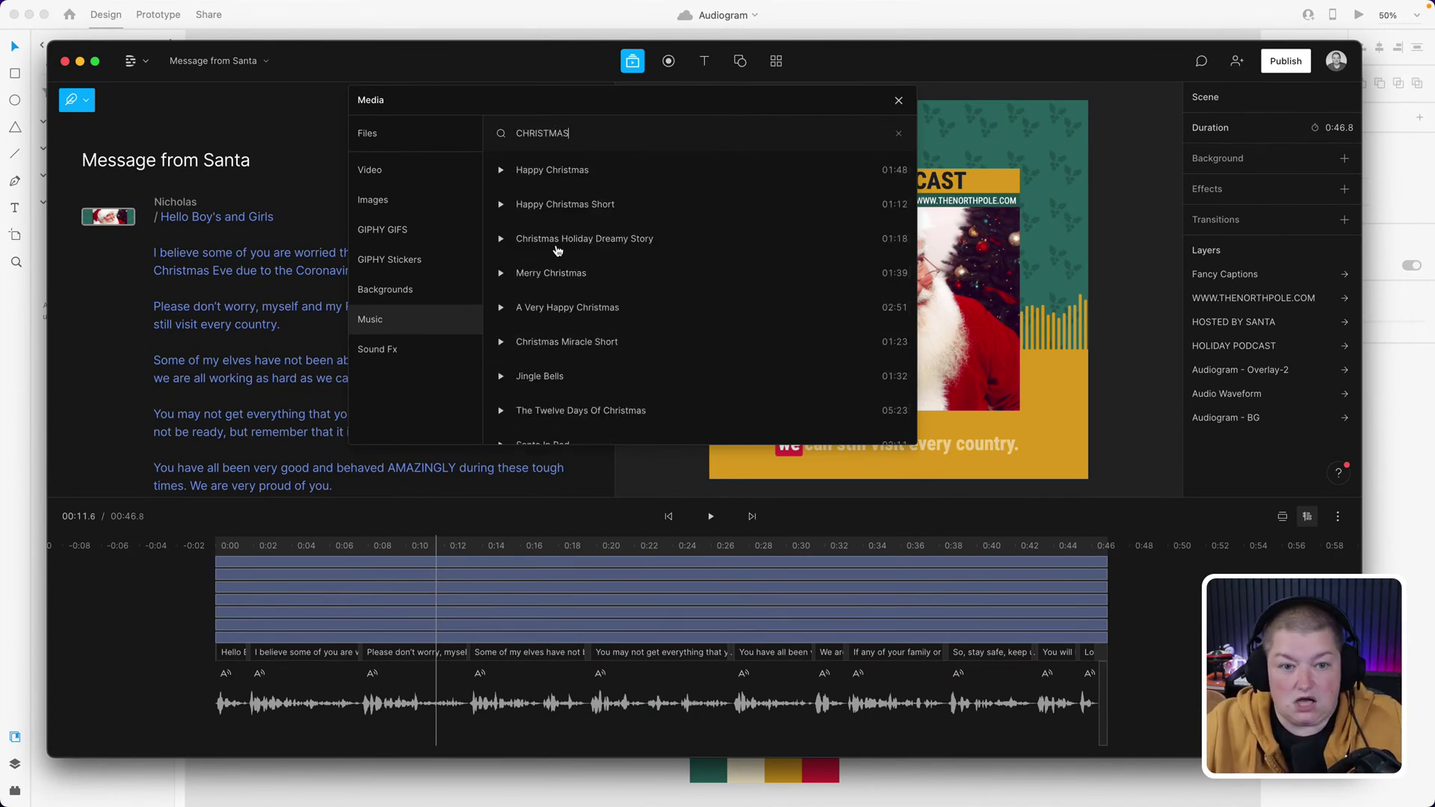
pyautogui.click(518, 242)
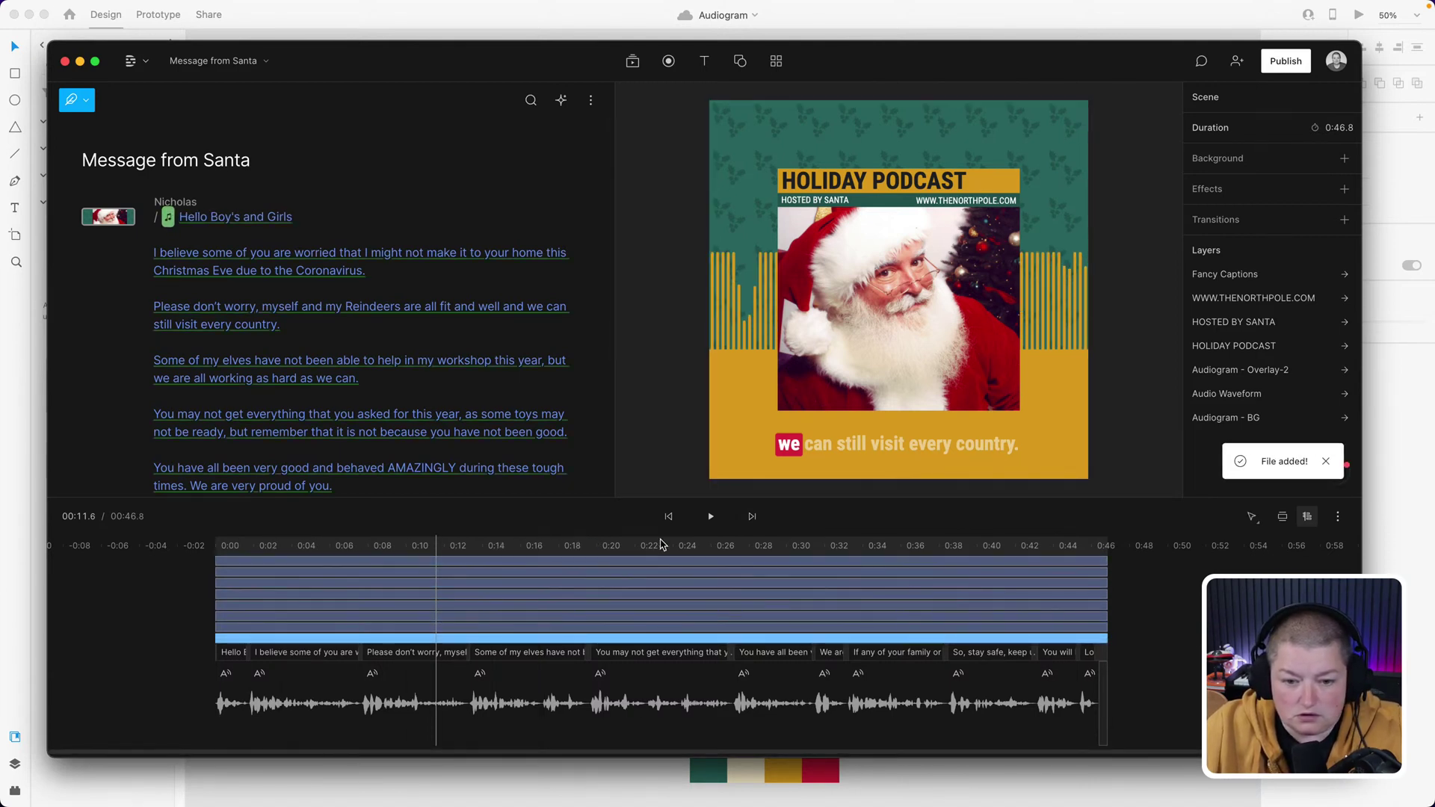
# - Play a few seconds of the audiogram to hear the added music under the narration
pyautogui.click(708, 518)
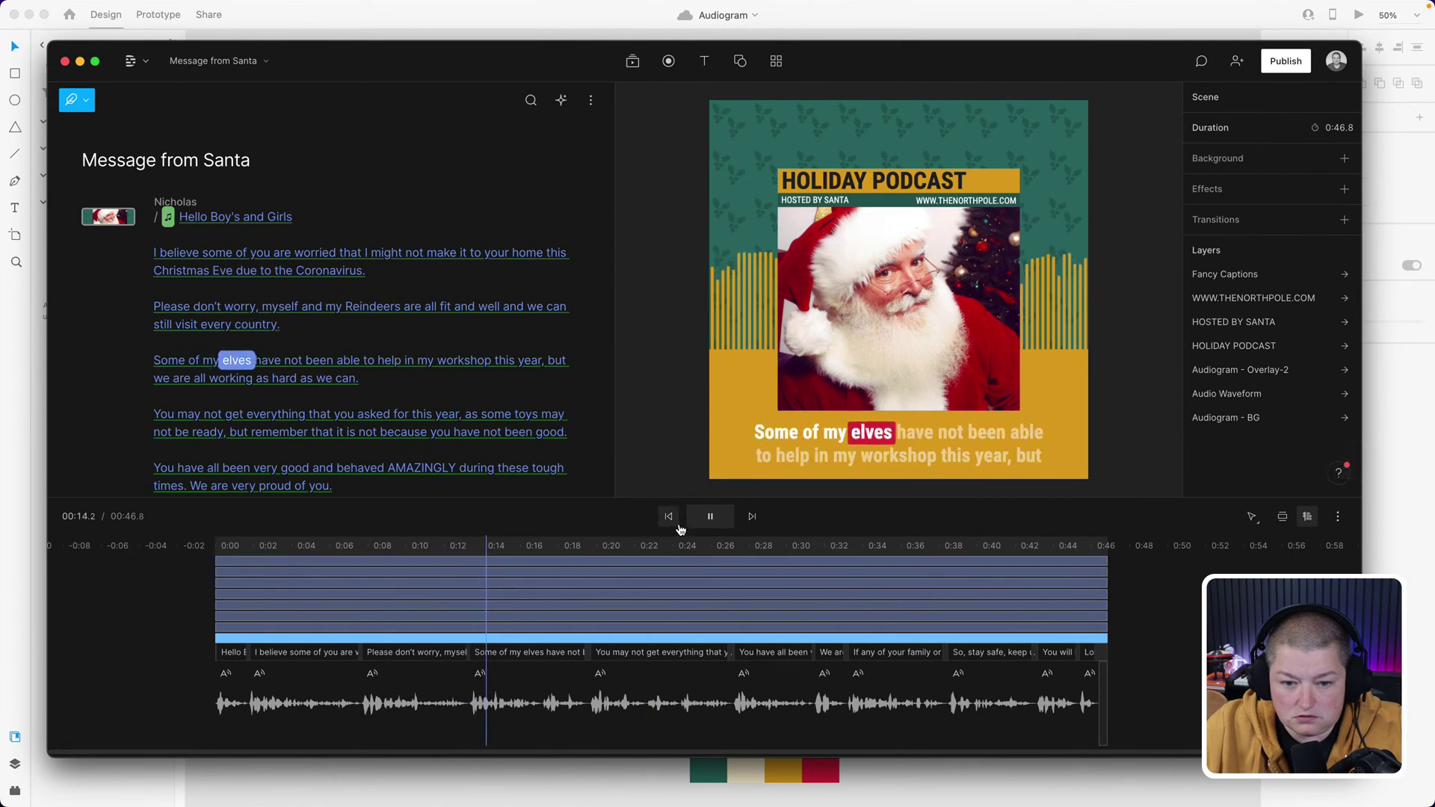
pyautogui.click(708, 517)
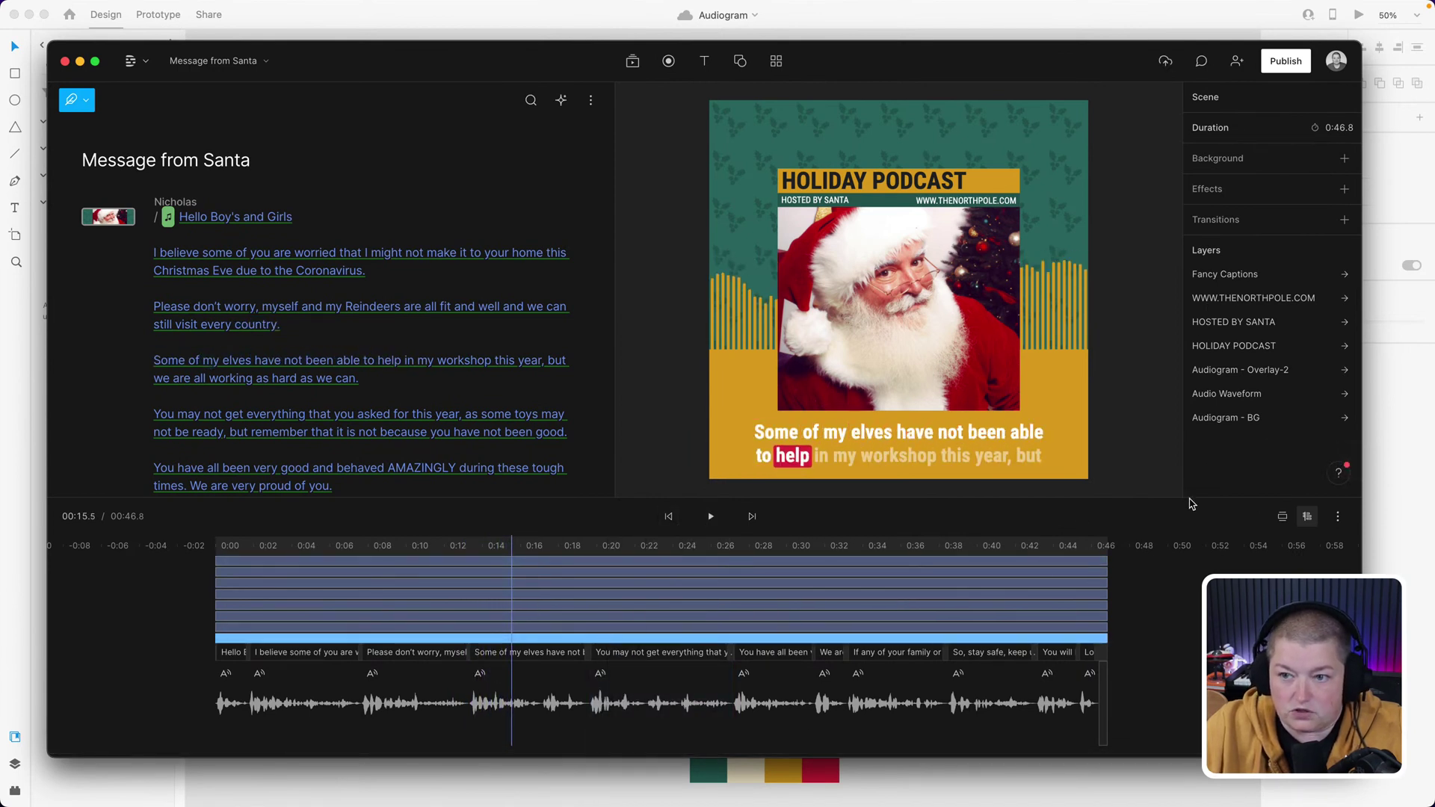
pyautogui.click(1210, 552)
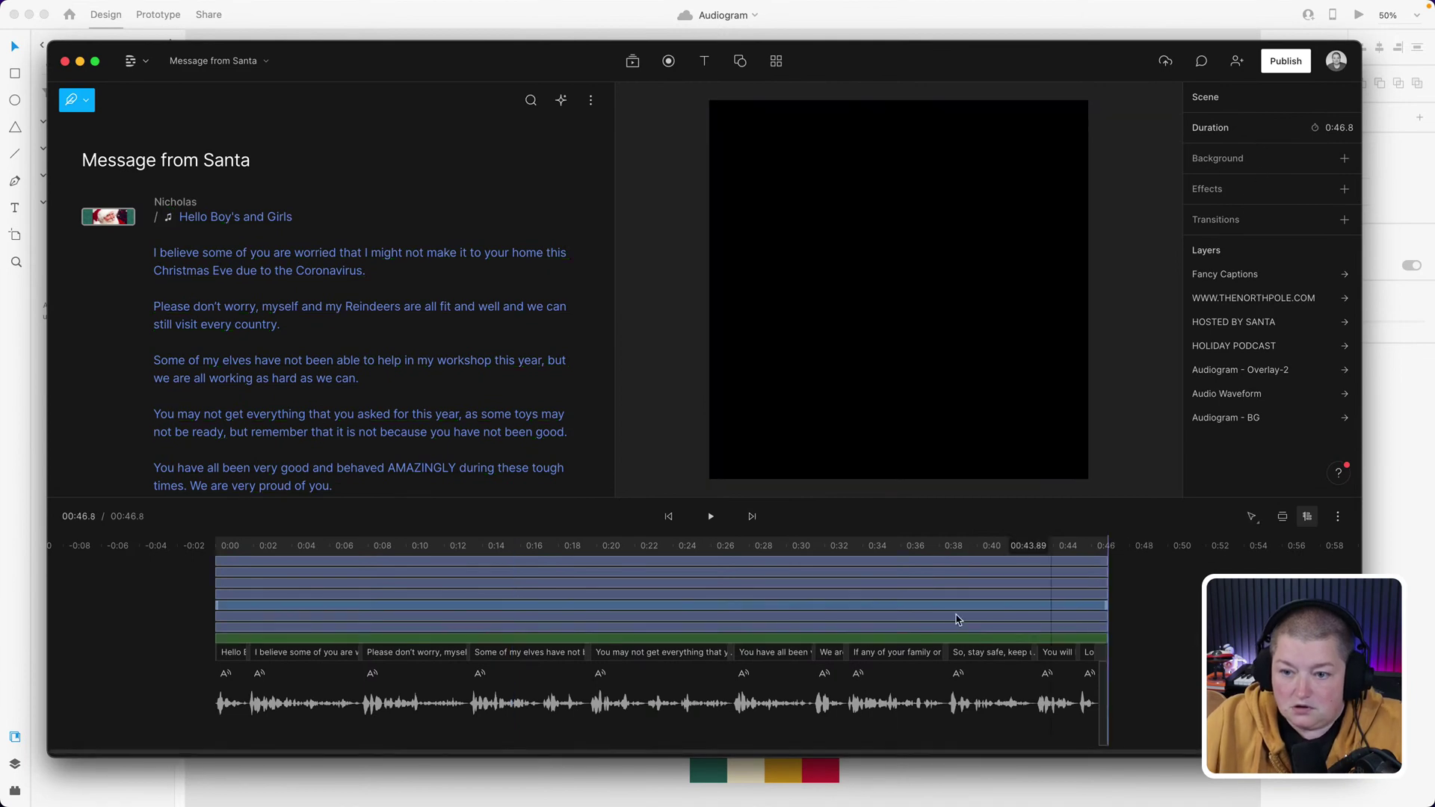
# - Try lowering the Christmas music track's volume to -10.6 dB
pyautogui.click(887, 641)
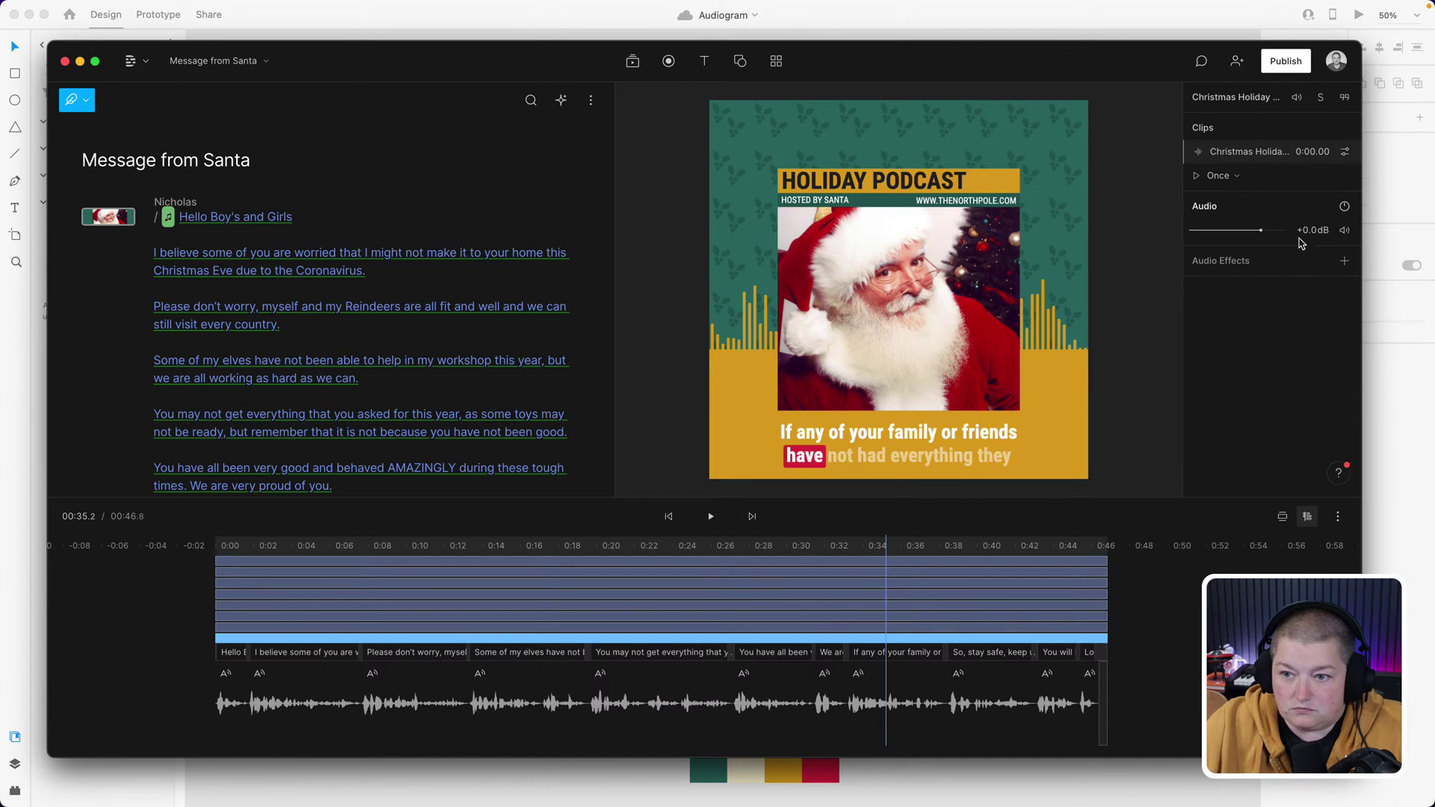
pyautogui.moveTo(1263, 233); pyautogui.dragTo(1230, 235)
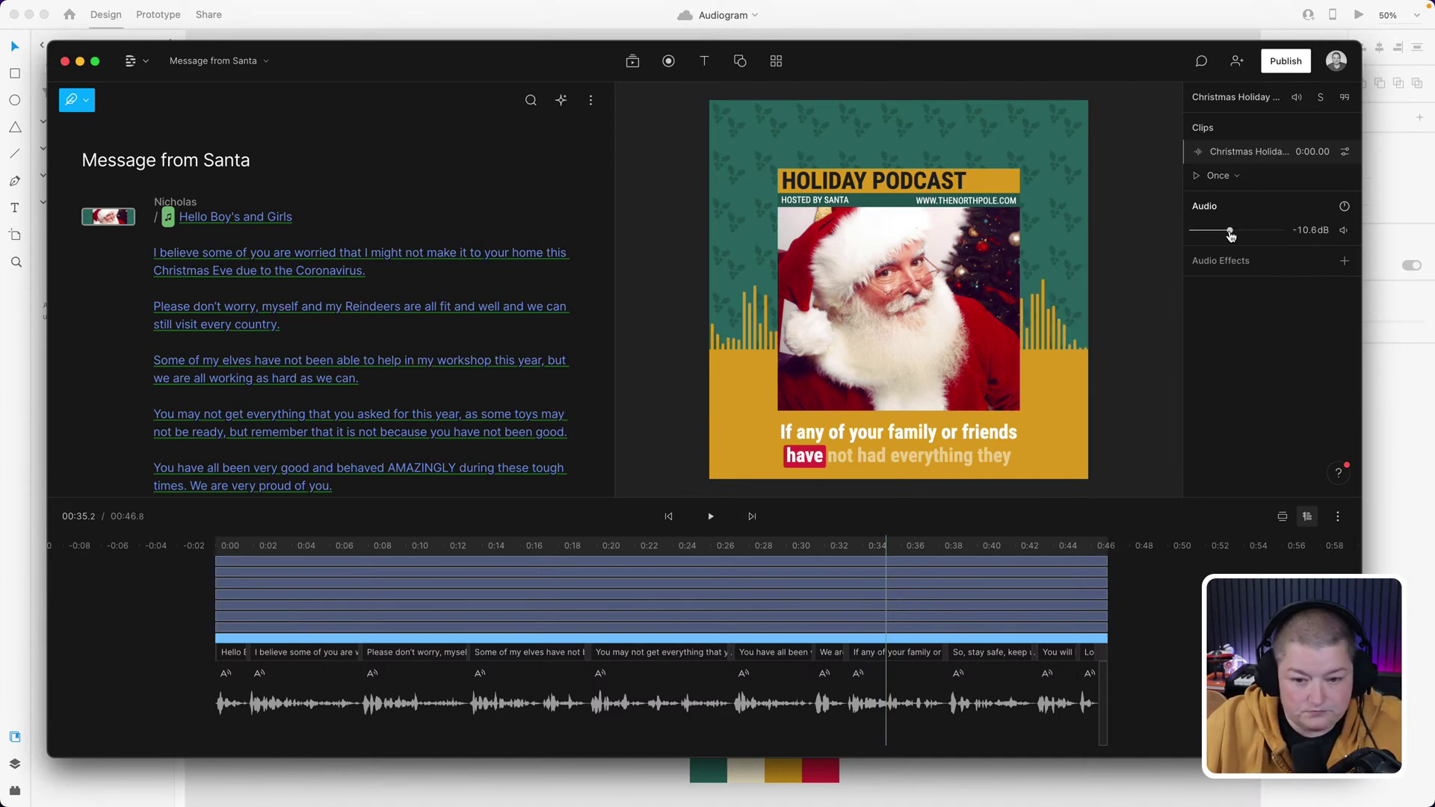
pyautogui.doubleClick(1231, 235)
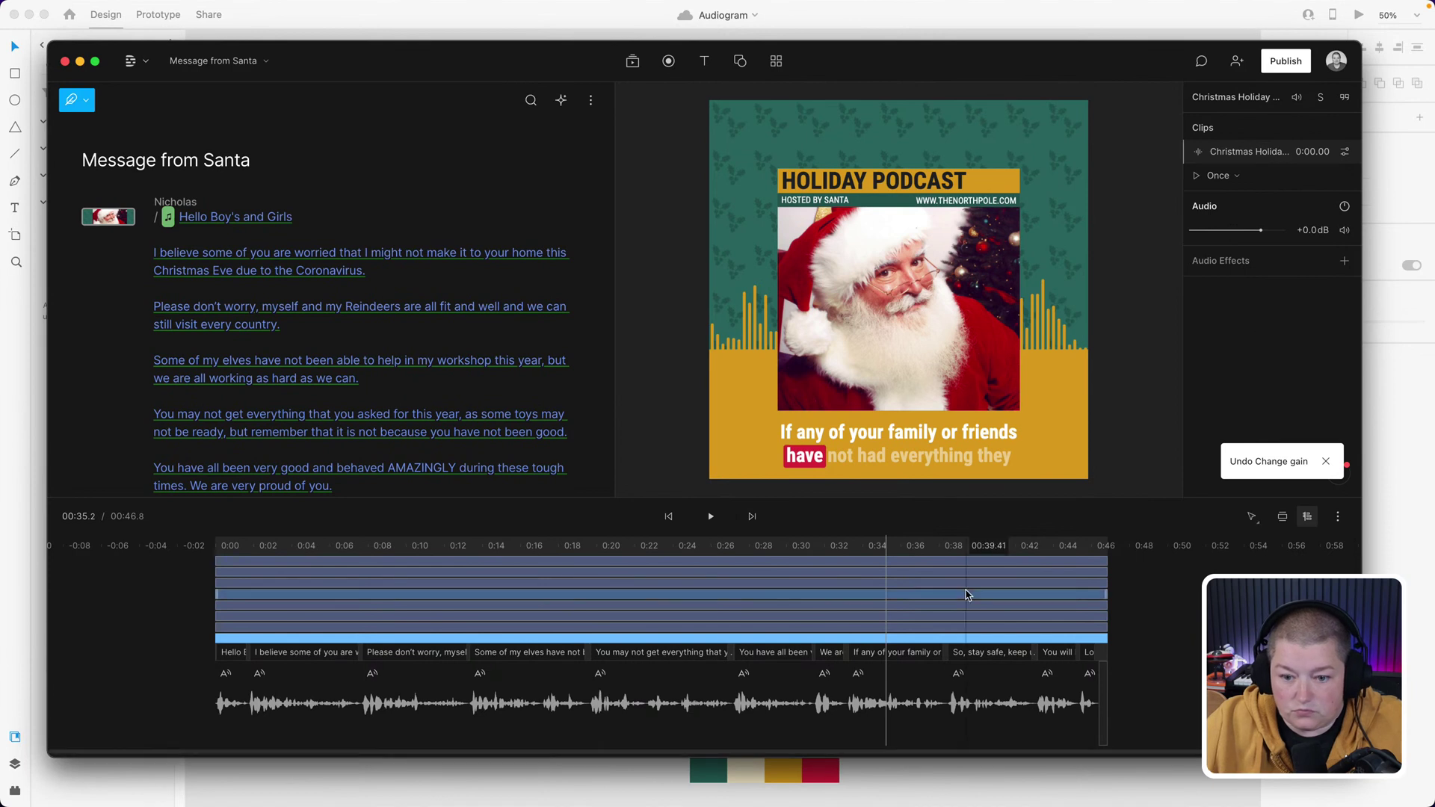
# - Enlarge the timeline so its layer names show, and set the Christmas Holiday Dreamy Story track's volume to -15 dB
pyautogui.click(938, 637)
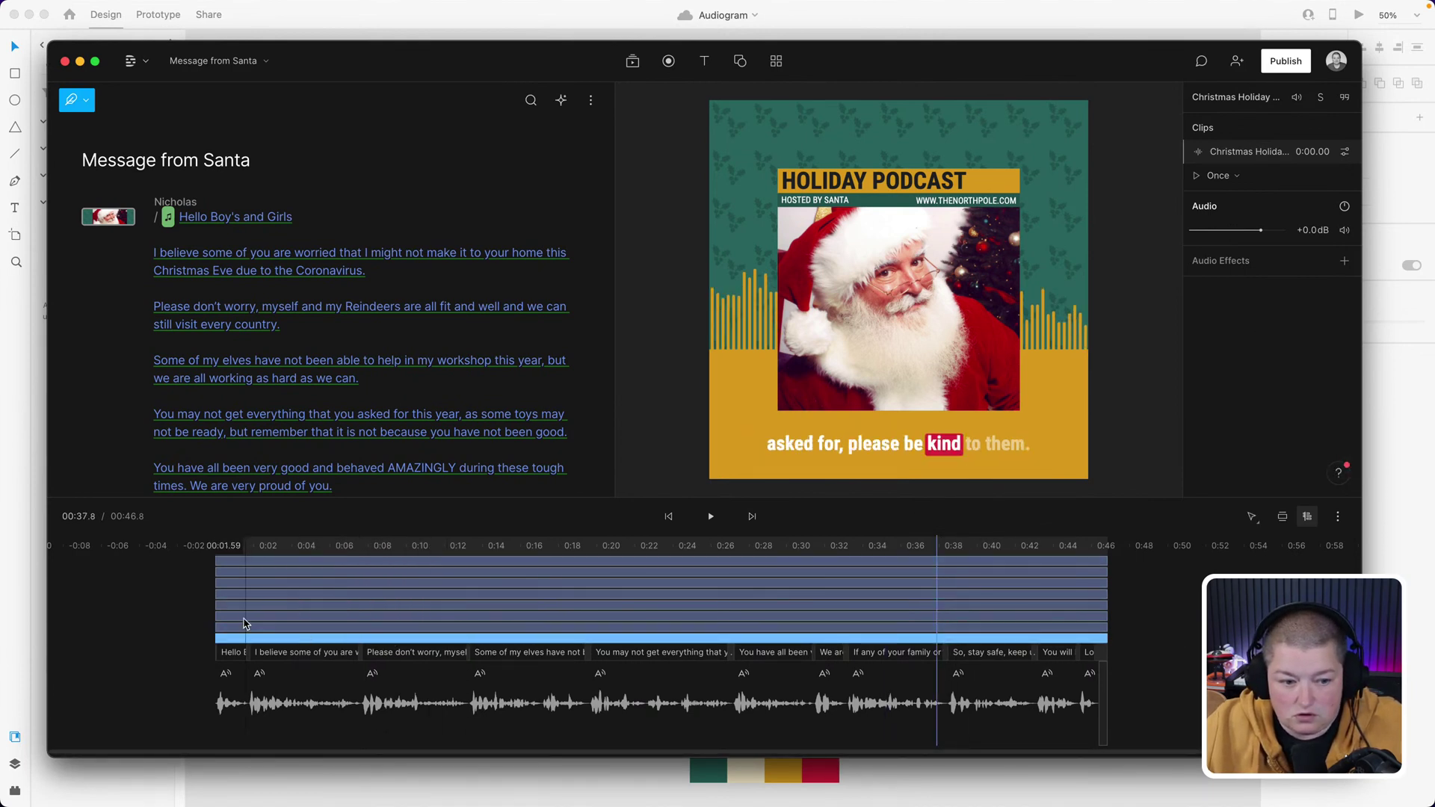
pyautogui.moveTo(296, 719)
pyautogui.moveTo(654, 751); pyautogui.dragTo(348, 740)
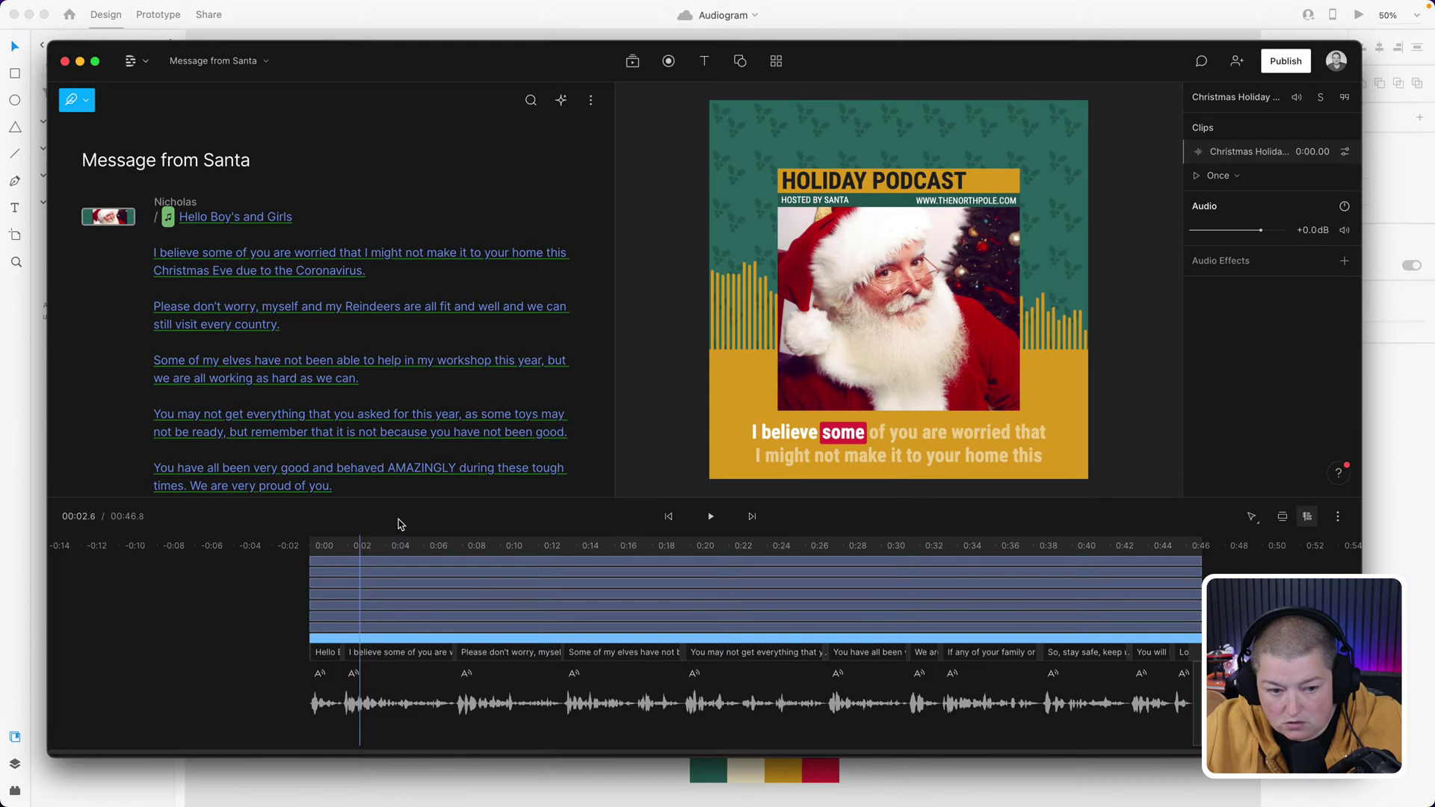
pyautogui.moveTo(407, 499); pyautogui.dragTo(496, 247)
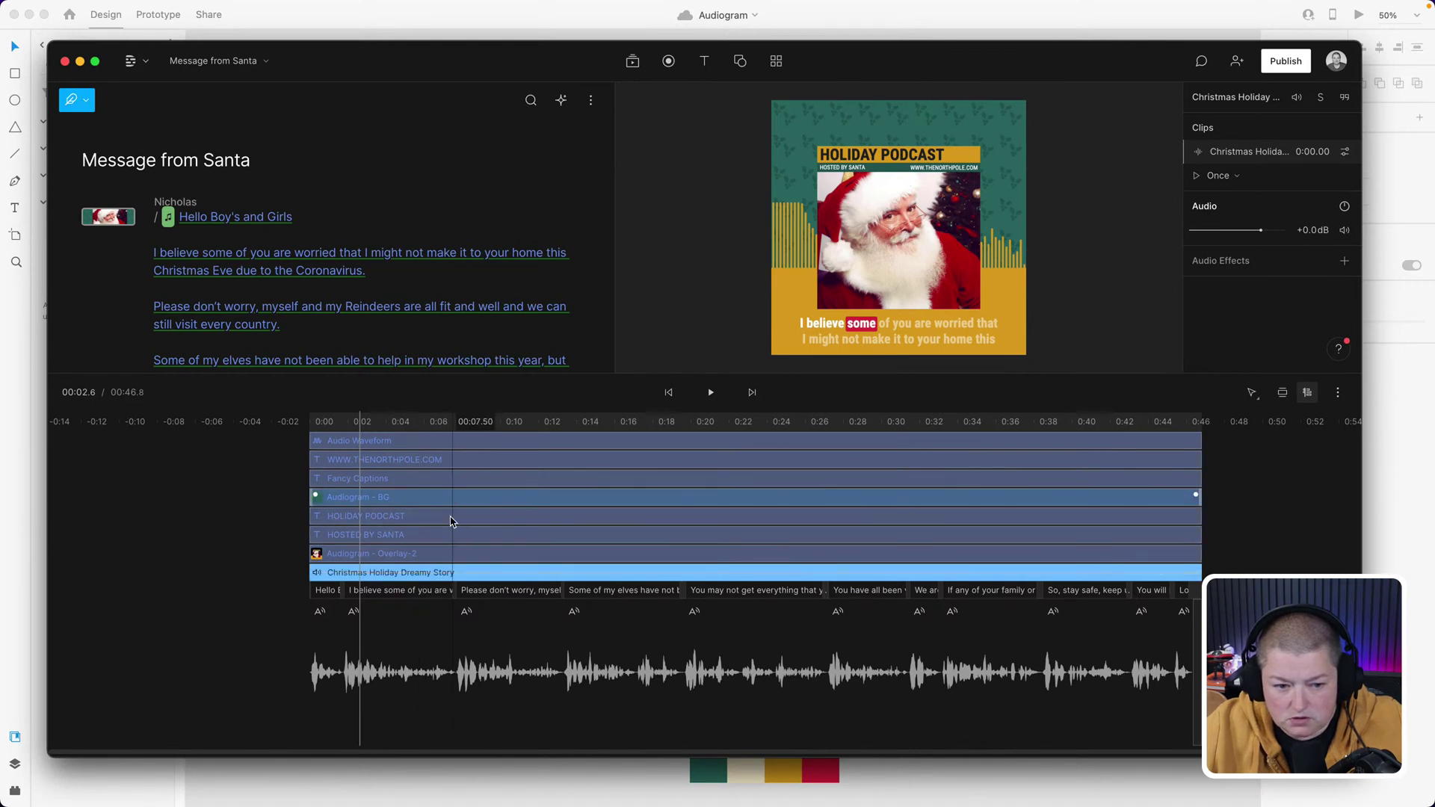
pyautogui.click(447, 577)
pyautogui.click(467, 577)
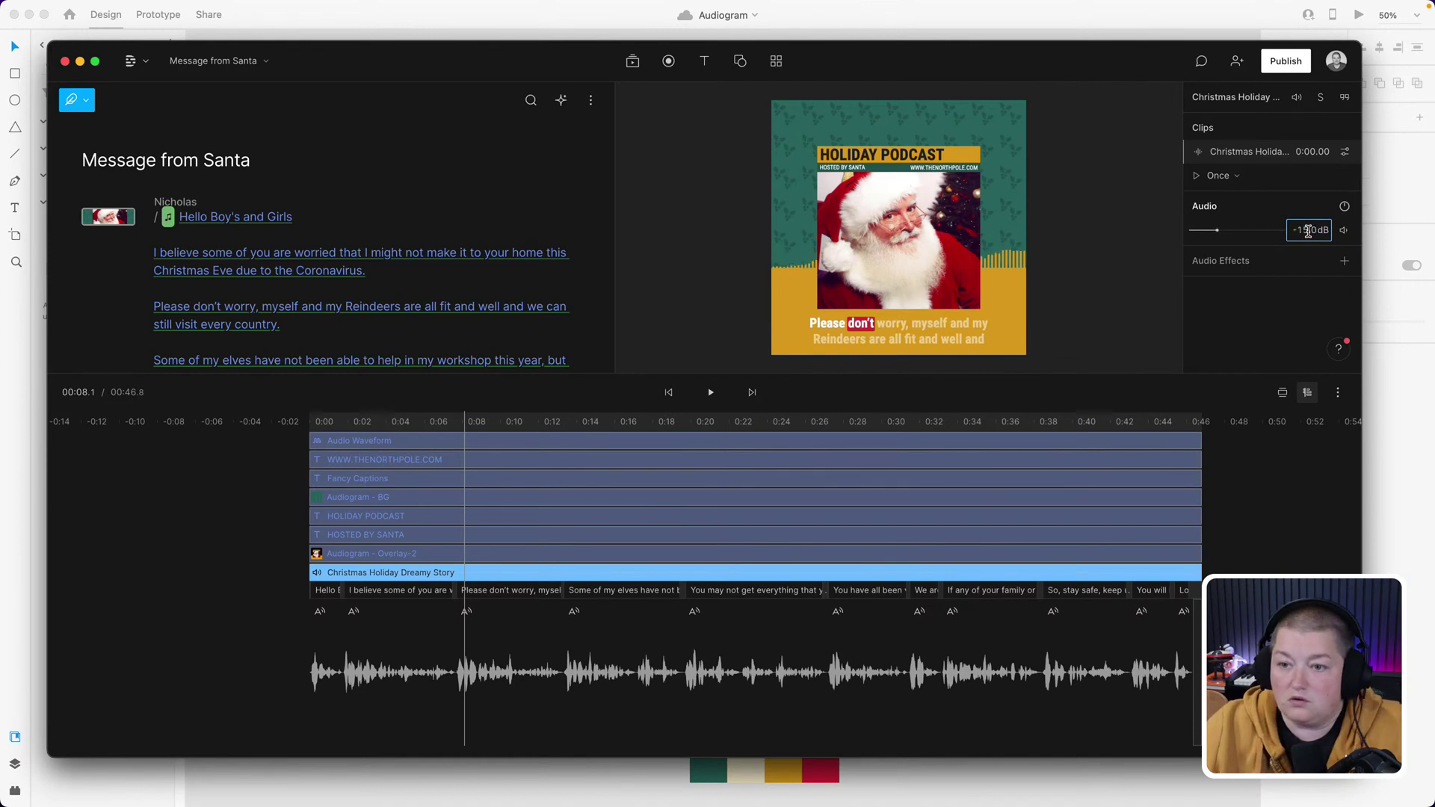
# - Play the audiogram from the "Please don't worry" line and again from the start to check the music level under the narration
pyautogui.click(713, 394)
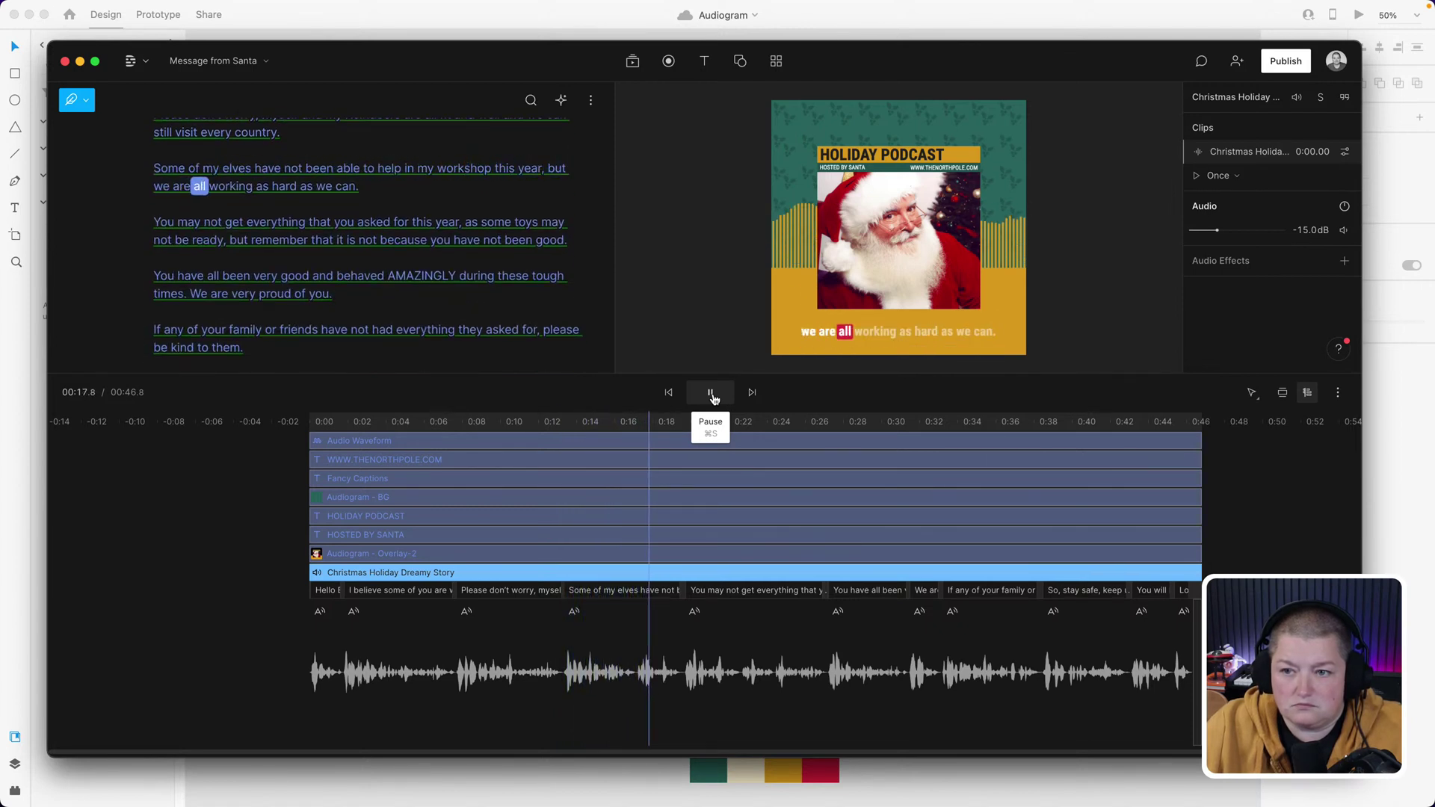
pyautogui.moveTo(867, 654)
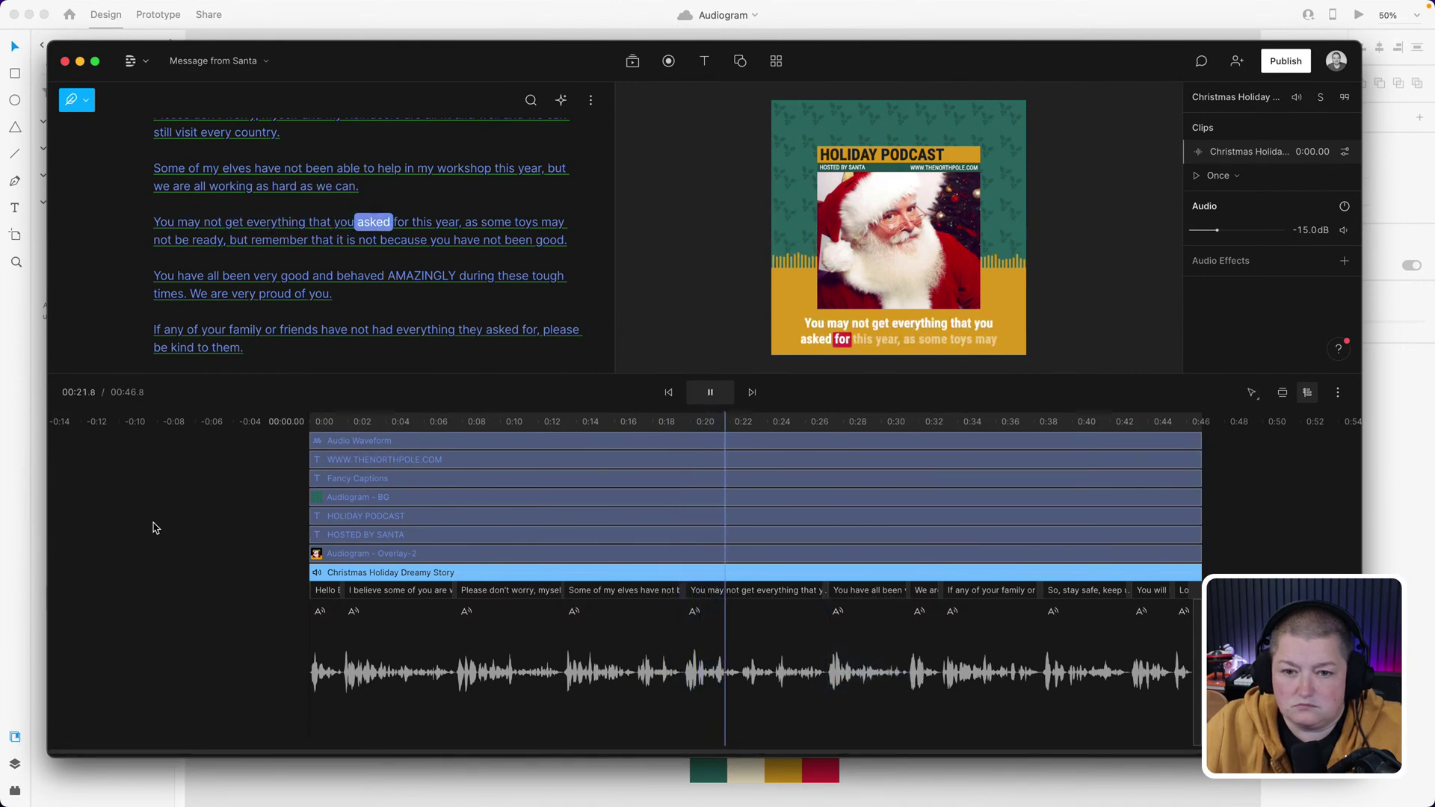
pyautogui.click(697, 395)
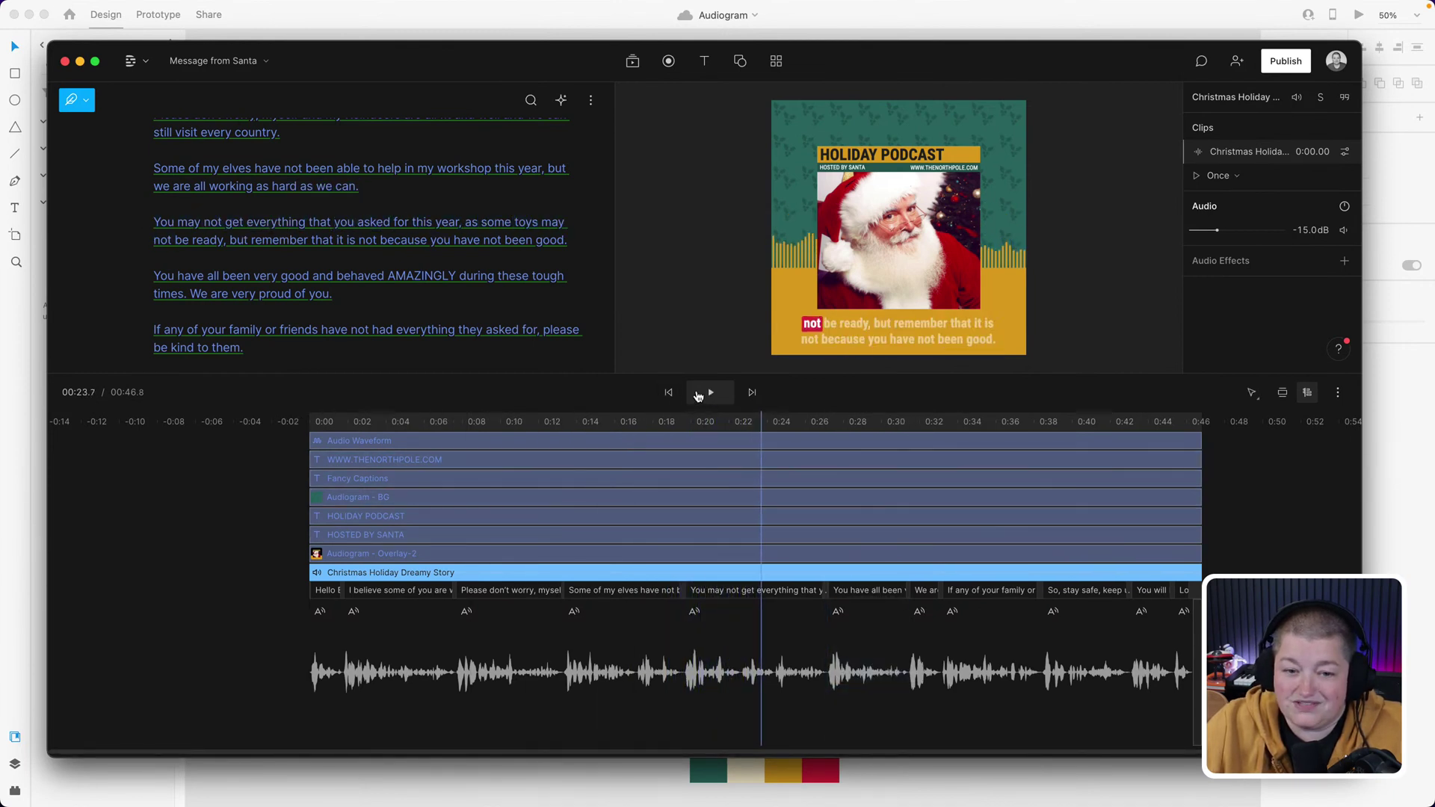
pyautogui.click(666, 393)
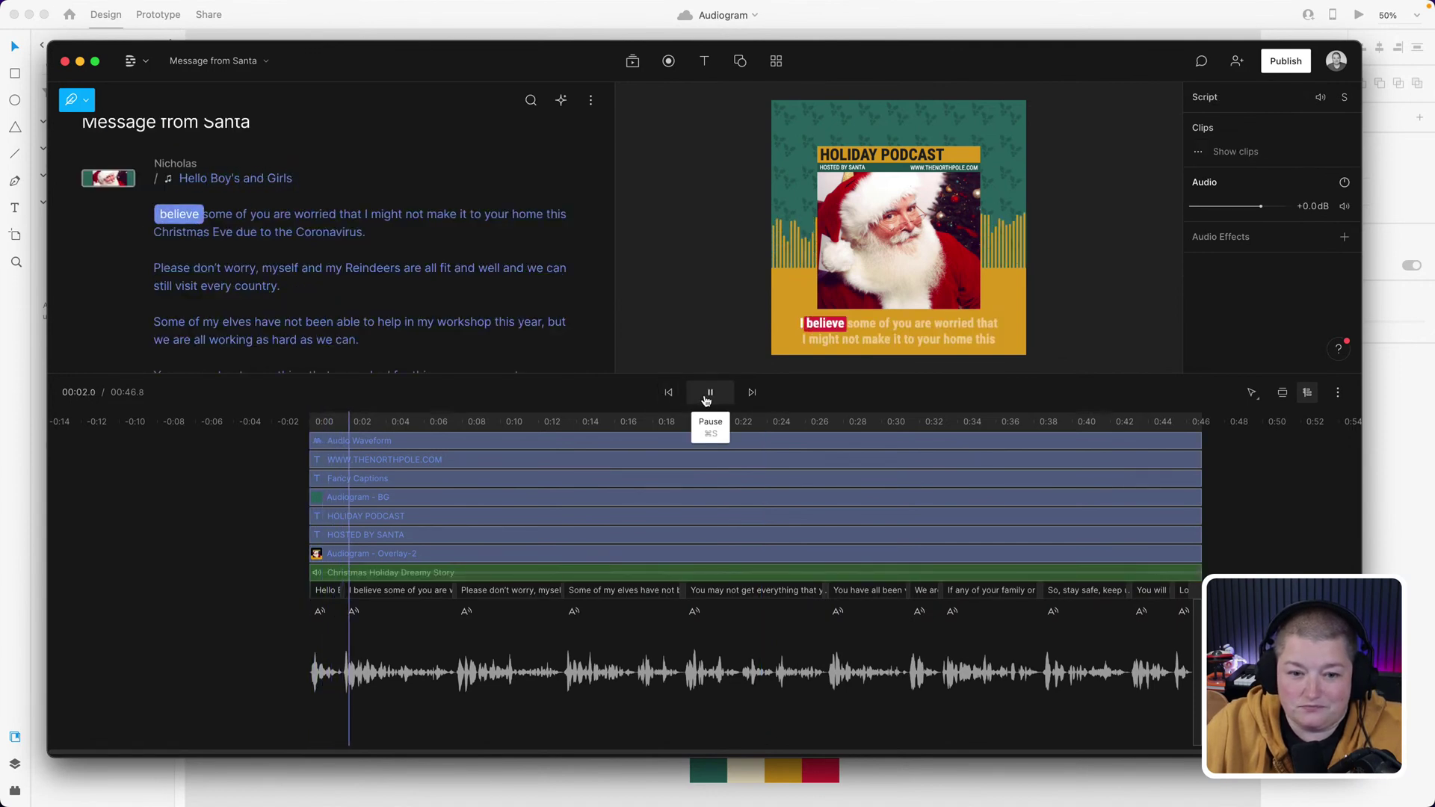
pyautogui.click(705, 397)
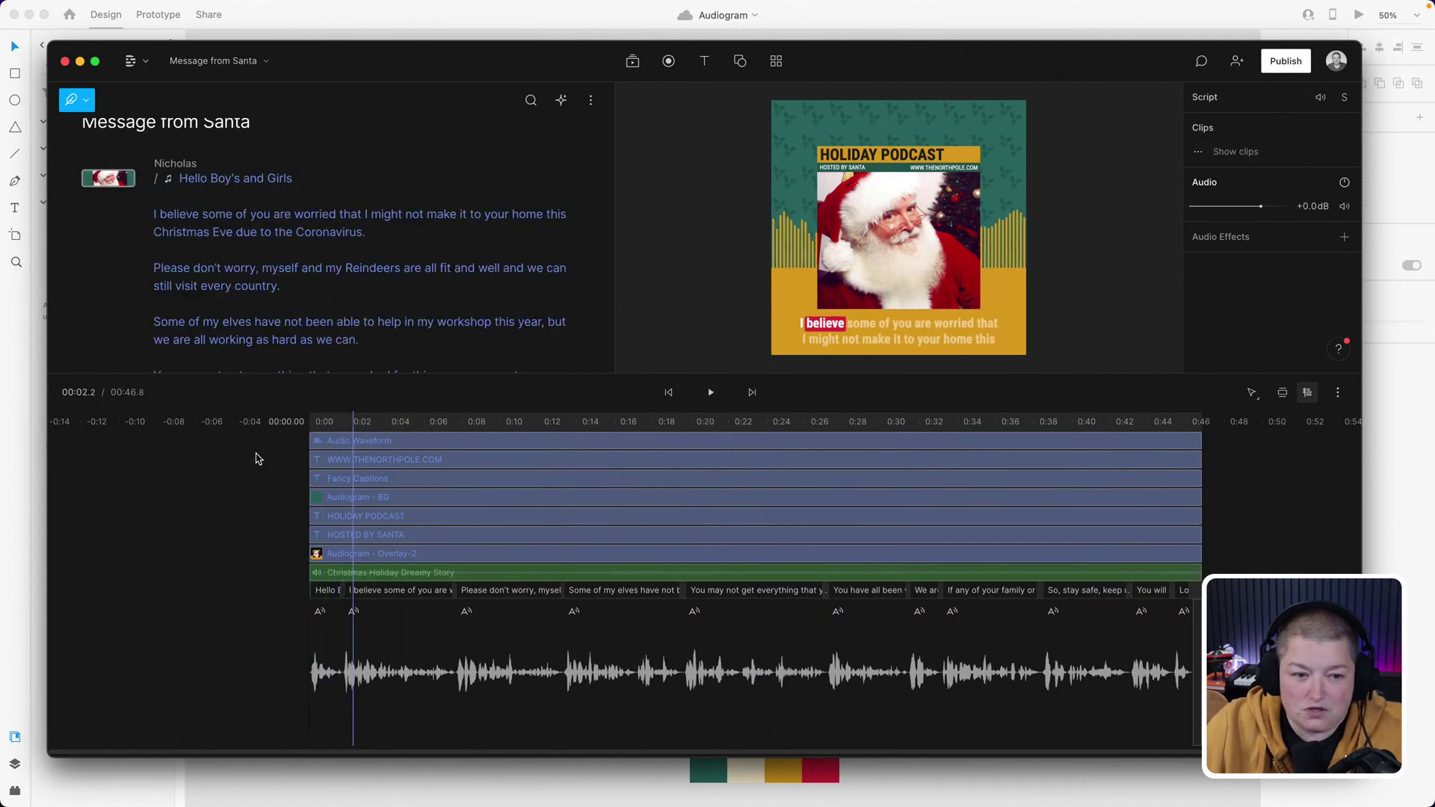
# - Insert a gap of about 1.2 s before the narration, keeping the Christmas music starting at 0:00
pyautogui.click(346, 441)
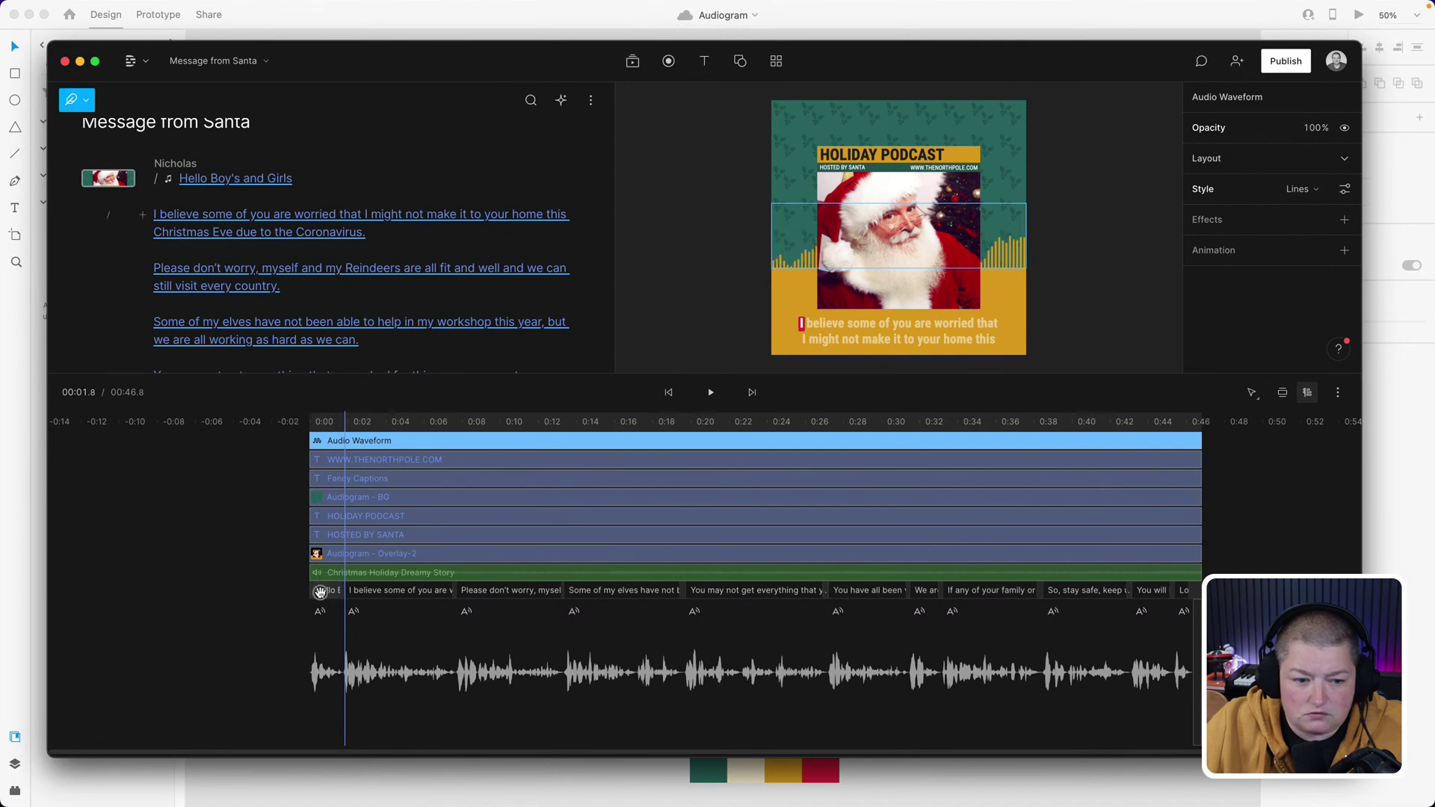
pyautogui.moveTo(320, 592)
pyautogui.mouseDown()
pyautogui.moveTo(306, 591)
pyautogui.moveTo(333, 591)
pyautogui.mouseUp()
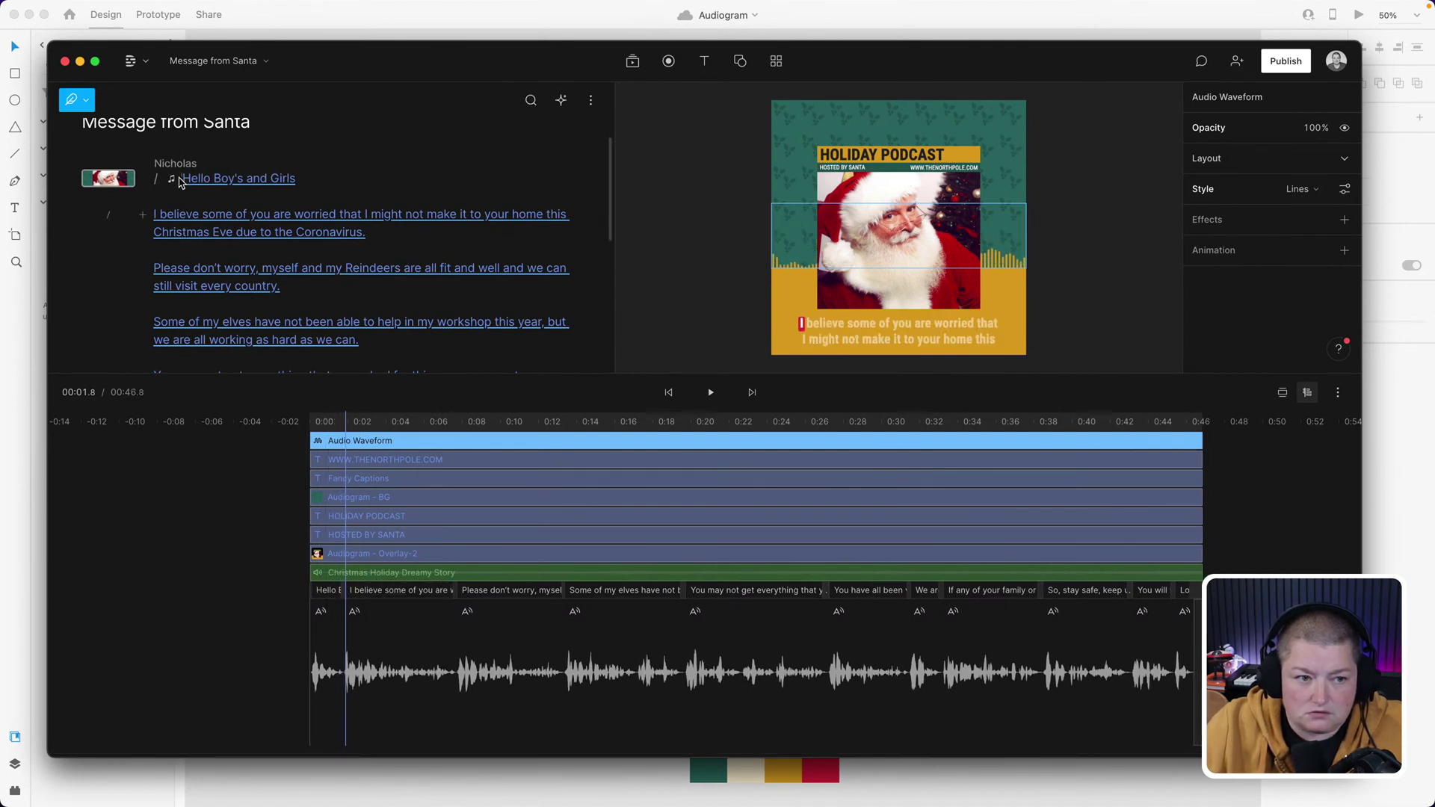
pyautogui.moveTo(178, 180); pyautogui.dragTo(183, 181)
pyautogui.click(316, 182)
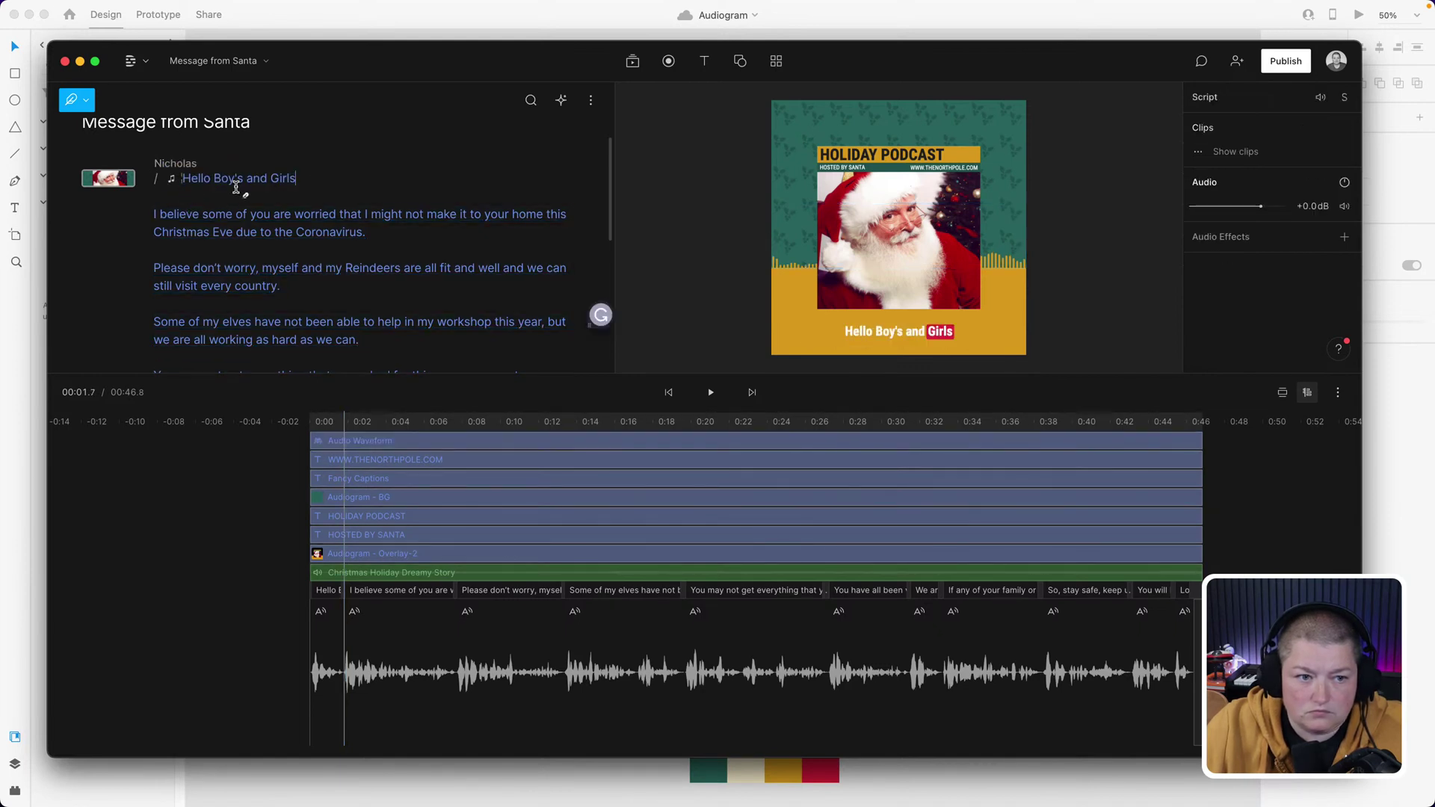
pyautogui.press('super+a')
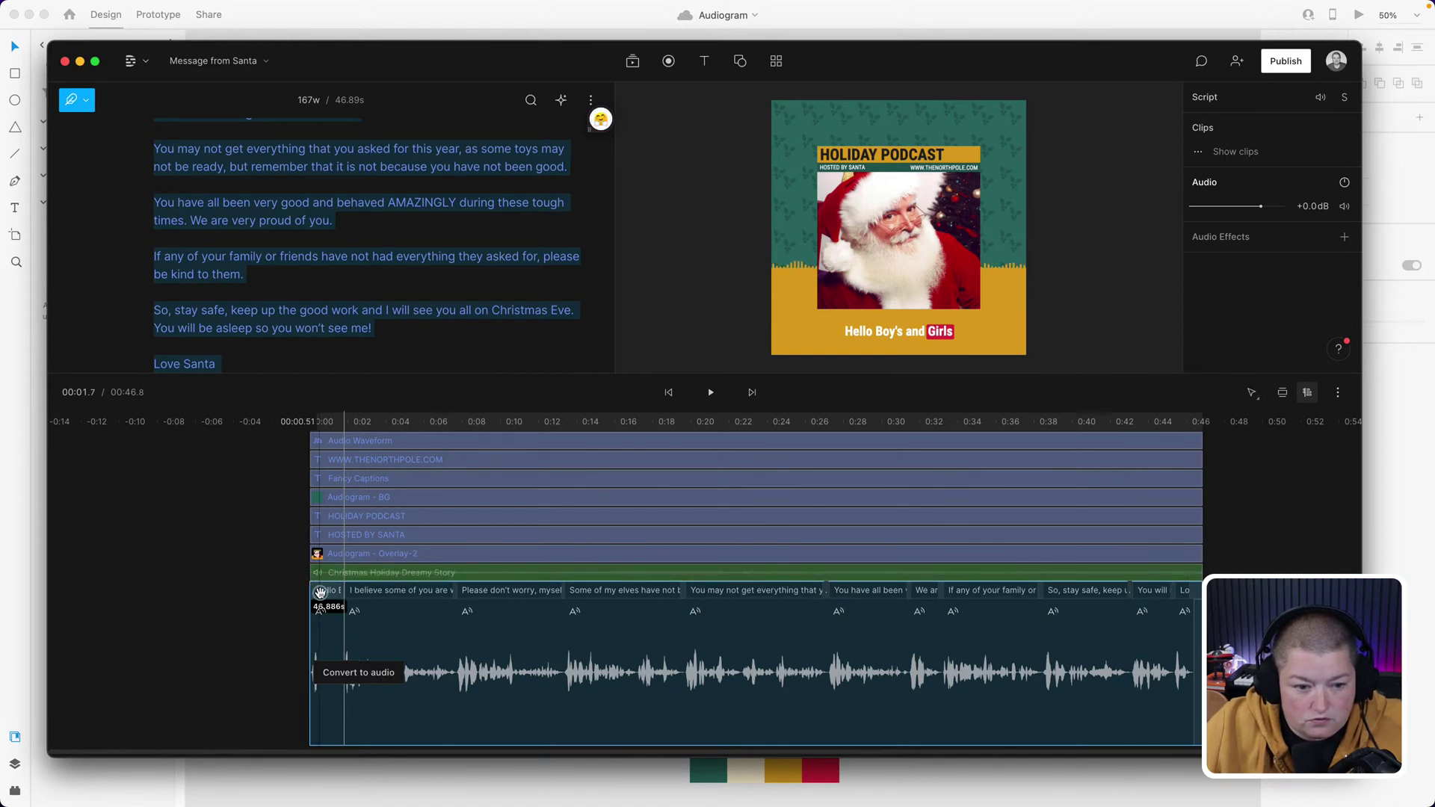
pyautogui.moveTo(320, 592)
pyautogui.mouseDown()
pyautogui.moveTo(342, 574)
pyautogui.moveTo(330, 574)
pyautogui.mouseUp()
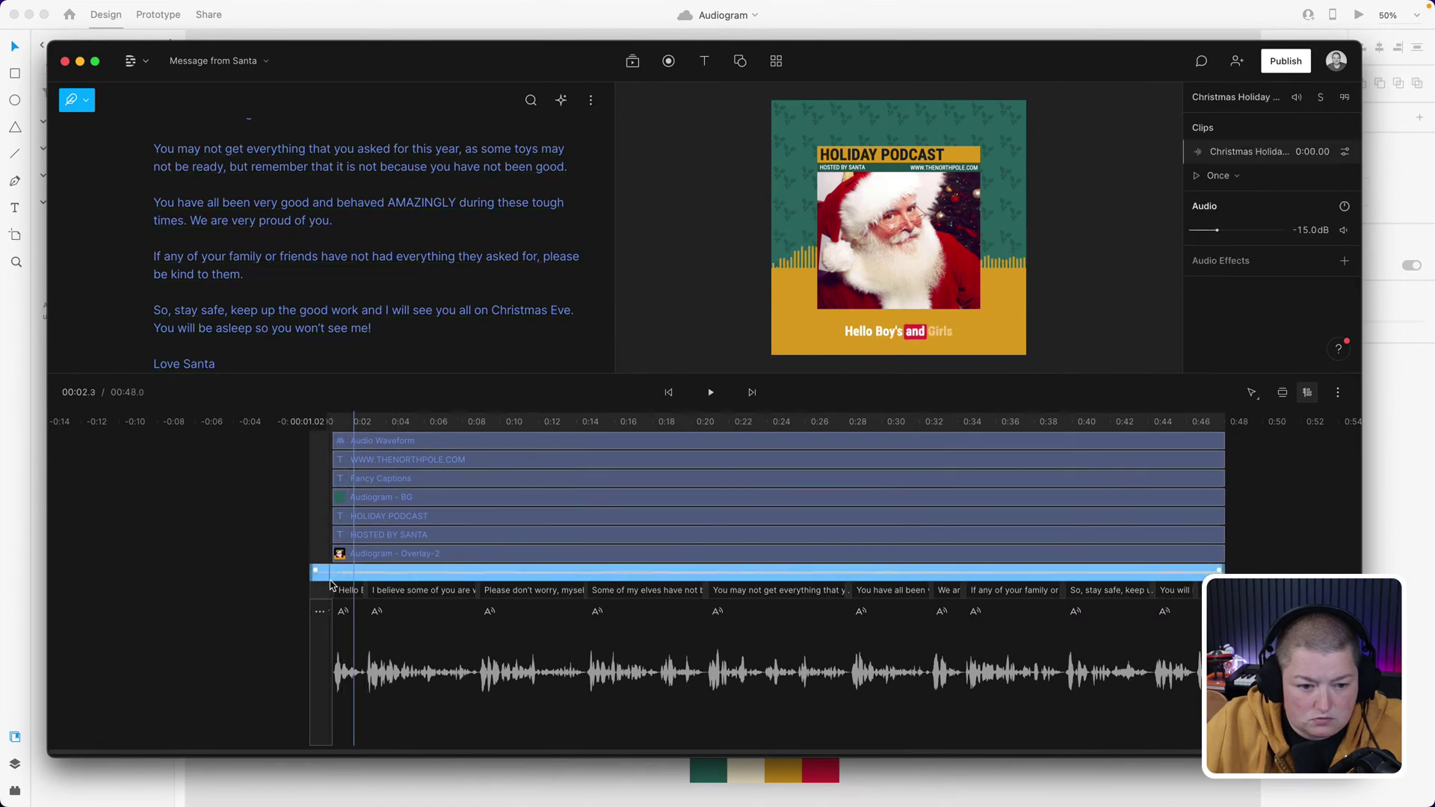
# - Extend the waveform, title, caption, background and overlay layers back to the start of the composition to cover the opening gap
pyautogui.click(381, 553)
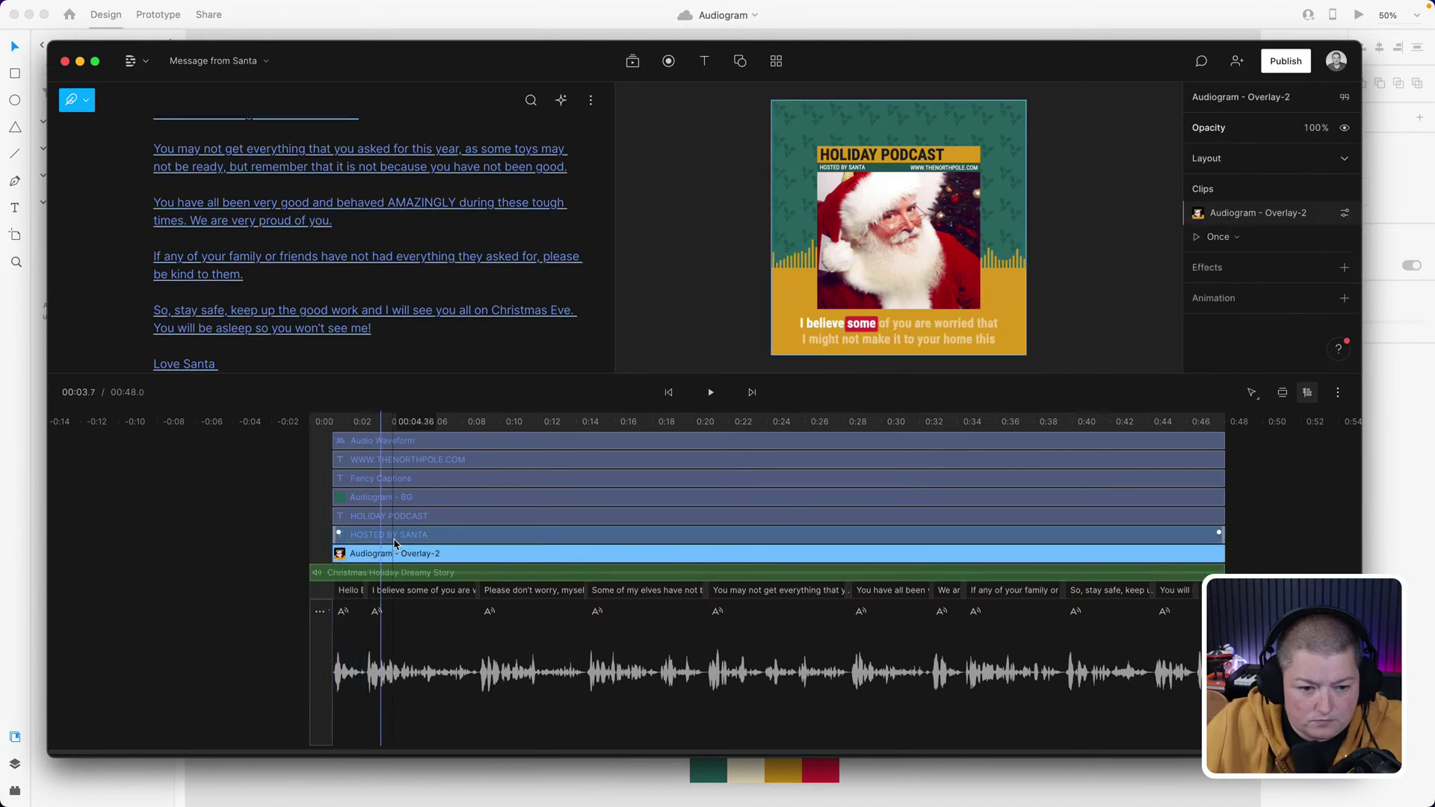
pyautogui.click(394, 535)
pyautogui.click(400, 516)
pyautogui.click(406, 498)
pyautogui.click(408, 480)
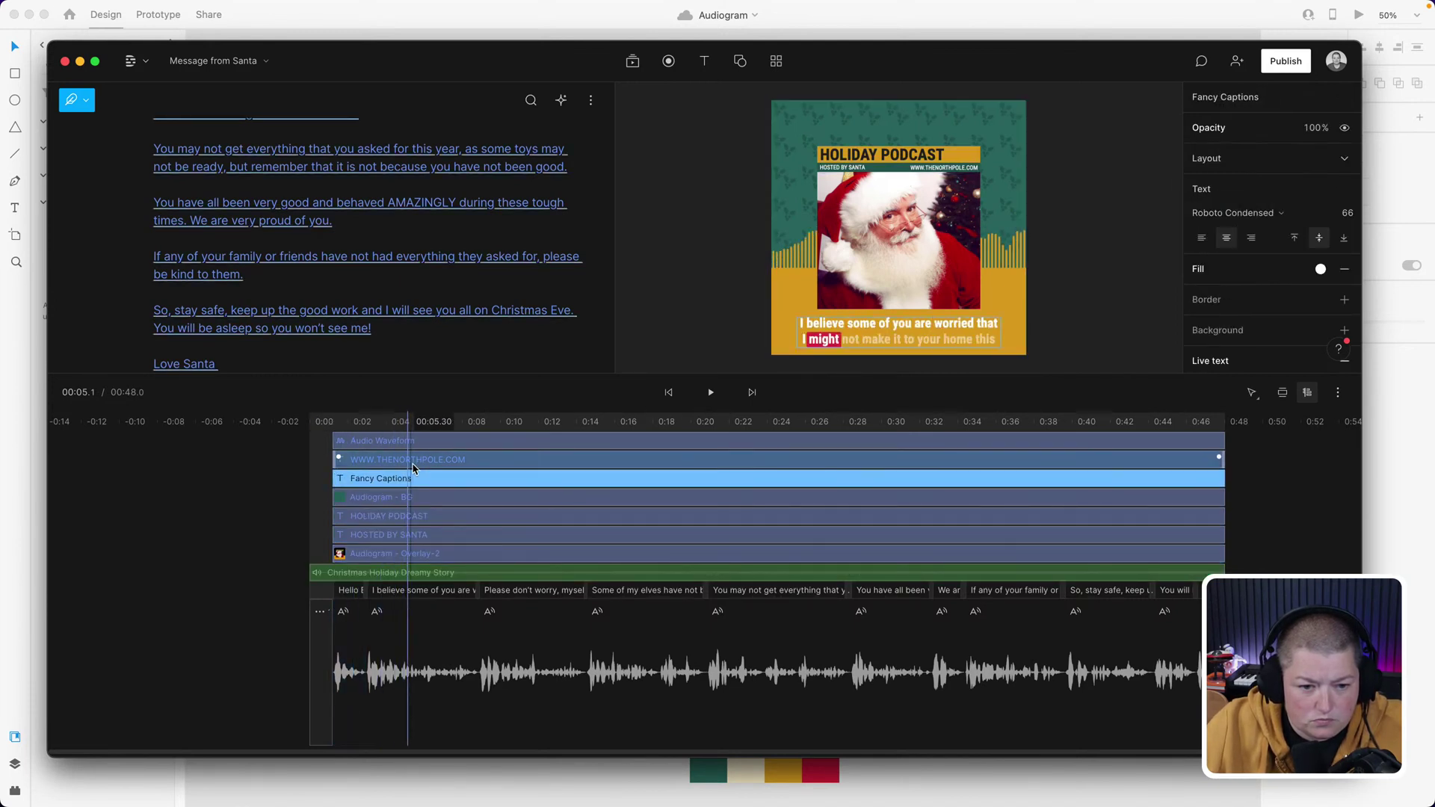
pyautogui.click(415, 461)
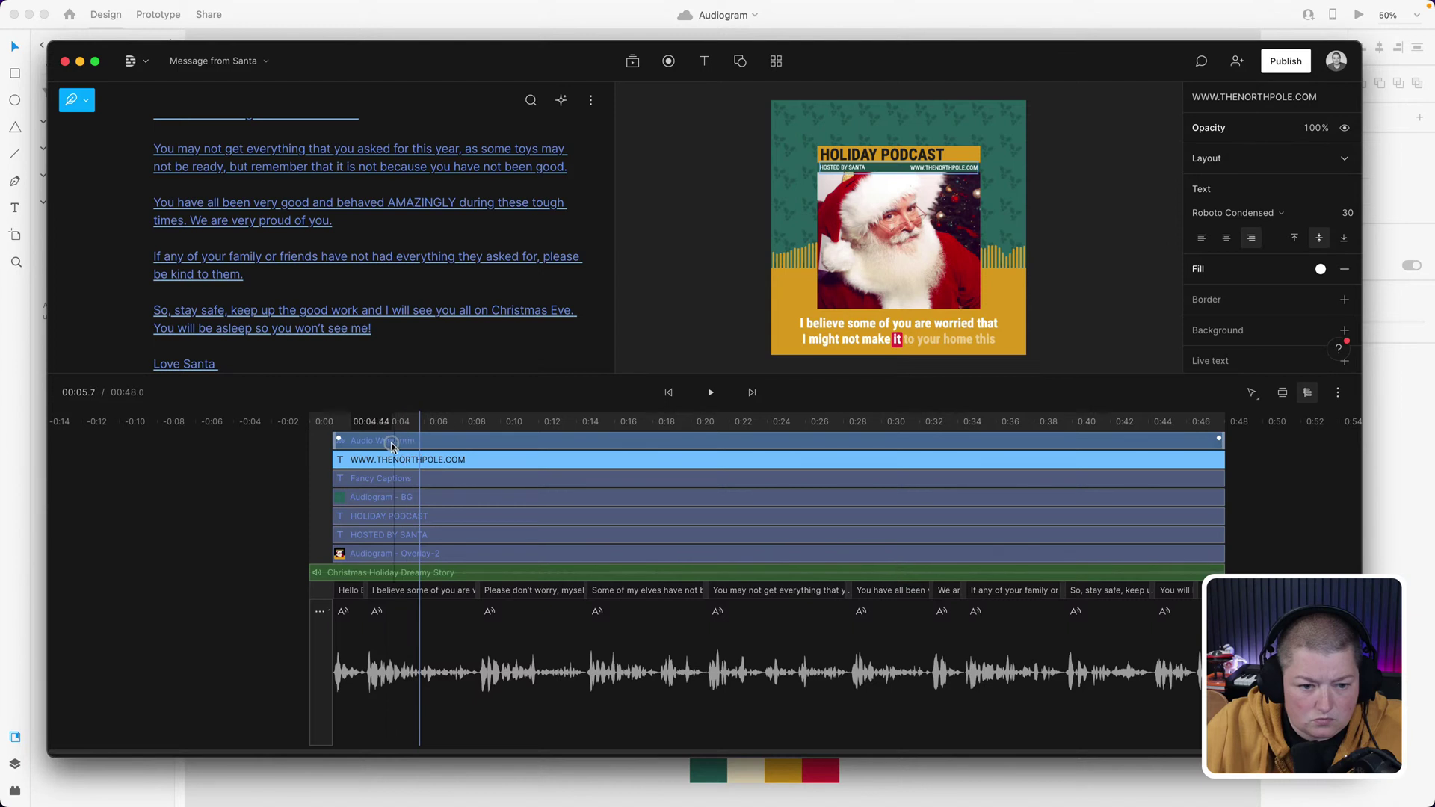
pyautogui.click(381, 441)
pyautogui.moveTo(331, 445); pyautogui.dragTo(311, 443)
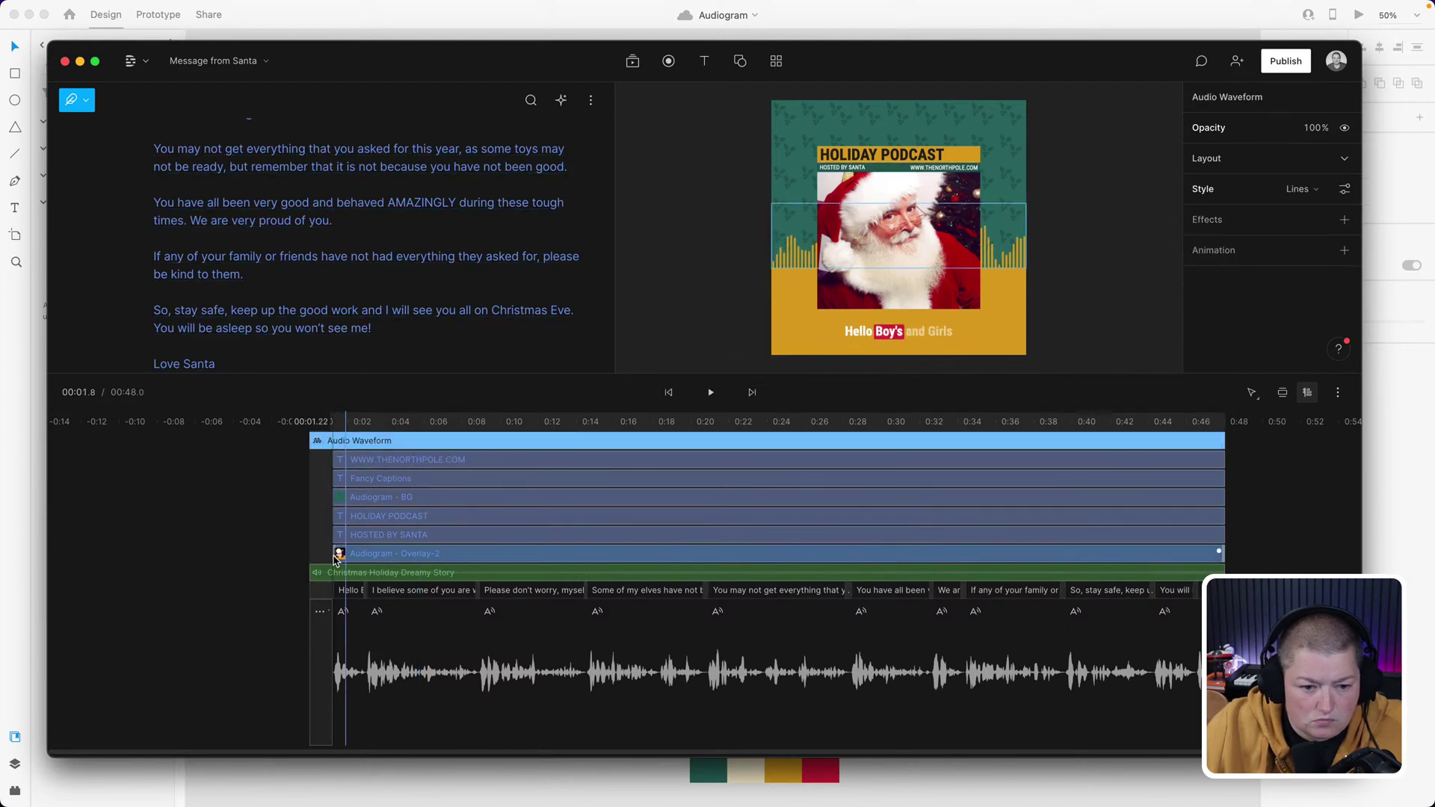
pyautogui.moveTo(335, 559); pyautogui.dragTo(318, 459)
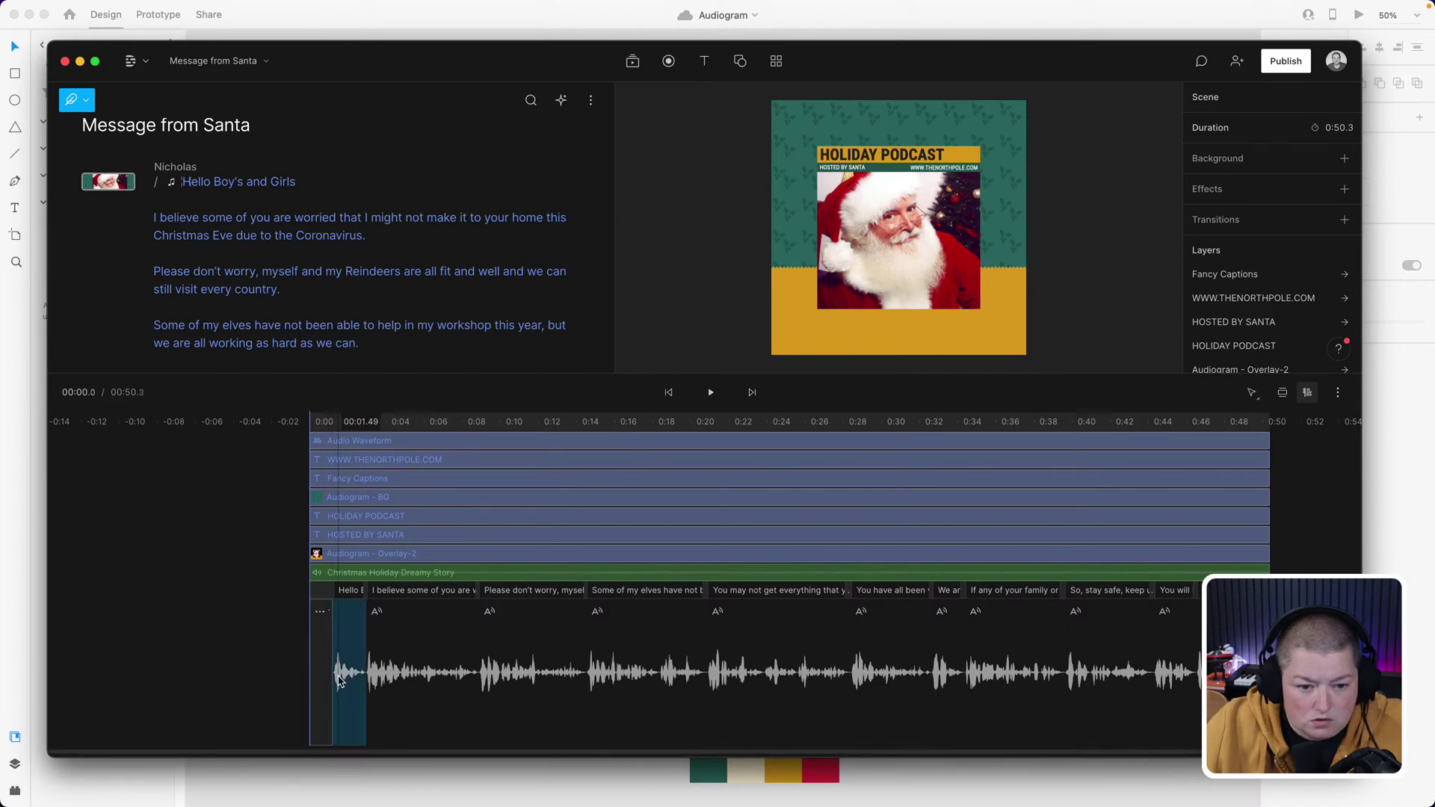
# - Play the opening to check its timing, and lengthen the gap before the narration to 1.99 s
pyautogui.click(332, 624)
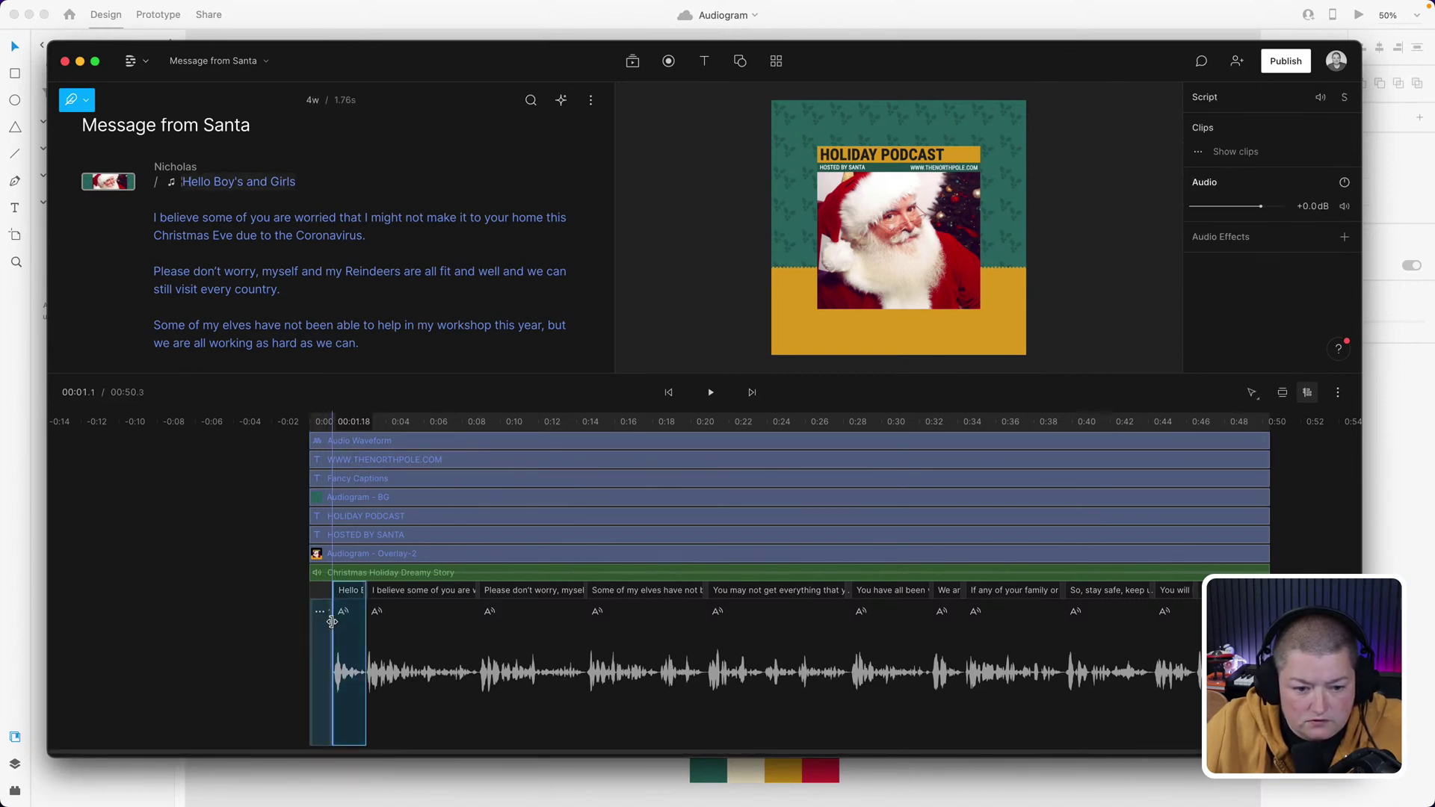
pyautogui.moveTo(330, 622); pyautogui.dragTo(330, 657)
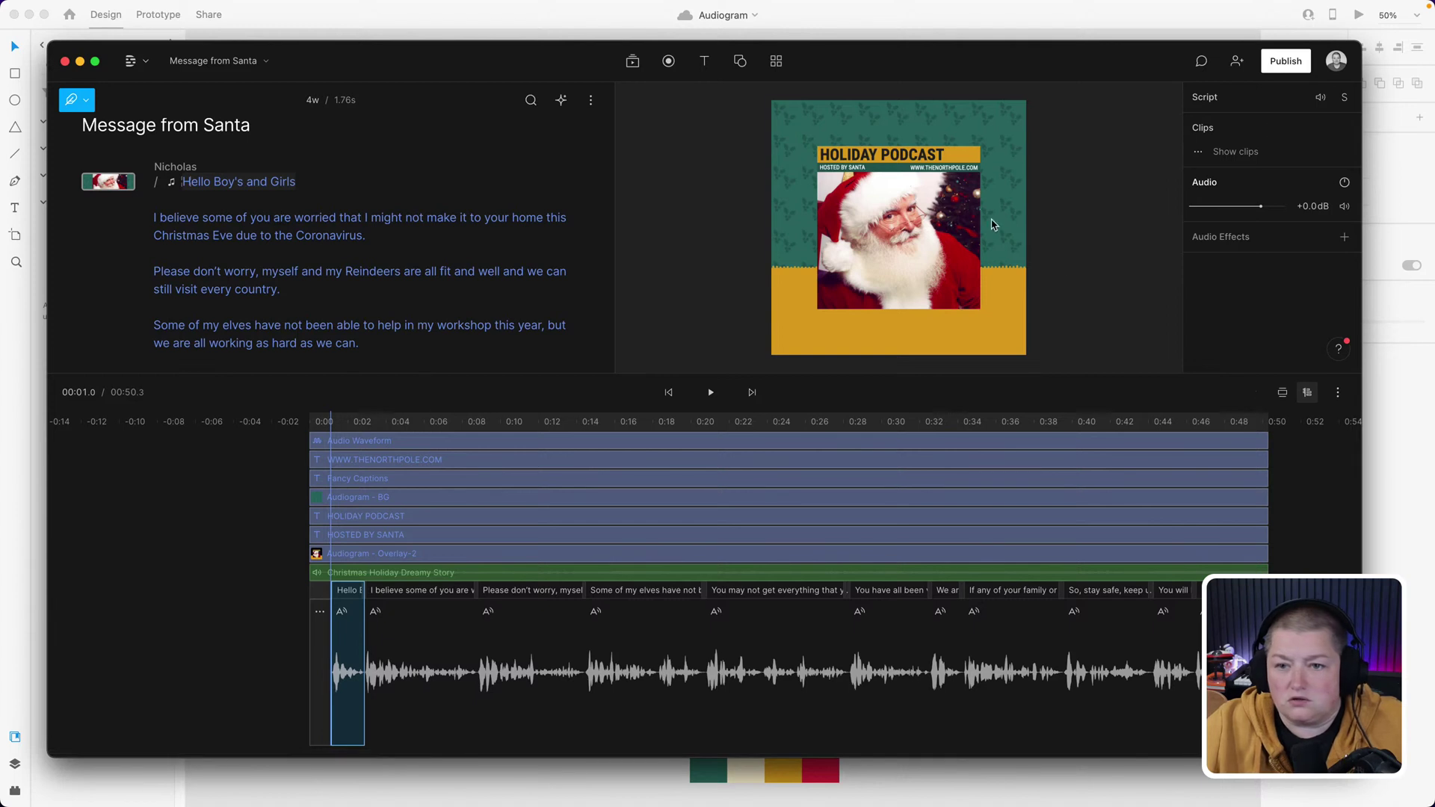
pyautogui.click(709, 393)
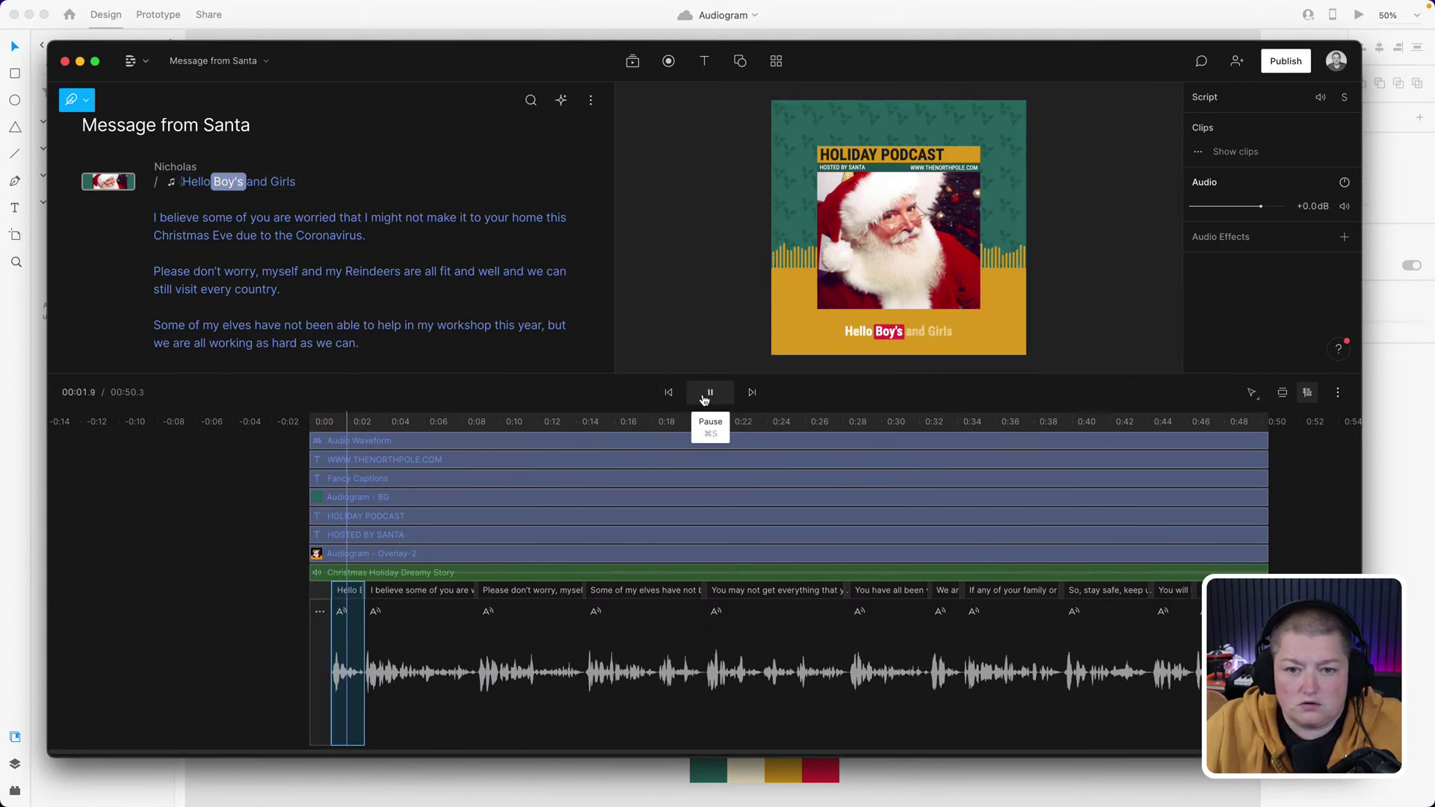
pyautogui.click(706, 395)
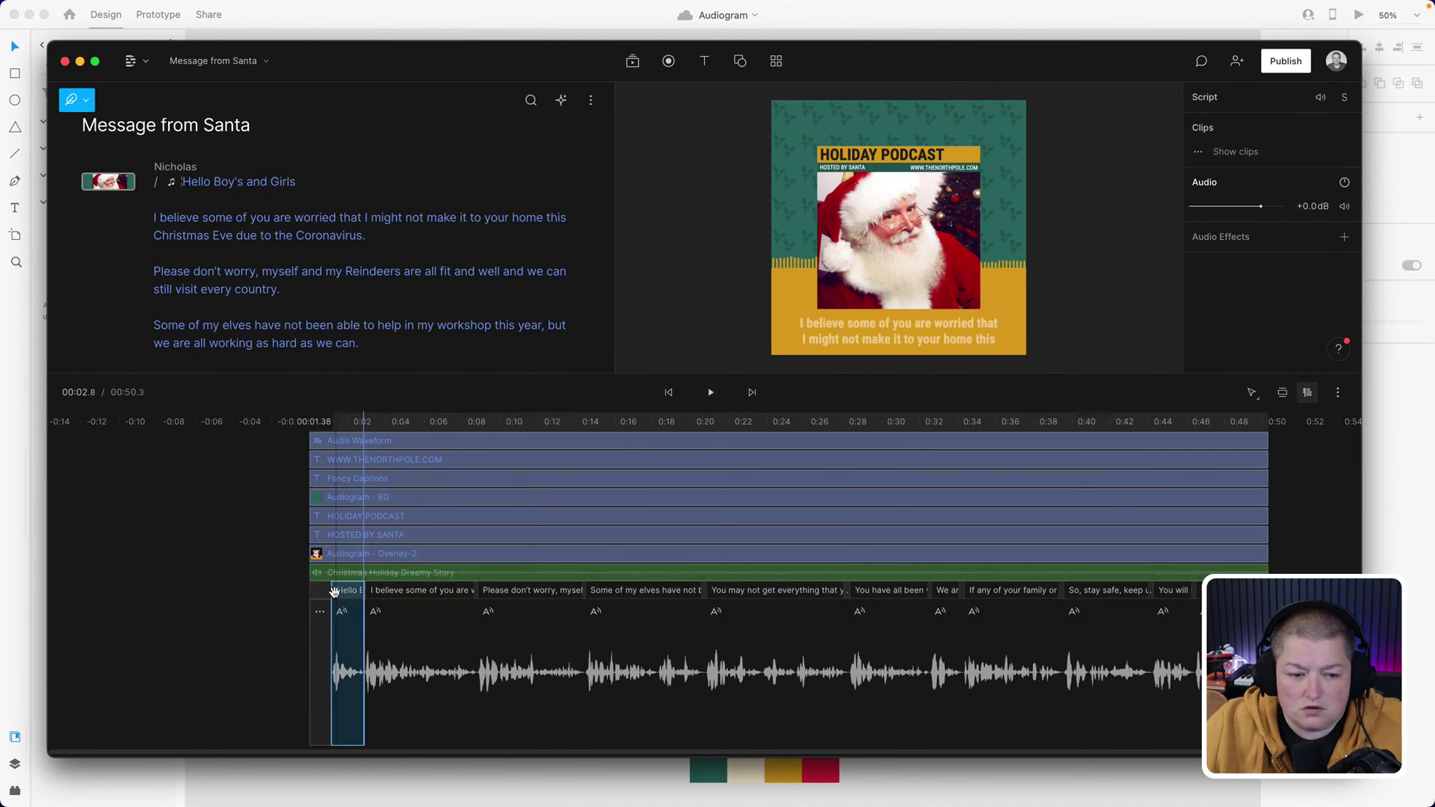
pyautogui.click(668, 392)
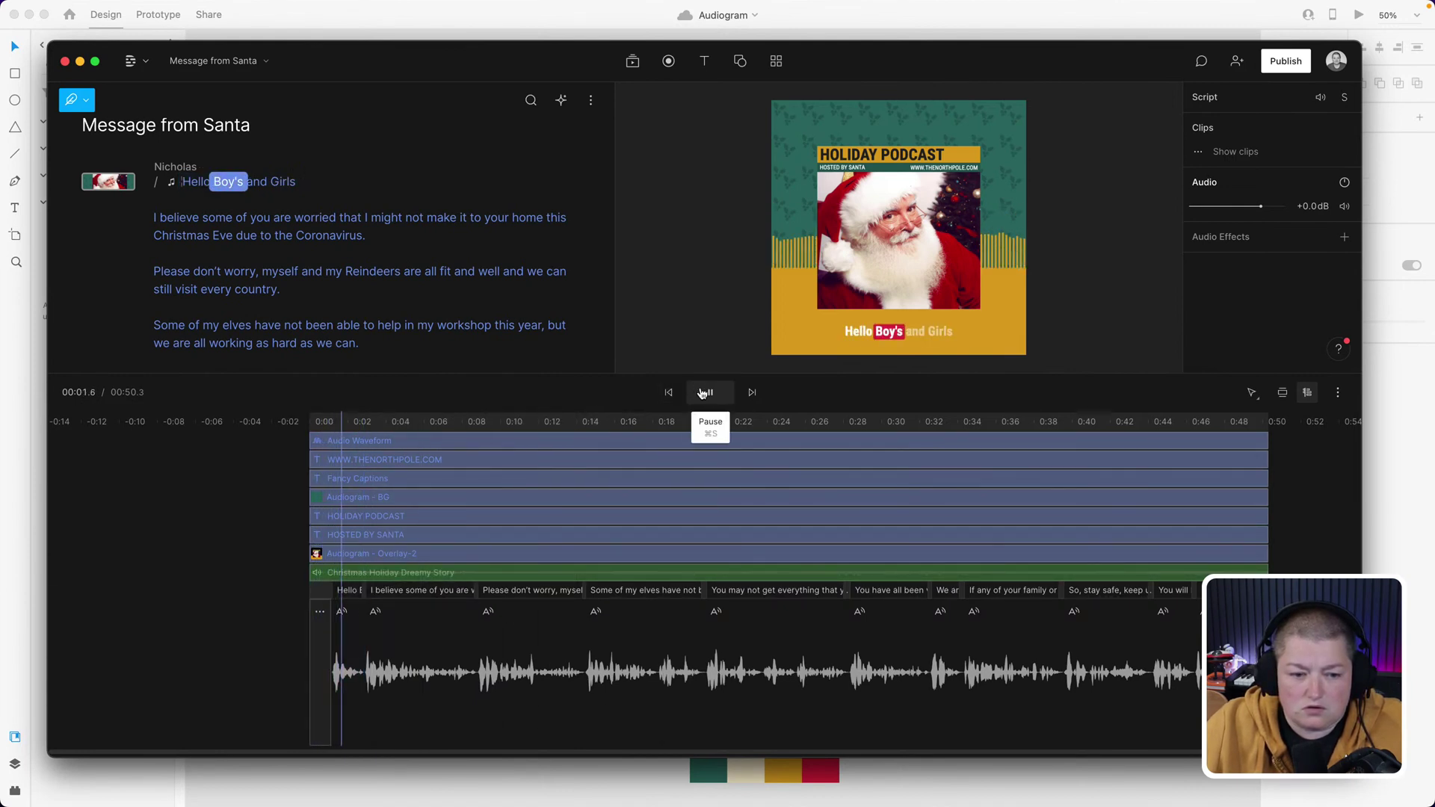
pyautogui.click(703, 393)
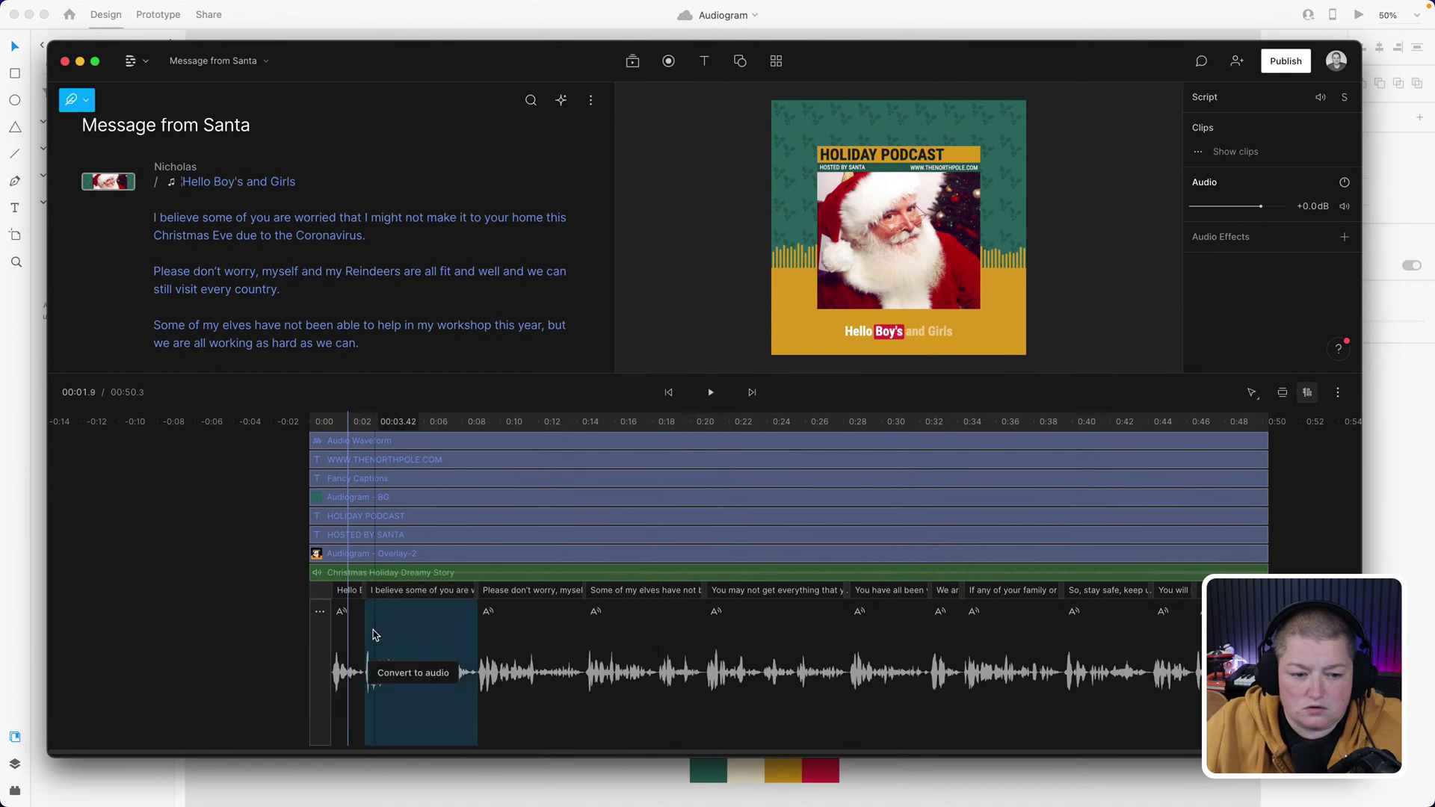
pyautogui.click(330, 619)
pyautogui.moveTo(330, 620); pyautogui.dragTo(346, 619)
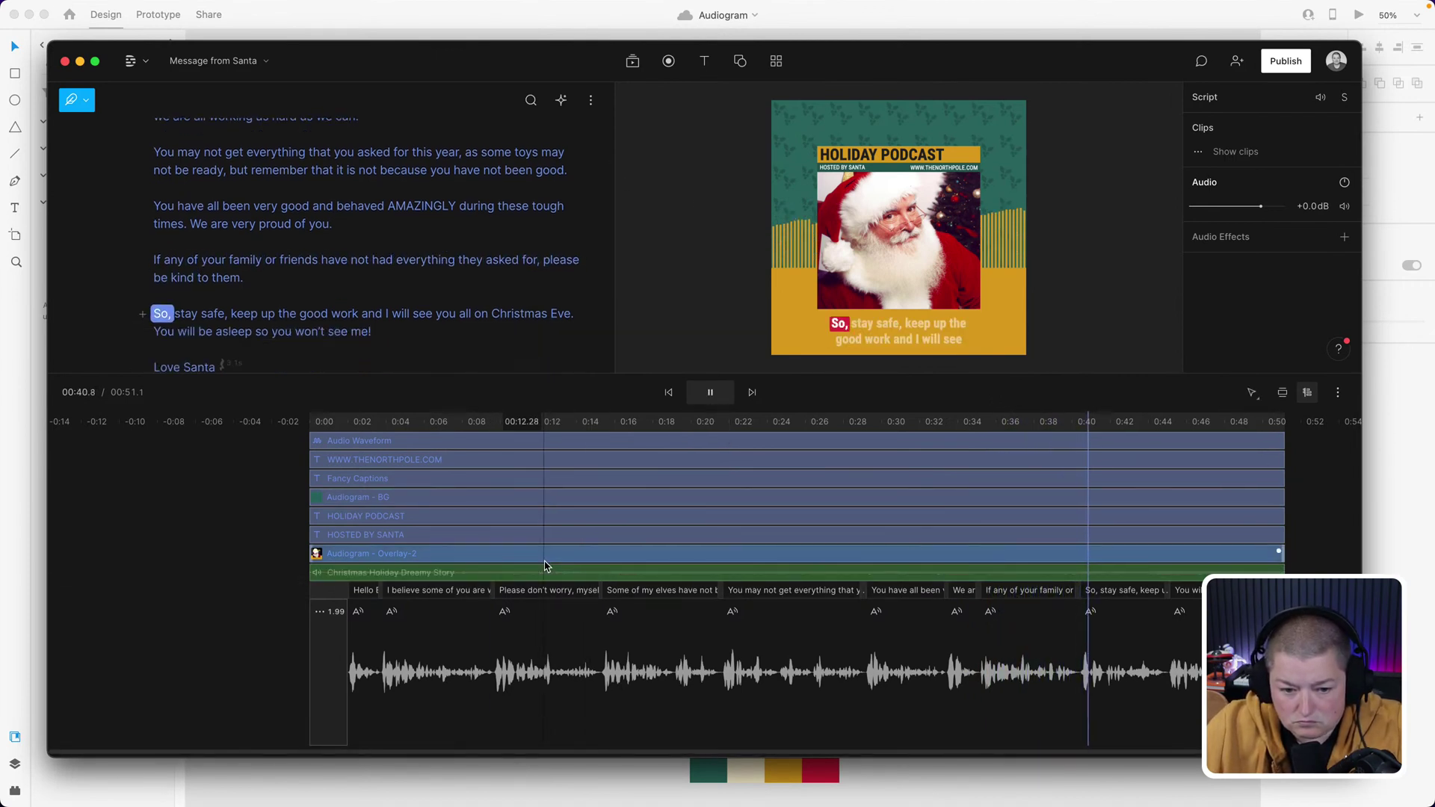
# - Play from an early line and from late in the narration to hear how the music runs through the ending
pyautogui.click(499, 574)
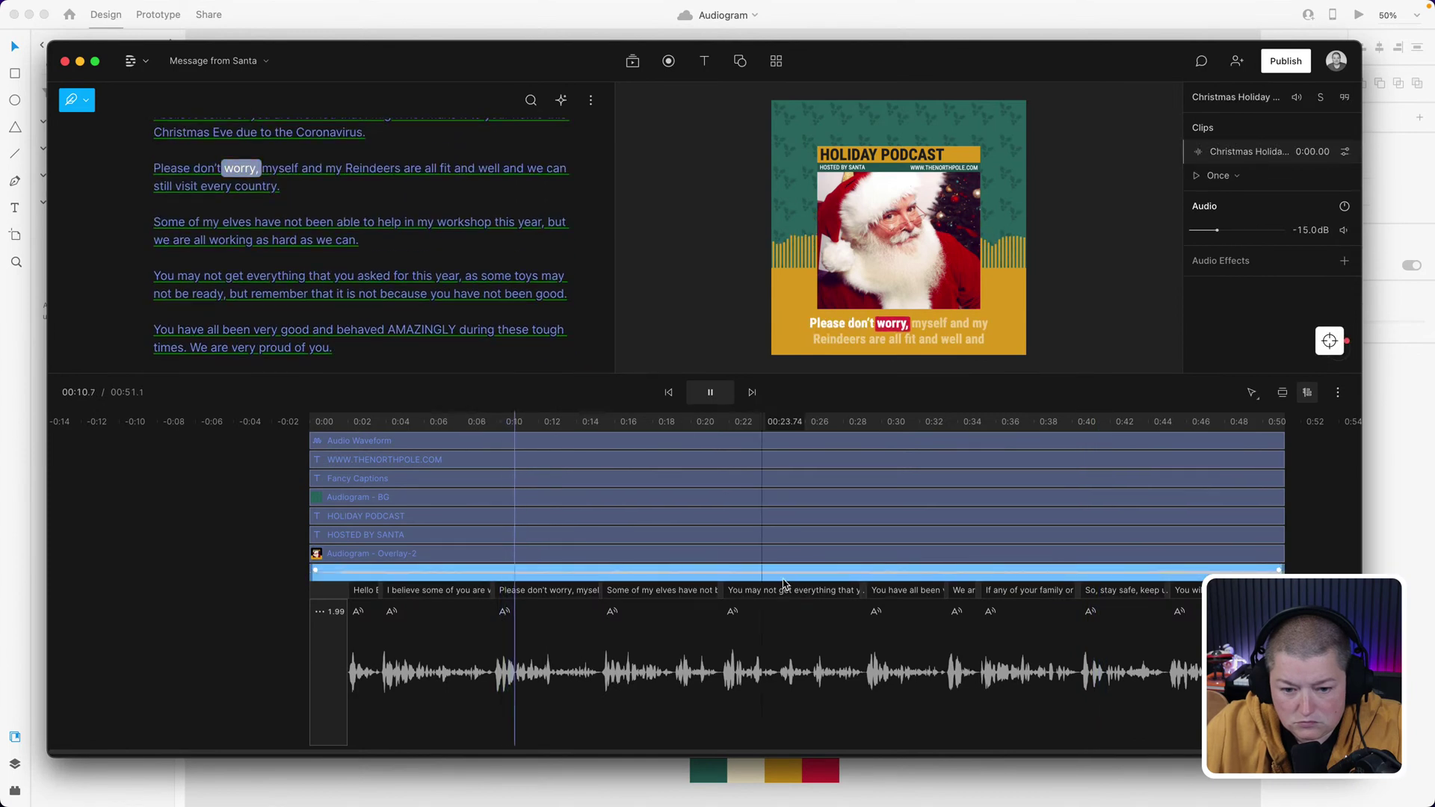
pyautogui.click(1055, 580)
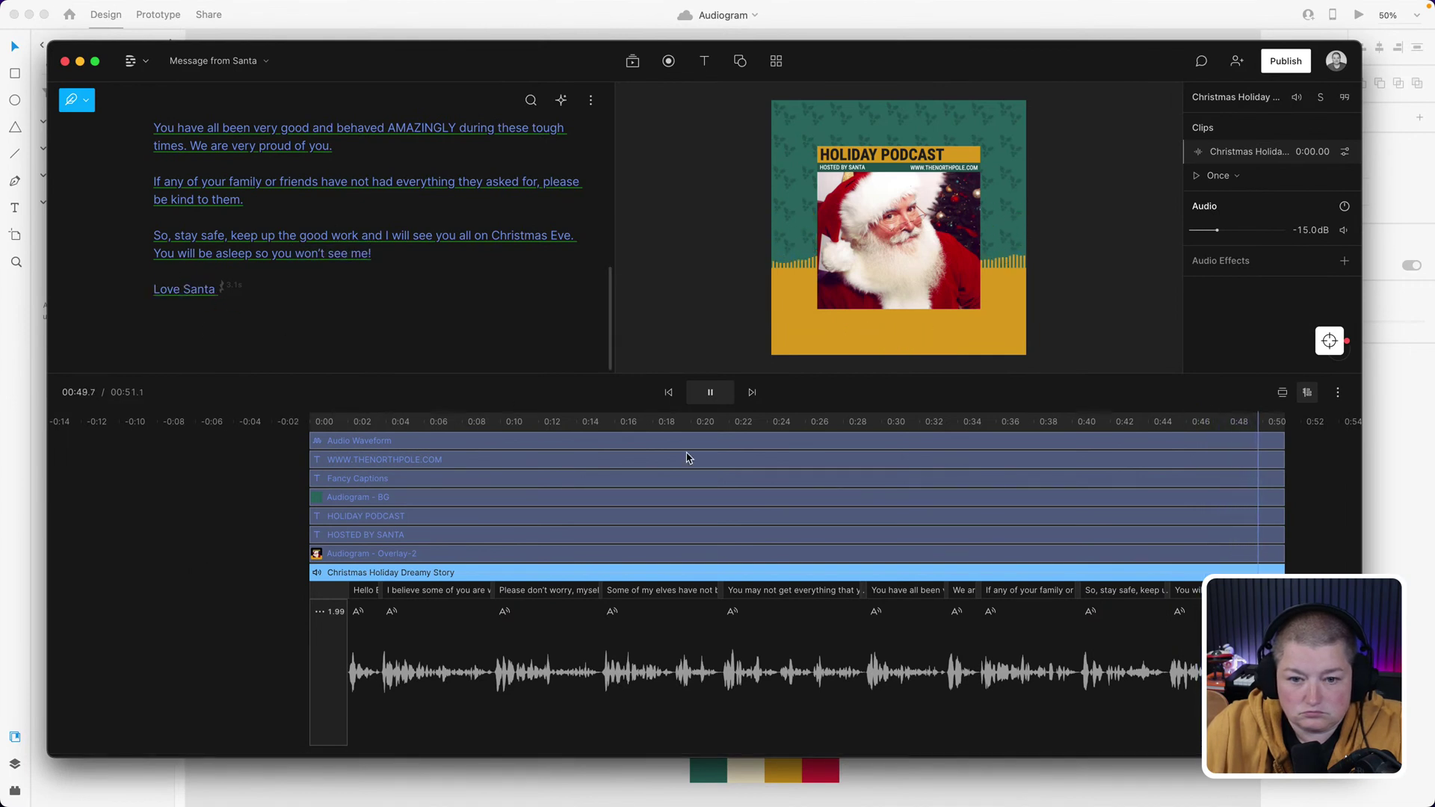
pyautogui.click(708, 392)
# - Correct the closing line of the script to "Love, Santa"
pyautogui.click(183, 291)
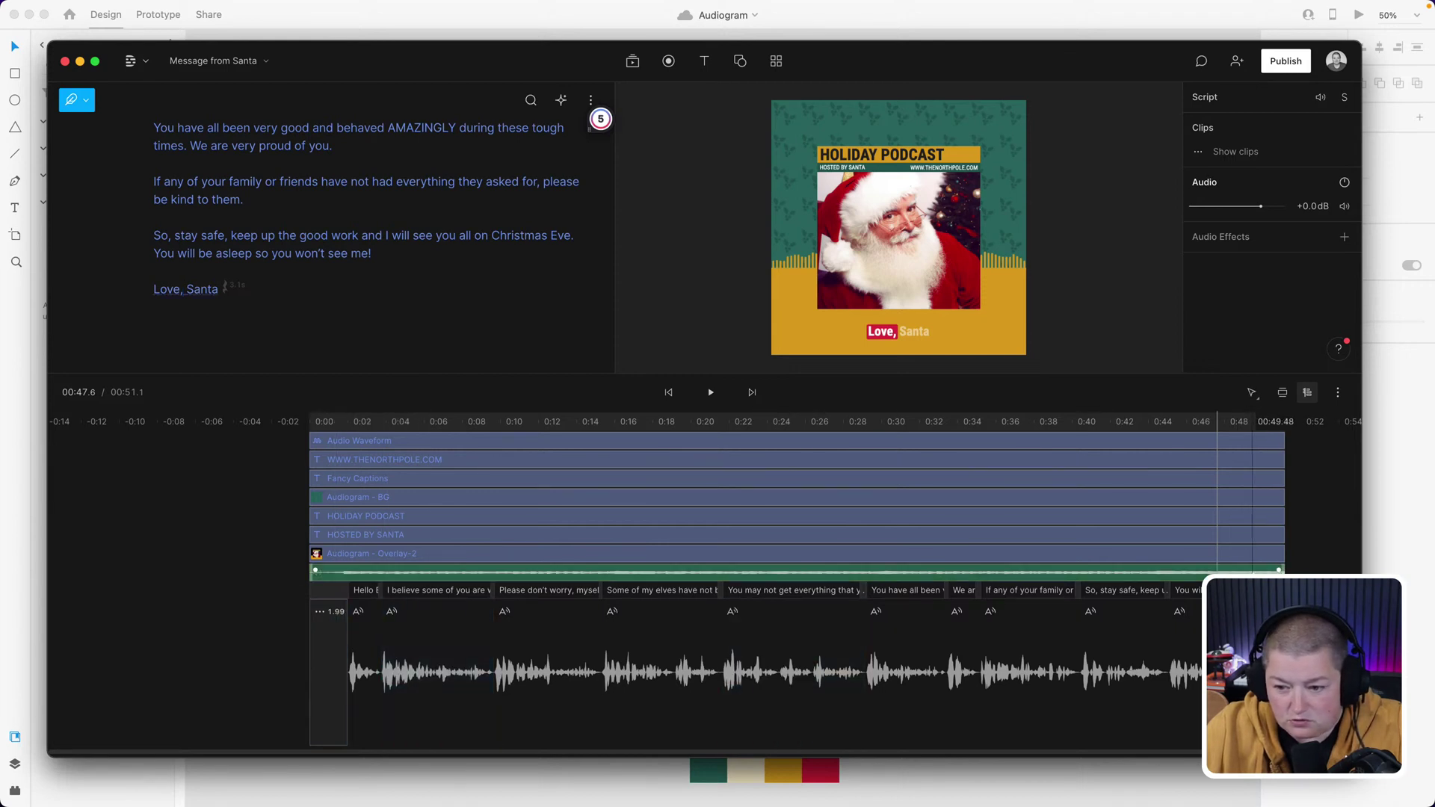
# - Examine the commands available for the Christmas music clip near its end, and its duration, volume and speed settings
pyautogui.click(1252, 571)
pyautogui.rightClick(1253, 572)
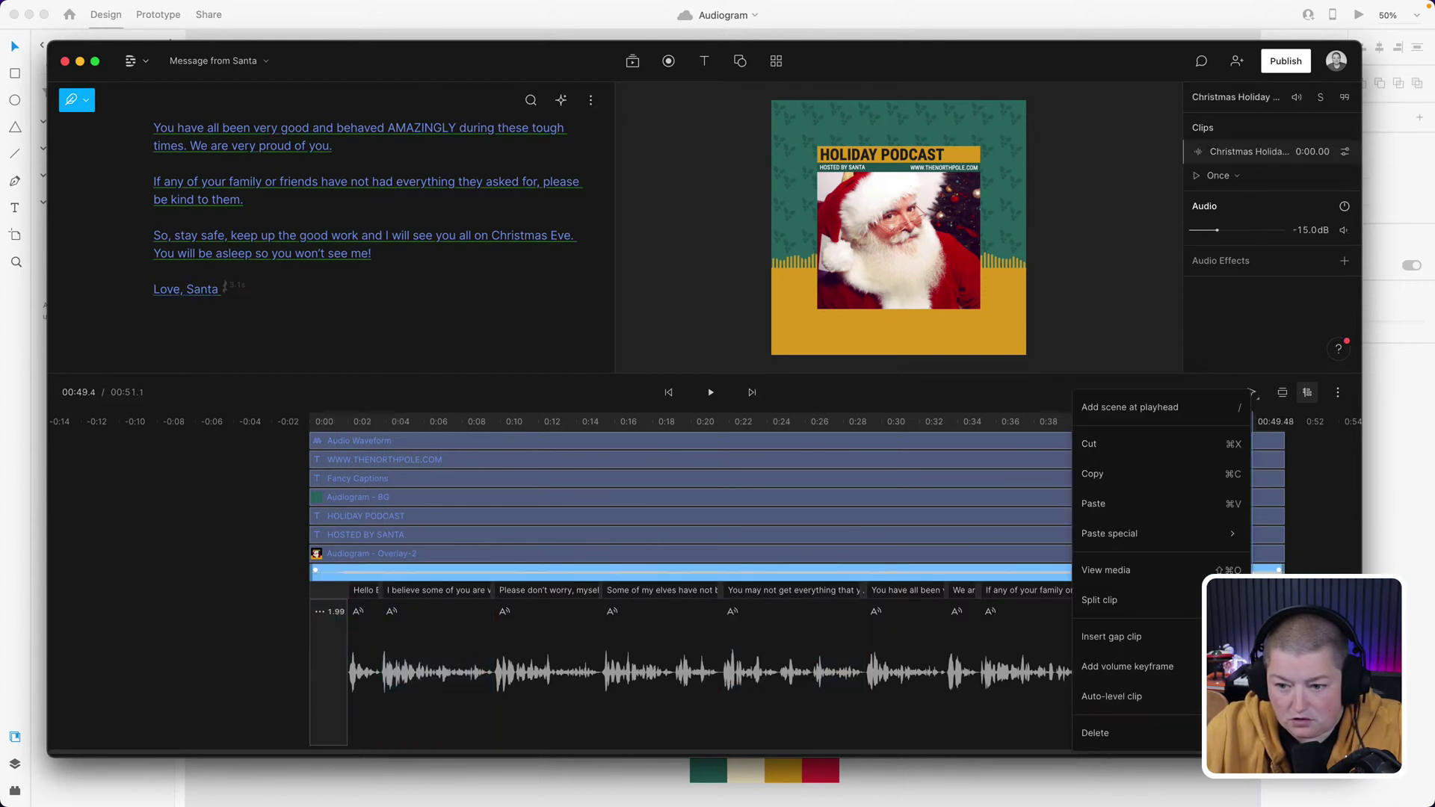
pyautogui.click(1259, 572)
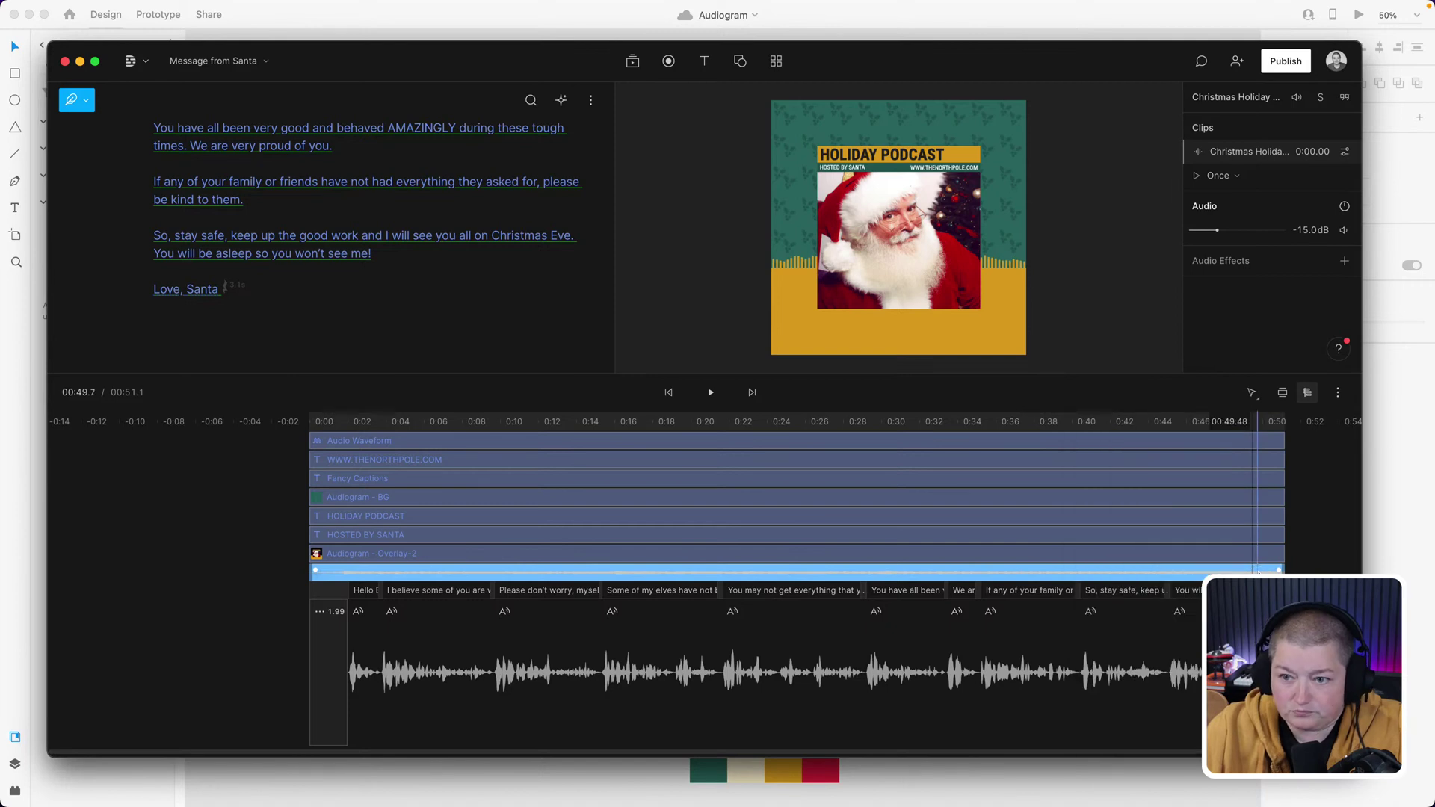
pyautogui.click(1321, 560)
pyautogui.click(1249, 571)
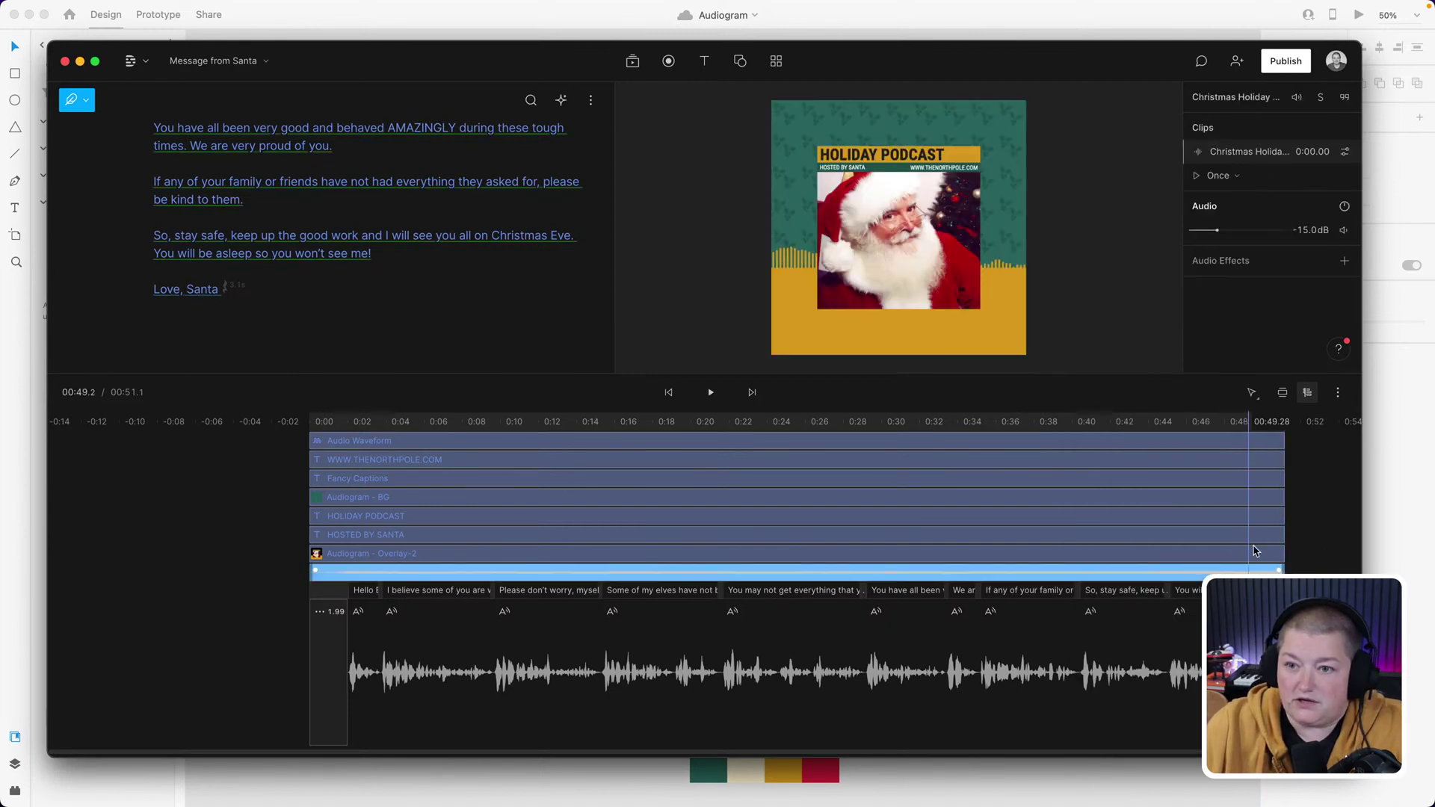
pyautogui.click(1345, 153)
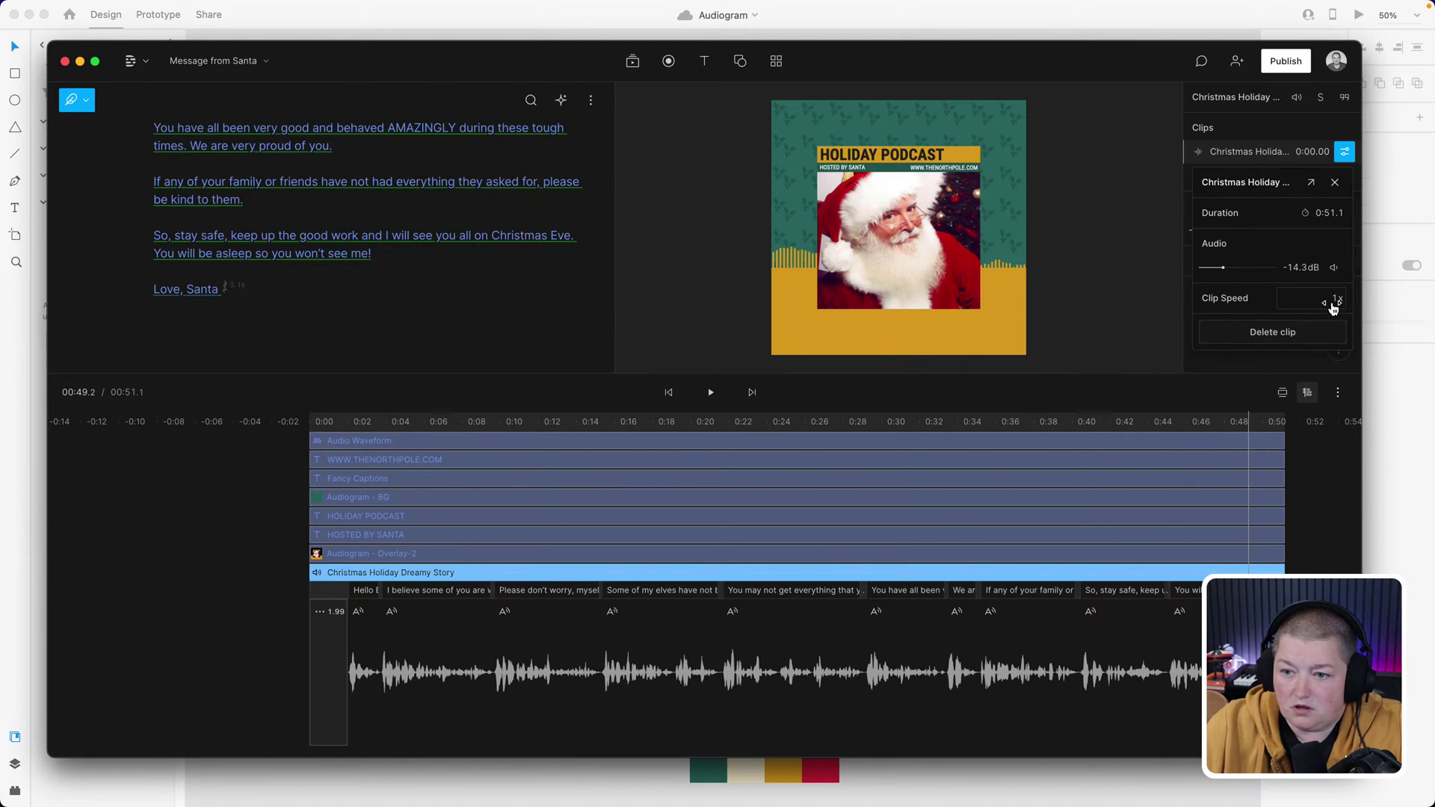
pyautogui.moveTo(1333, 308); pyautogui.dragTo(1335, 308)
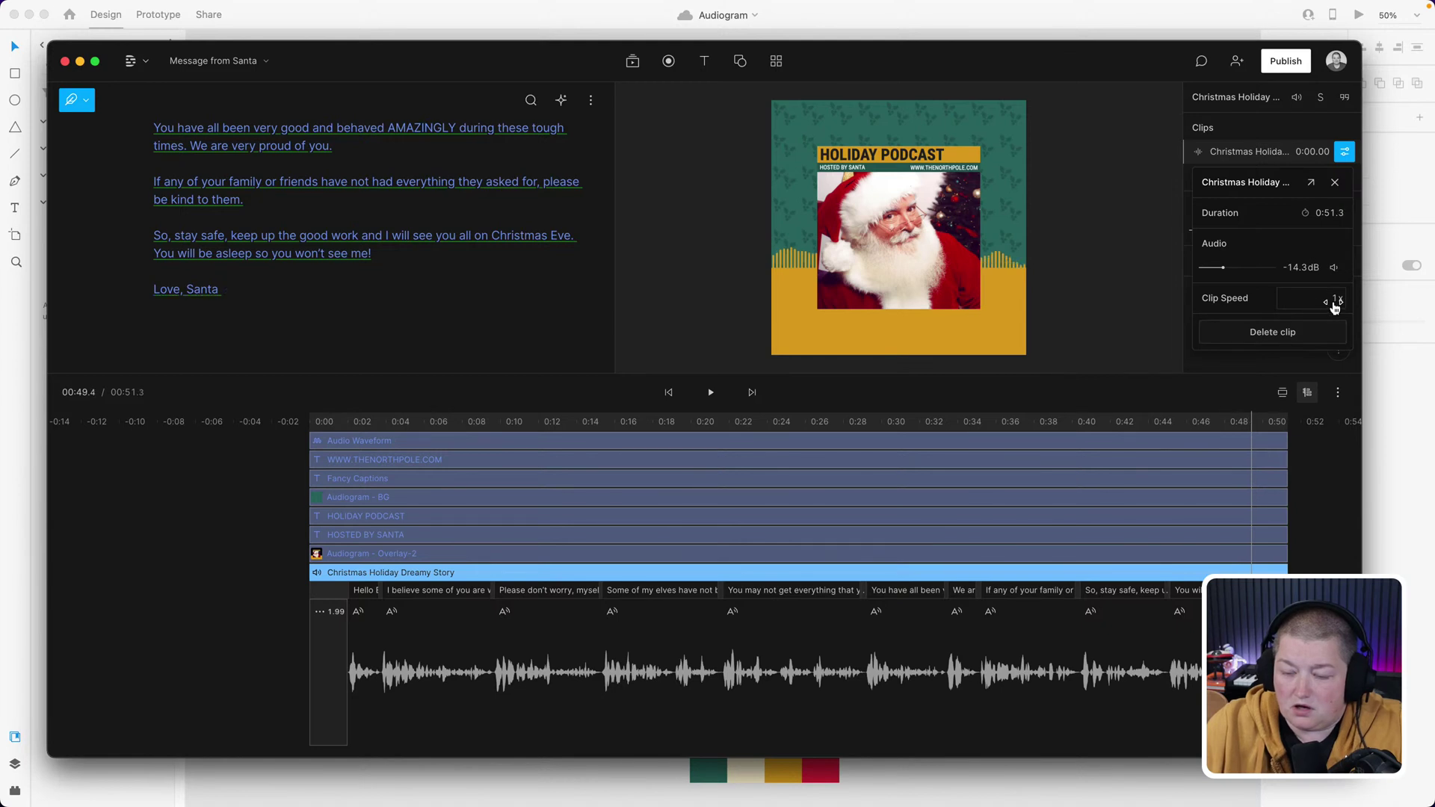
pyautogui.click(1107, 590)
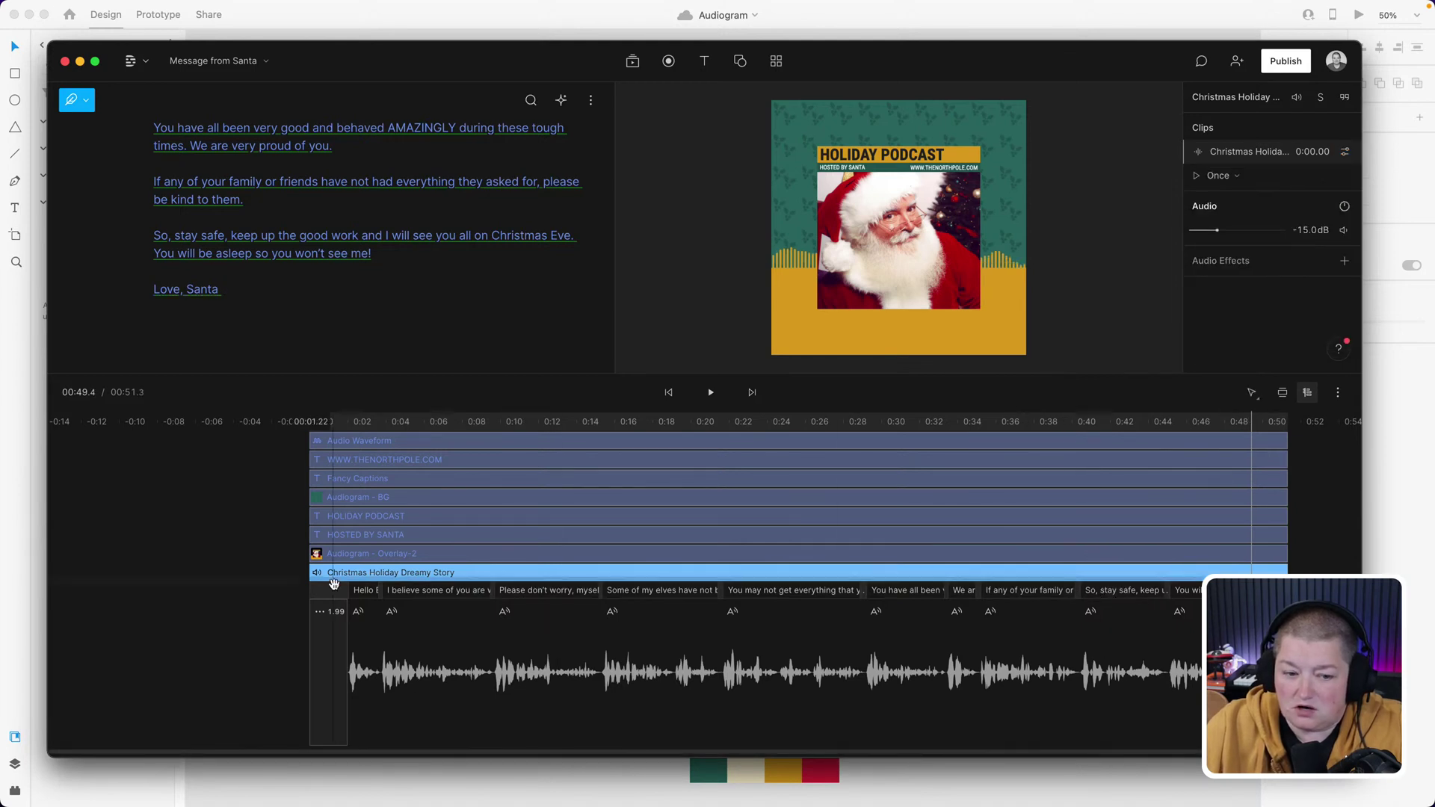
# - Try the Christmas music at a clip speed of 2.1x, play a stretch of the opening, and undo the speed change
pyautogui.click(328, 459)
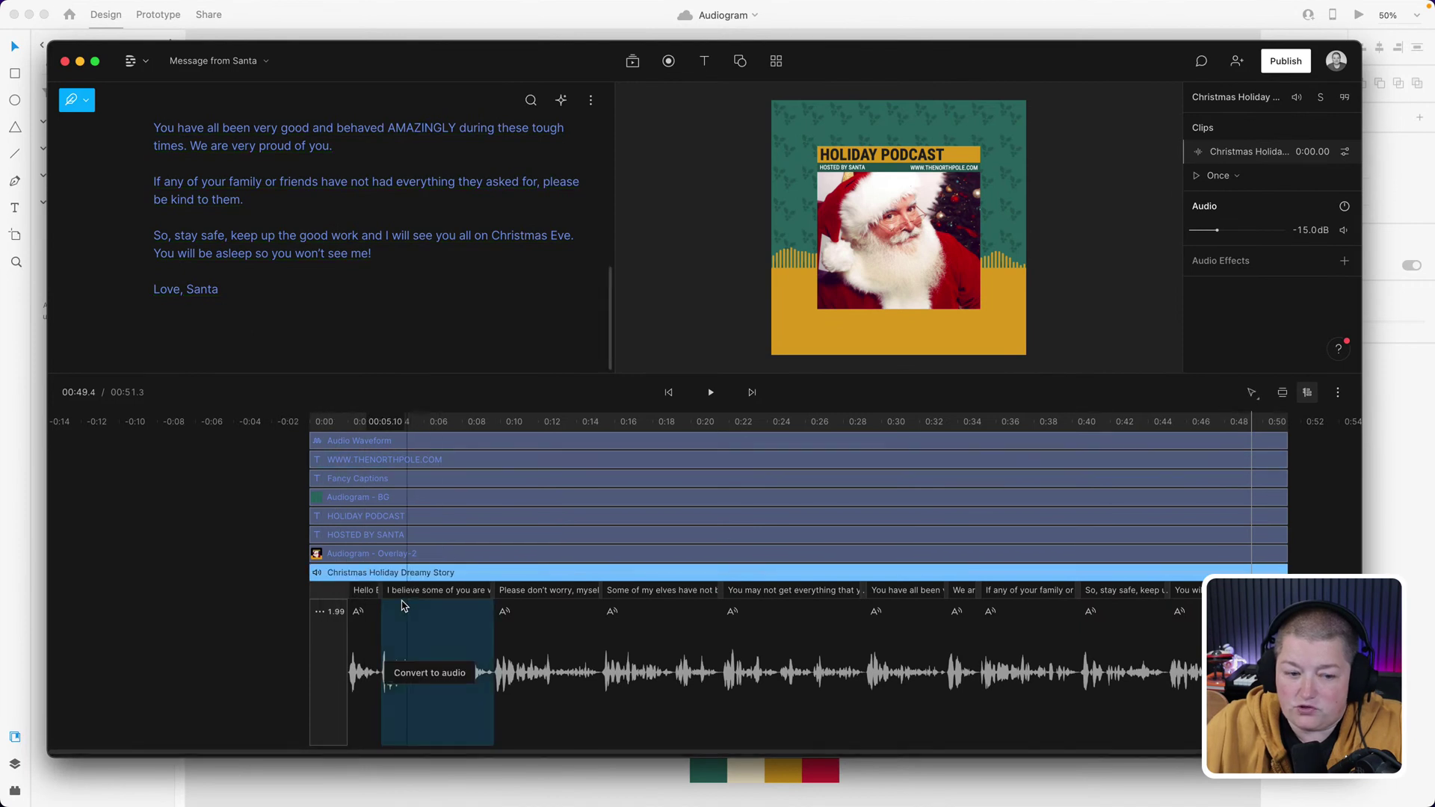
pyautogui.click(322, 596)
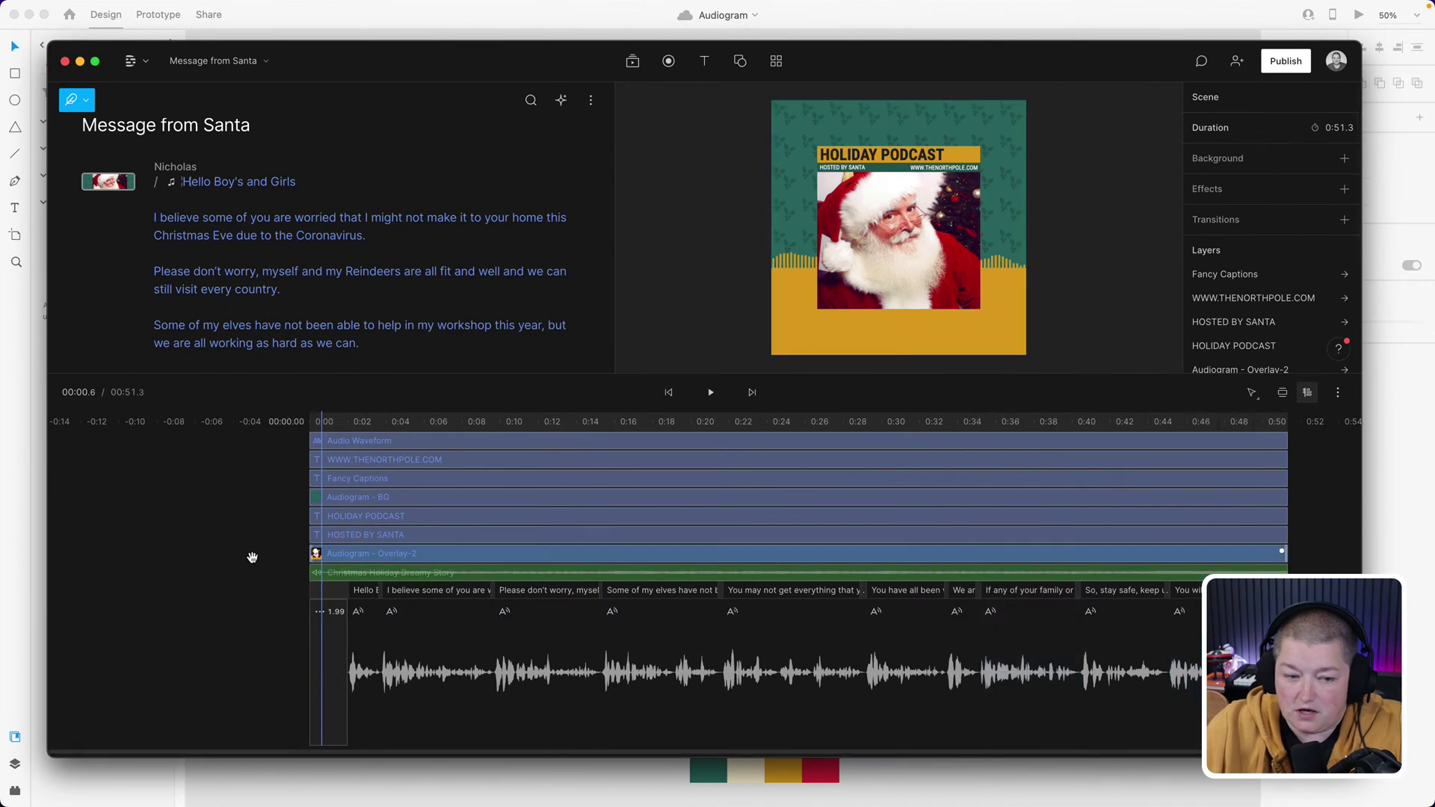
pyautogui.click(383, 573)
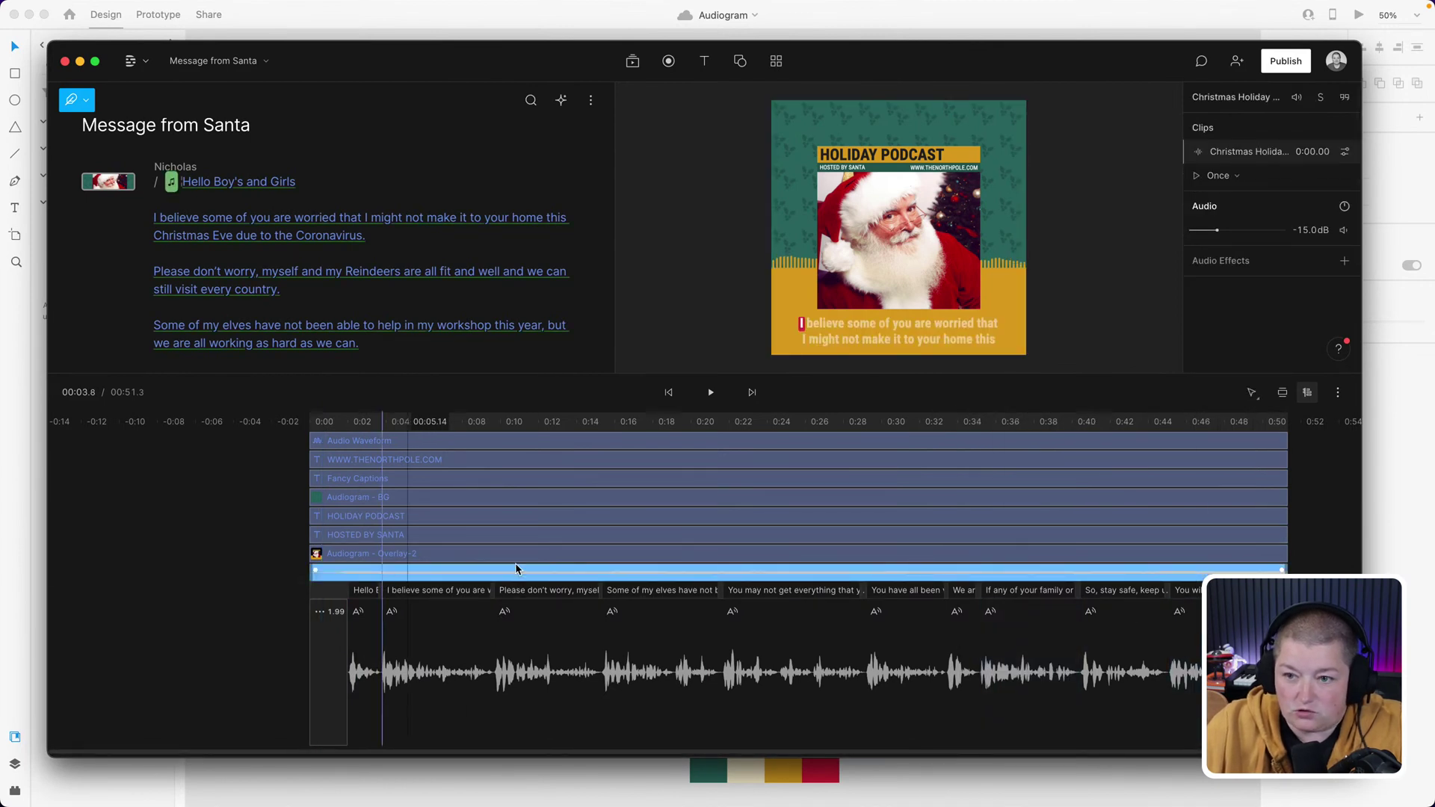
pyautogui.click(1343, 154)
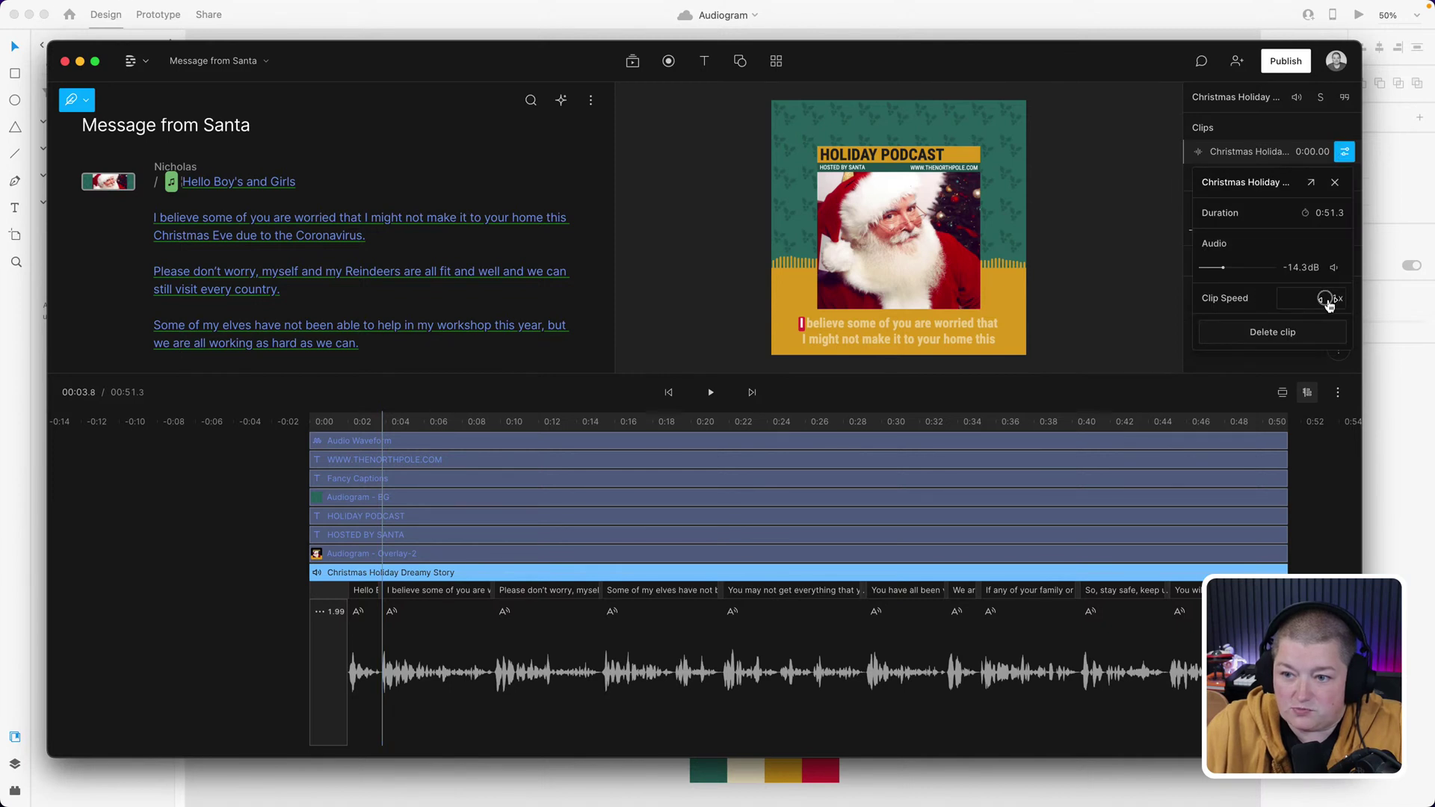
pyautogui.press('Return')
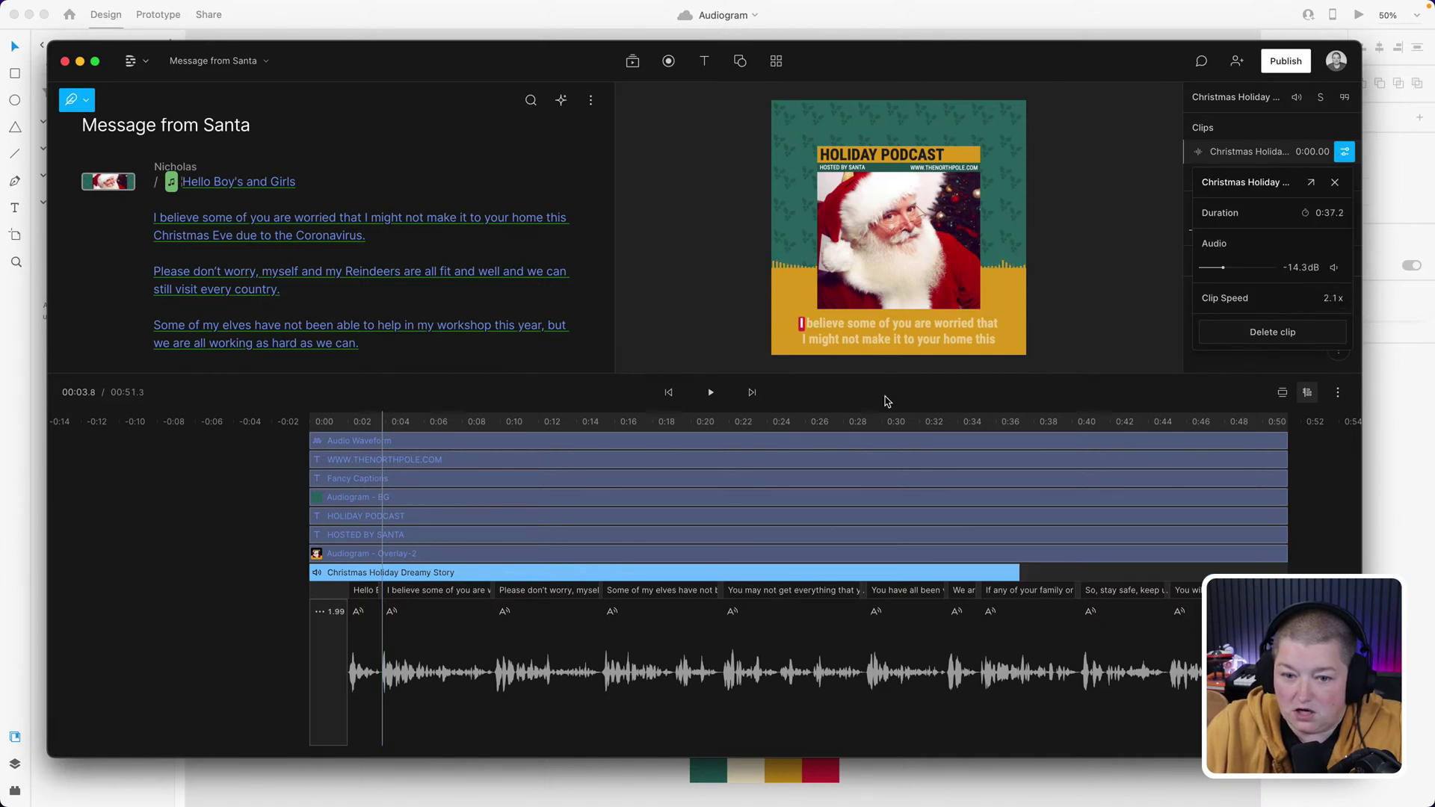
pyautogui.click(717, 398)
pyautogui.click(712, 394)
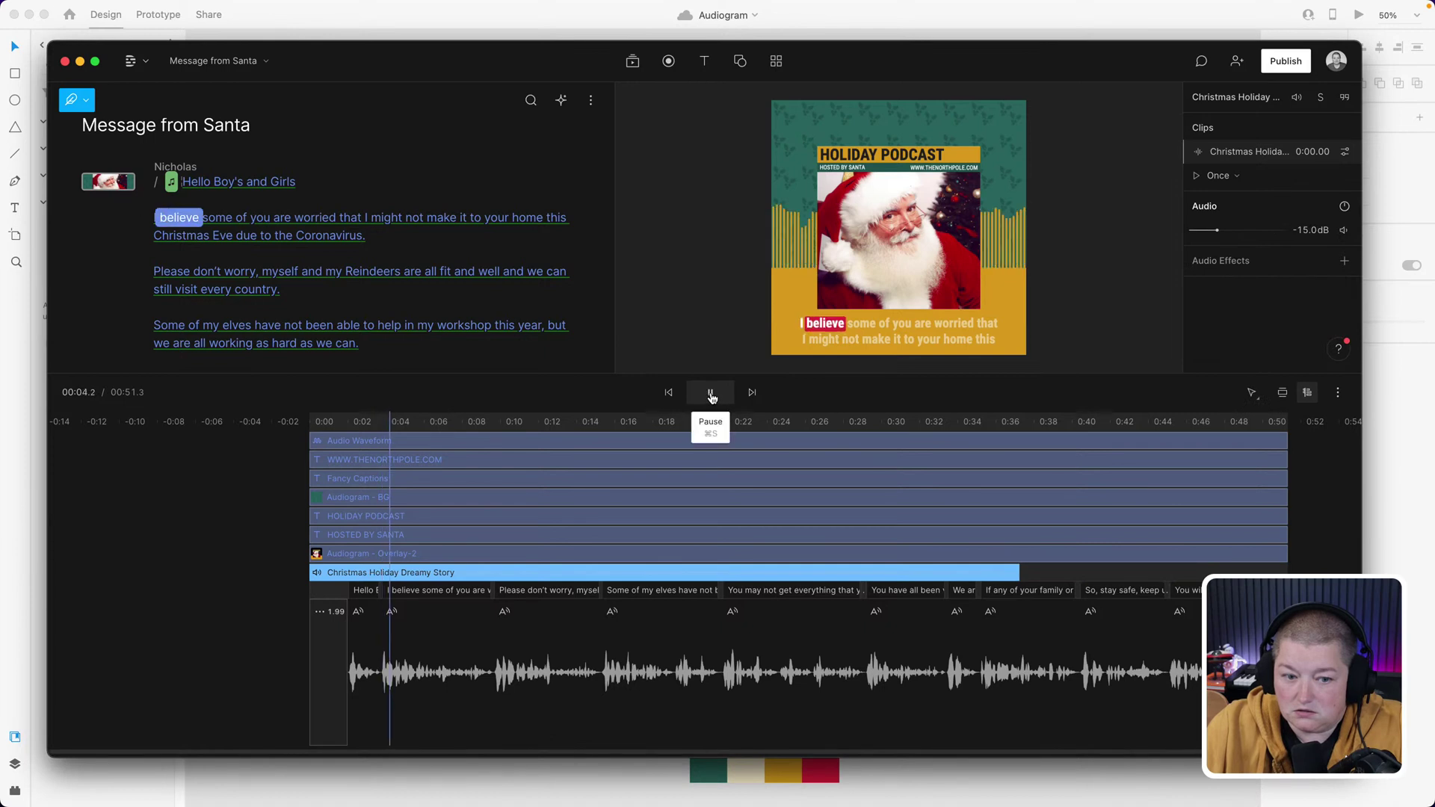
pyautogui.click(712, 397)
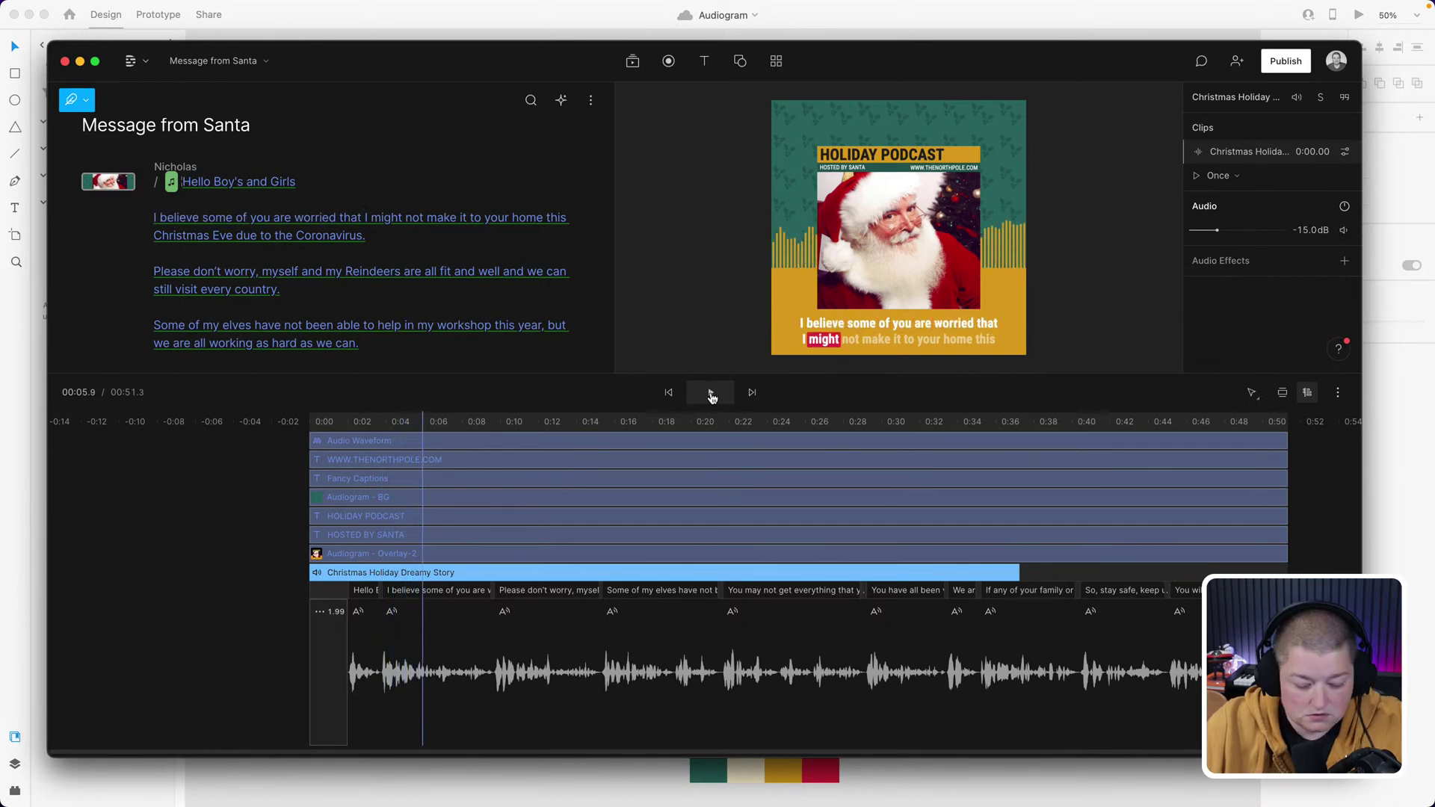
pyautogui.press('super+z')
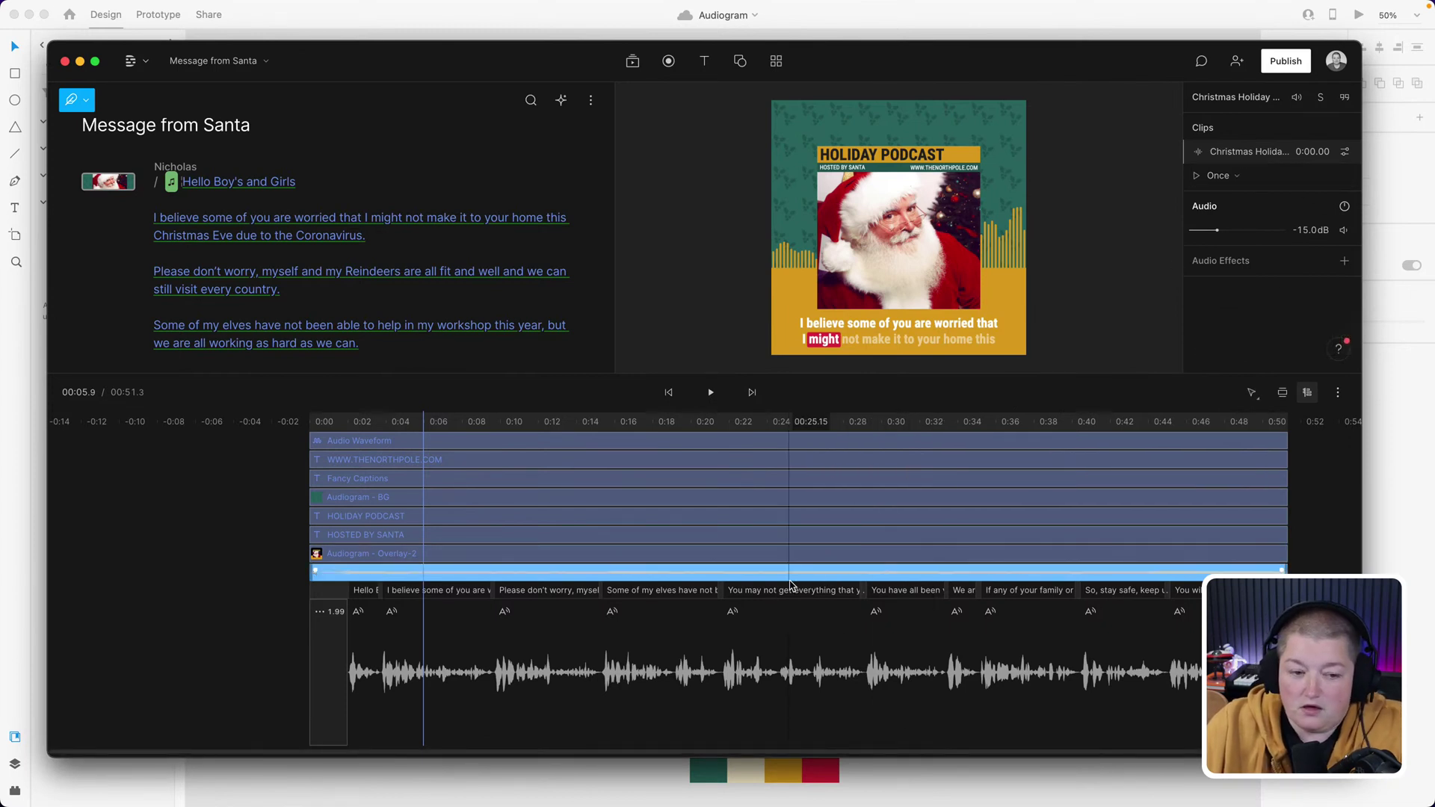
# - Check the fade options at the end of the Christmas music clip, and add a volume keyframe at 50.5 s
pyautogui.click(1263, 448)
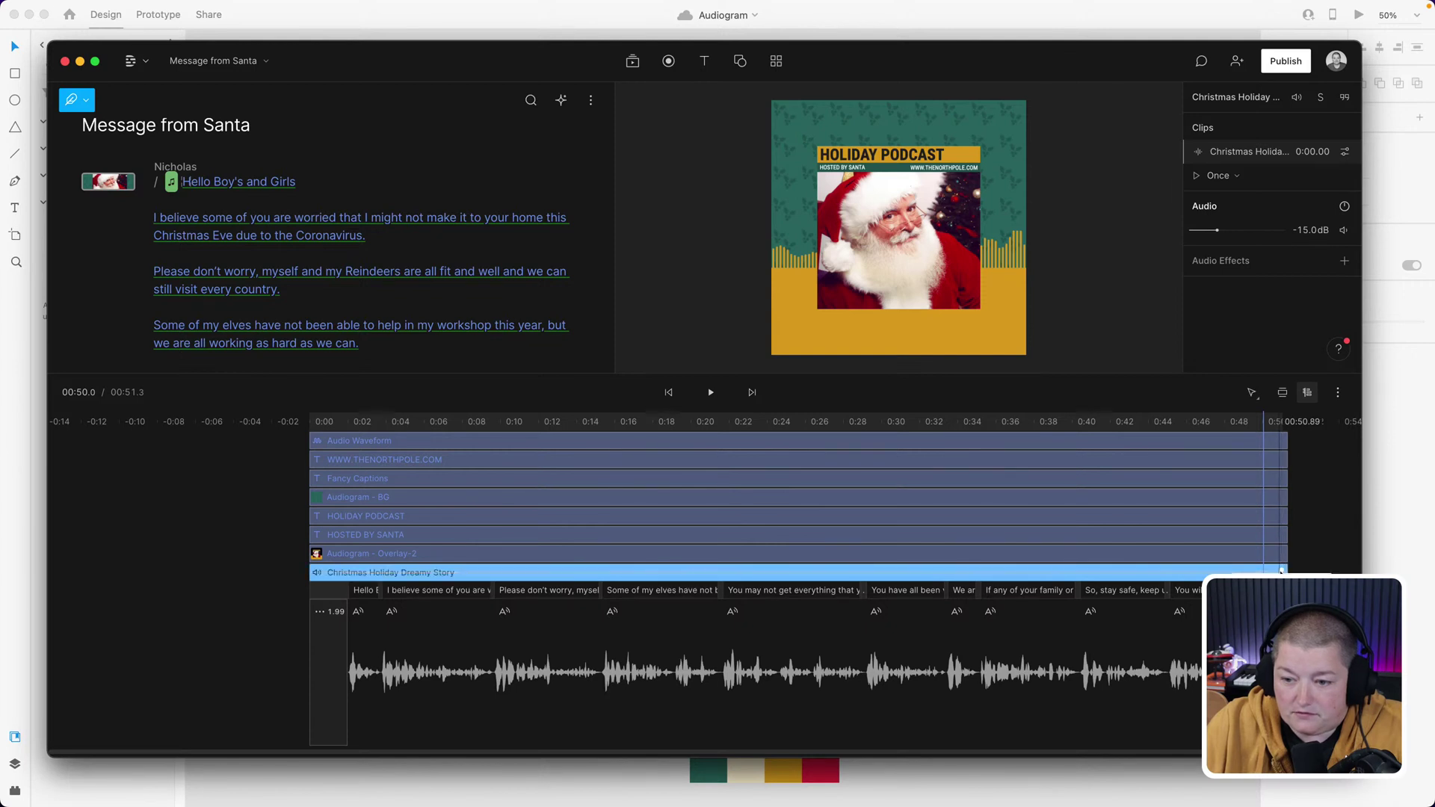
pyautogui.click(1281, 571)
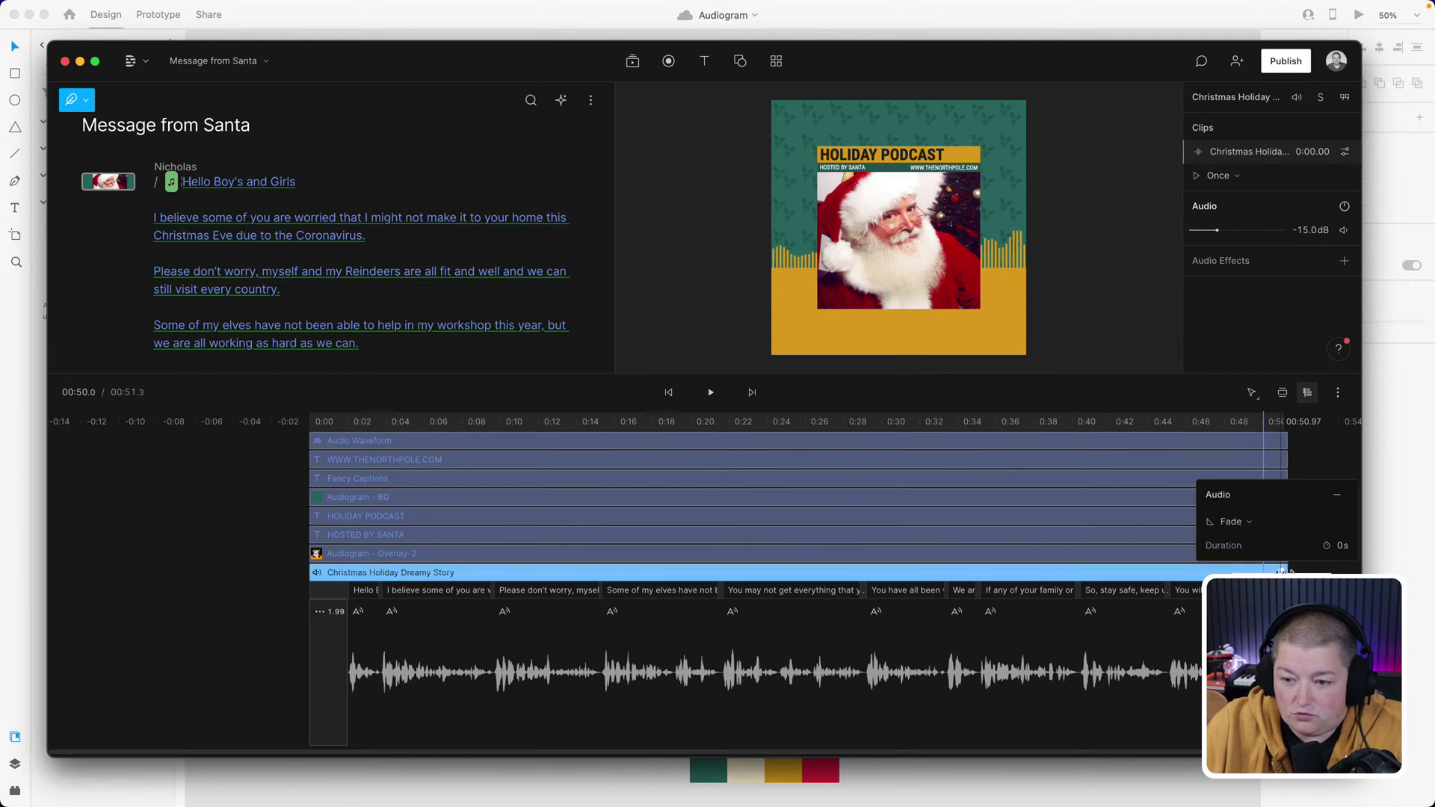
pyautogui.click(1248, 527)
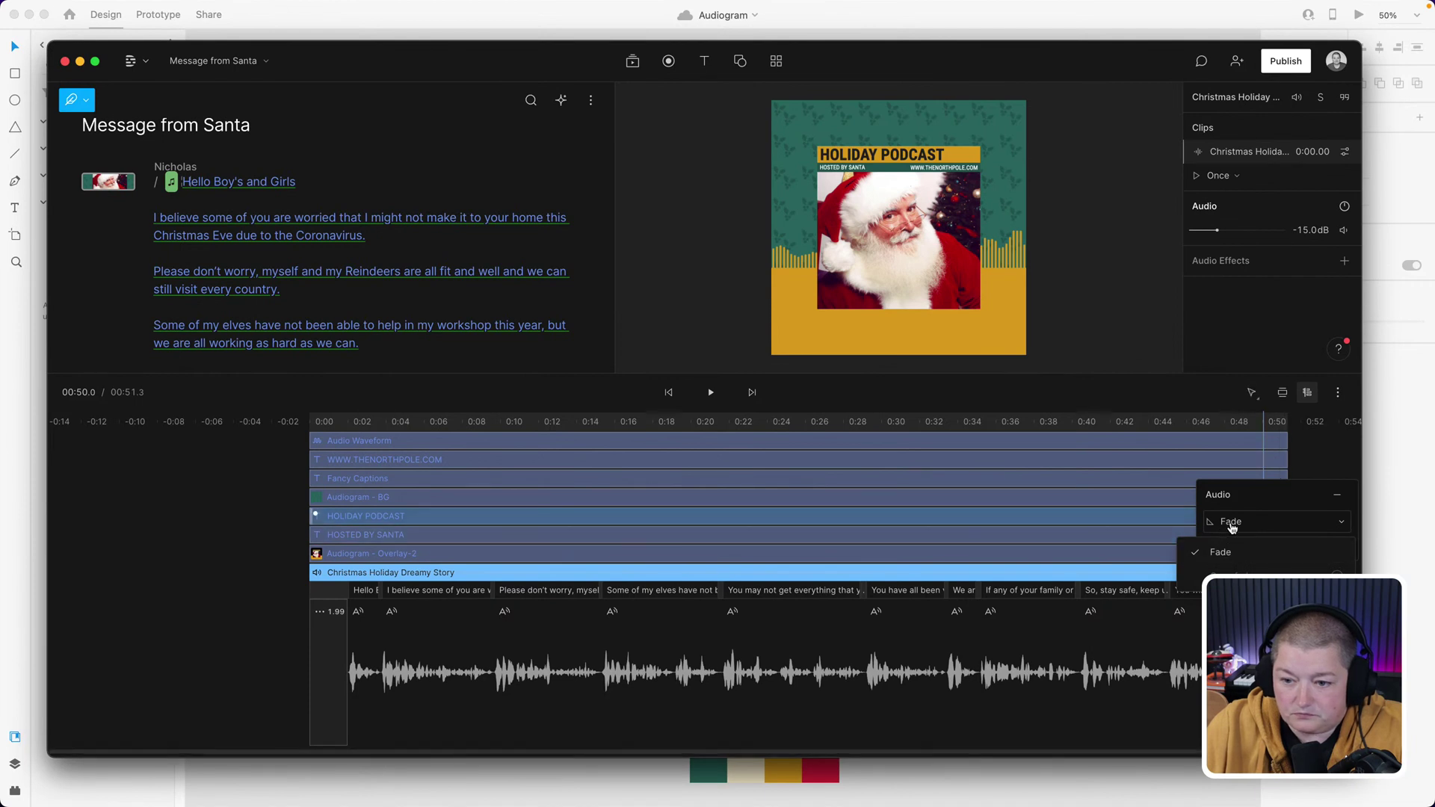
pyautogui.click(1232, 528)
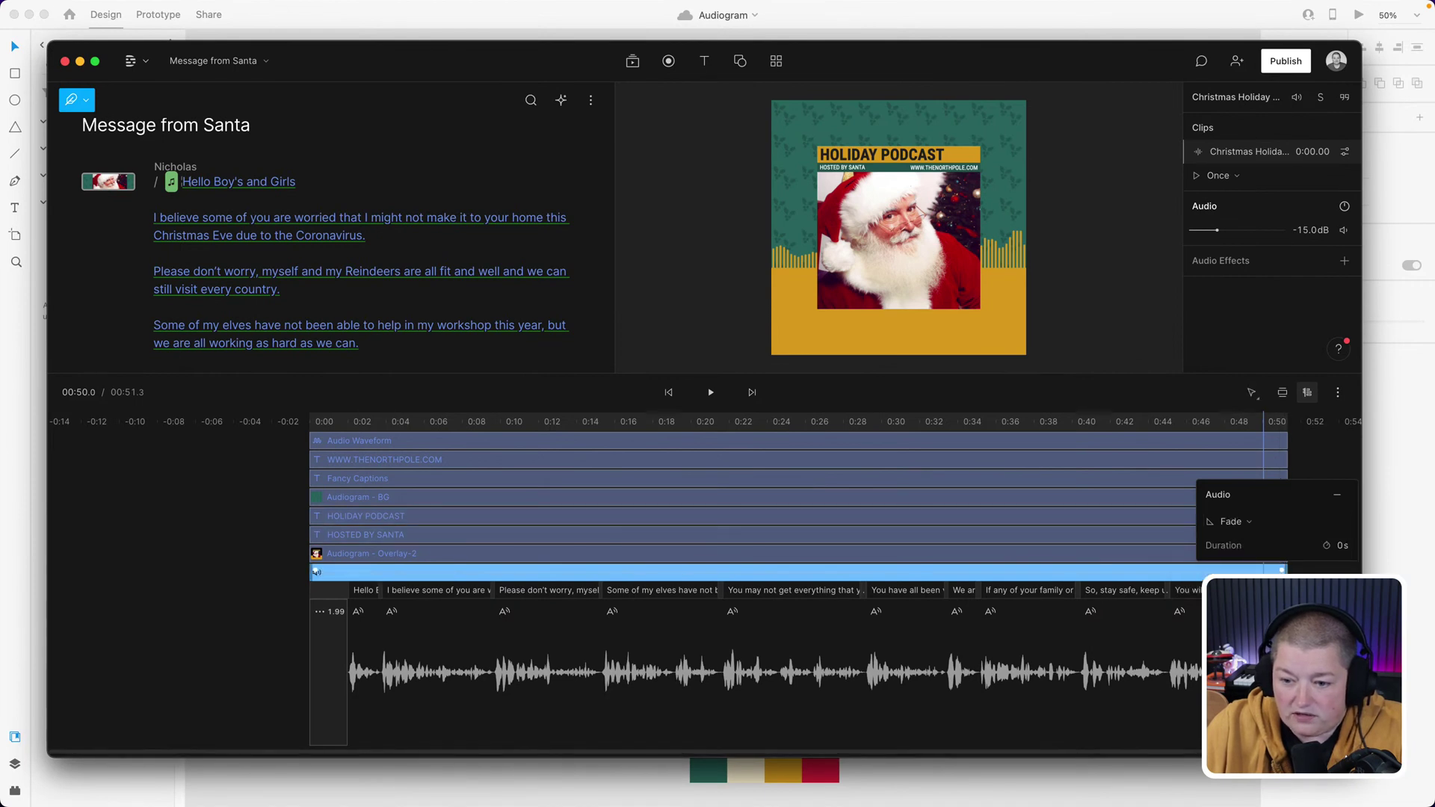
pyautogui.rightClick(1278, 572)
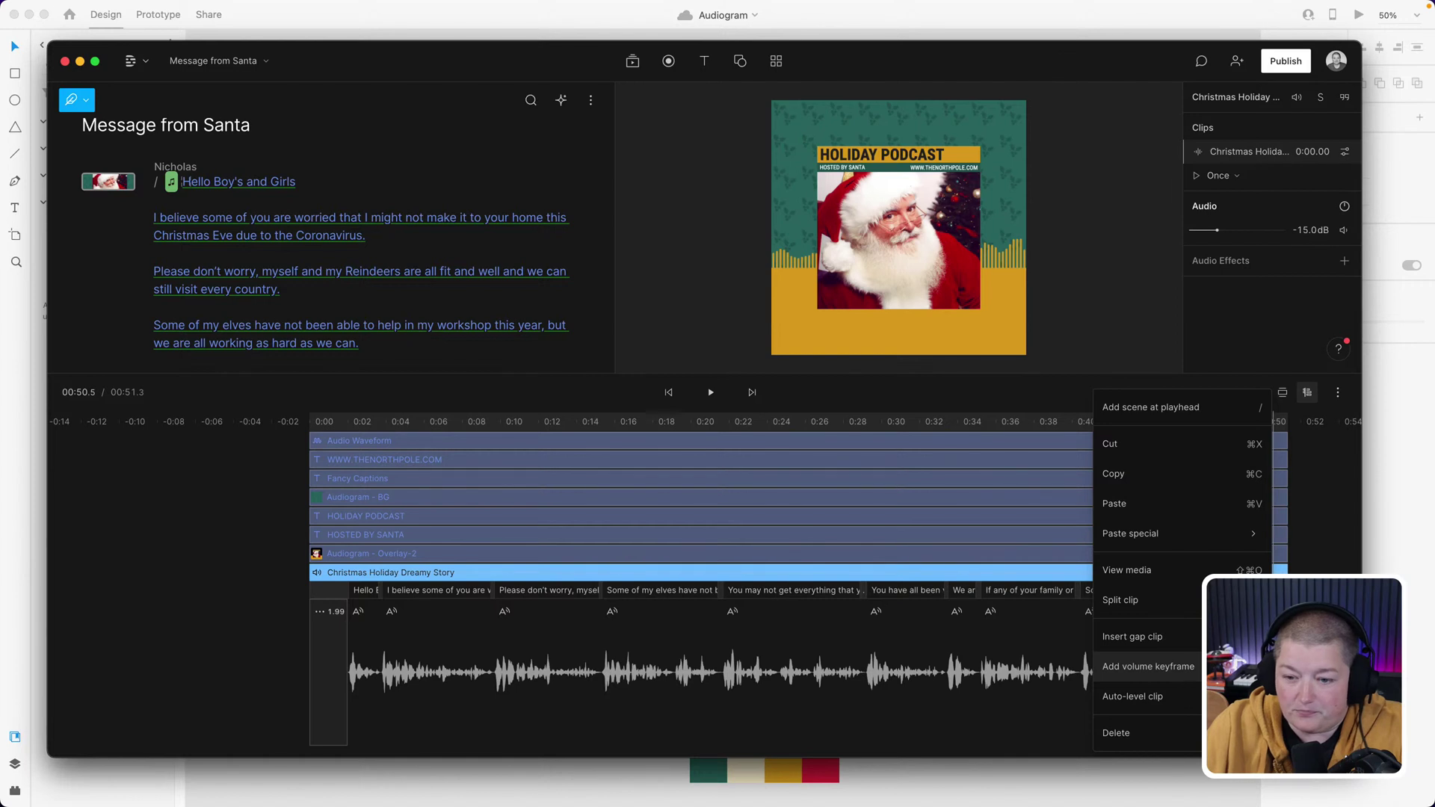
pyautogui.click(1150, 666)
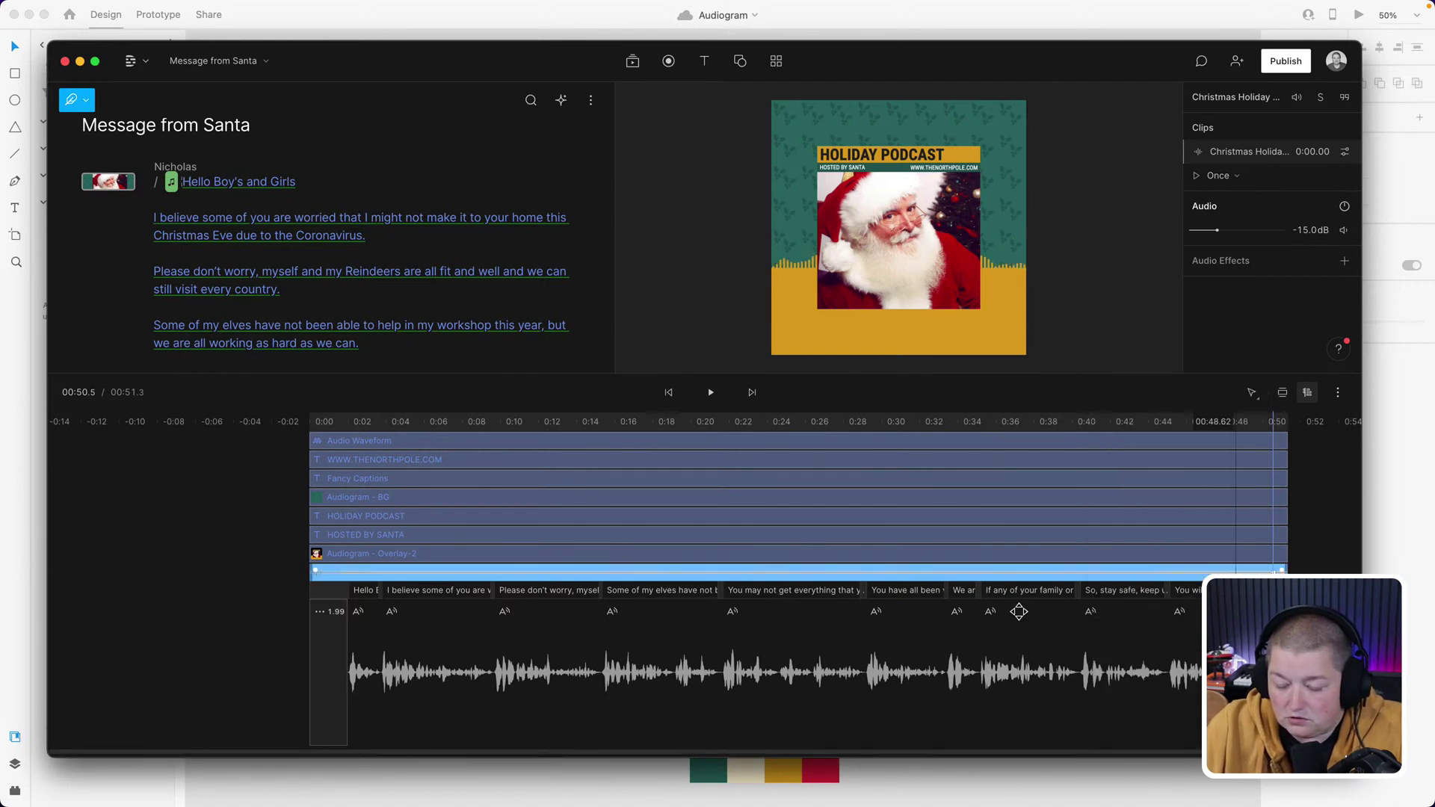
# - Position a volume keyframe on the Christmas music where the narration ends, at about 48.4 s
pyautogui.click(1338, 393)
pyautogui.click(1322, 437)
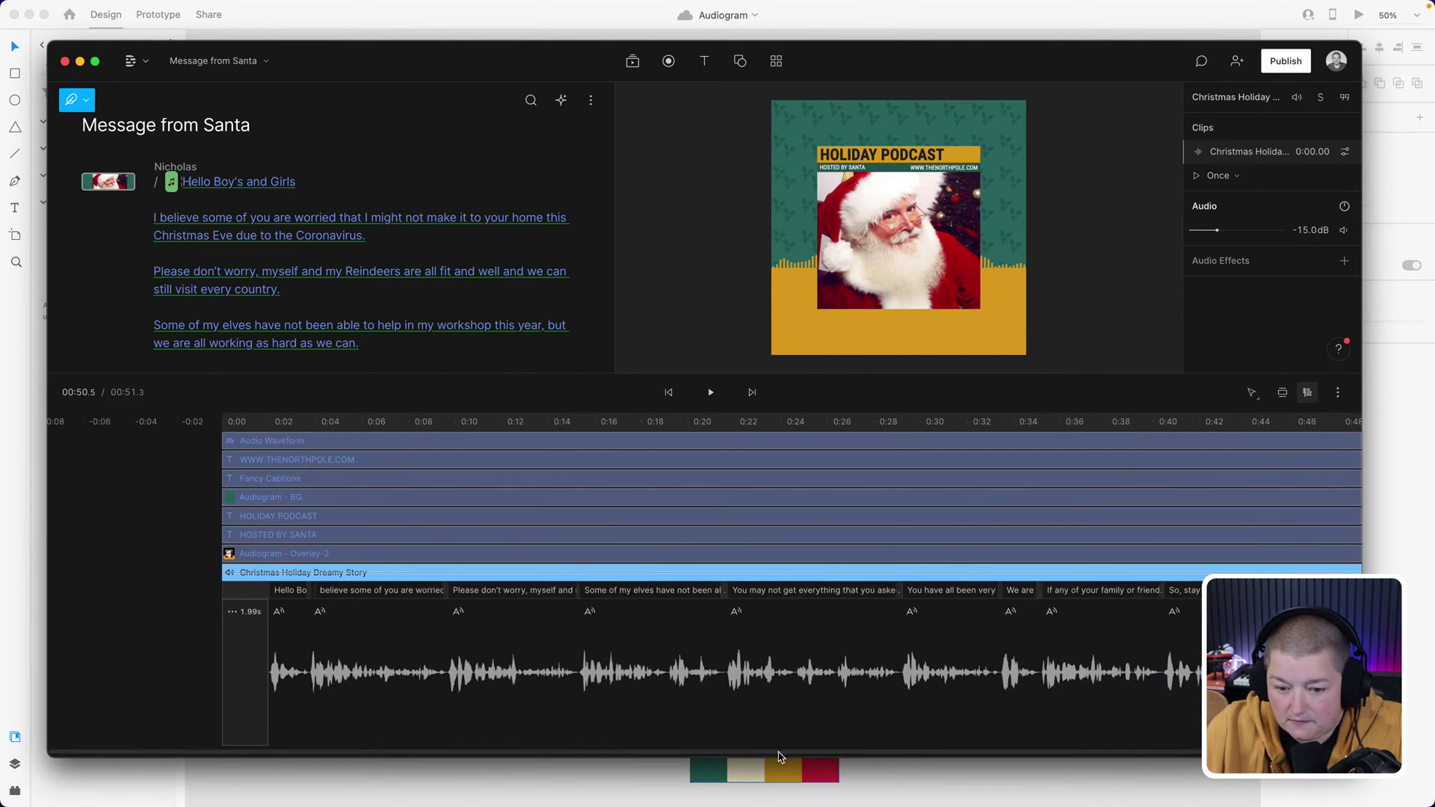
pyautogui.moveTo(778, 753); pyautogui.dragTo(1092, 751)
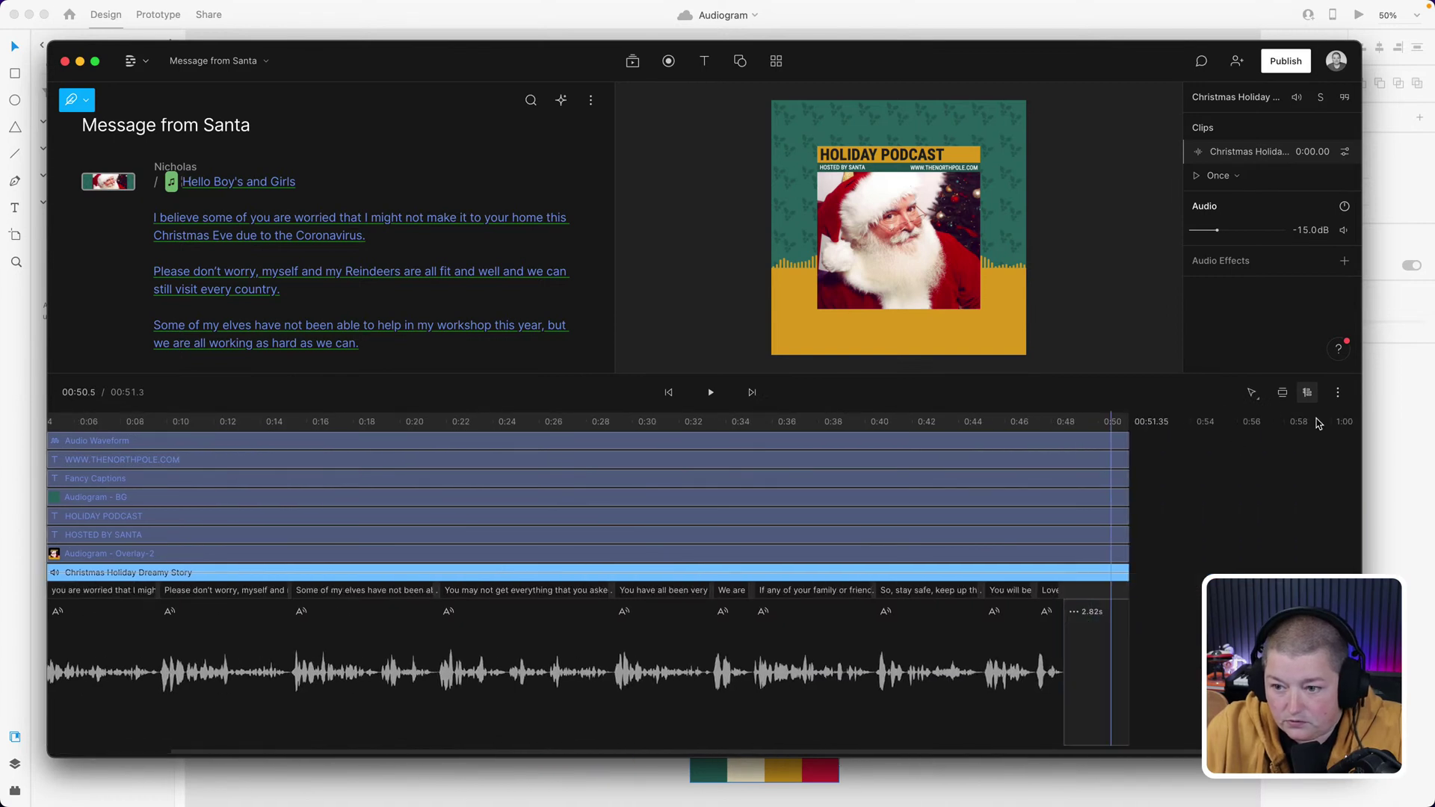
pyautogui.click(1338, 392)
pyautogui.click(1305, 441)
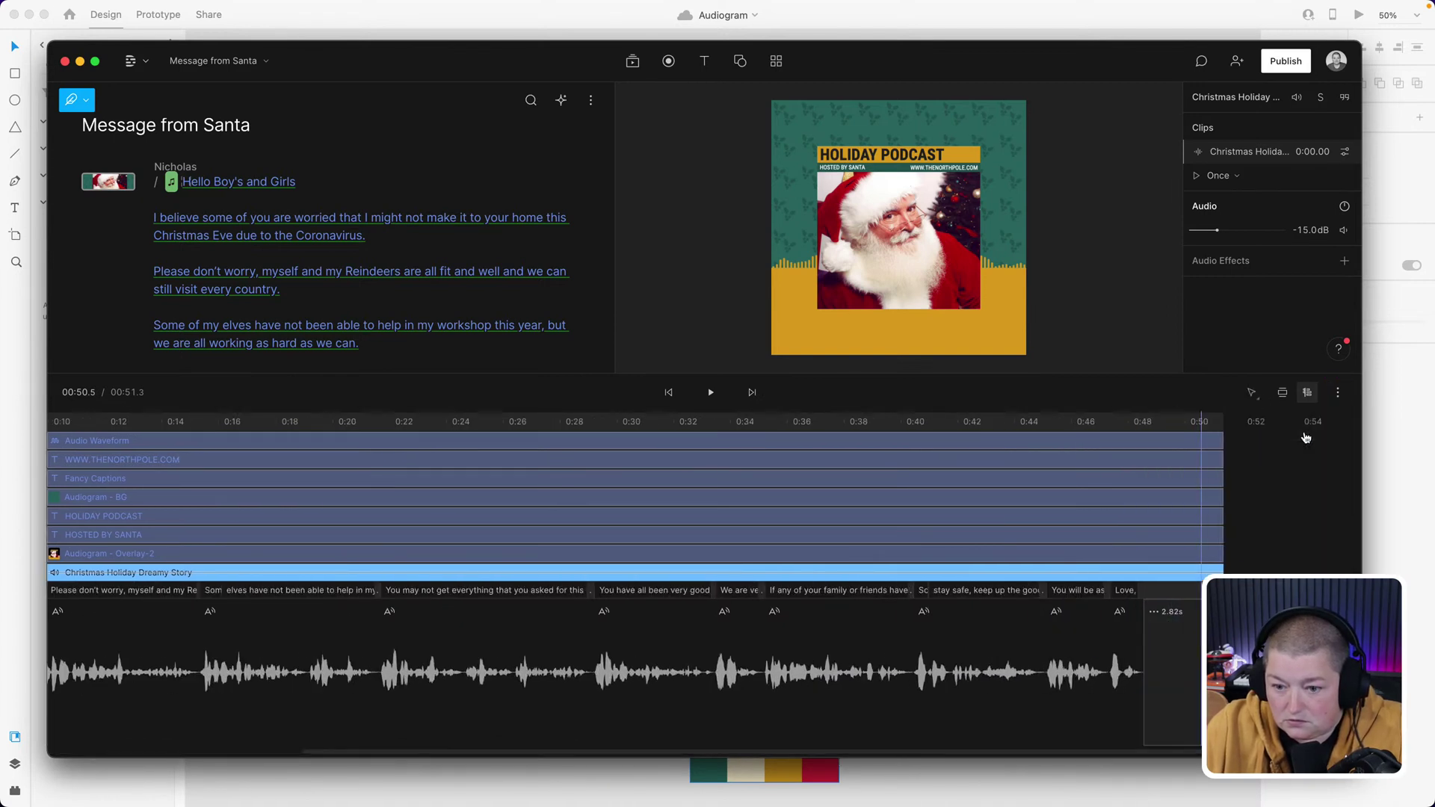
pyautogui.click(1336, 394)
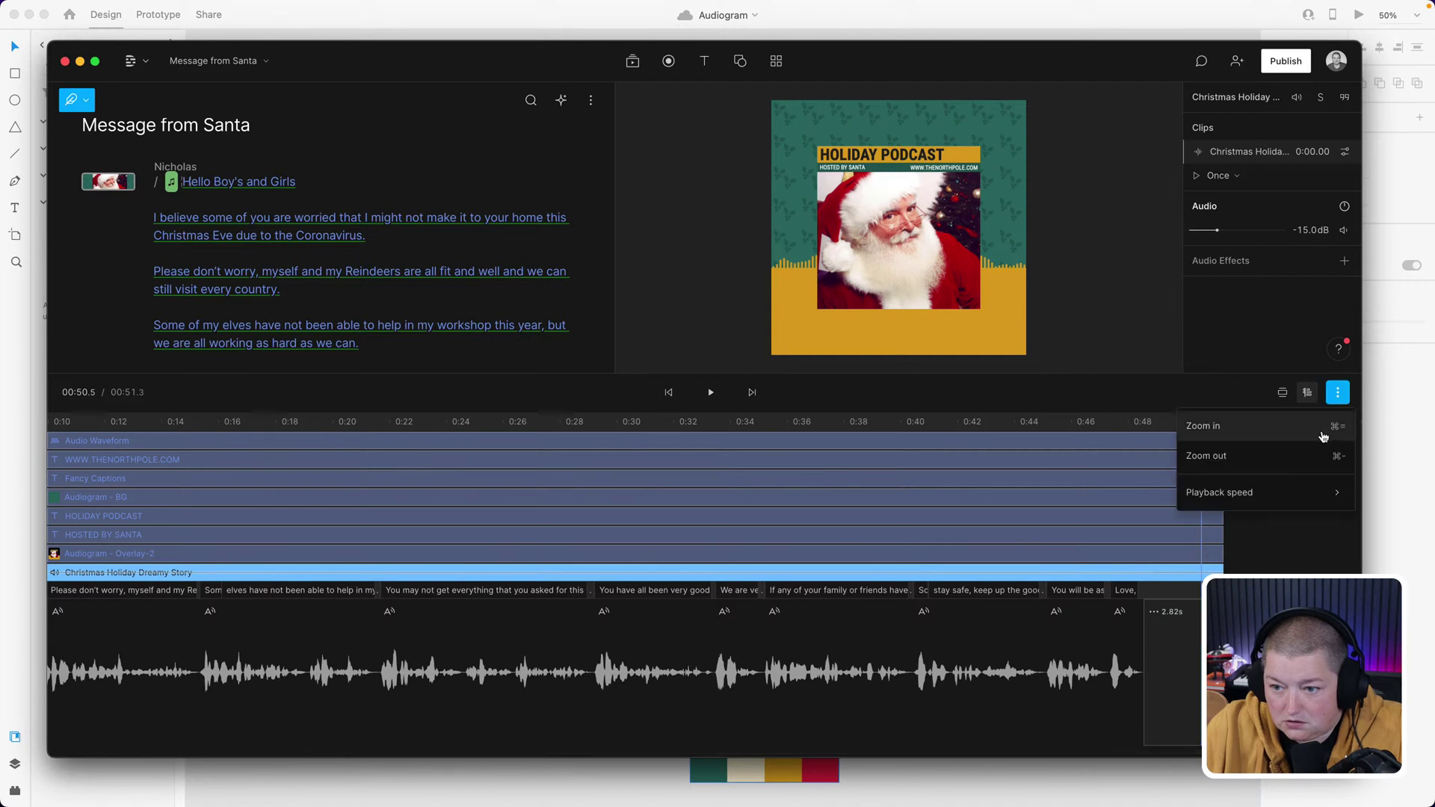
pyautogui.click(1303, 431)
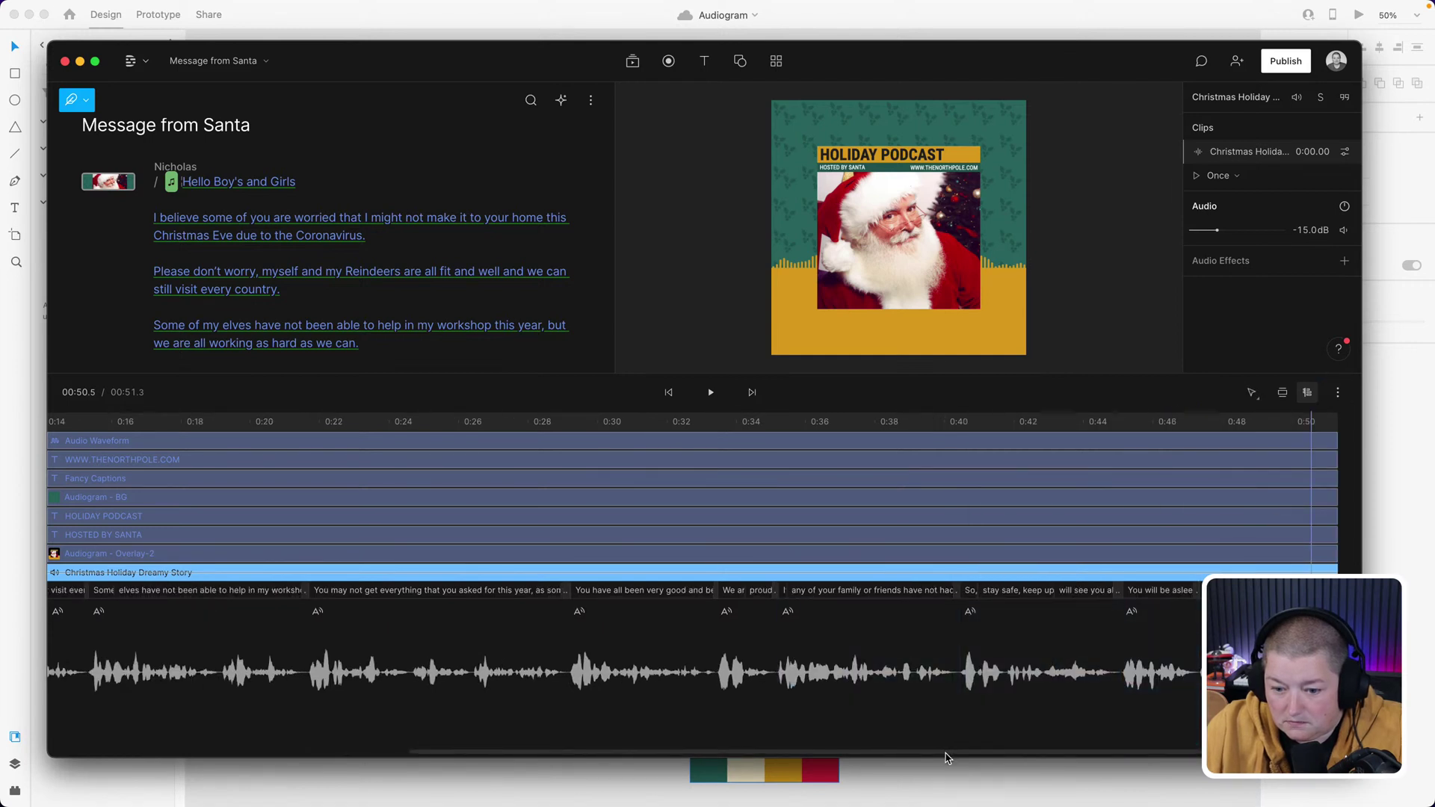
pyautogui.moveTo(949, 753); pyautogui.dragTo(1068, 759)
pyautogui.hscroll(3, 1069, 758)
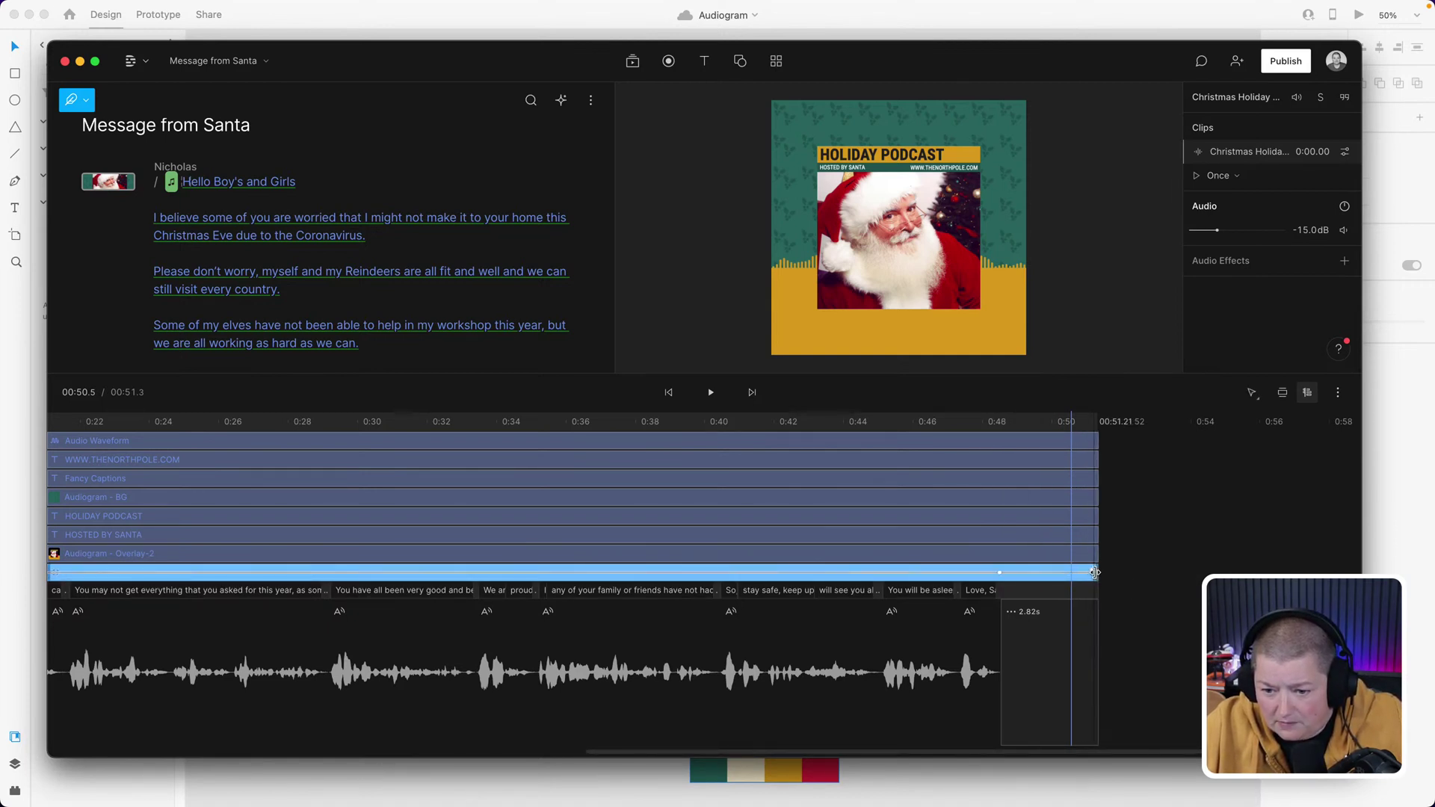
pyautogui.click(1014, 577)
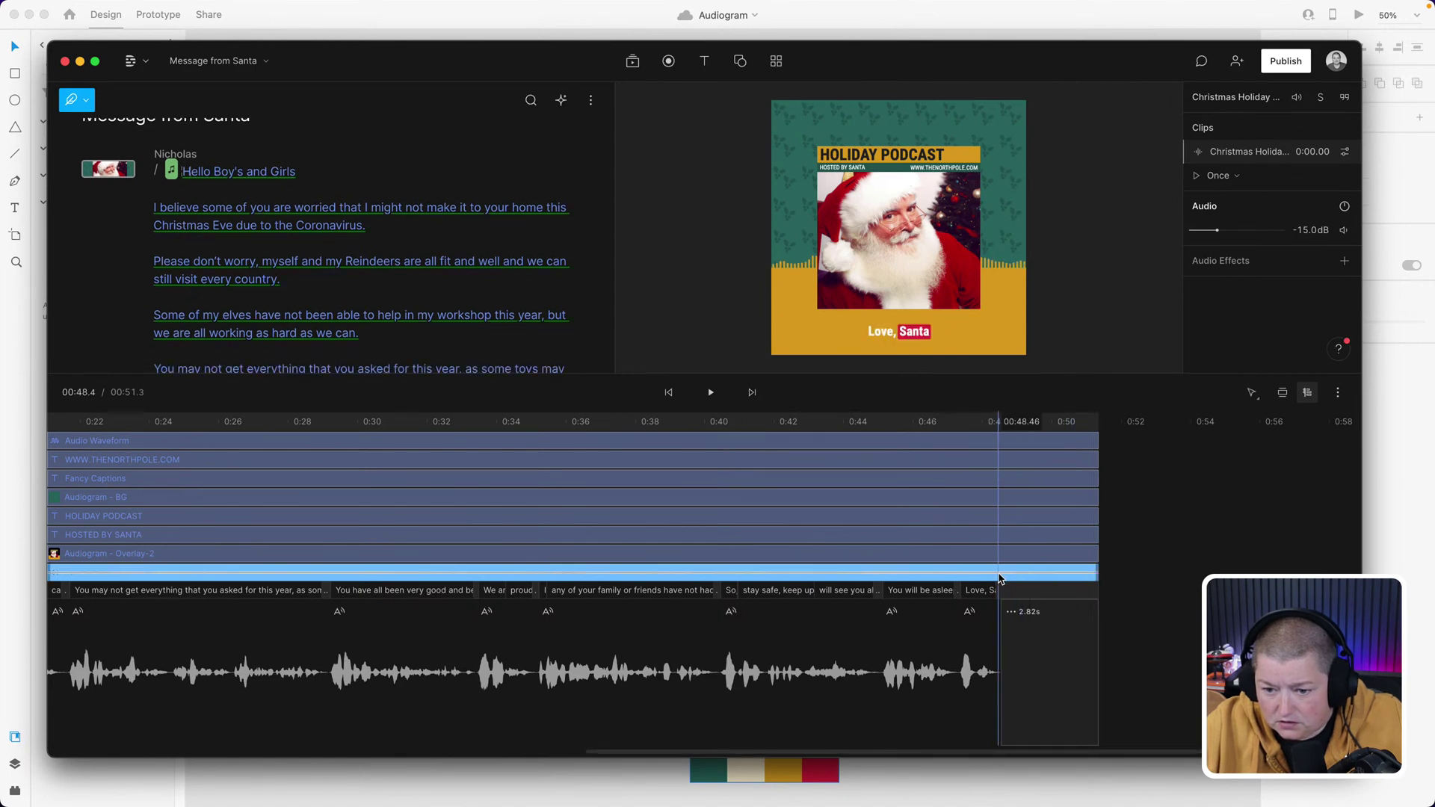
pyautogui.click(964, 576)
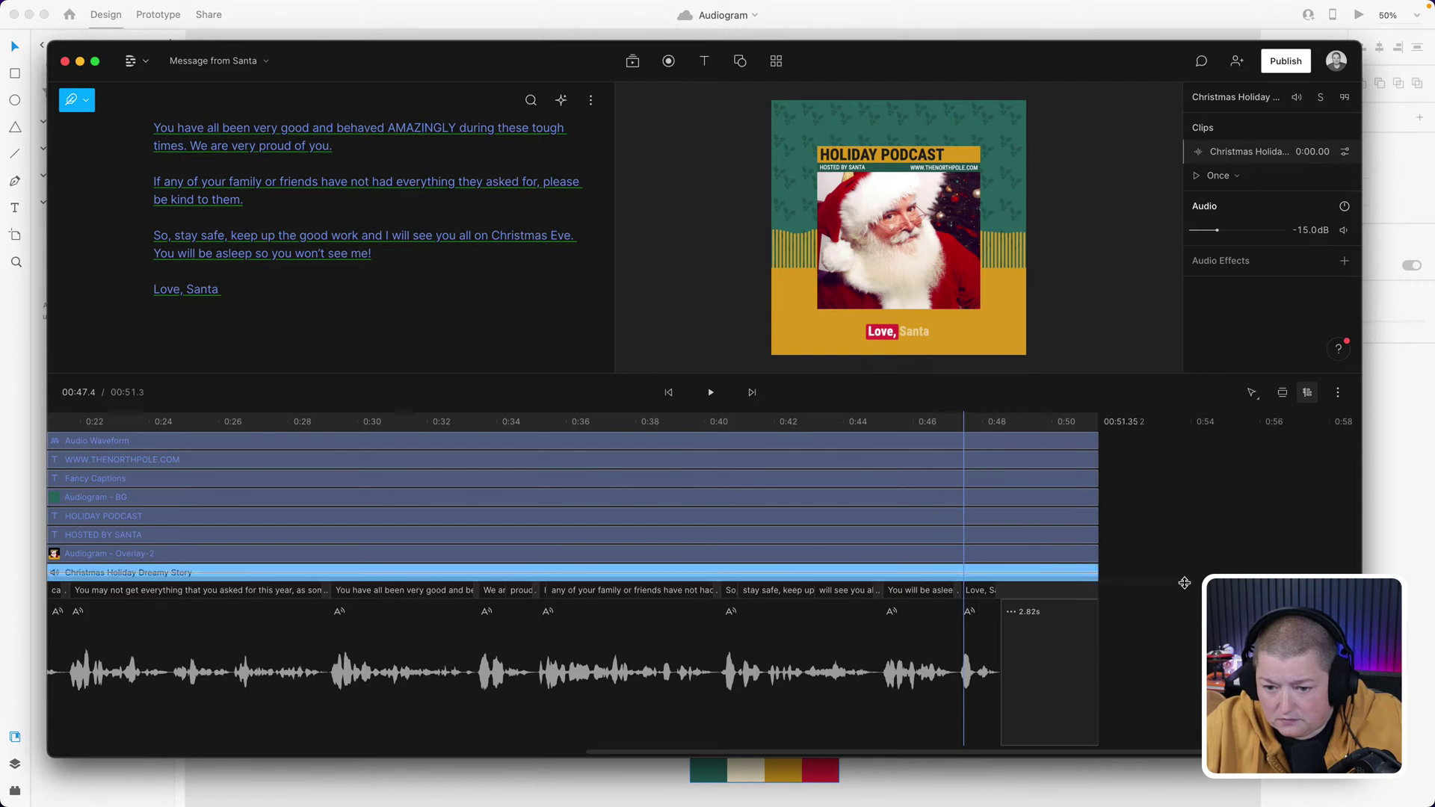
pyautogui.click(1041, 577)
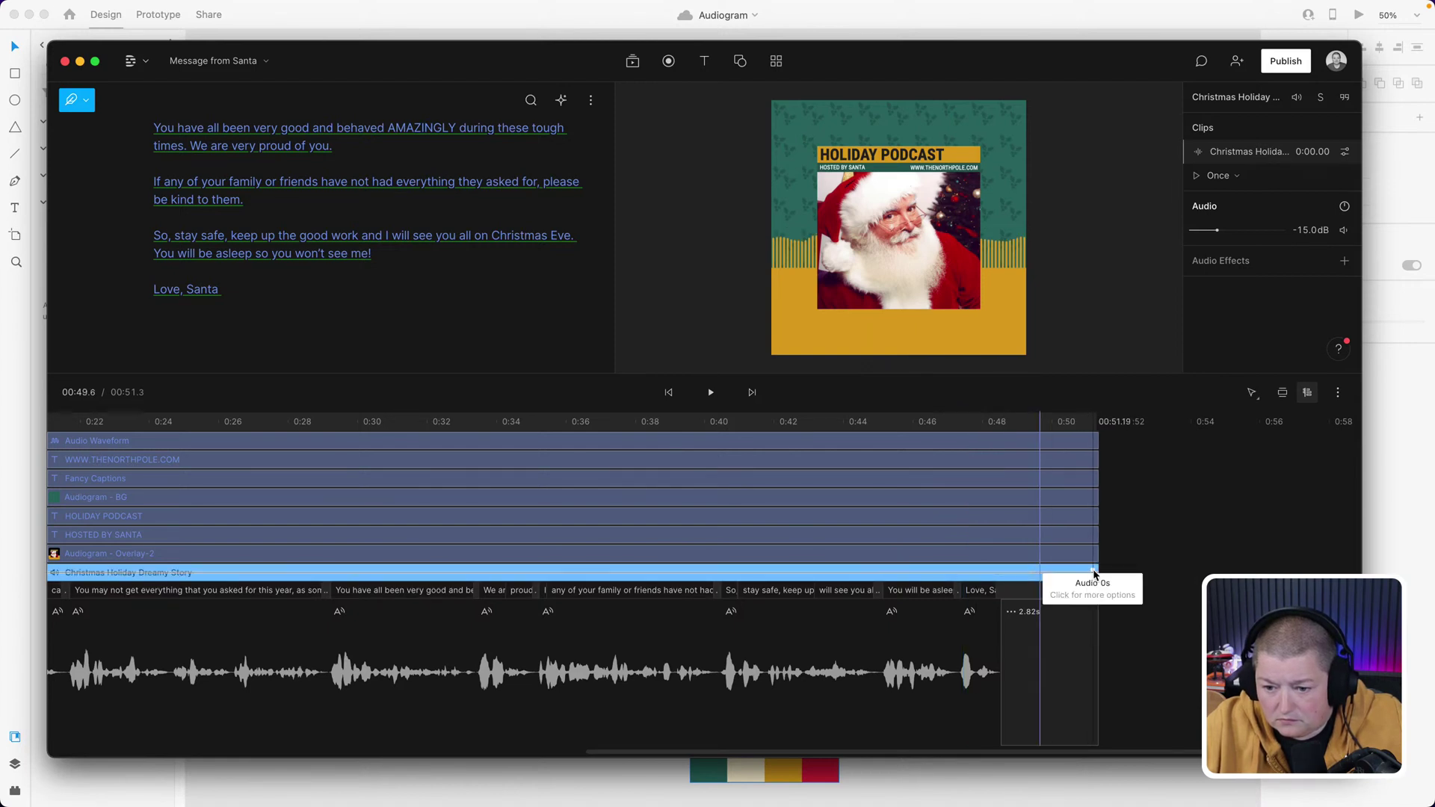
# - Add a volume keyframe at 51.0 s on the Christmas music and lower it so the music fades out over the closing gap
pyautogui.rightClick(1090, 575)
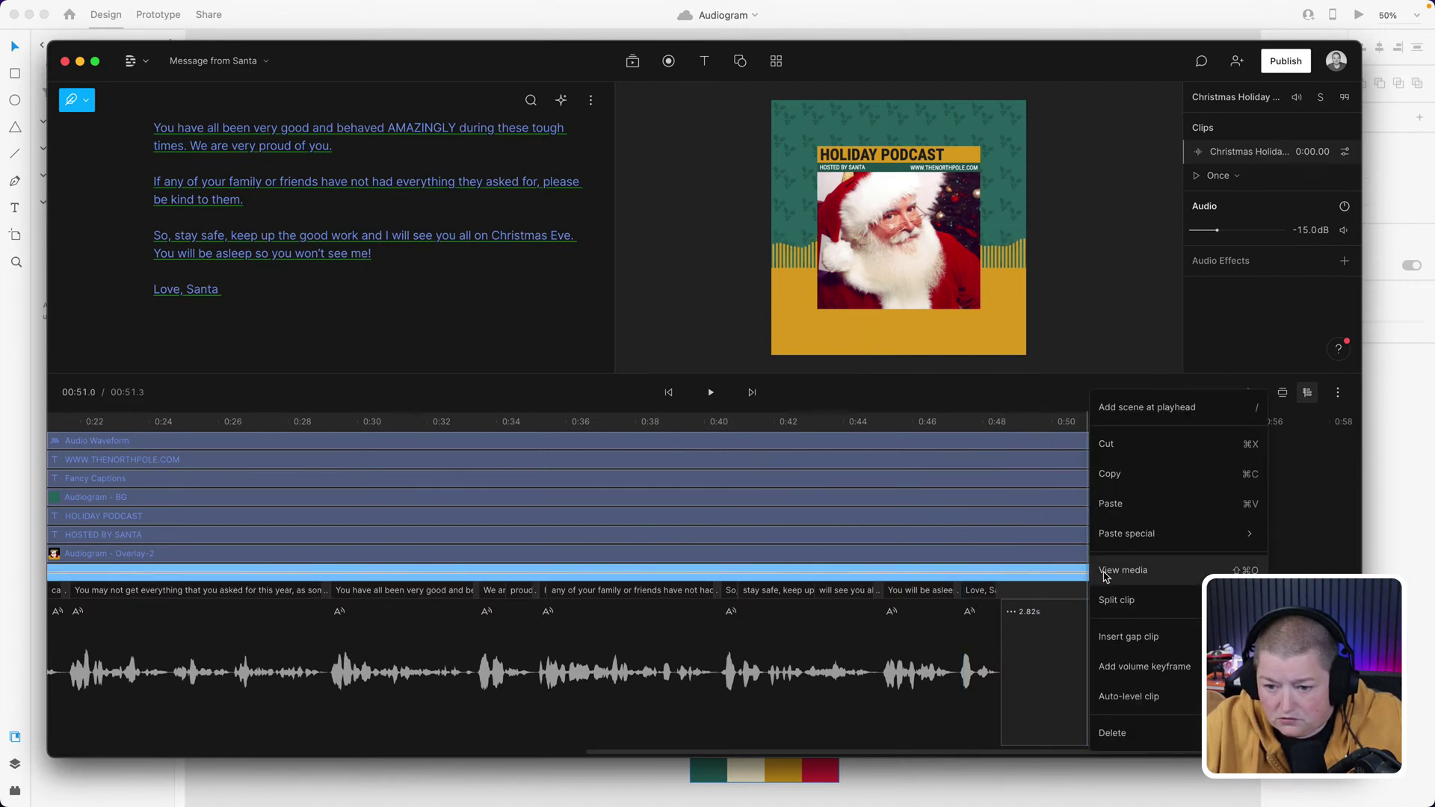
pyautogui.click(1113, 664)
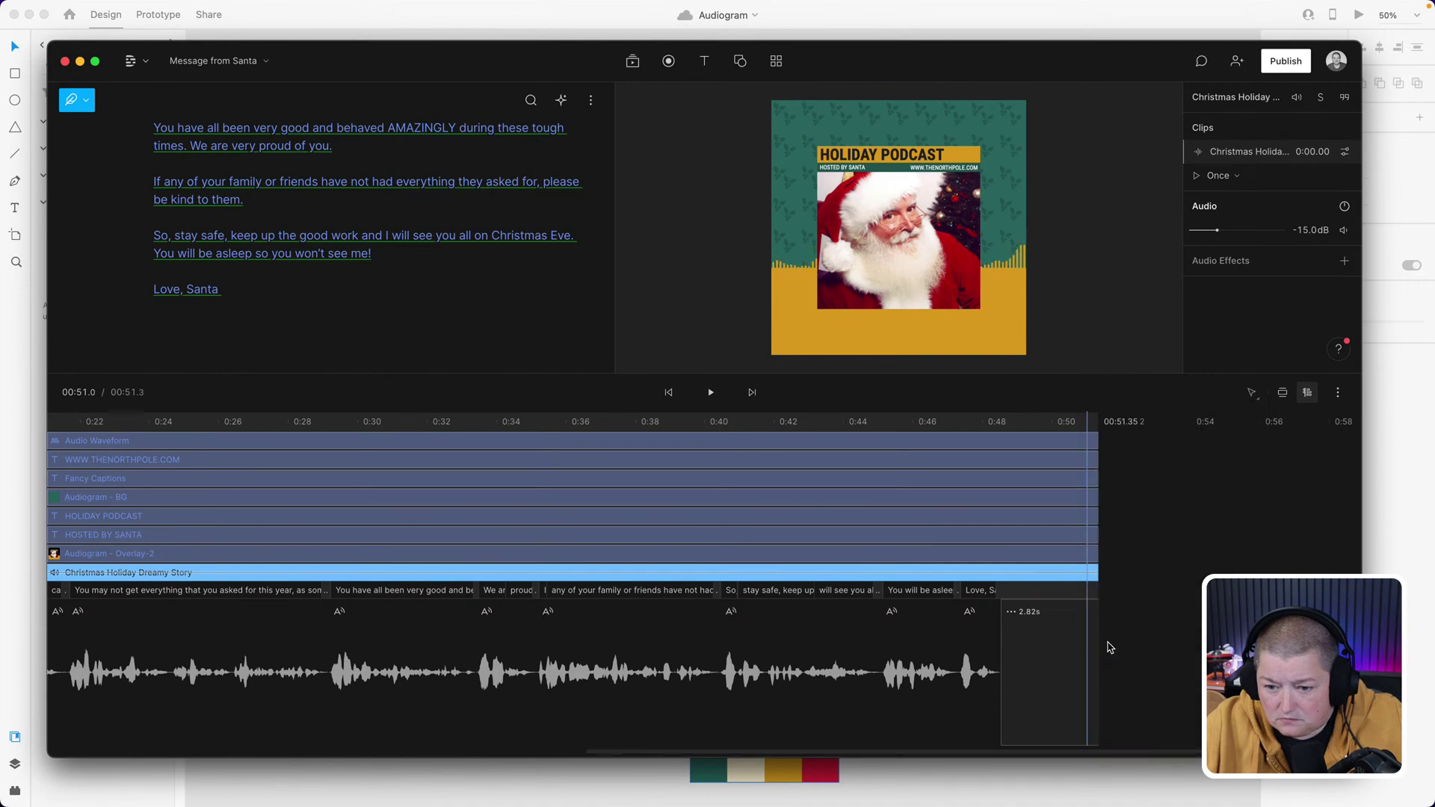
pyautogui.moveTo(1088, 573)
pyautogui.mouseDown()
pyautogui.moveTo(1102, 582)
pyautogui.moveTo(1094, 571)
pyautogui.mouseUp()
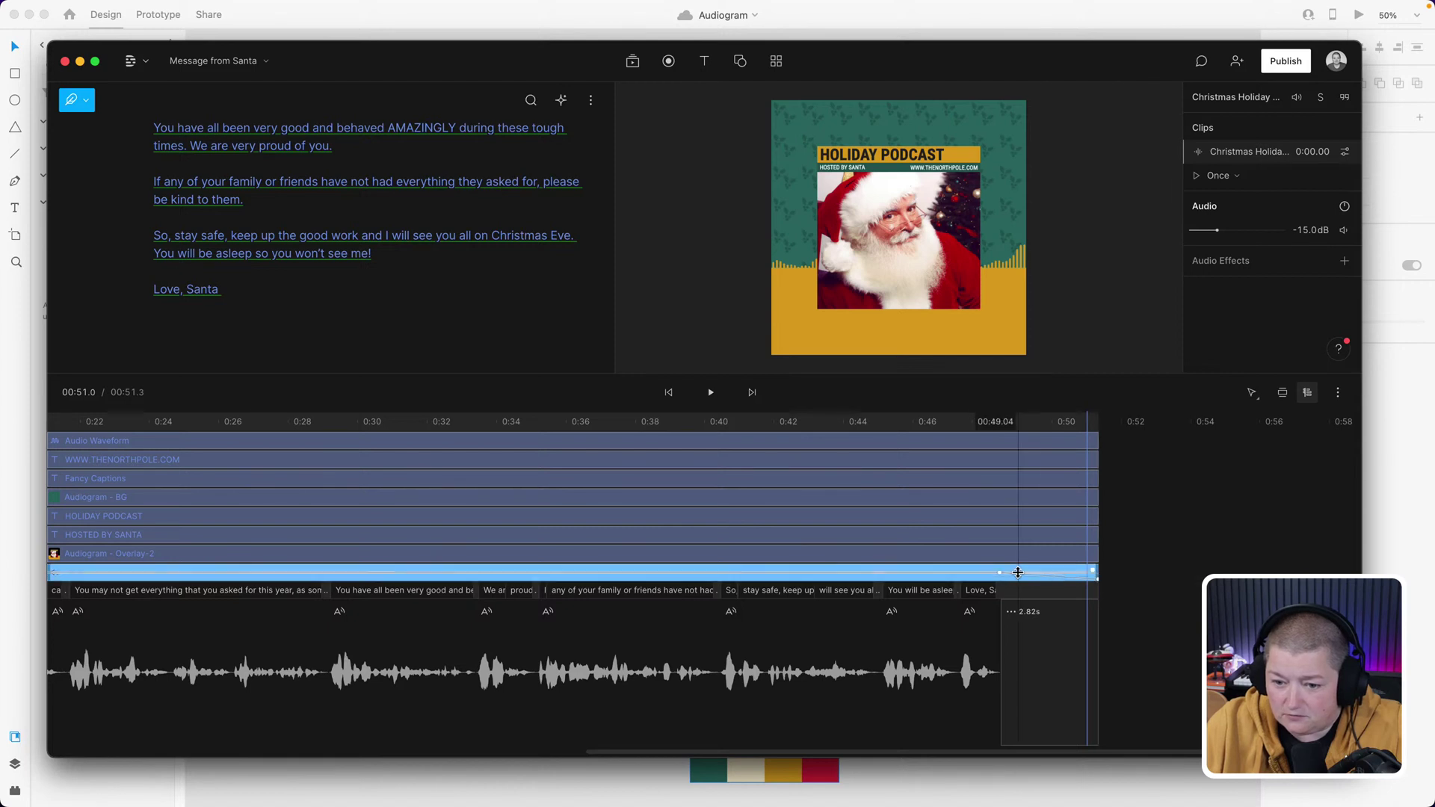
# - Play the ending from about 45.8 s and again from about 44.9 s to hear the music fade out
pyautogui.click(907, 427)
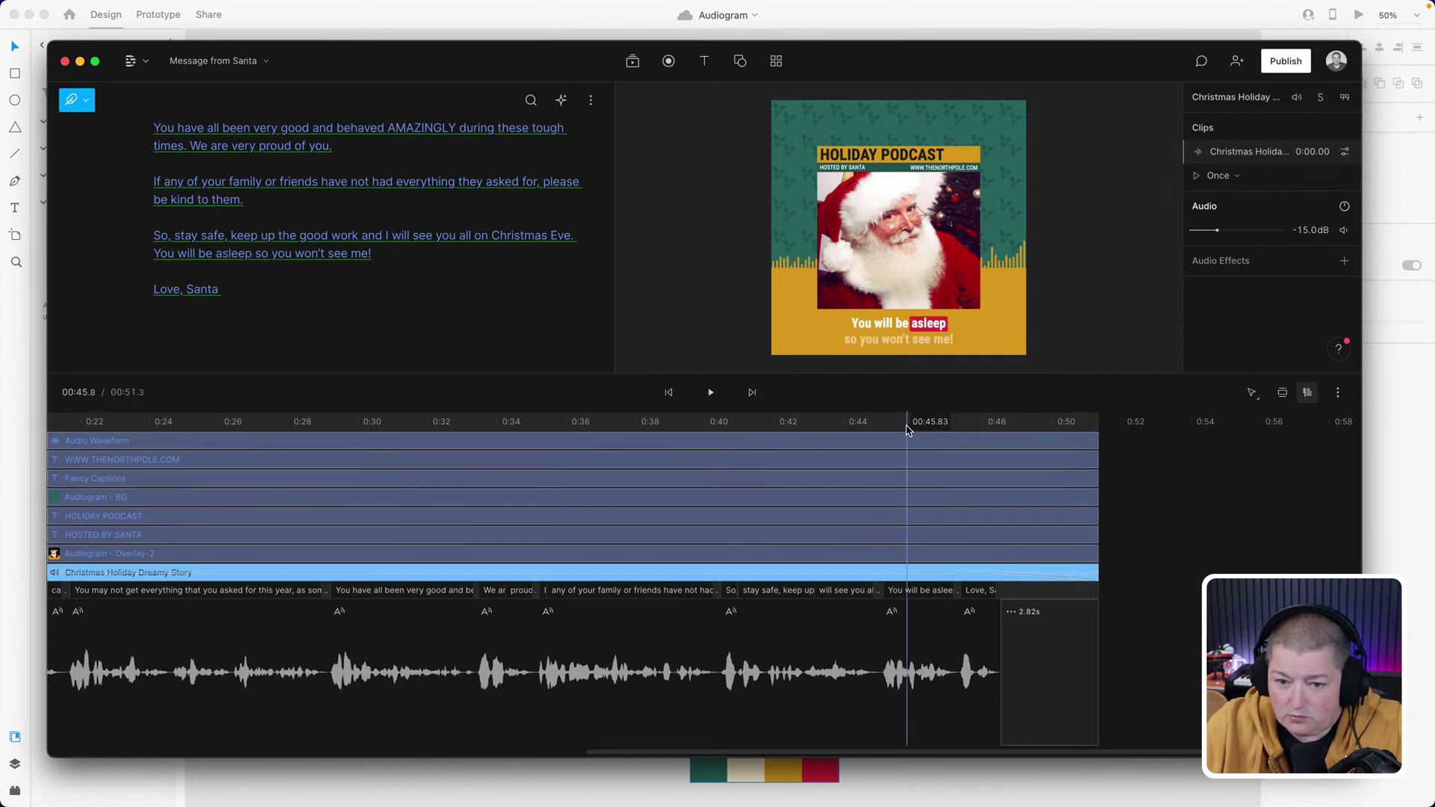
pyautogui.click(710, 392)
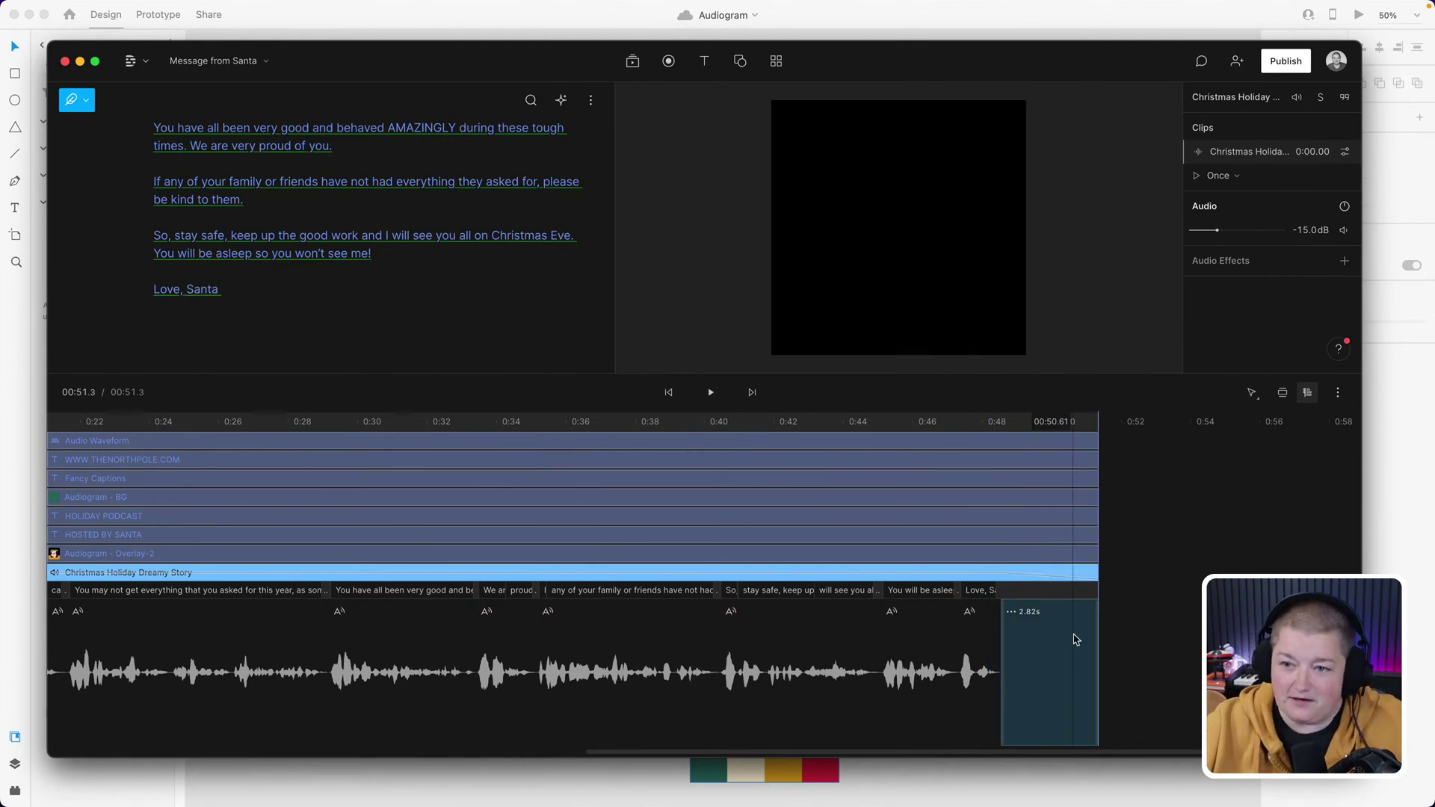
pyautogui.click(1199, 605)
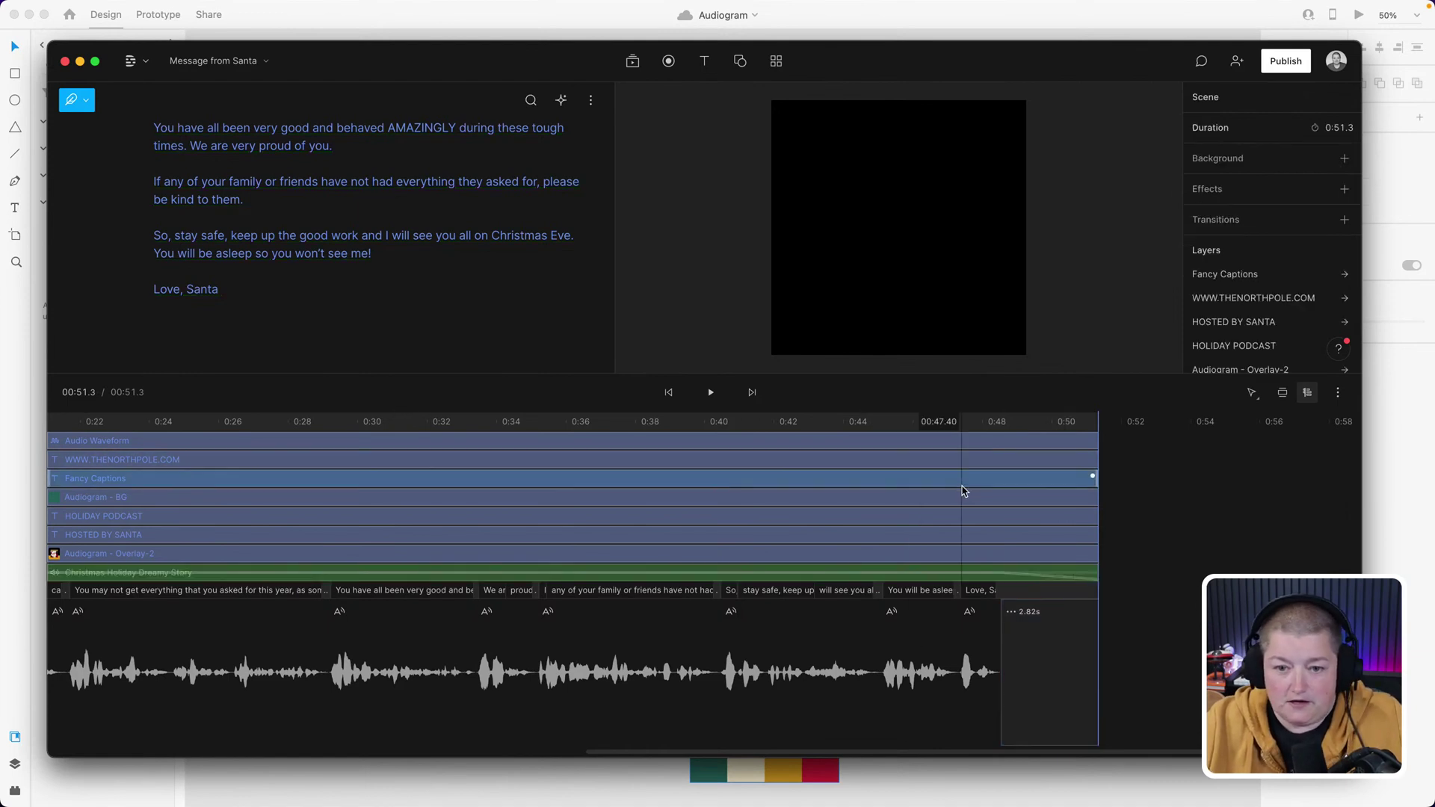
pyautogui.click(878, 422)
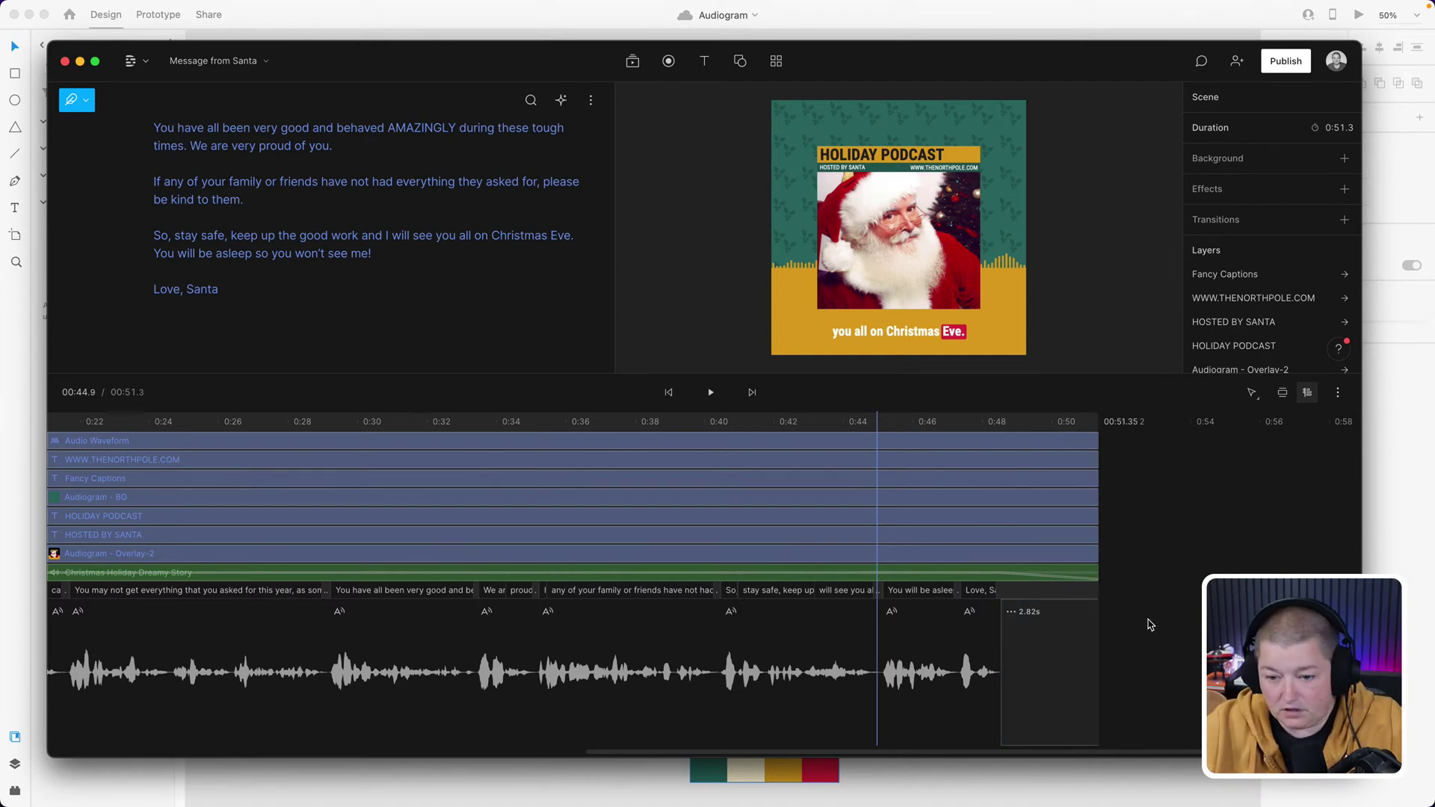
pyautogui.click(1096, 578)
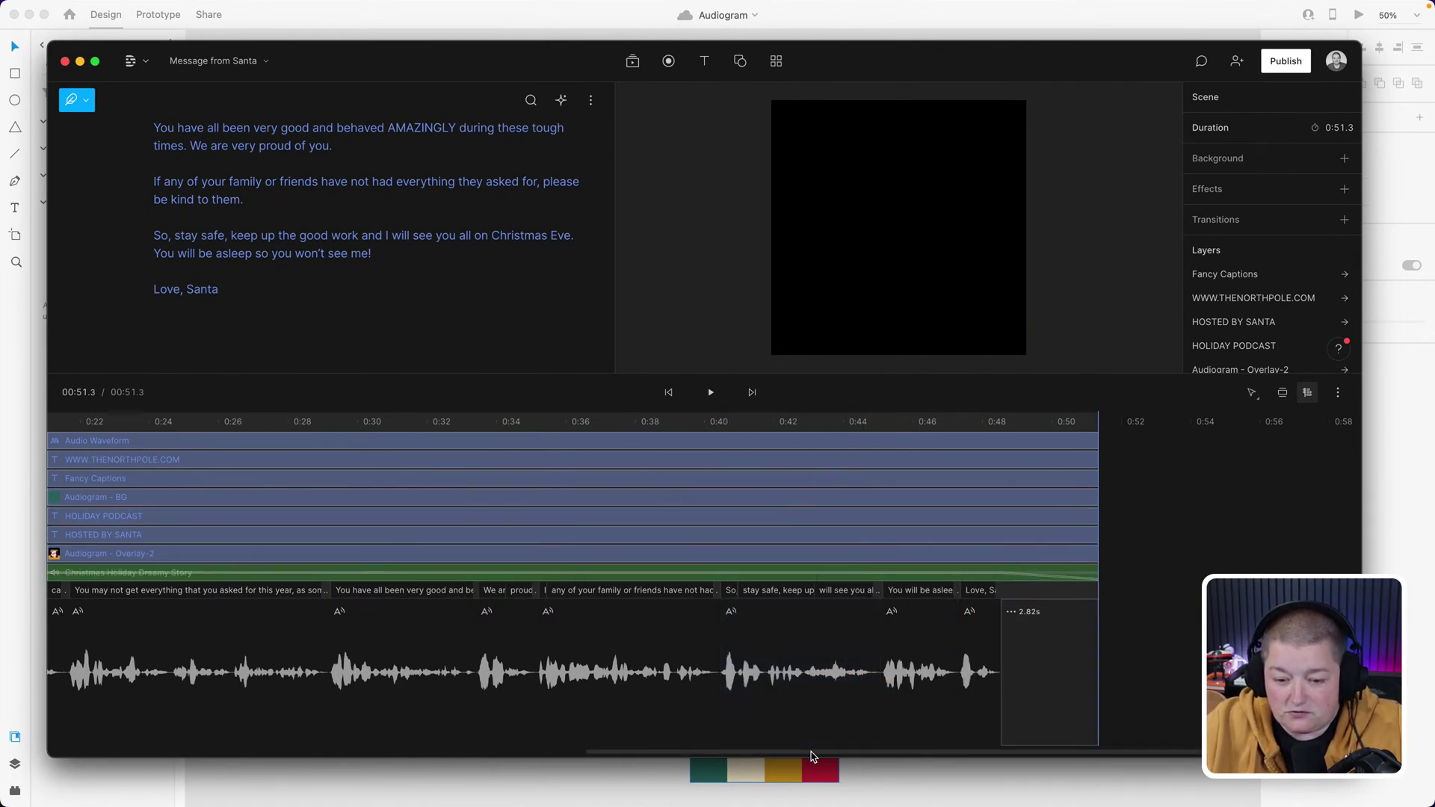
# - Preview the audiogram frame at about 6 s, near the start of the timeline
pyautogui.moveTo(810, 754); pyautogui.dragTo(222, 764)
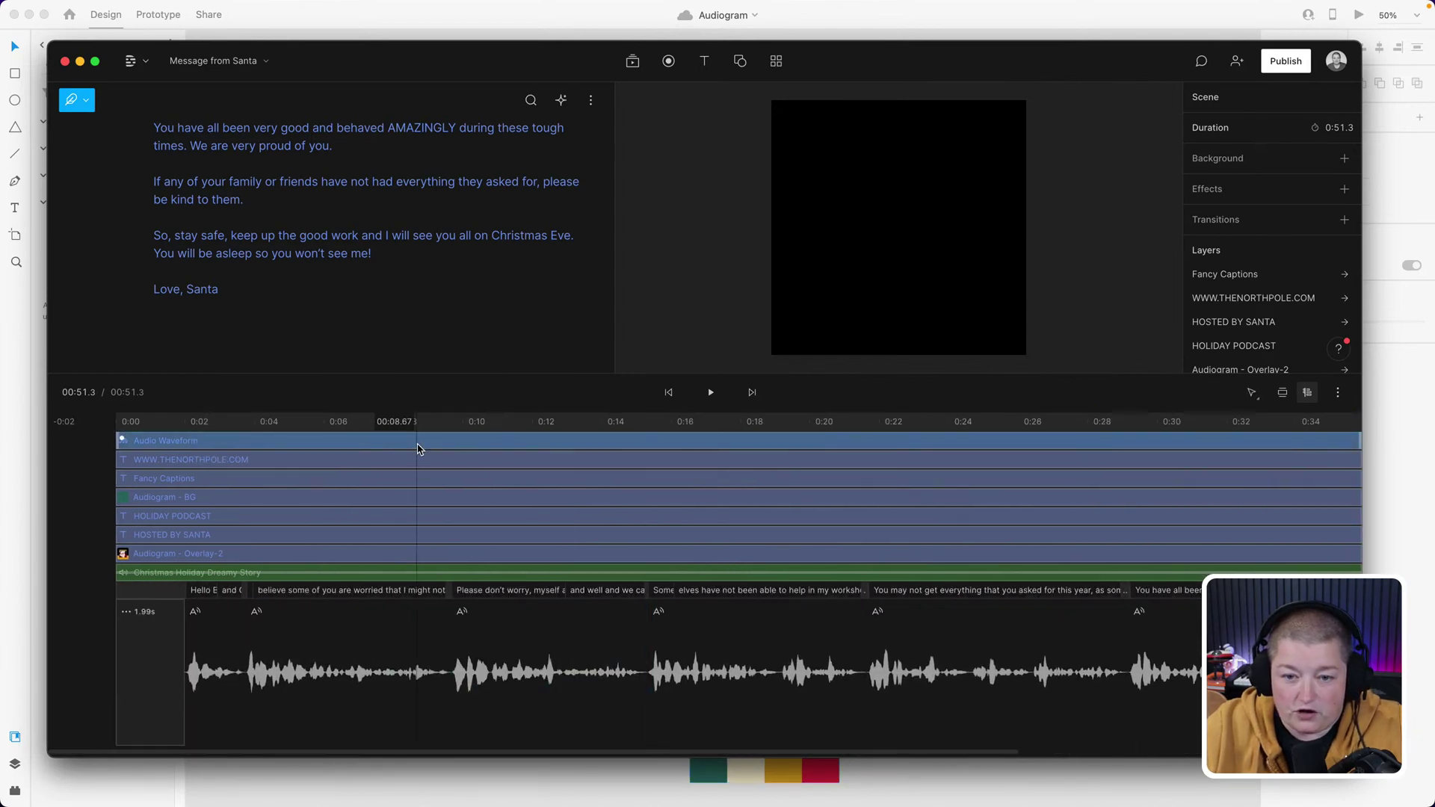
pyautogui.click(340, 425)
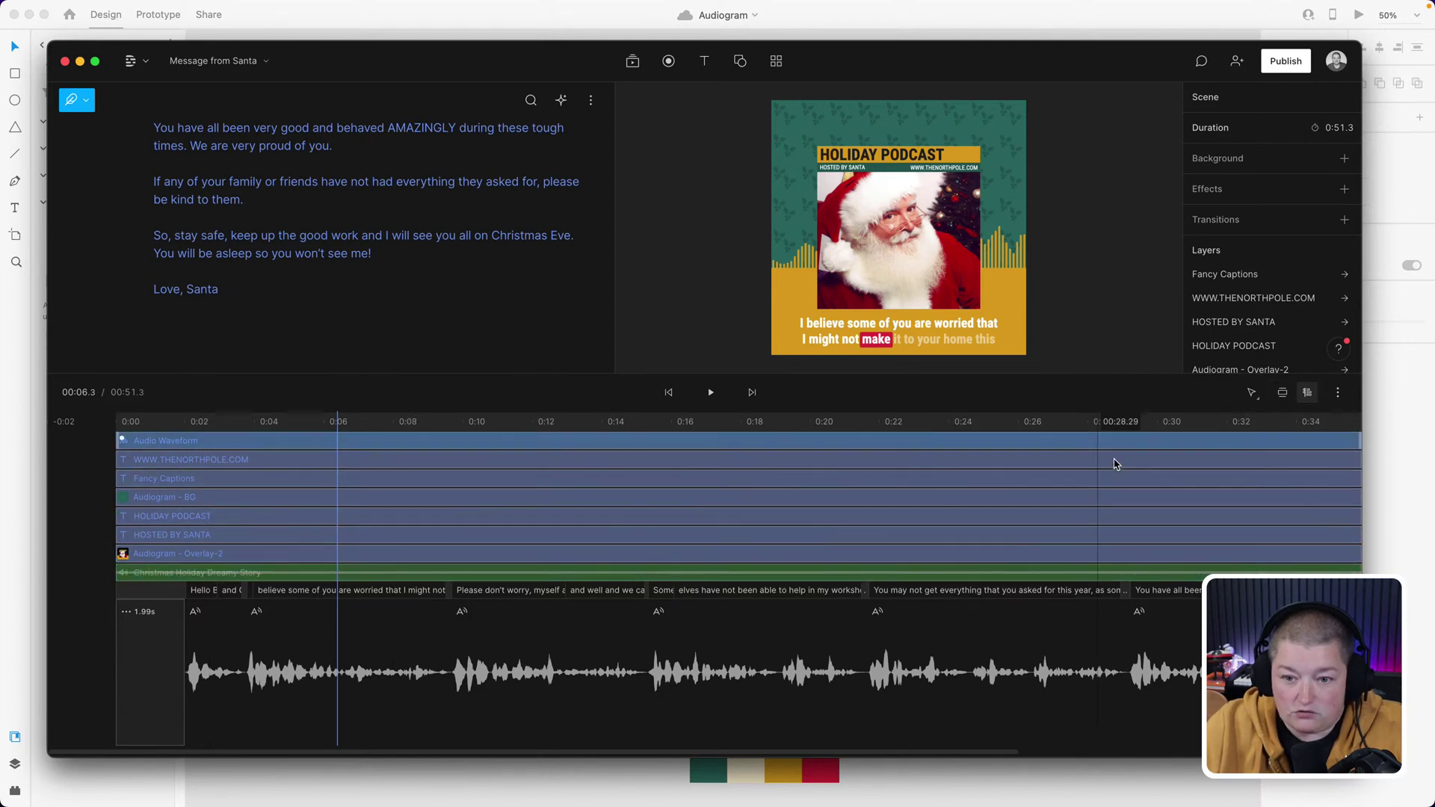
pyautogui.moveTo(353, 675)
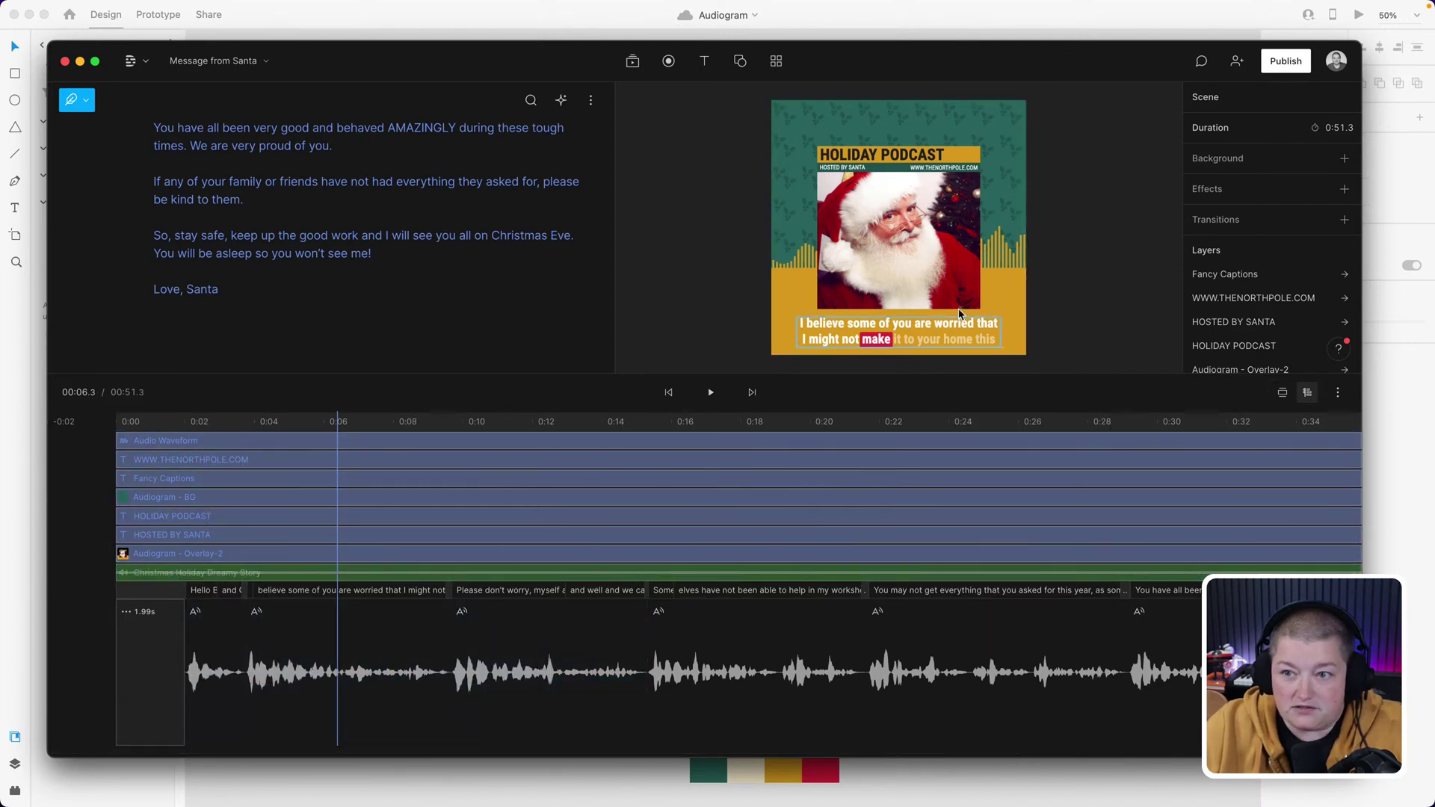
# - Open the composition's export options and review the available export types, keeping Video
pyautogui.click(1291, 62)
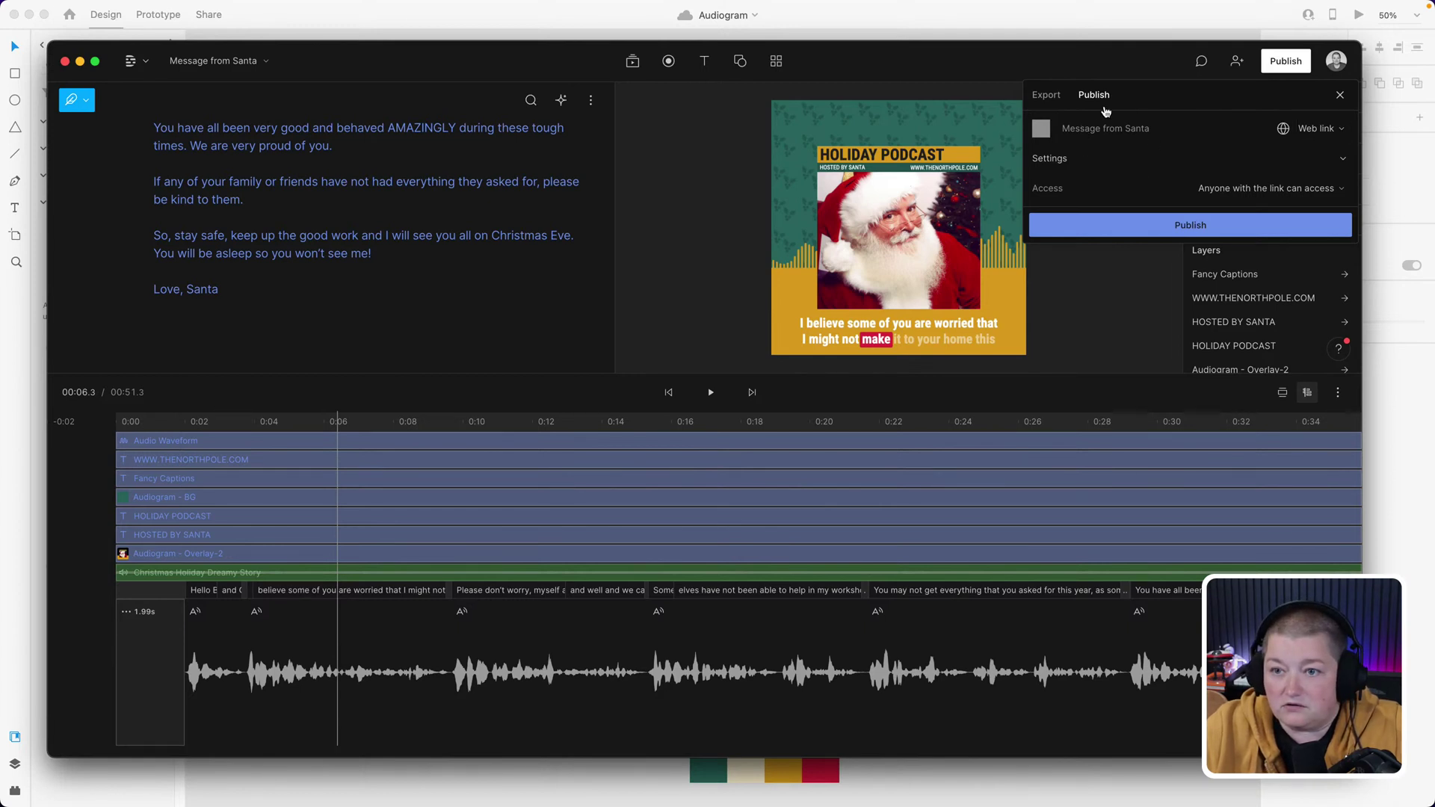
pyautogui.click(1047, 97)
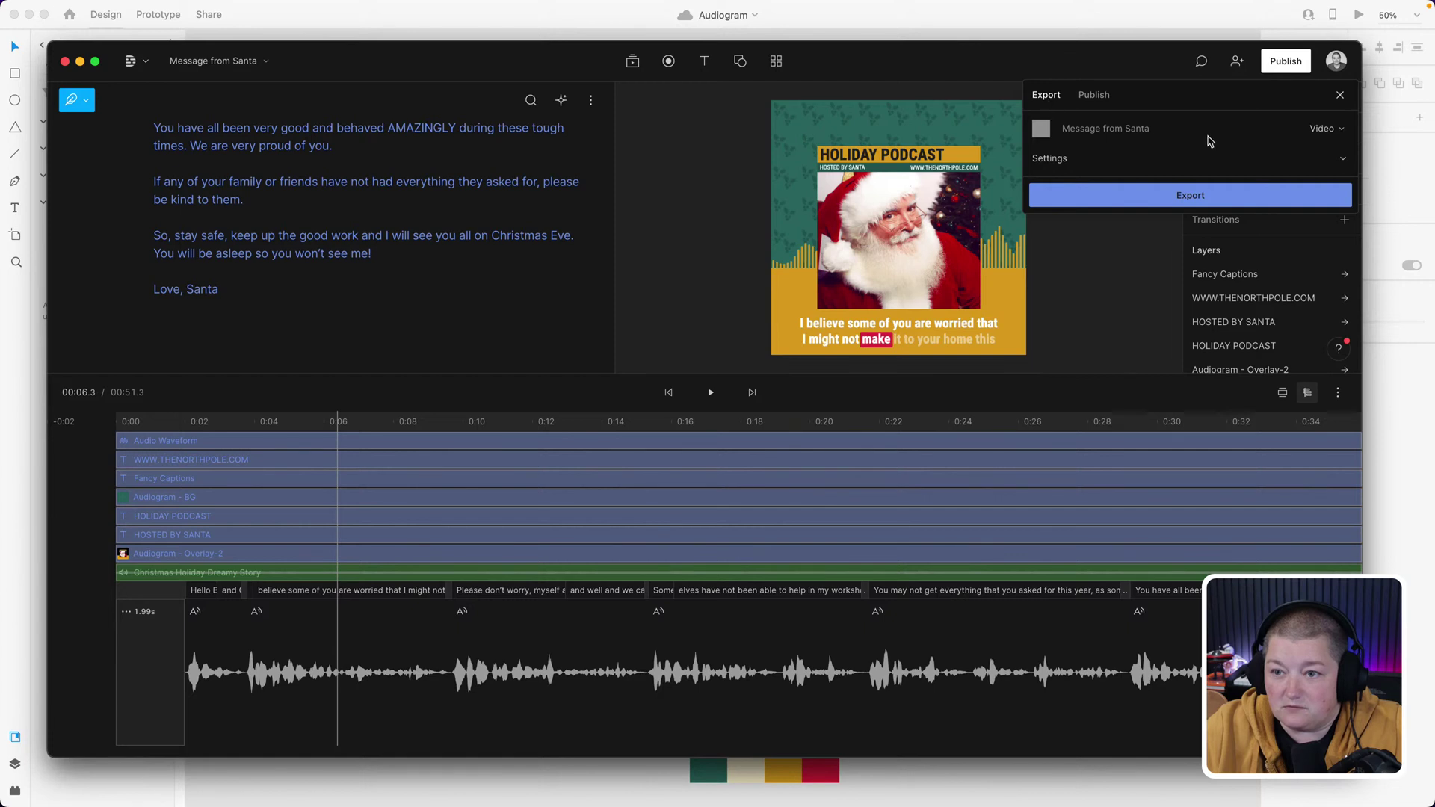
pyautogui.click(1327, 131)
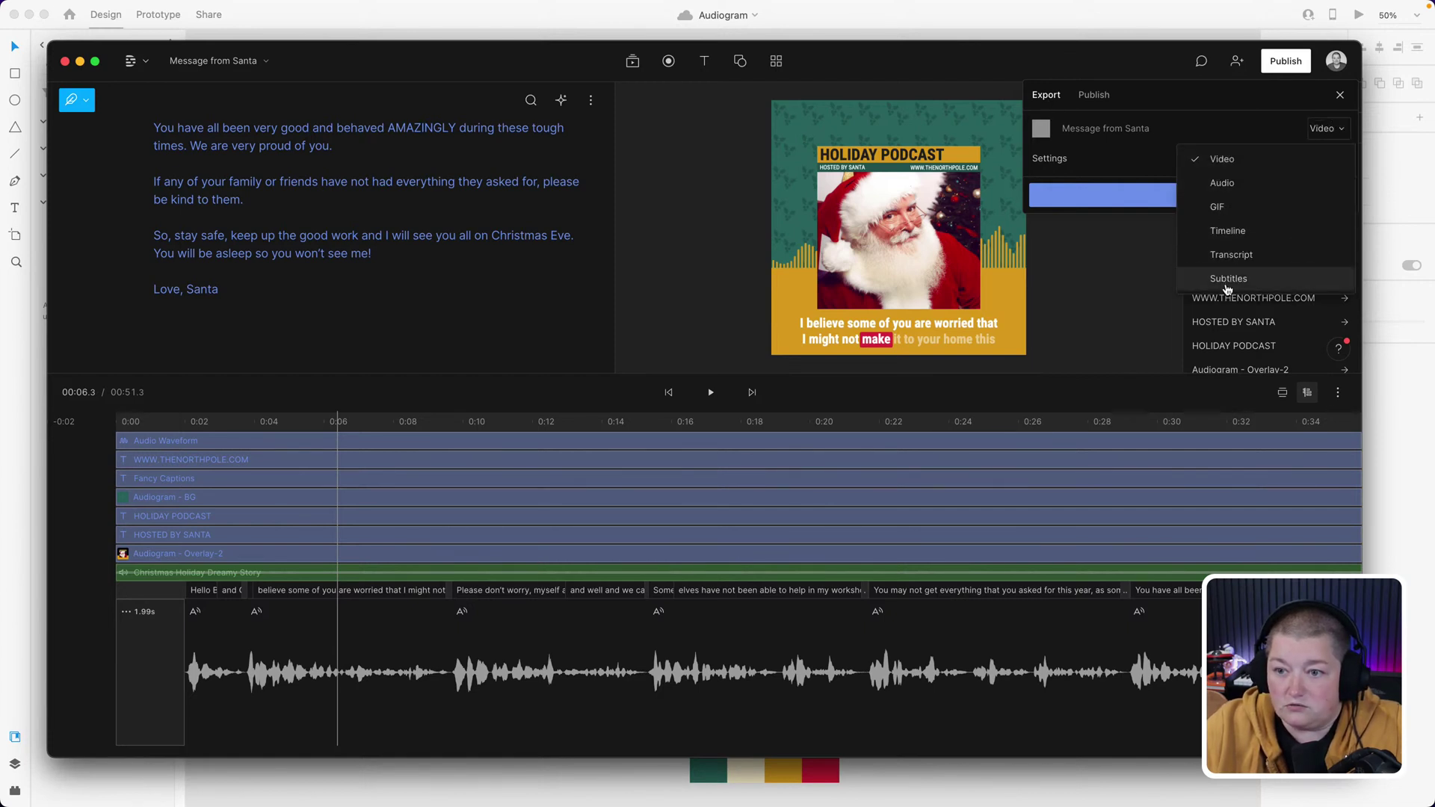
pyautogui.click(1134, 155)
pyautogui.click(1323, 137)
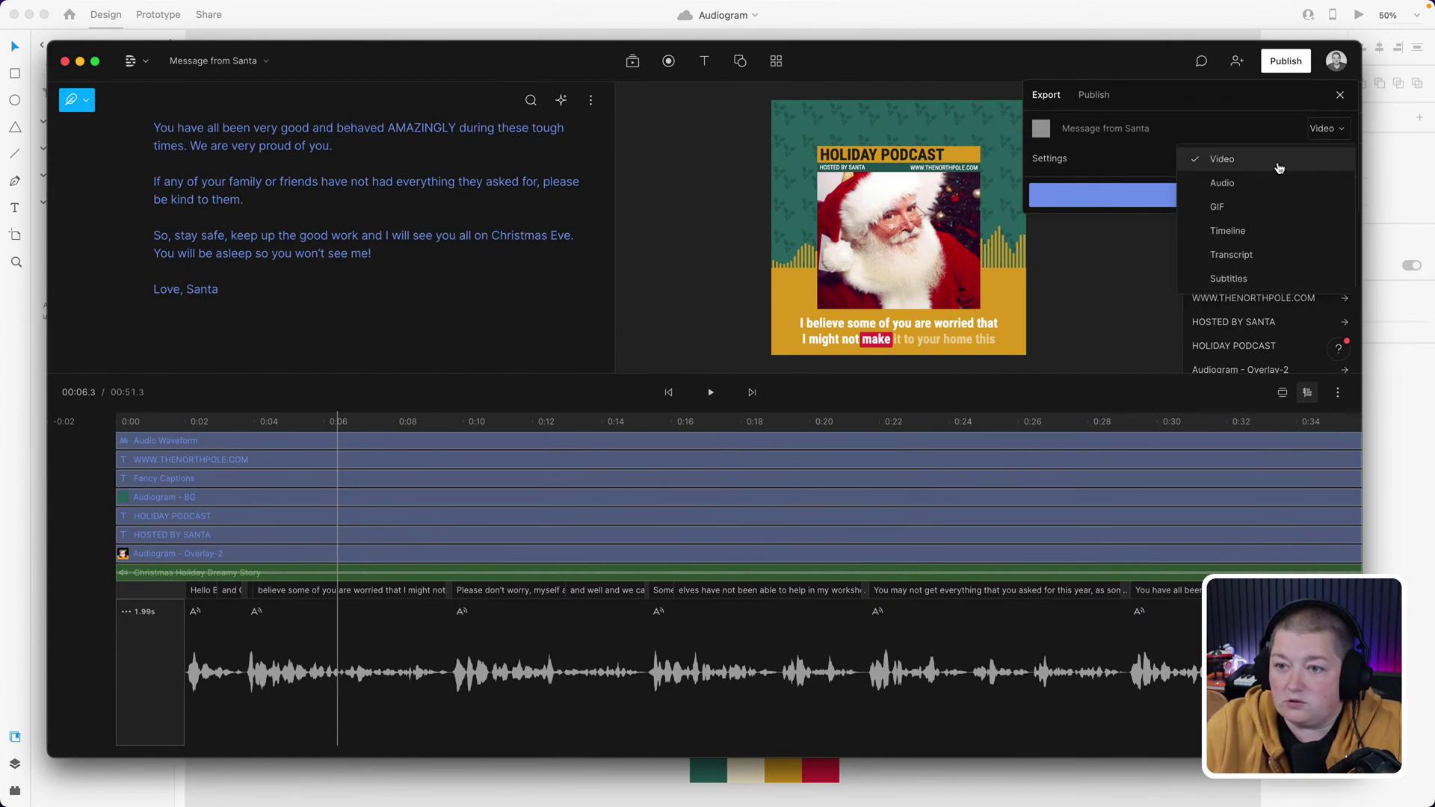
pyautogui.click(1116, 178)
# - Expand the video export settings and review the composition range, quality levels and detailed audio quality options
pyautogui.click(1343, 162)
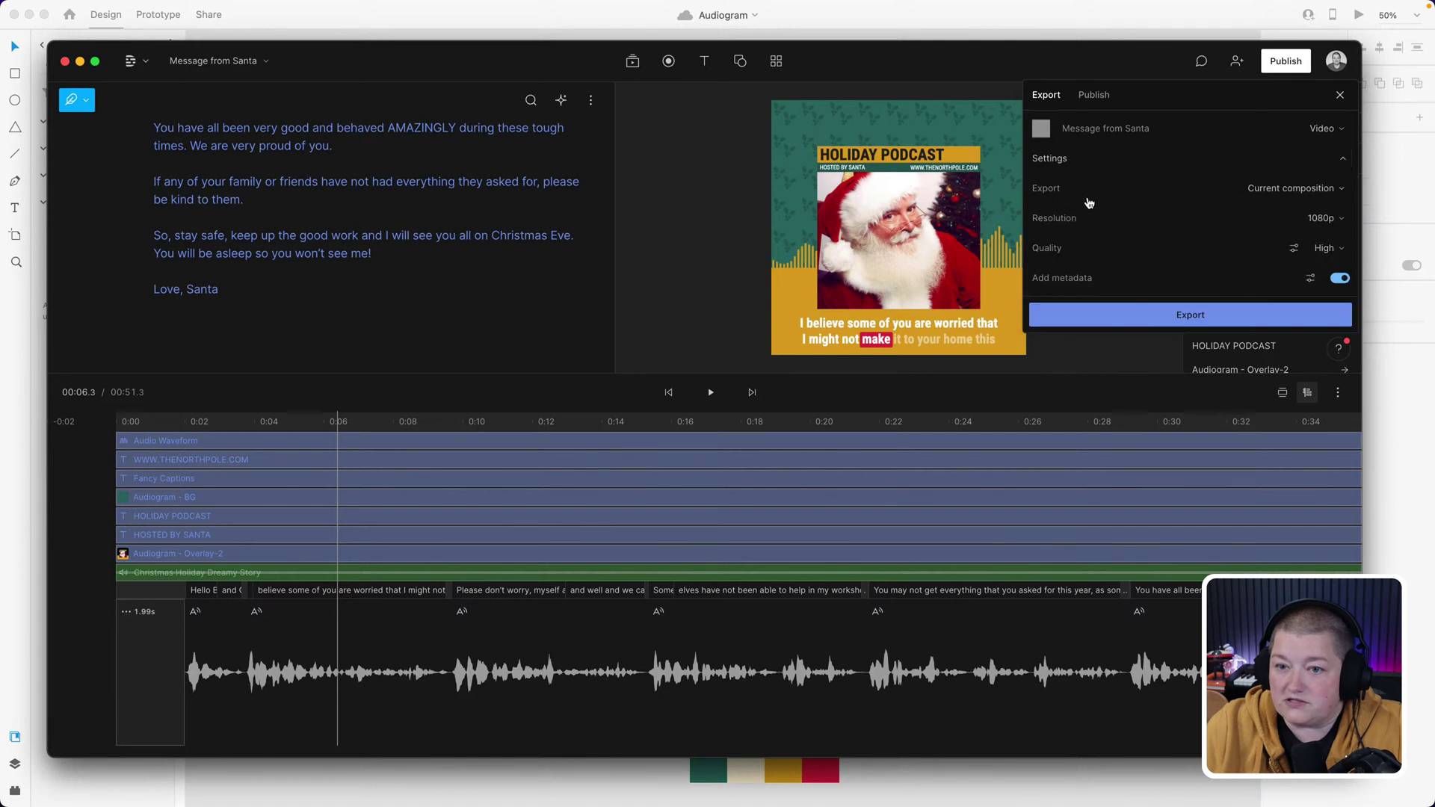
pyautogui.click(1320, 193)
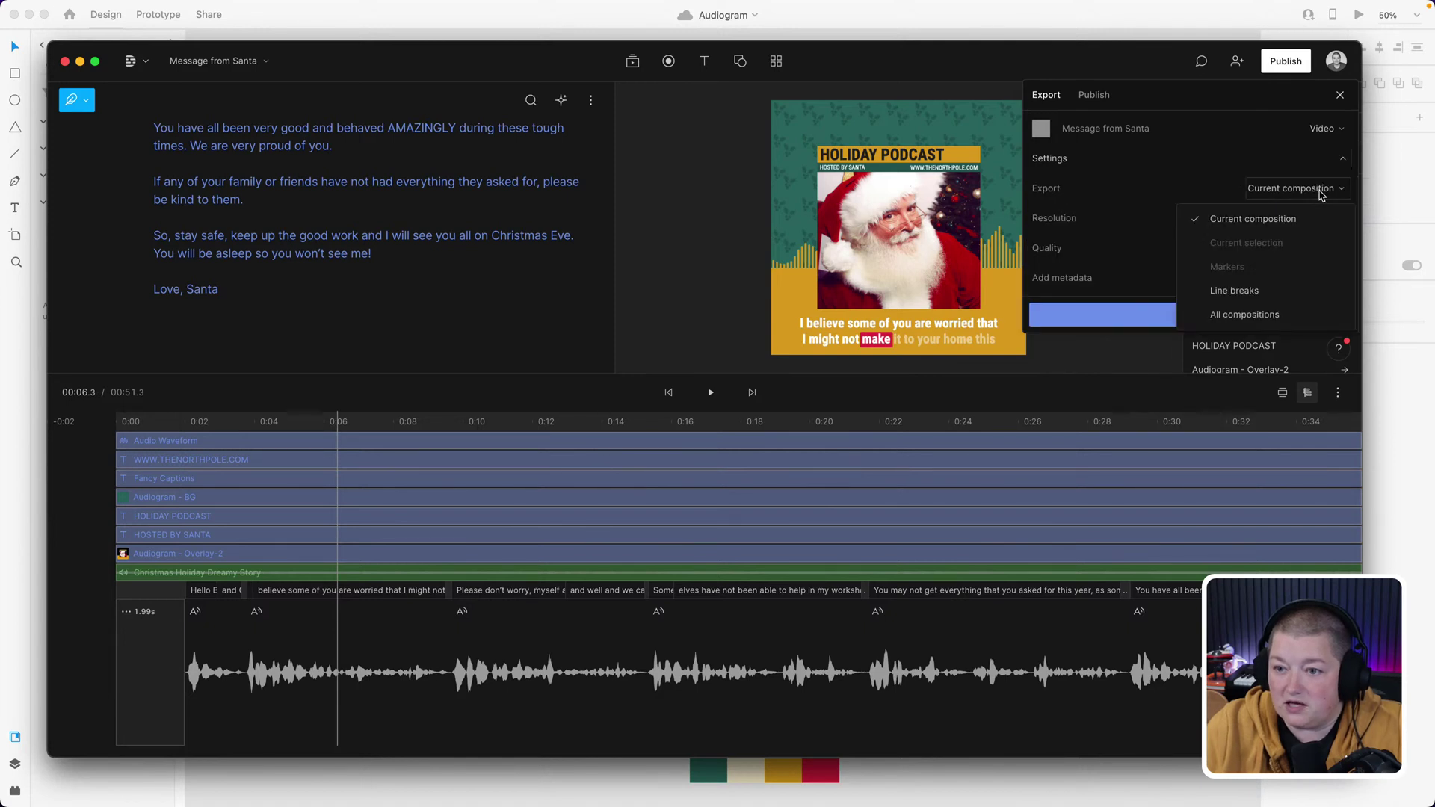
pyautogui.click(1320, 193)
pyautogui.click(1320, 193)
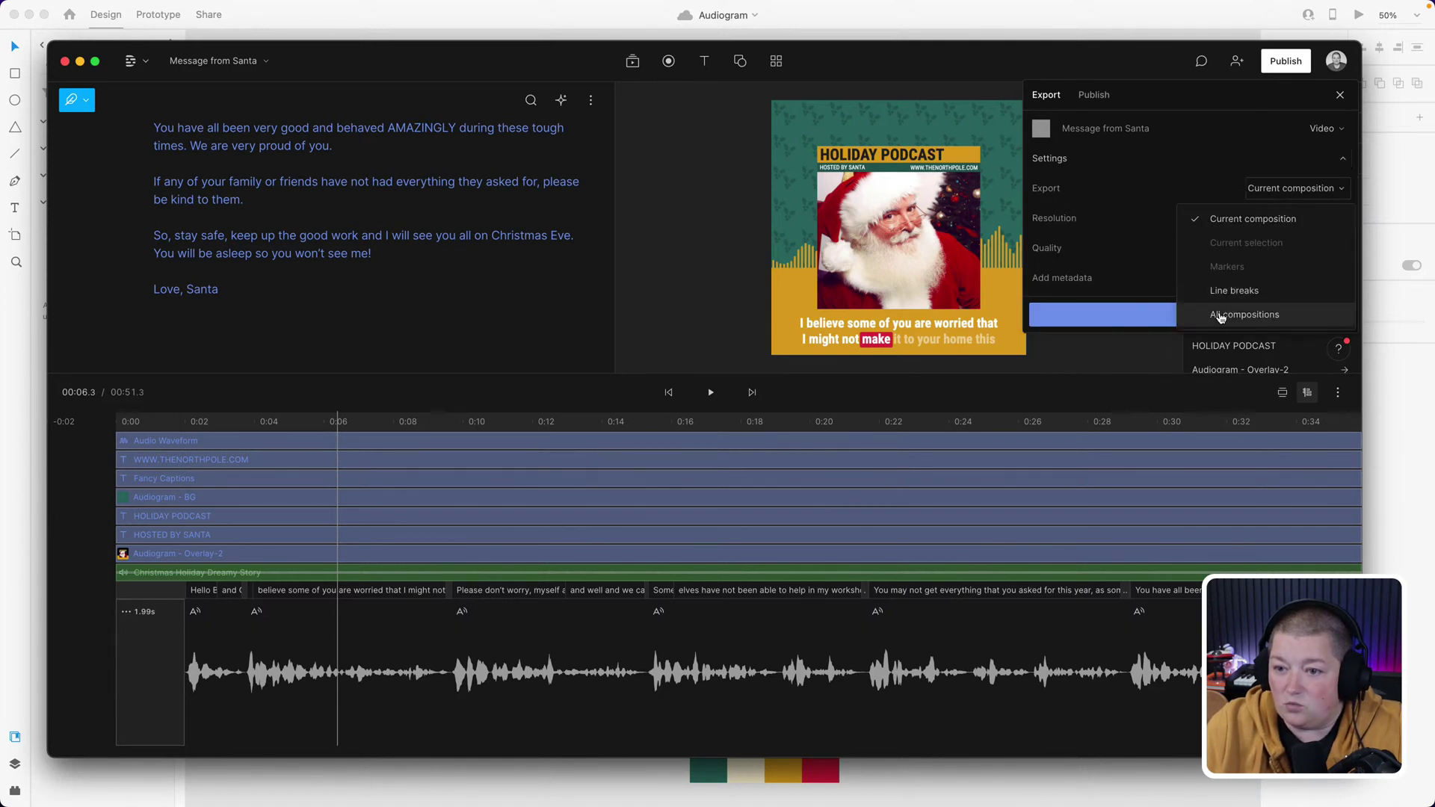
pyautogui.click(1222, 178)
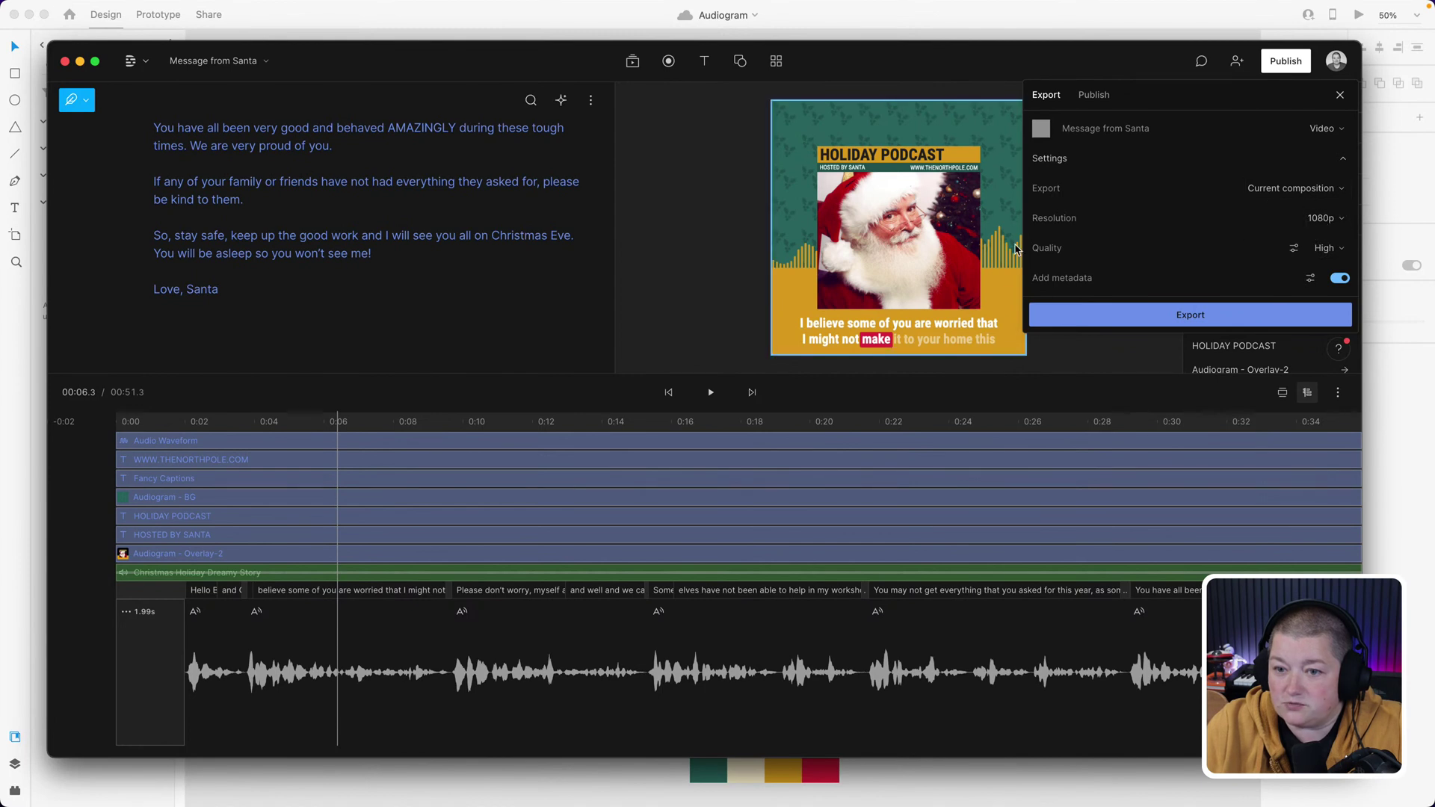
pyautogui.click(1320, 249)
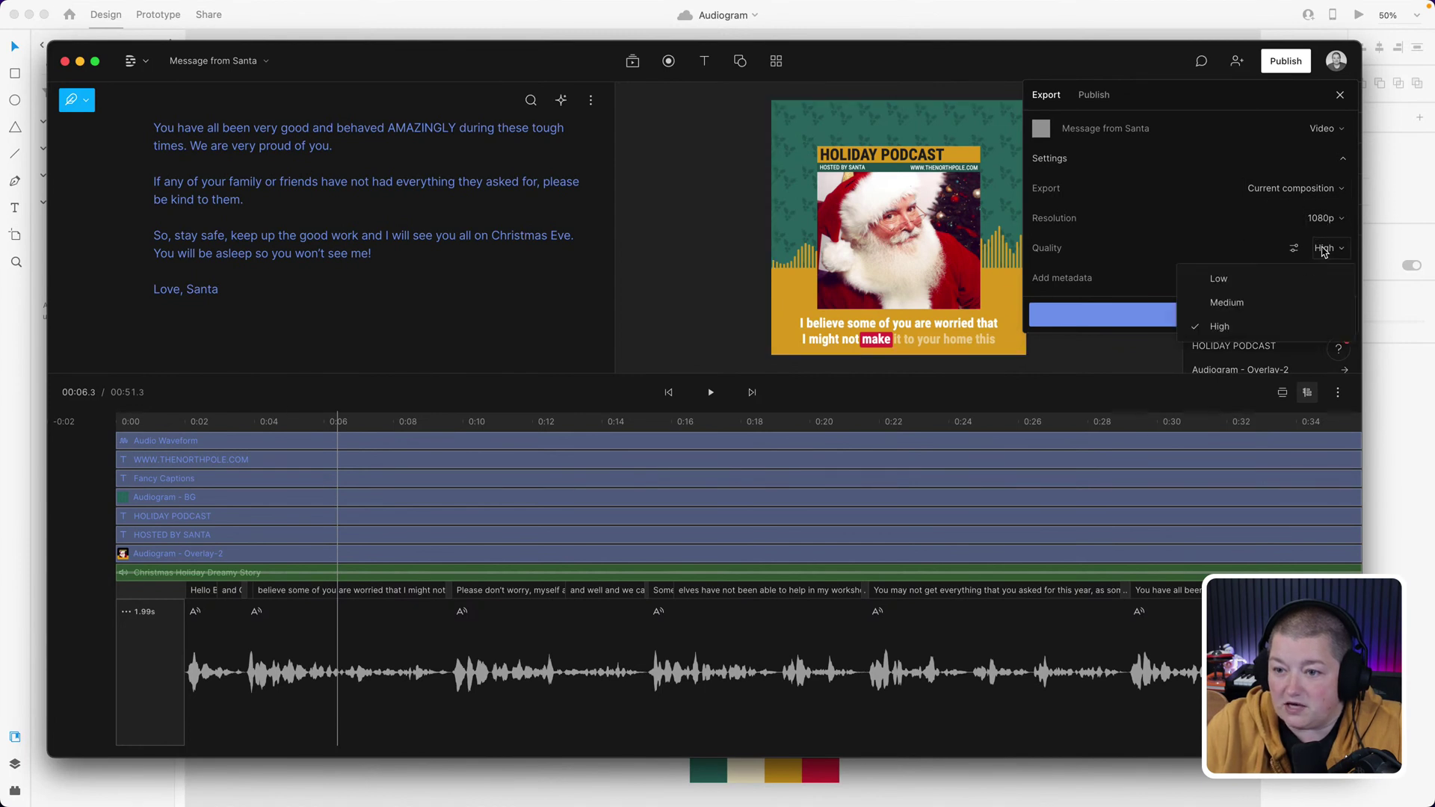
pyautogui.click(1322, 250)
pyautogui.click(1293, 250)
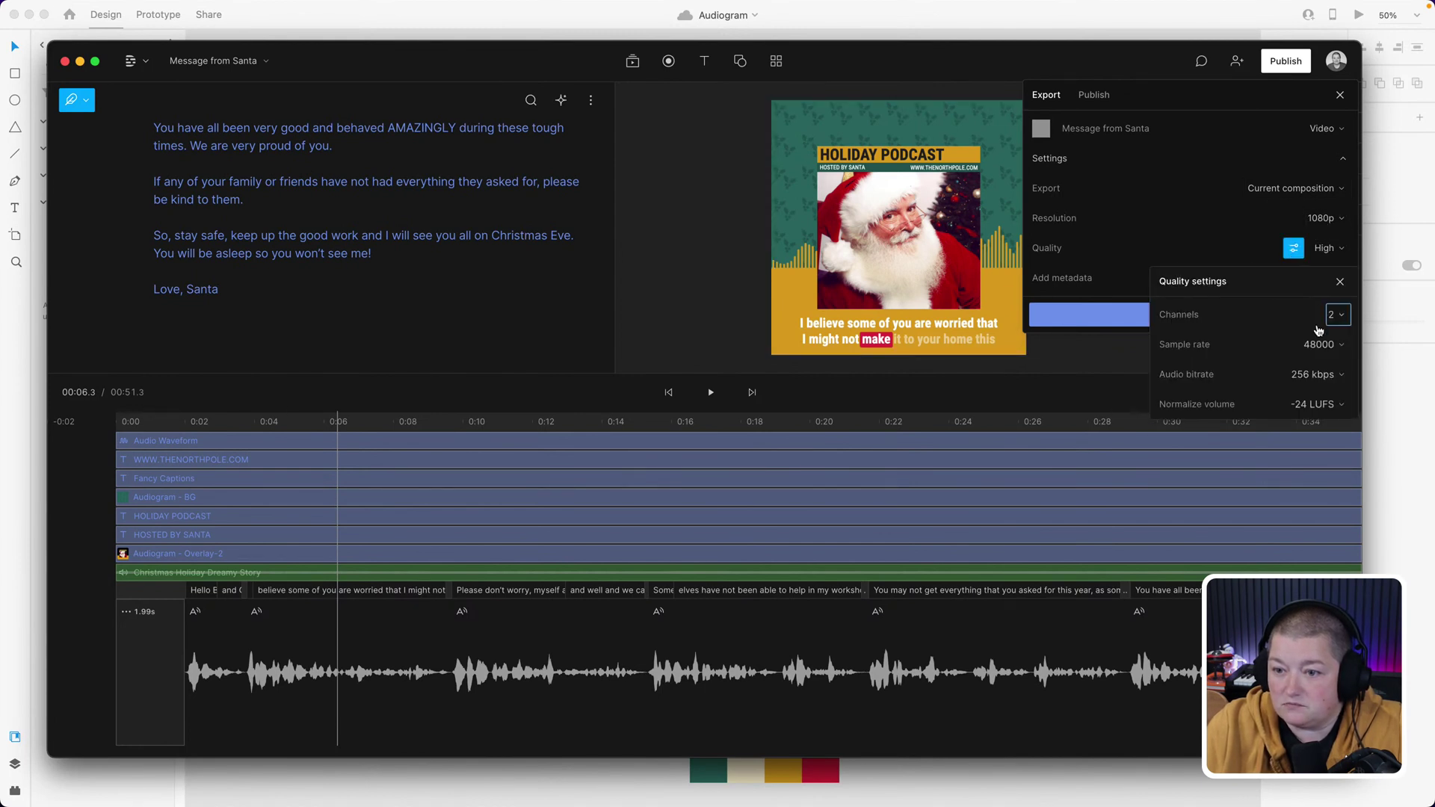
pyautogui.click(1204, 221)
pyautogui.click(1119, 217)
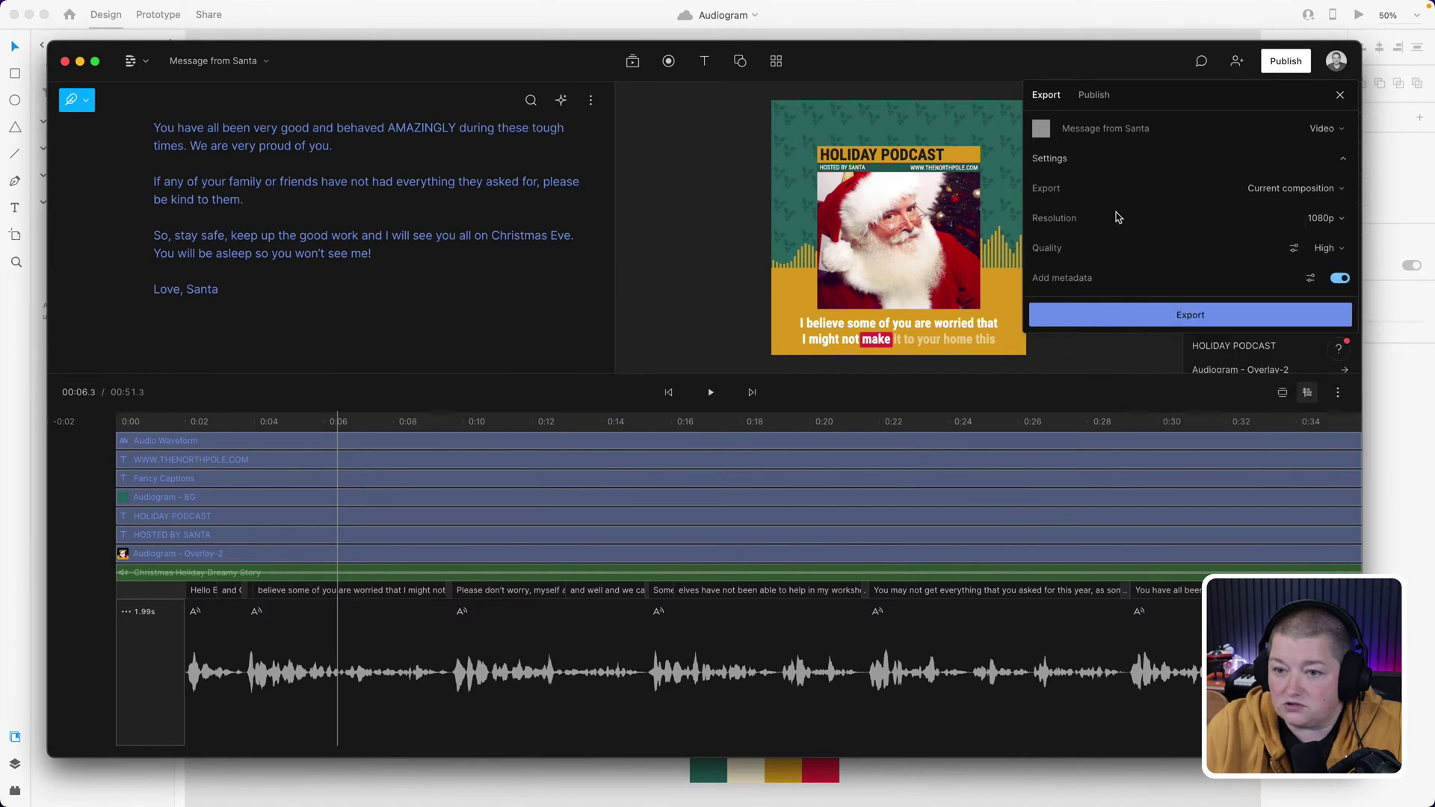
# - Set the export resolution to 4K and export the video as Message from Santa.mp4 to the Desktop
pyautogui.click(1331, 219)
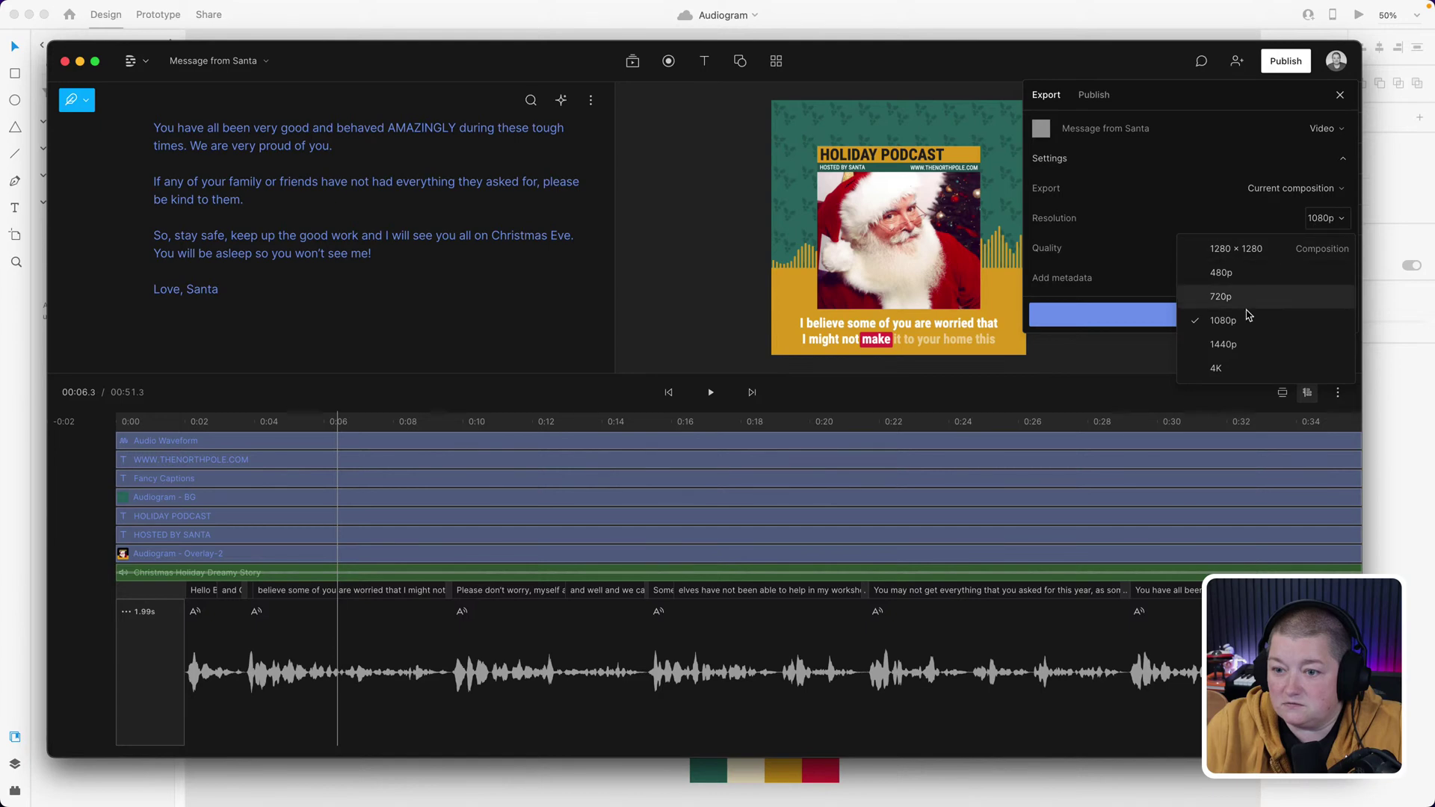
pyautogui.click(1237, 374)
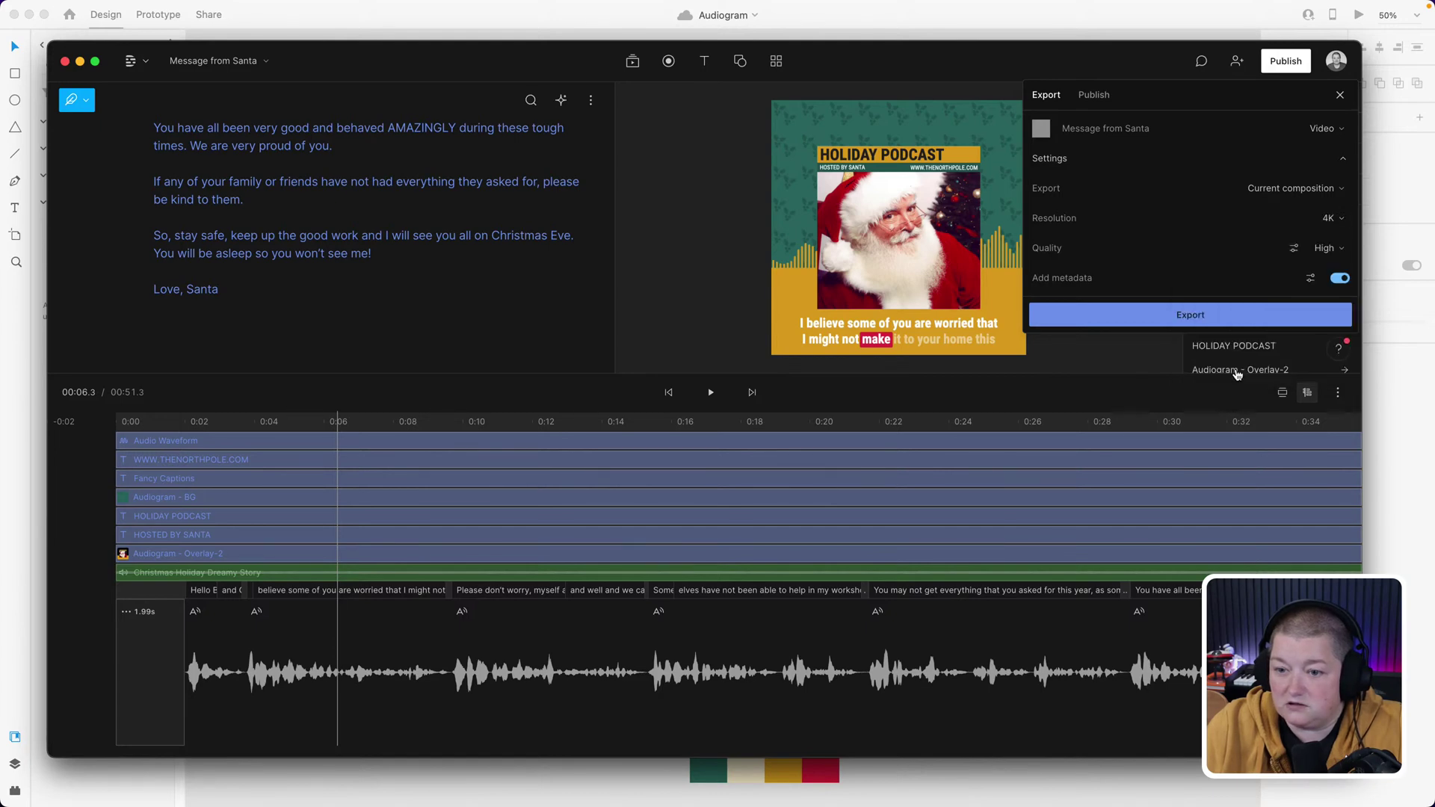
pyautogui.click(1202, 316)
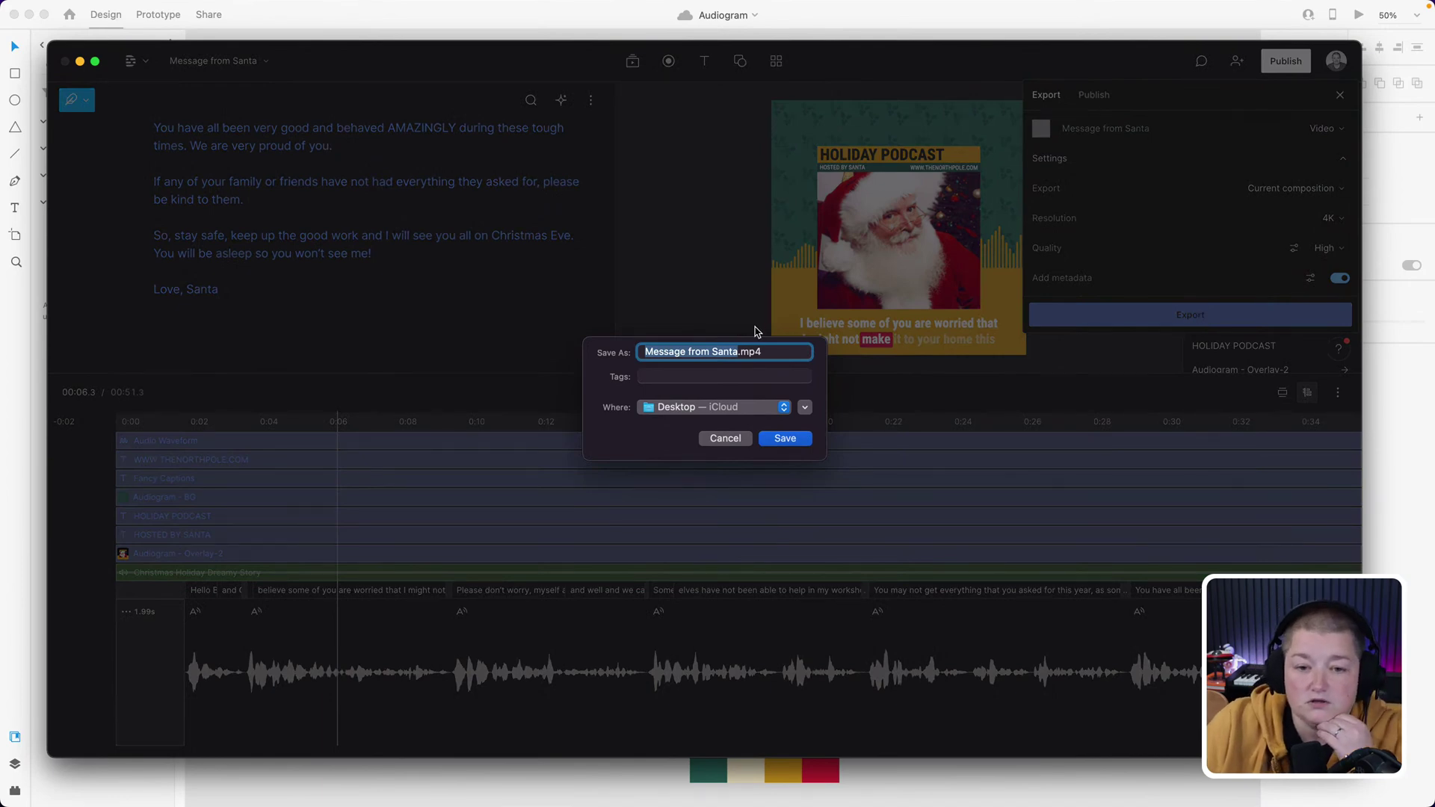
pyautogui.click(786, 439)
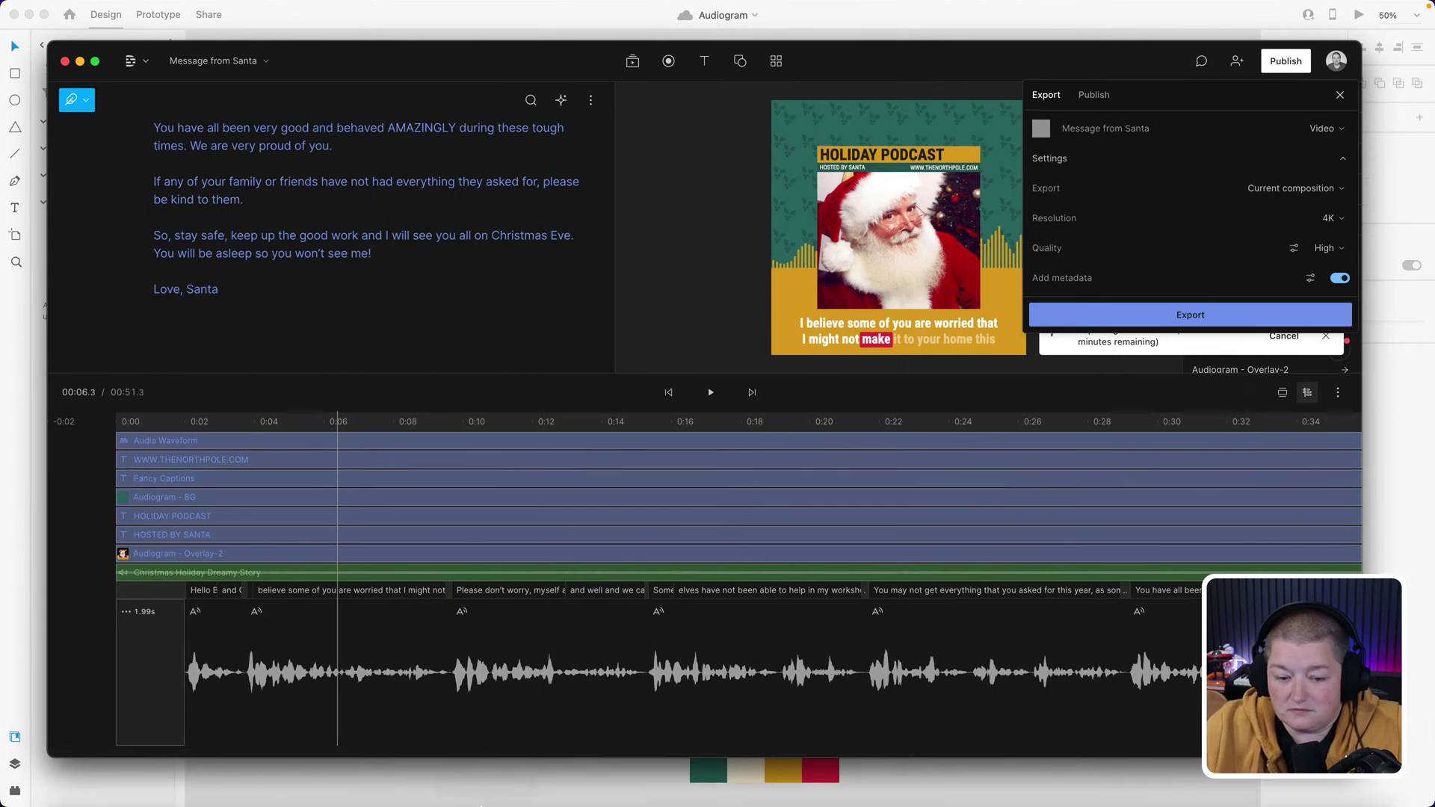
pyautogui.click(481, 781)
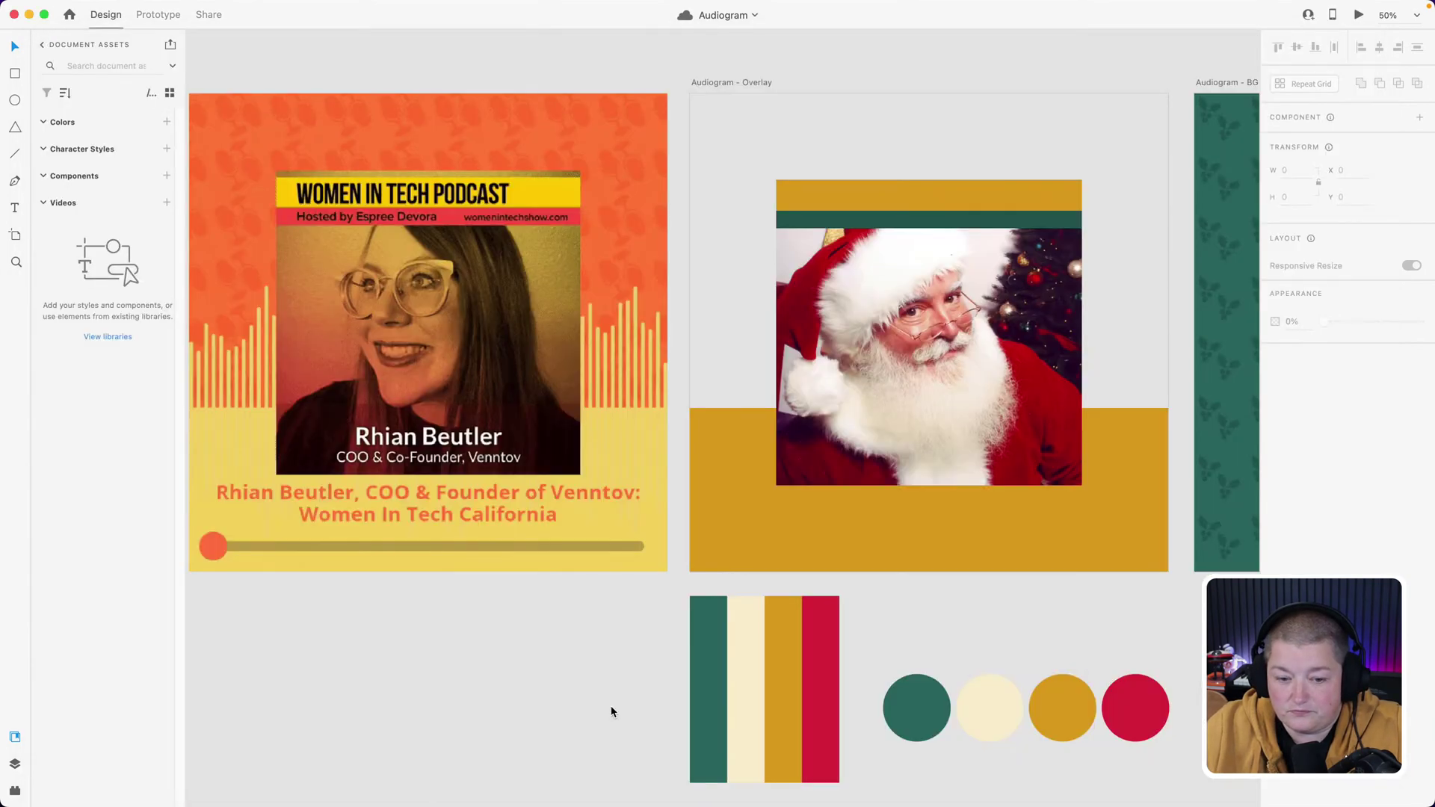
pyautogui.click(967, 309)
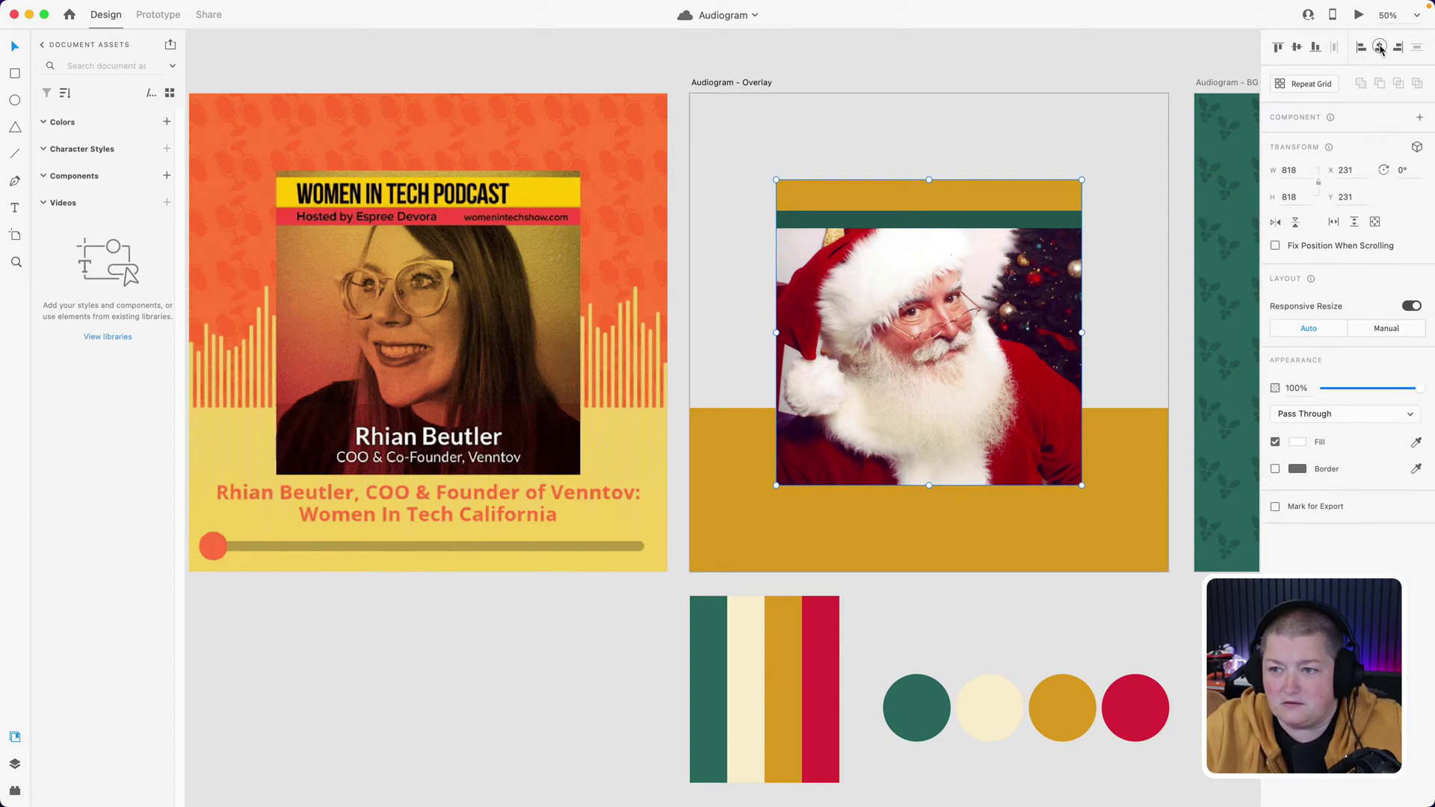
pyautogui.click(1023, 74)
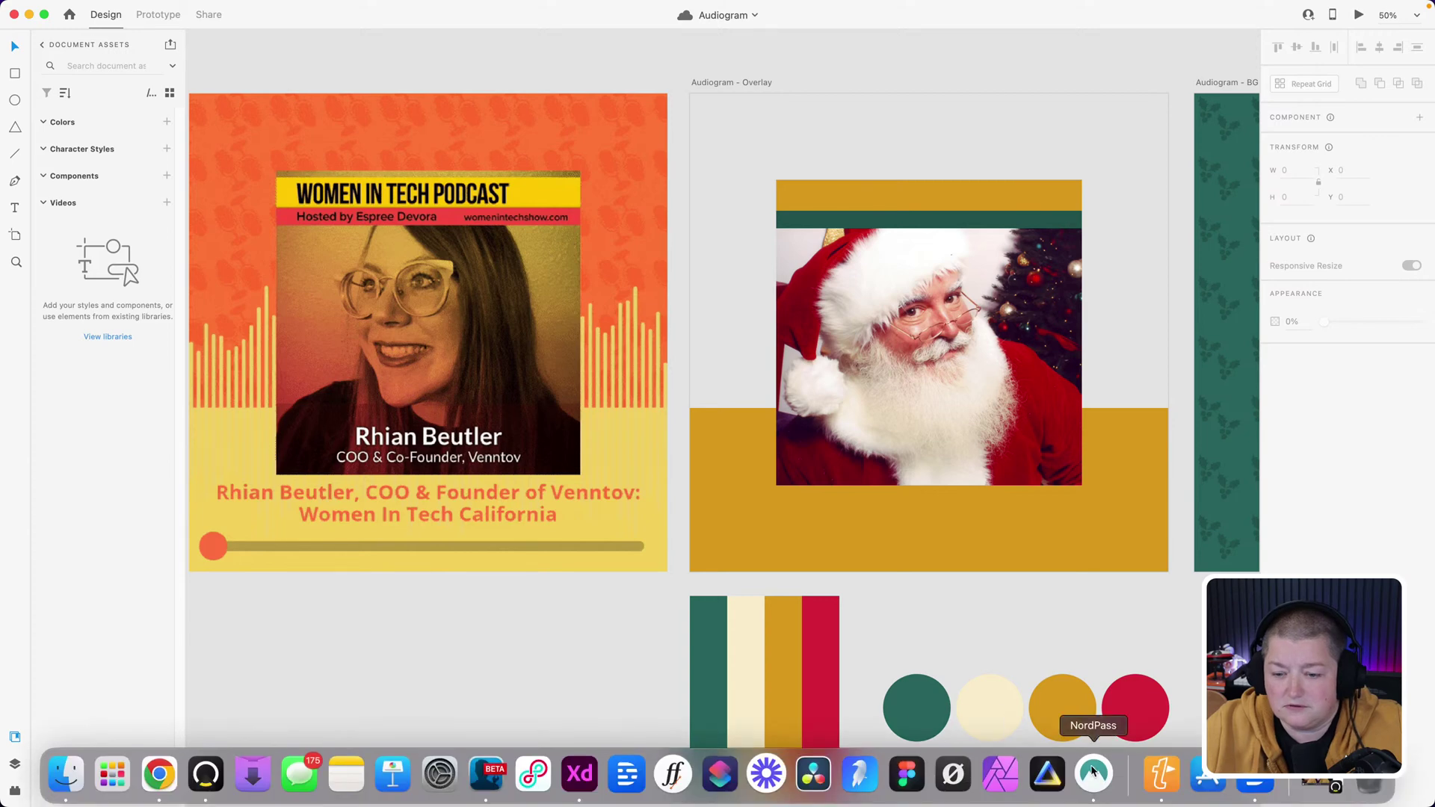
pyautogui.click(1335, 786)
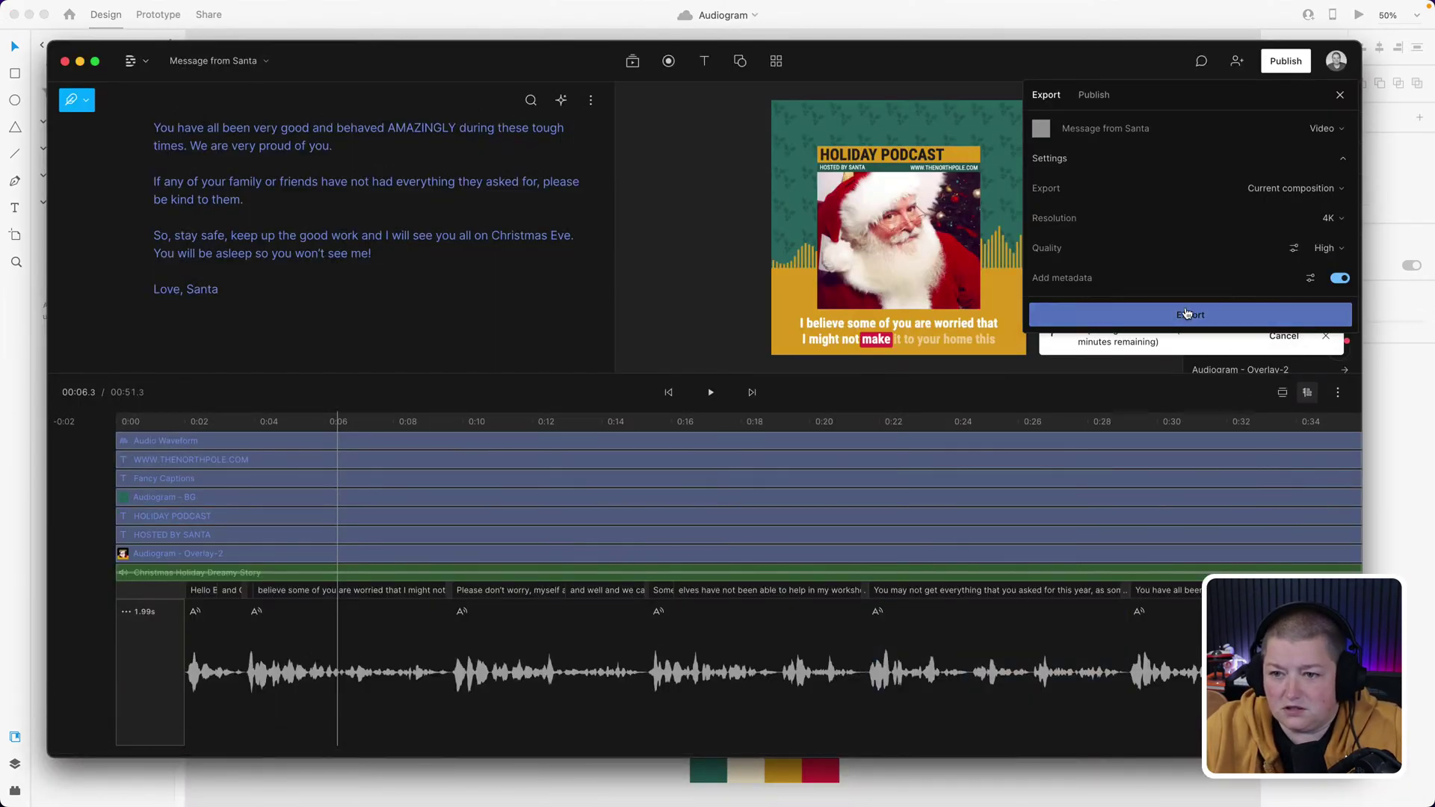
# - Close the export settings, look through the Santa script, and check the composition's landscape, square, portrait and custom video formats
pyautogui.click(1340, 95)
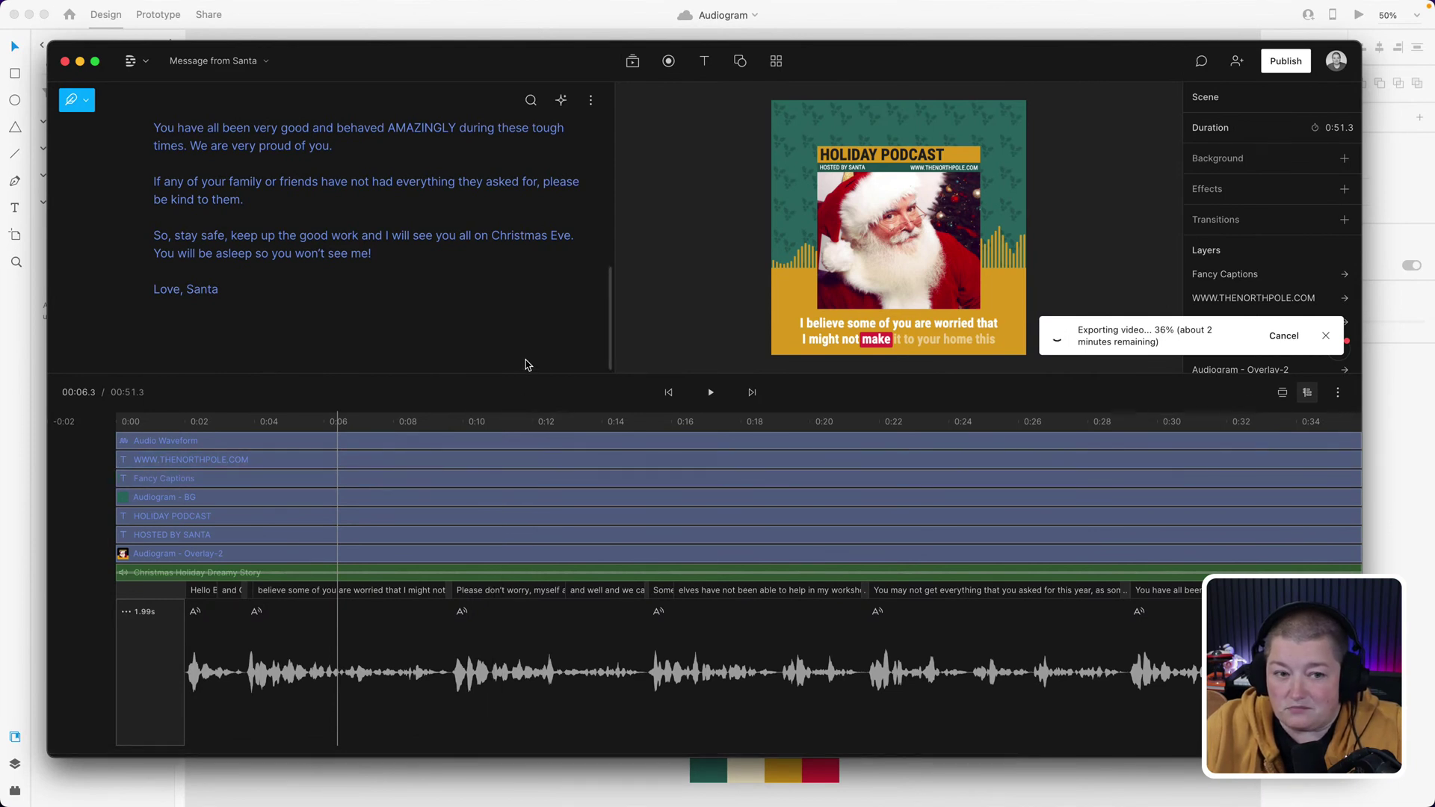
pyautogui.scroll(15, 470, 315)
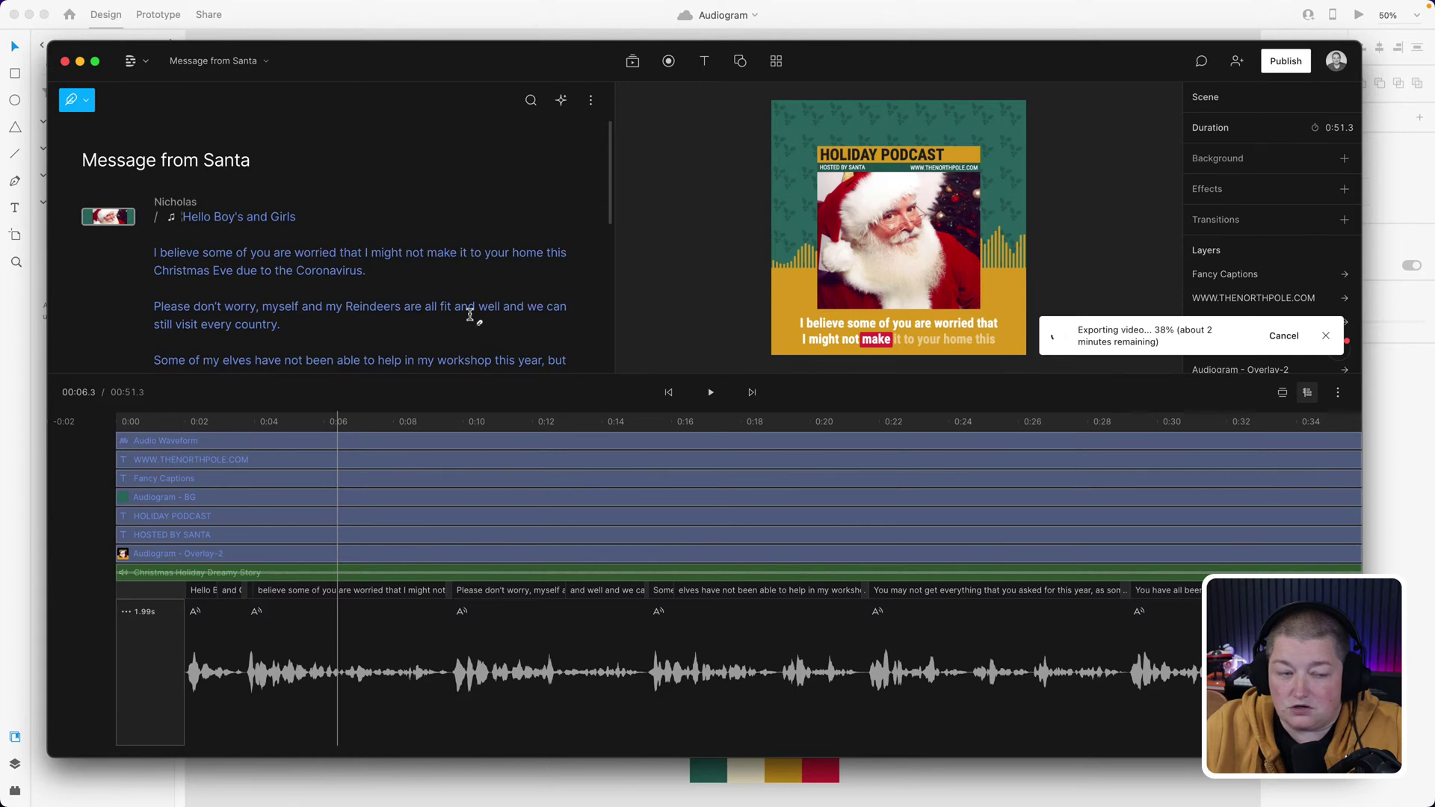
pyautogui.scroll(-10, 470, 314)
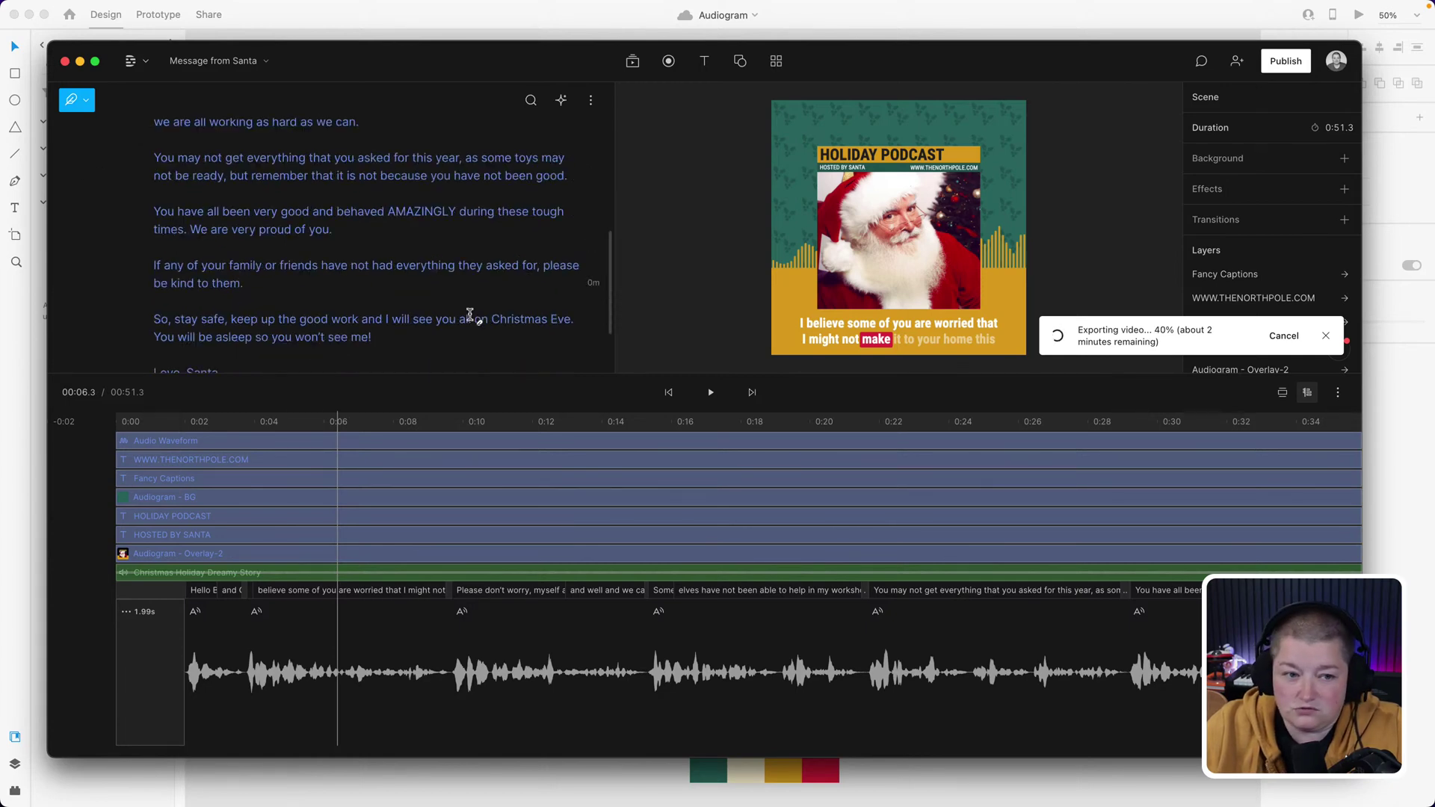
pyautogui.scroll(10, 470, 315)
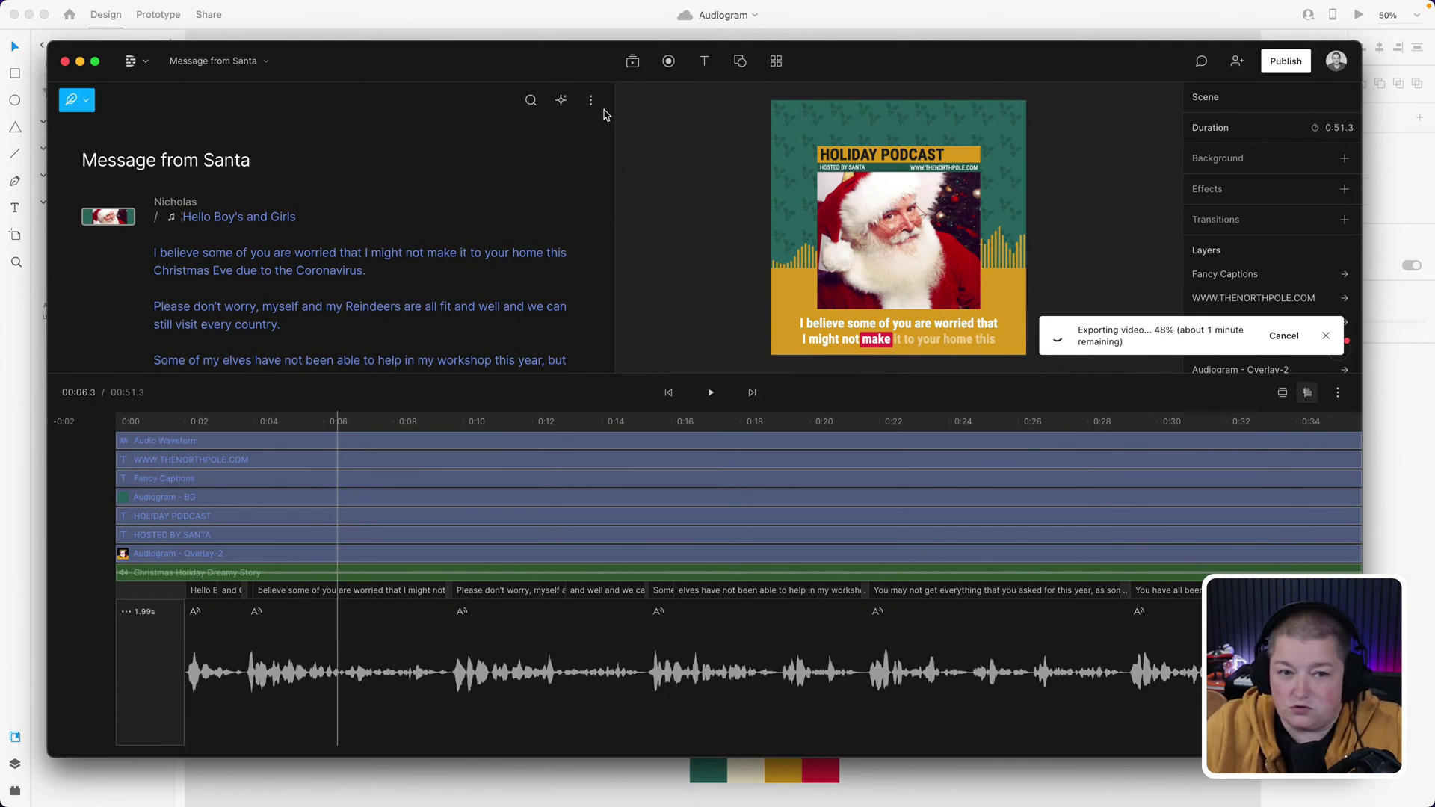
pyautogui.click(591, 101)
pyautogui.moveTo(580, 142)
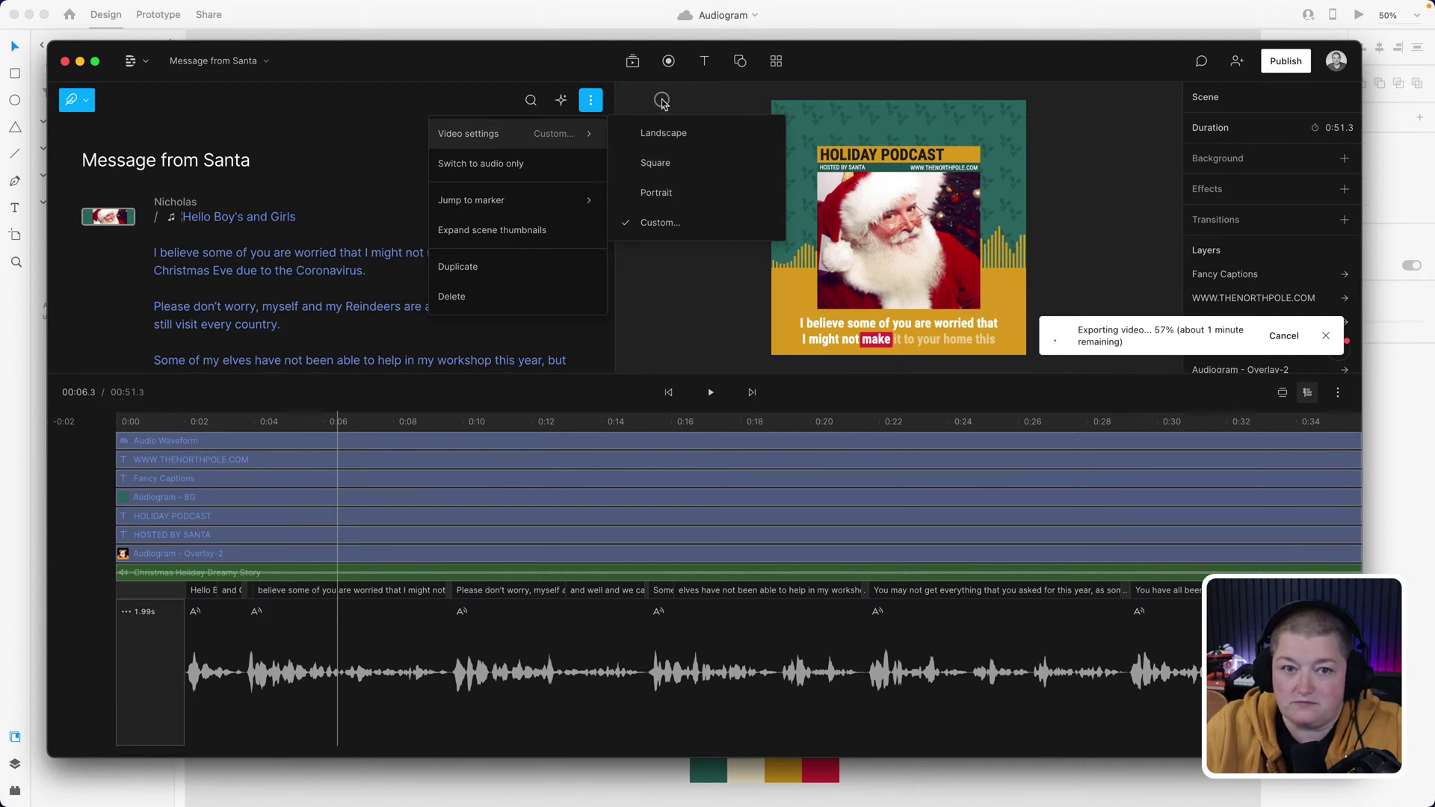
pyautogui.click(662, 102)
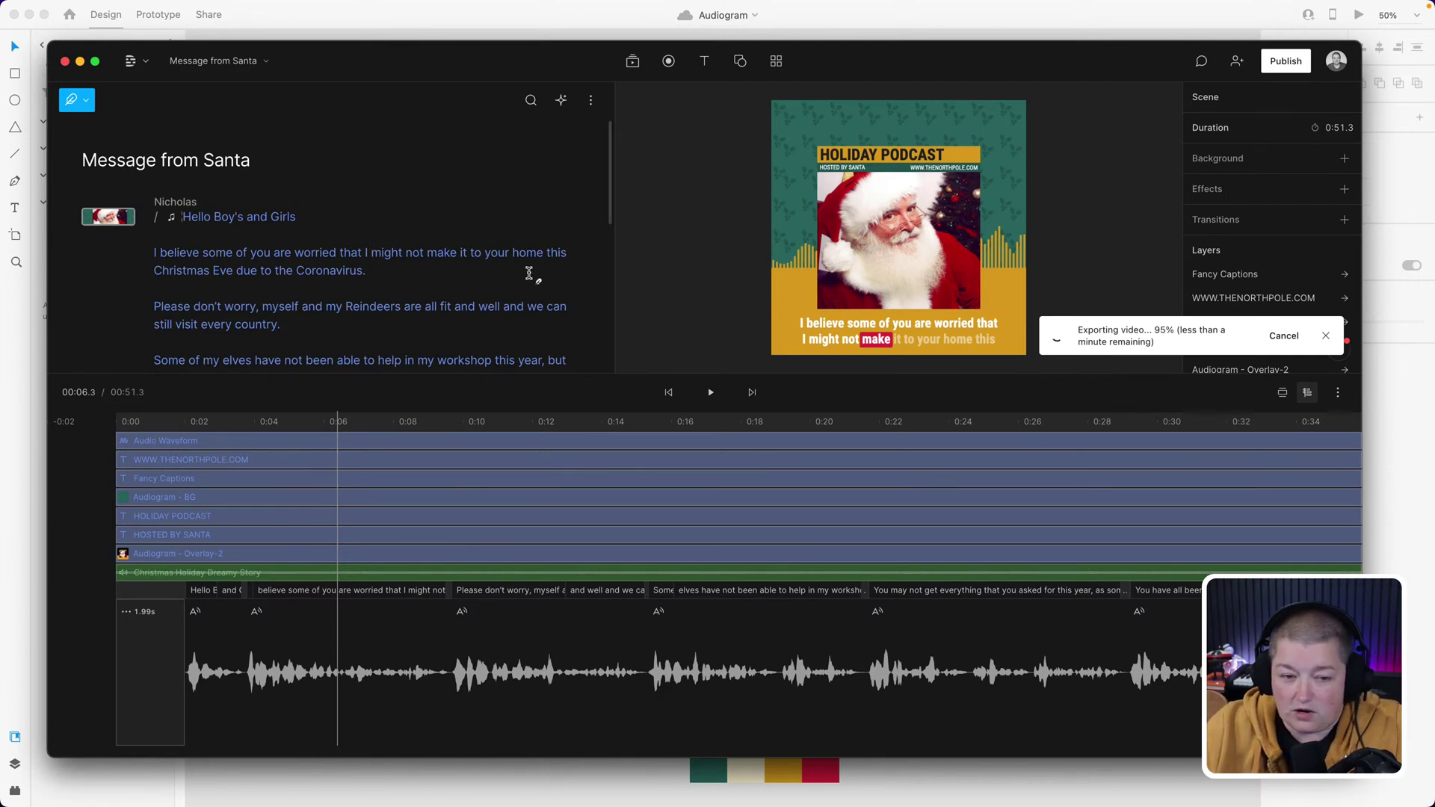
# - Open the exported Message from Santa.mp4, play it to check the result, and close the video
pyautogui.moveTo(469, 54)
pyautogui.mouseDown()
pyautogui.moveTo(464, 40)
pyautogui.moveTo(464, 59)
pyautogui.moveTo(474, 52)
pyautogui.mouseUp()
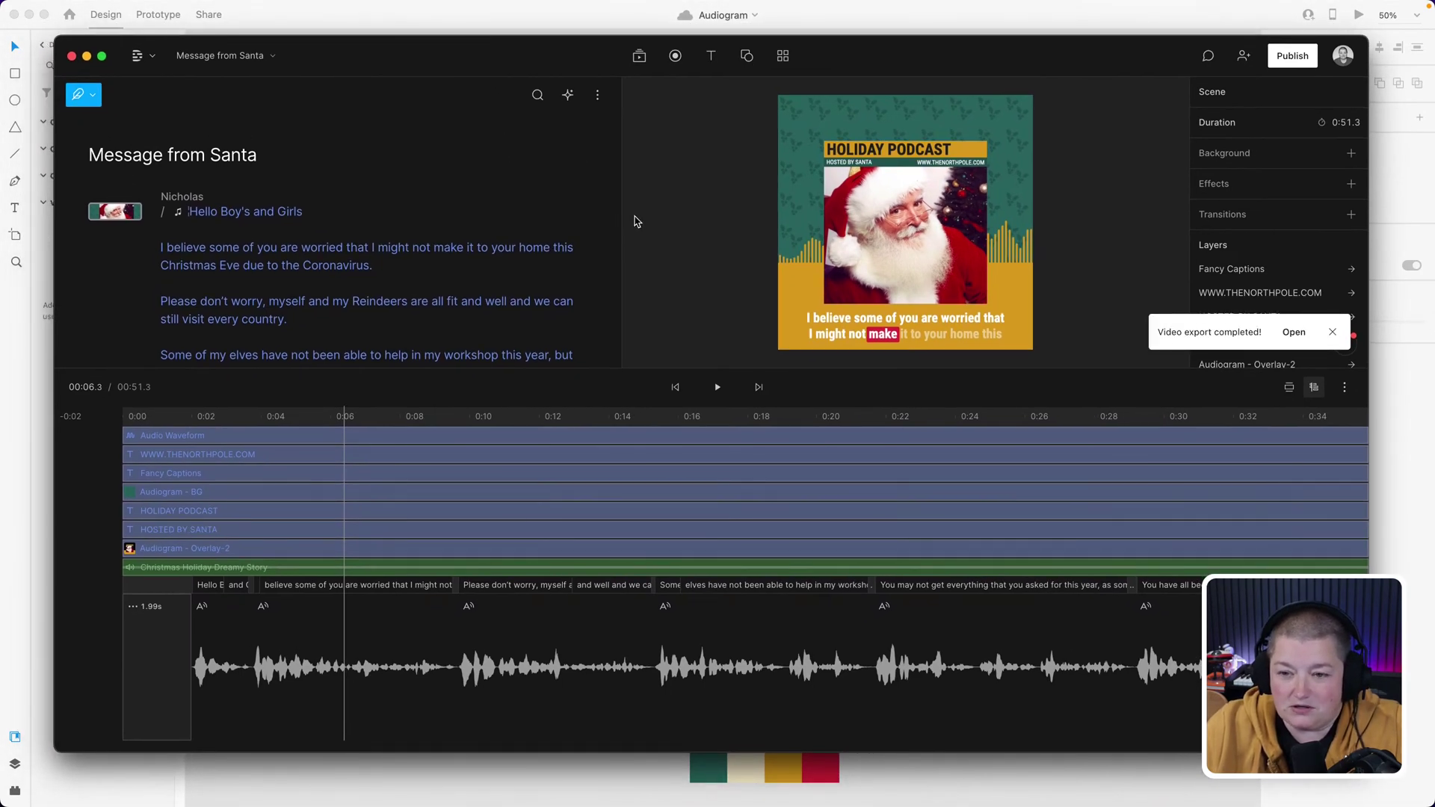
pyautogui.click(1294, 332)
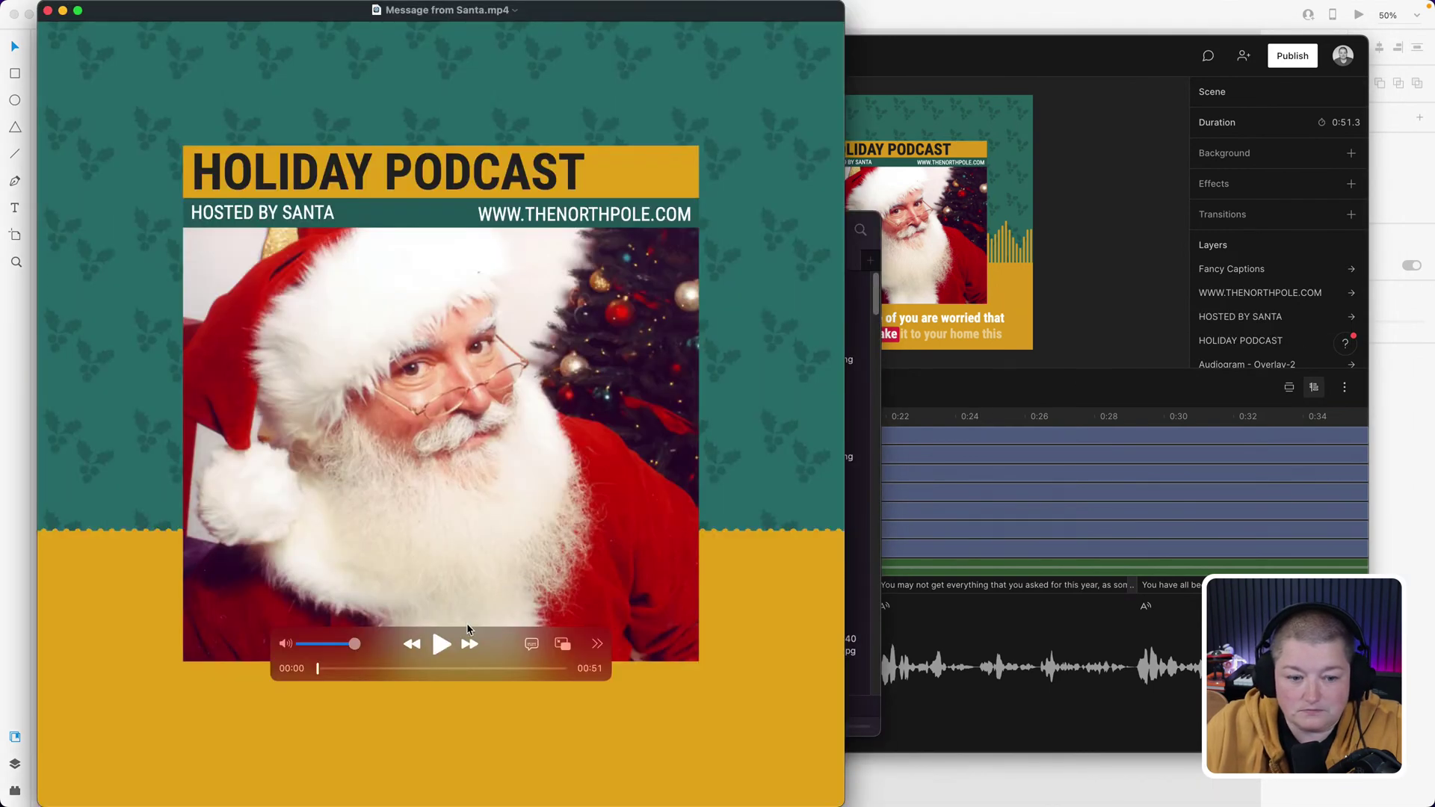
pyautogui.click(442, 646)
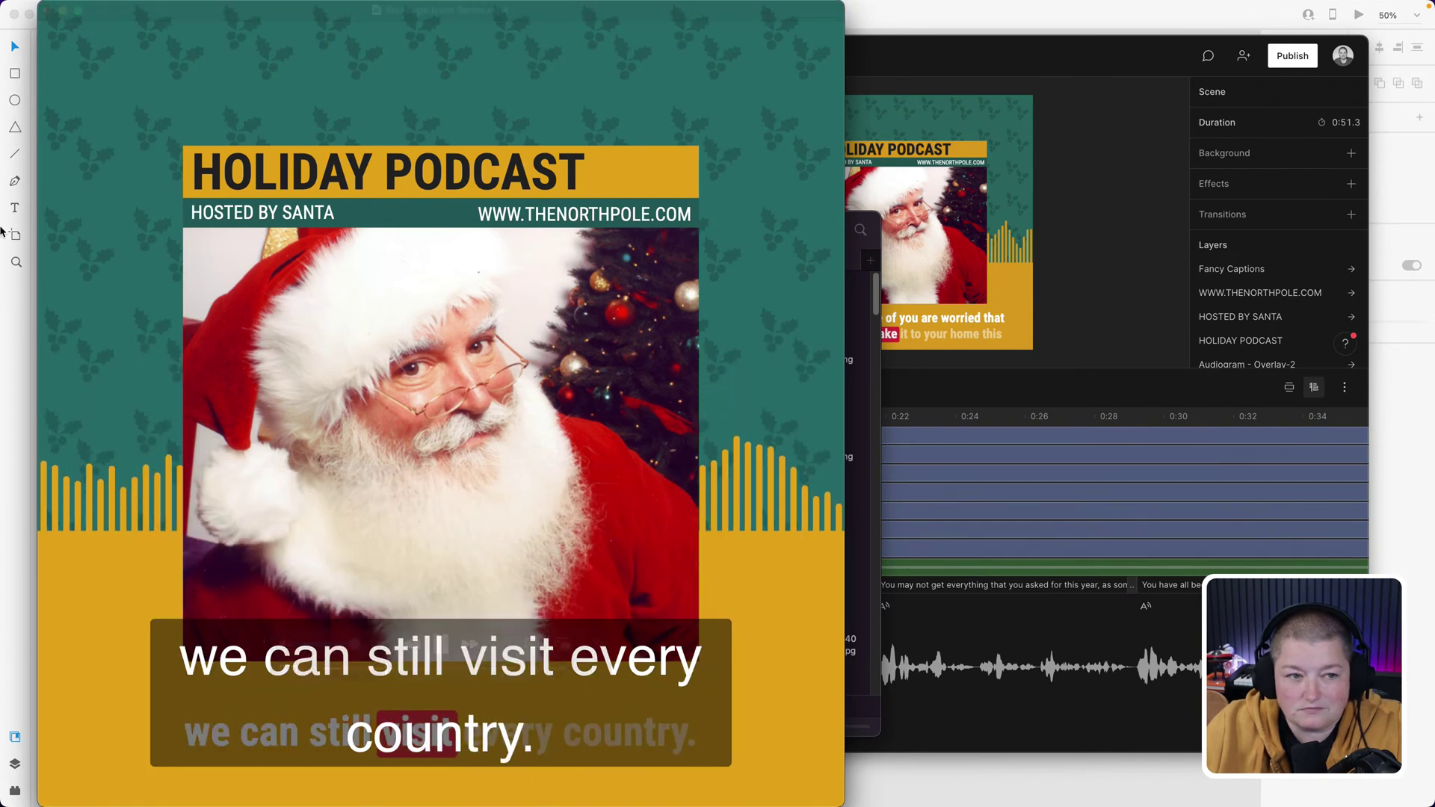
pyautogui.click(47, 11)
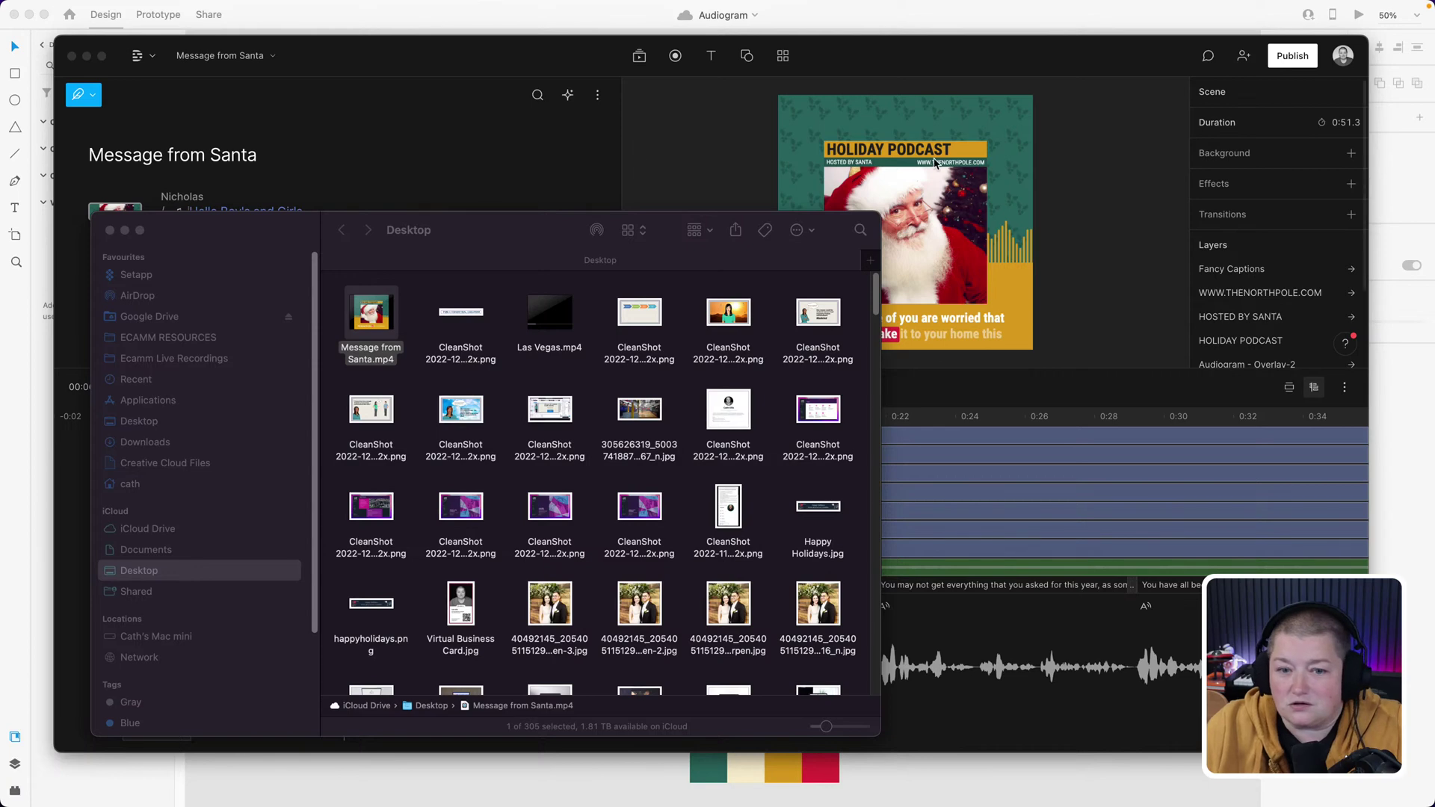
# - Reopen the export options for Message from Santa and check the export type choices, leaving Video selected
pyautogui.click(1292, 55)
pyautogui.click(1292, 55)
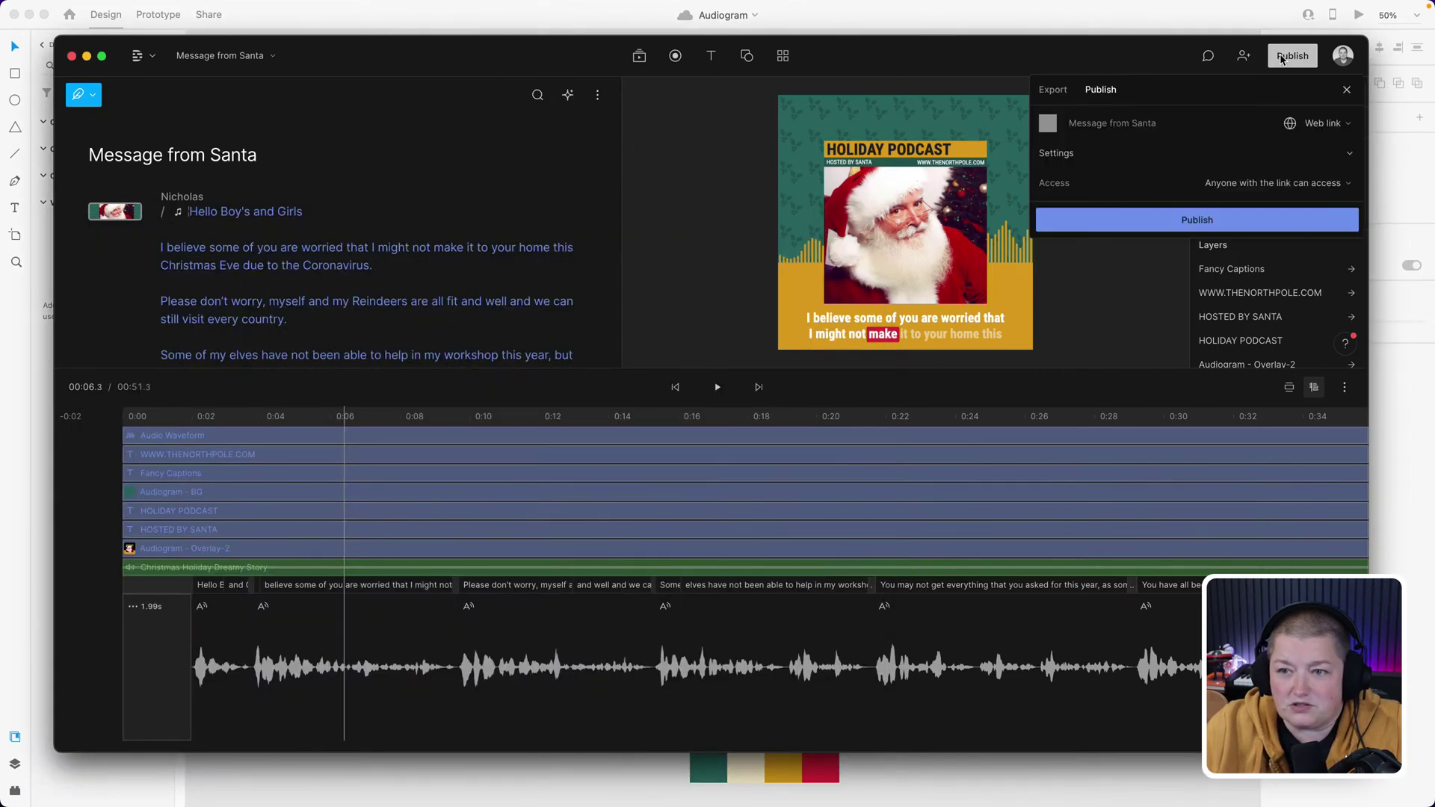
pyautogui.click(1053, 90)
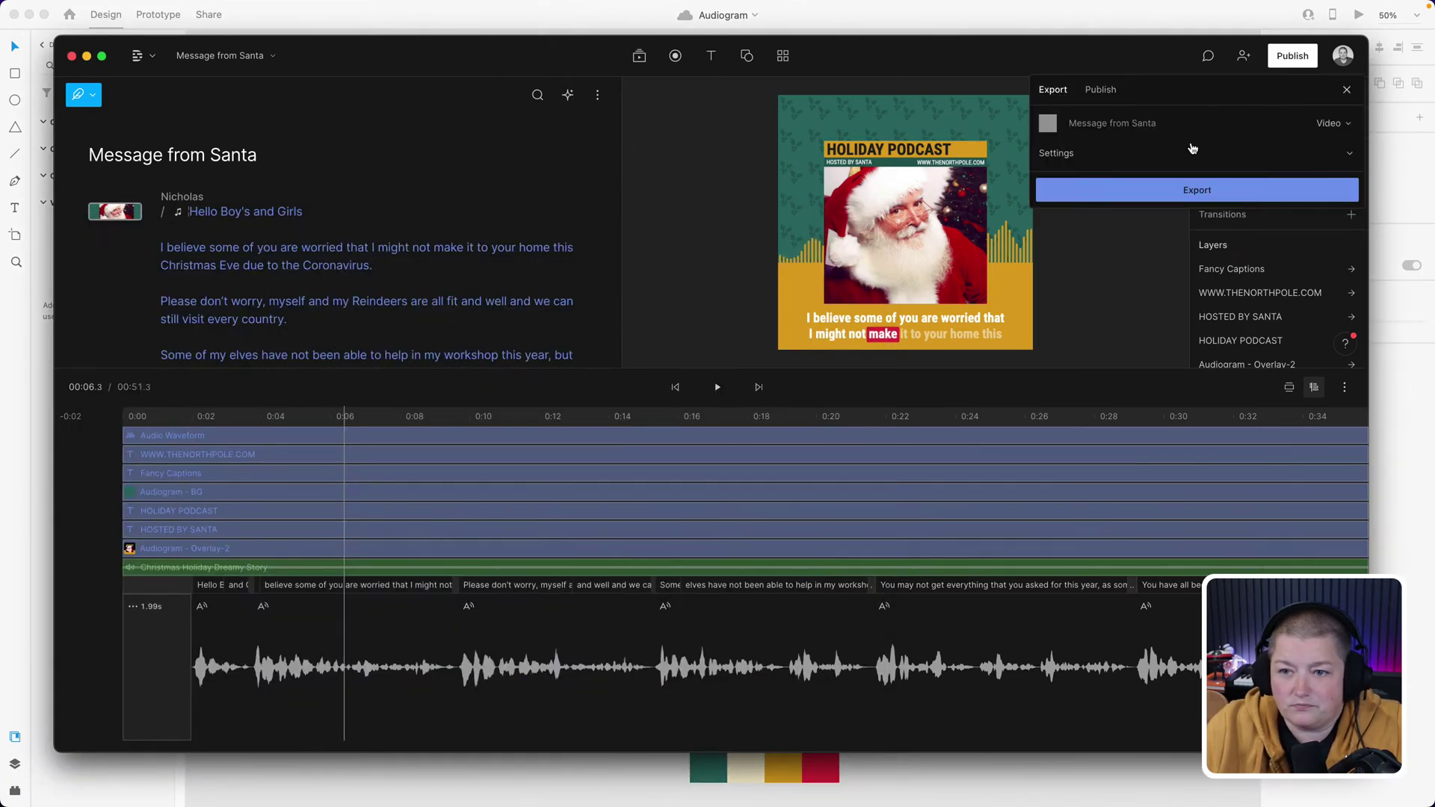
pyautogui.click(1329, 124)
pyautogui.click(1236, 120)
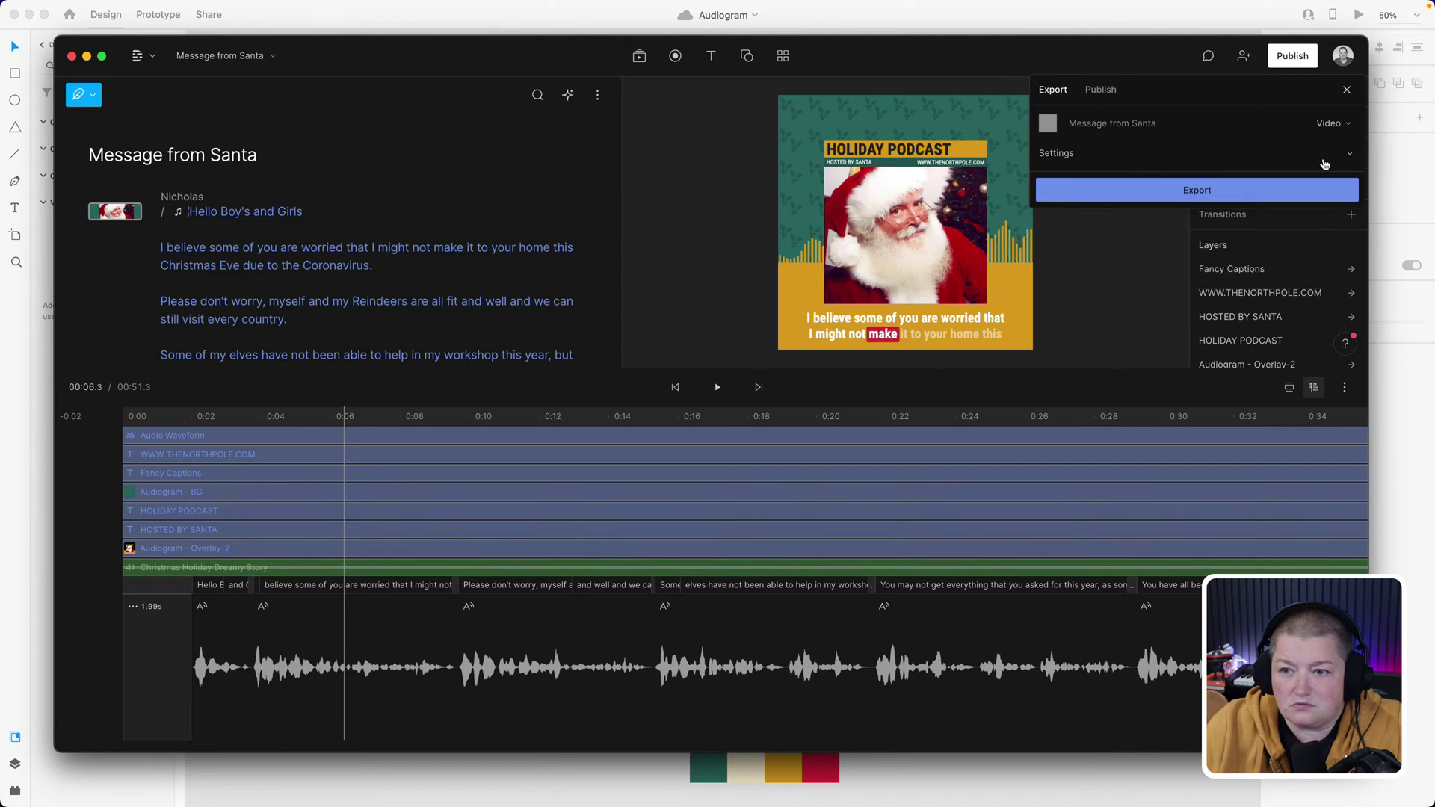
# - Expand the video export settings for Message from Santa and examine the export type and metadata options
pyautogui.click(1345, 154)
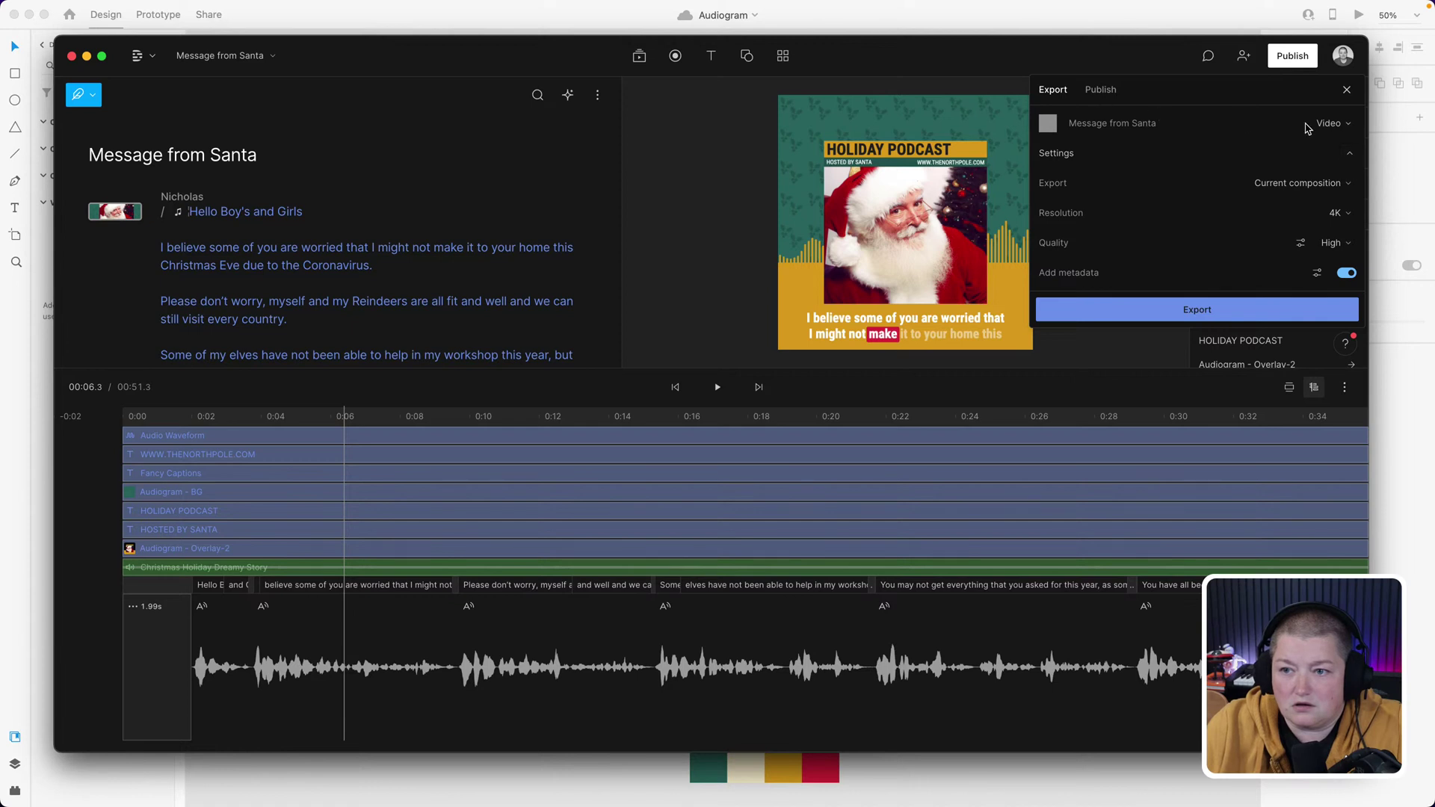
pyautogui.click(1327, 124)
pyautogui.click(1328, 124)
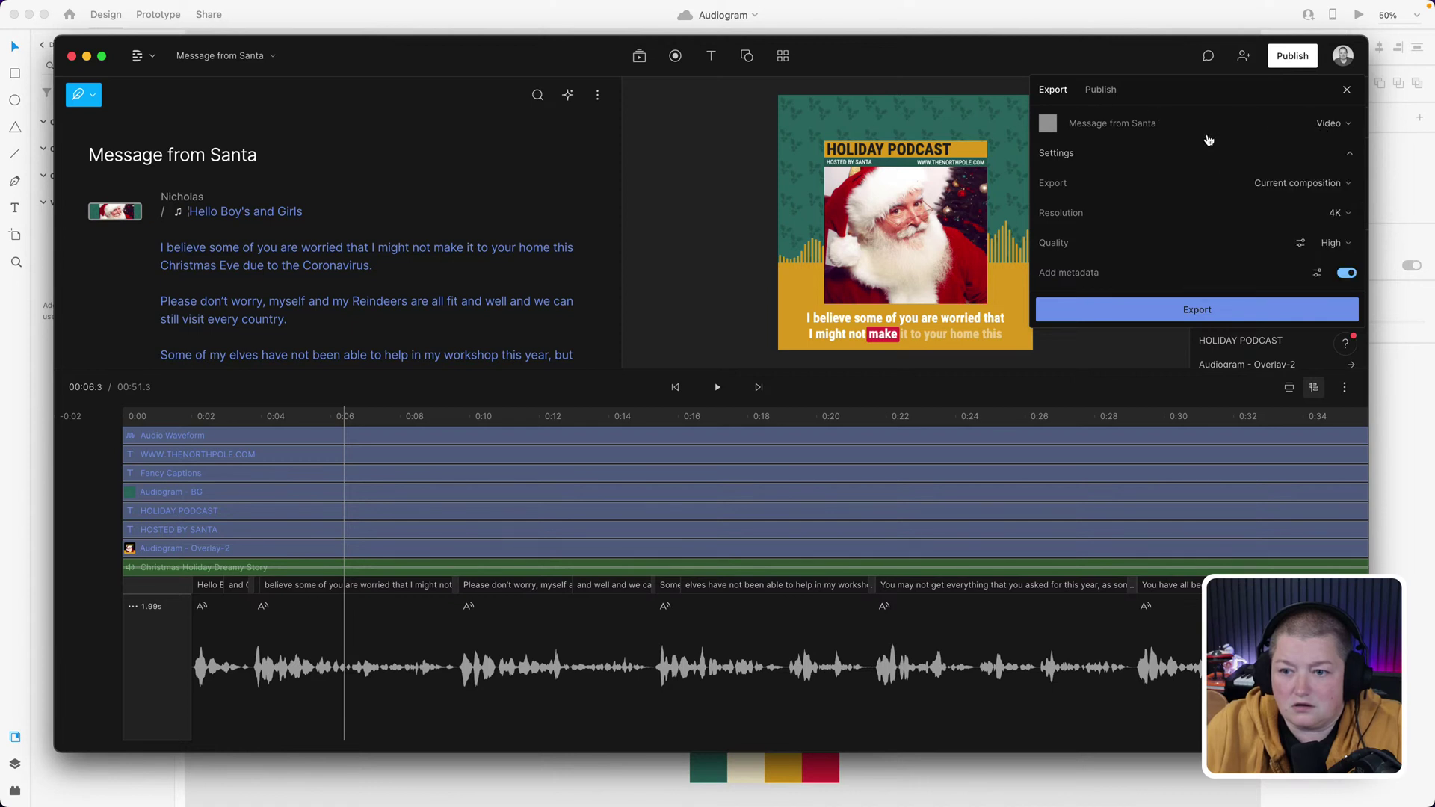
pyautogui.click(1317, 274)
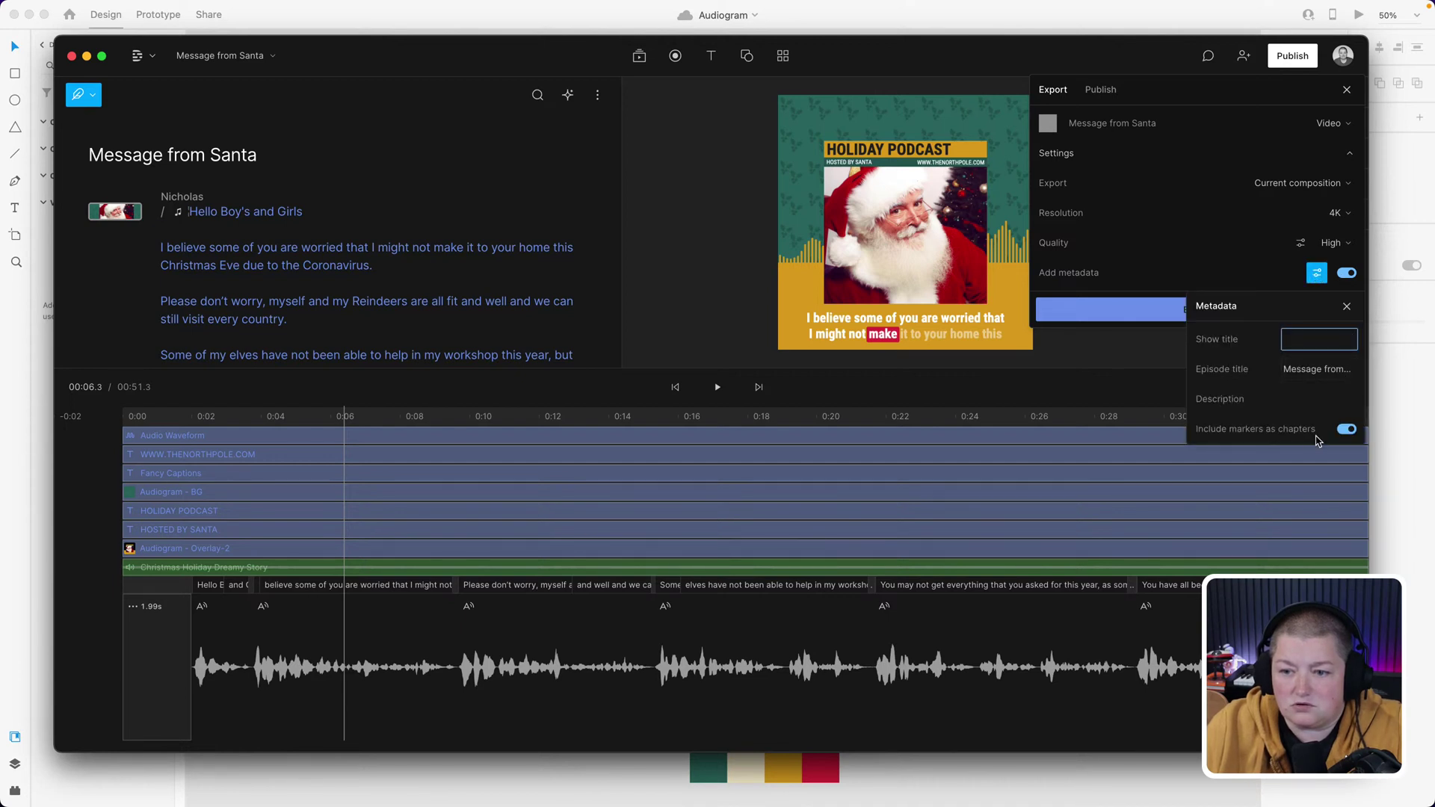
pyautogui.click(1229, 271)
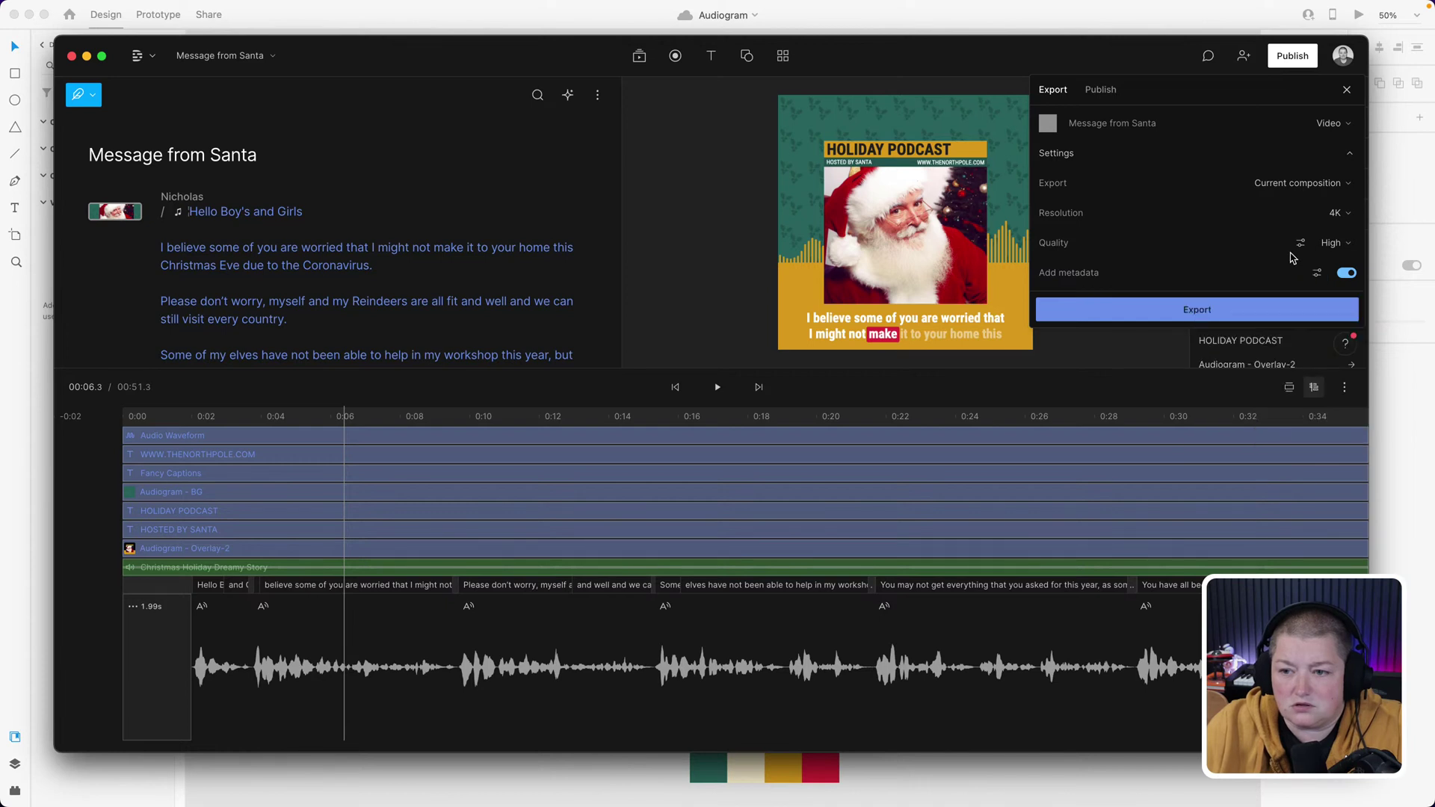
# - Examine the audio quality settings and the available resolutions for the video export, leaving 4K and Video selected
pyautogui.click(1301, 244)
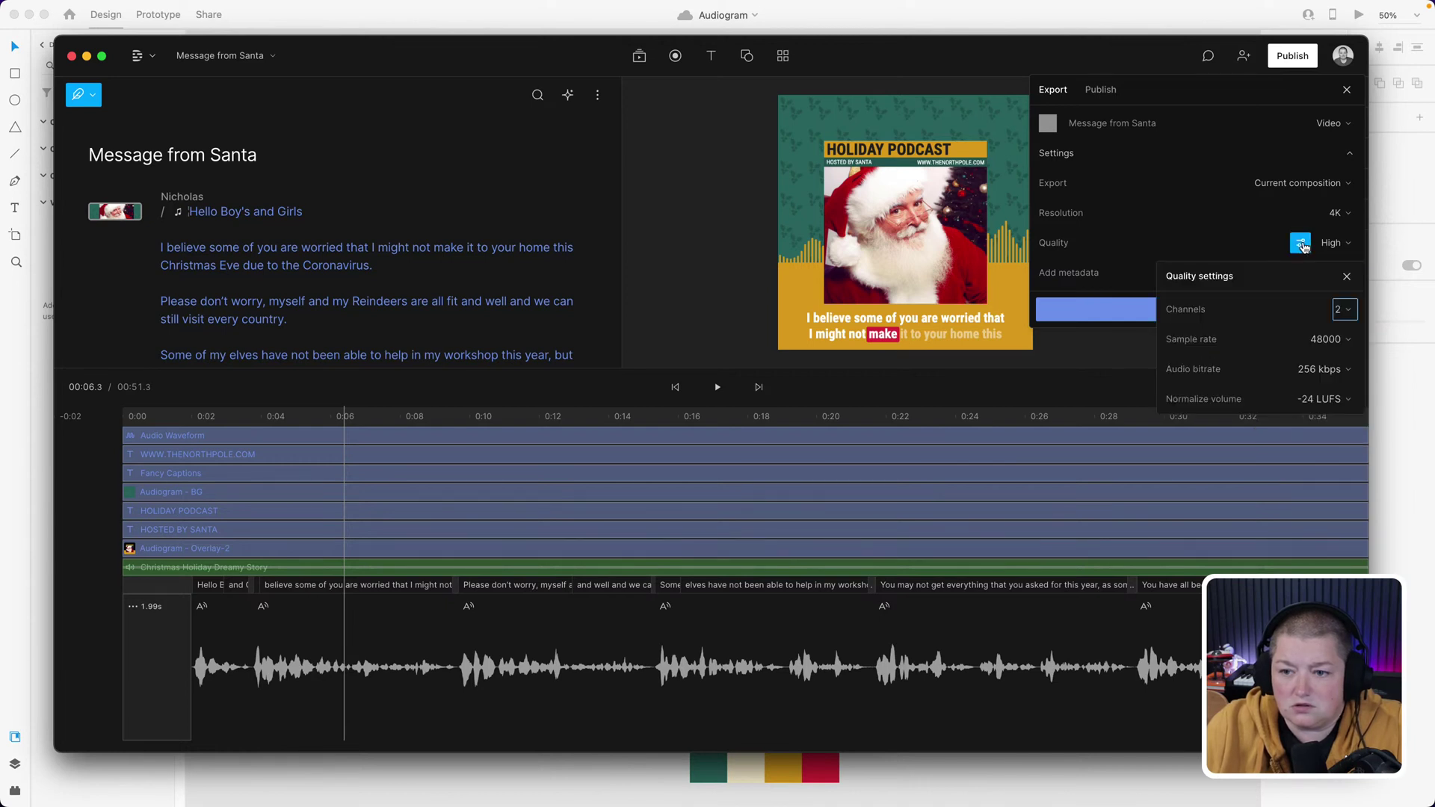
pyautogui.click(1340, 213)
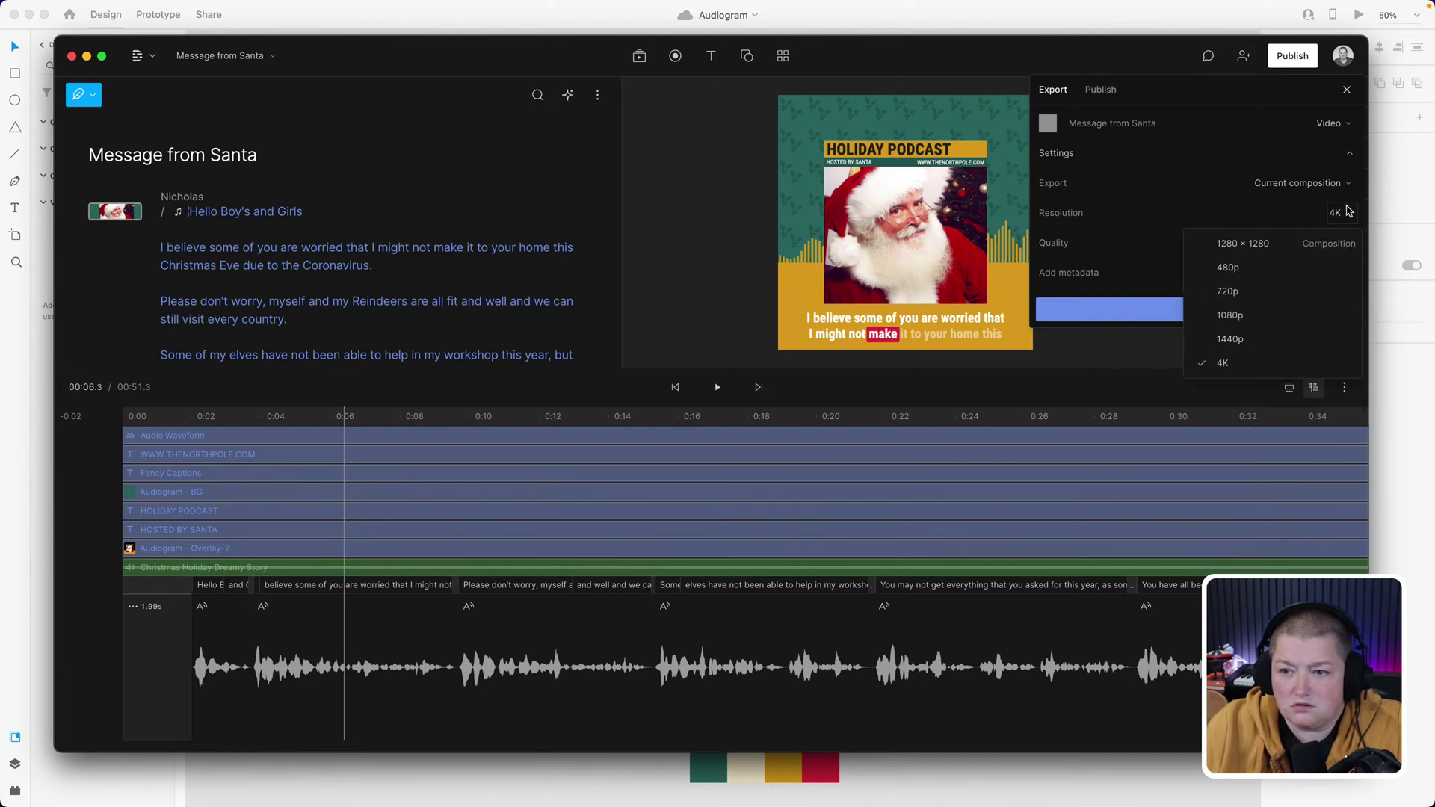
pyautogui.click(1348, 212)
pyautogui.click(1350, 216)
pyautogui.click(1350, 216)
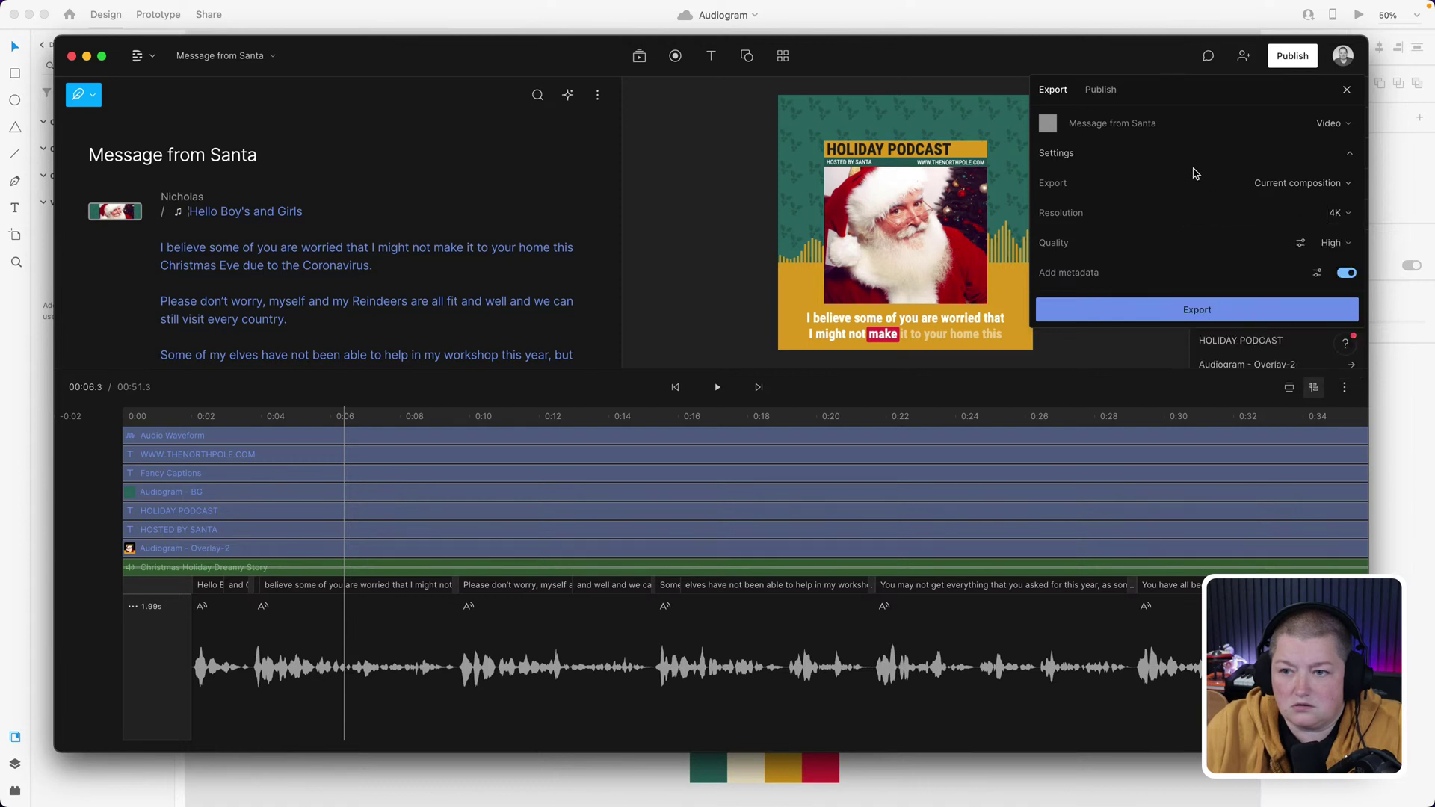
pyautogui.click(1339, 129)
pyautogui.click(1341, 128)
# - Open Message from Santa.mp4 from the Desktop in QuickTime Player and look through the player's file, editing and view commands
pyautogui.click(67, 782)
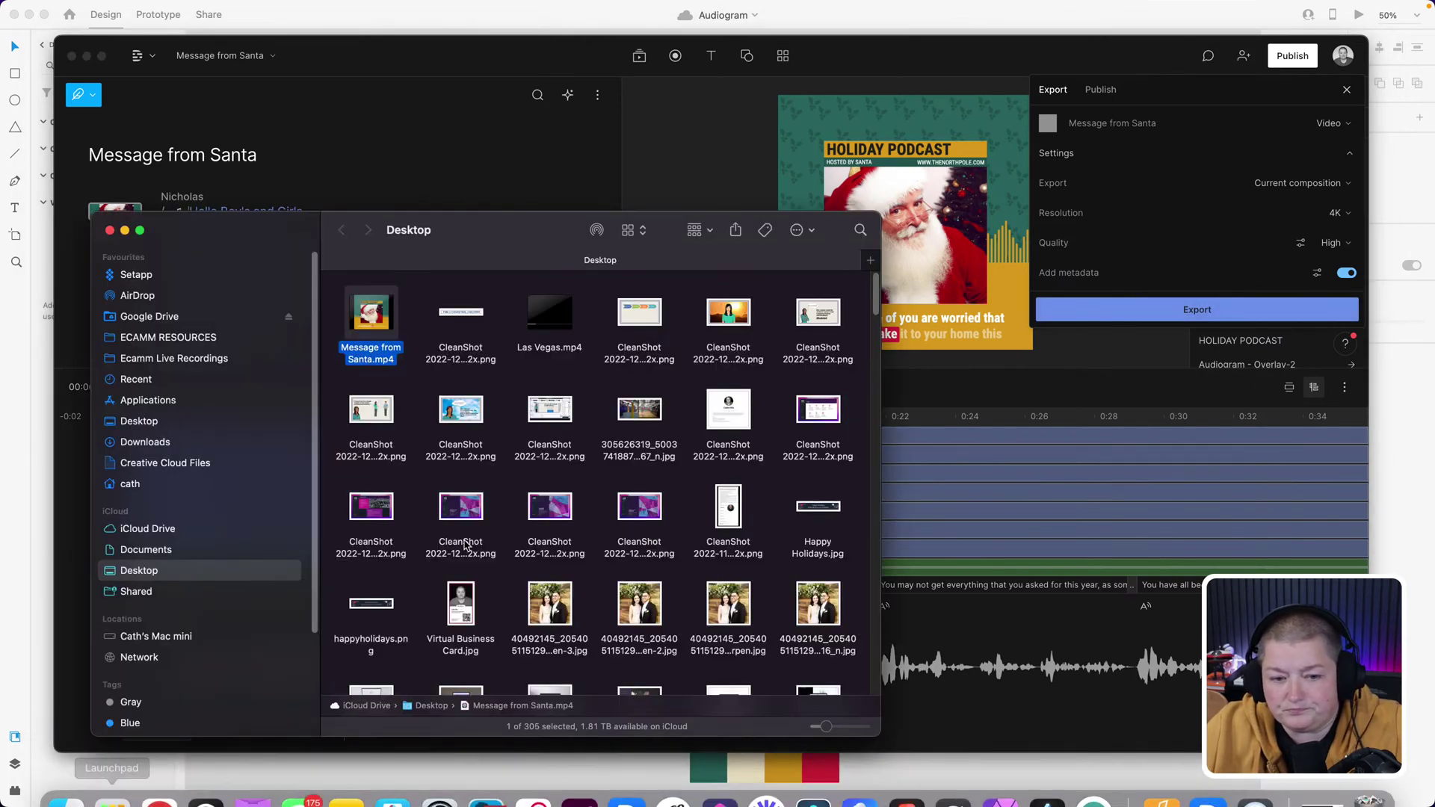
pyautogui.doubleClick(371, 318)
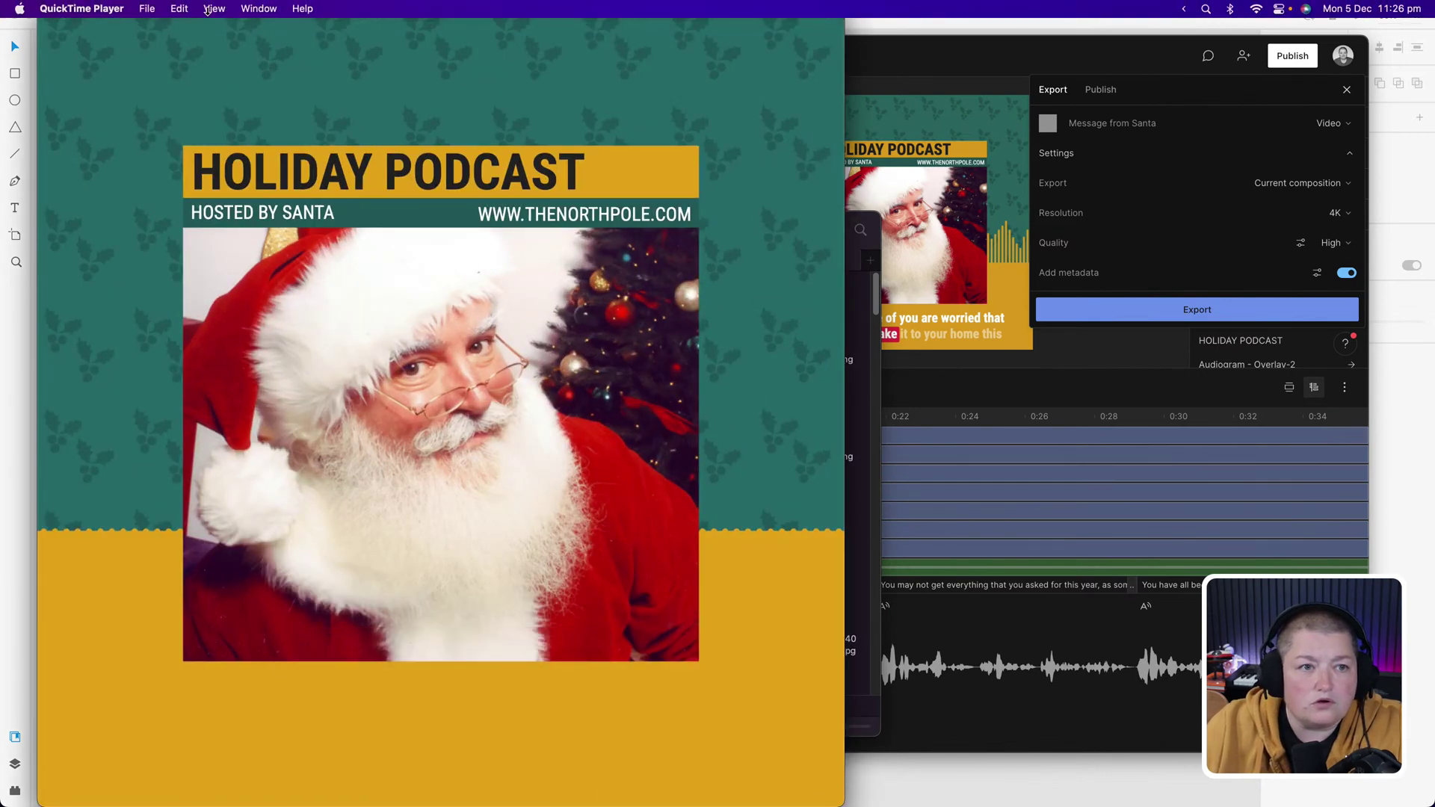
pyautogui.click(274, 9)
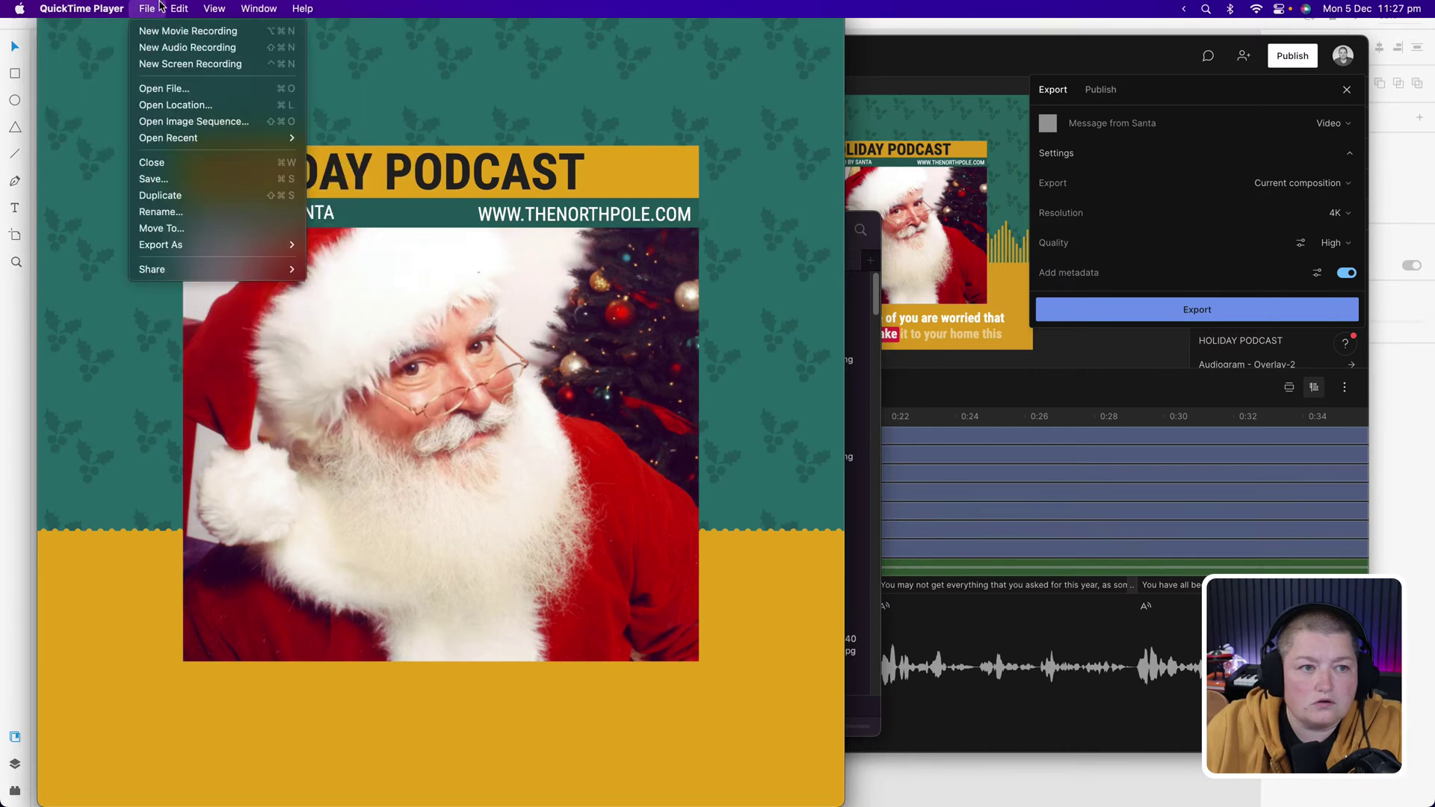
pyautogui.moveTo(194, 10)
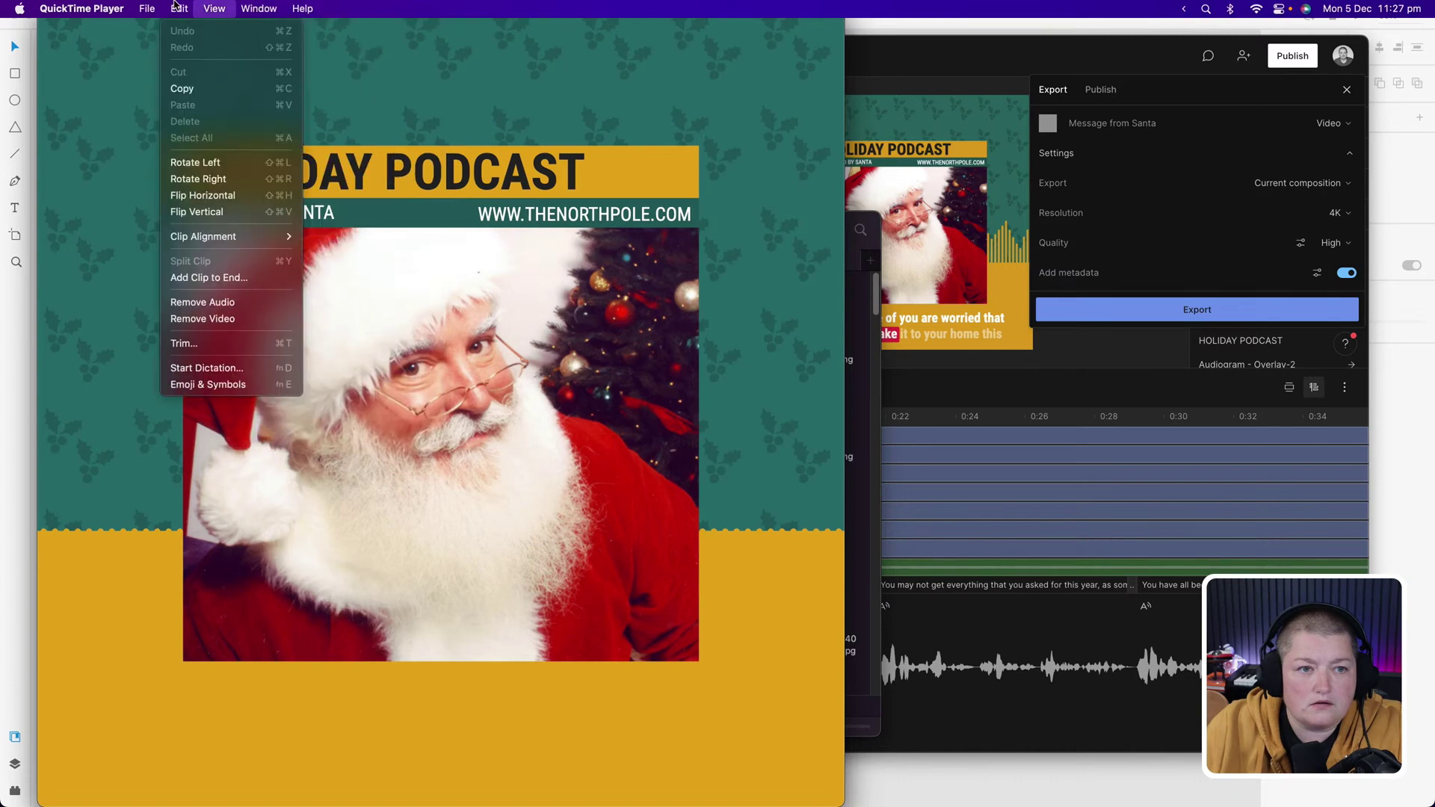
pyautogui.moveTo(105, 5)
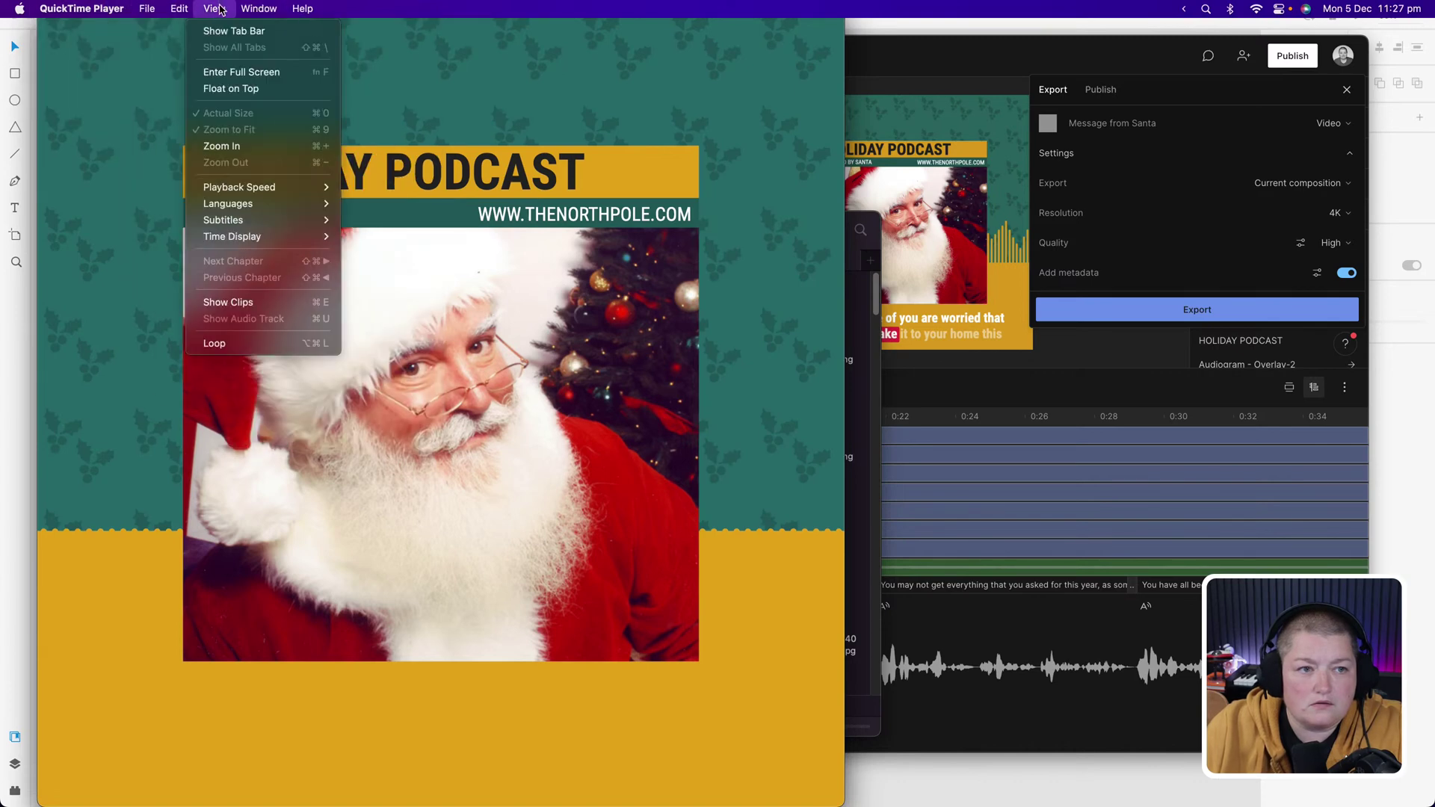
pyautogui.click(480, 657)
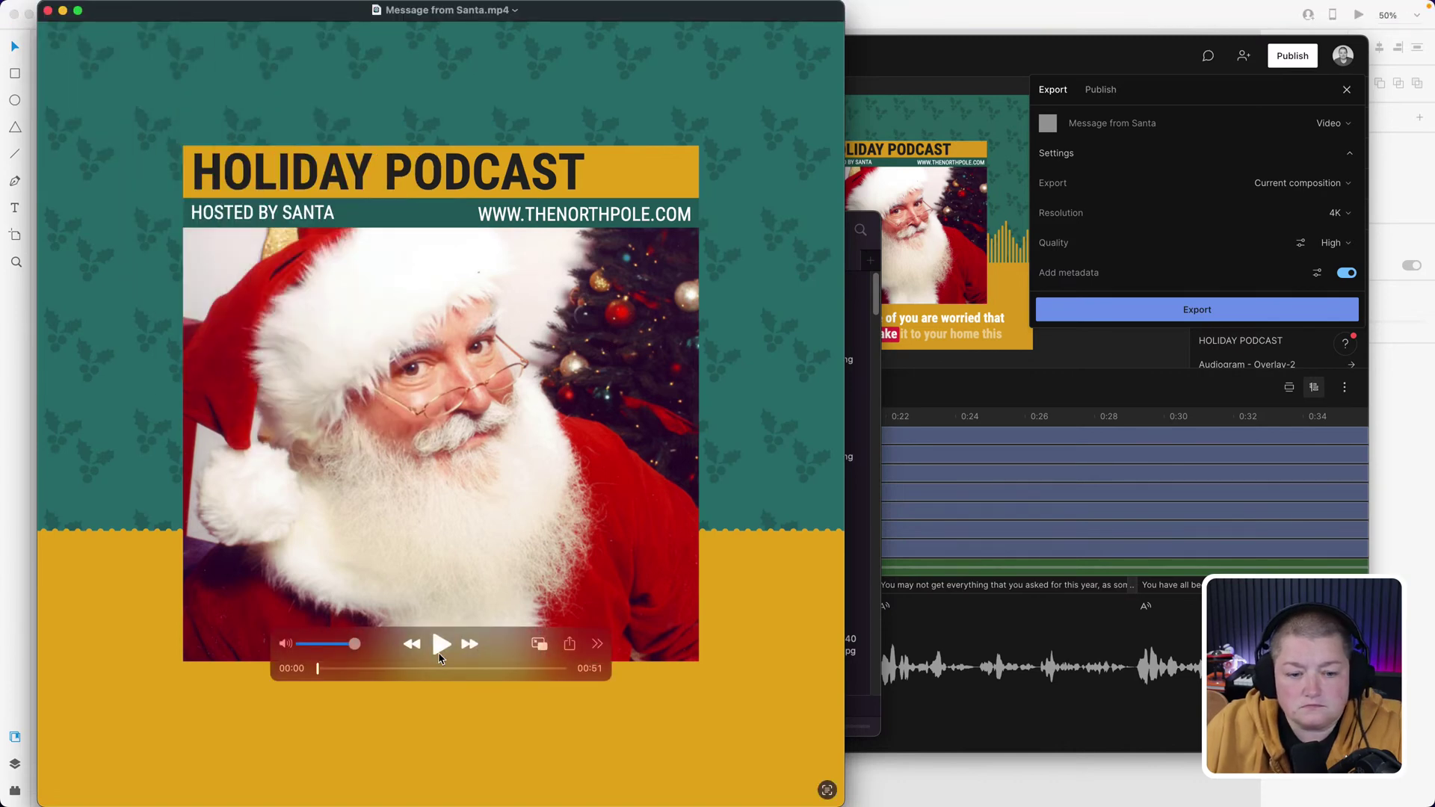
# - Play Message from Santa.mp4 through to the end, then close the video and the Desktop folder window
pyautogui.click(443, 647)
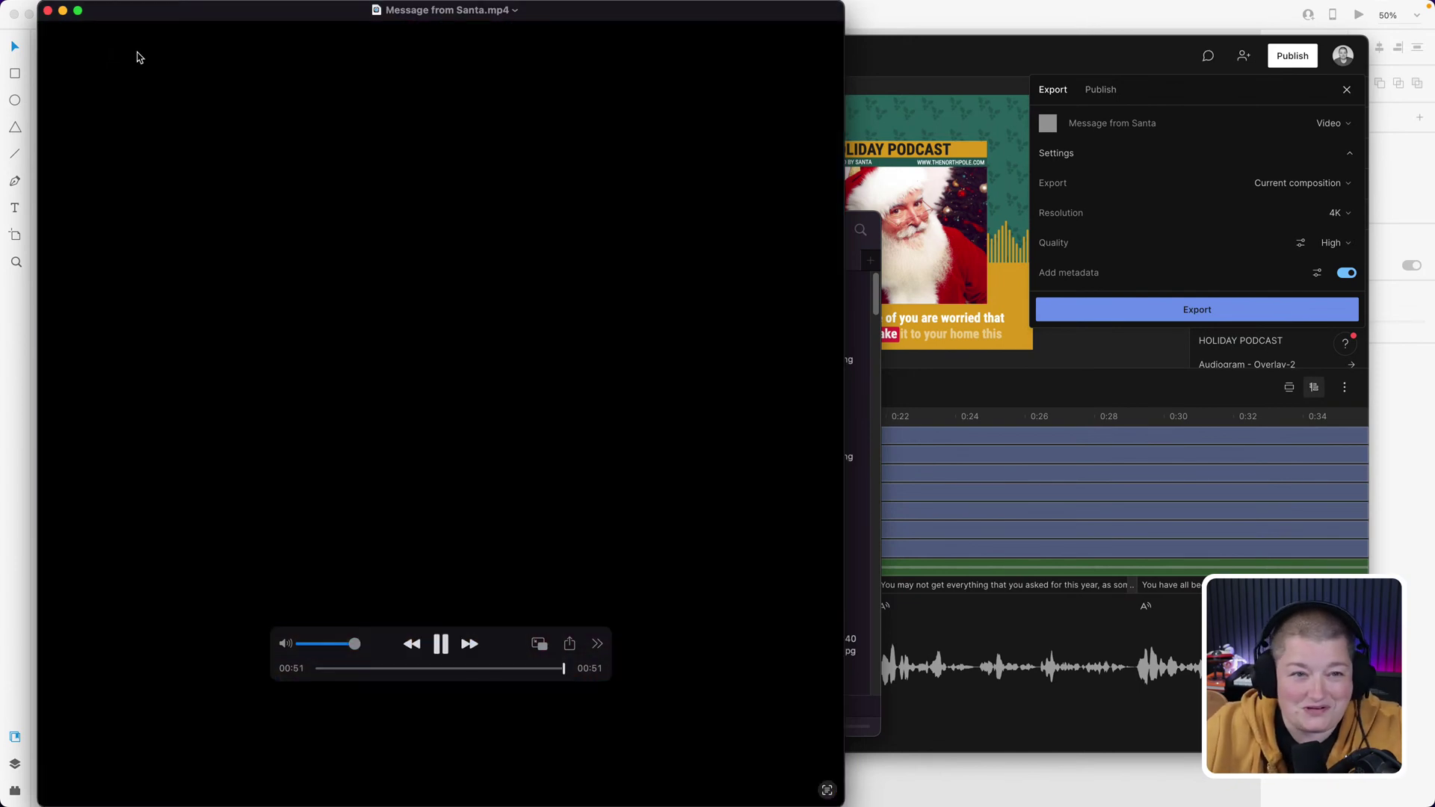
pyautogui.click(47, 13)
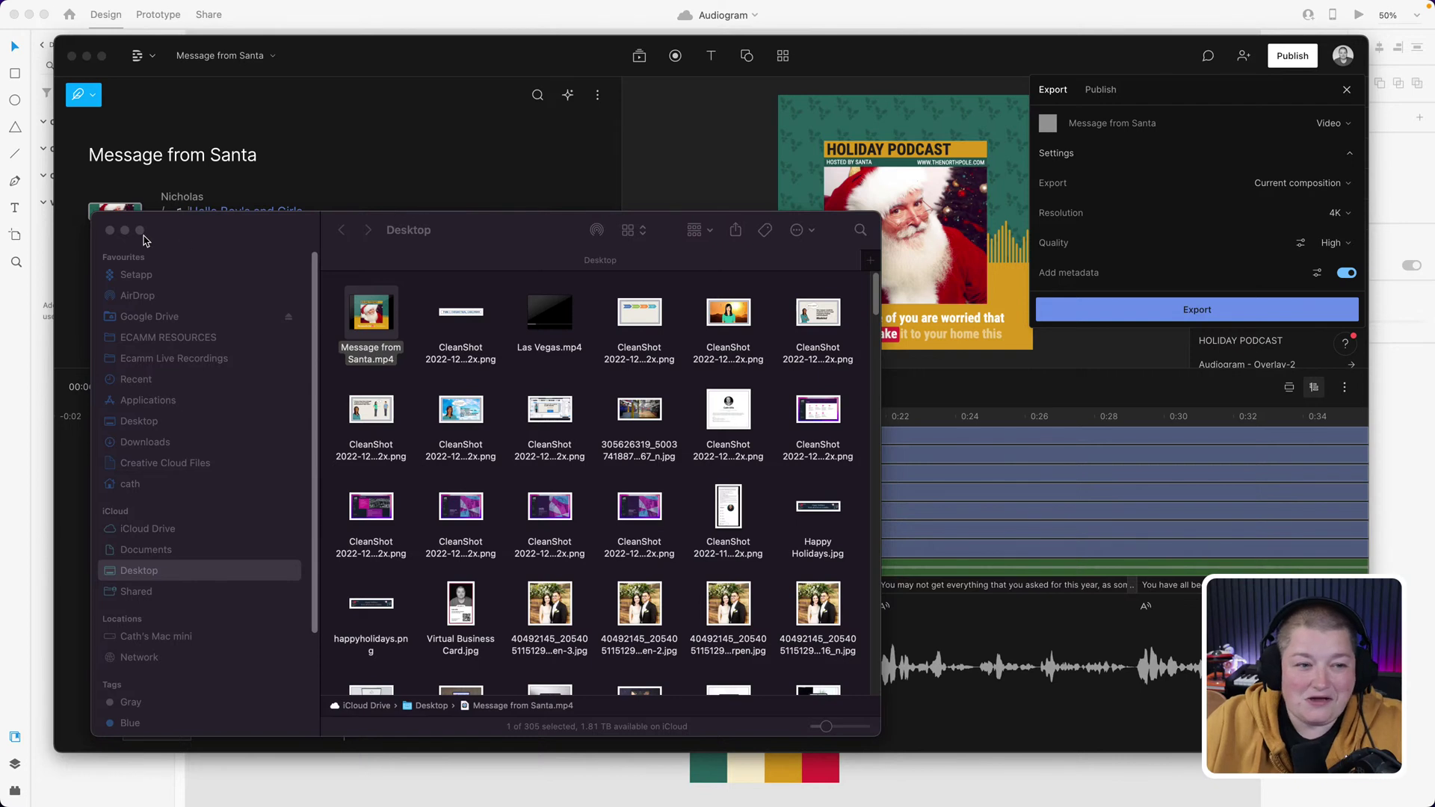
pyautogui.click(113, 234)
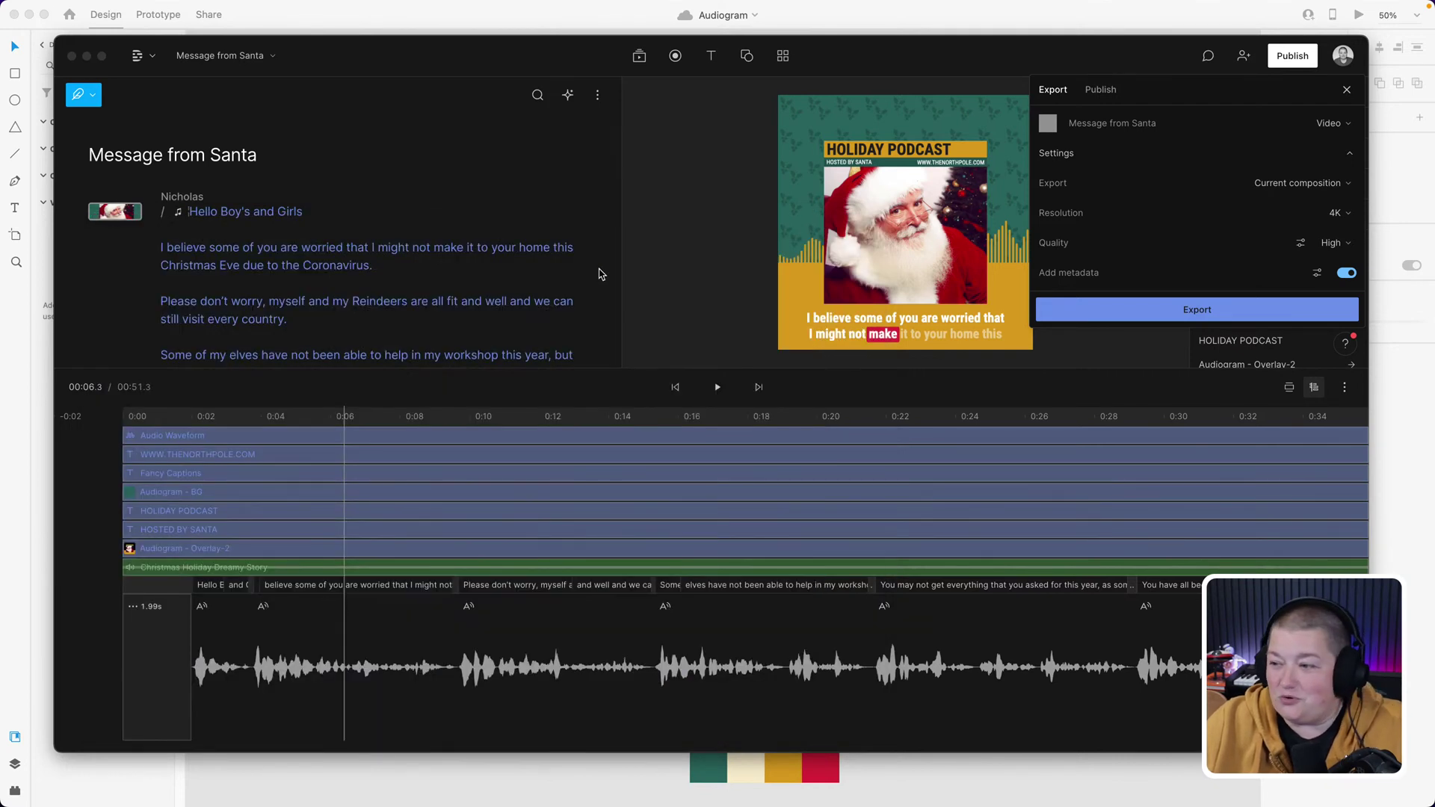